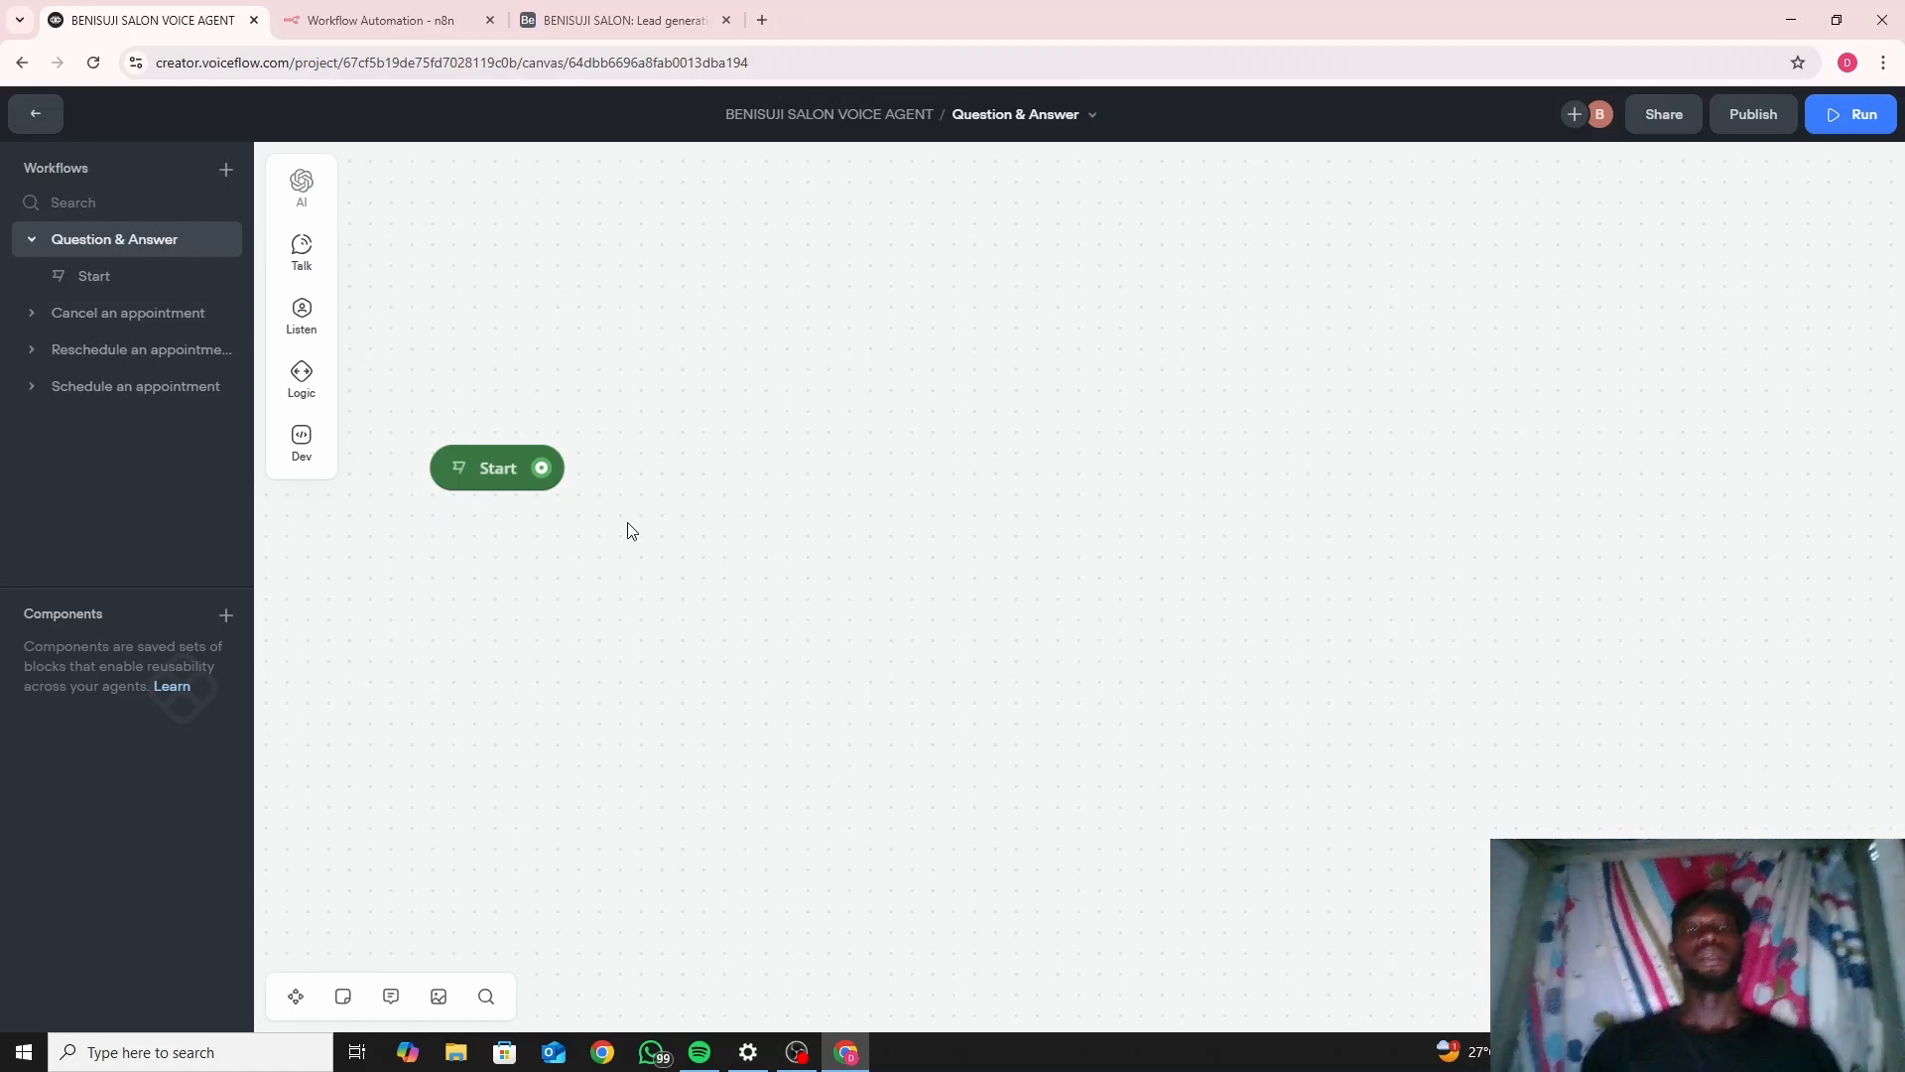
Add a Message block beside Start, link Start to it, then delete it.
{"action": "mouse_move", "coordinate": [310, 264]}
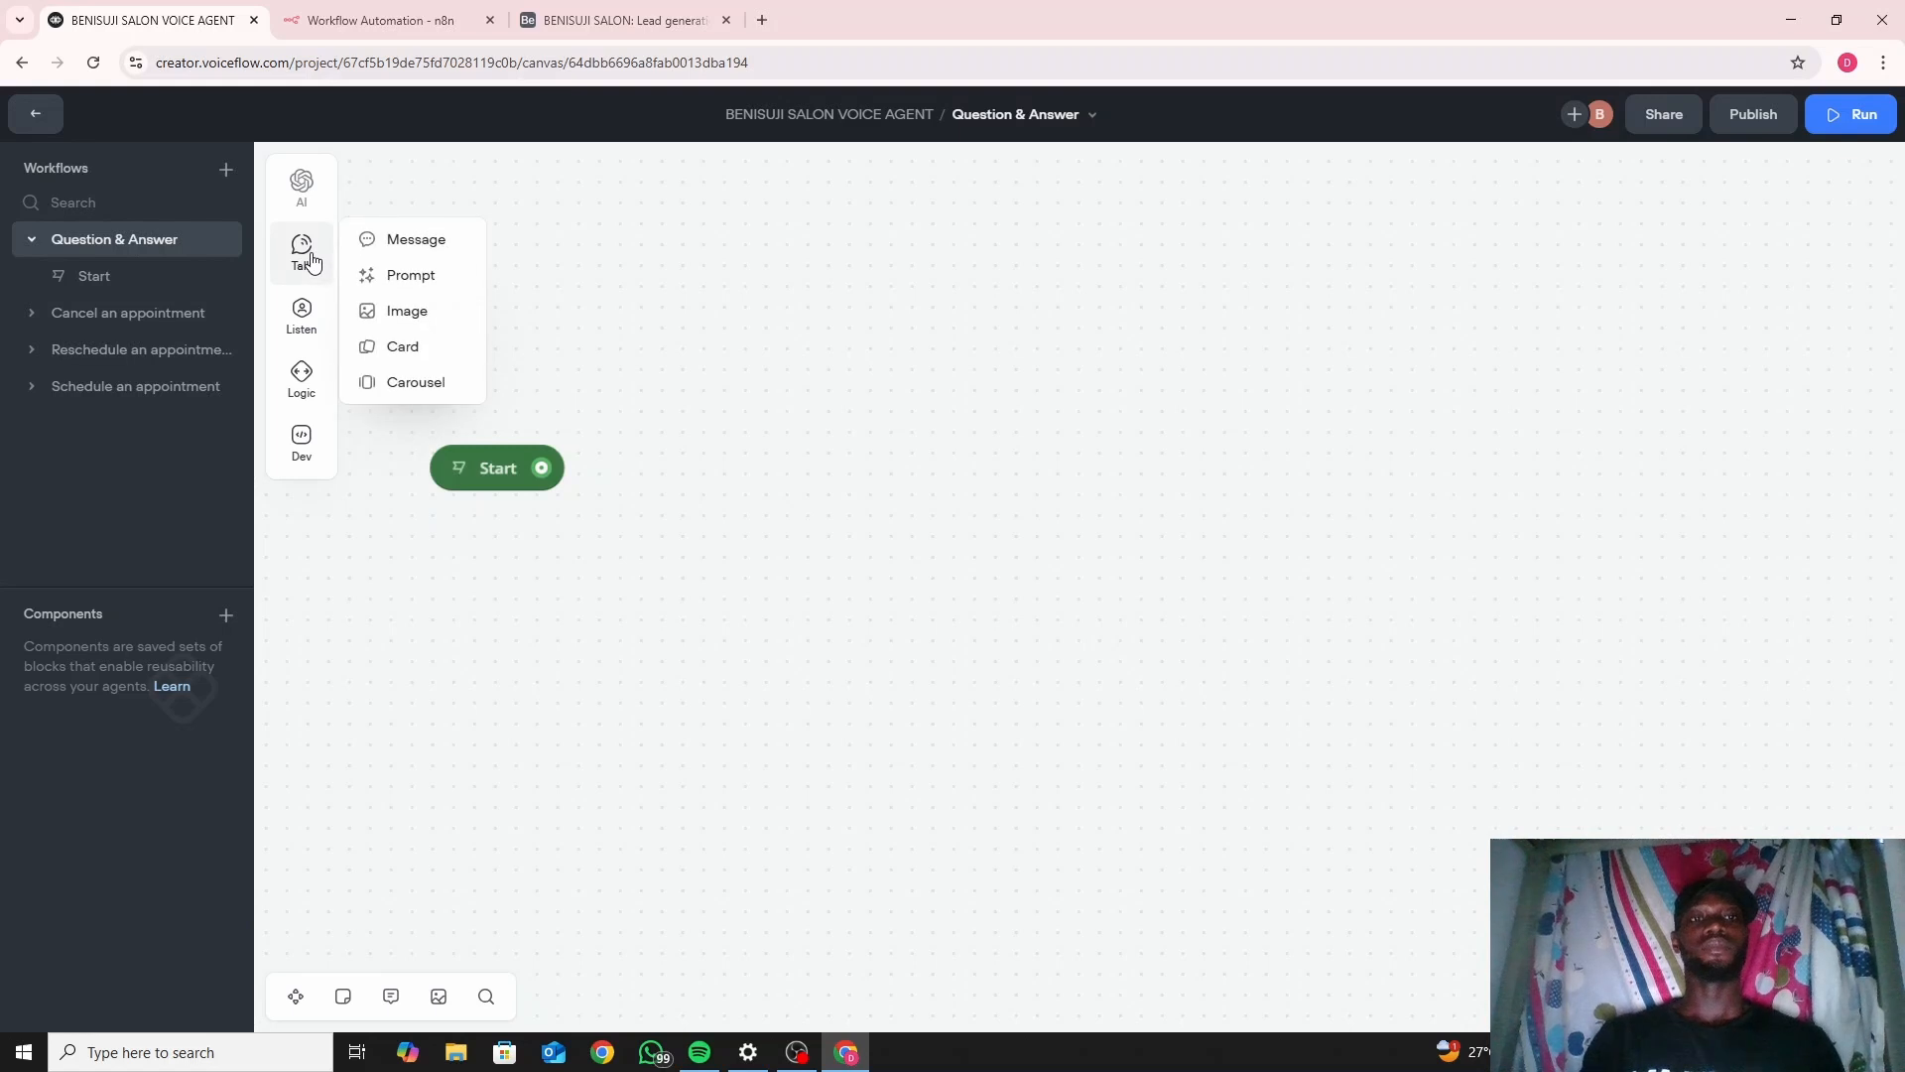
{"action": "left_click_drag", "start_coordinate": [404, 236], "coordinate": [664, 451]}
{"action": "left_click", "coordinate": [745, 451]}
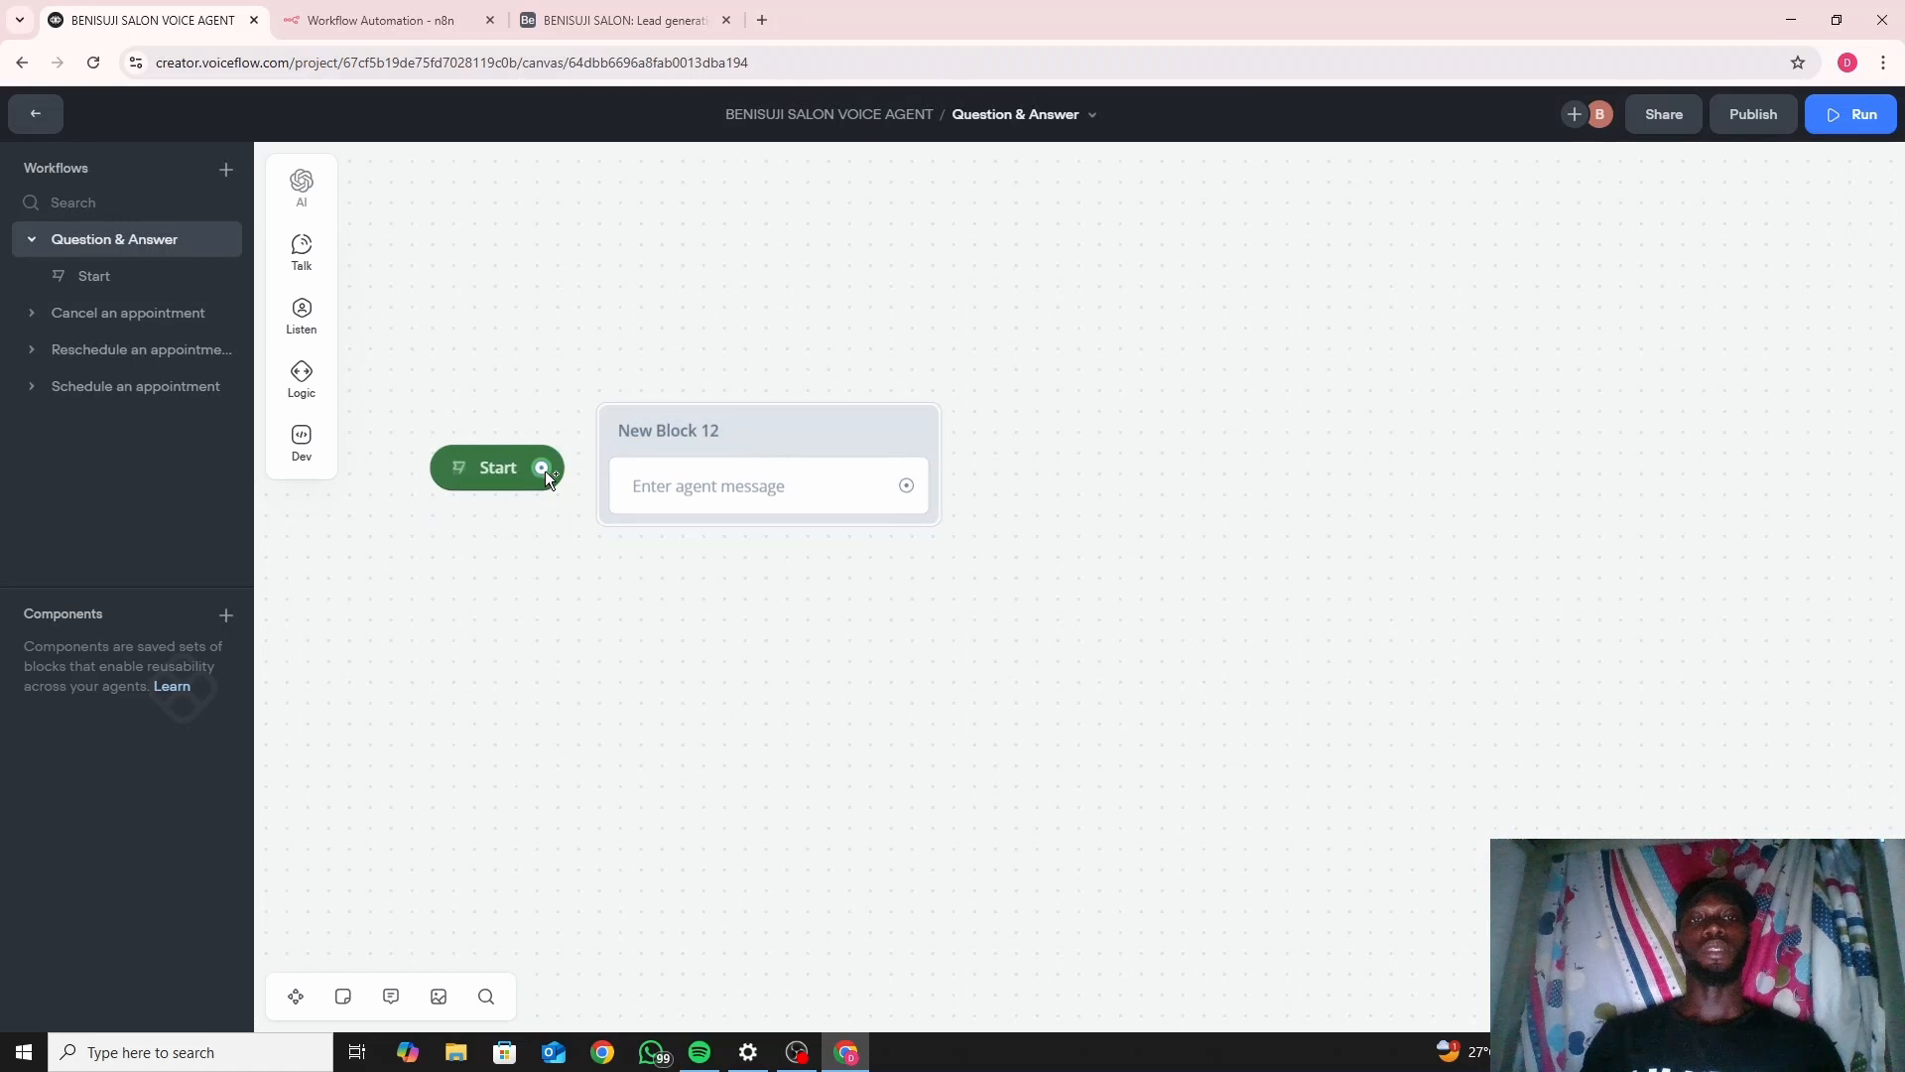
{"action": "left_click_drag", "start_coordinate": [545, 471], "coordinate": [603, 464]}
{"action": "left_click", "coordinate": [753, 416]}
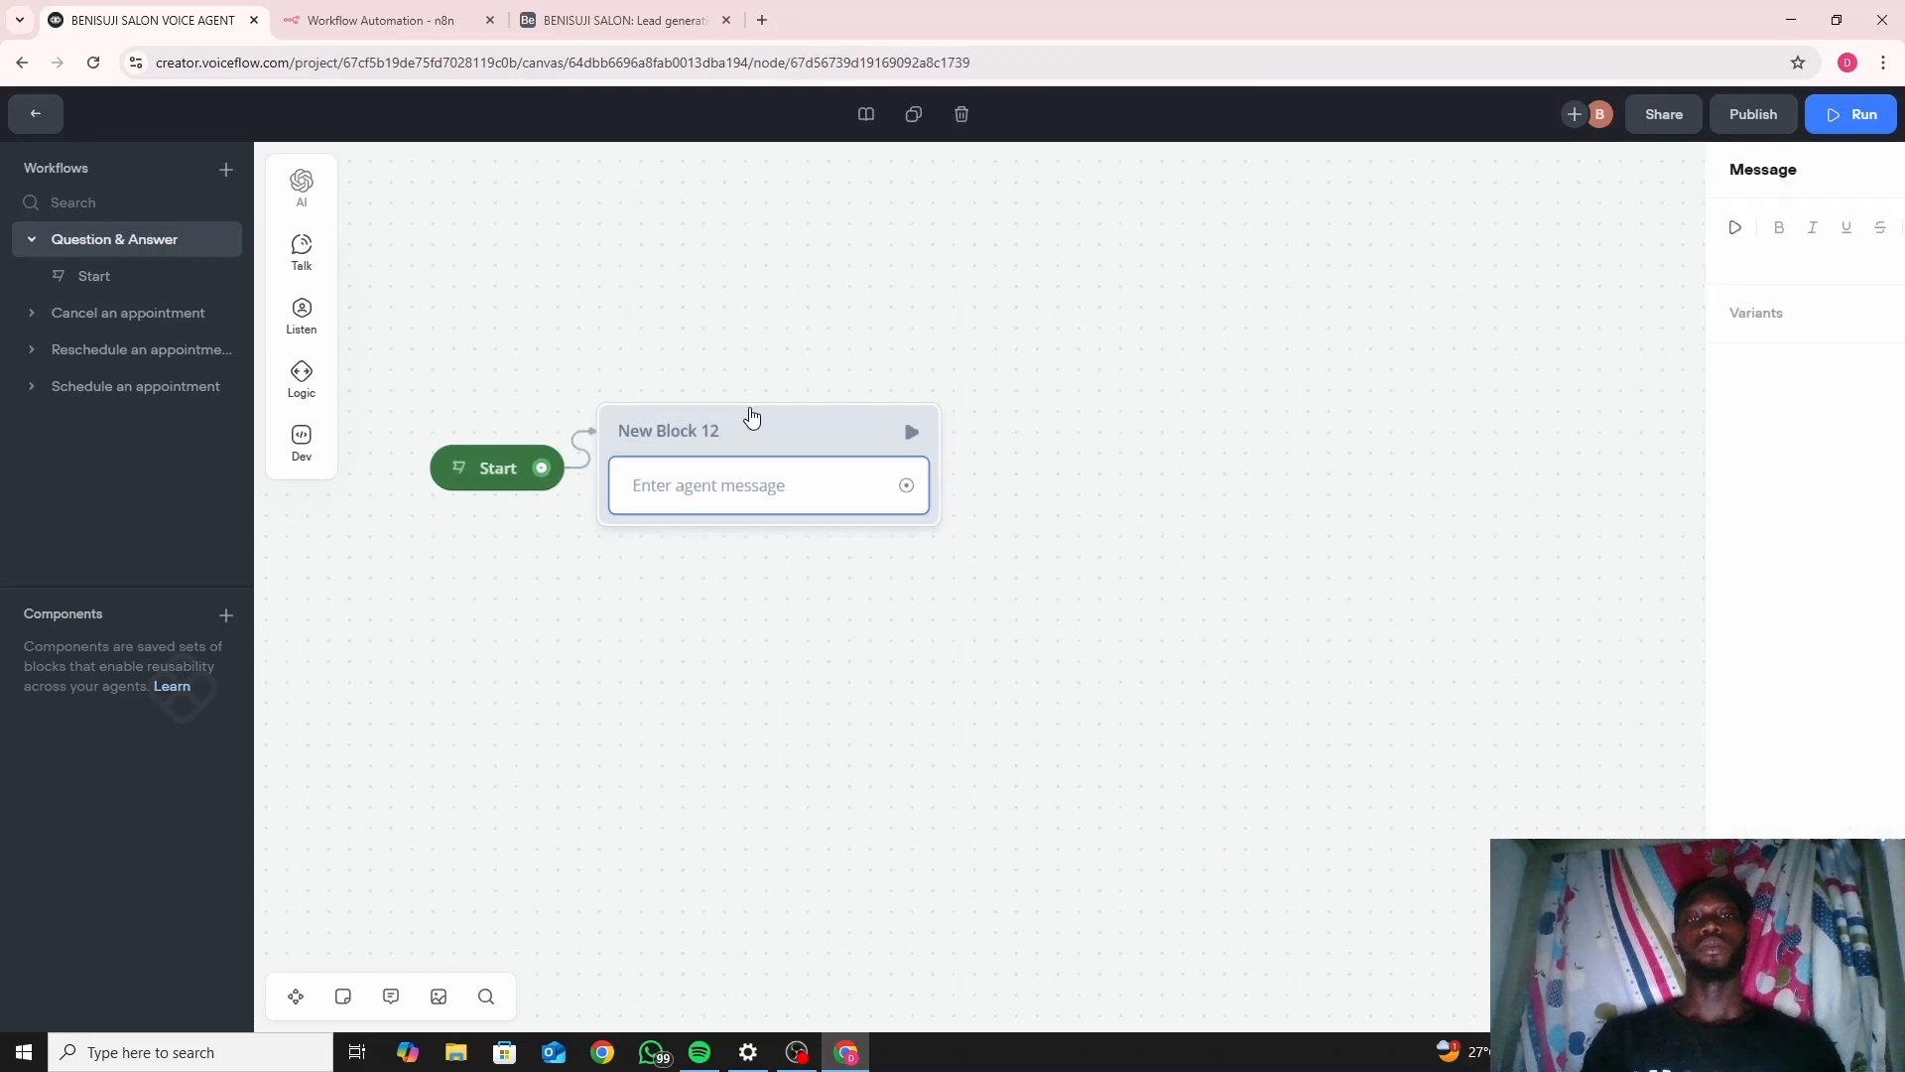
{"action": "left_click", "coordinate": [962, 114]}
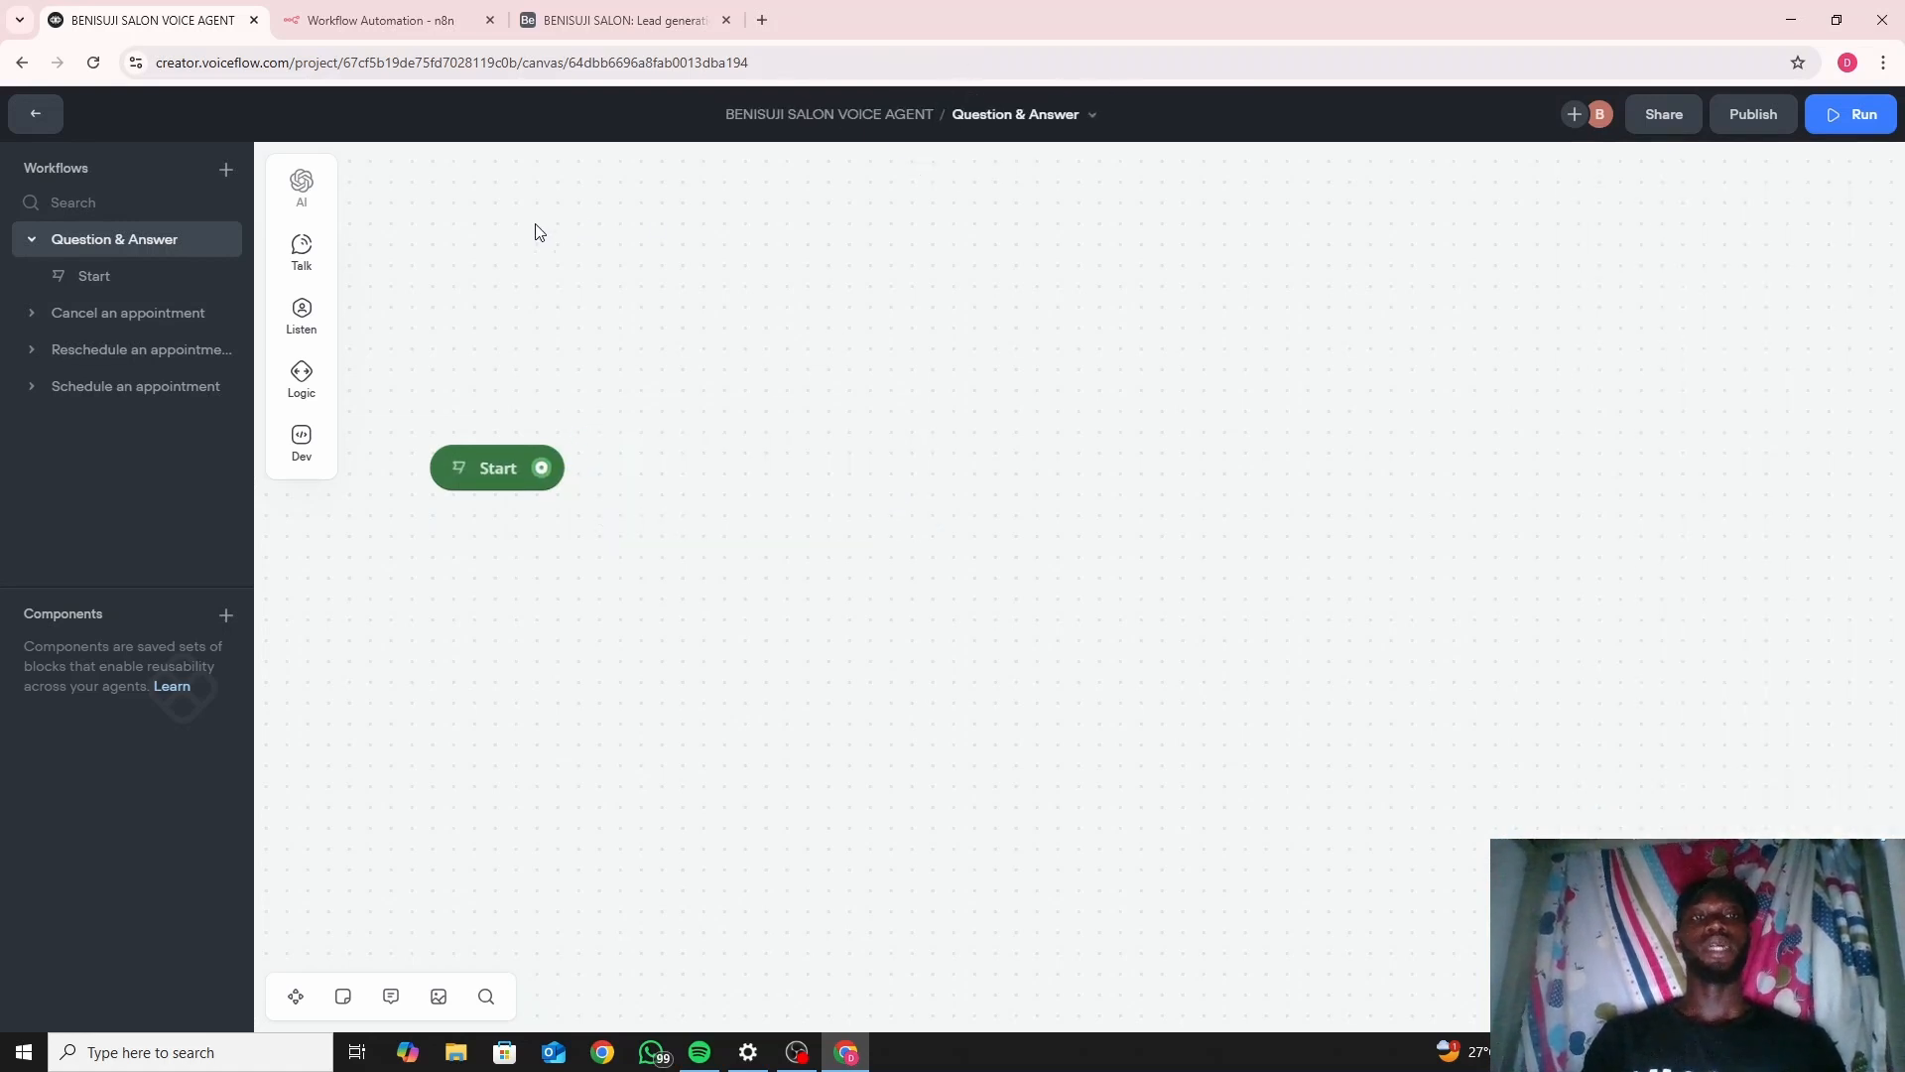
Pull a new connection out of Start's output port to bring up the step menu.
{"action": "left_click_drag", "start_coordinate": [541, 468], "coordinate": [615, 469]}
{"action": "mouse_move", "coordinate": [685, 496]}
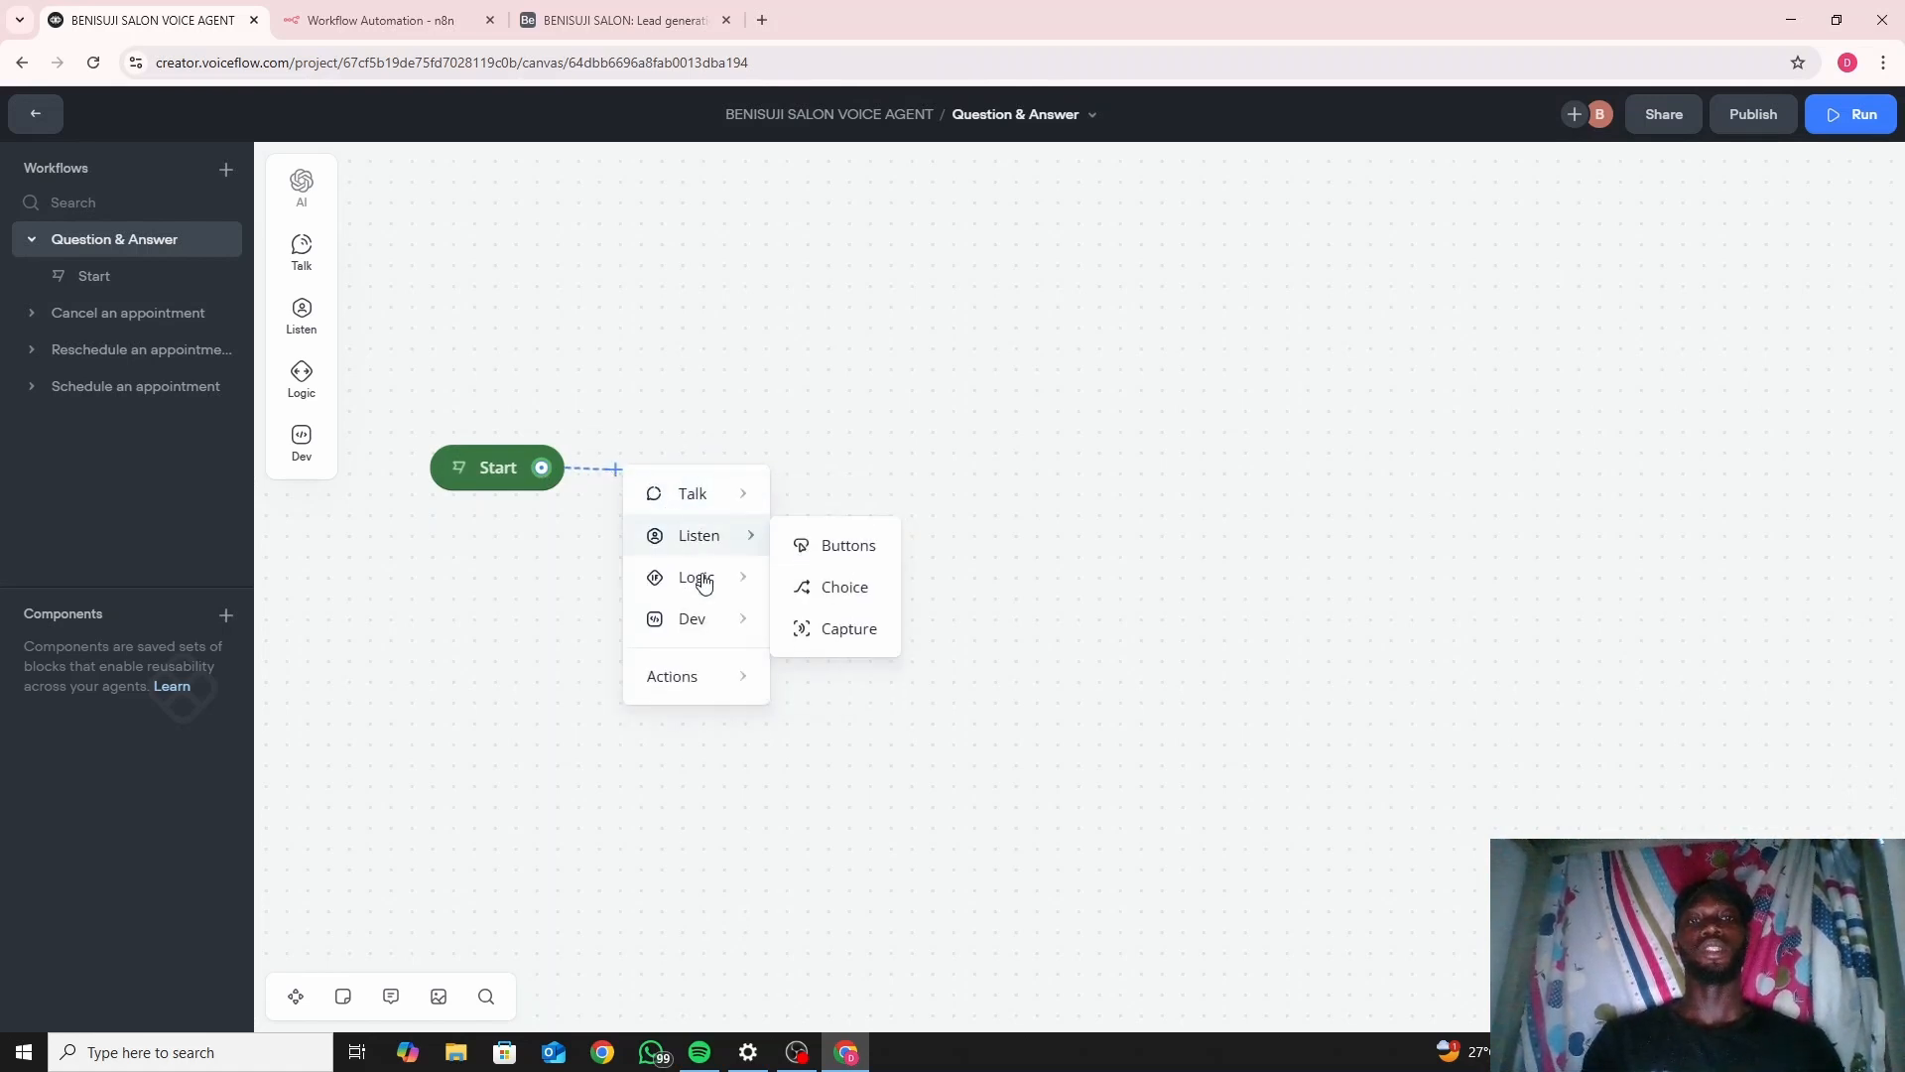
{"action": "mouse_move", "coordinate": [710, 596]}
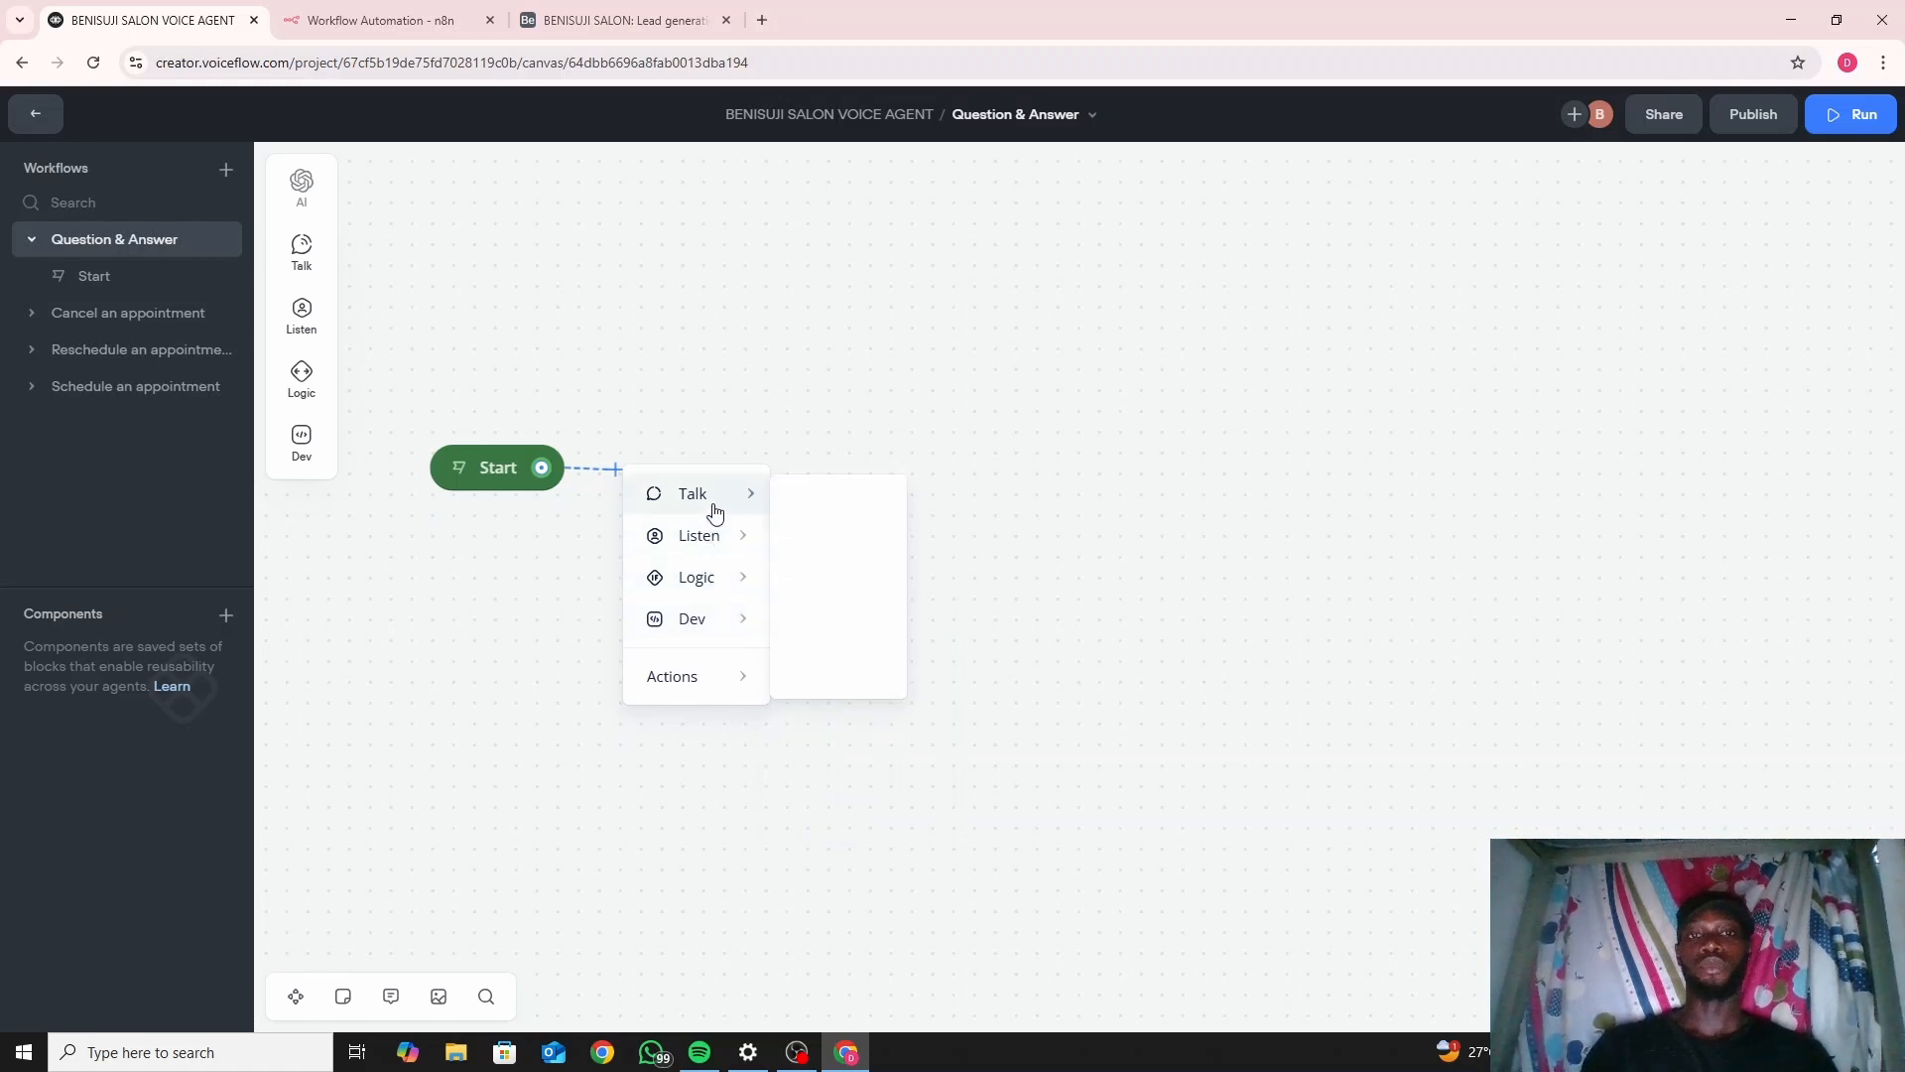
Add a Message block linked after Start and rename it 'Welcome Message'.
{"action": "left_click", "coordinate": [834, 507]}
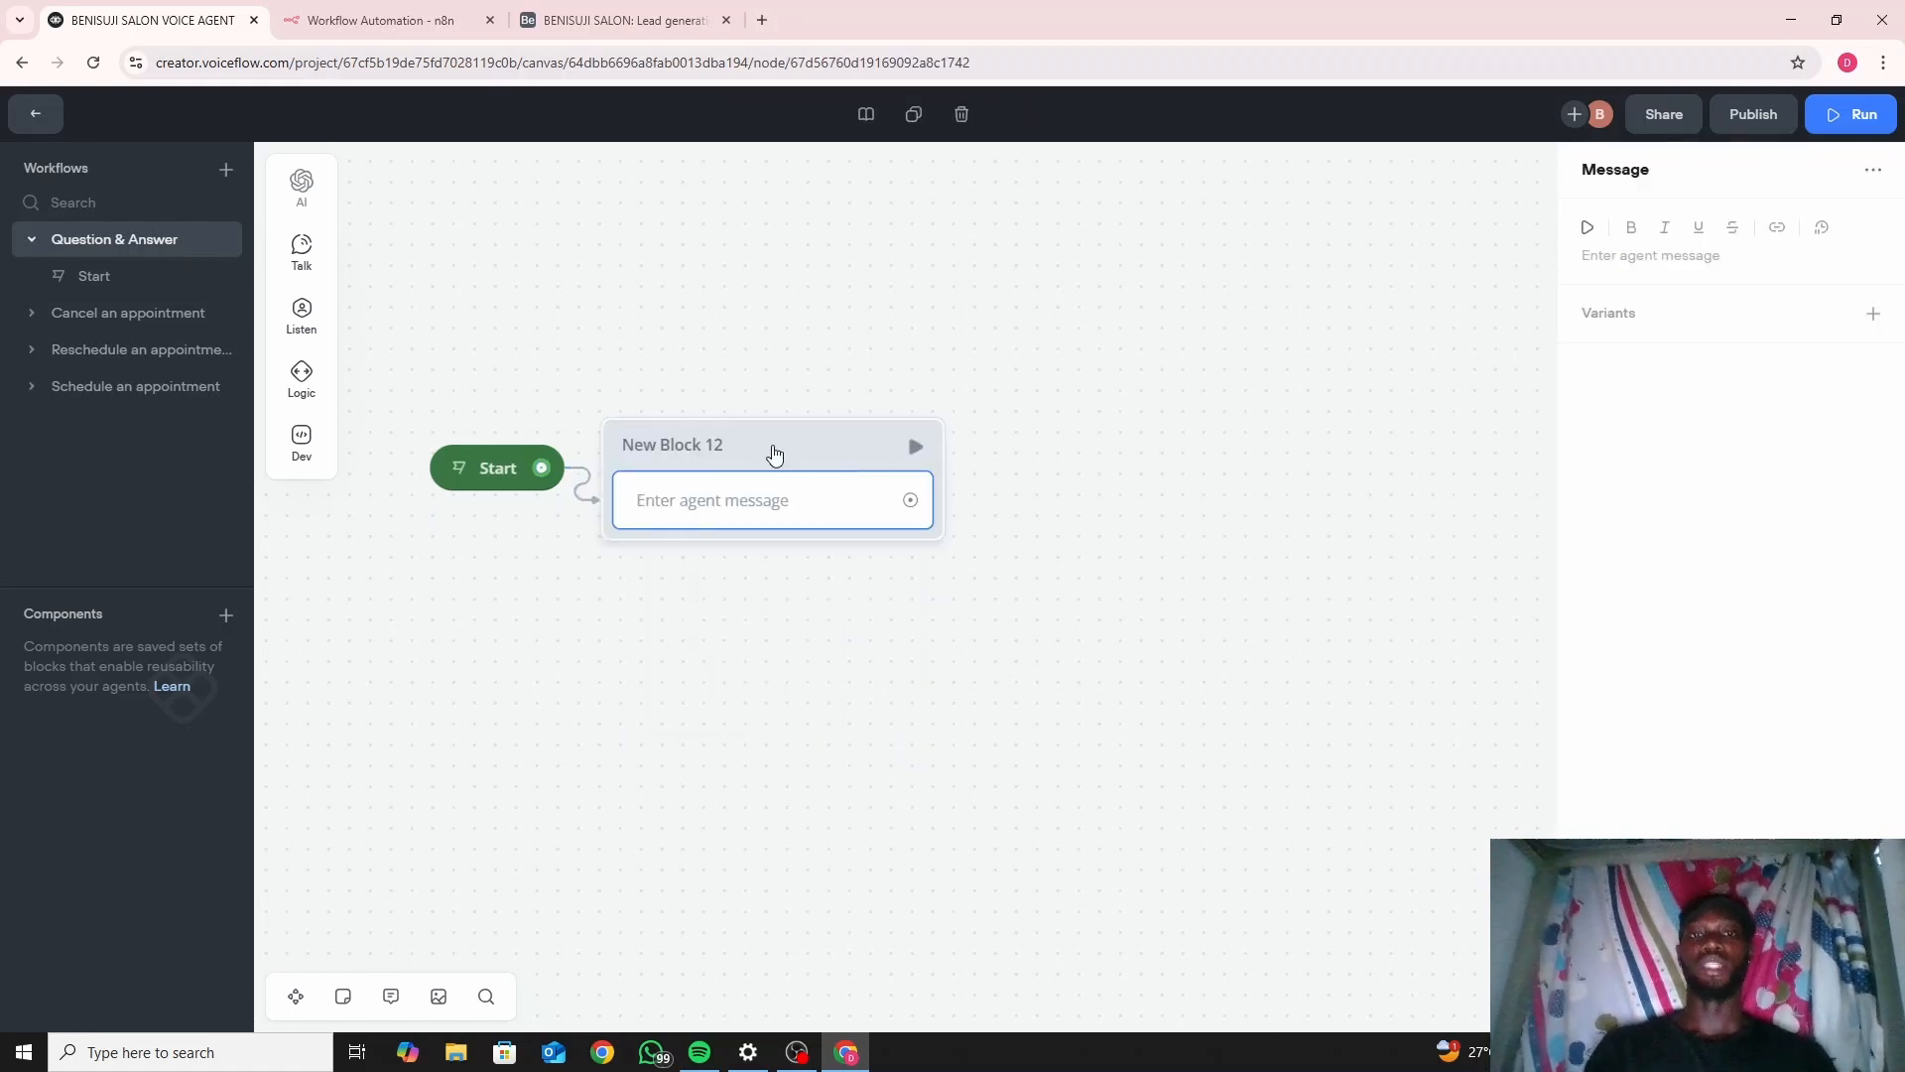
{"action": "double_click", "coordinate": [725, 446]}
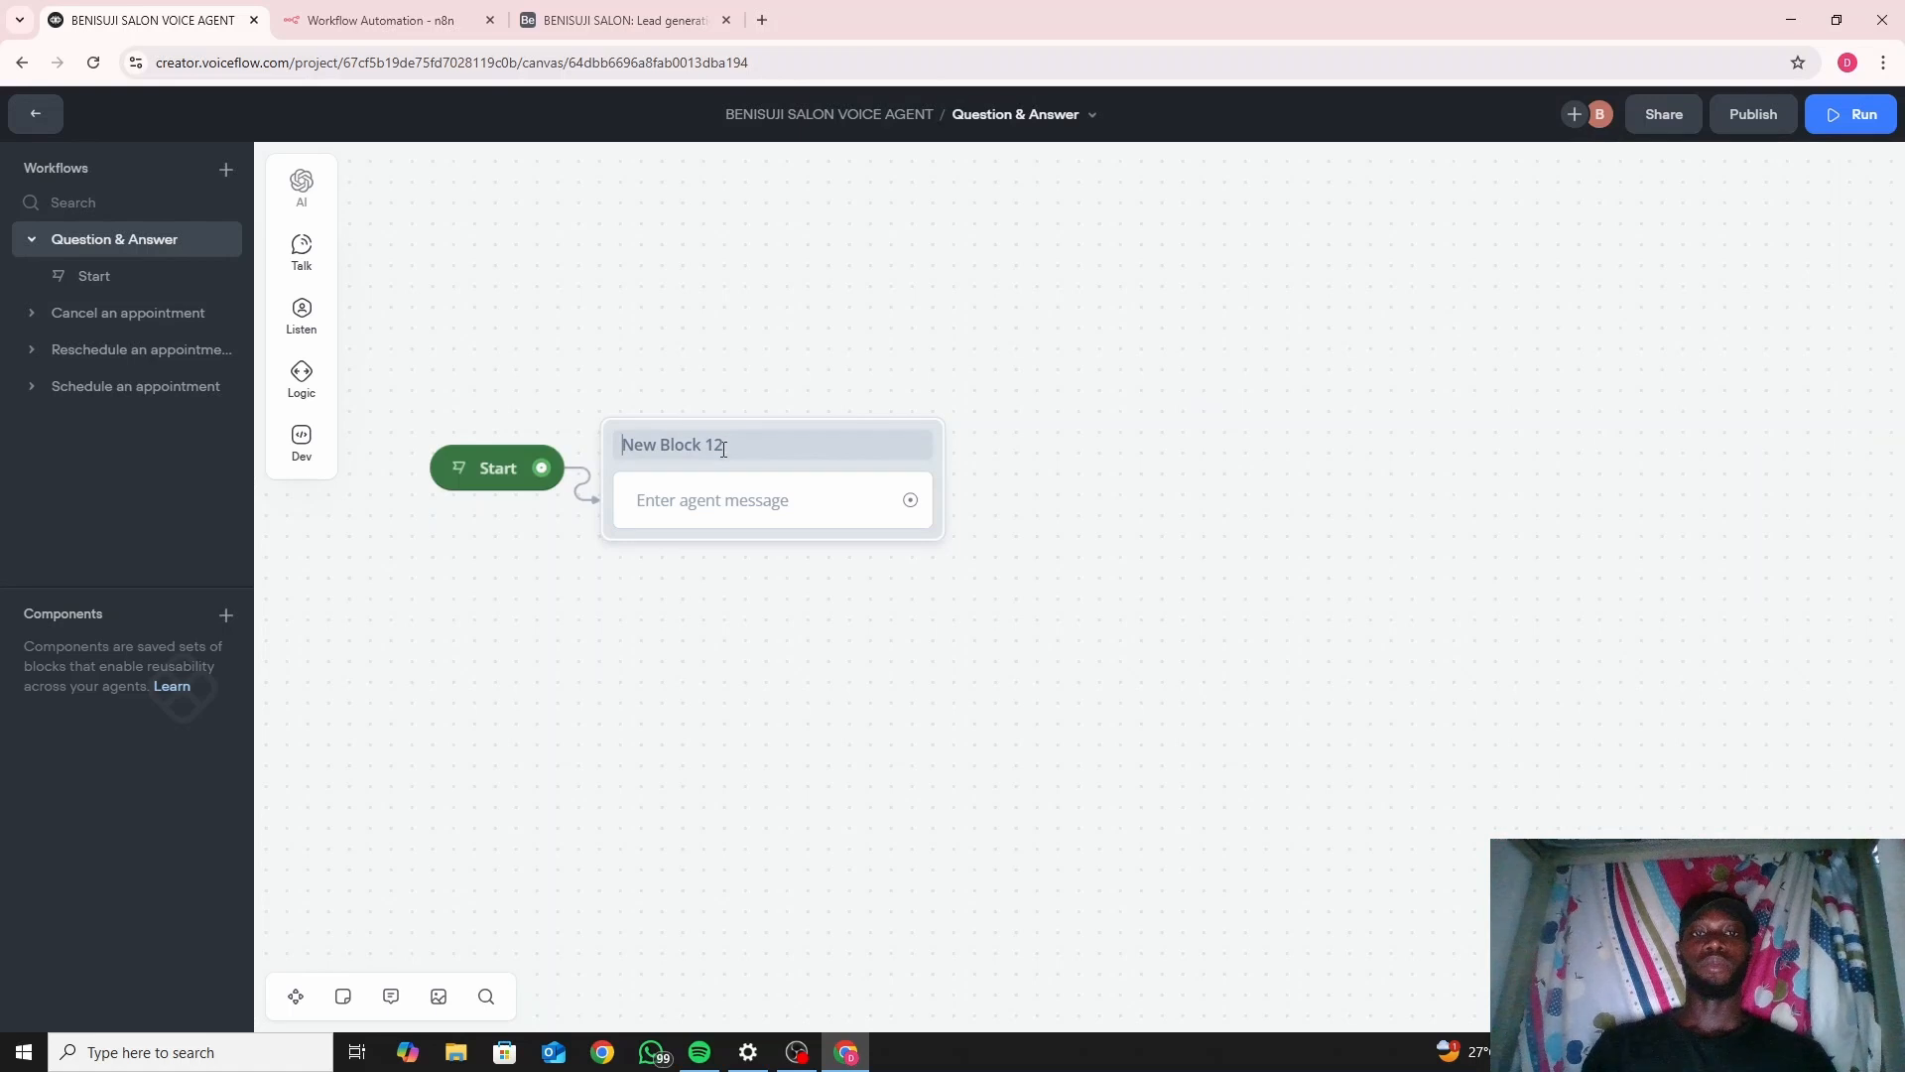
{"action": "key", "text": "BackSpace"}
{"action": "key", "text": "BackSpace"}
{"action": "key", "text": "BackSpace"}
{"action": "key", "text": "BackSpace"}
{"action": "key", "text": "BackSpace"}
{"action": "key", "text": "BackSpace"}
{"action": "key", "text": "BackSpace"}
{"action": "key", "text": "BackSpace"}
{"action": "key", "text": "BackSpace"}
{"action": "key", "text": "BackSpace"}
{"action": "key", "text": "BackSpace"}
{"action": "key", "text": "BackSpace"}
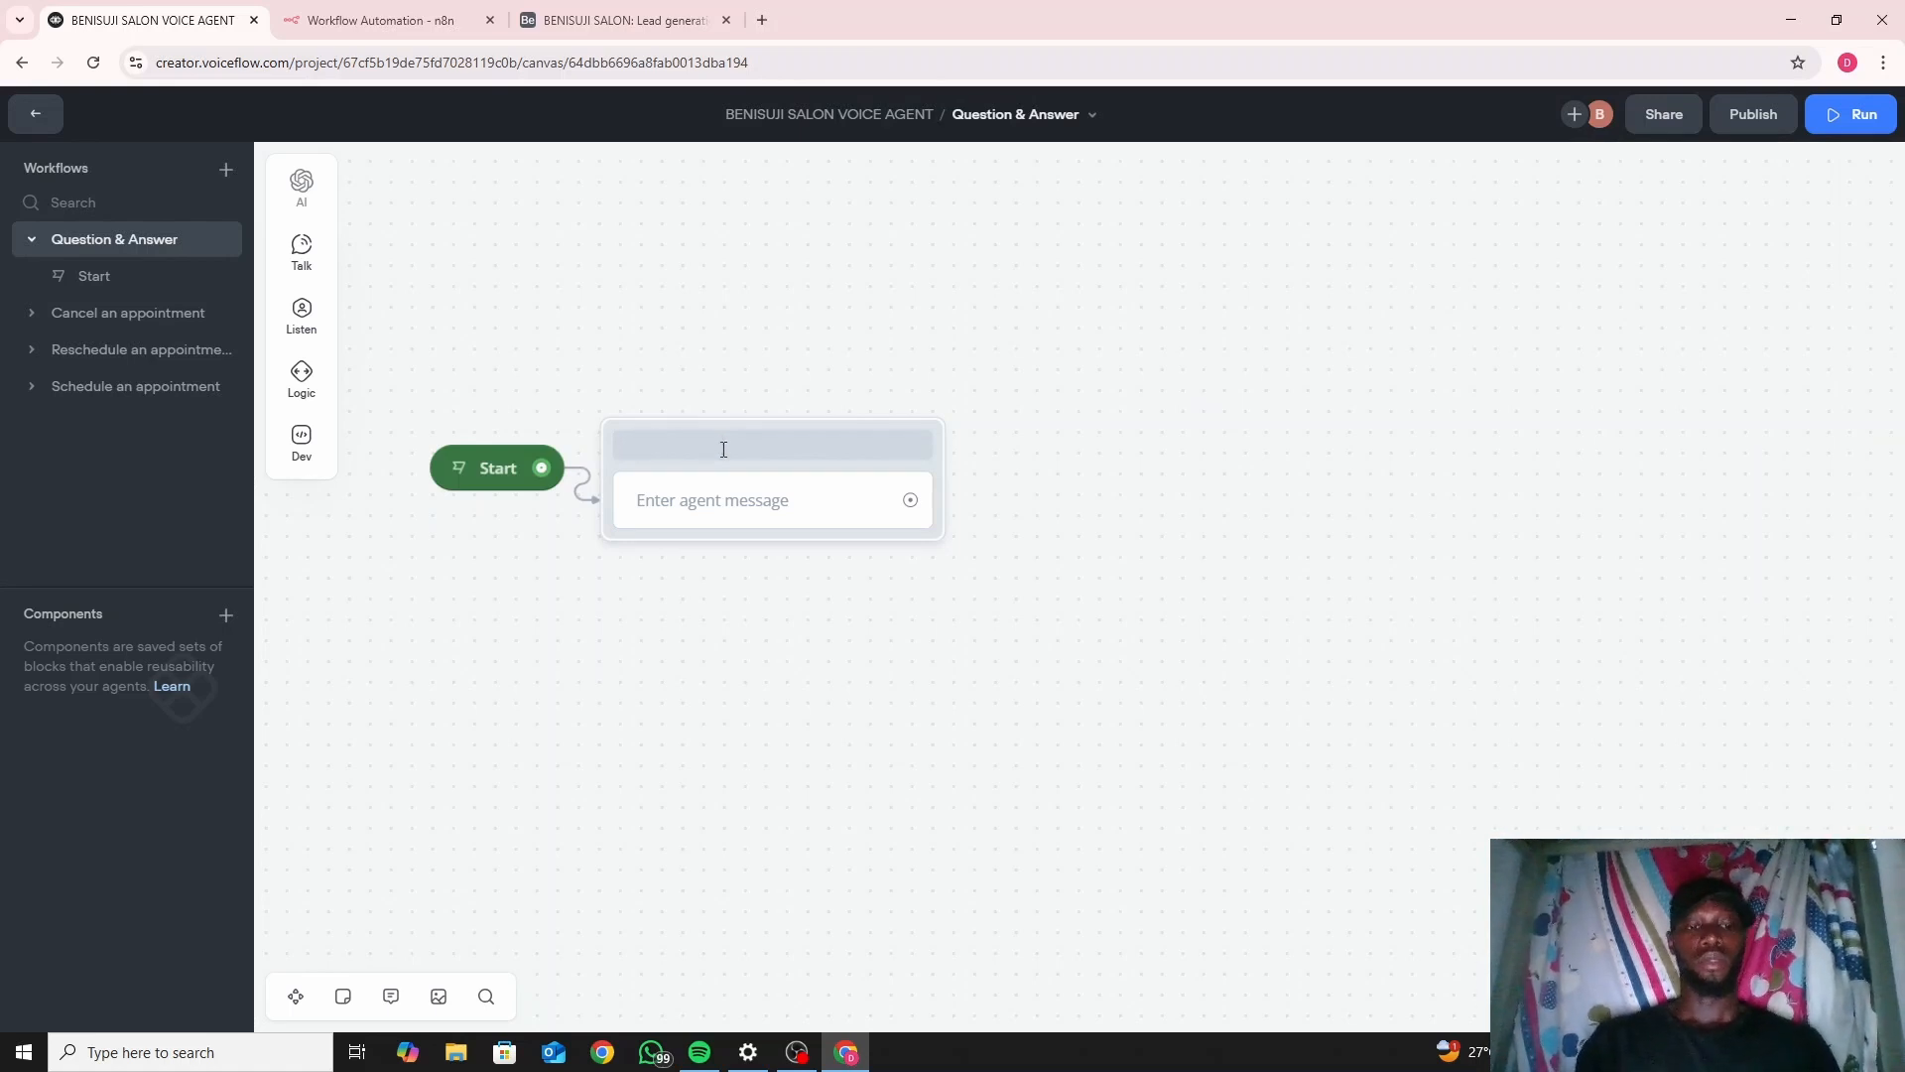
{"action": "type", "text": "Welcom"}
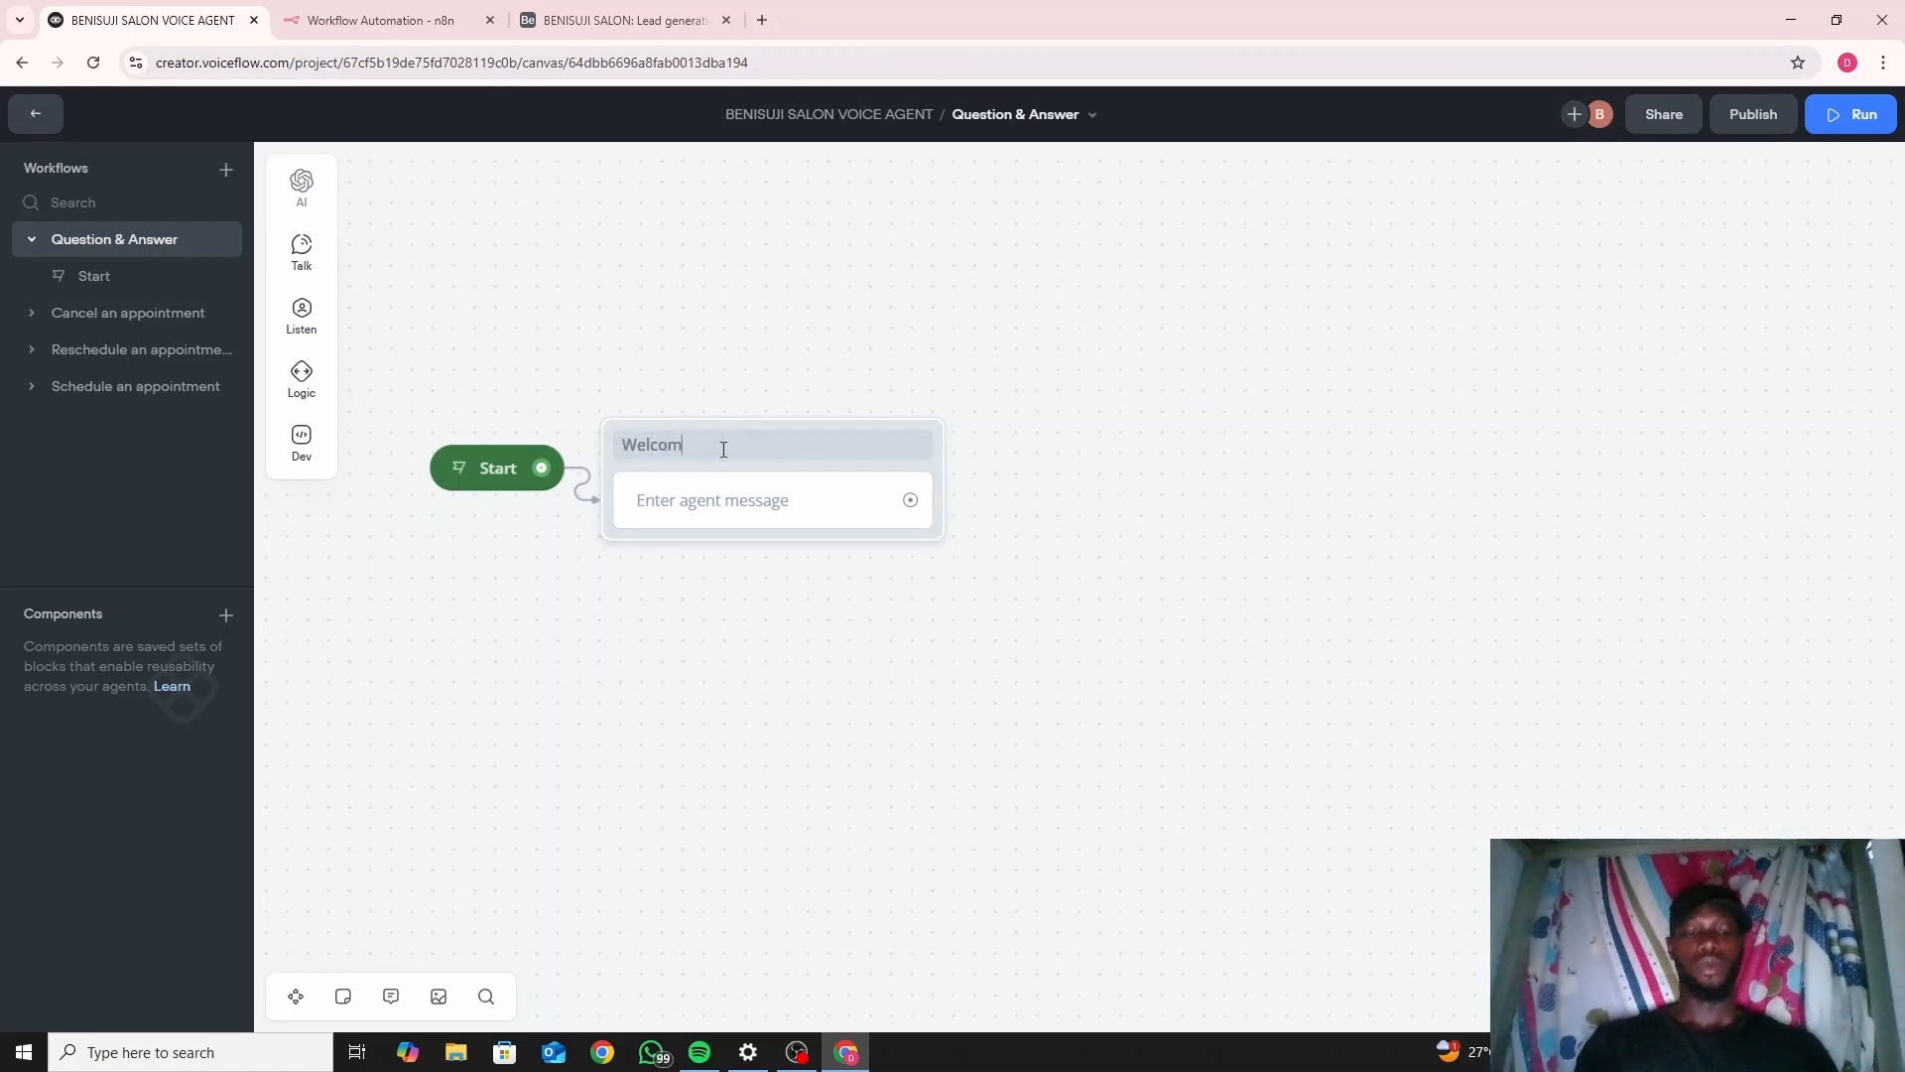
{"action": "type", "text": "e Message"}
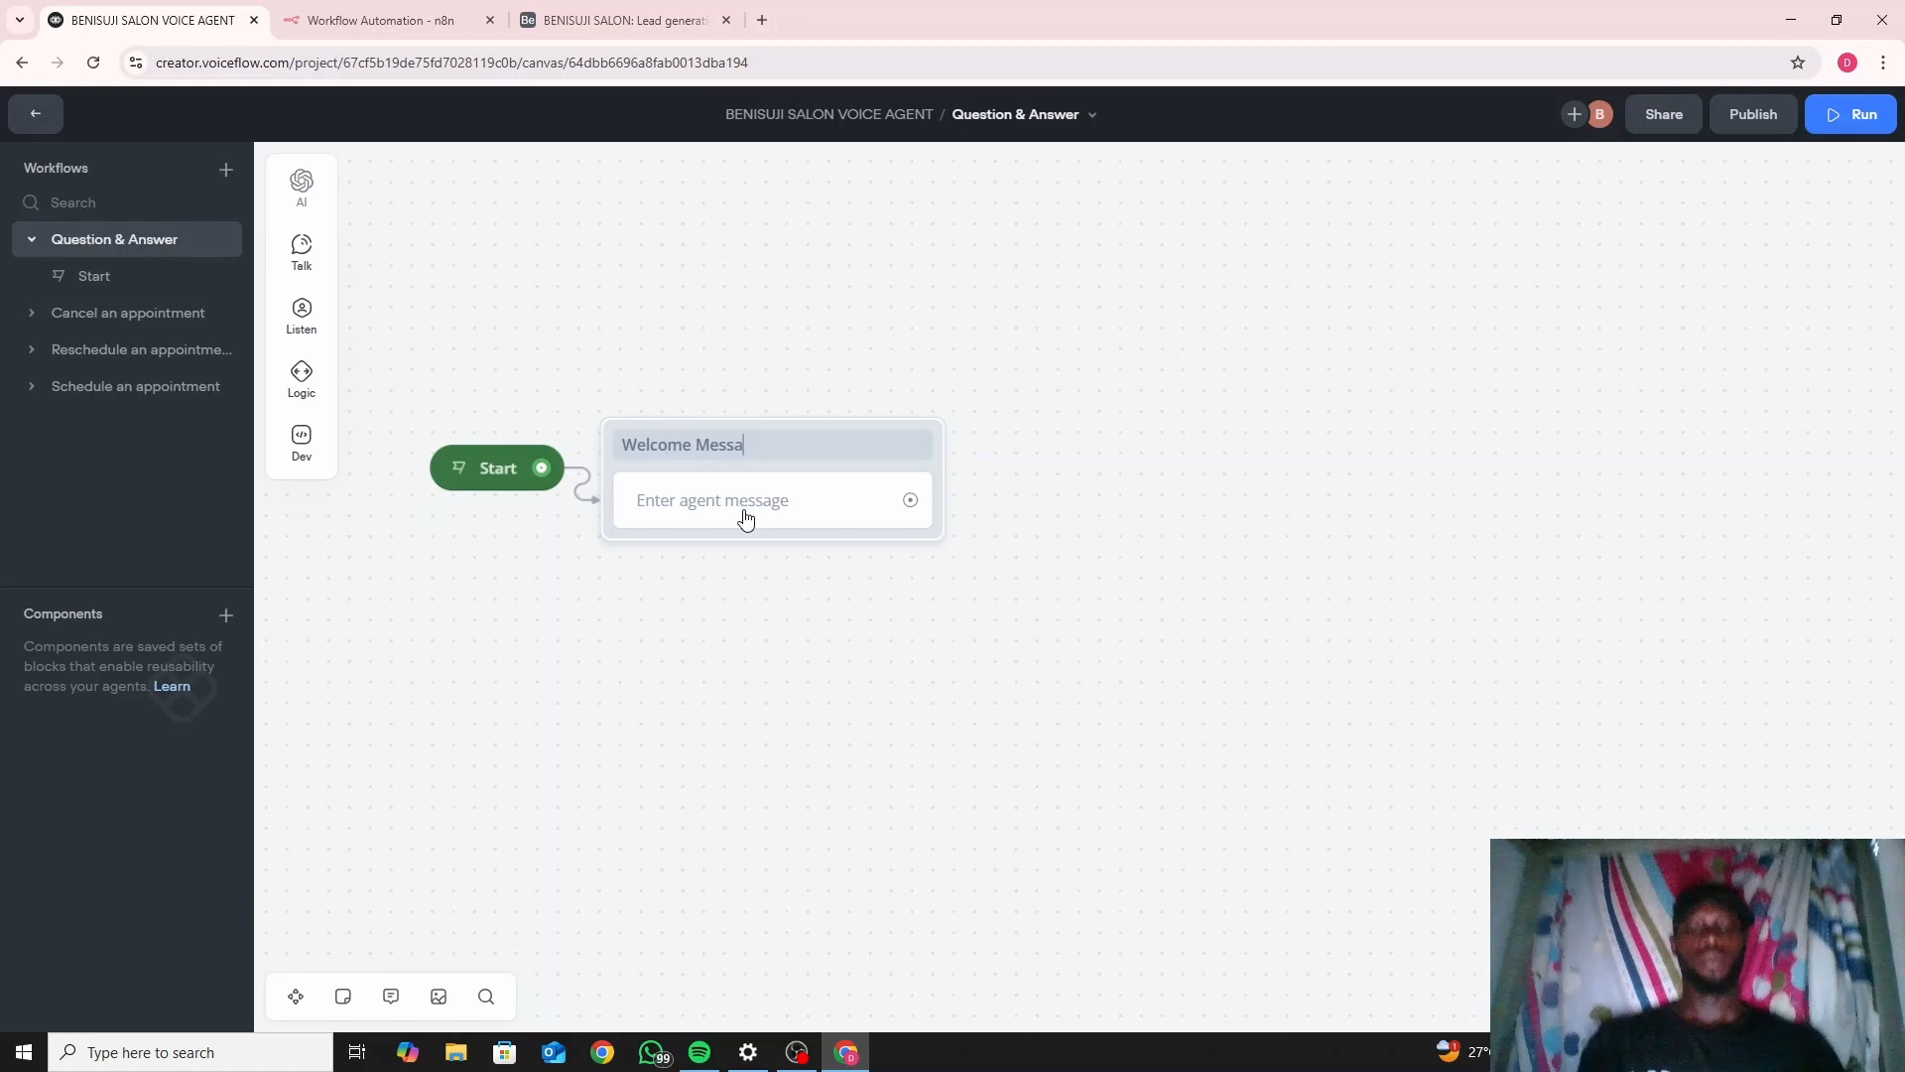
{"action": "left_click", "coordinate": [855, 514]}
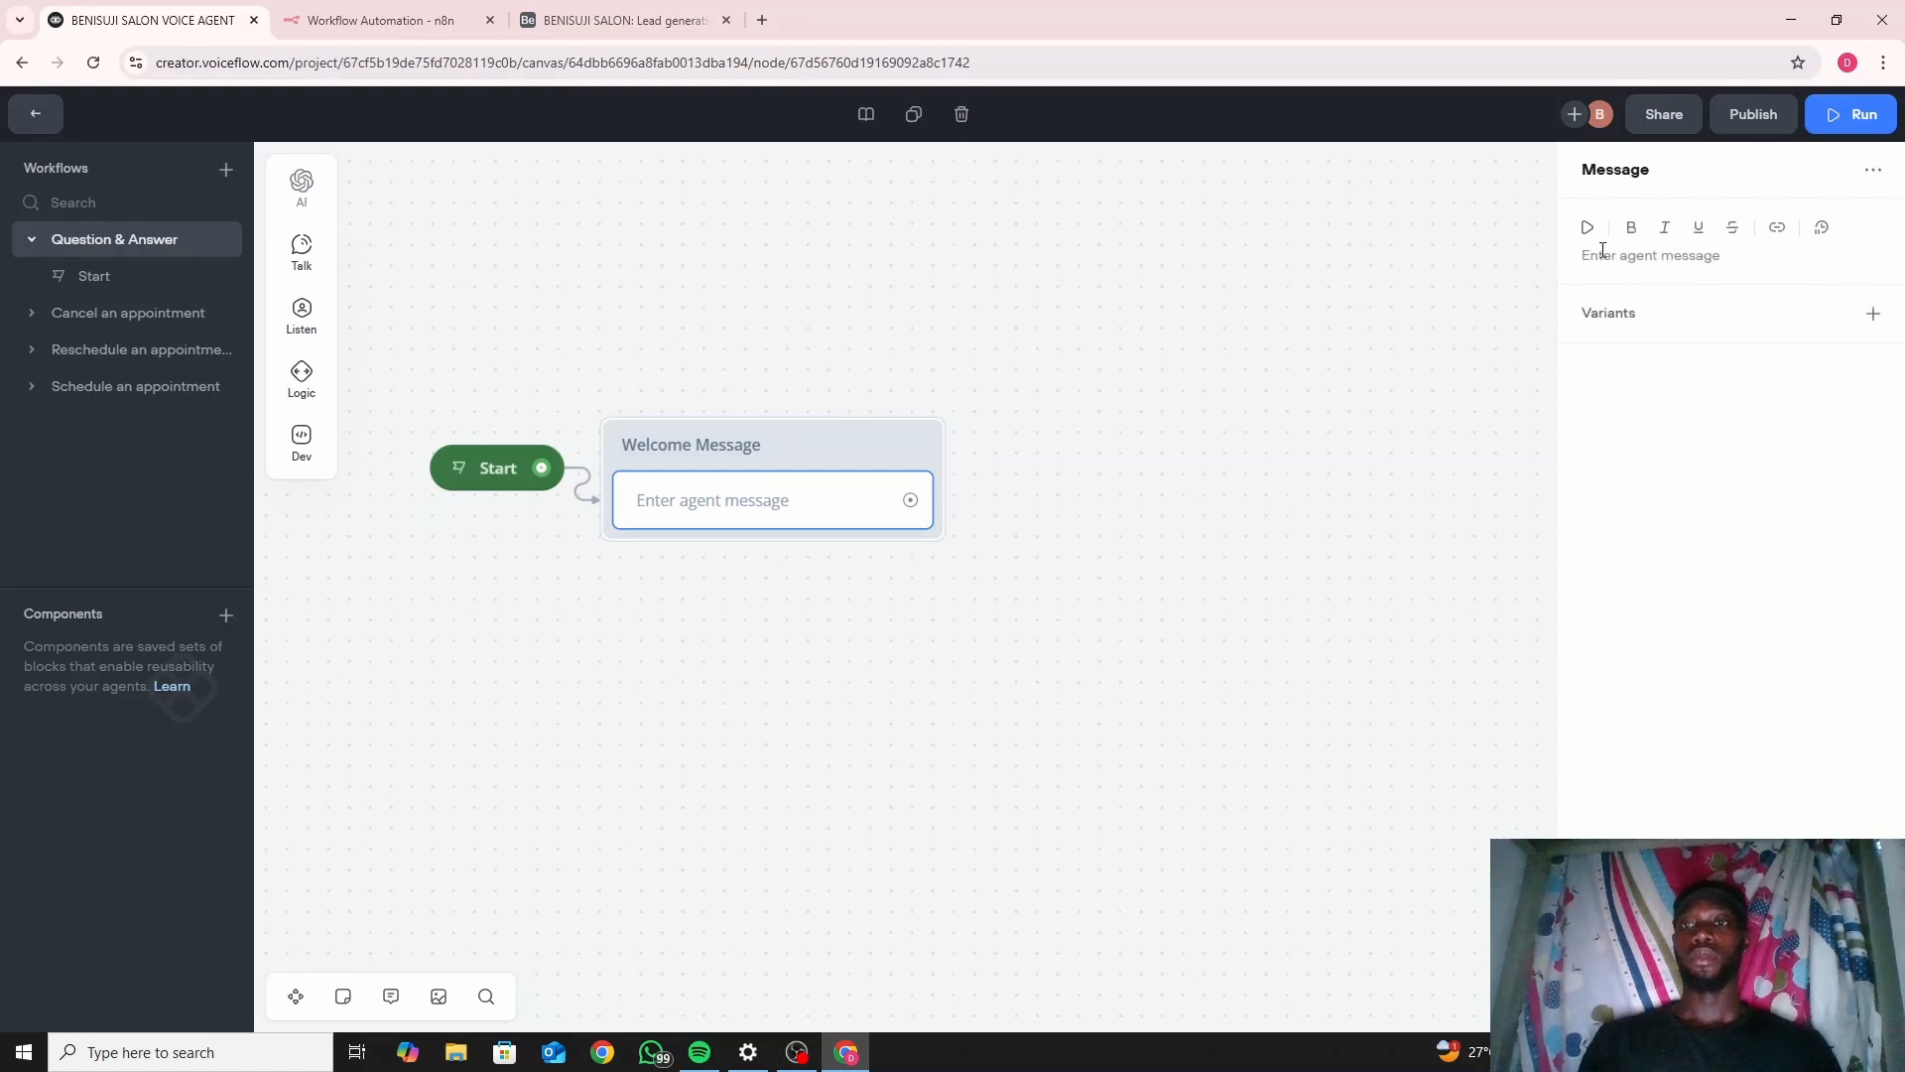
Write the agent greeting 'Good day, Welcome to Daniel's Hub' in the Welcome Message block.
{"action": "left_click", "coordinate": [1601, 249]}
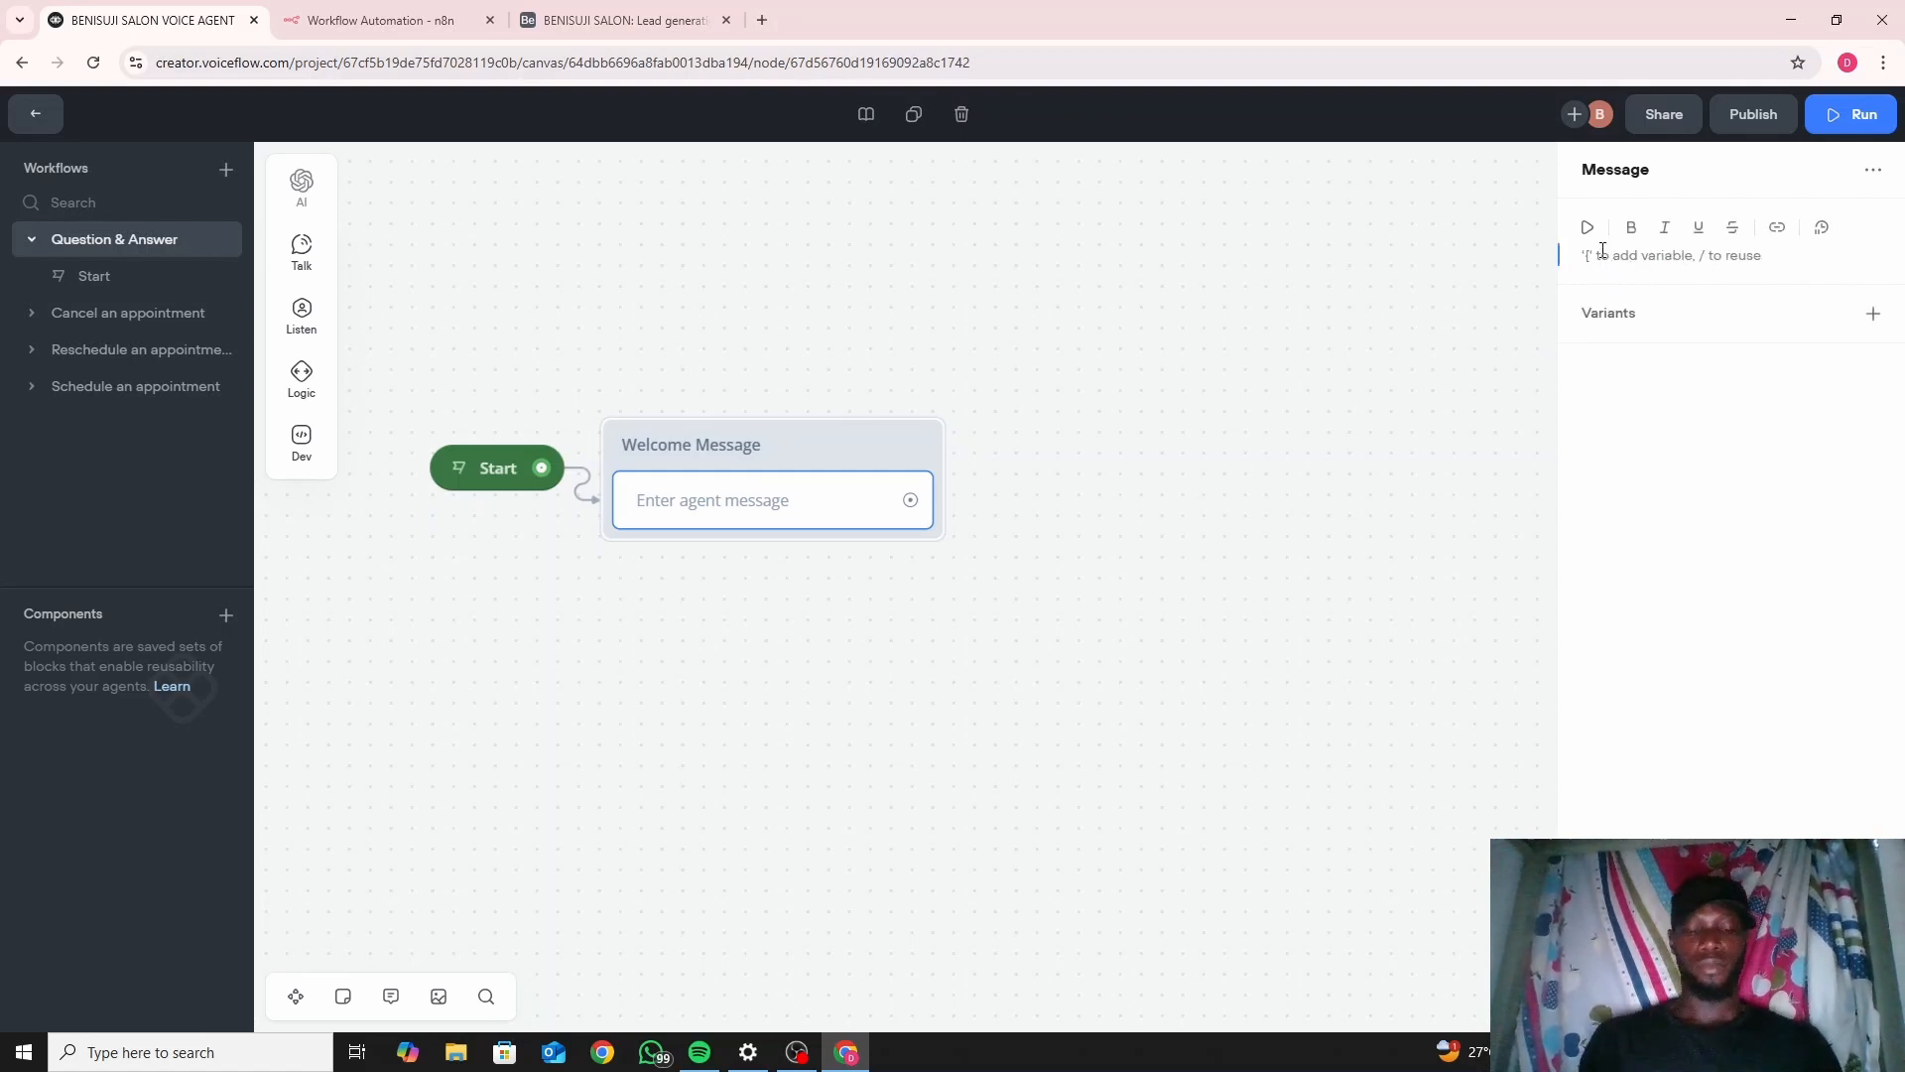
{"action": "type", "text": "Good"}
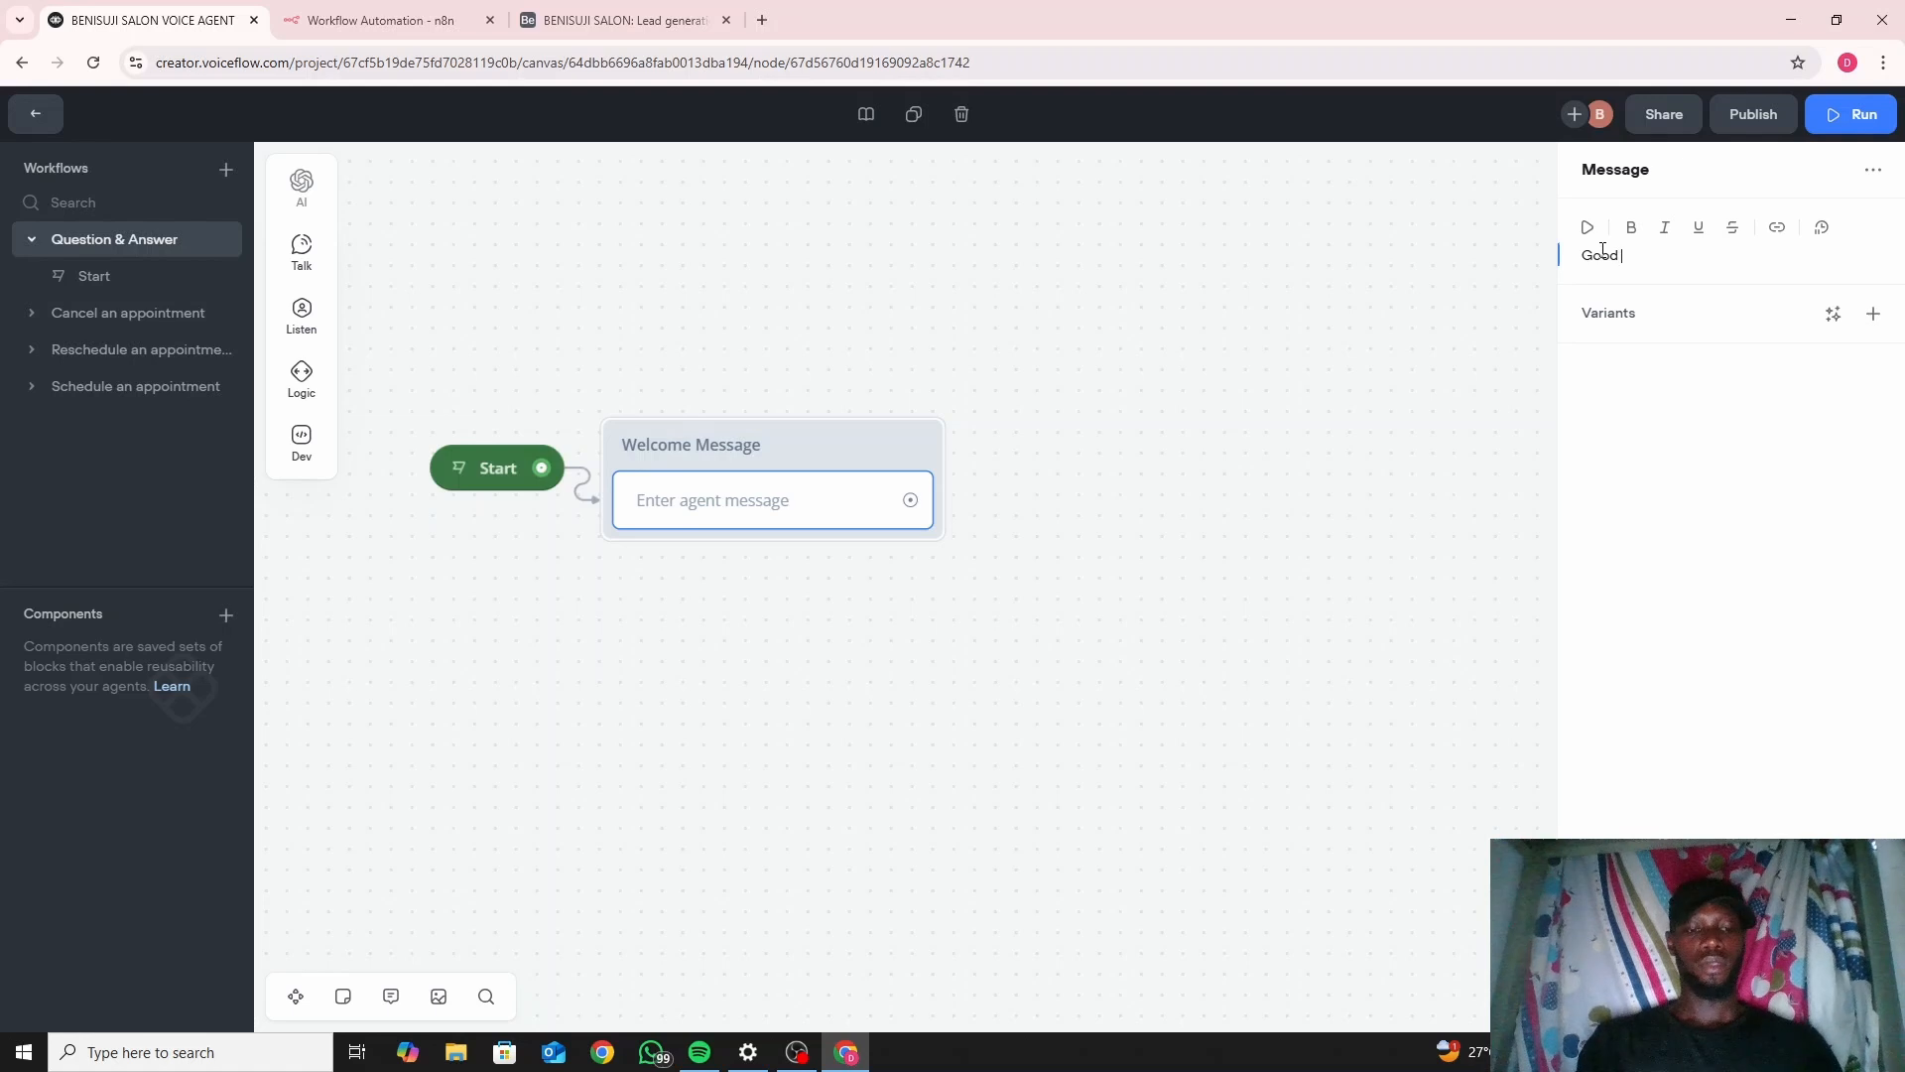
{"action": "type", "text": " day,"}
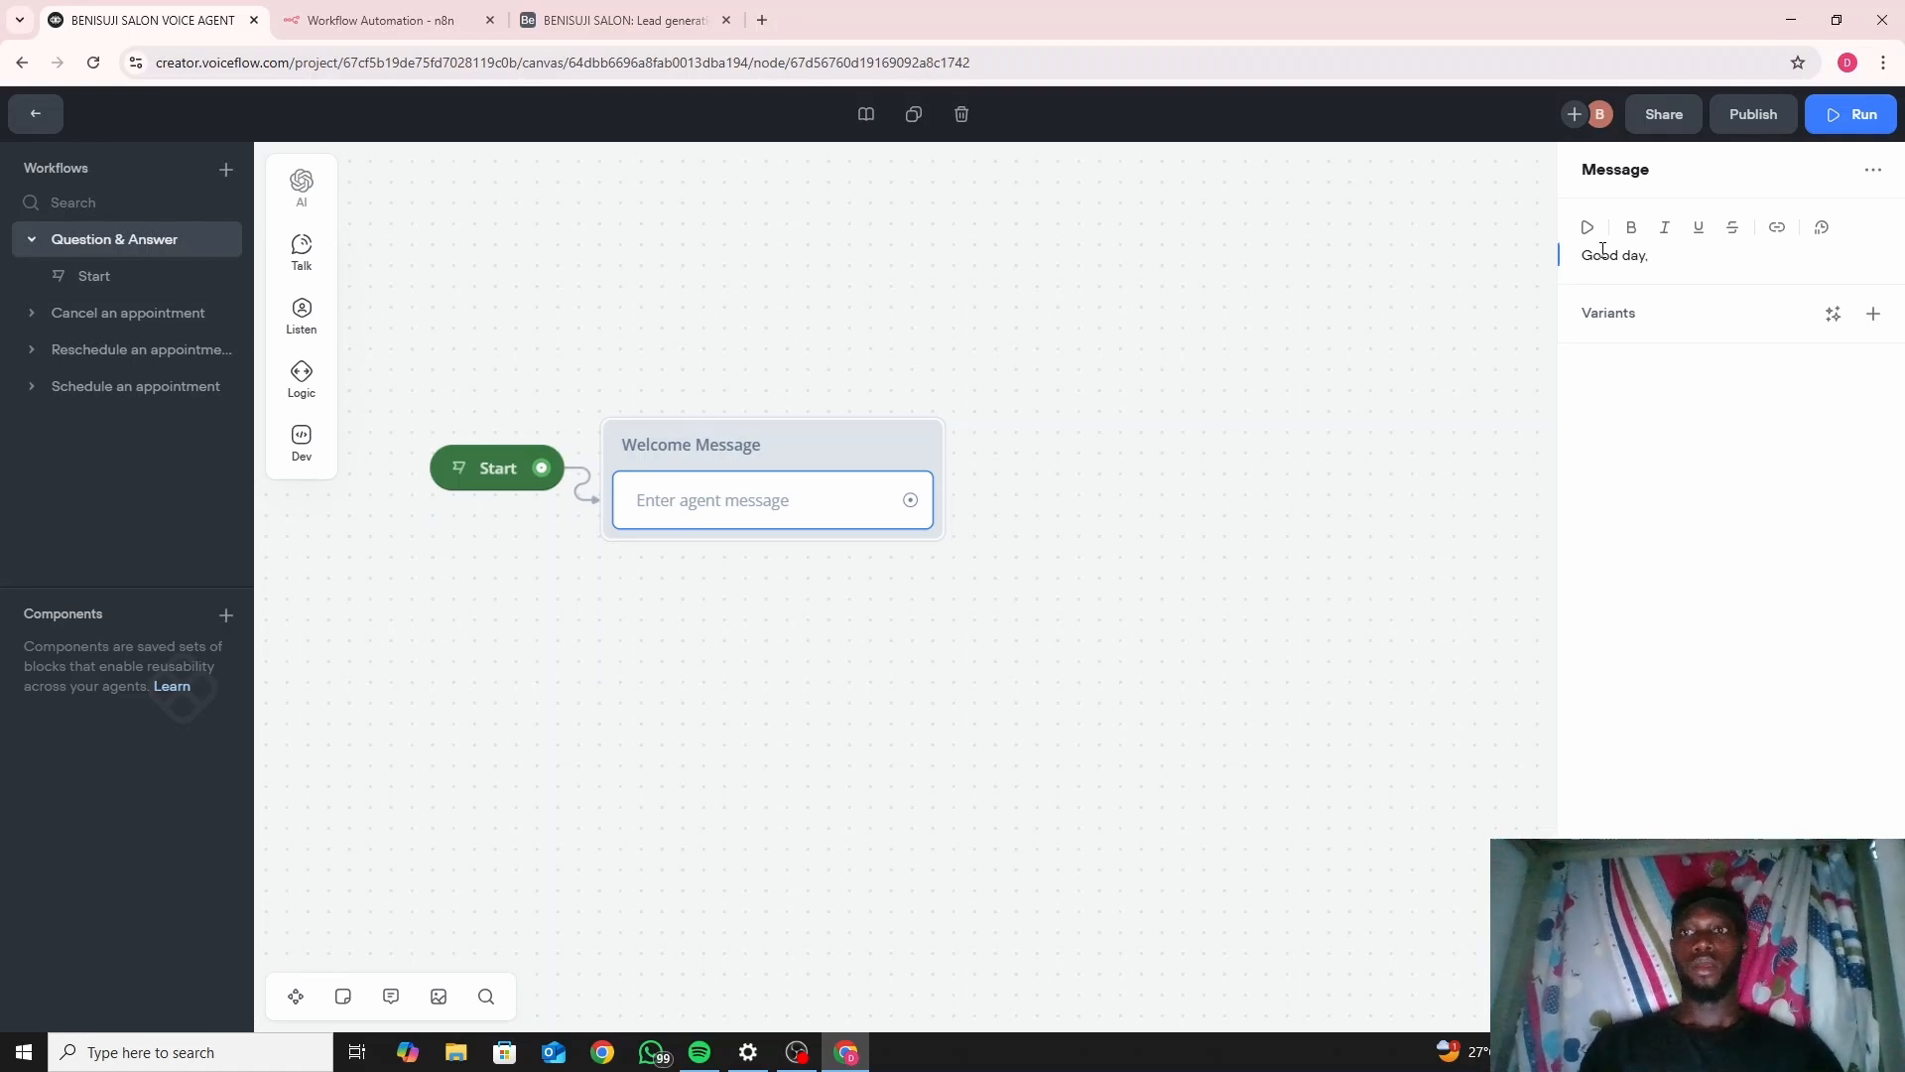
{"action": "type", "text": " WE"}
{"action": "key", "text": "BackSpace"}
{"action": "type", "text": "e"}
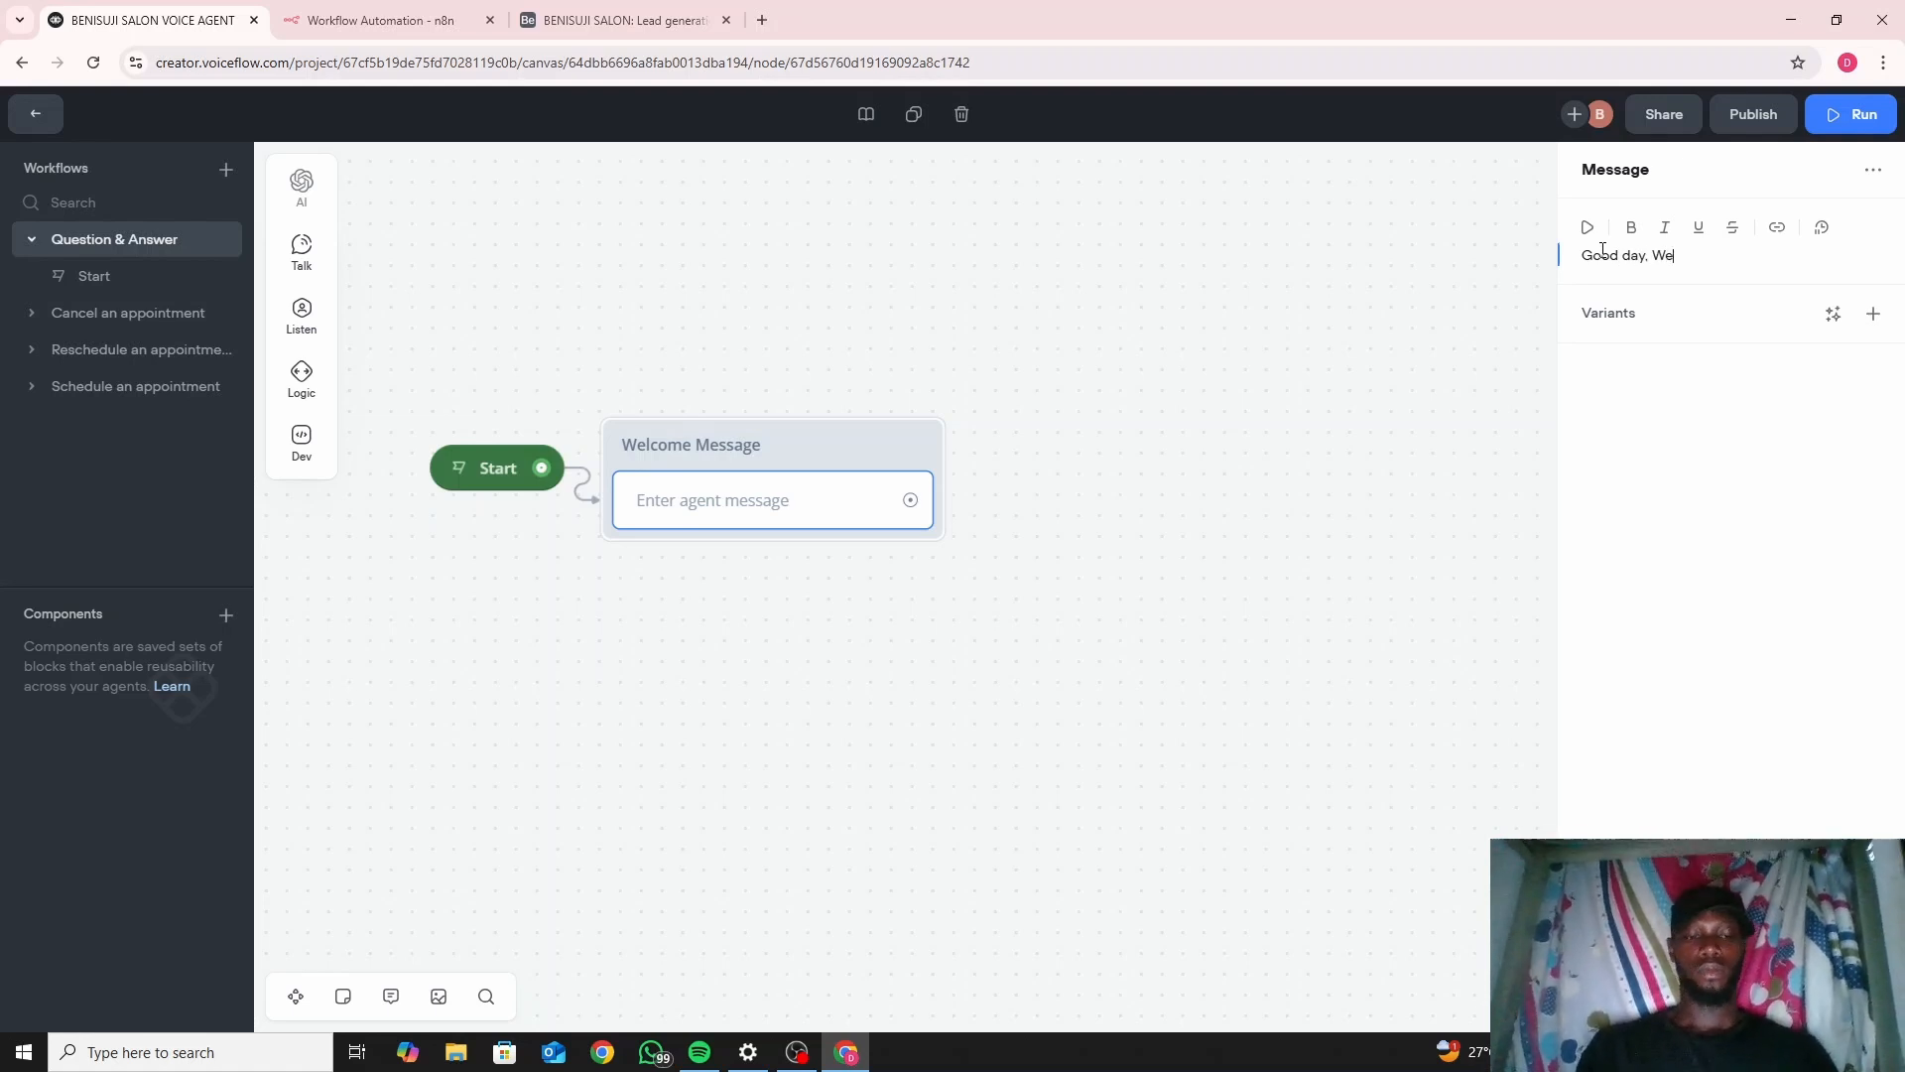
{"action": "type", "text": "lcome"}
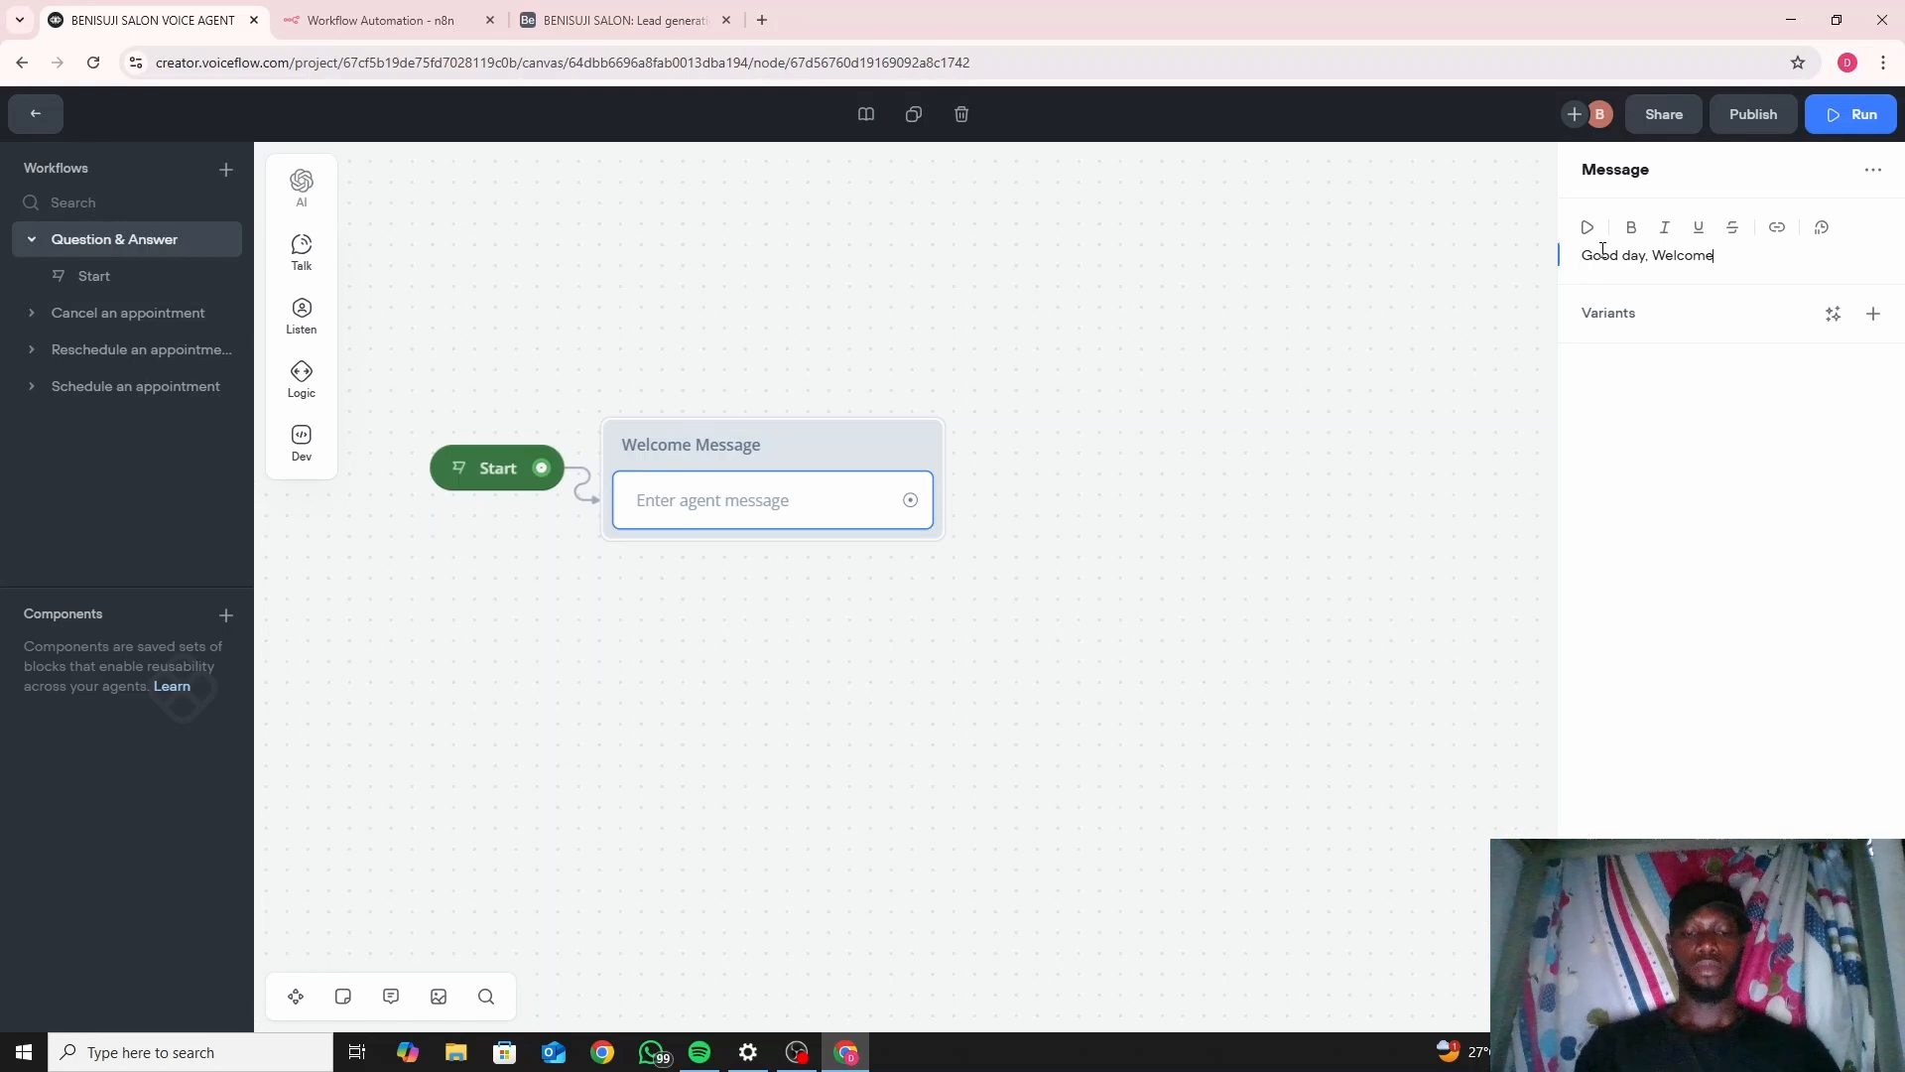
{"action": "type", "text": " to Da"}
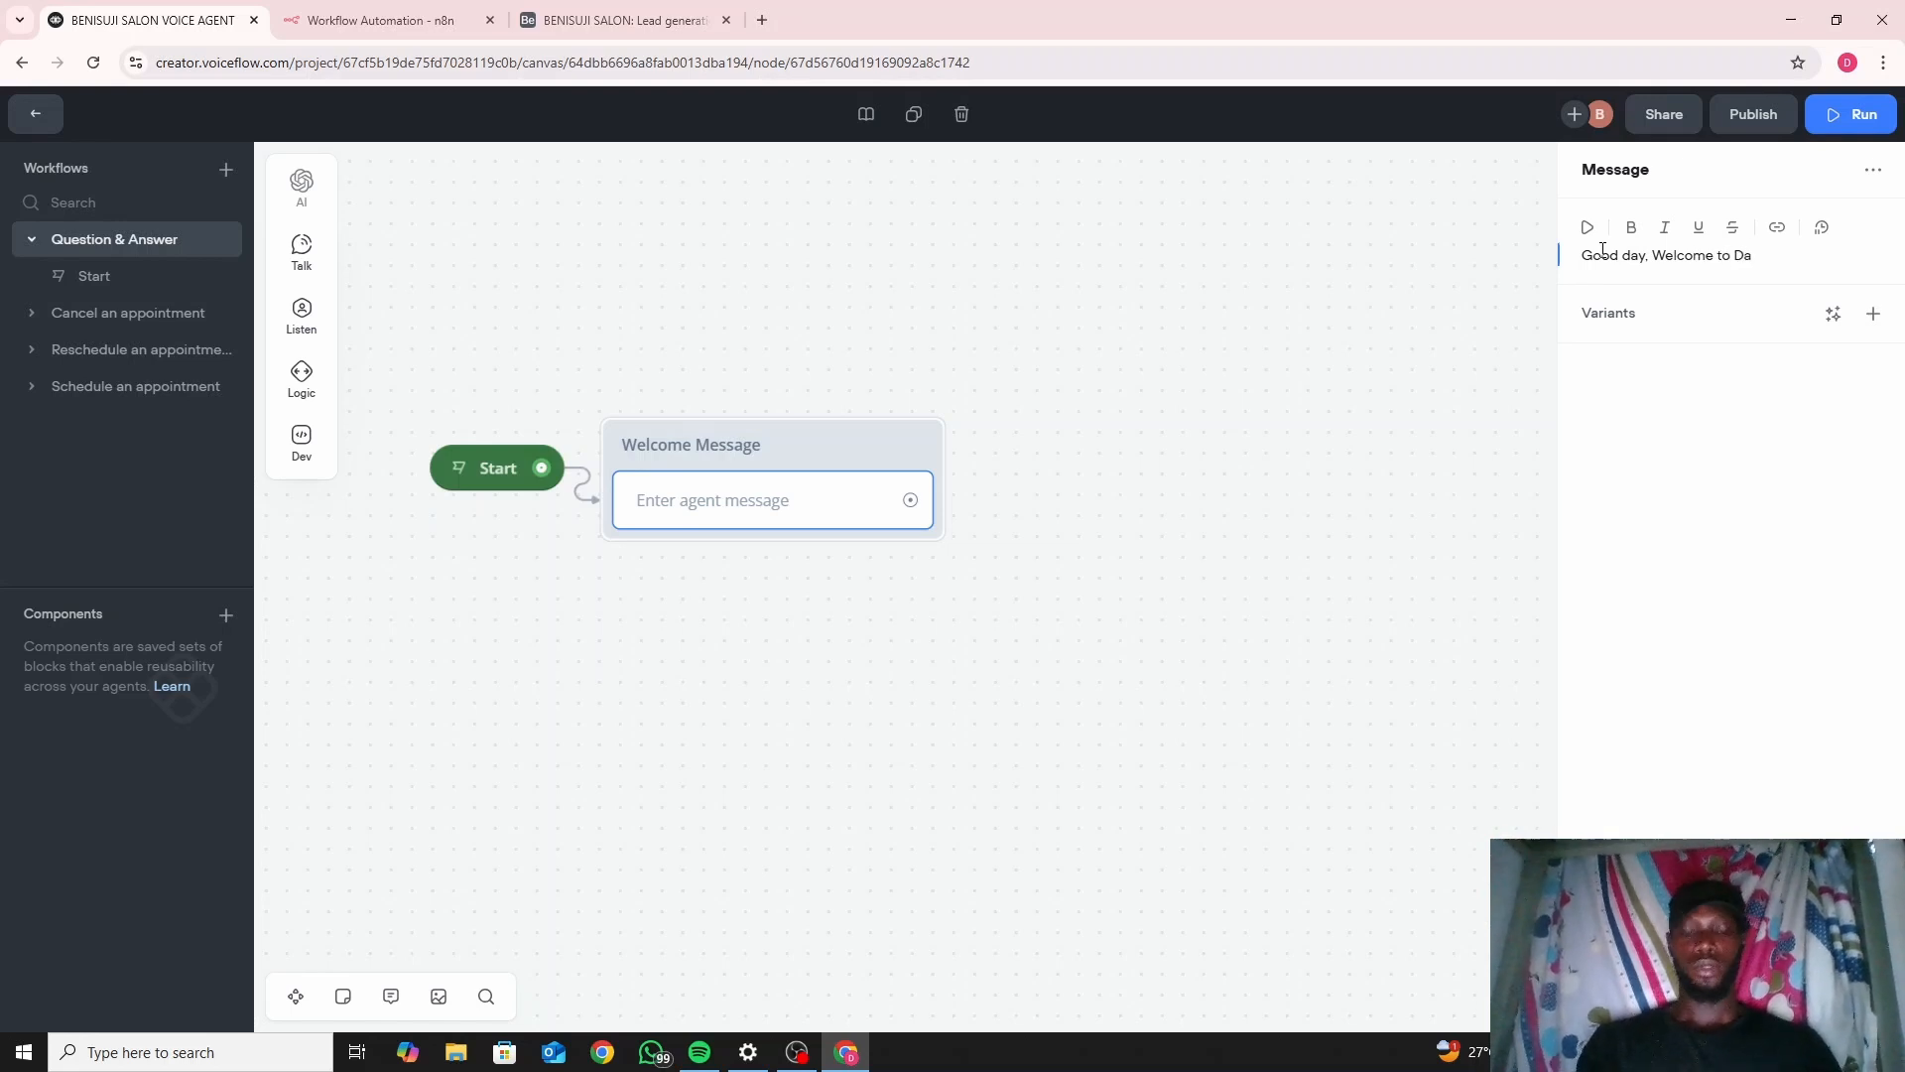
{"action": "type", "text": "niel"}
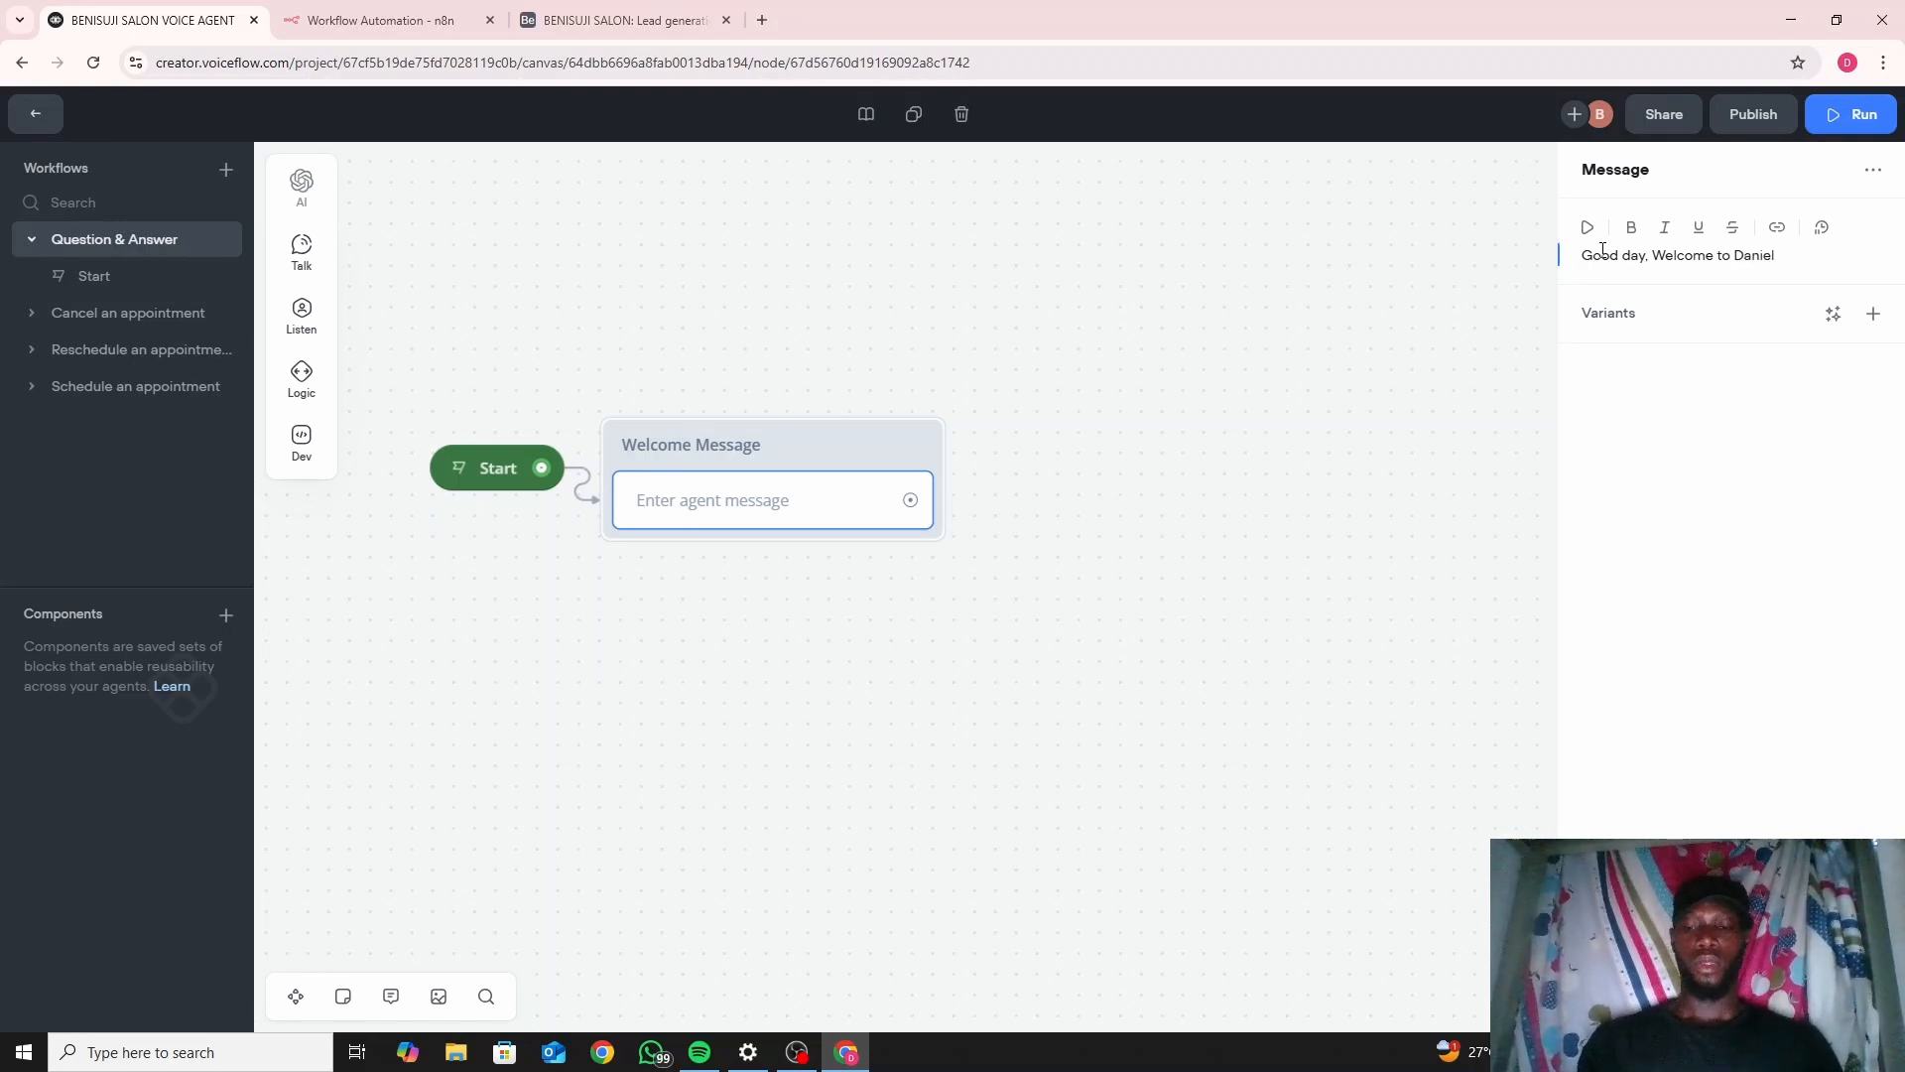
{"action": "type", "text": "'s "}
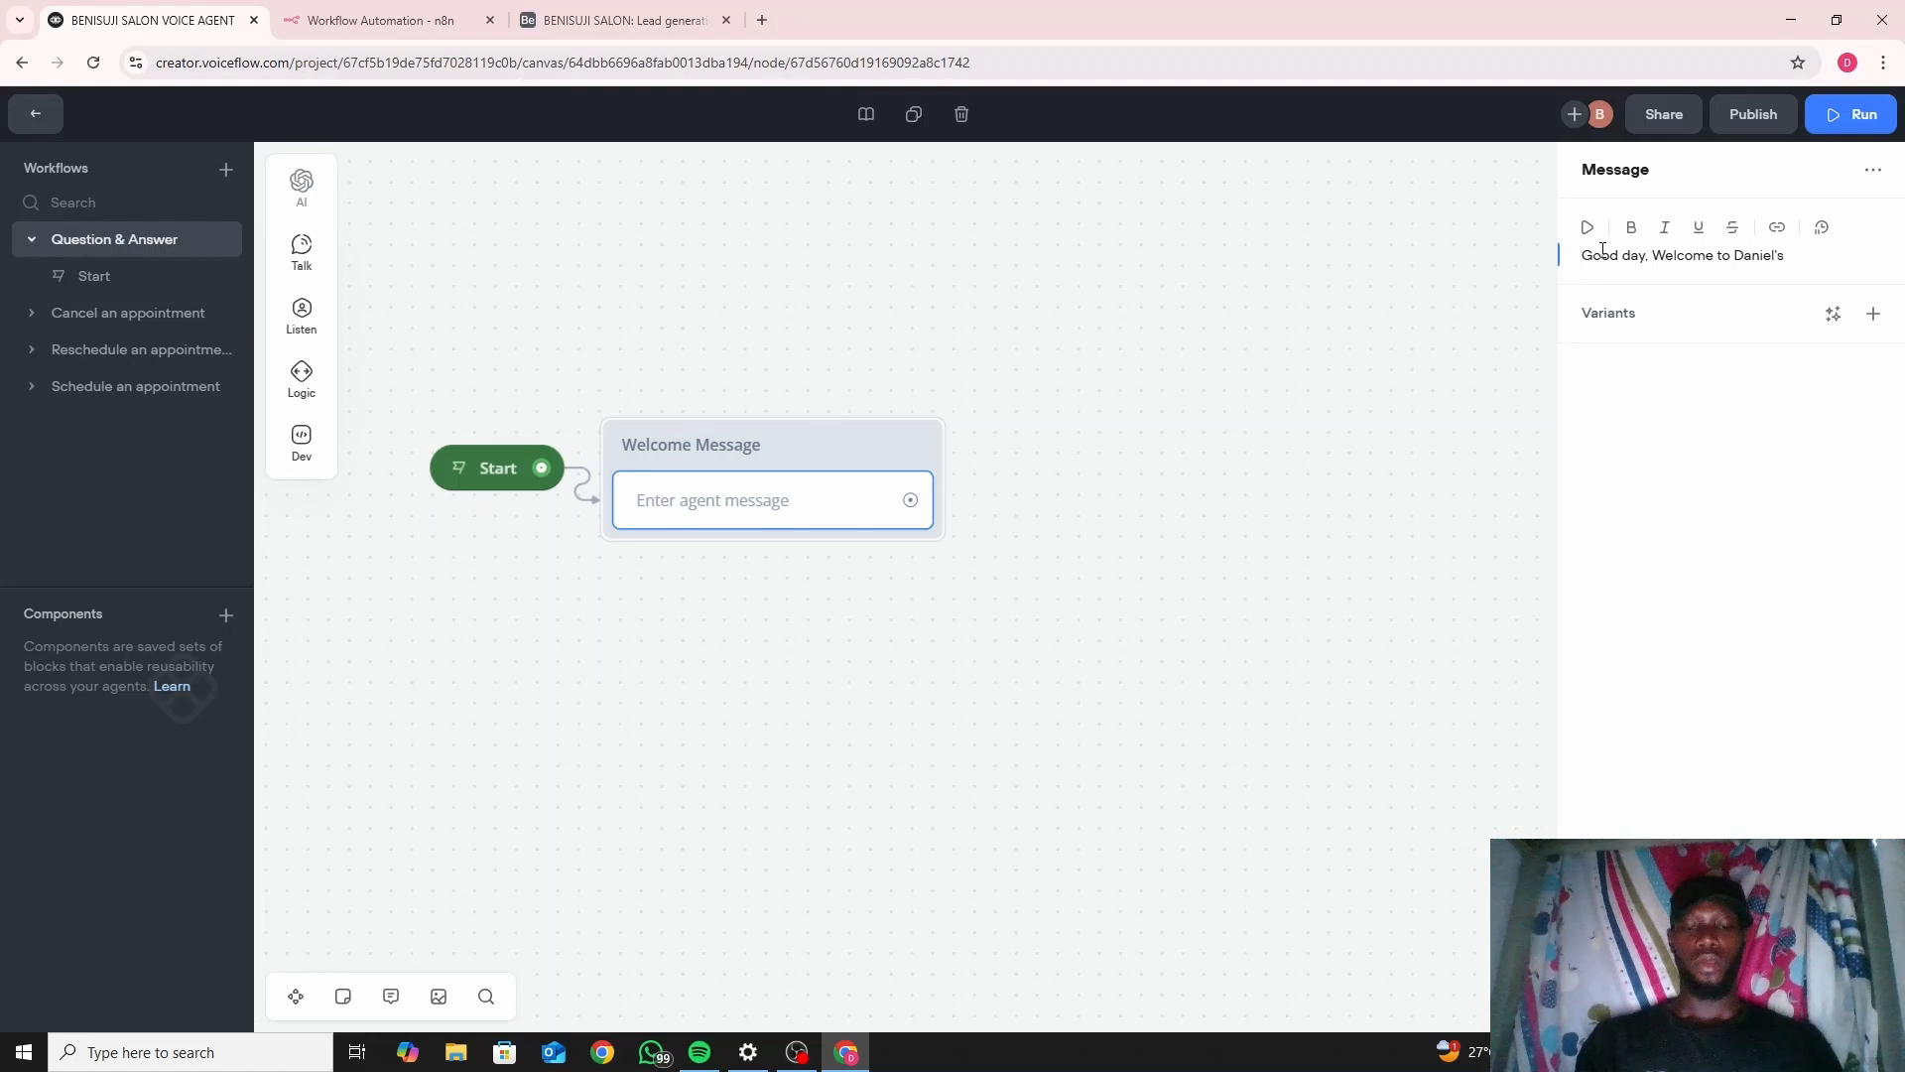
{"action": "type", "text": "Hub"}
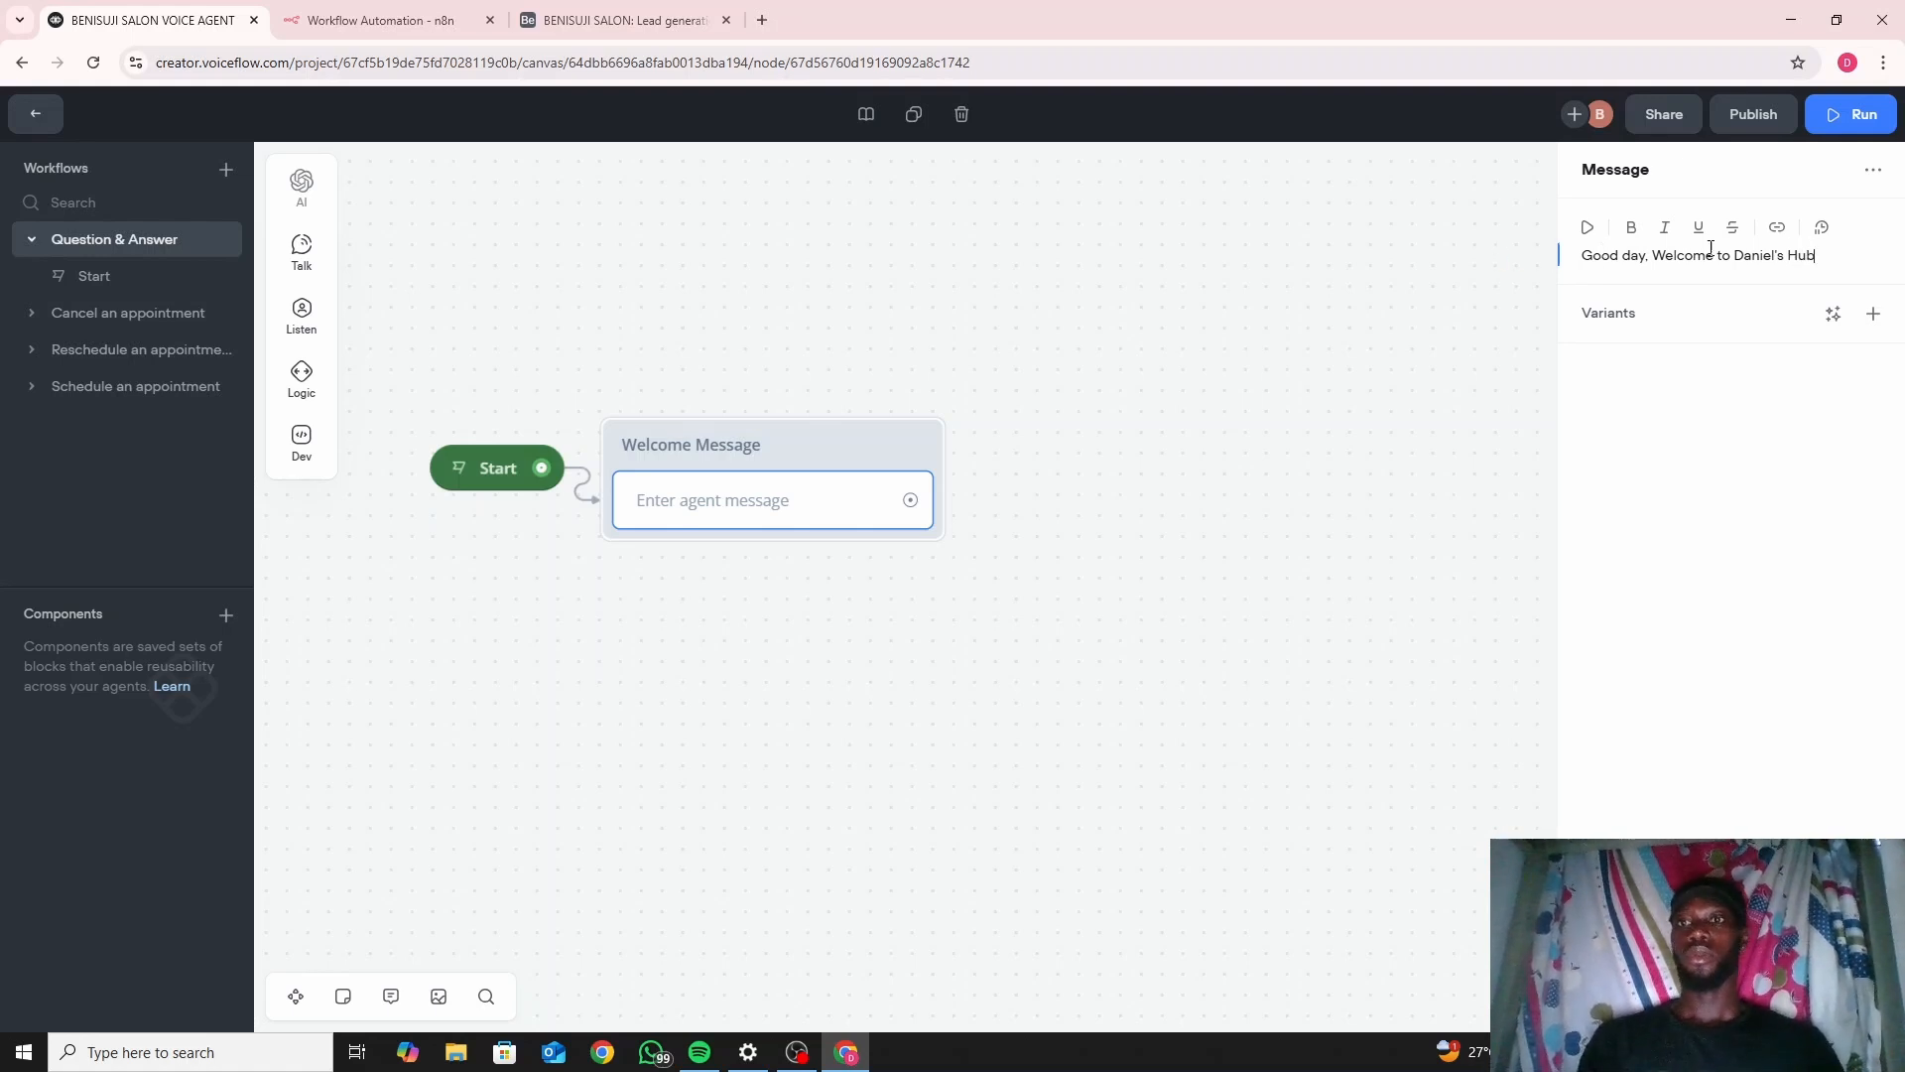
{"action": "left_click", "coordinate": [868, 457]}
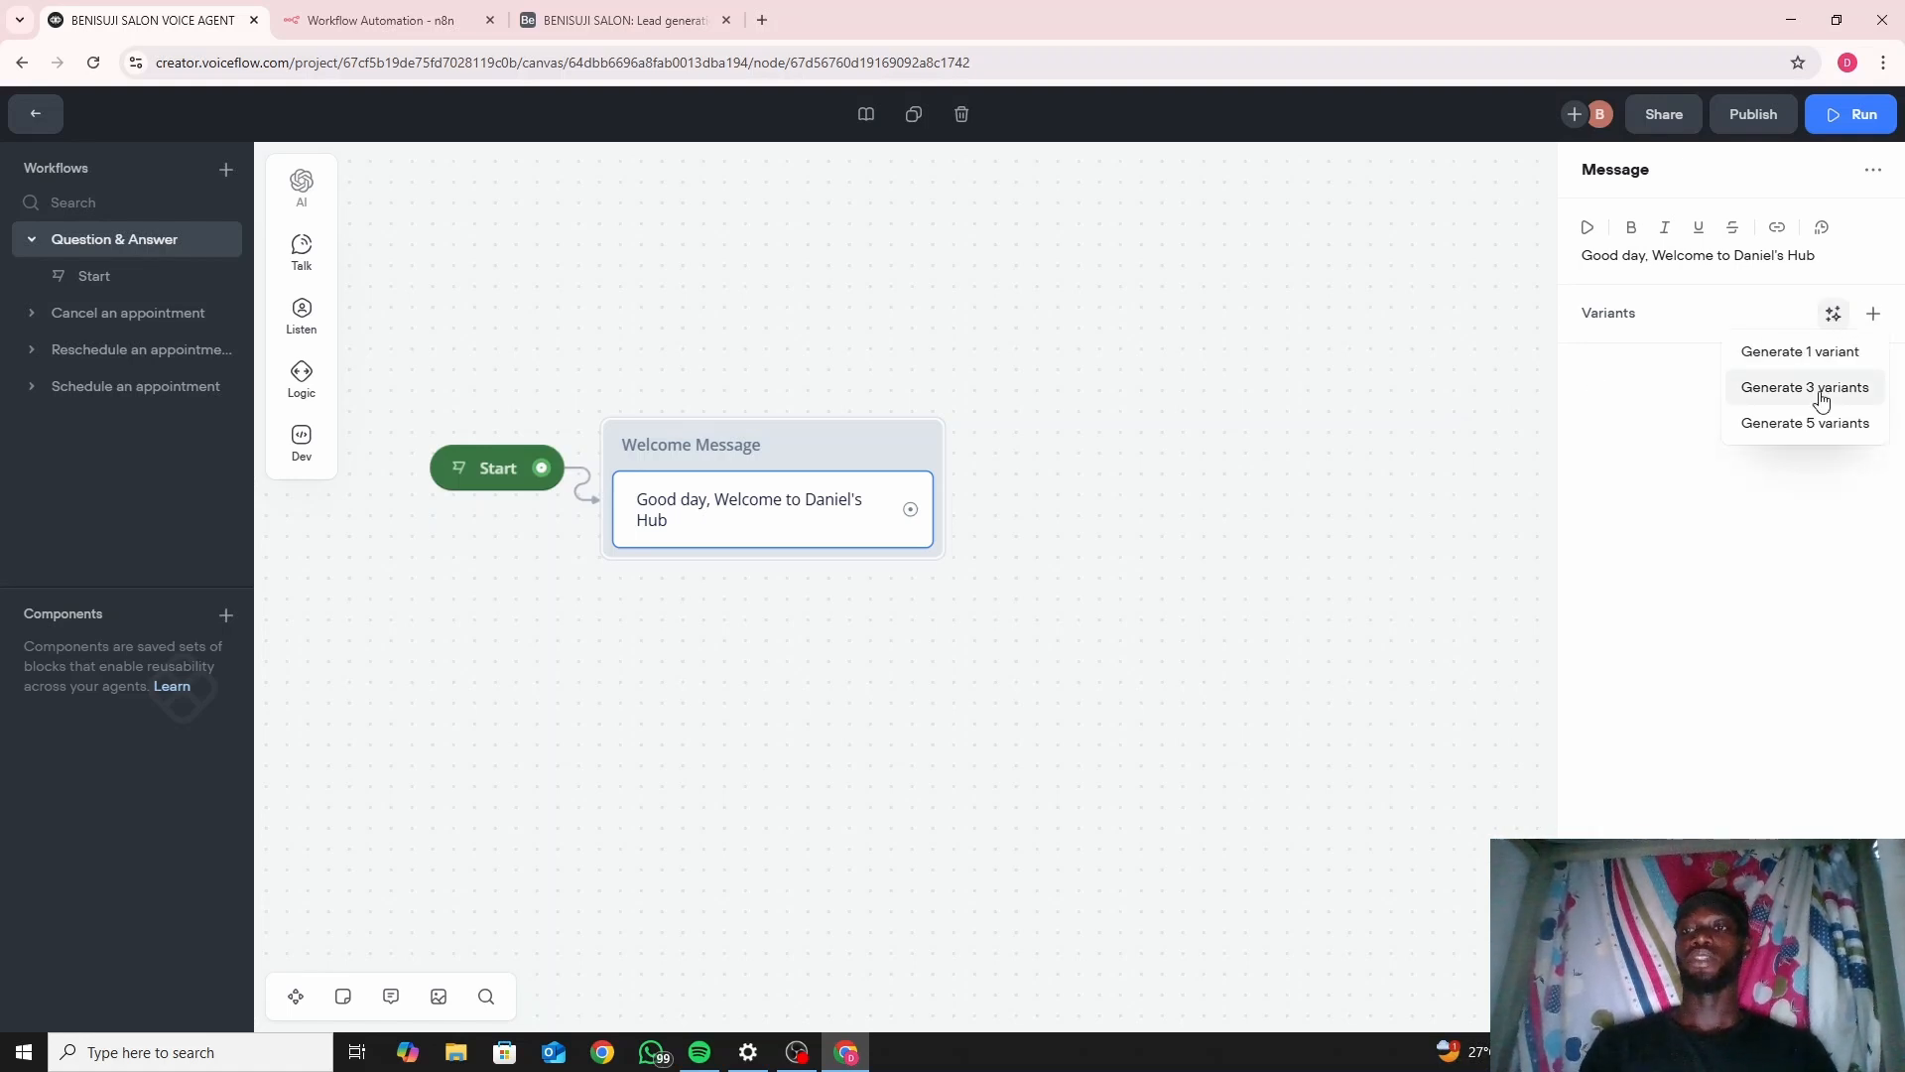
Generate three greeting variants, such as 'Hello, Welcome to Daniel's Hub'.
{"action": "left_click", "coordinate": [1822, 389]}
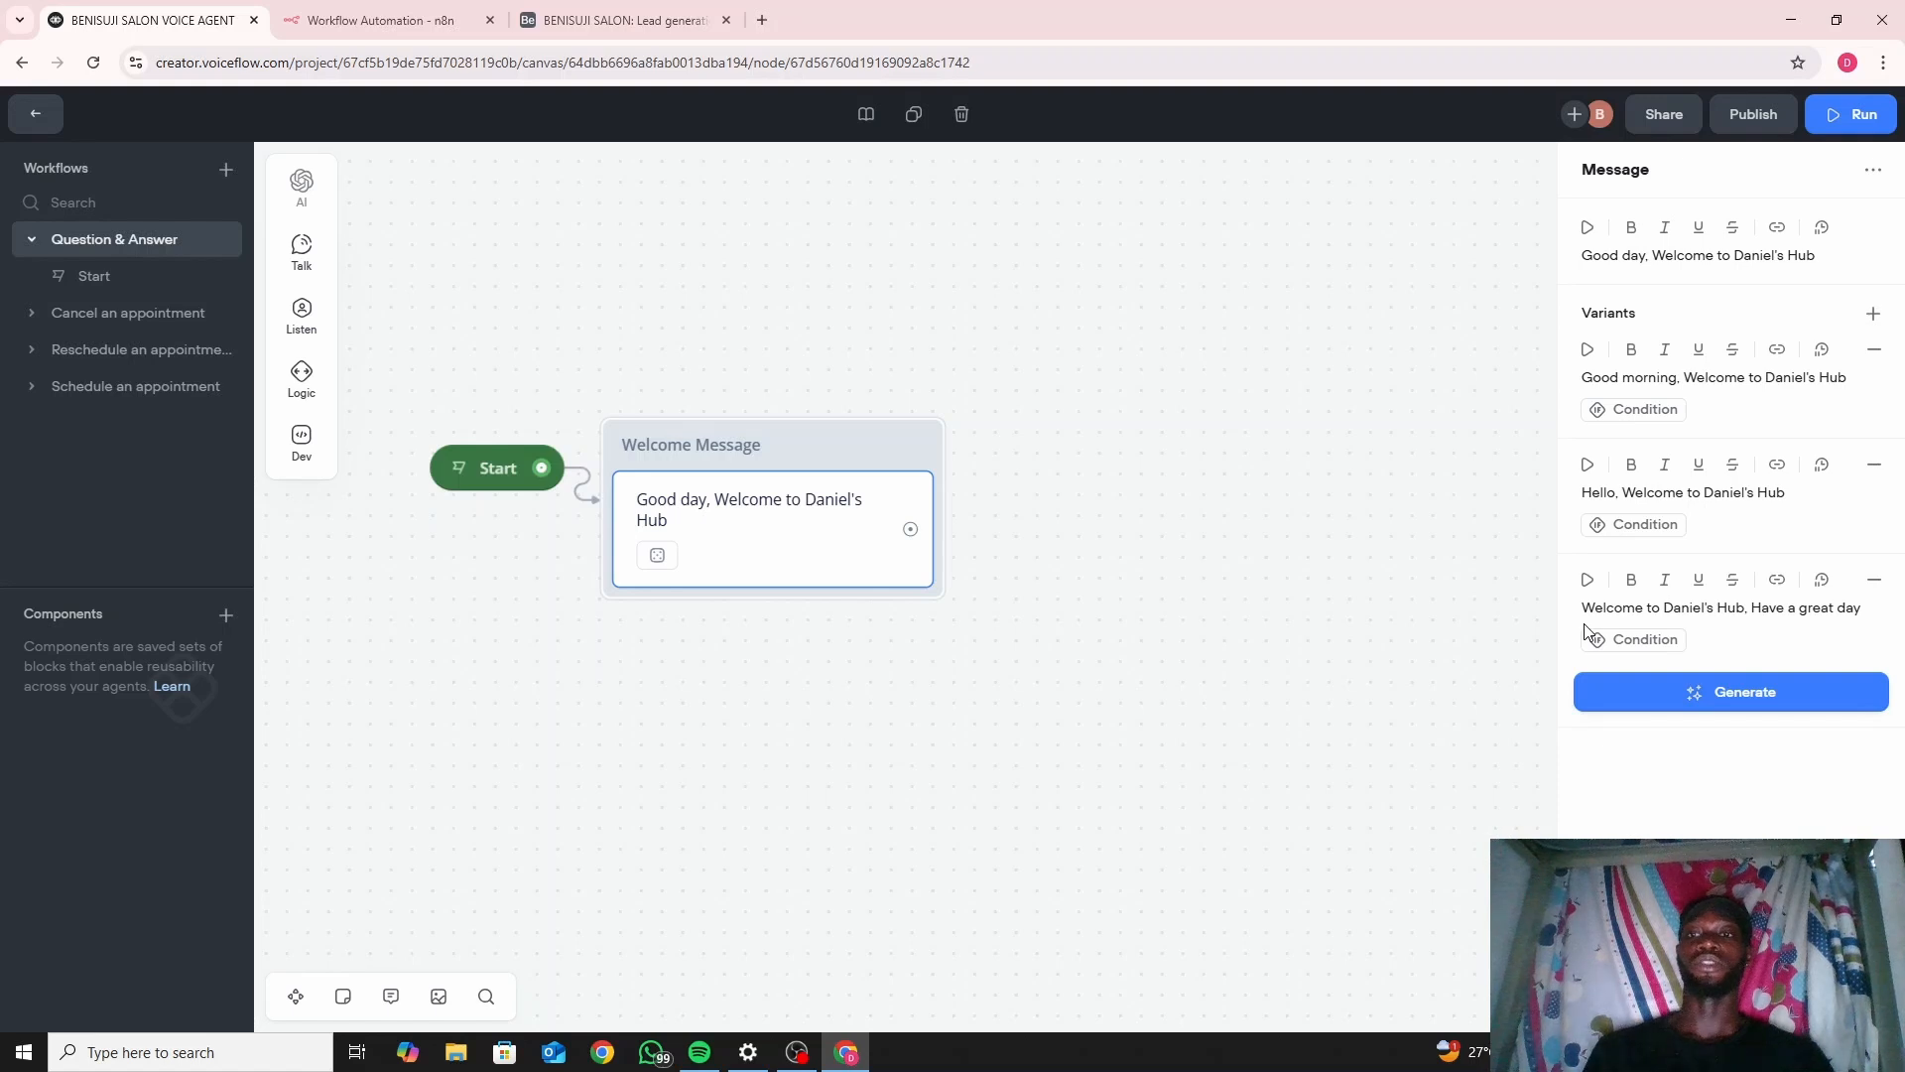
{"action": "left_click", "coordinate": [962, 642]}
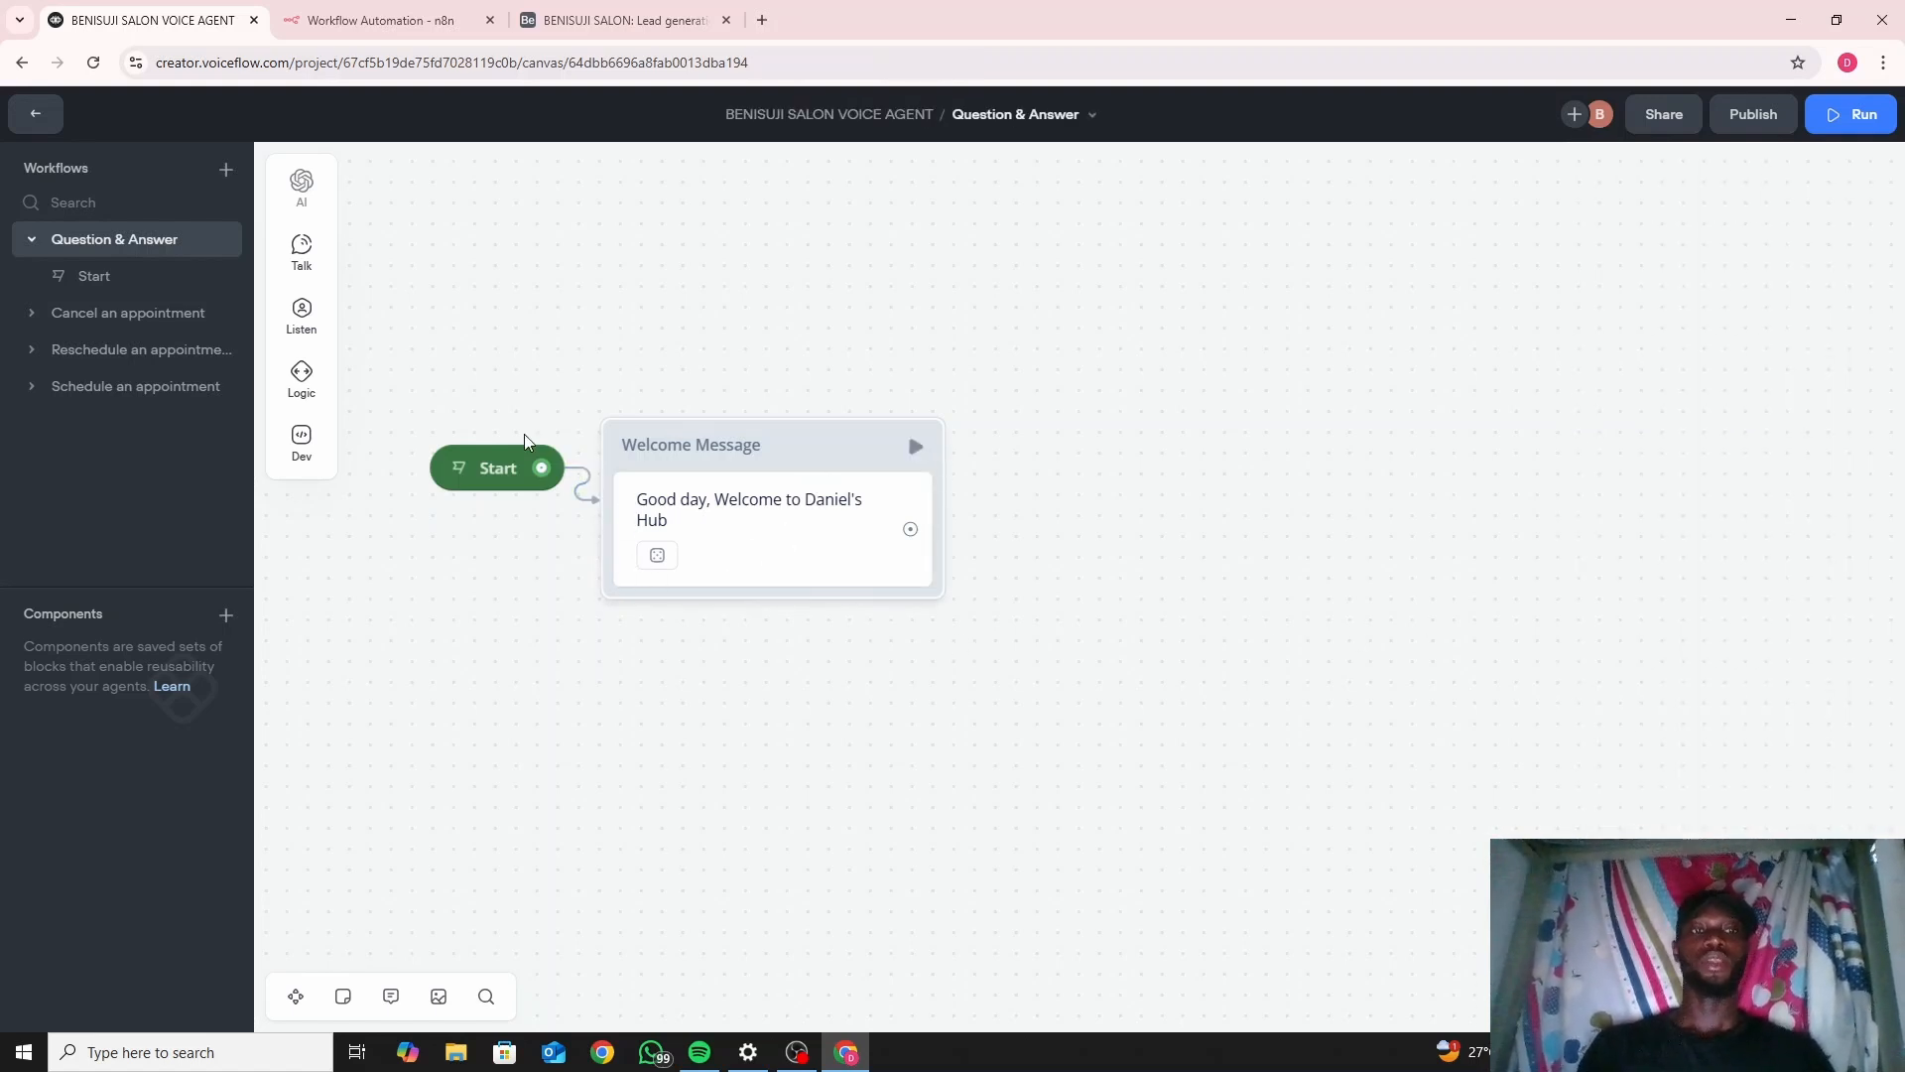
Add a second message: 'We'll be asking you some questions so as to get your information for future reference.'.
{"action": "mouse_move", "coordinate": [301, 250]}
{"action": "left_click_drag", "start_coordinate": [397, 239], "coordinate": [734, 616]}
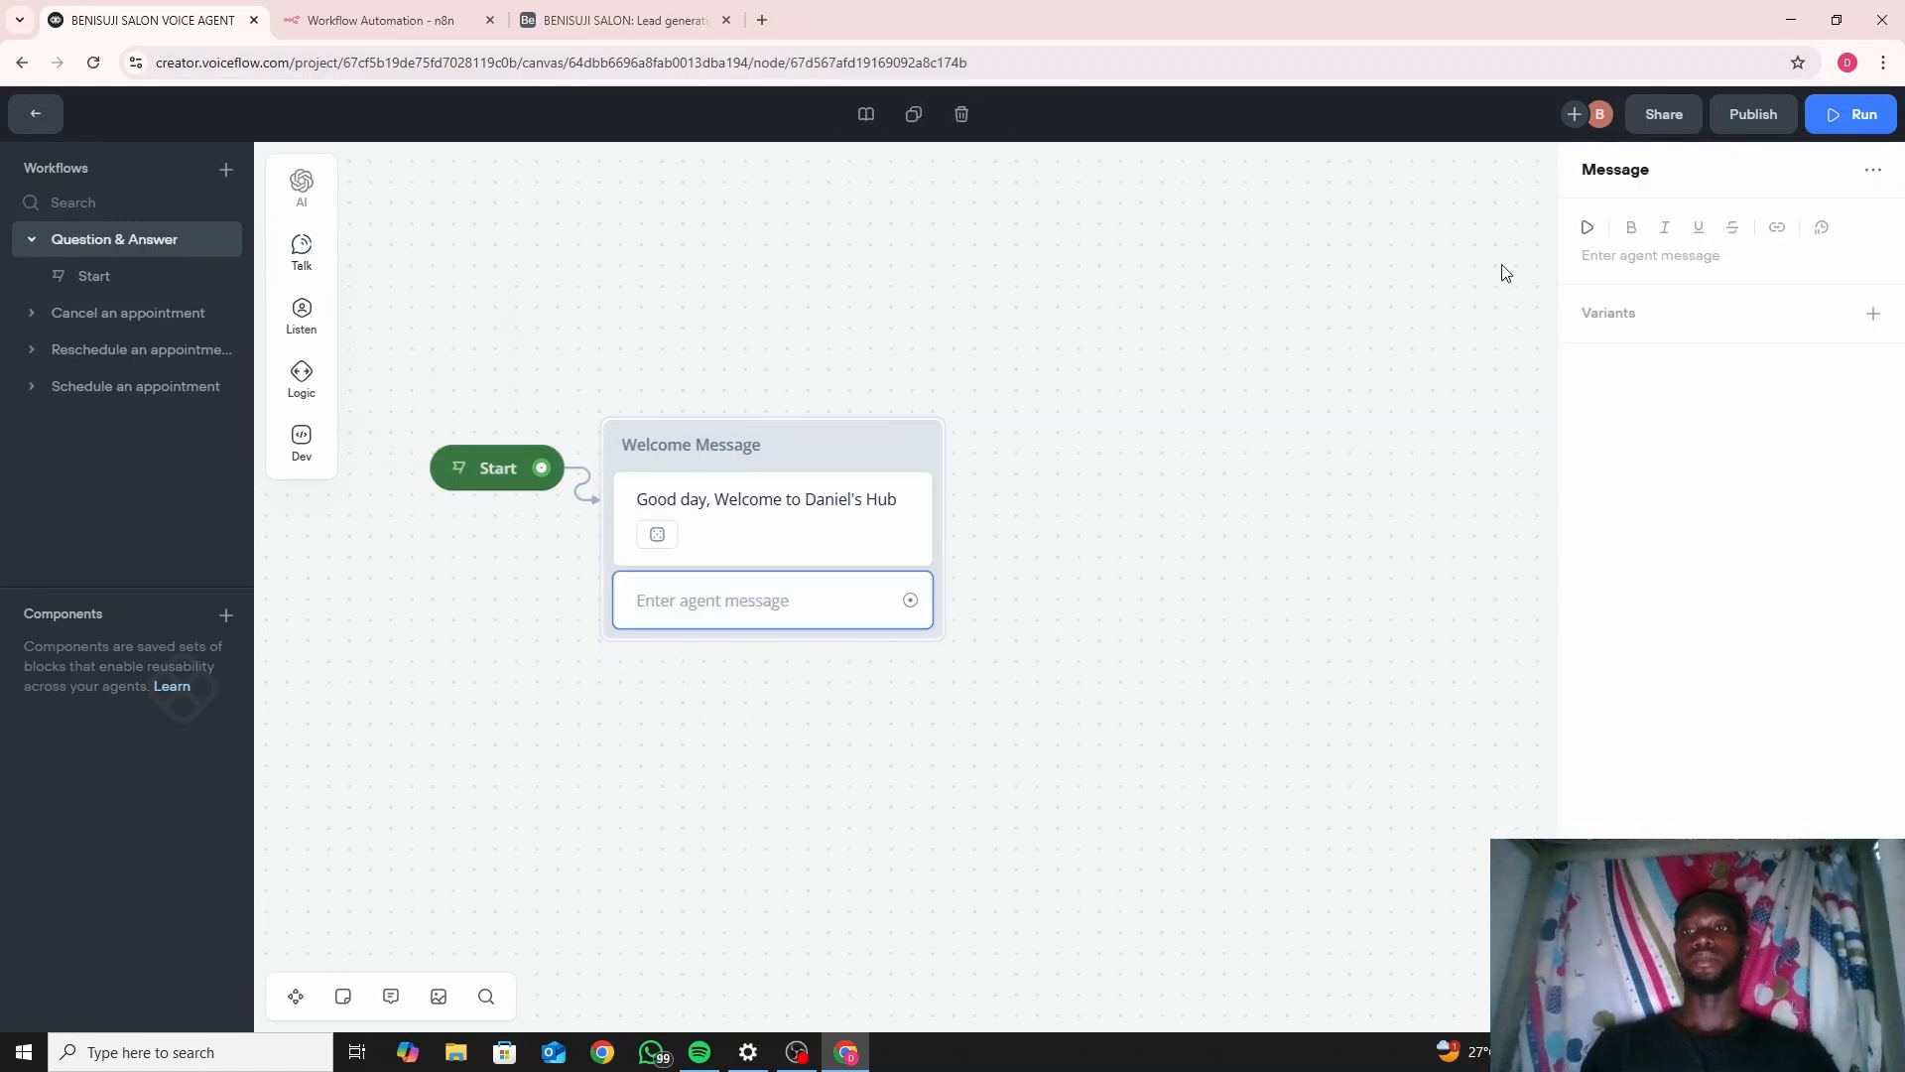
{"action": "left_click", "coordinate": [1589, 256]}
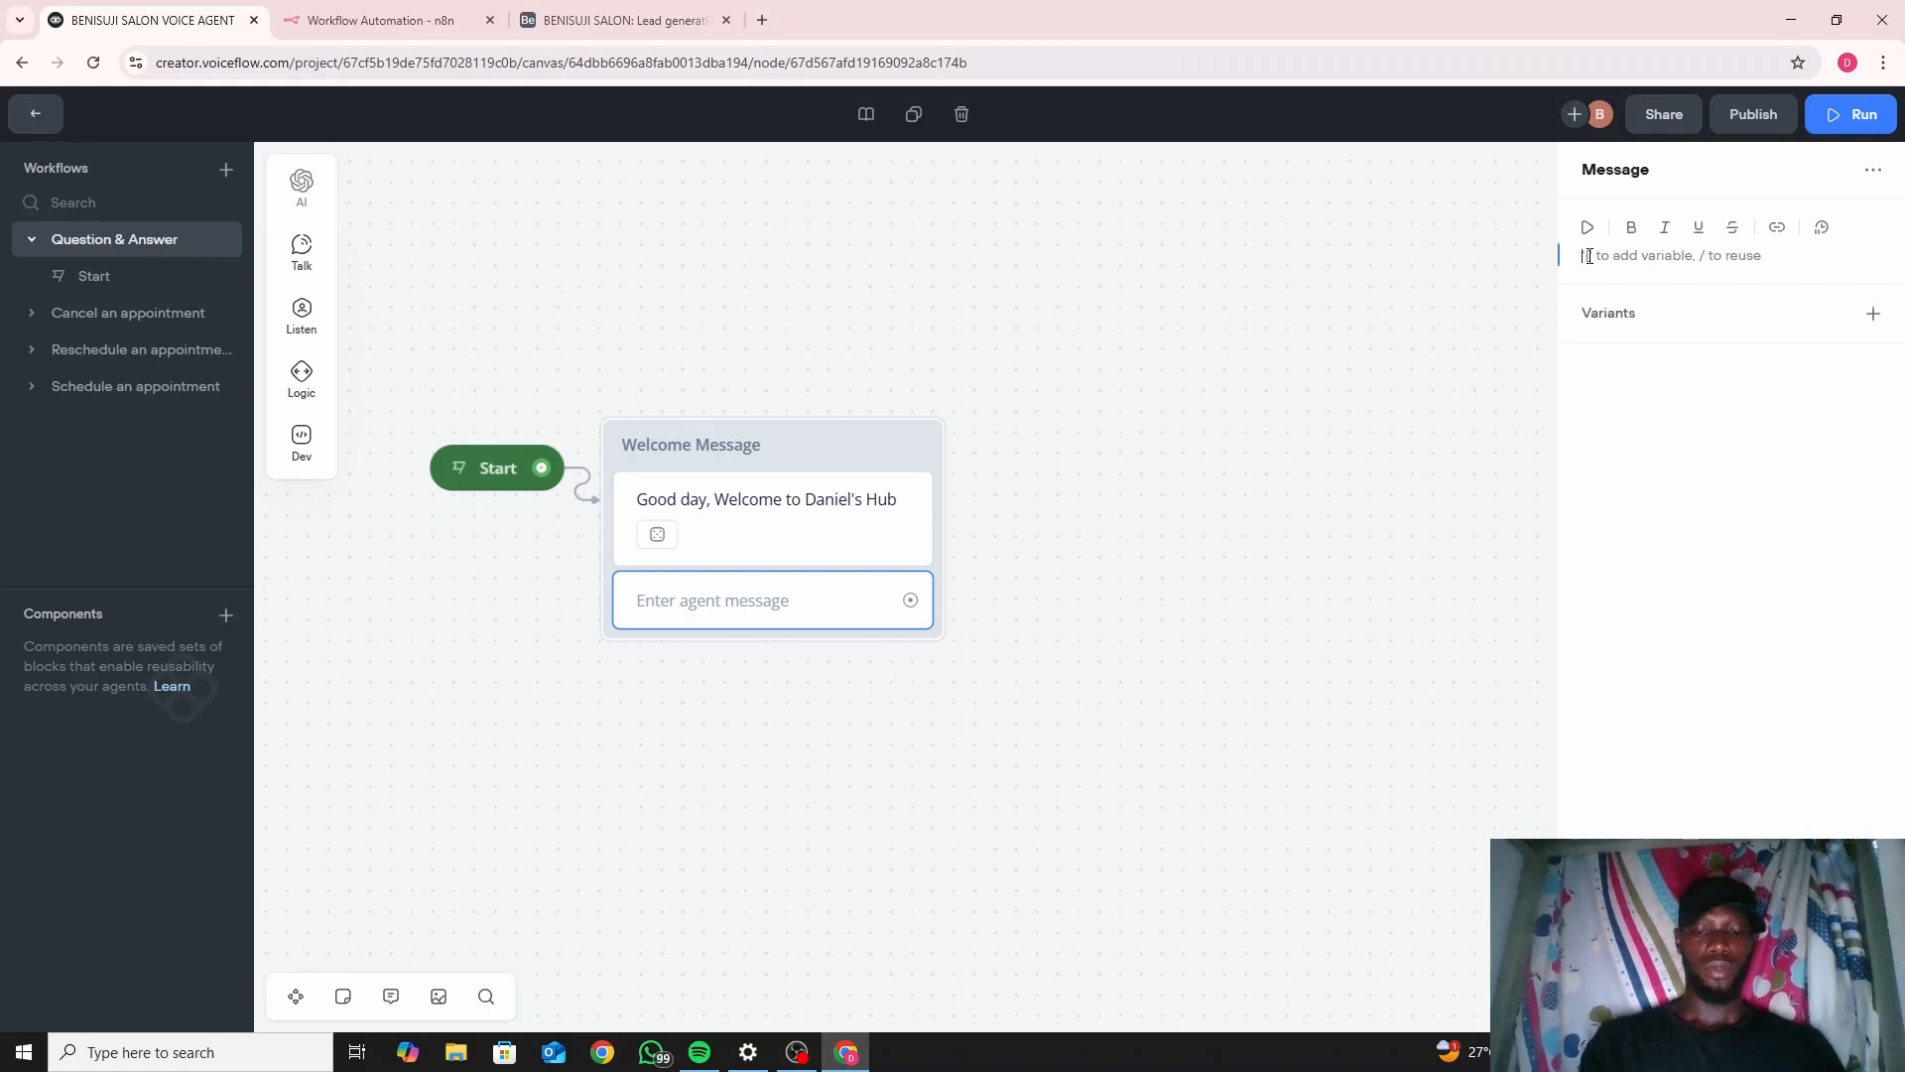
{"action": "type", "text": "We"}
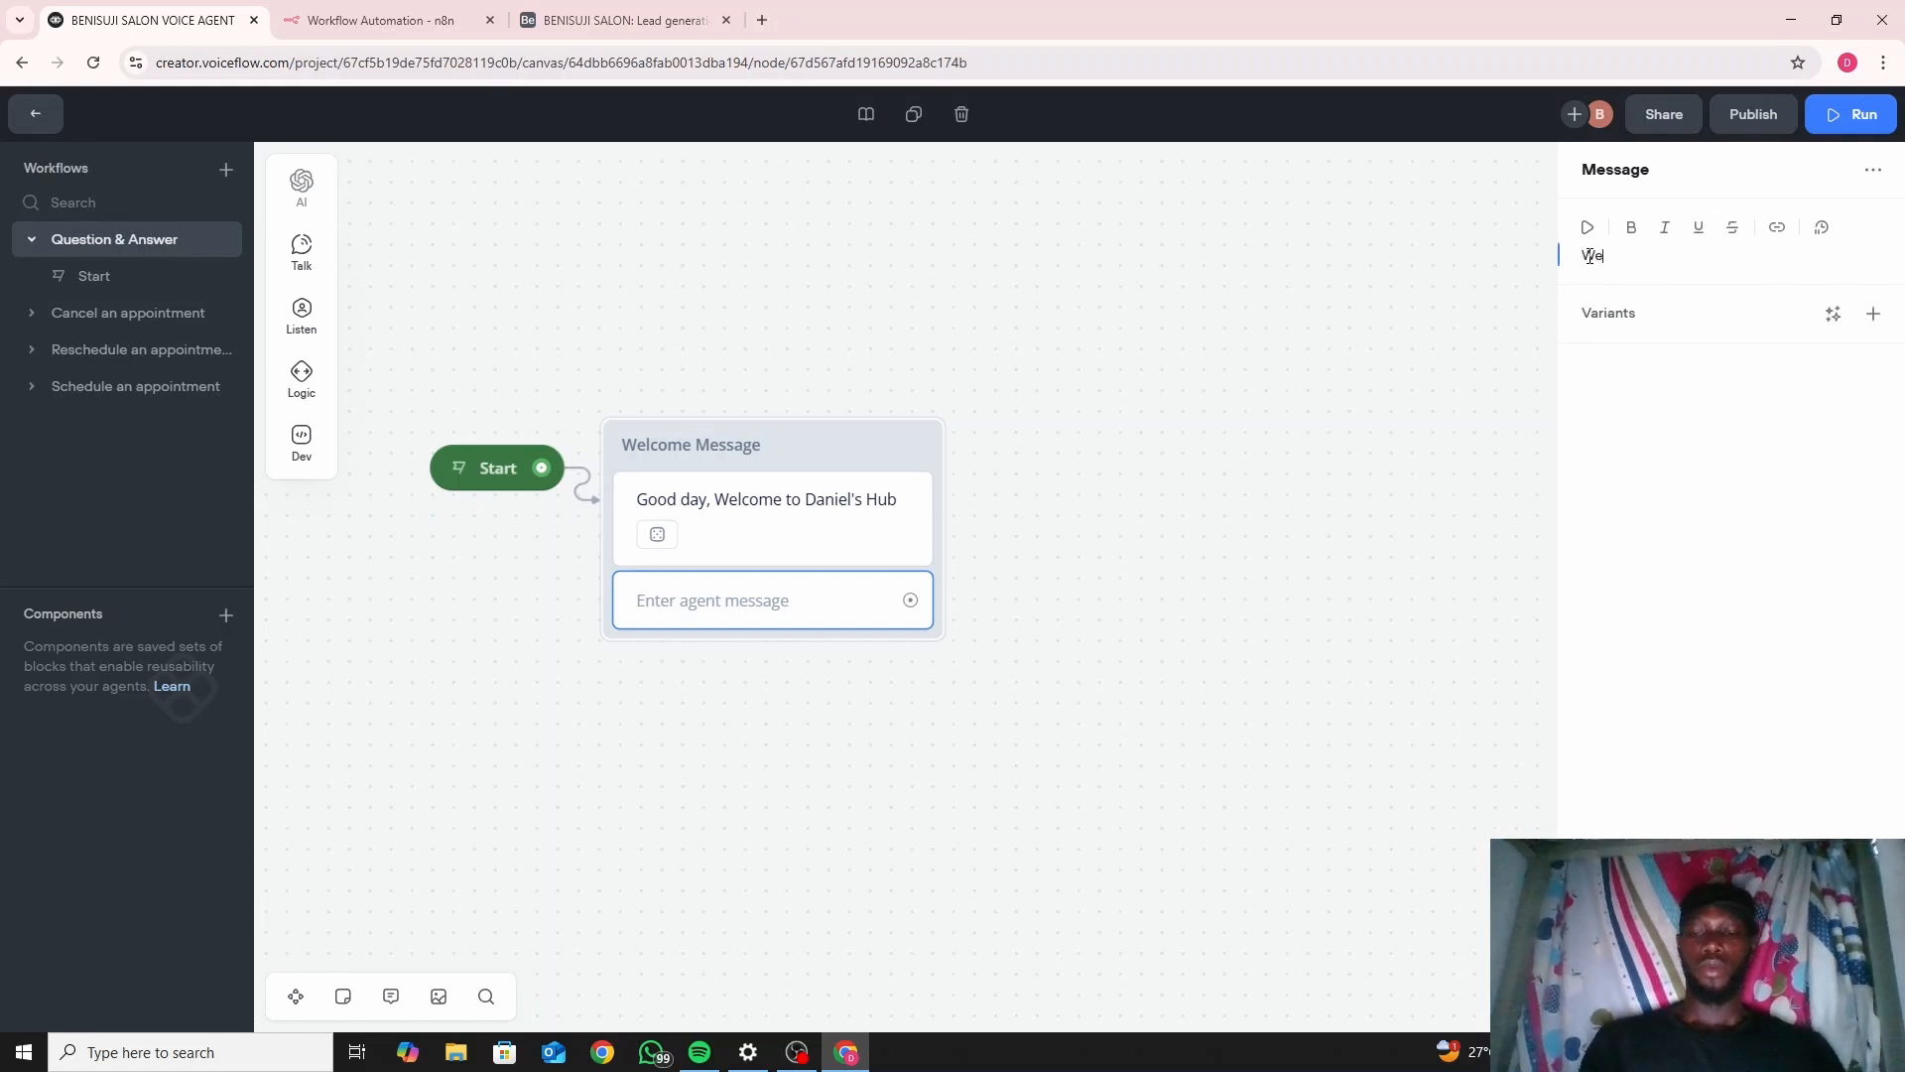
{"action": "type", "text": "'ll be a"}
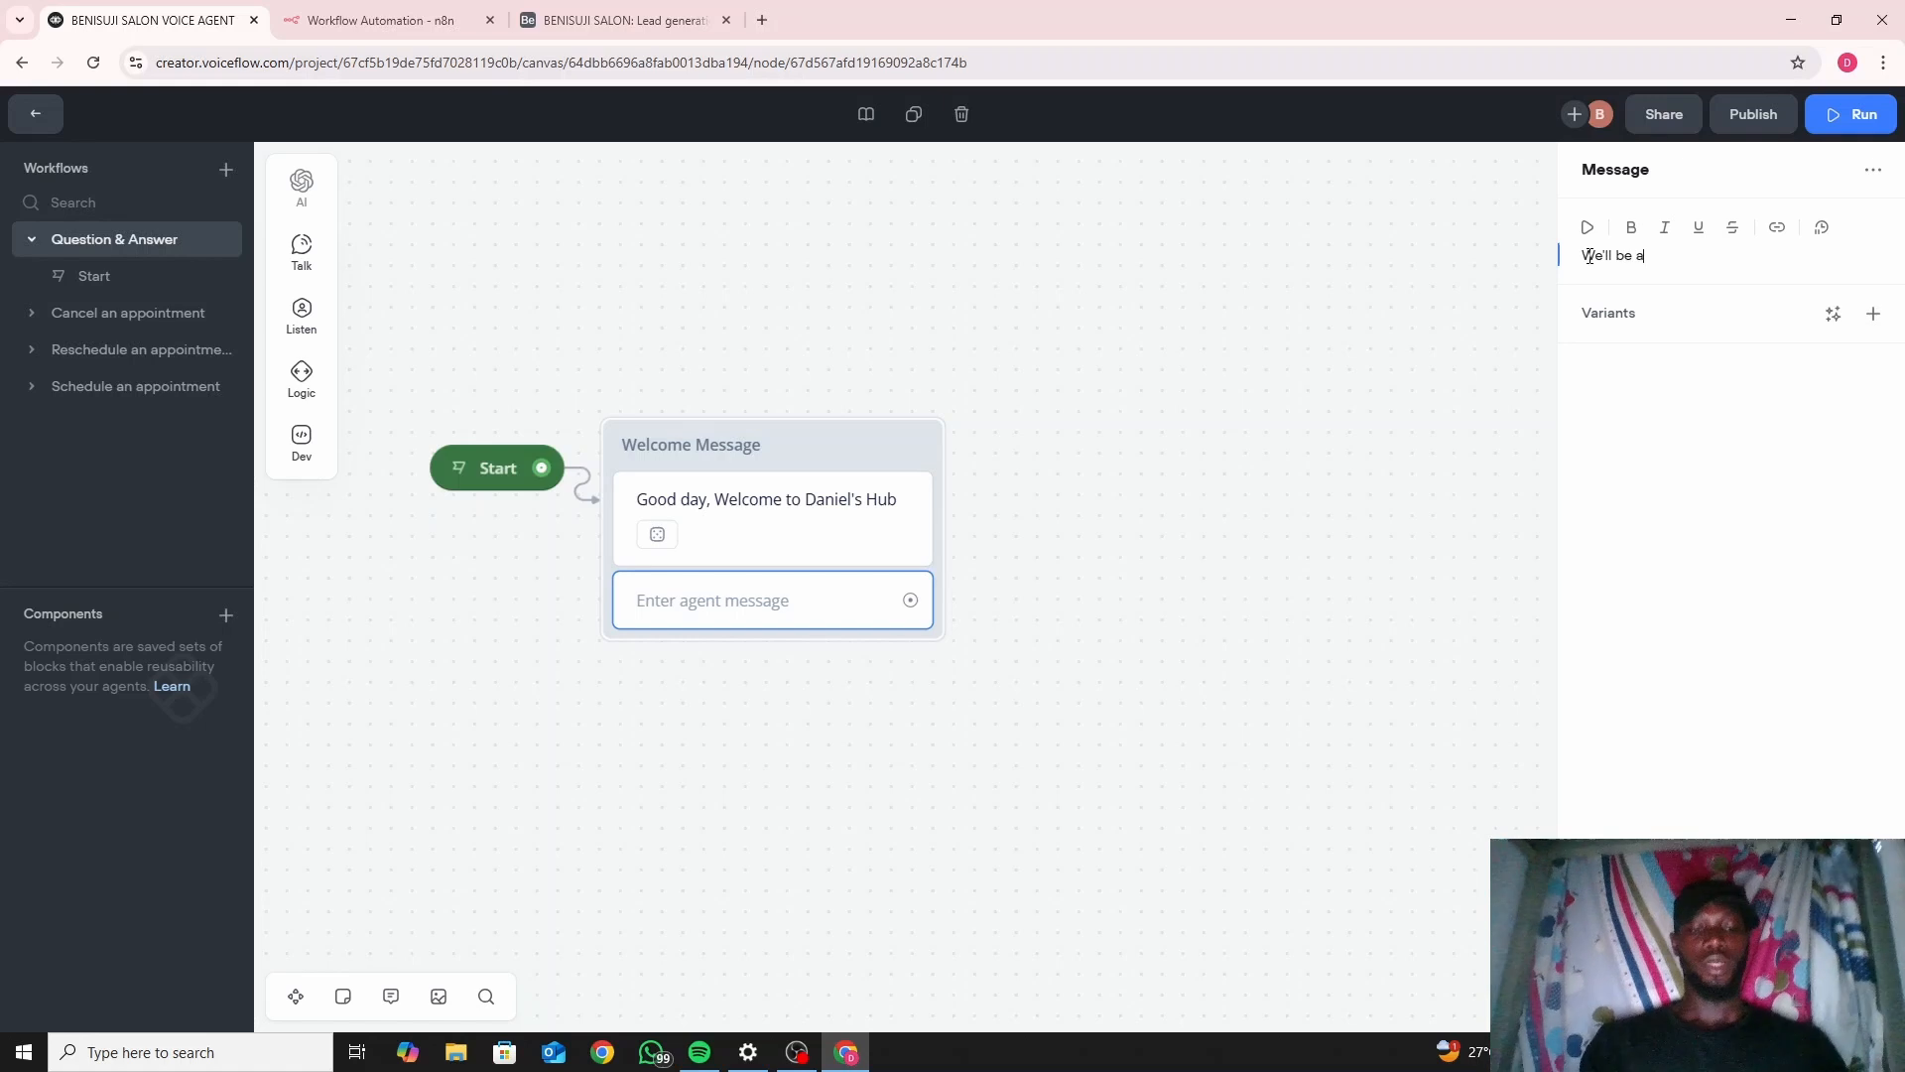
{"action": "type", "text": "sking"}
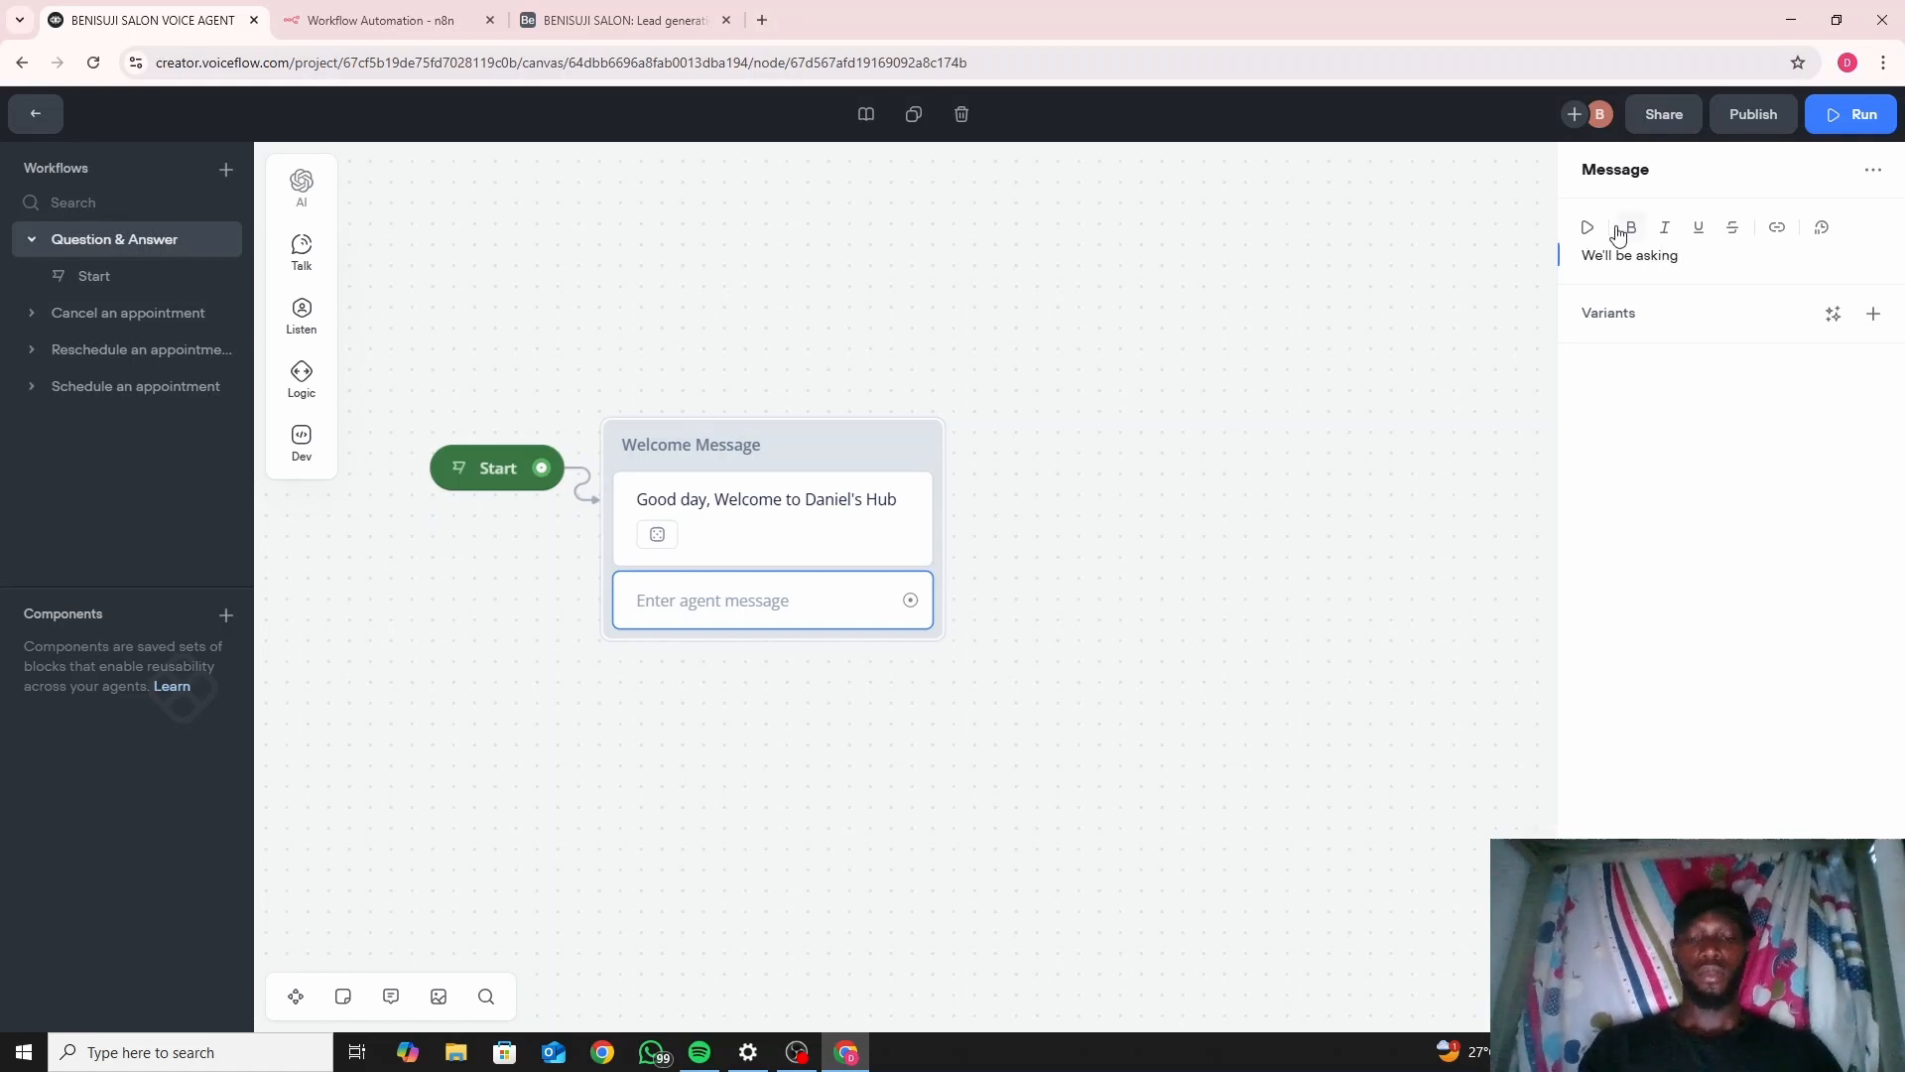
{"action": "type", "text": " you some q"}
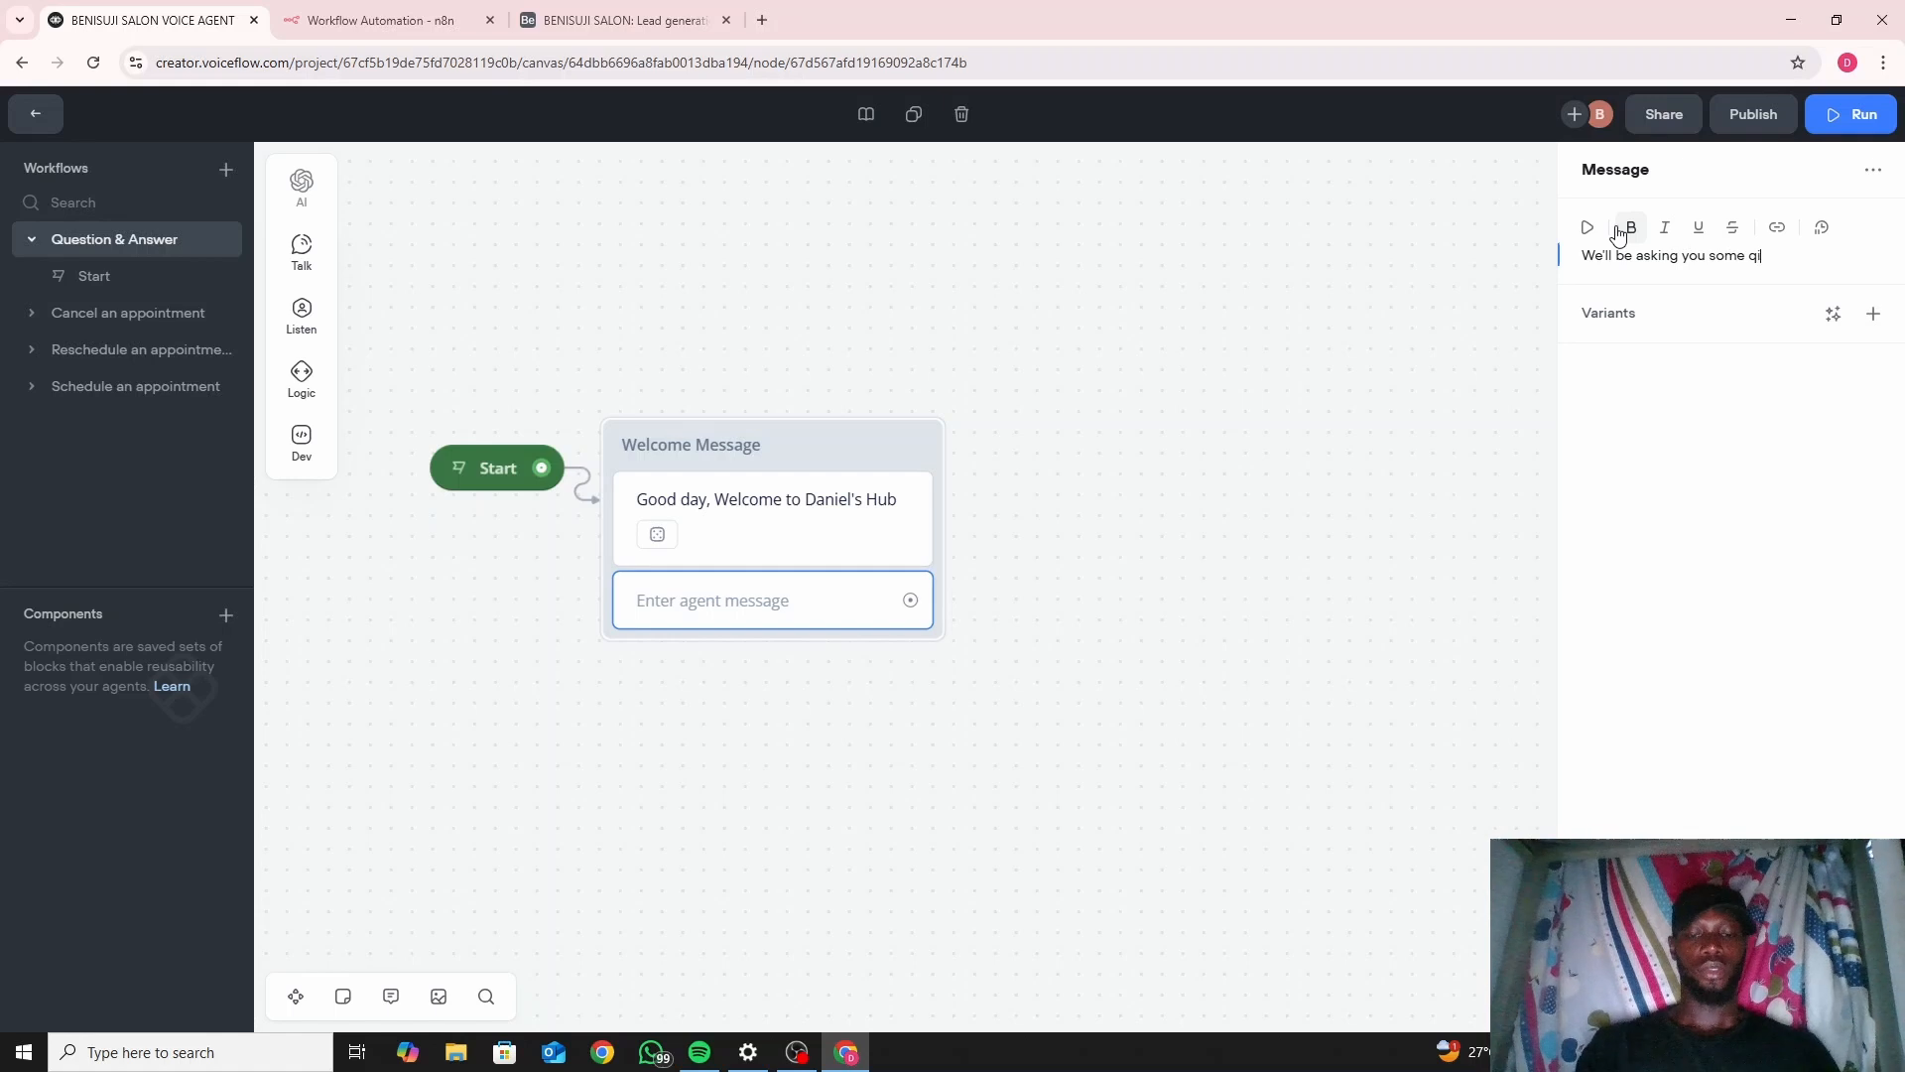
{"action": "type", "text": "uest"}
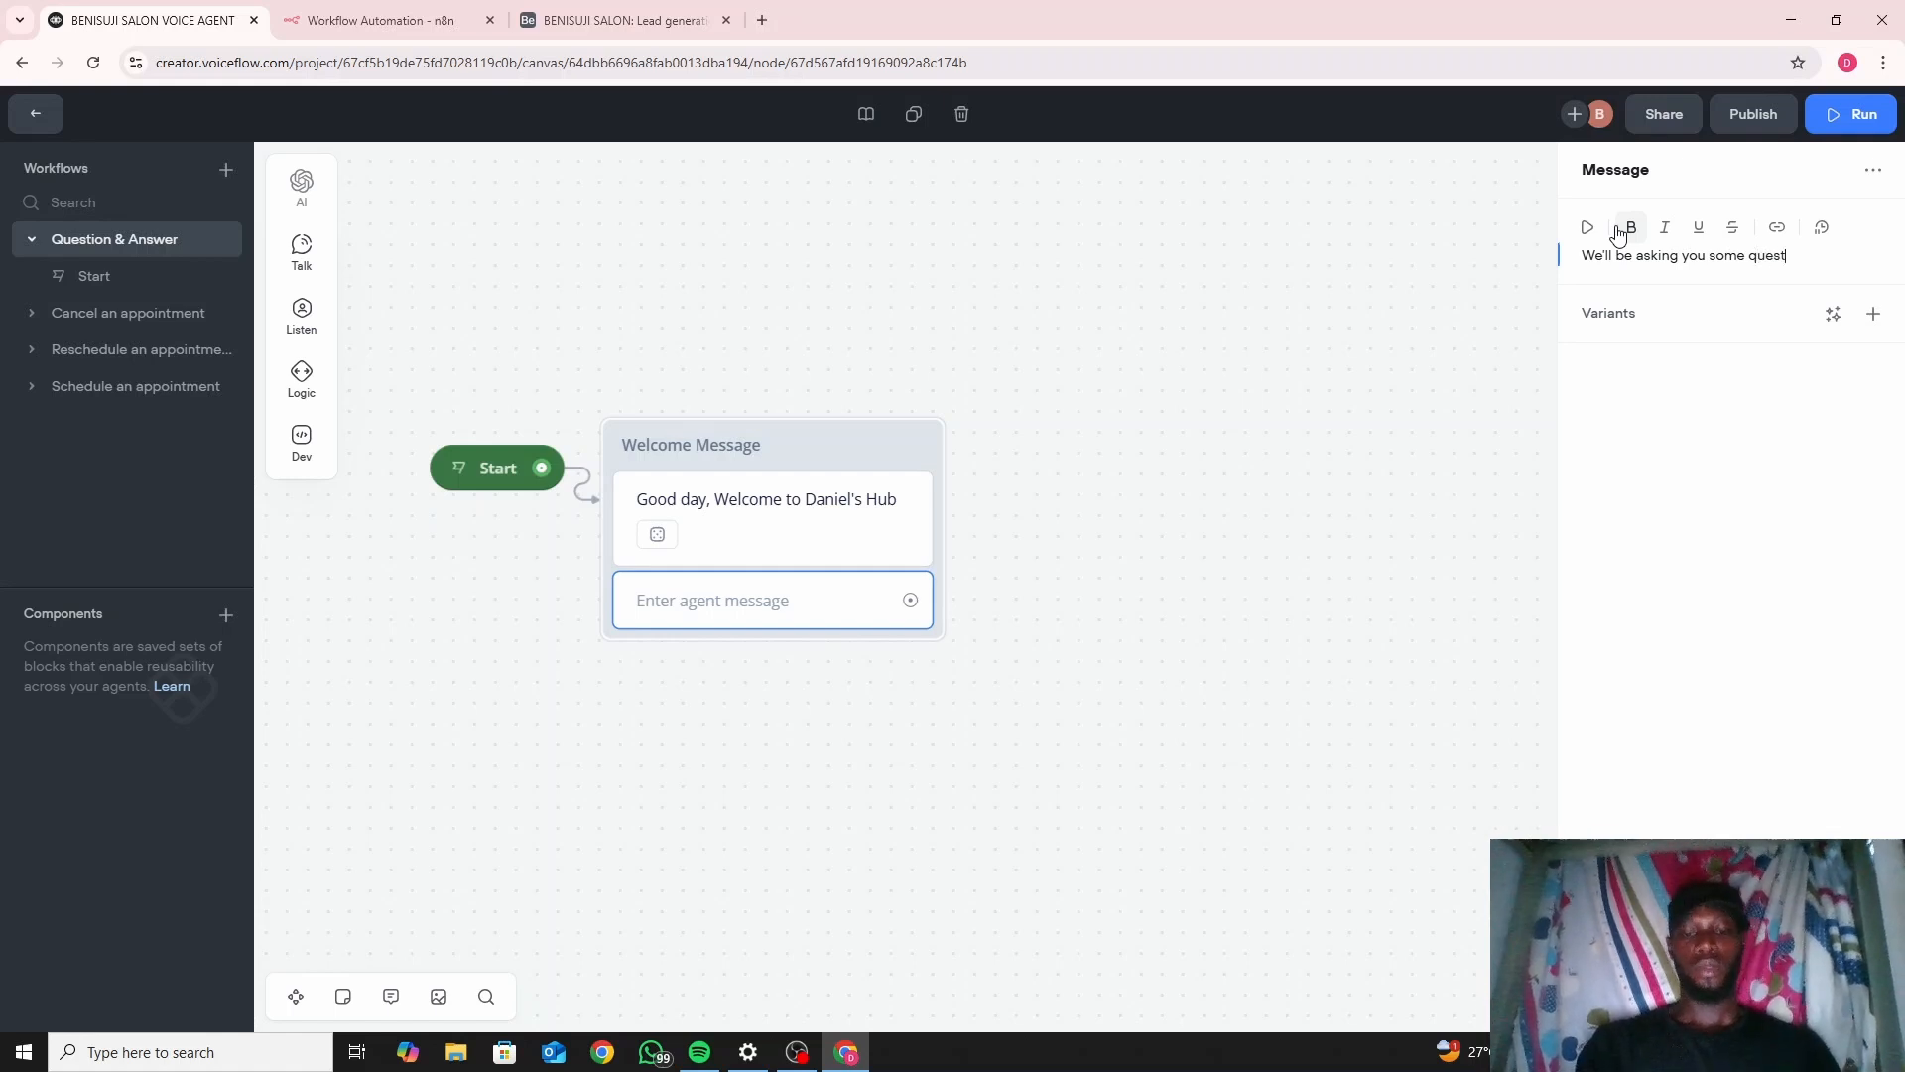
{"action": "type", "text": "ion s"}
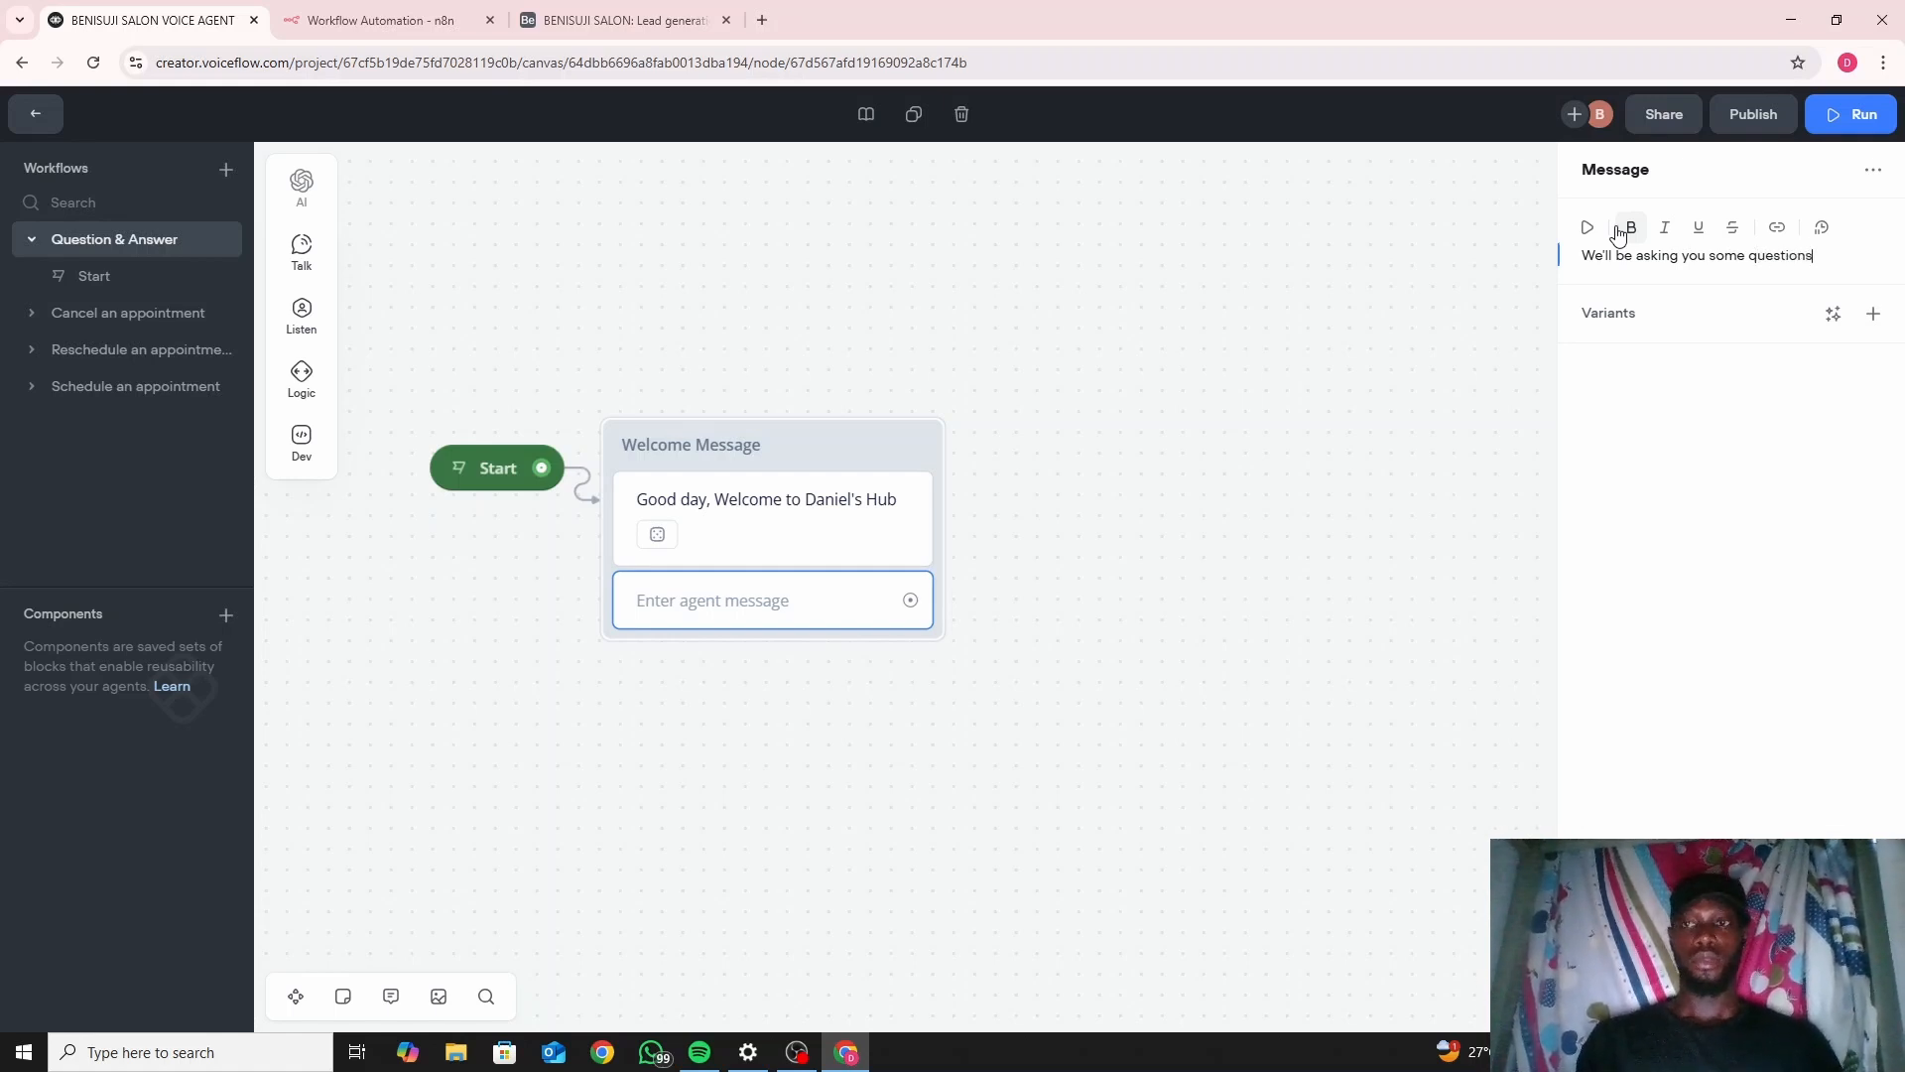
{"action": "type", "text": "so as"}
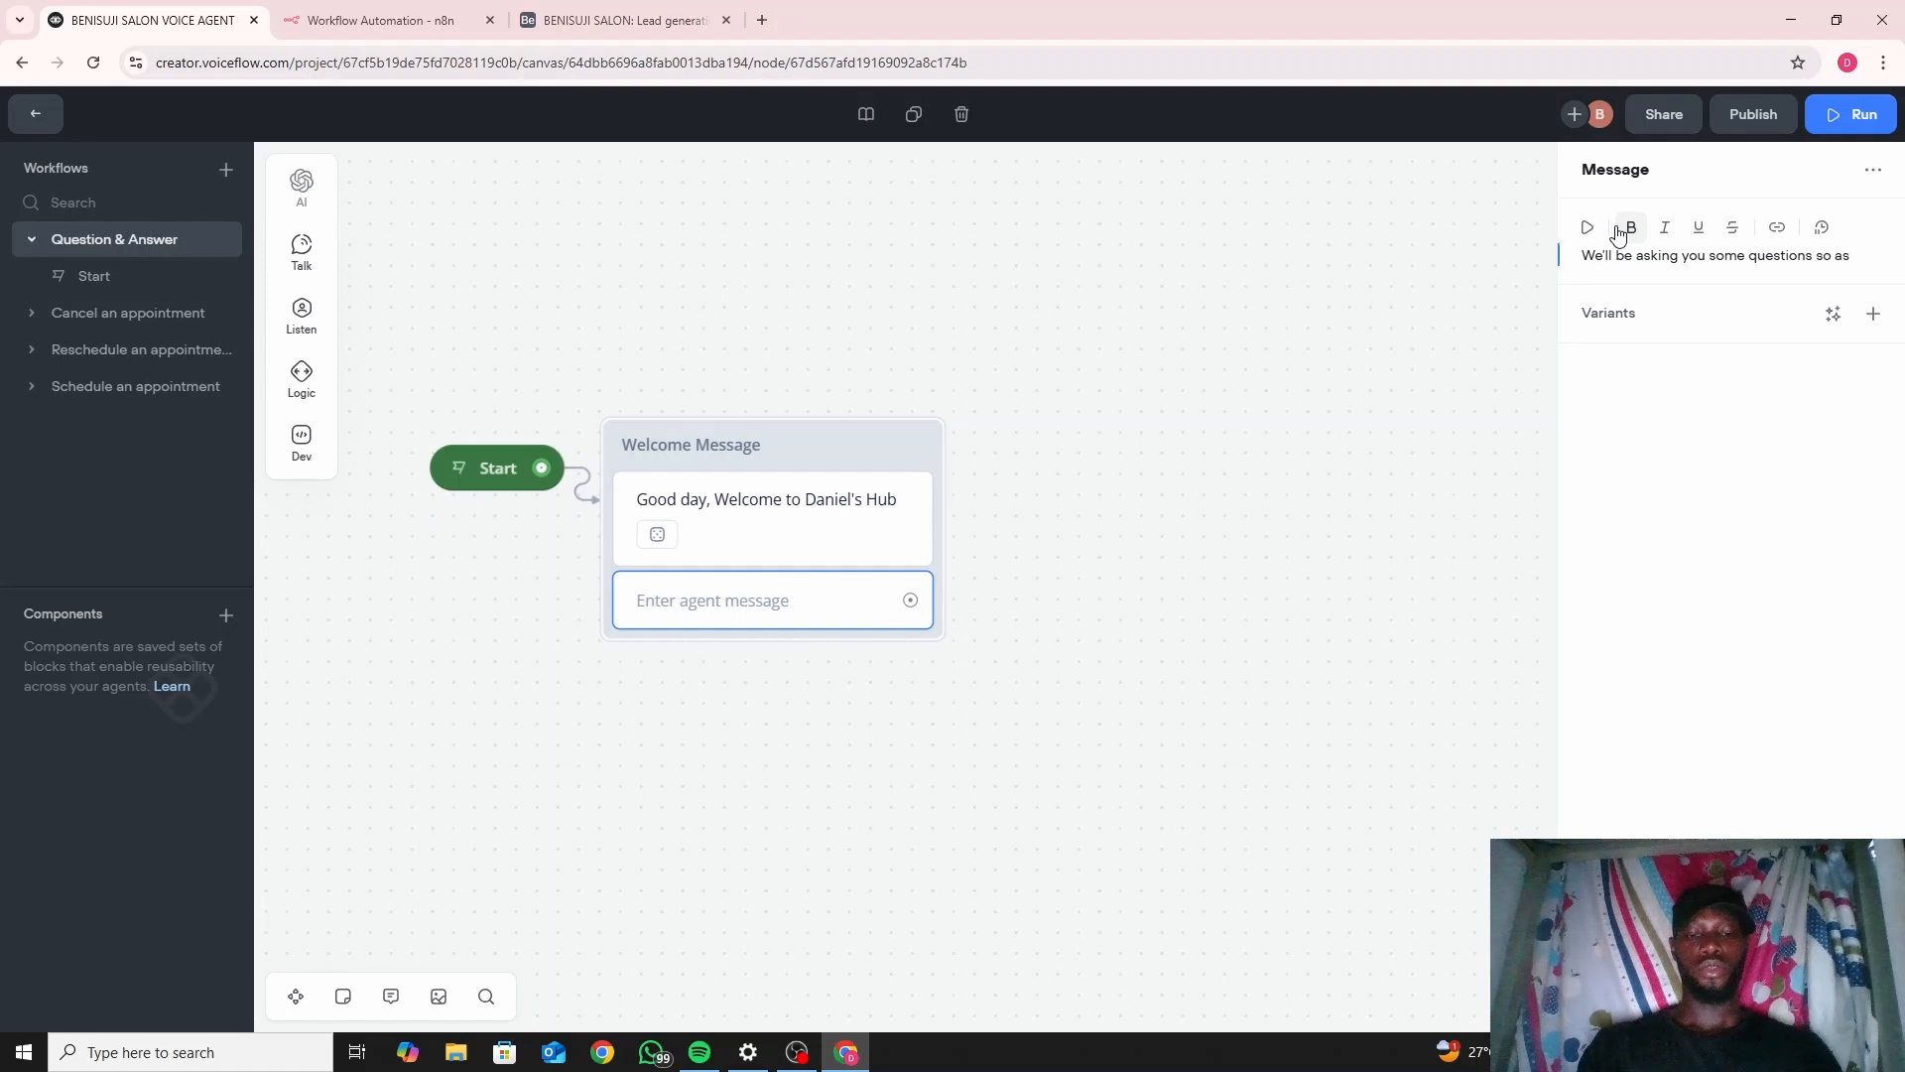
{"action": "type", "text": " to get"}
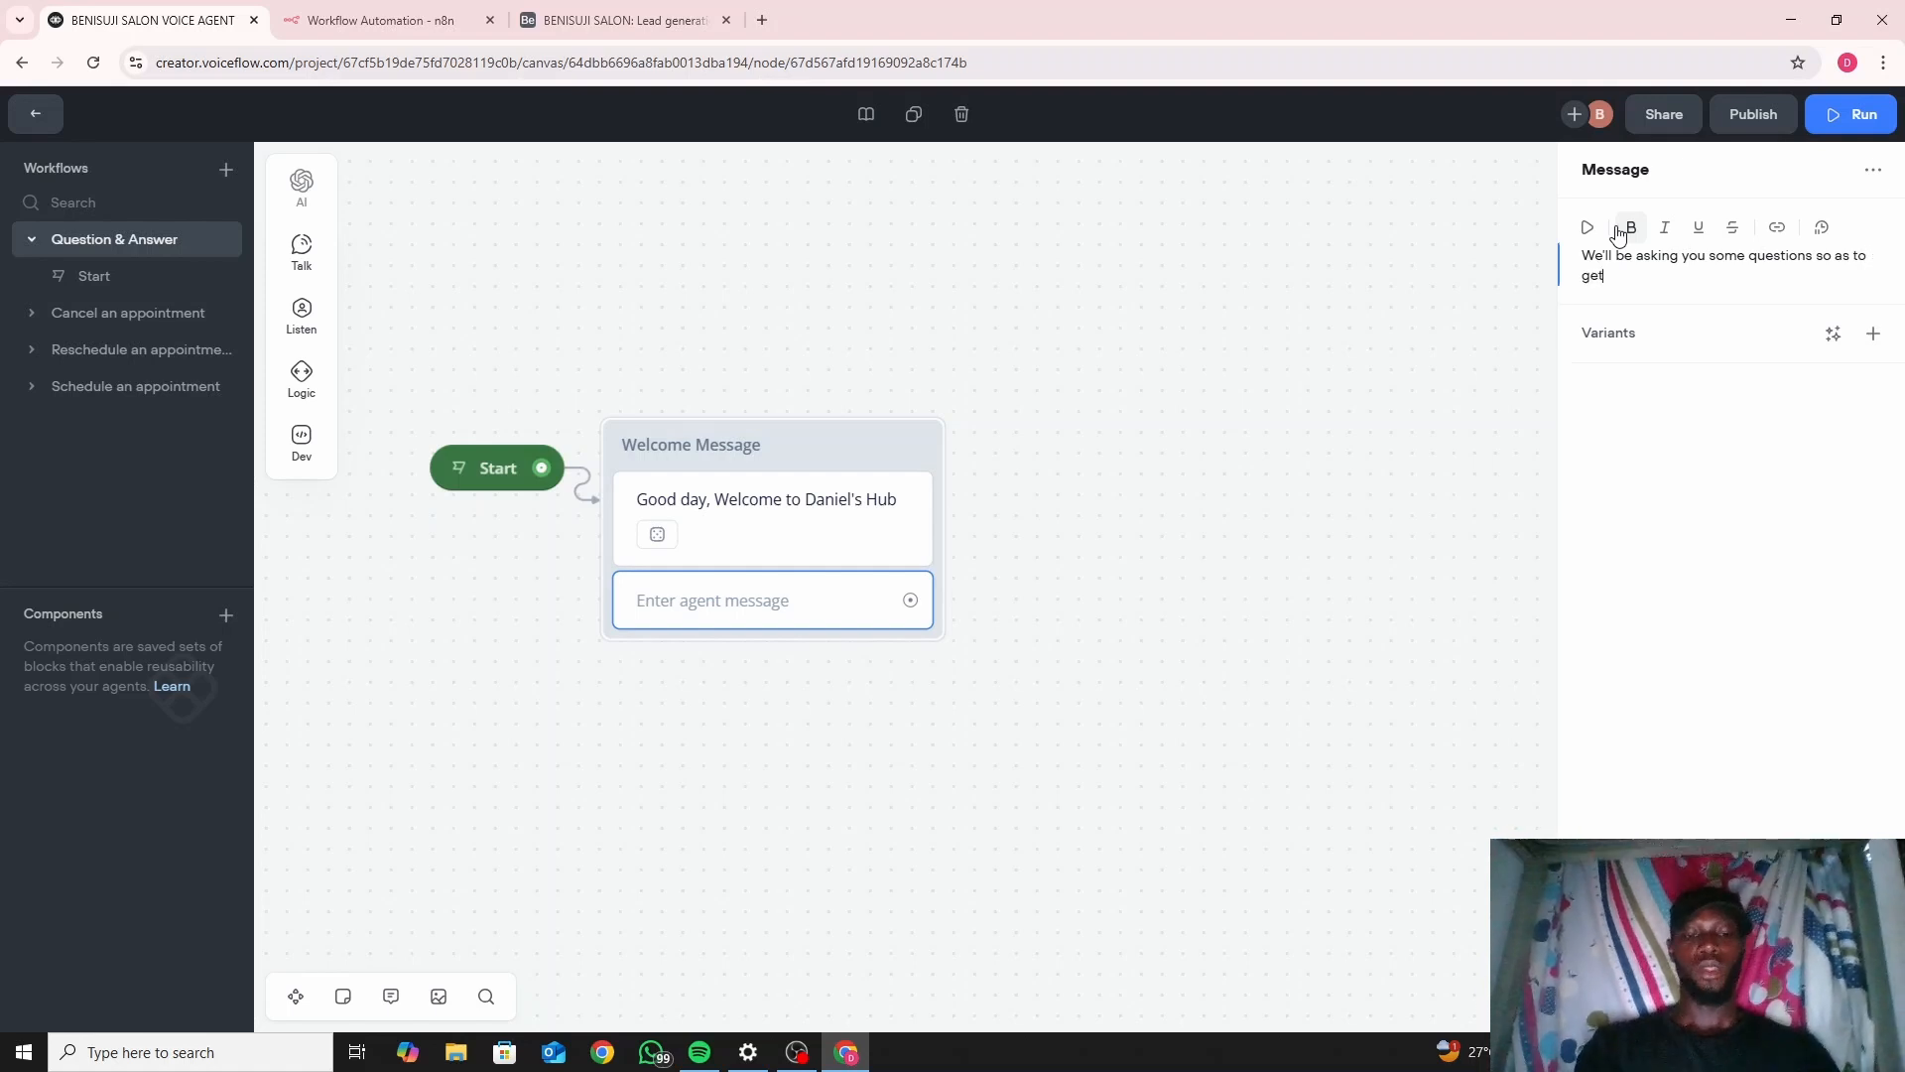
{"action": "type", "text": " t"}
{"action": "key", "text": "BackSpace"}
{"action": "type", "text": "y"}
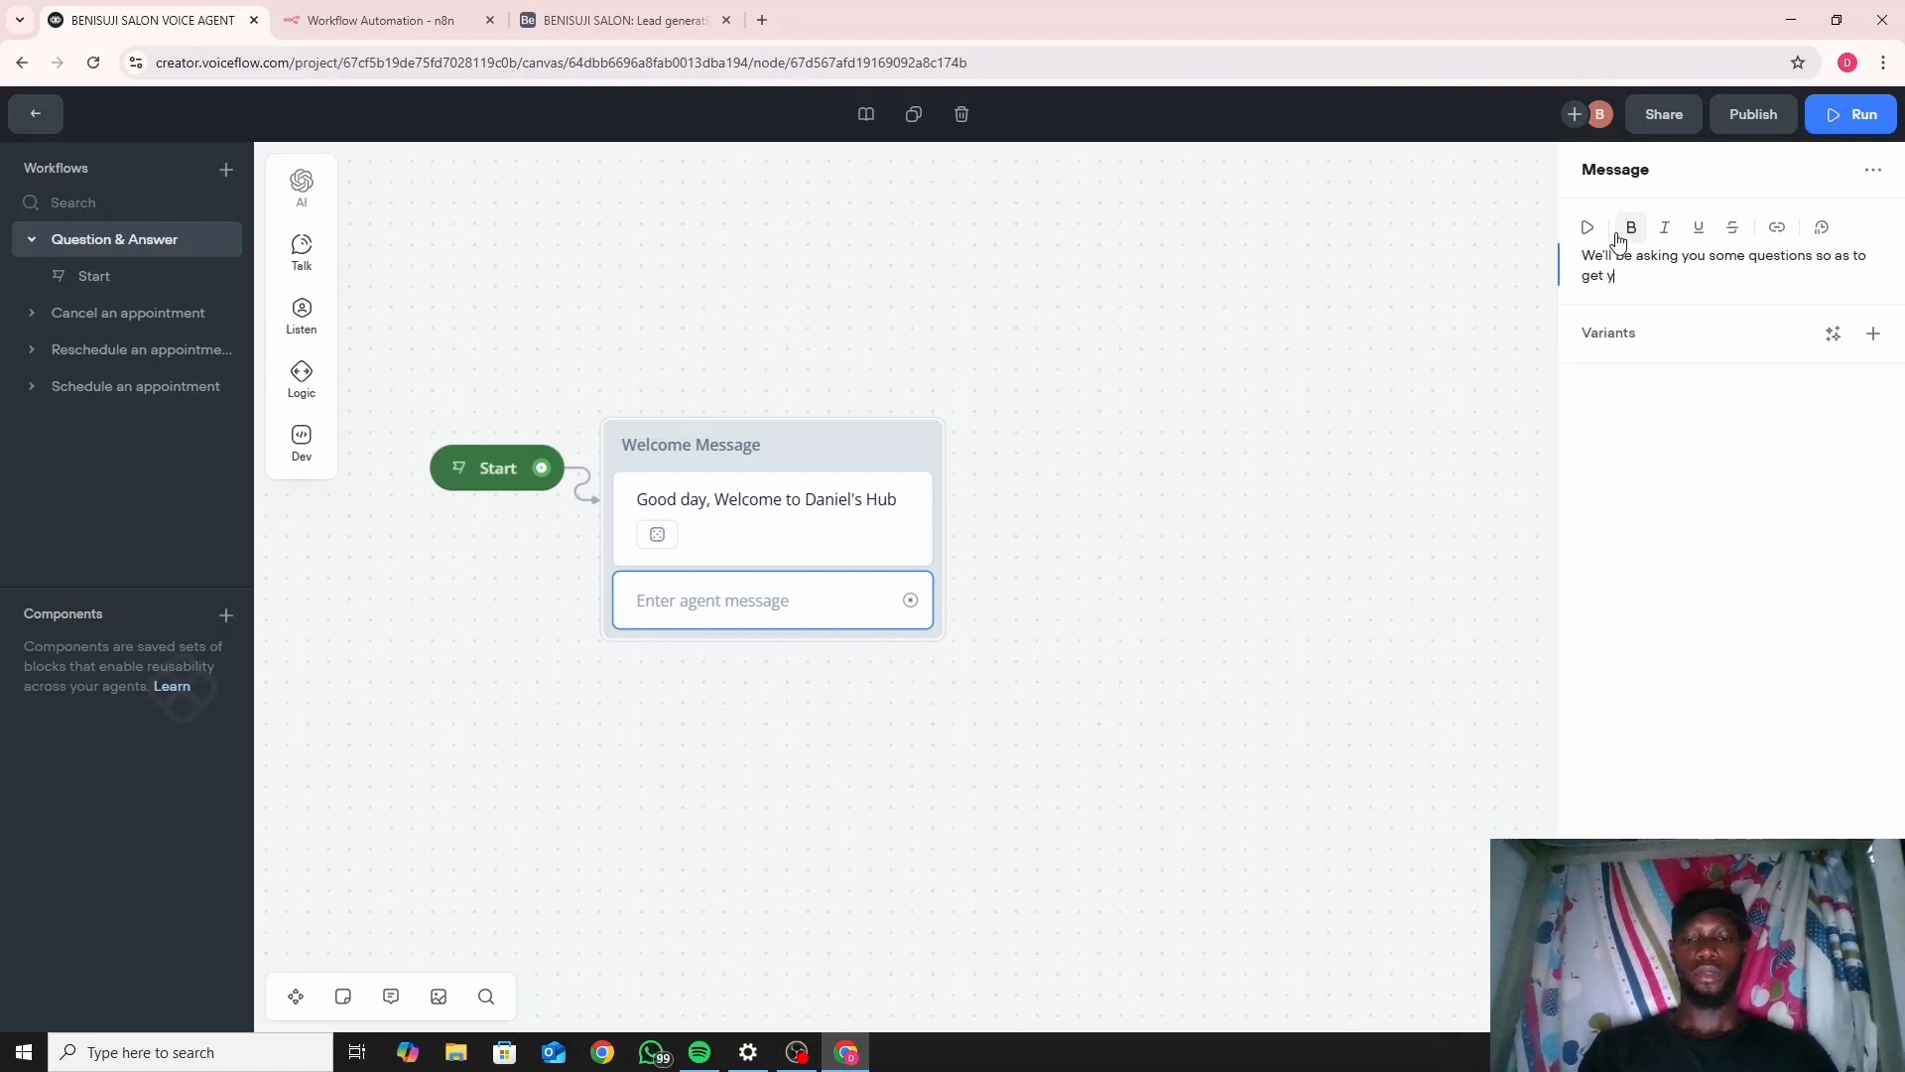
{"action": "type", "text": "our in"}
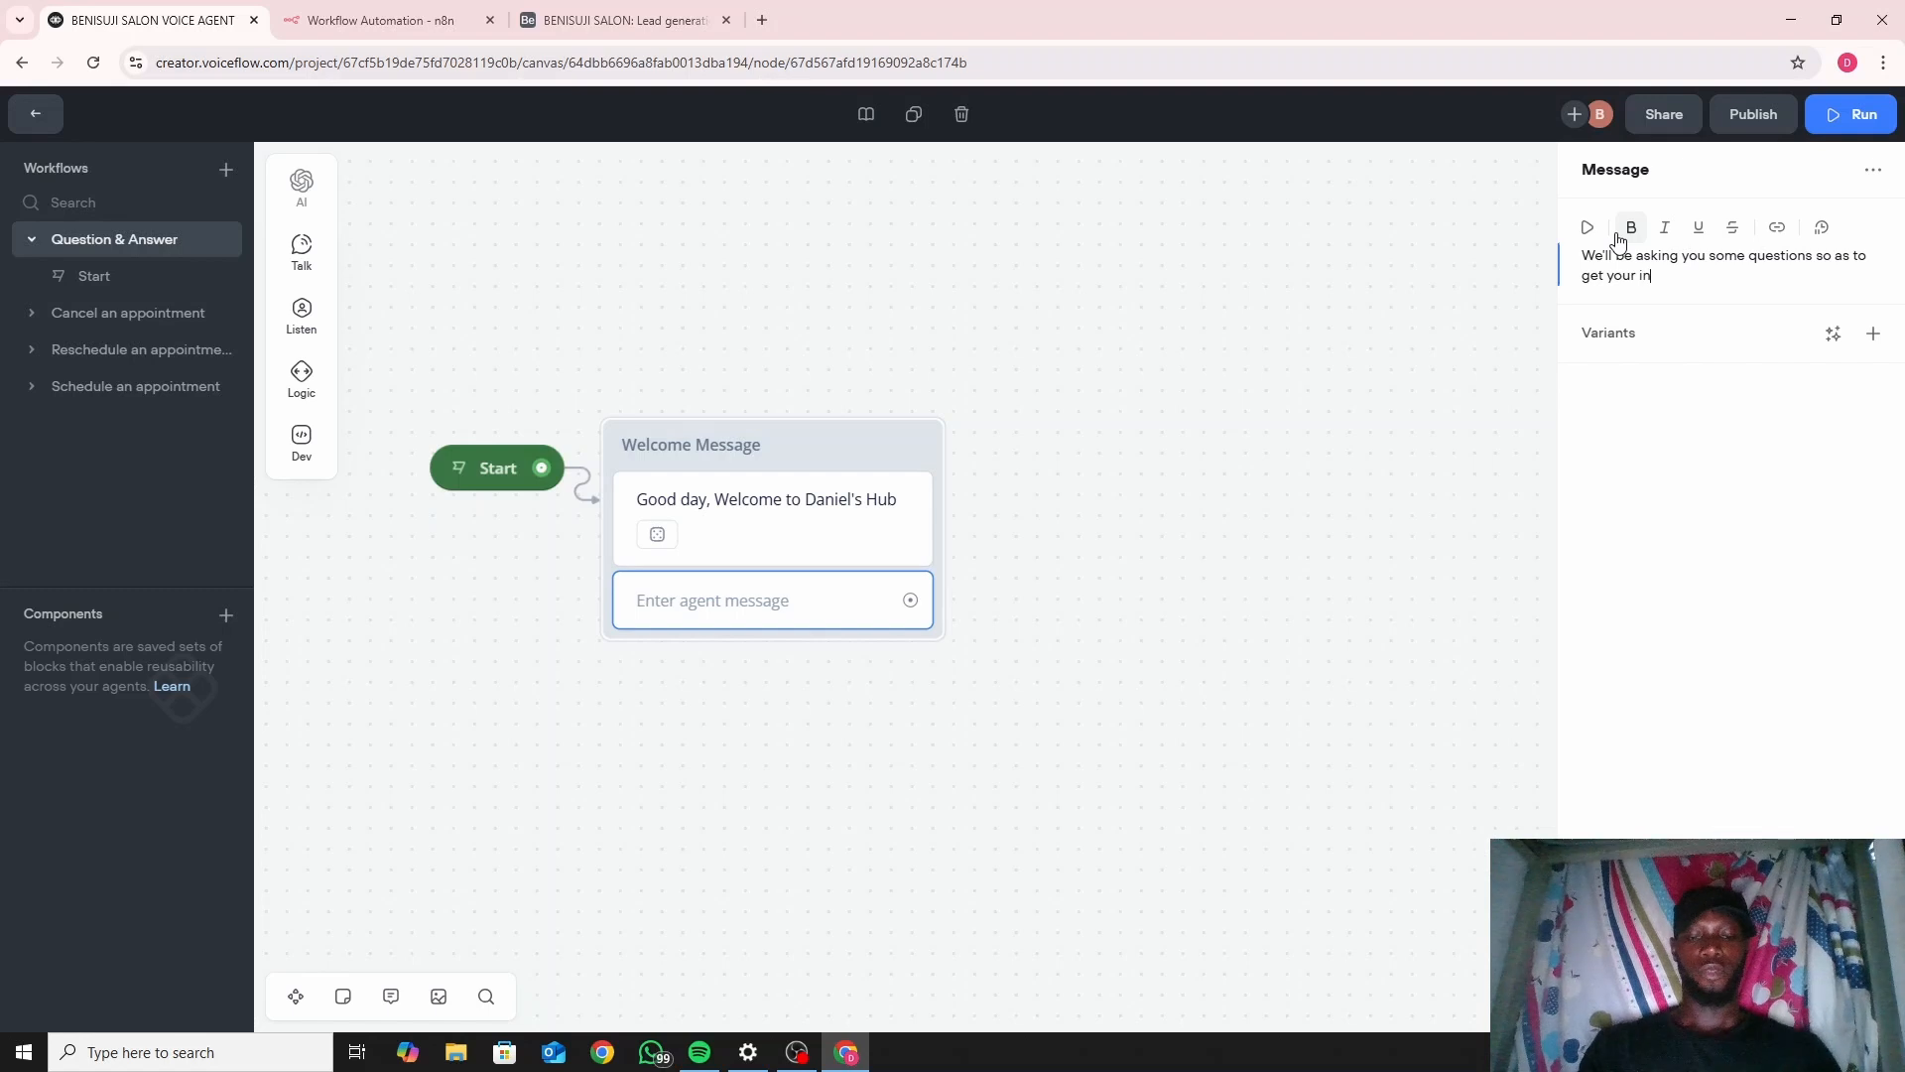
{"action": "type", "text": "formation"}
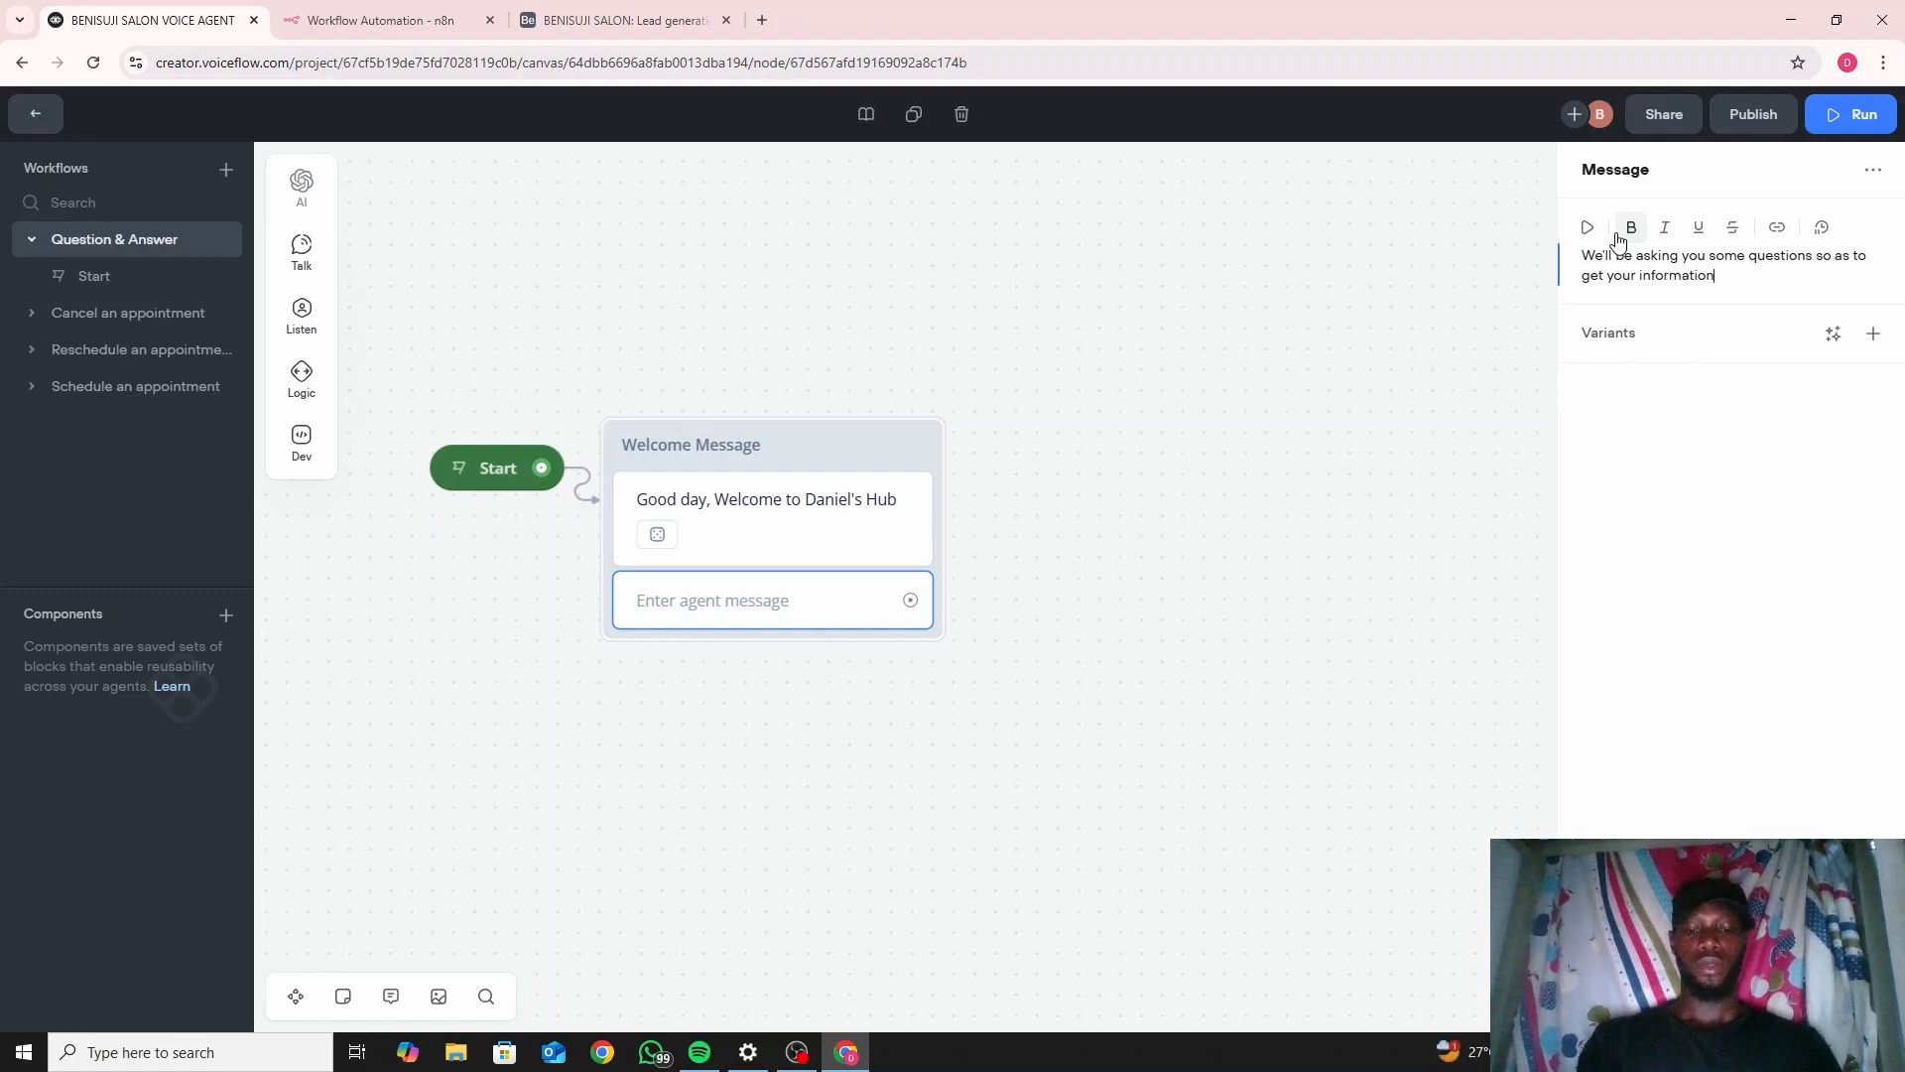
{"action": "type", "text": " for fut"}
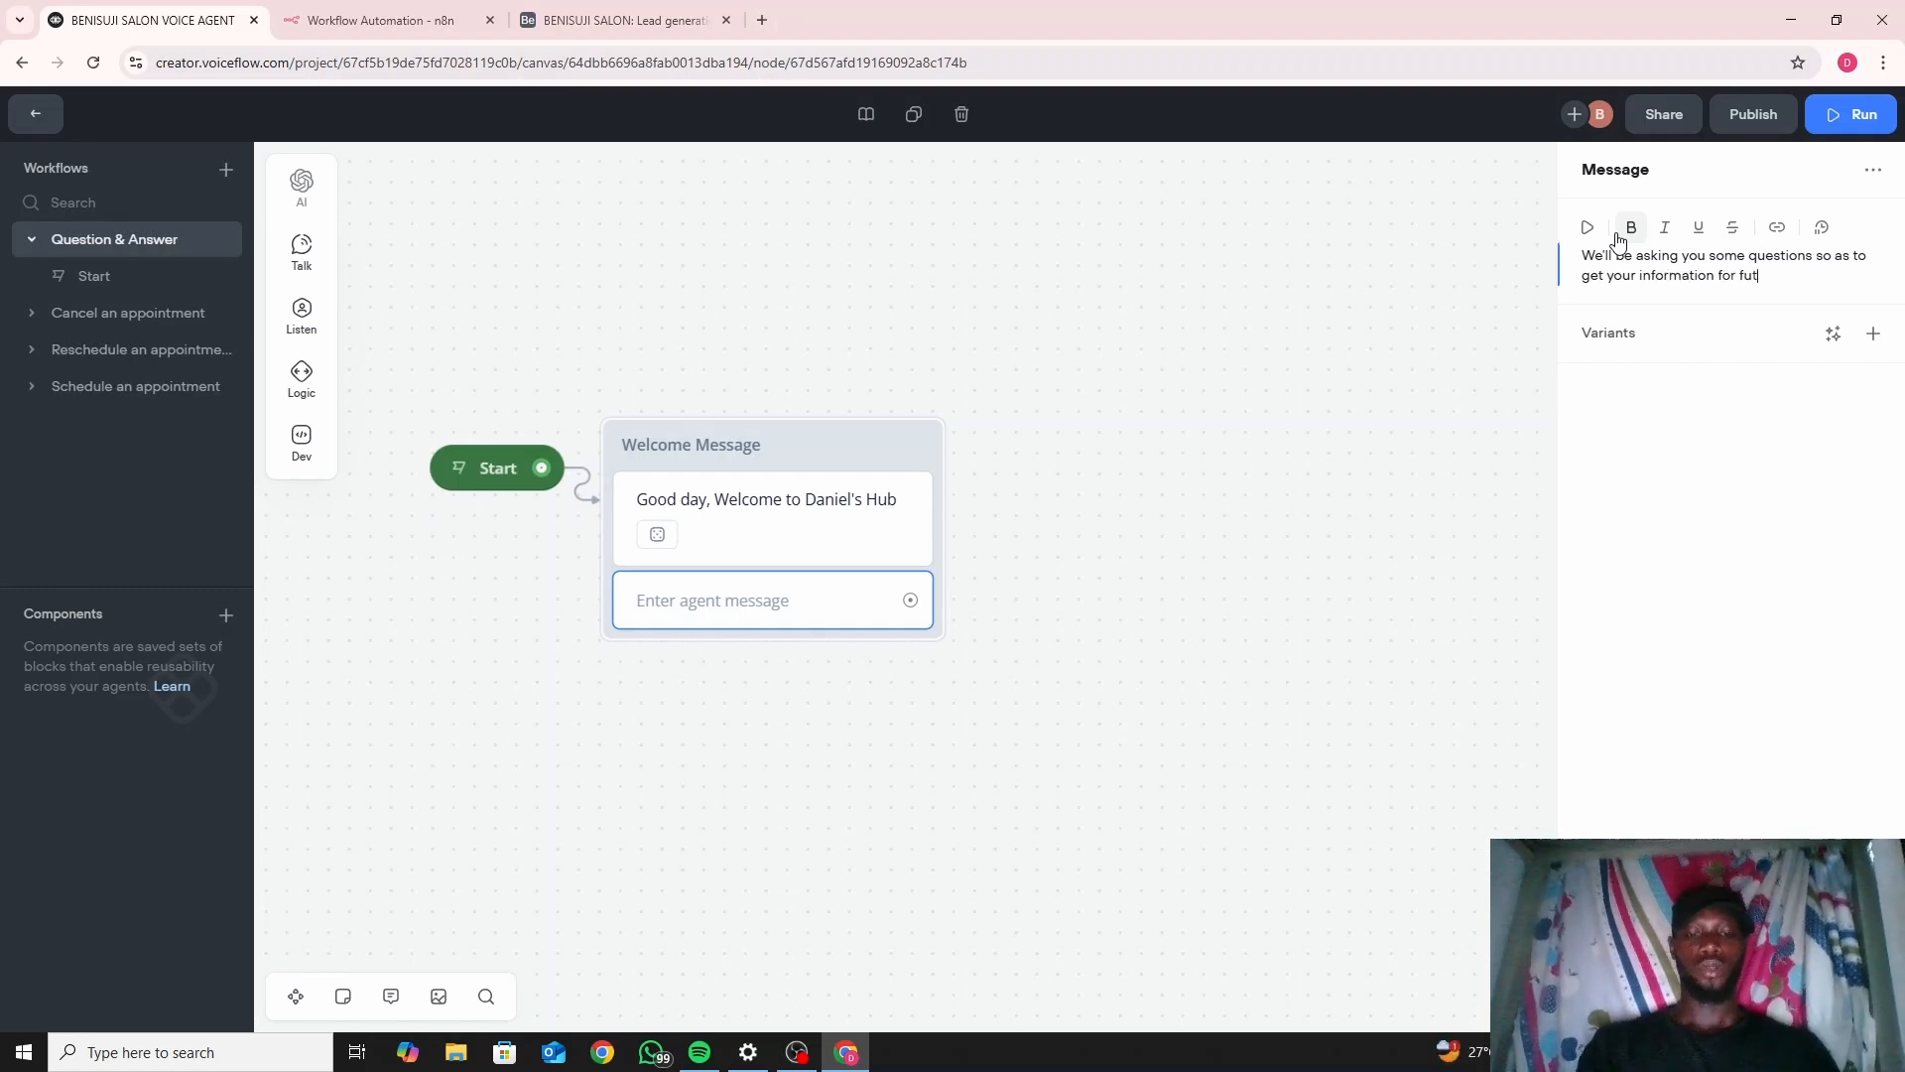
{"action": "type", "text": "urre "}
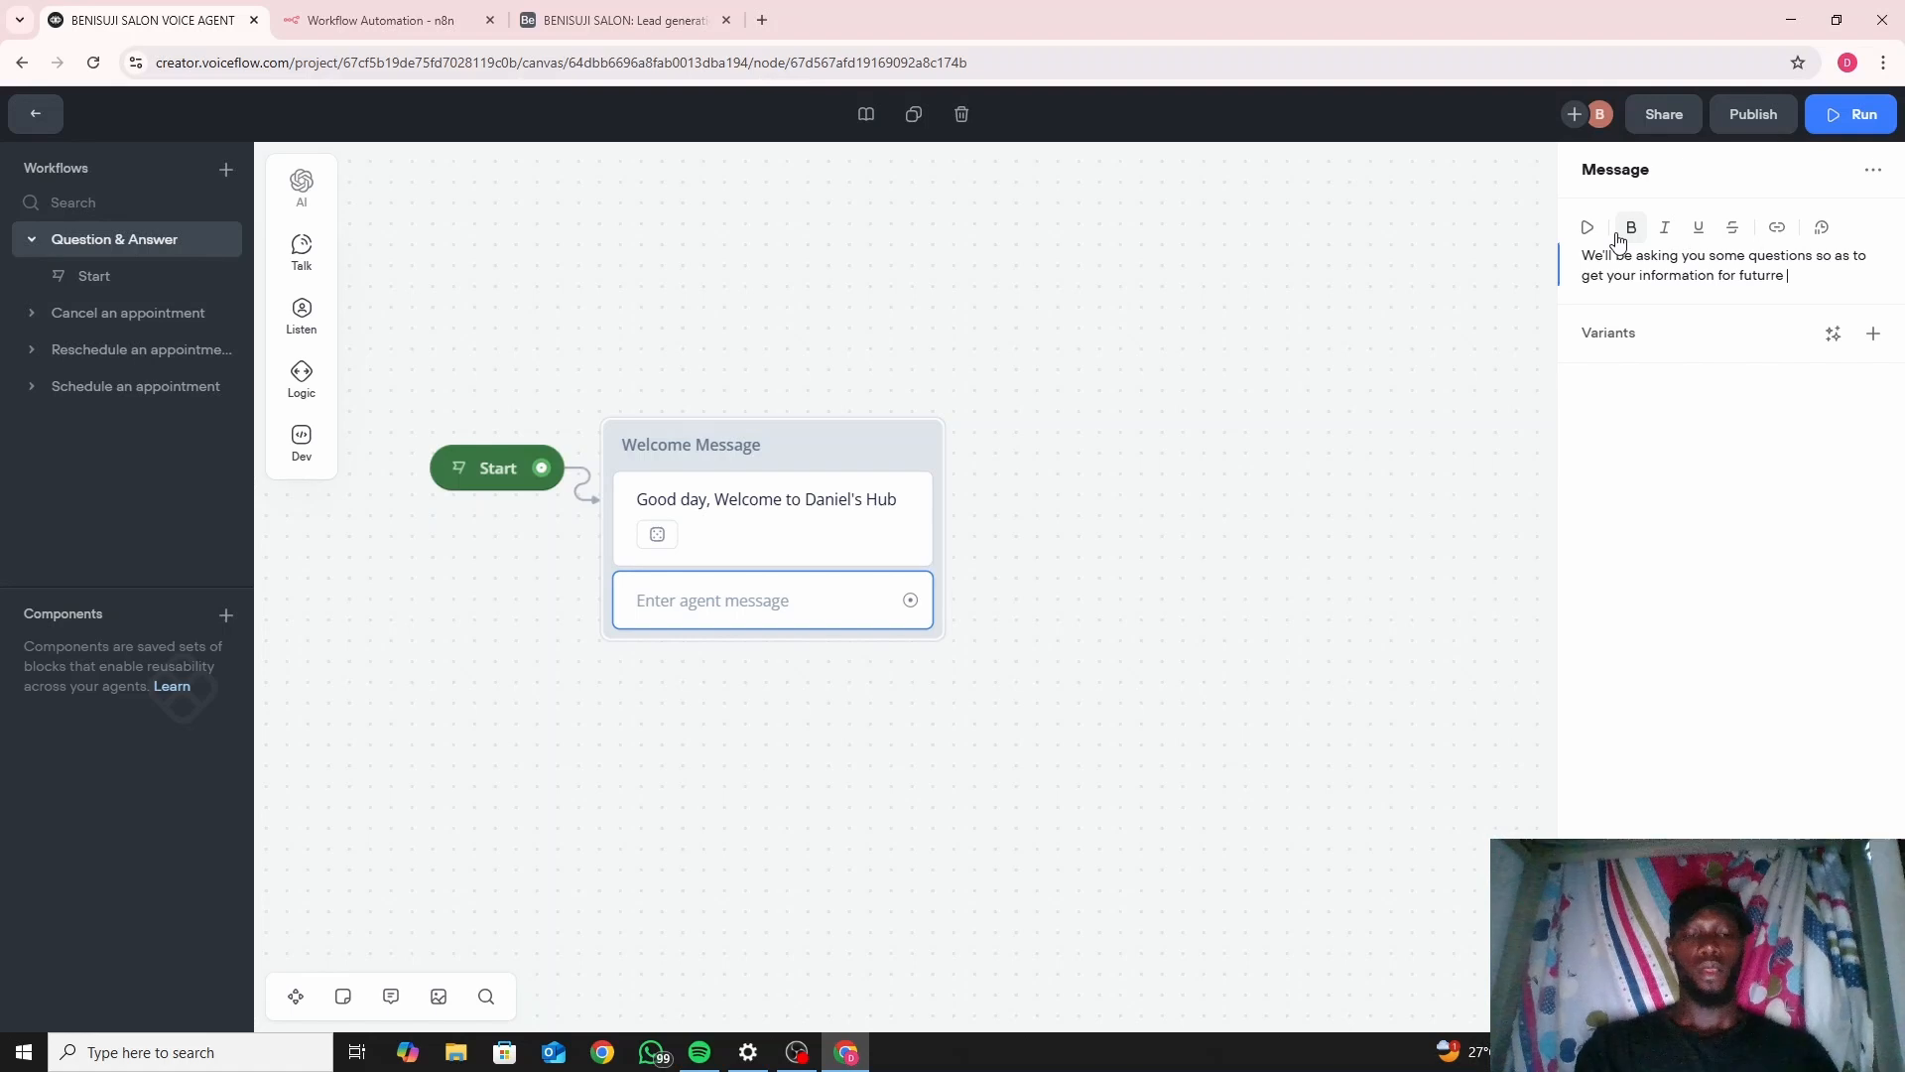
{"action": "type", "text": "reference"}
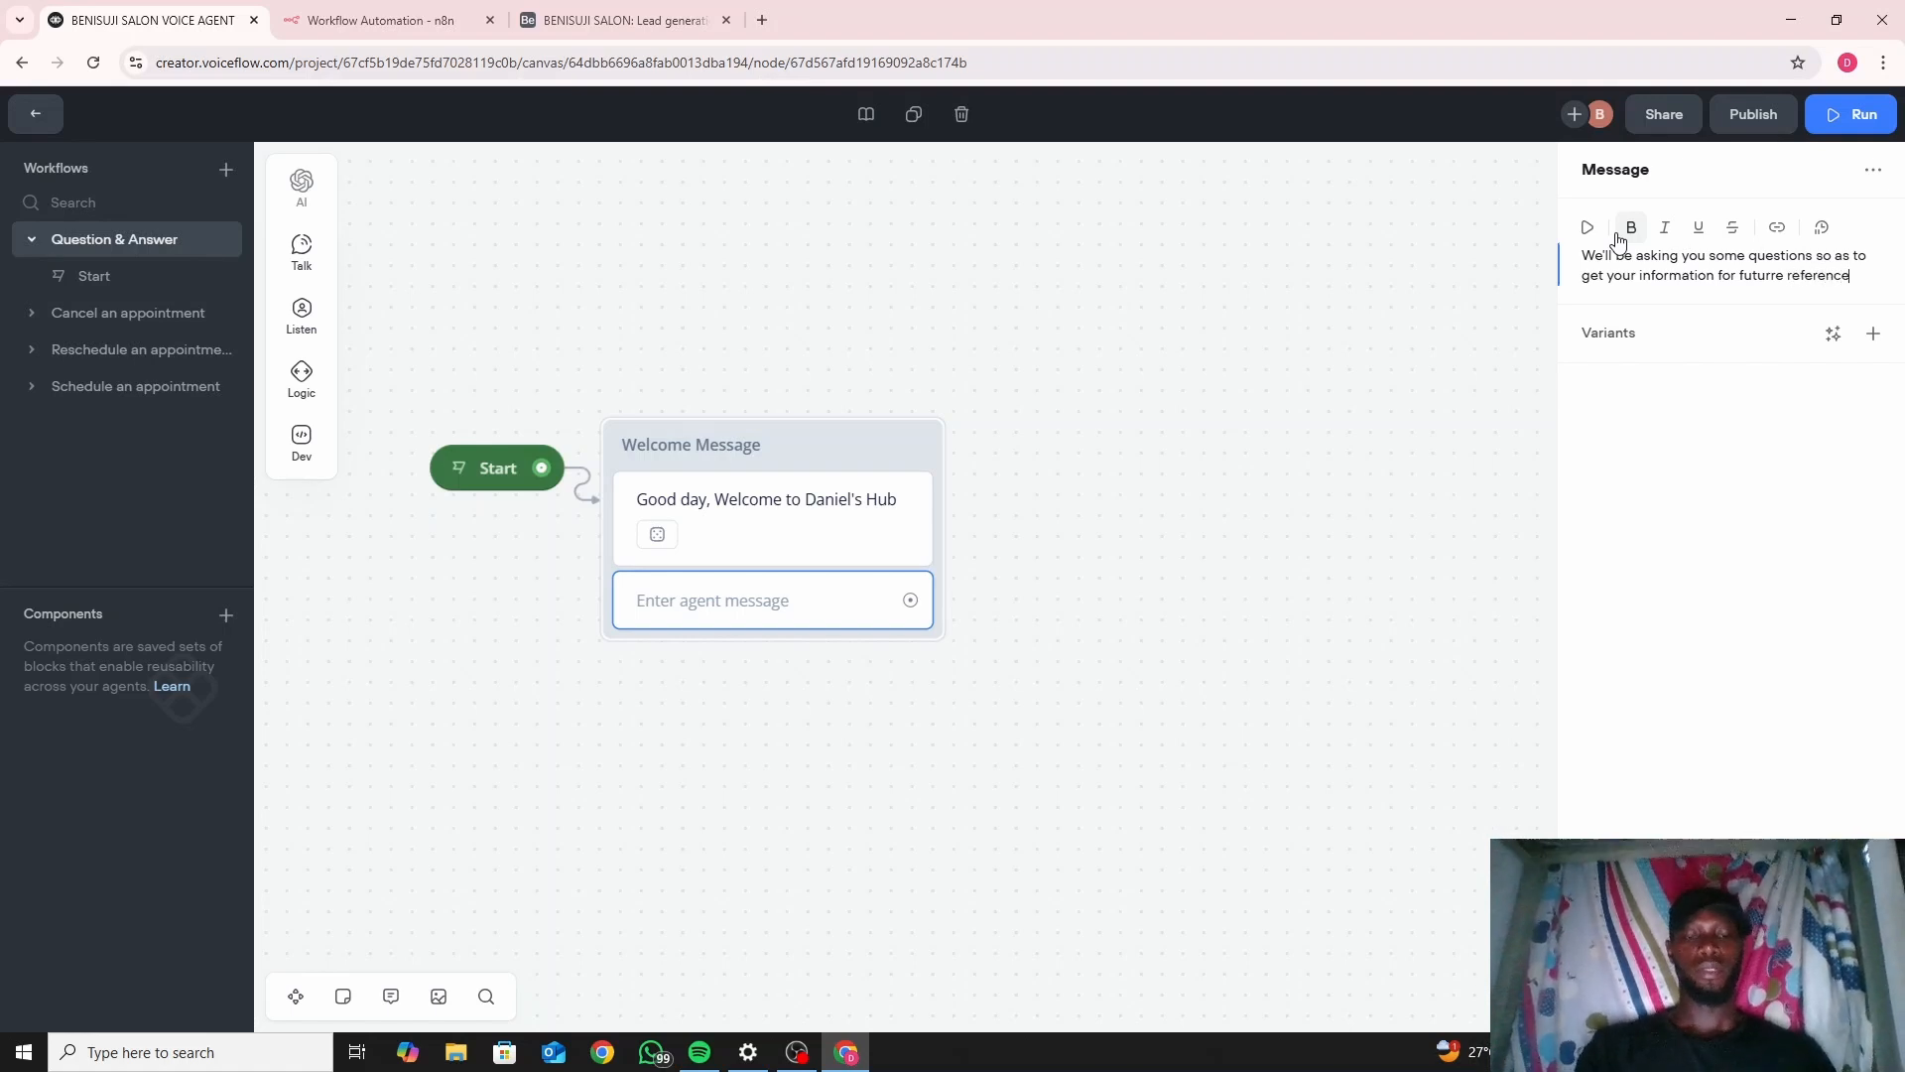
{"action": "left_click", "coordinate": [1775, 285]}
{"action": "key", "text": "BackSpace"}
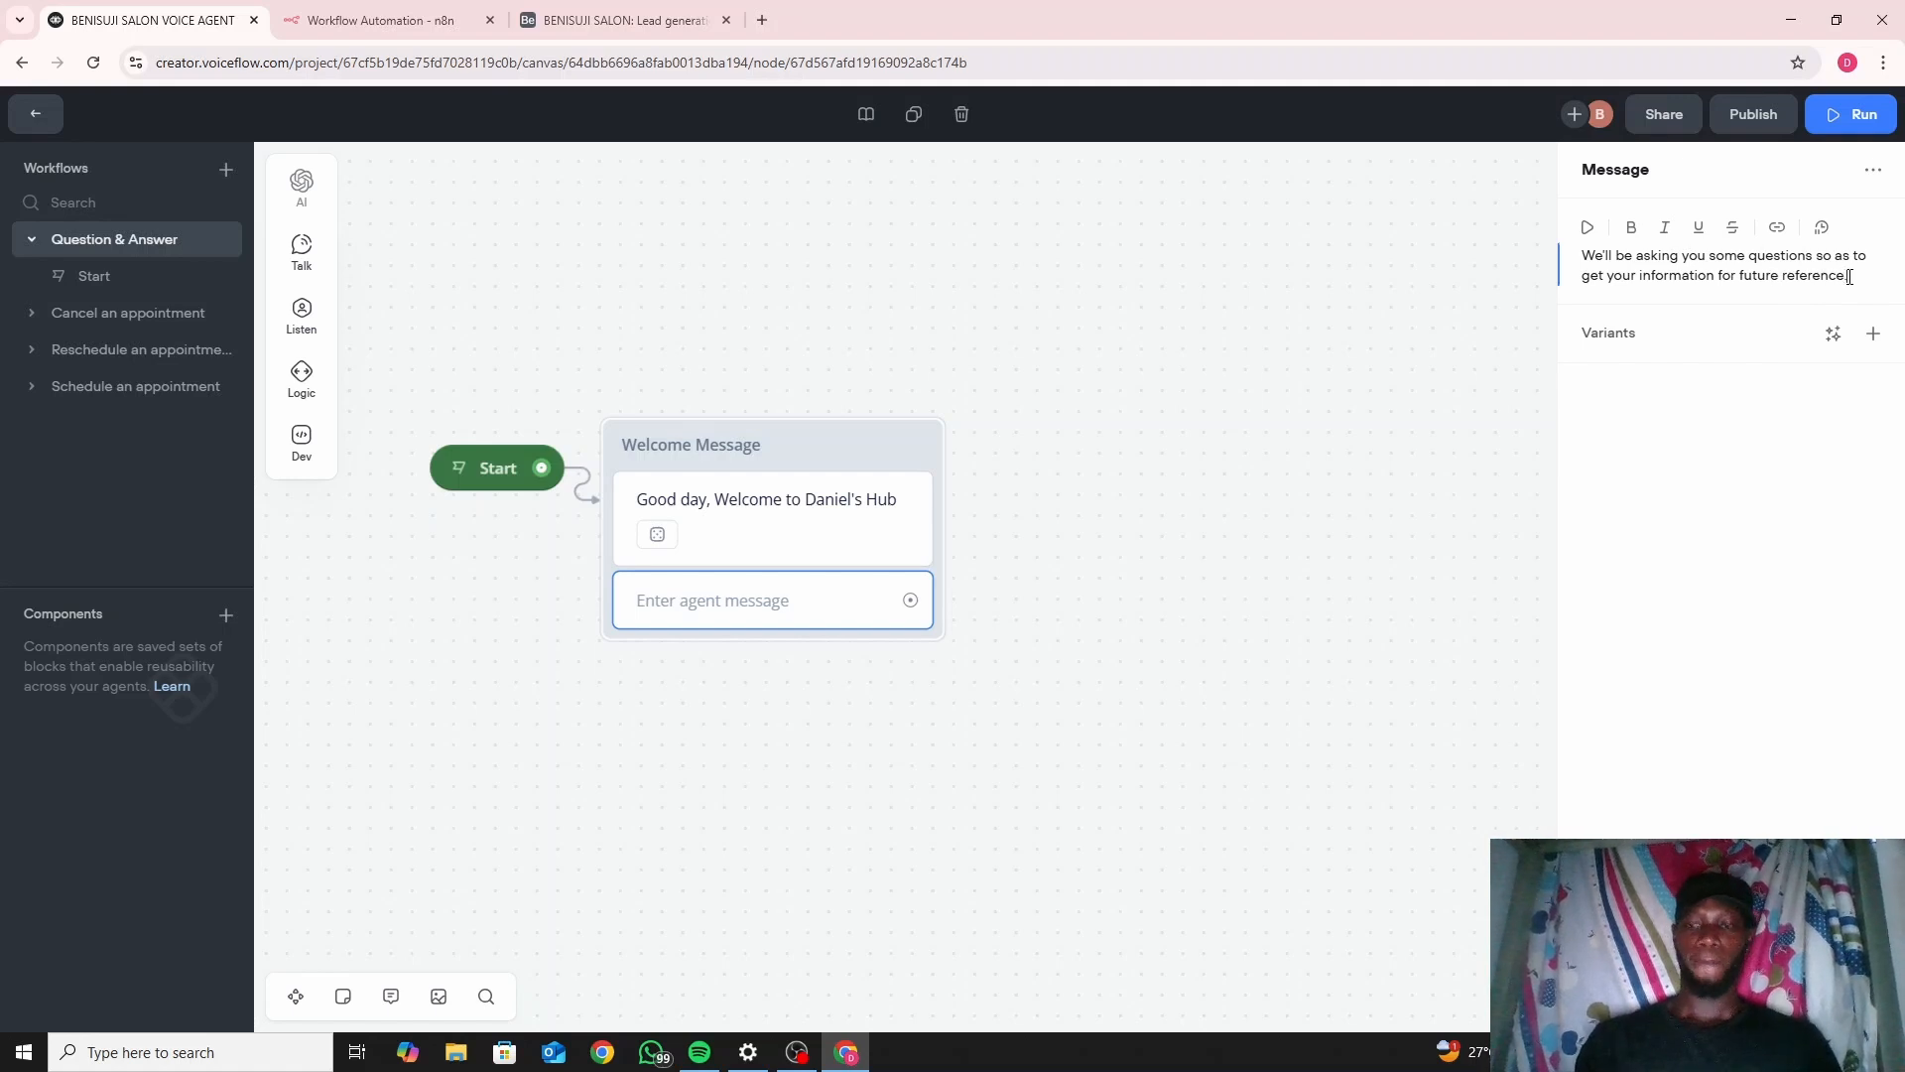
Generate three variants of the second message, e.g. 'We need to gather some information from you for future reference.'.
{"action": "left_click", "coordinate": [1834, 333]}
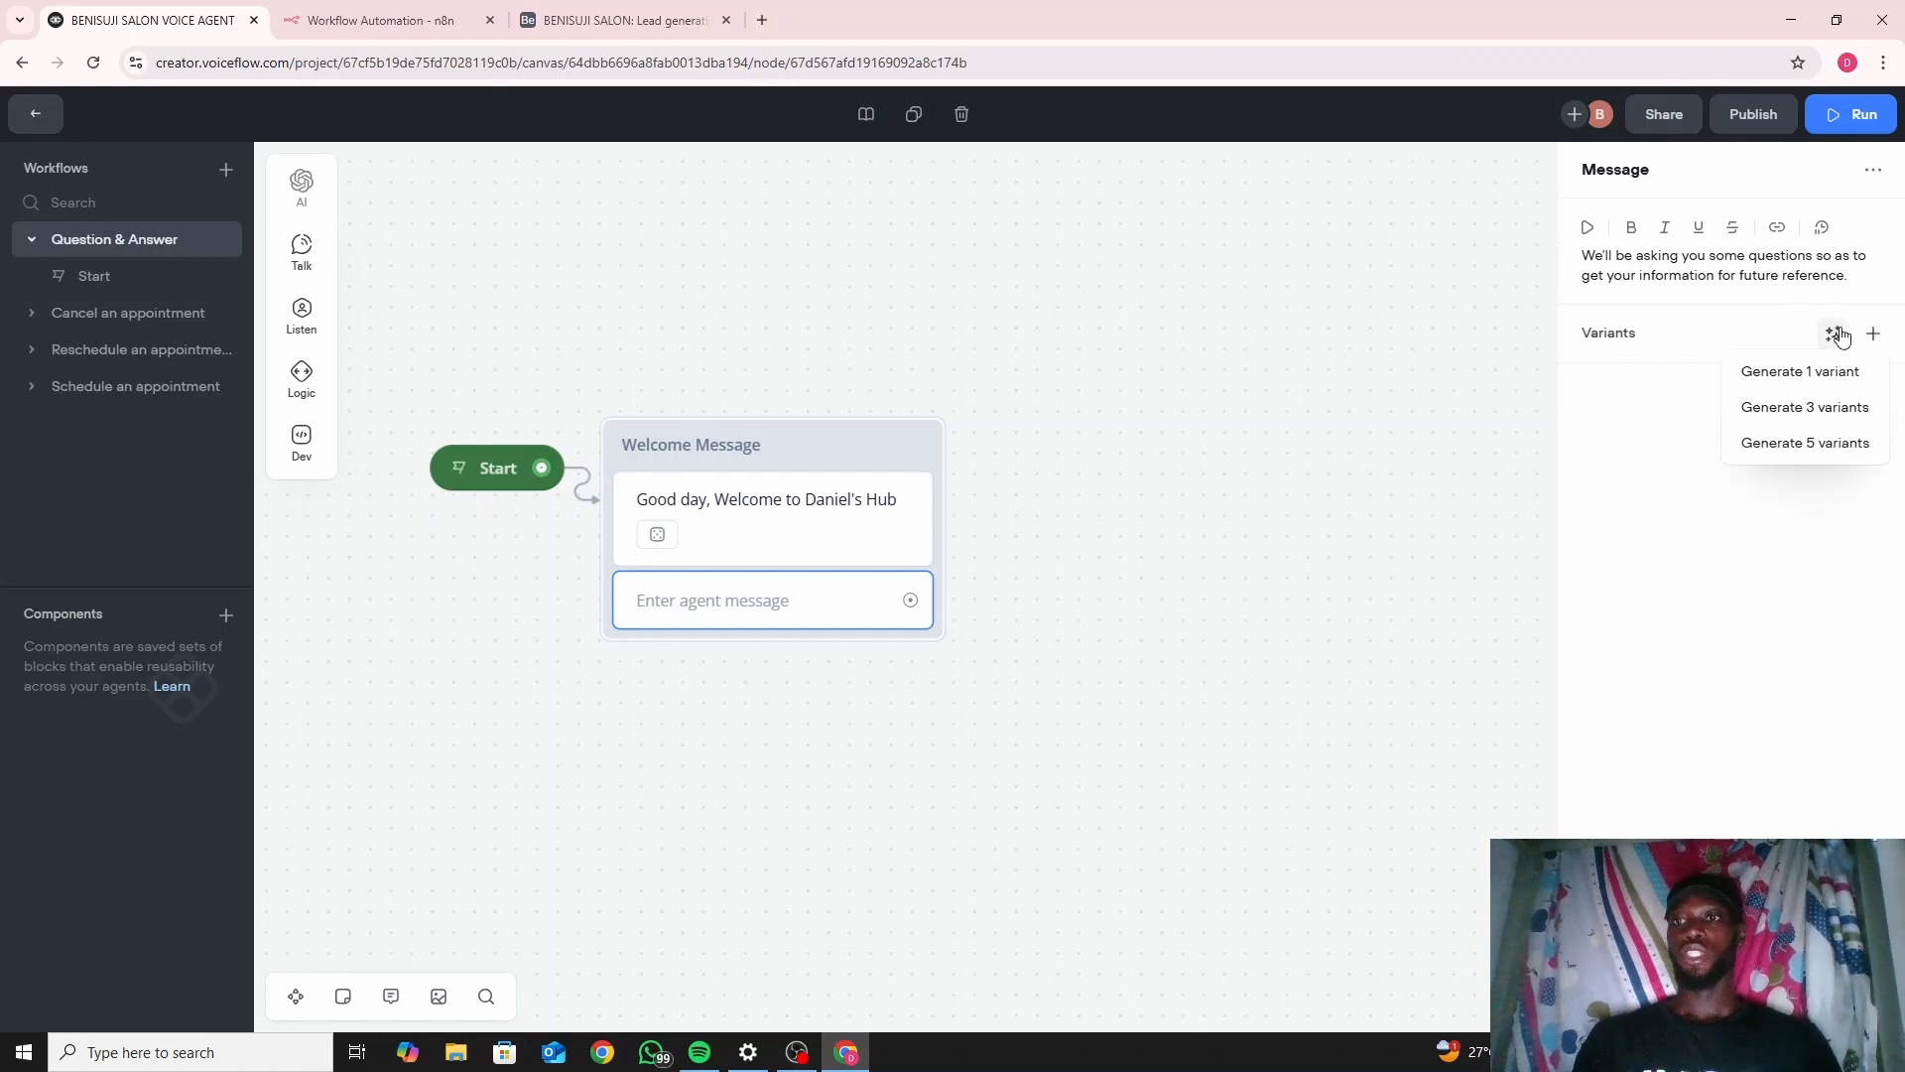
{"action": "left_click", "coordinate": [1824, 422]}
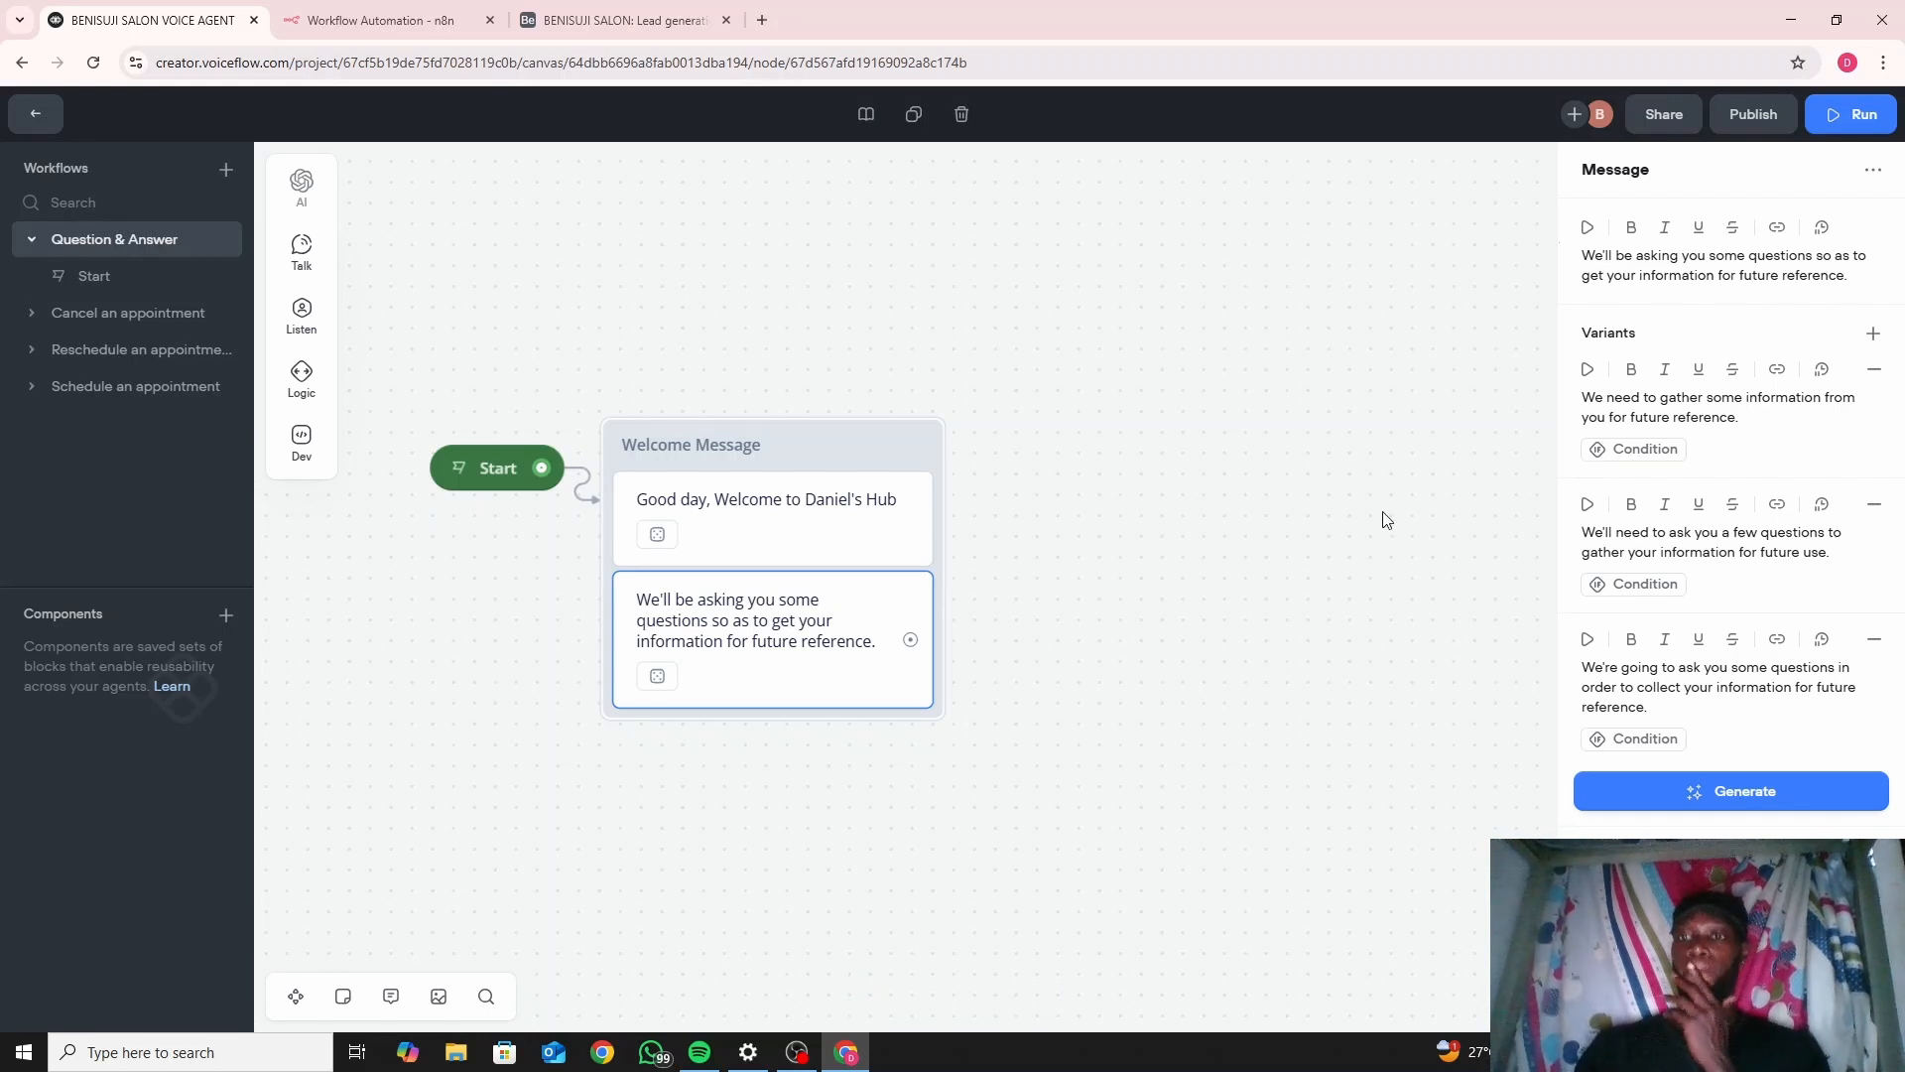
{"action": "left_click", "coordinate": [1093, 583]}
{"action": "left_click_drag", "start_coordinate": [910, 639], "coordinate": [971, 504]}
Add a linked New Block 13 whose message asks 'What's your first name?'.
{"action": "mouse_move", "coordinate": [1045, 526]}
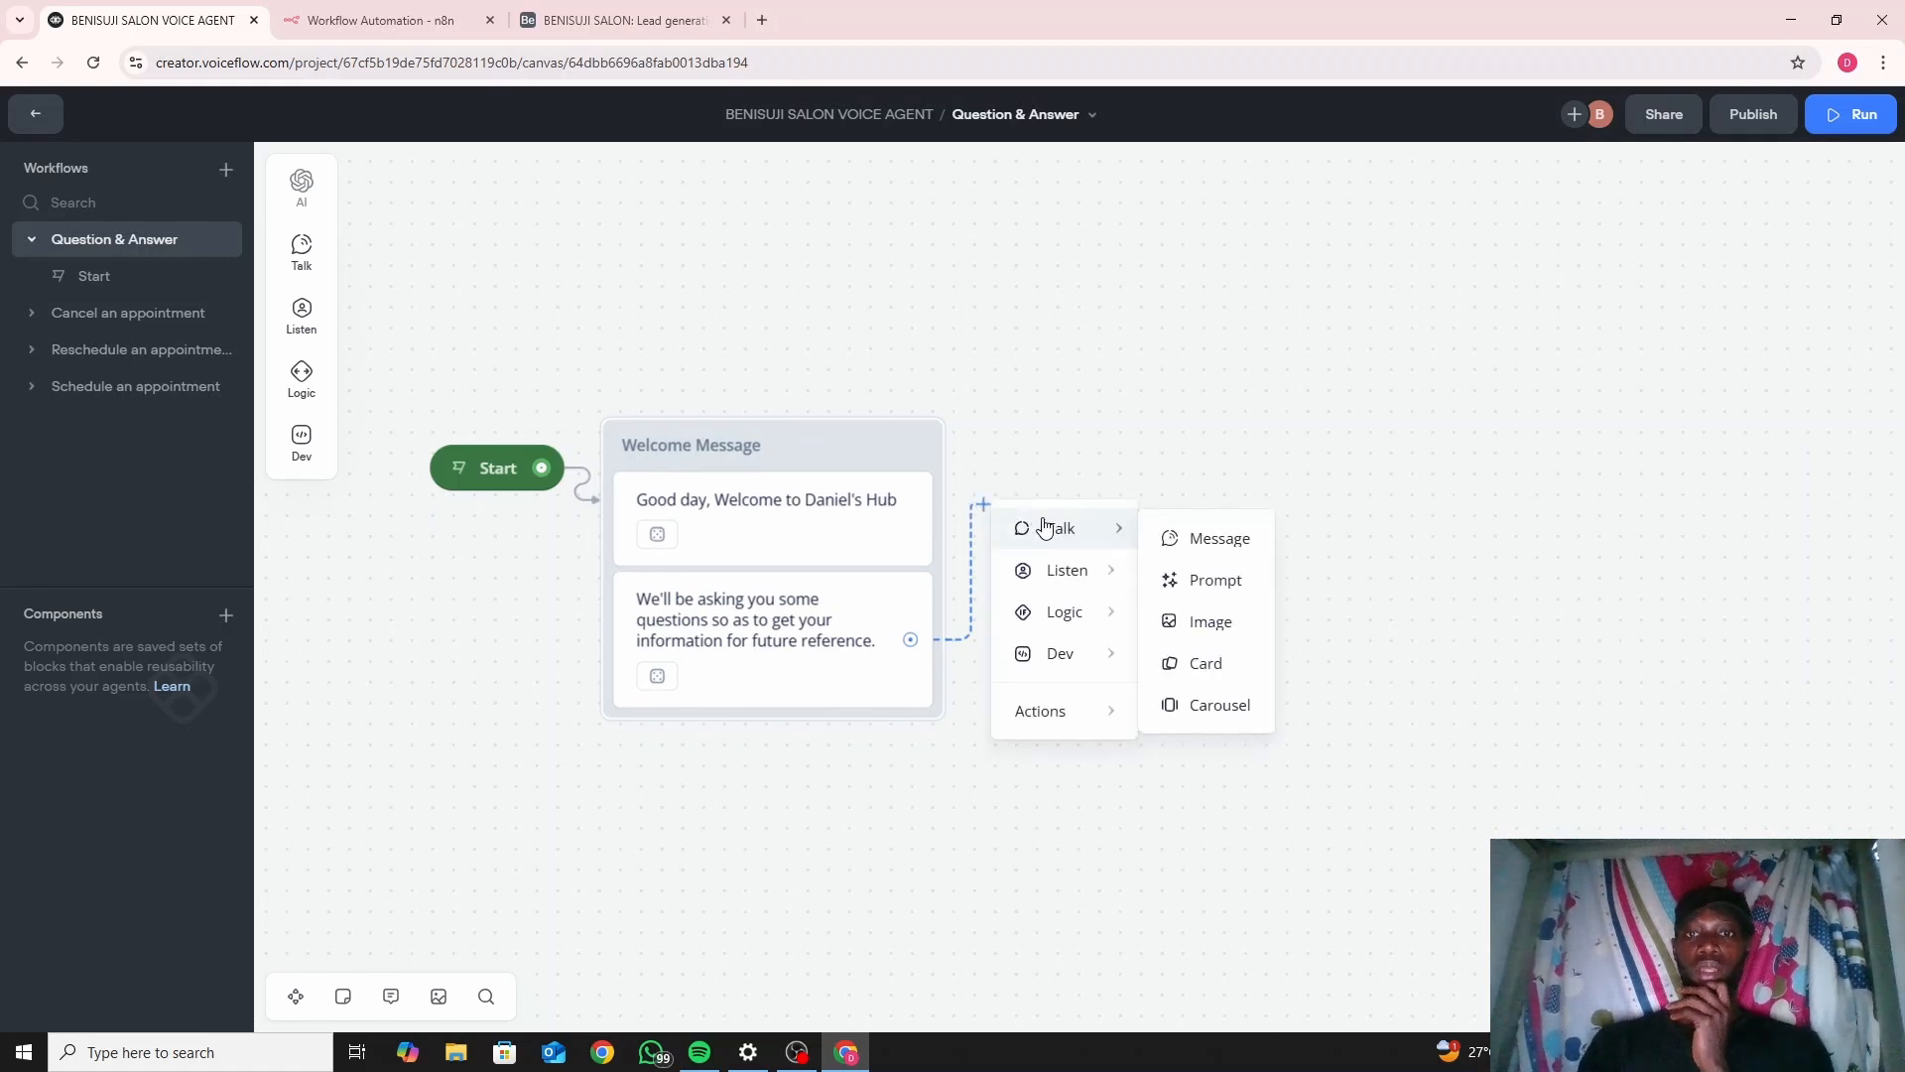
{"action": "left_click", "coordinate": [1186, 539]}
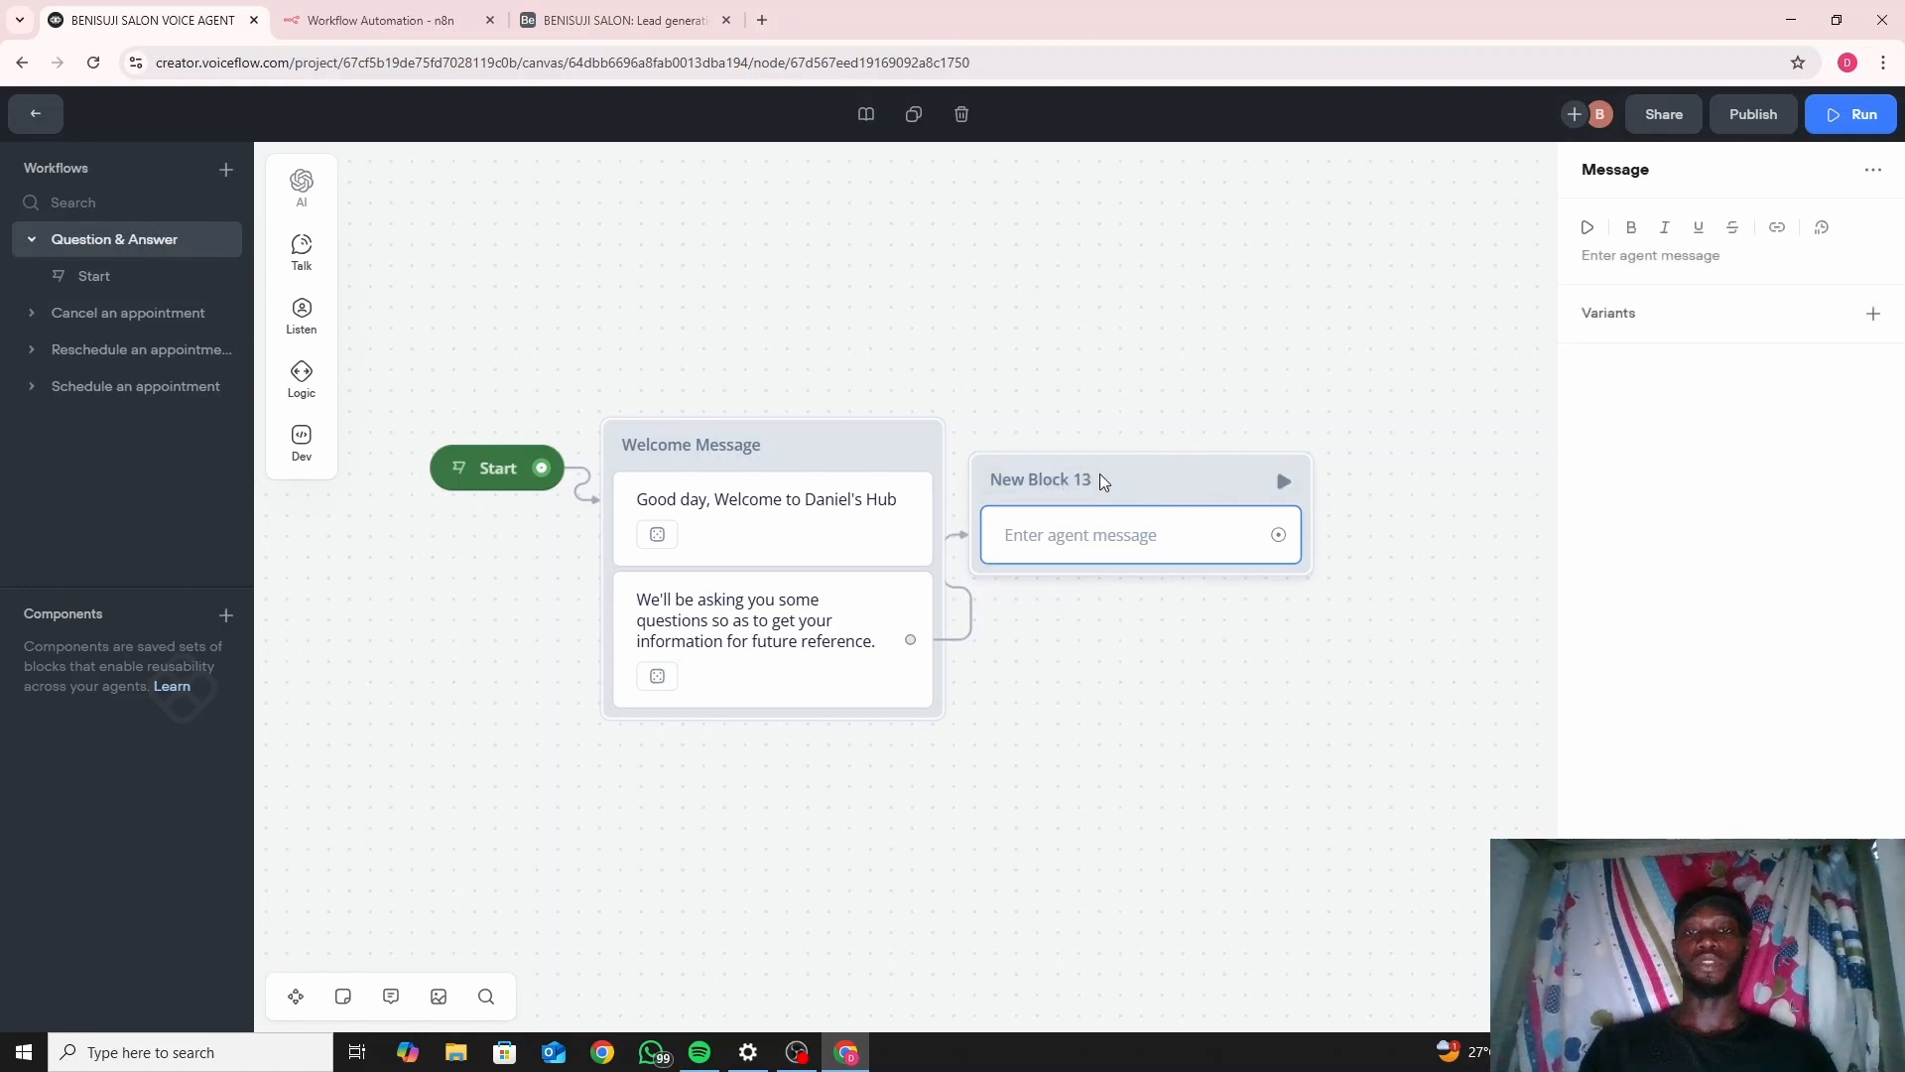
{"action": "left_click", "coordinate": [1612, 258]}
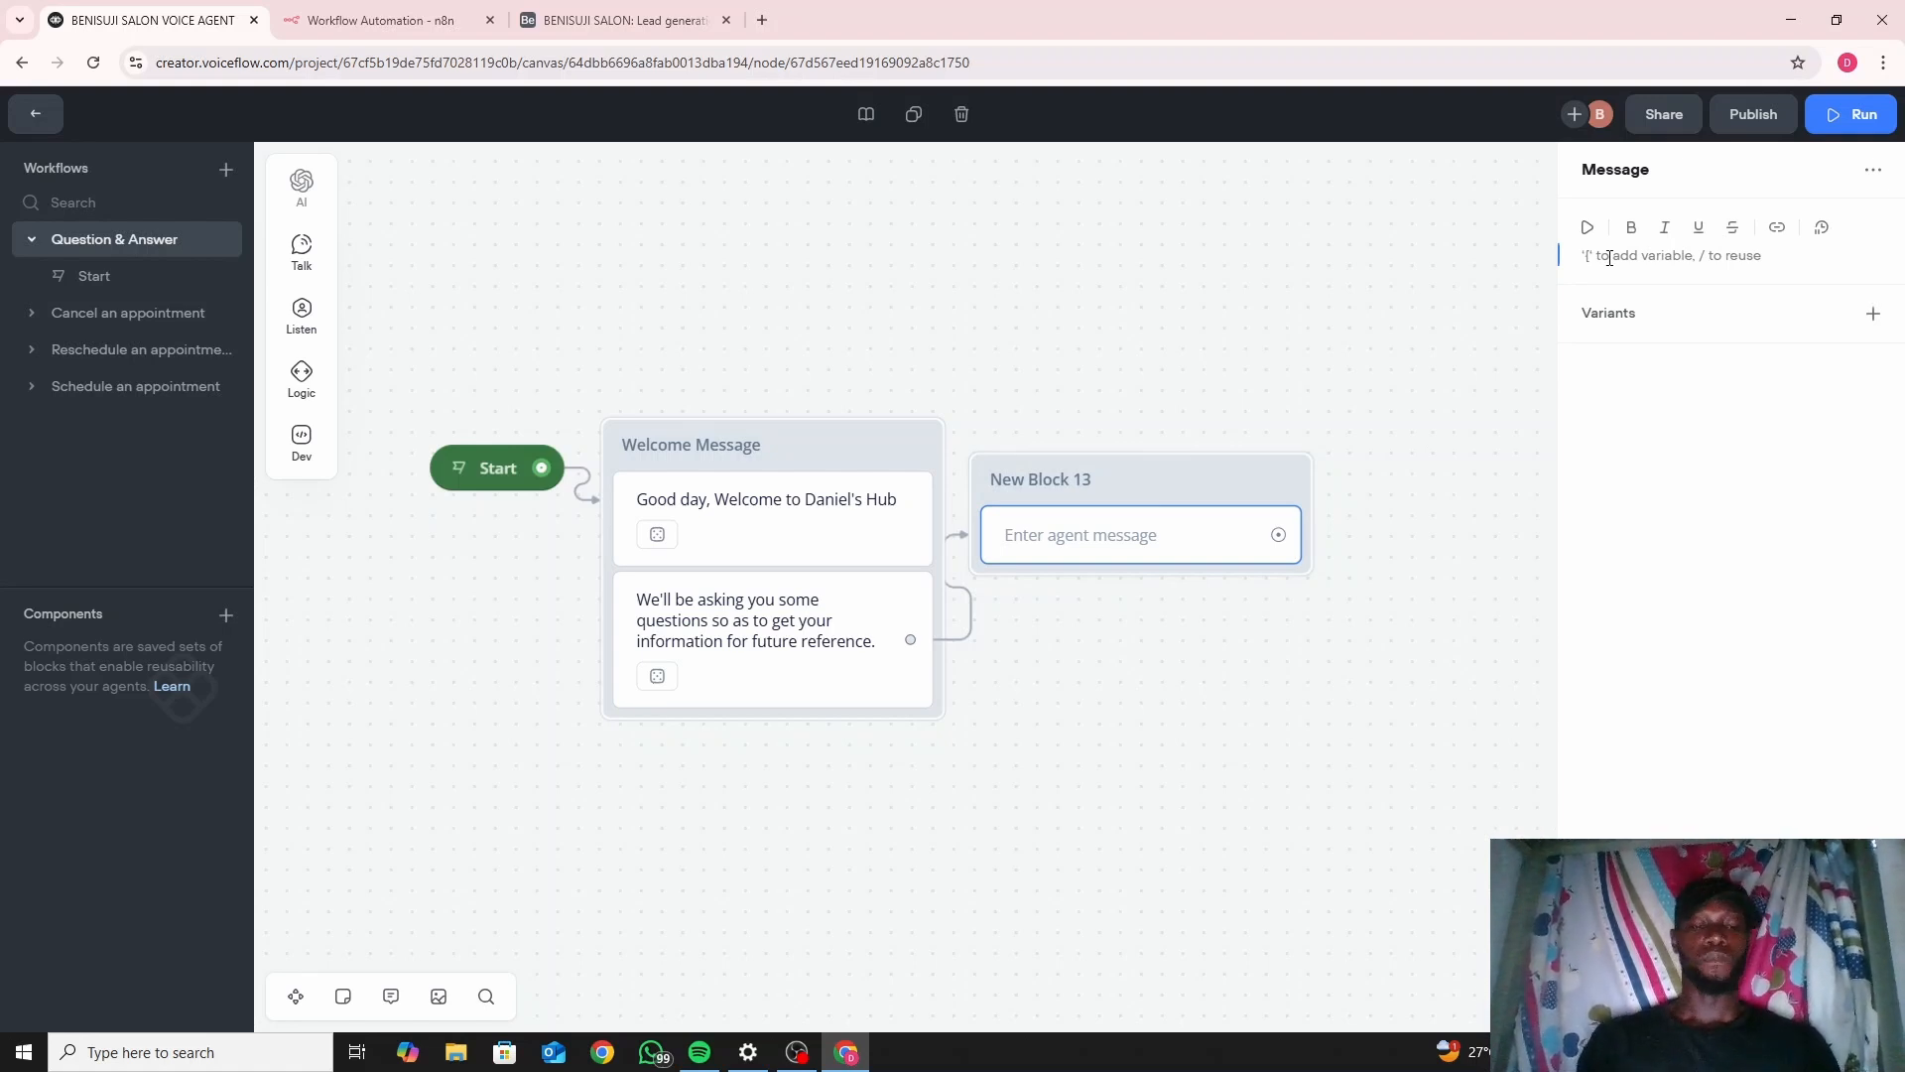
{"action": "type", "text": "Whats"}
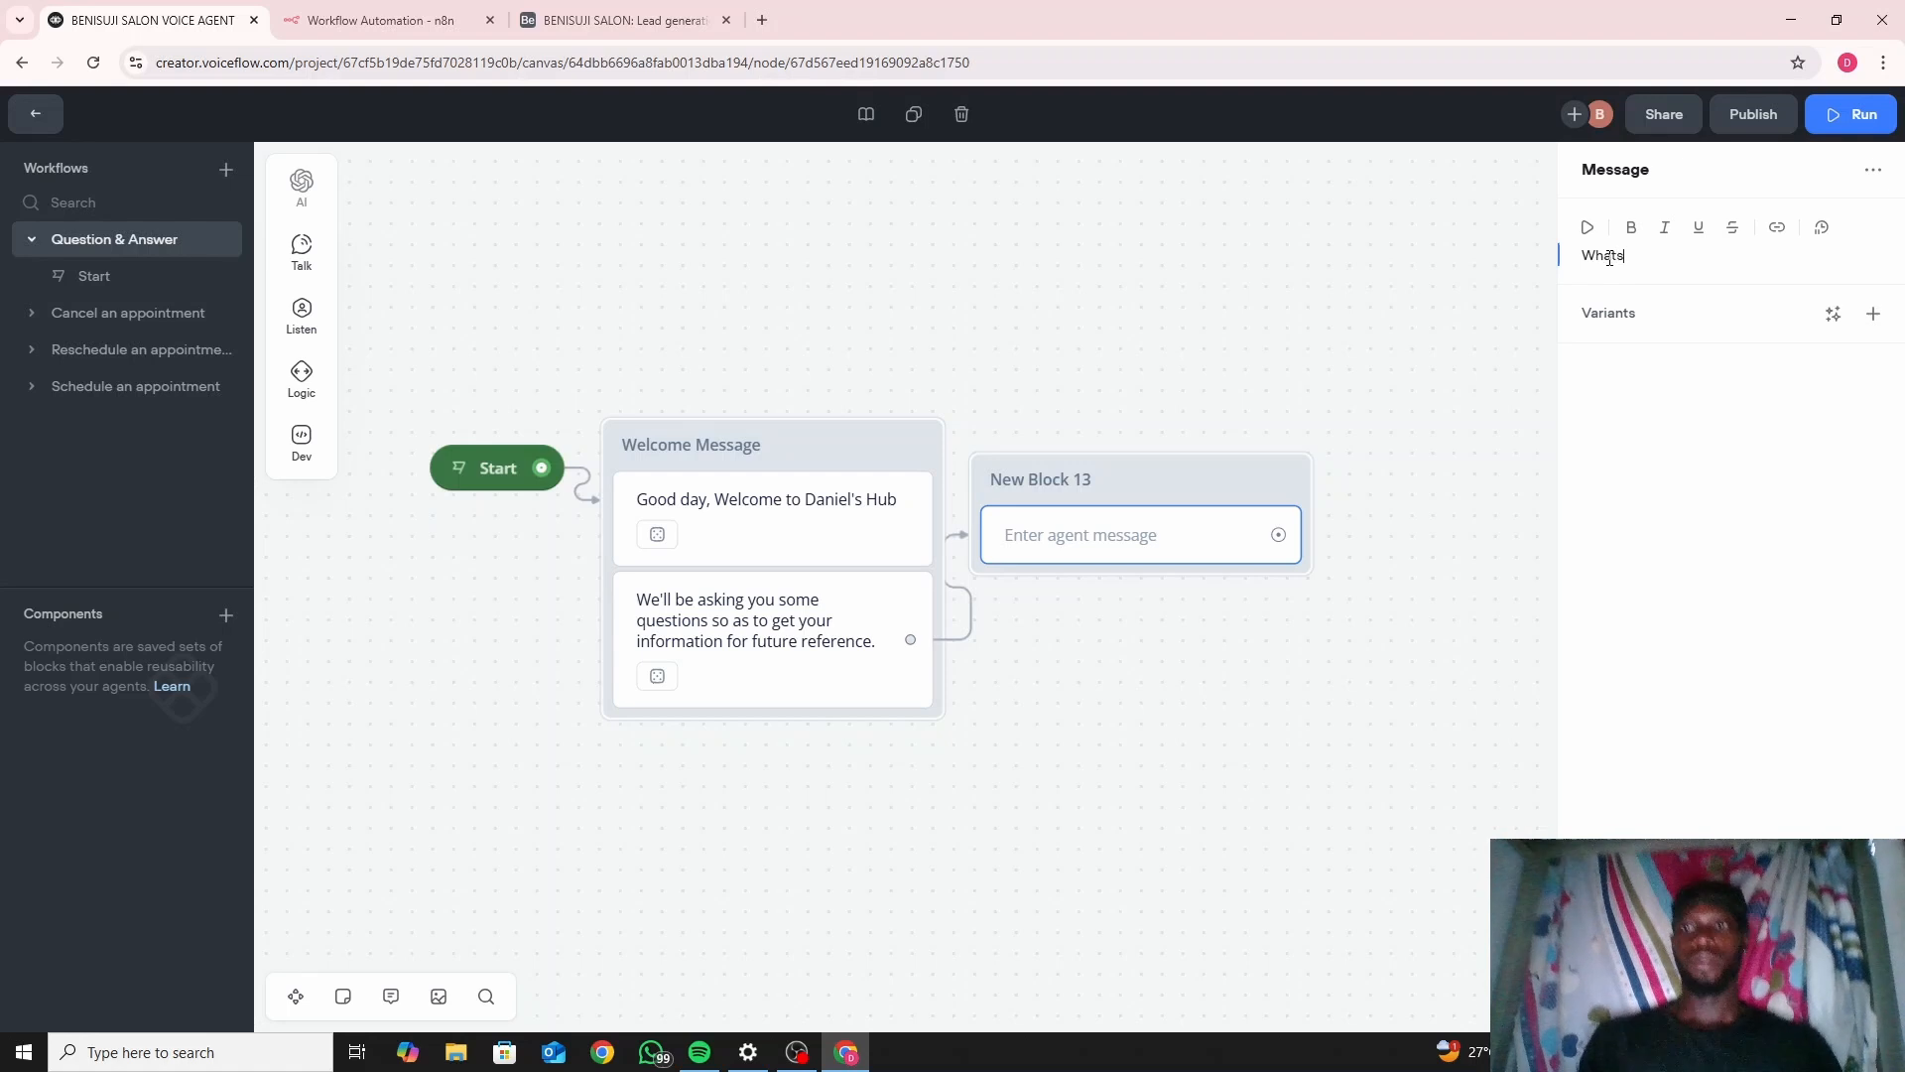
{"action": "key", "text": "BackSpace"}
{"action": "type", "text": "'s your"}
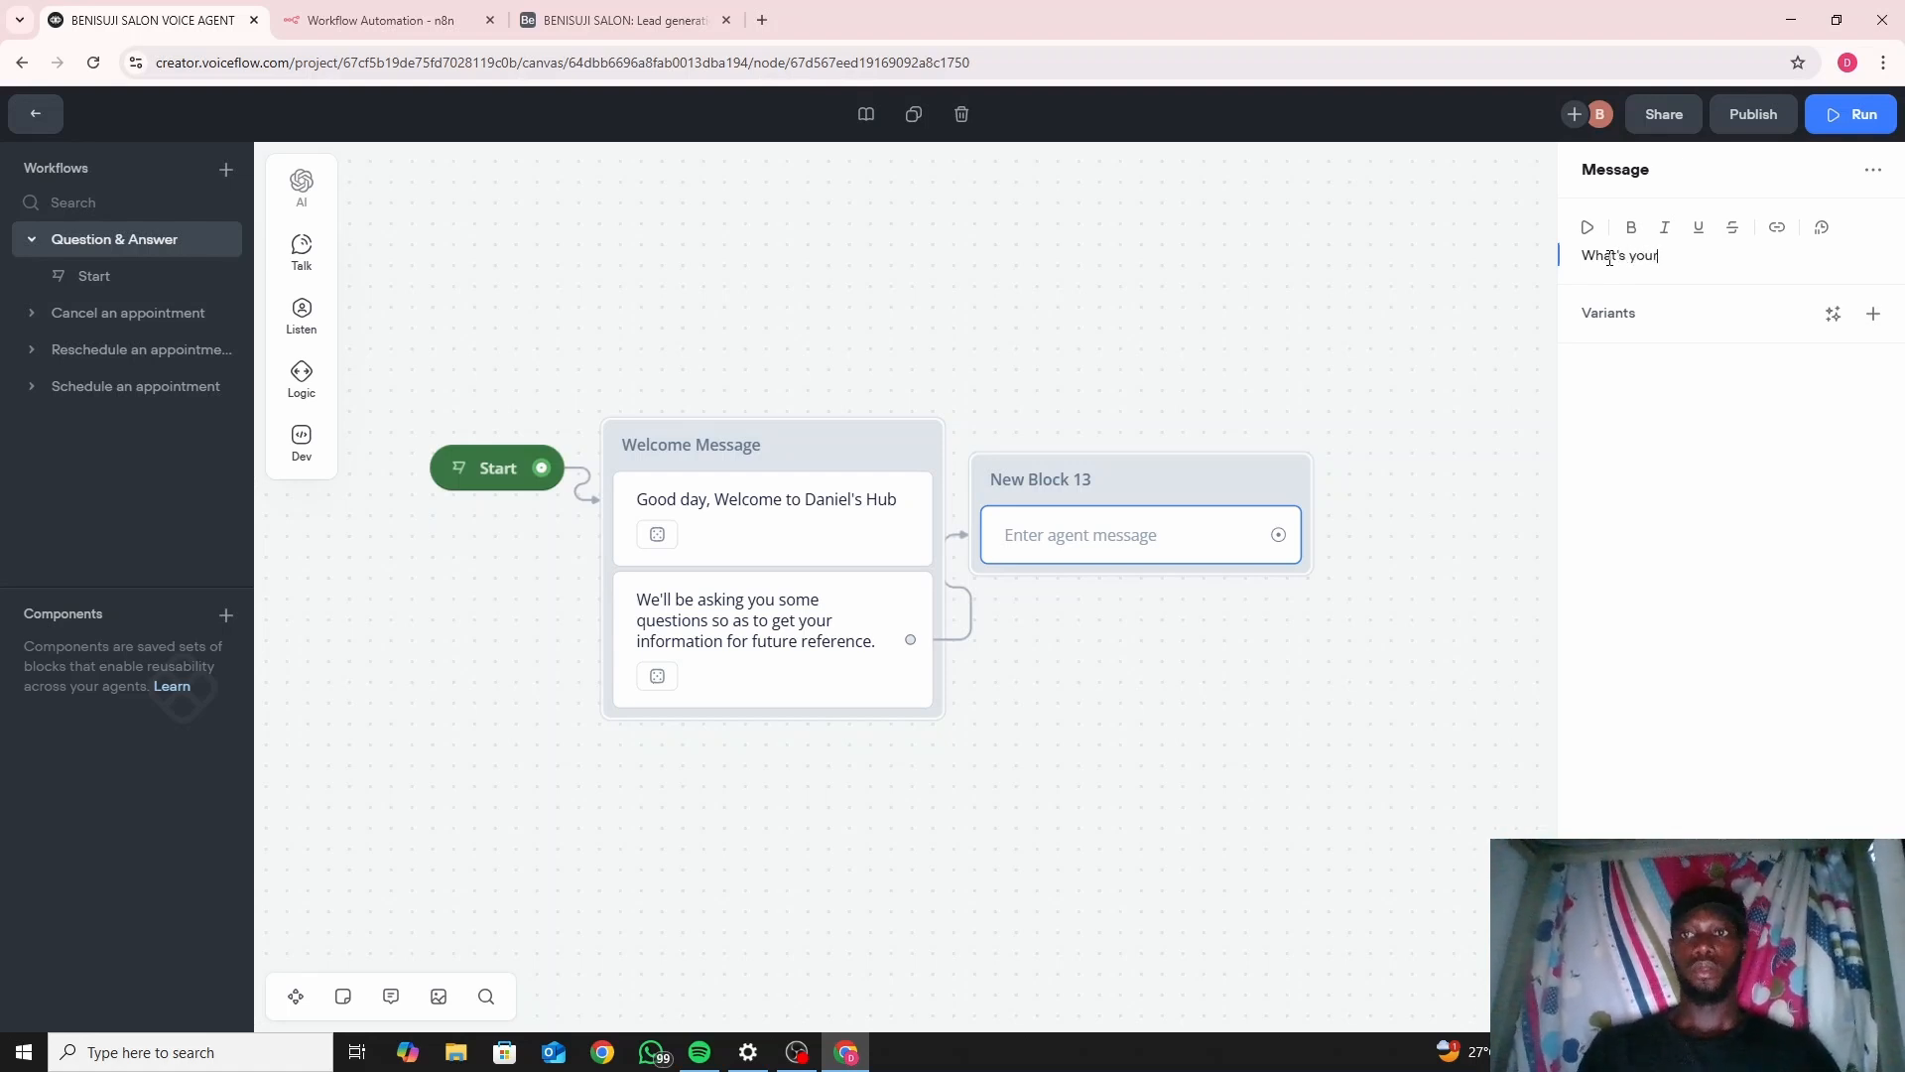
{"action": "type", "text": " first name?"}
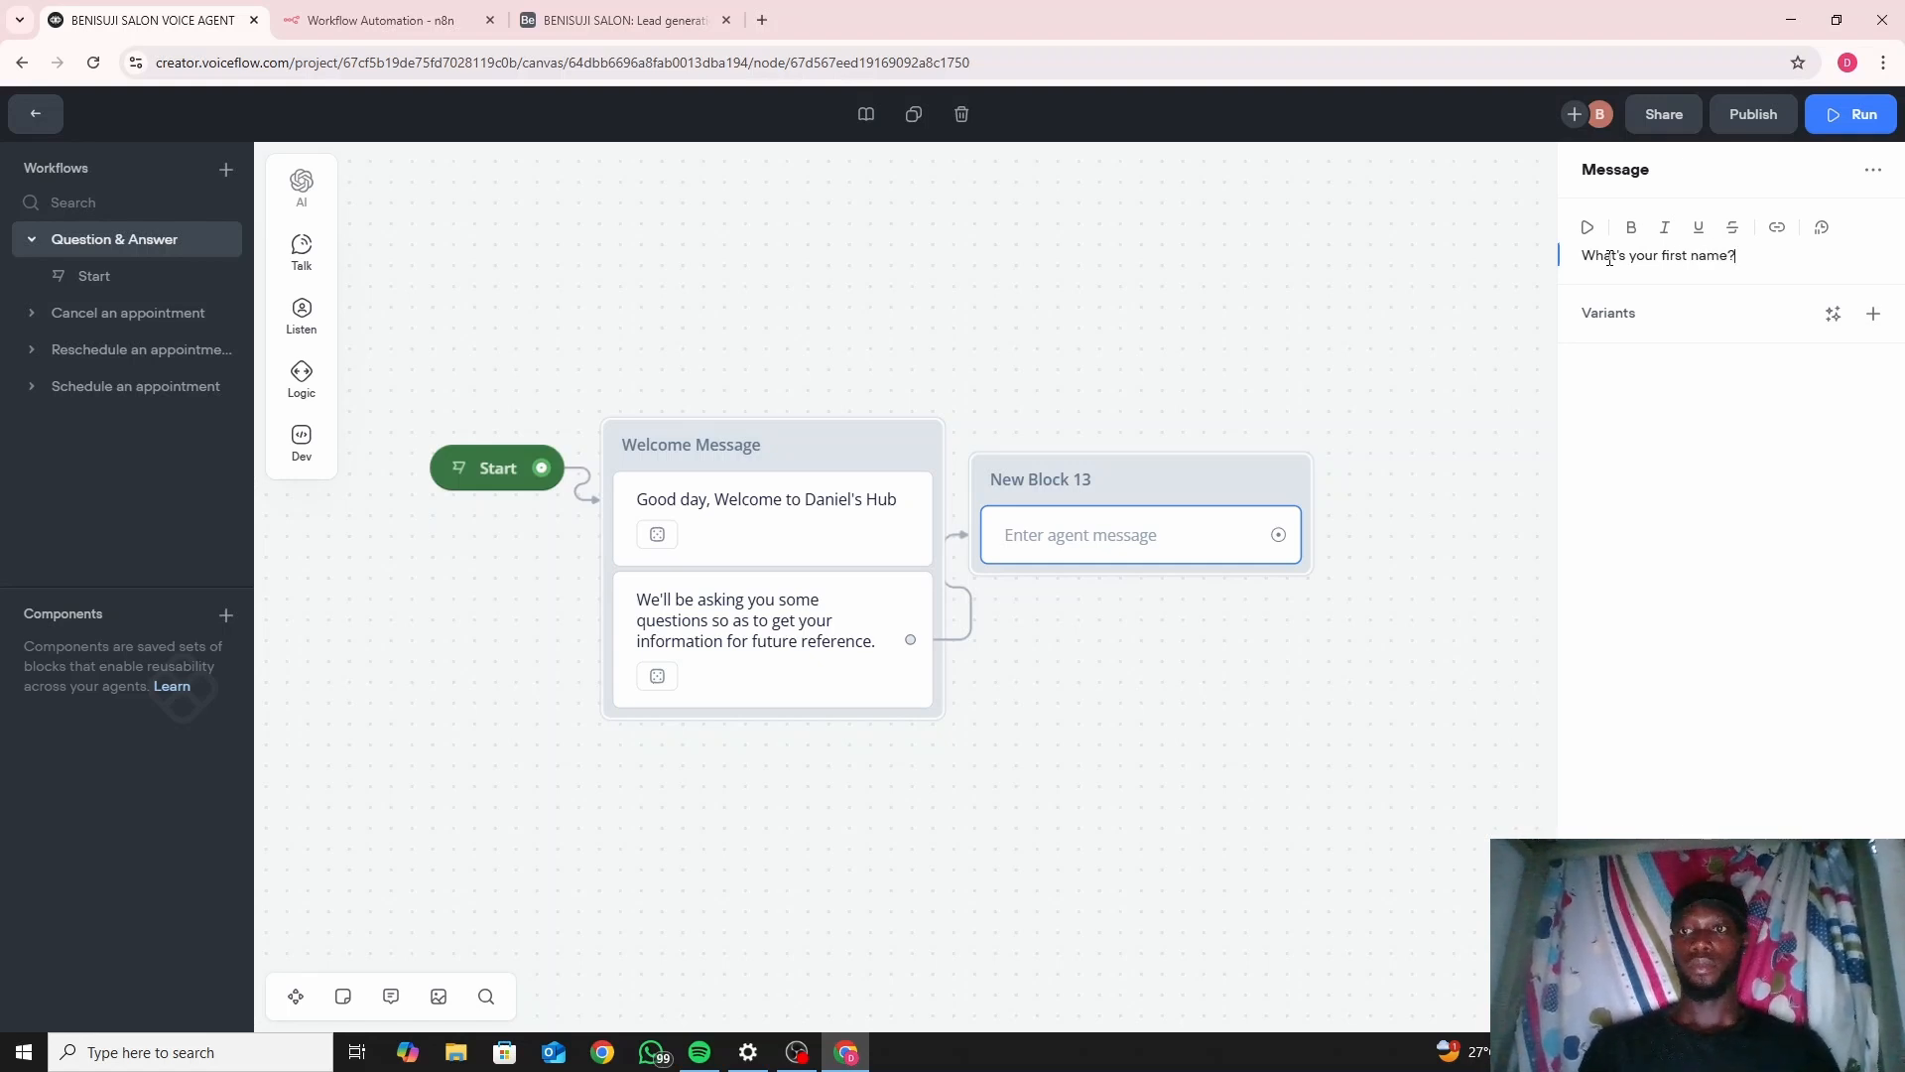
{"action": "left_click", "coordinate": [1362, 395]}
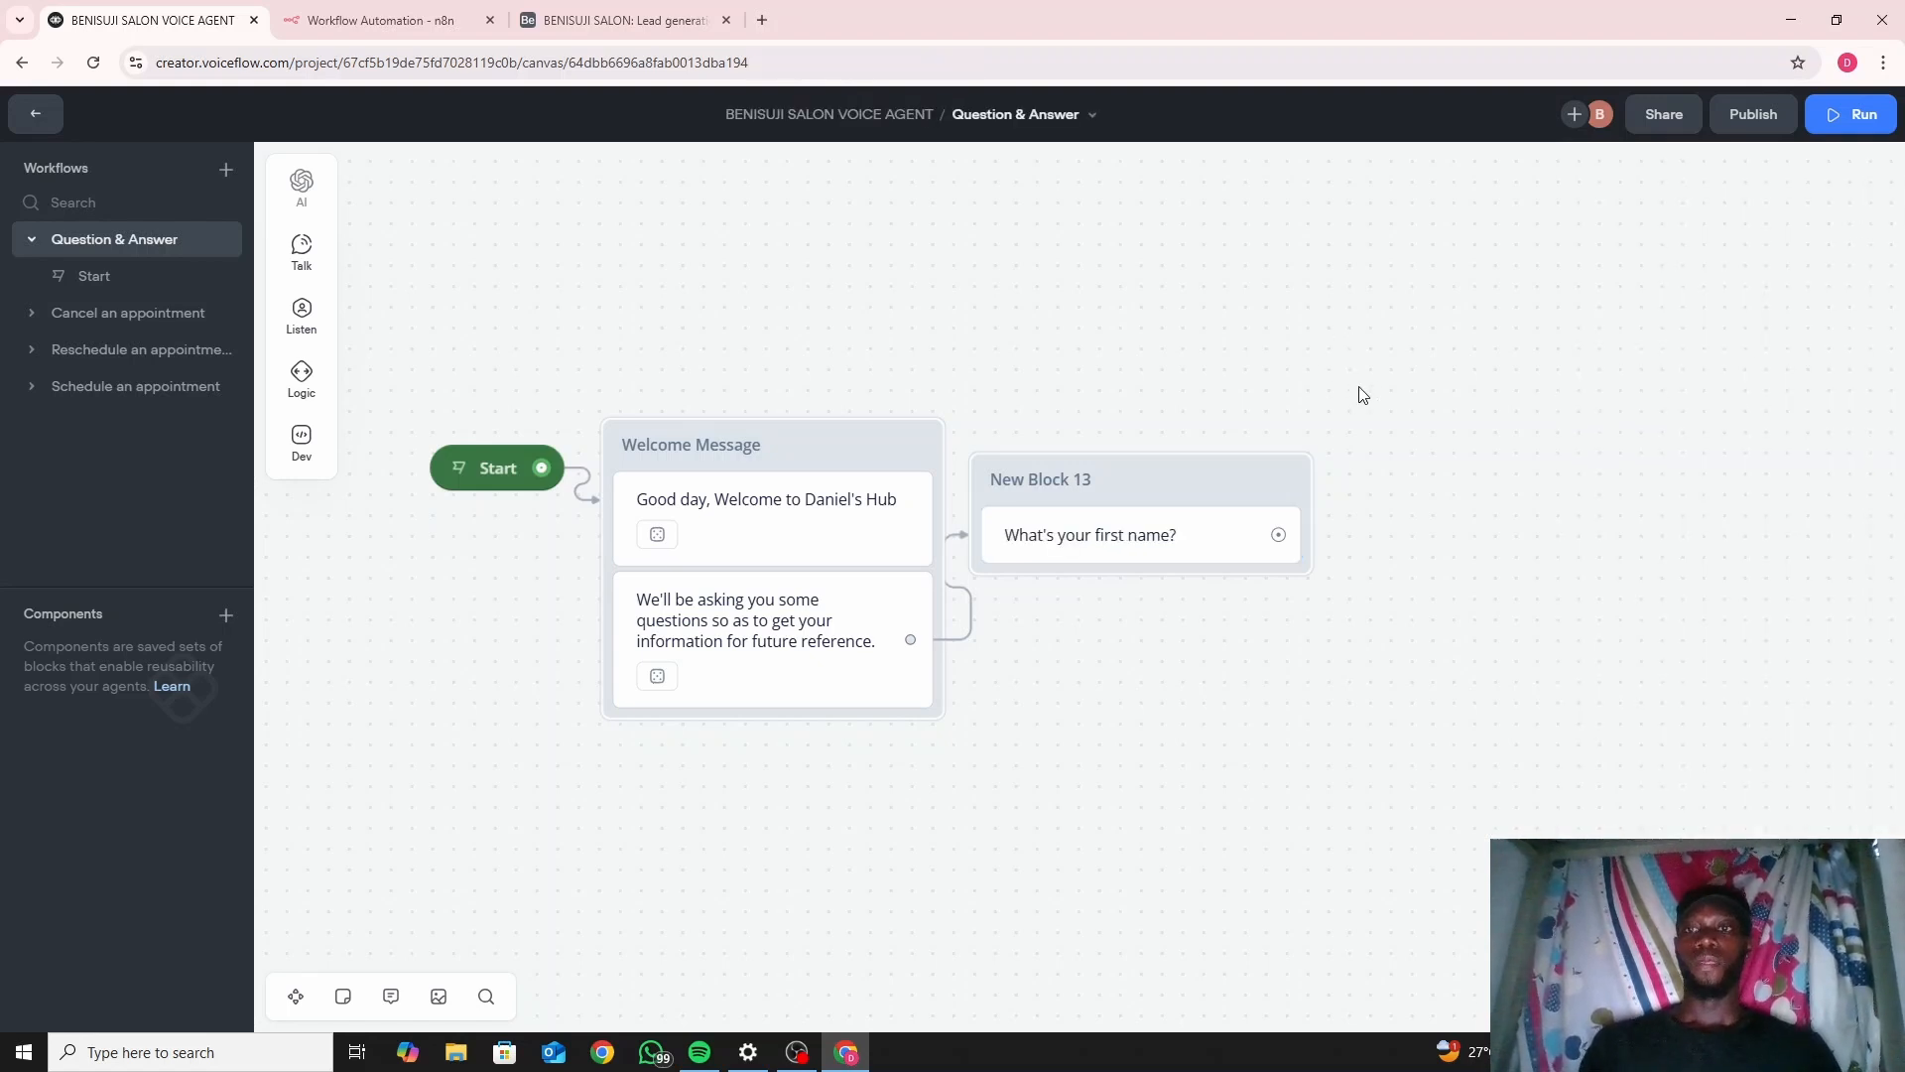
Move New Block 13 slightly higher on the canvas.
{"action": "left_click_drag", "start_coordinate": [1161, 508], "coordinate": [1186, 452]}
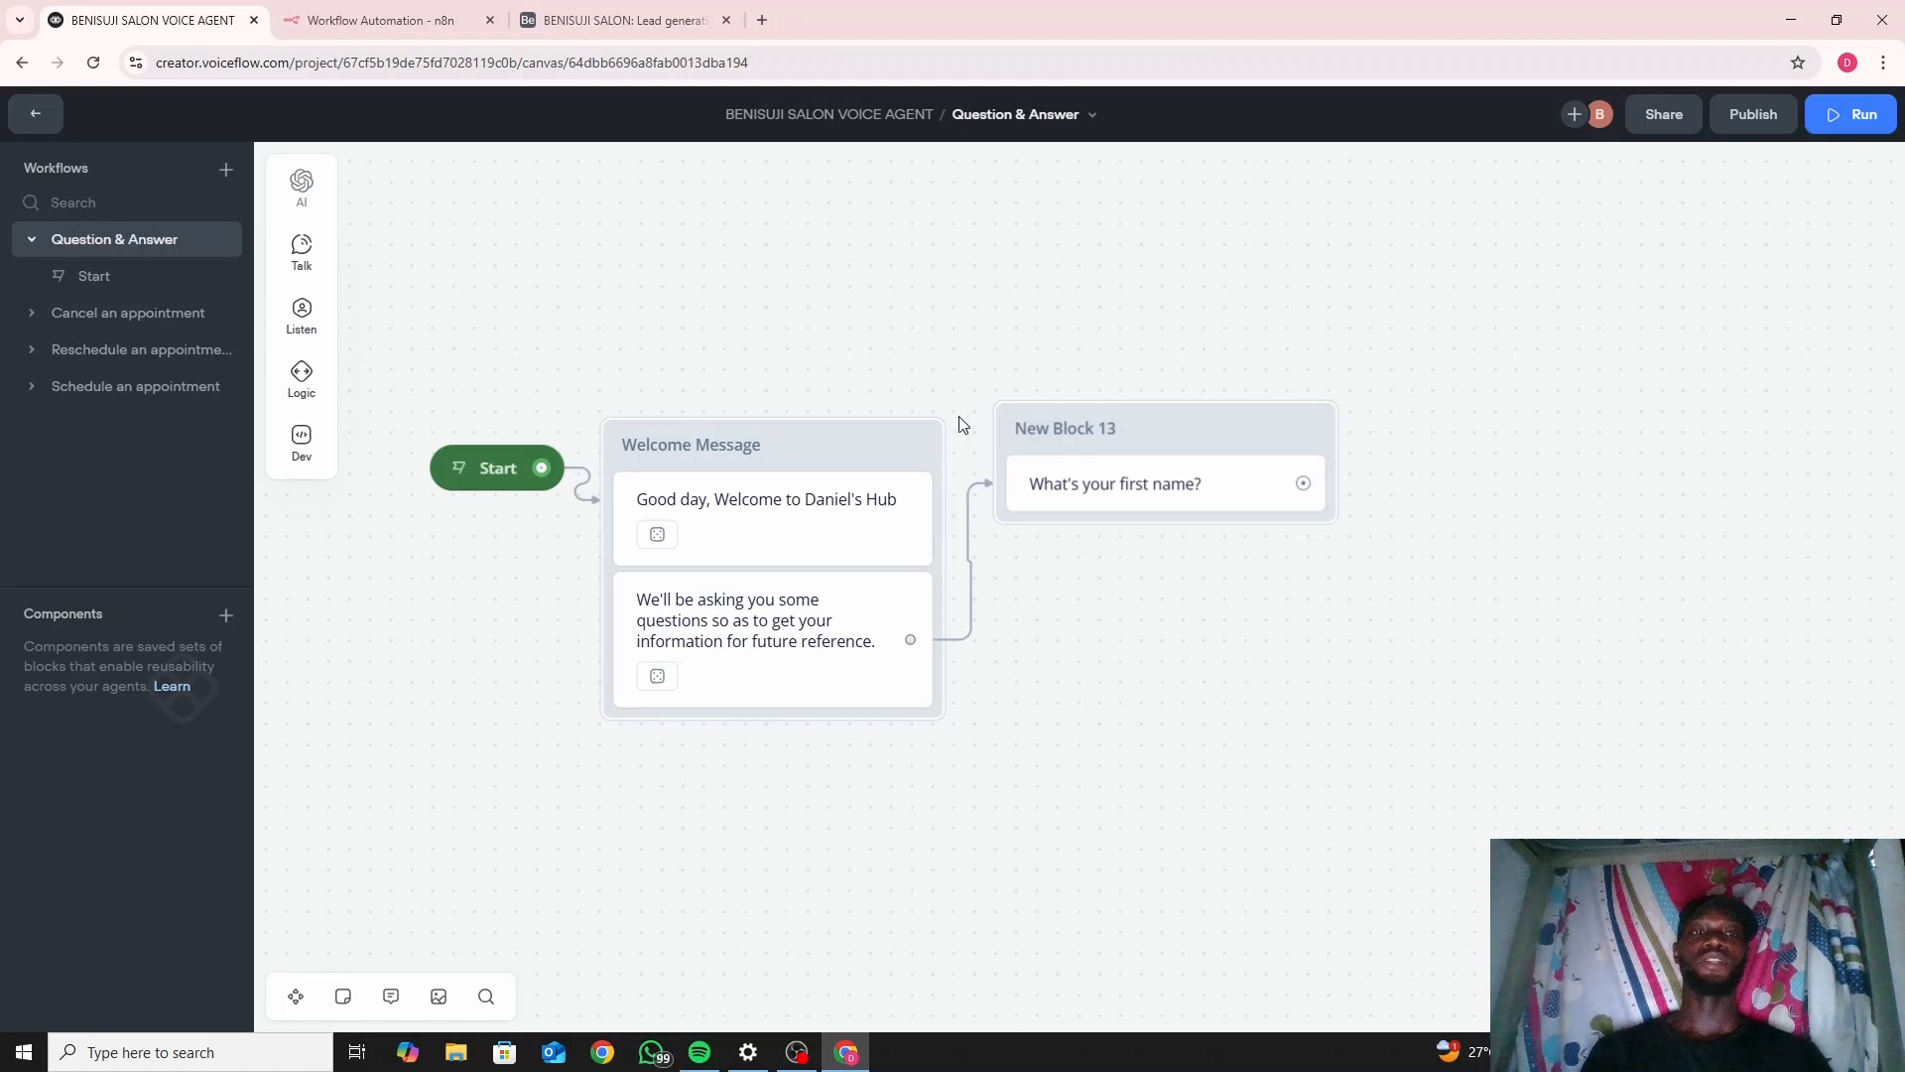
{"action": "mouse_move", "coordinate": [338, 325]}
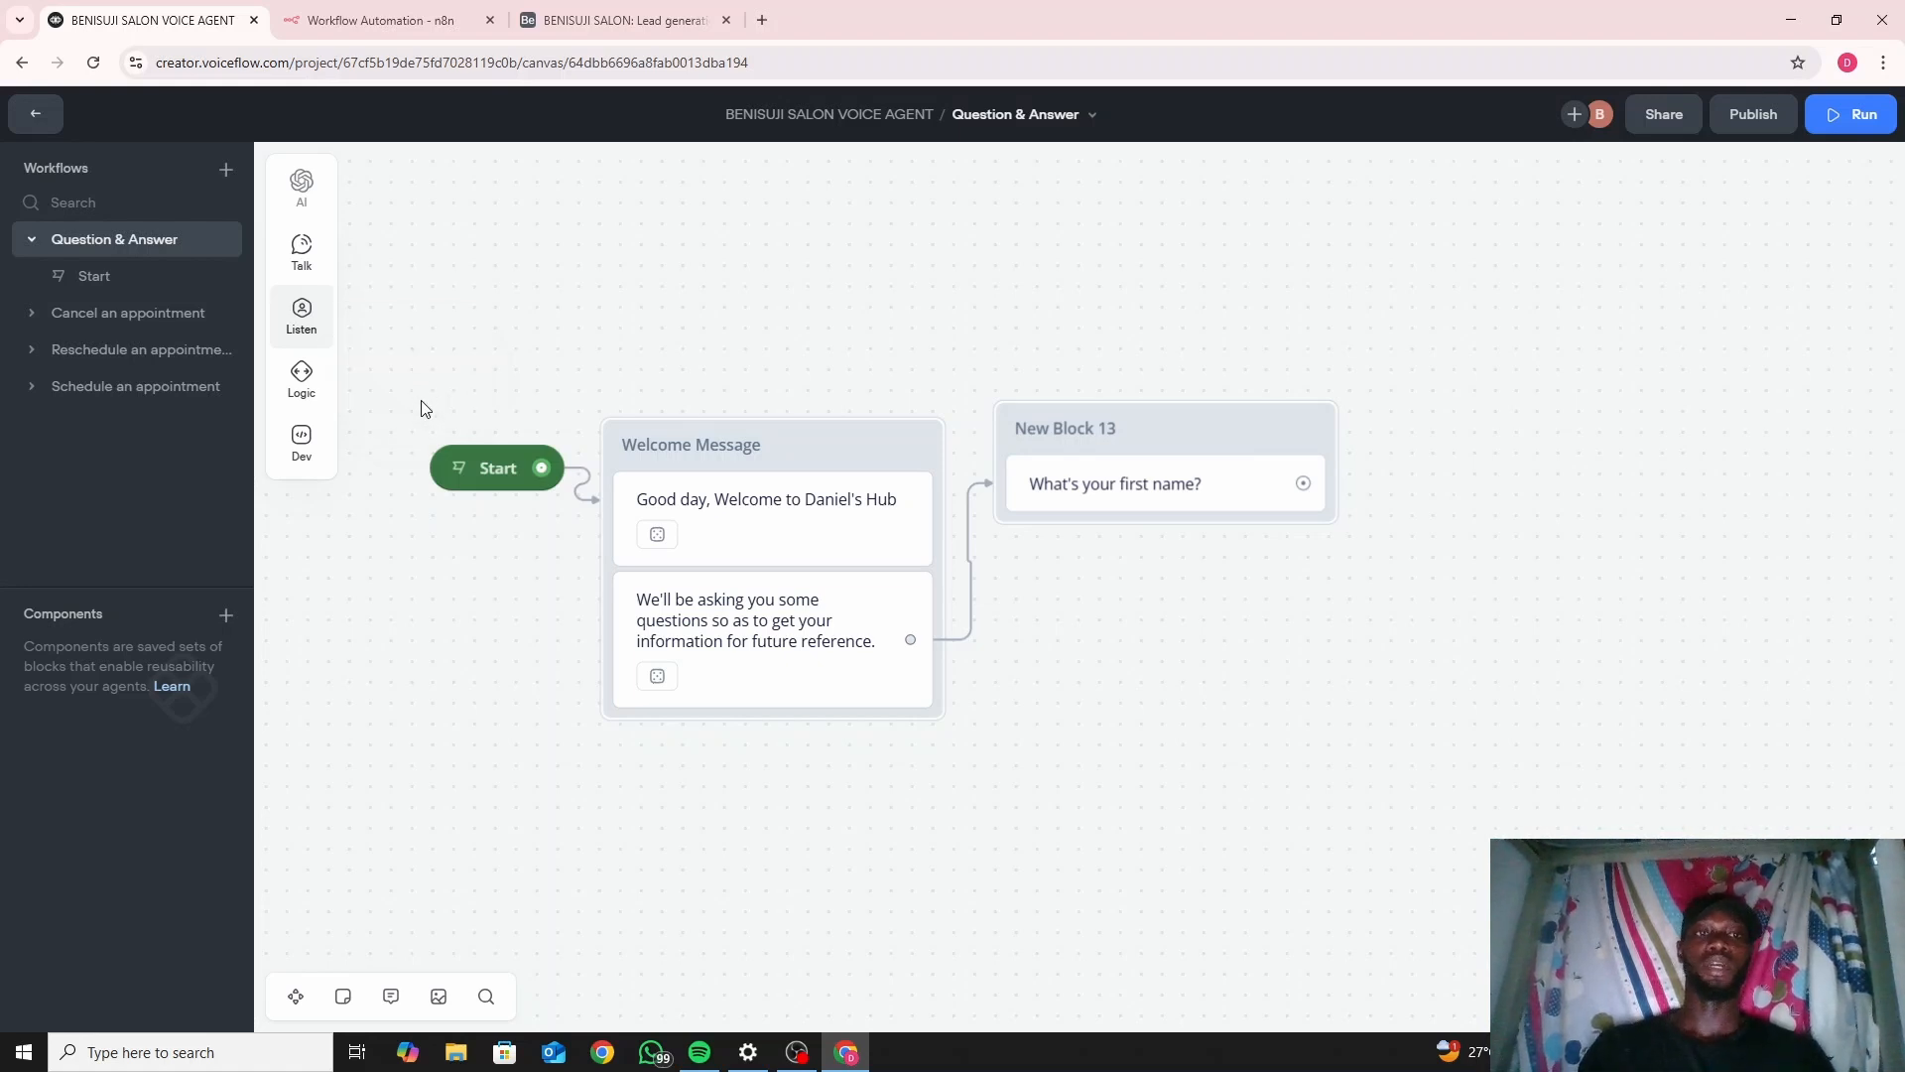
Add a Capture step to New Block 13 saving the entire user reply to last_utterance.
{"action": "mouse_move", "coordinate": [306, 328]}
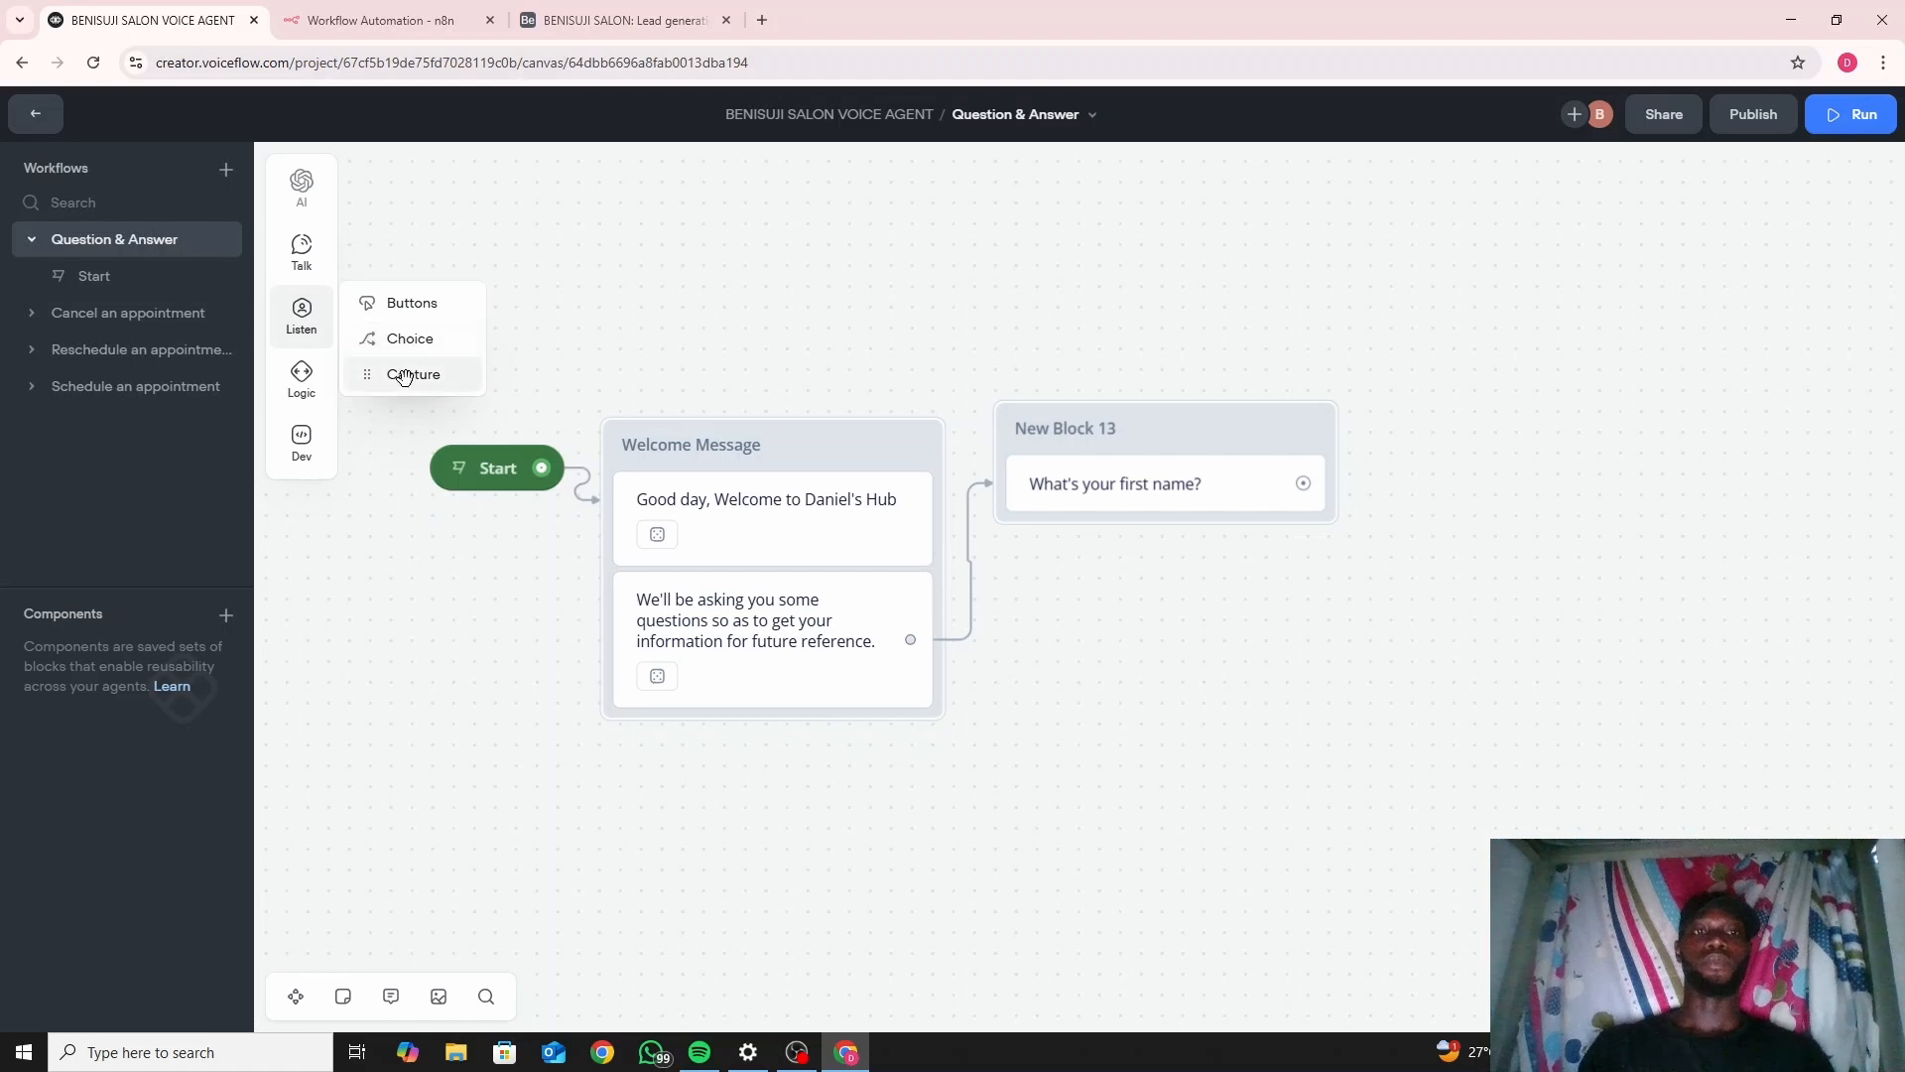
{"action": "left_click_drag", "start_coordinate": [410, 374], "coordinate": [1053, 526]}
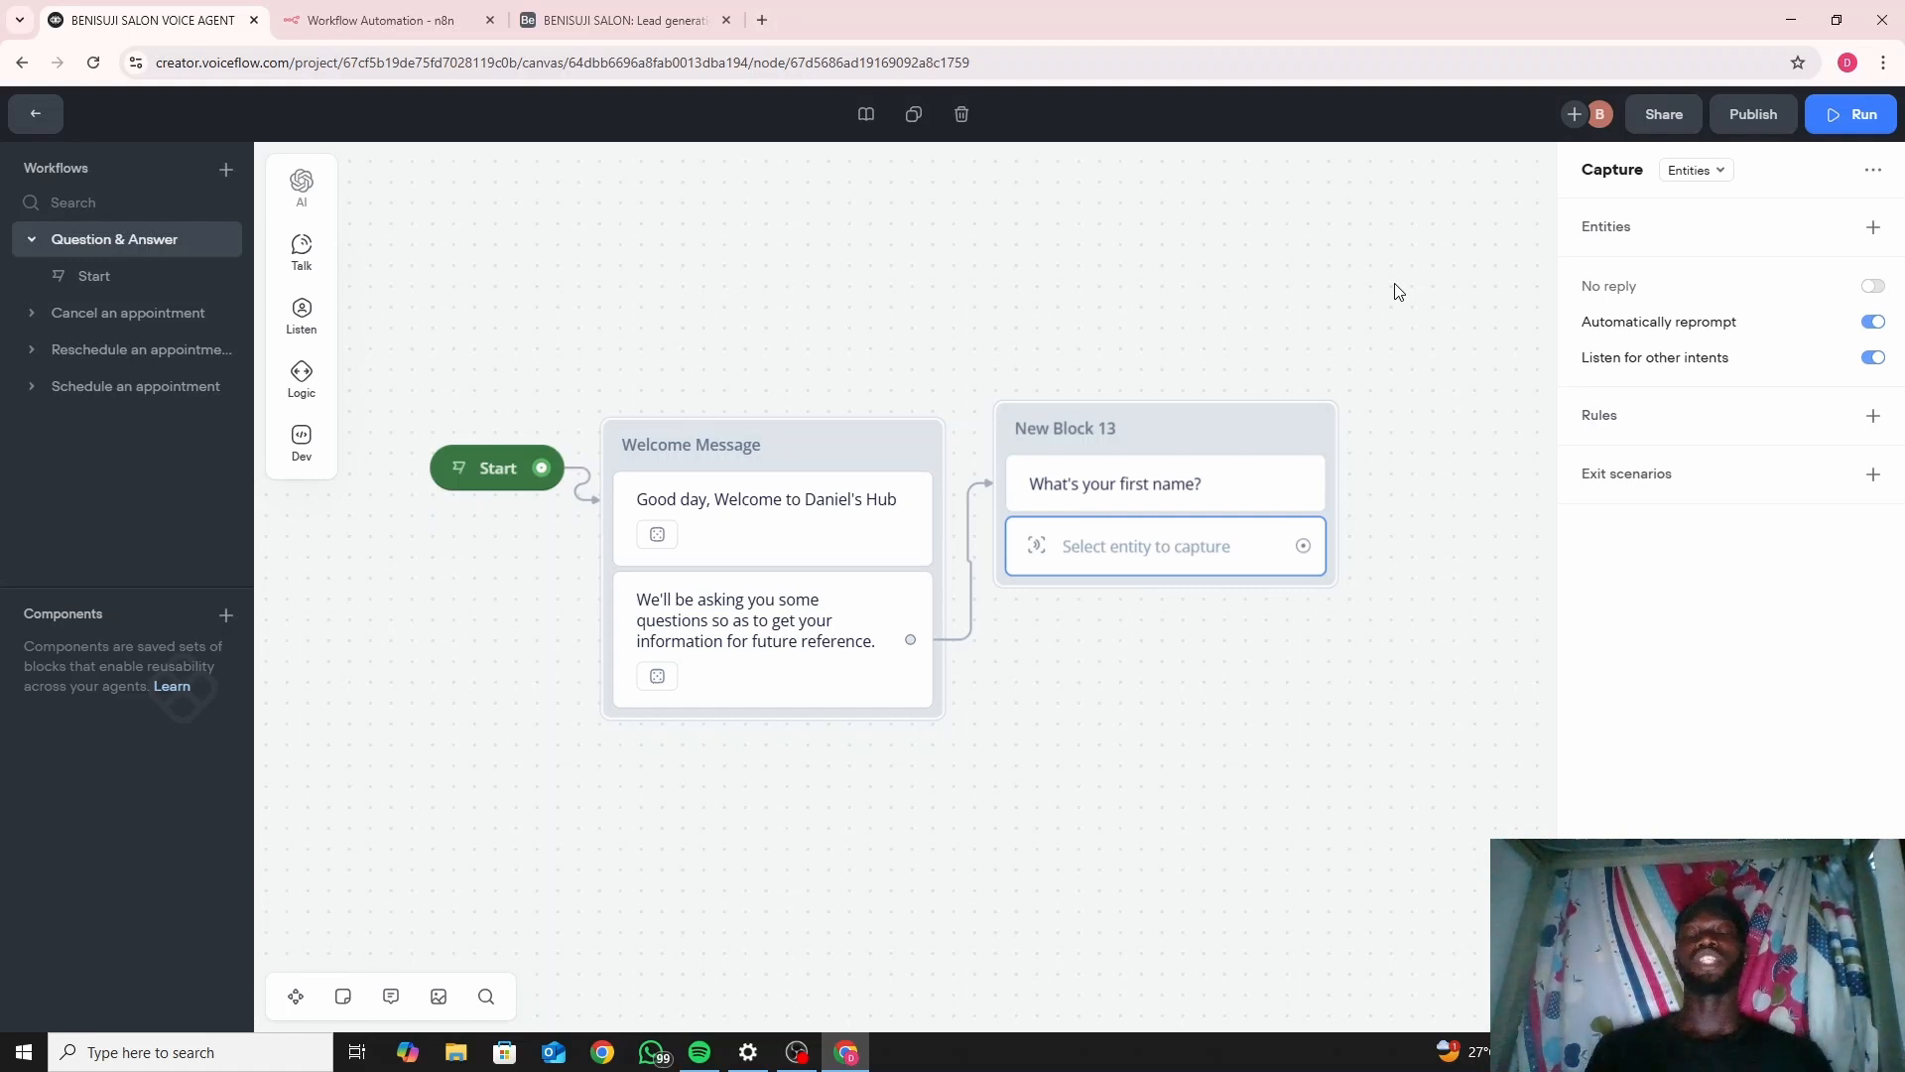
{"action": "left_click", "coordinate": [1699, 173]}
{"action": "left_click", "coordinate": [1720, 245]}
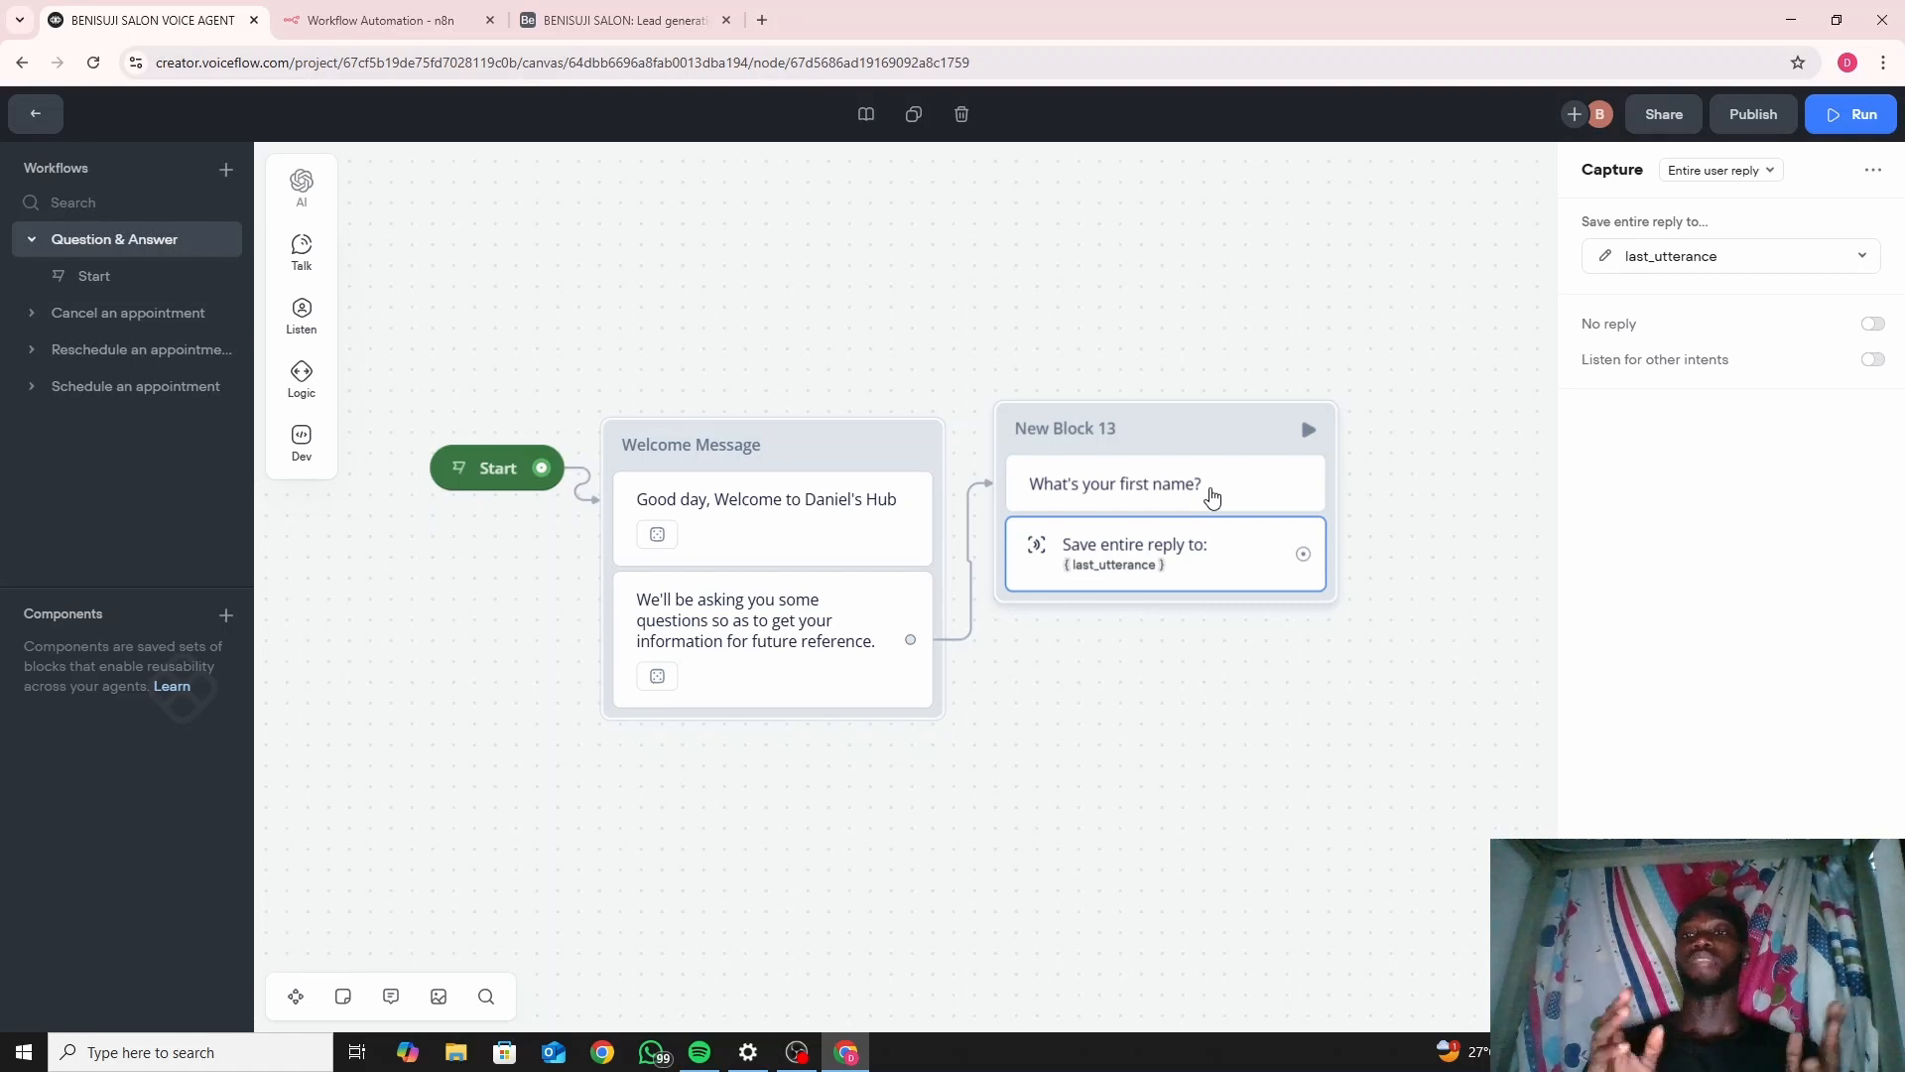
{"action": "left_click", "coordinate": [1605, 259]}
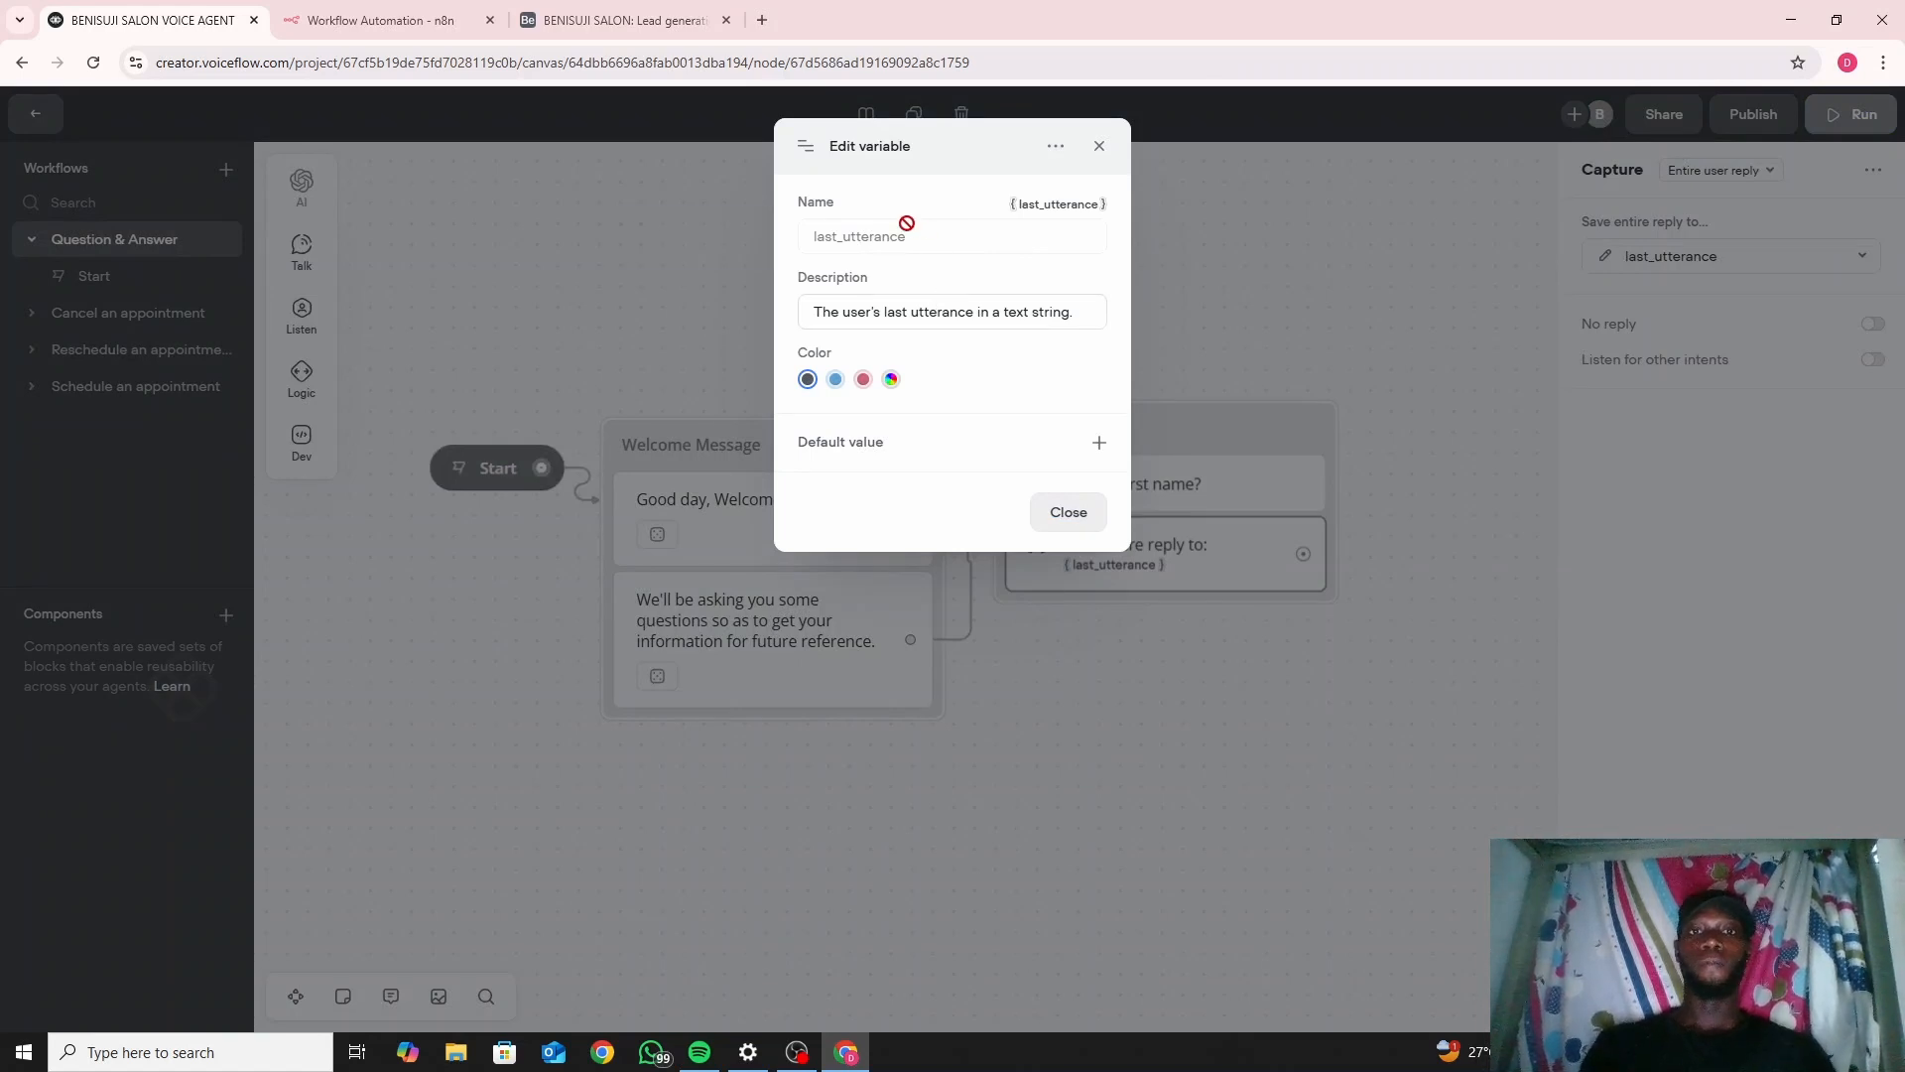
{"action": "left_click", "coordinate": [1099, 146]}
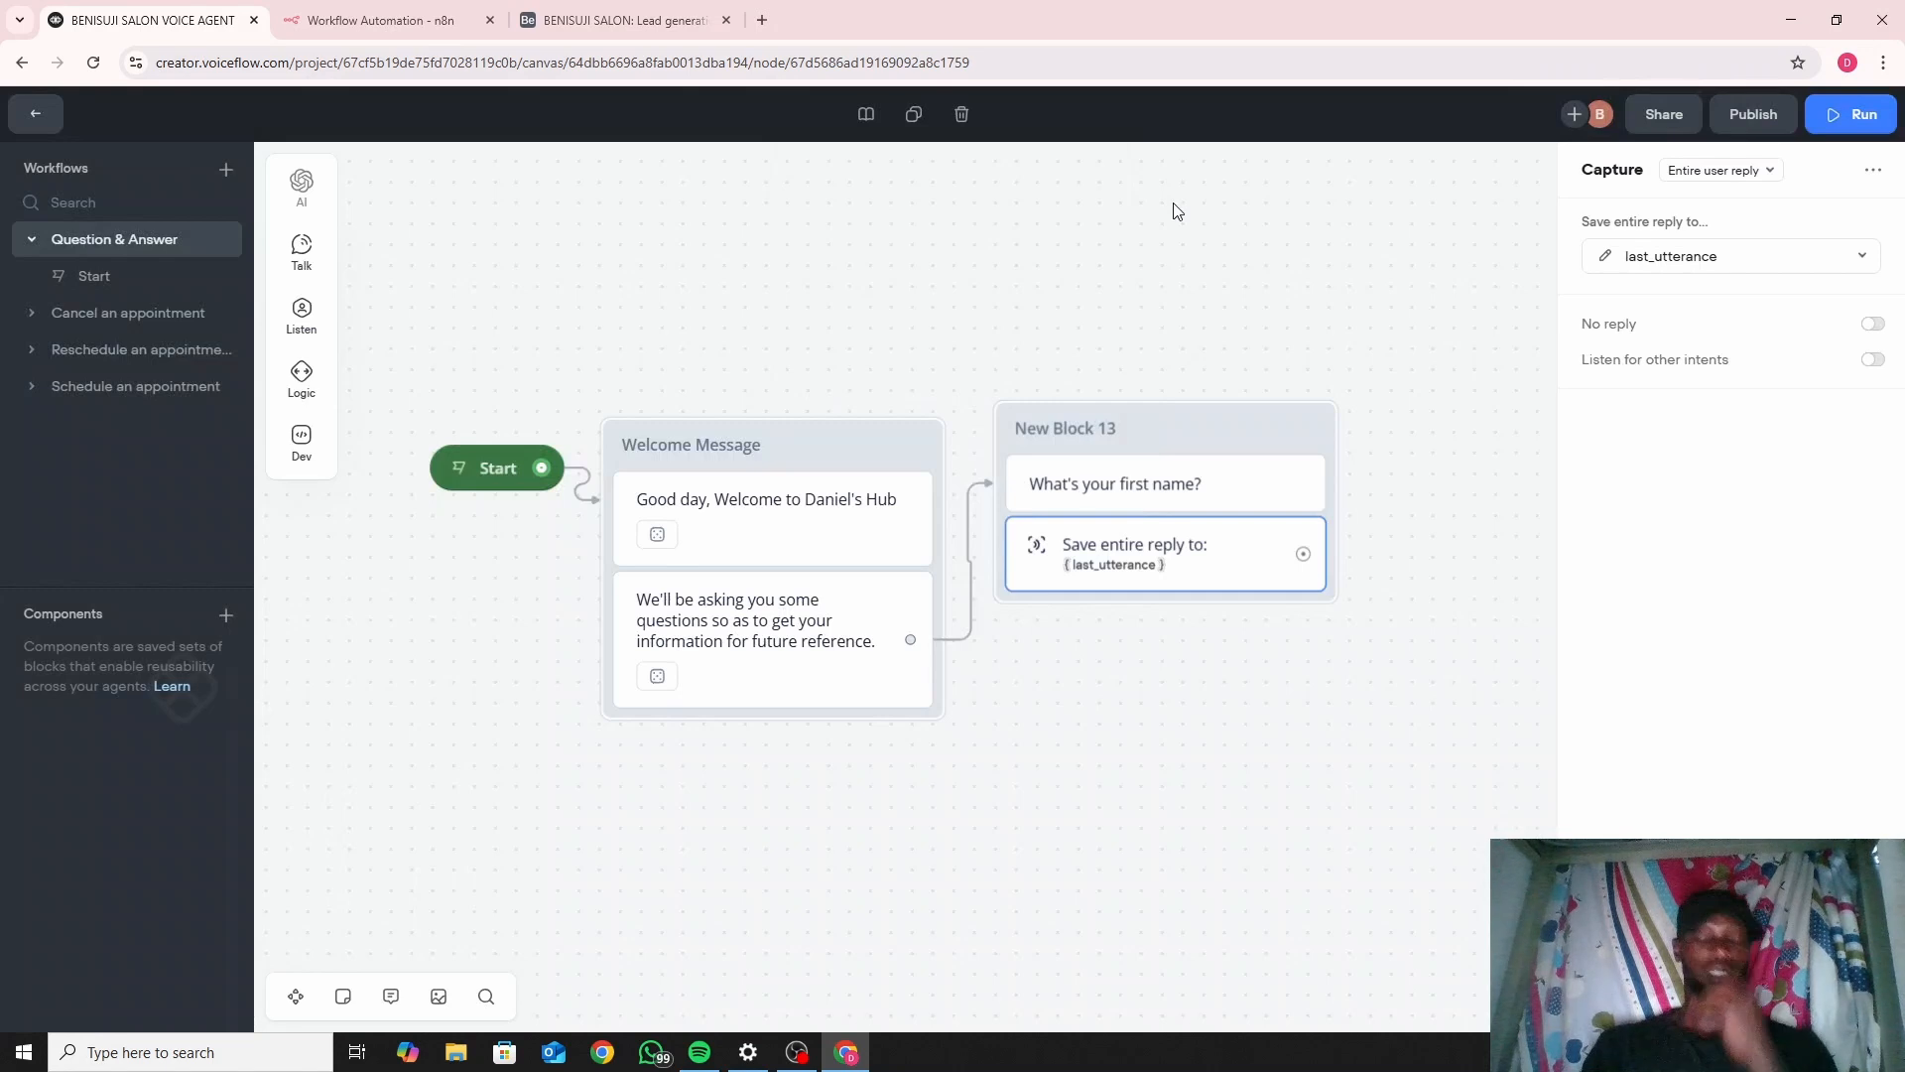
Create a 'firstname' variable and save the captured entire reply into it.
{"action": "left_click", "coordinate": [1759, 259]}
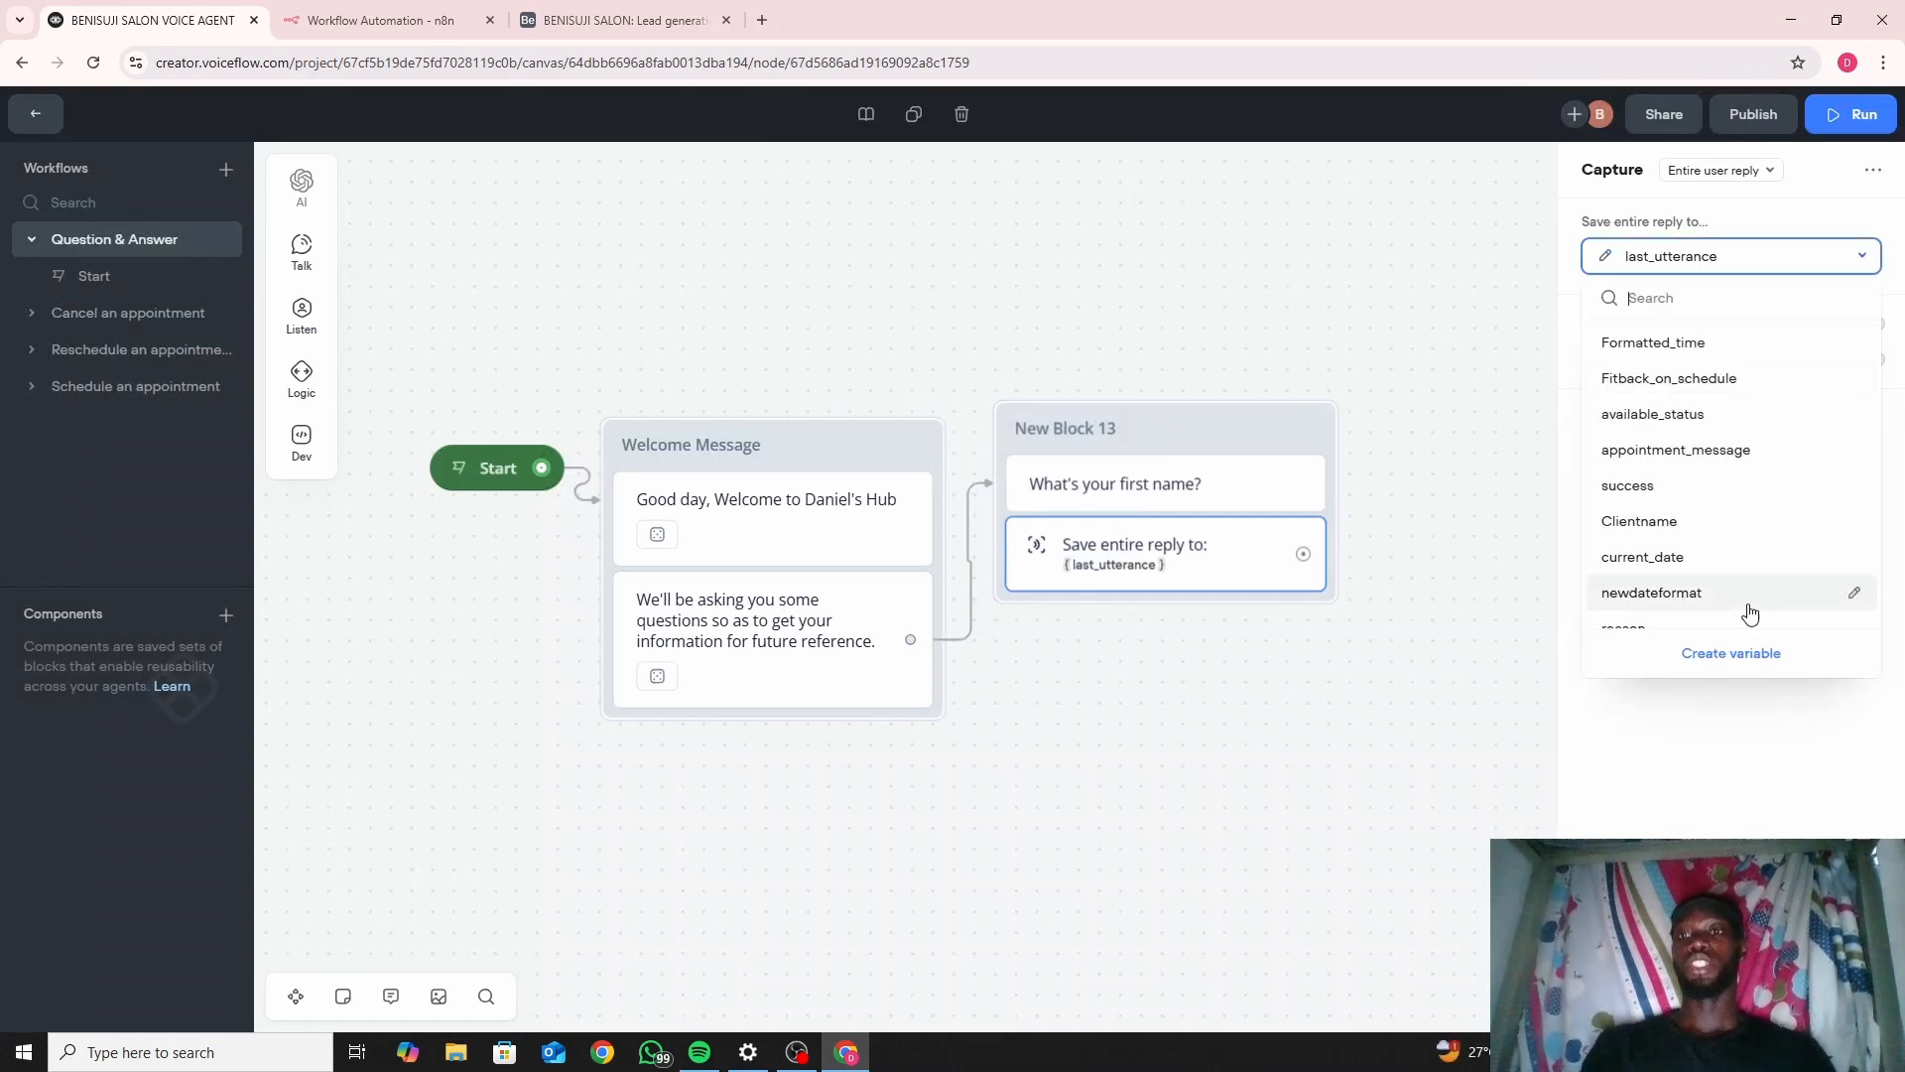
{"action": "left_click", "coordinate": [1735, 655]}
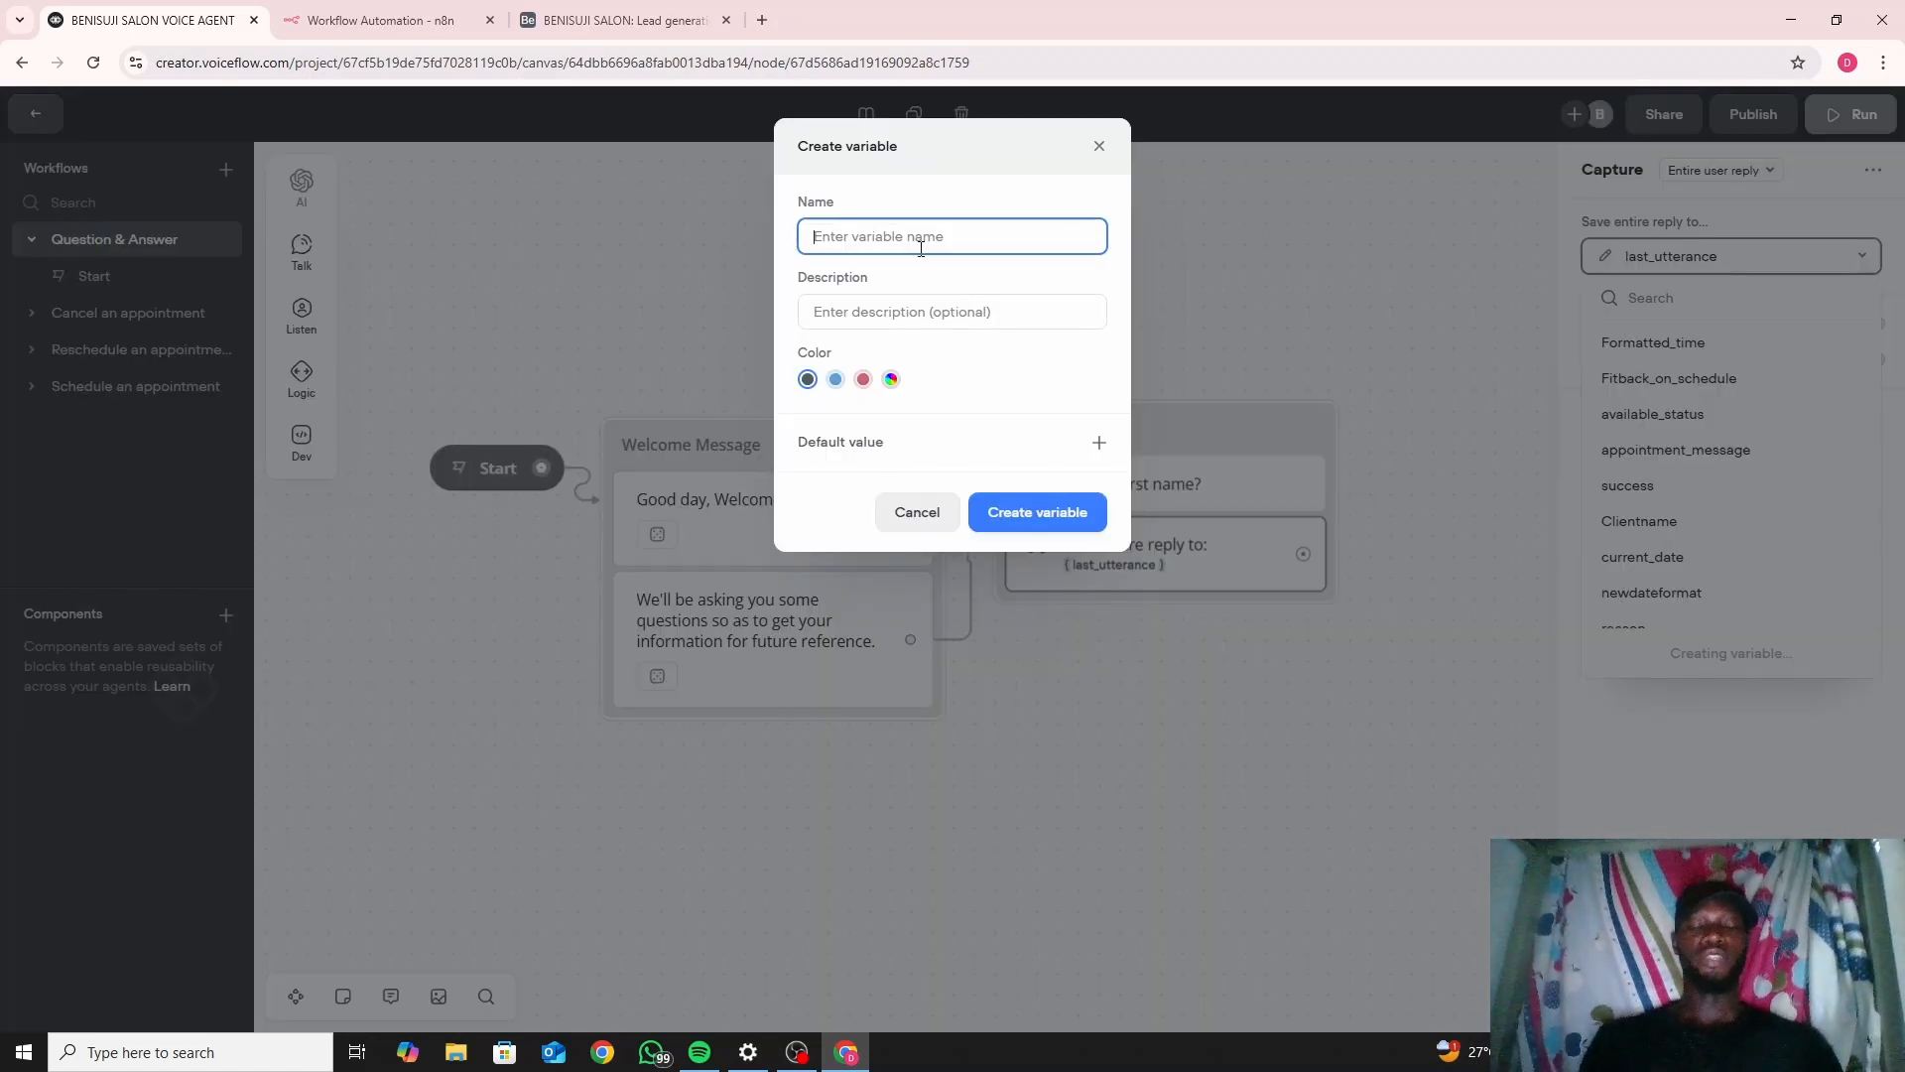
{"action": "type", "text": "first"}
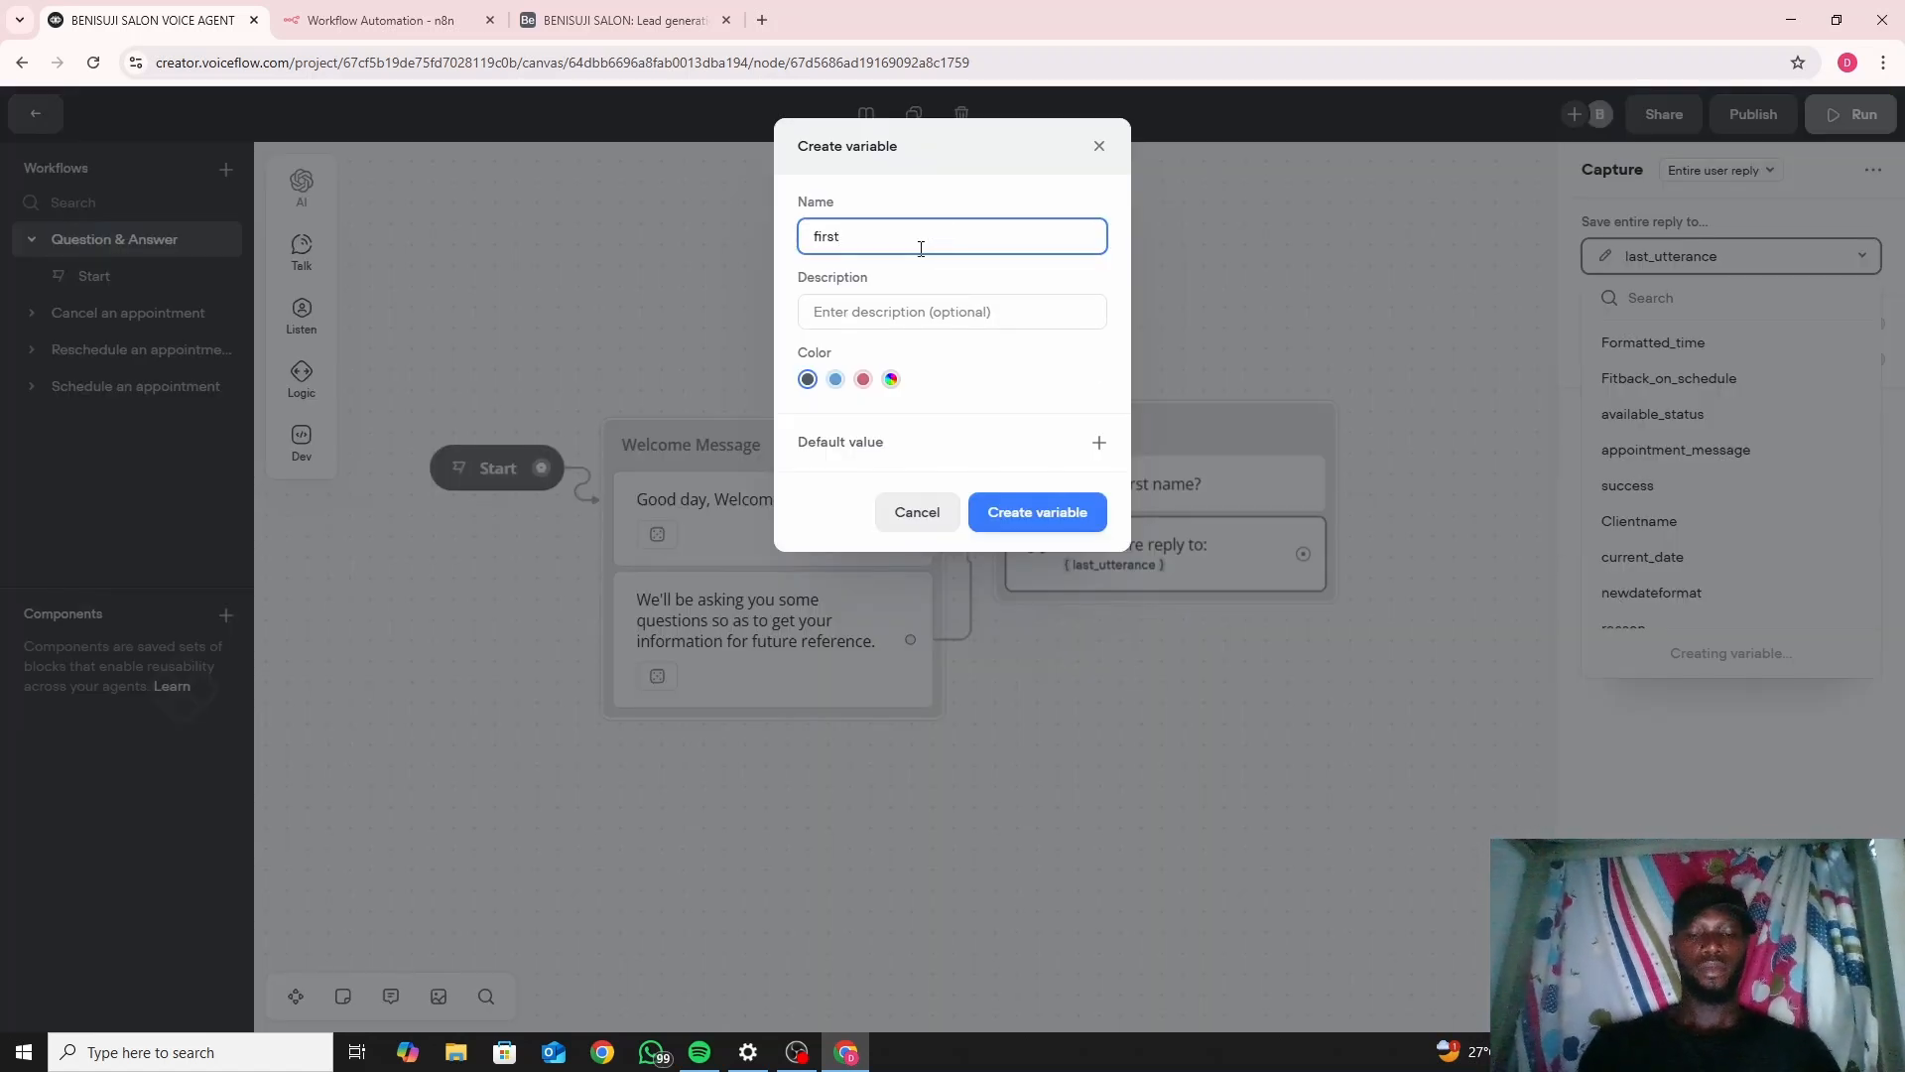
{"action": "type", "text": "name"}
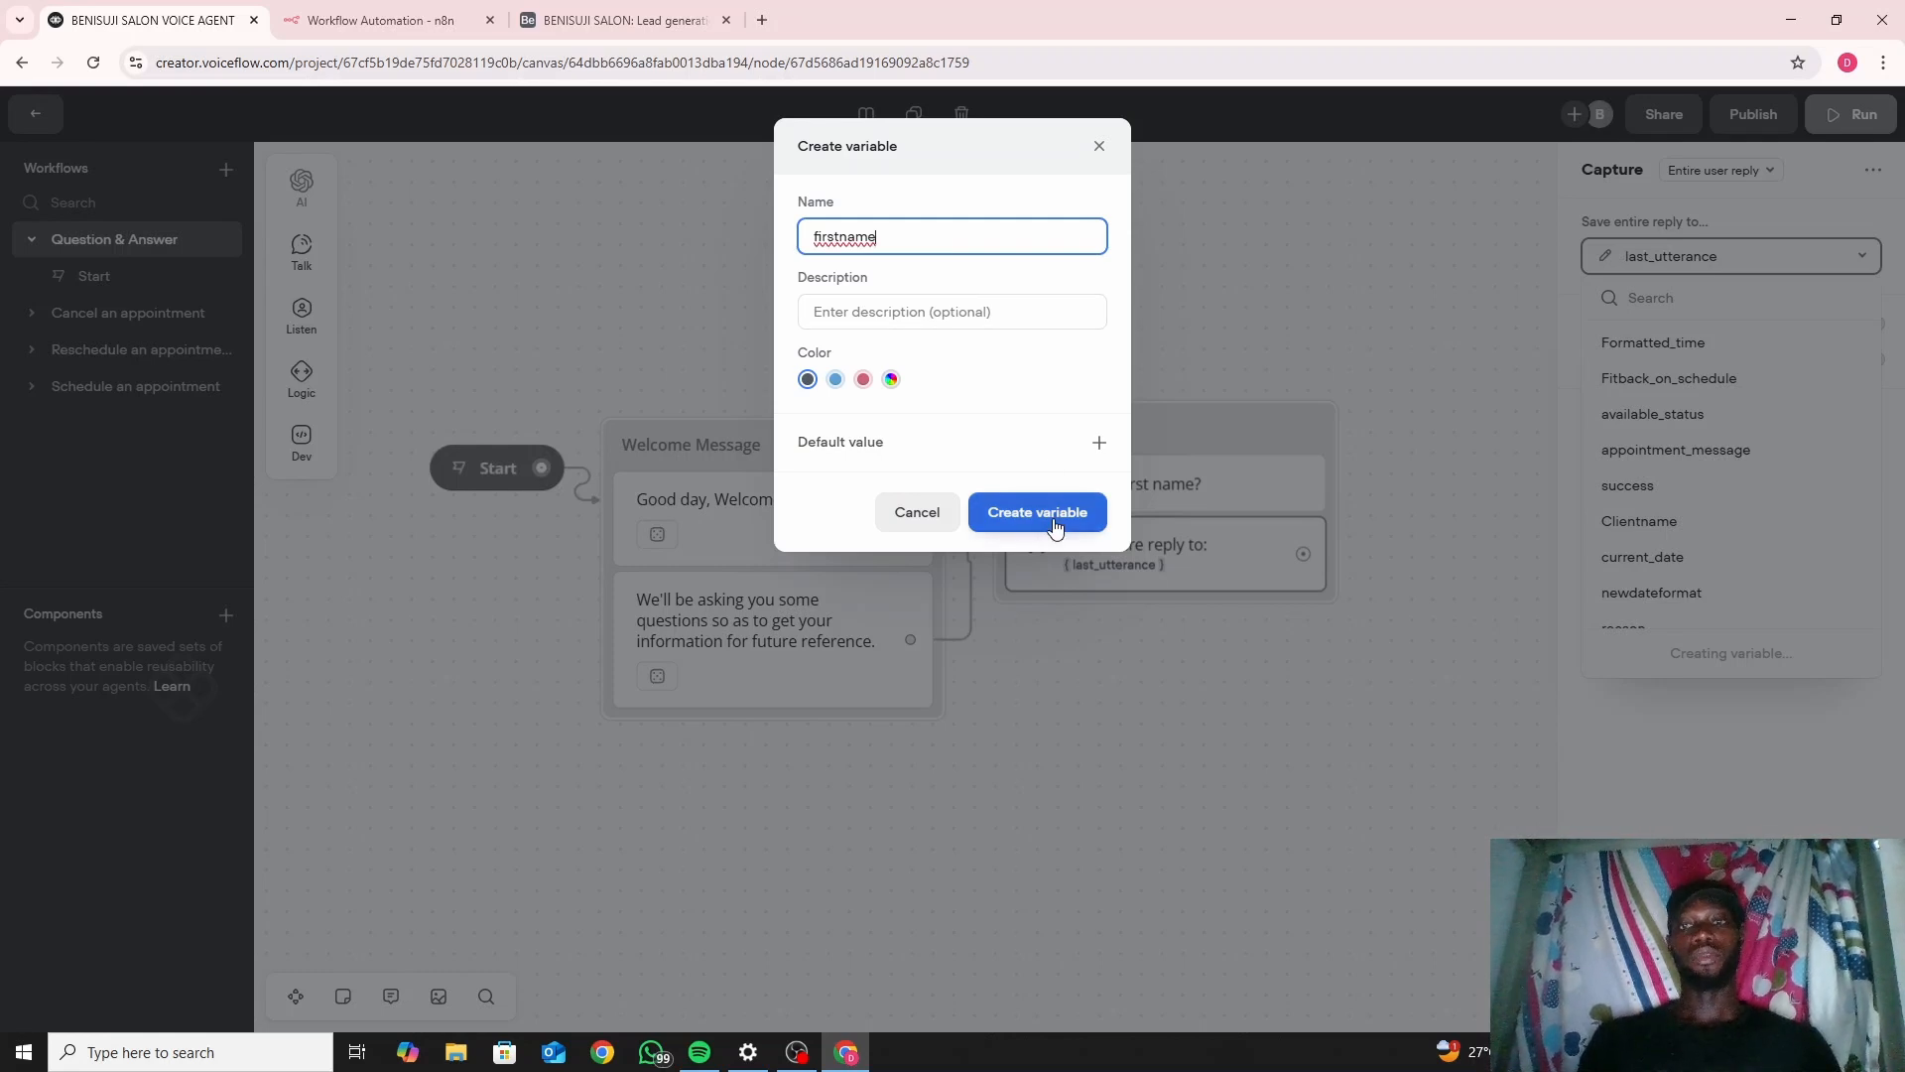
{"action": "left_click", "coordinate": [1055, 526]}
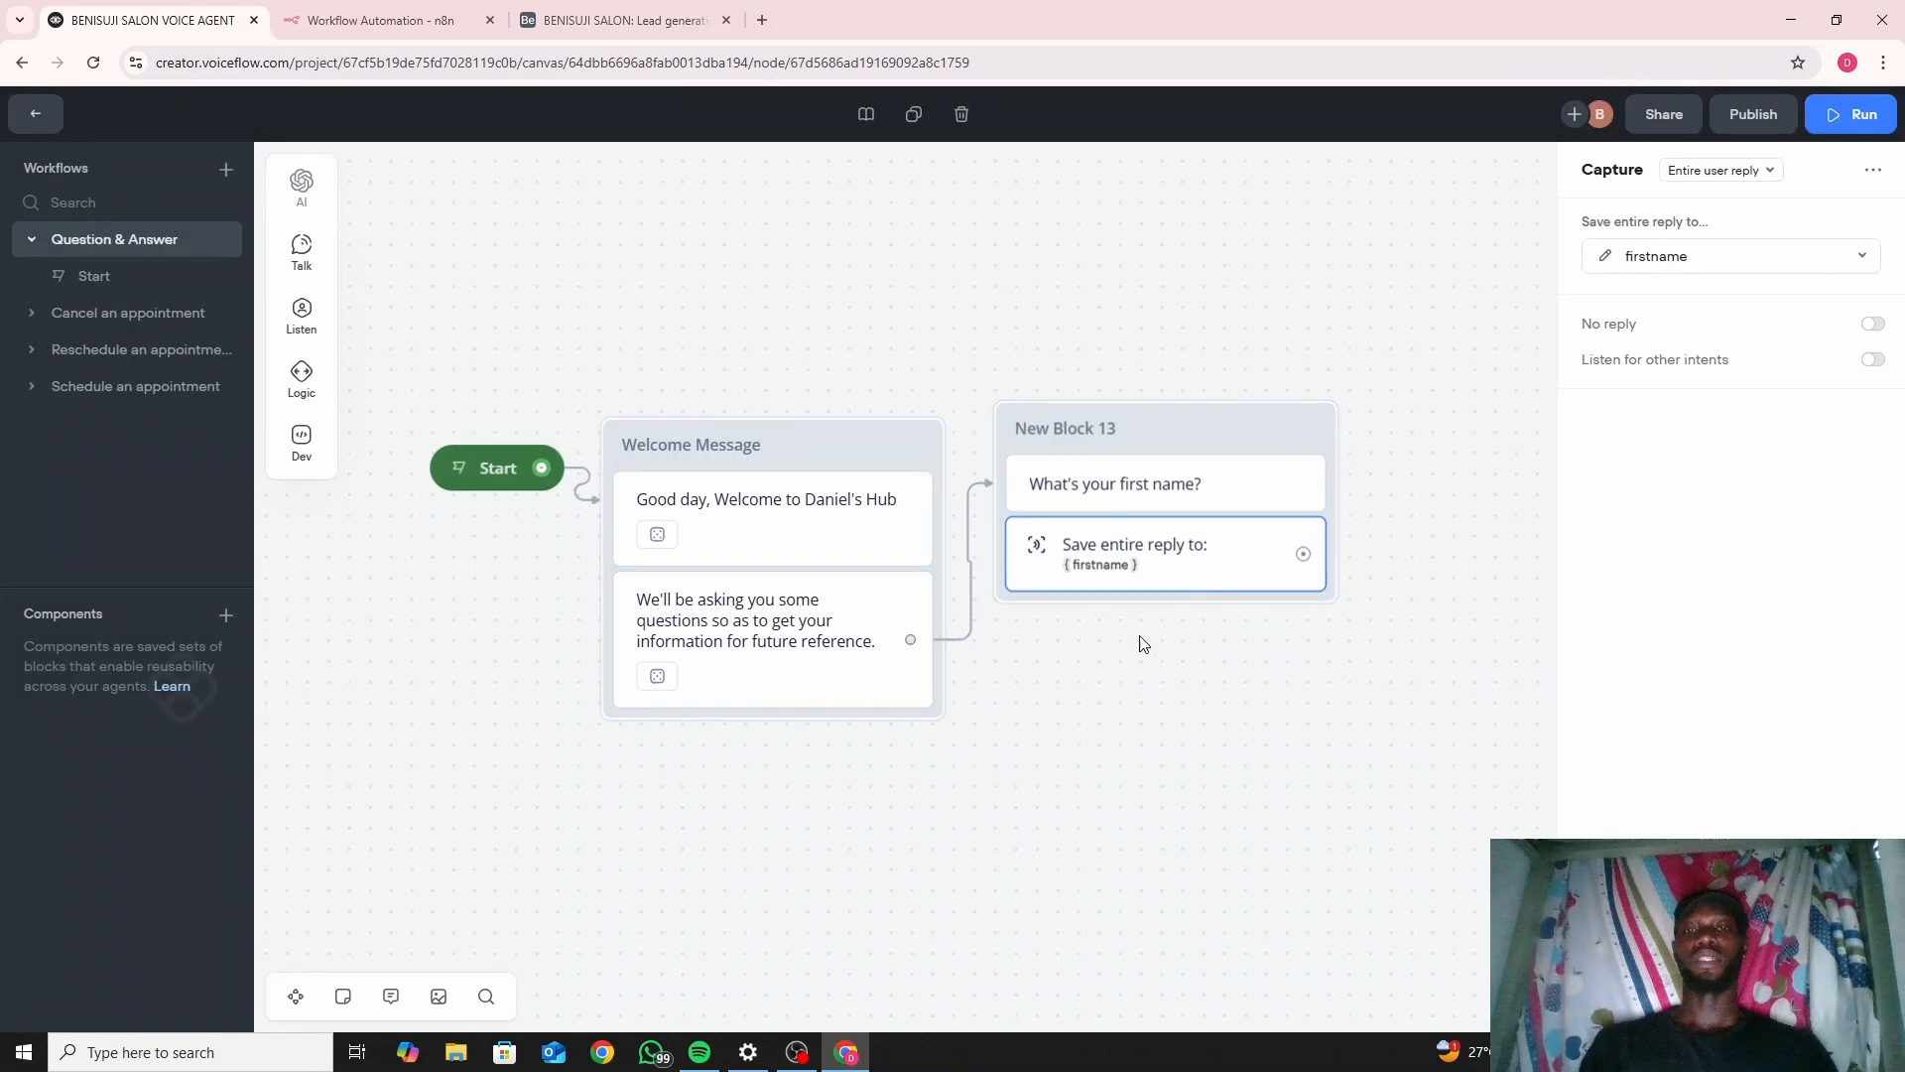
{"action": "left_click_drag", "start_coordinate": [1136, 642], "coordinate": [844, 627]}
{"action": "left_click", "coordinate": [844, 628]}
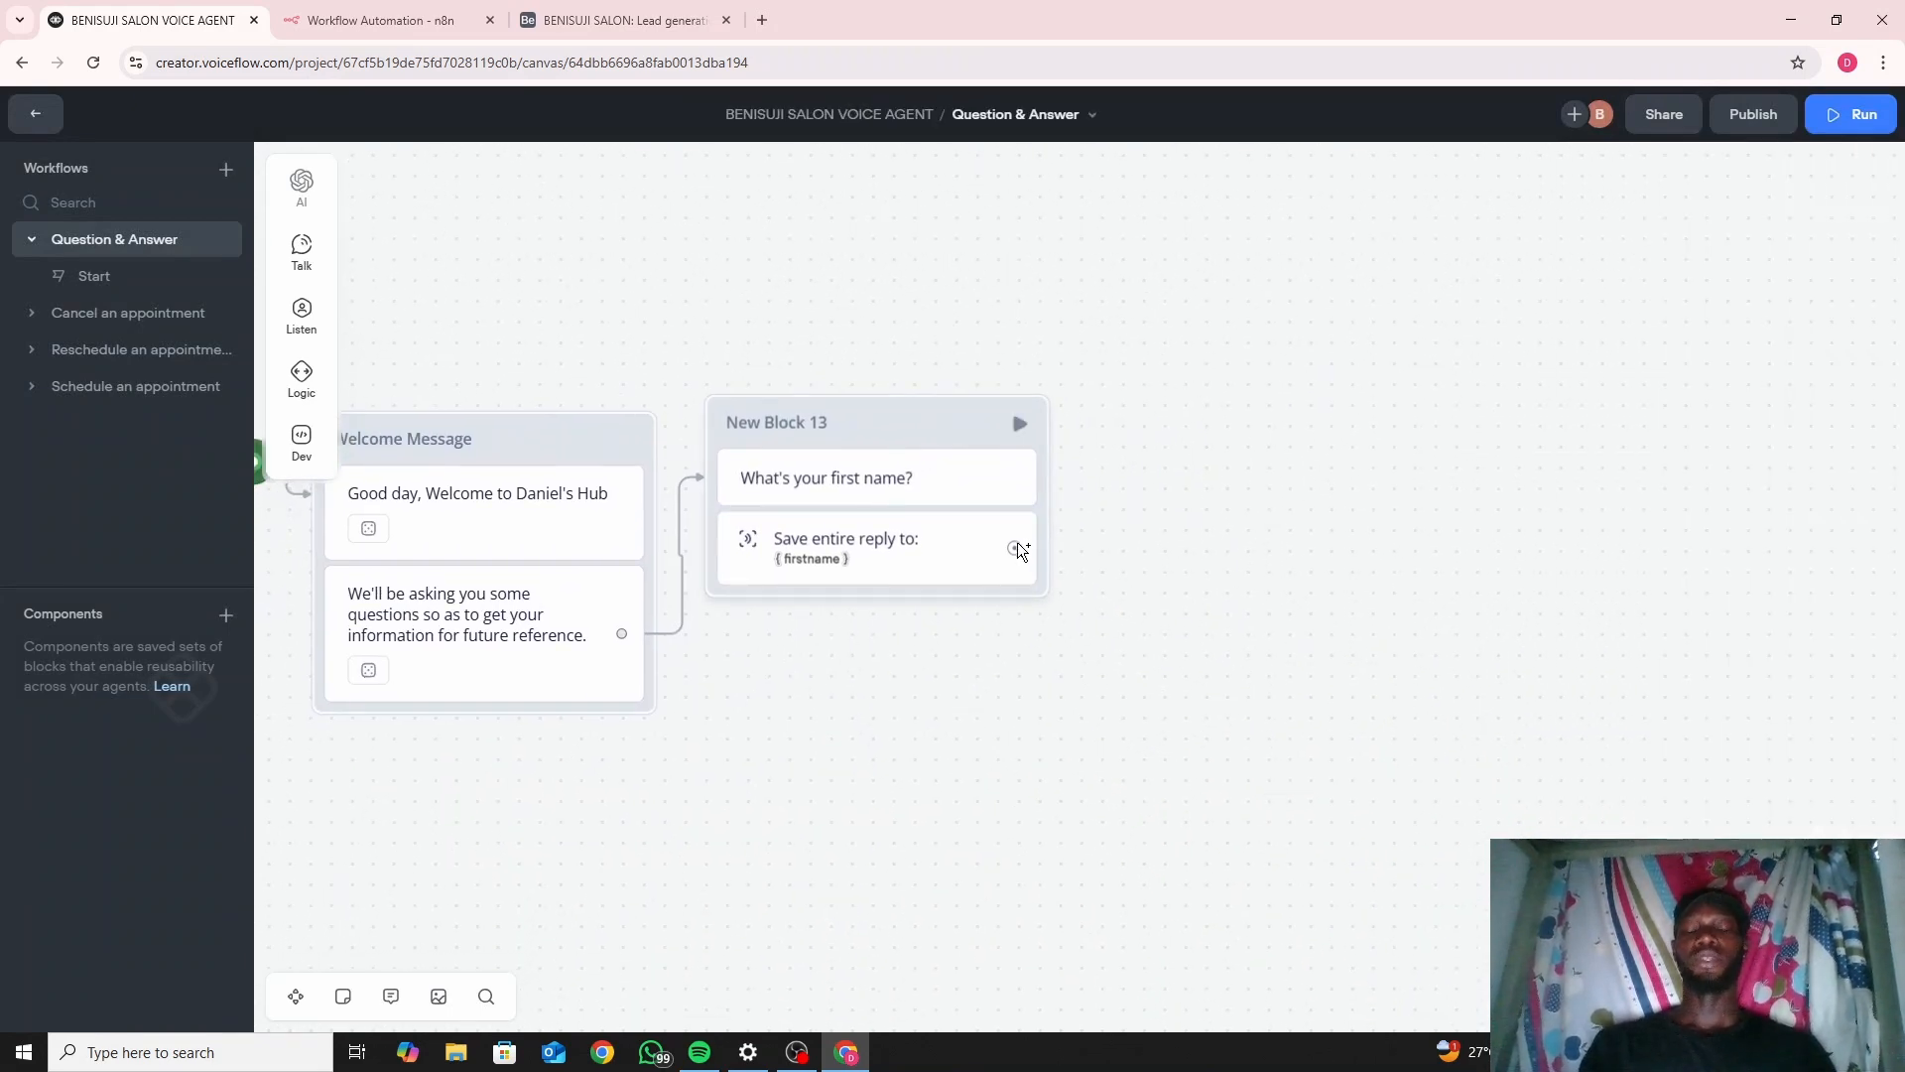
Link a new message block after New Block 13's capture asking "What's your last name?".
{"action": "left_click_drag", "start_coordinate": [1017, 546], "coordinate": [1107, 416]}
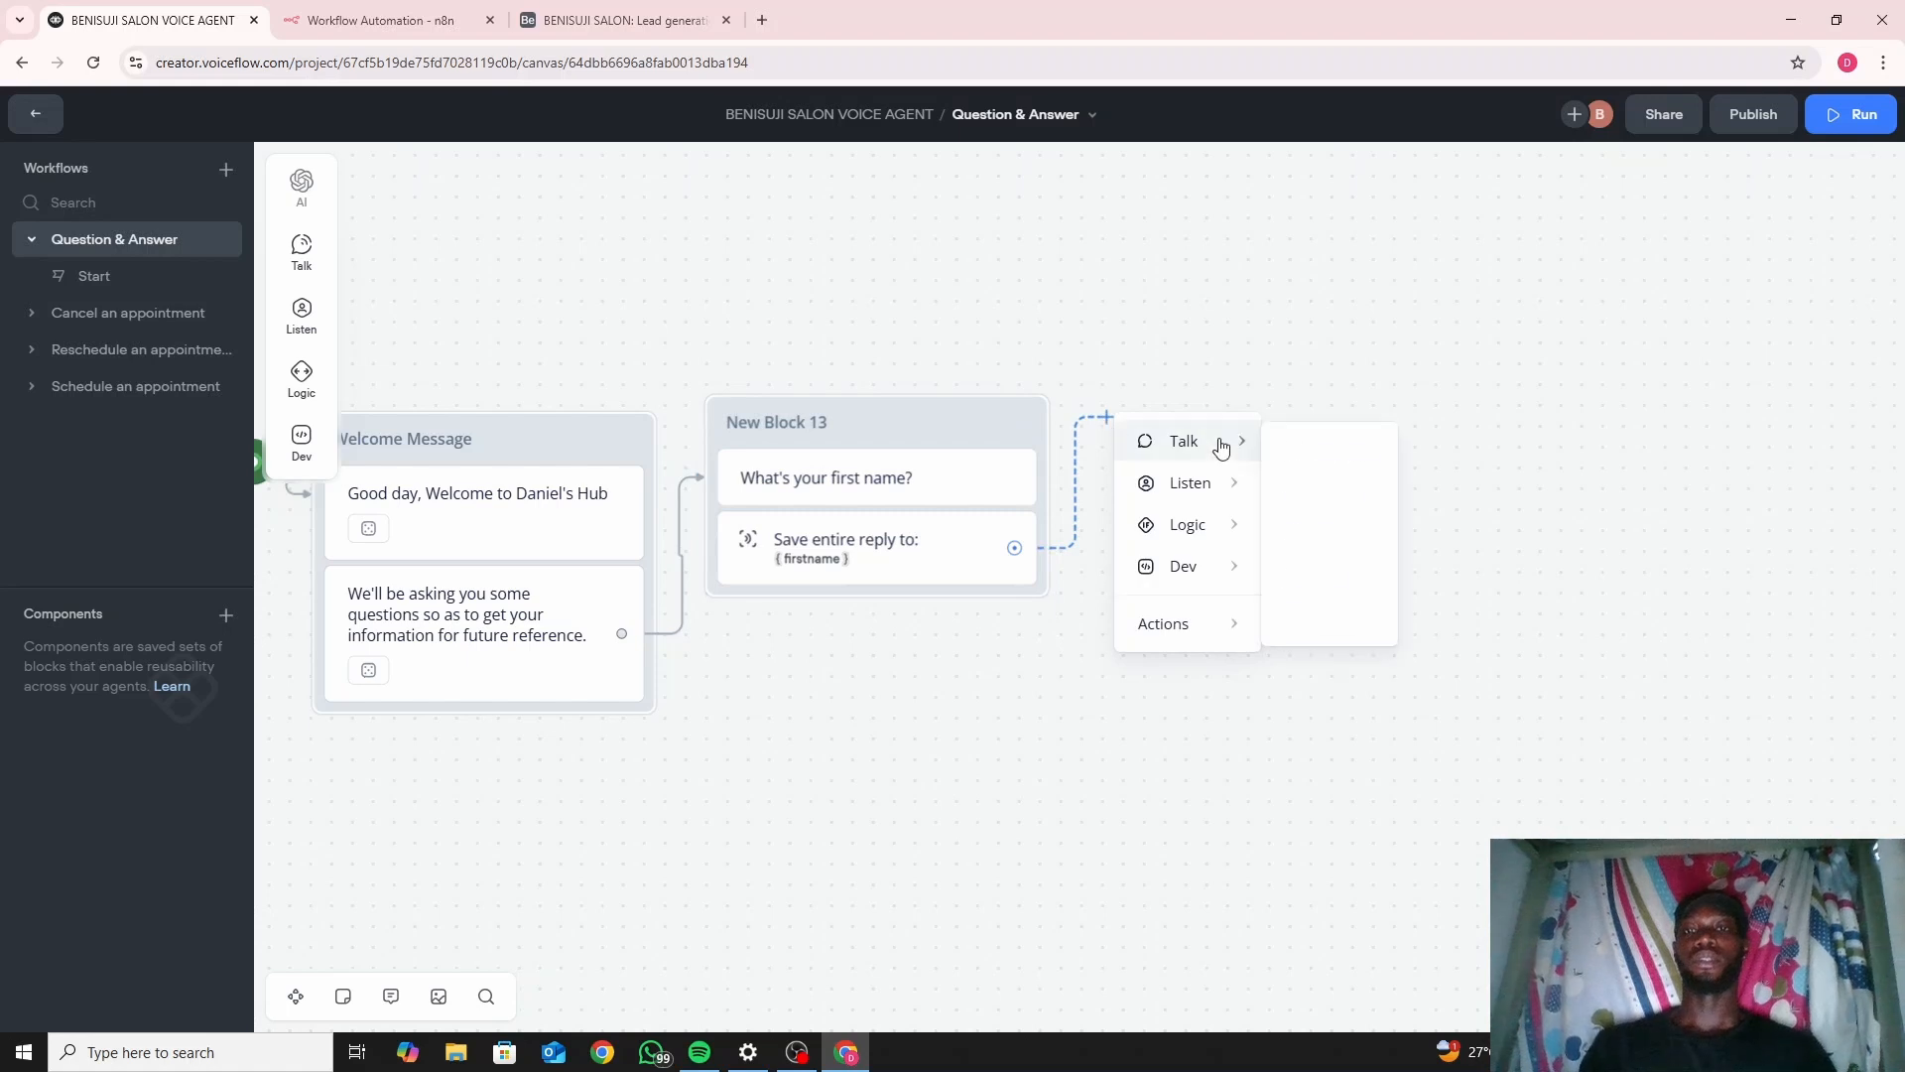
{"action": "mouse_move", "coordinate": [1222, 443]}
{"action": "left_click", "coordinate": [1287, 454]}
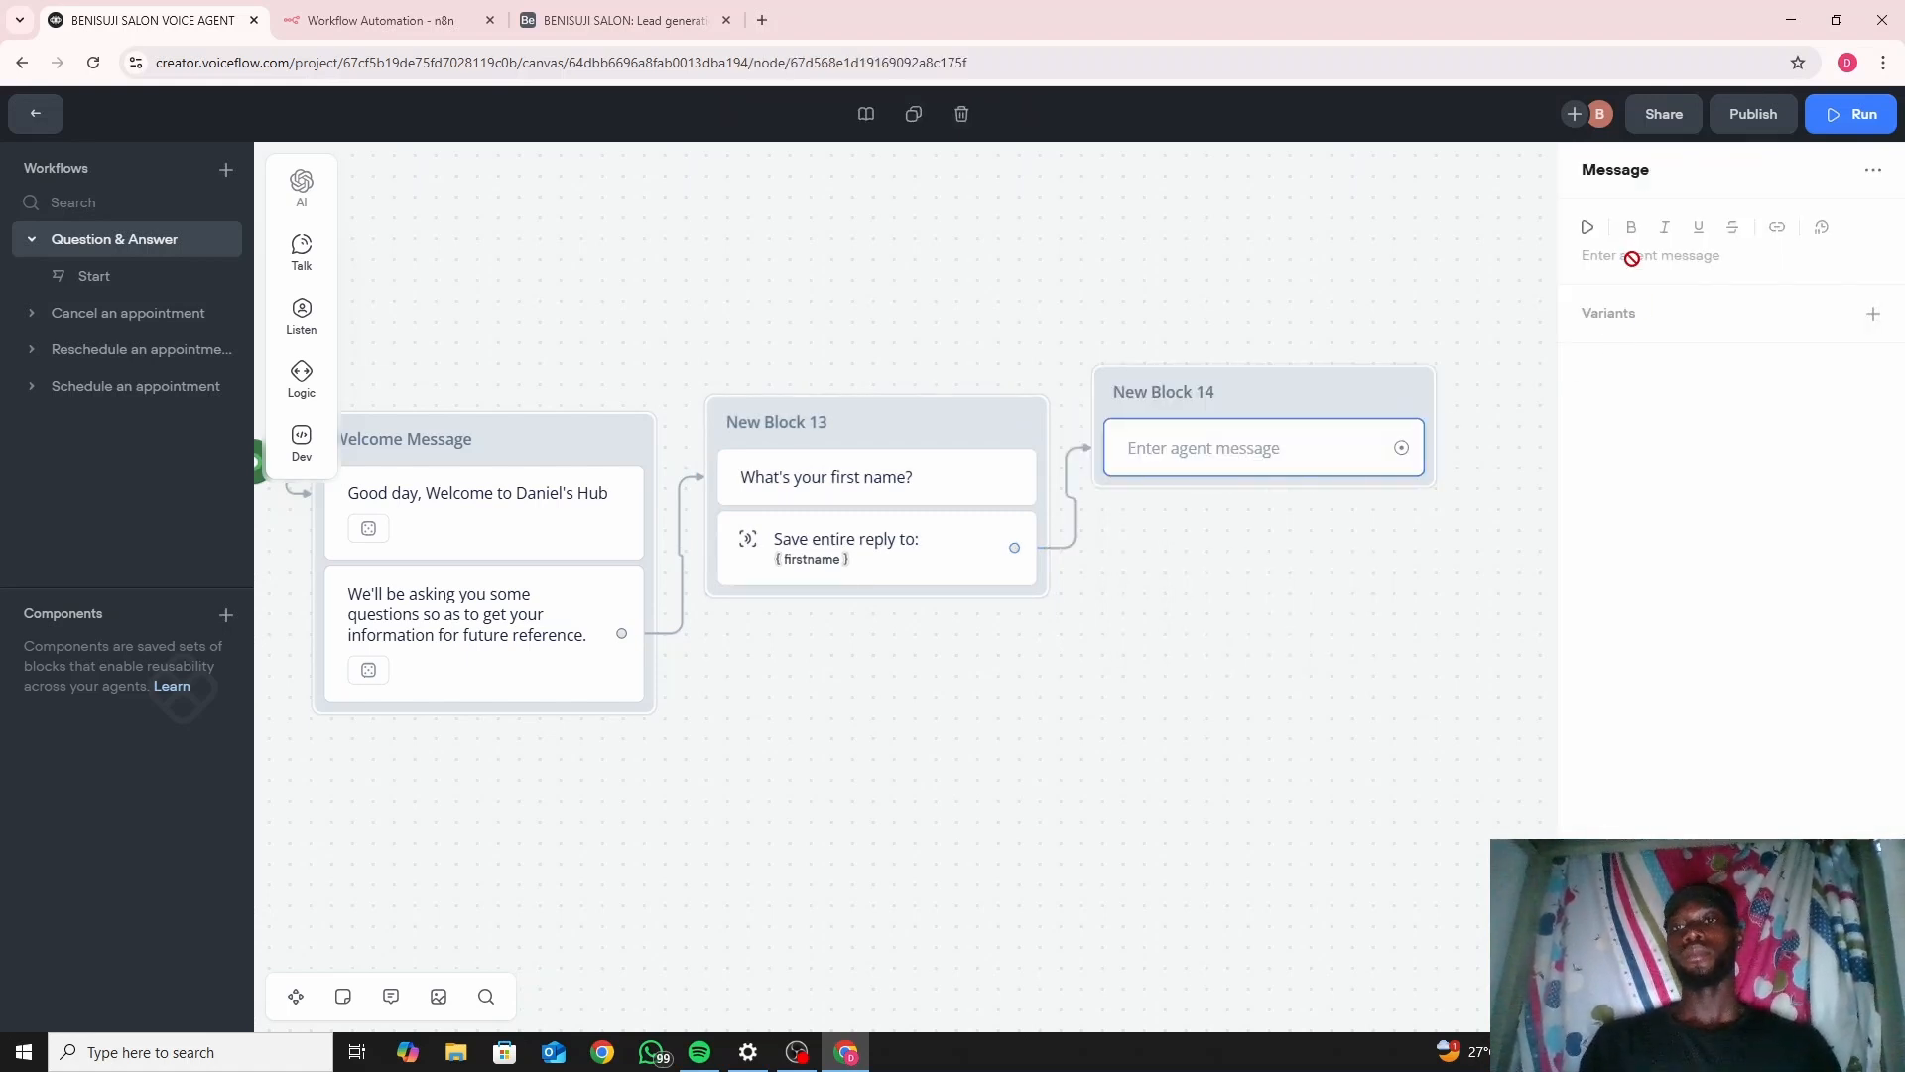
{"action": "left_click", "coordinate": [1598, 255]}
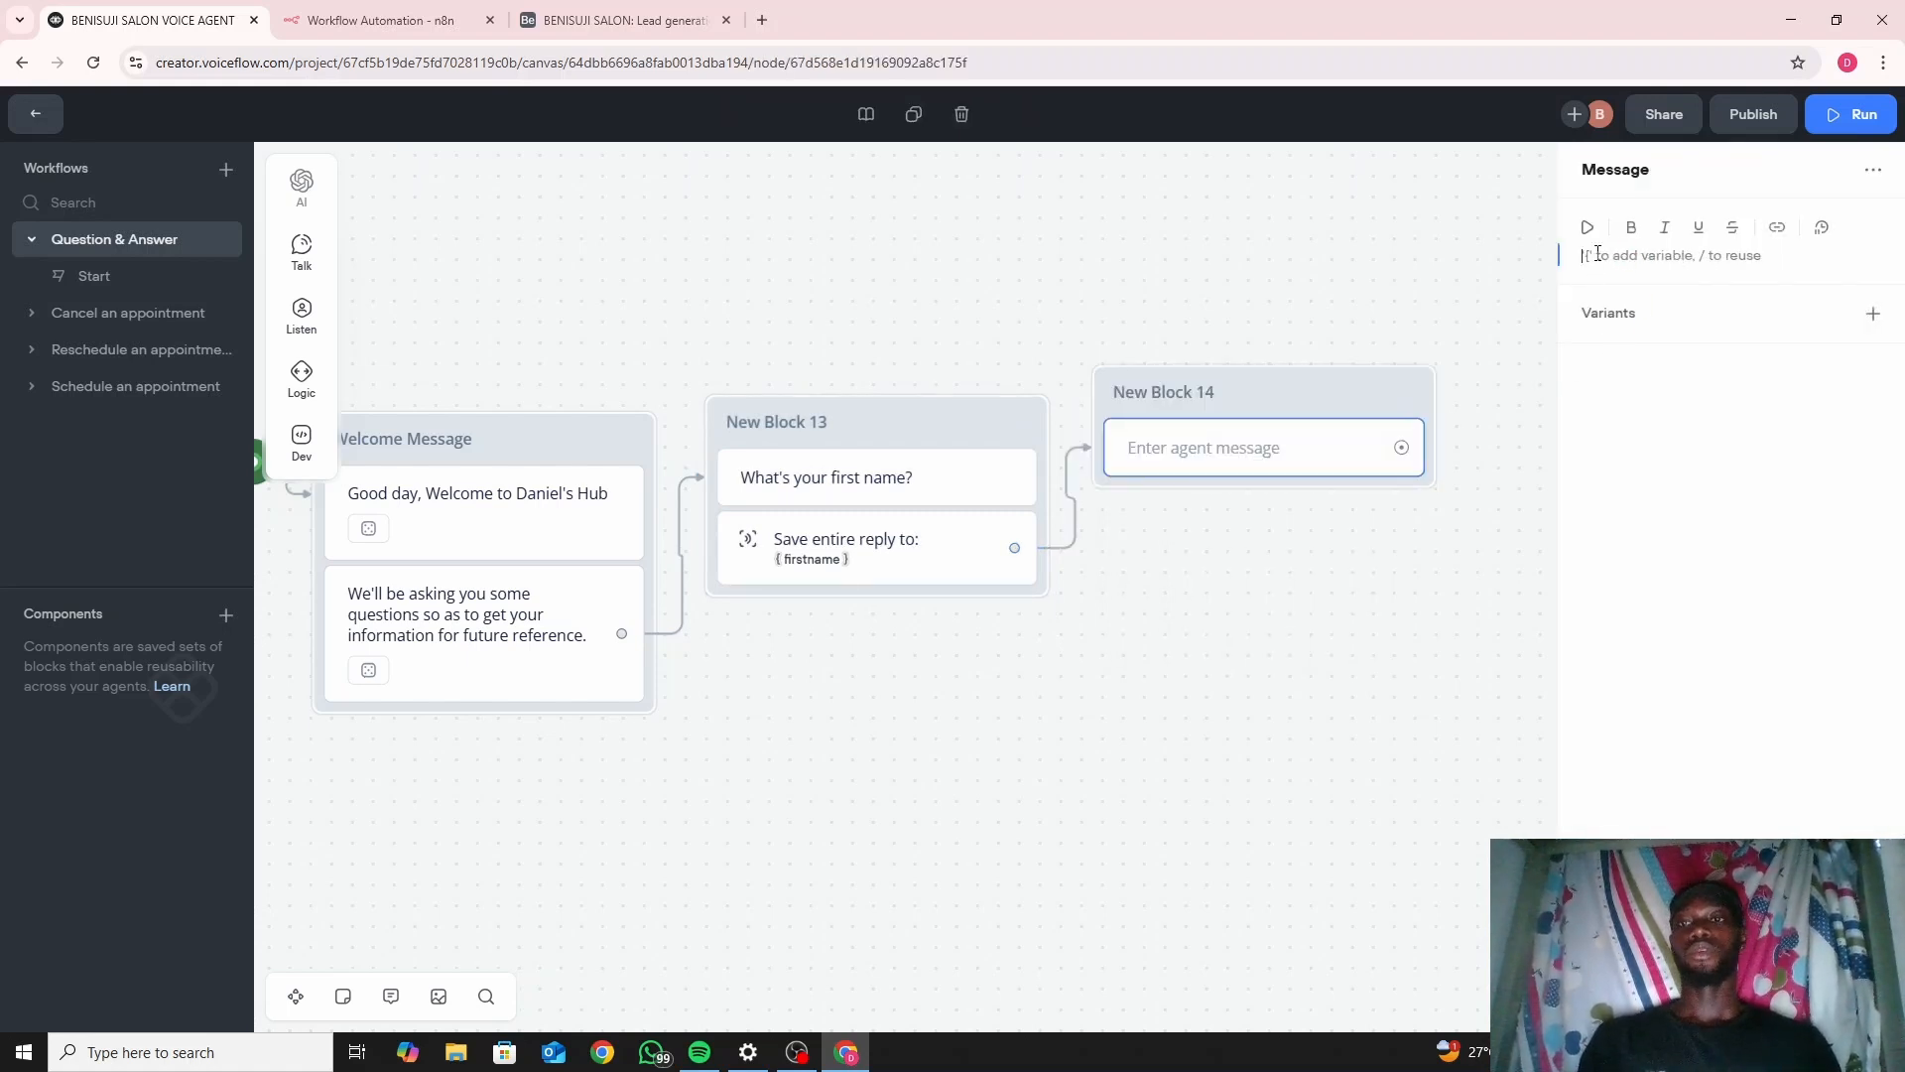
{"action": "type", "text": "Whayt"}
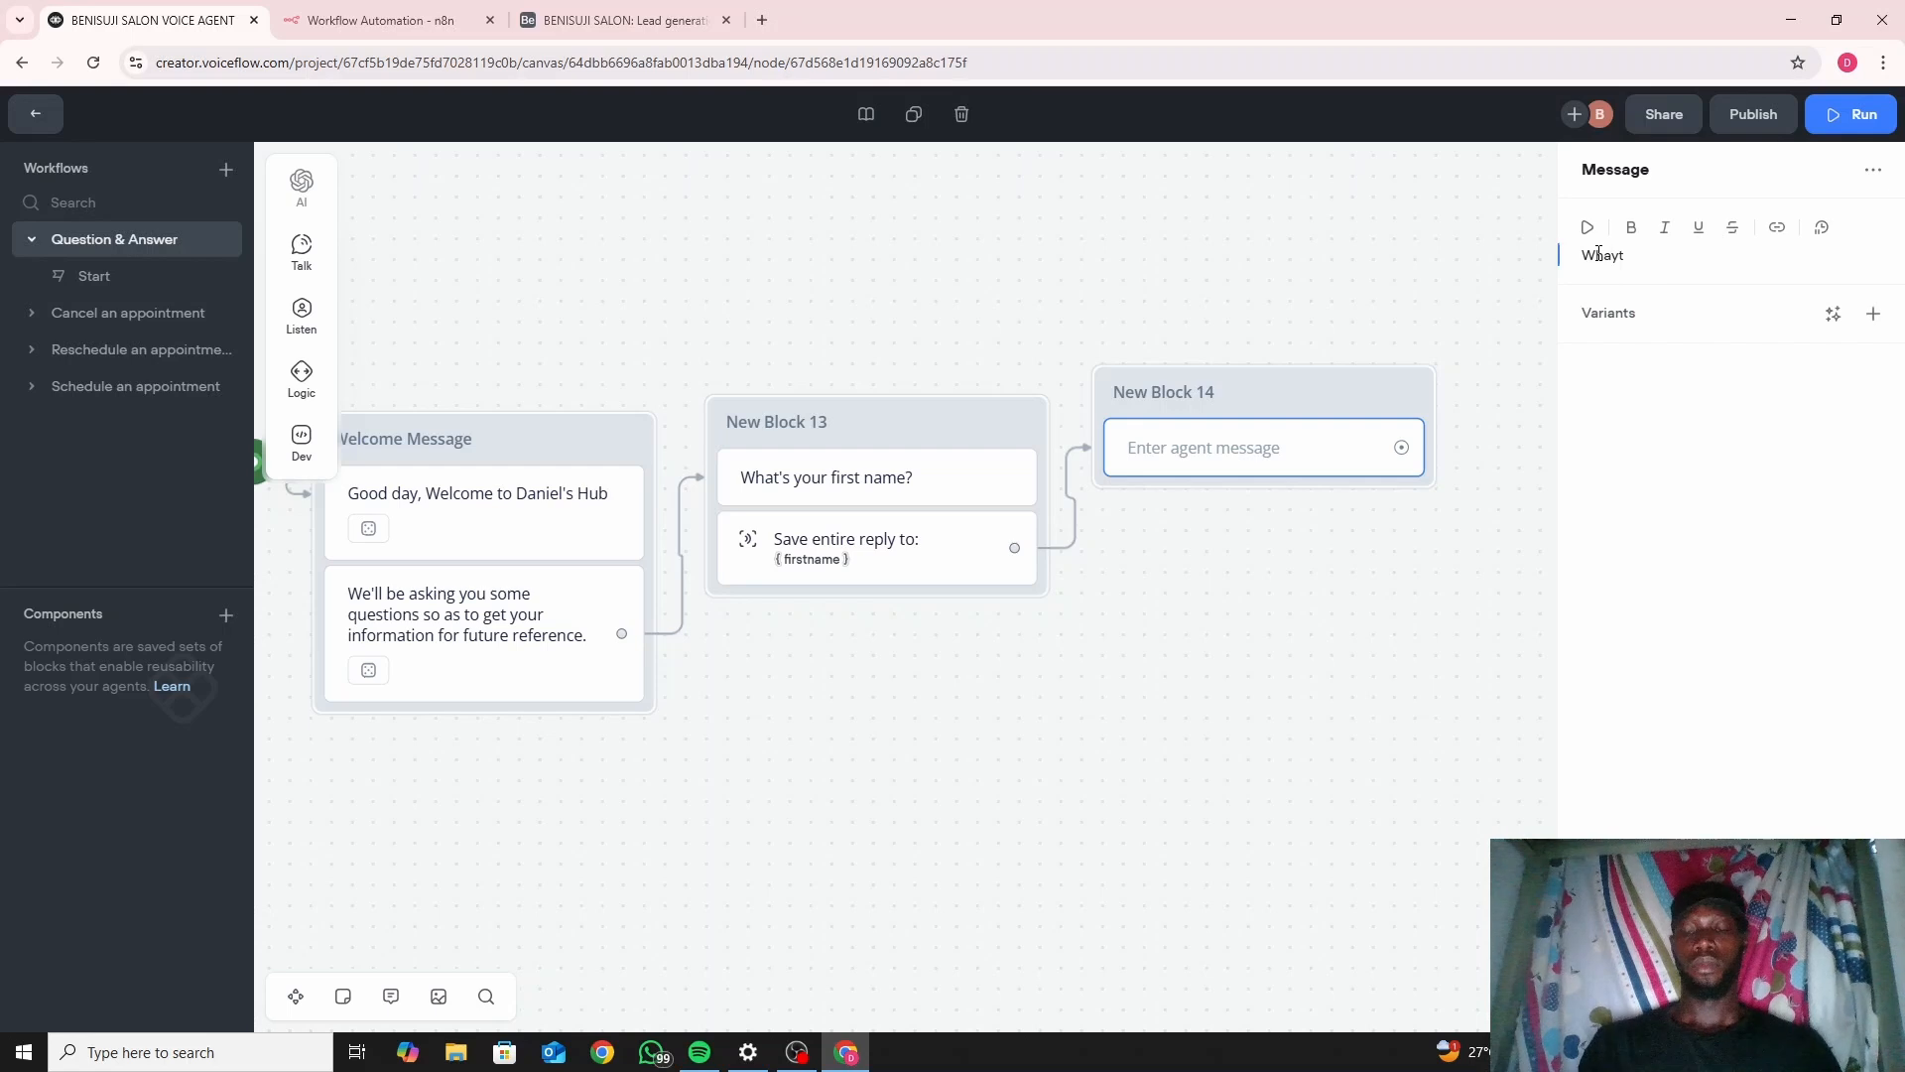
{"action": "key", "text": "BackSpace"}
{"action": "key", "text": "BackSpace"}
{"action": "type", "text": "t's "}
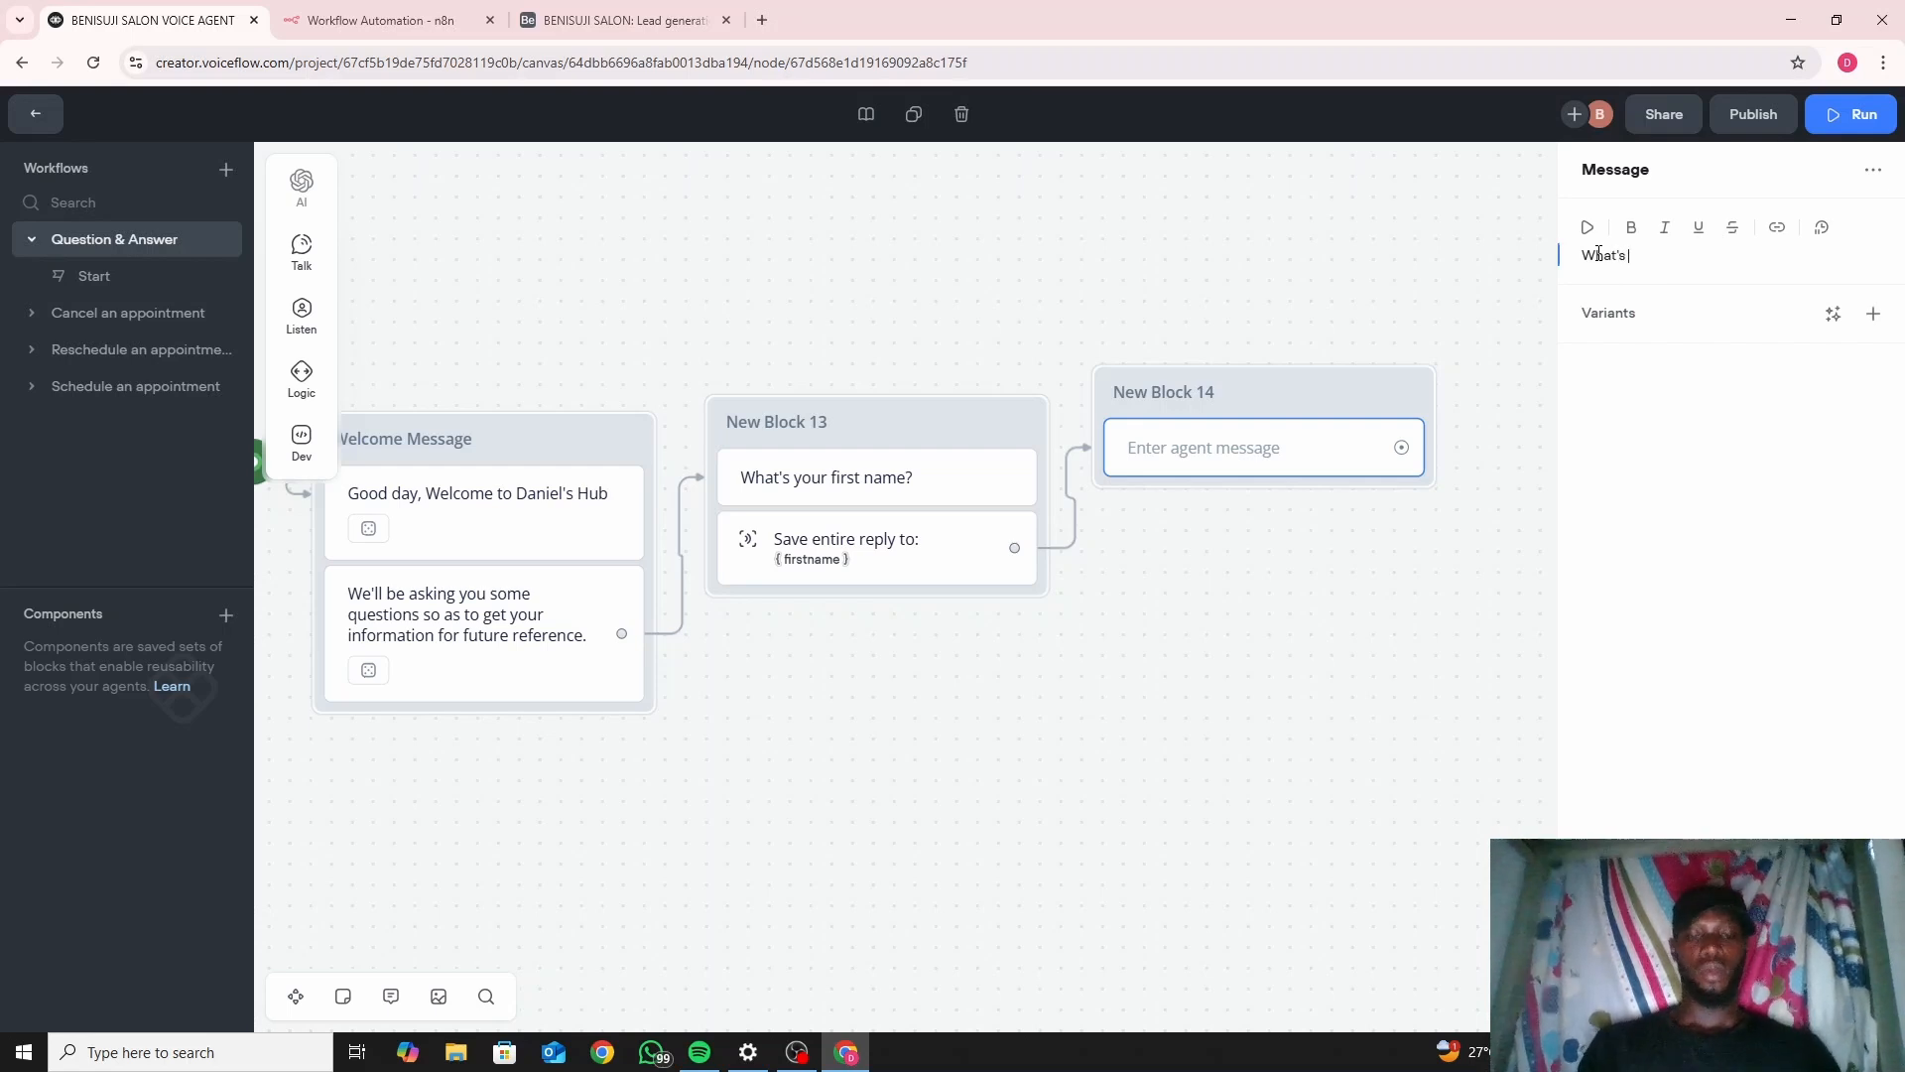
{"action": "type", "text": "your last name"}
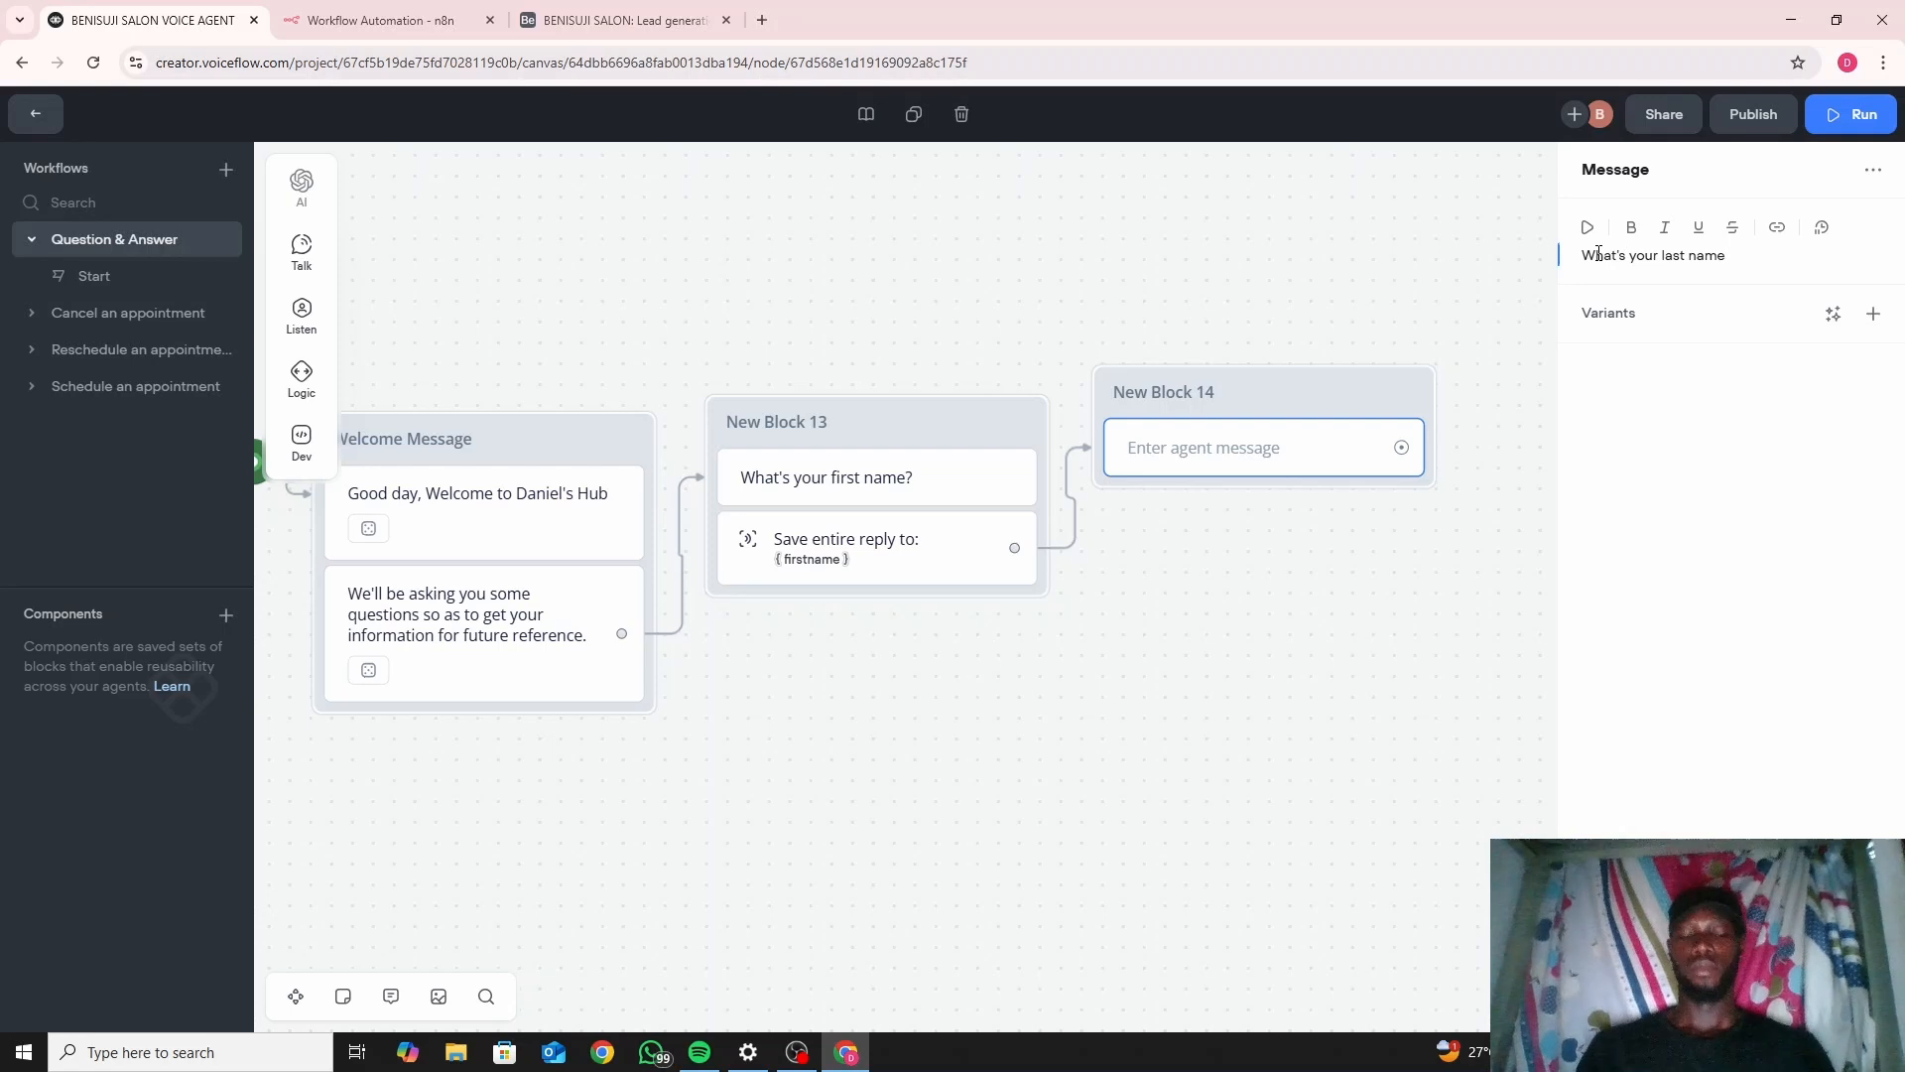
{"action": "type", "text": "?"}
{"action": "left_click", "coordinate": [1314, 523]}
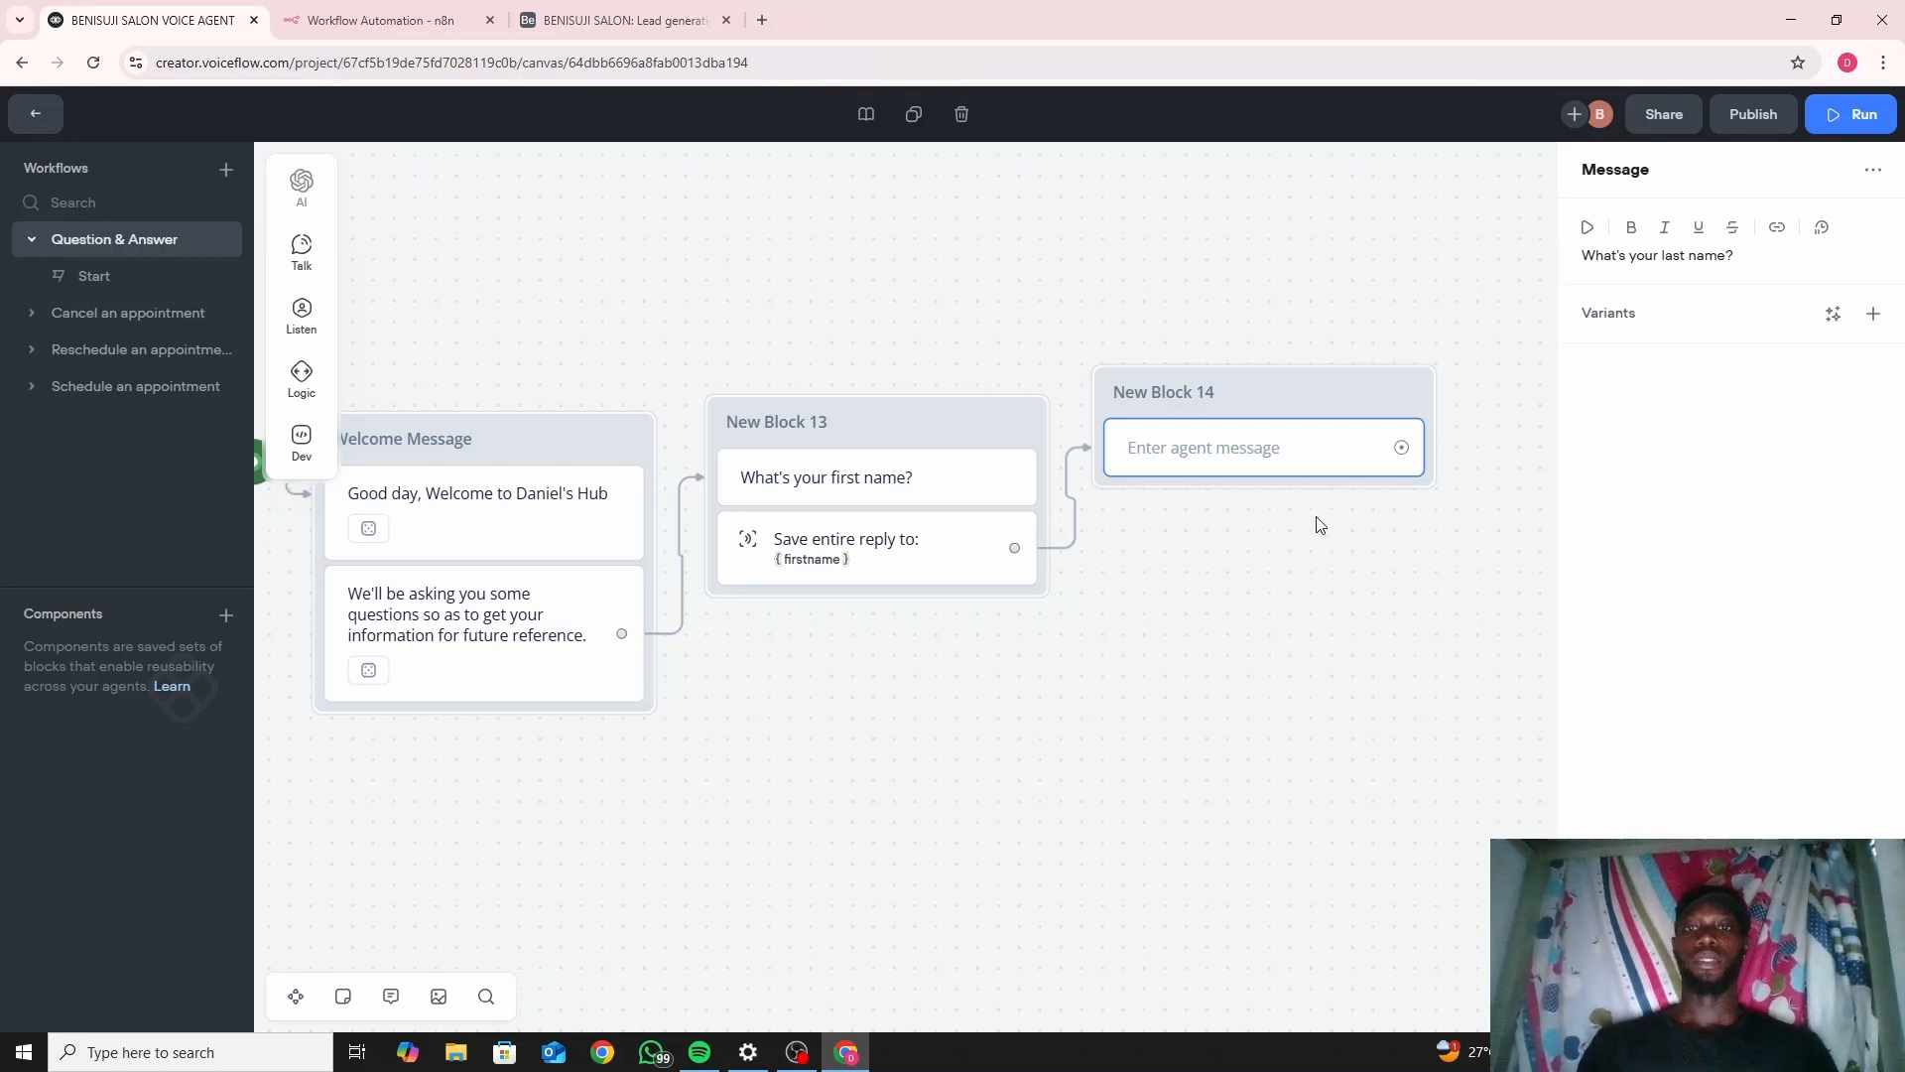
Add a capture step to New Block 14 saving the entire user reply into a new last_name variable.
{"action": "mouse_move", "coordinate": [302, 314]}
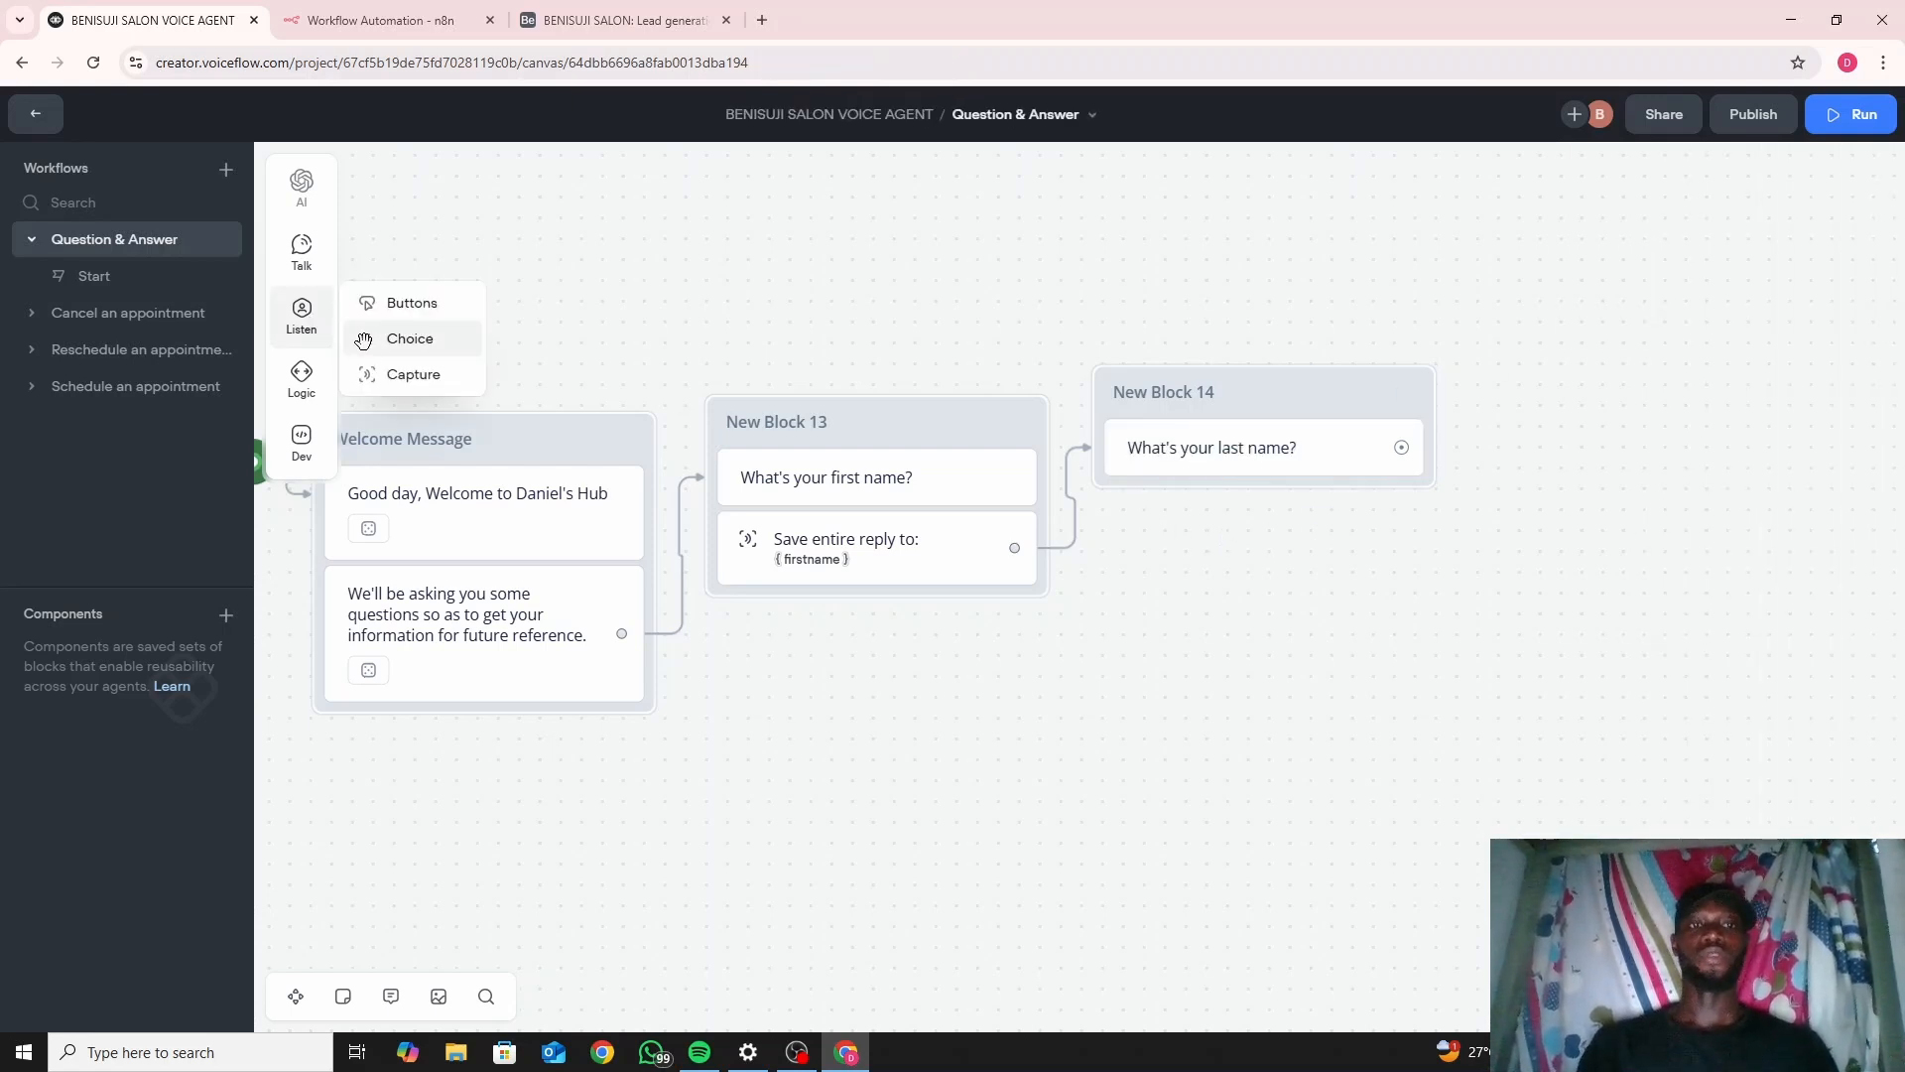
{"action": "left_click_drag", "start_coordinate": [392, 380], "coordinate": [1224, 494]}
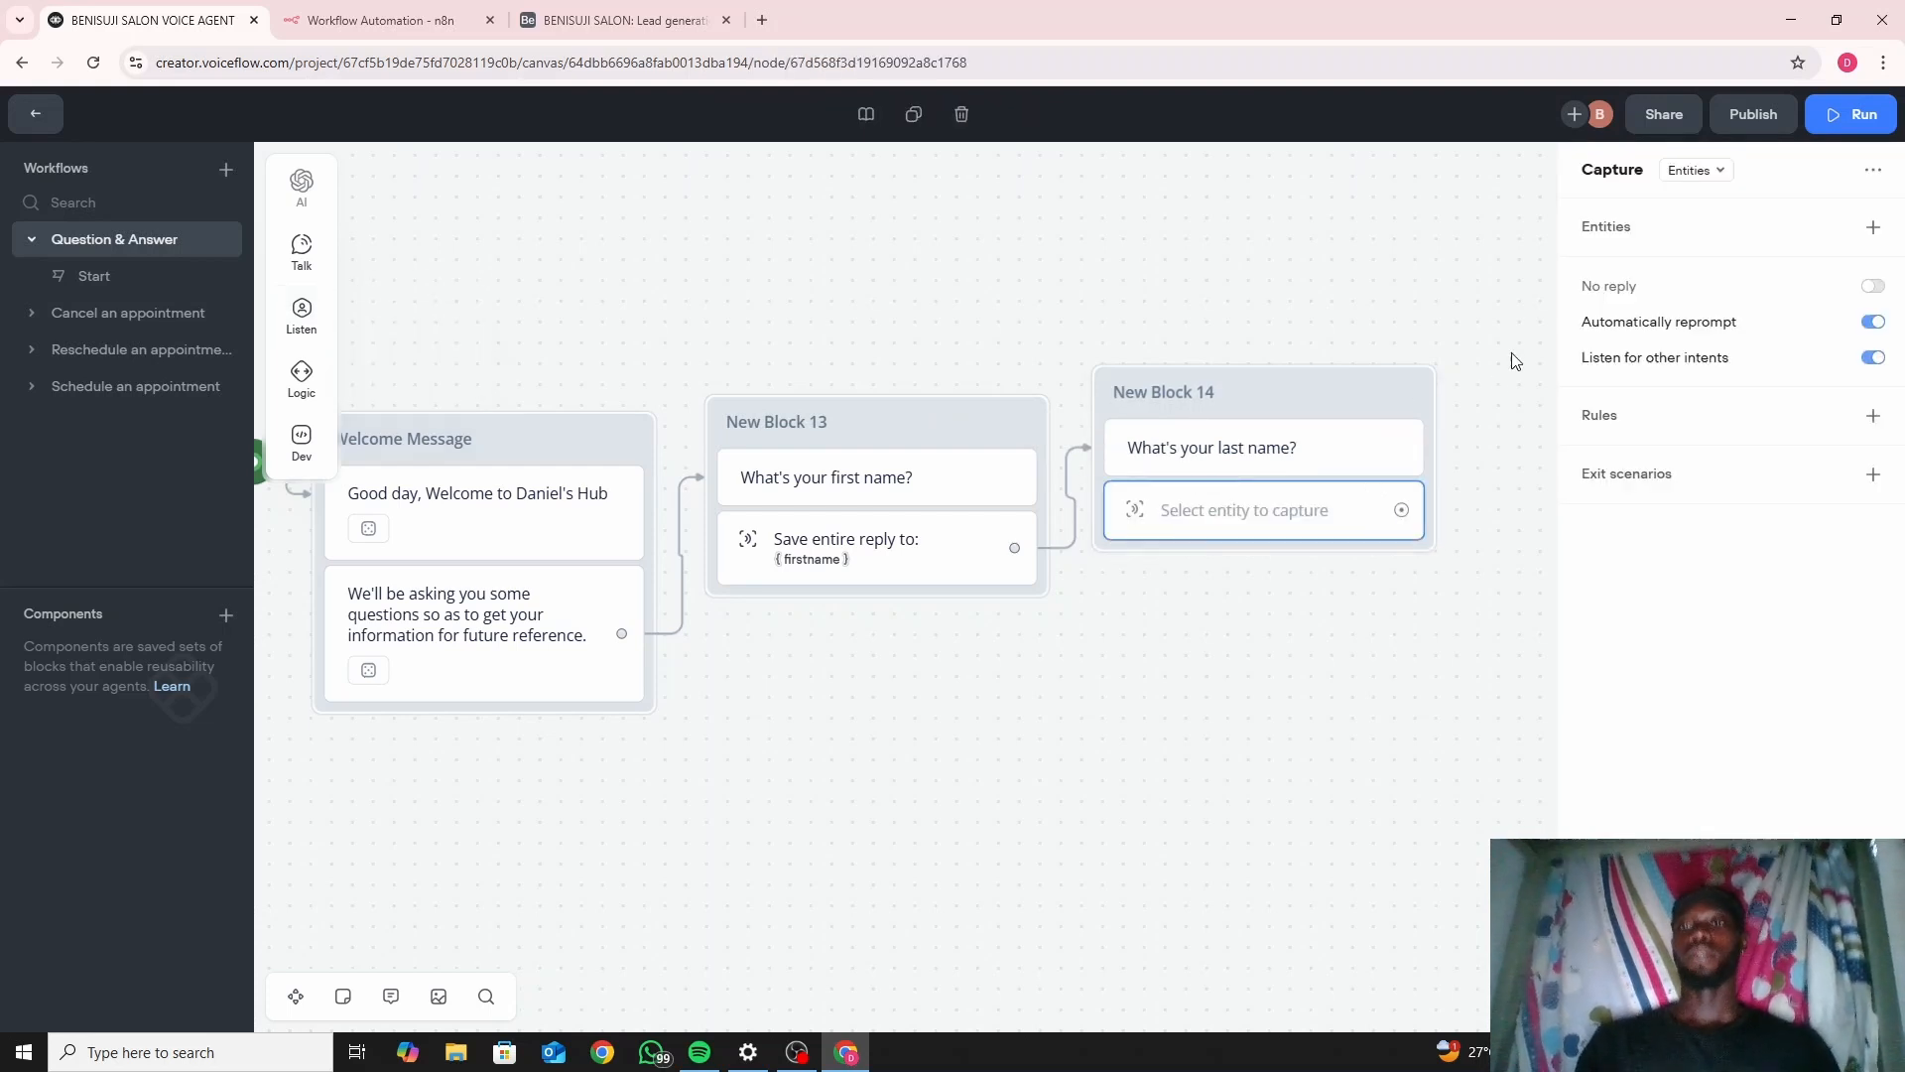
{"action": "left_click", "coordinate": [1724, 173]}
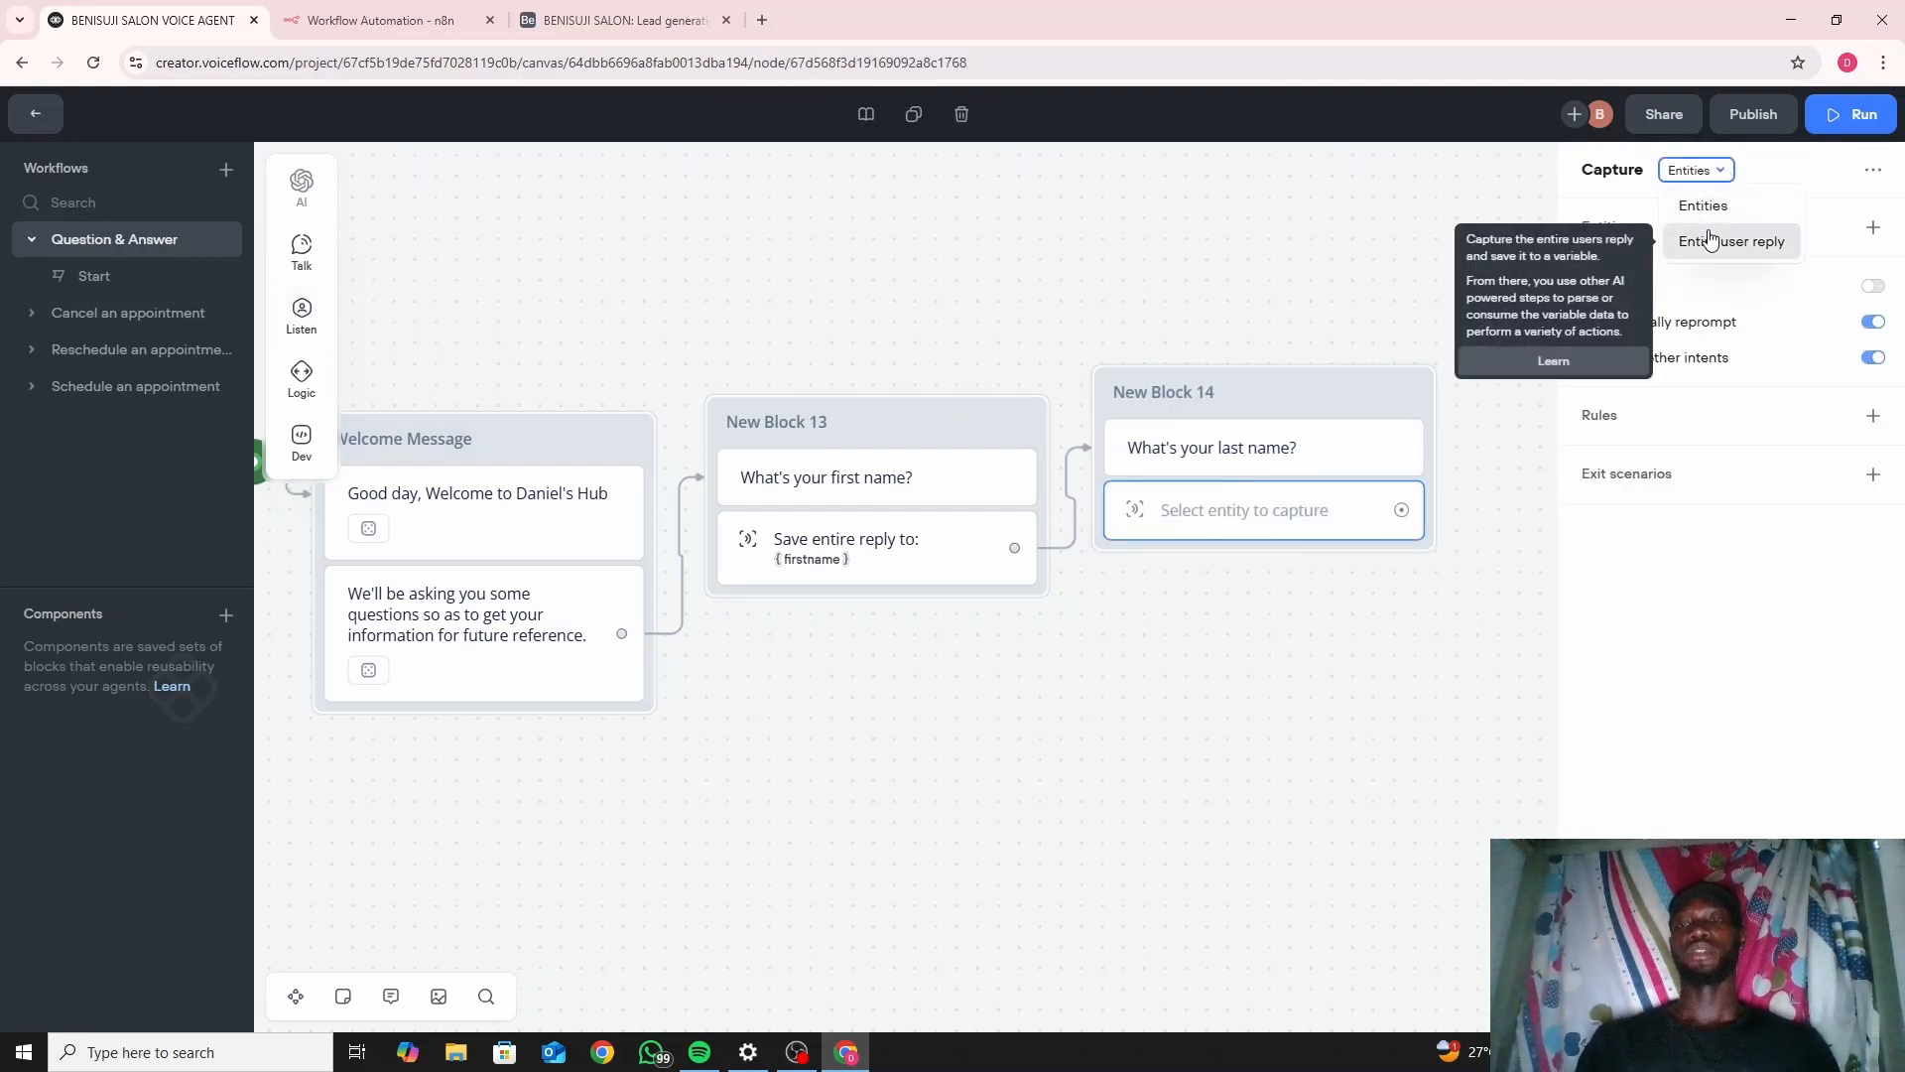
{"action": "left_click", "coordinate": [1699, 240]}
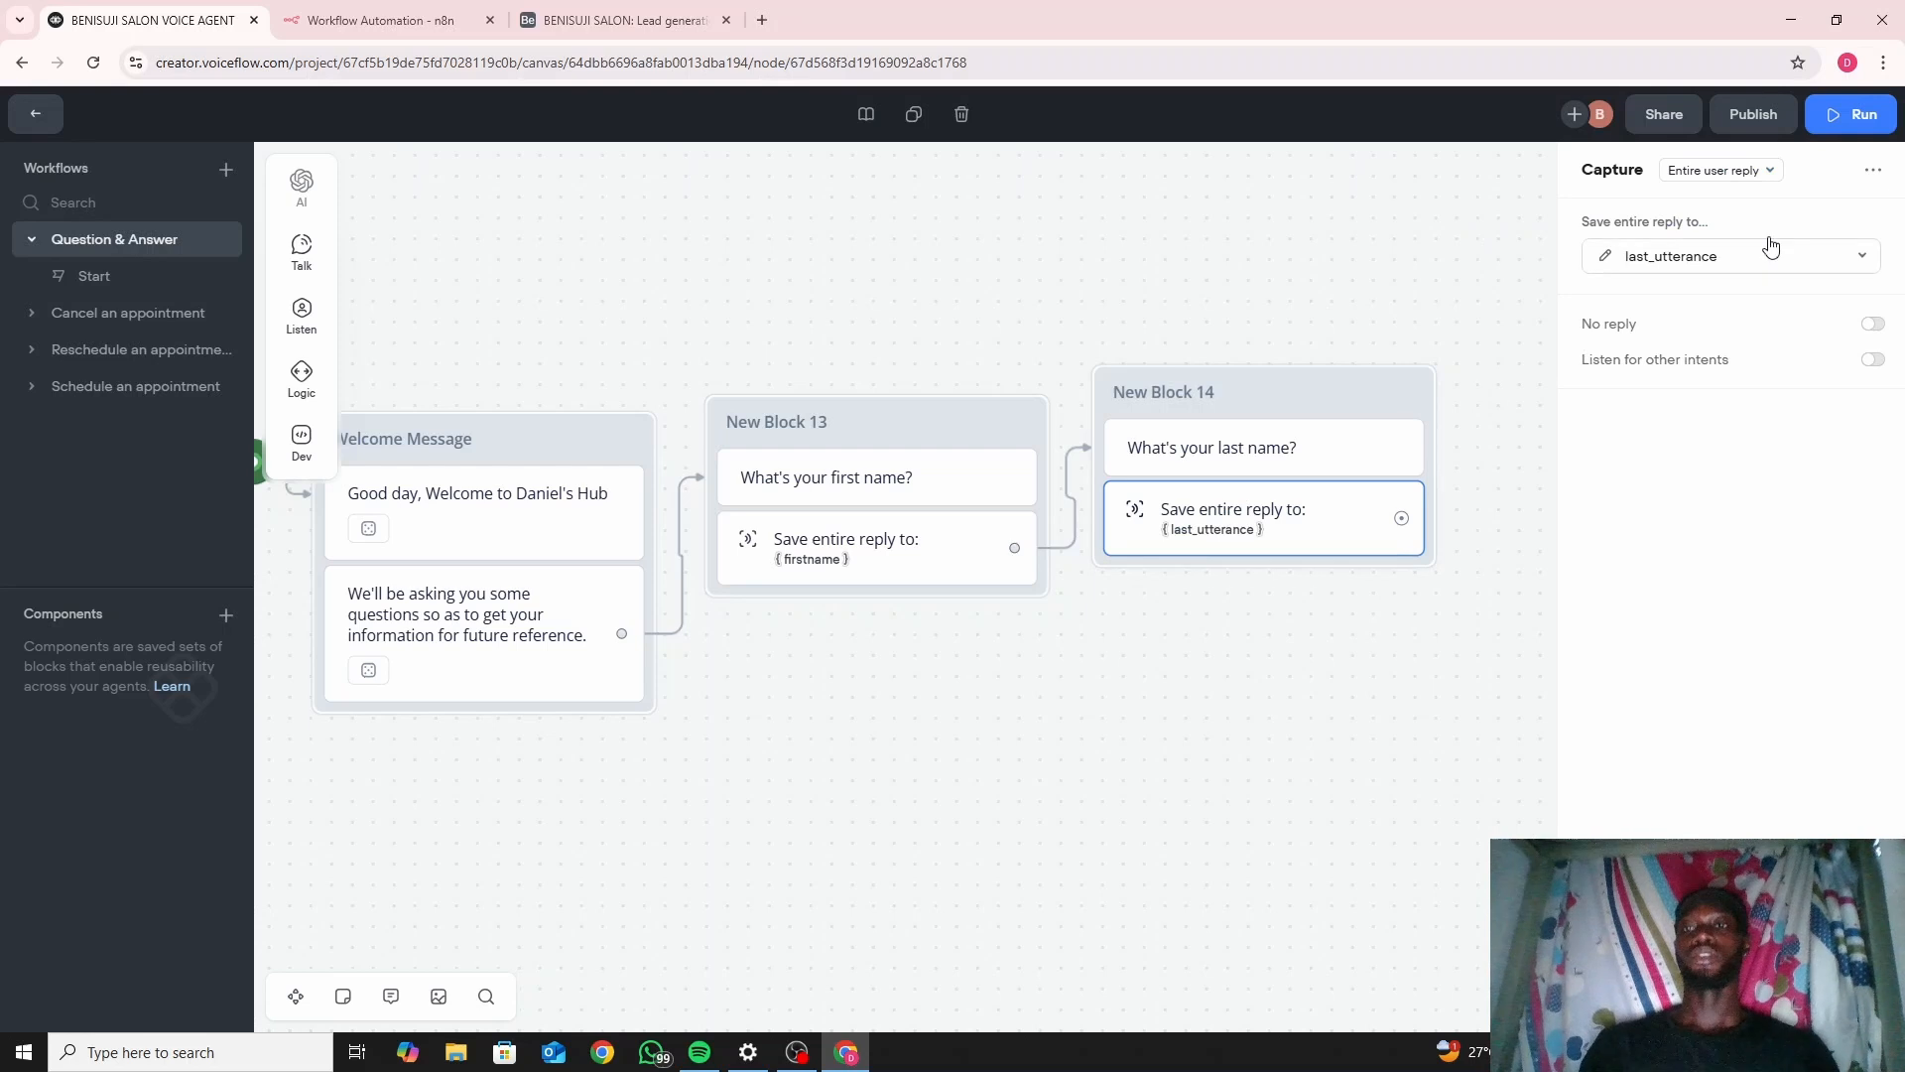
{"action": "left_click", "coordinate": [1744, 266]}
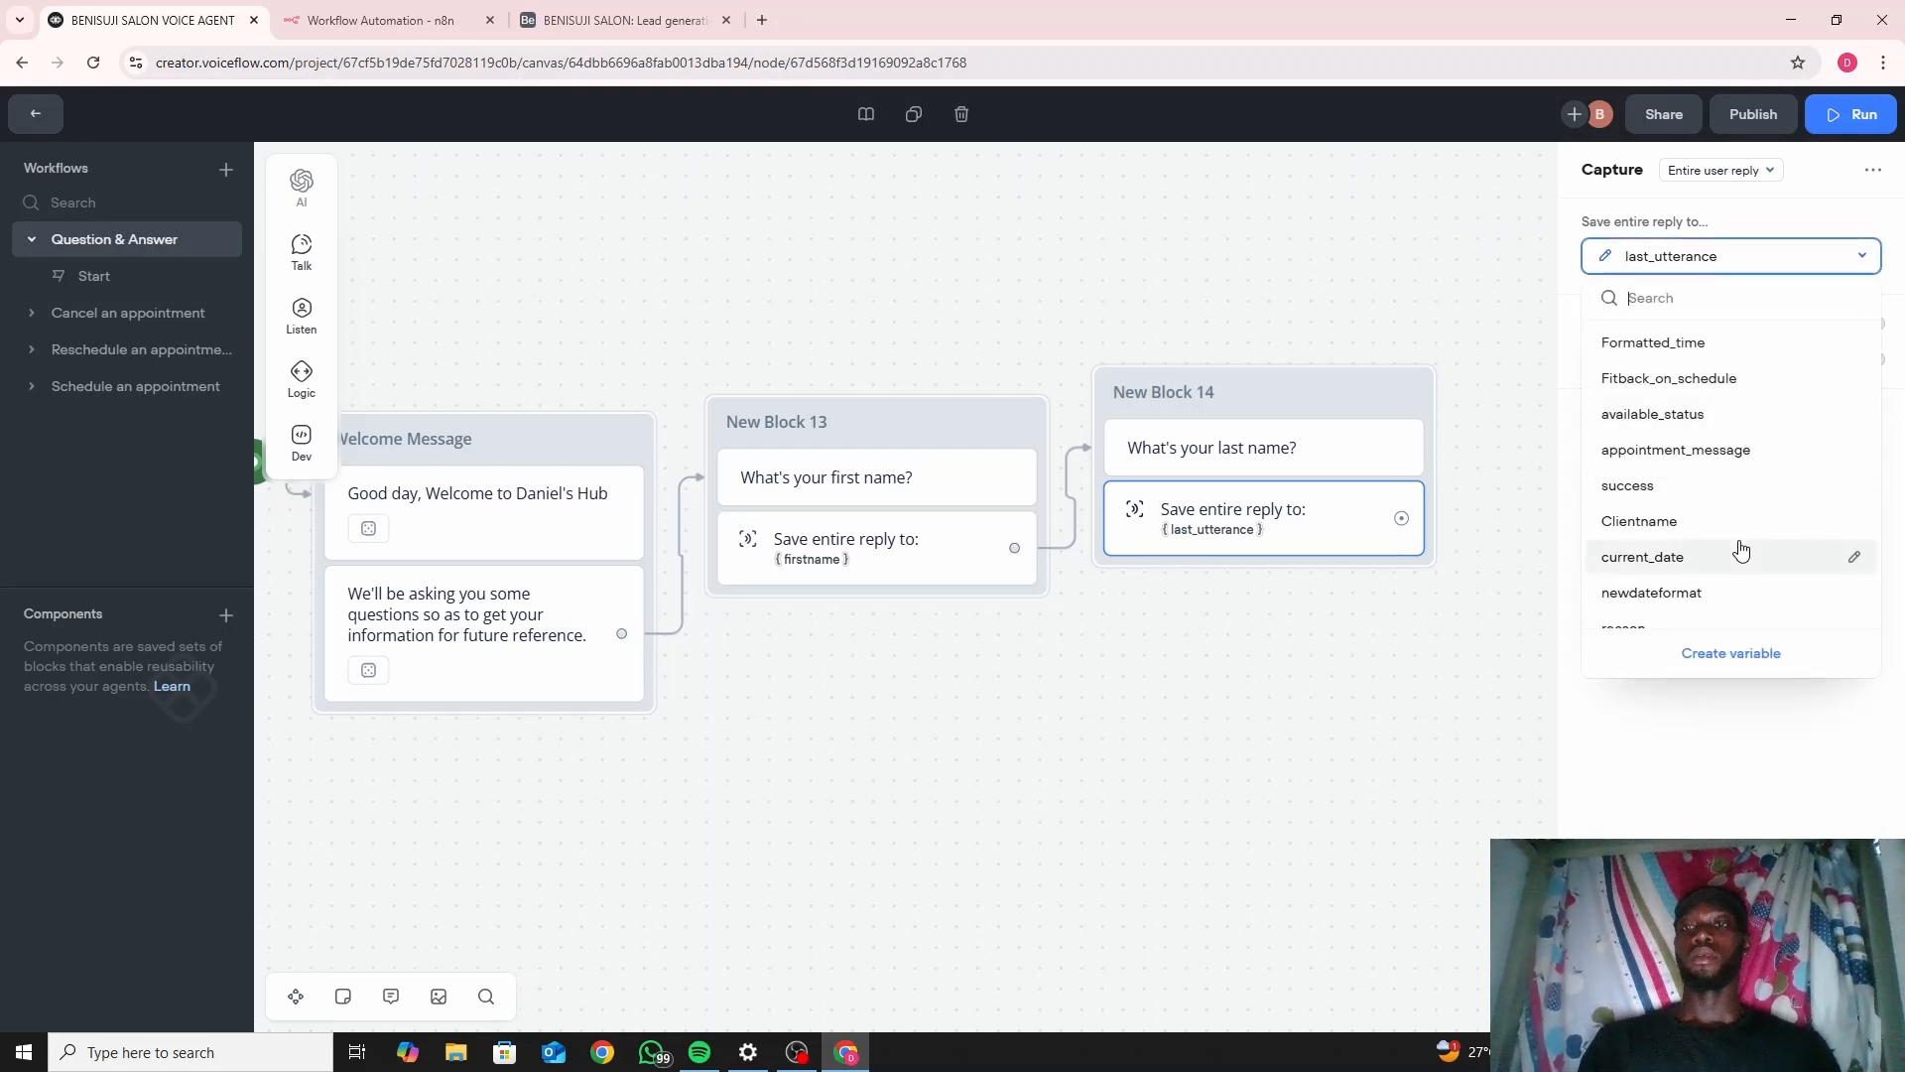
{"action": "left_click", "coordinate": [1732, 652]}
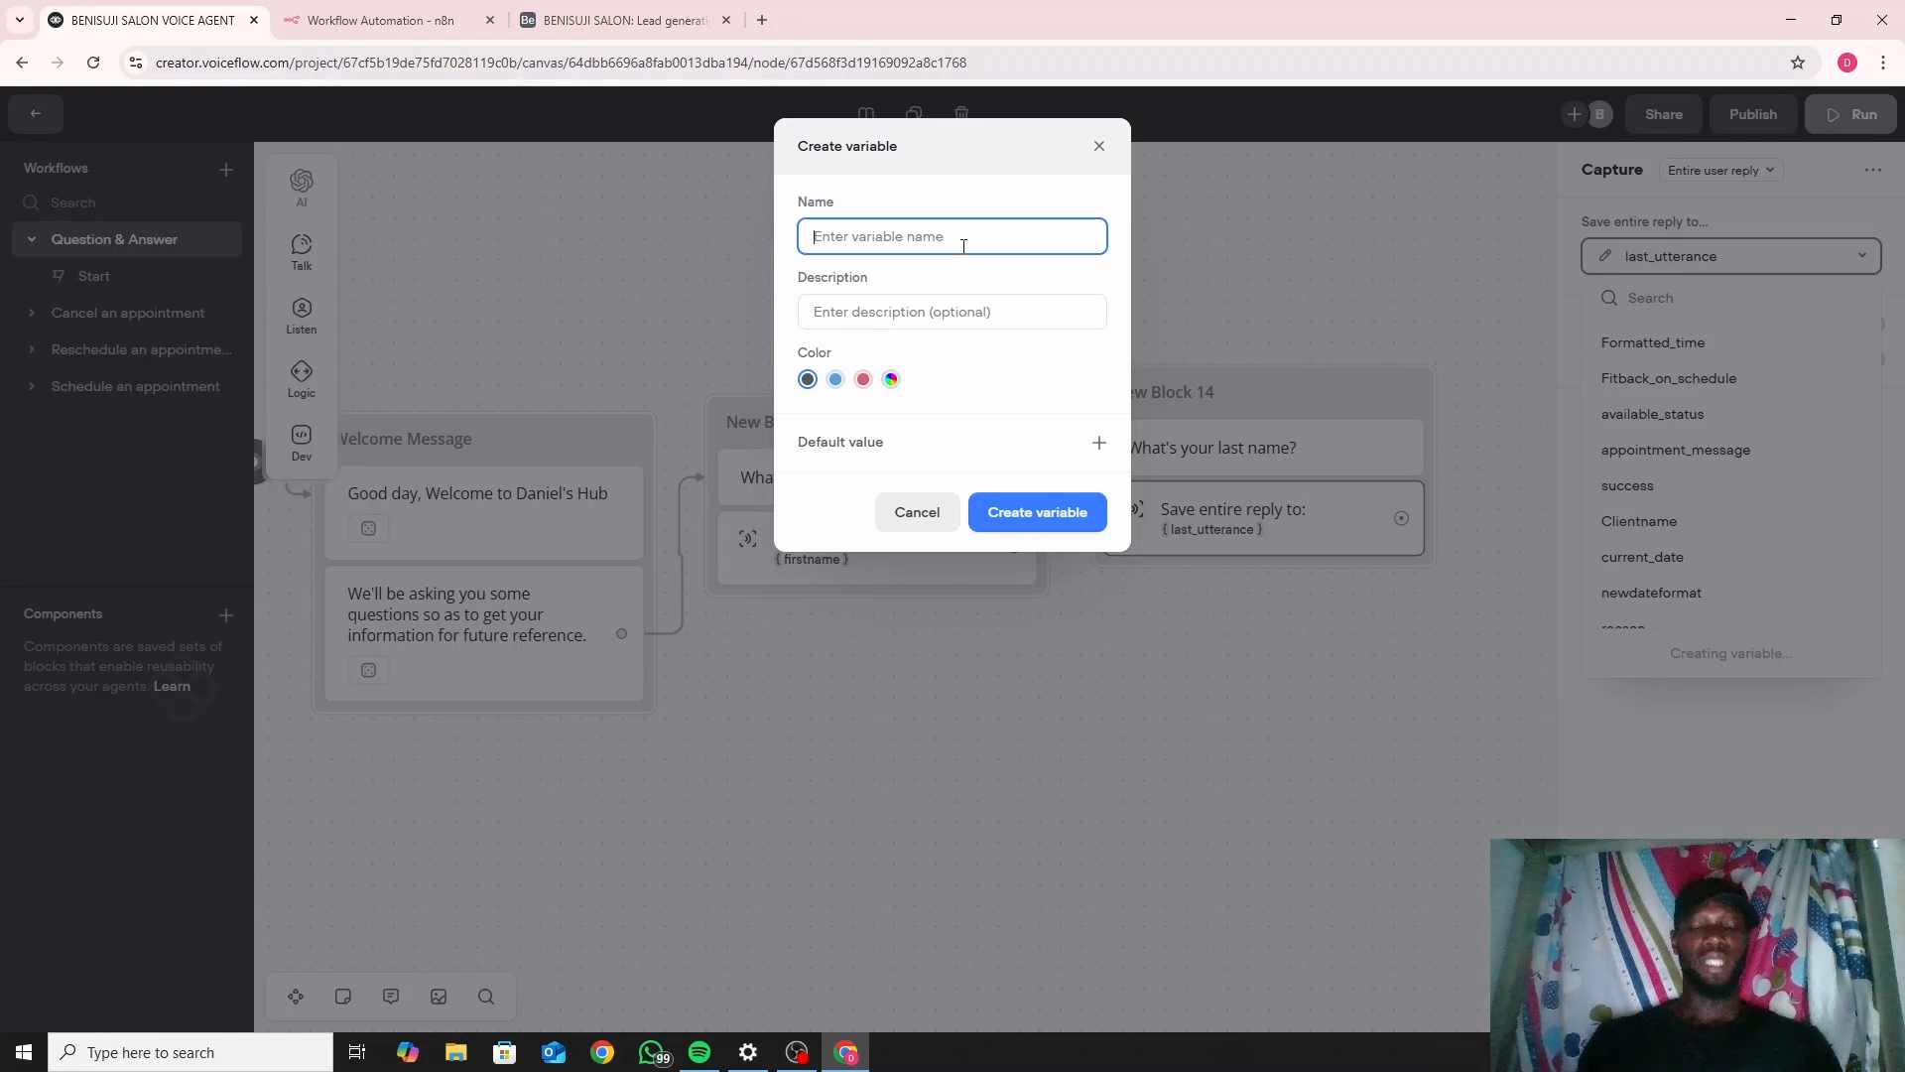
{"action": "type", "text": "last_name"}
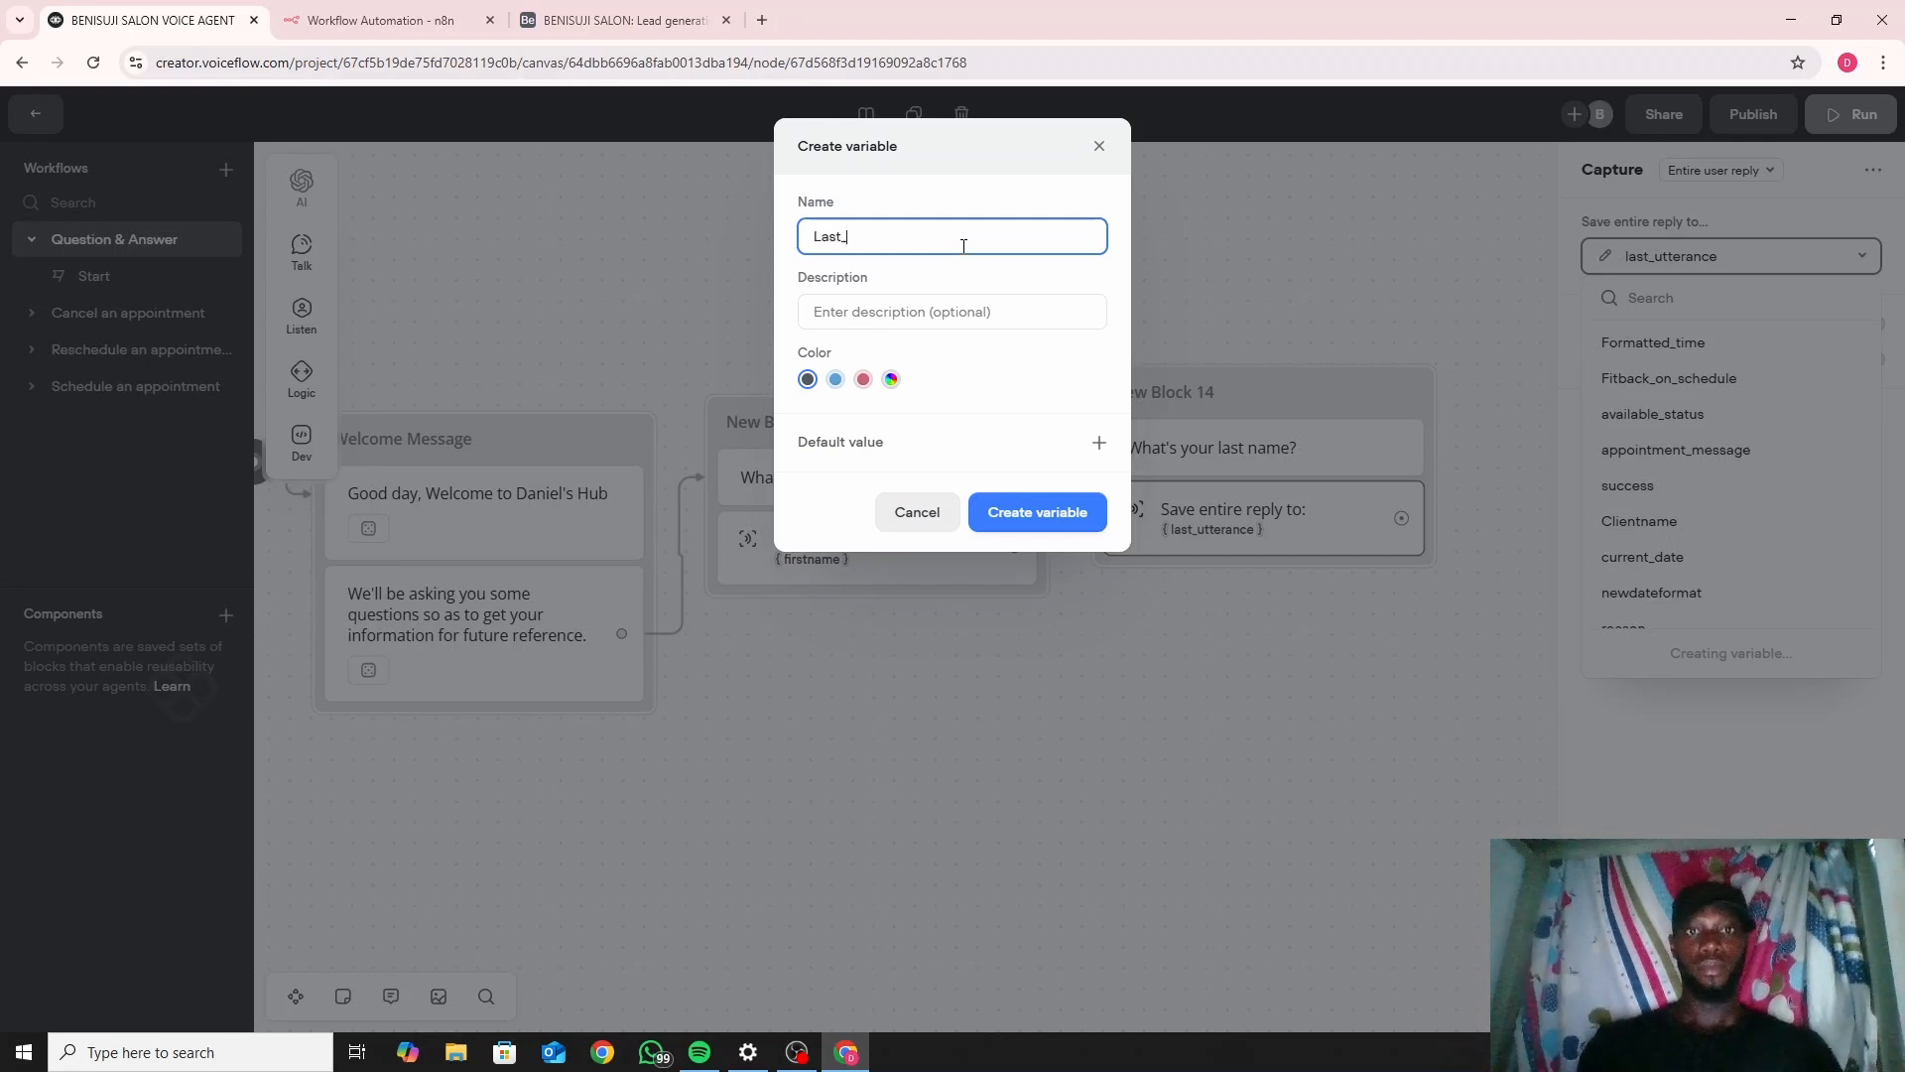
{"action": "left_click", "coordinate": [1049, 534]}
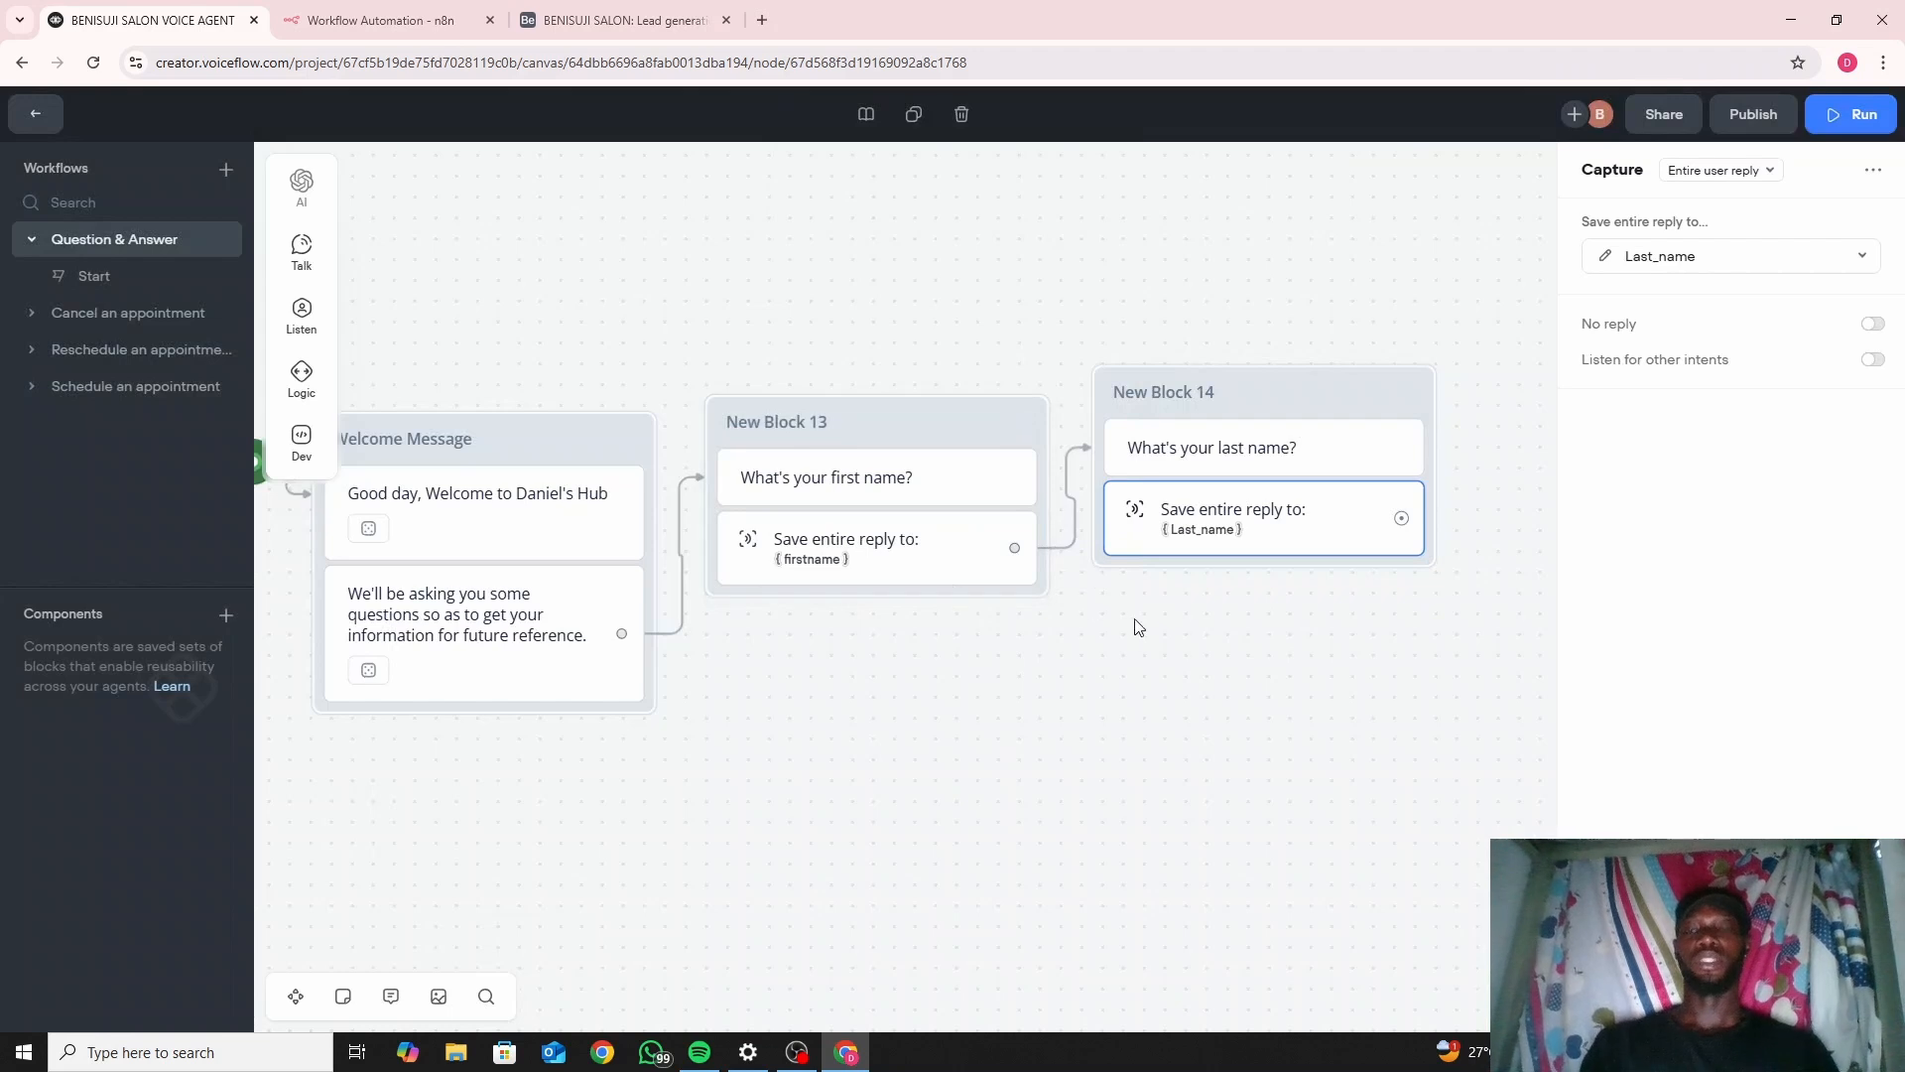
{"action": "left_click_drag", "start_coordinate": [1016, 646], "coordinate": [481, 622]}
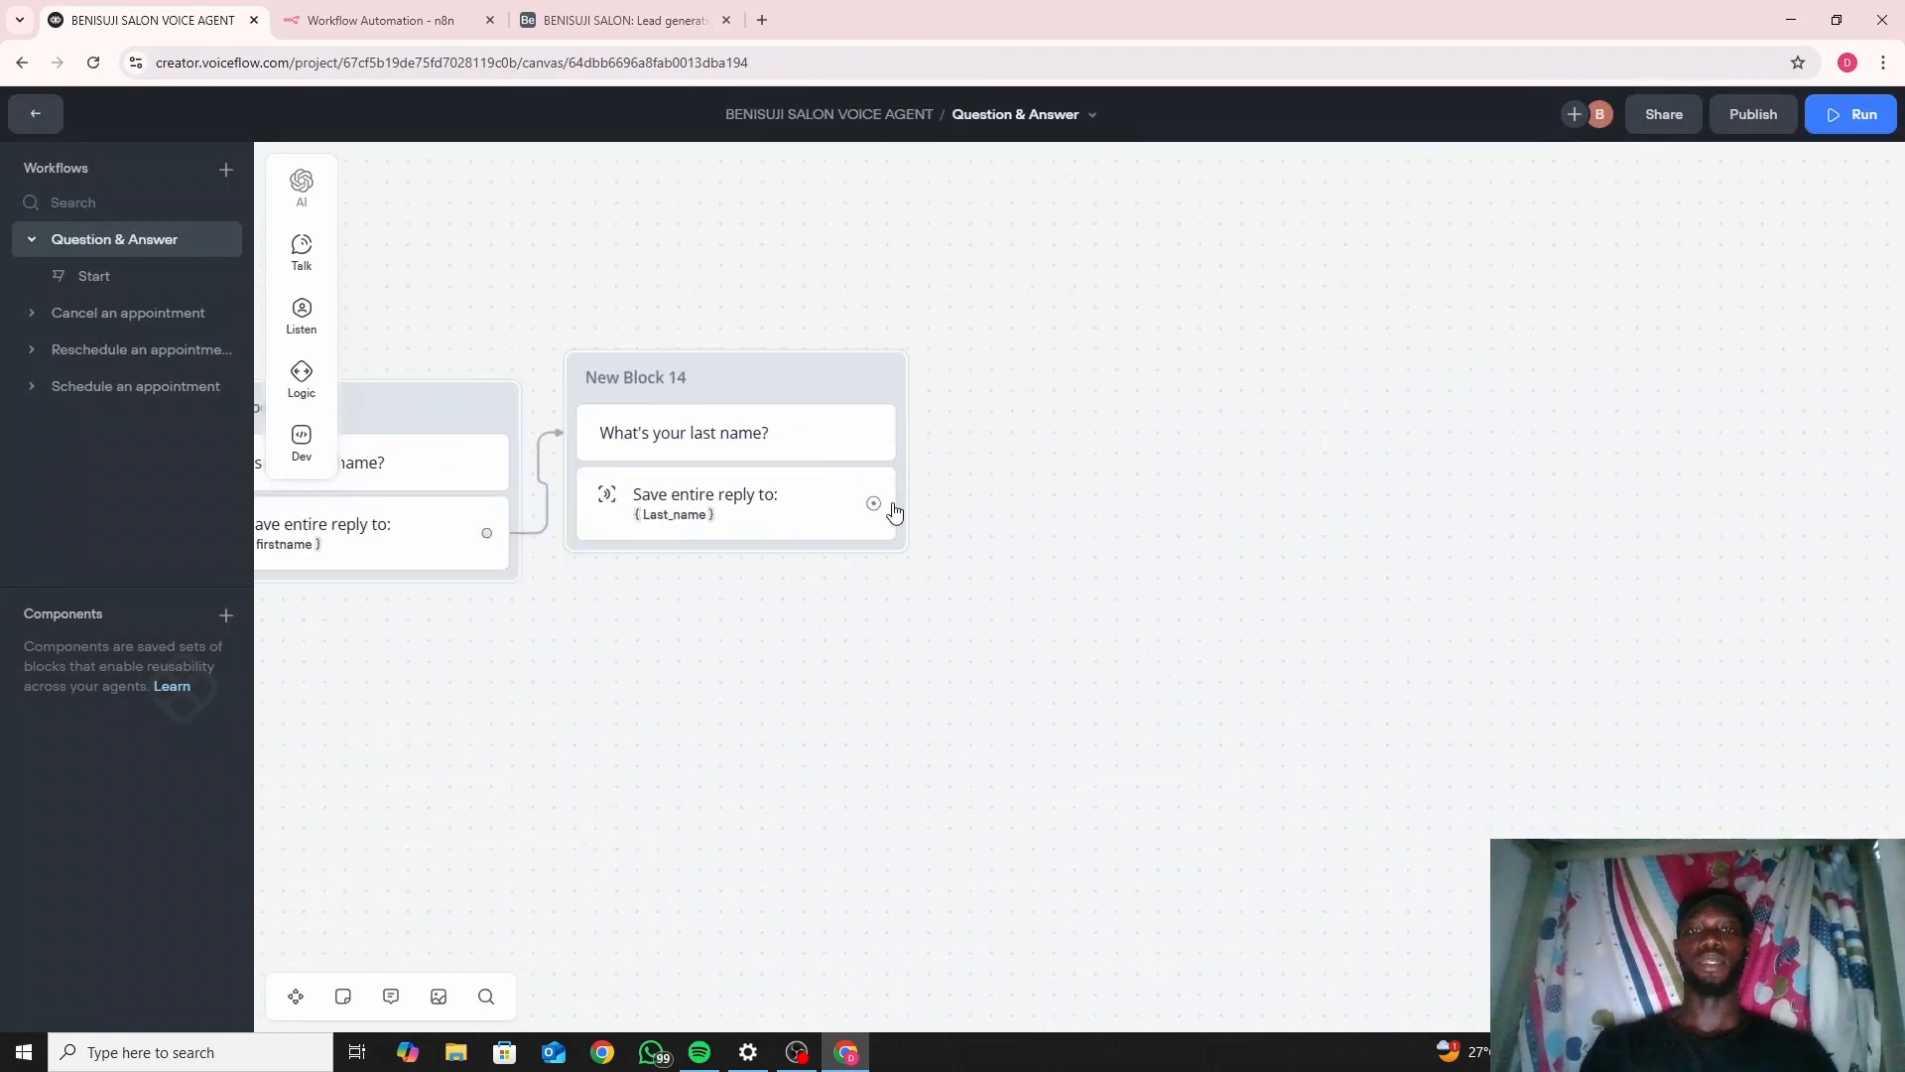
Link New Block 15 after New Block 14 with the message "What's your phone number?".
{"action": "left_click_drag", "start_coordinate": [873, 502], "coordinate": [963, 398]}
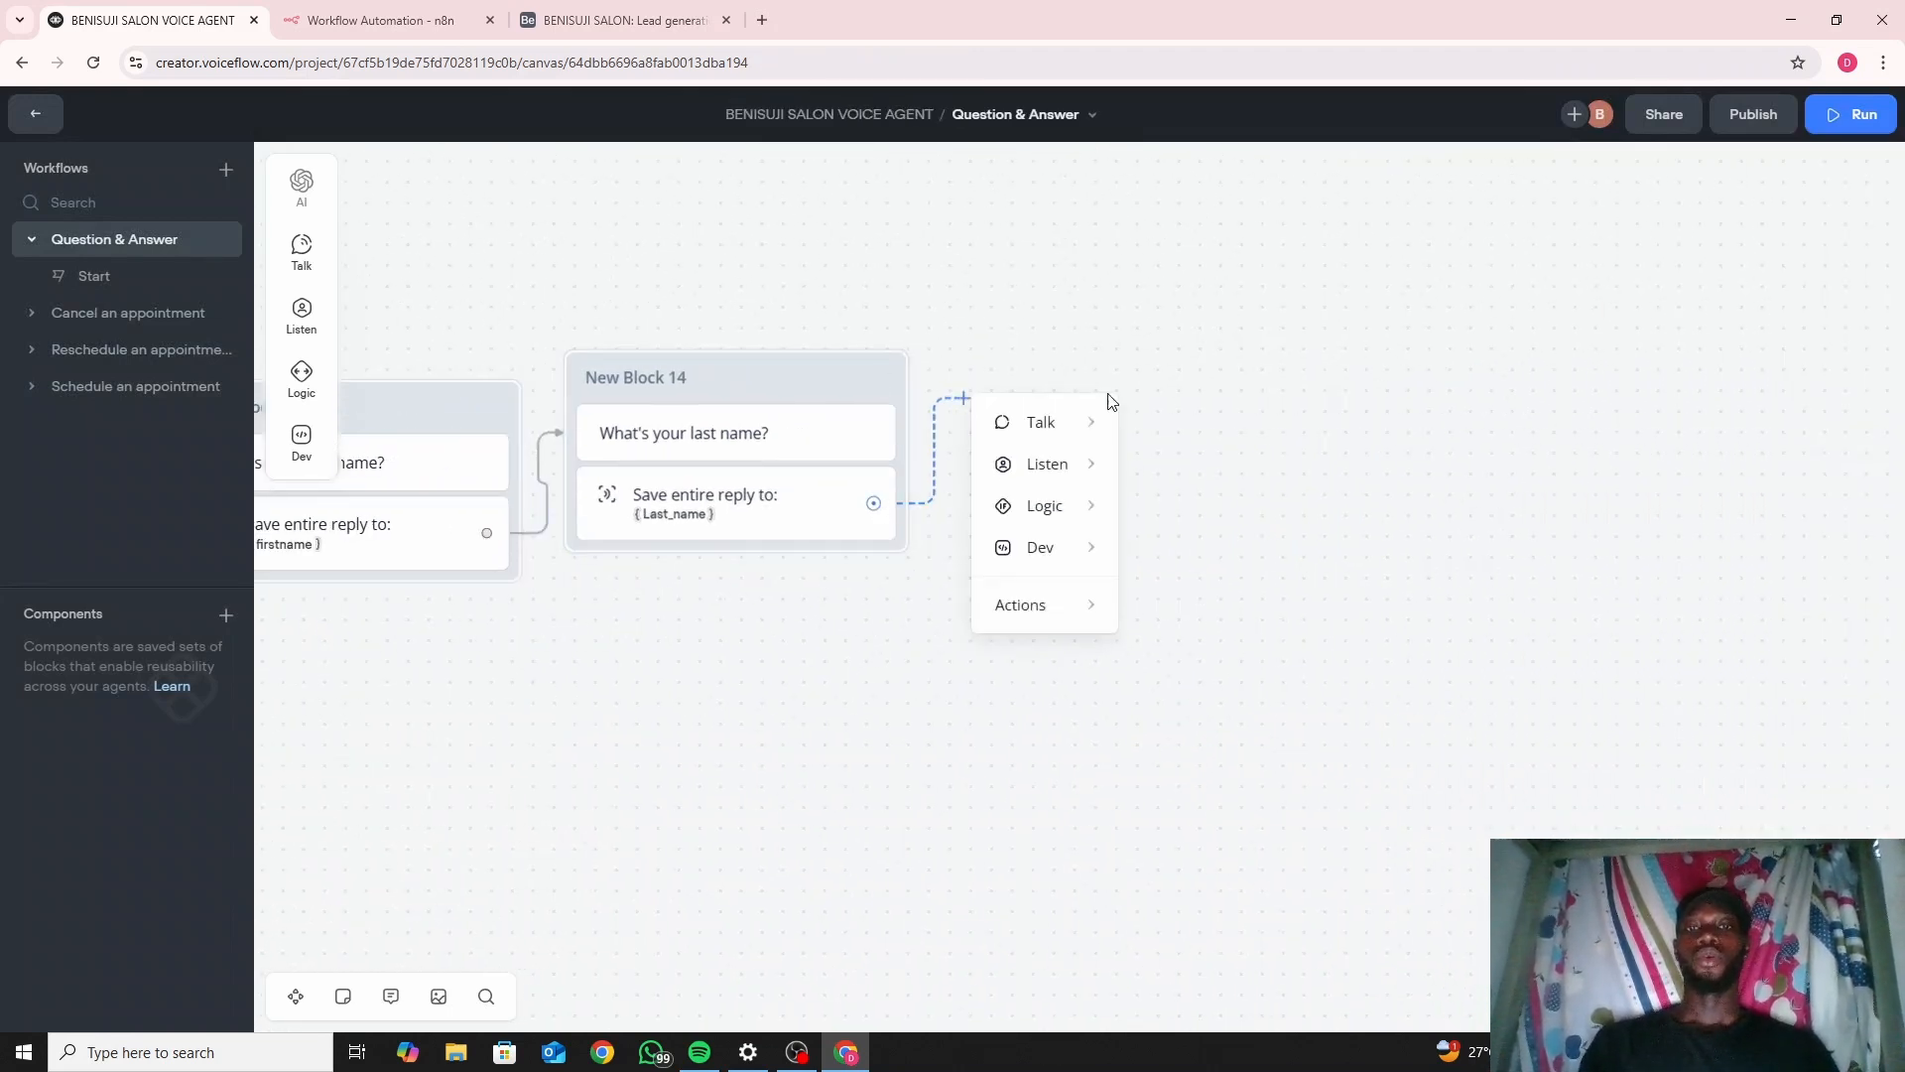
{"action": "mouse_move", "coordinate": [1052, 427]}
{"action": "left_click", "coordinate": [1199, 437]}
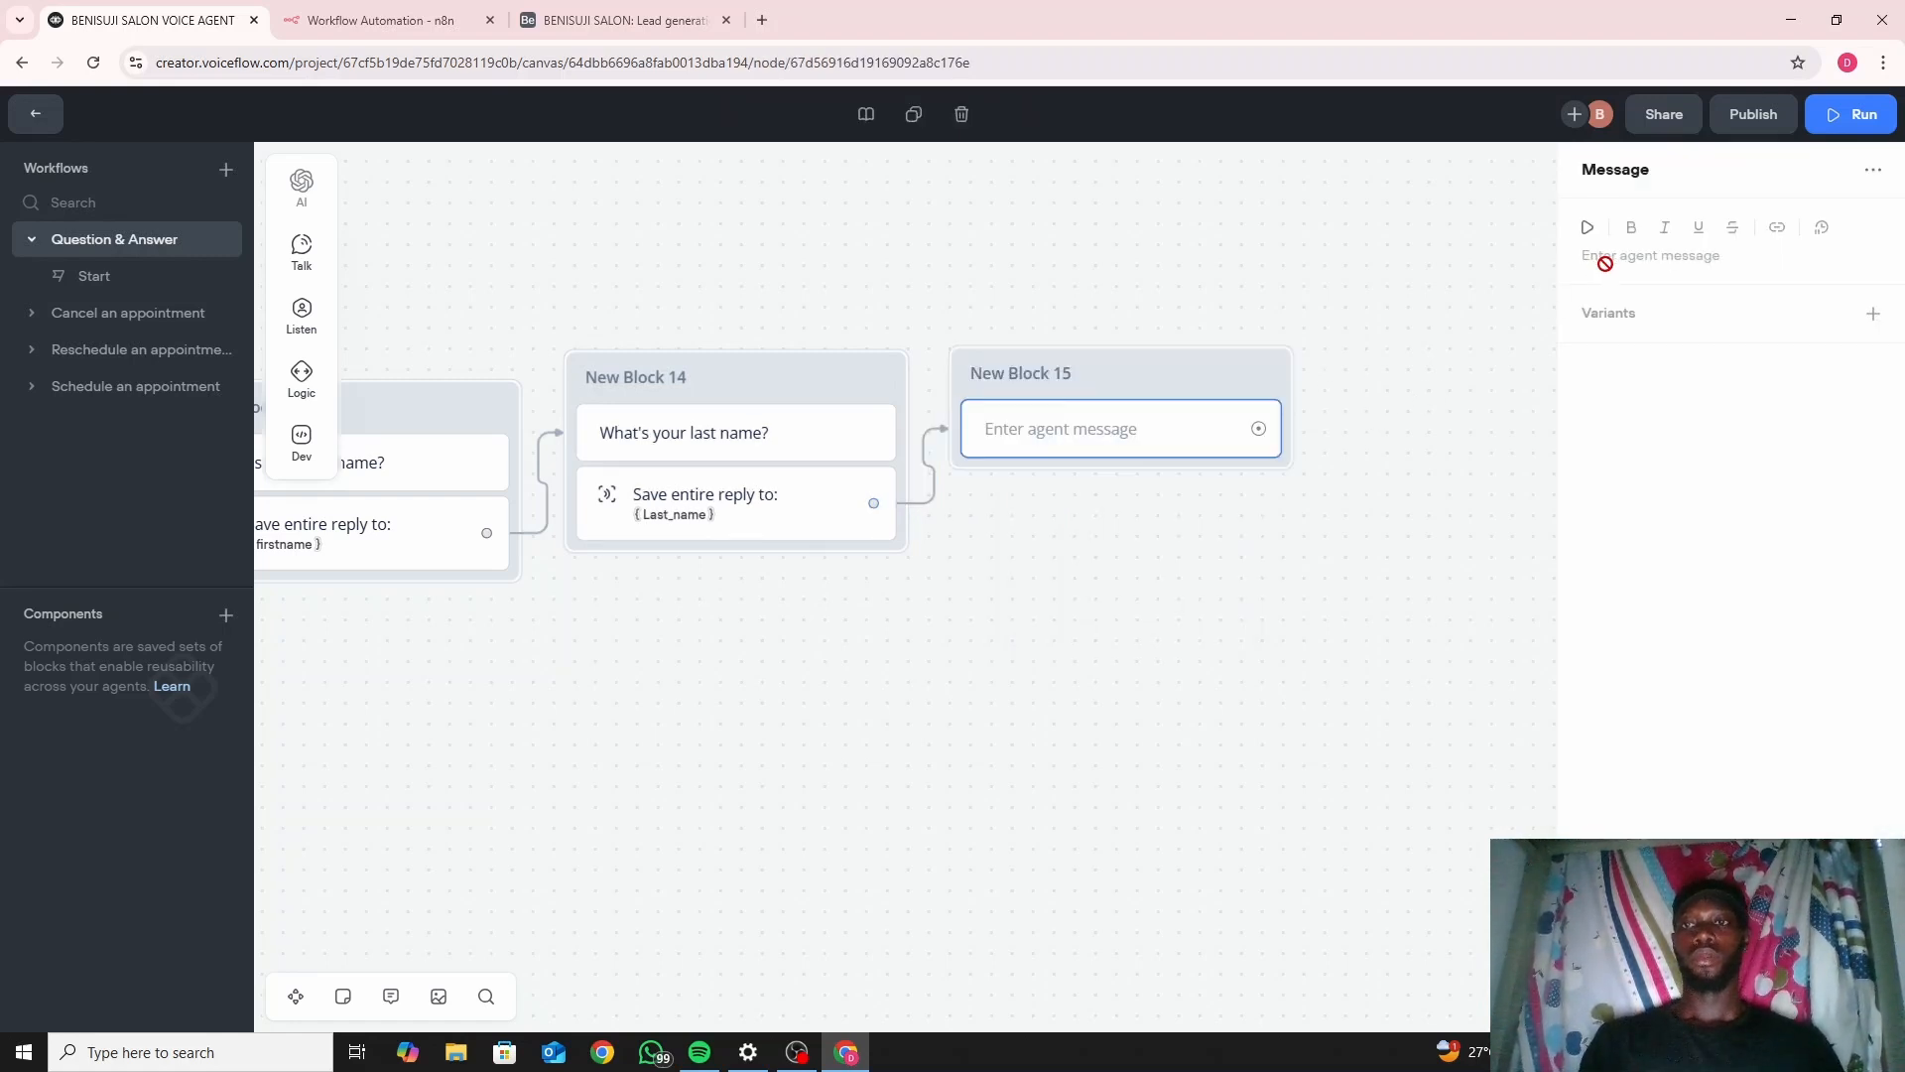
{"action": "left_click", "coordinate": [1604, 258]}
{"action": "type", "text": "What"}
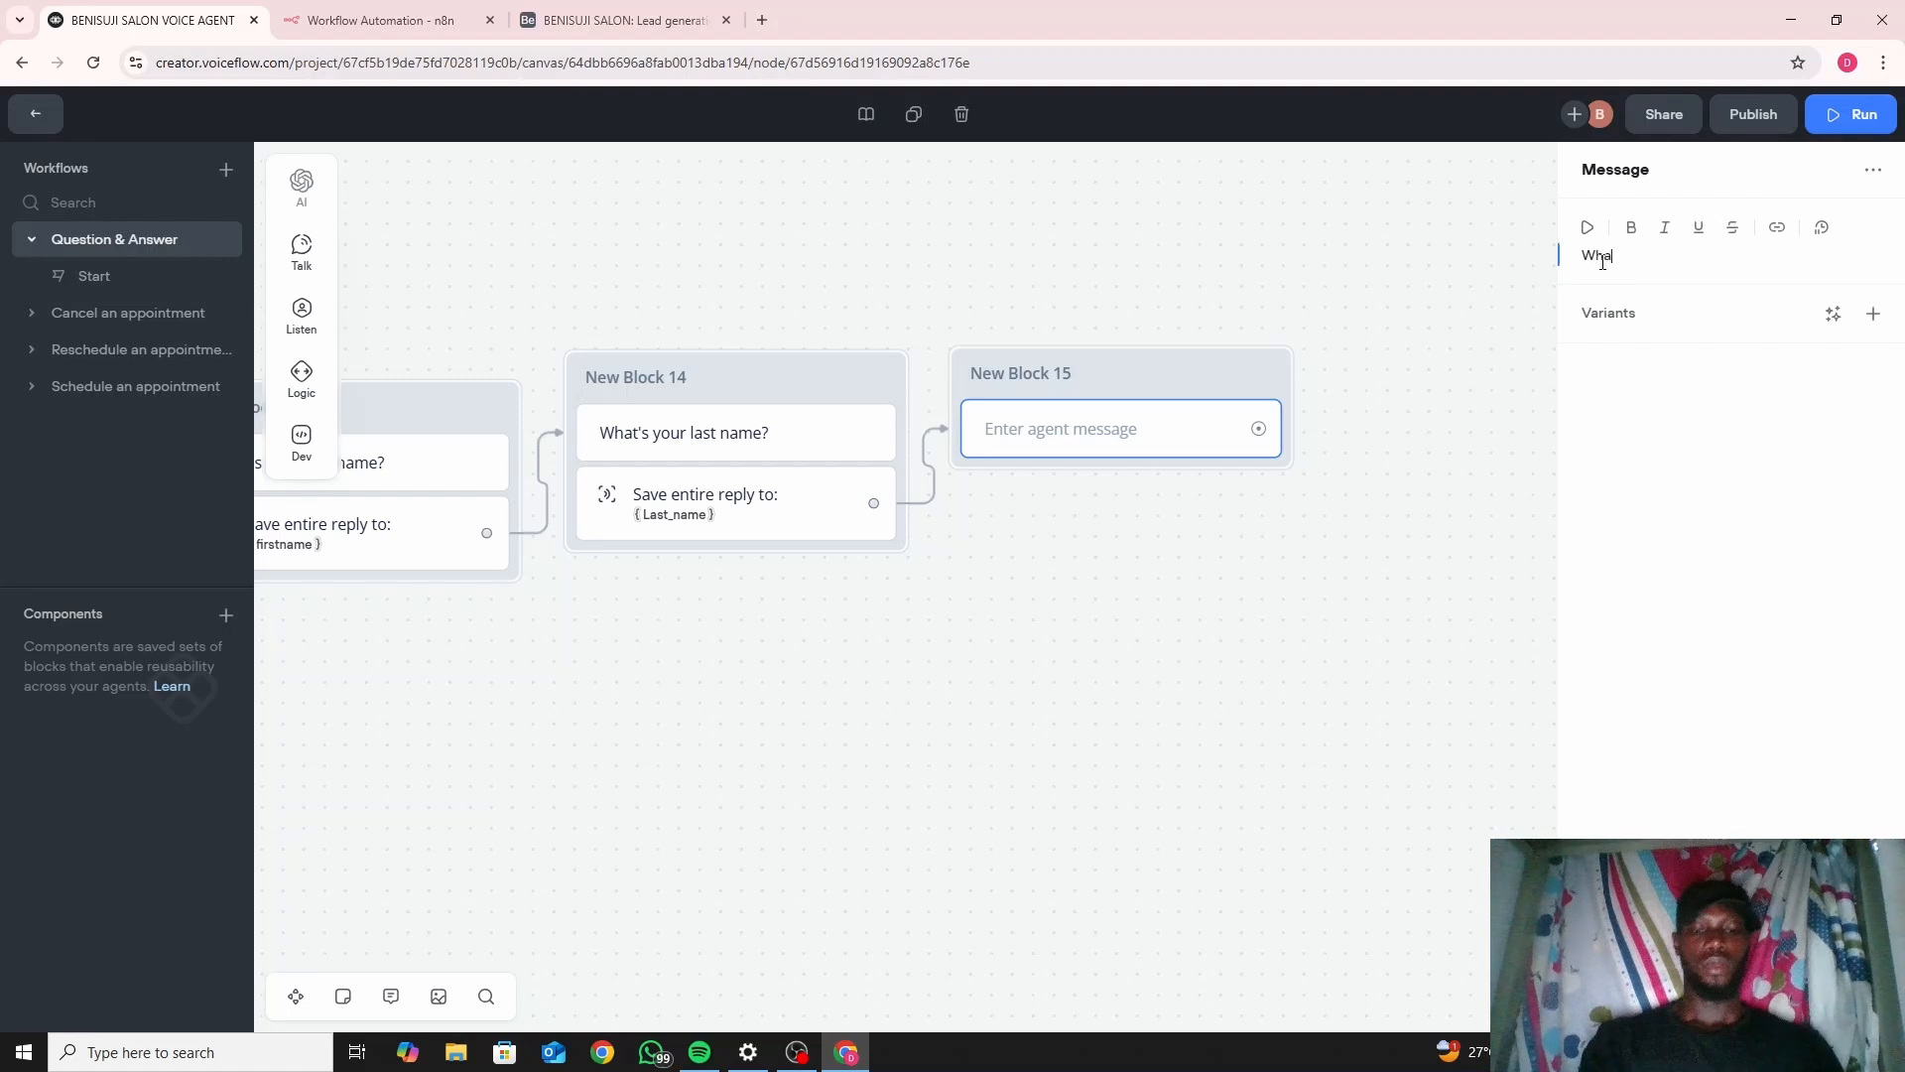
{"action": "type", "text": "'s yo"}
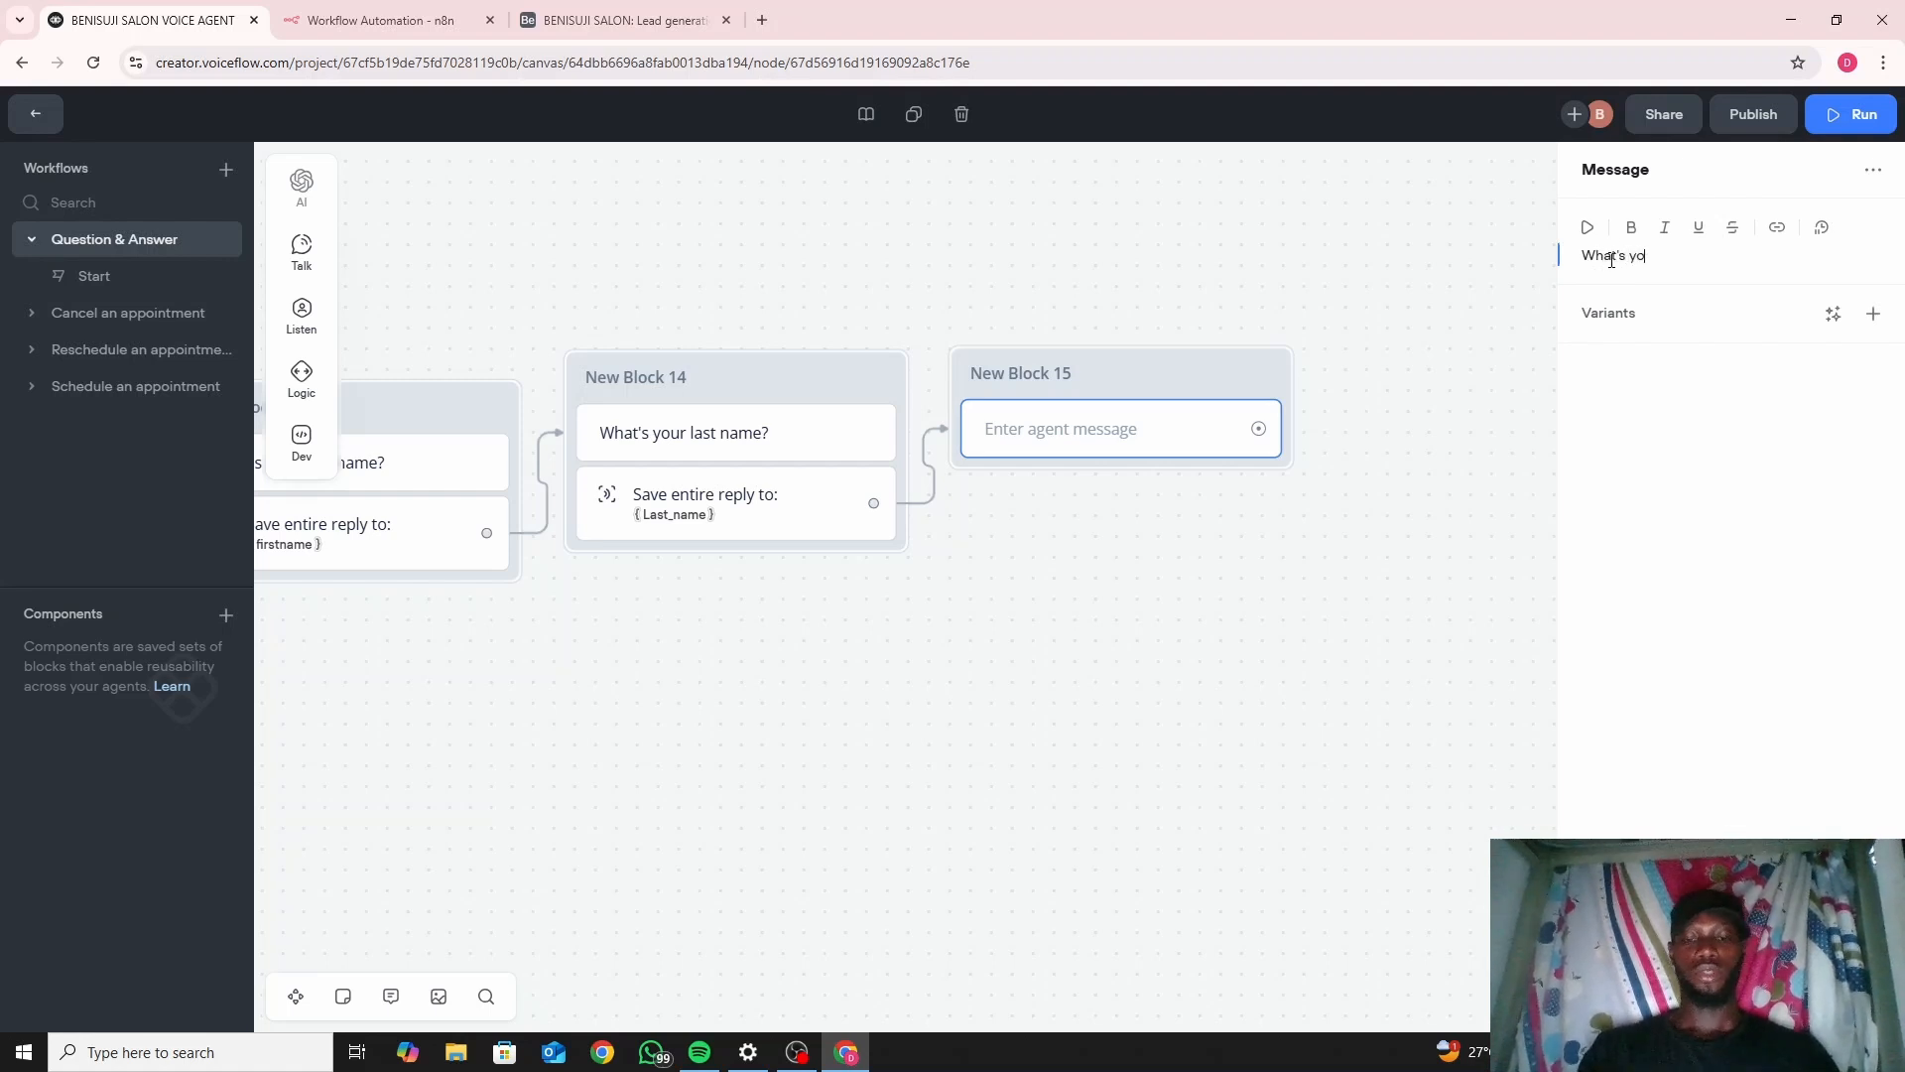
{"action": "type", "text": "ur ph"}
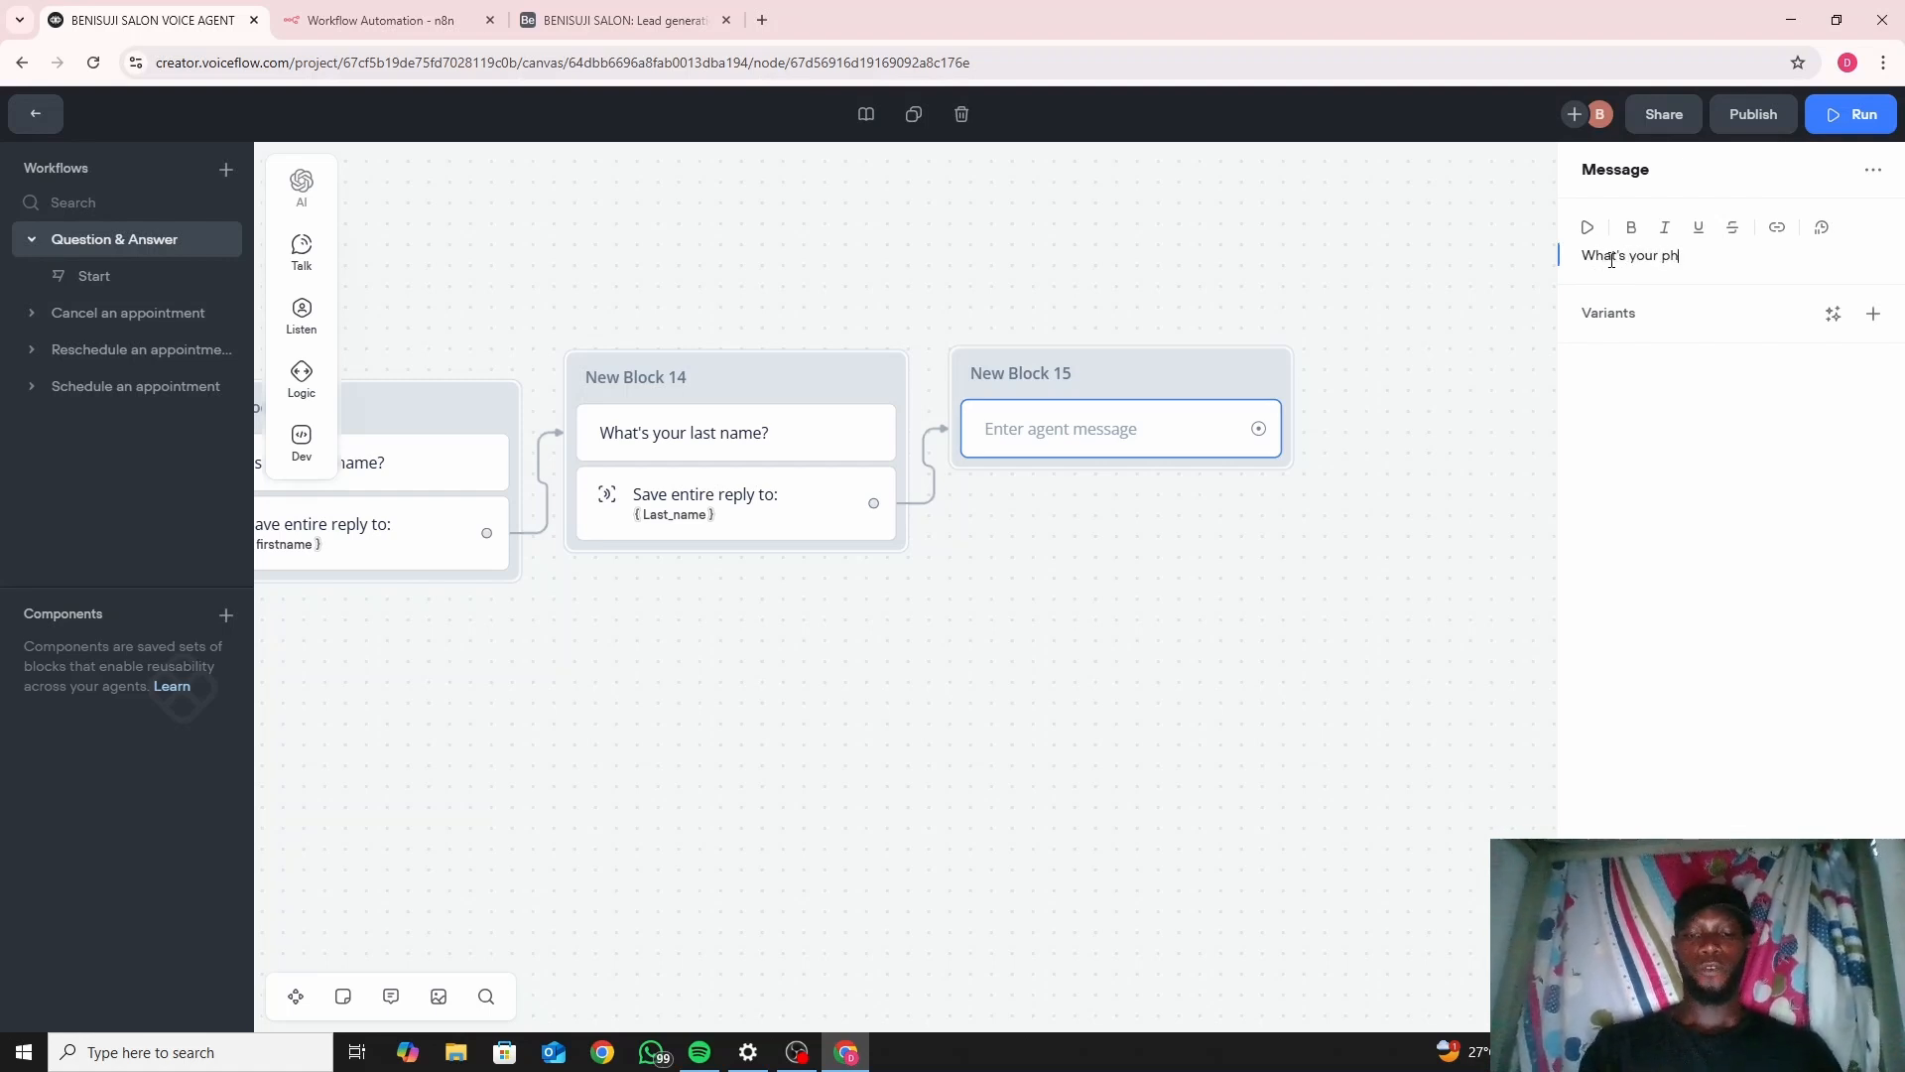
{"action": "type", "text": "one n"}
{"action": "type", "text": "umber"}
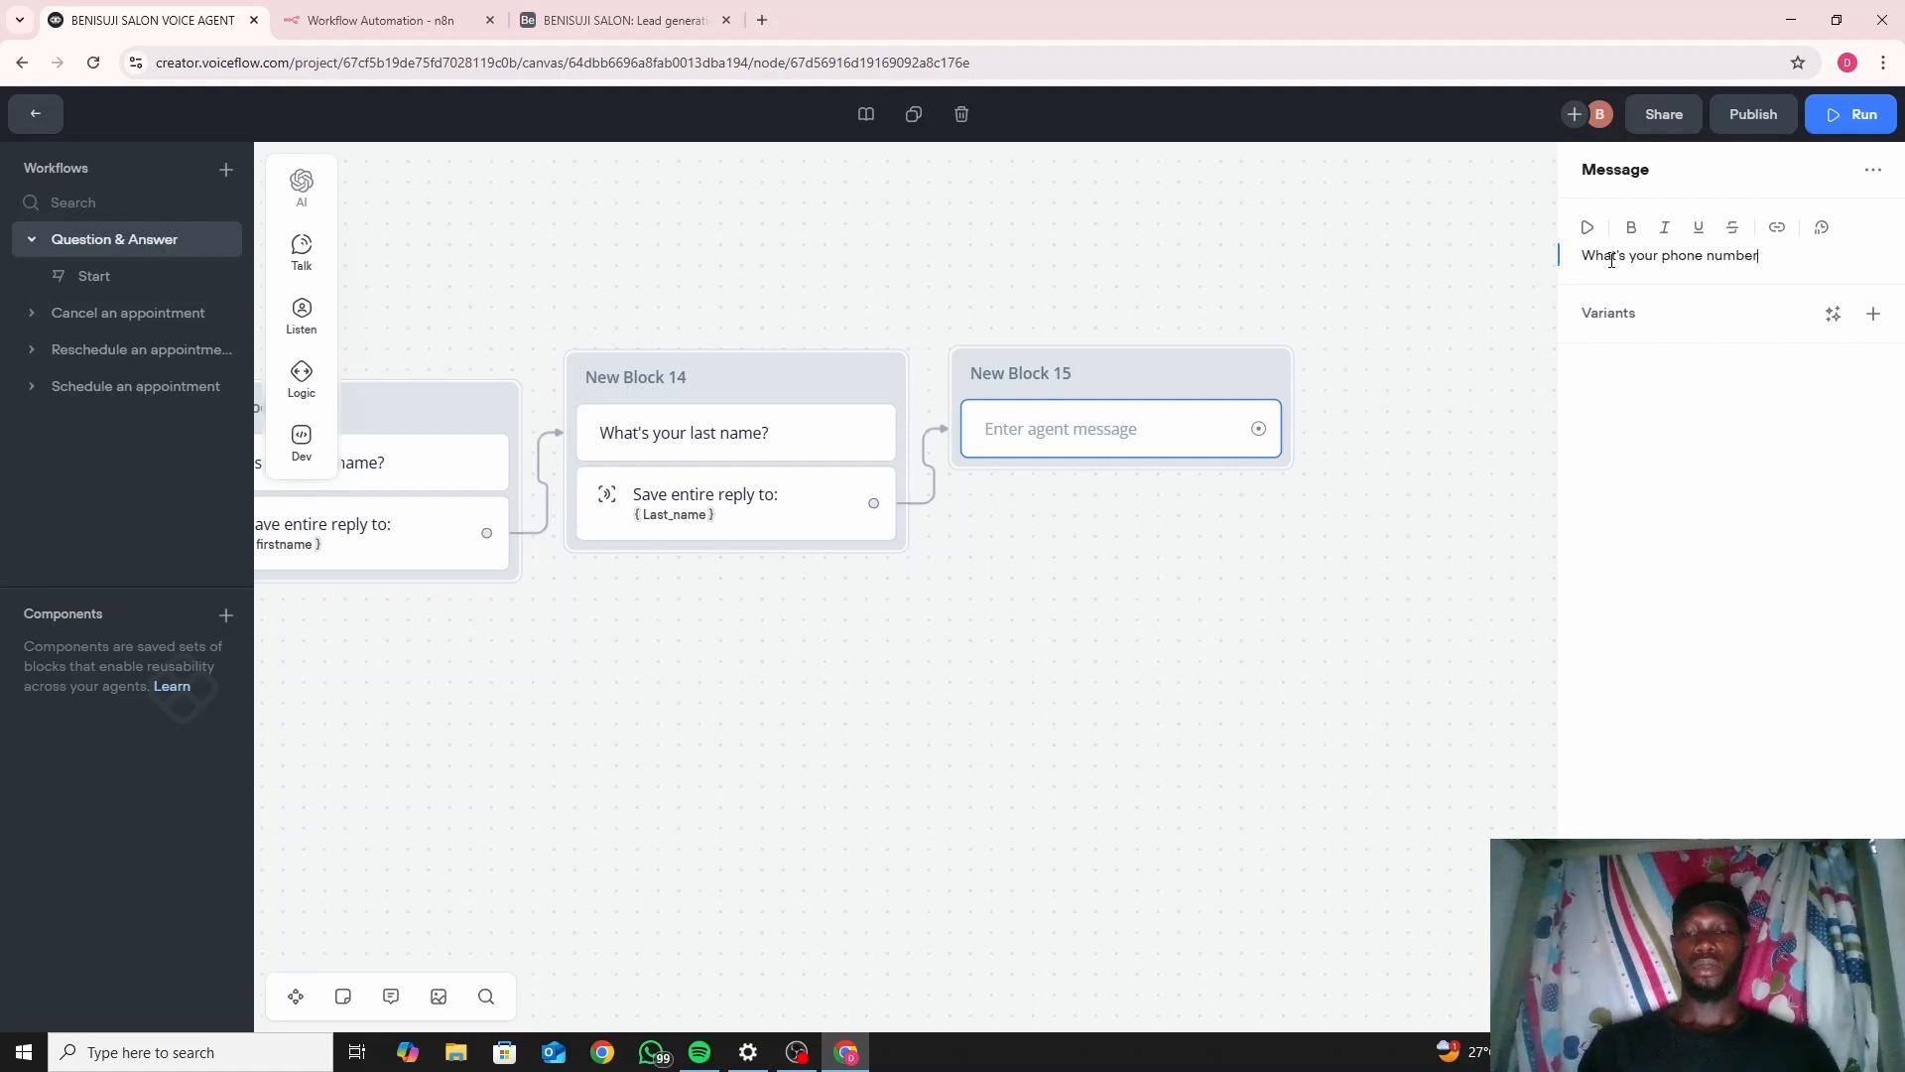
{"action": "type", "text": "?"}
{"action": "left_click", "coordinate": [1295, 632]}
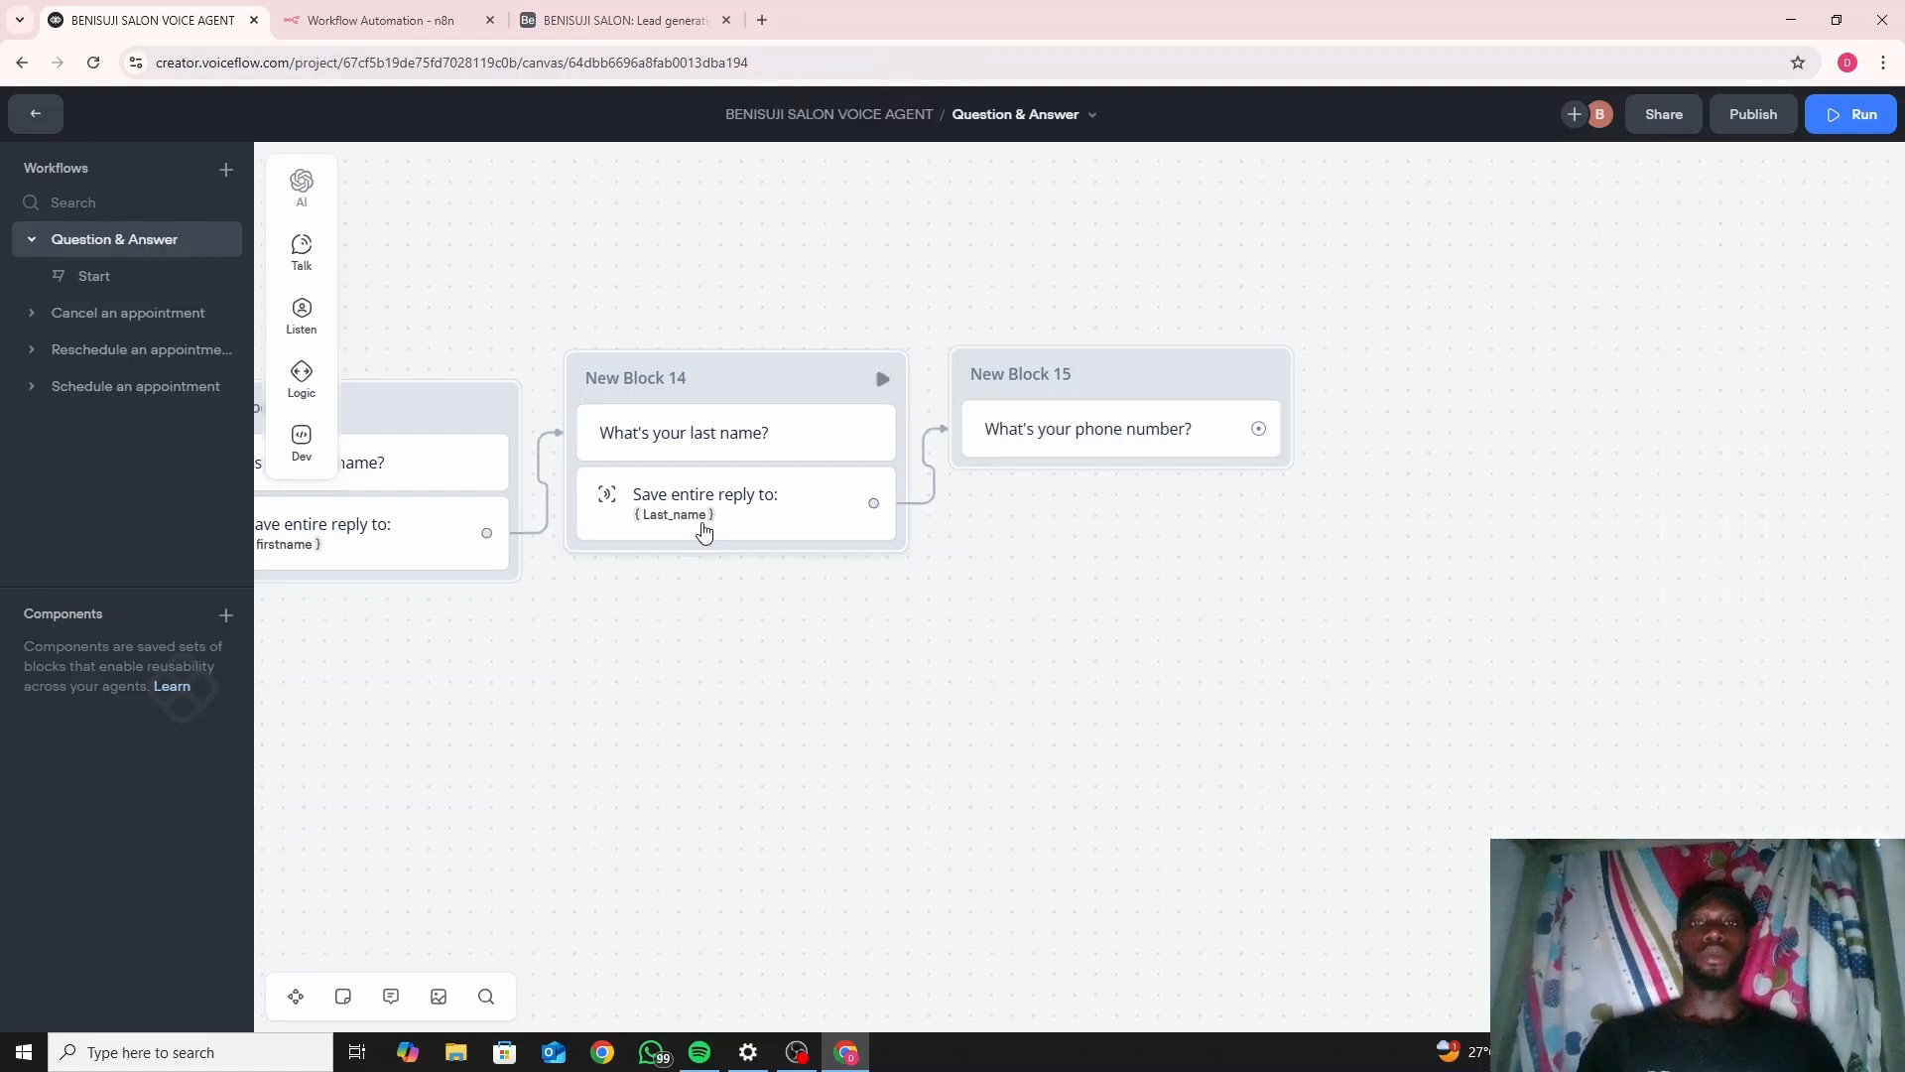
Add a capture step to New Block 15 saving the entire user reply into a new number variable.
{"action": "mouse_move", "coordinate": [308, 314]}
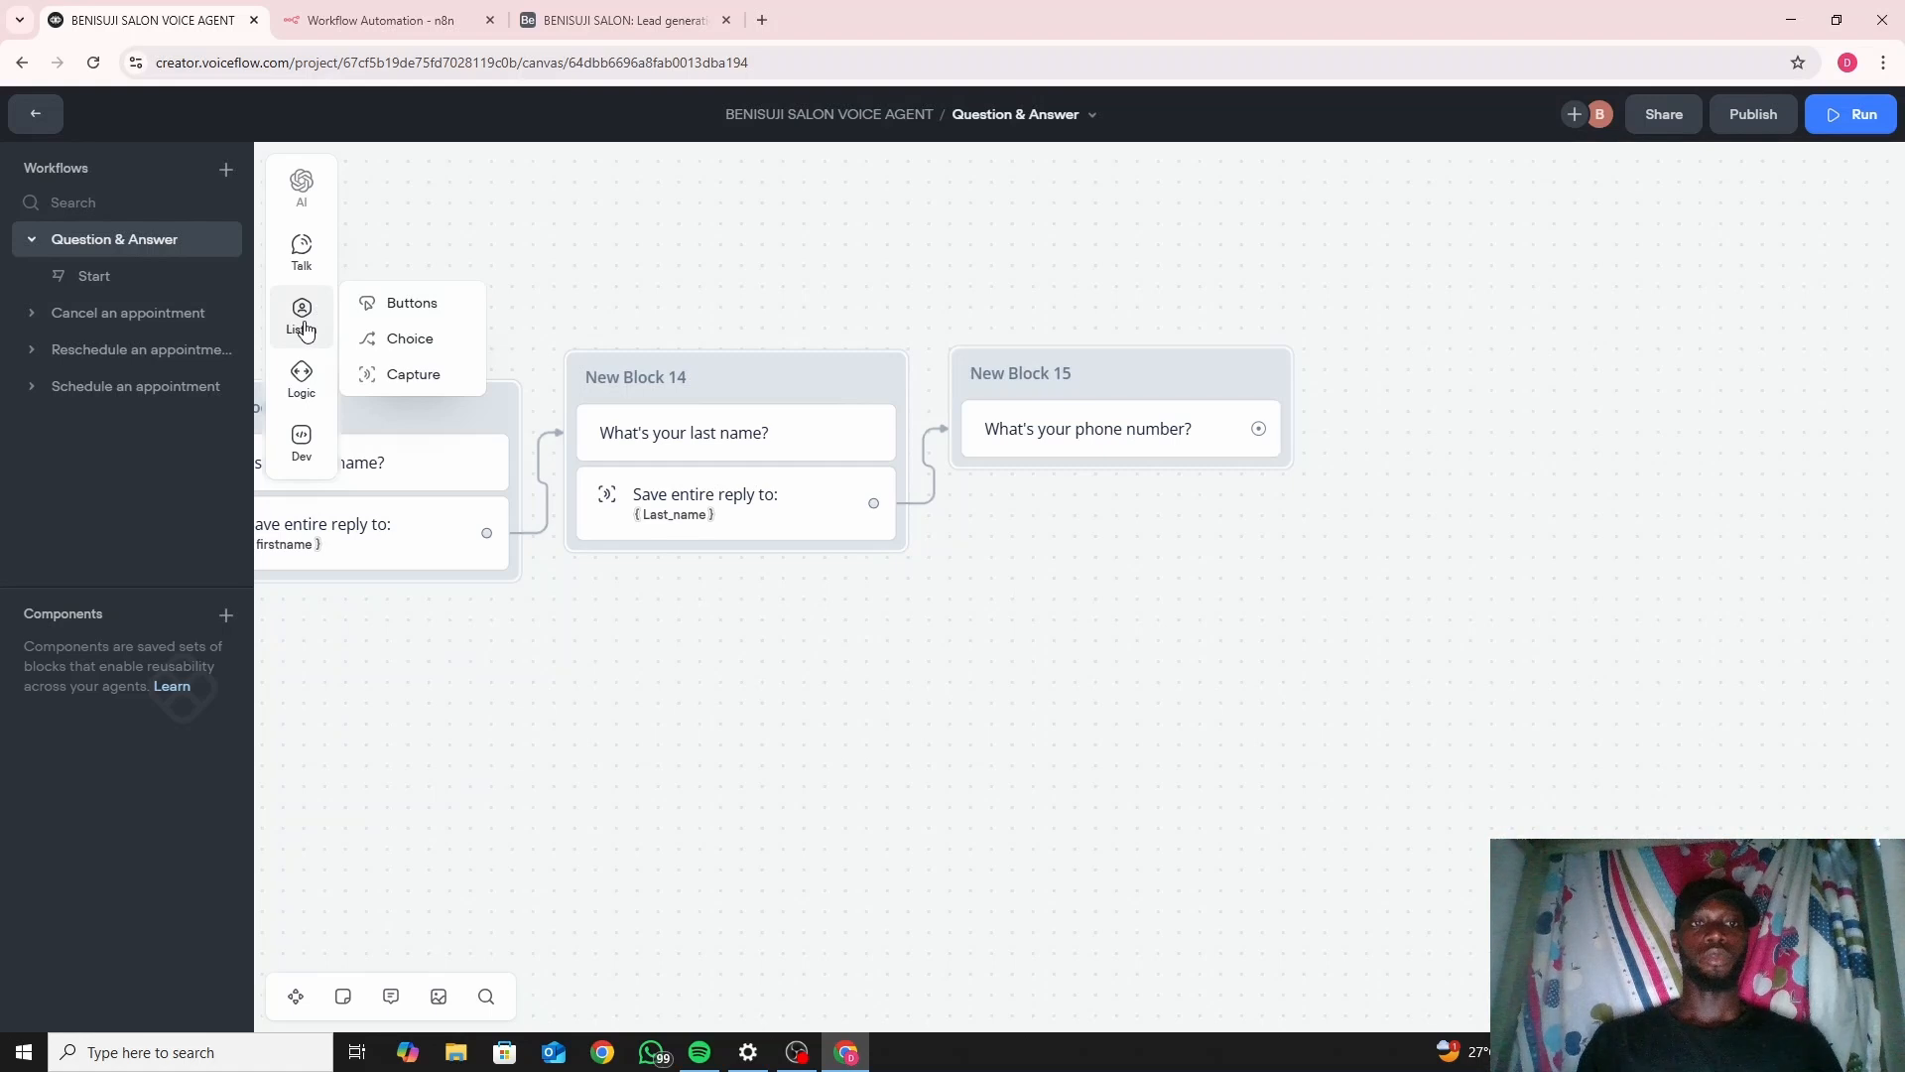
{"action": "left_click_drag", "start_coordinate": [409, 374], "coordinate": [1052, 468]}
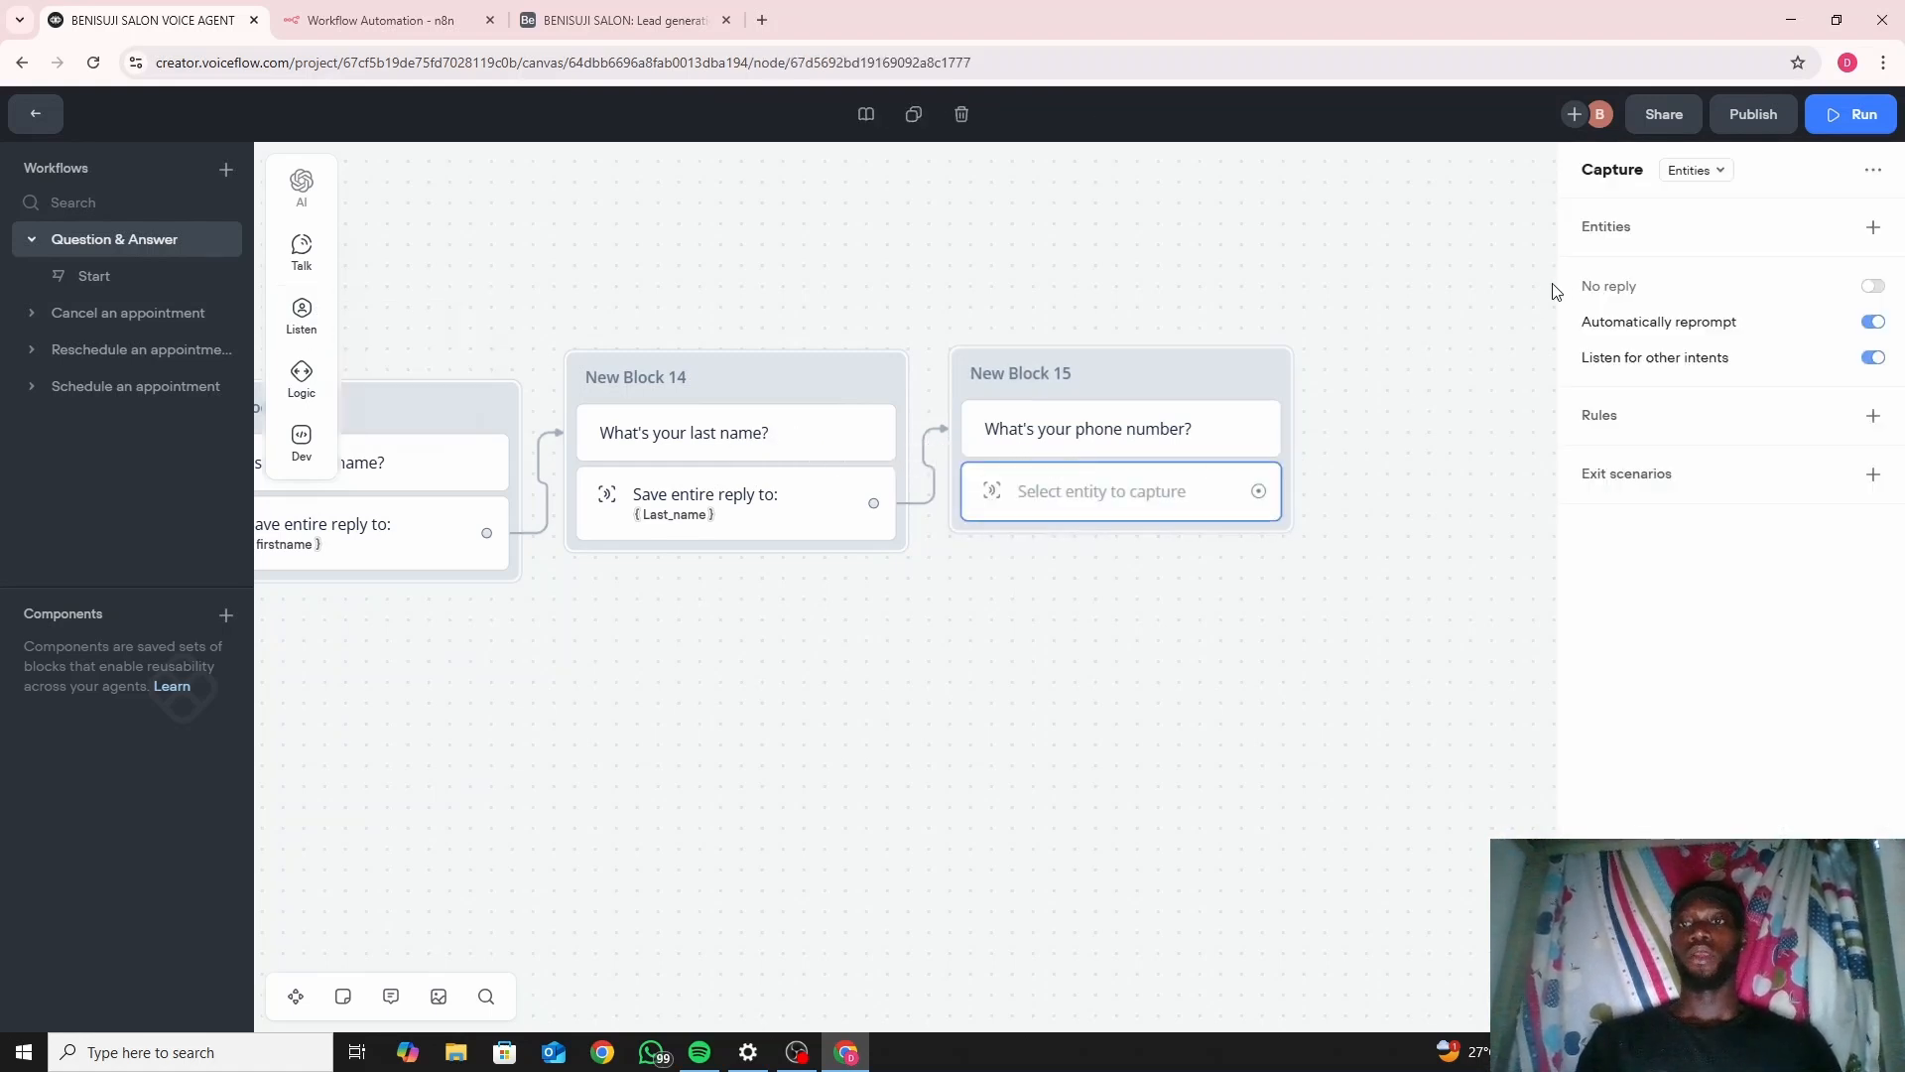
{"action": "left_click", "coordinate": [1696, 170]}
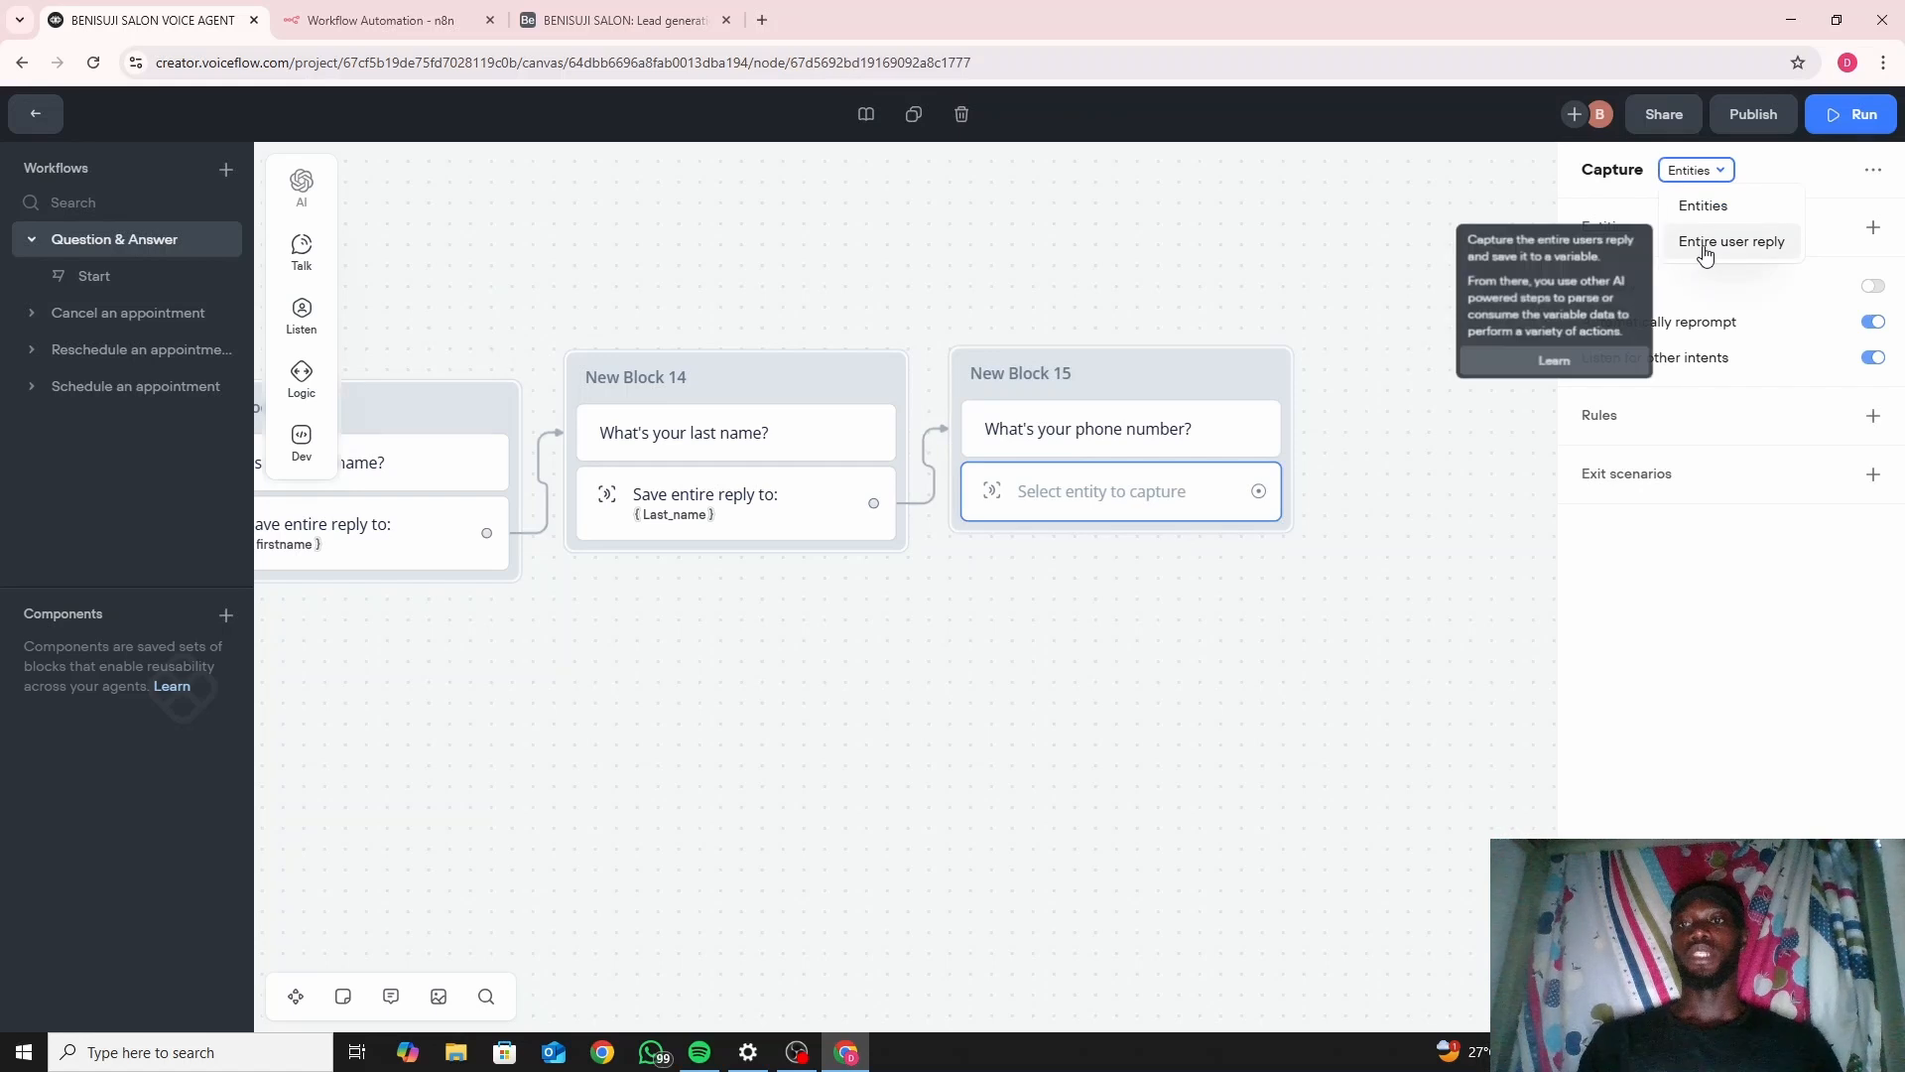
{"action": "left_click", "coordinate": [1705, 248]}
{"action": "left_click", "coordinate": [1684, 256]}
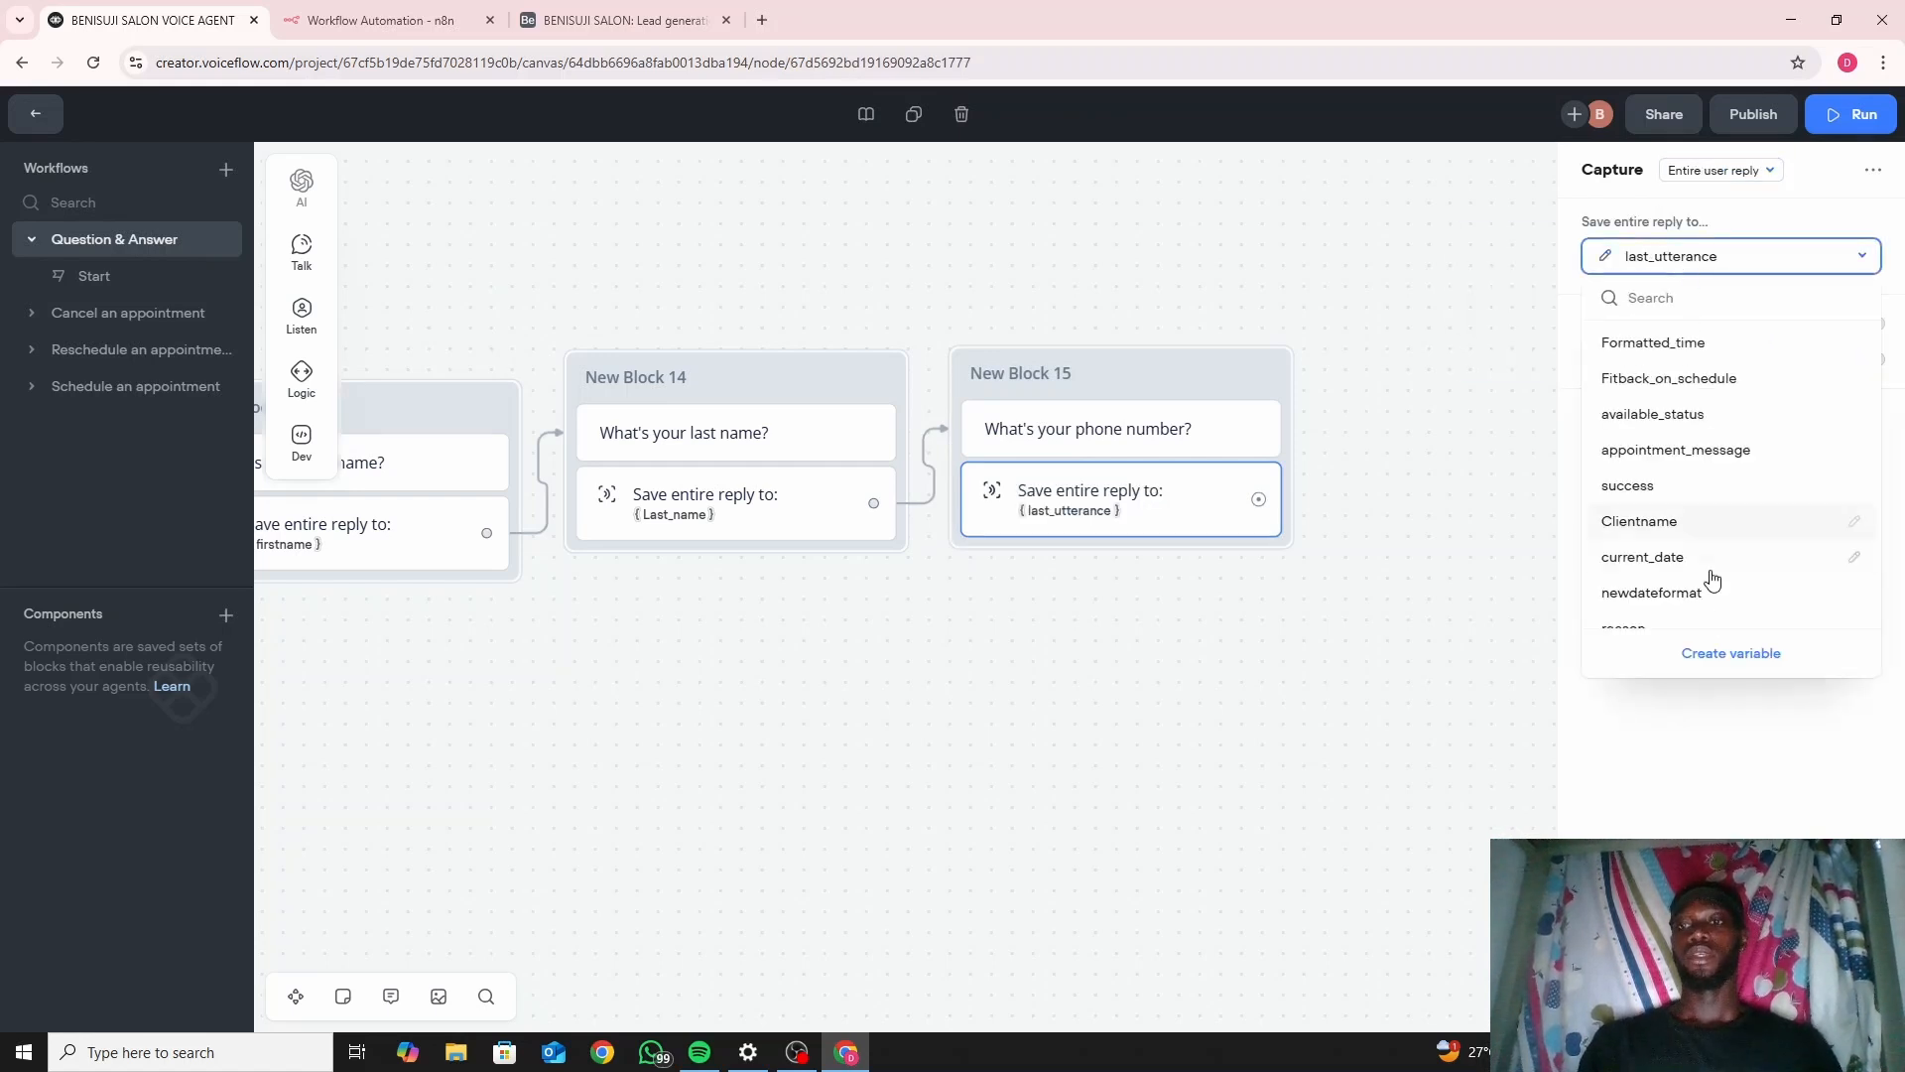
{"action": "left_click", "coordinate": [1729, 657]}
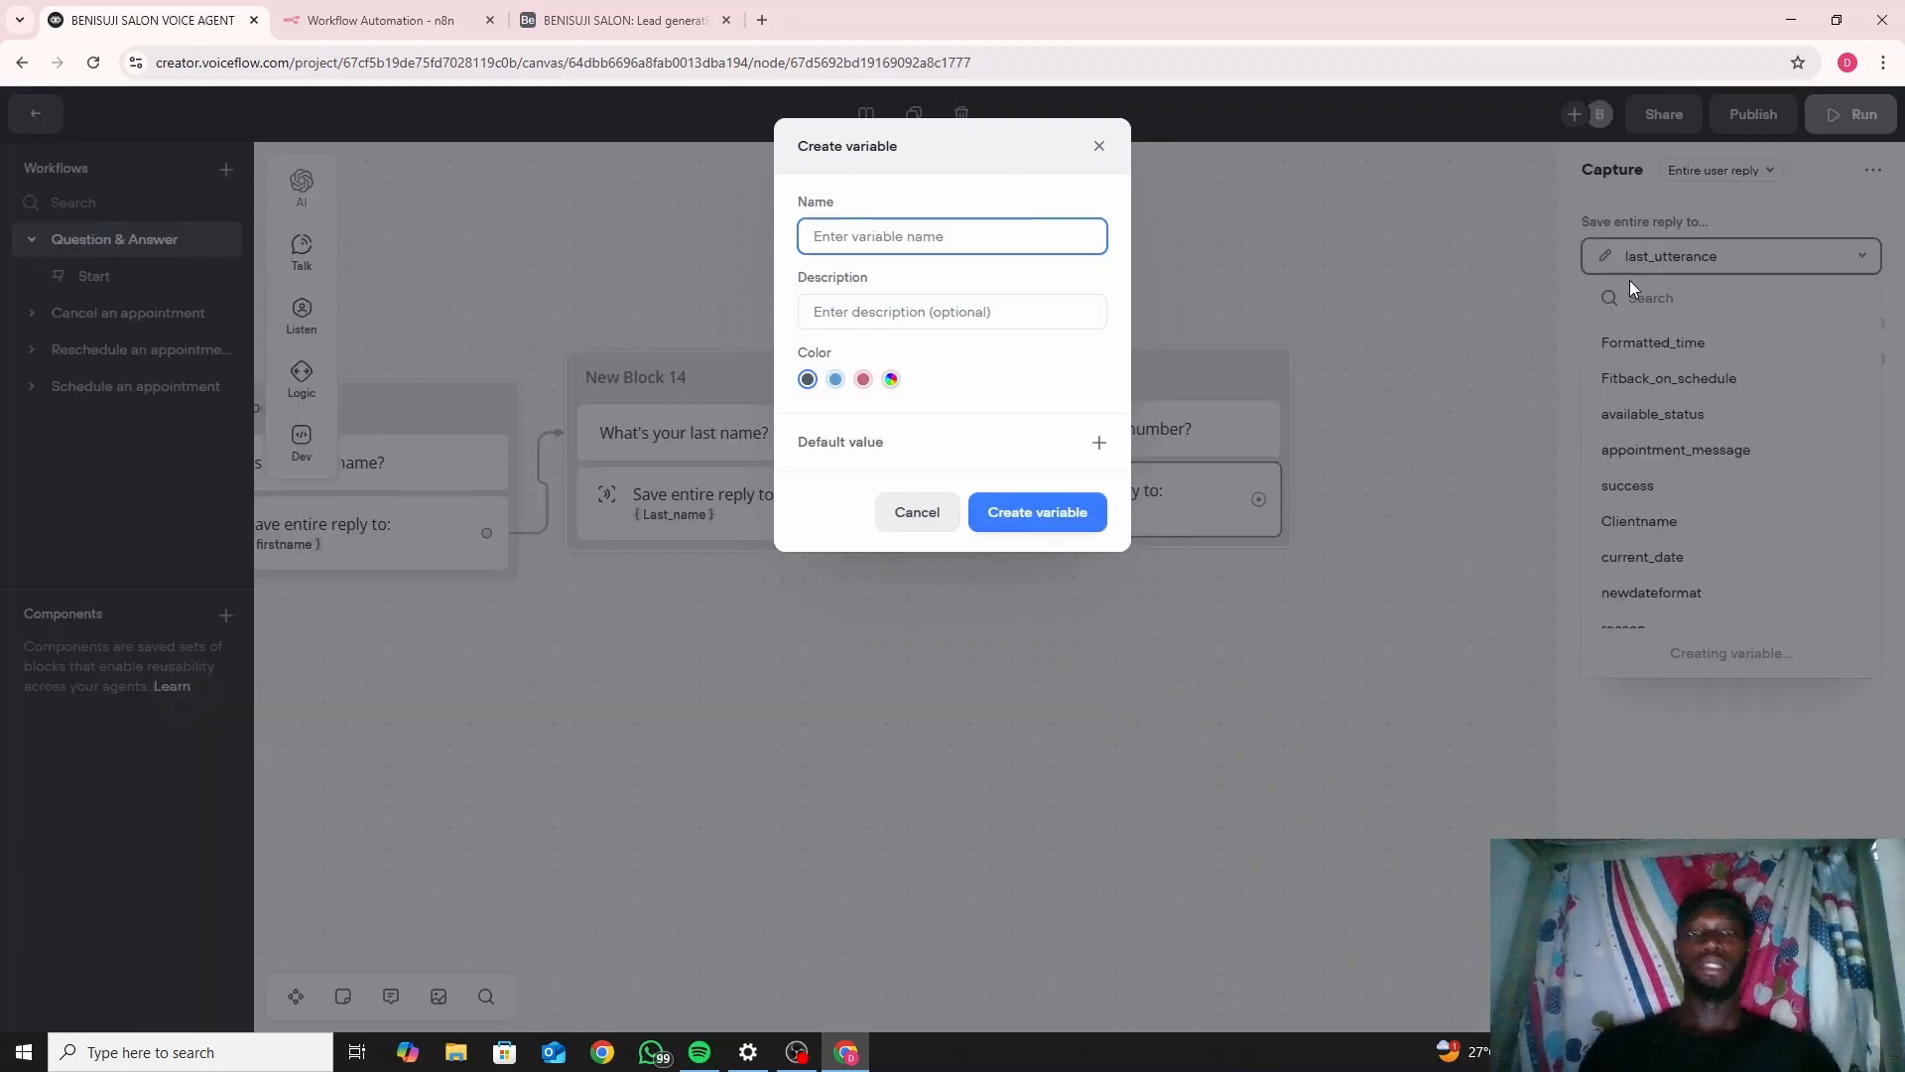
{"action": "type", "text": "numb"}
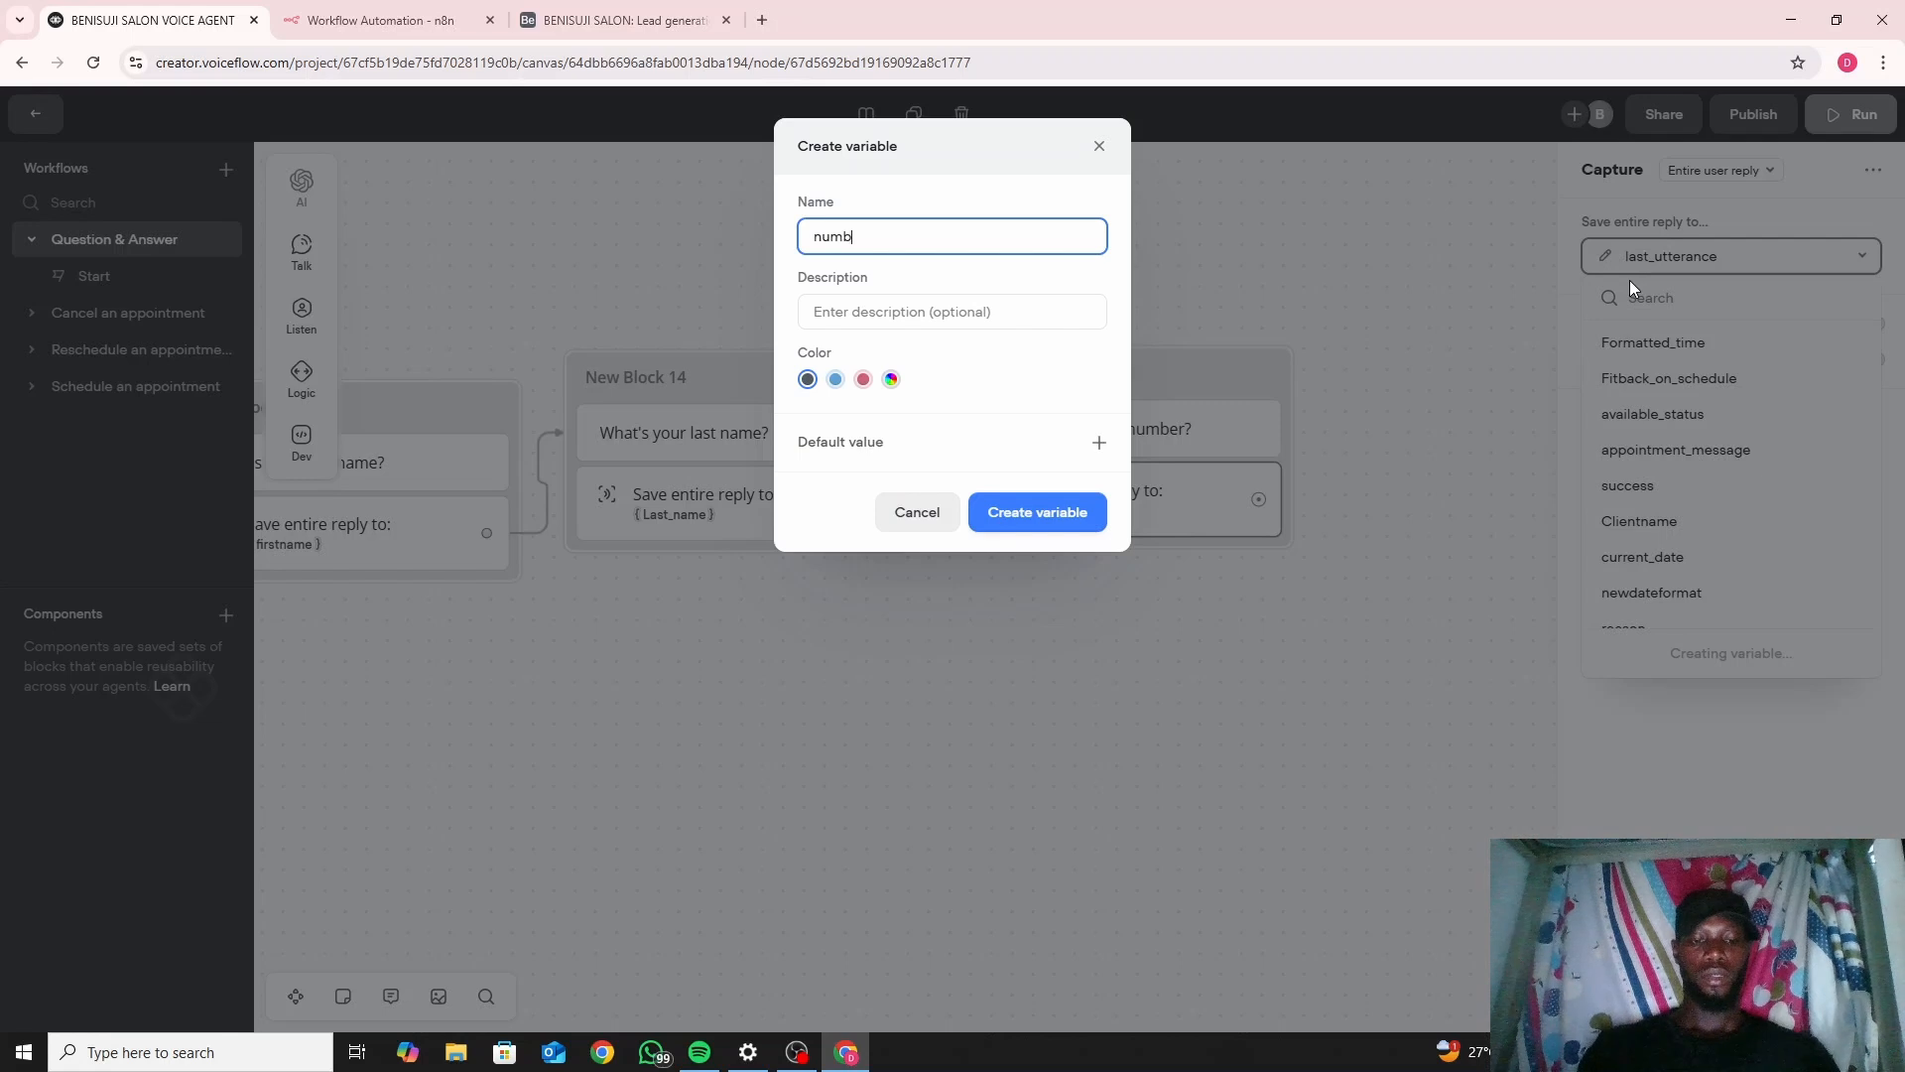
{"action": "type", "text": "er"}
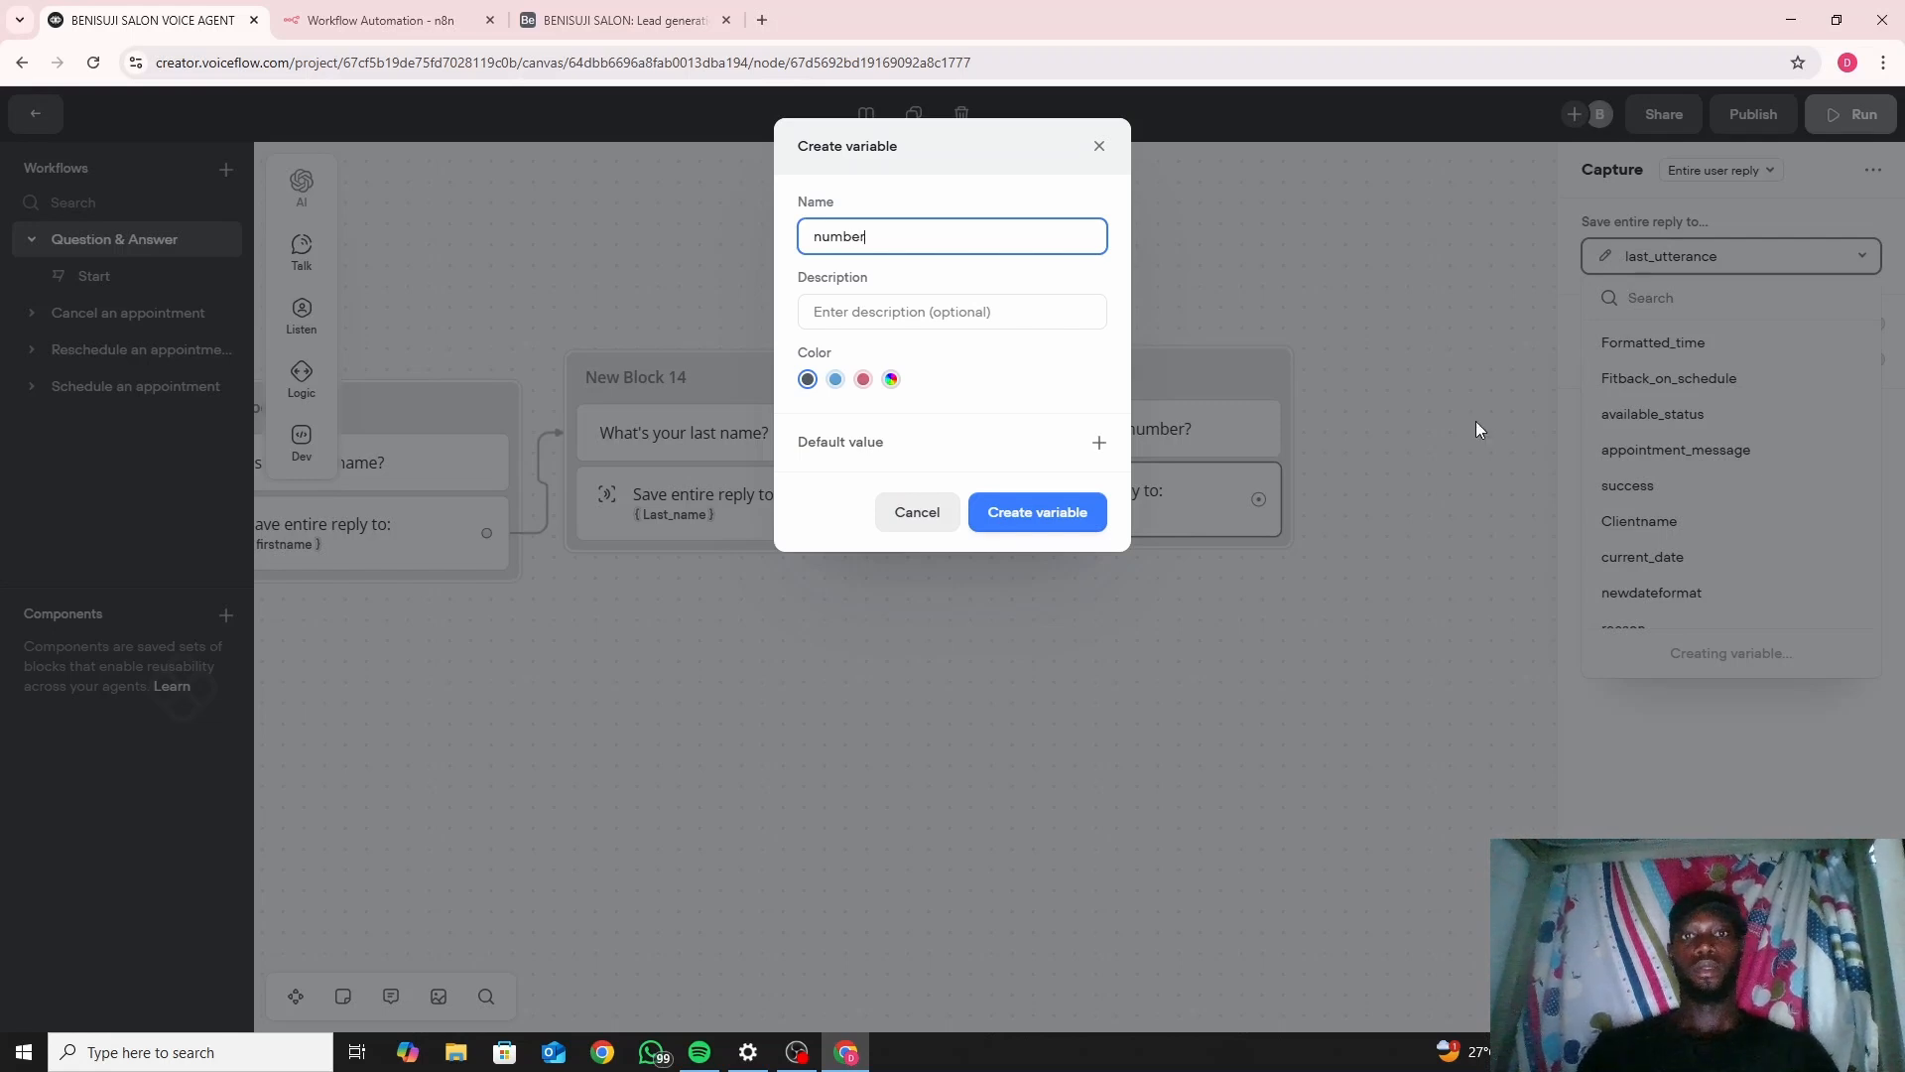
{"action": "left_click", "coordinate": [1052, 511]}
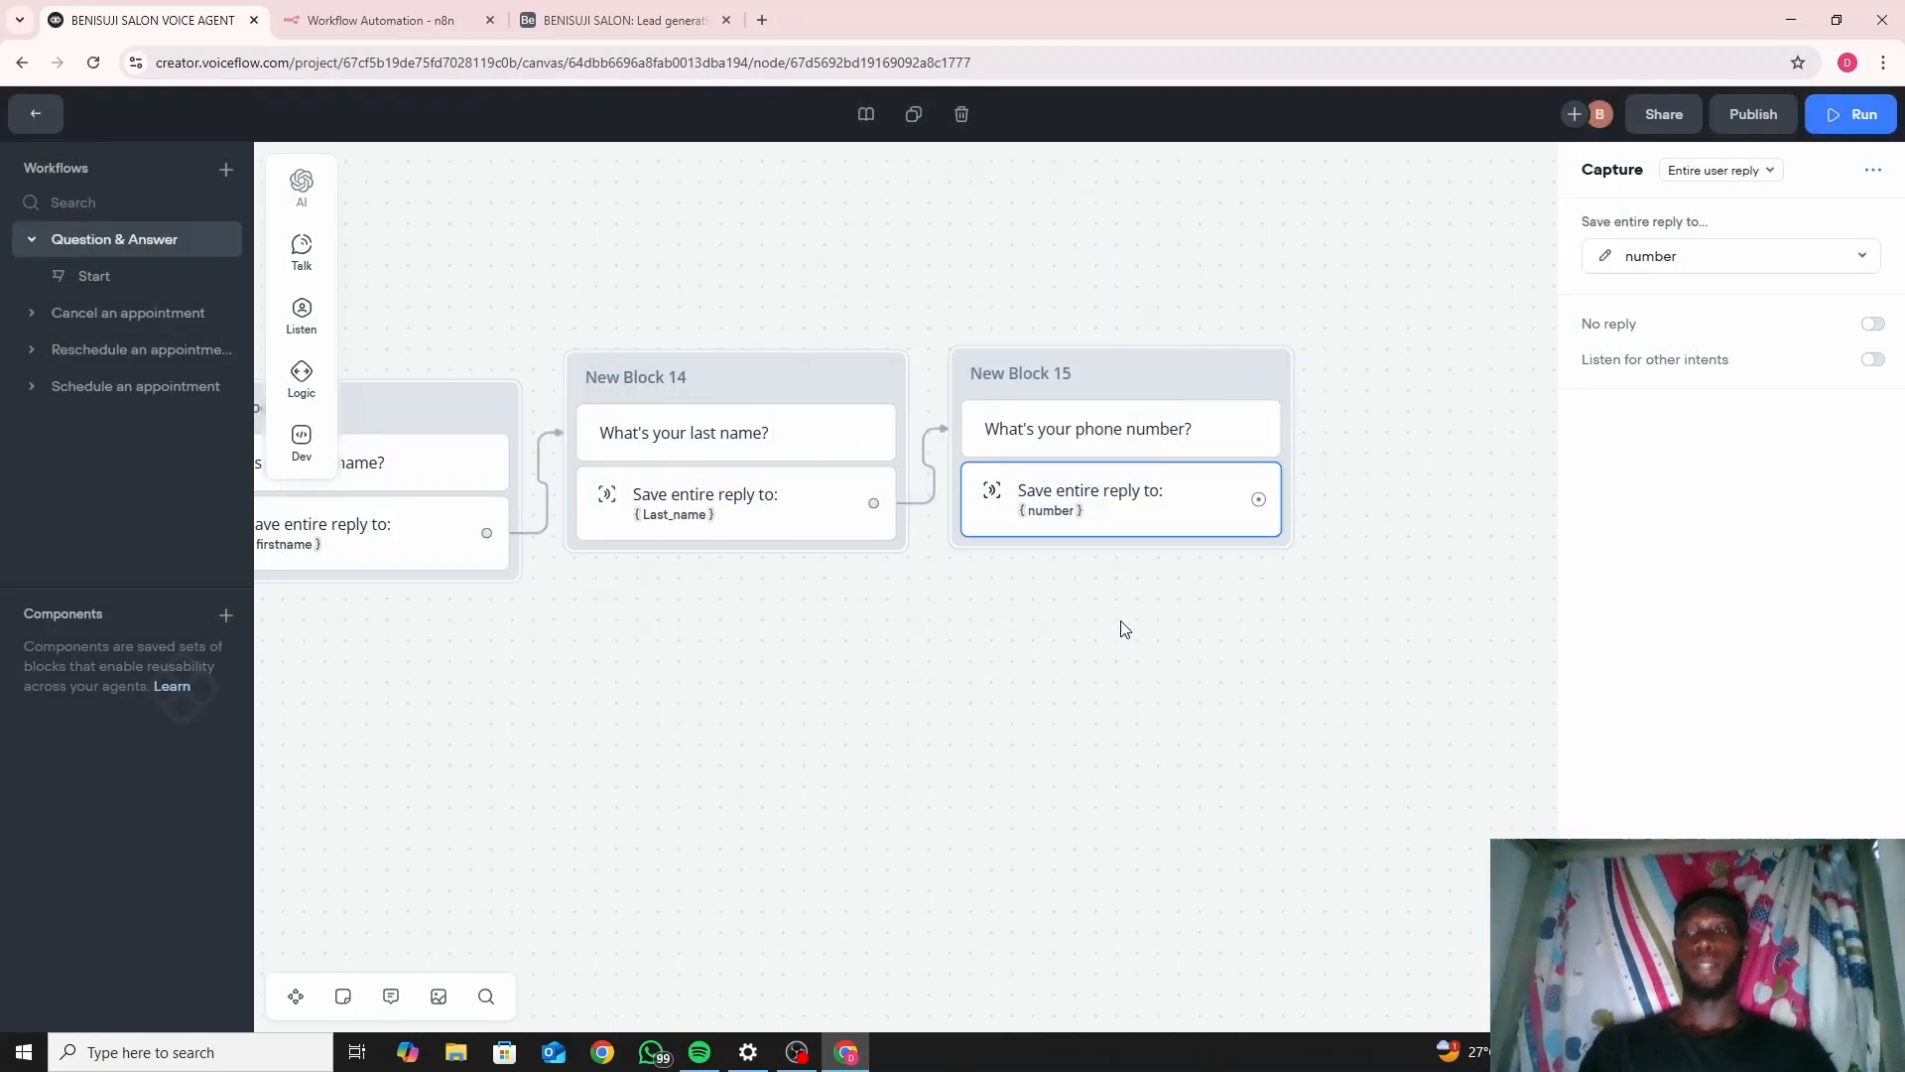
{"action": "left_click_drag", "start_coordinate": [1124, 628], "coordinate": [783, 664]}
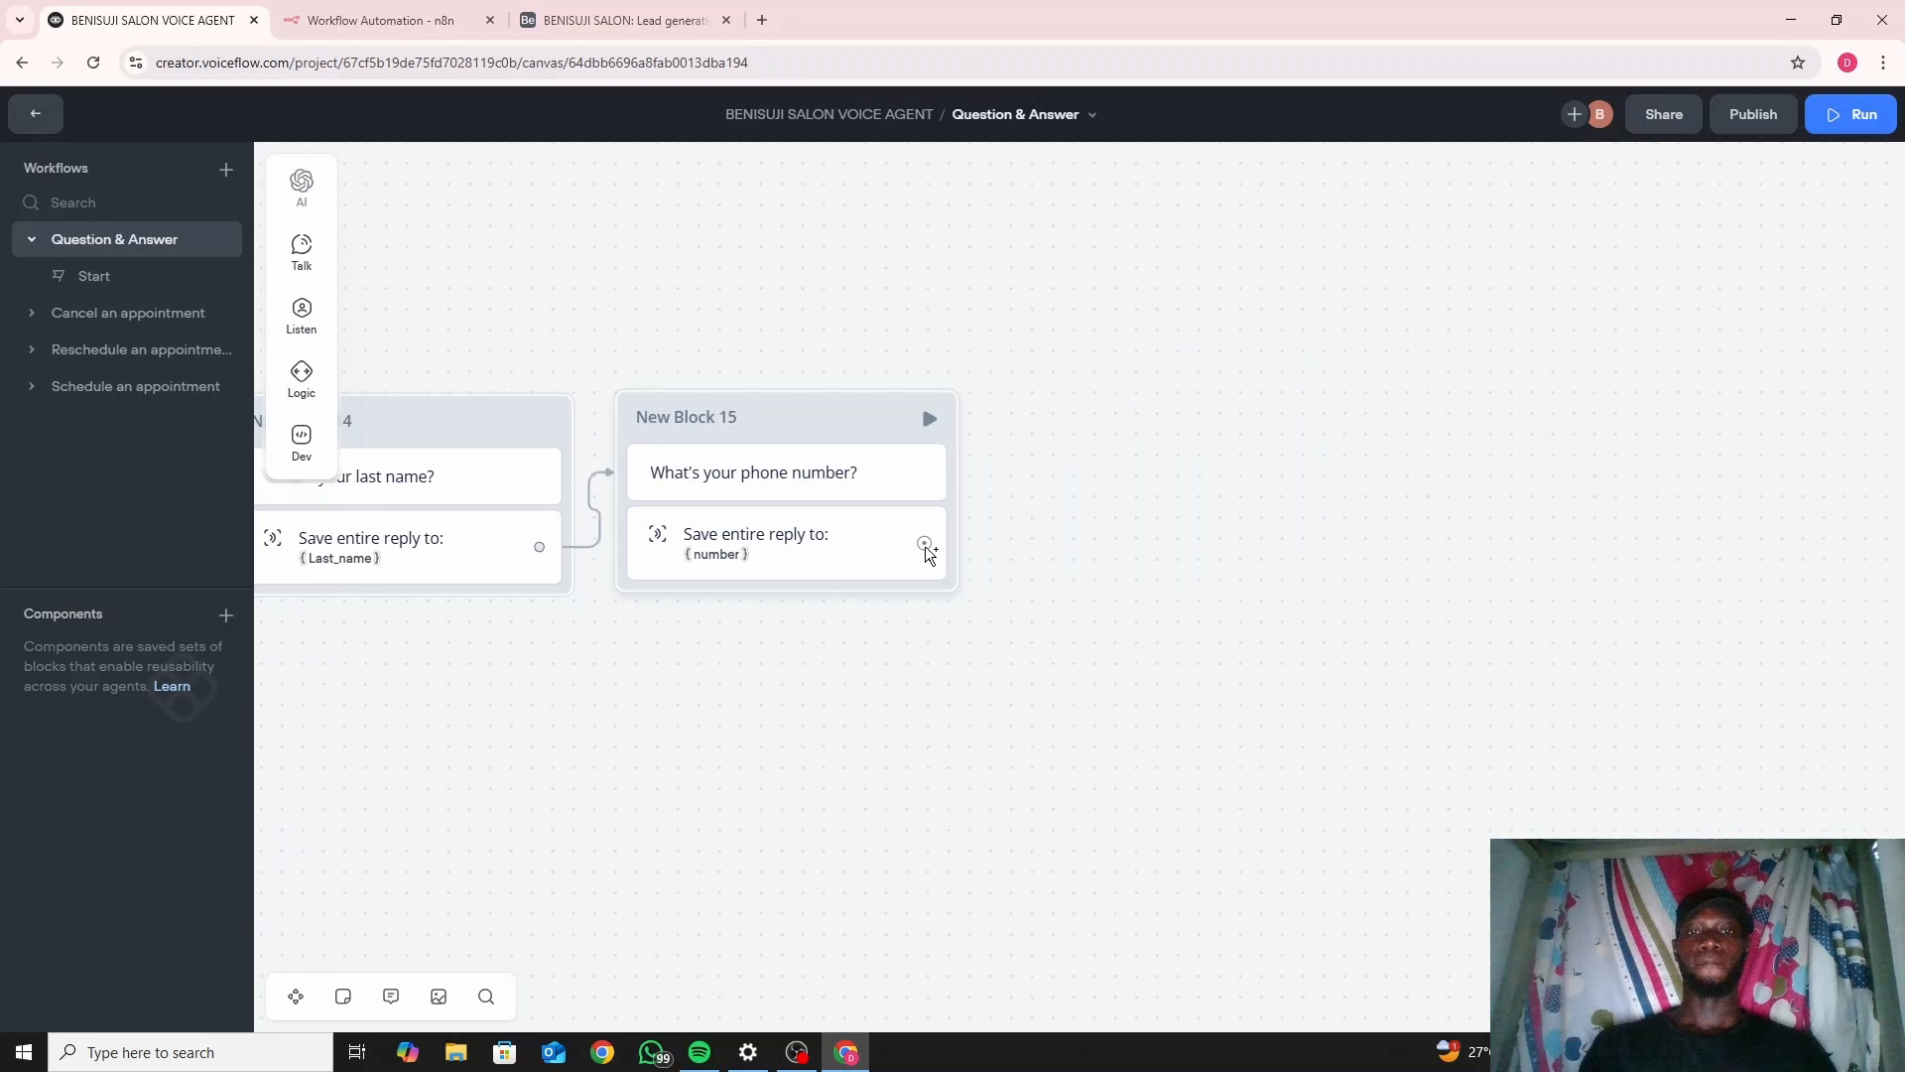
Link a message block after New Block 15's capture reading "What's your email address?".
{"action": "left_click_drag", "start_coordinate": [924, 545], "coordinate": [1009, 433]}
{"action": "mouse_move", "coordinate": [1134, 468]}
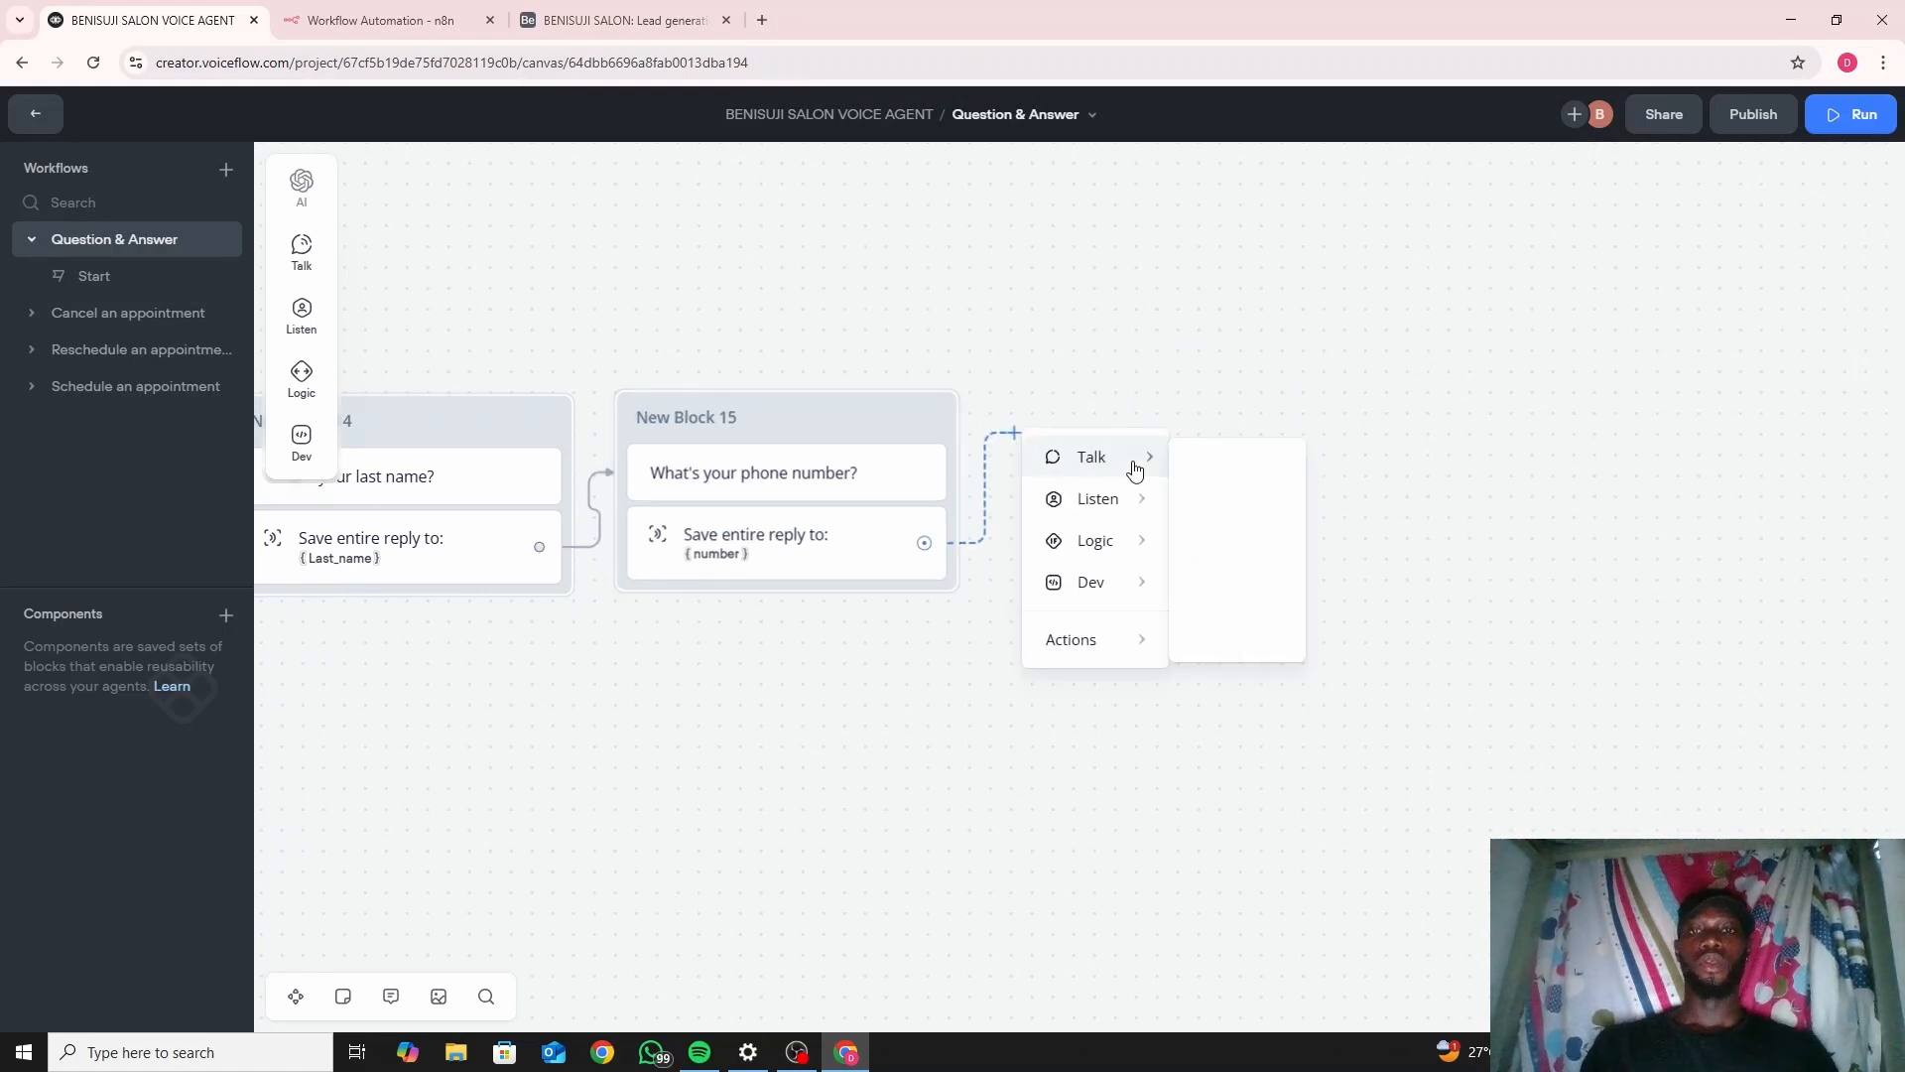
{"action": "left_click", "coordinate": [1221, 474]}
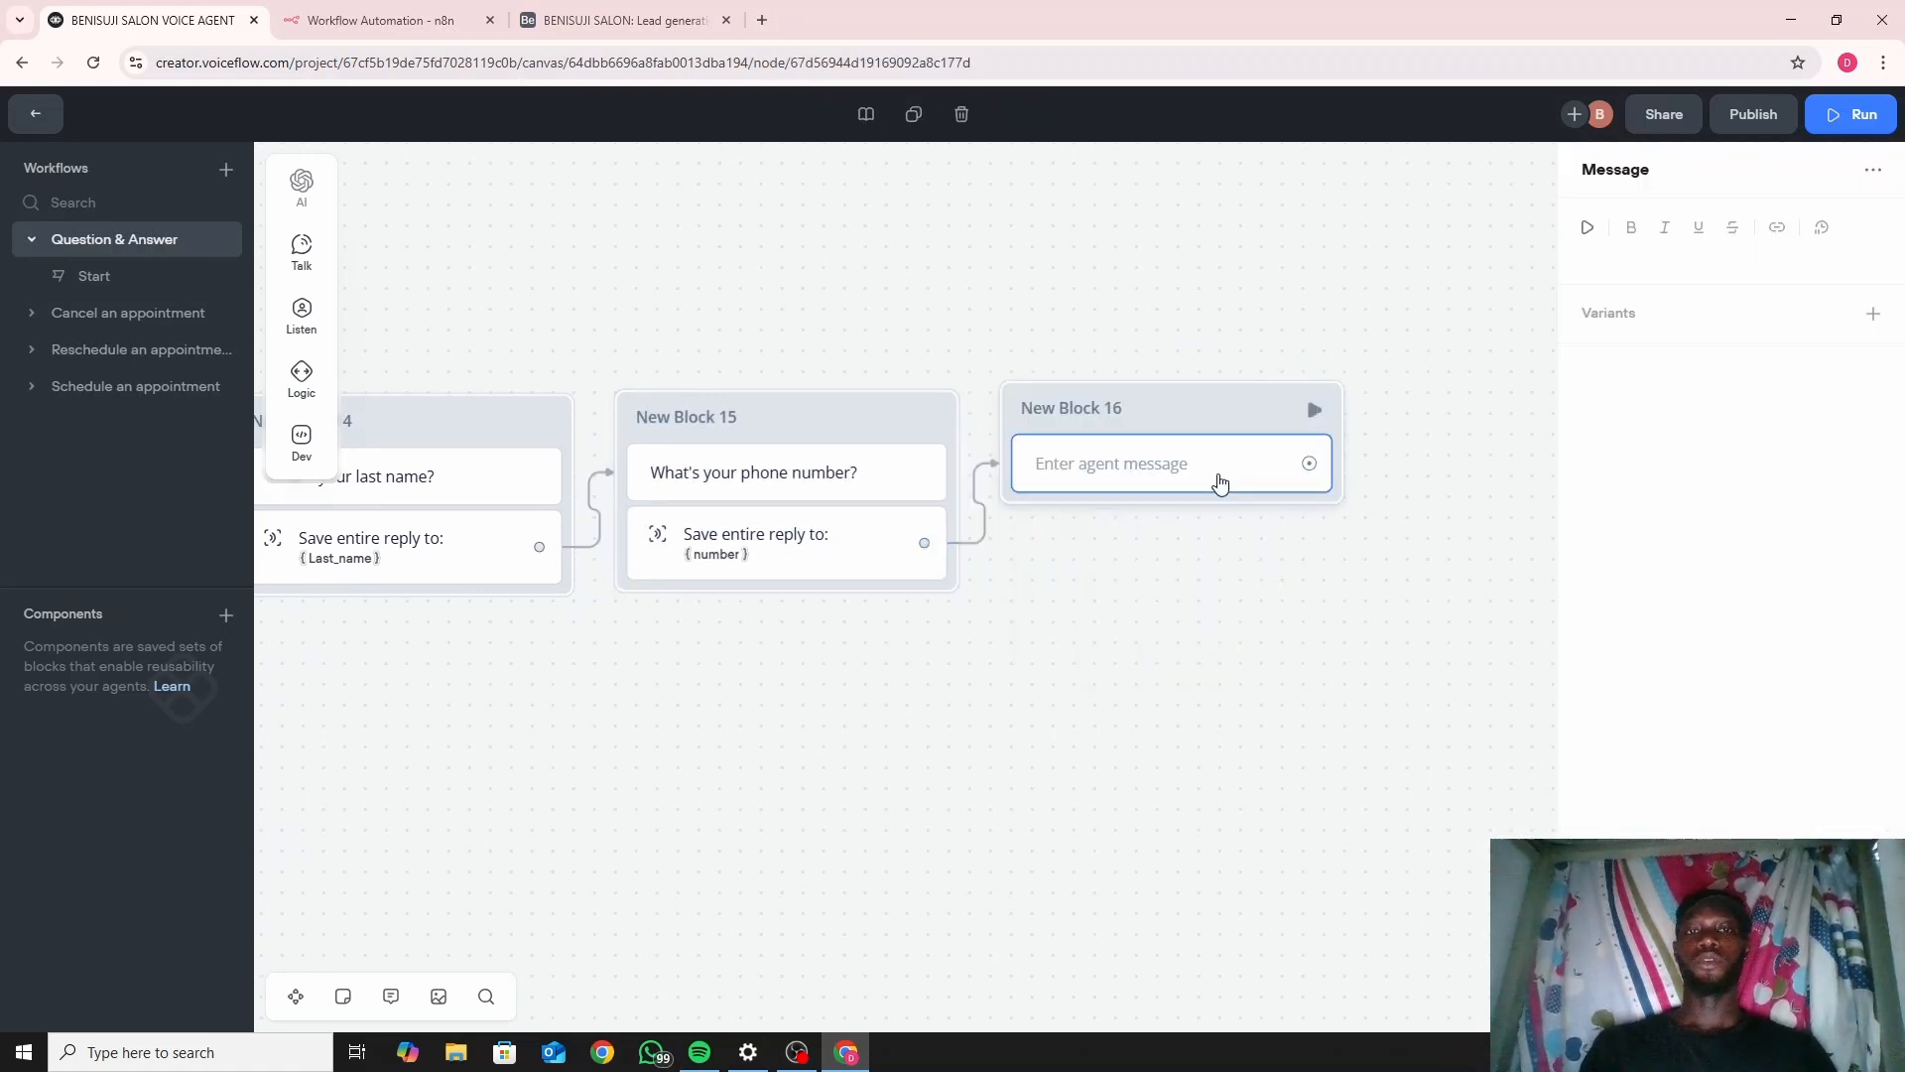
{"action": "left_click", "coordinate": [1592, 255]}
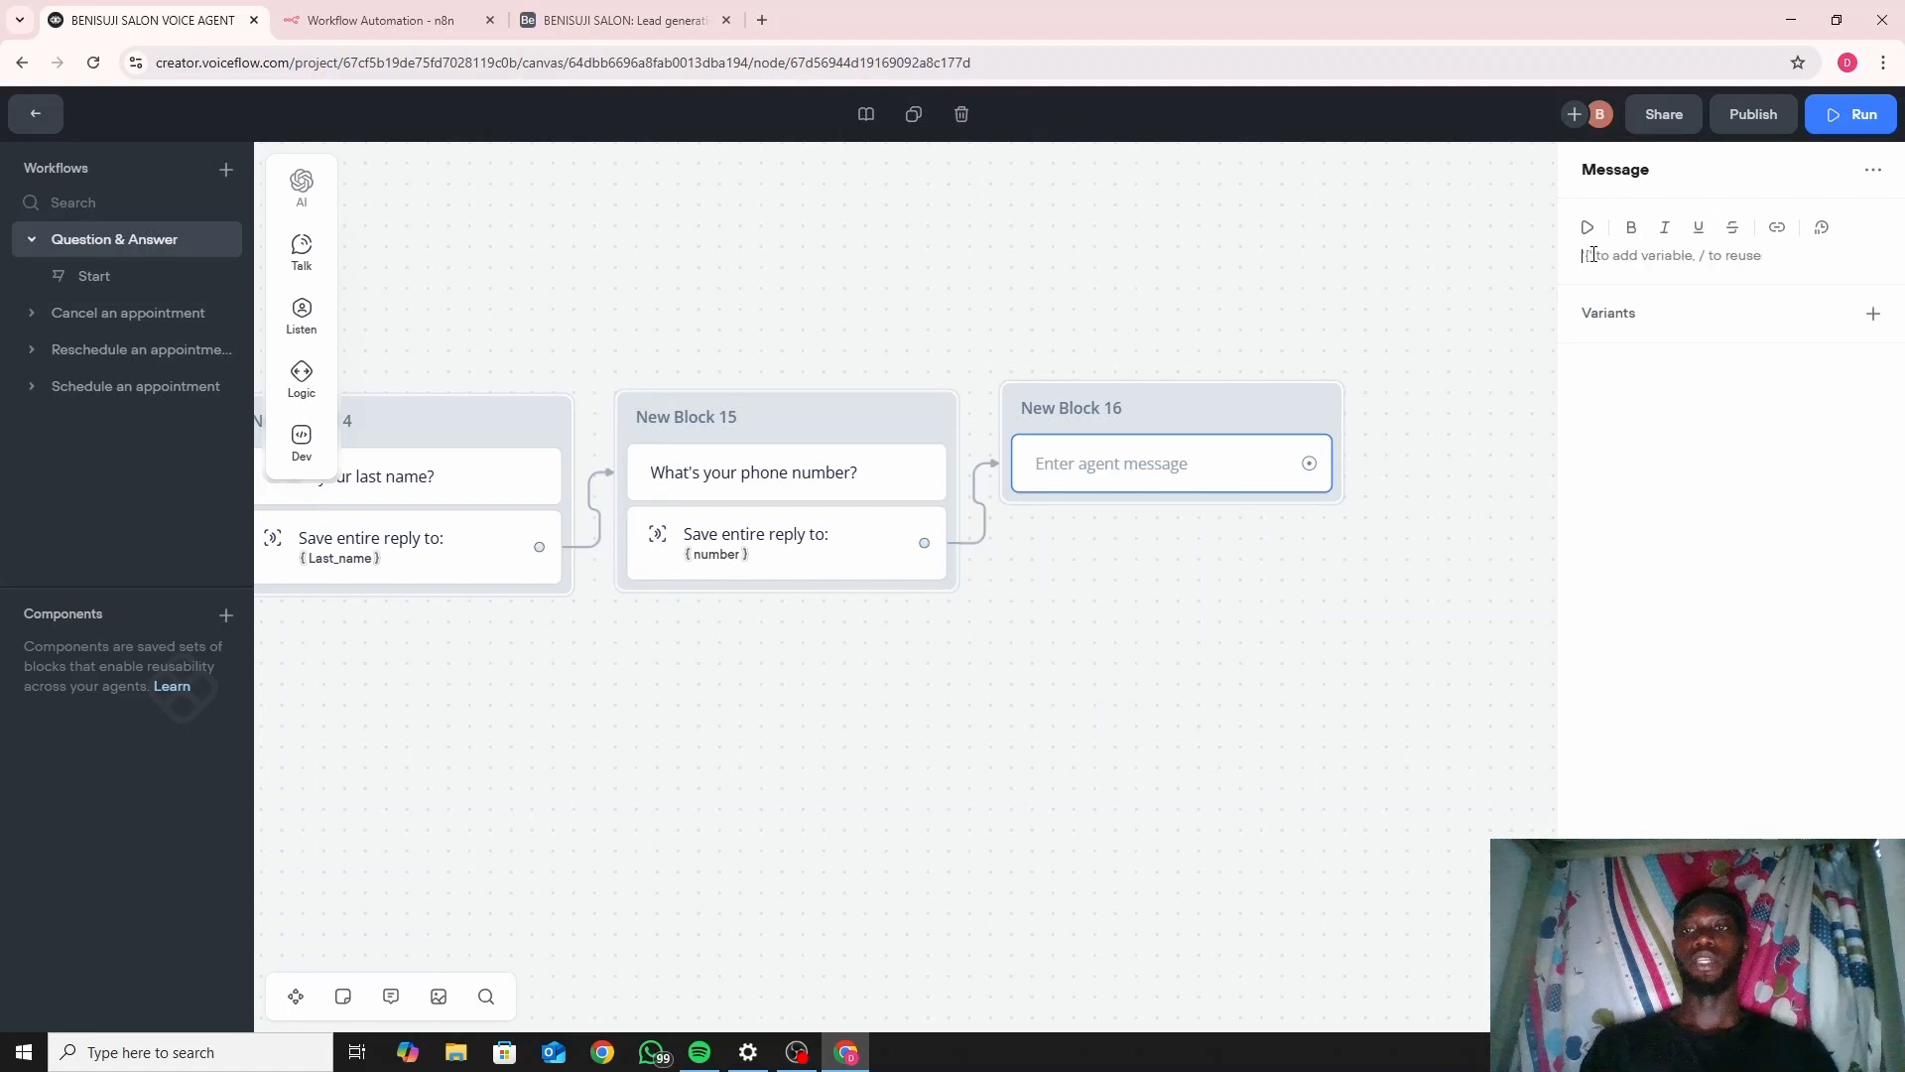
{"action": "type", "text": "What"}
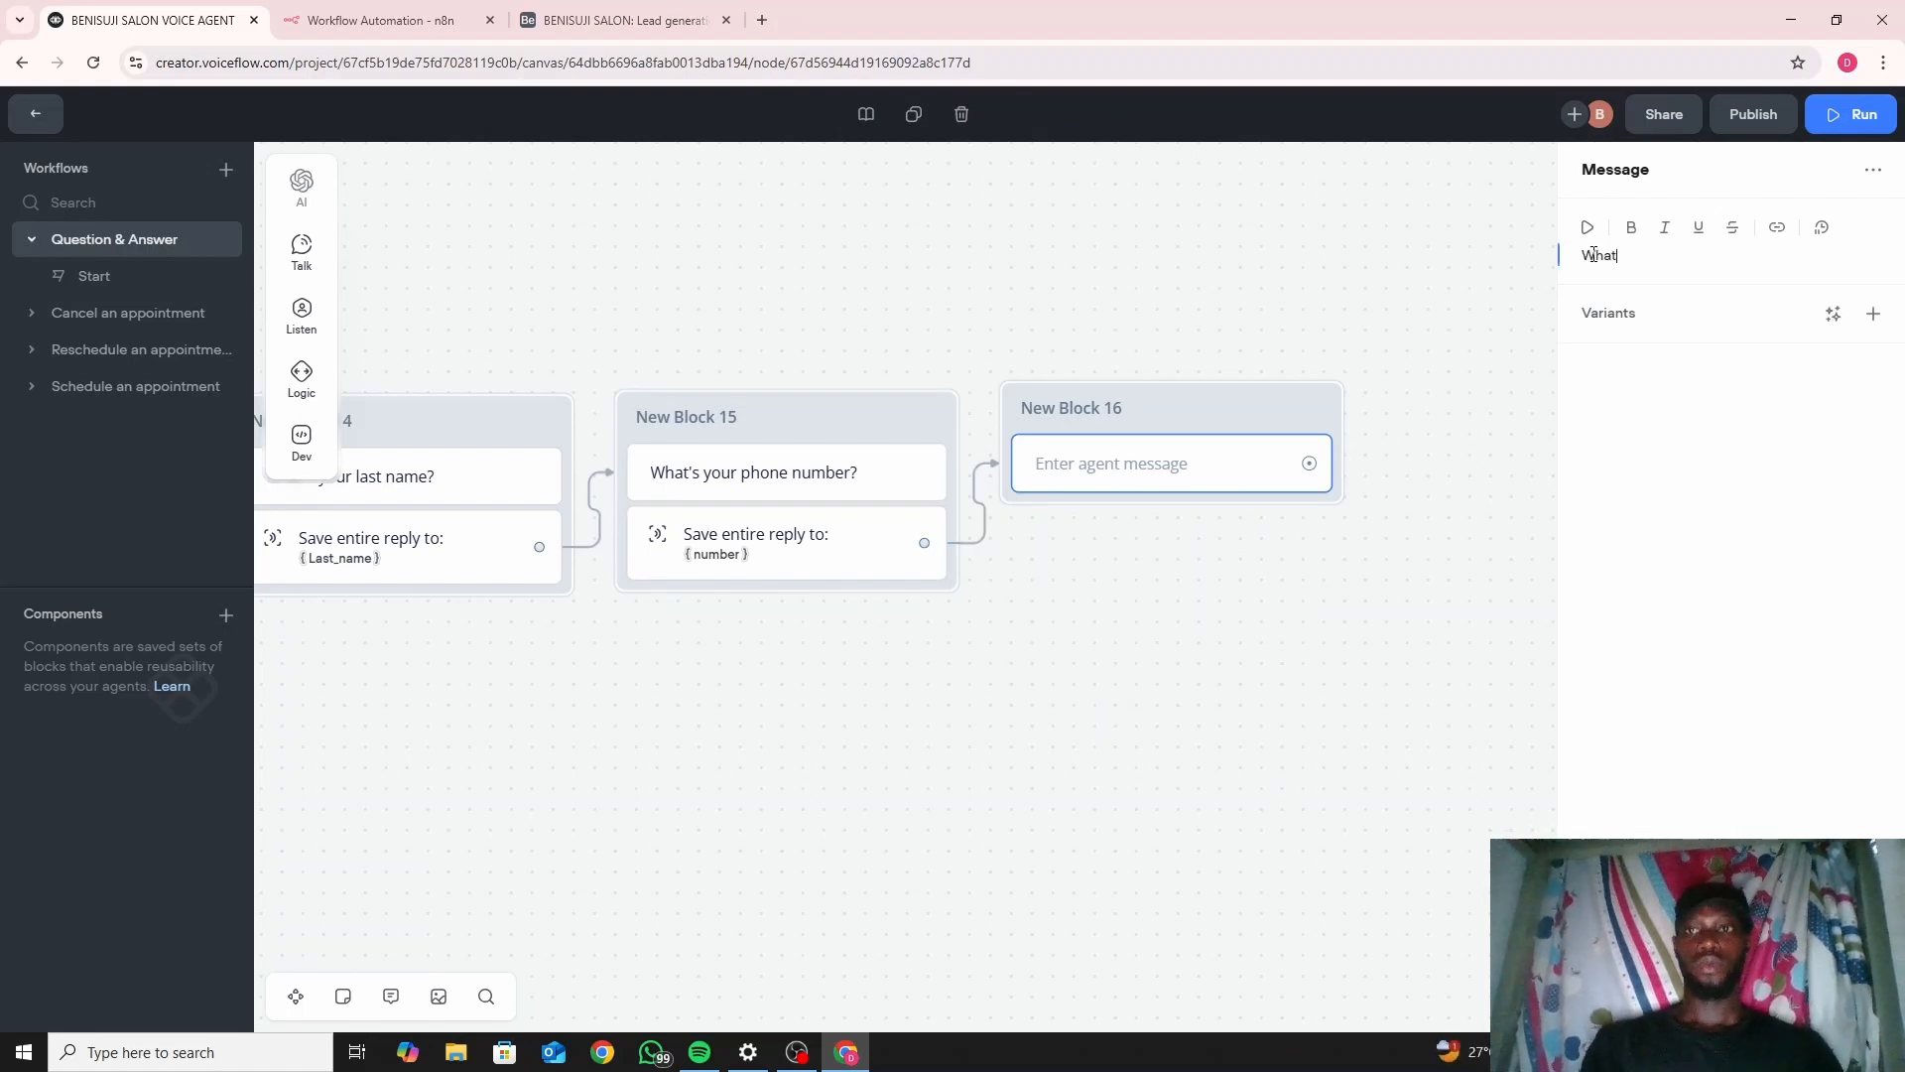
{"action": "type", "text": "'s"}
{"action": "key", "text": "alt"}
{"action": "key", "text": "space"}
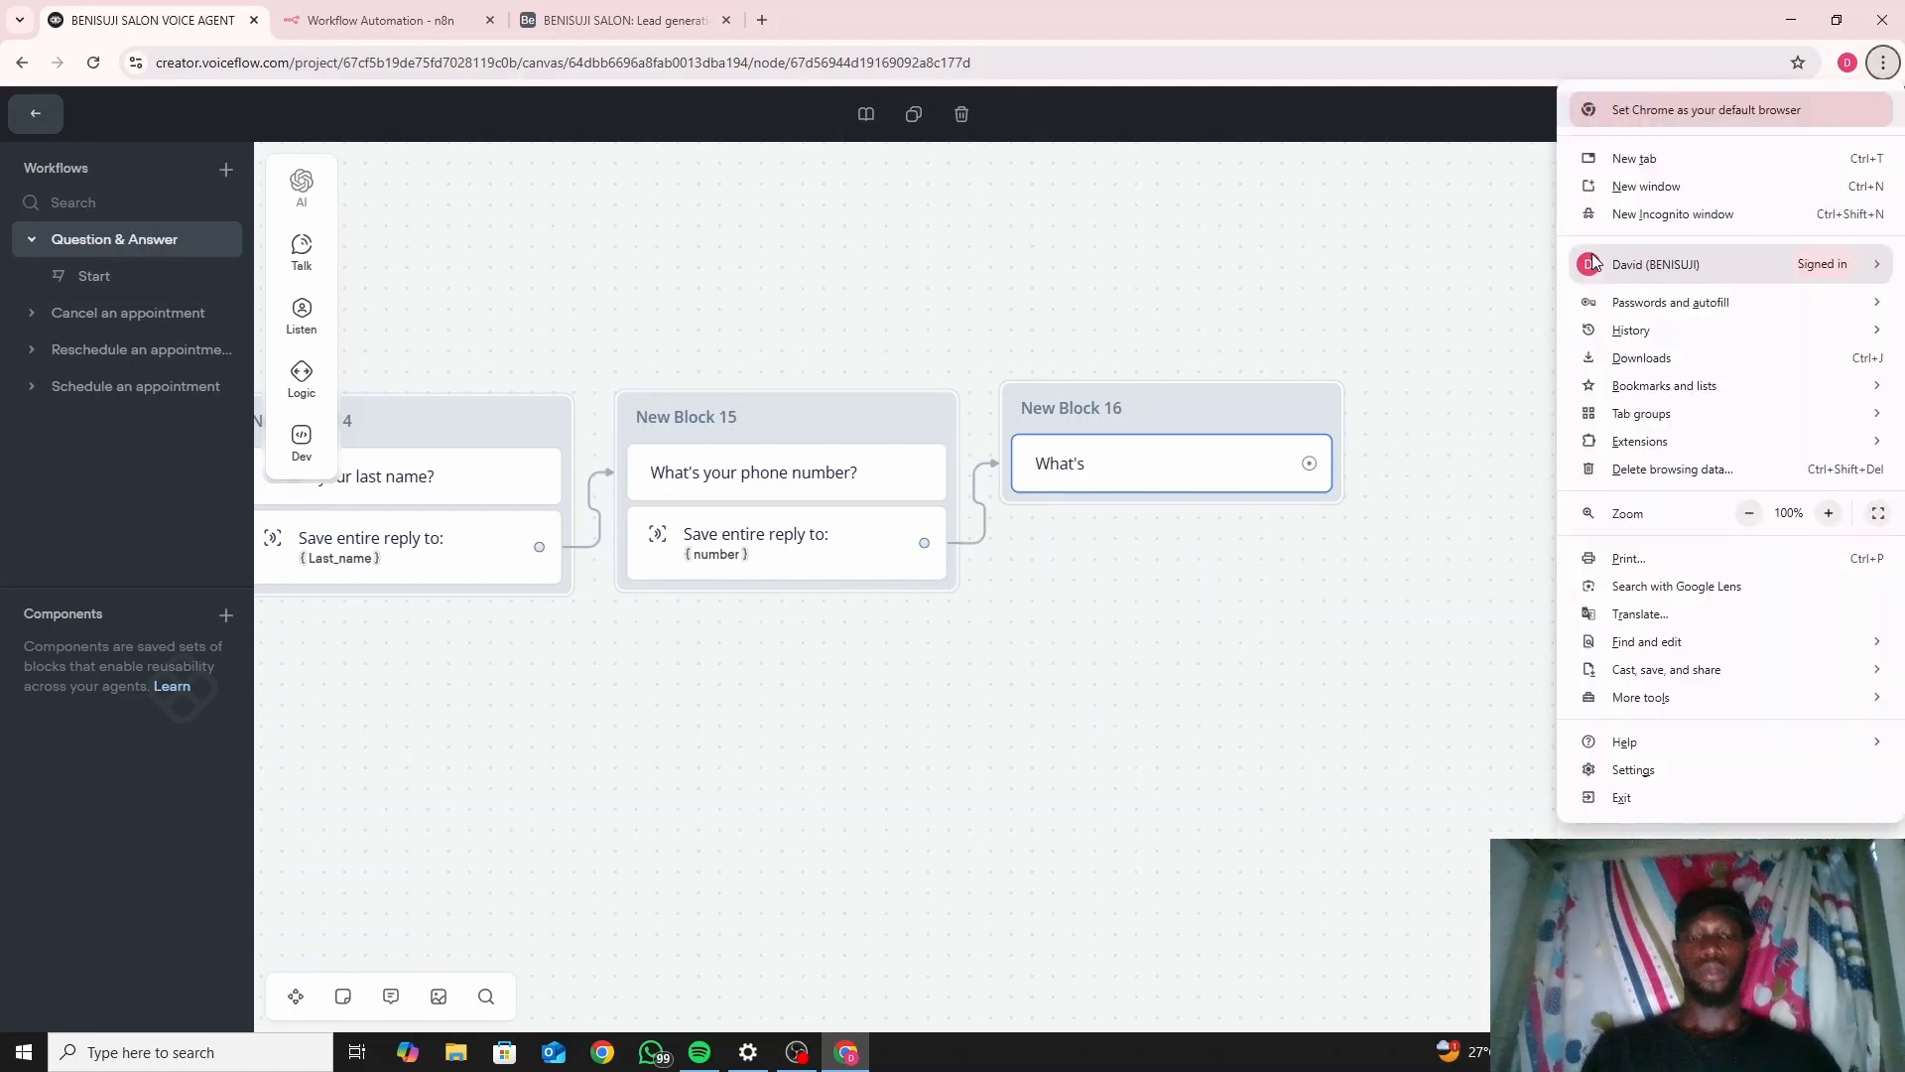
{"action": "key", "text": "t"}
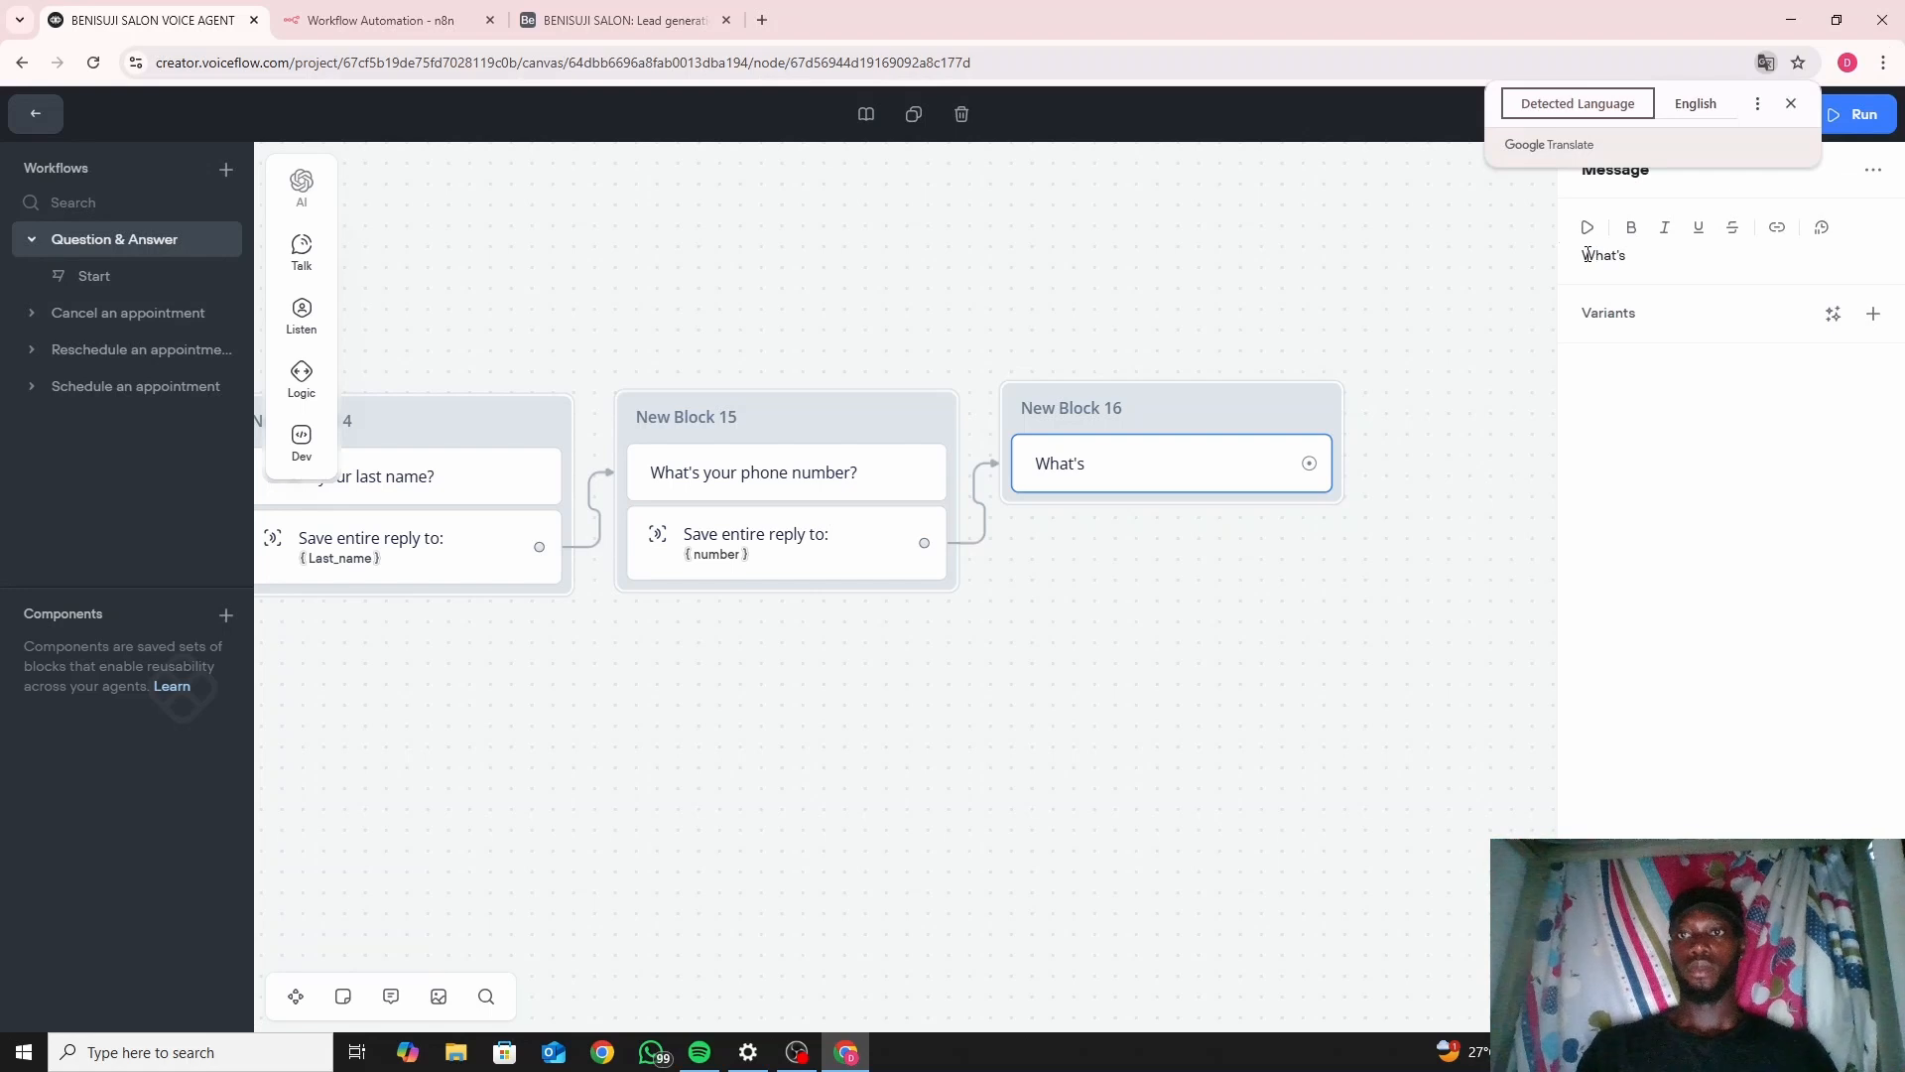
{"action": "left_click", "coordinate": [1792, 103]}
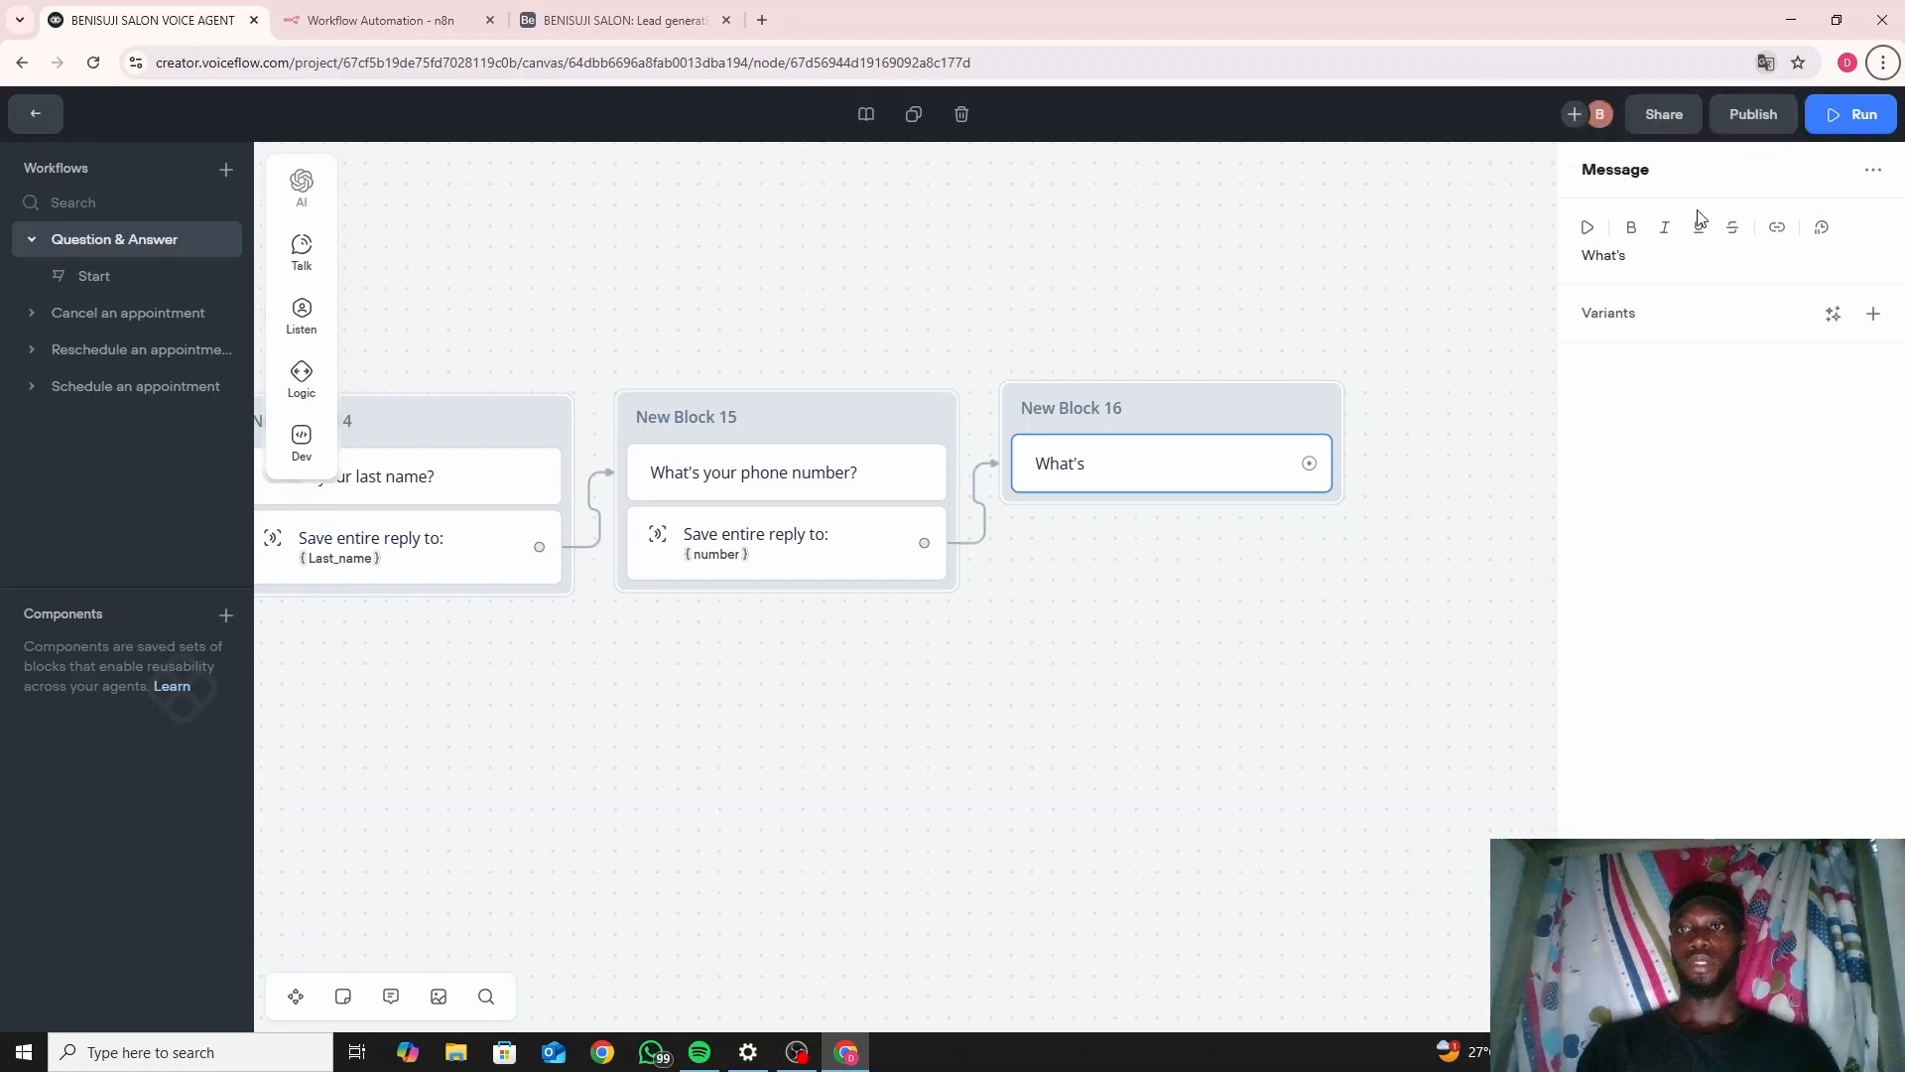
{"action": "left_click", "coordinate": [1659, 263]}
{"action": "type", "text": "you"}
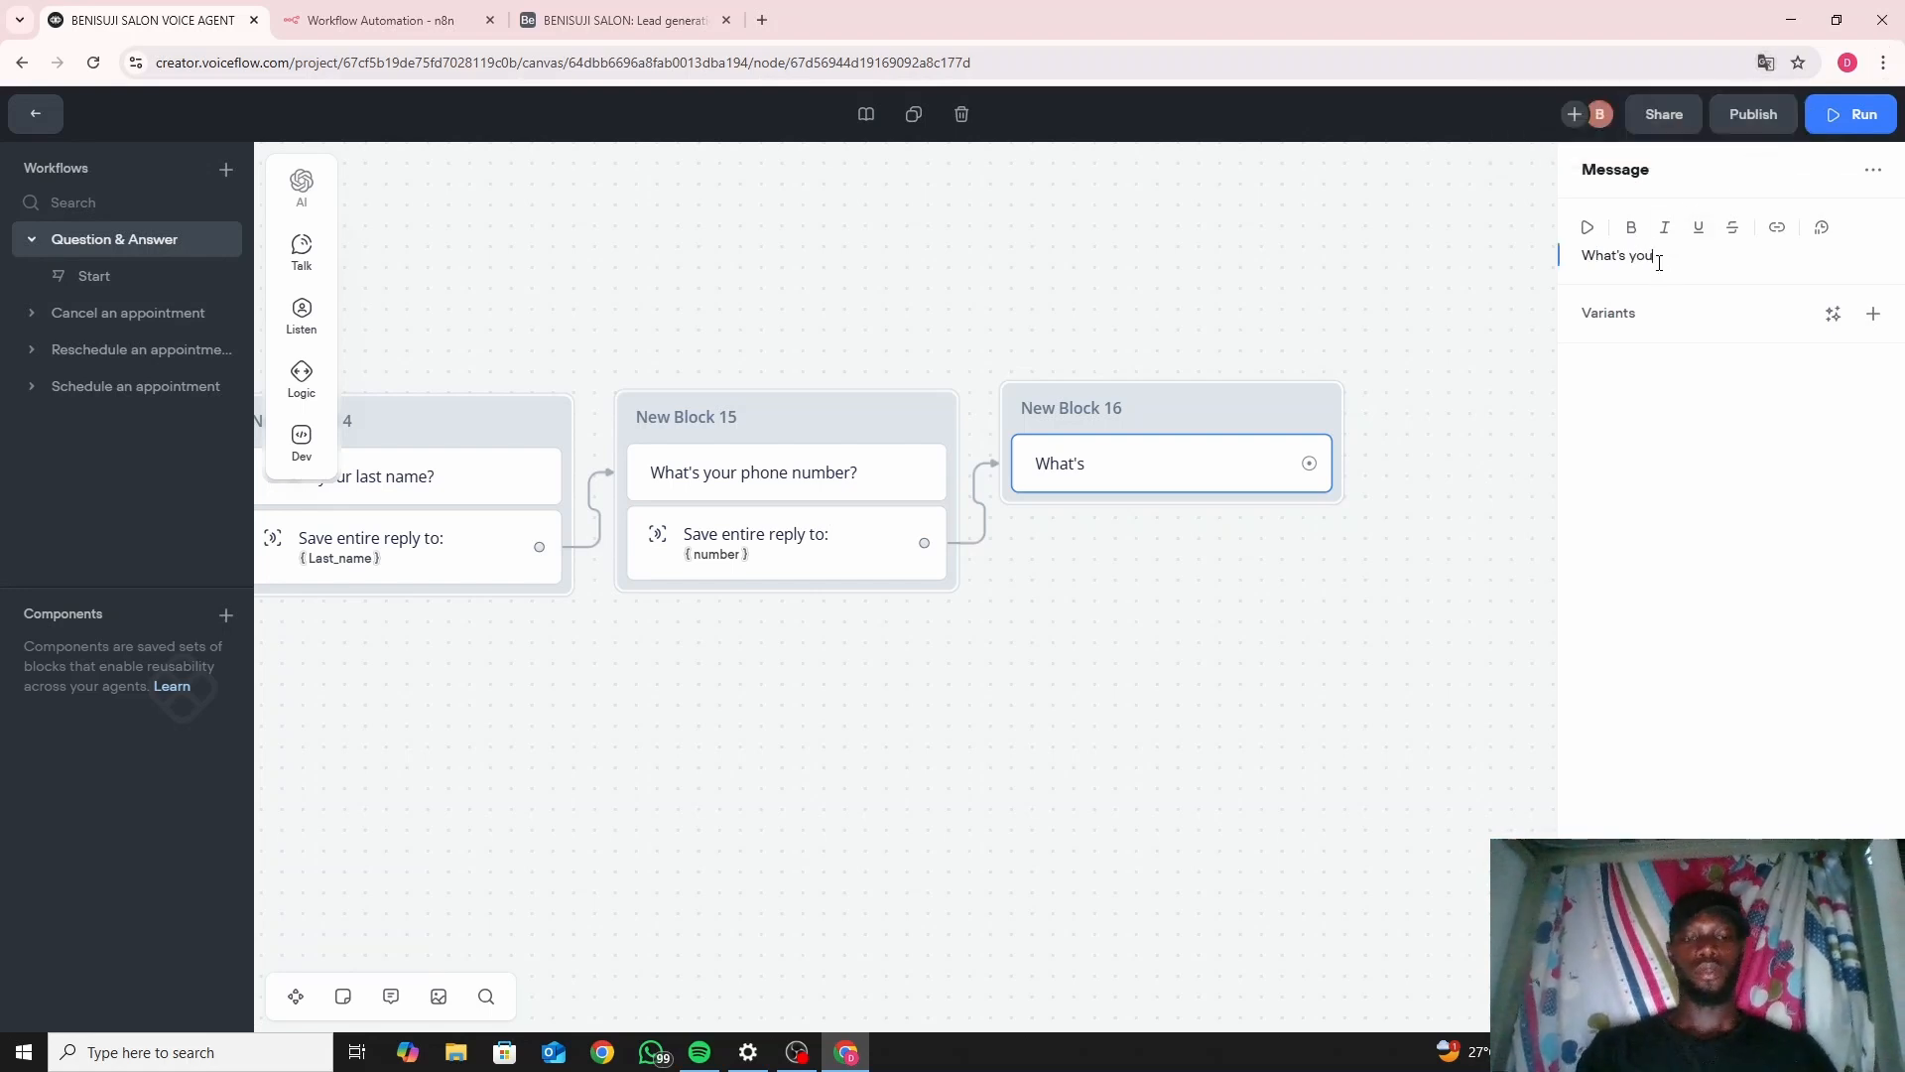
{"action": "type", "text": "r emaul "}
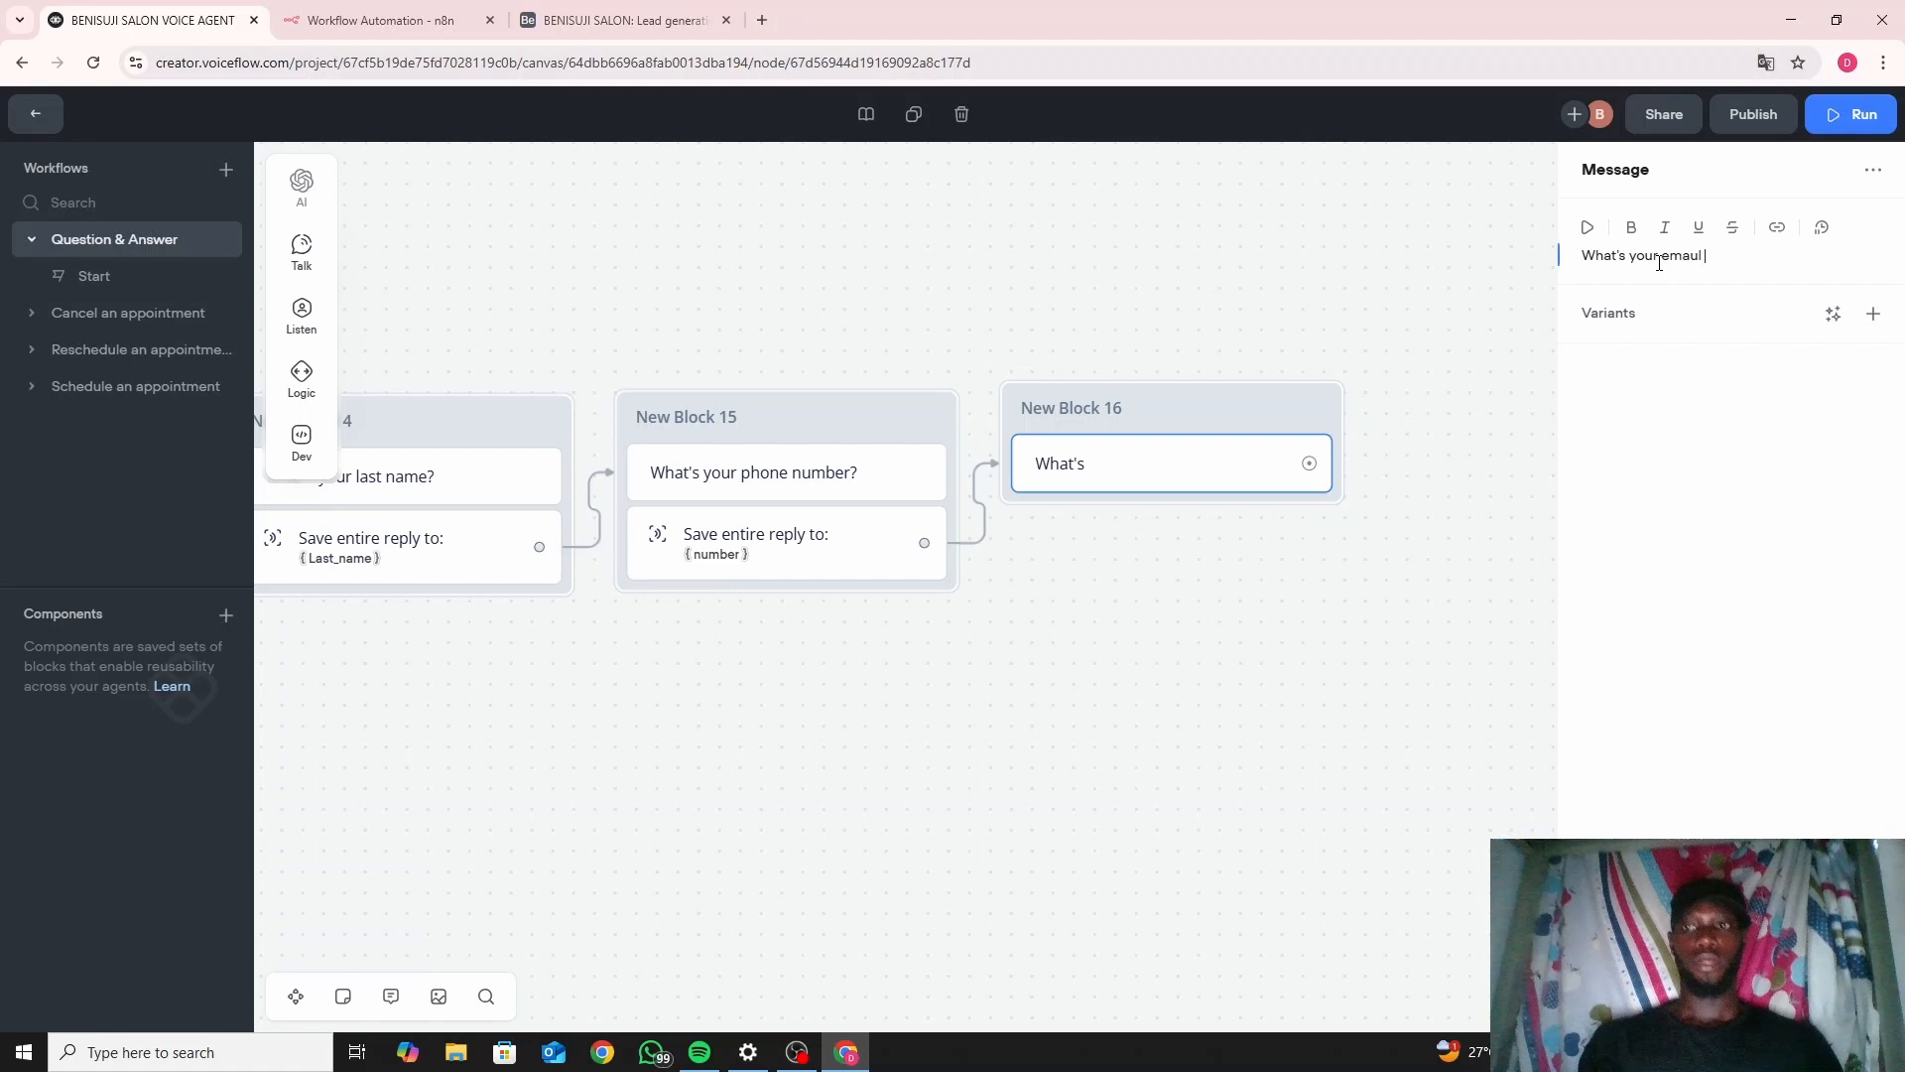
{"action": "type", "text": "a"}
{"action": "key", "text": "BackSpace"}
{"action": "key", "text": "BackSpace"}
{"action": "key", "text": "BackSpace"}
{"action": "key", "text": "BackSpace"}
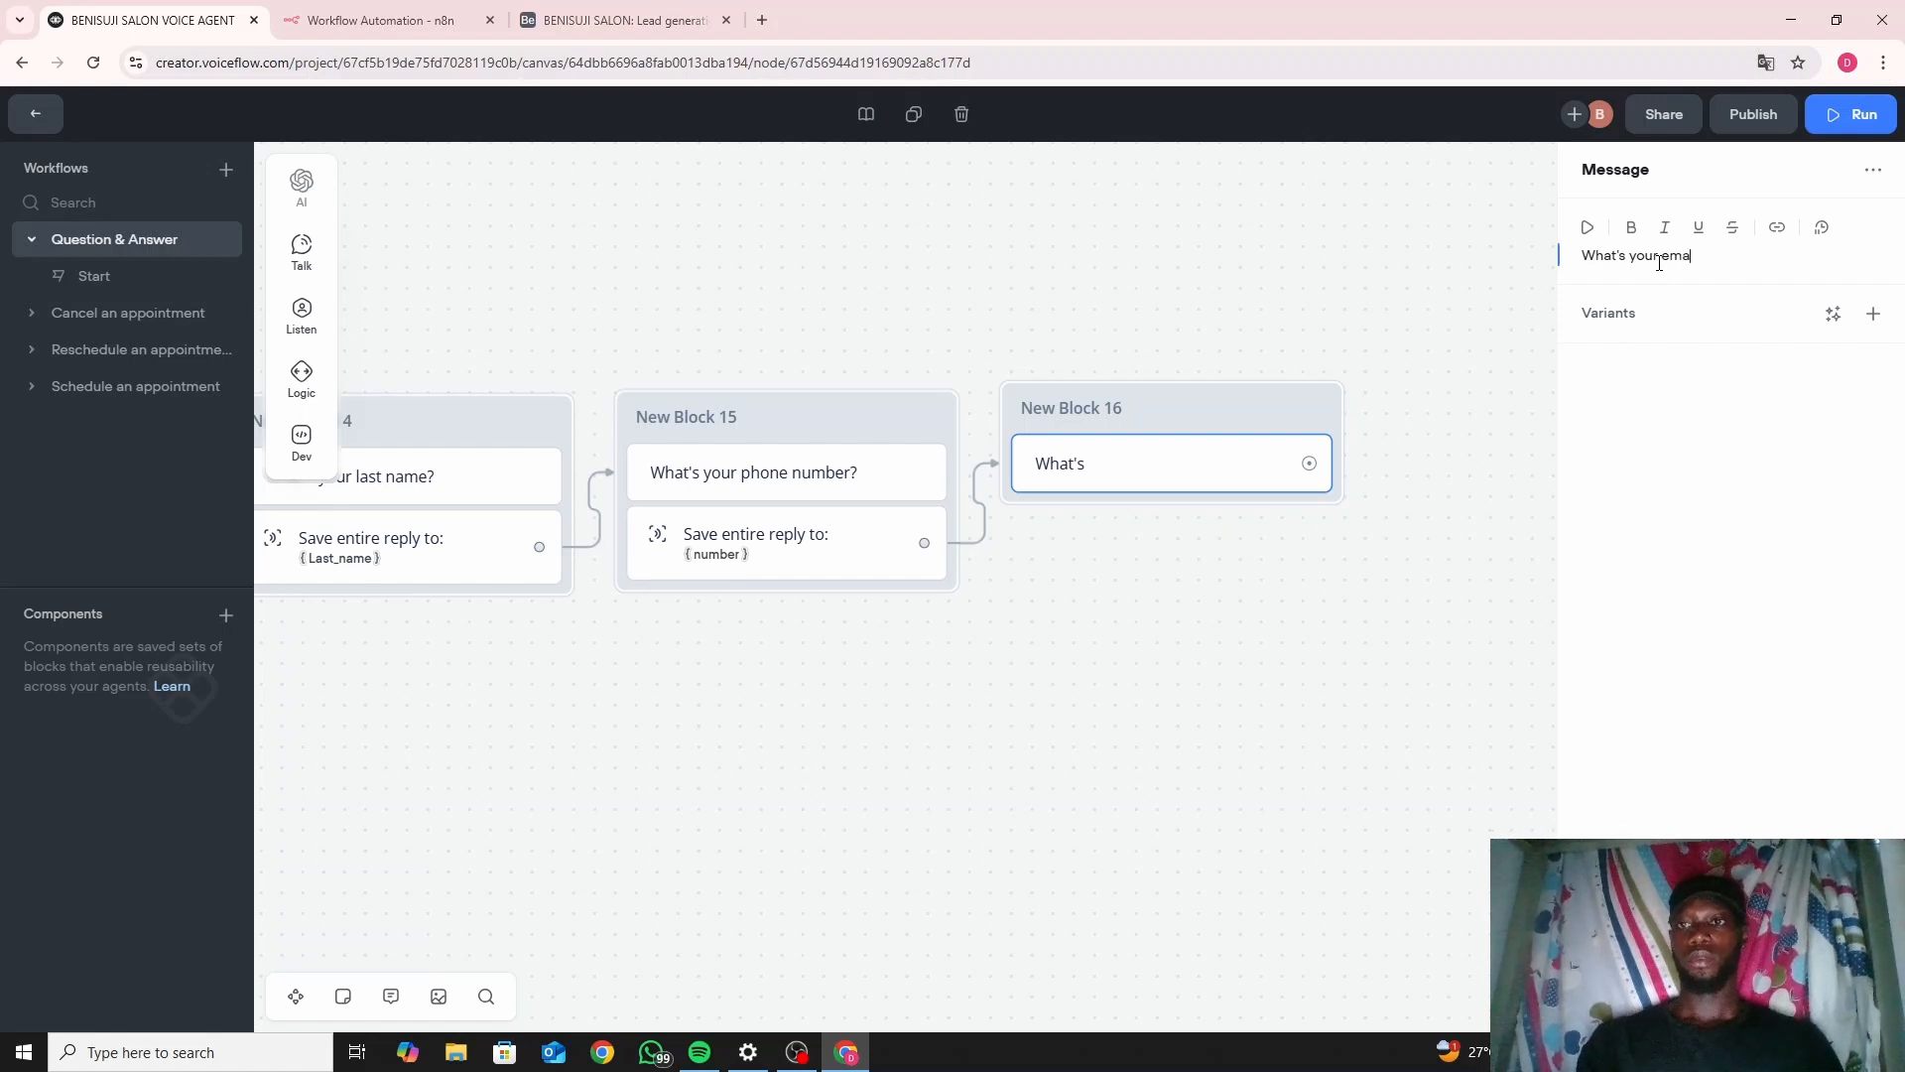
{"action": "type", "text": "il ad"}
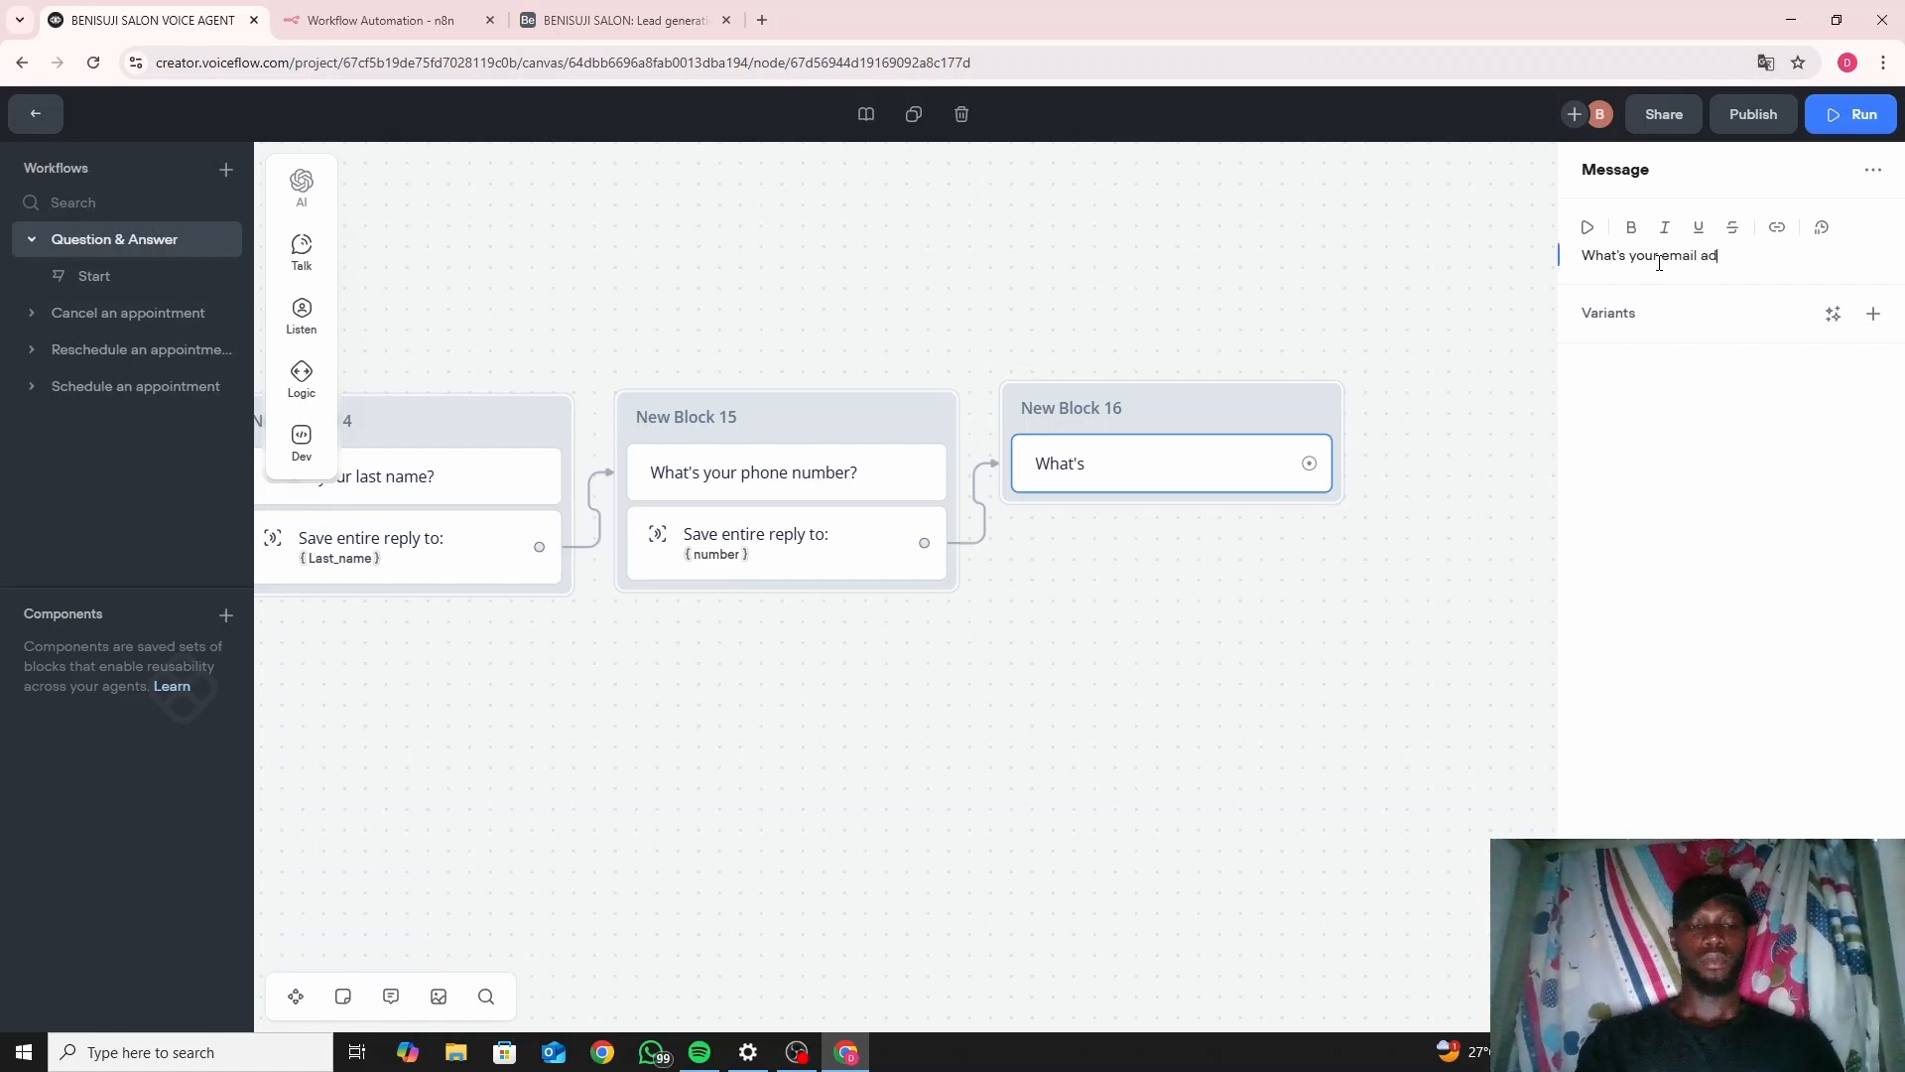
{"action": "type", "text": "dress"}
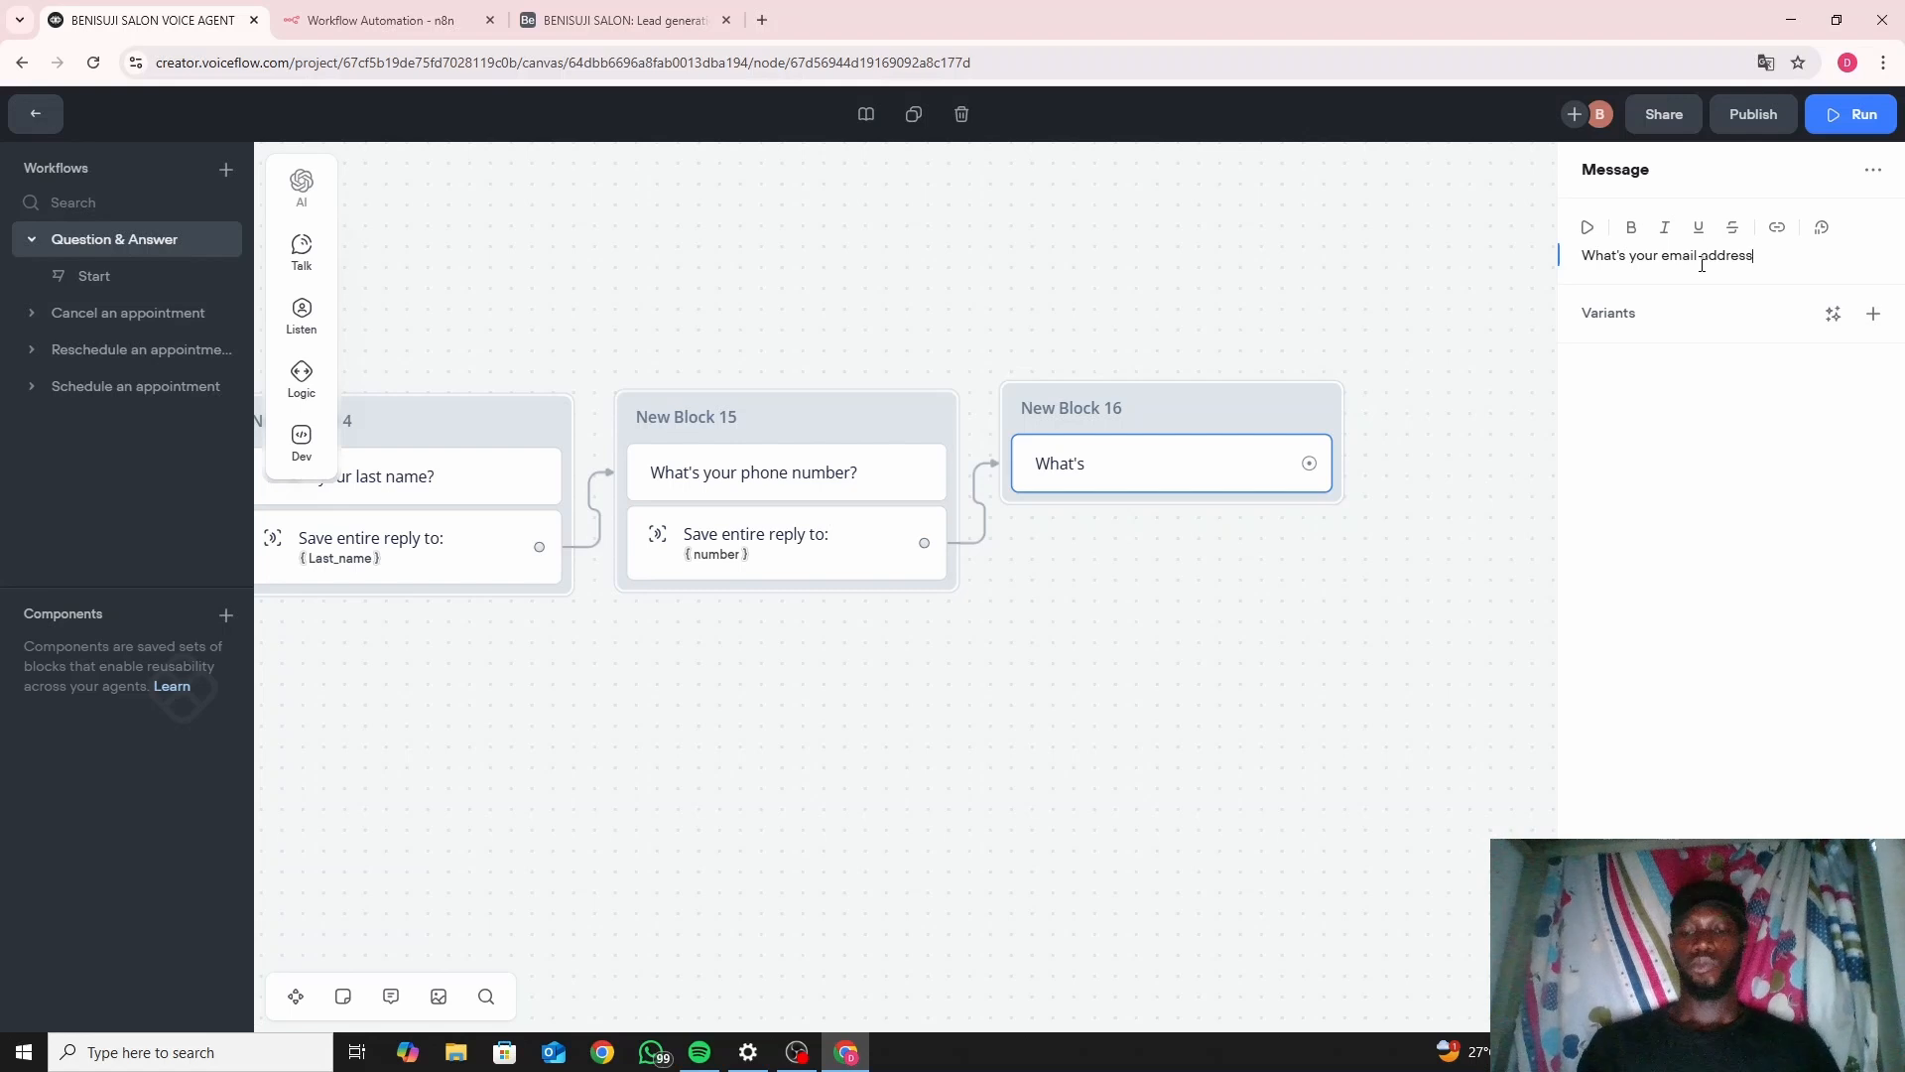
{"action": "type", "text": "?"}
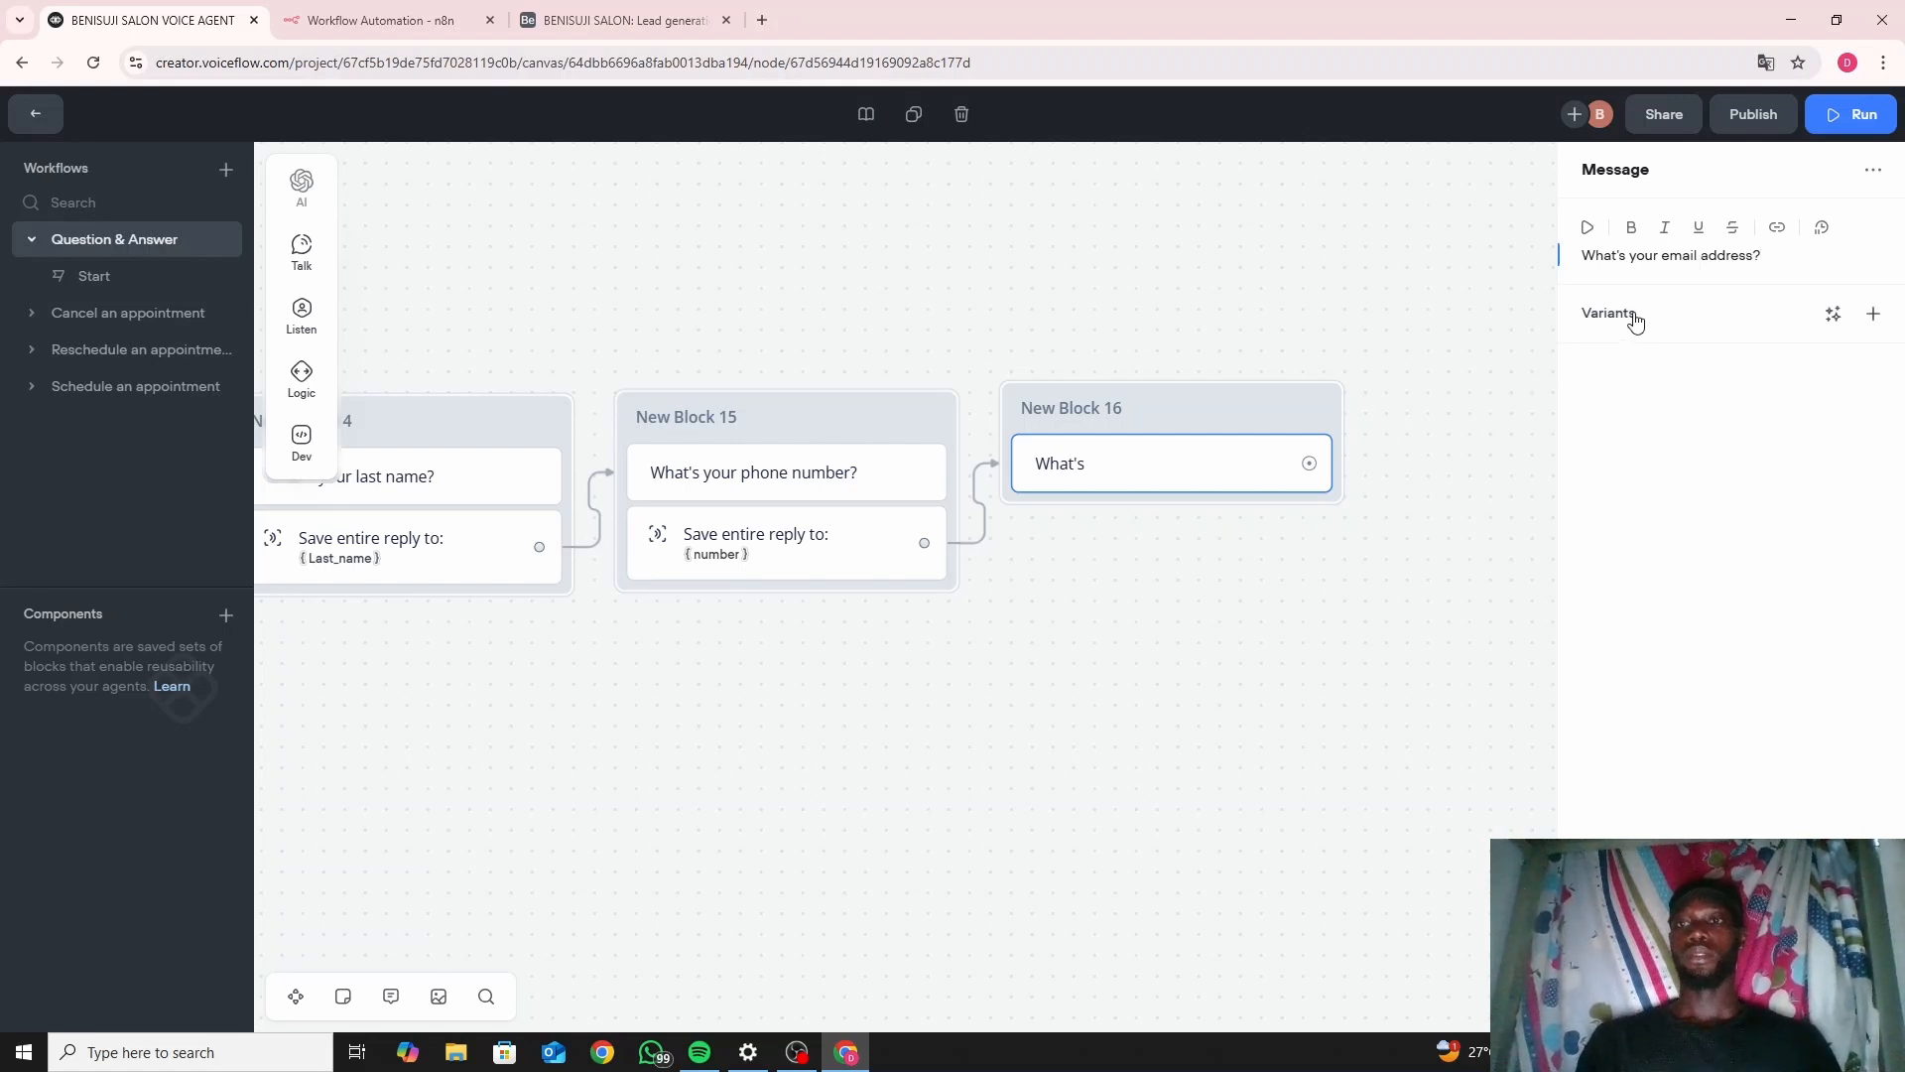
{"action": "left_click", "coordinate": [1240, 560]}
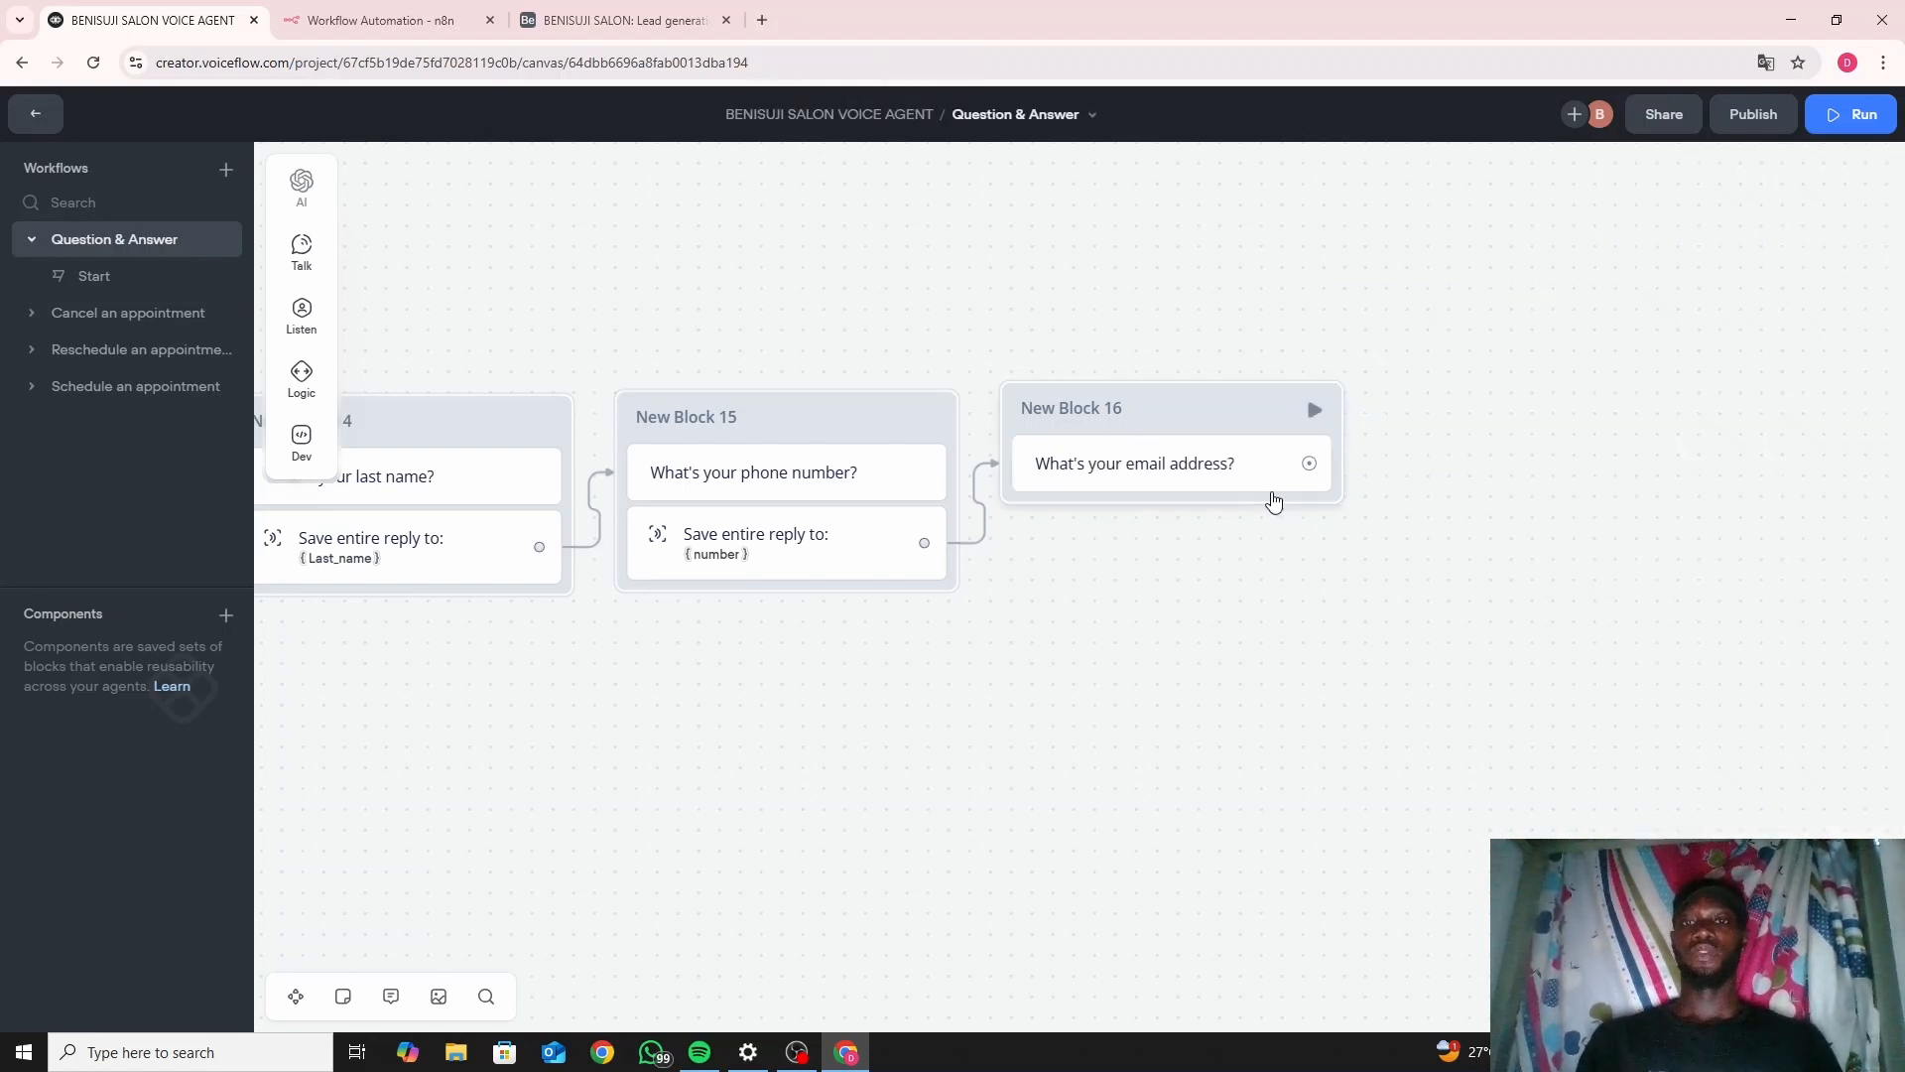
Add a capture step to New Block 16 storing the entire user reply in a new emailaddress variable.
{"action": "mouse_move", "coordinate": [301, 316]}
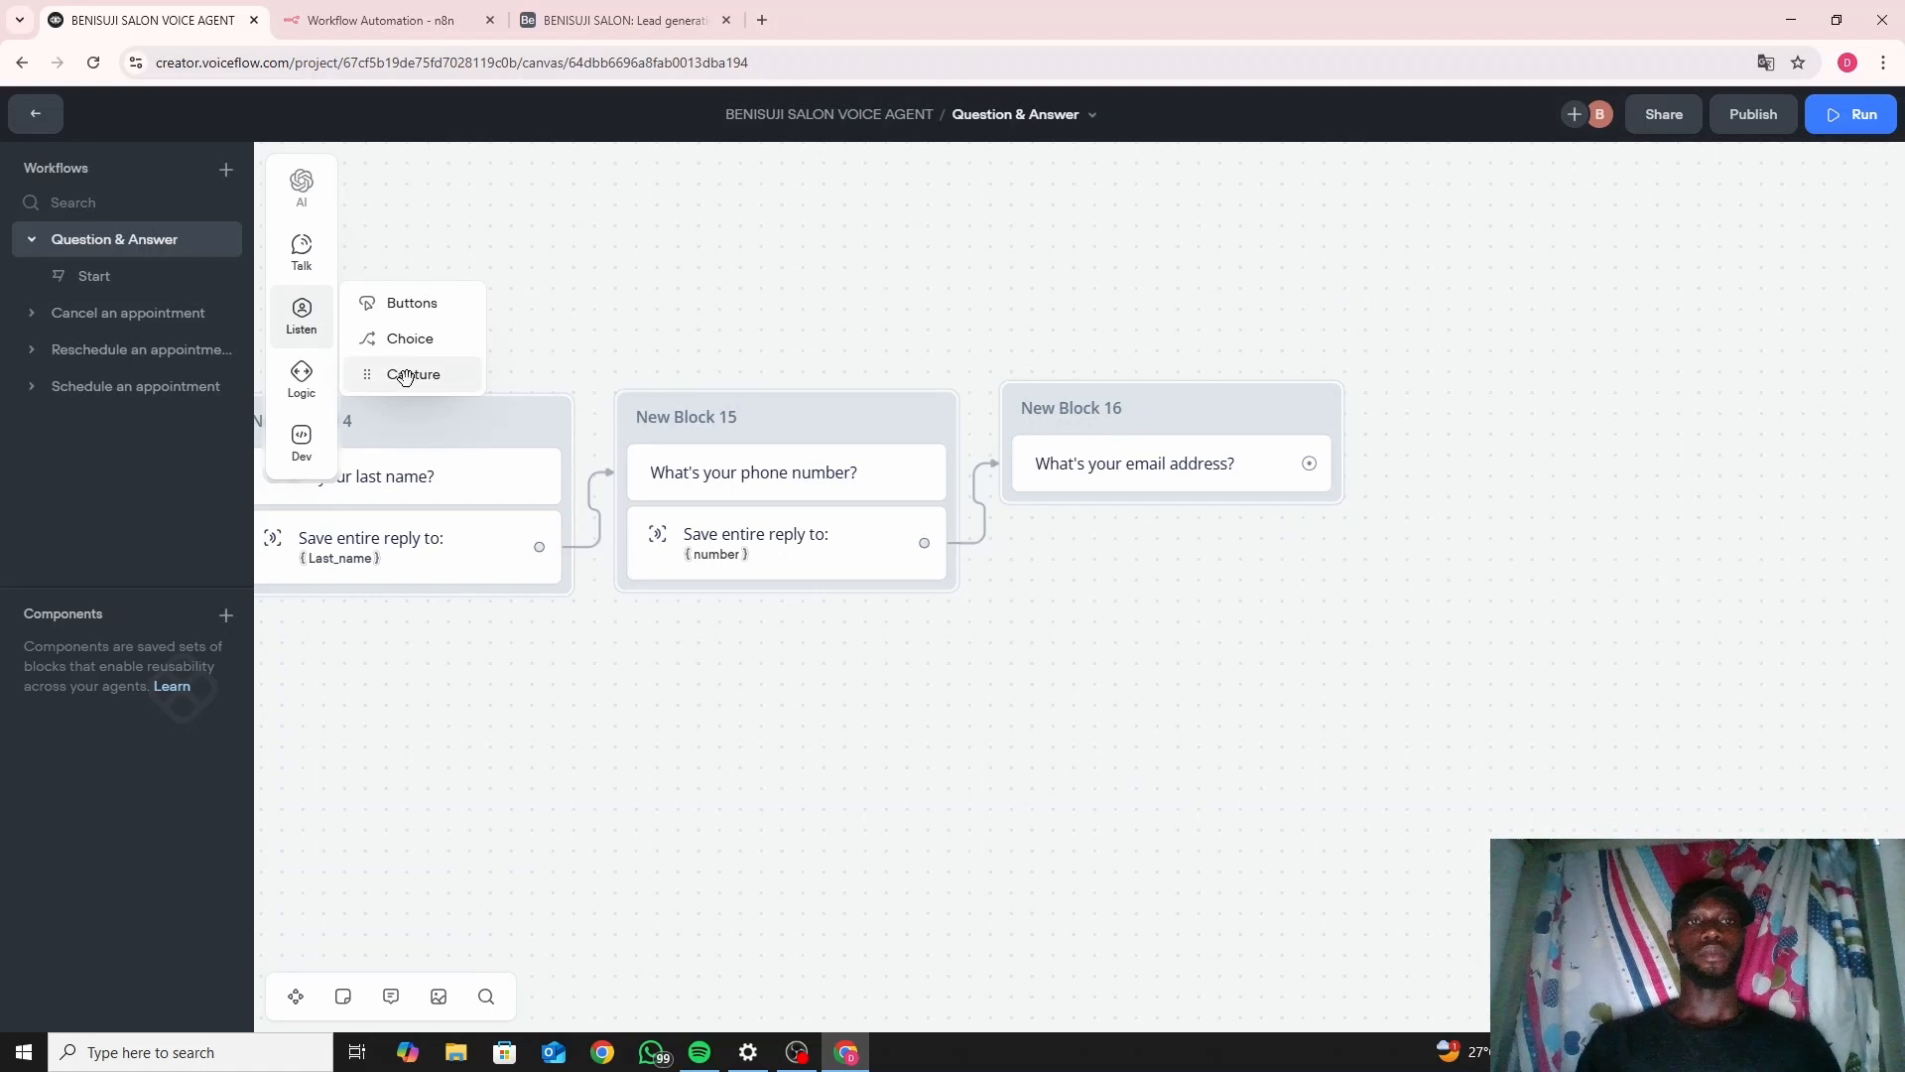
{"action": "left_click_drag", "start_coordinate": [405, 376], "coordinate": [1054, 503]}
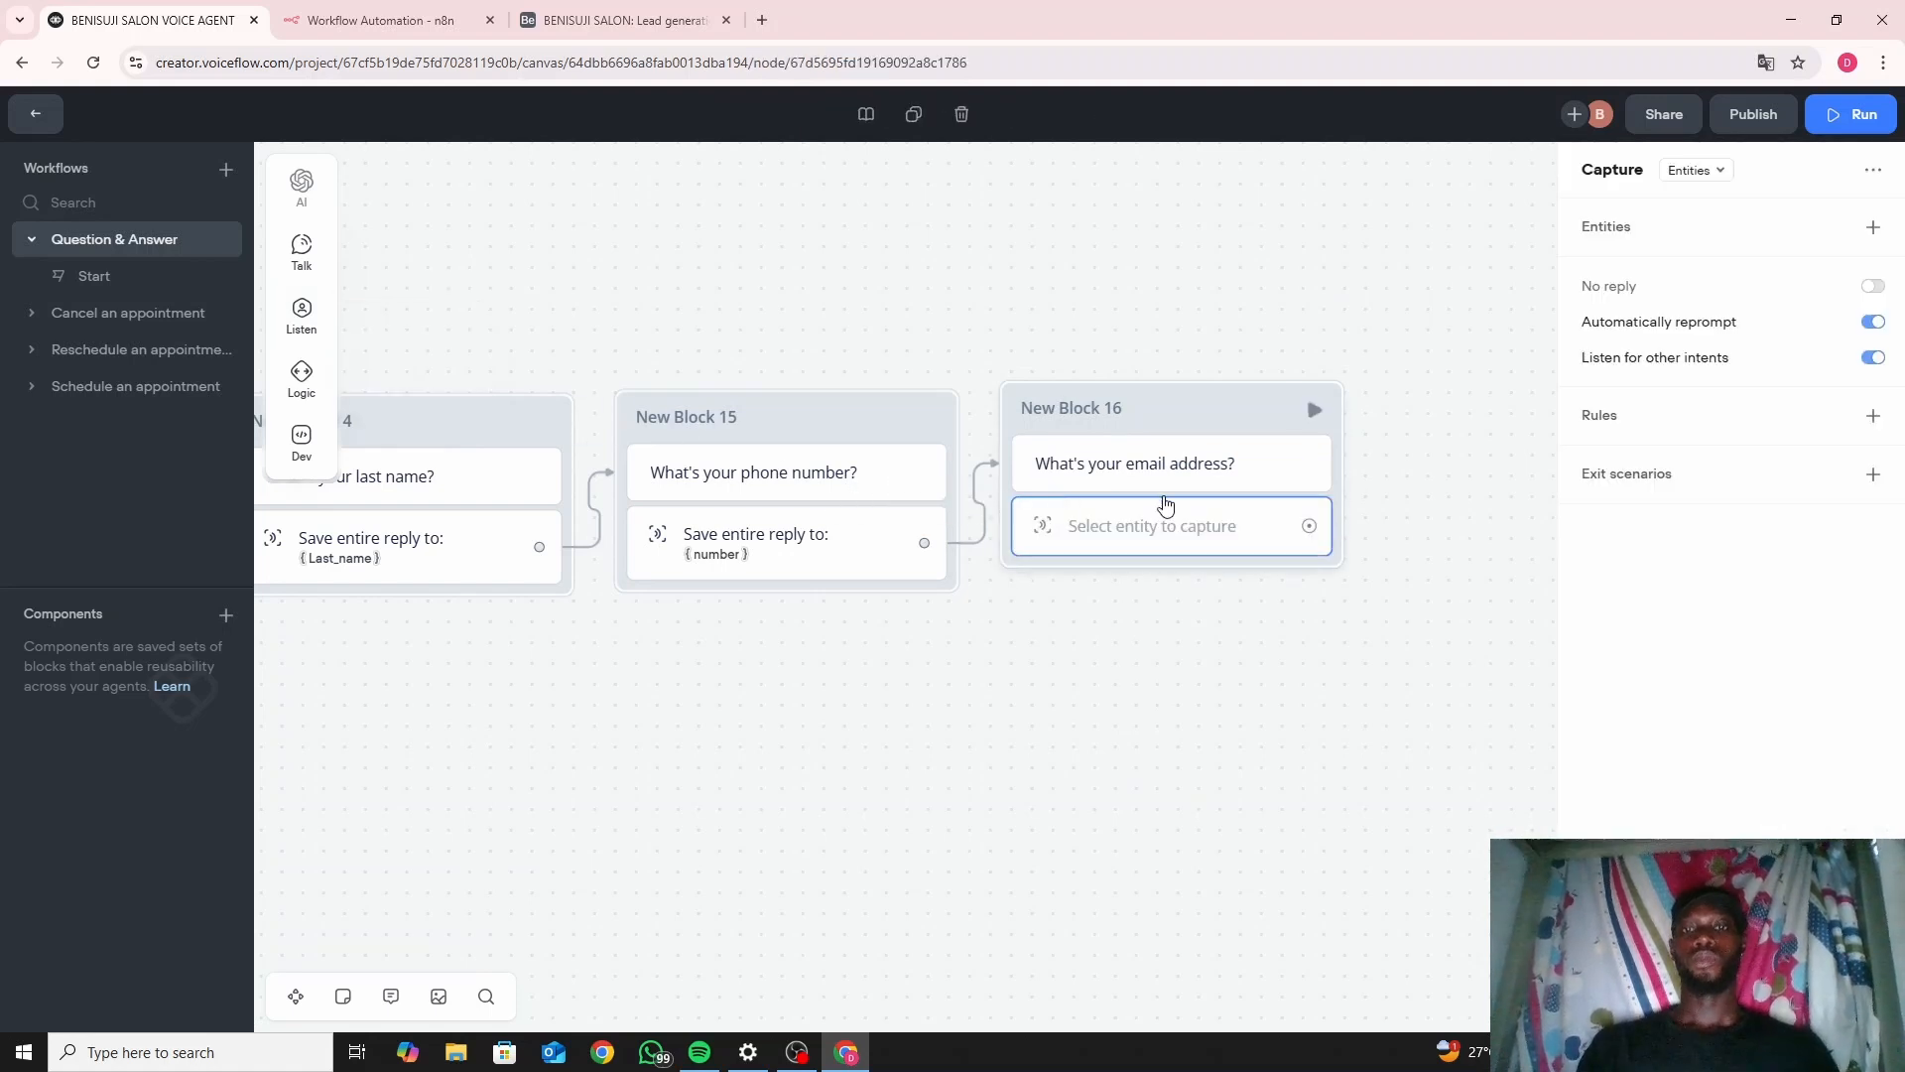
{"action": "left_click", "coordinate": [1703, 175]}
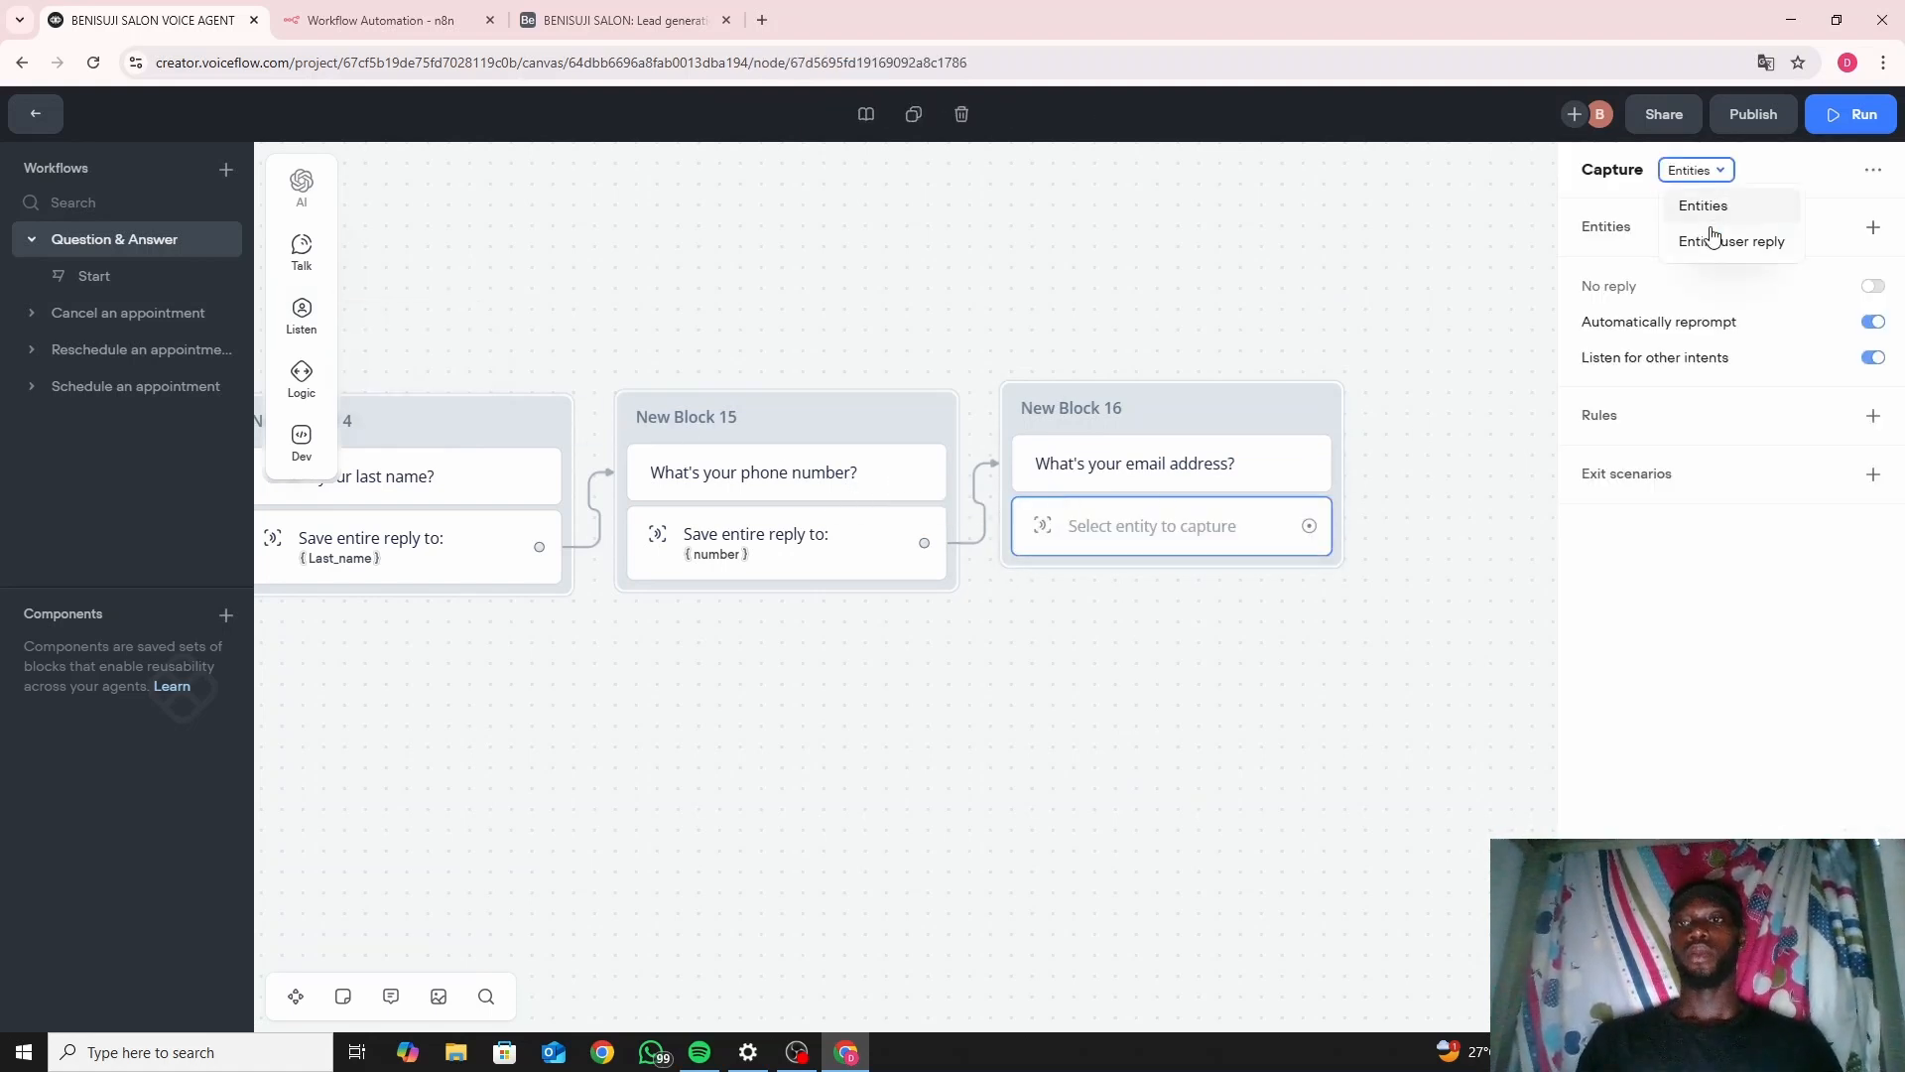
{"action": "left_click", "coordinate": [1715, 241]}
{"action": "left_click", "coordinate": [1663, 260]}
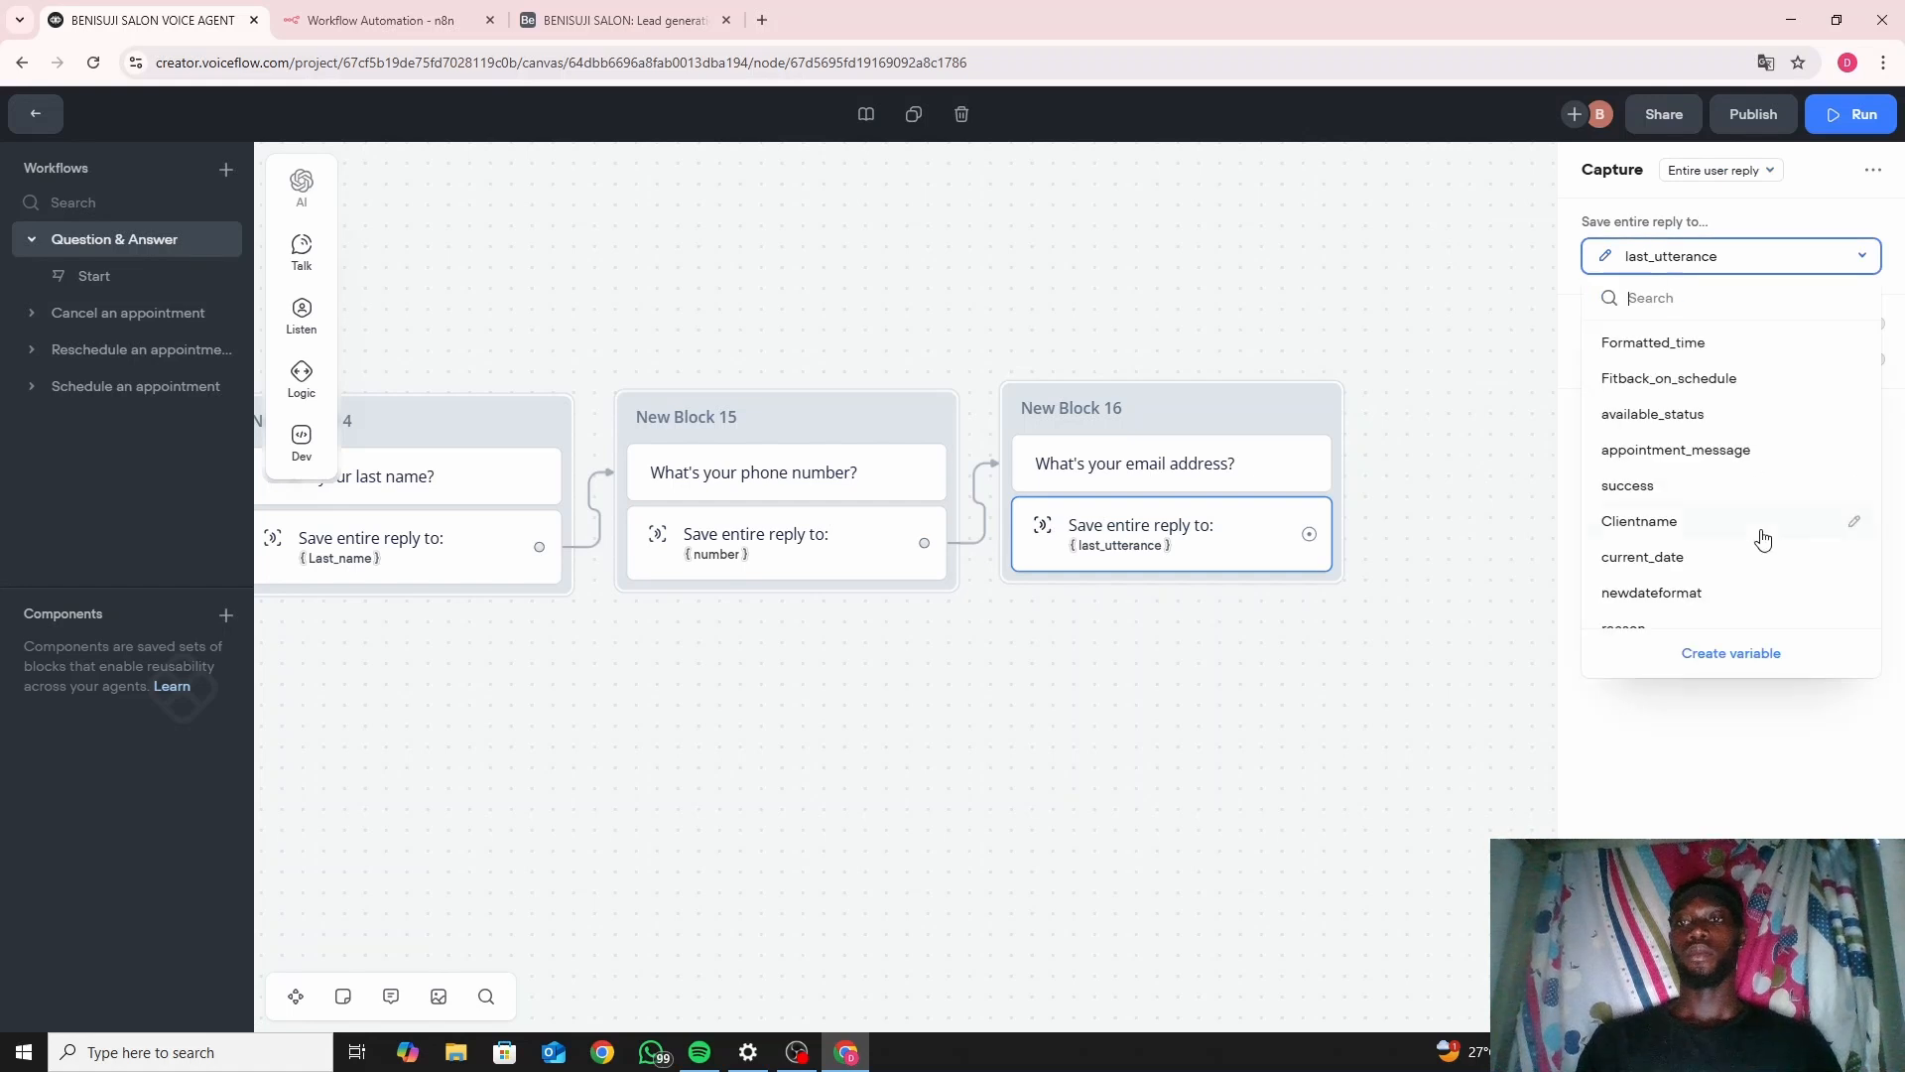
{"action": "left_click", "coordinate": [1731, 653]}
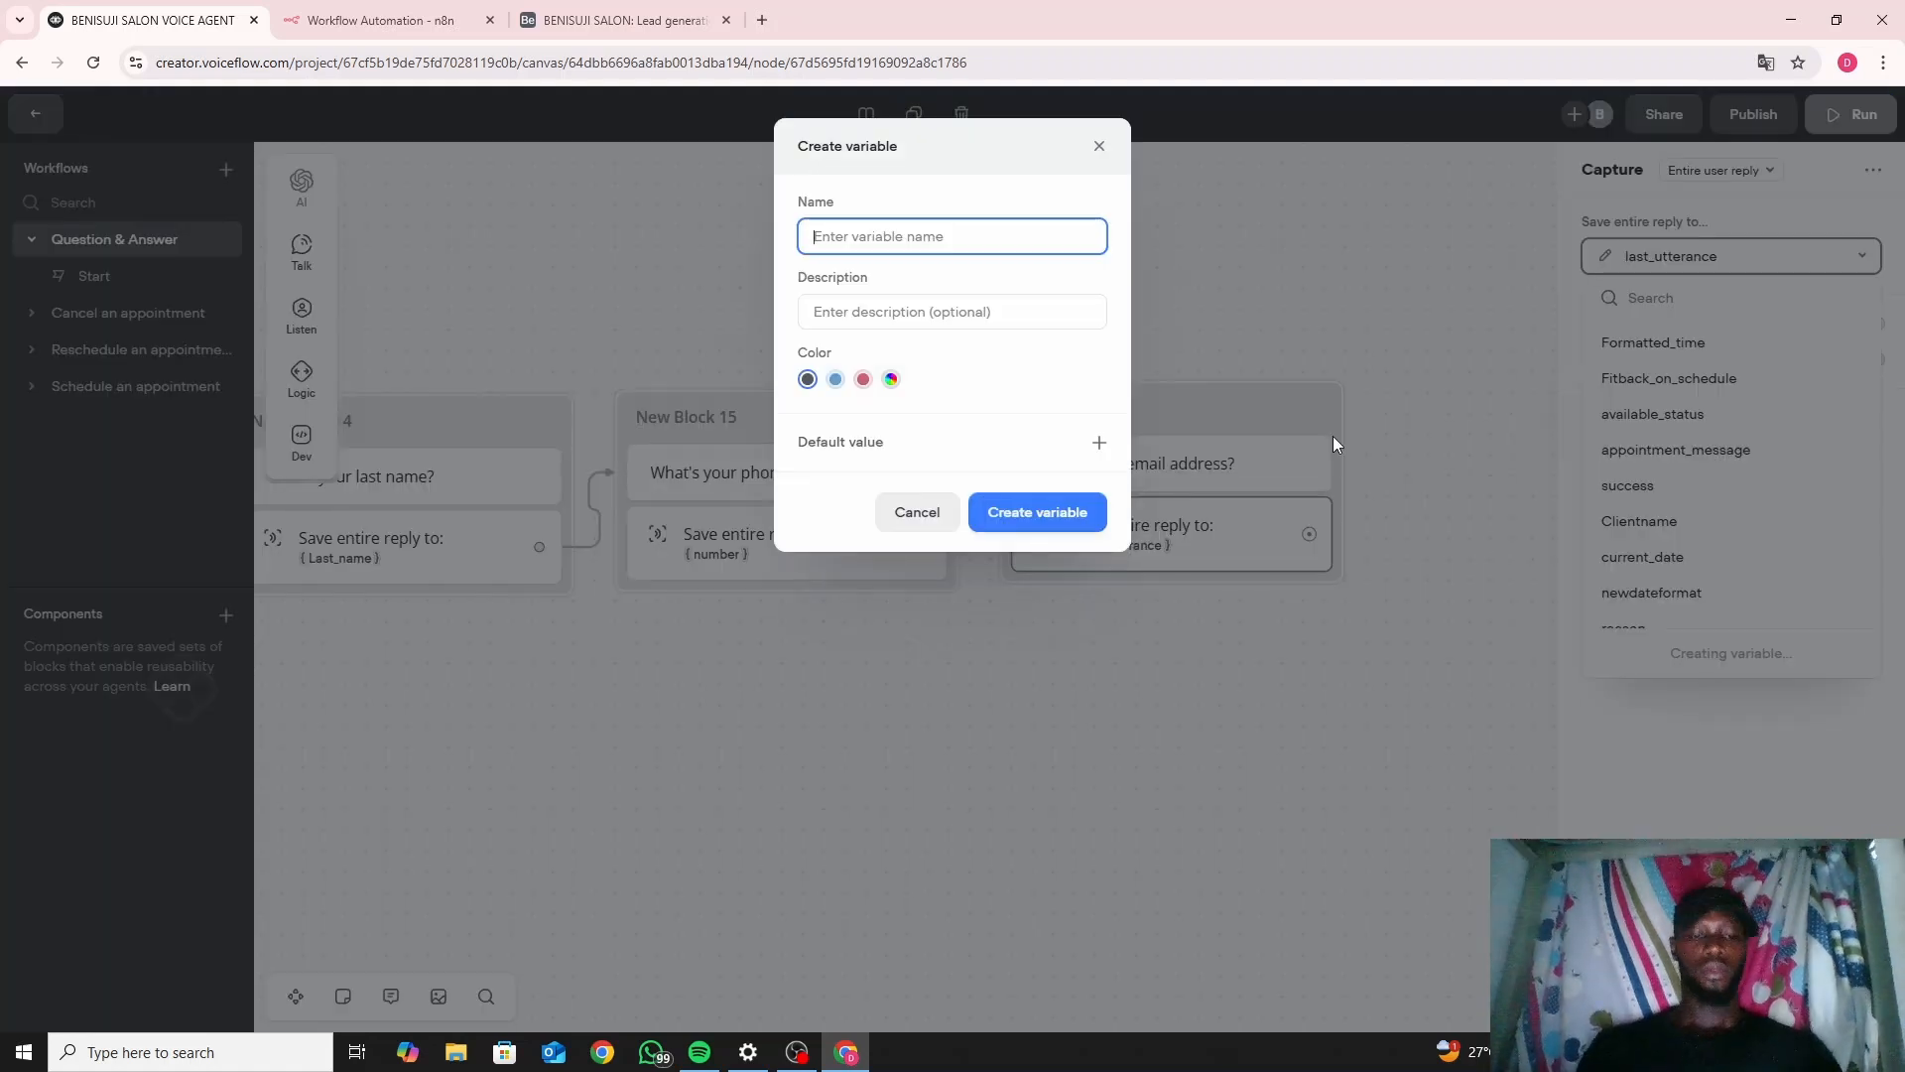
{"action": "type", "text": "email"}
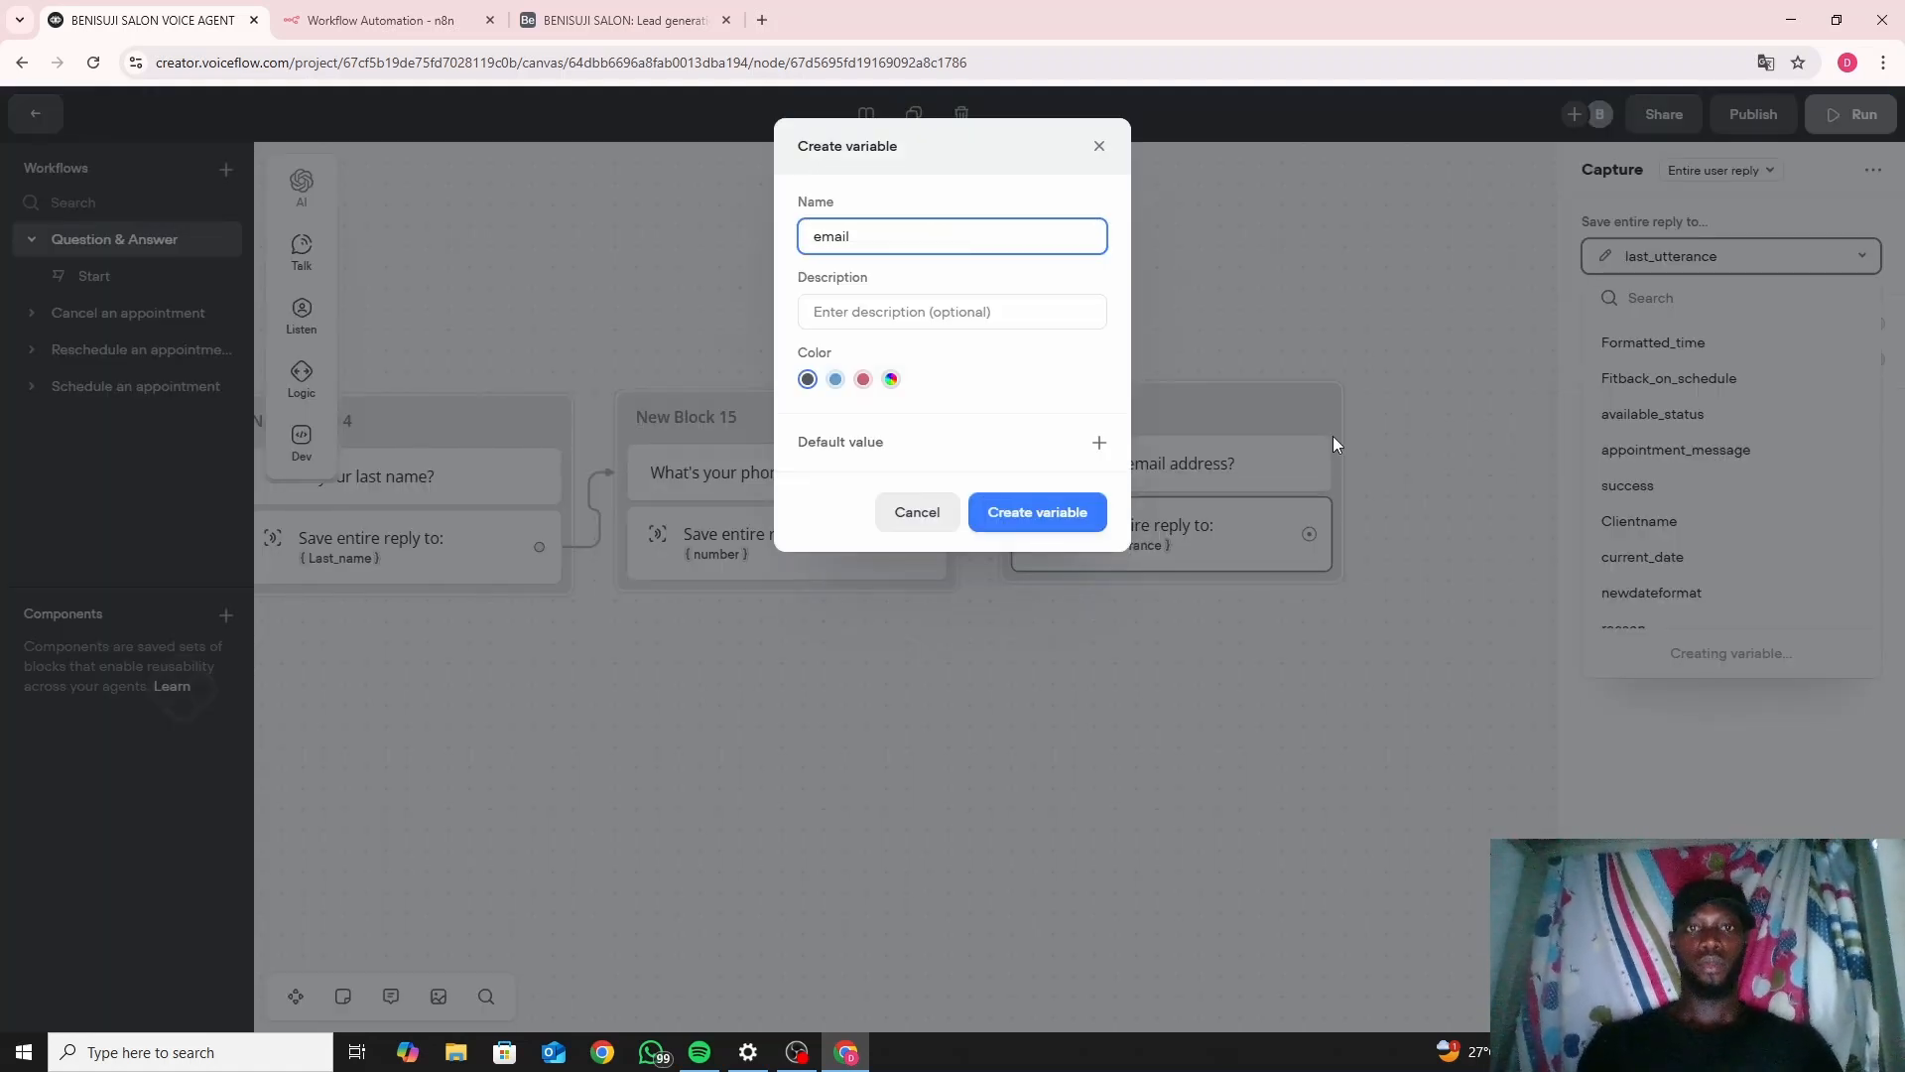
{"action": "type", "text": "address"}
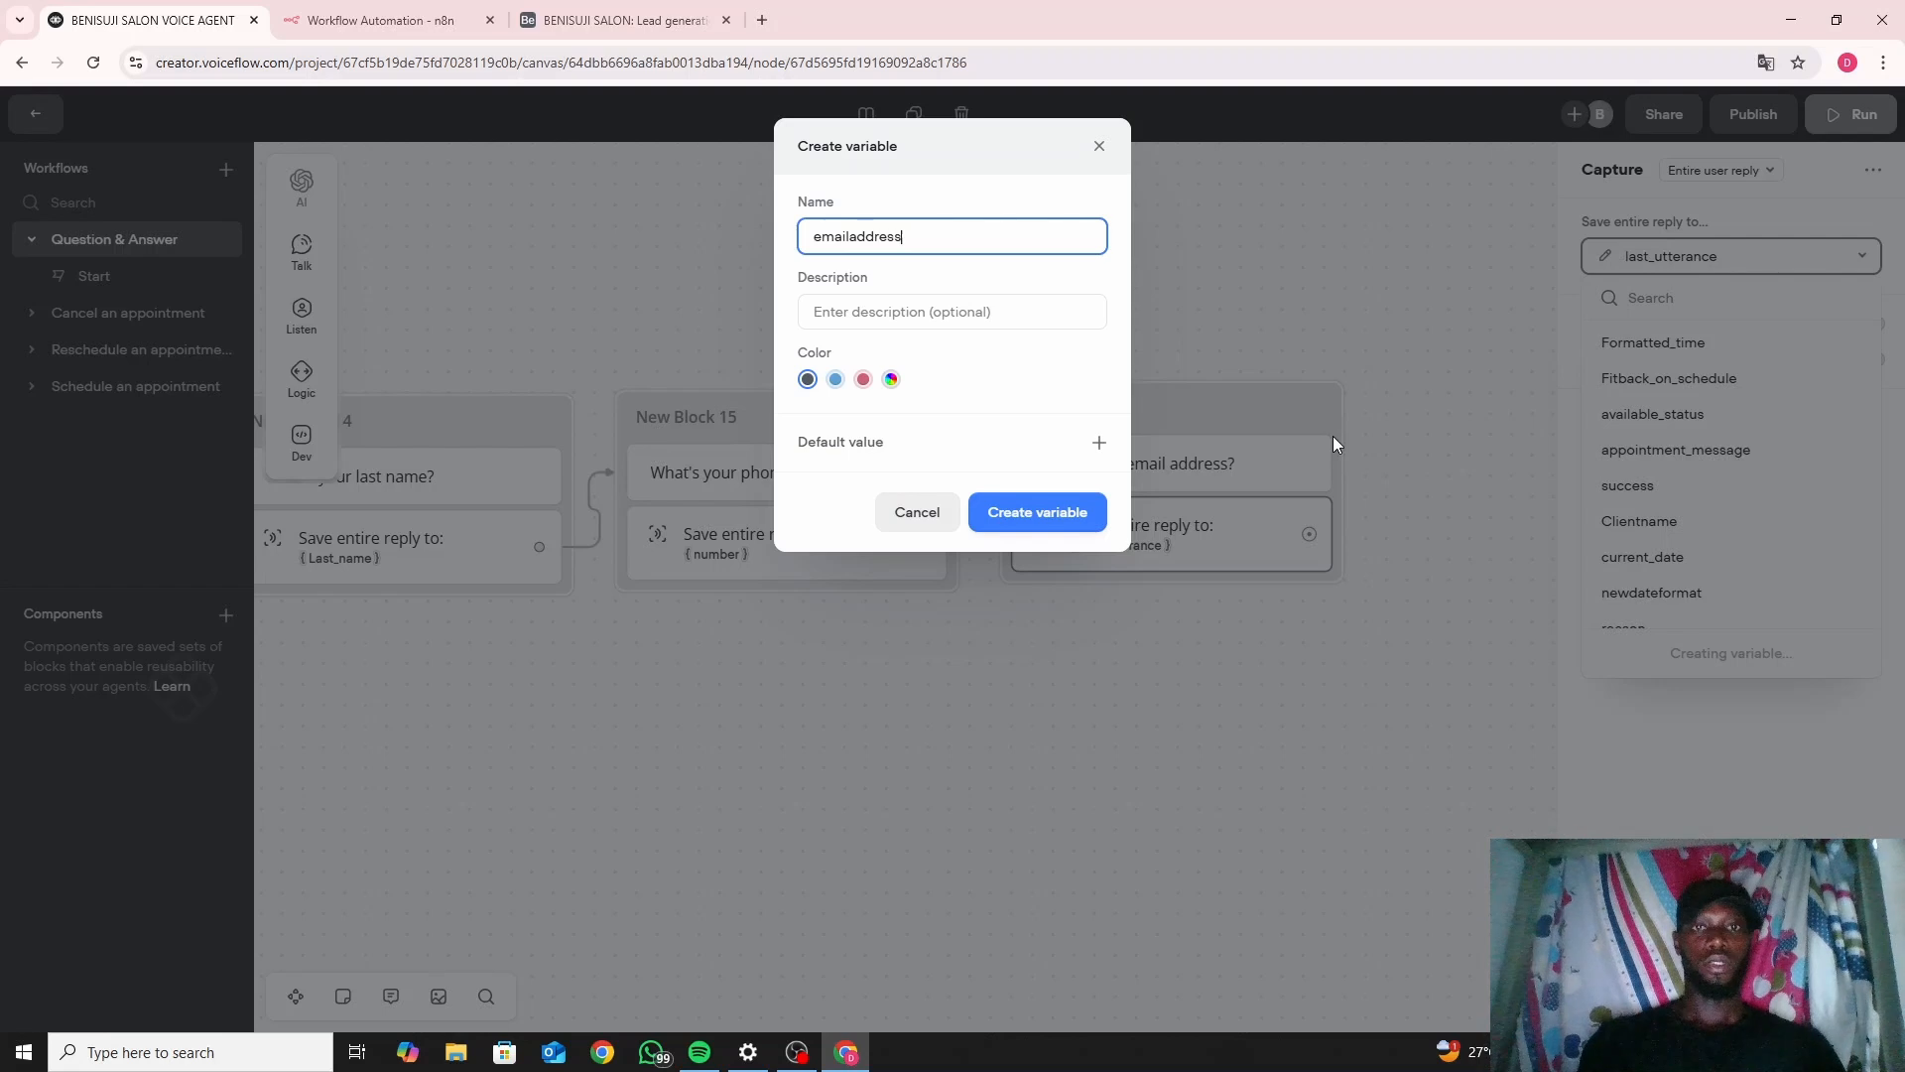
{"action": "left_click", "coordinate": [1033, 509]}
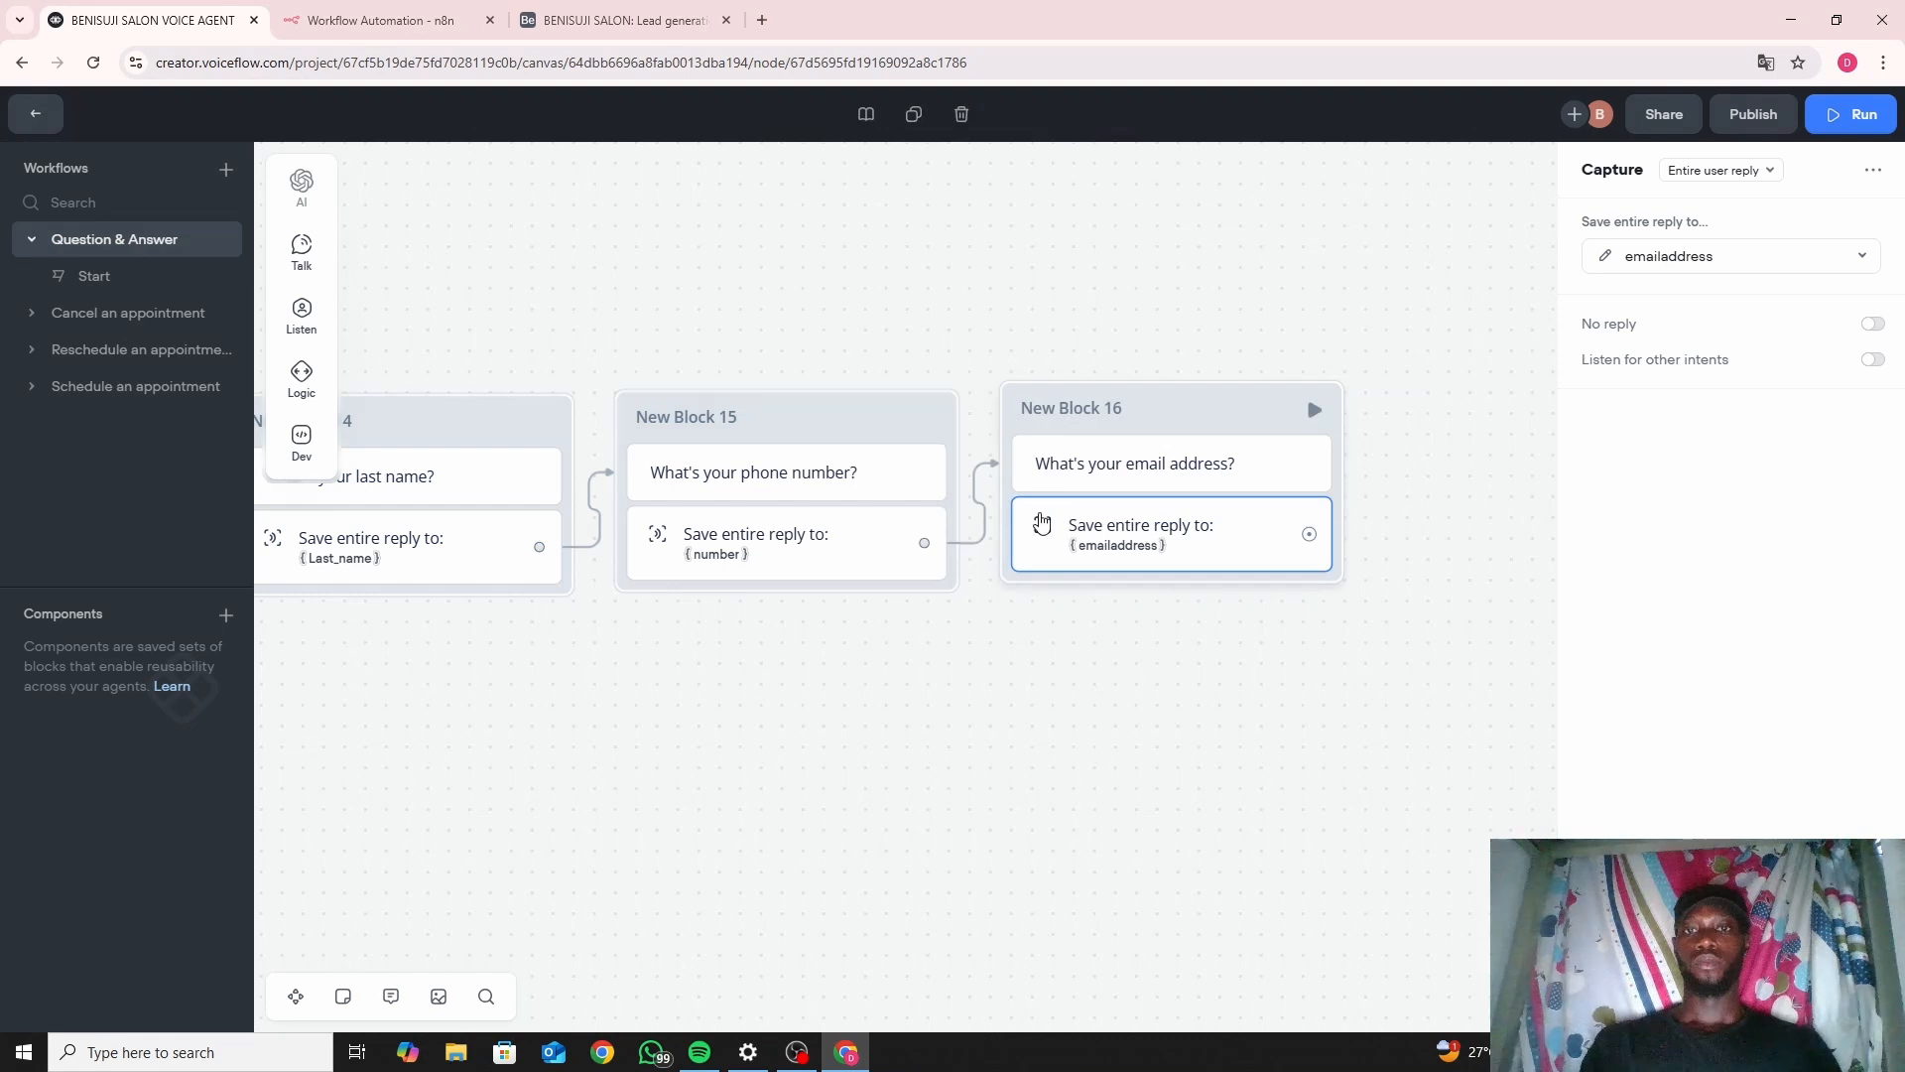
{"action": "left_click_drag", "start_coordinate": [1139, 655], "coordinate": [842, 660]}
{"action": "left_click", "coordinate": [842, 659]}
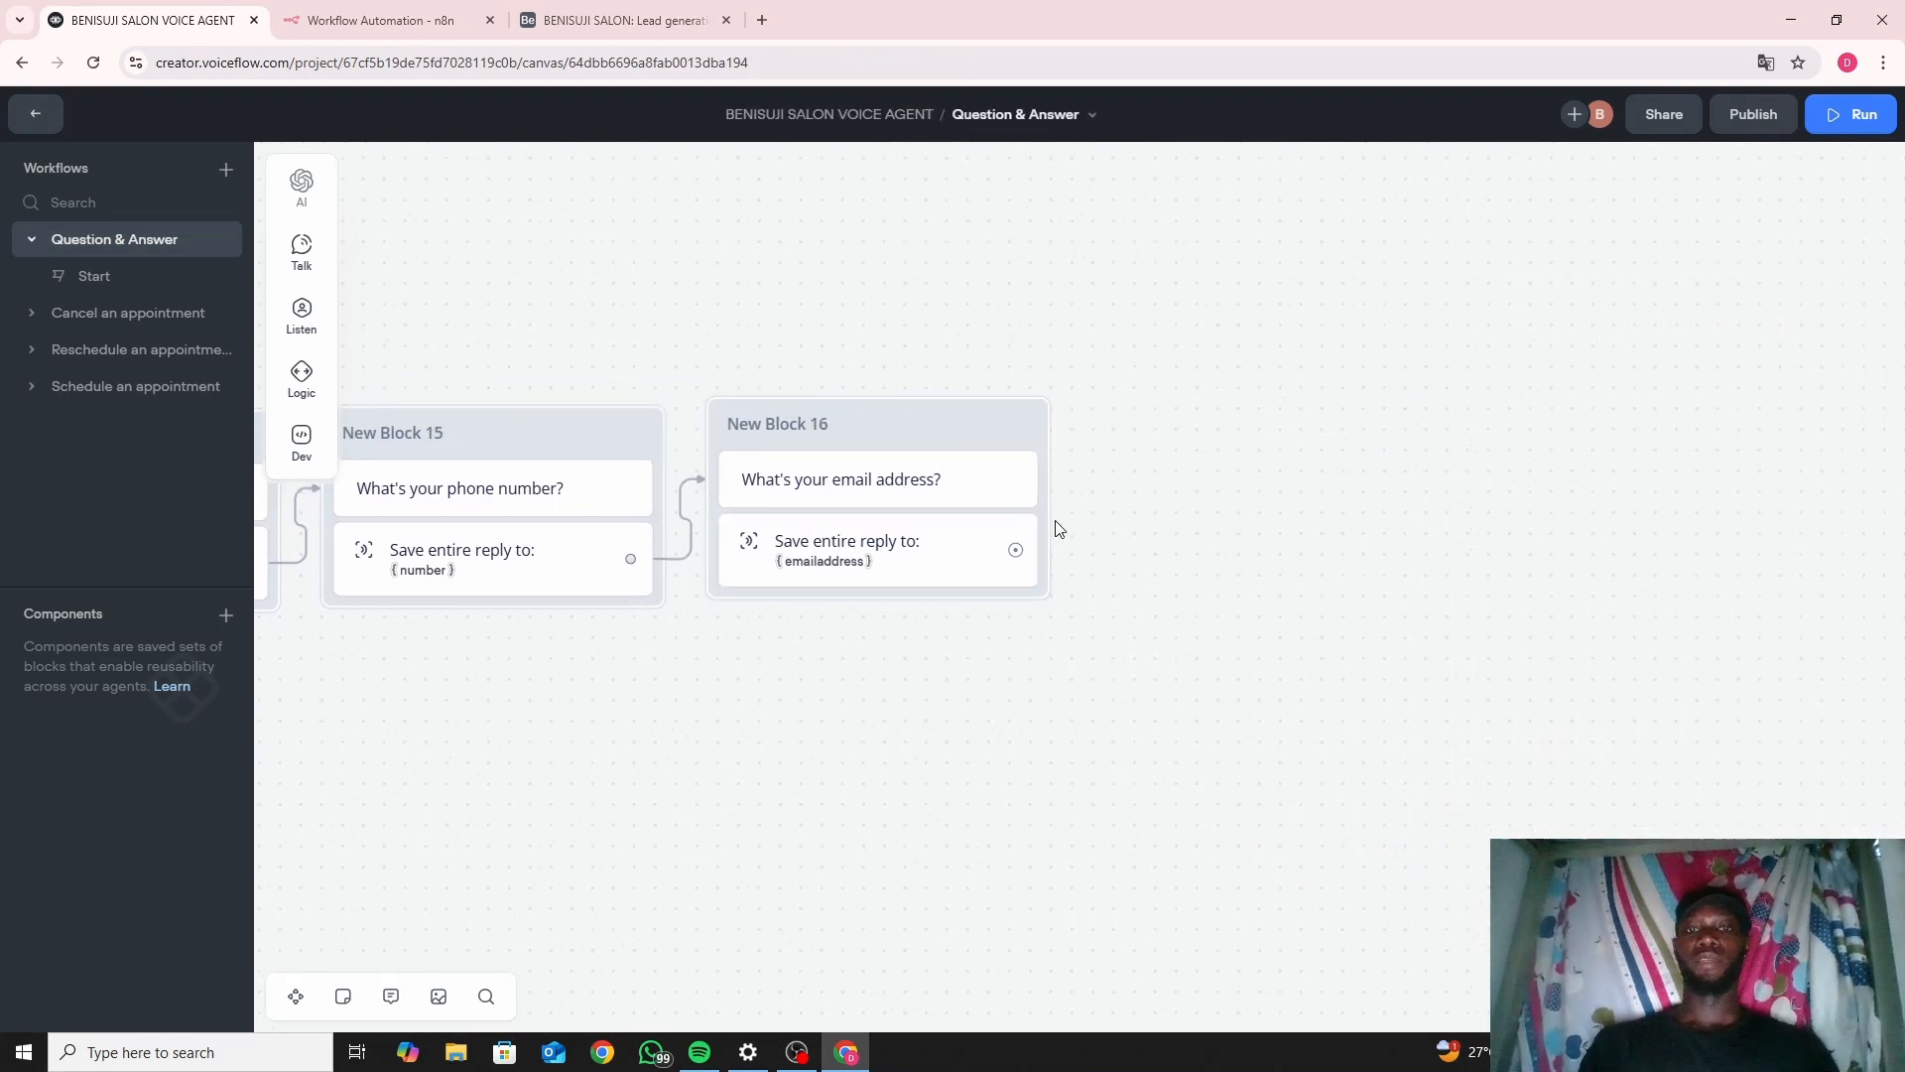
Link a message block after New Block 16 reading "What is your Marital Status?".
{"action": "left_click_drag", "start_coordinate": [1018, 552], "coordinate": [1092, 434]}
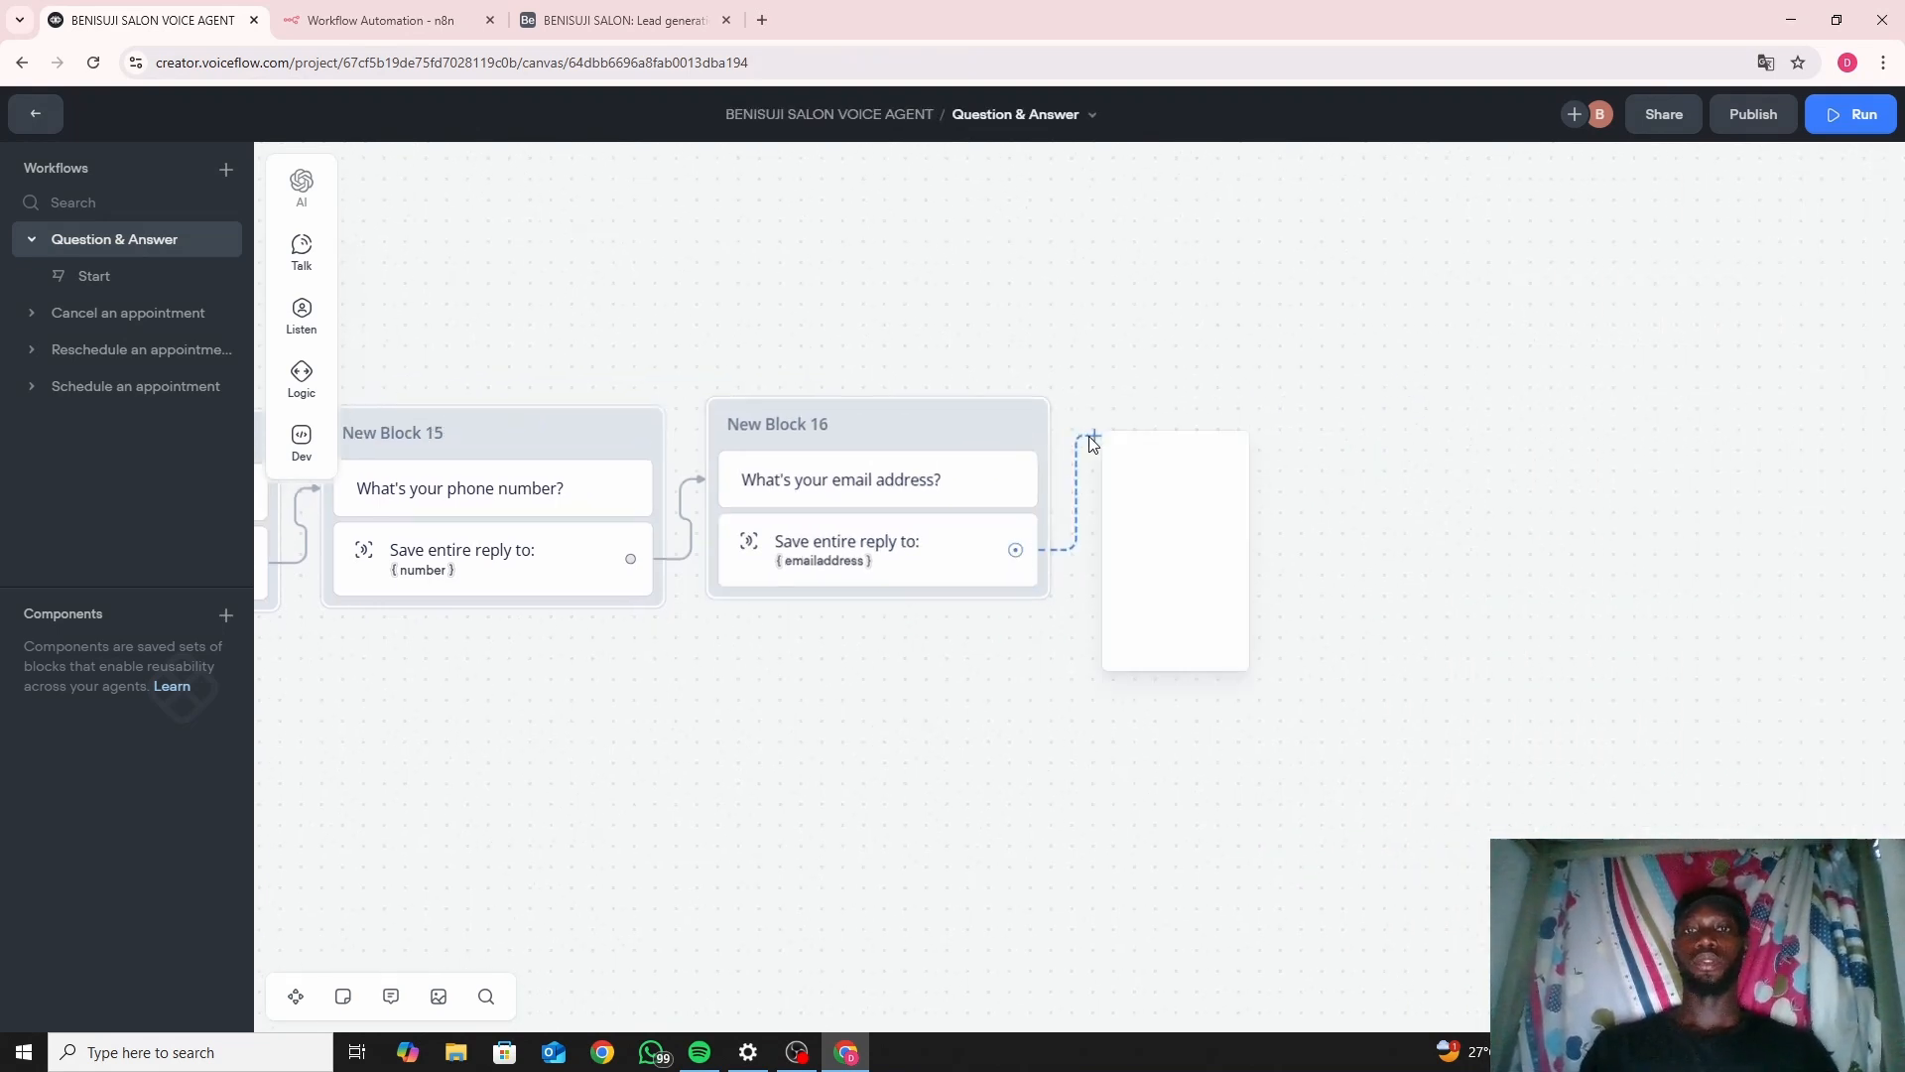
{"action": "mouse_move", "coordinate": [1172, 460]}
{"action": "left_click", "coordinate": [1312, 476]}
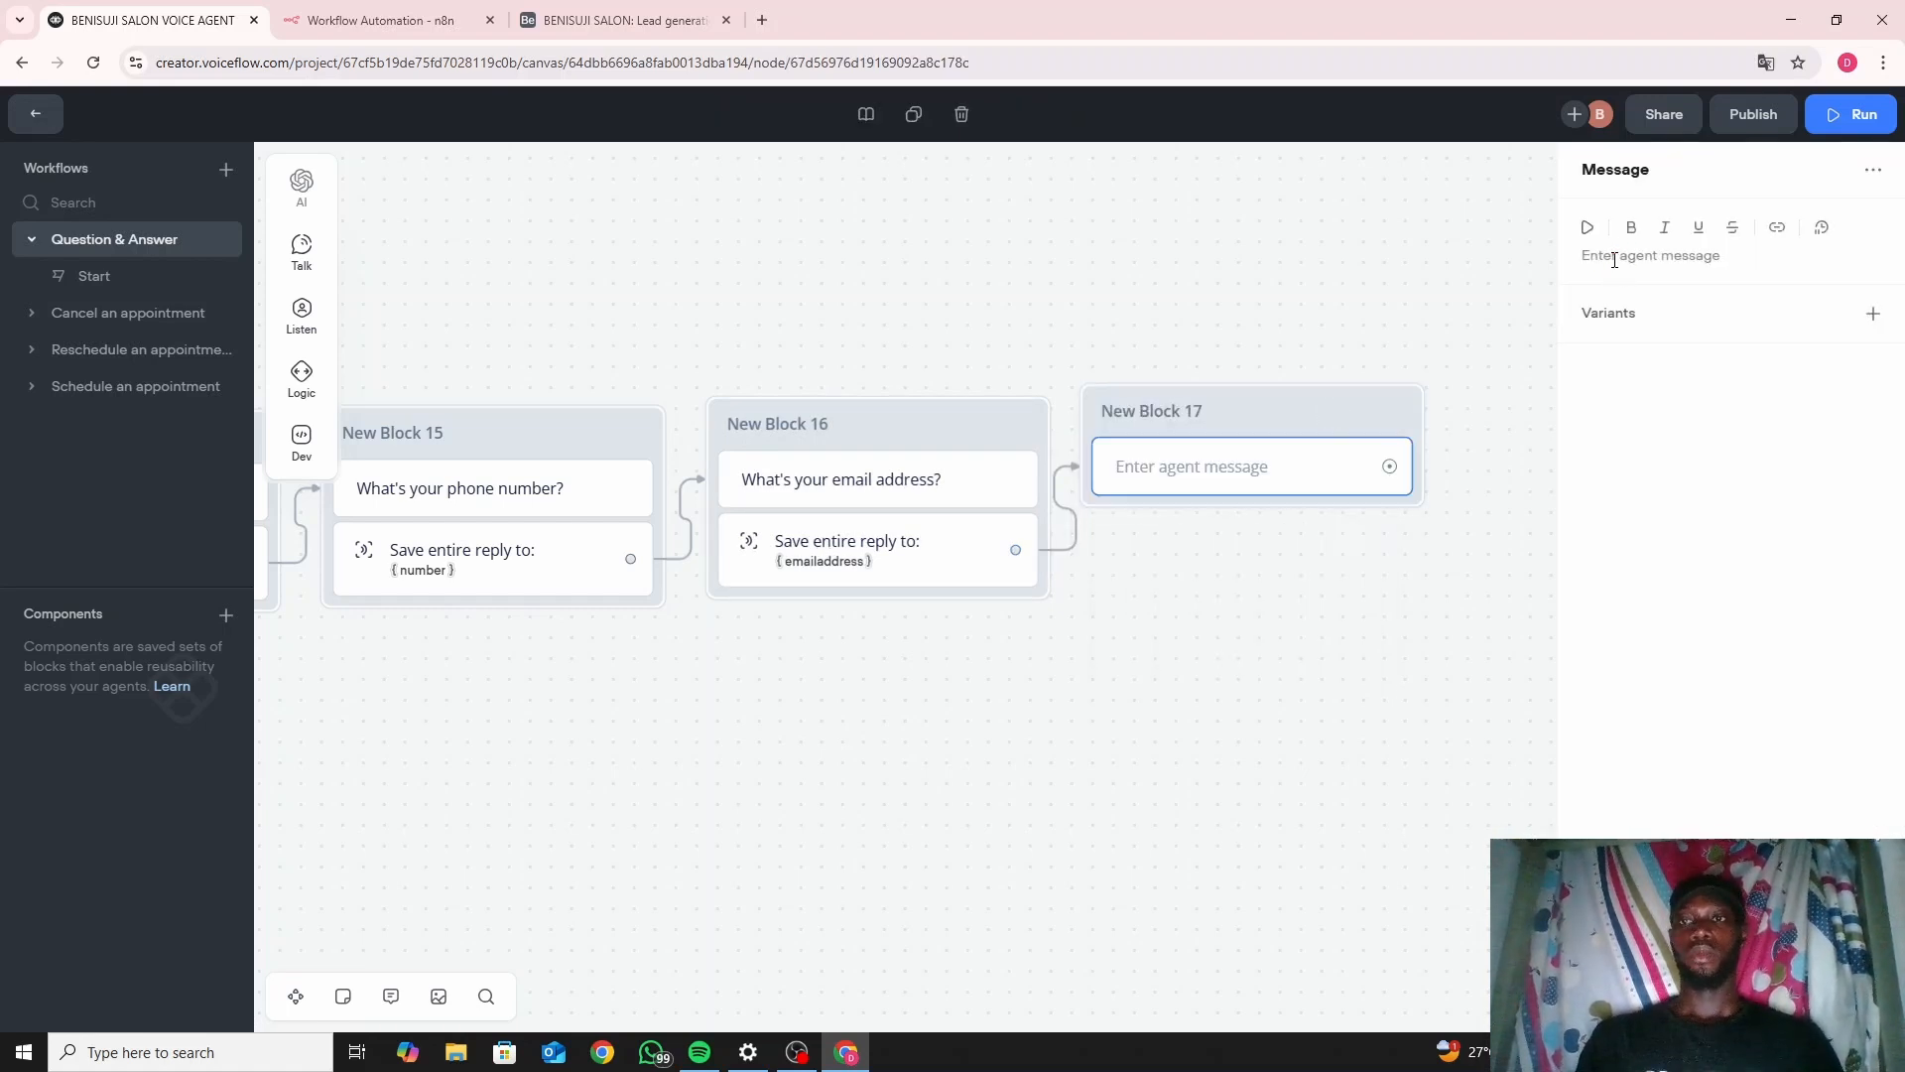
{"action": "left_click", "coordinate": [1616, 258]}
{"action": "type", "text": "What"}
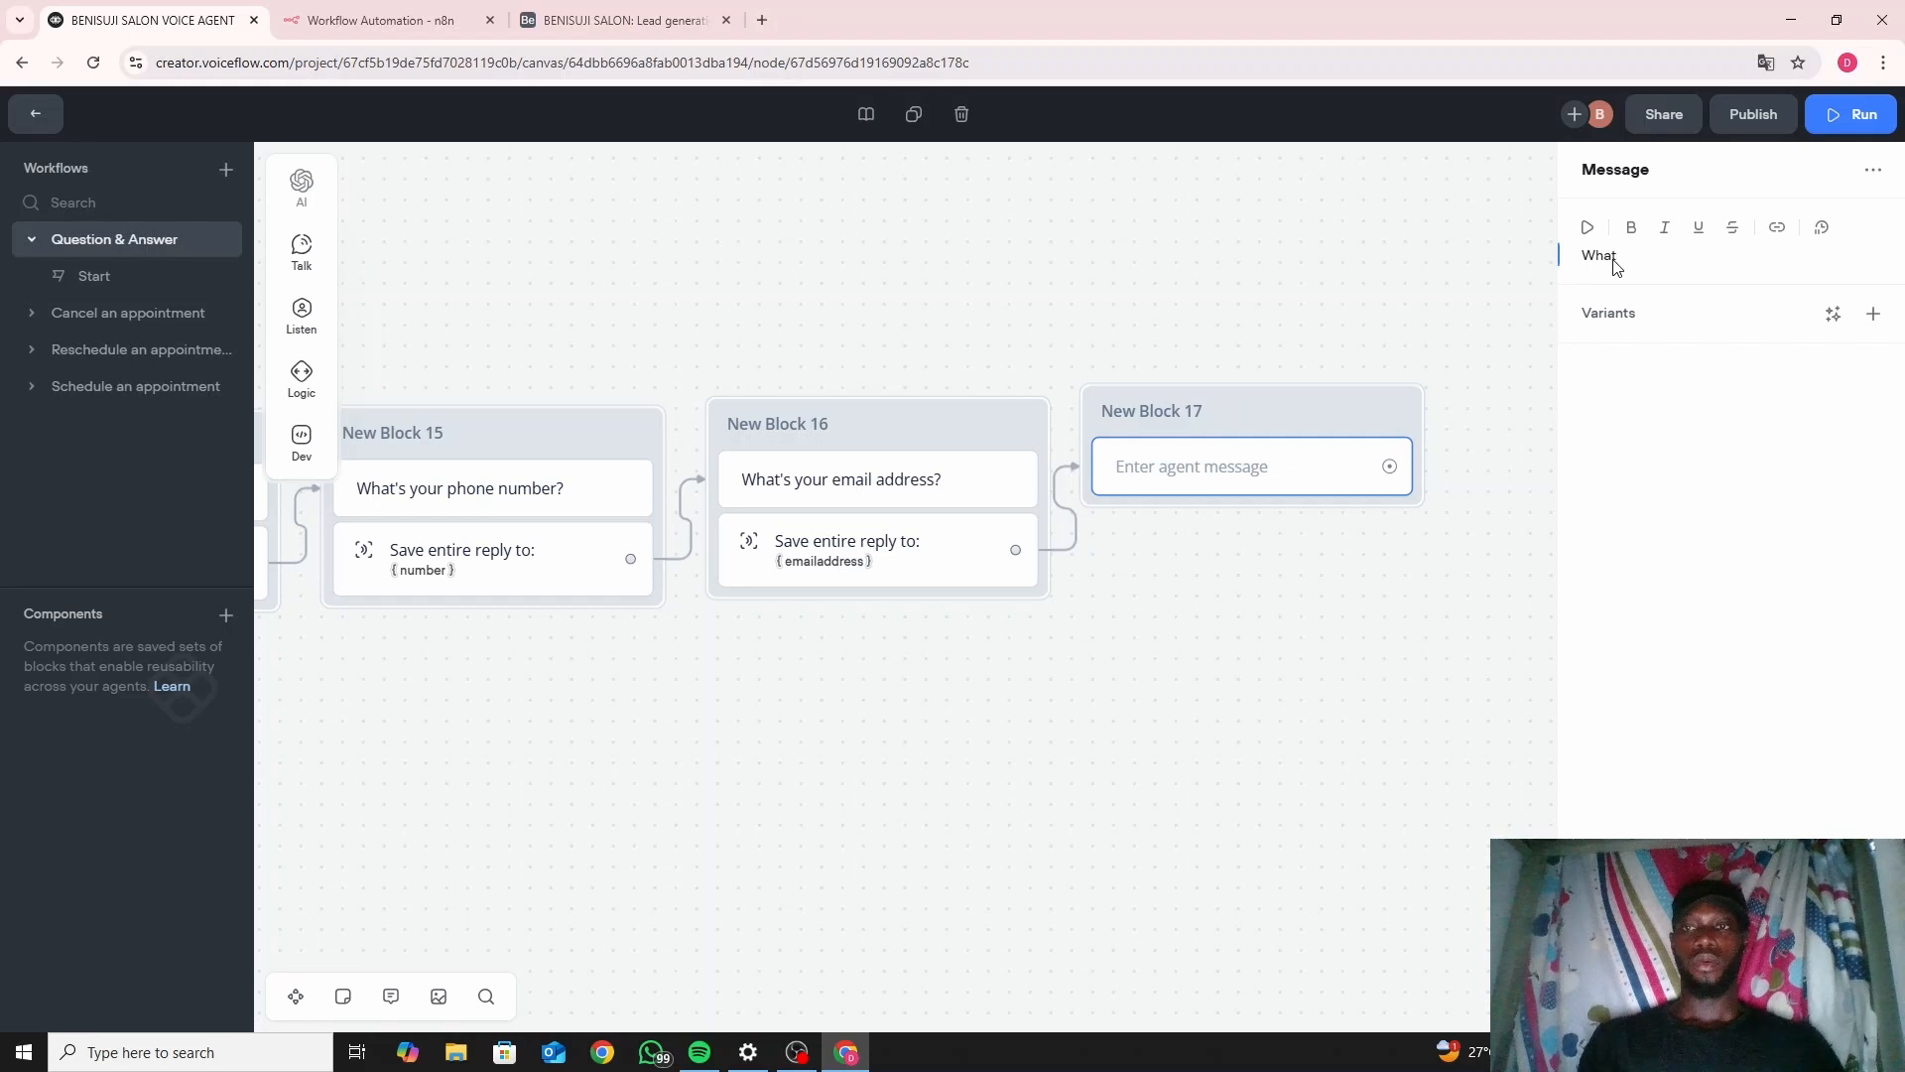
{"action": "type", "text": " is your"}
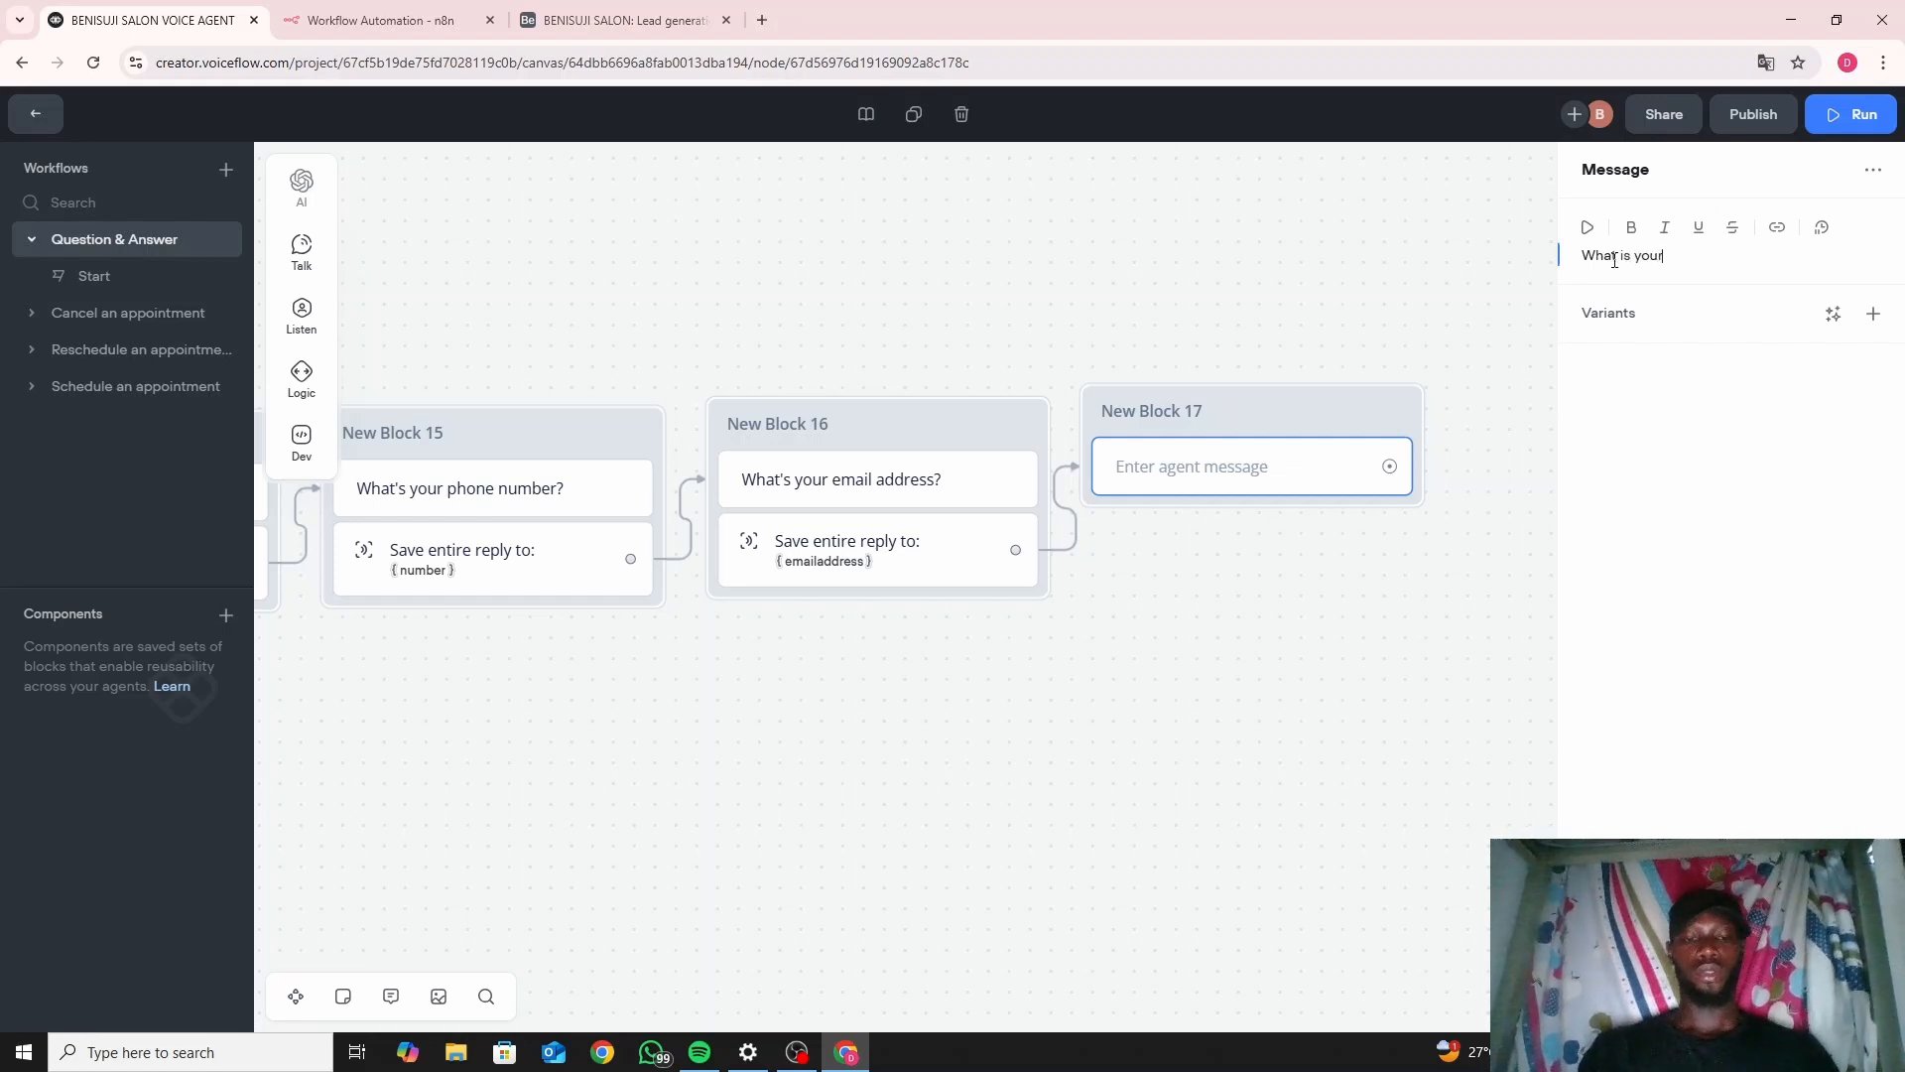
{"action": "type", "text": " M"}
{"action": "key", "text": "BackSpace"}
{"action": "type", "text": "MA"}
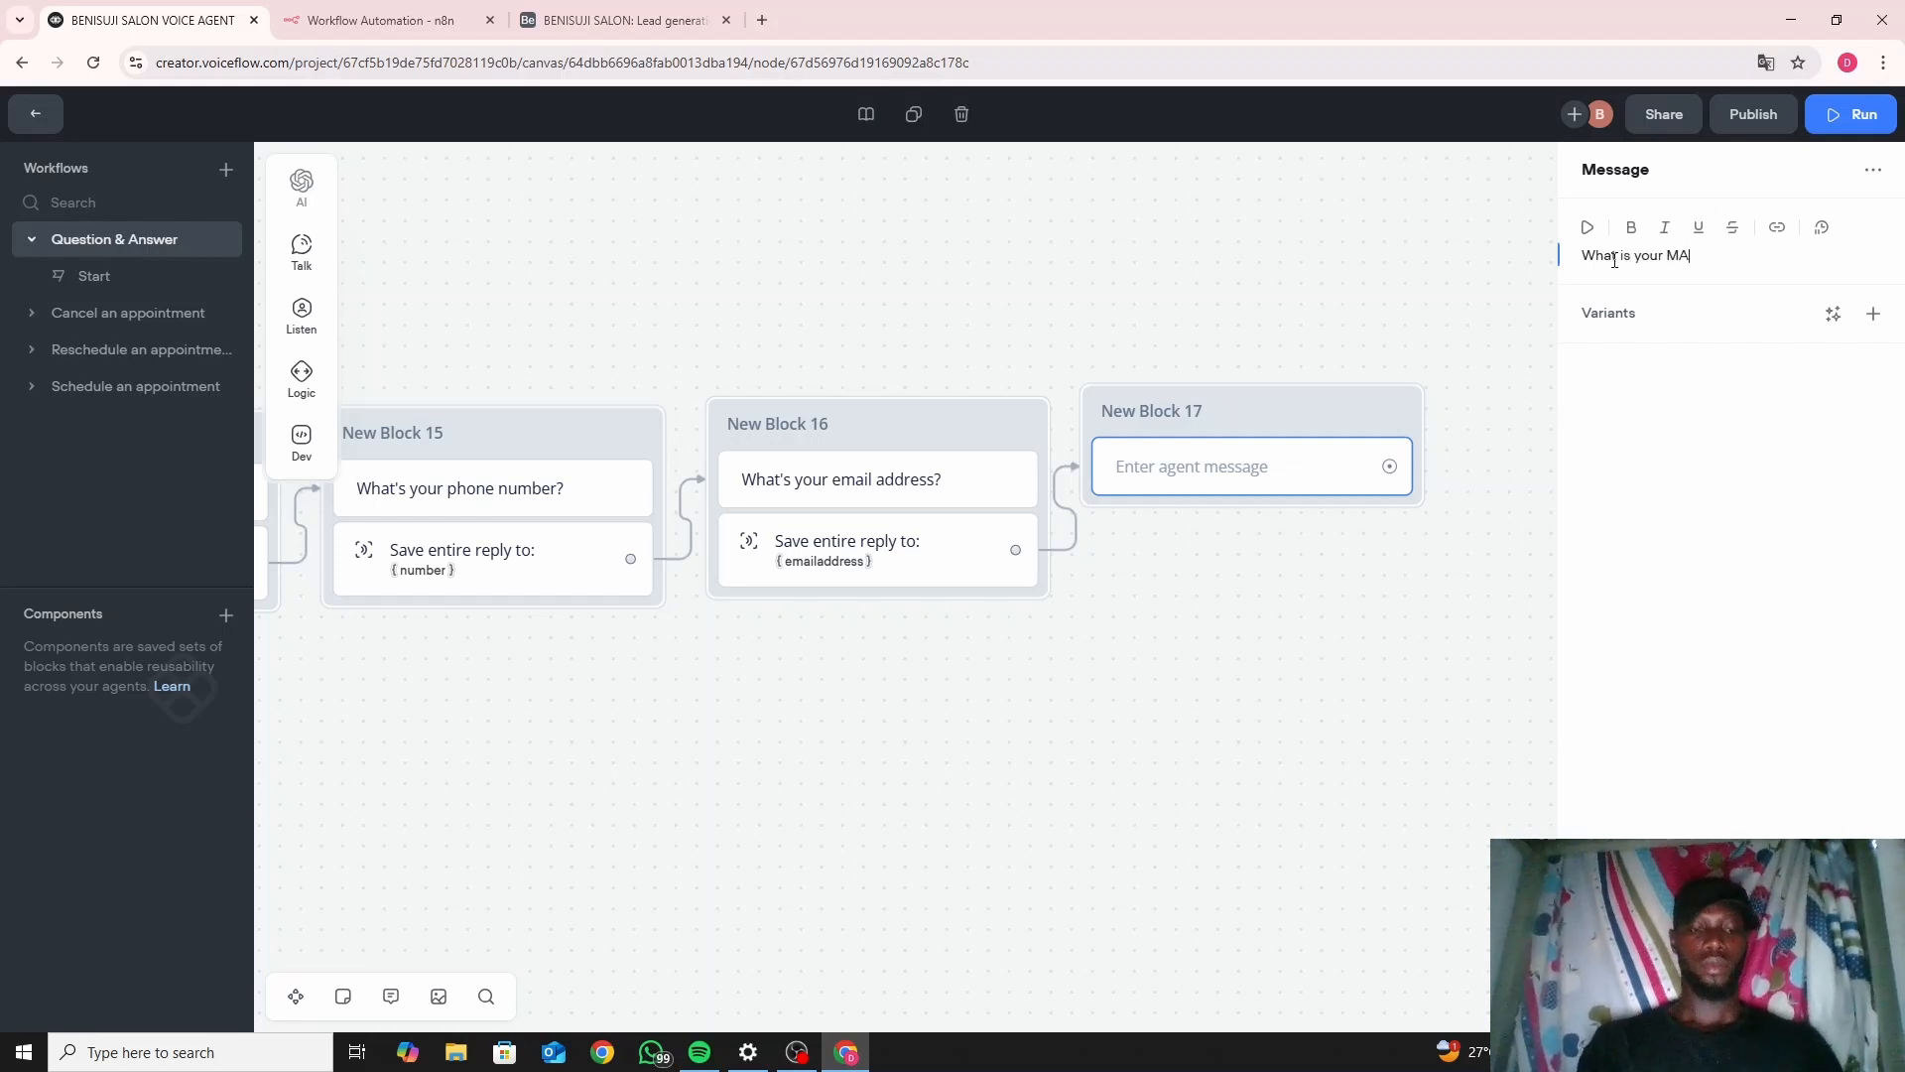
{"action": "key", "text": "BackSpace"}
{"action": "type", "text": "ar"}
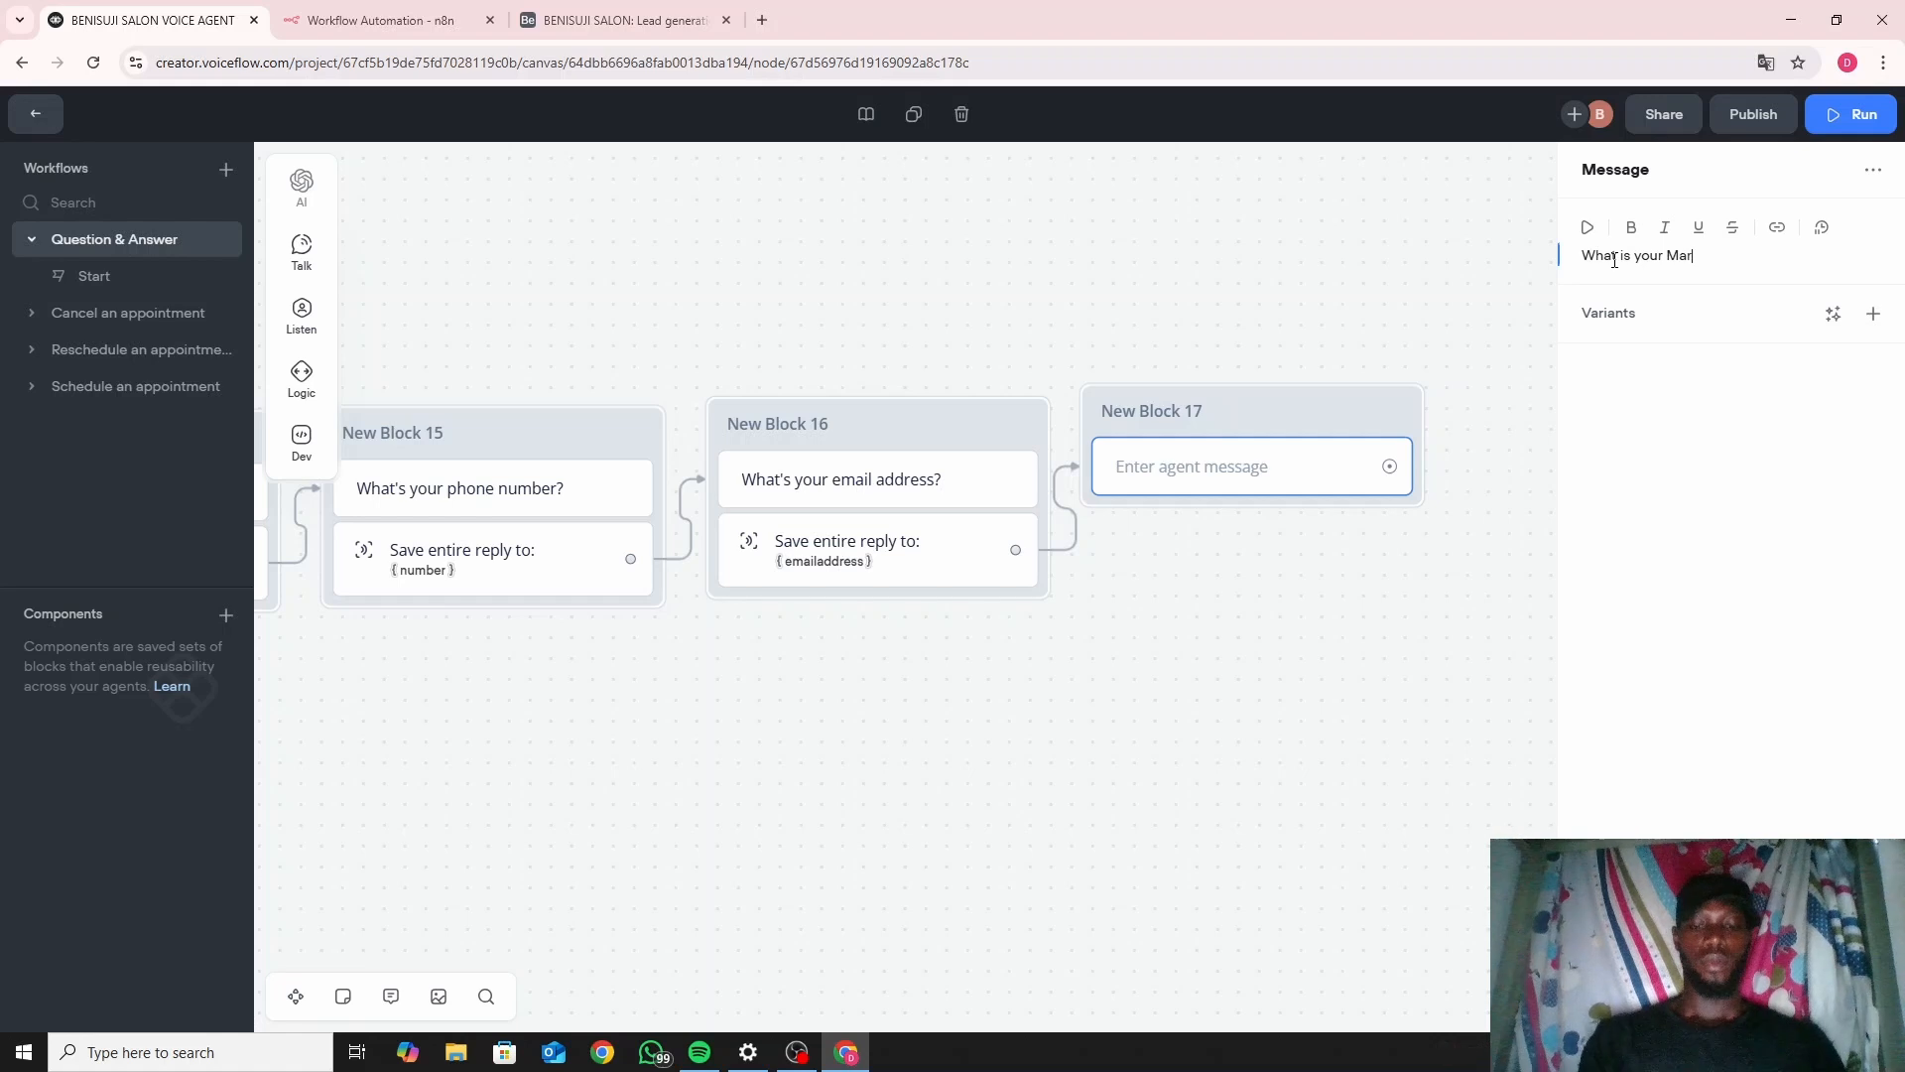
{"action": "type", "text": "ital S"}
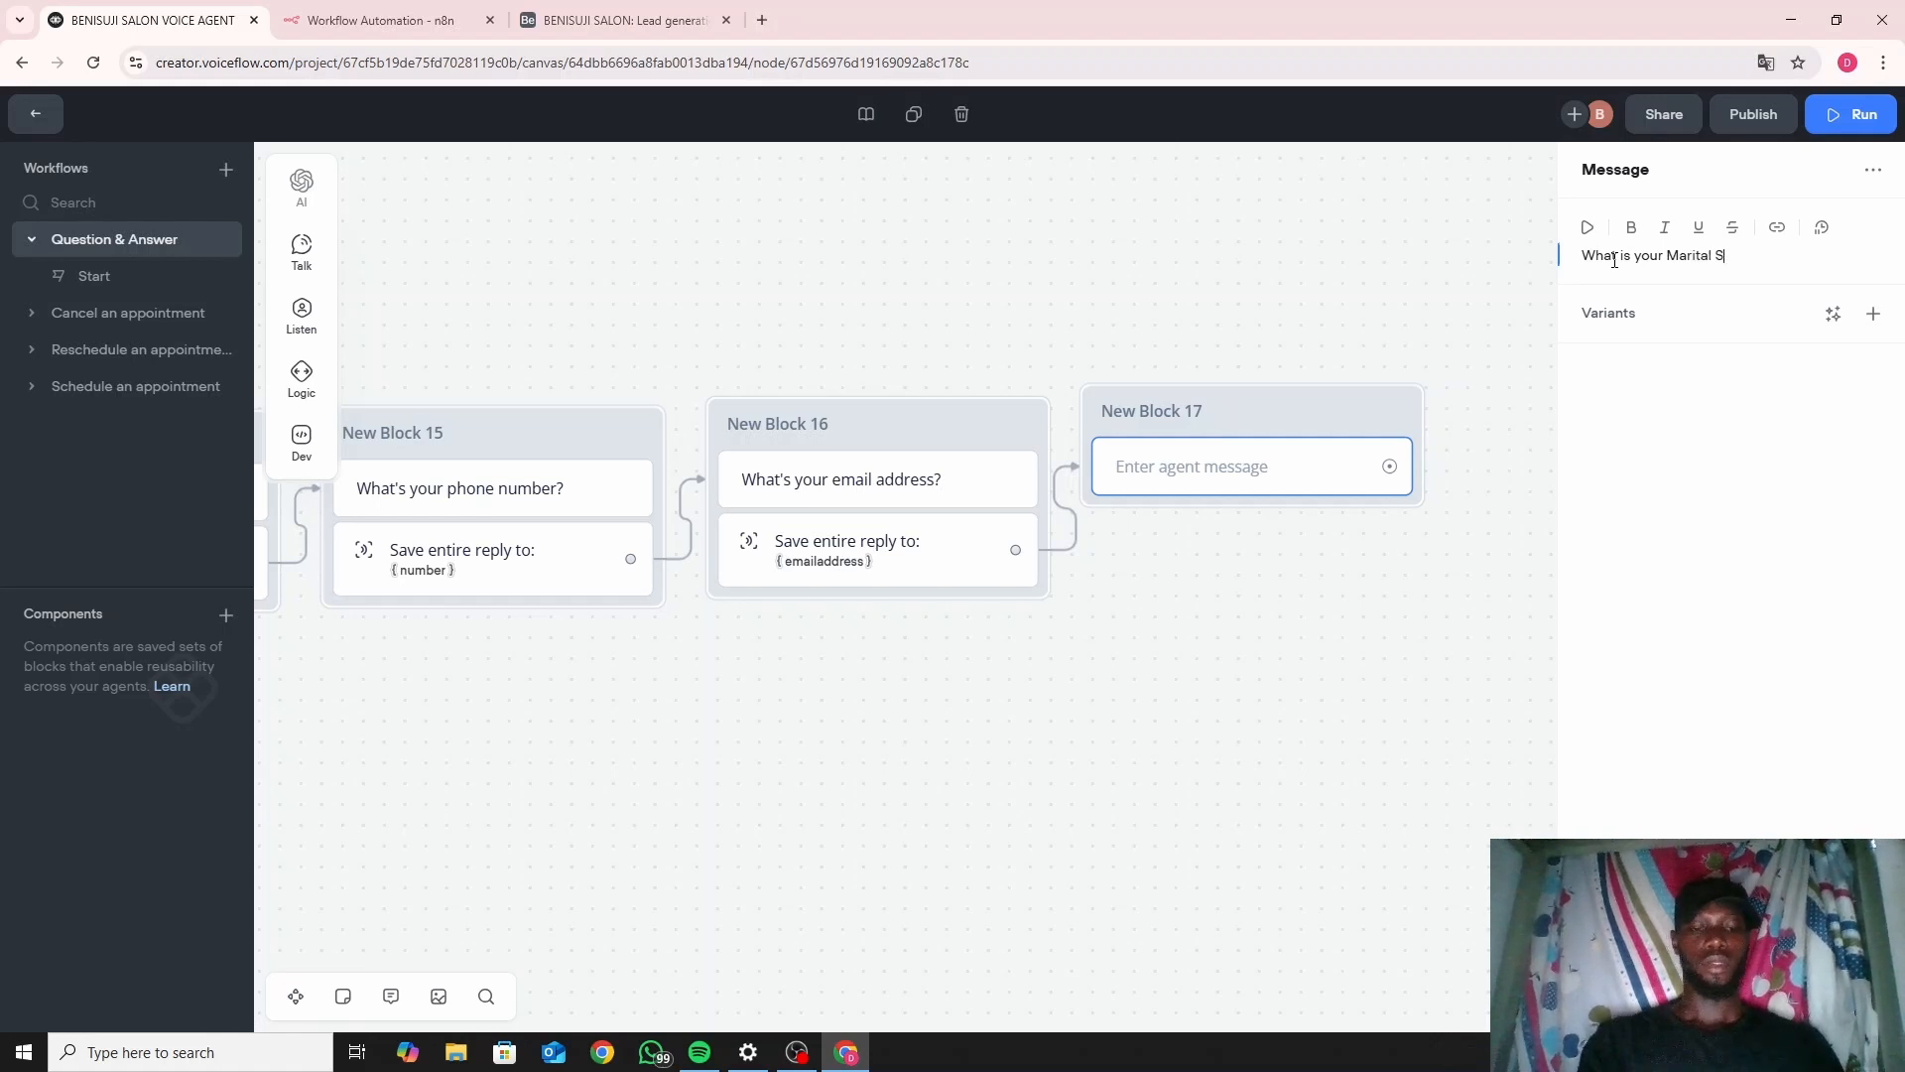
{"action": "type", "text": "tatus?"}
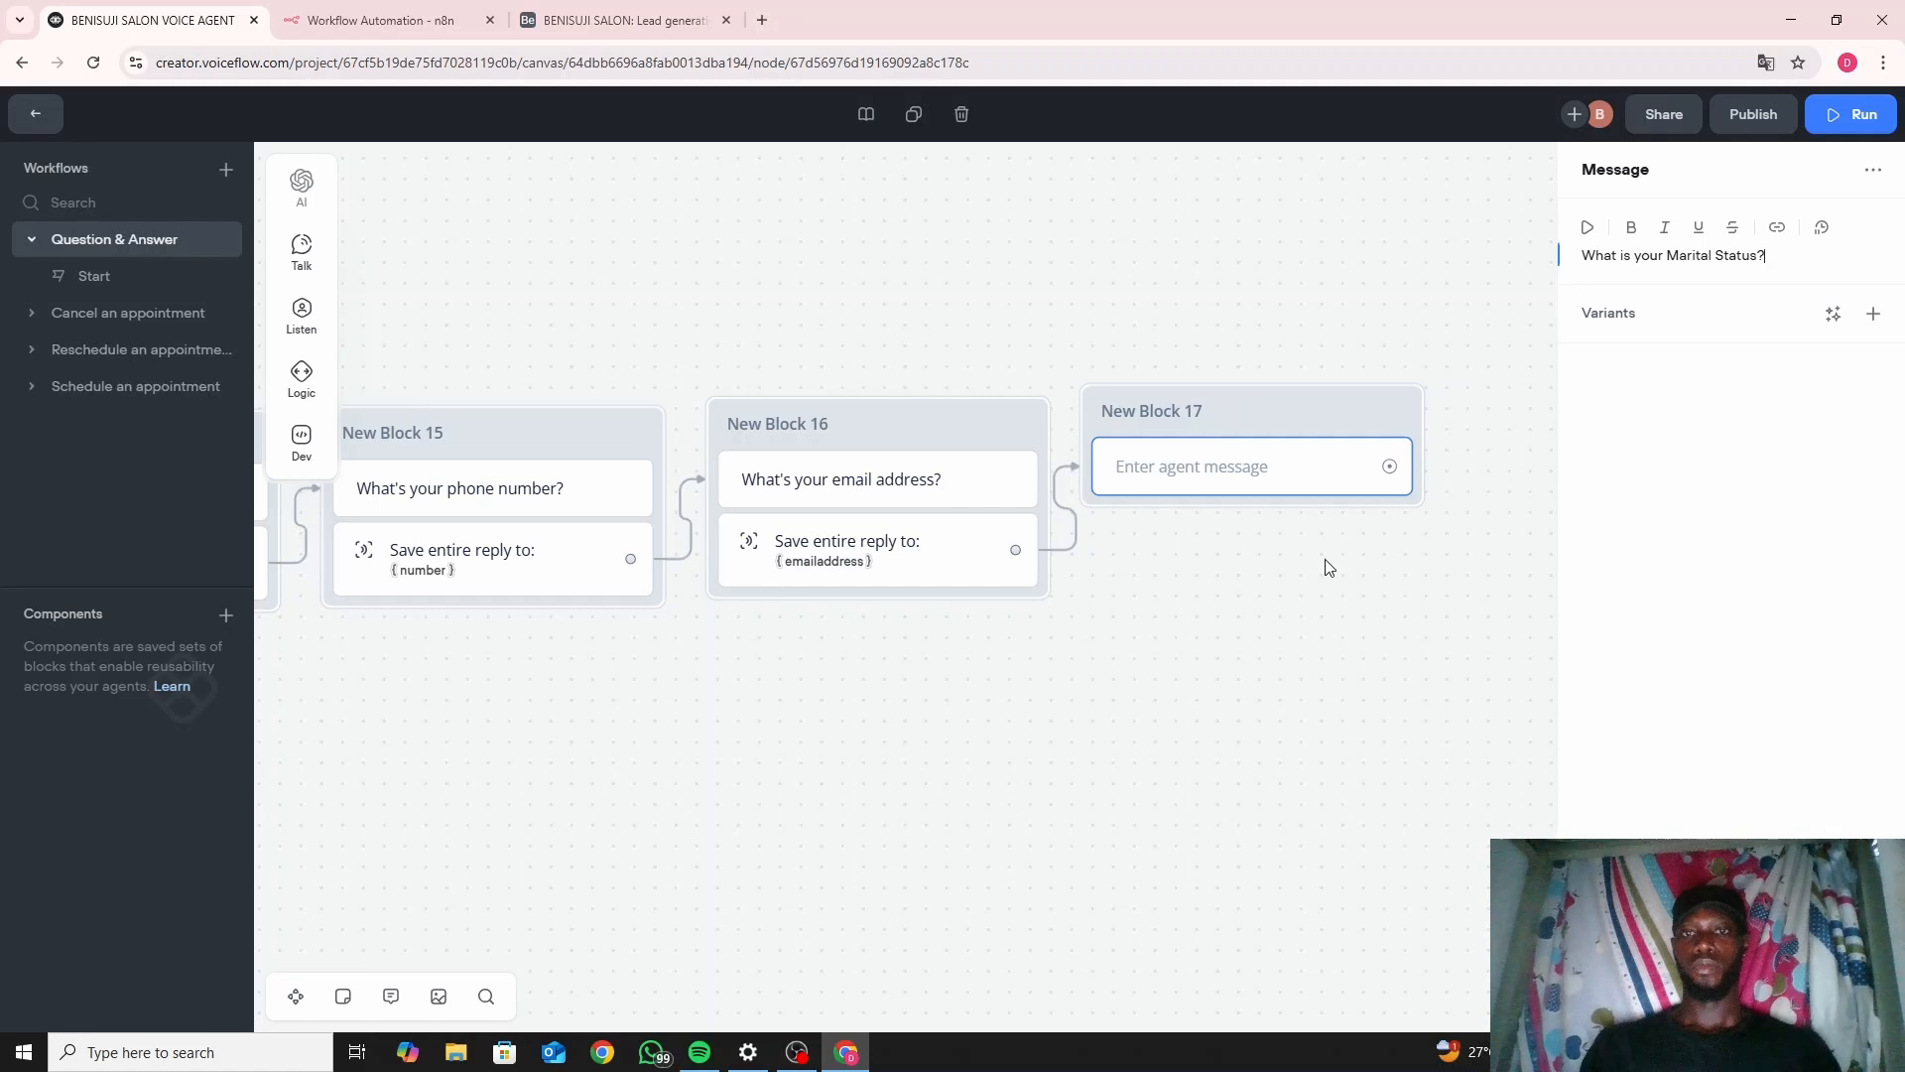
{"action": "left_click", "coordinate": [1266, 593]}
{"action": "left_click_drag", "start_coordinate": [1230, 567], "coordinate": [991, 476]}
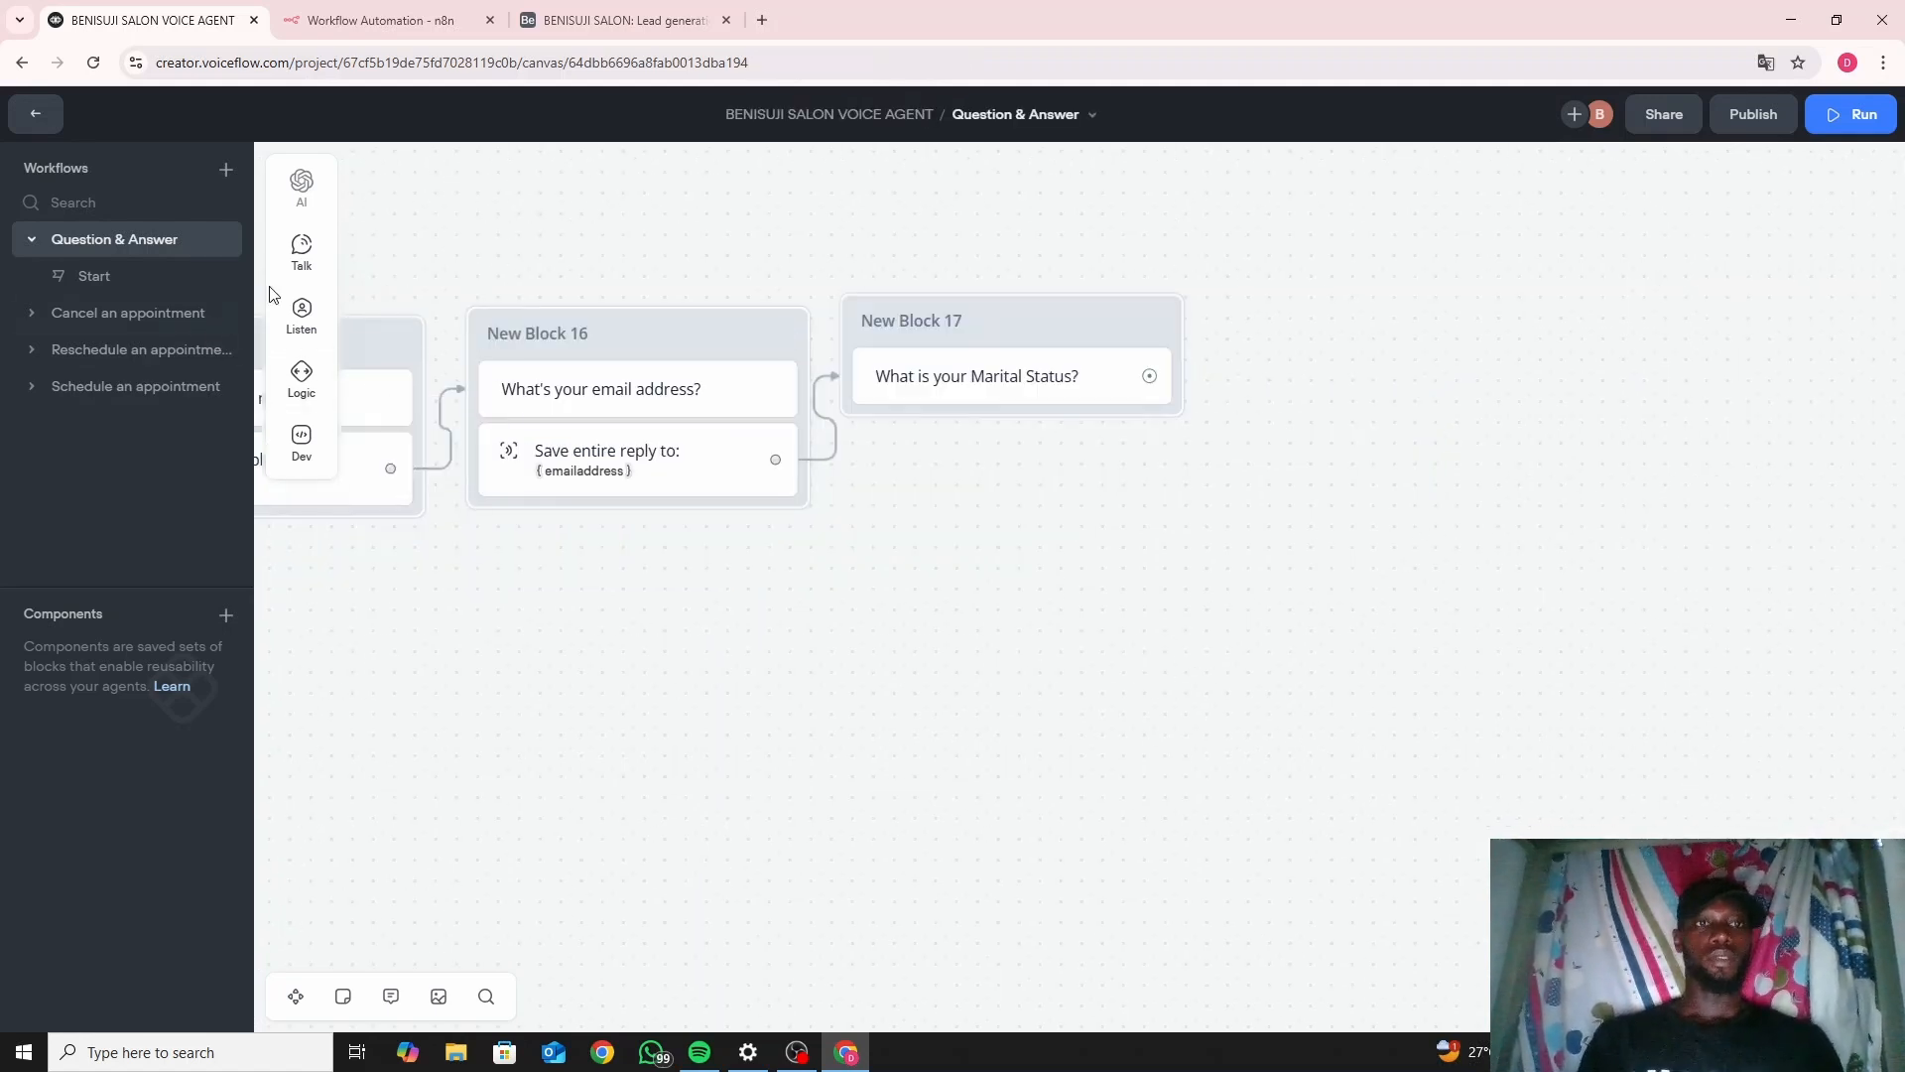
Add a capture step under the marital status question, saving the entire reply into a new maritalstatus variable.
{"action": "mouse_move", "coordinate": [304, 320]}
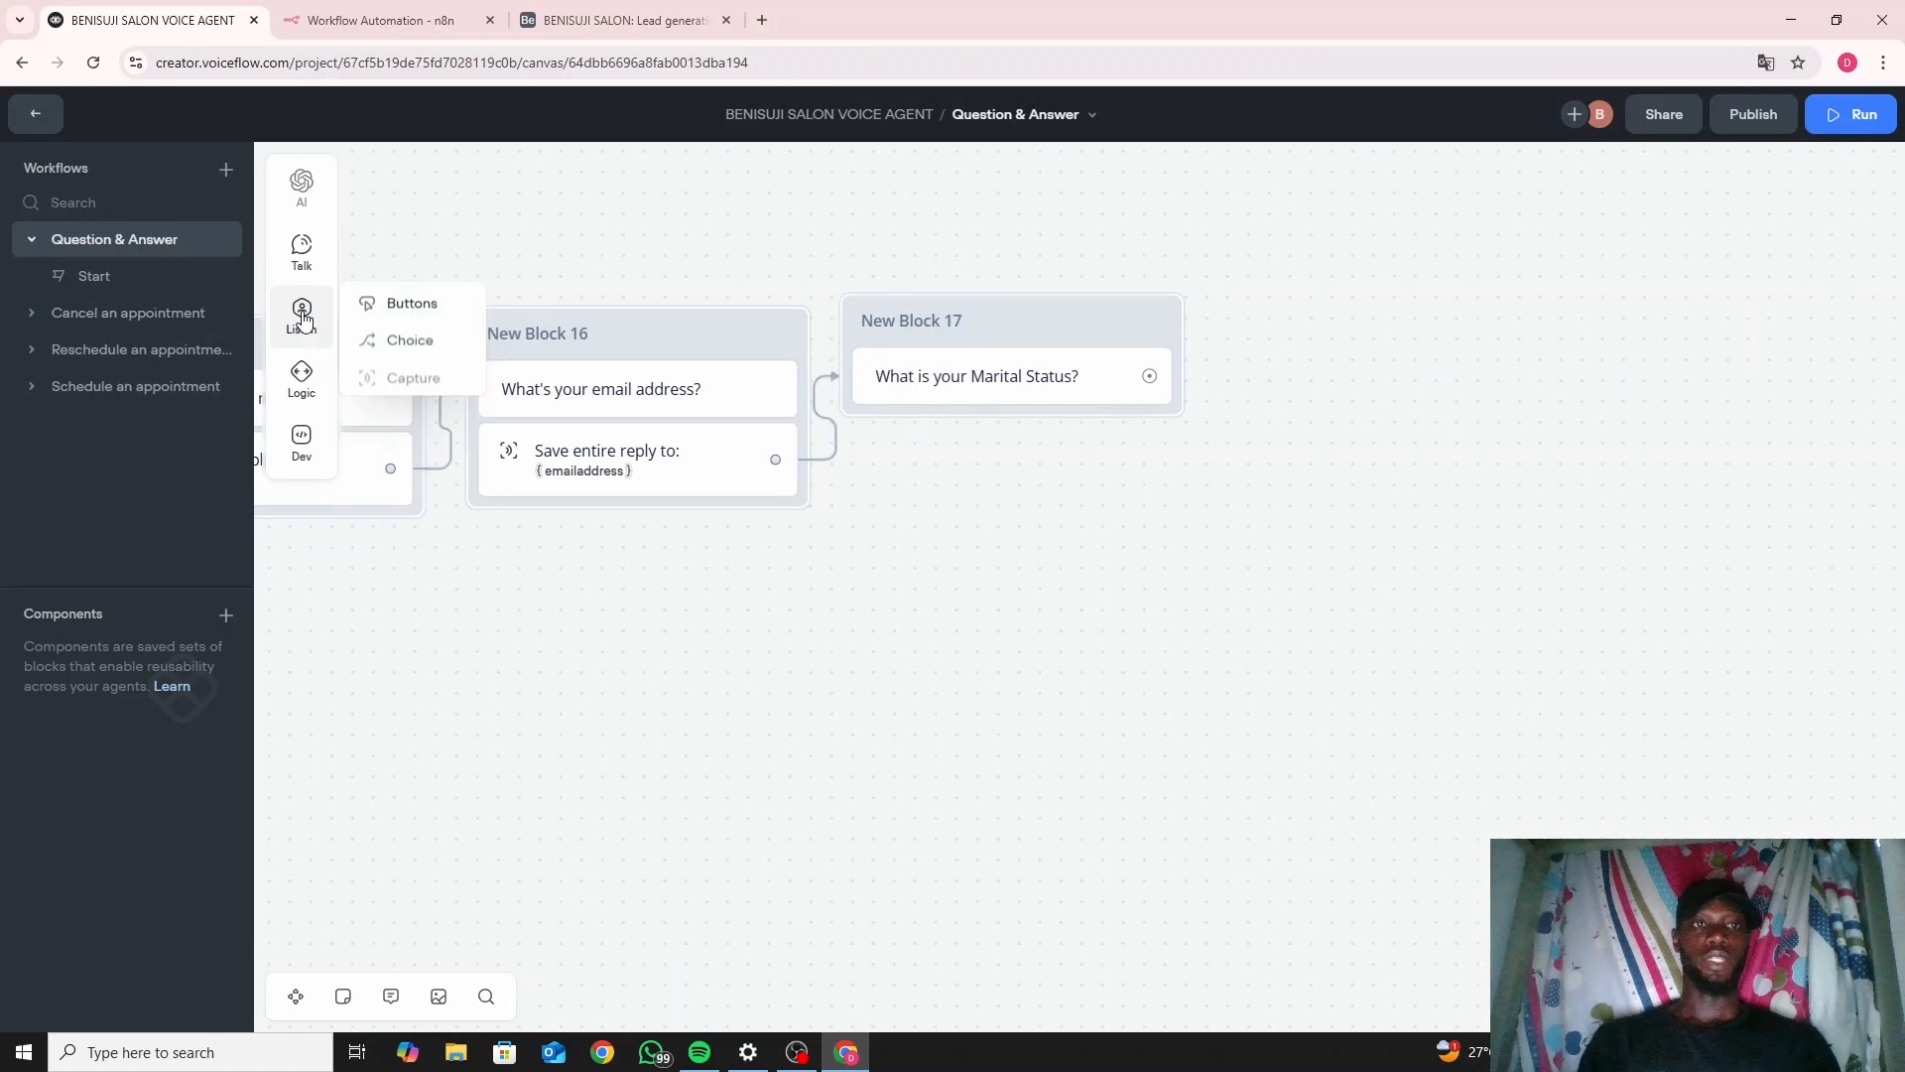
{"action": "left_click_drag", "start_coordinate": [397, 375], "coordinate": [898, 437]}
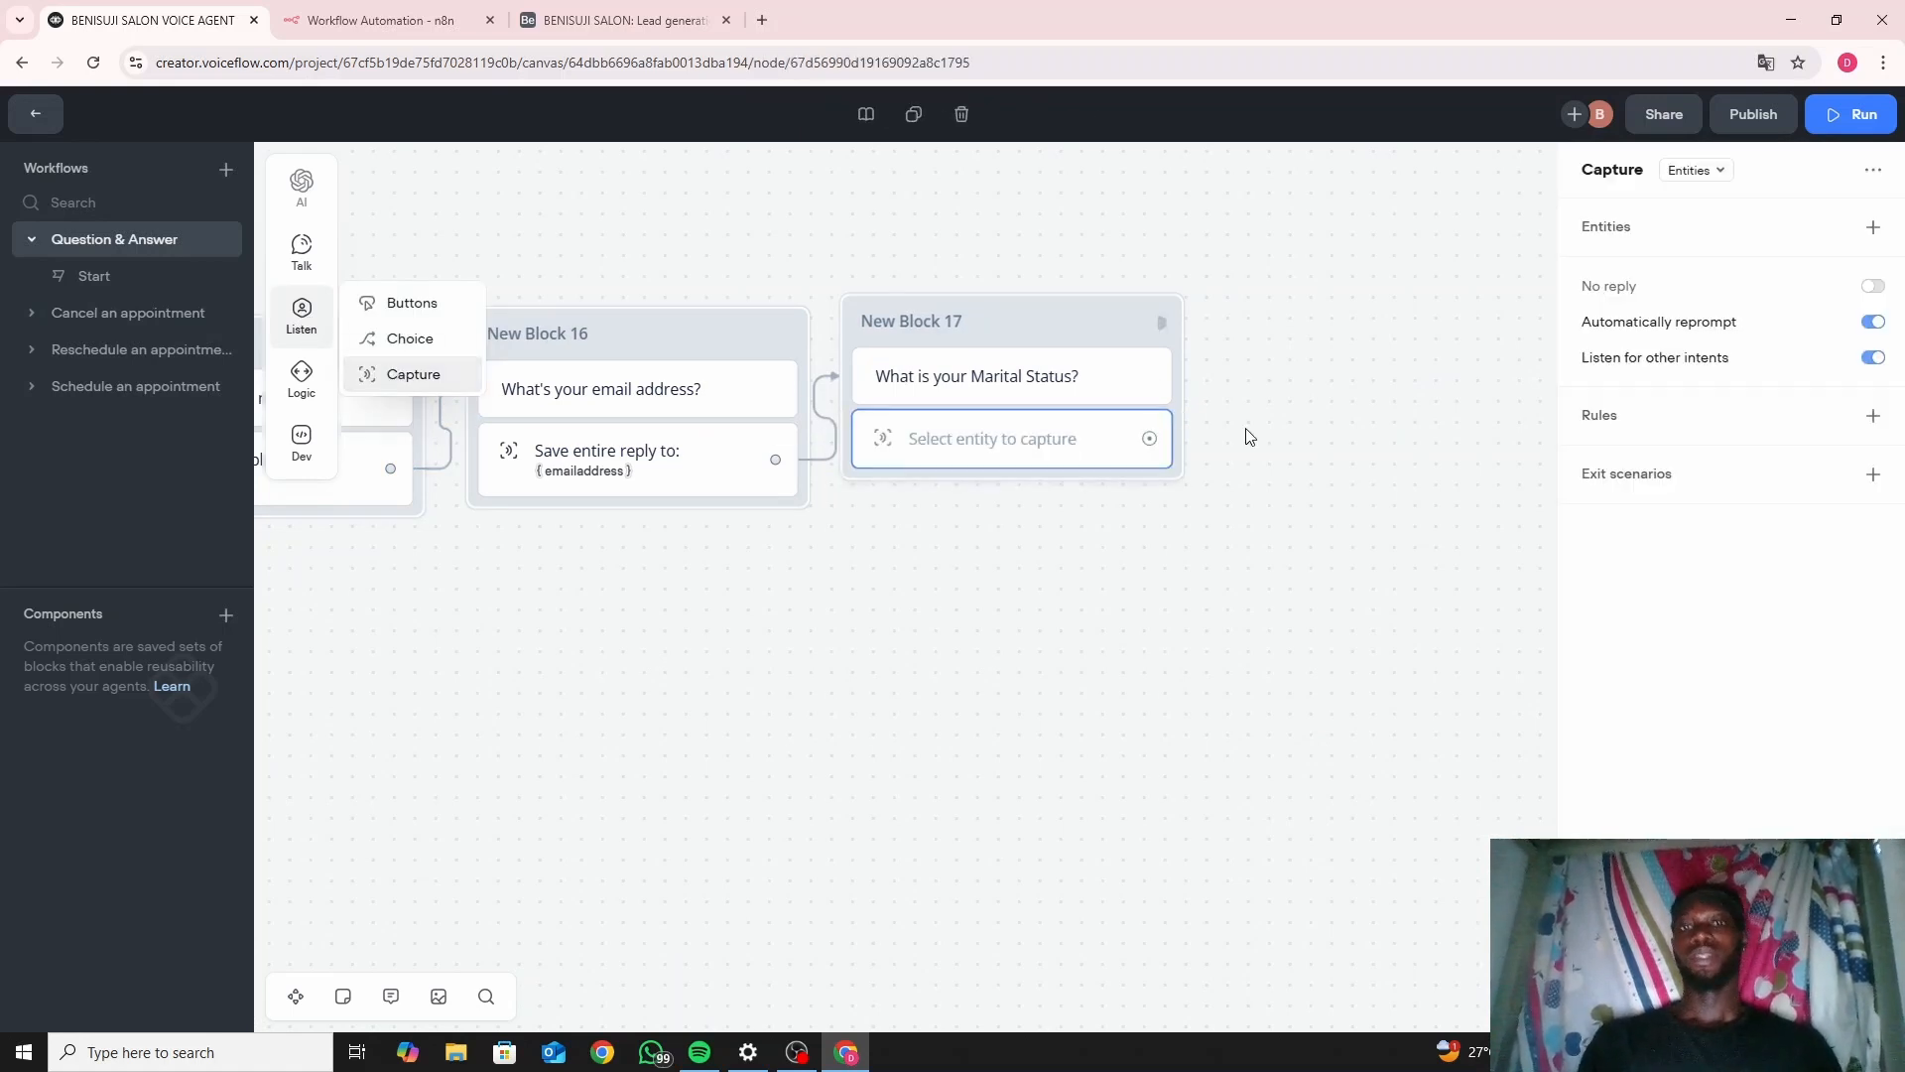
{"action": "left_click", "coordinate": [1704, 176]}
{"action": "left_click", "coordinate": [1723, 243]}
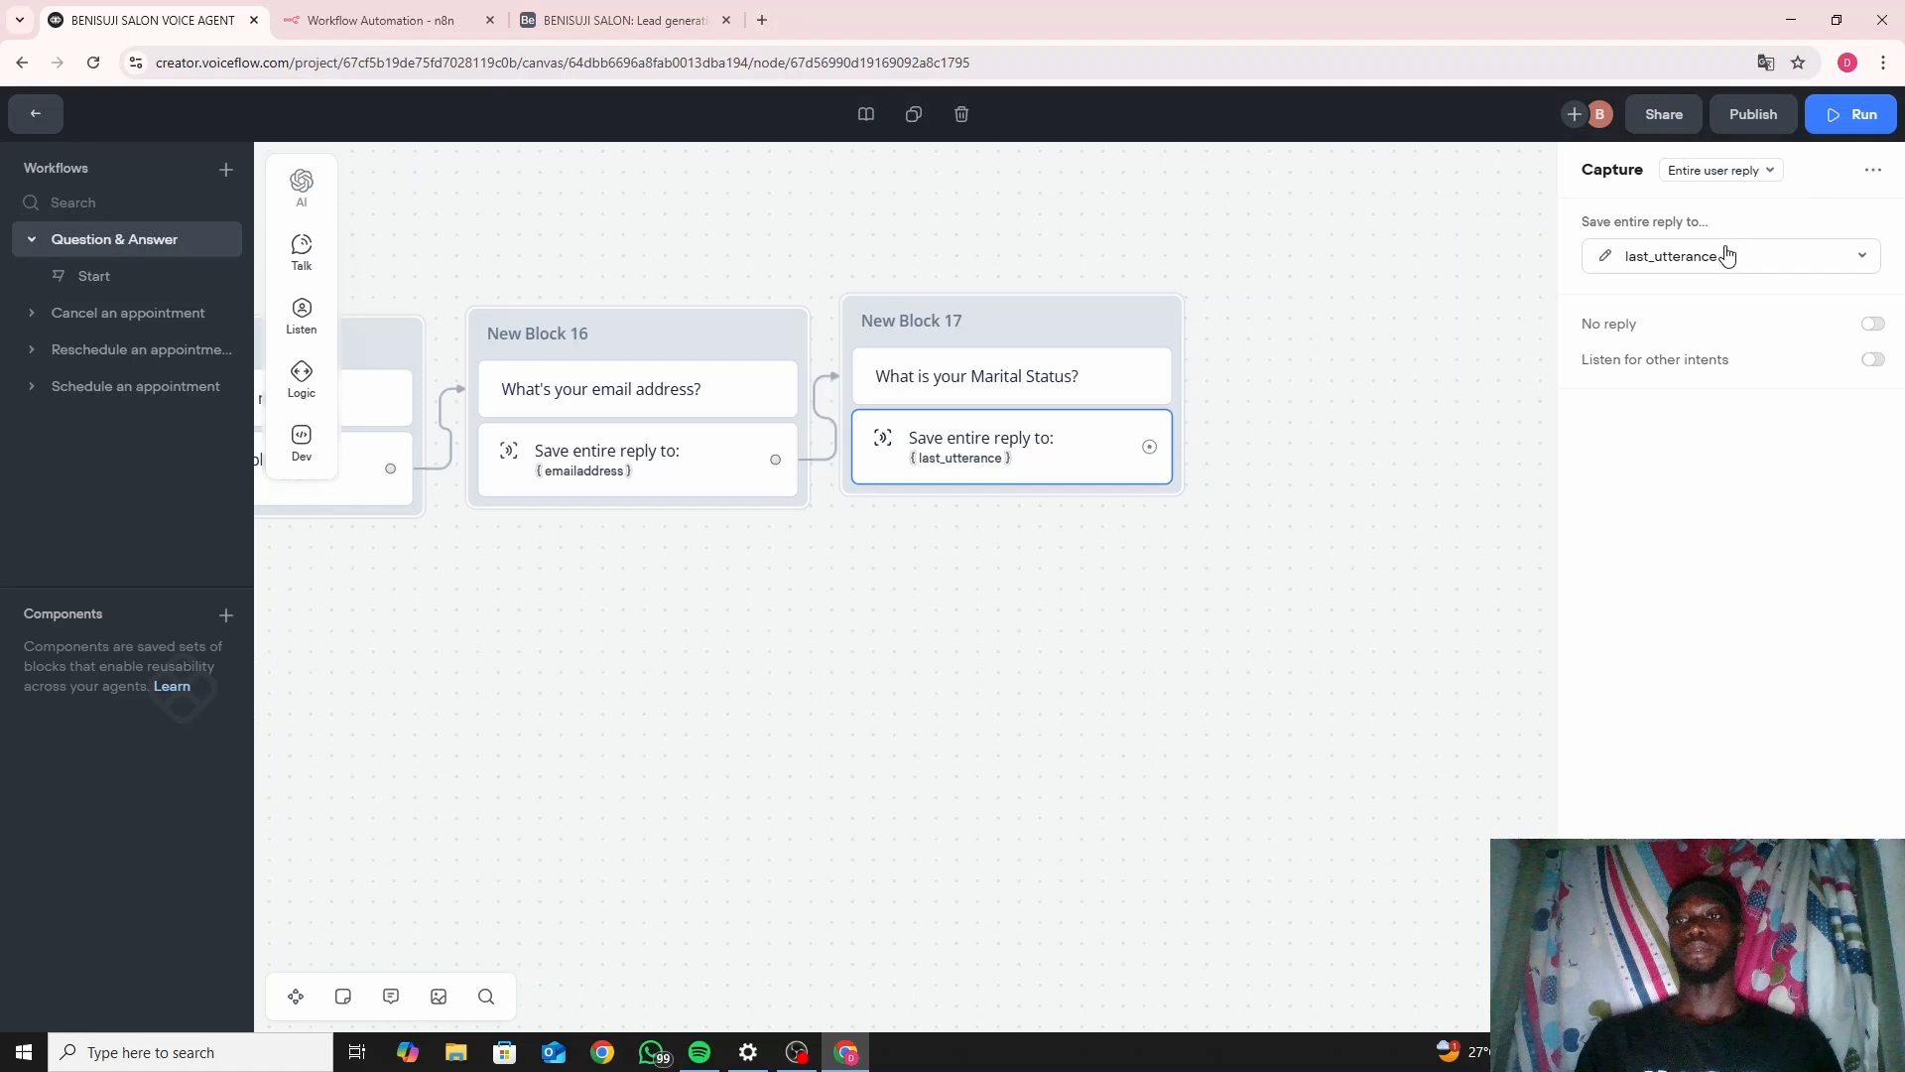
{"action": "left_click", "coordinate": [1672, 260]}
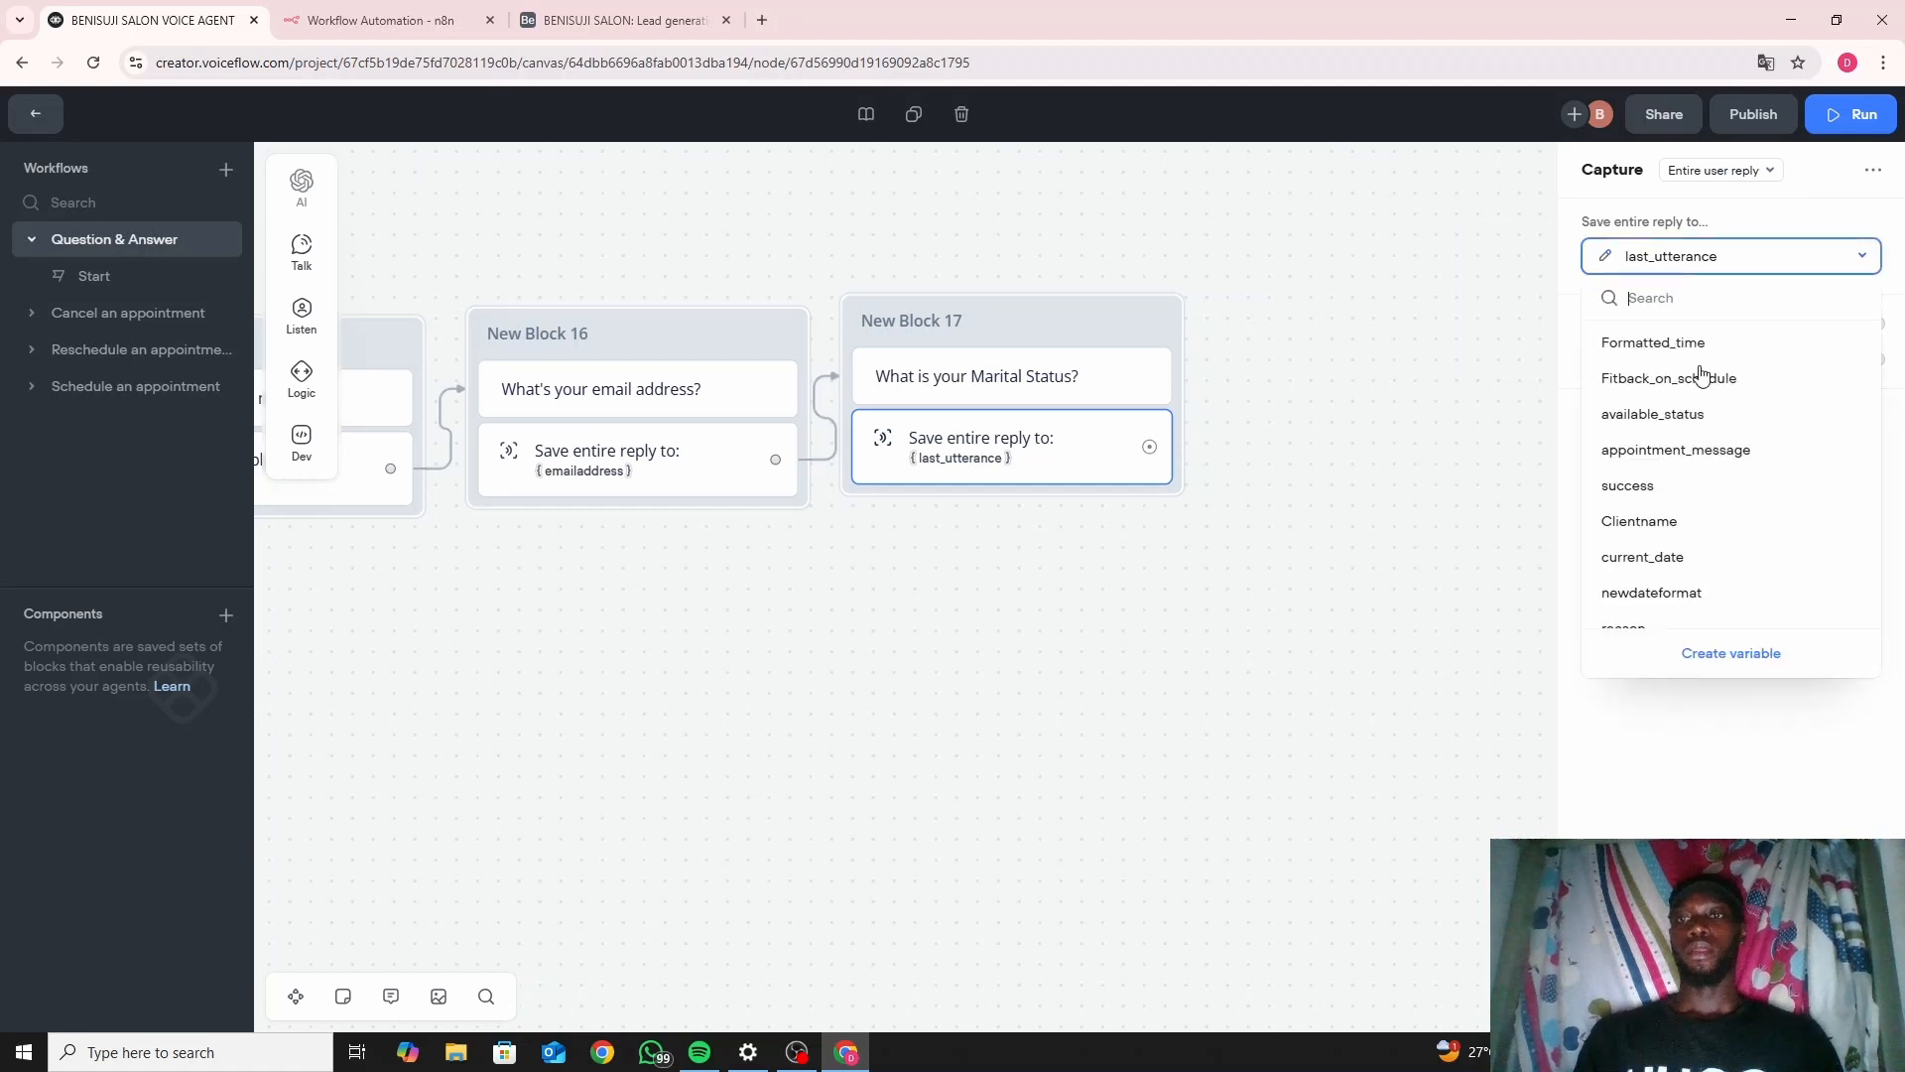
{"action": "left_click", "coordinate": [1734, 655]}
{"action": "type", "text": "m"}
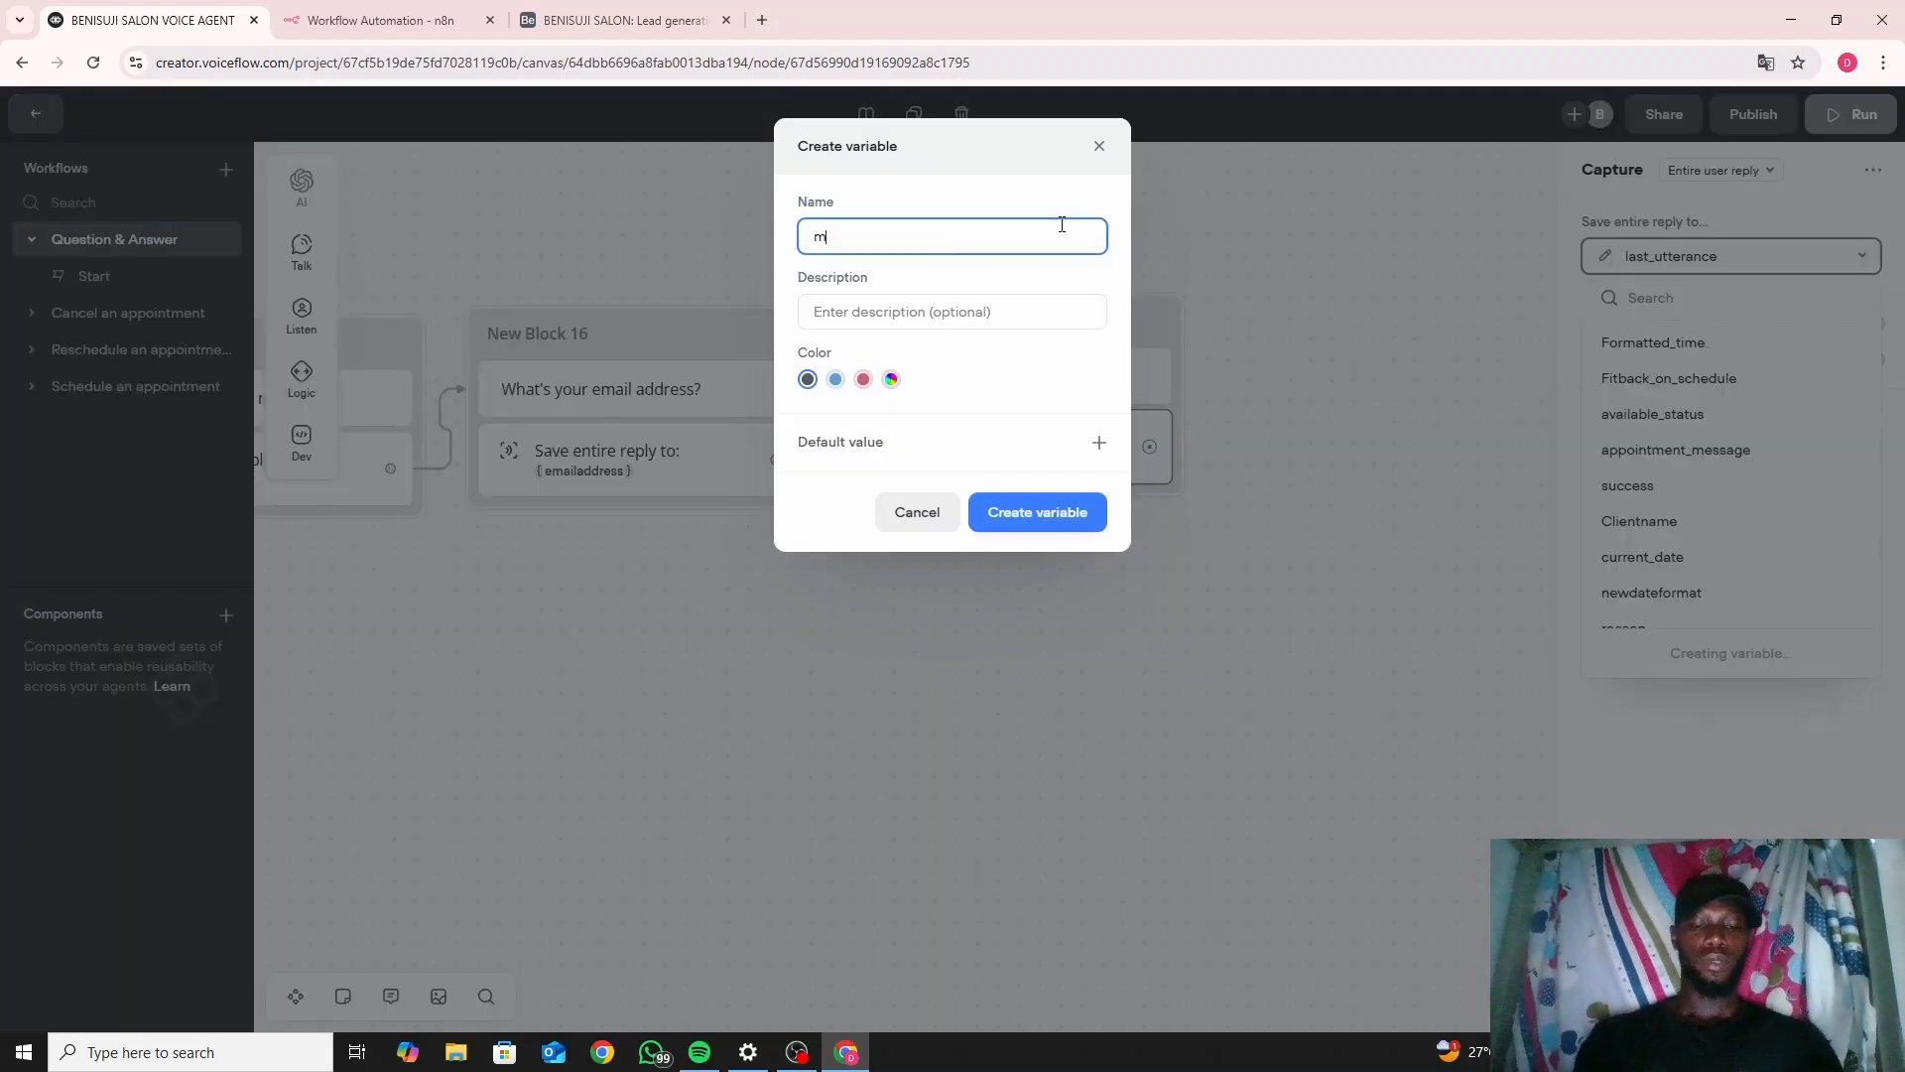
{"action": "type", "text": "arita"}
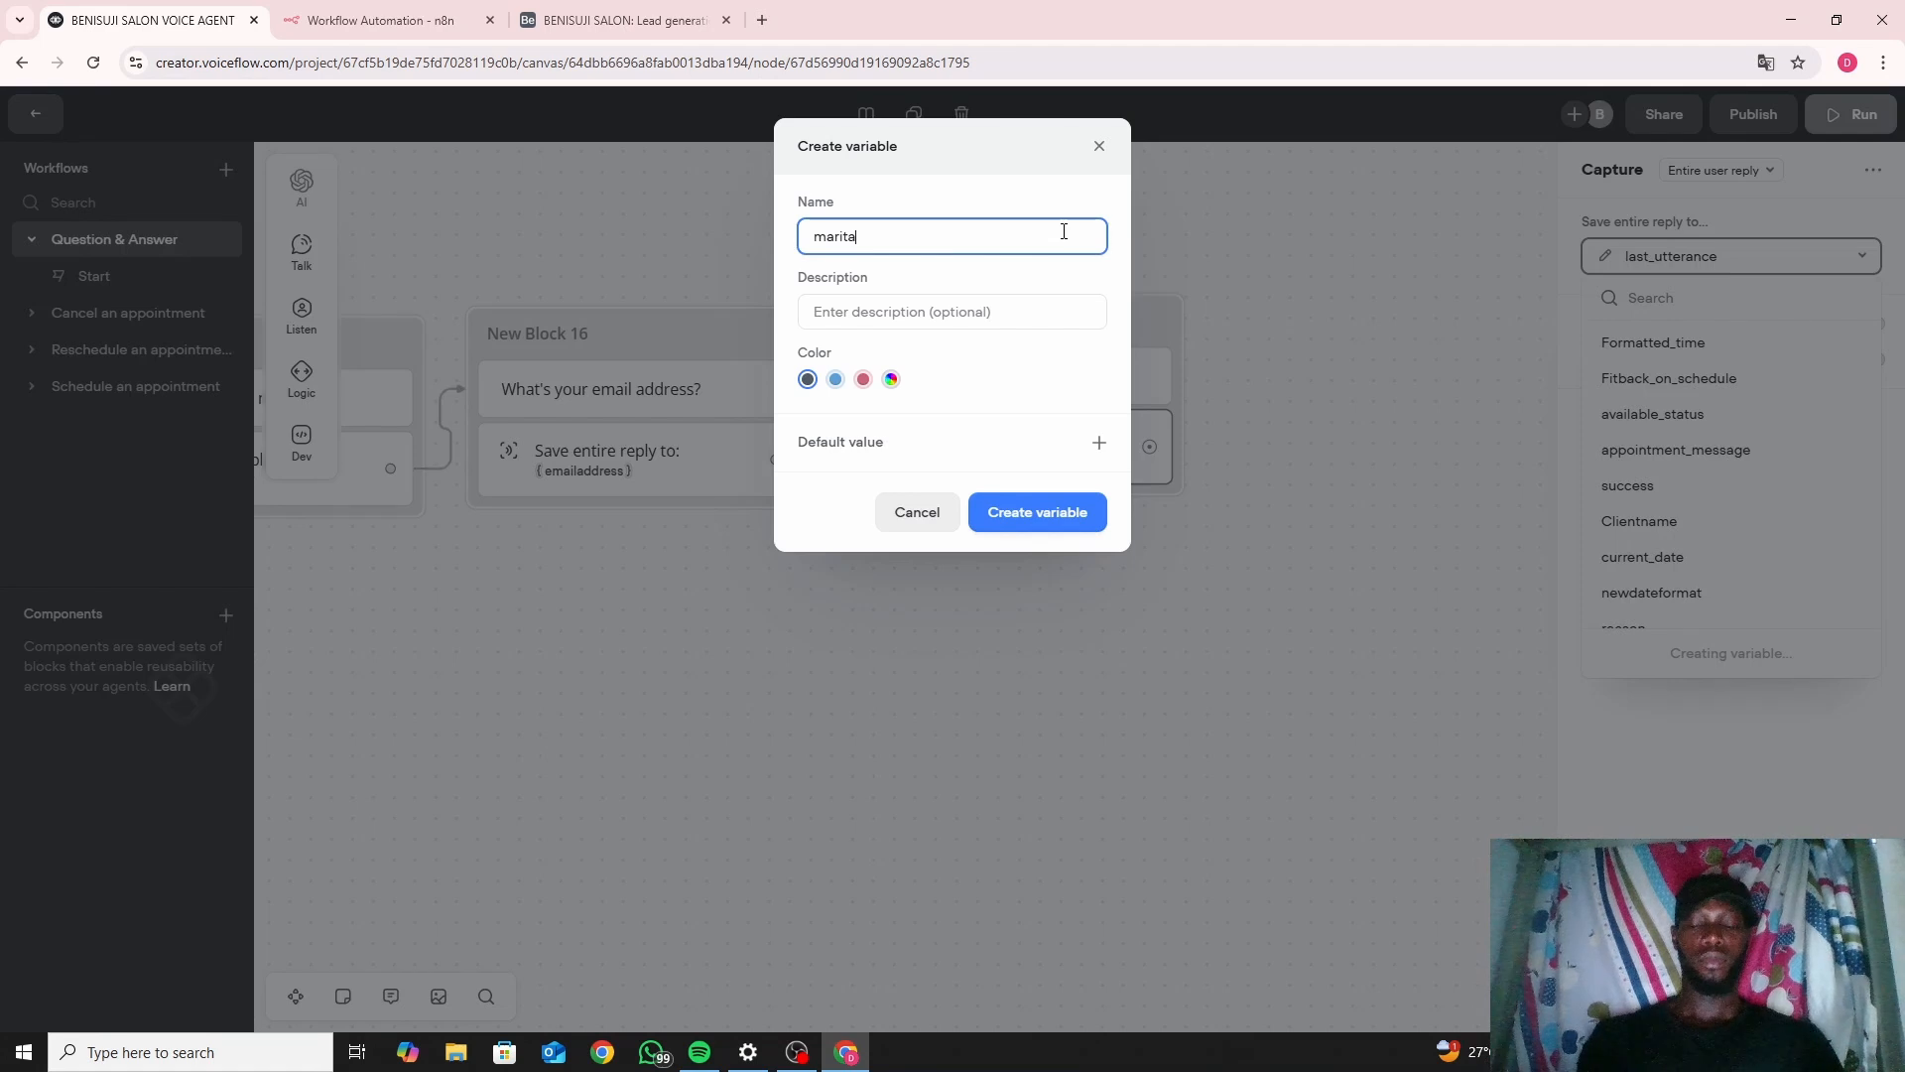
{"action": "type", "text": "lstat"}
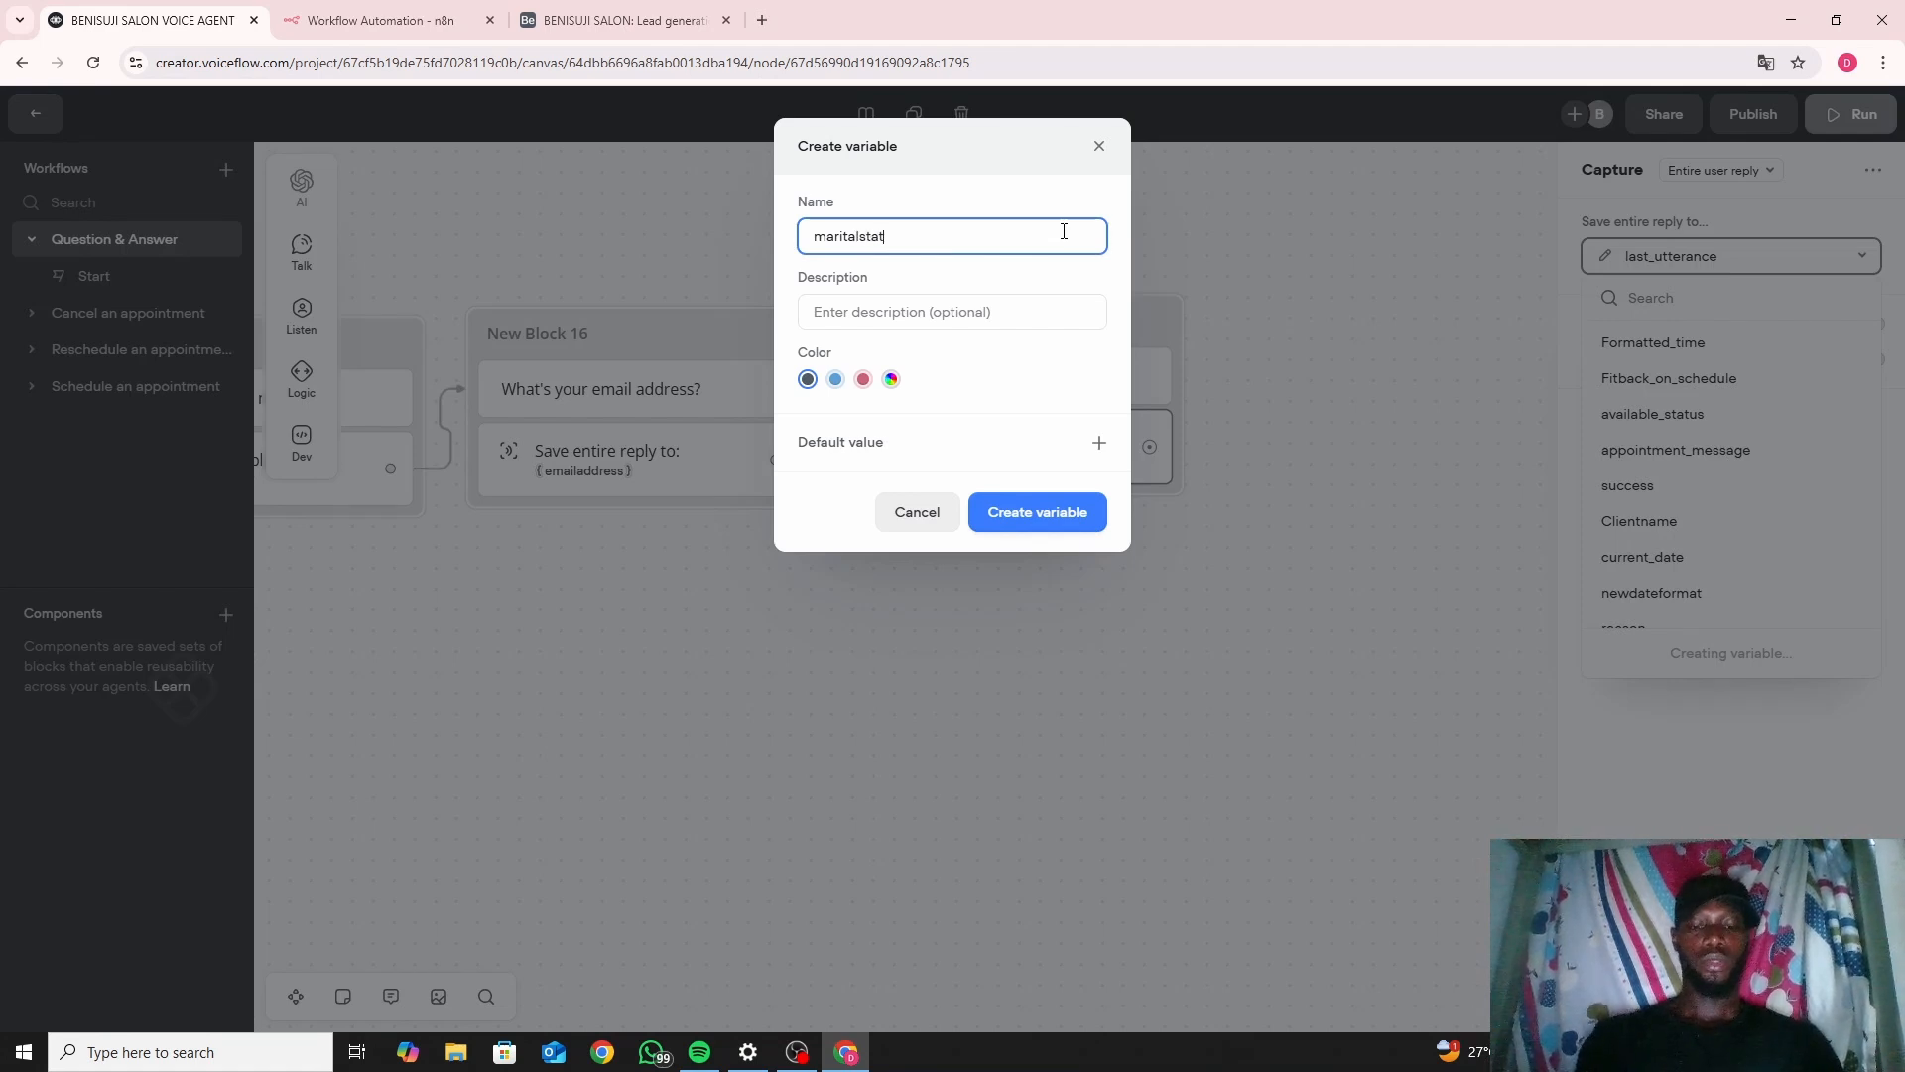
{"action": "type", "text": "us"}
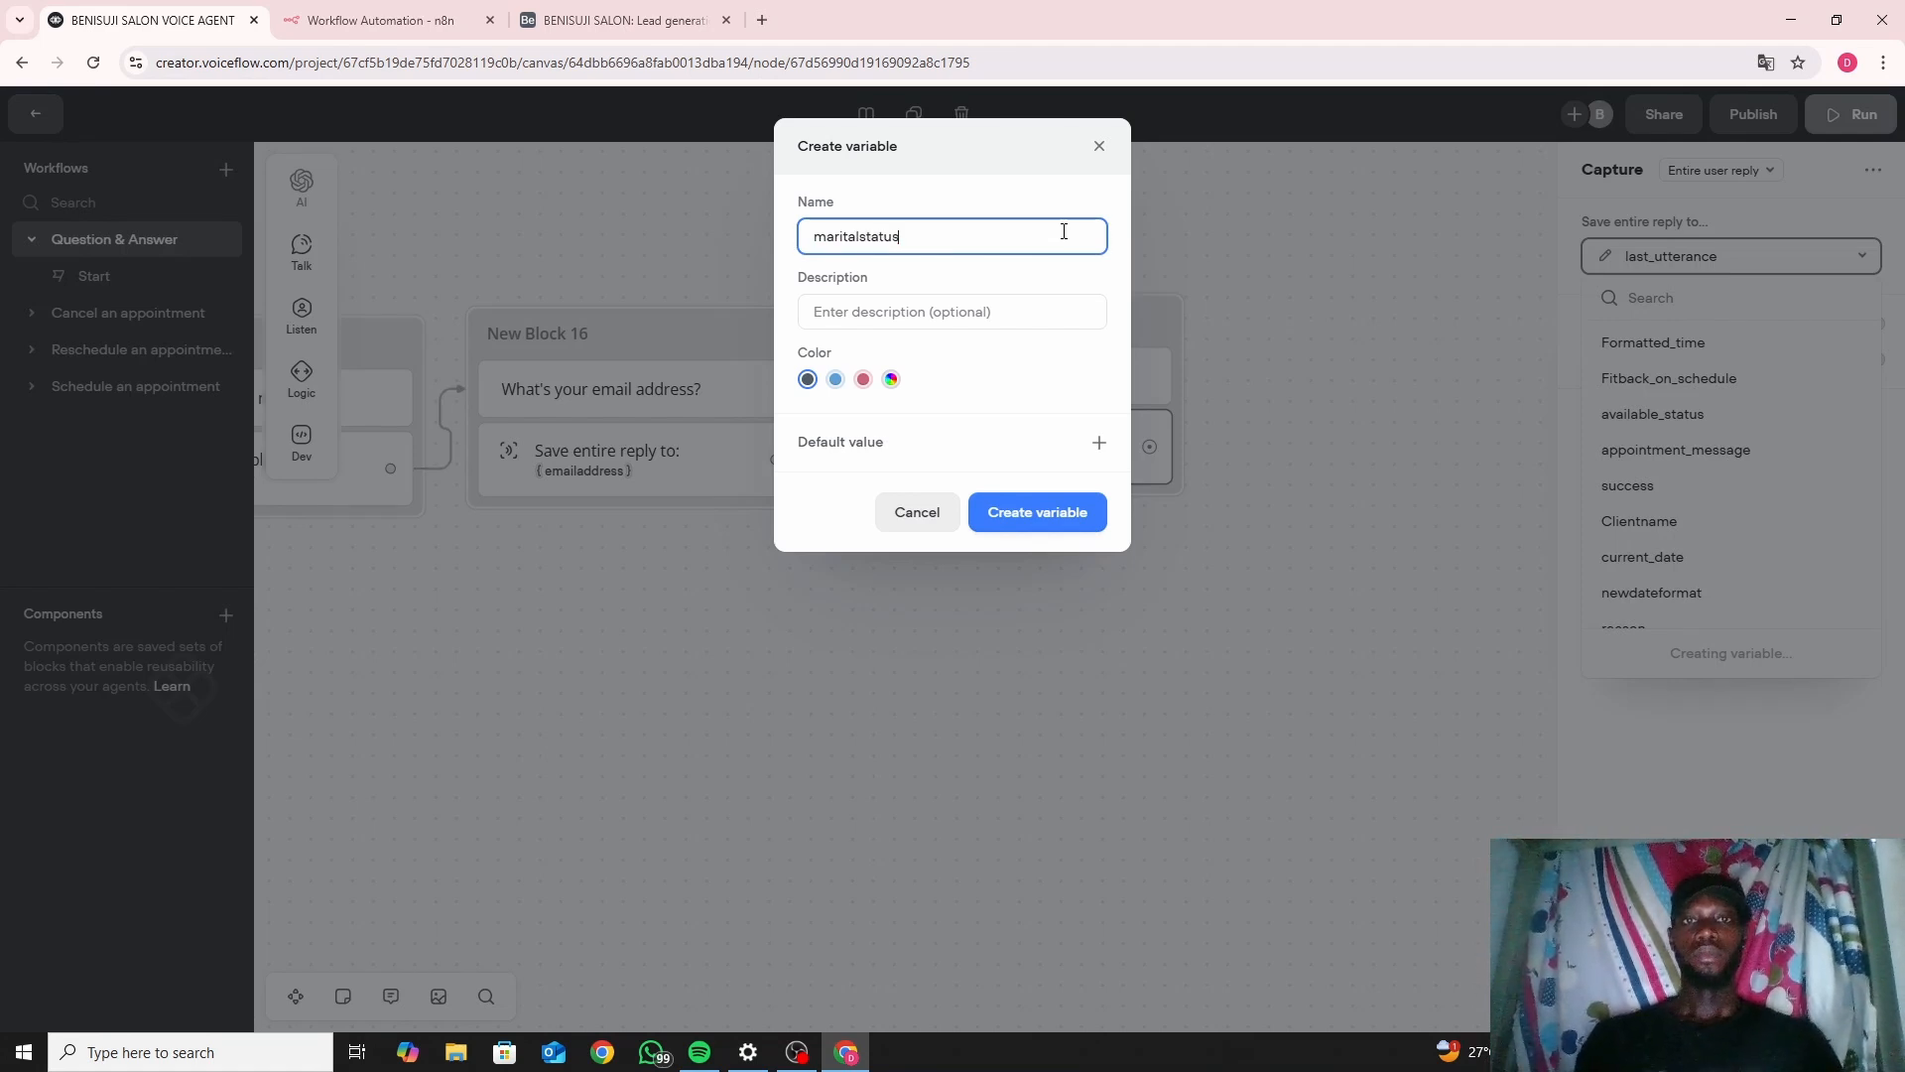
{"action": "left_click", "coordinate": [1032, 524]}
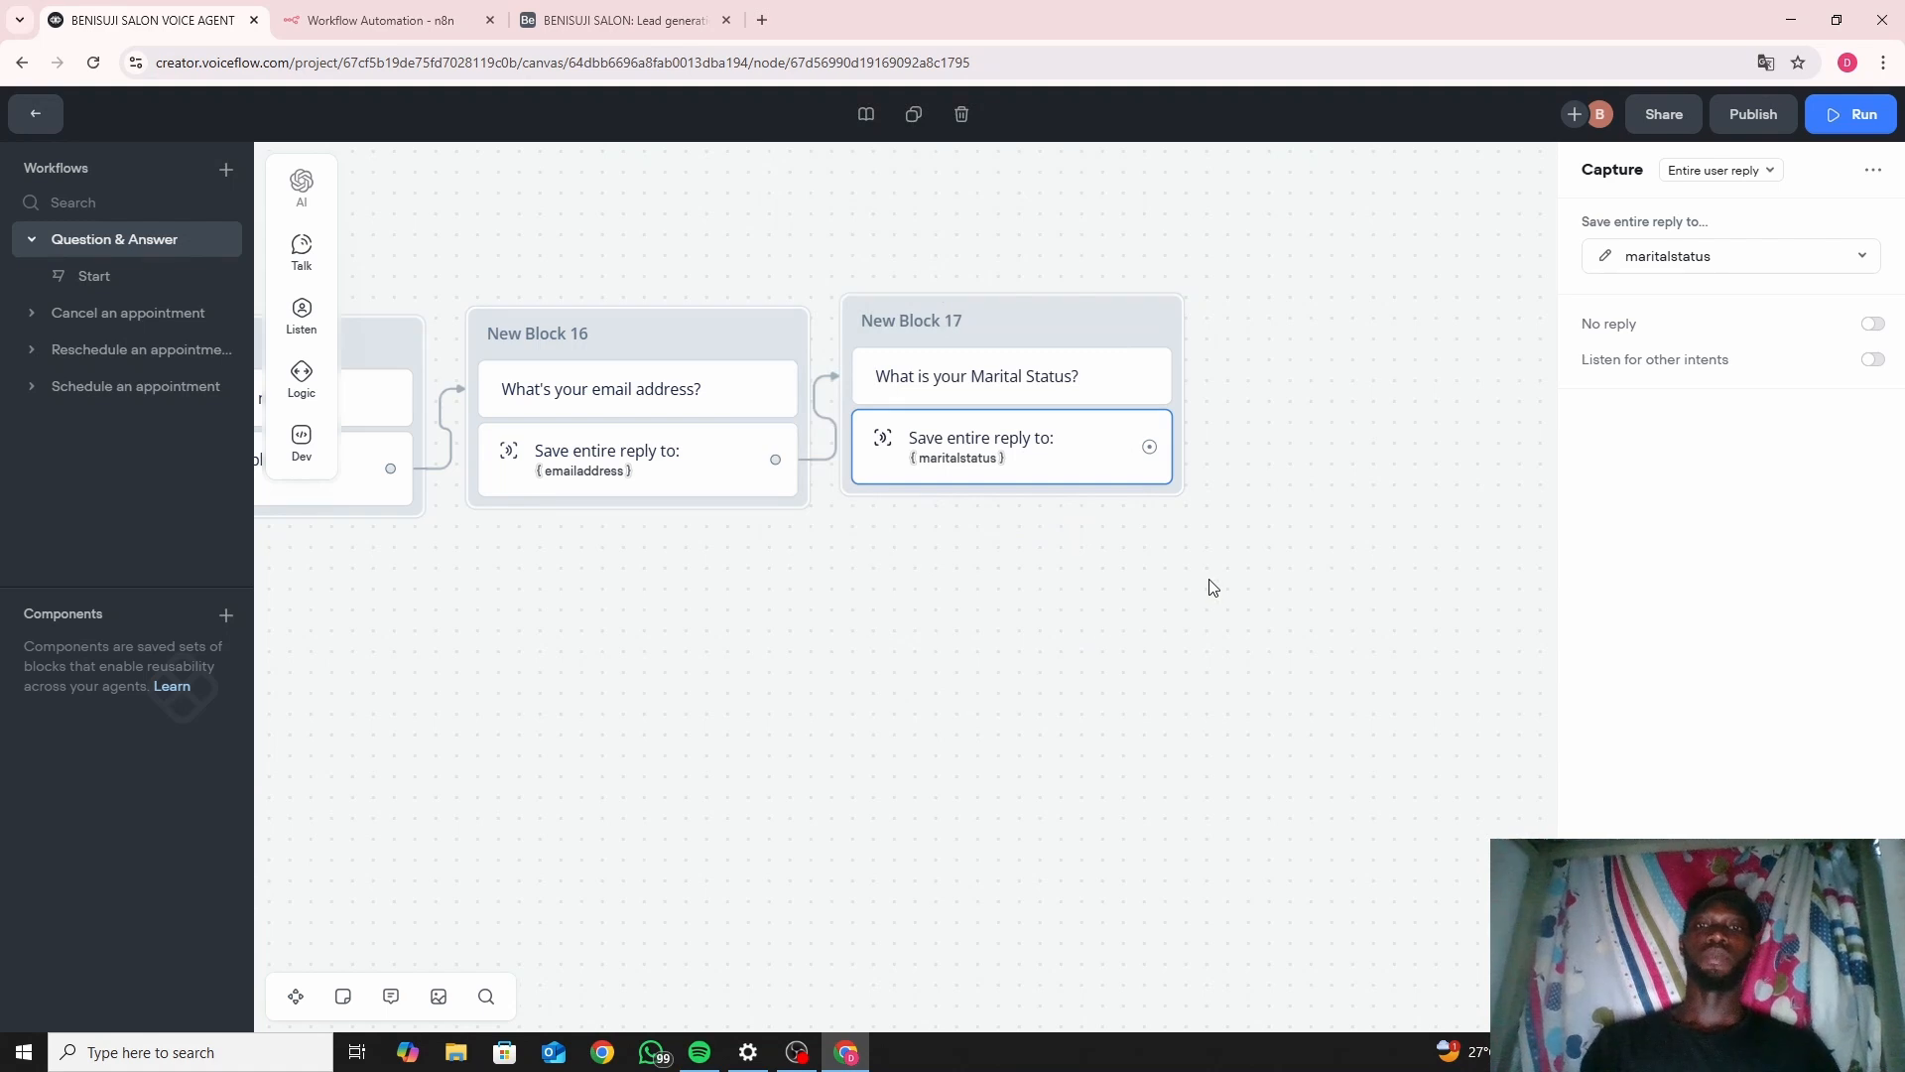
Drag a new connection out of New Block 17 to show the Dev step types (Function, API, Javascript).
{"action": "left_click_drag", "start_coordinate": [1155, 600], "coordinate": [898, 677]}
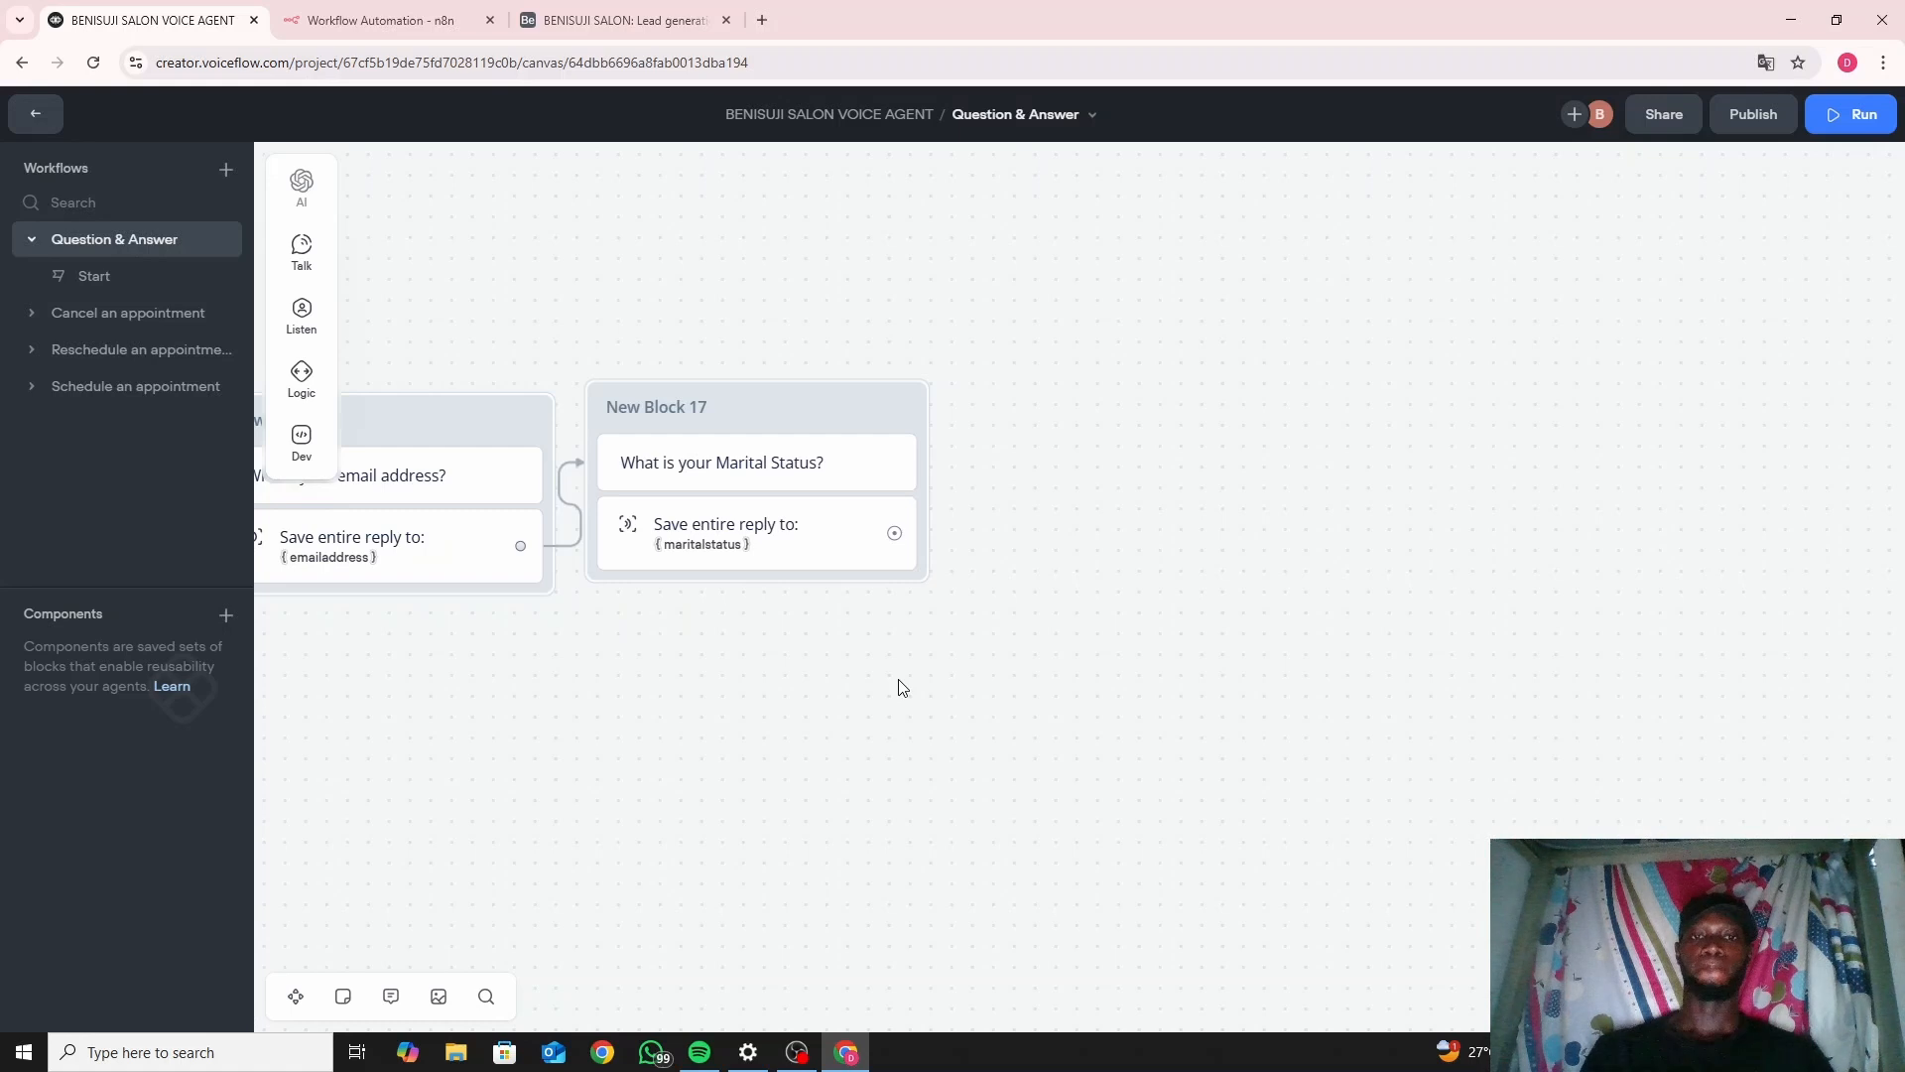
{"action": "left_click_drag", "start_coordinate": [895, 536], "coordinate": [1015, 409]}
{"action": "mouse_move", "coordinate": [1062, 421]}
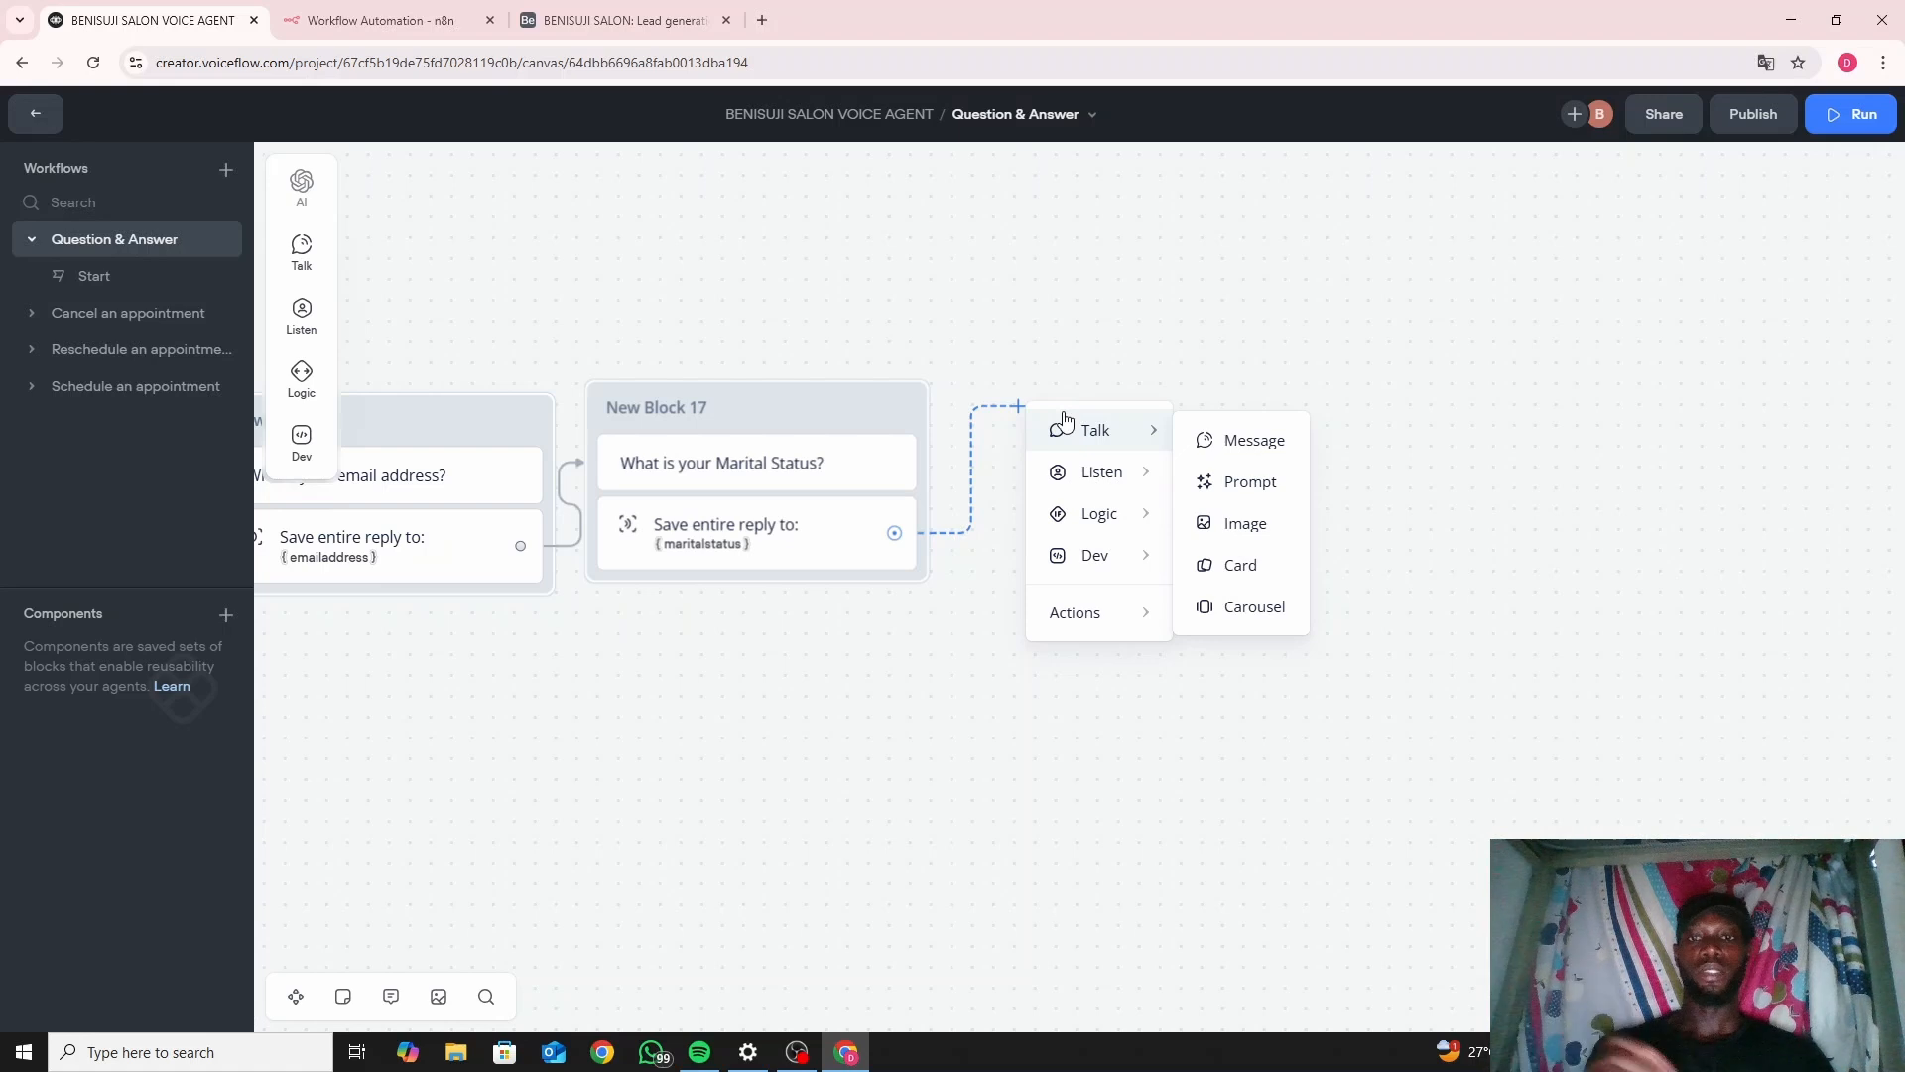
{"action": "mouse_move", "coordinate": [1092, 514]}
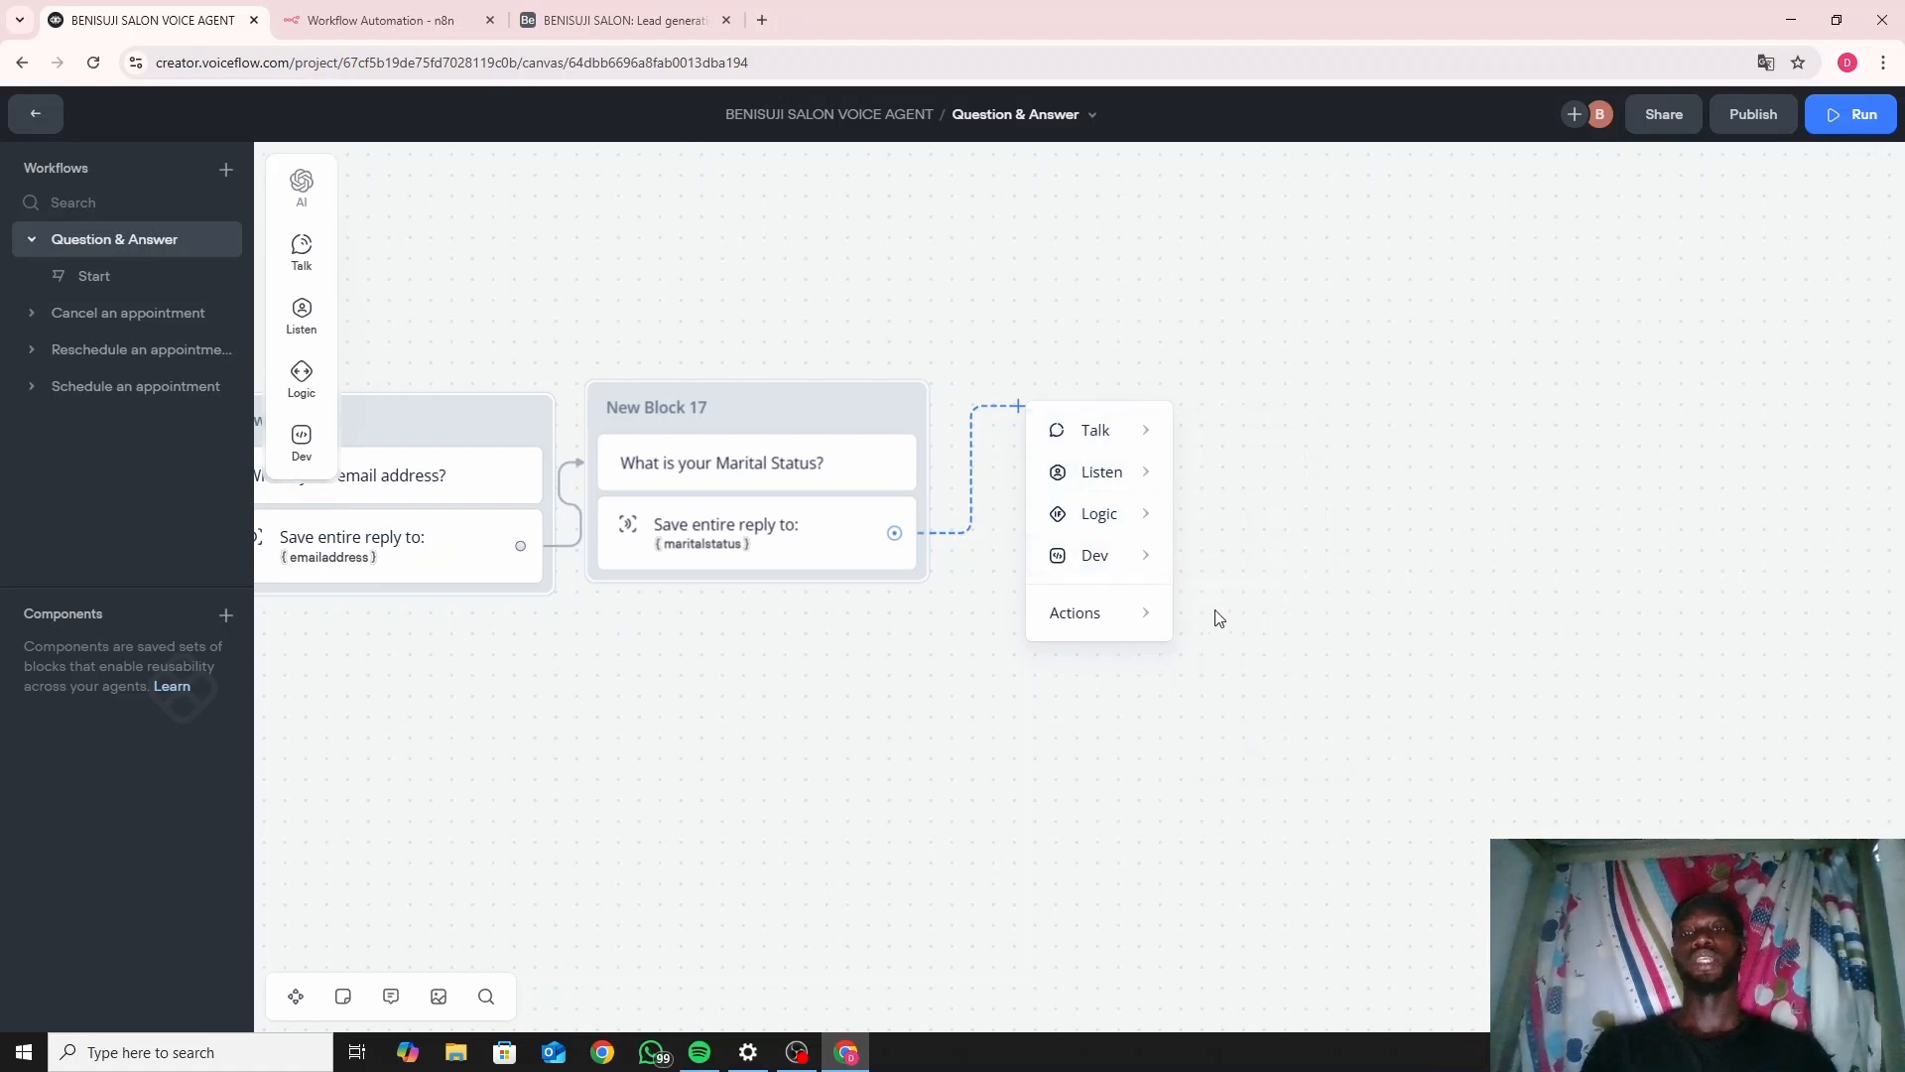
Add an API step as New Block 18 and switch its request method from GET to POST.
{"action": "mouse_move", "coordinate": [1130, 564]}
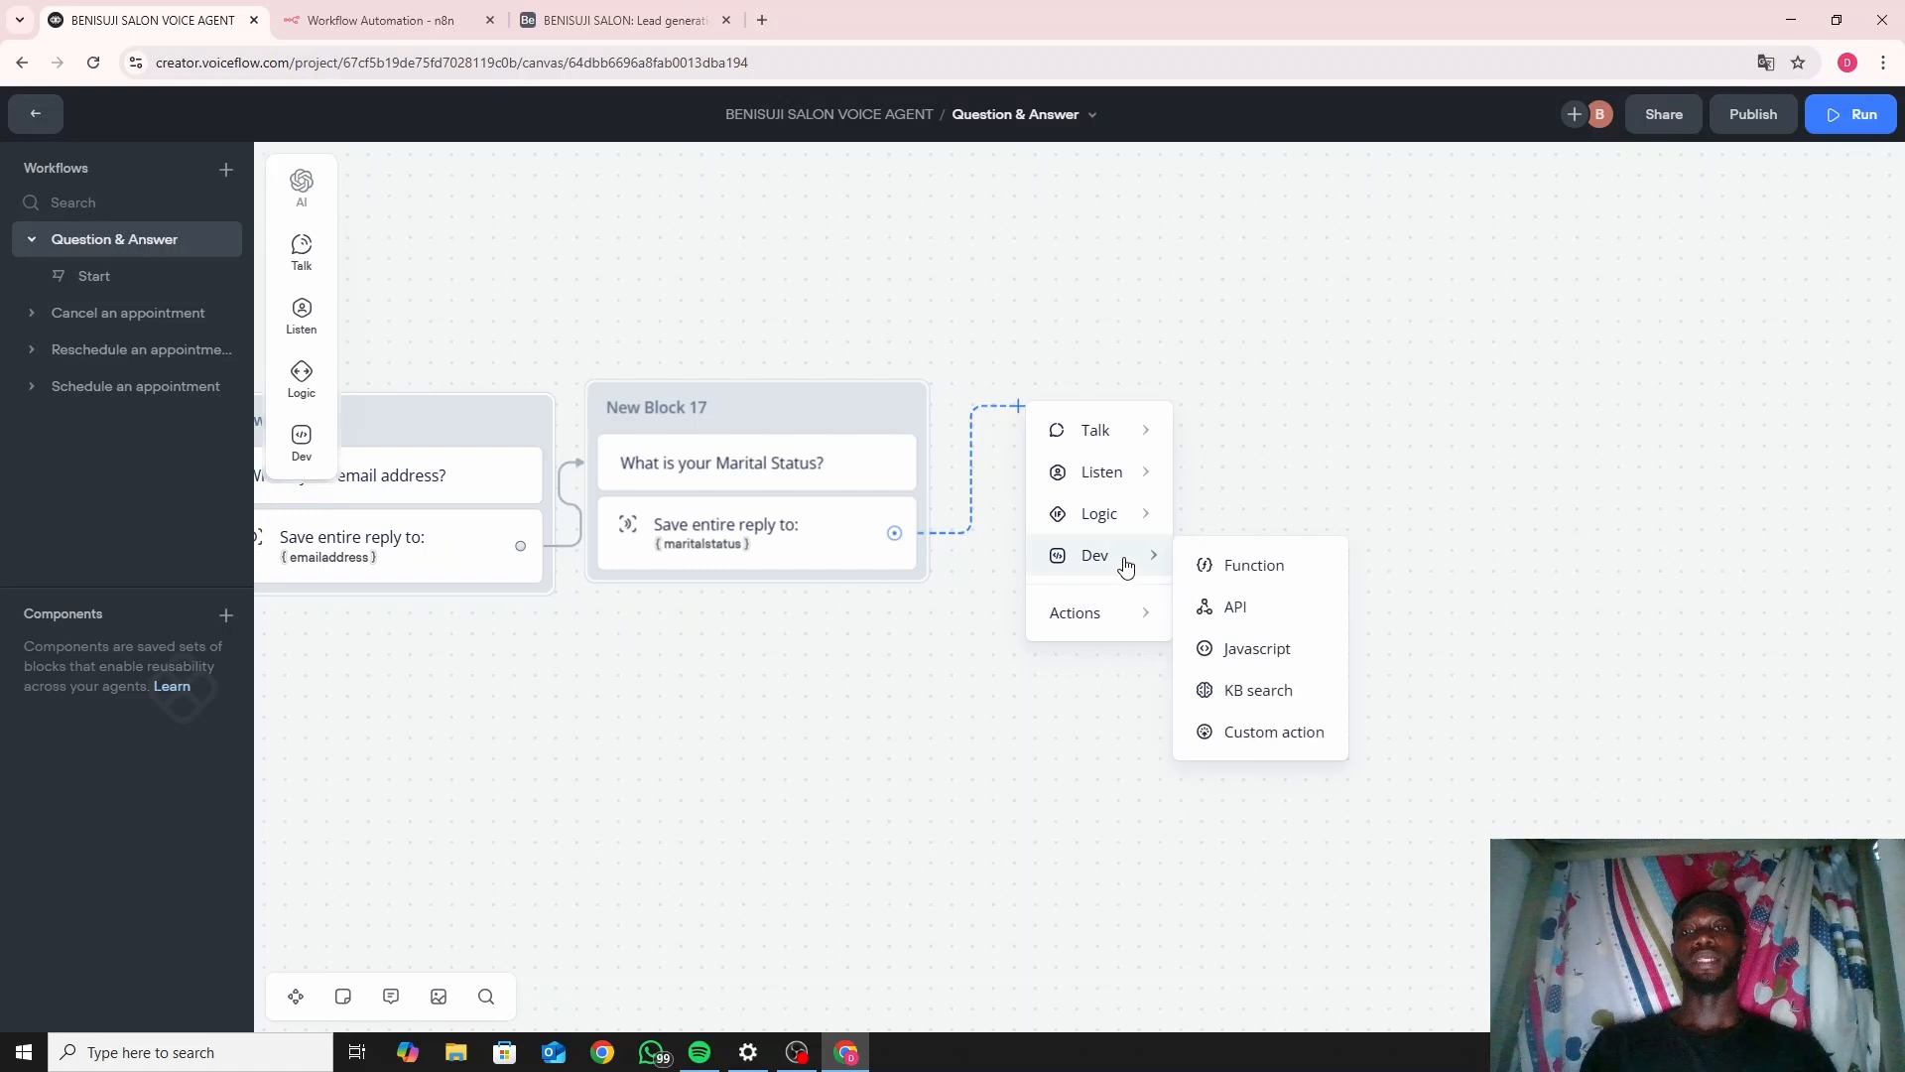
{"action": "left_click", "coordinate": [1234, 617]}
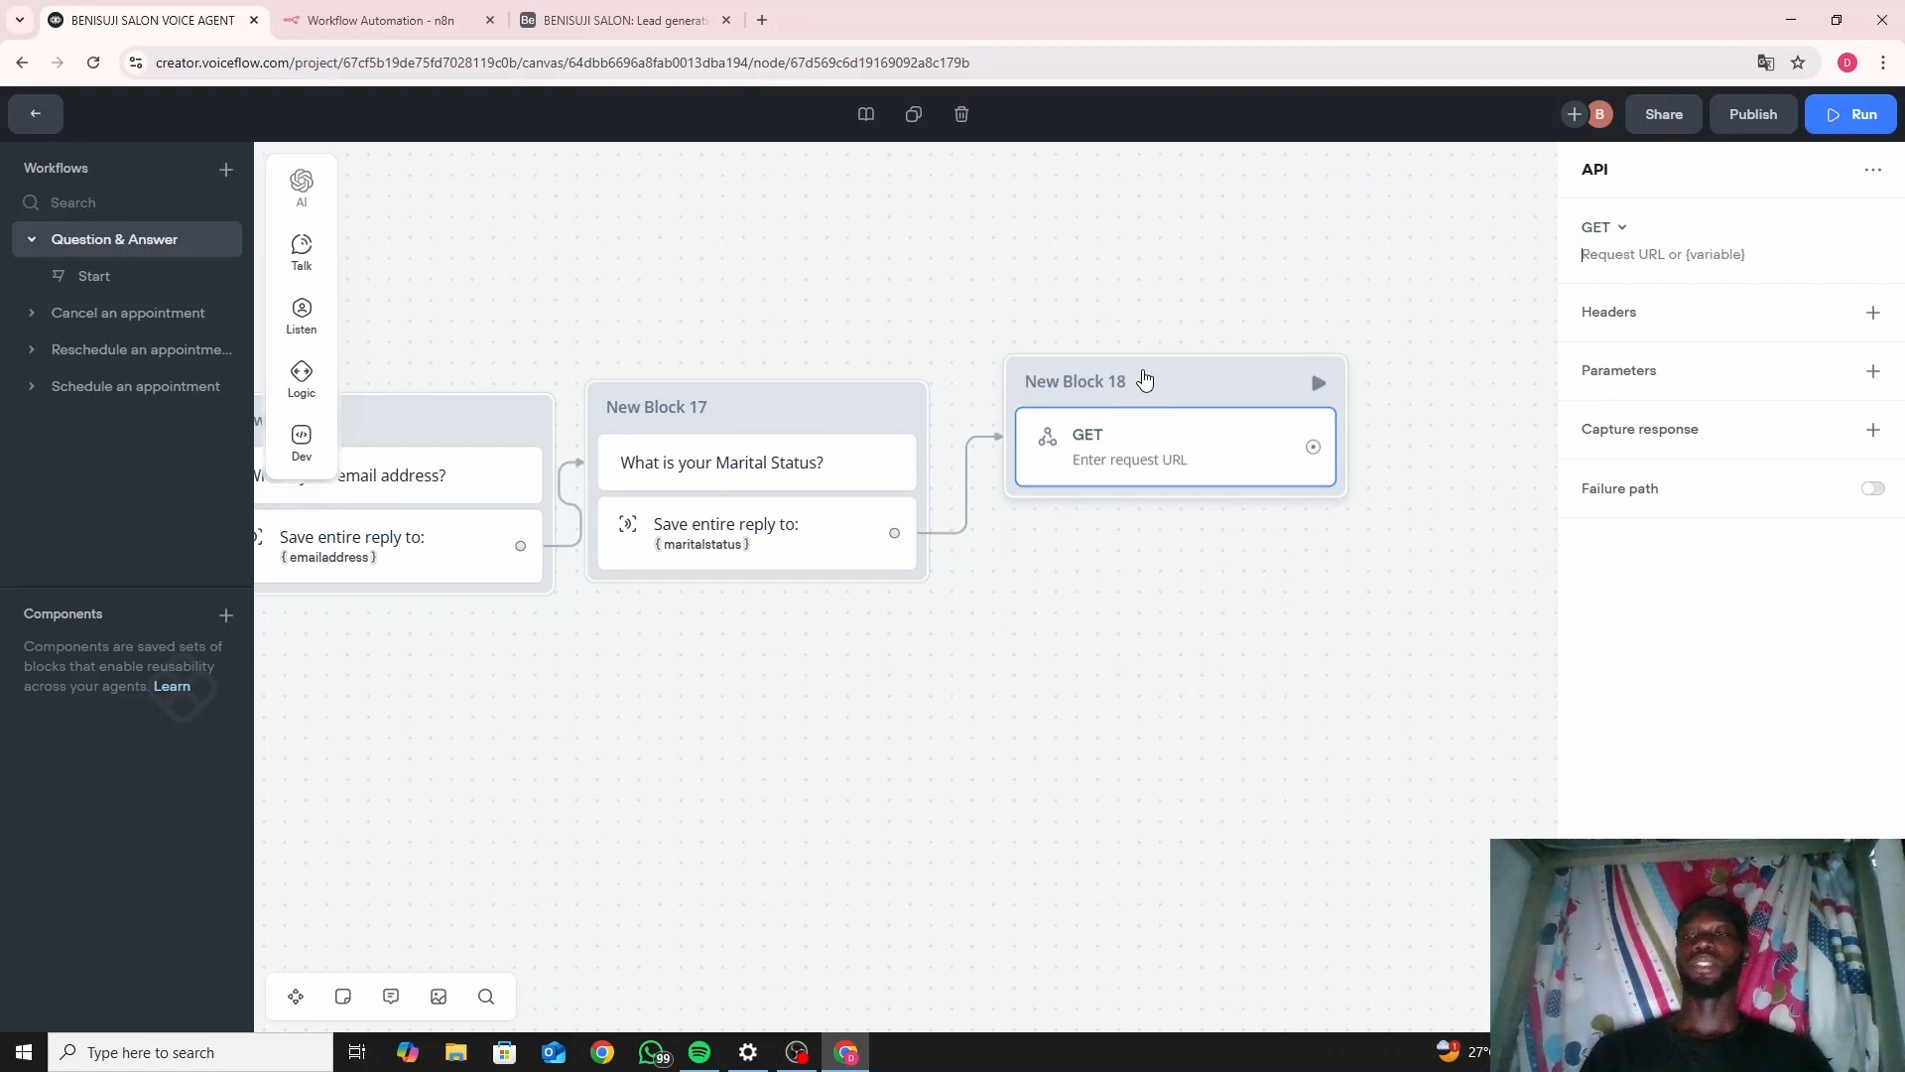
{"action": "left_click", "coordinate": [1616, 229]}
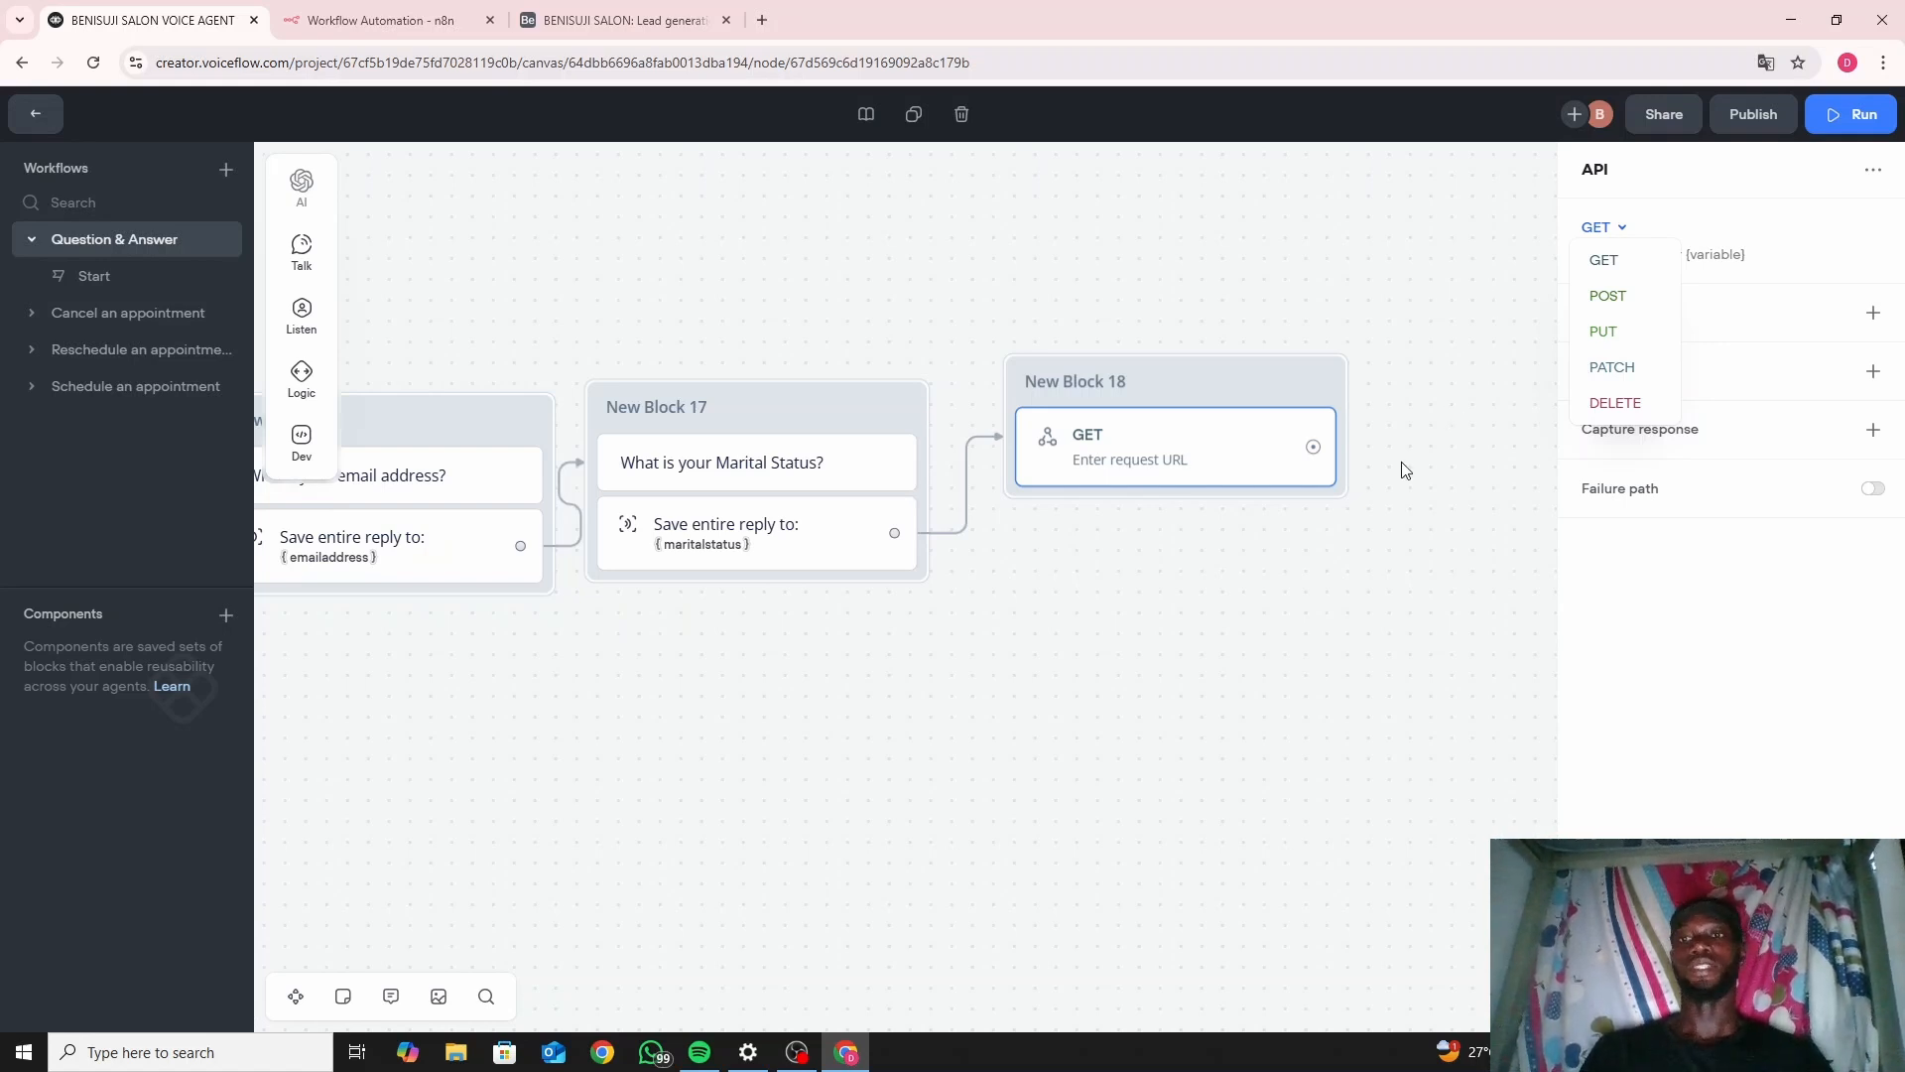
{"action": "left_click", "coordinate": [1225, 618]}
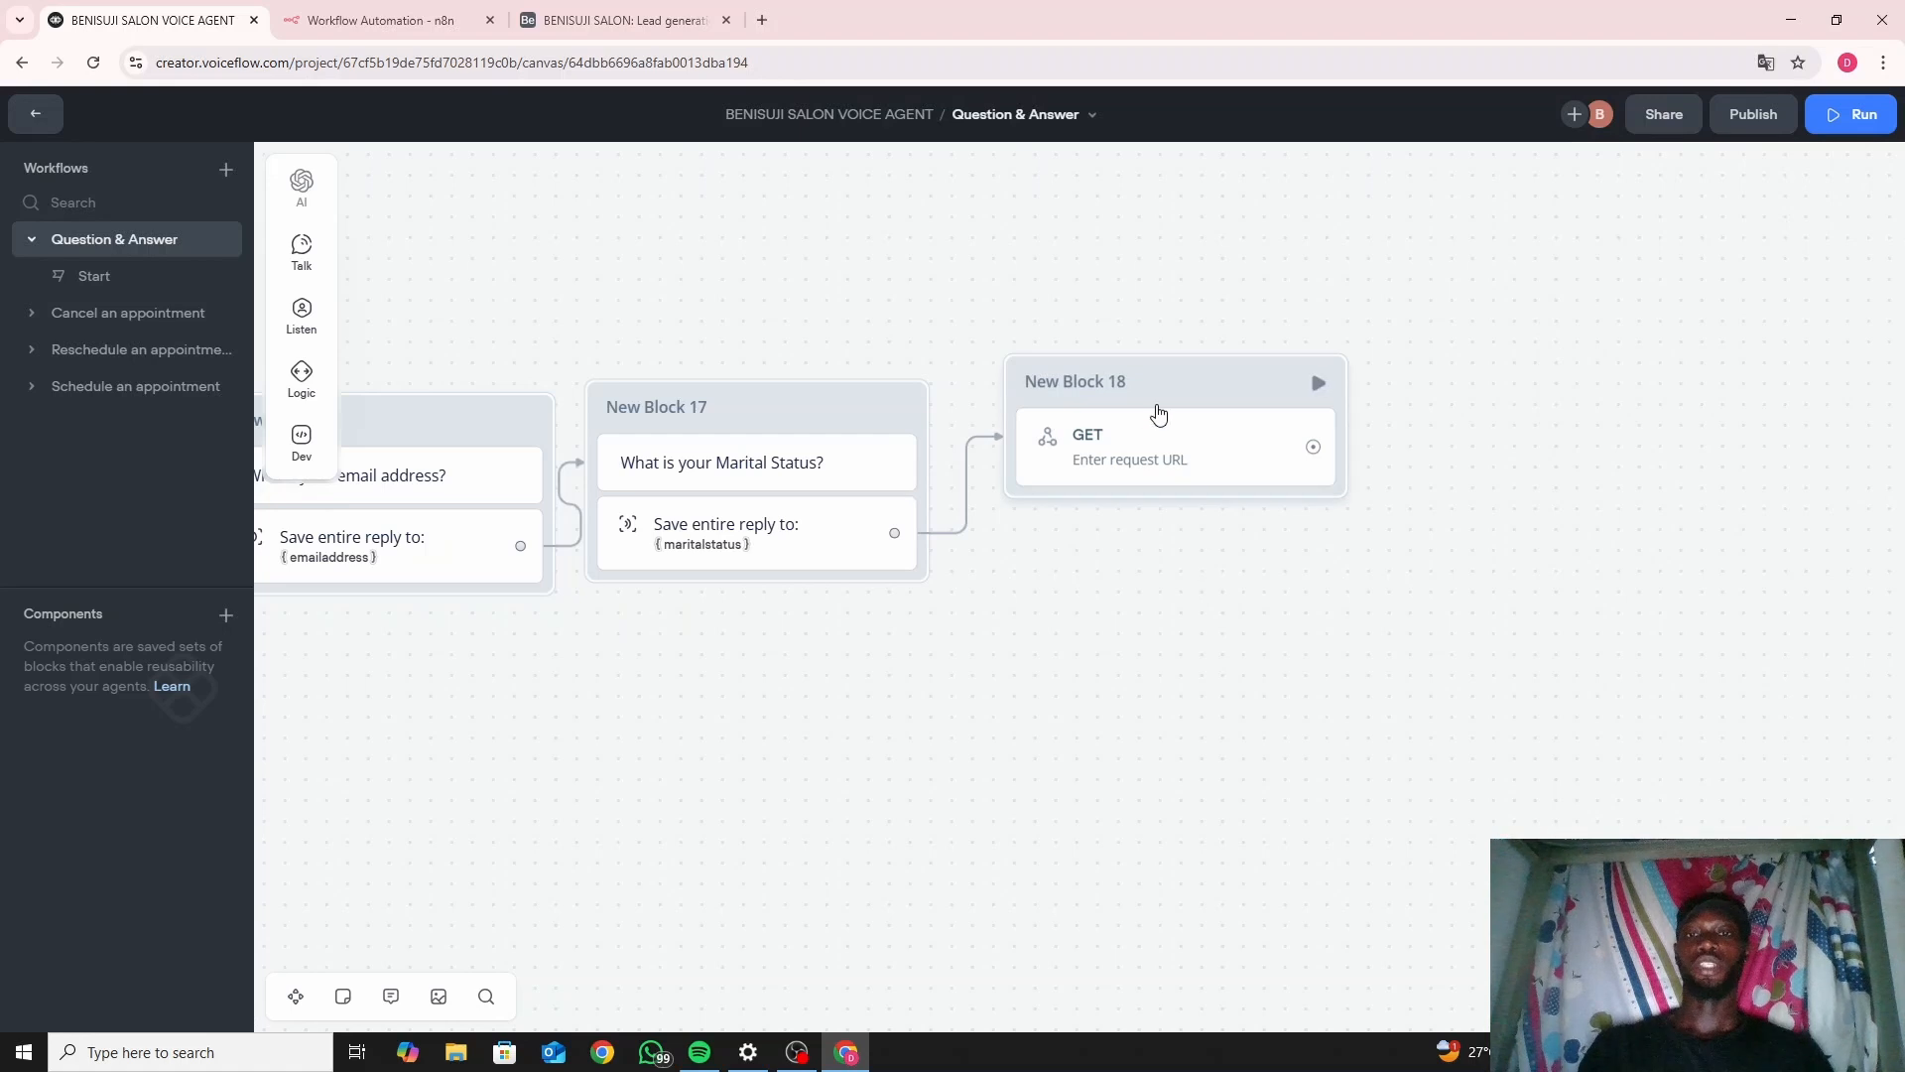
{"action": "left_click", "coordinate": [1158, 412]}
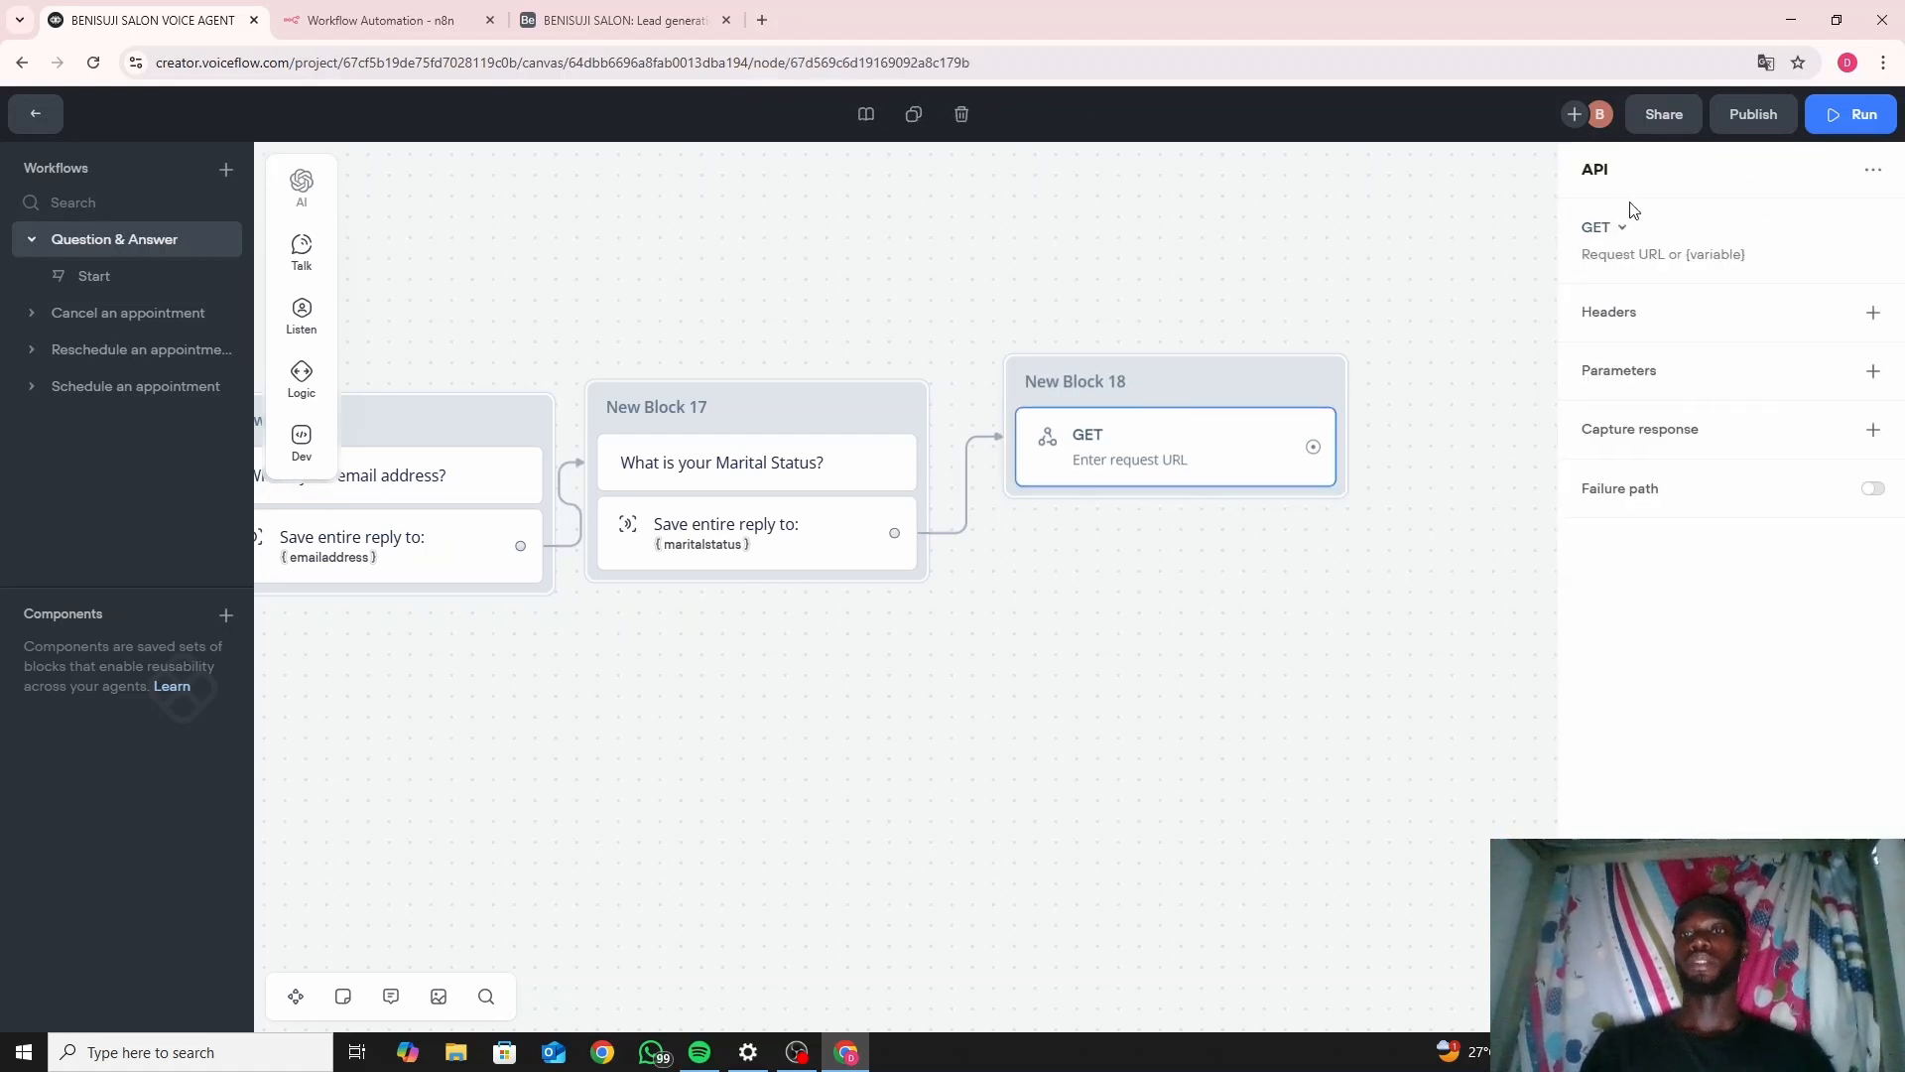
{"action": "left_click", "coordinate": [1608, 238]}
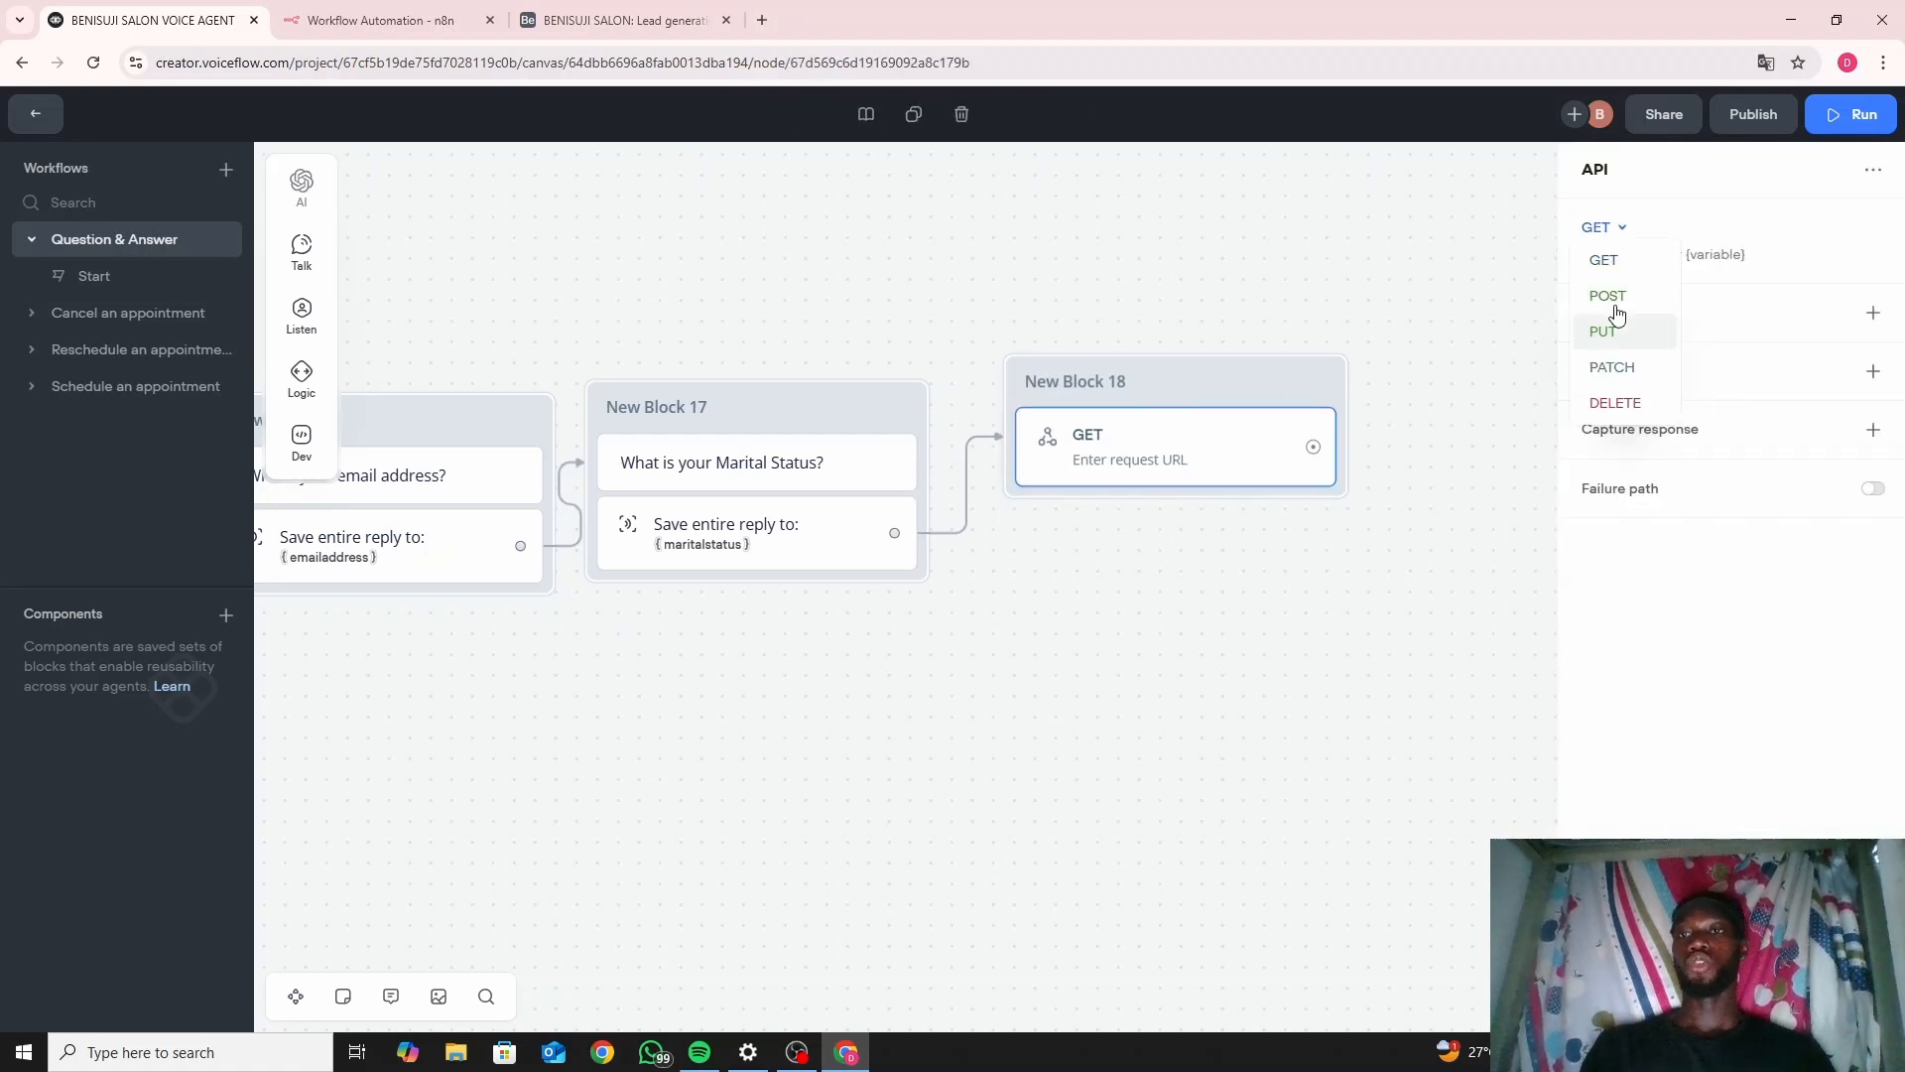
{"action": "left_click", "coordinate": [1613, 293]}
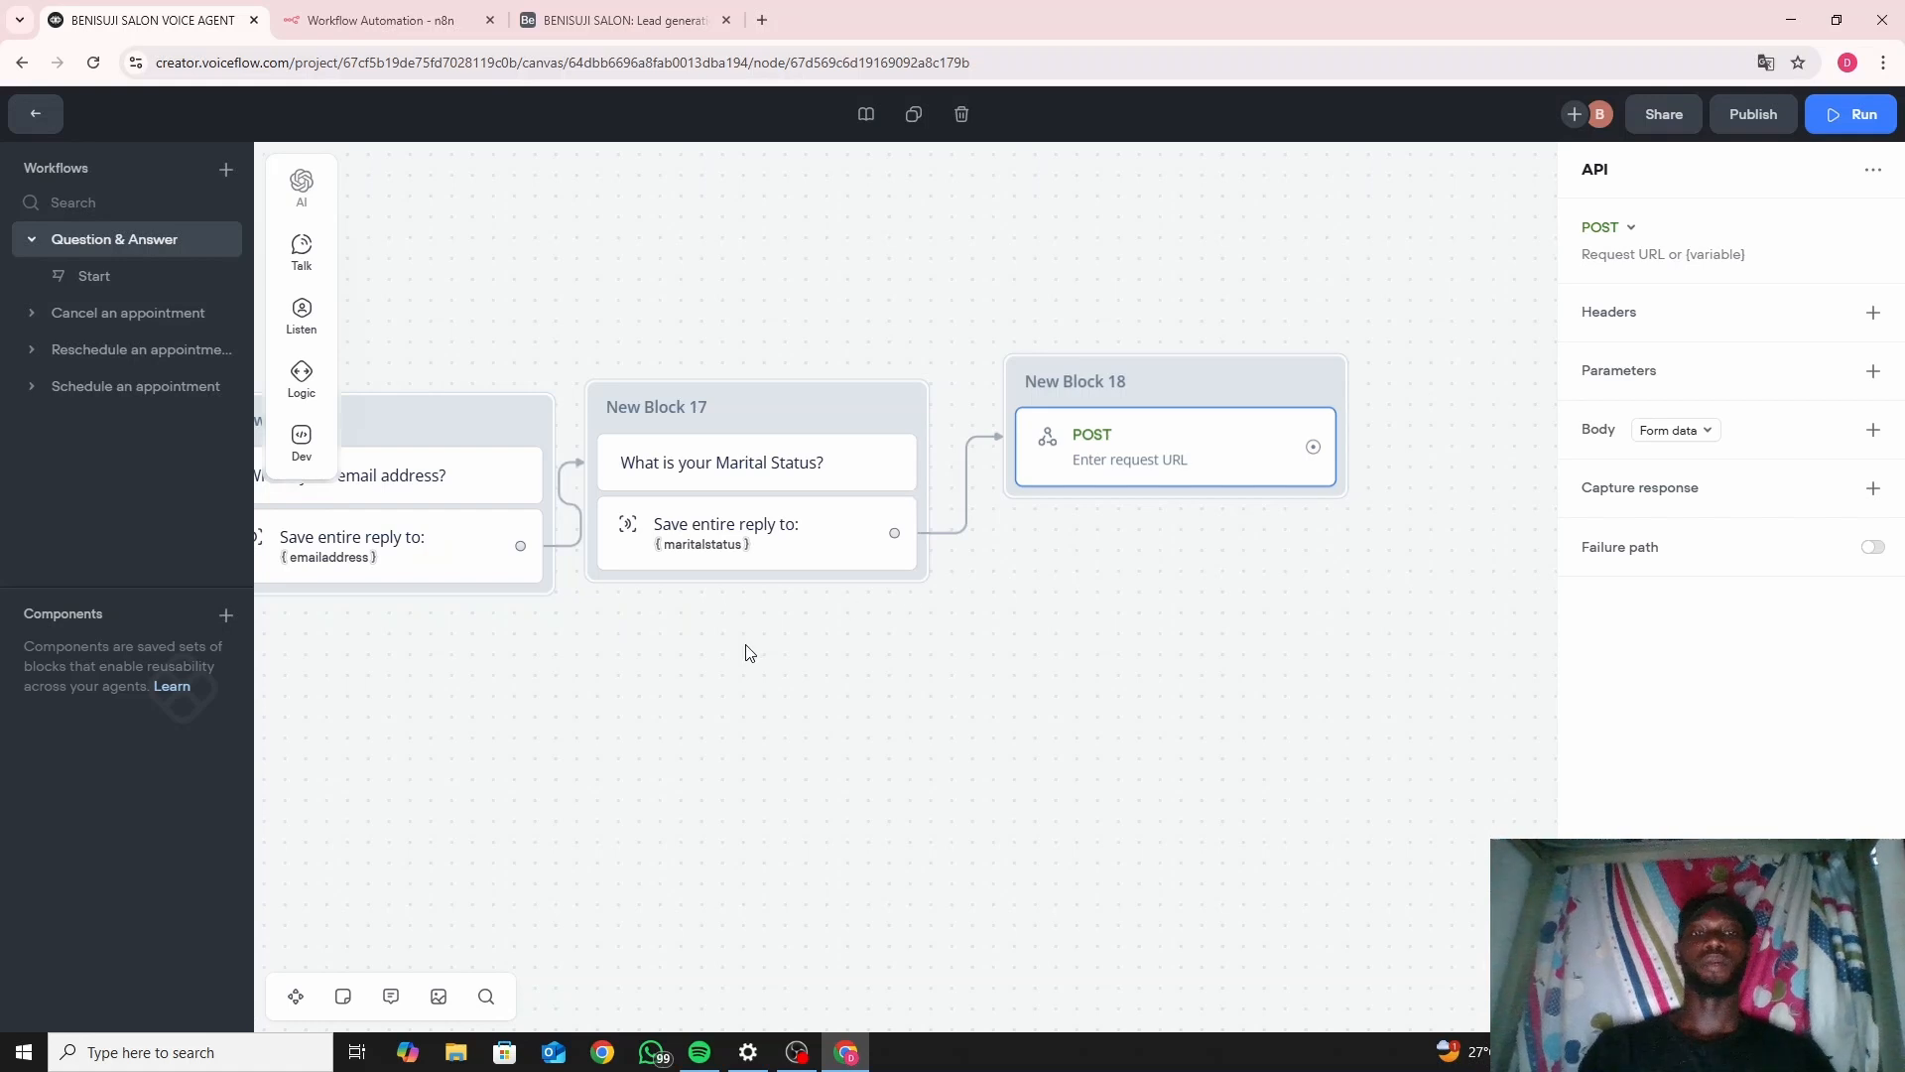
{"action": "left_click_drag", "start_coordinate": [749, 652], "coordinate": [1225, 698]}
{"action": "left_click_drag", "start_coordinate": [813, 731], "coordinate": [1065, 731]}
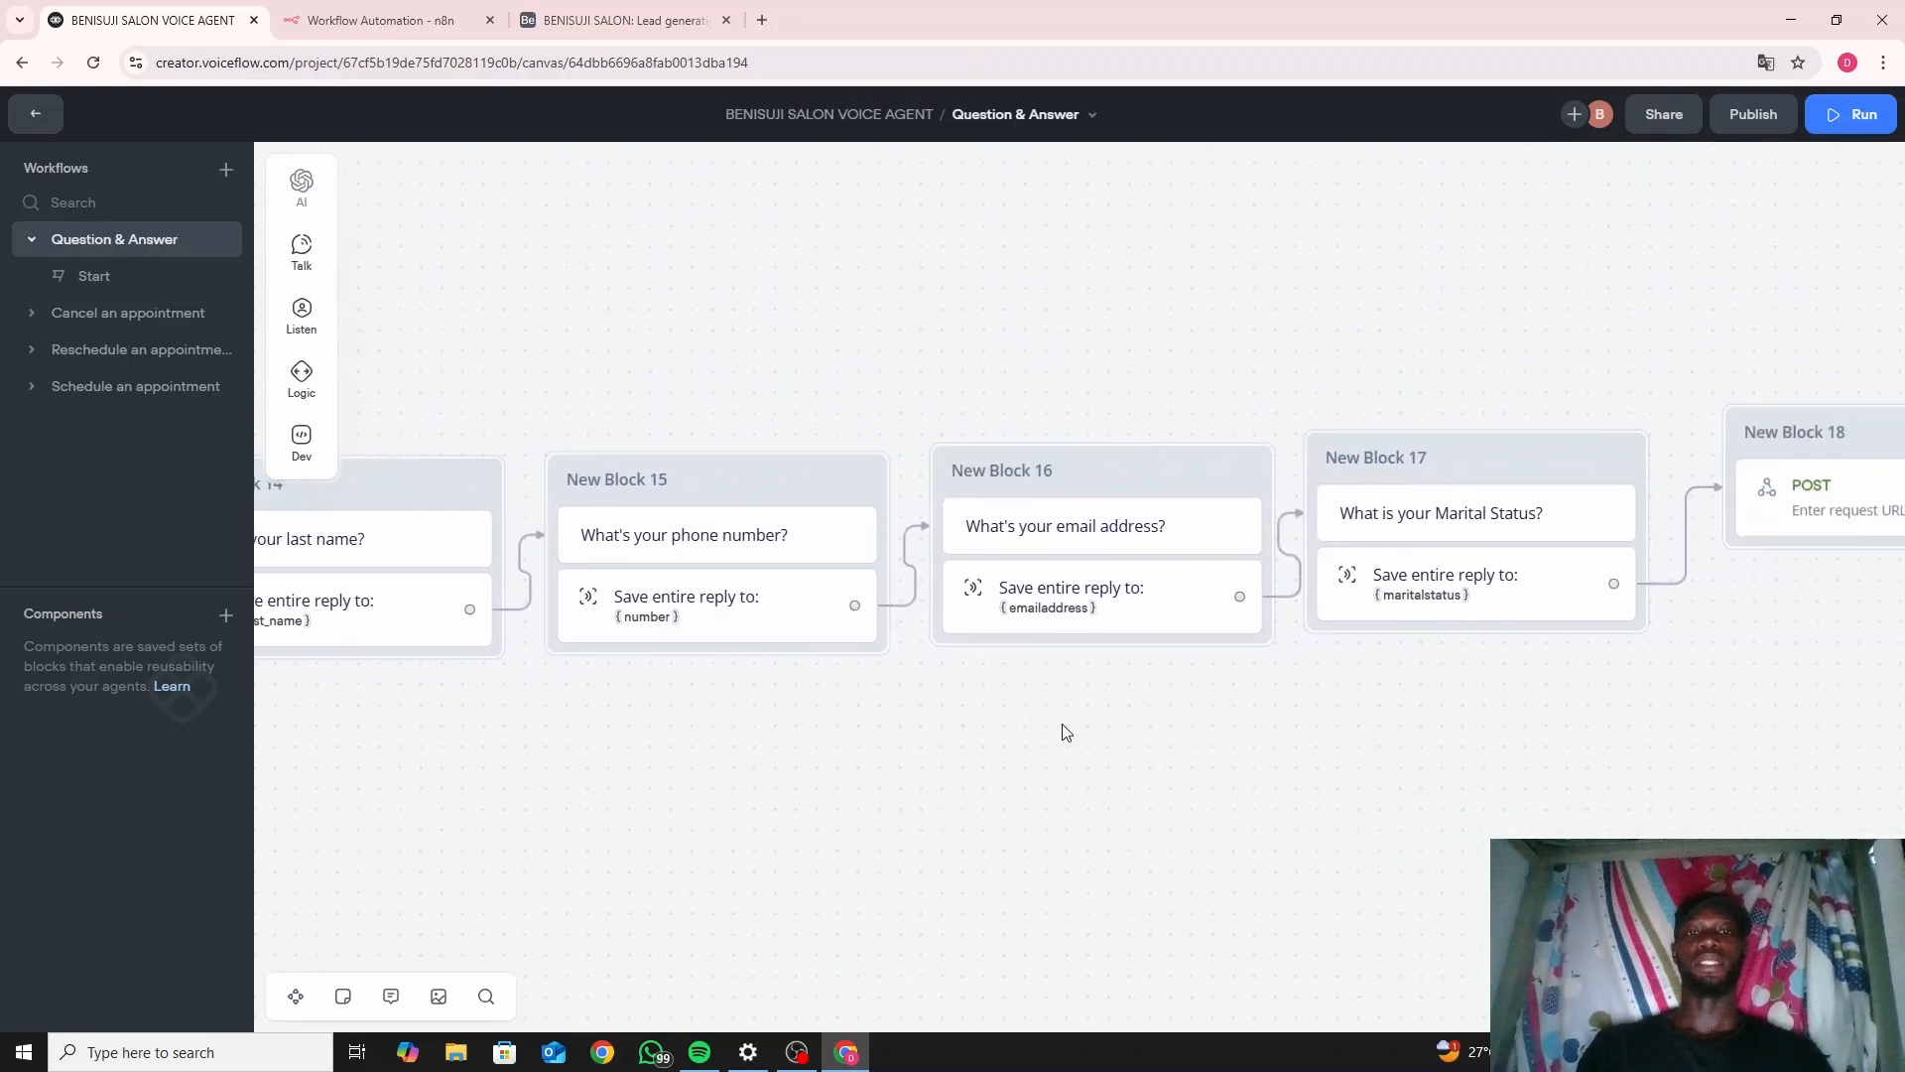
{"action": "left_click_drag", "start_coordinate": [1224, 735], "coordinate": [787, 668]}
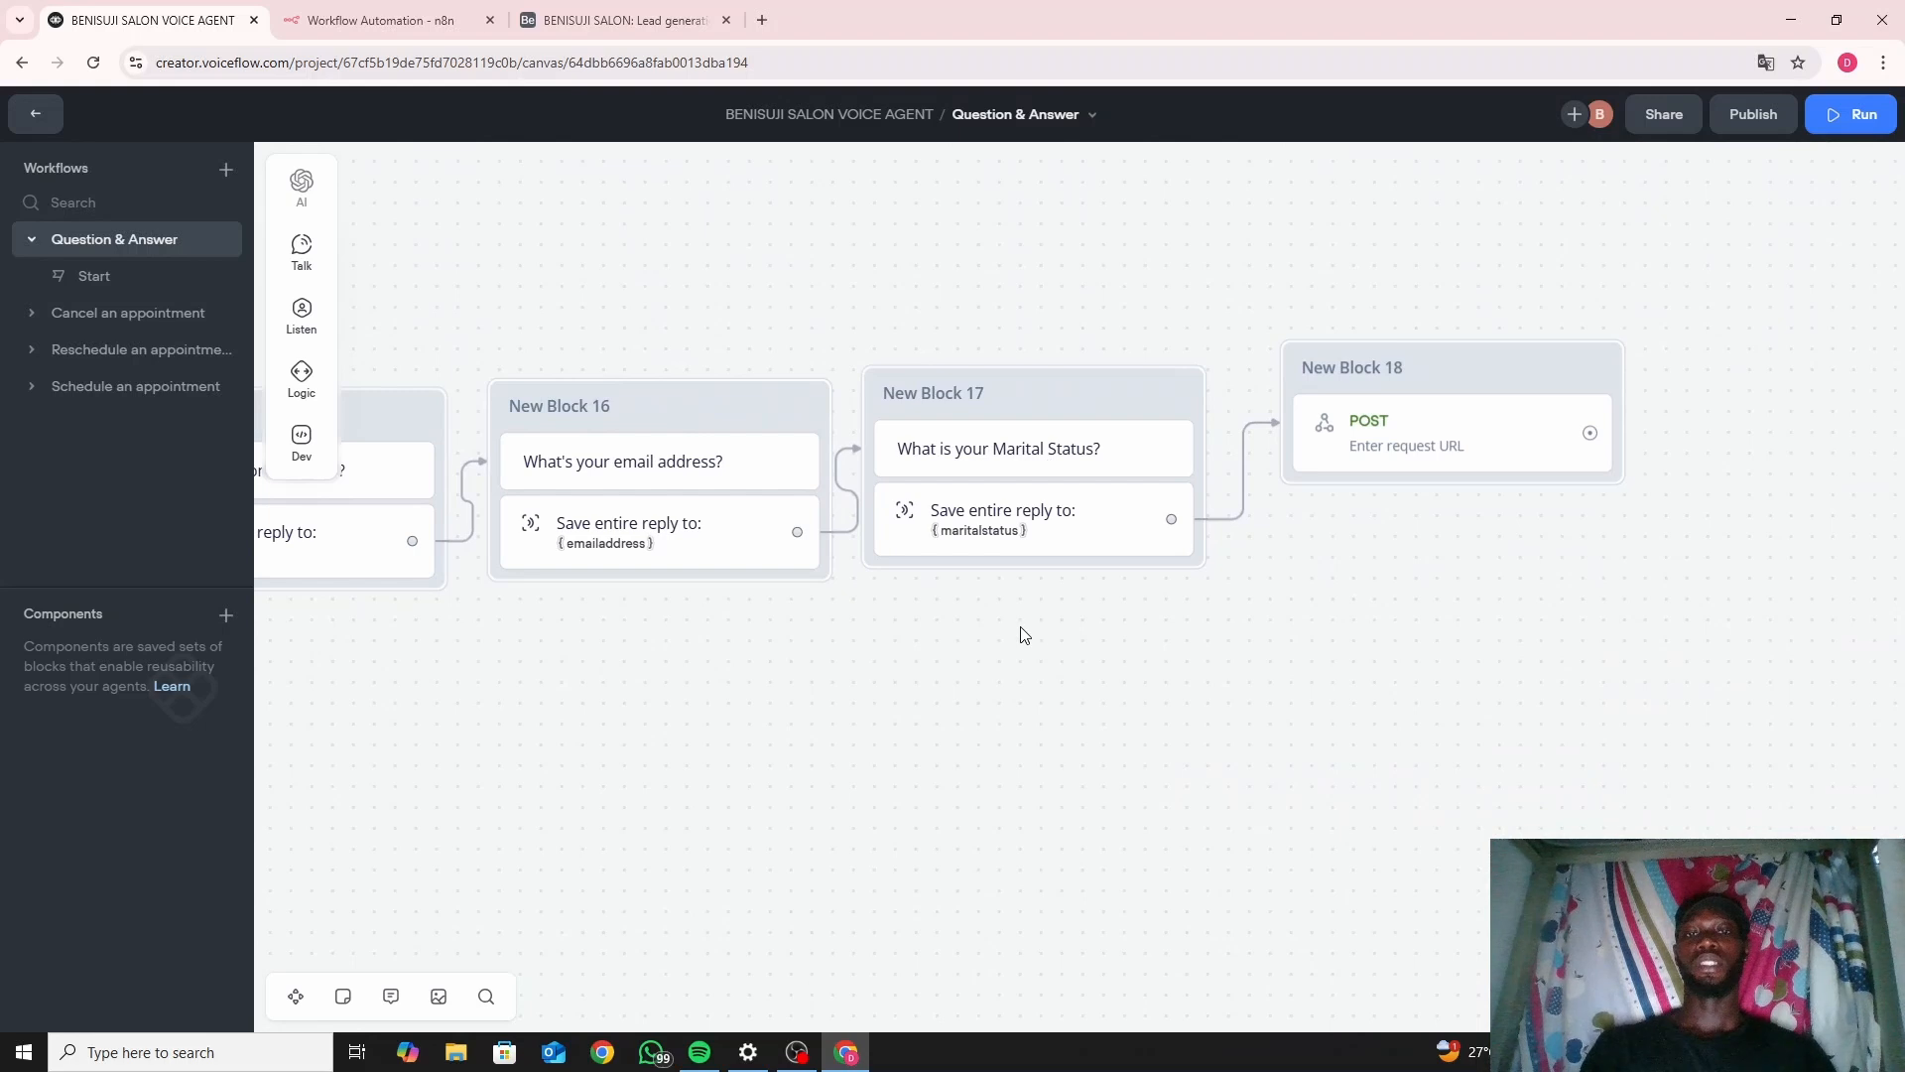
{"action": "left_click_drag", "start_coordinate": [1025, 635], "coordinate": [683, 586]}
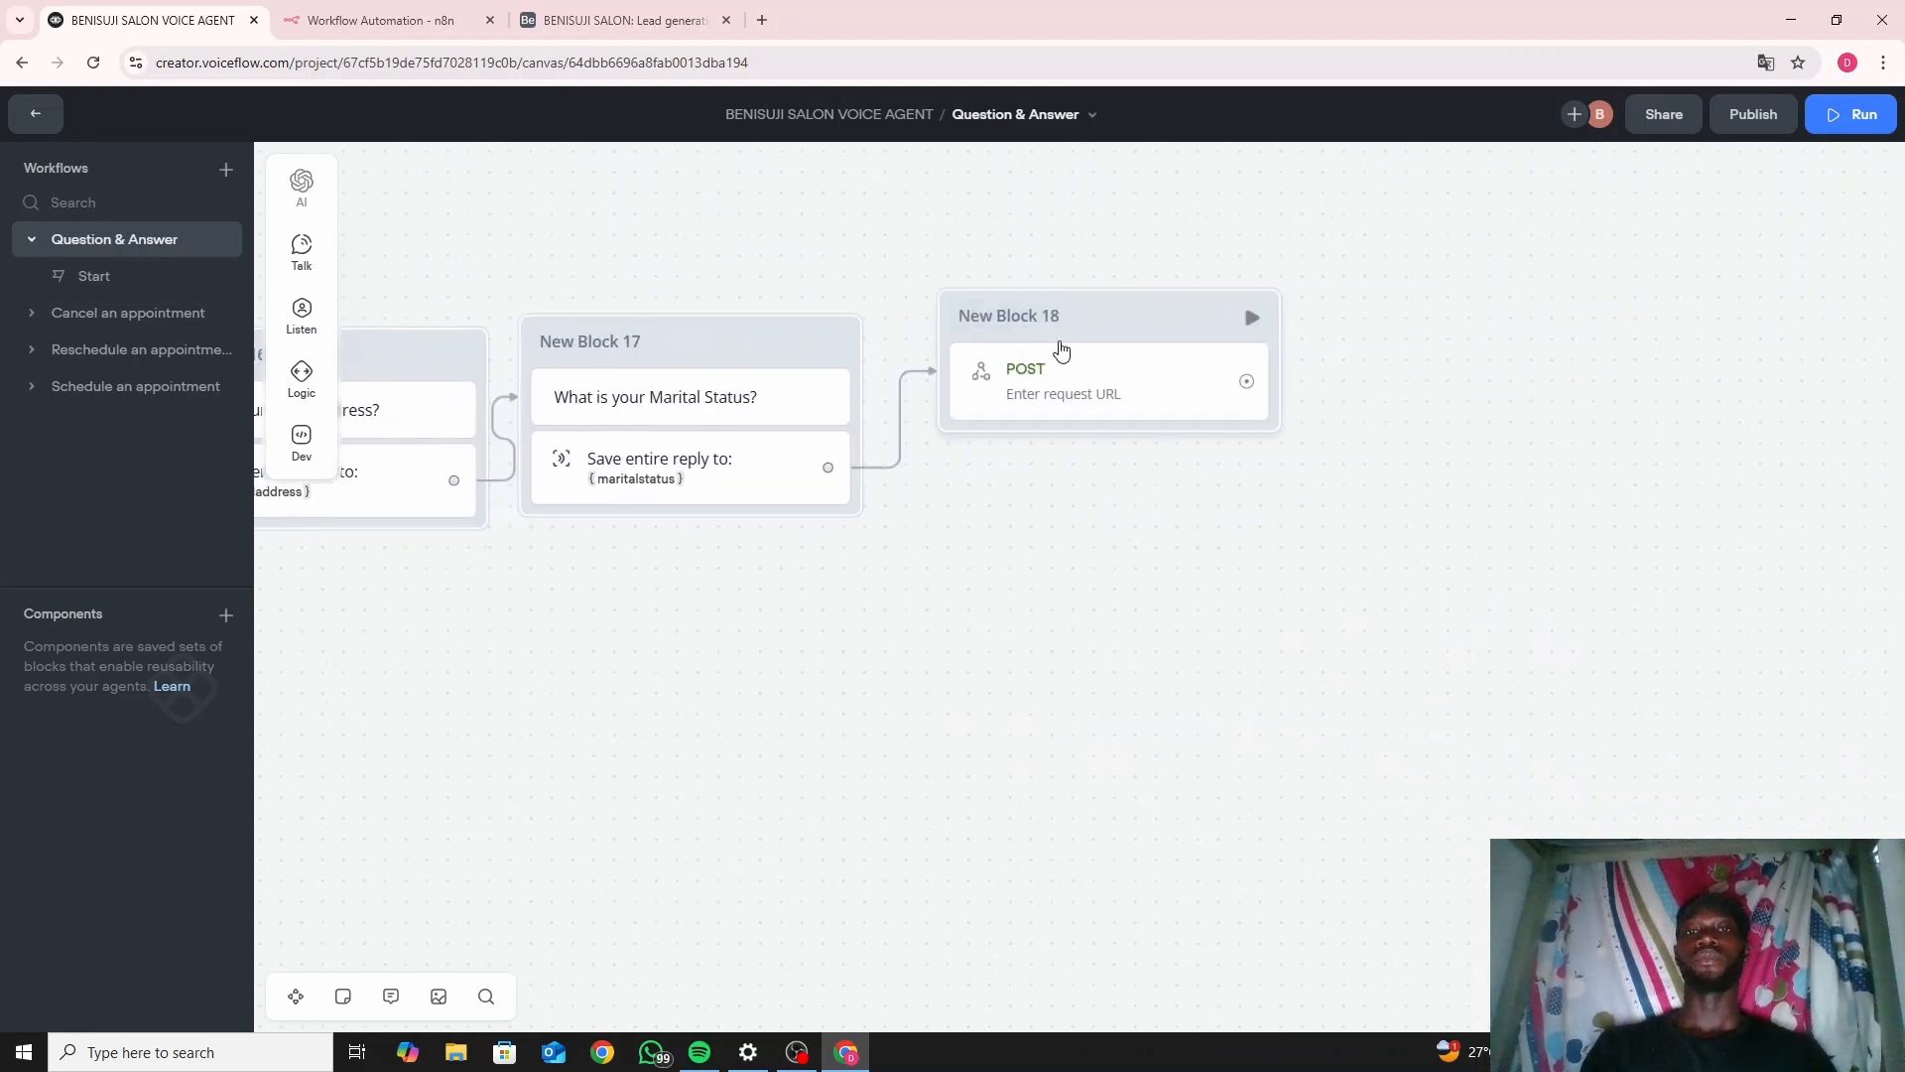
{"action": "left_click", "coordinate": [1062, 350]}
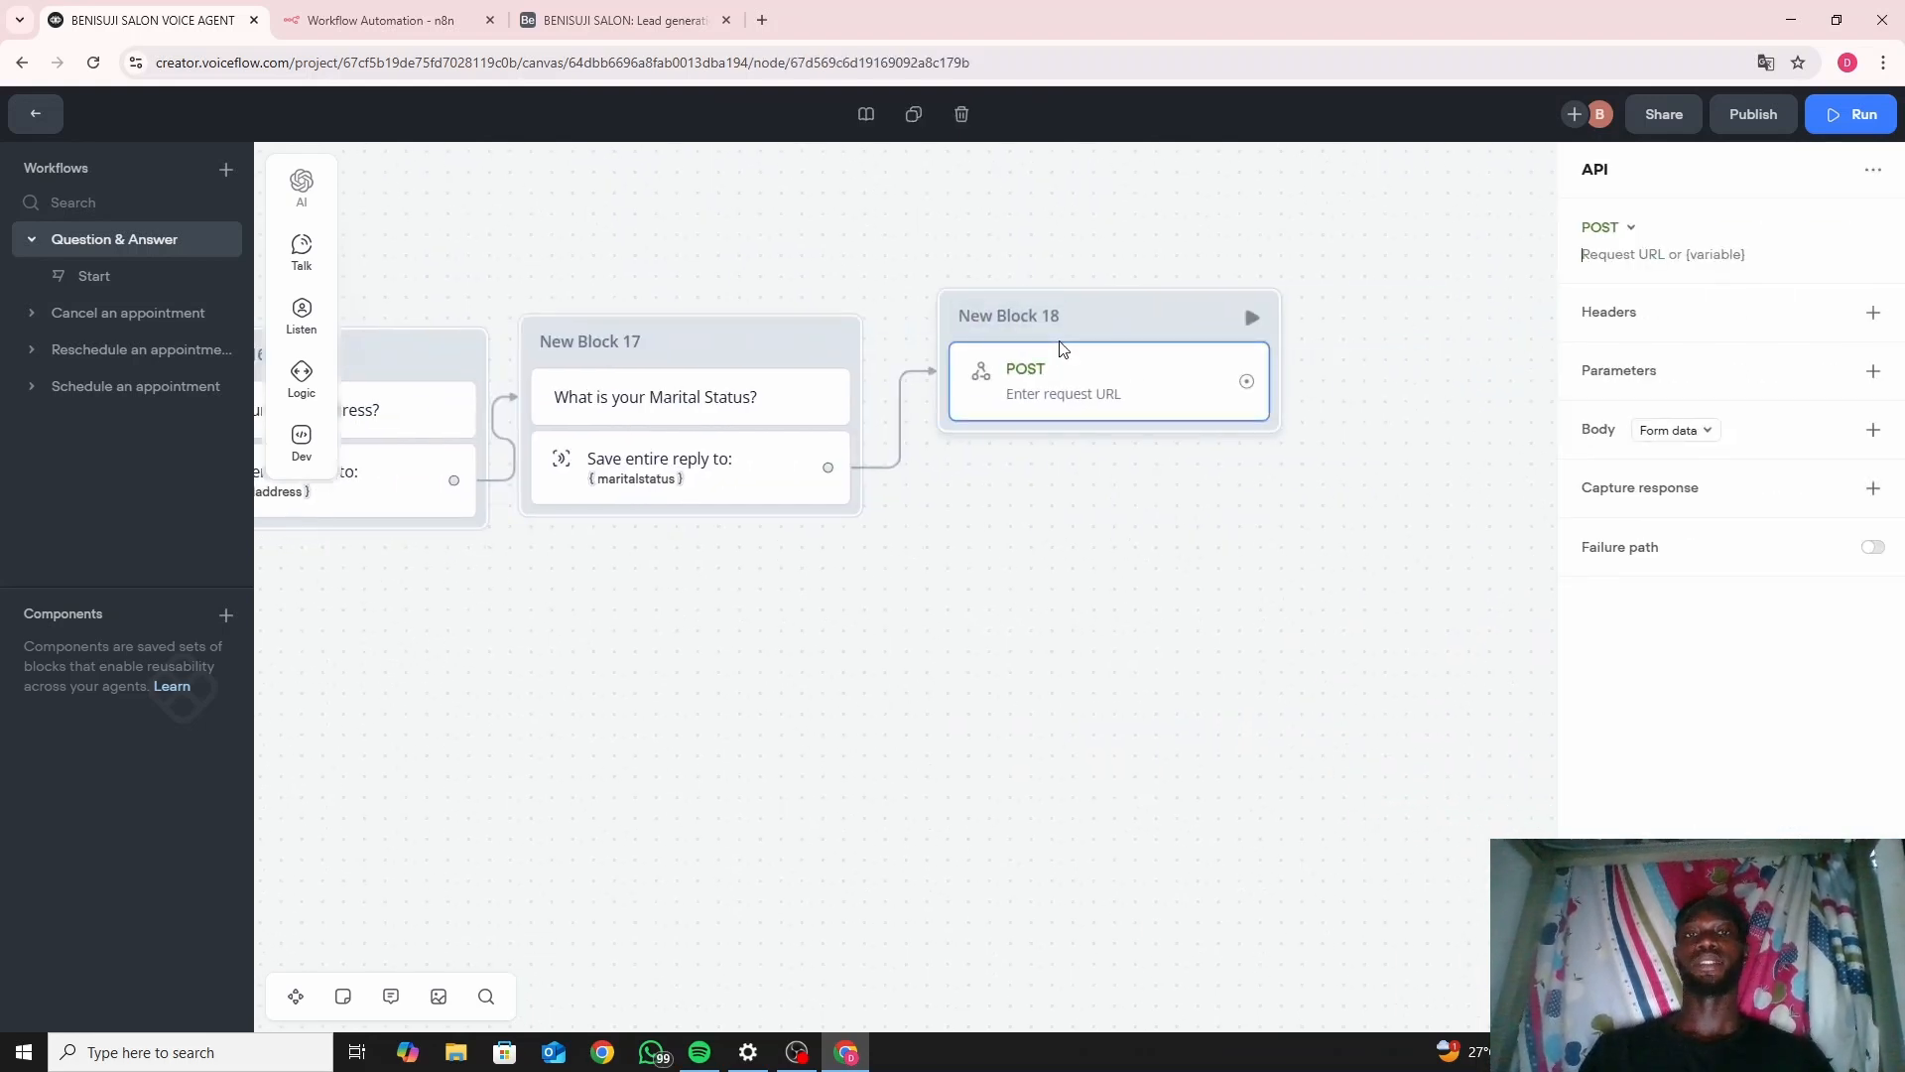
Add a 'First name' parameter to the POST request with the value {firstname}.
{"action": "left_click", "coordinate": [1873, 372]}
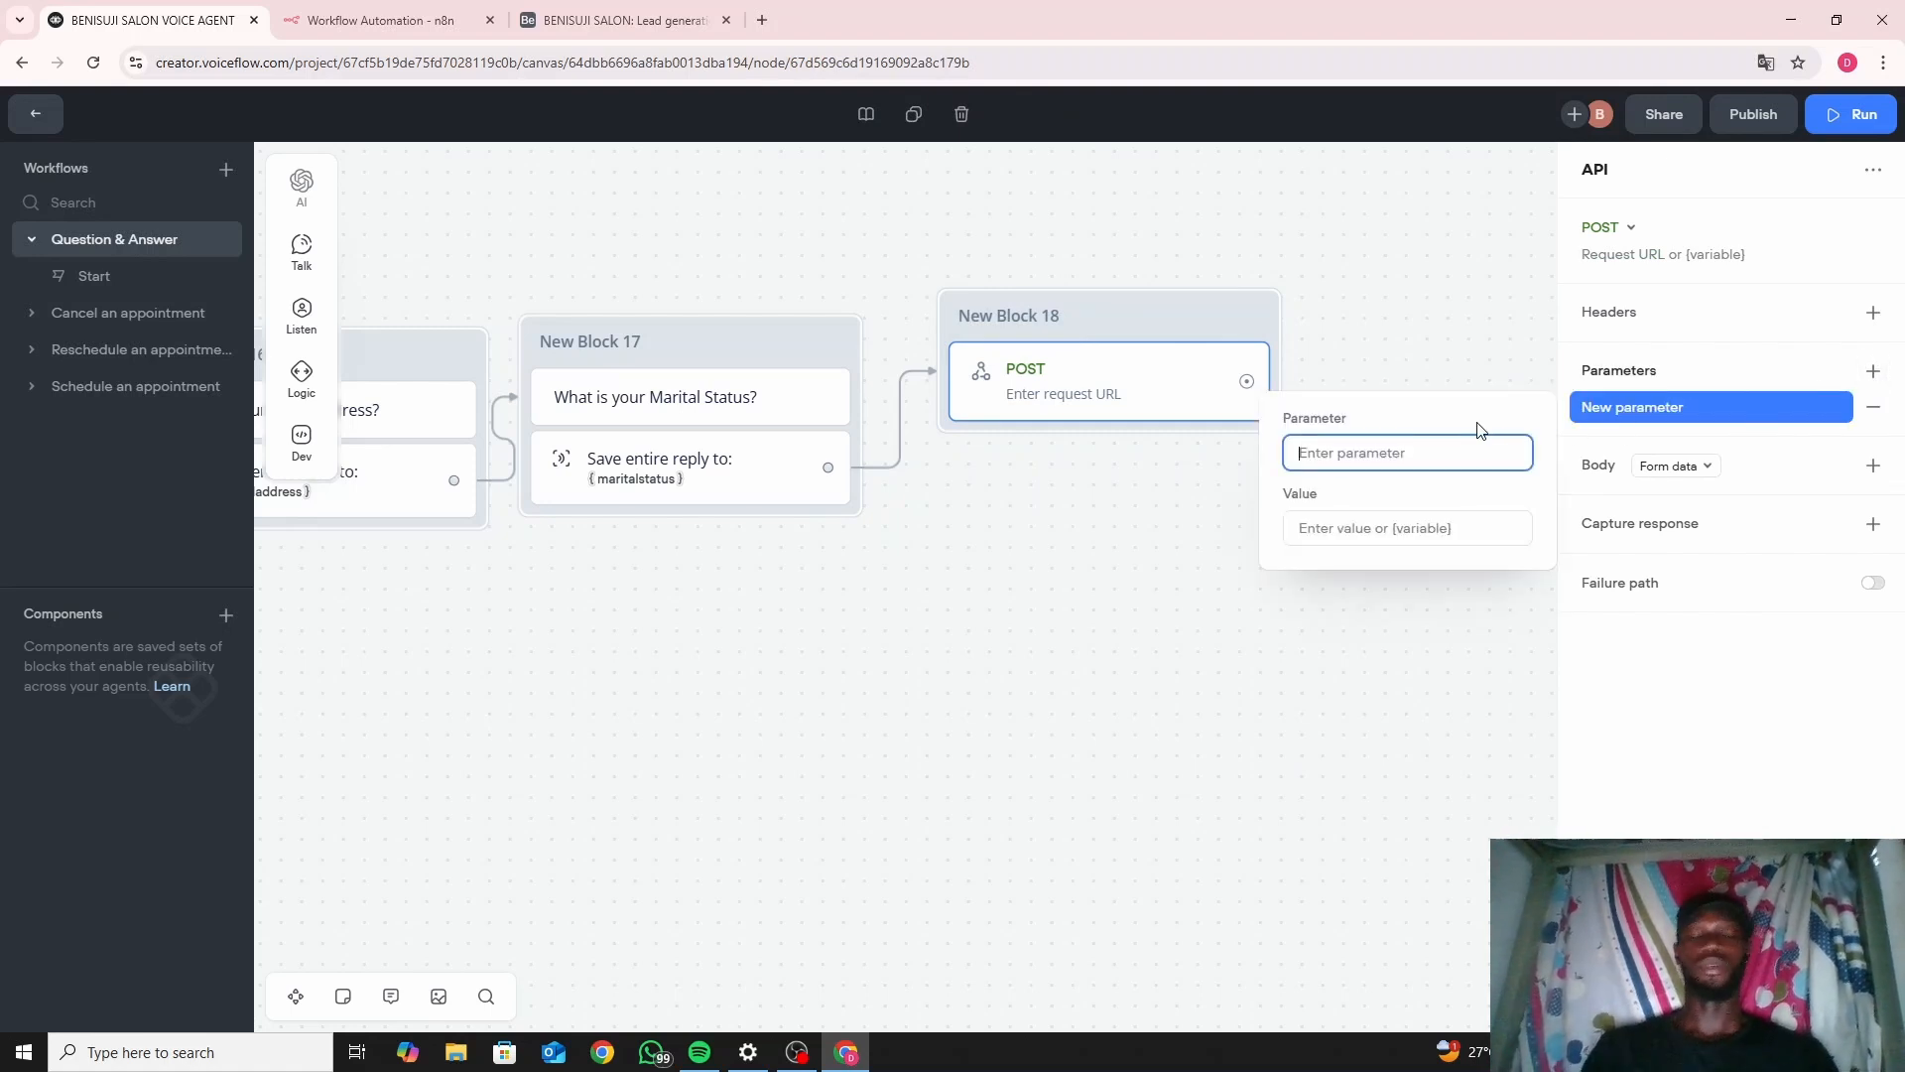
{"action": "type", "text": "Fisr"}
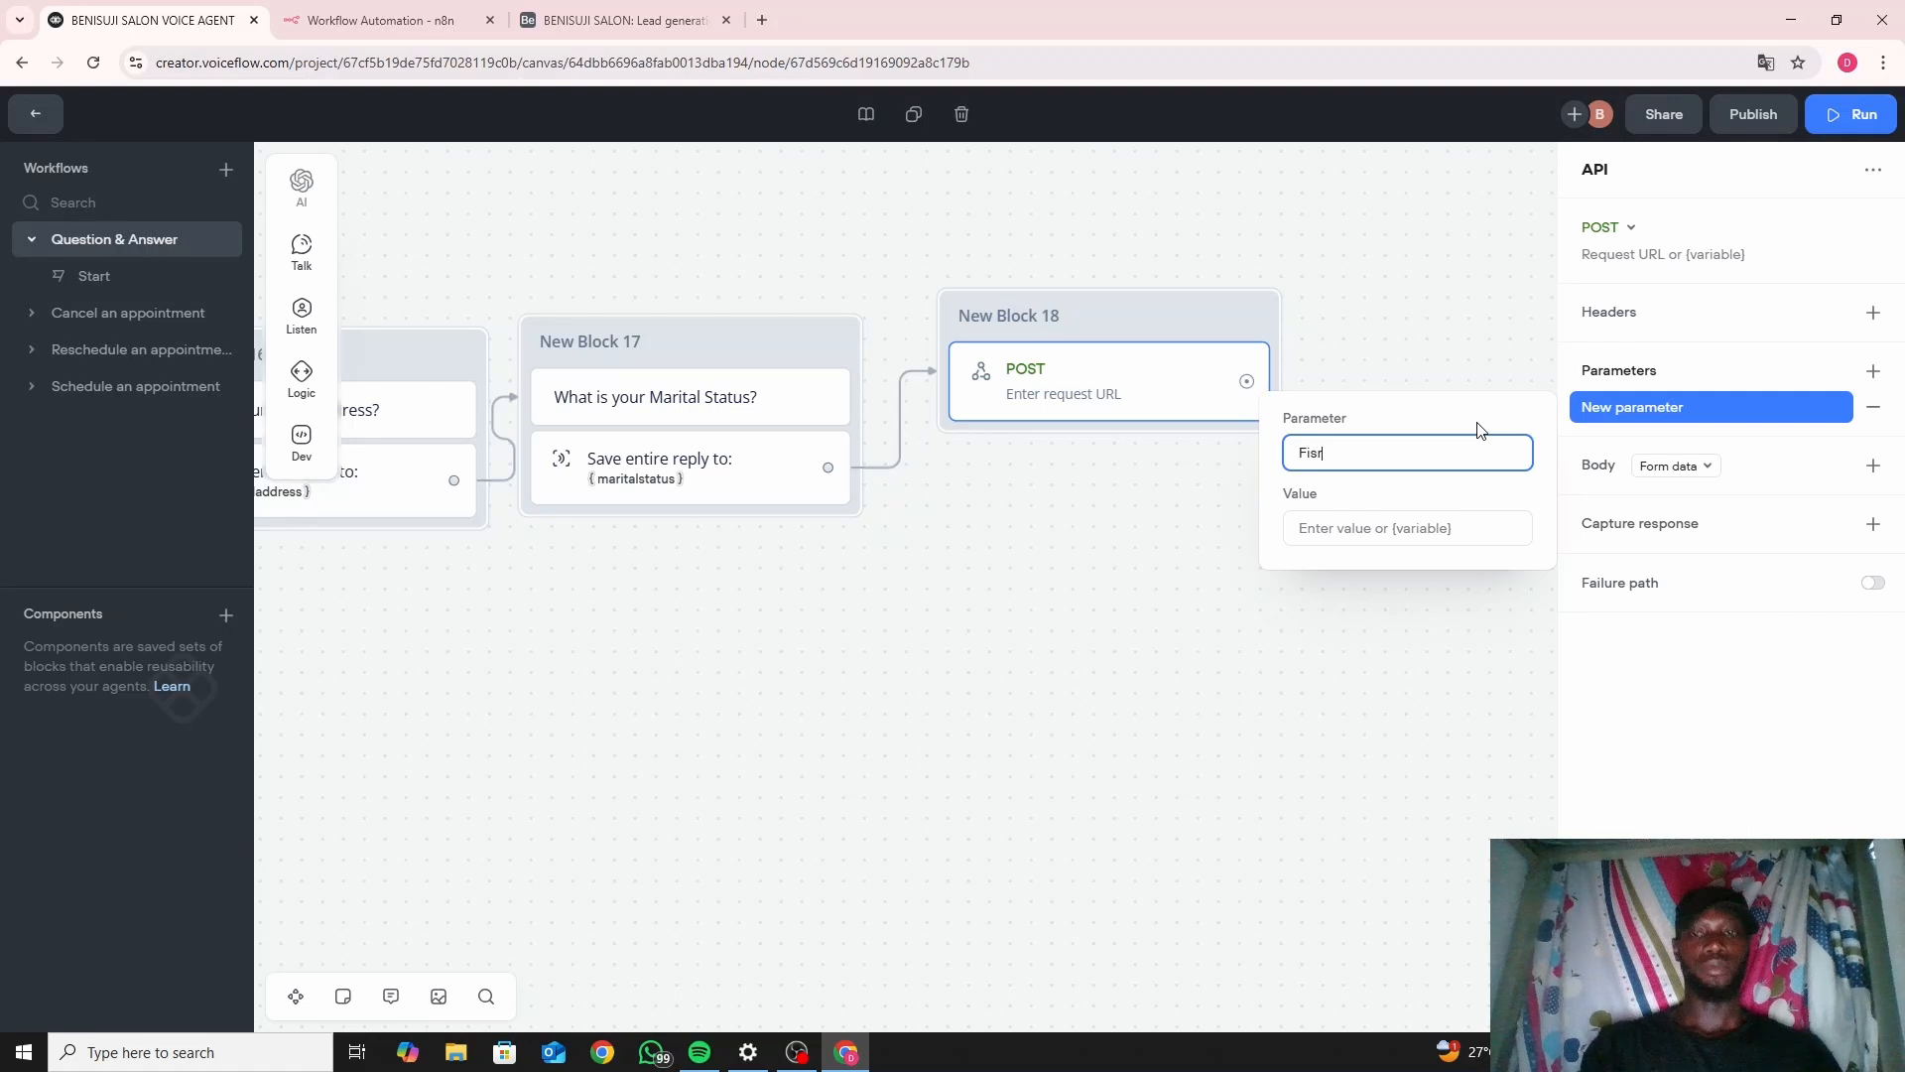
{"action": "type", "text": "t"}
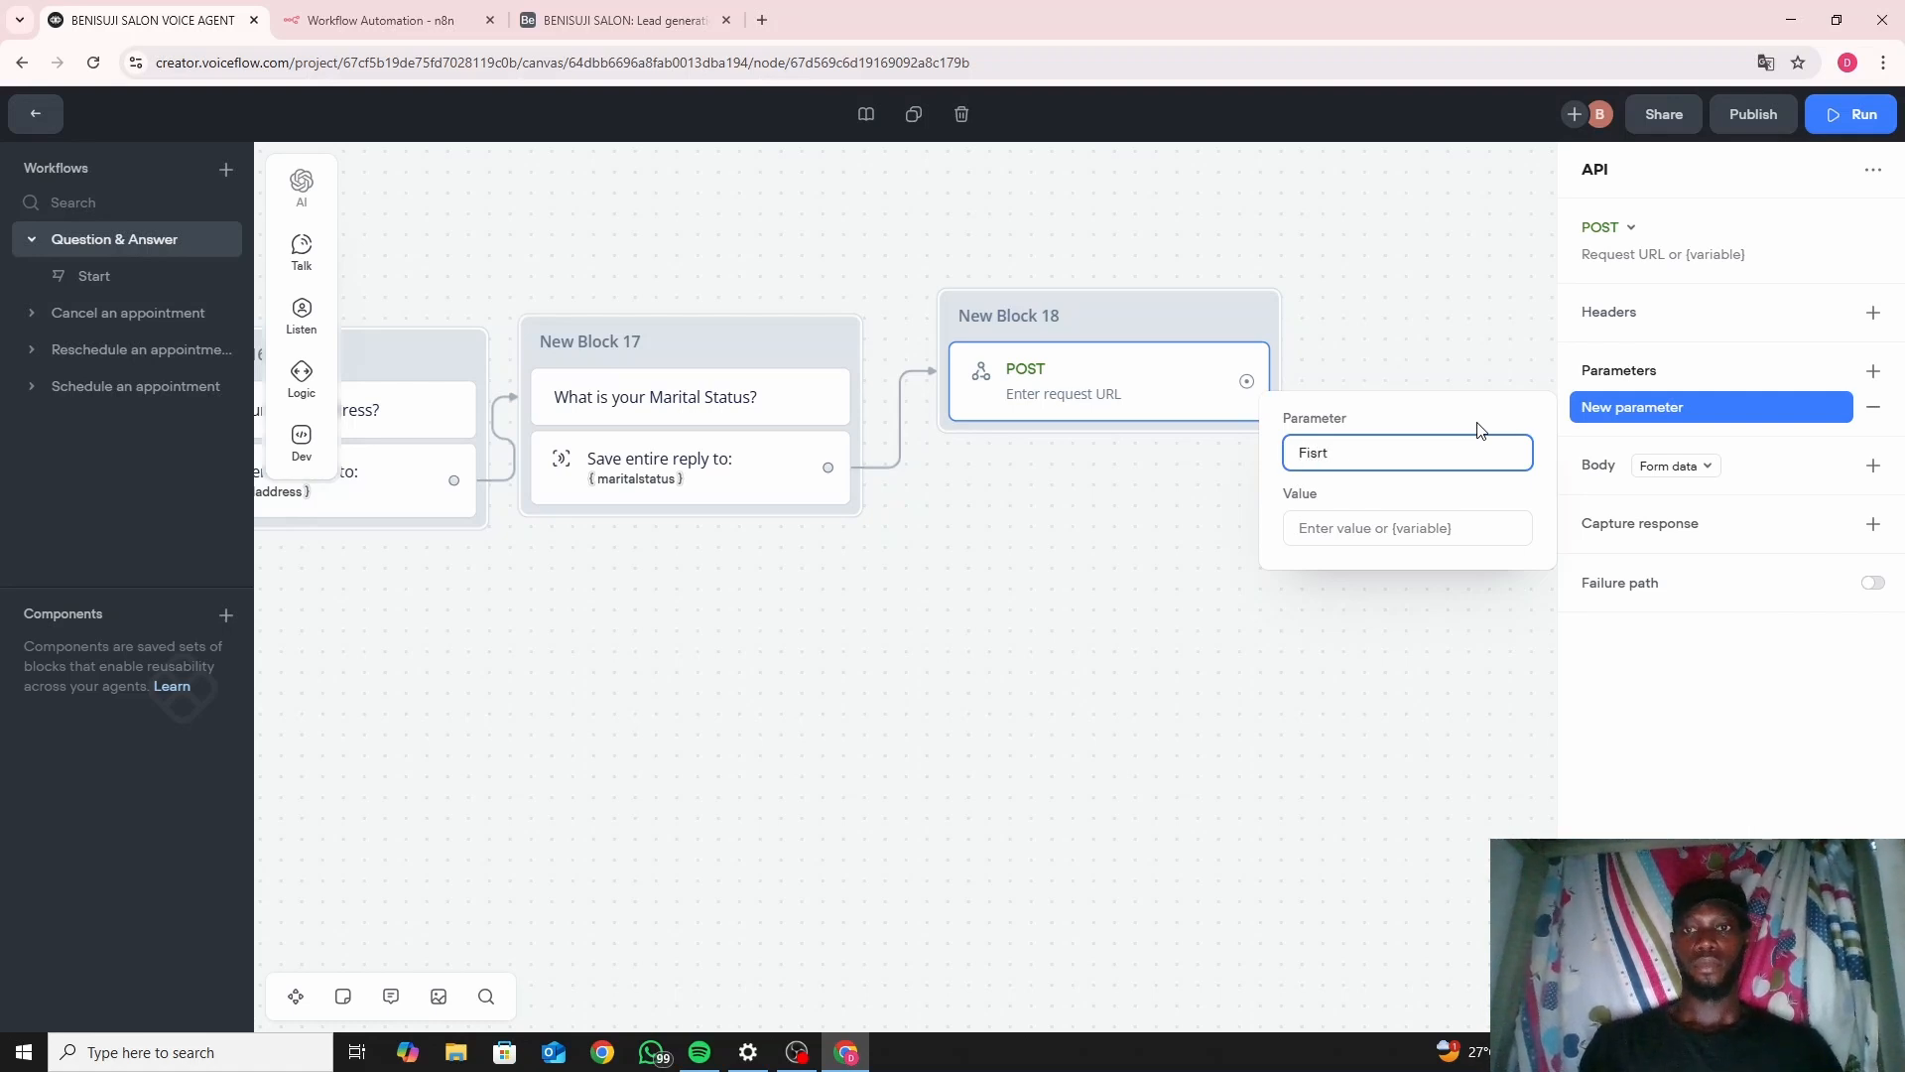
{"action": "key", "text": "BackSpace"}
{"action": "key", "text": "BackSpace"}
{"action": "key", "text": "BackSpace"}
{"action": "type", "text": "rst "}
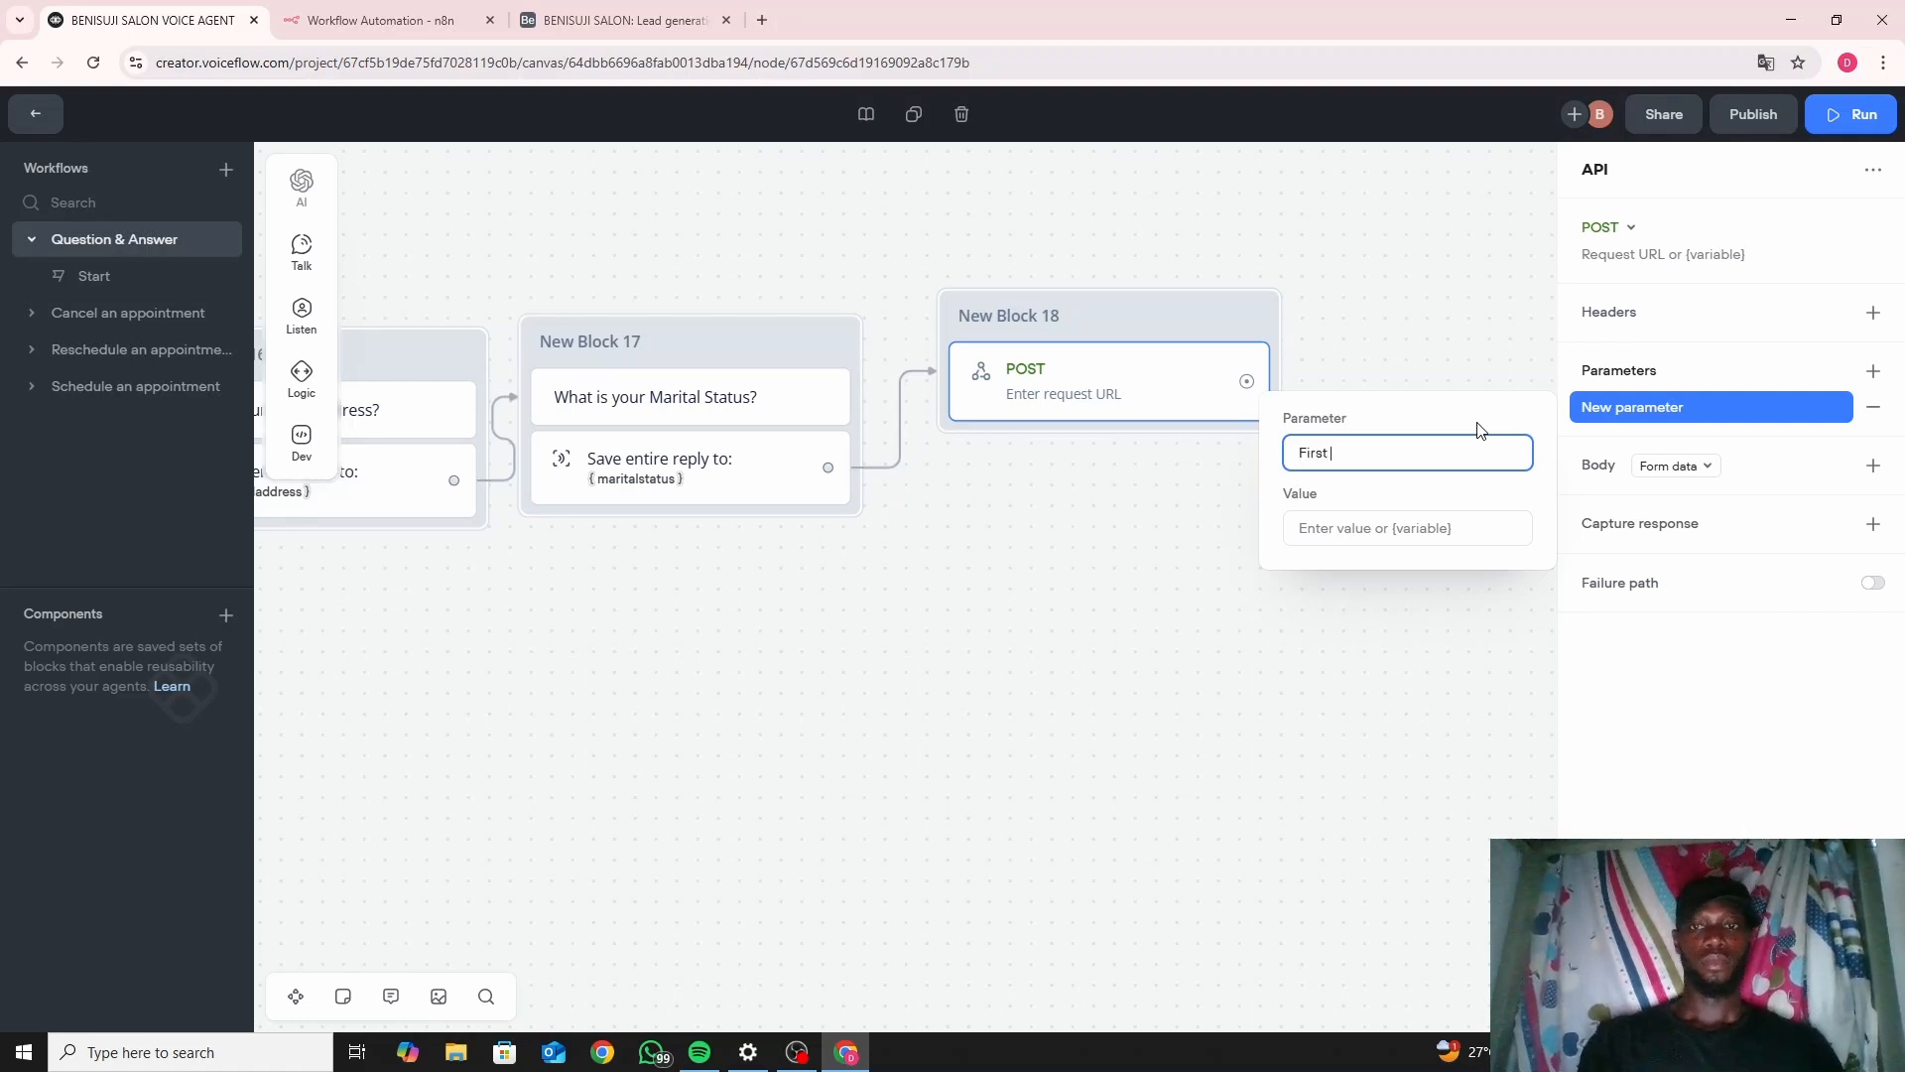
{"action": "type", "text": "name"}
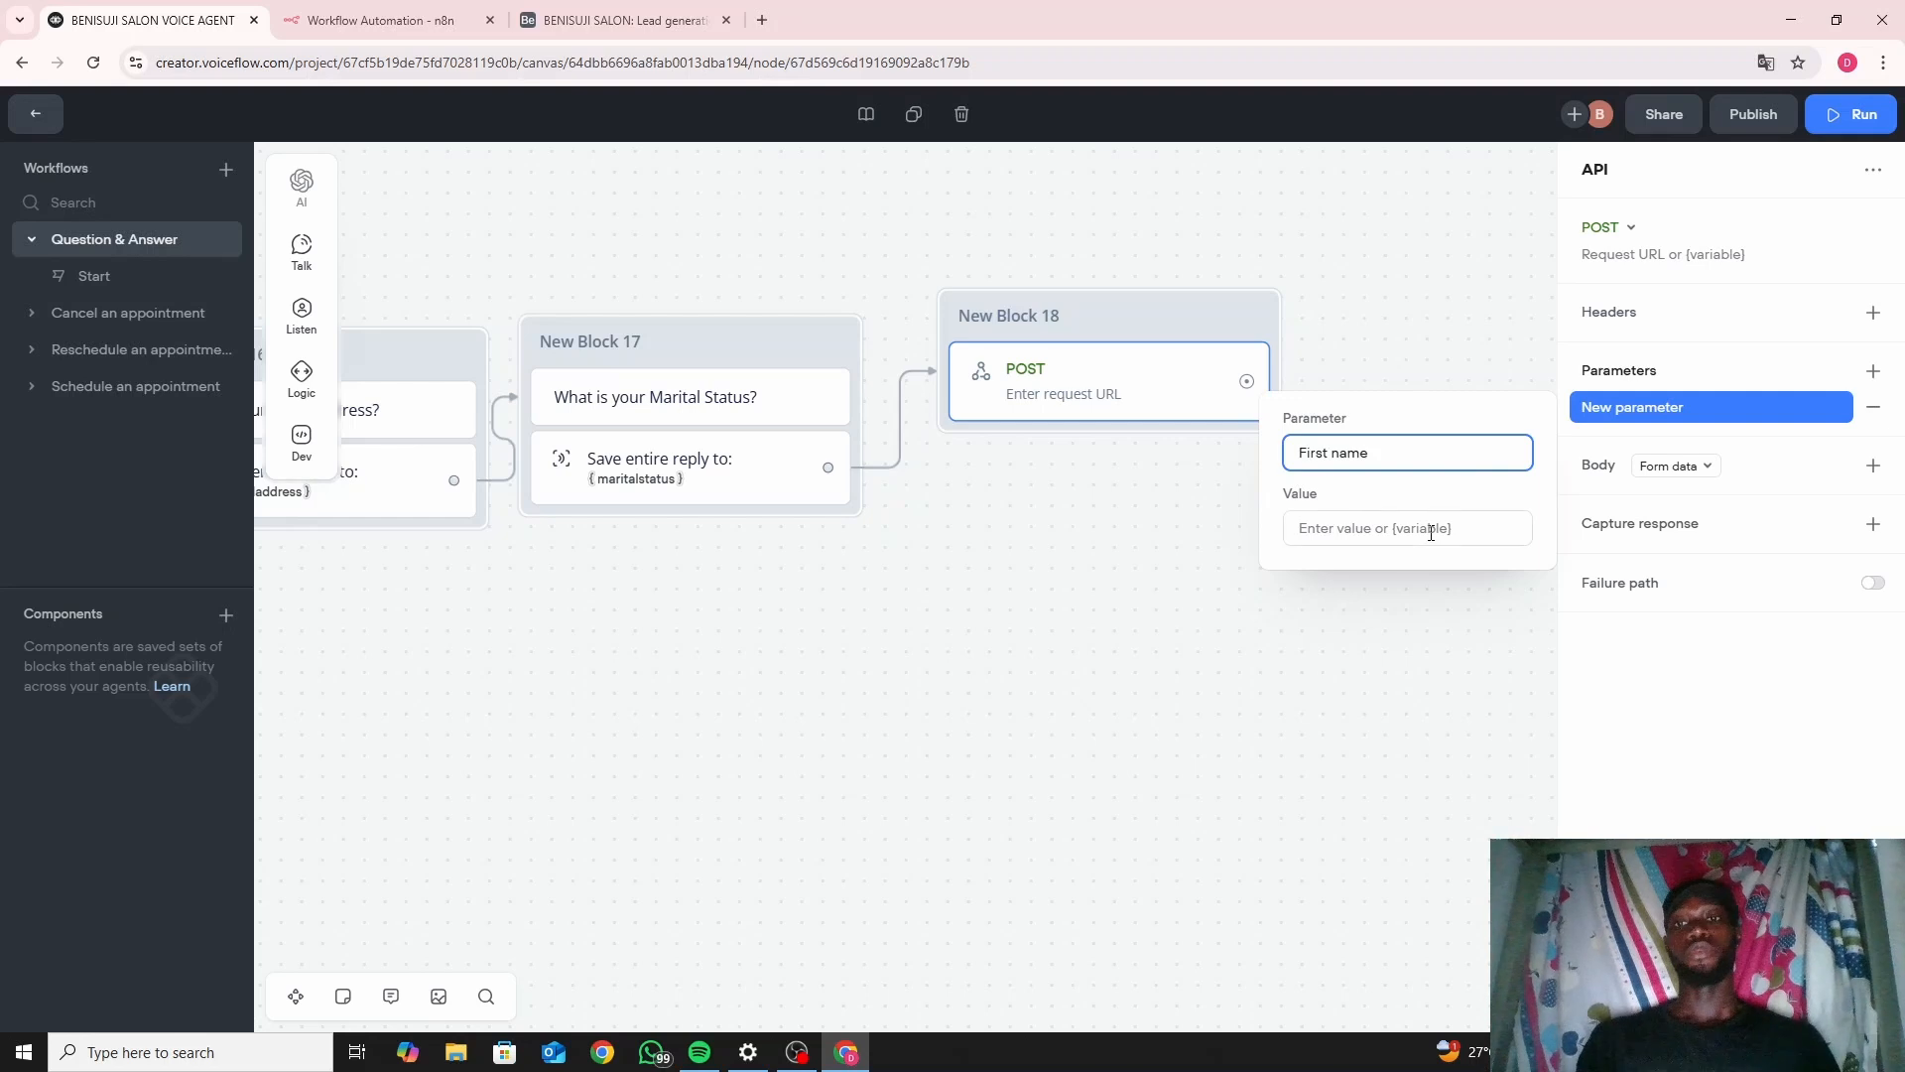
{"action": "left_click", "coordinate": [1432, 536]}
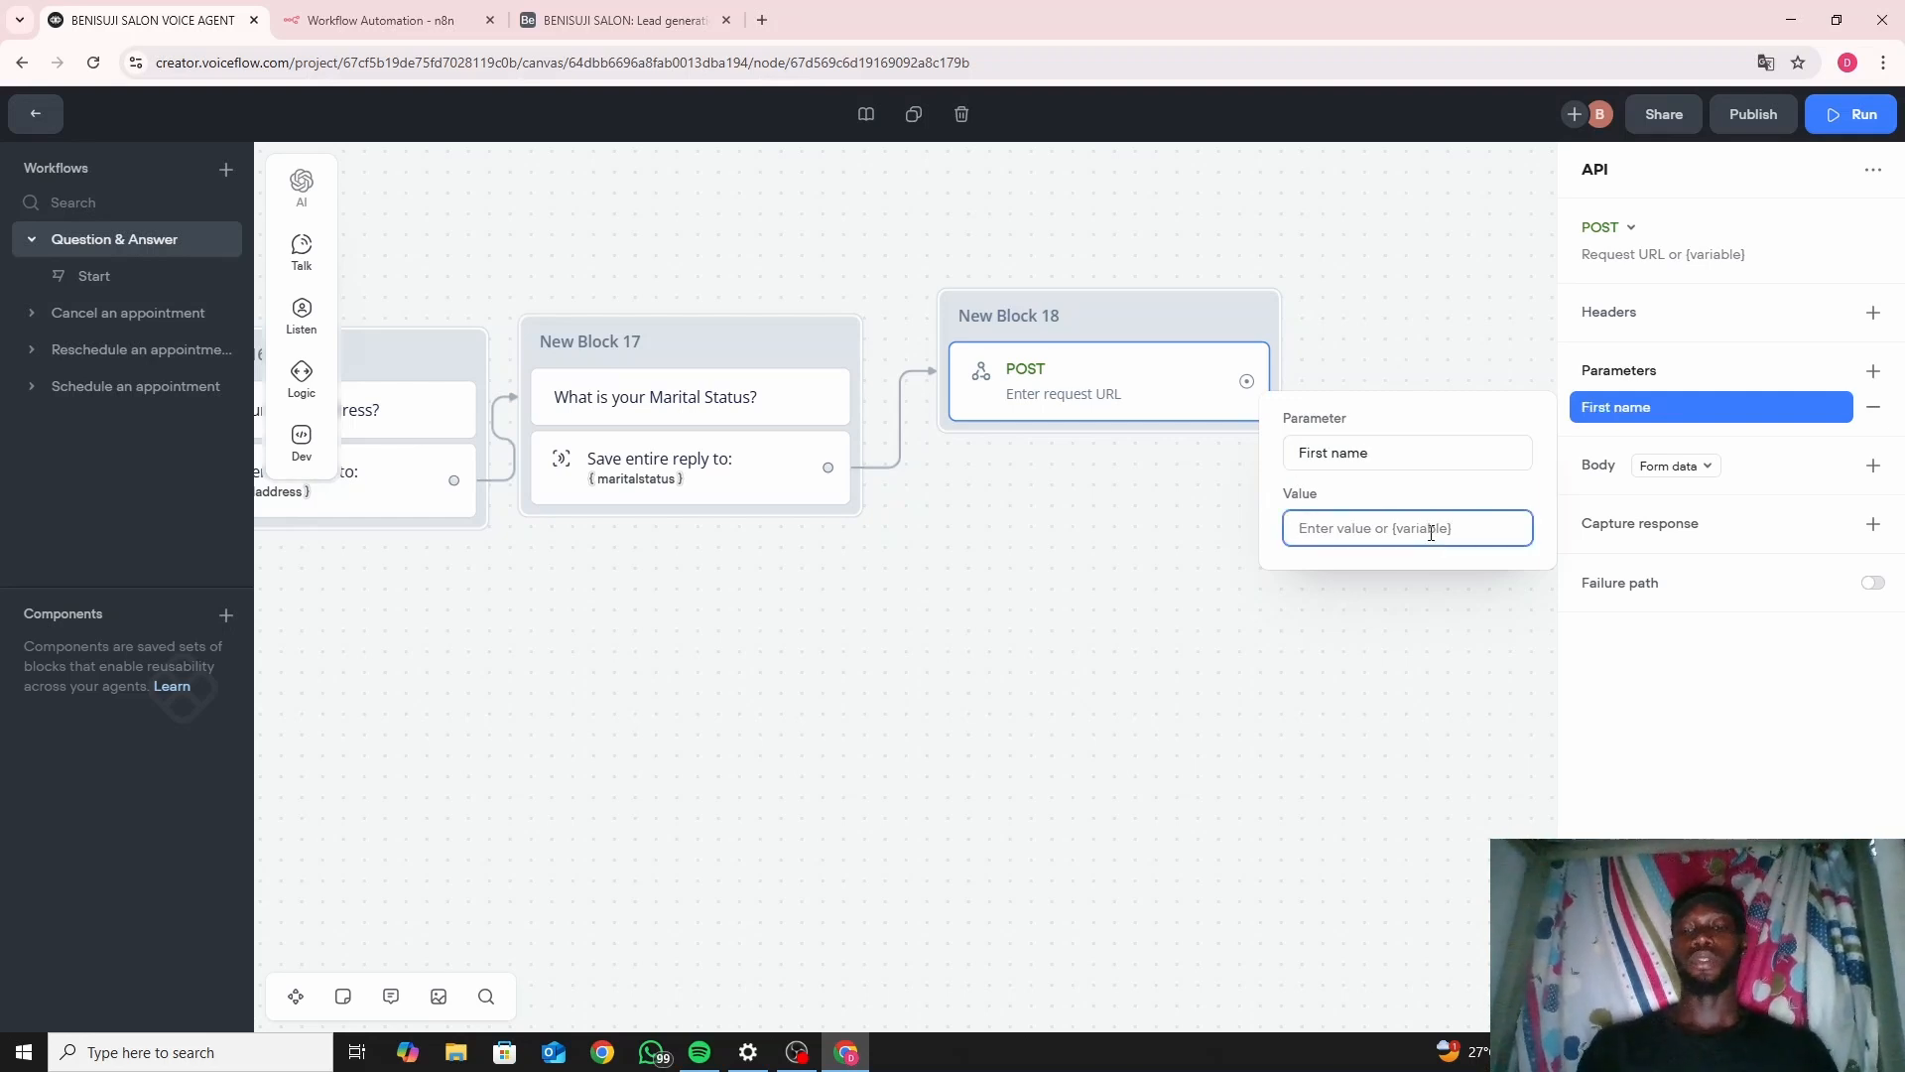
{"action": "type", "text": "{f"}
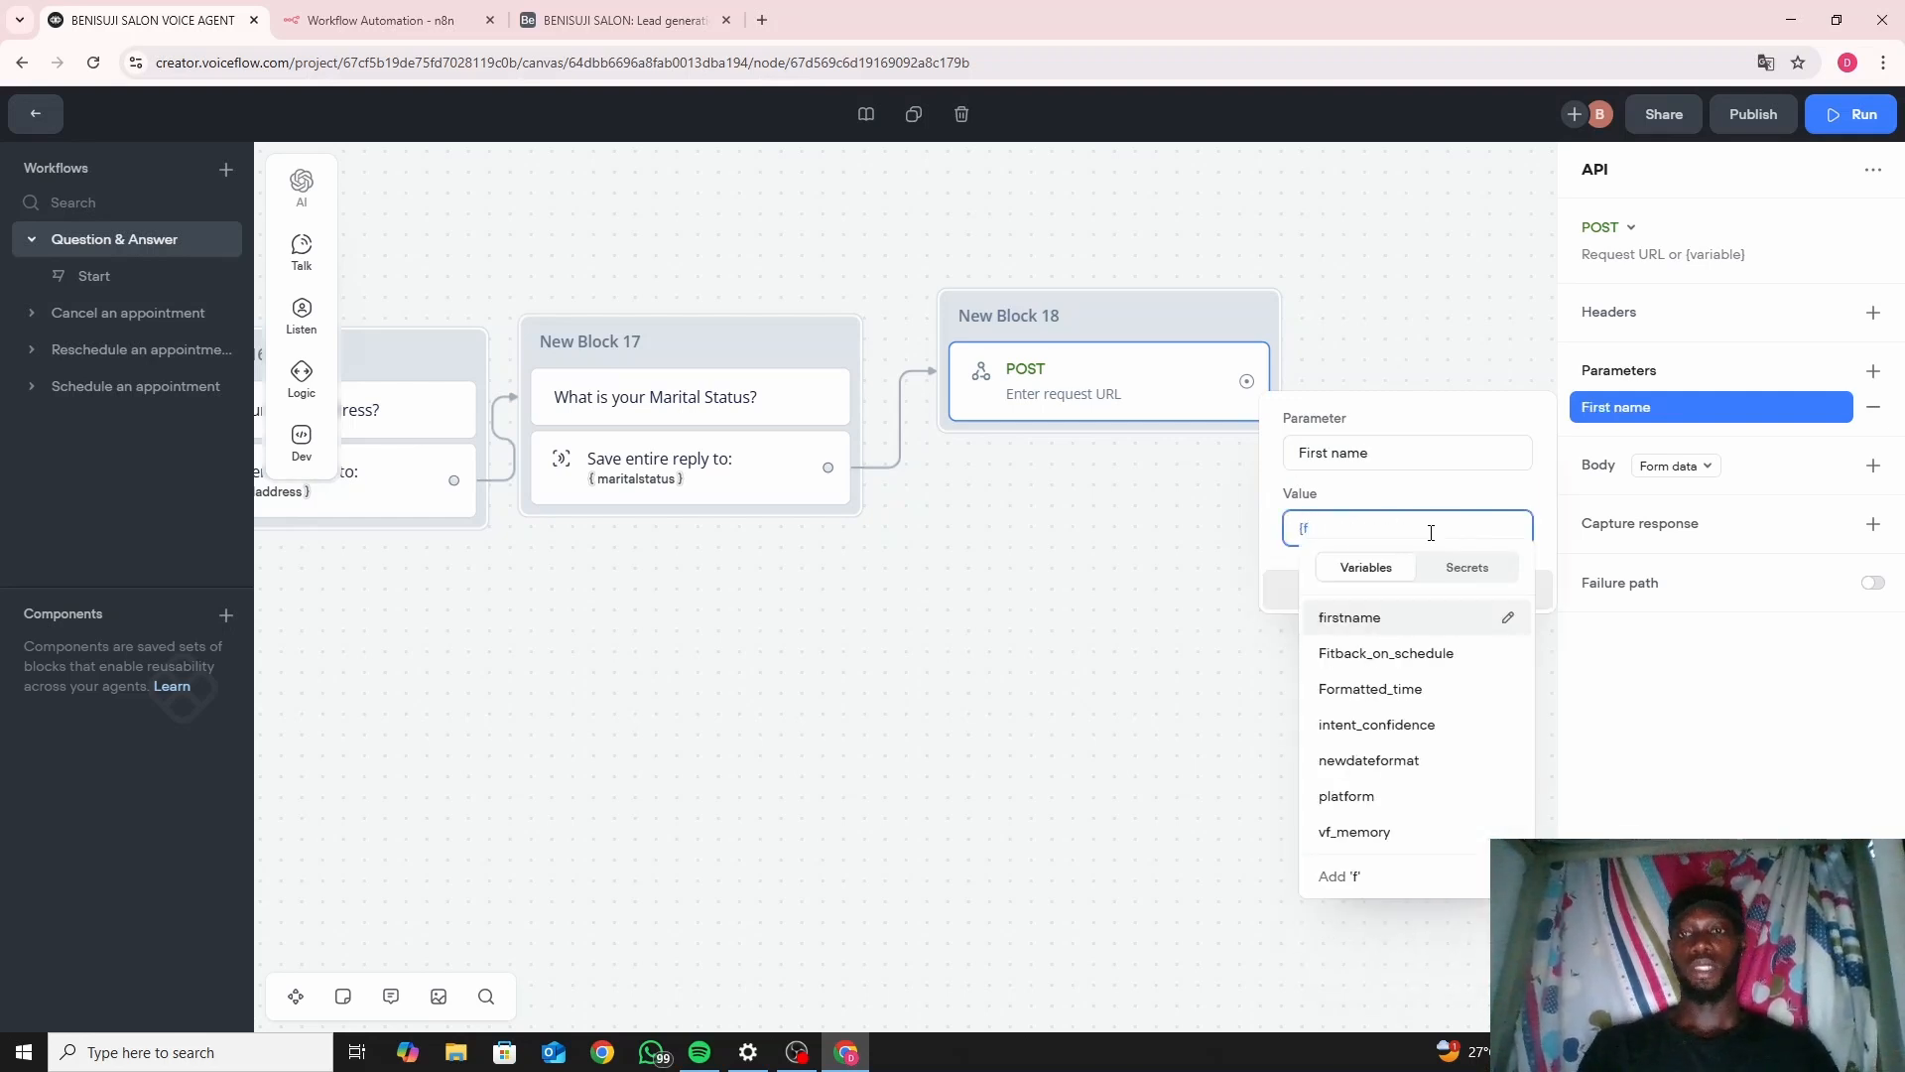
{"action": "left_click", "coordinate": [1421, 617]}
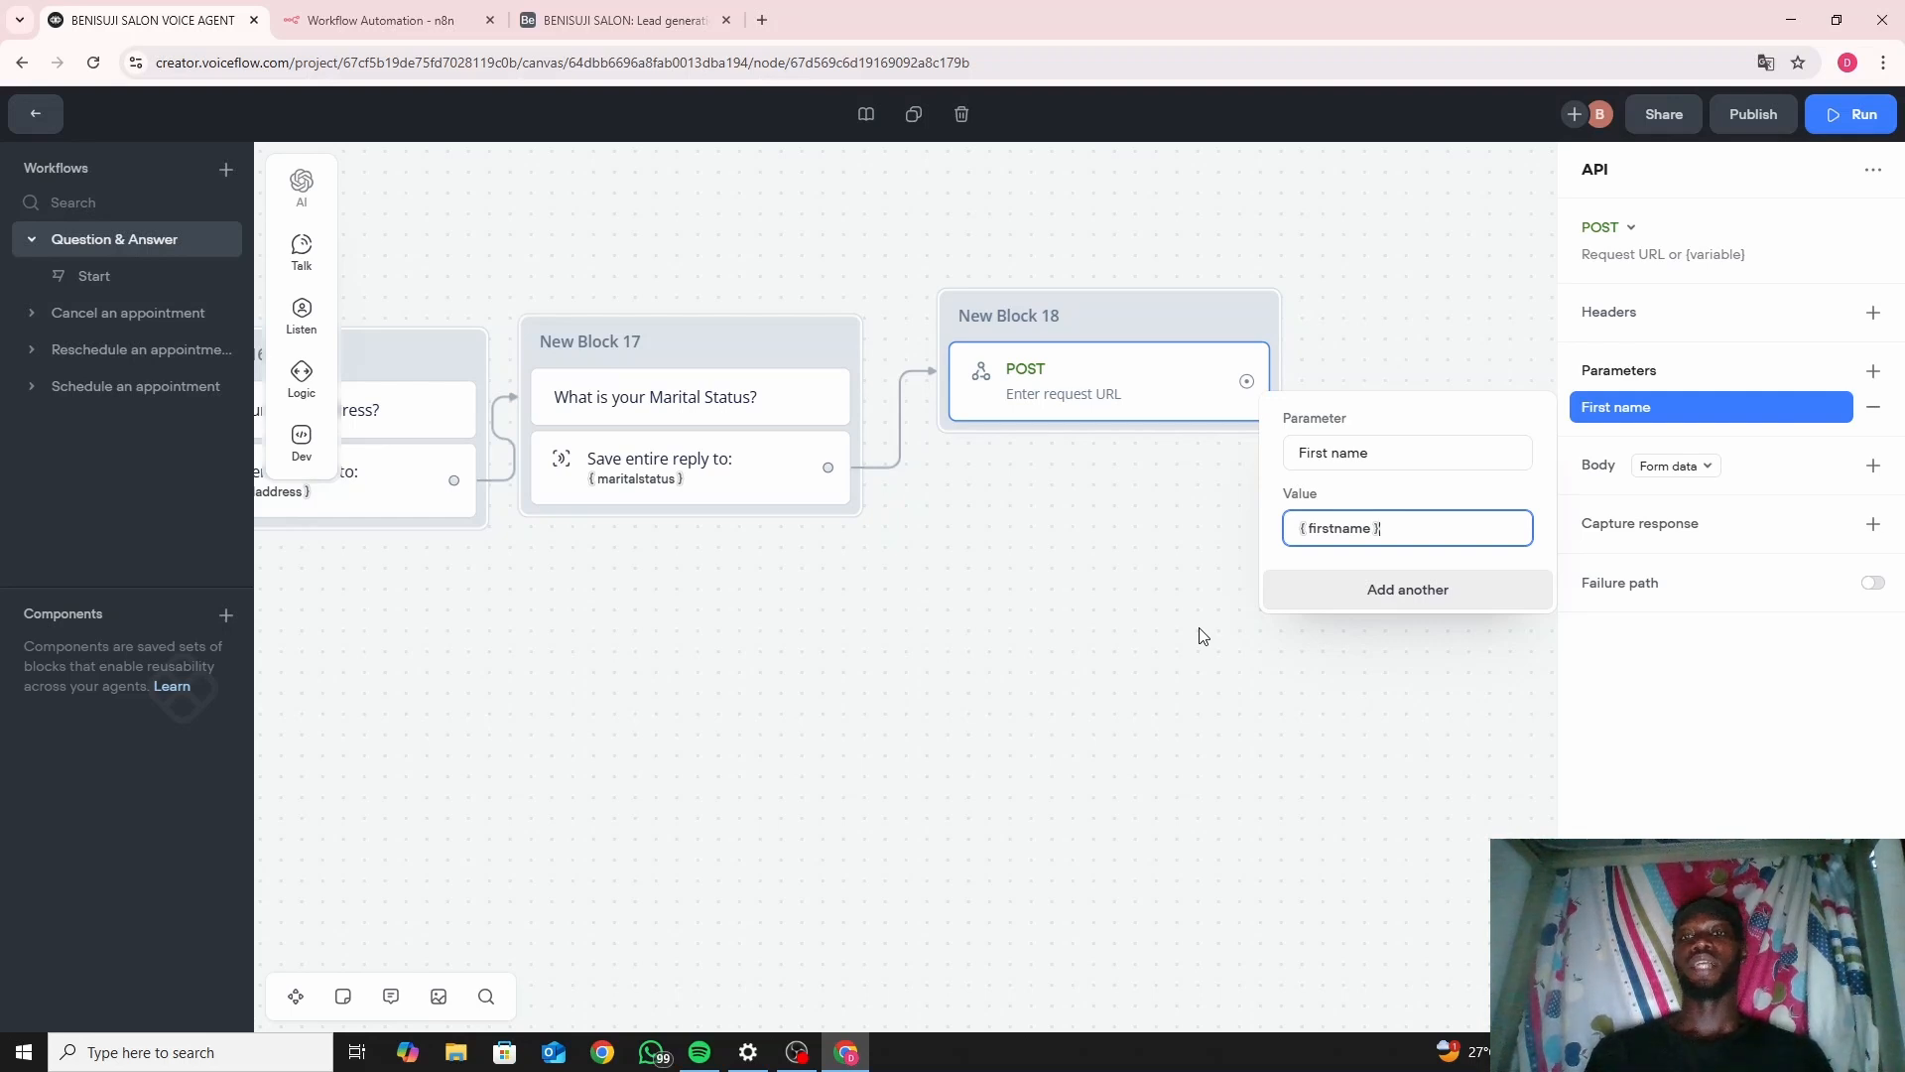
{"action": "left_click_drag", "start_coordinate": [718, 590], "coordinate": [1149, 615]}
{"action": "left_click_drag", "start_coordinate": [830, 635], "coordinate": [1229, 661]}
{"action": "left_click_drag", "start_coordinate": [651, 642], "coordinate": [995, 667]}
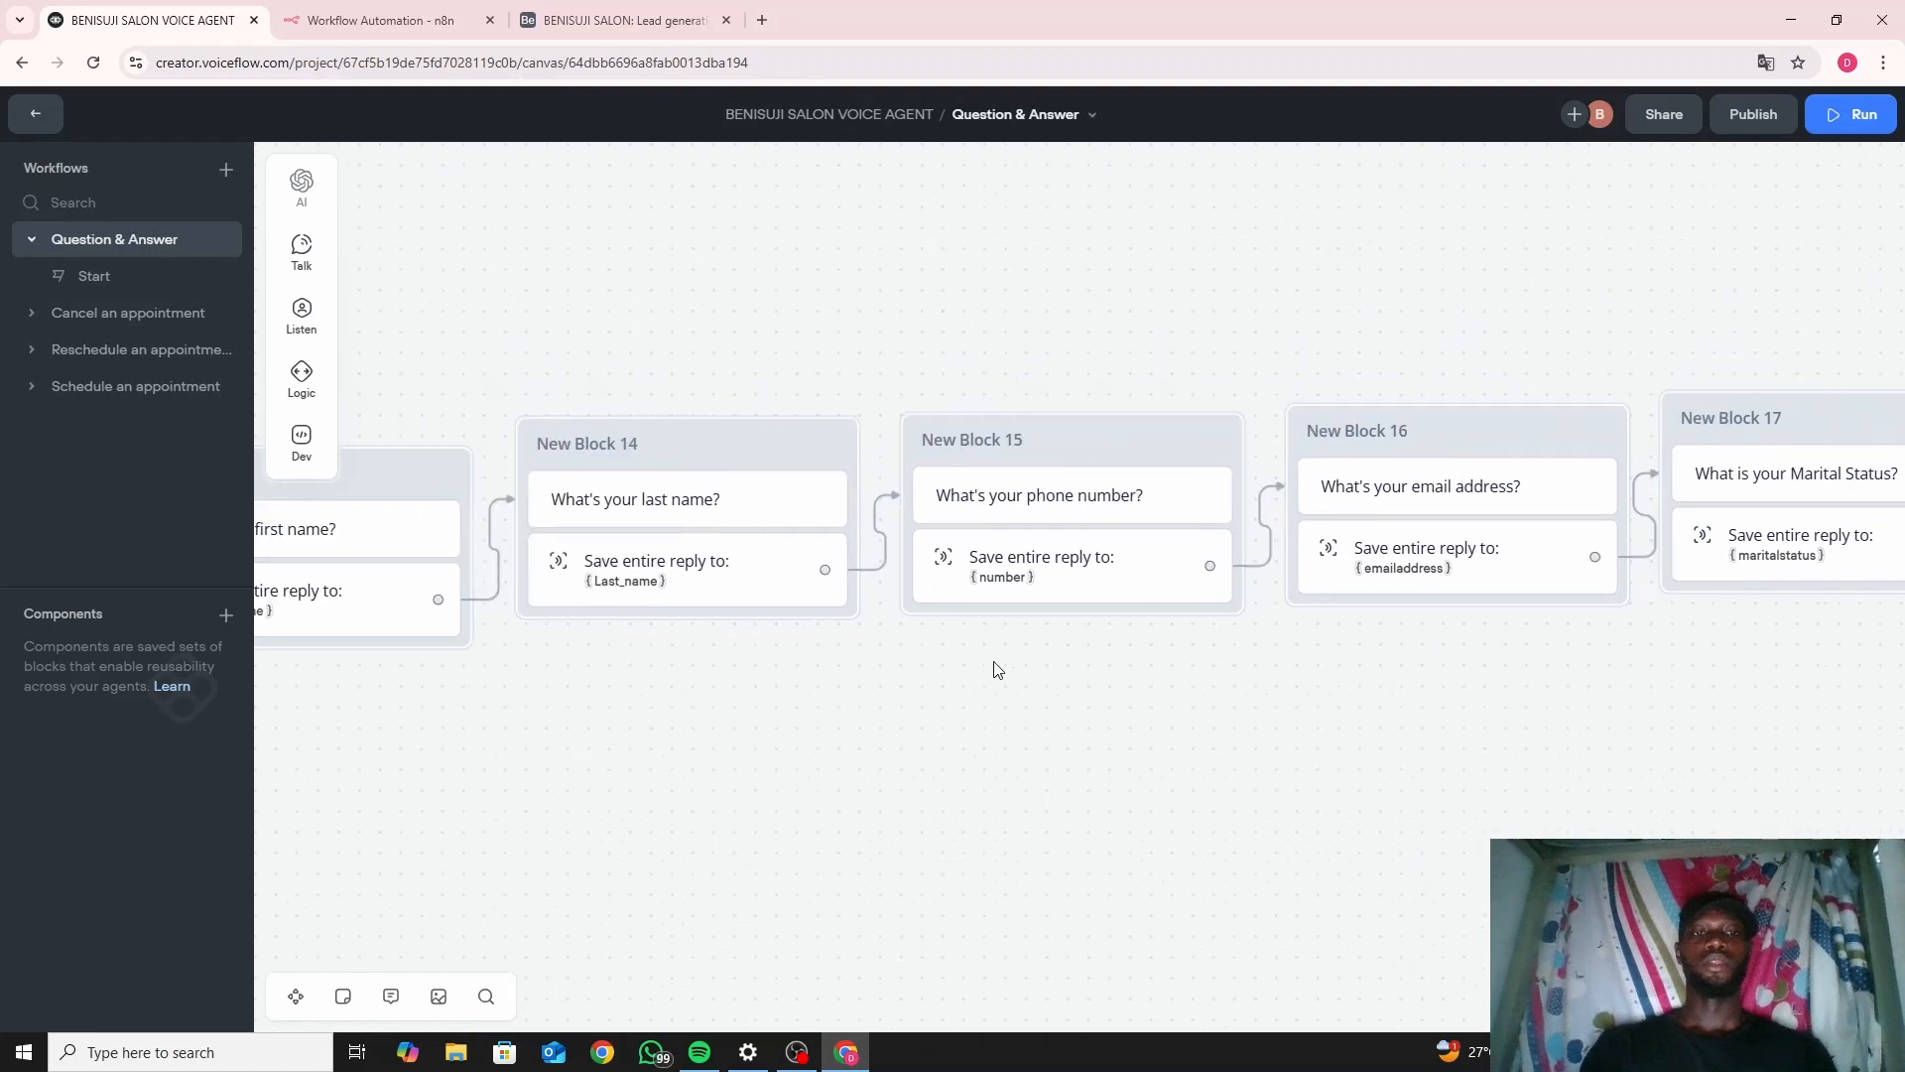
{"action": "left_click_drag", "start_coordinate": [668, 710], "coordinate": [882, 627]}
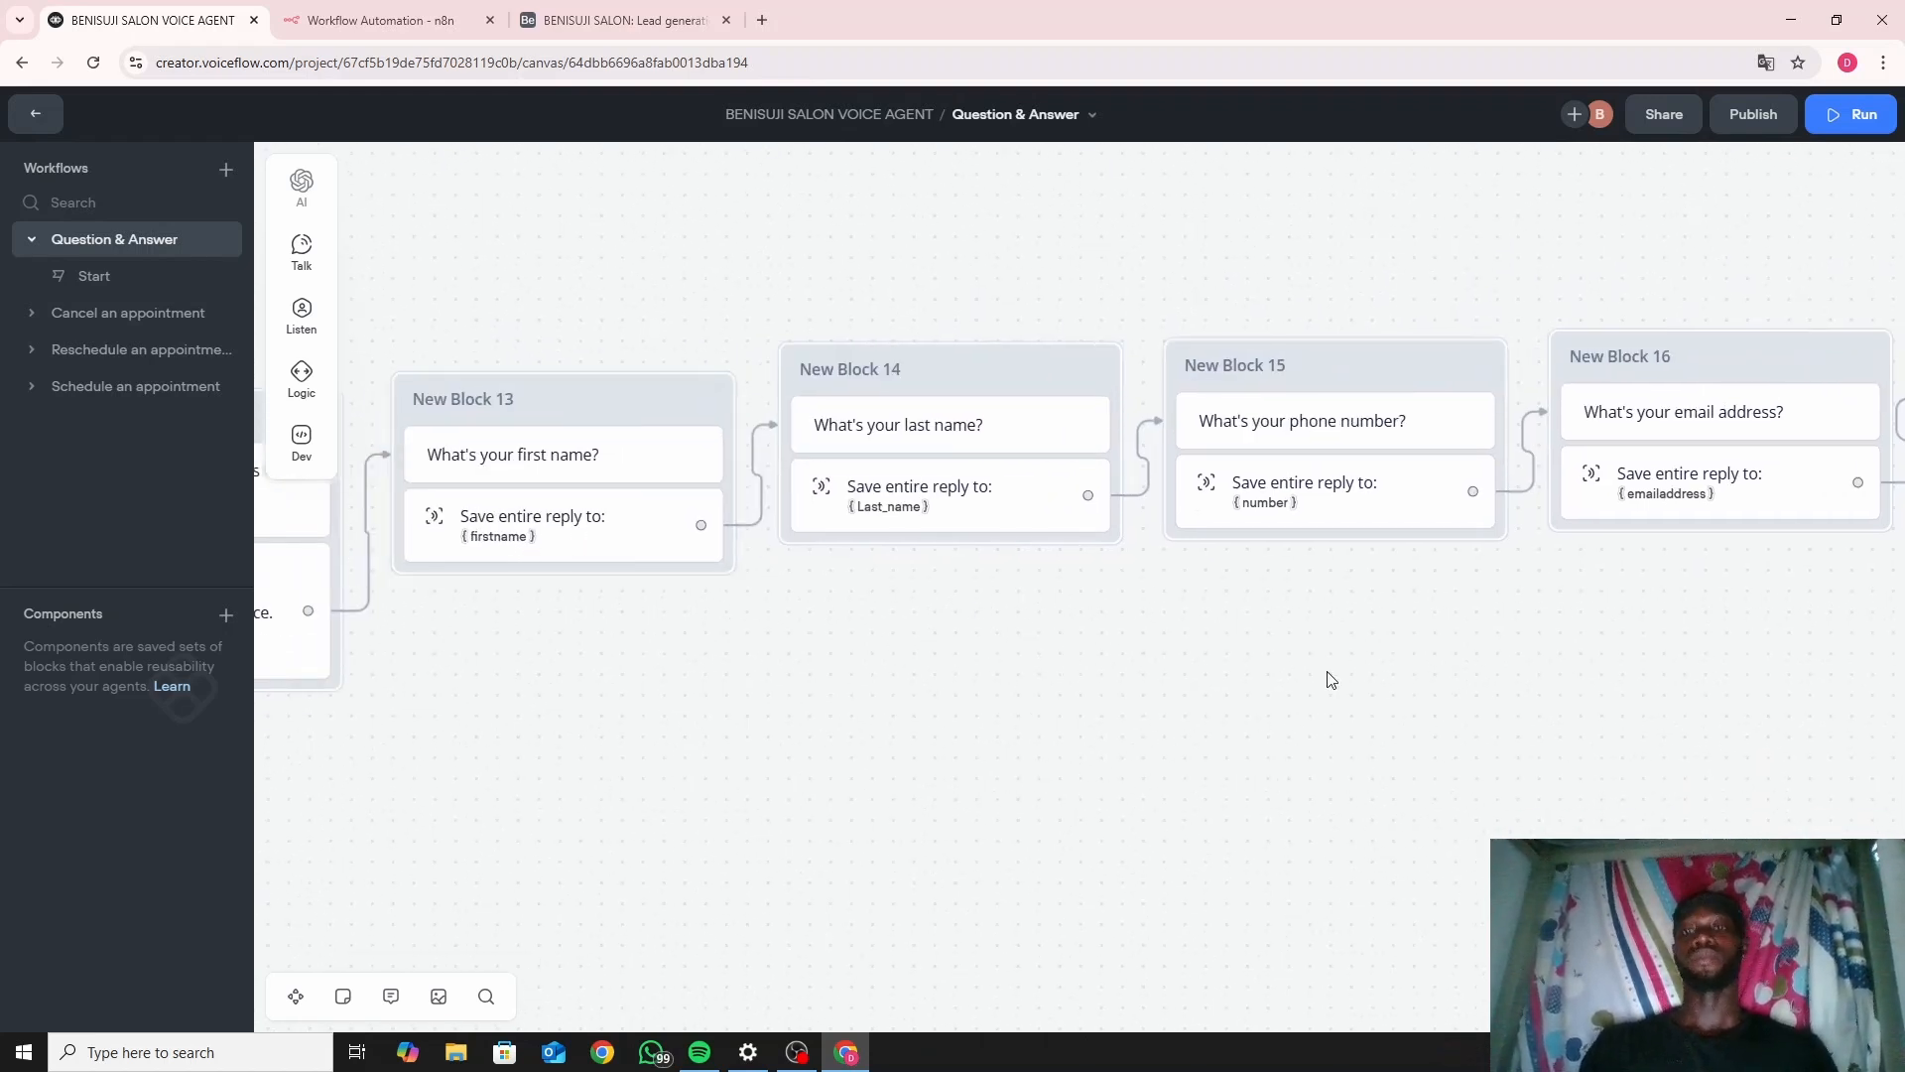
{"action": "left_click_drag", "start_coordinate": [1331, 676], "coordinate": [795, 728]}
{"action": "left_click_drag", "start_coordinate": [1168, 748], "coordinate": [816, 692]}
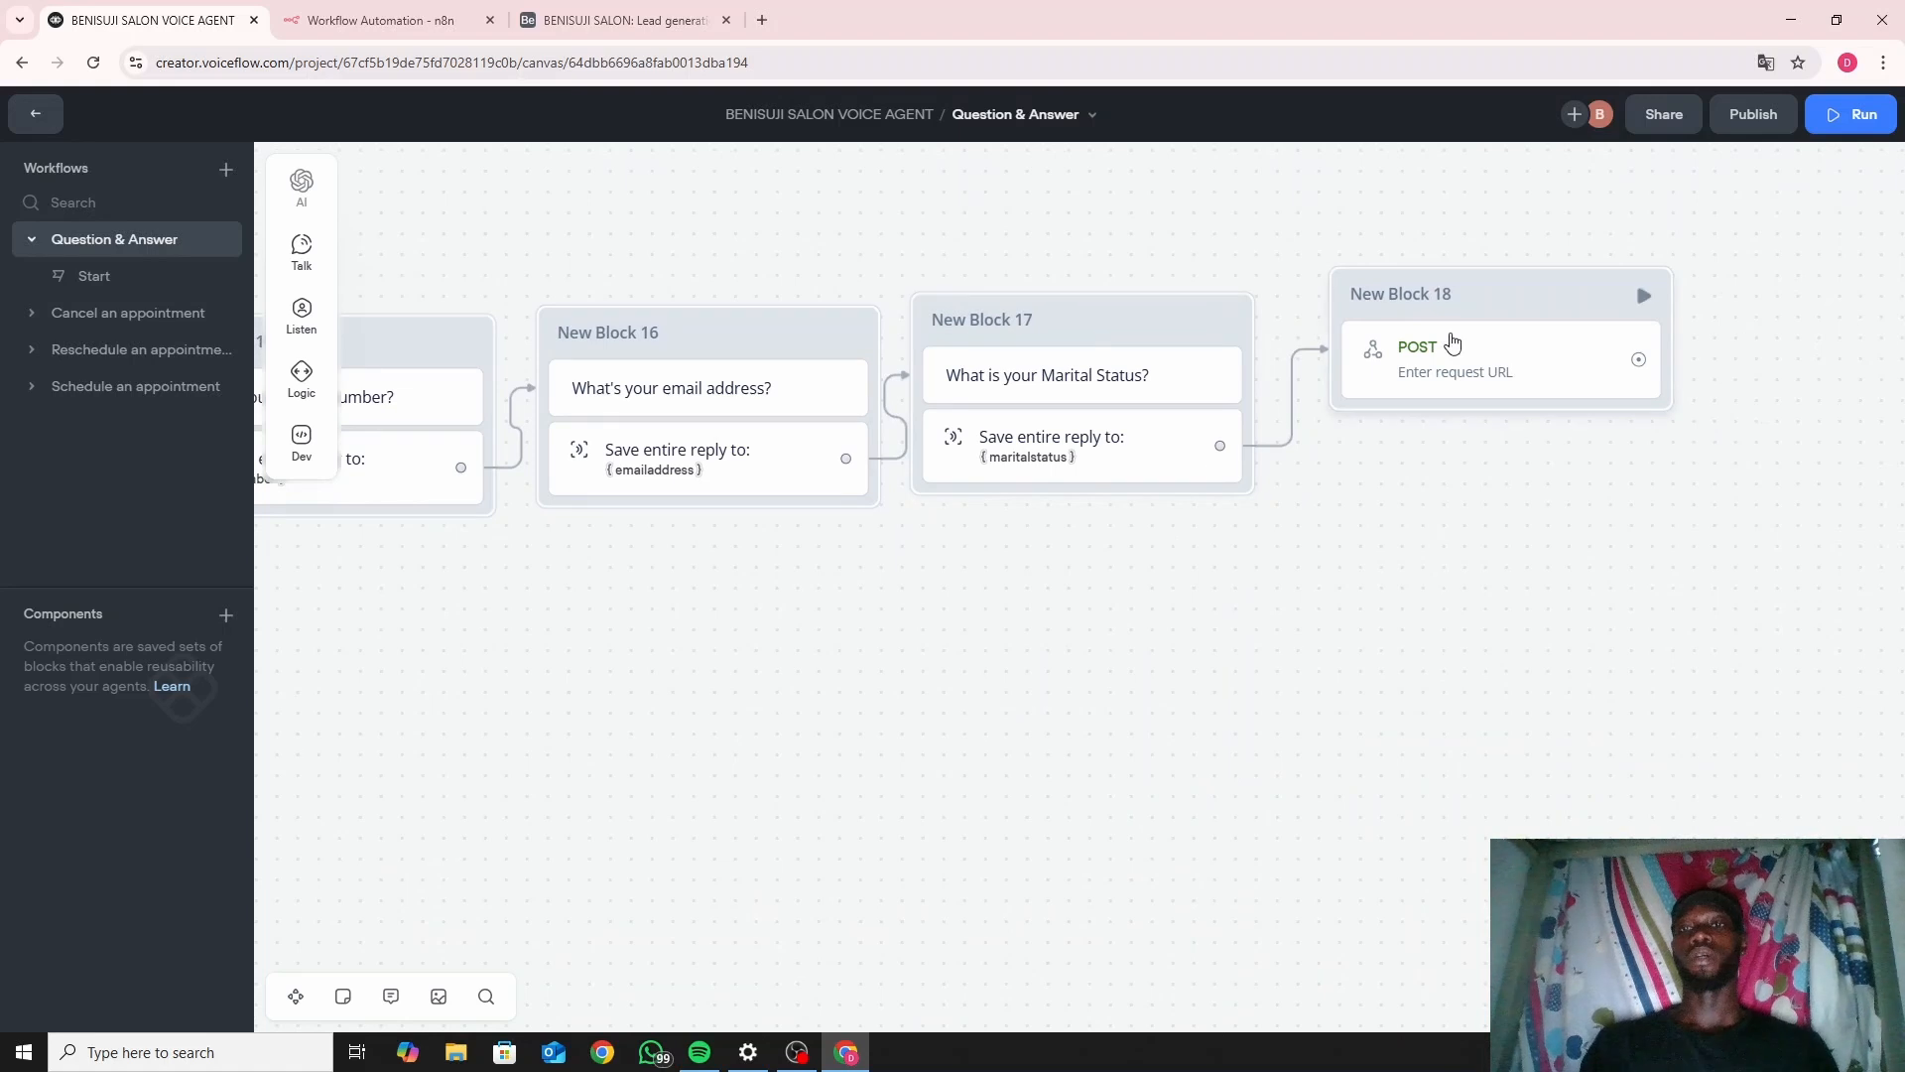
{"action": "left_click", "coordinate": [1499, 308]}
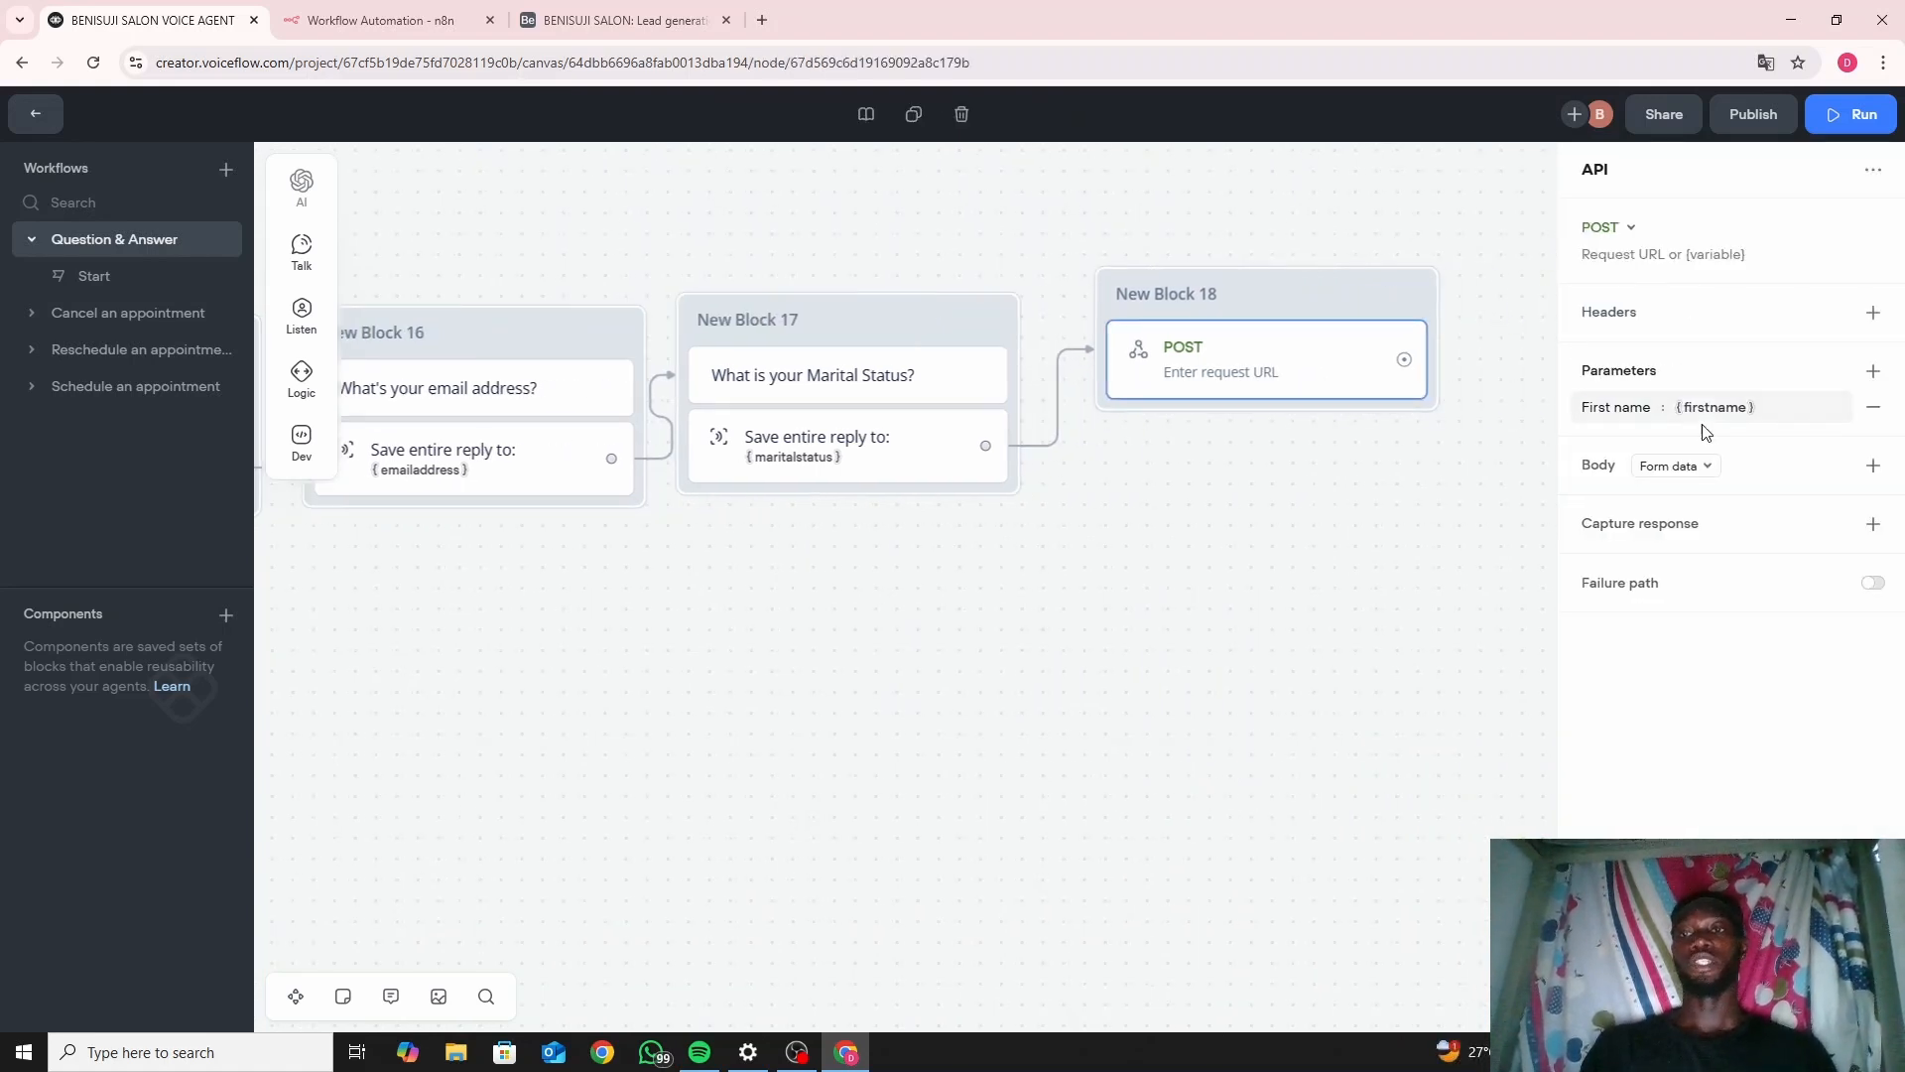
Add a 'Last name' request parameter with the {Last_name} variable as its value.
{"action": "left_click", "coordinate": [1874, 373]}
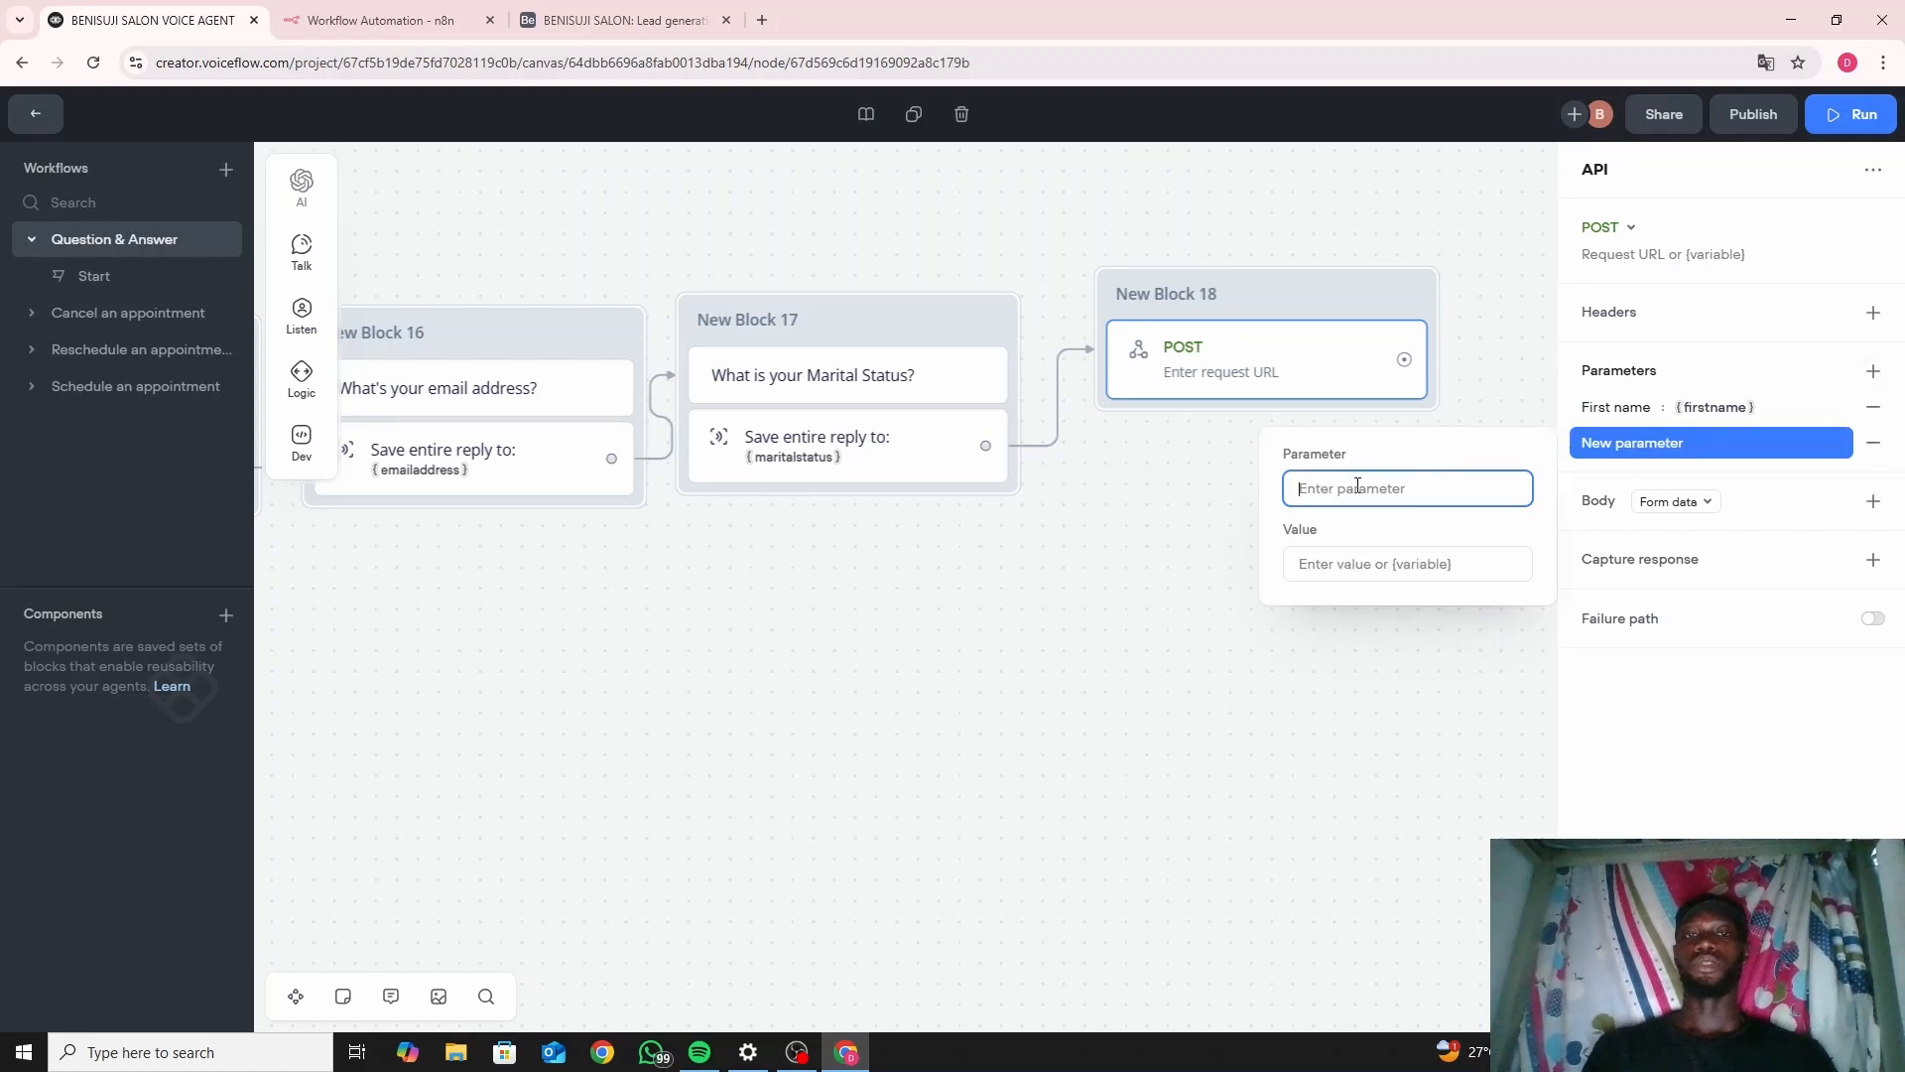
{"action": "type", "text": "La"}
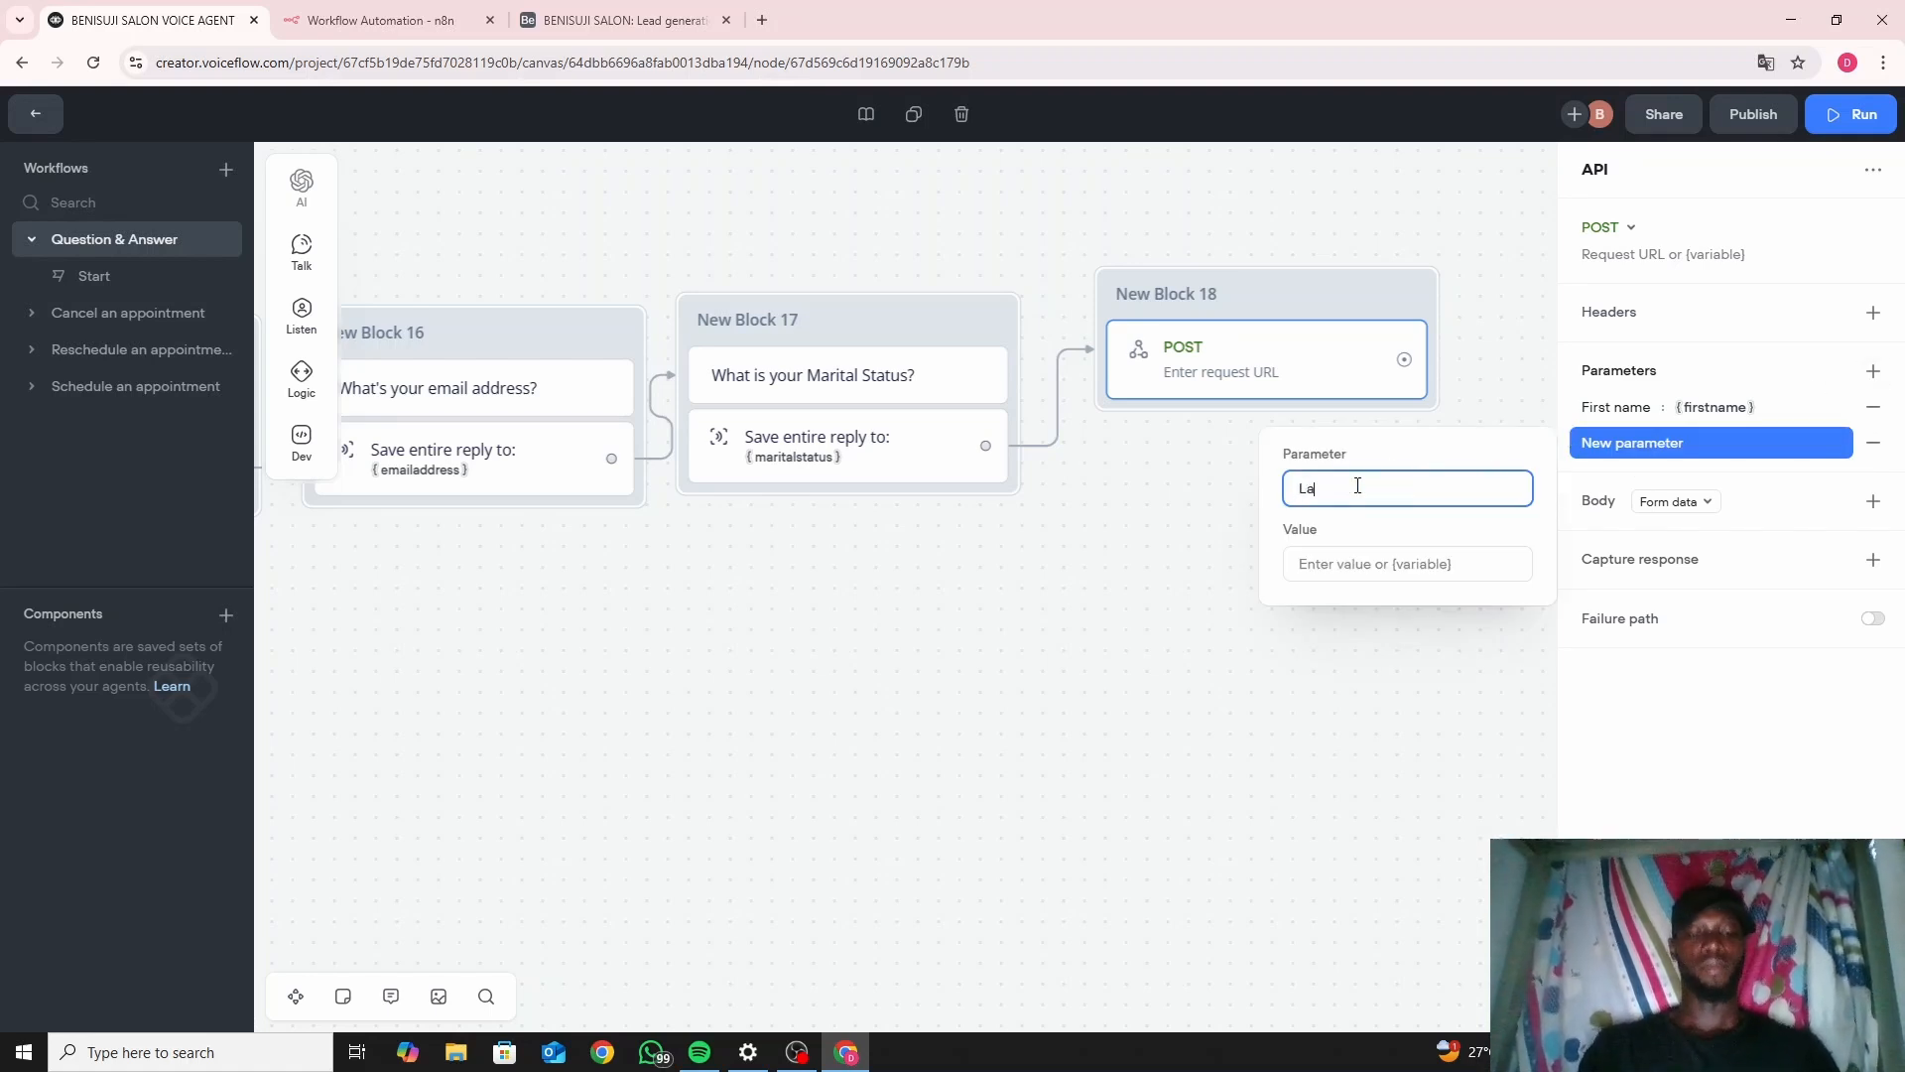
{"action": "type", "text": "st "}
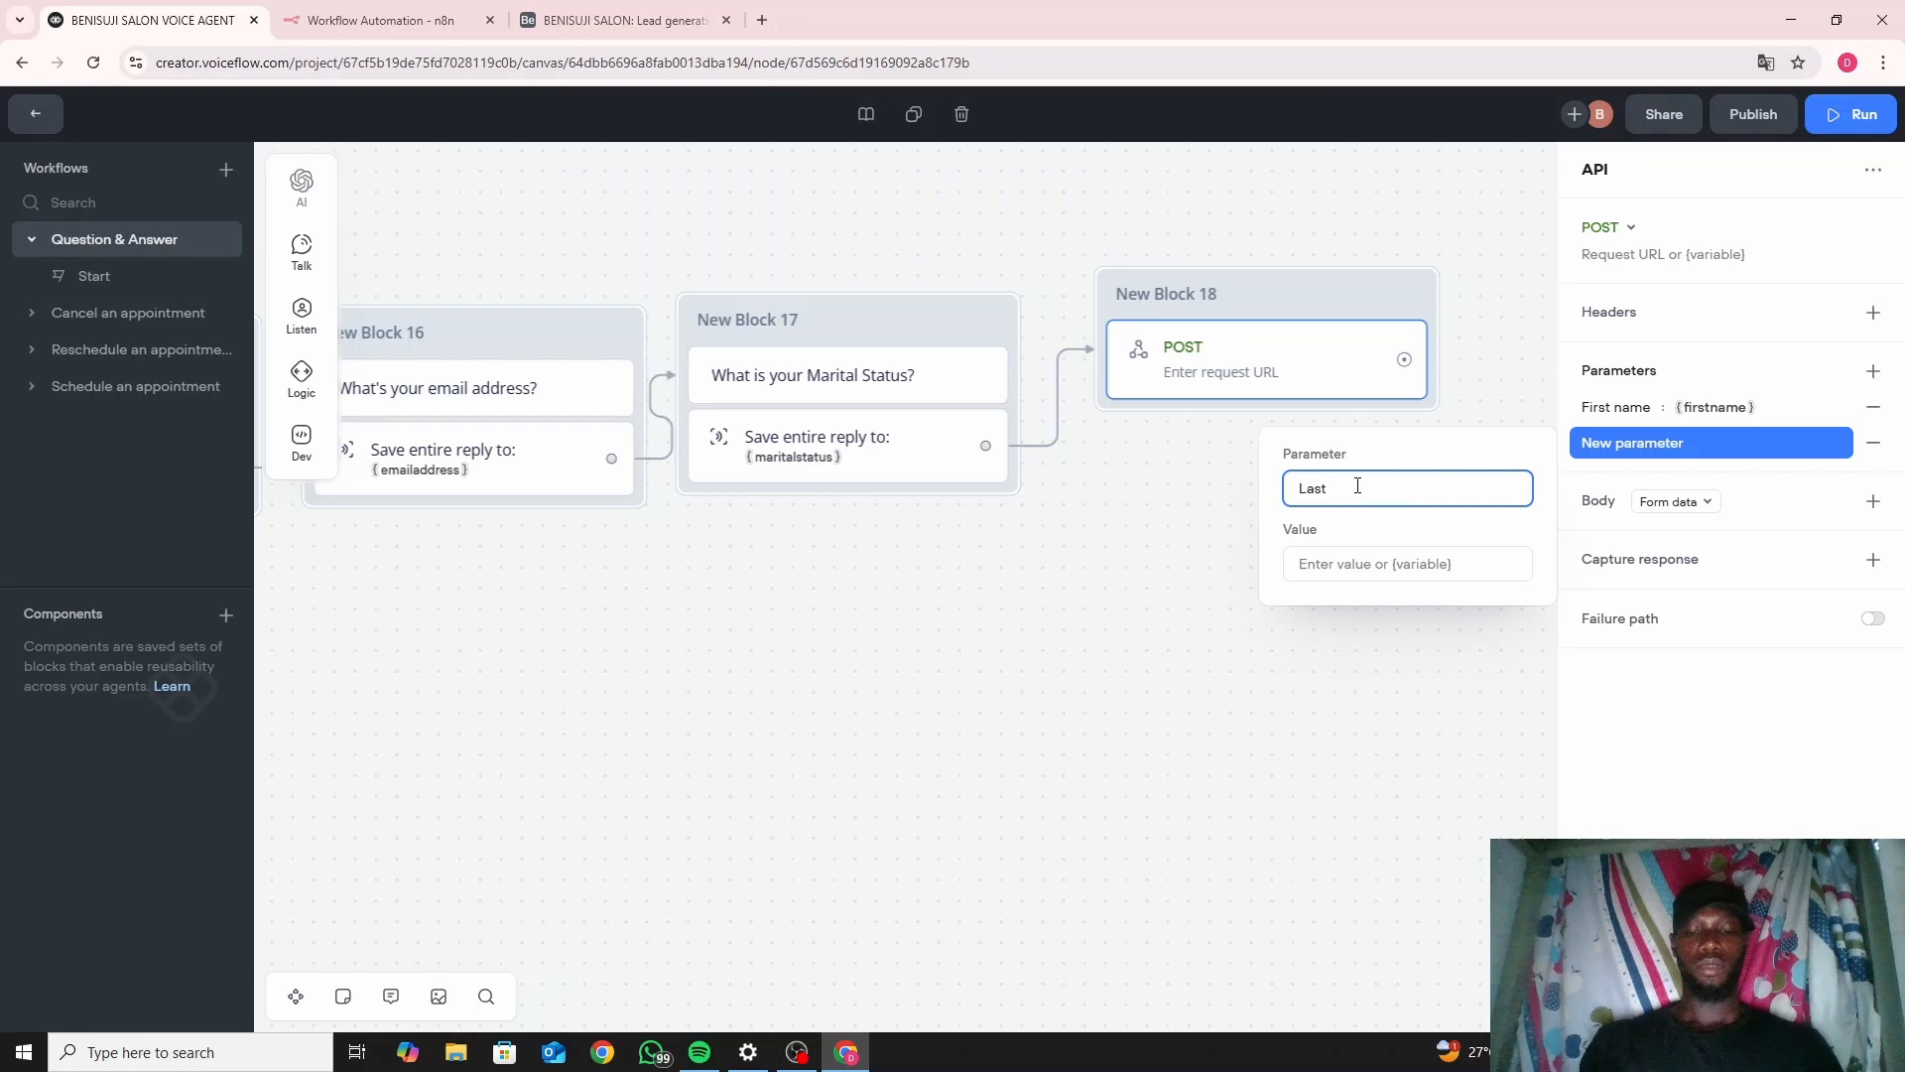
{"action": "type", "text": "name"}
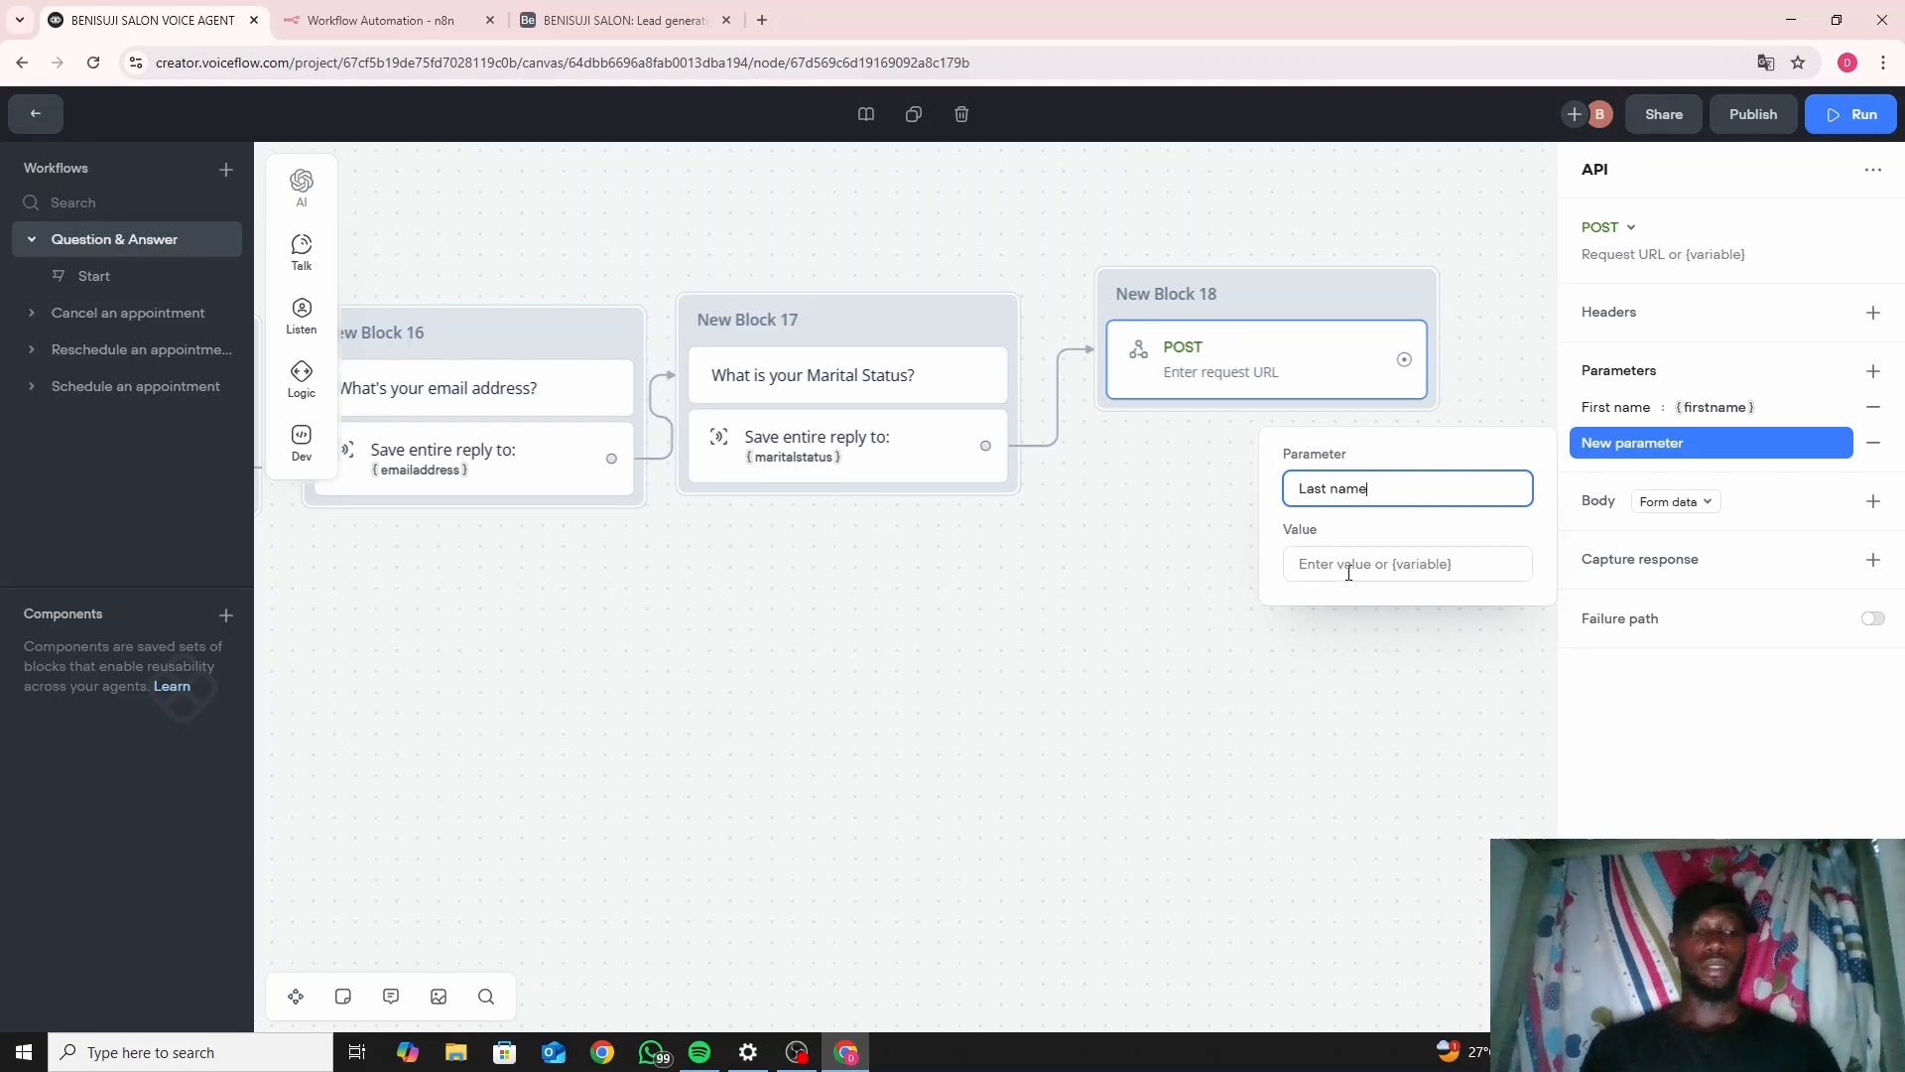
{"action": "left_click", "coordinate": [1349, 572]}
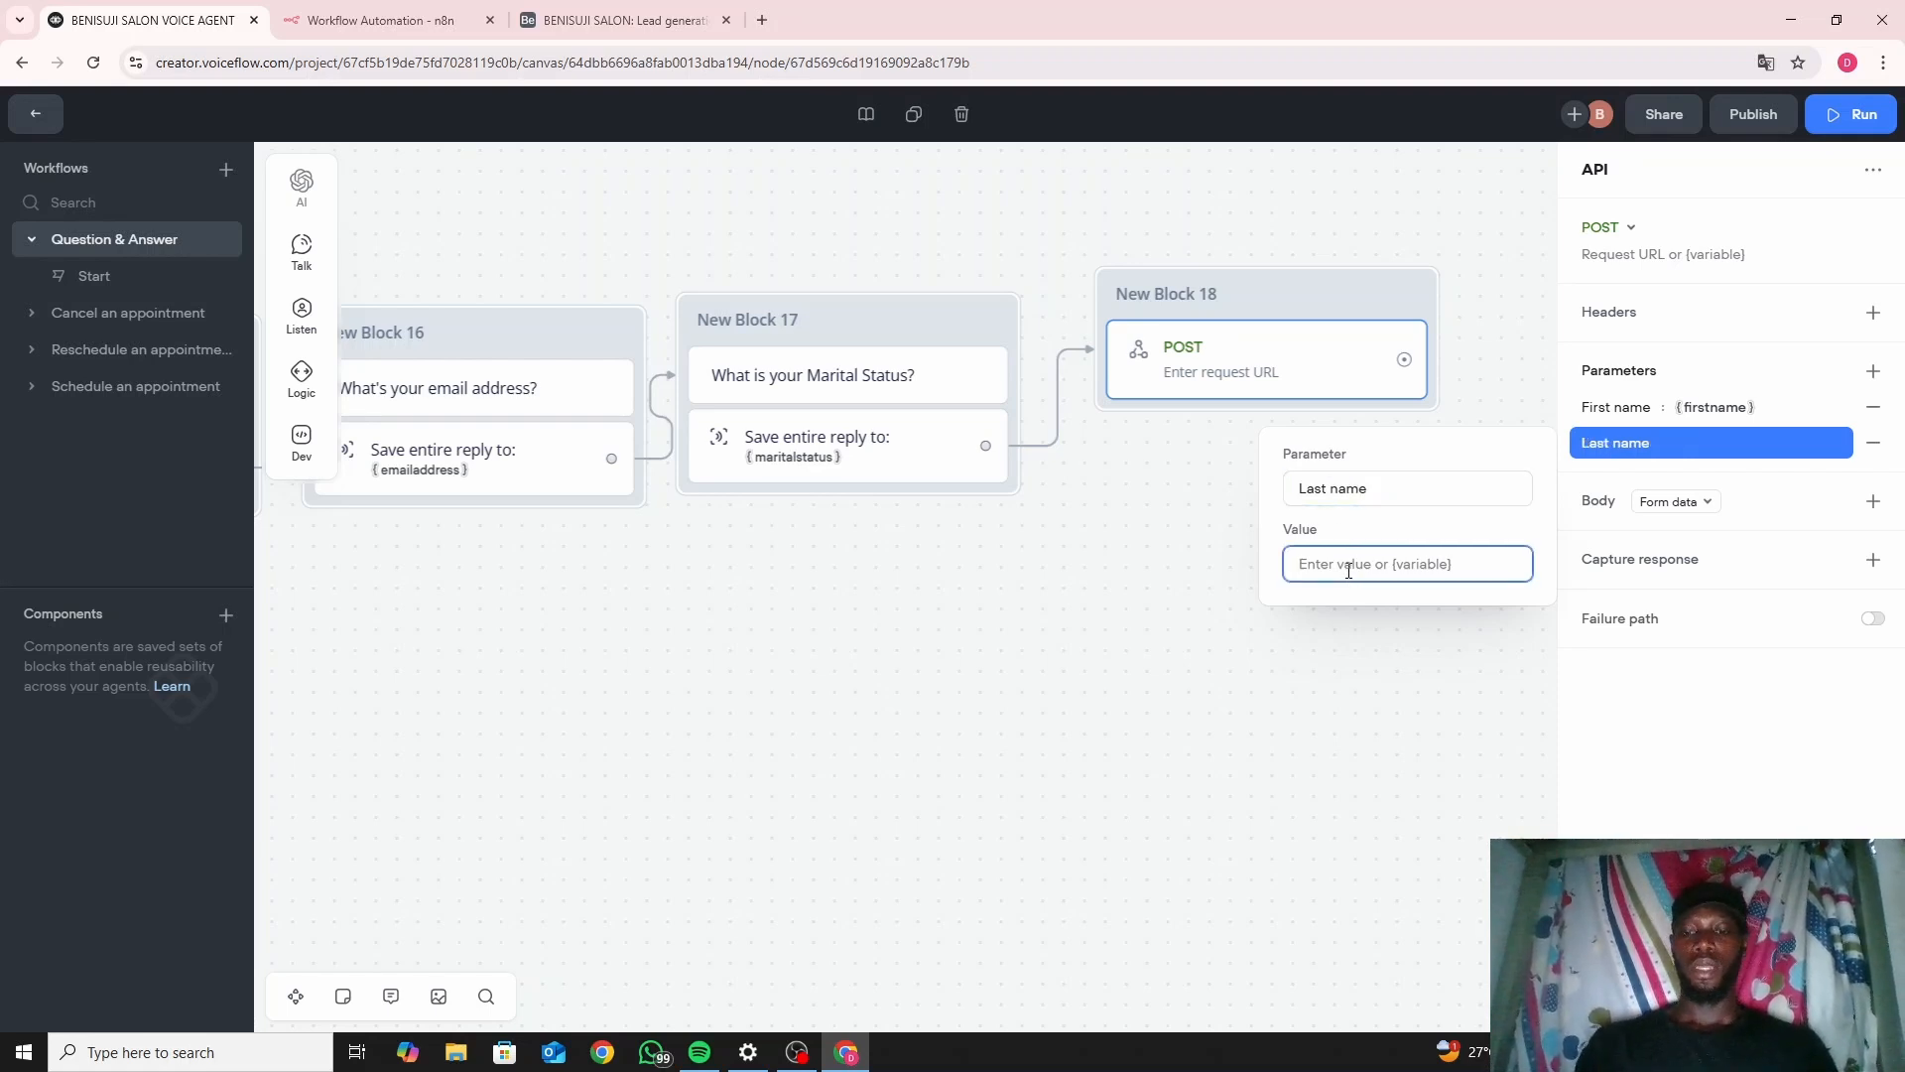
{"action": "type", "text": "{la"}
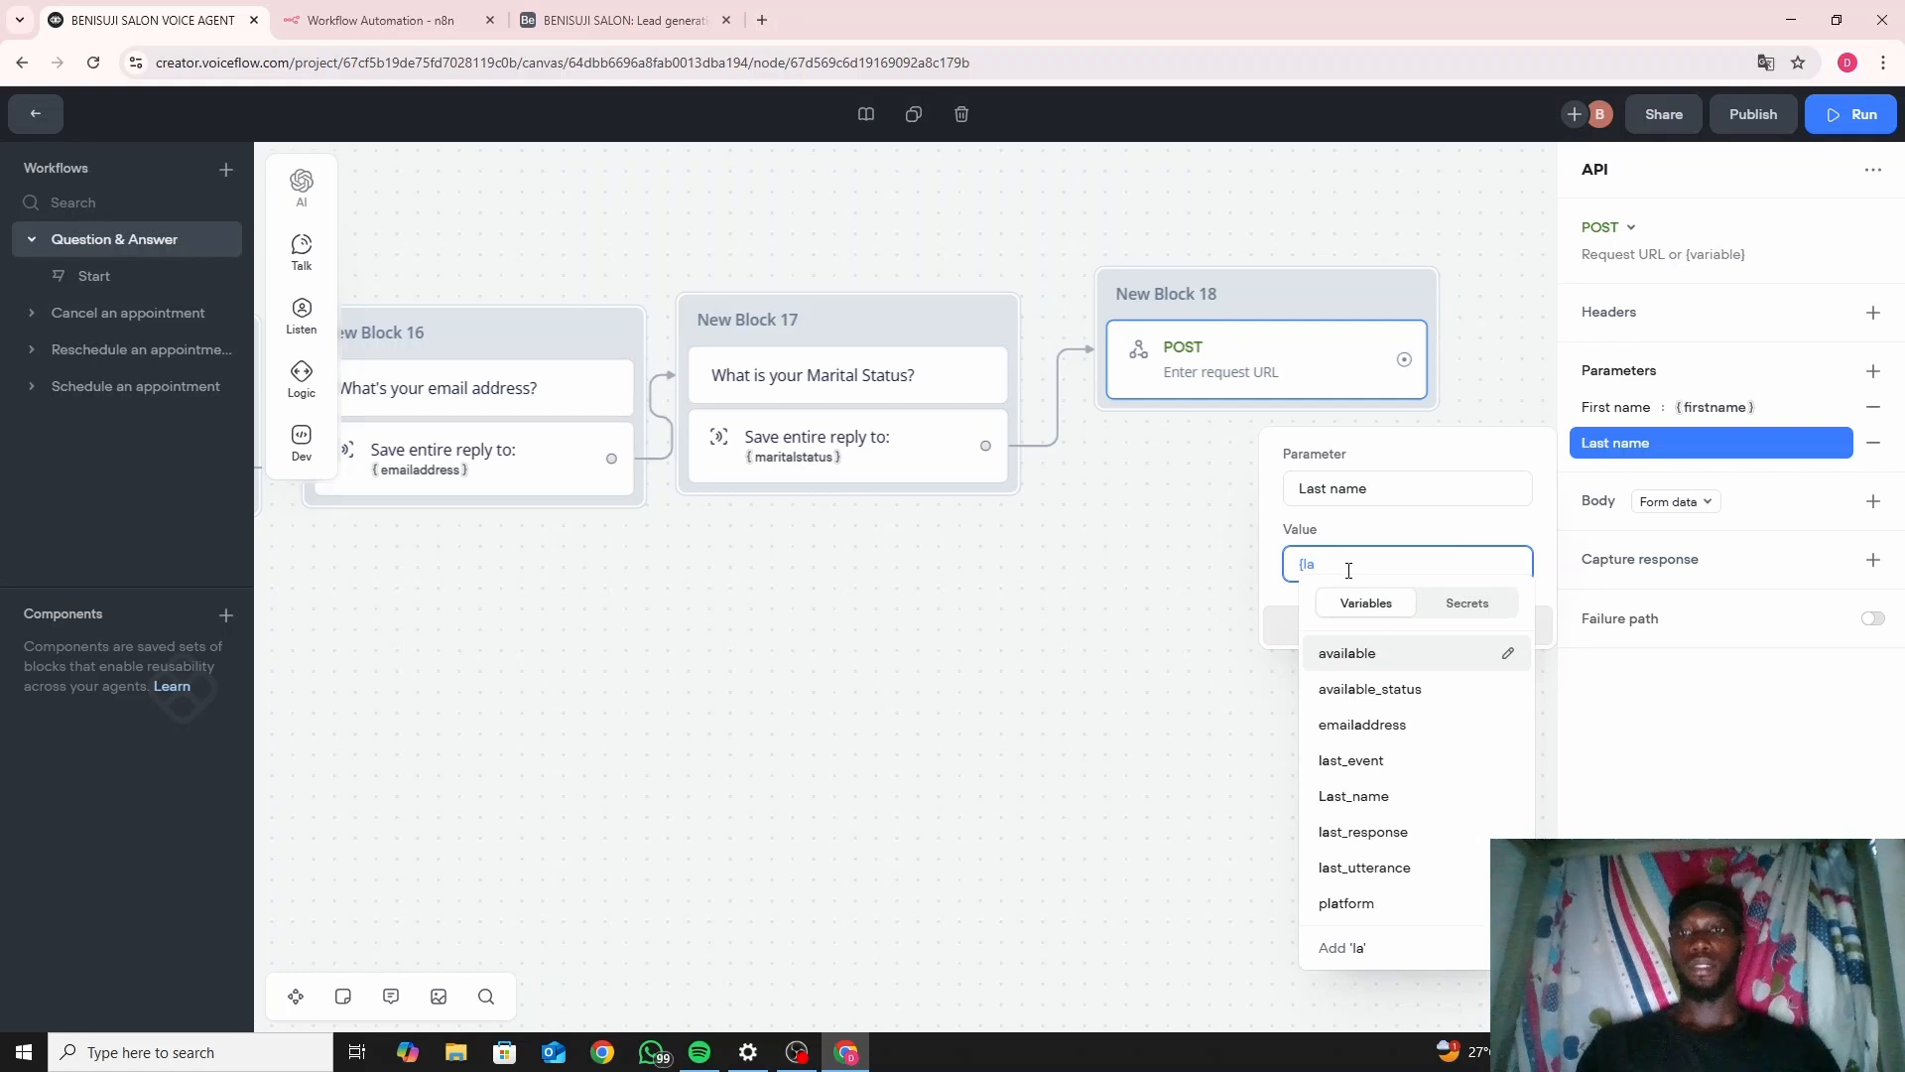
{"action": "left_click", "coordinate": [1361, 796]}
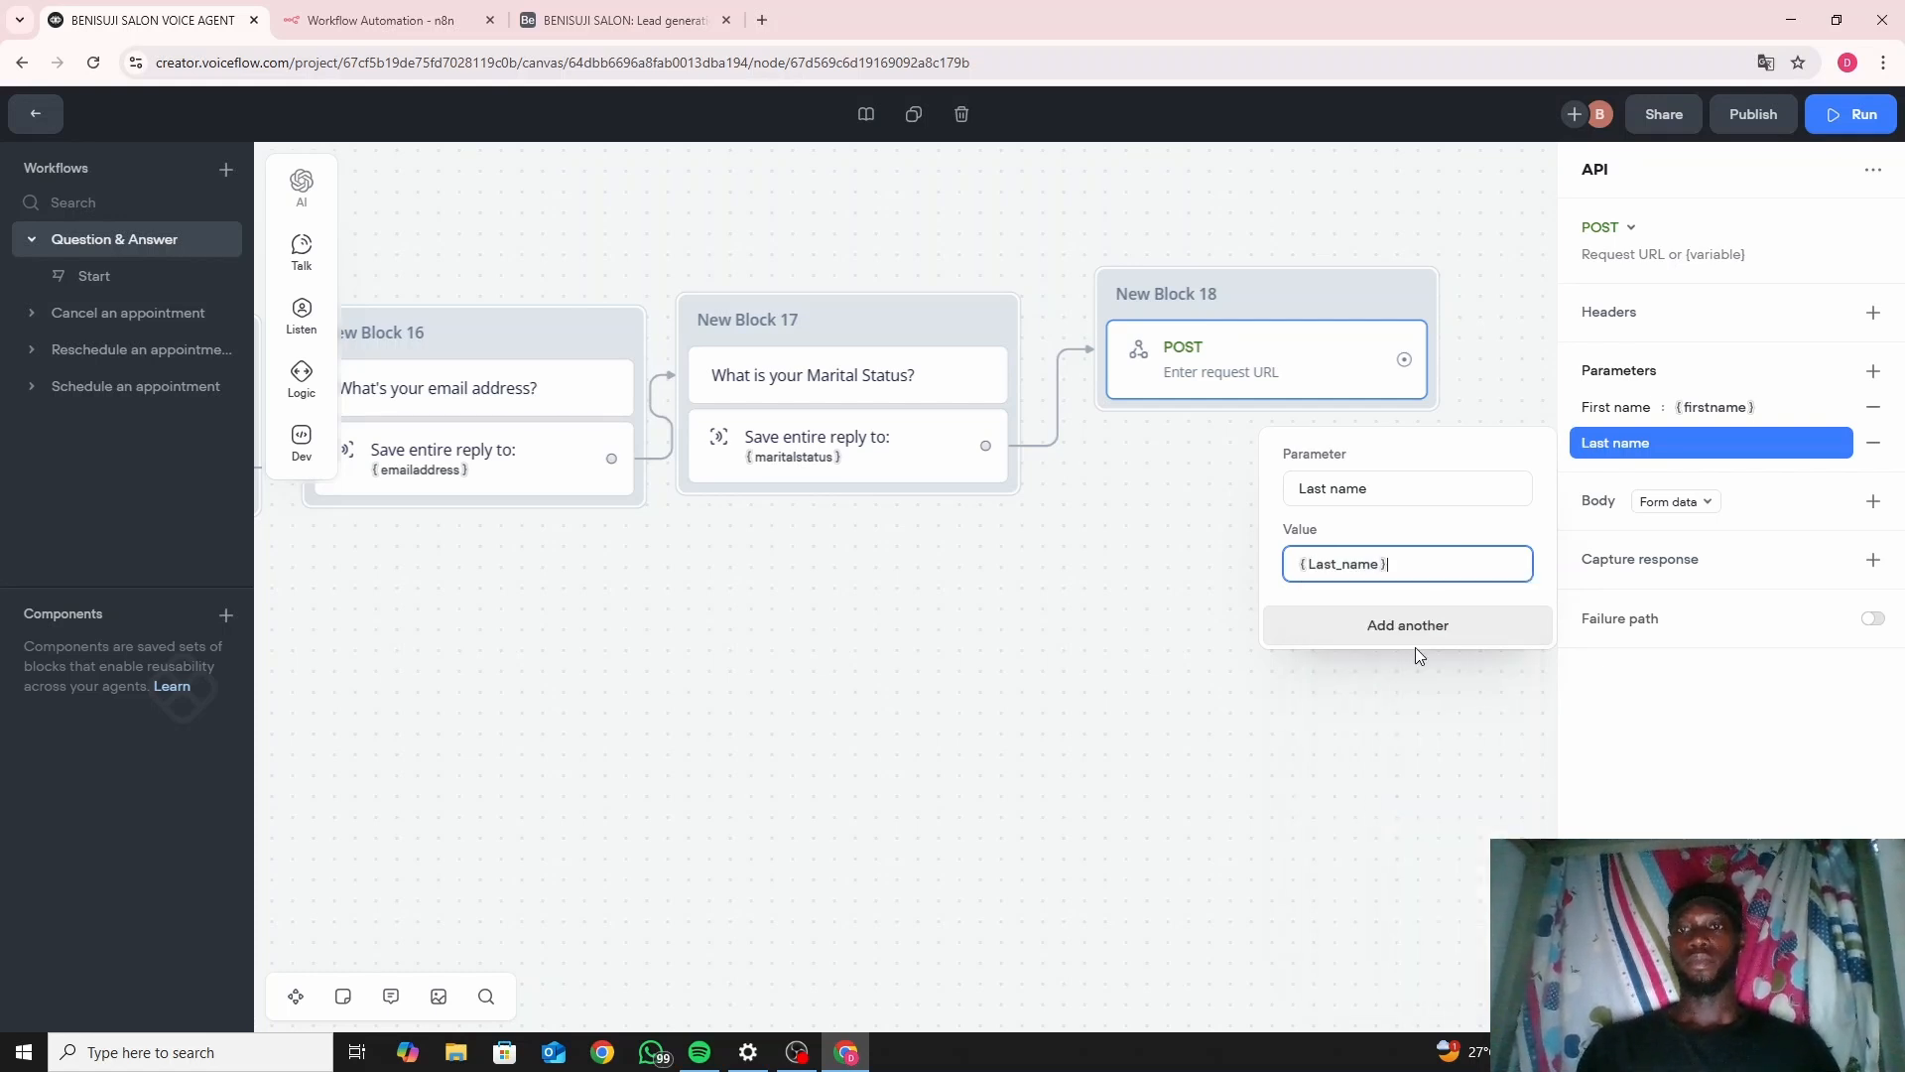
{"action": "left_click", "coordinate": [1872, 369]}
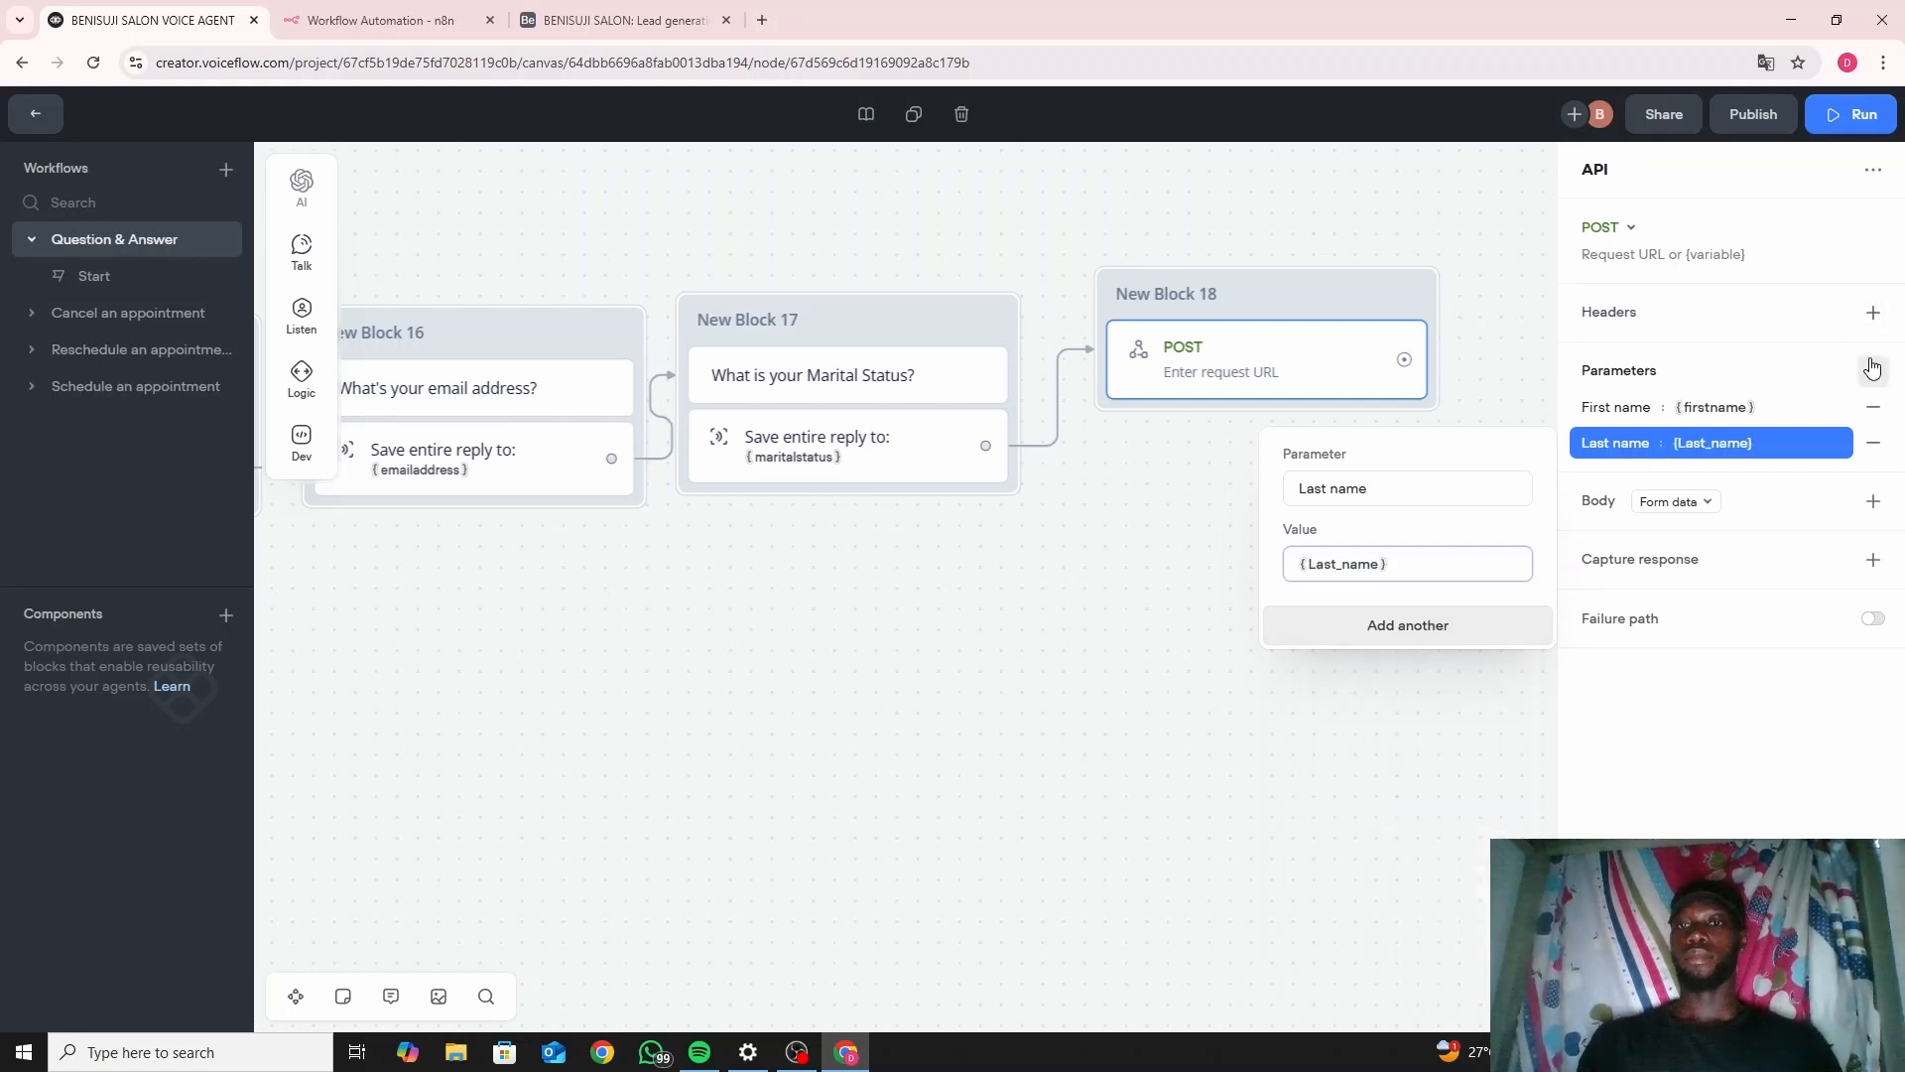
Add a 'Phone number' parameter and try out variable matches for its value.
{"action": "left_click", "coordinate": [1873, 369]}
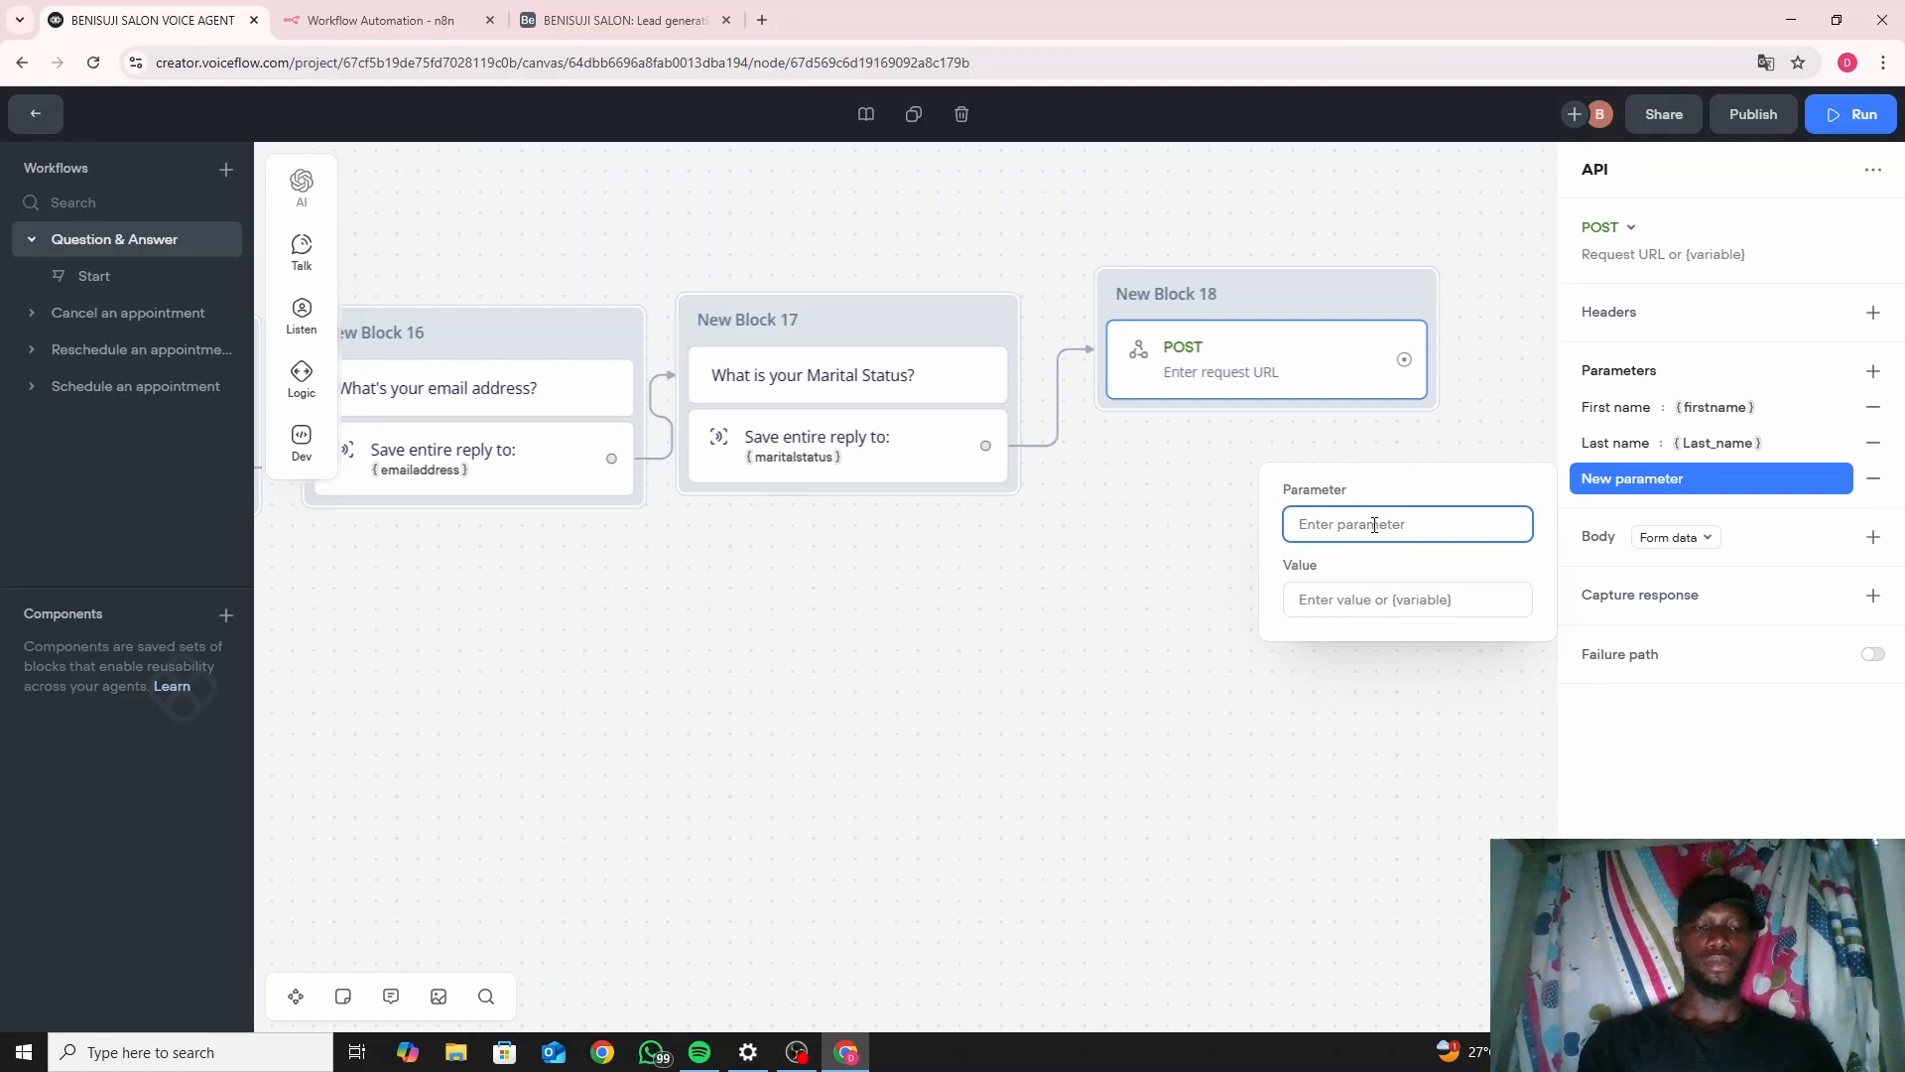
{"action": "type", "text": "P"}
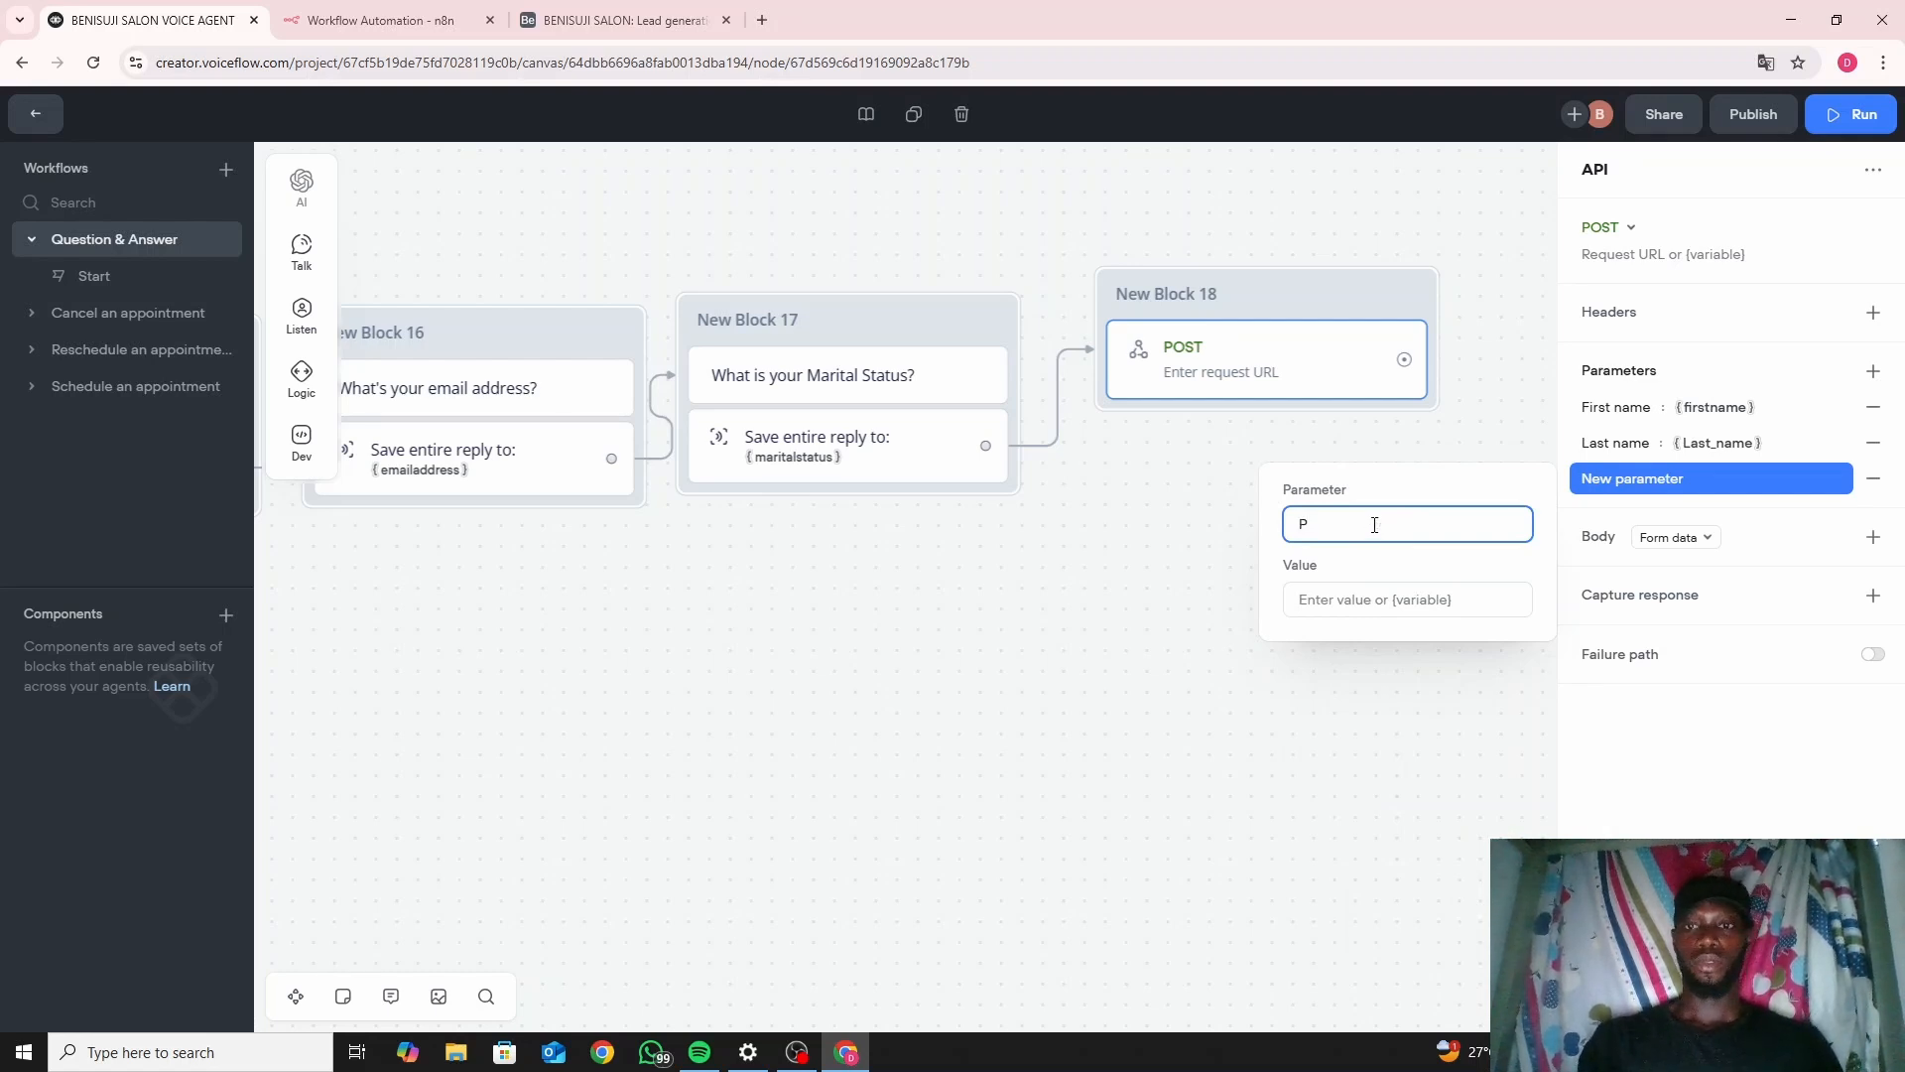
{"action": "type", "text": "H"}
{"action": "key", "text": "BackSpace"}
{"action": "type", "text": "ho"}
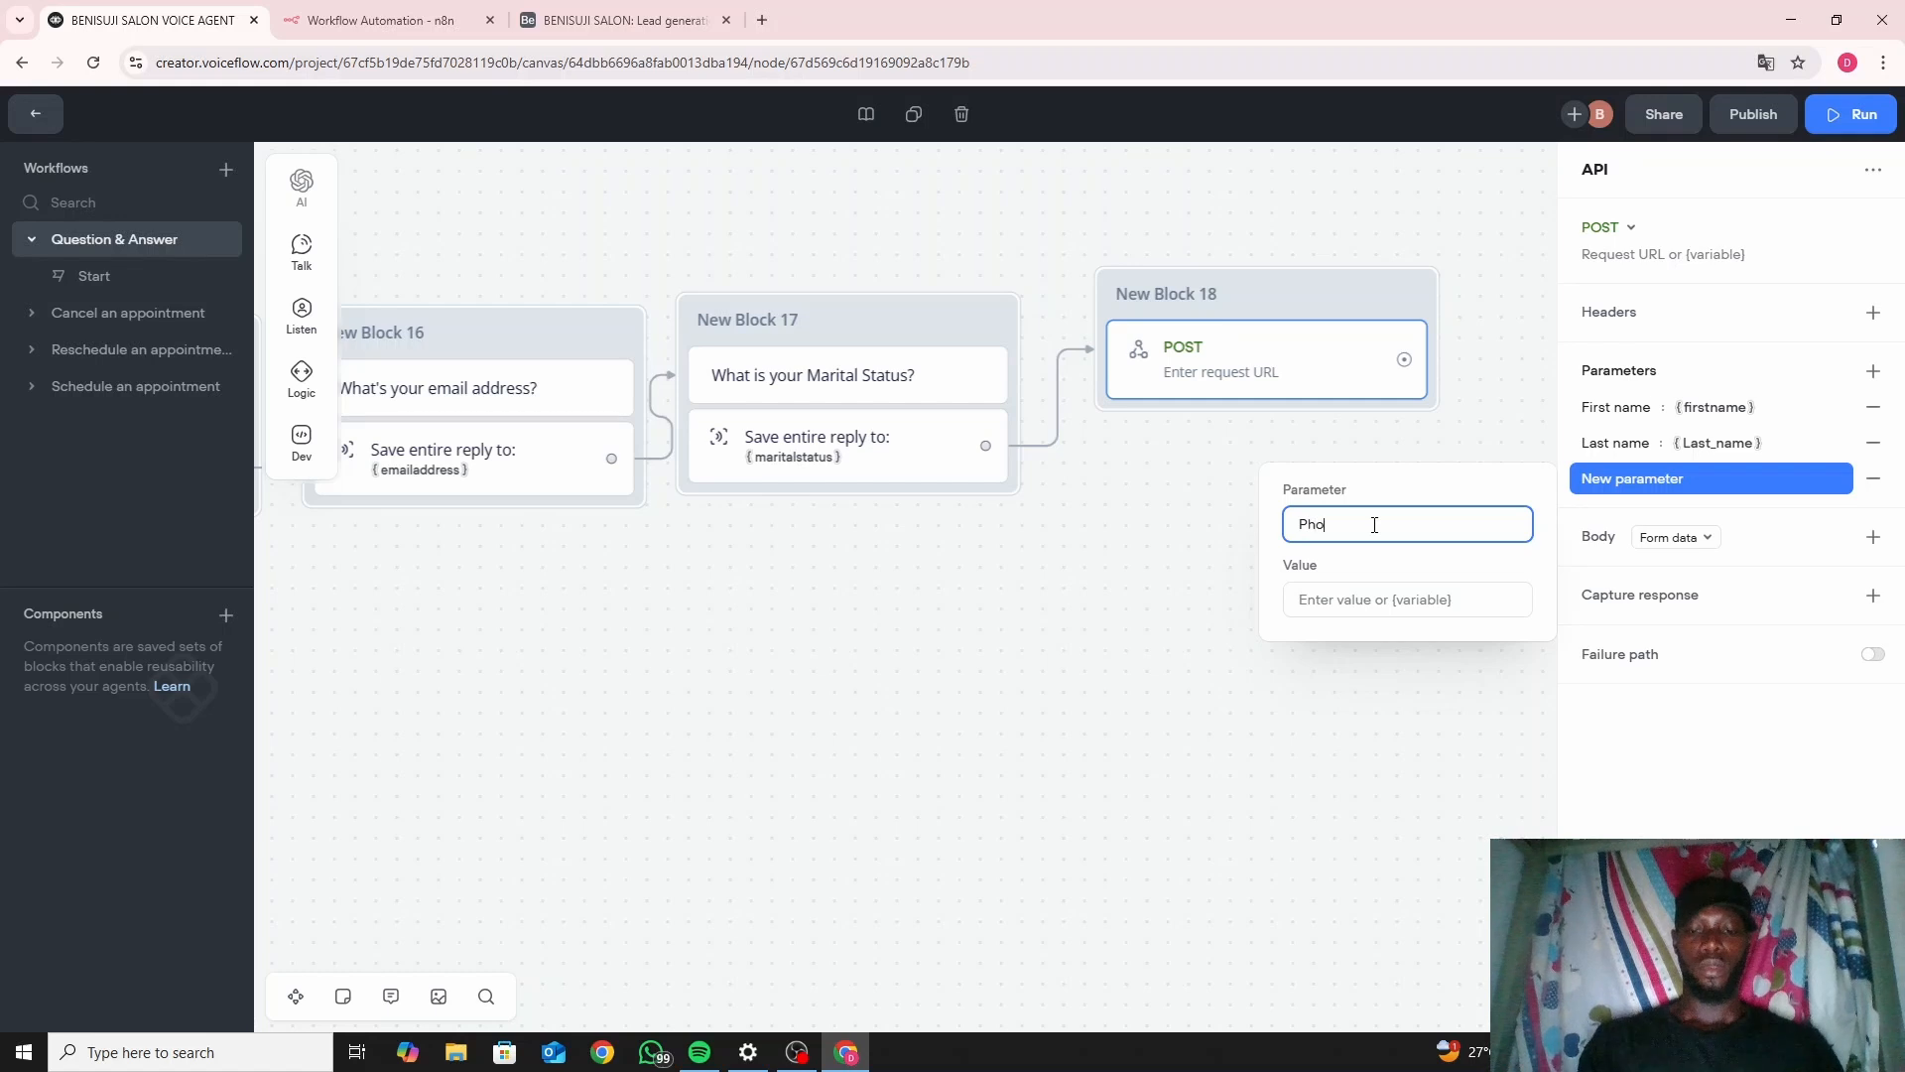
{"action": "type", "text": "ne number"}
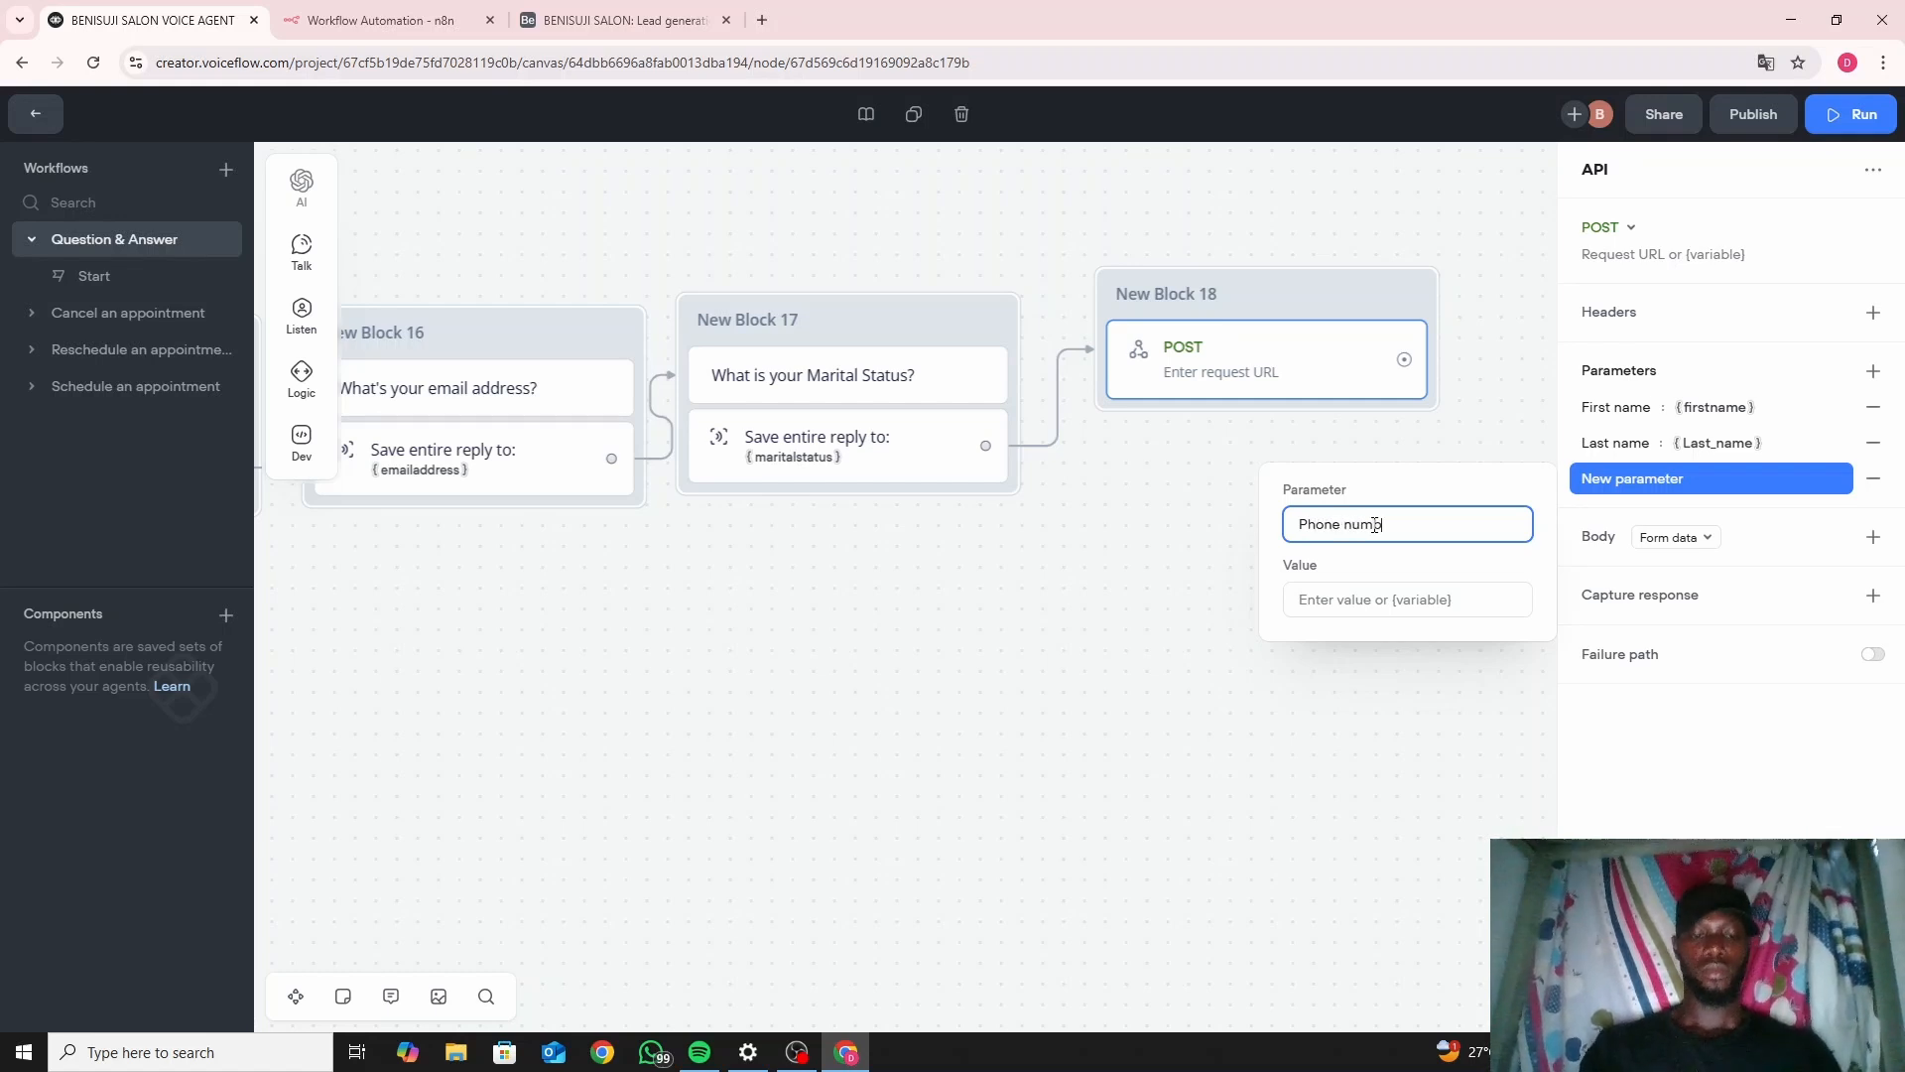
{"action": "left_click", "coordinate": [1381, 600]}
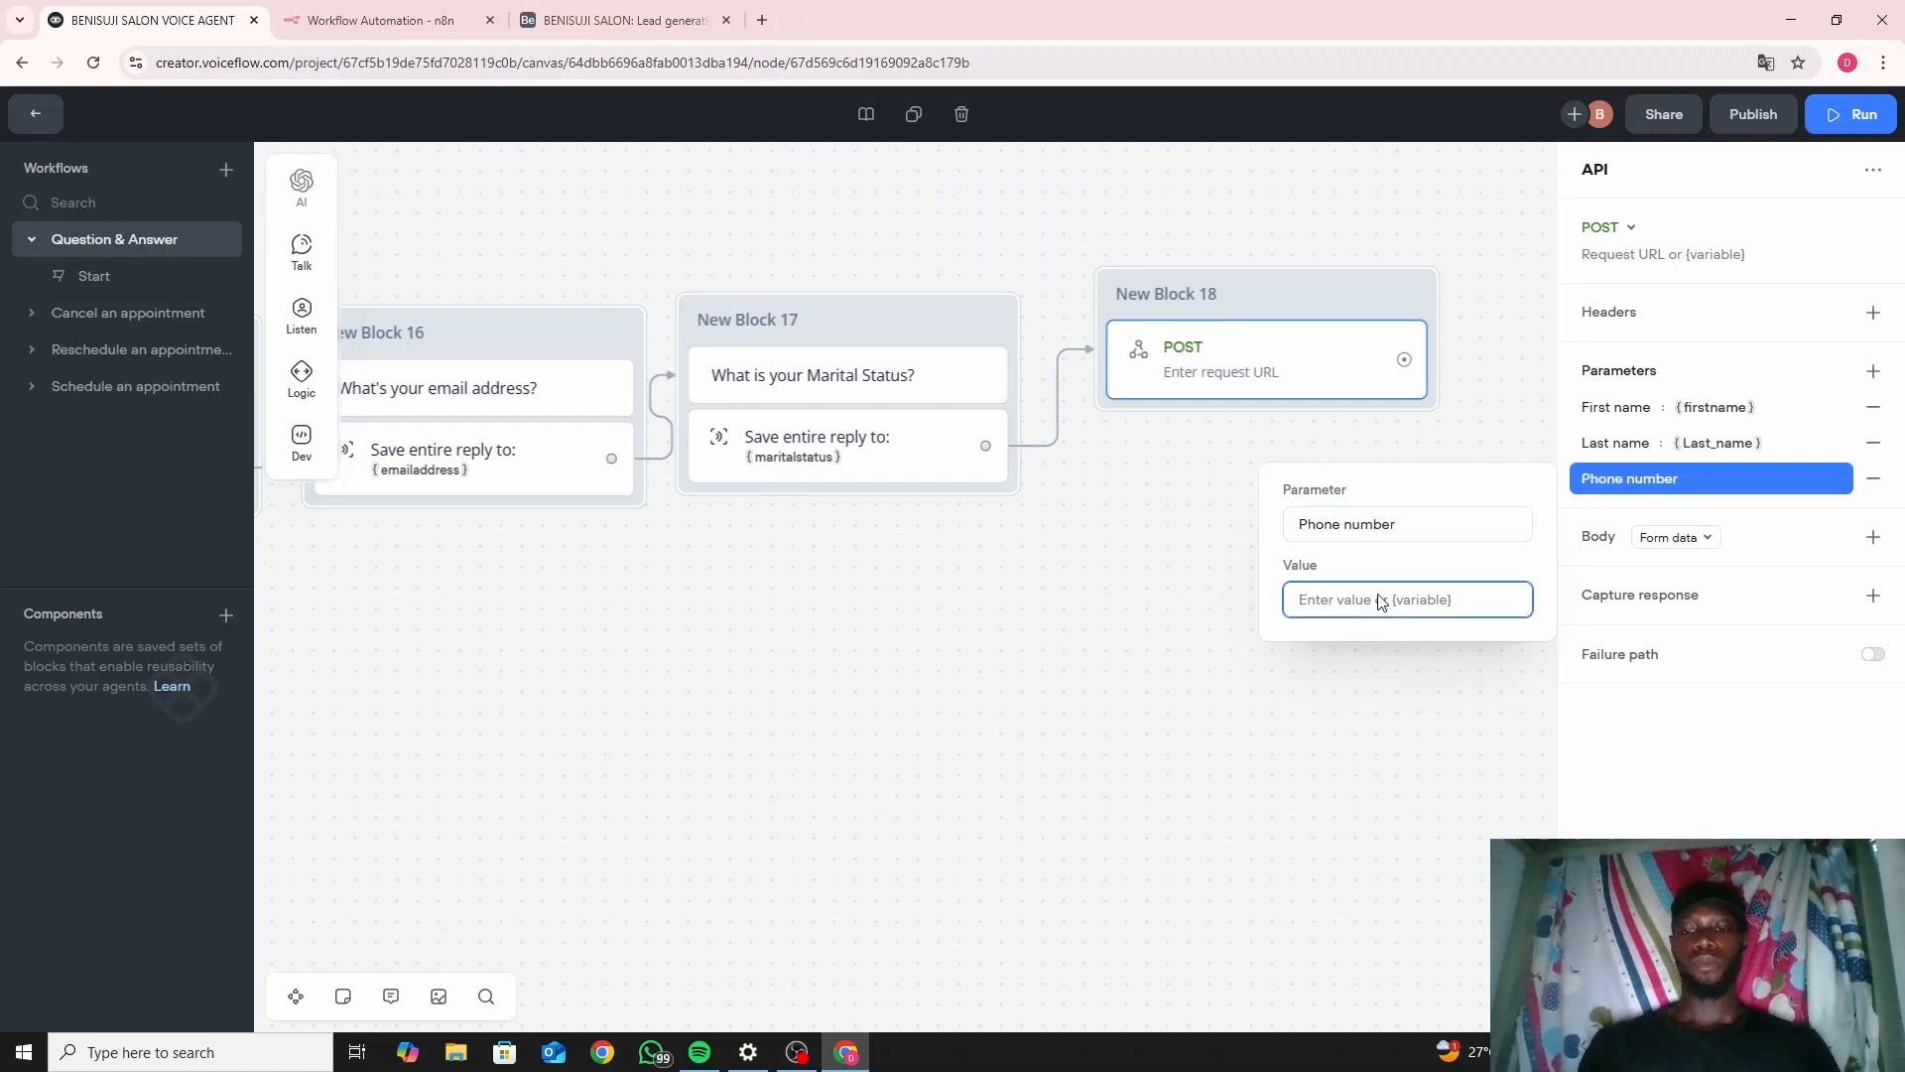
{"action": "type", "text": "{pj"}
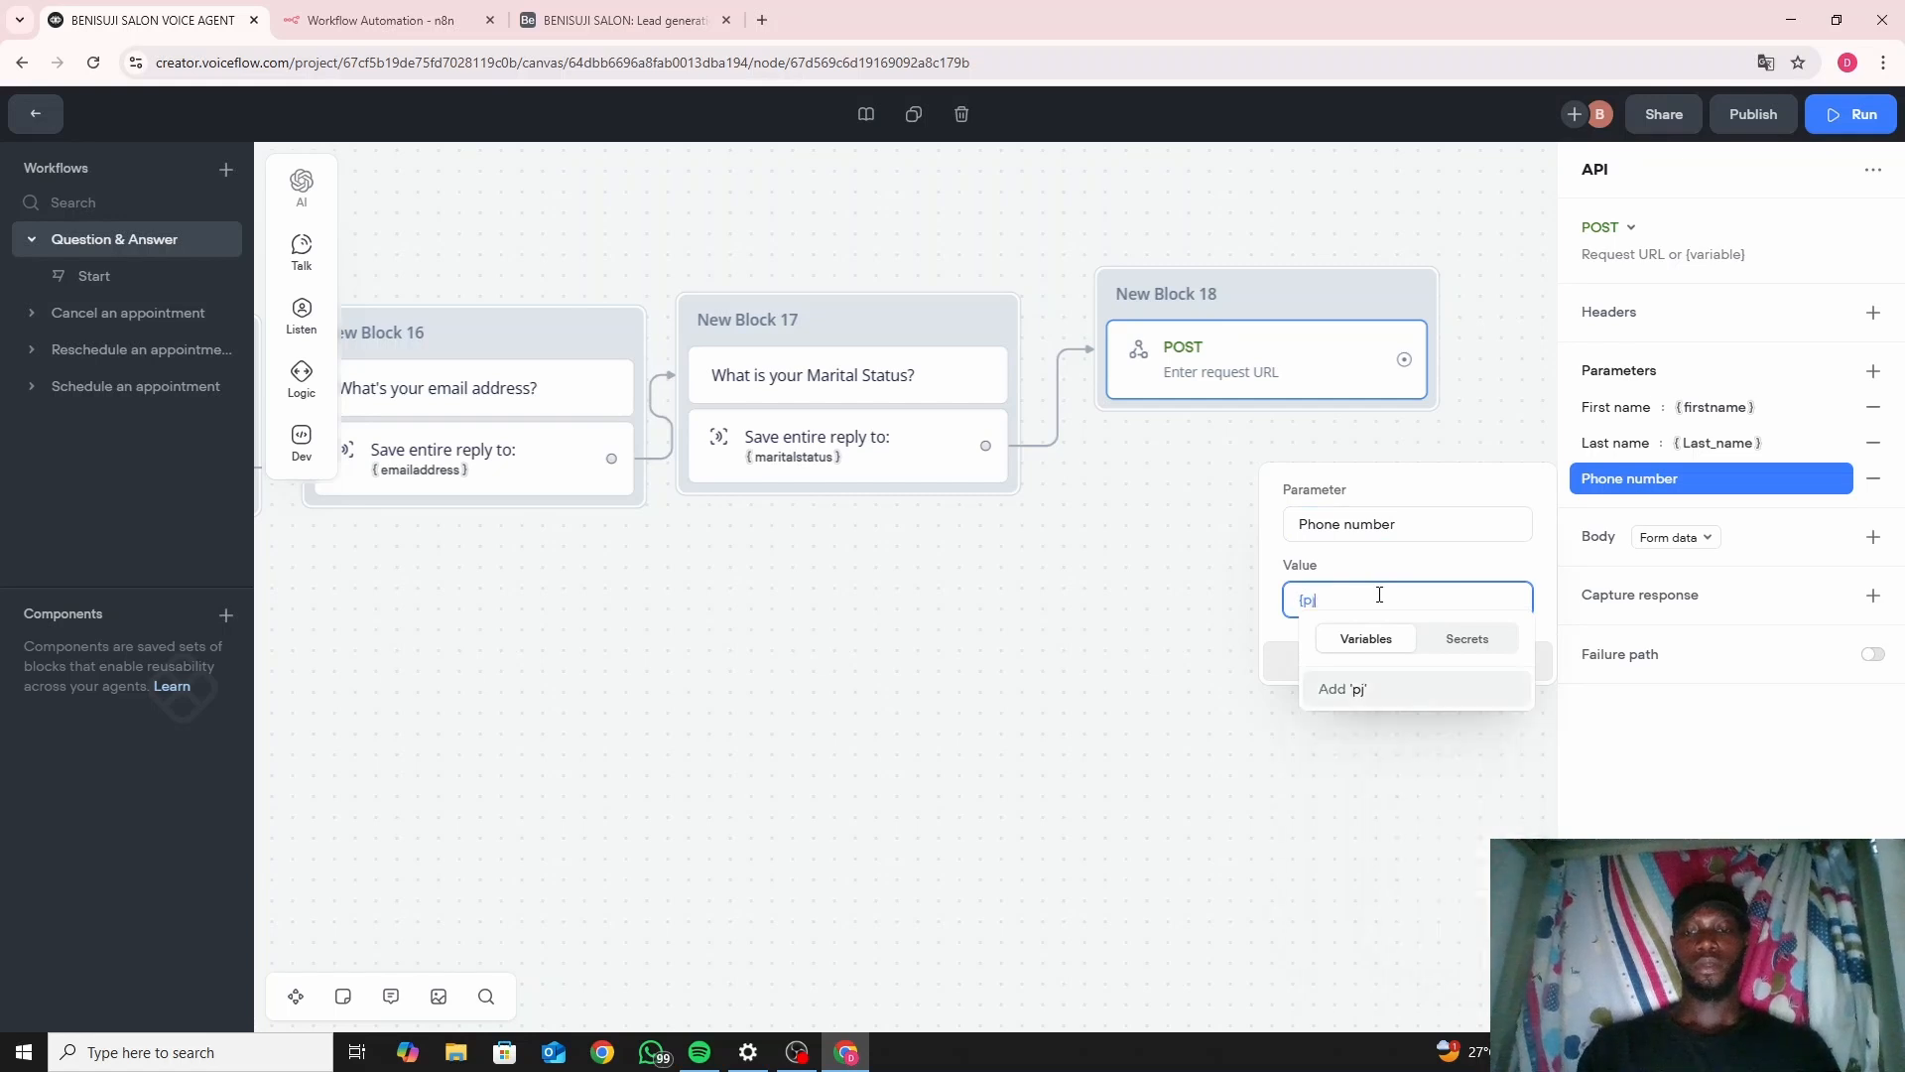
{"action": "key", "text": "BackSpace"}
{"action": "type", "text": "ho"}
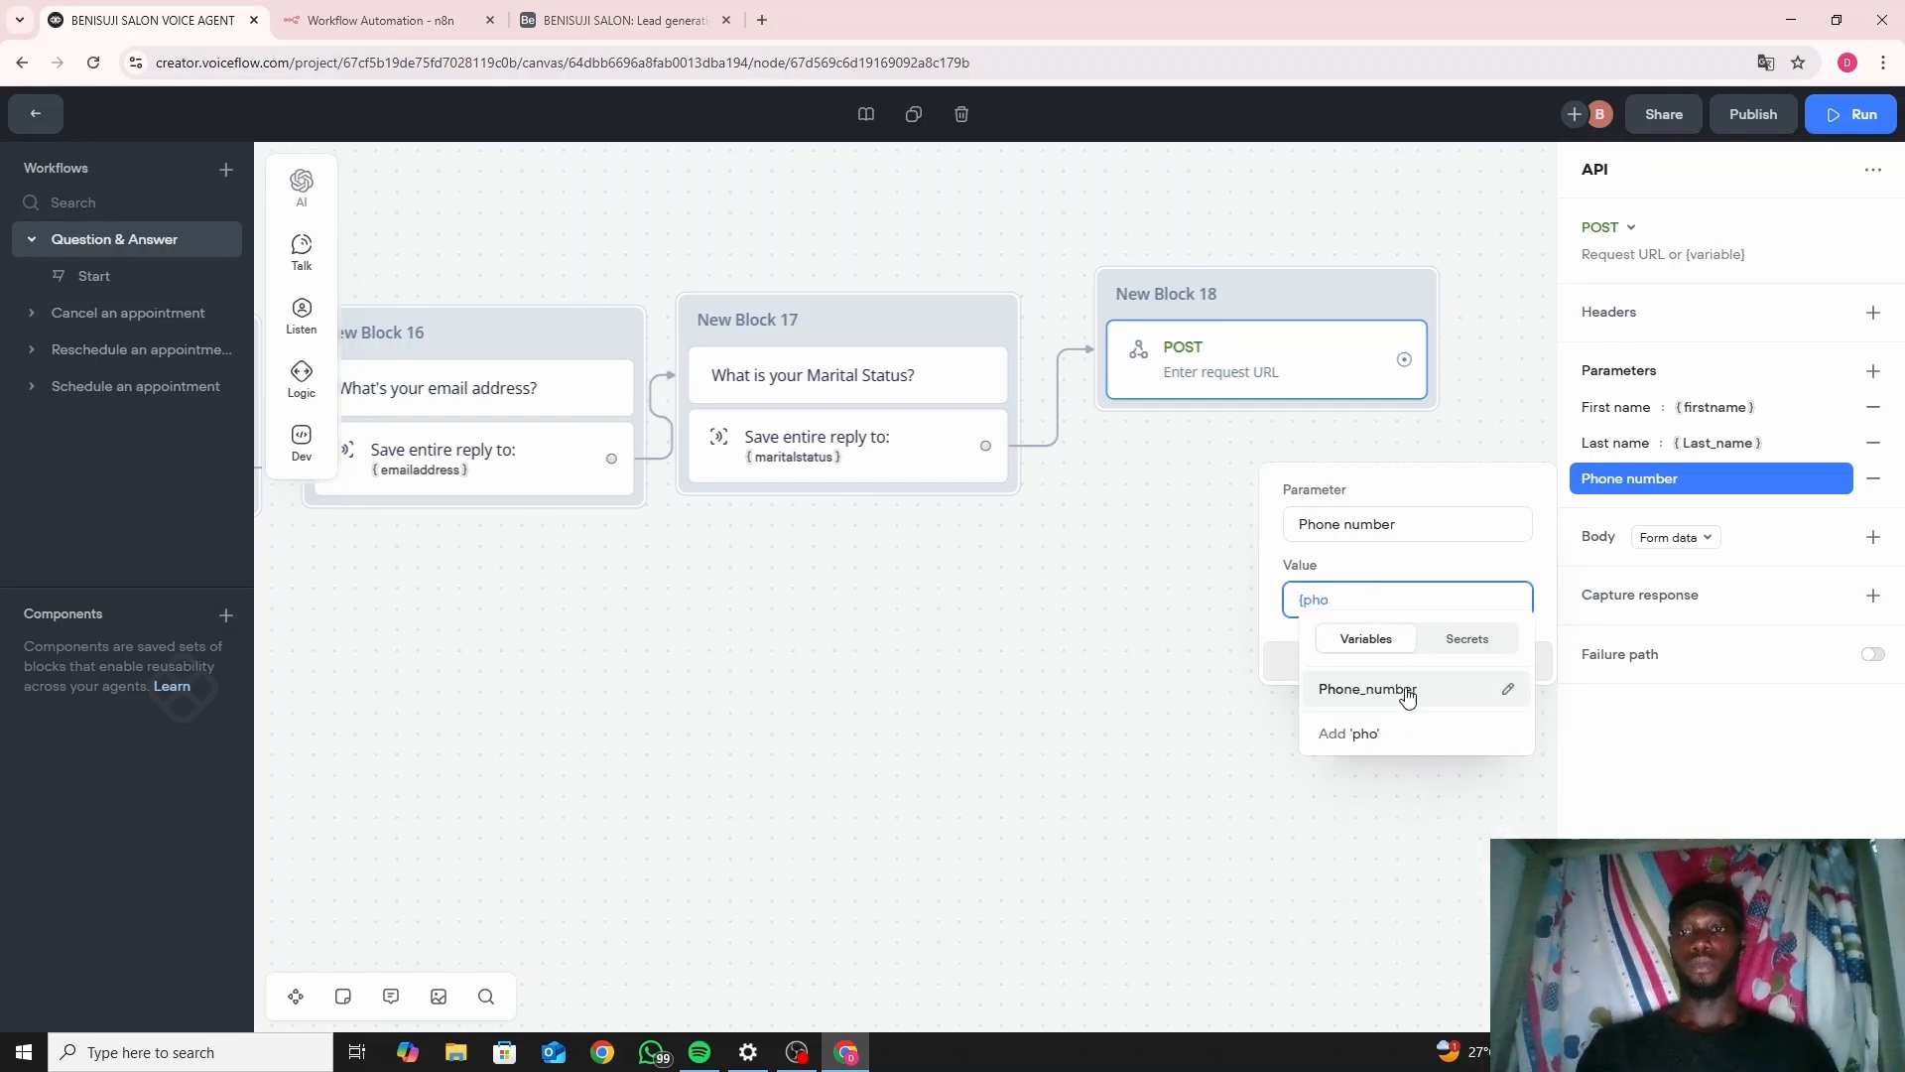
{"action": "left_click", "coordinate": [1407, 695]}
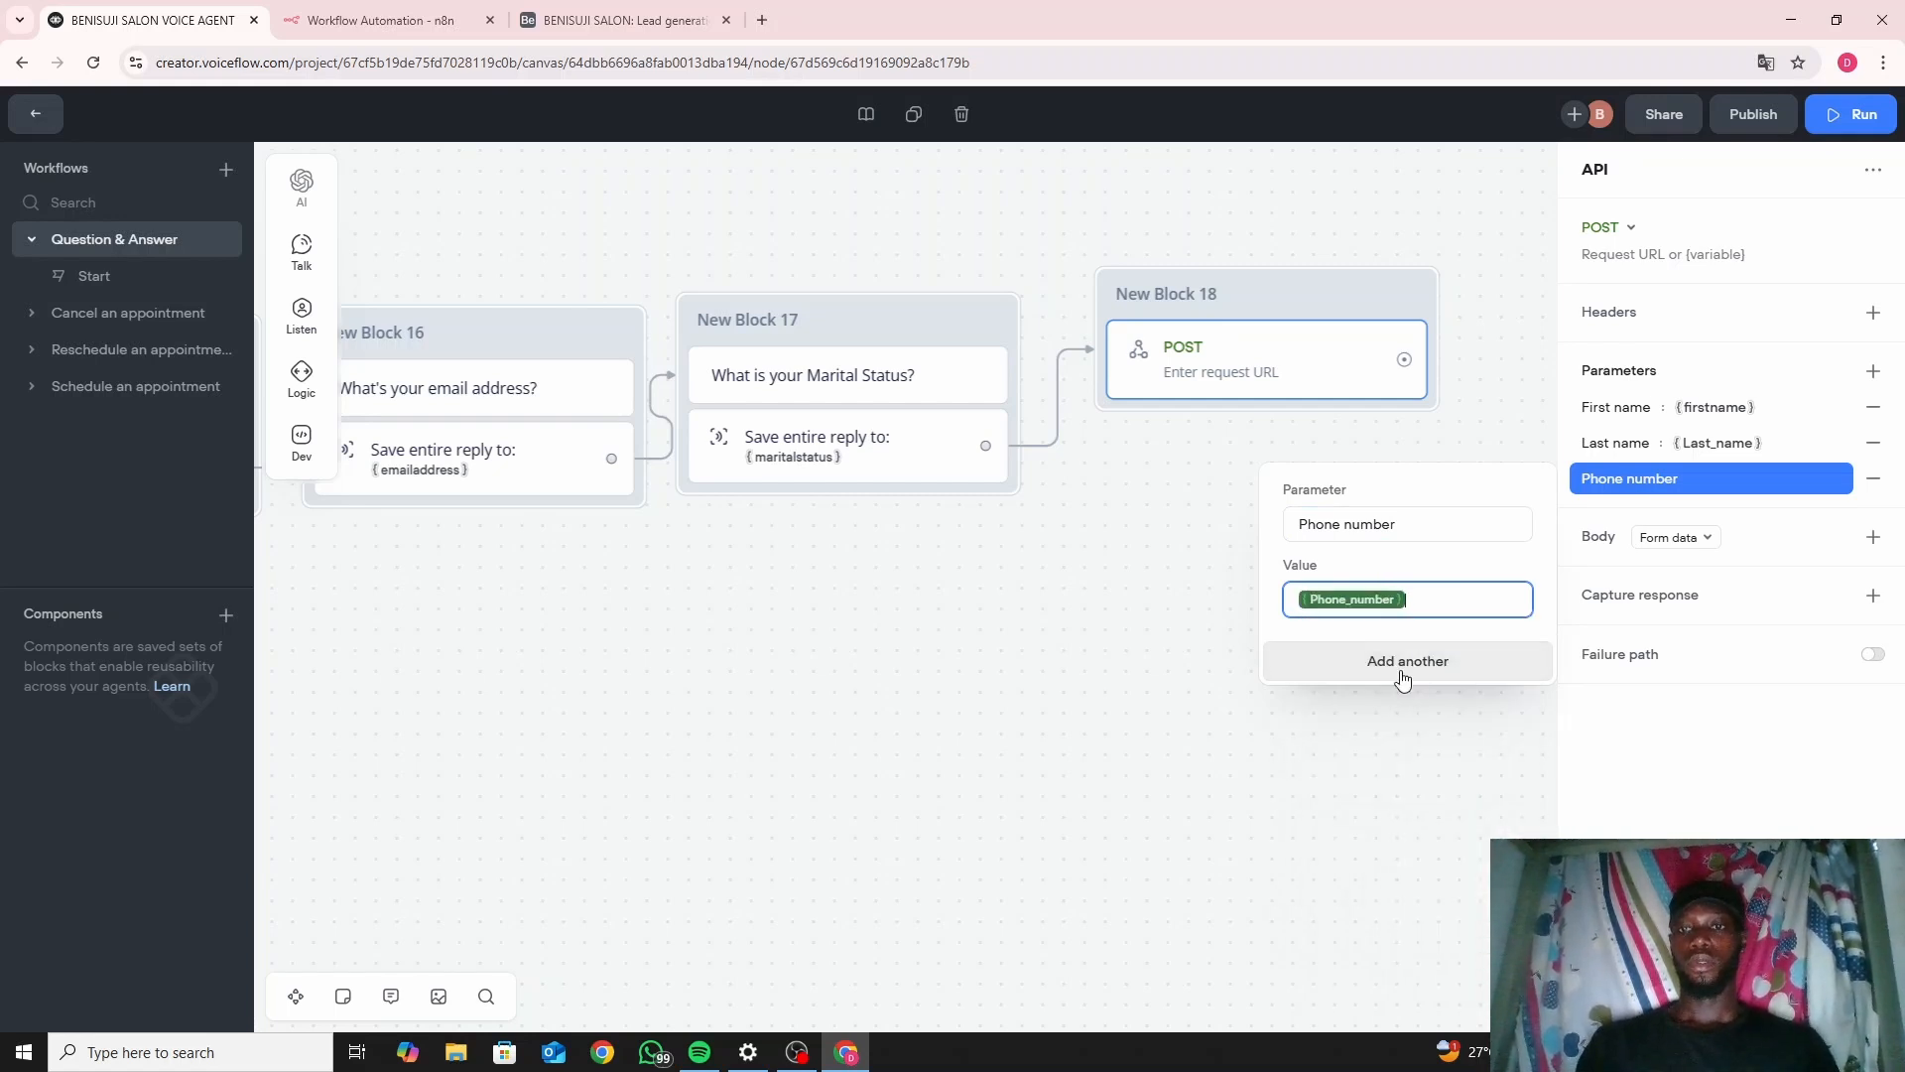
{"action": "key", "text": "BackSpace"}
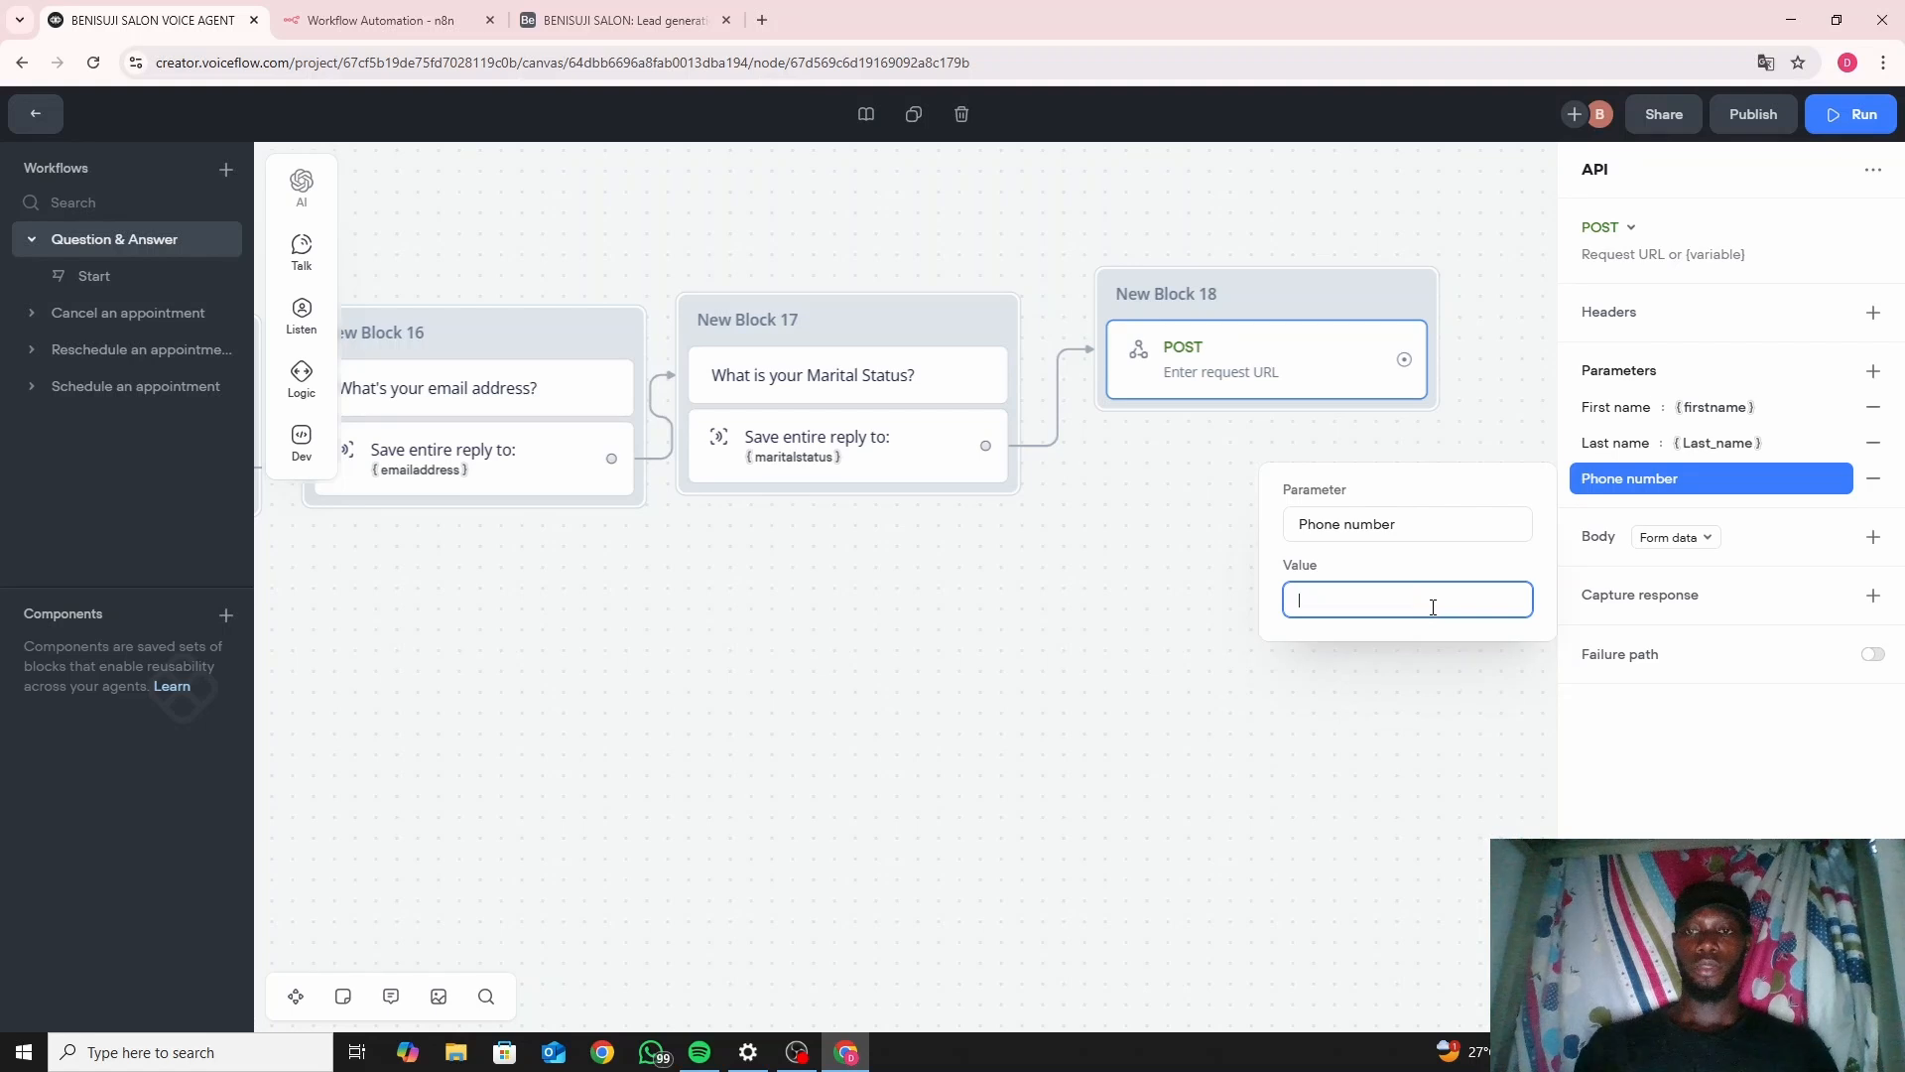
{"action": "type", "text": "P"}
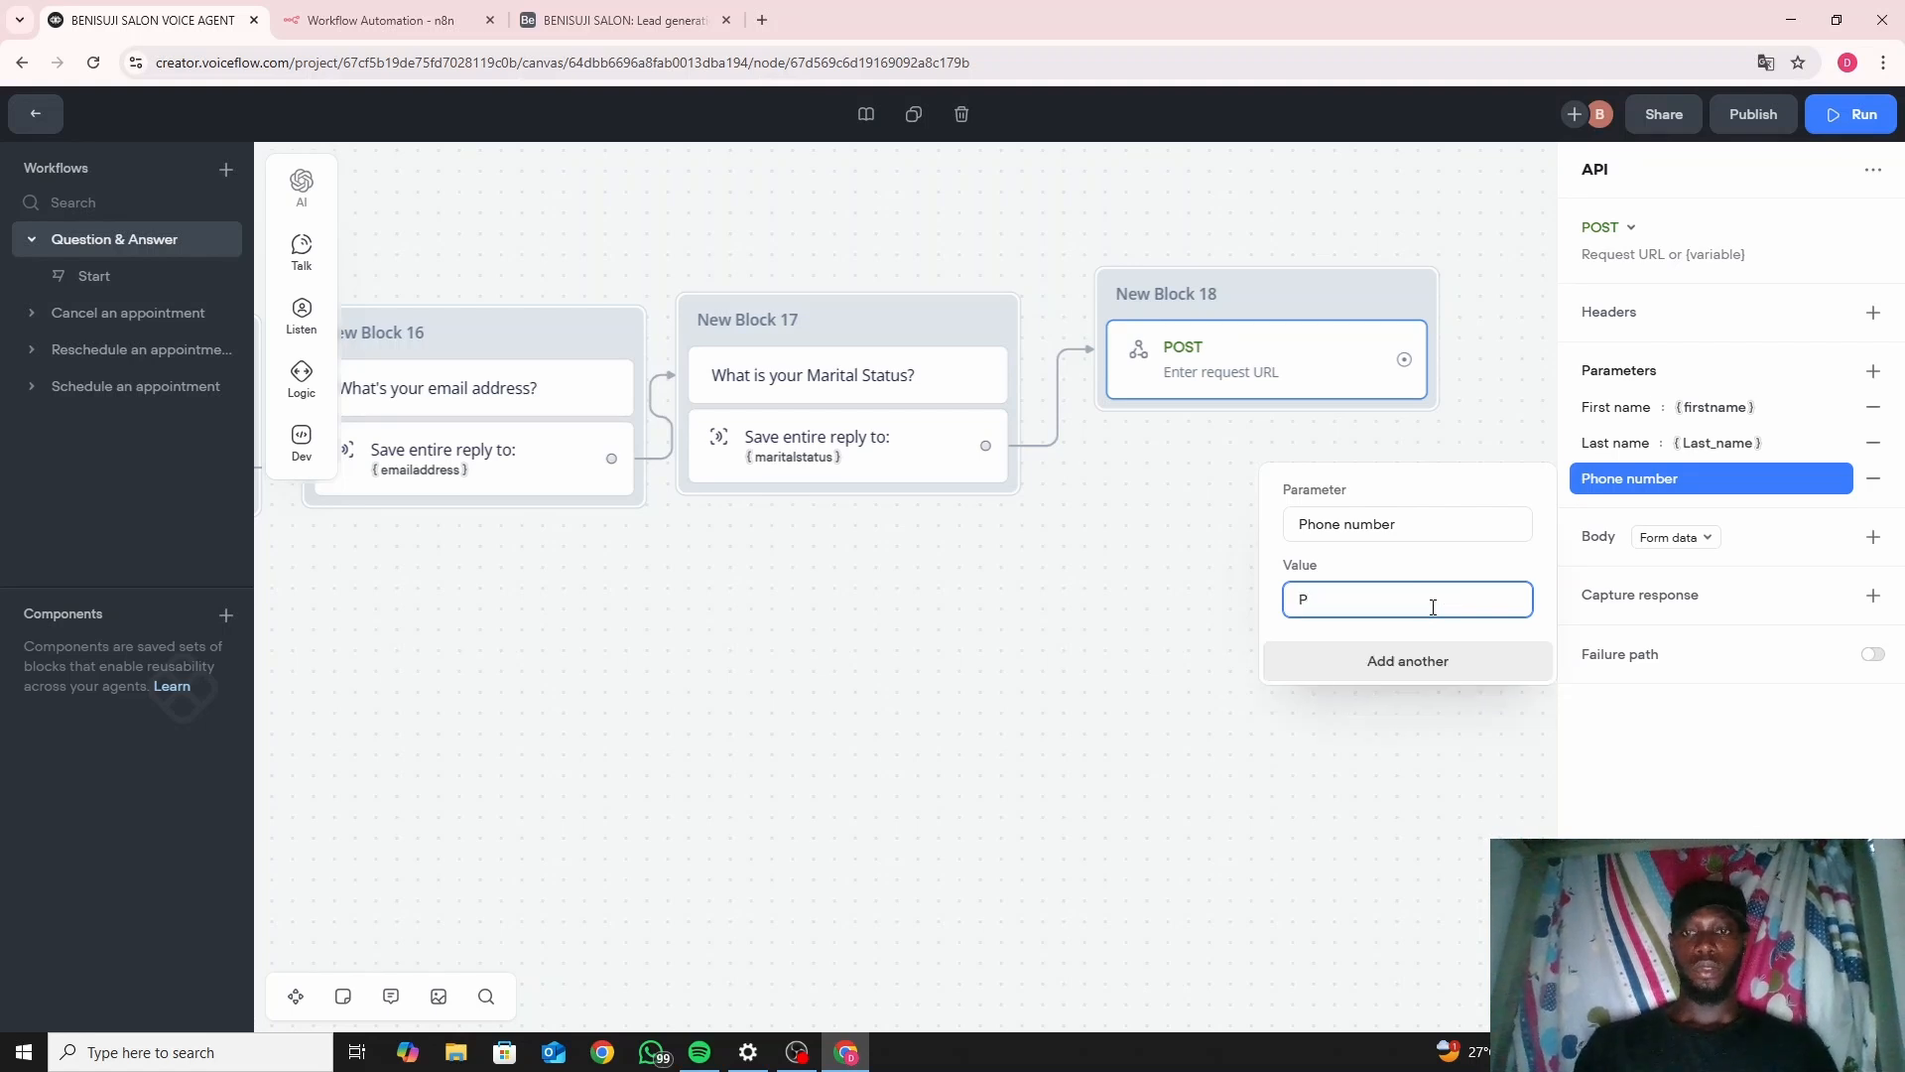
{"action": "key", "text": "BackSpace"}
{"action": "type", "text": "{"}
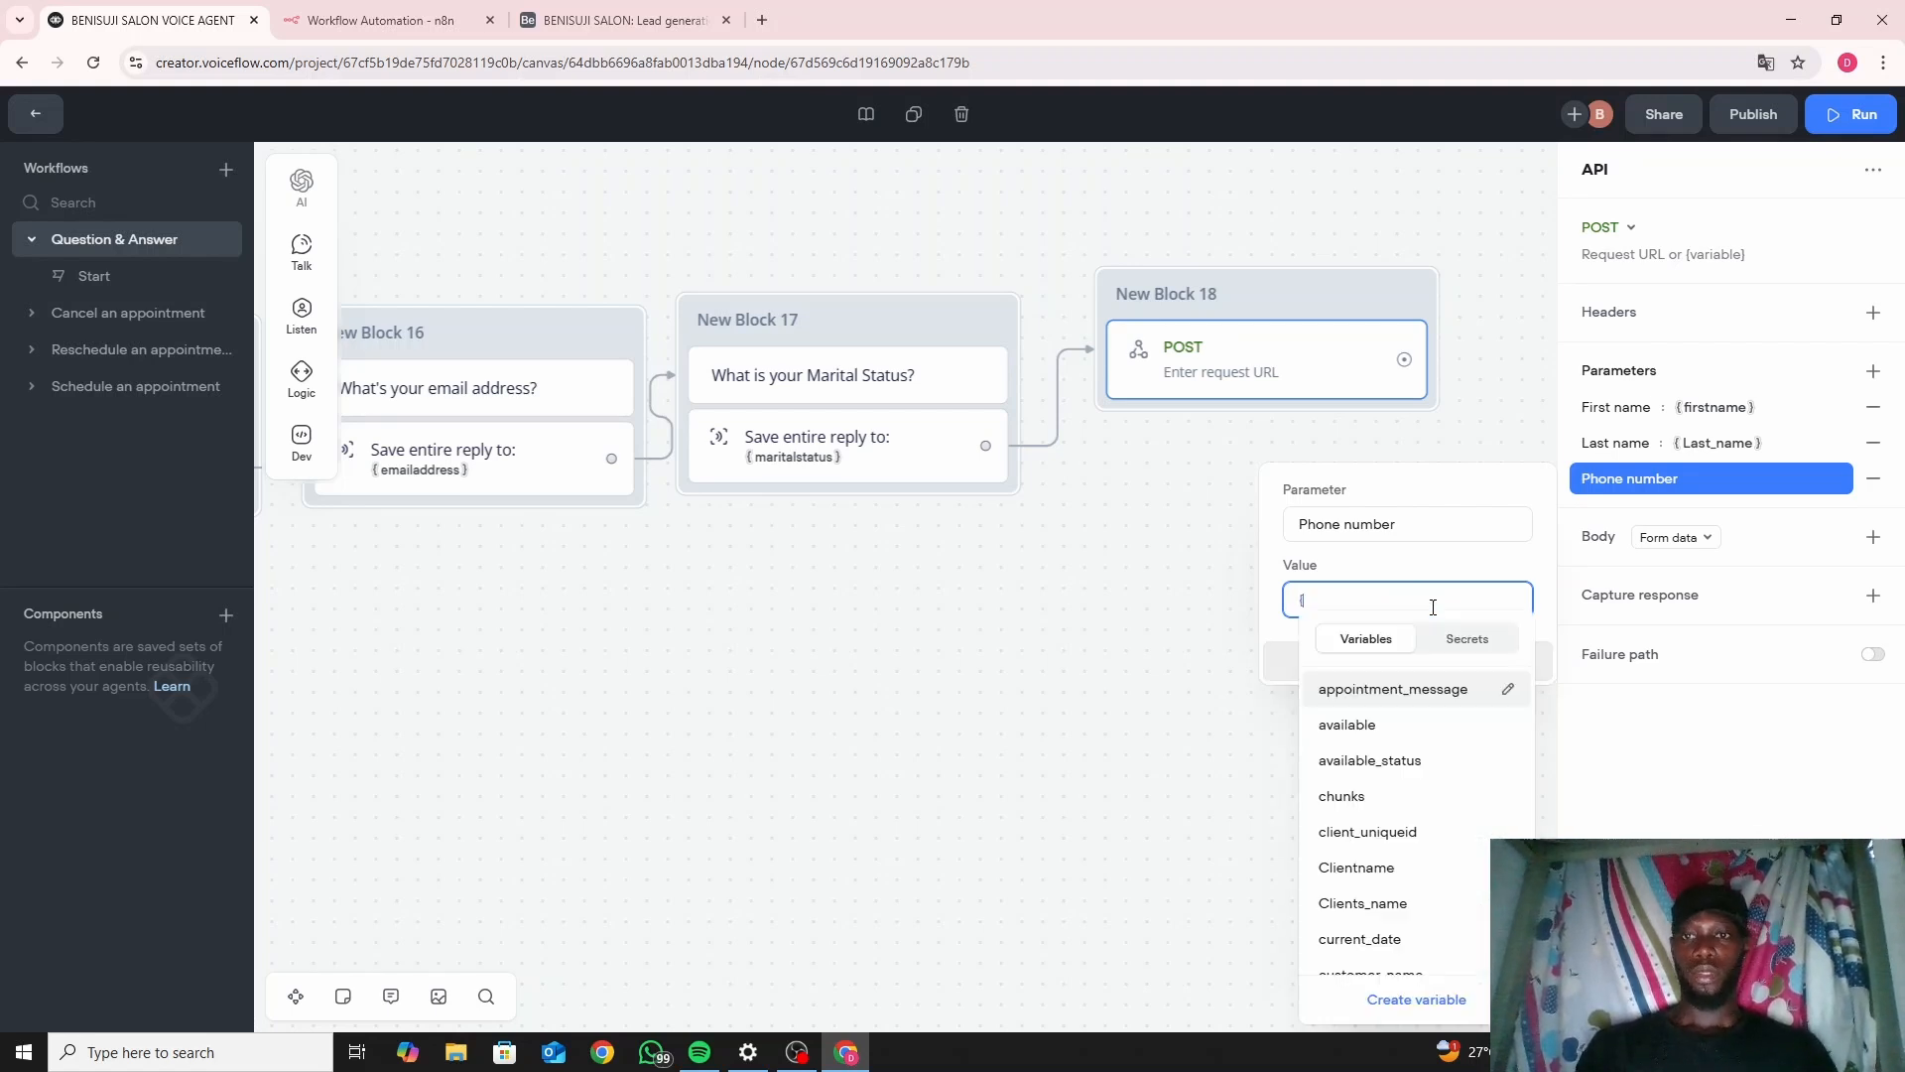
{"action": "type", "text": "PH"}
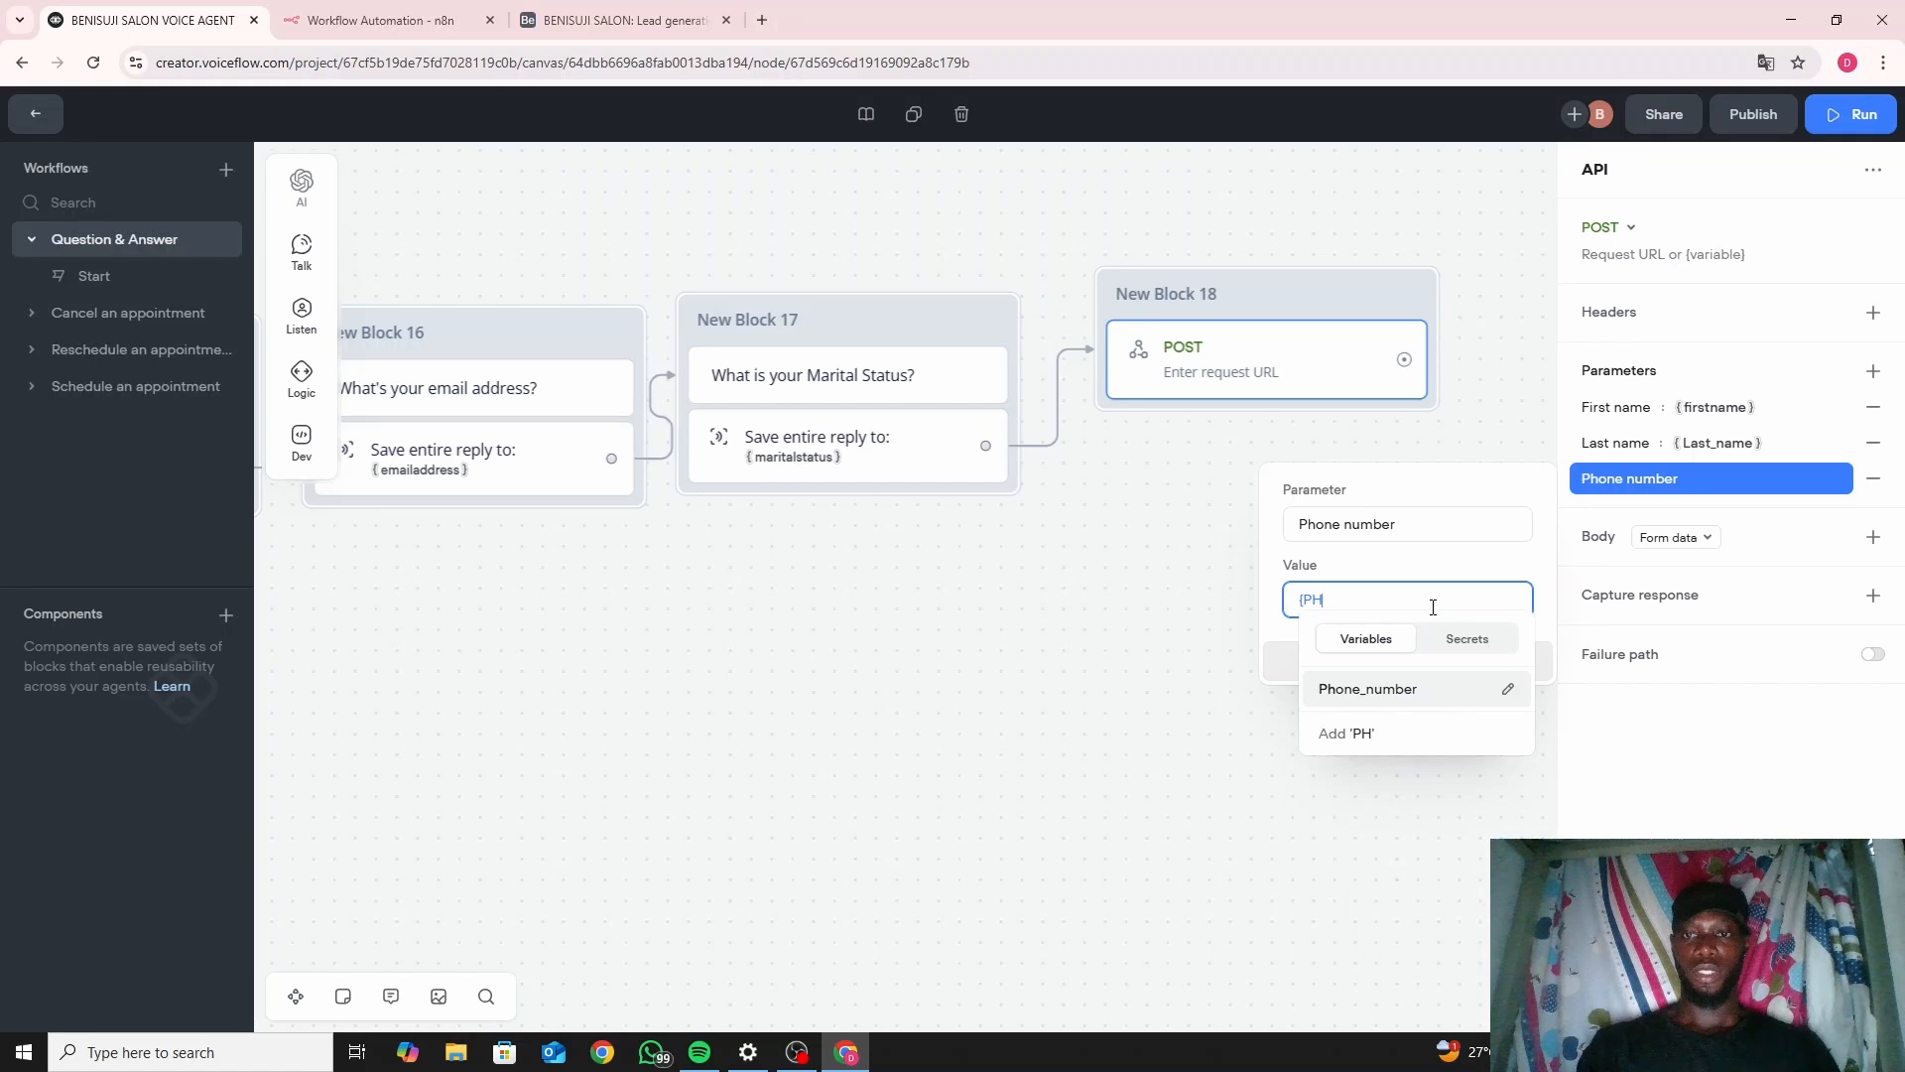
{"action": "key", "text": "BackSpace"}
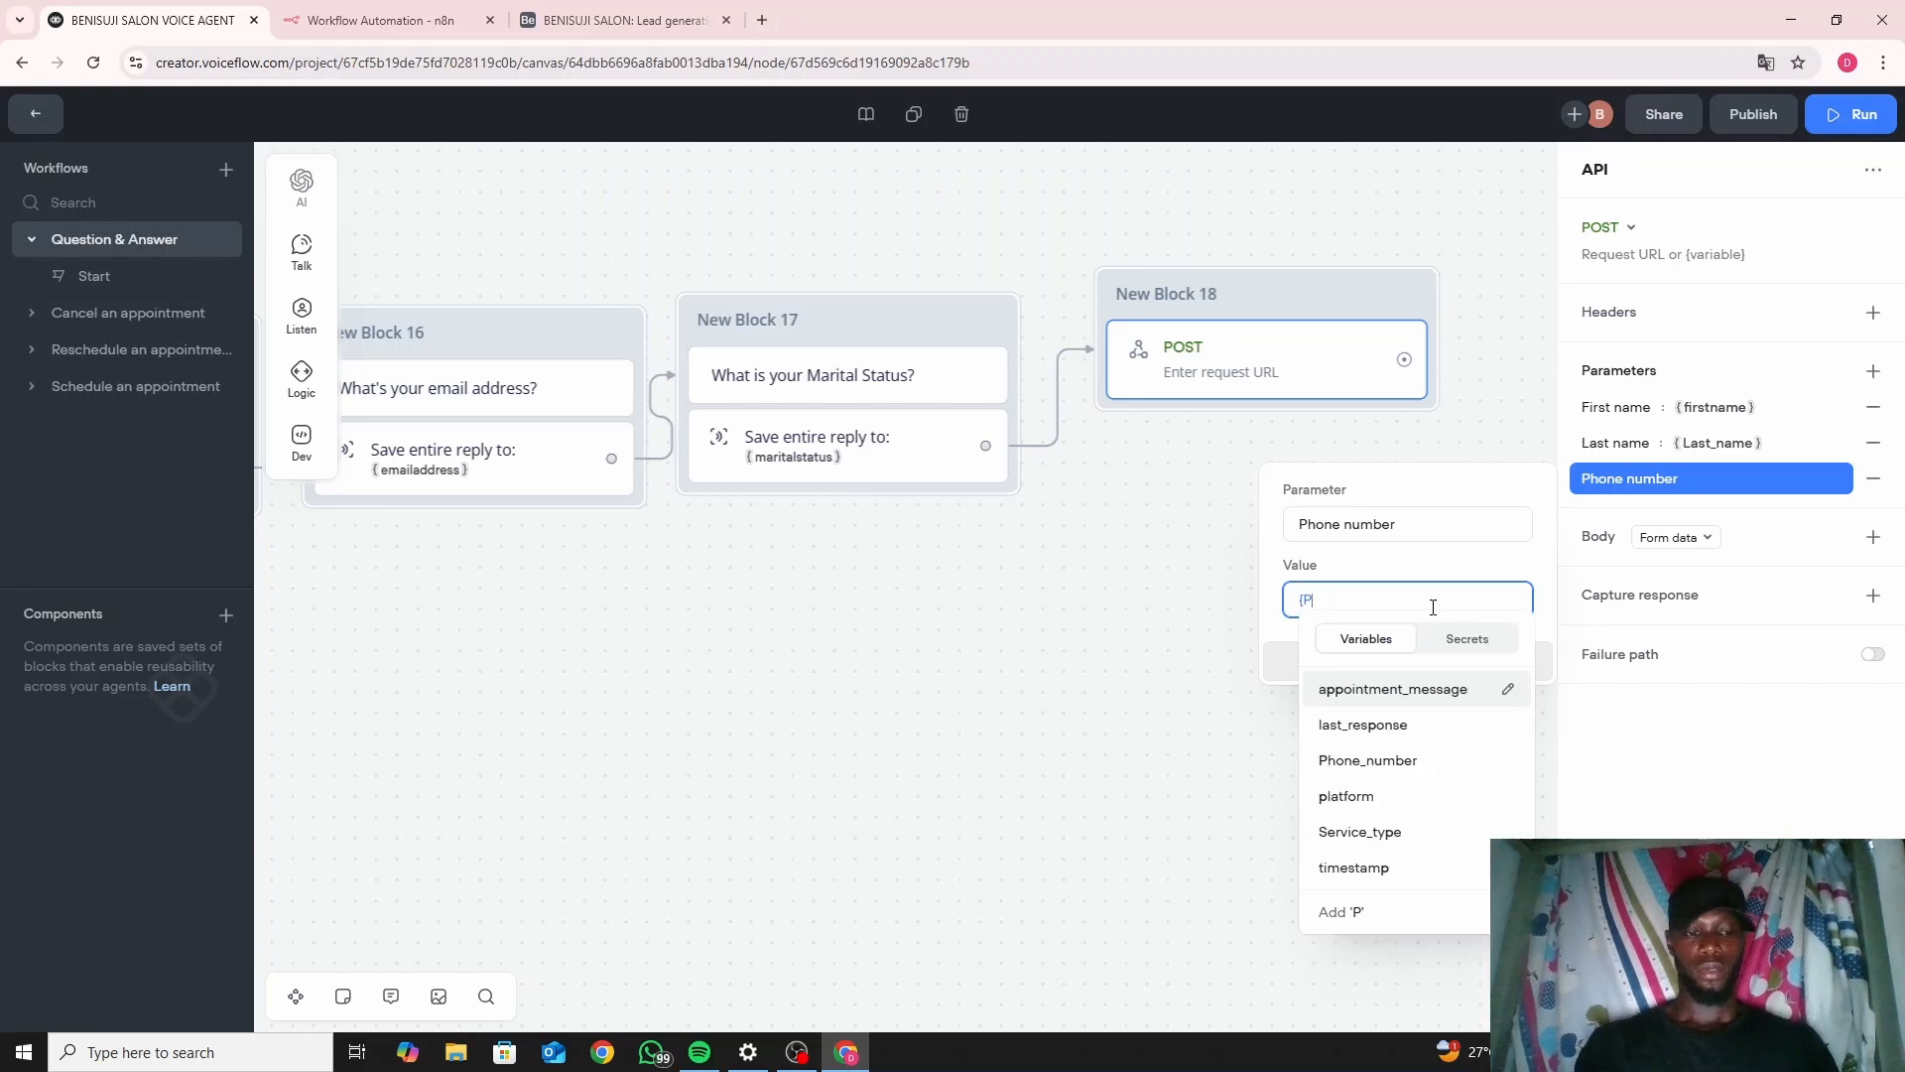
Pan around the flow, then delete New Block 18 and restore it with undo.
{"action": "left_click_drag", "start_coordinate": [713, 732], "coordinate": [1320, 791]}
{"action": "left_click_drag", "start_coordinate": [1199, 781], "coordinate": [843, 724]}
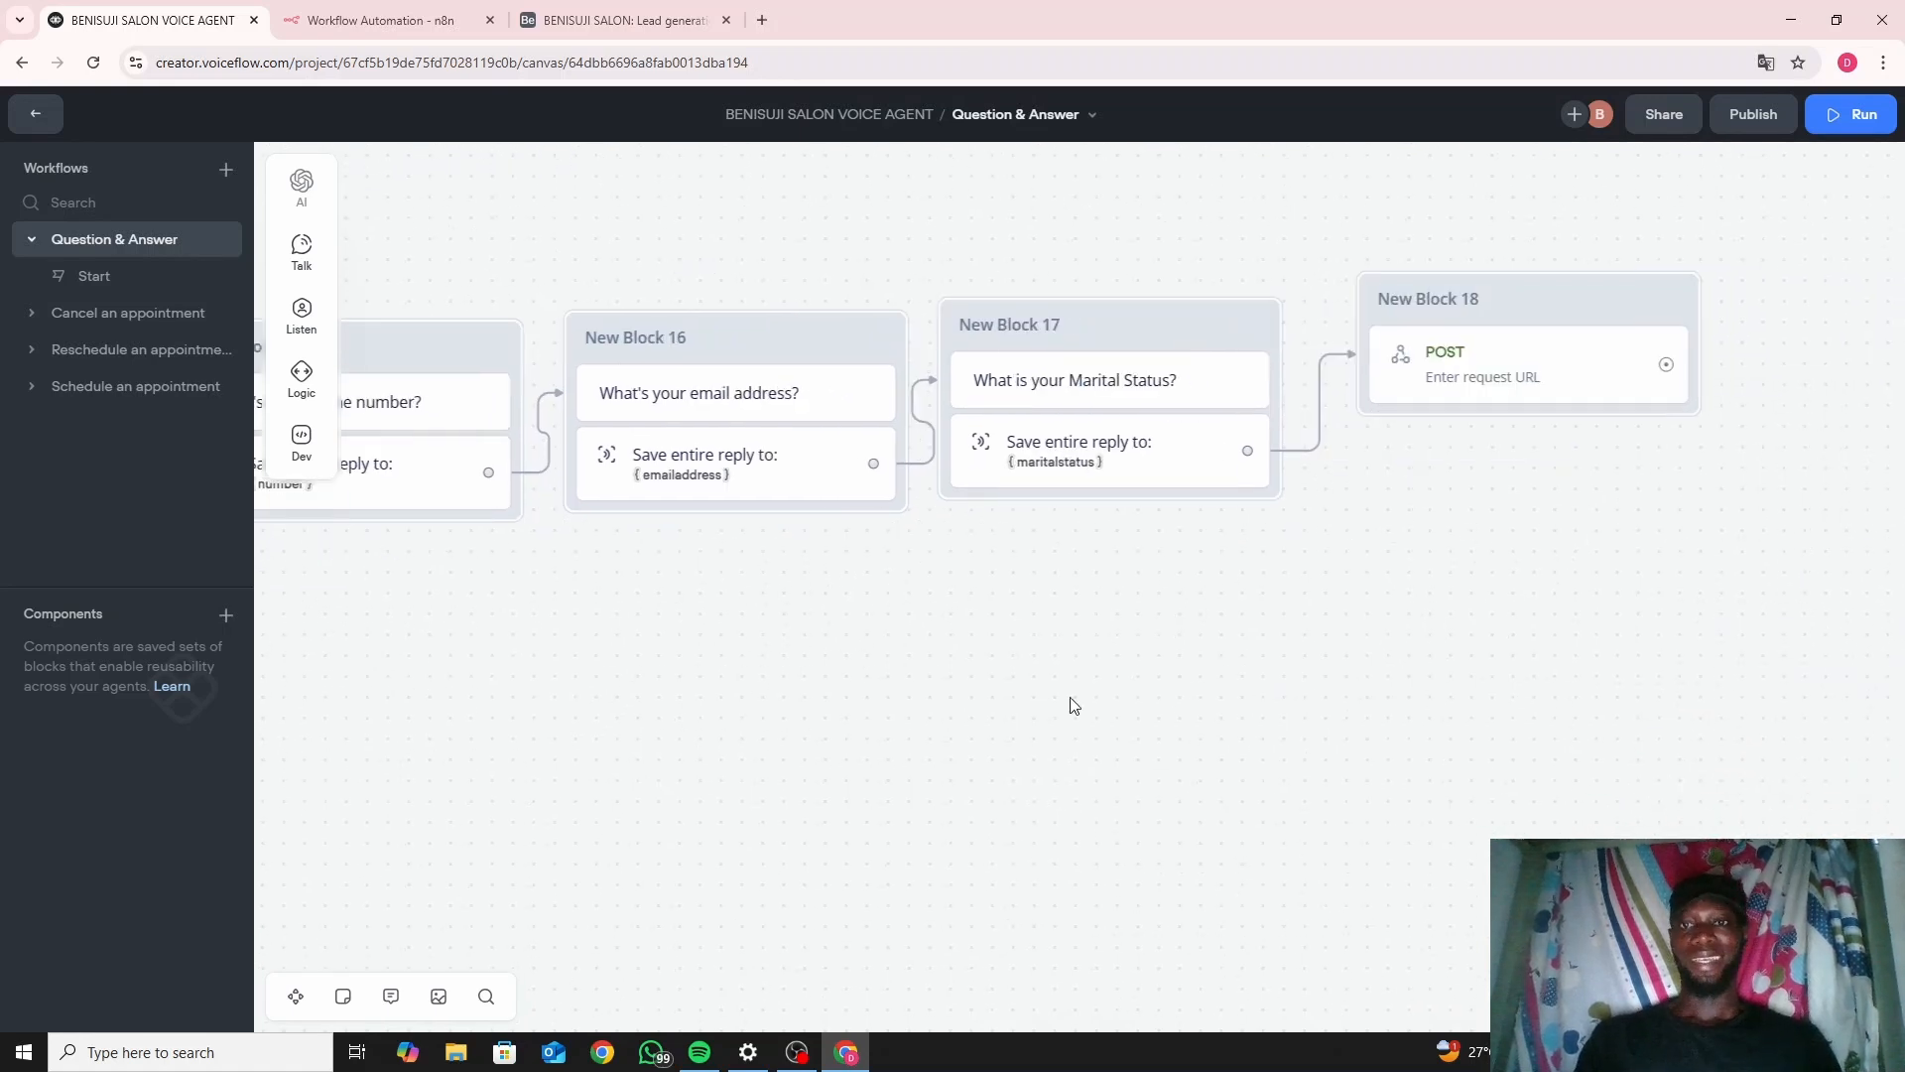
{"action": "left_click_drag", "start_coordinate": [1347, 512], "coordinate": [906, 570]}
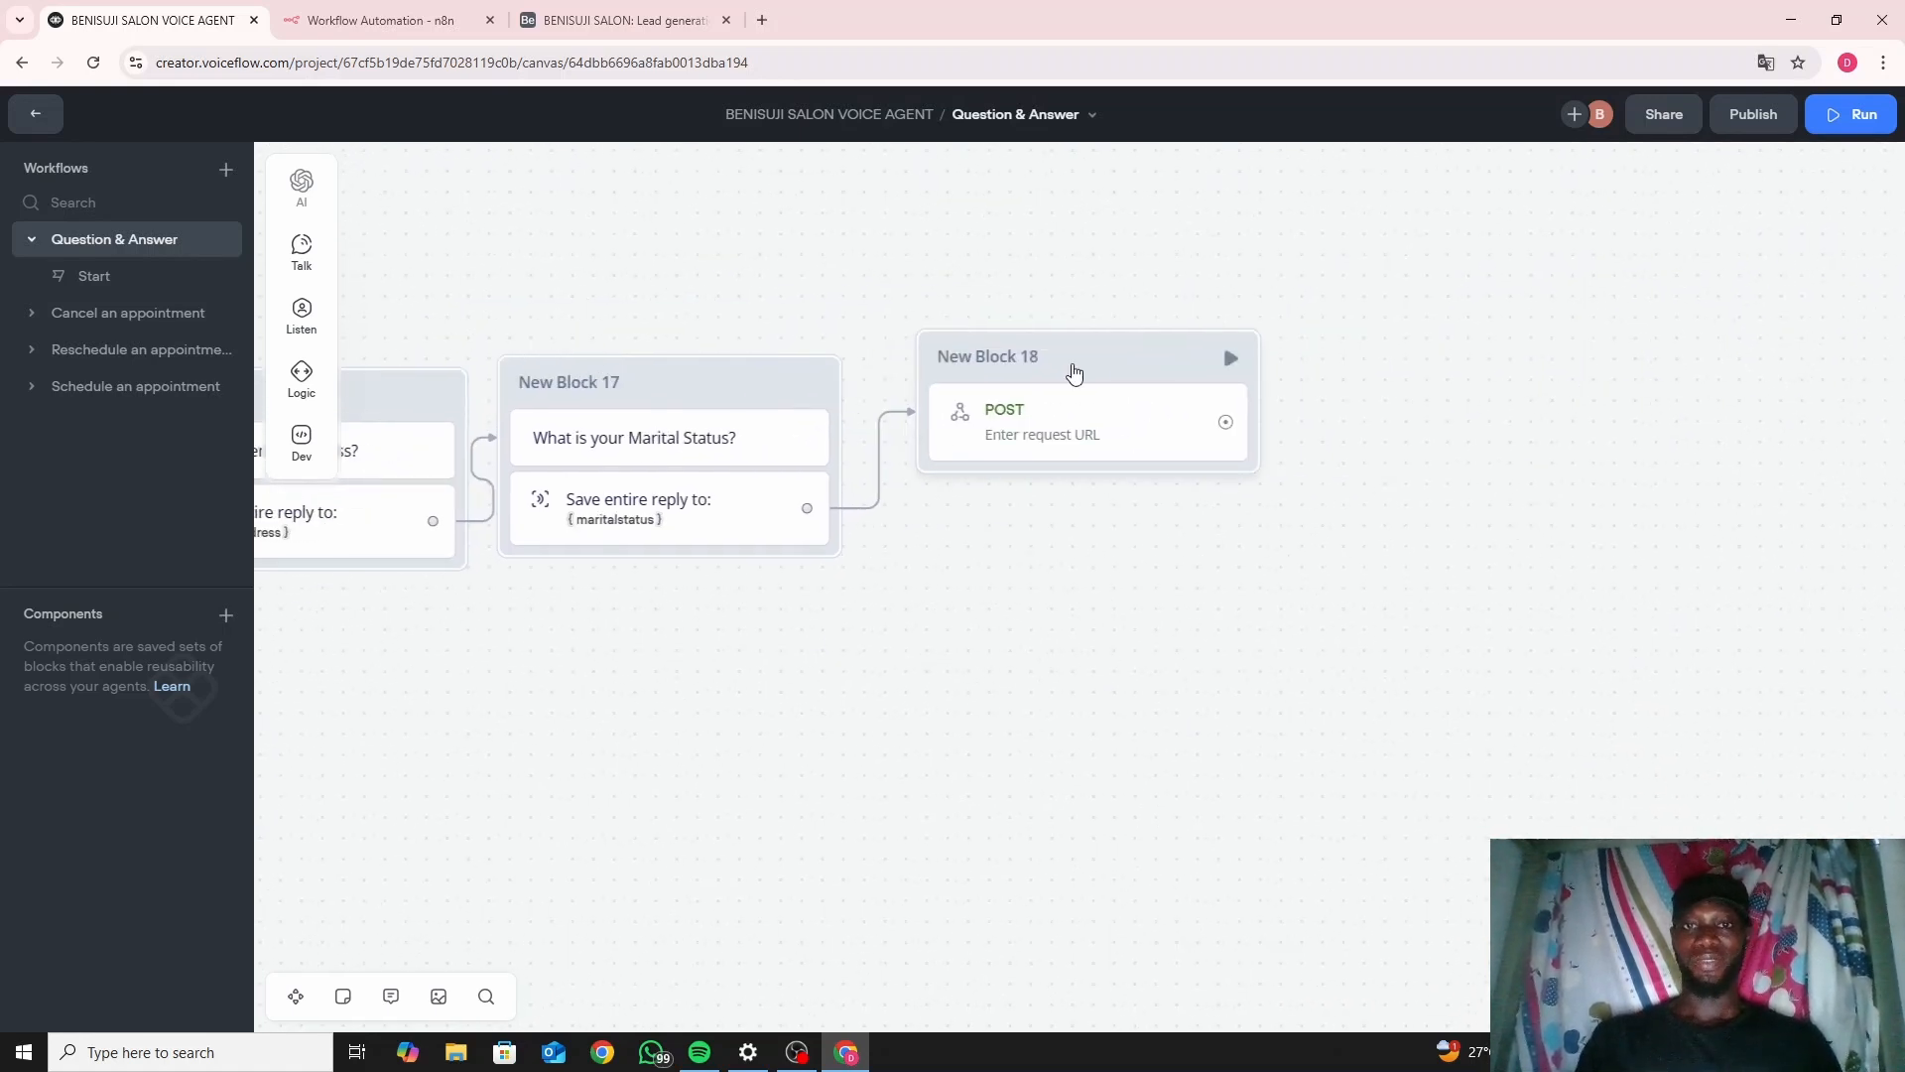
{"action": "left_click", "coordinate": [1073, 372]}
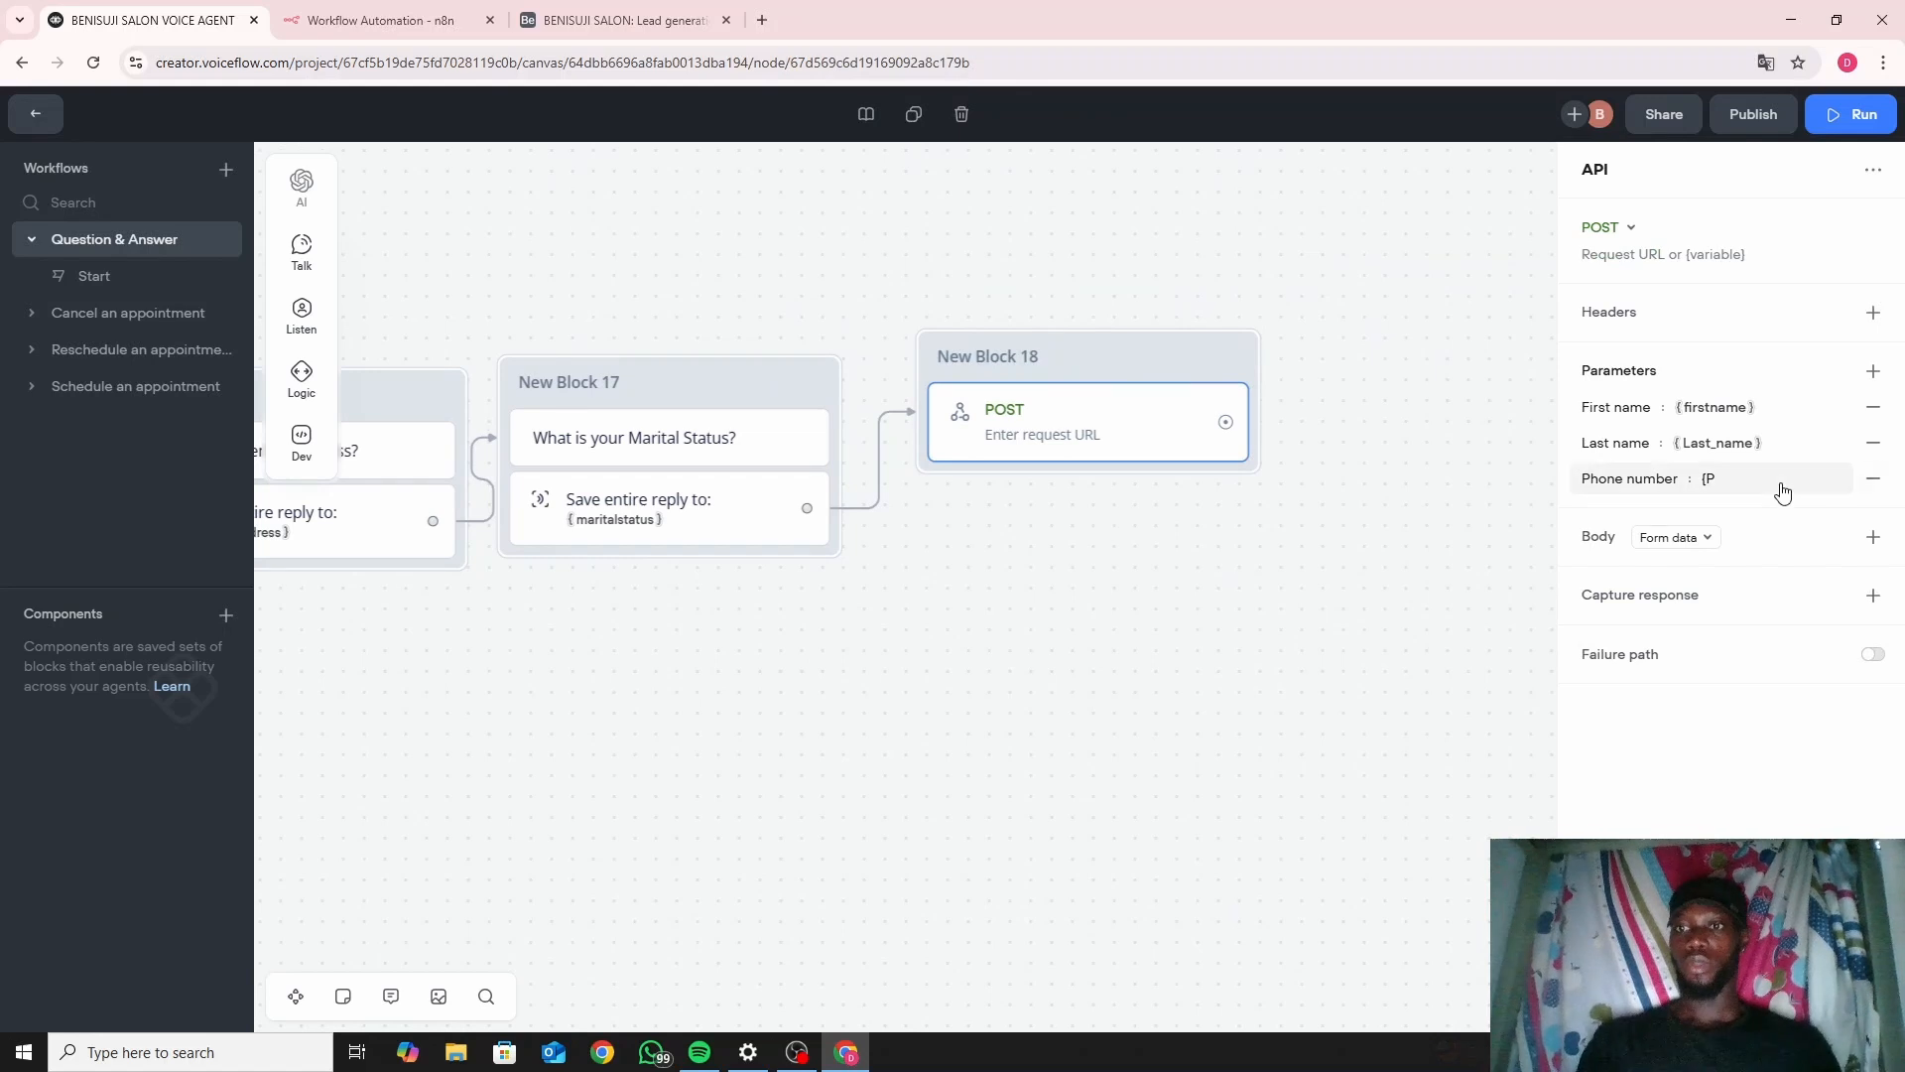
{"action": "left_click", "coordinate": [1779, 487]}
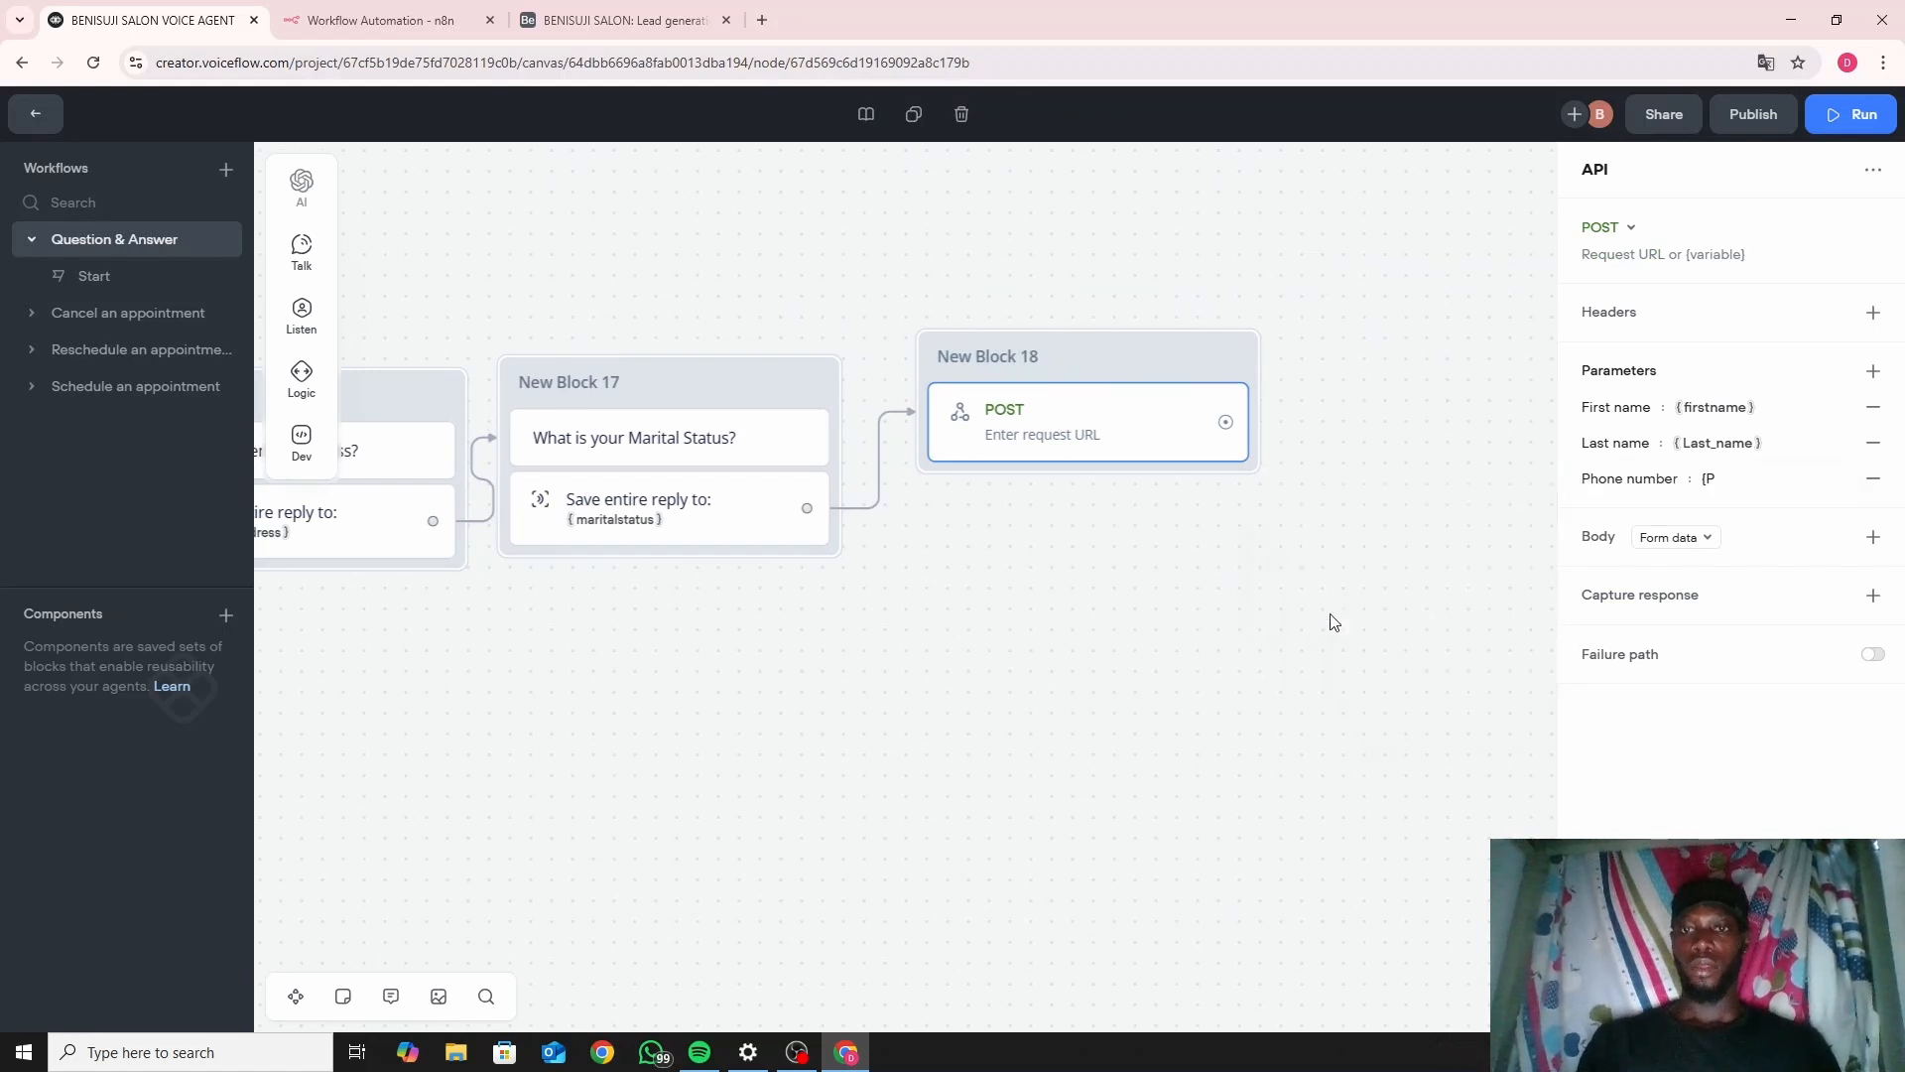
{"action": "left_click", "coordinate": [1334, 622]}
{"action": "key", "text": "Delete"}
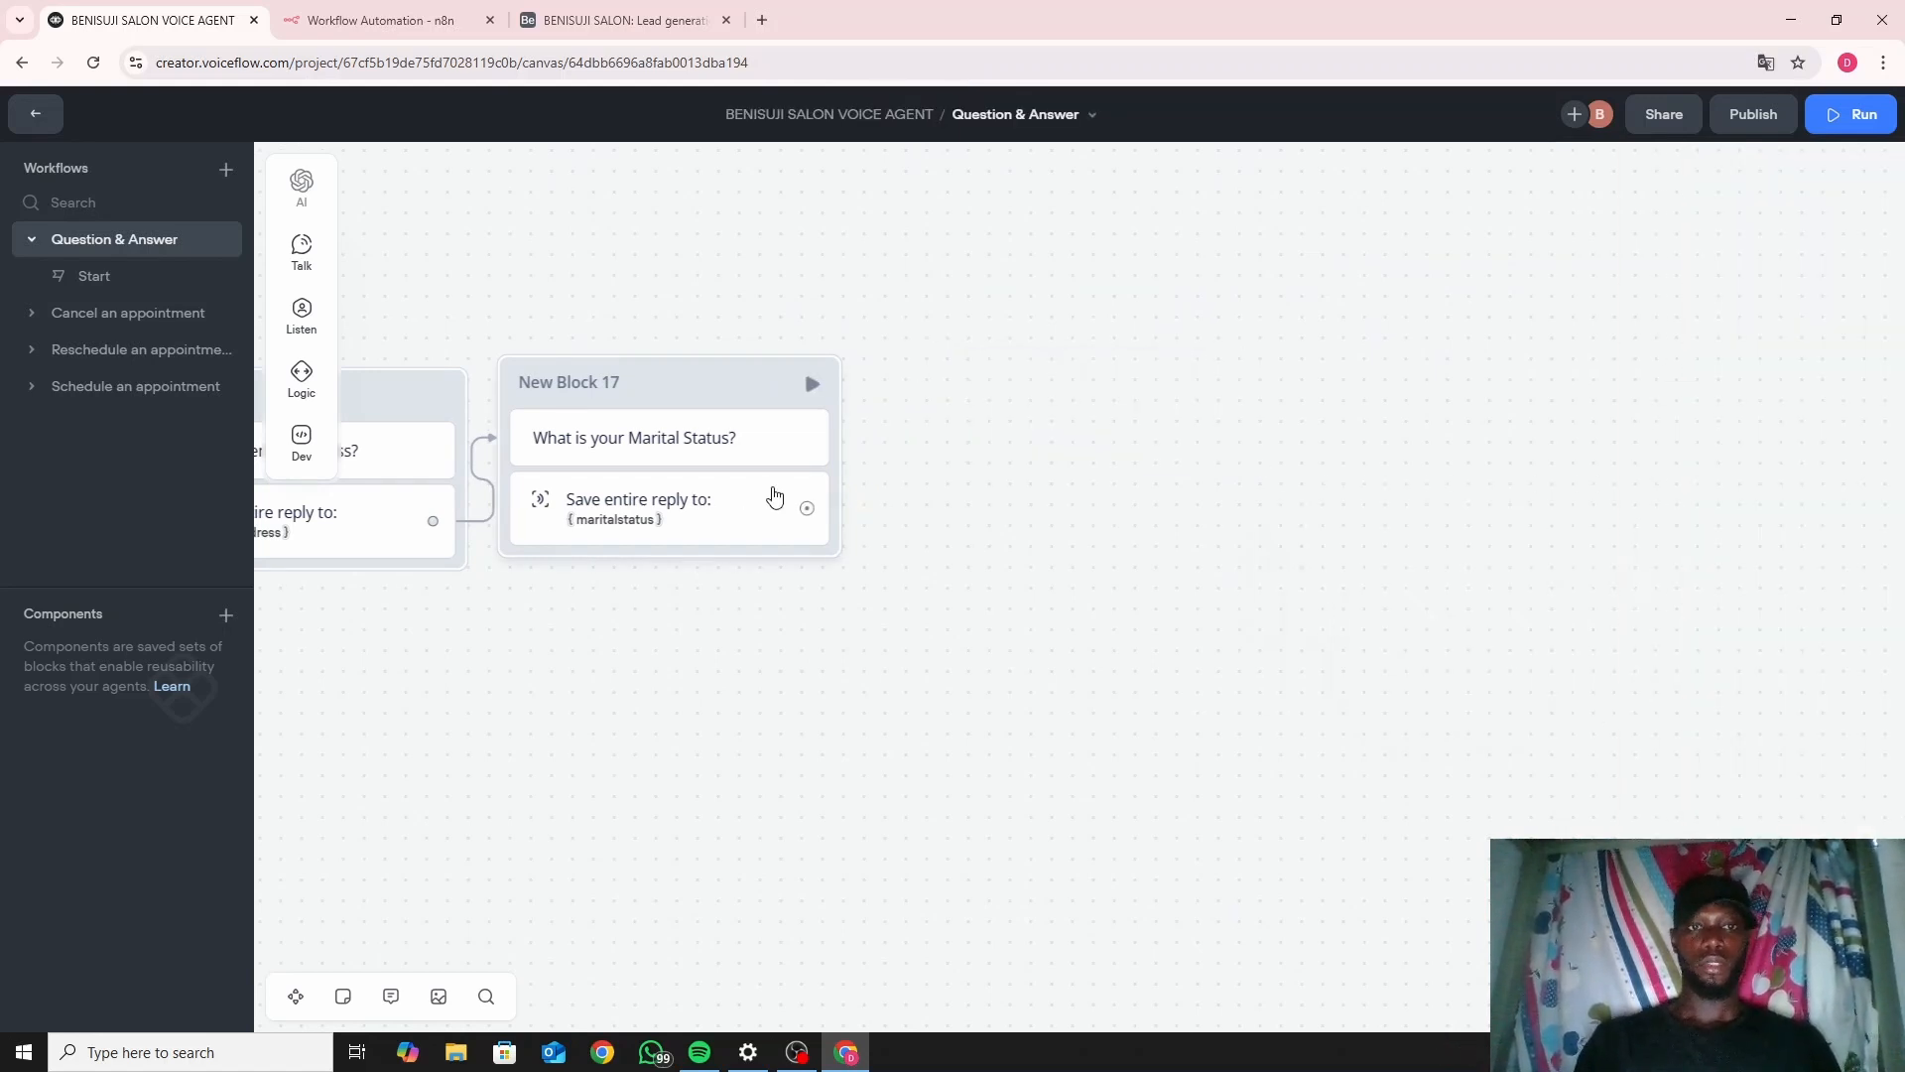
{"action": "left_click_drag", "start_coordinate": [718, 706], "coordinate": [1080, 759]}
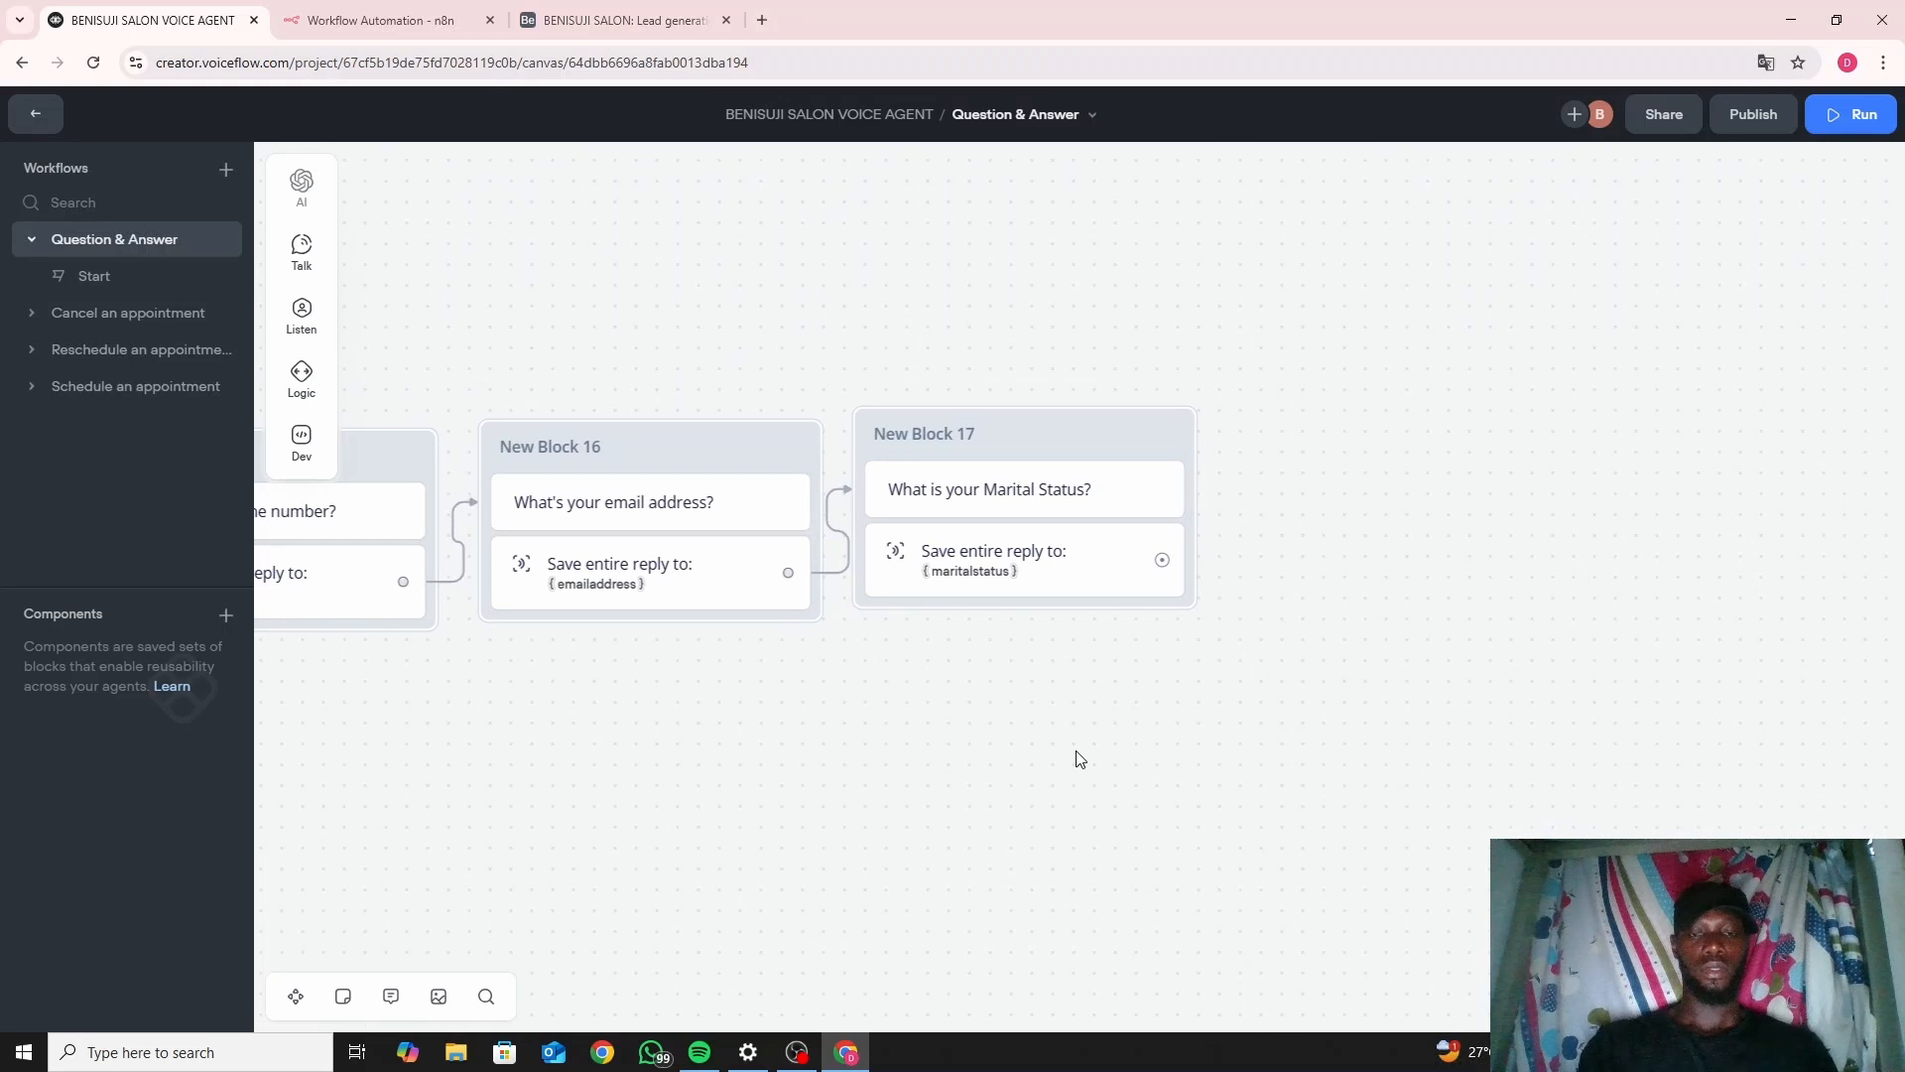
{"action": "key", "text": "ctrl+z"}
Set the Phone number parameter's value to the {number} variable.
{"action": "left_click", "coordinate": [1527, 480]}
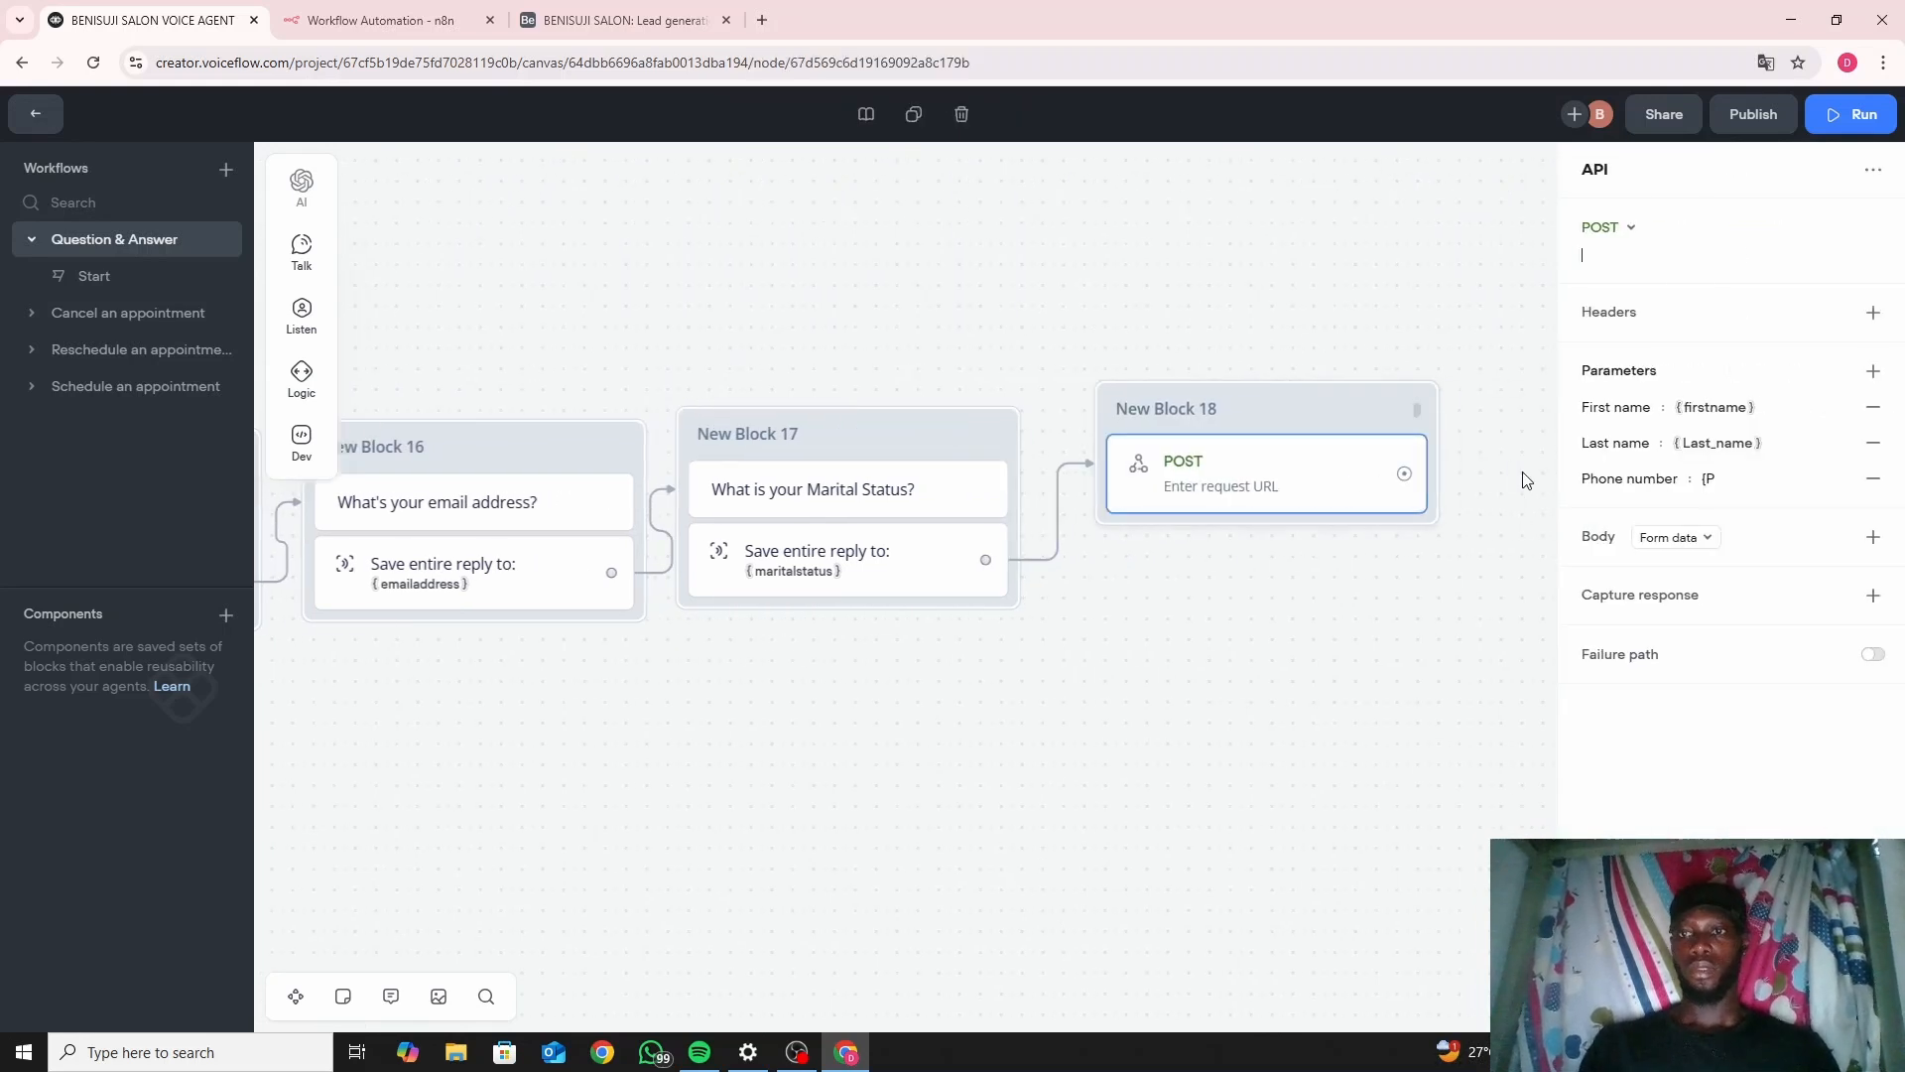
{"action": "left_click", "coordinate": [1671, 478]}
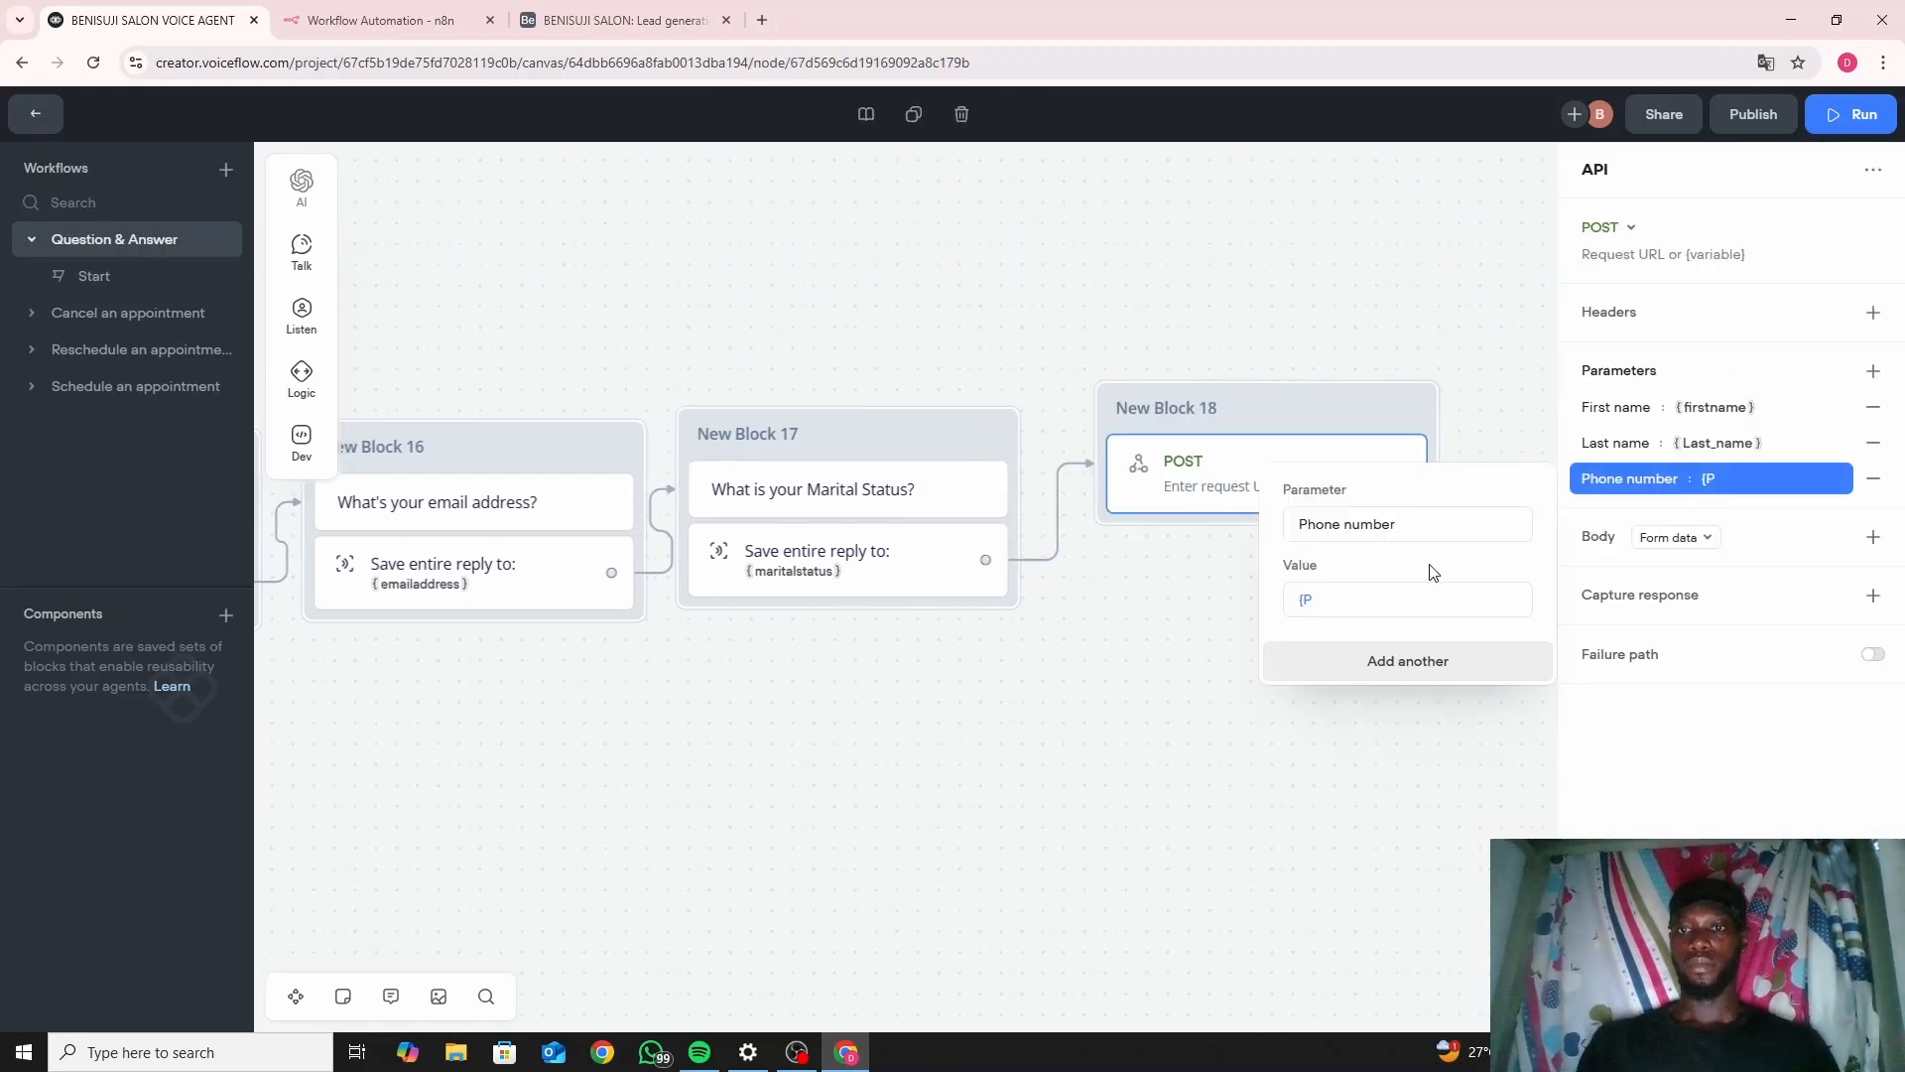
{"action": "left_click", "coordinate": [1427, 600]}
{"action": "key", "text": "BackSpace"}
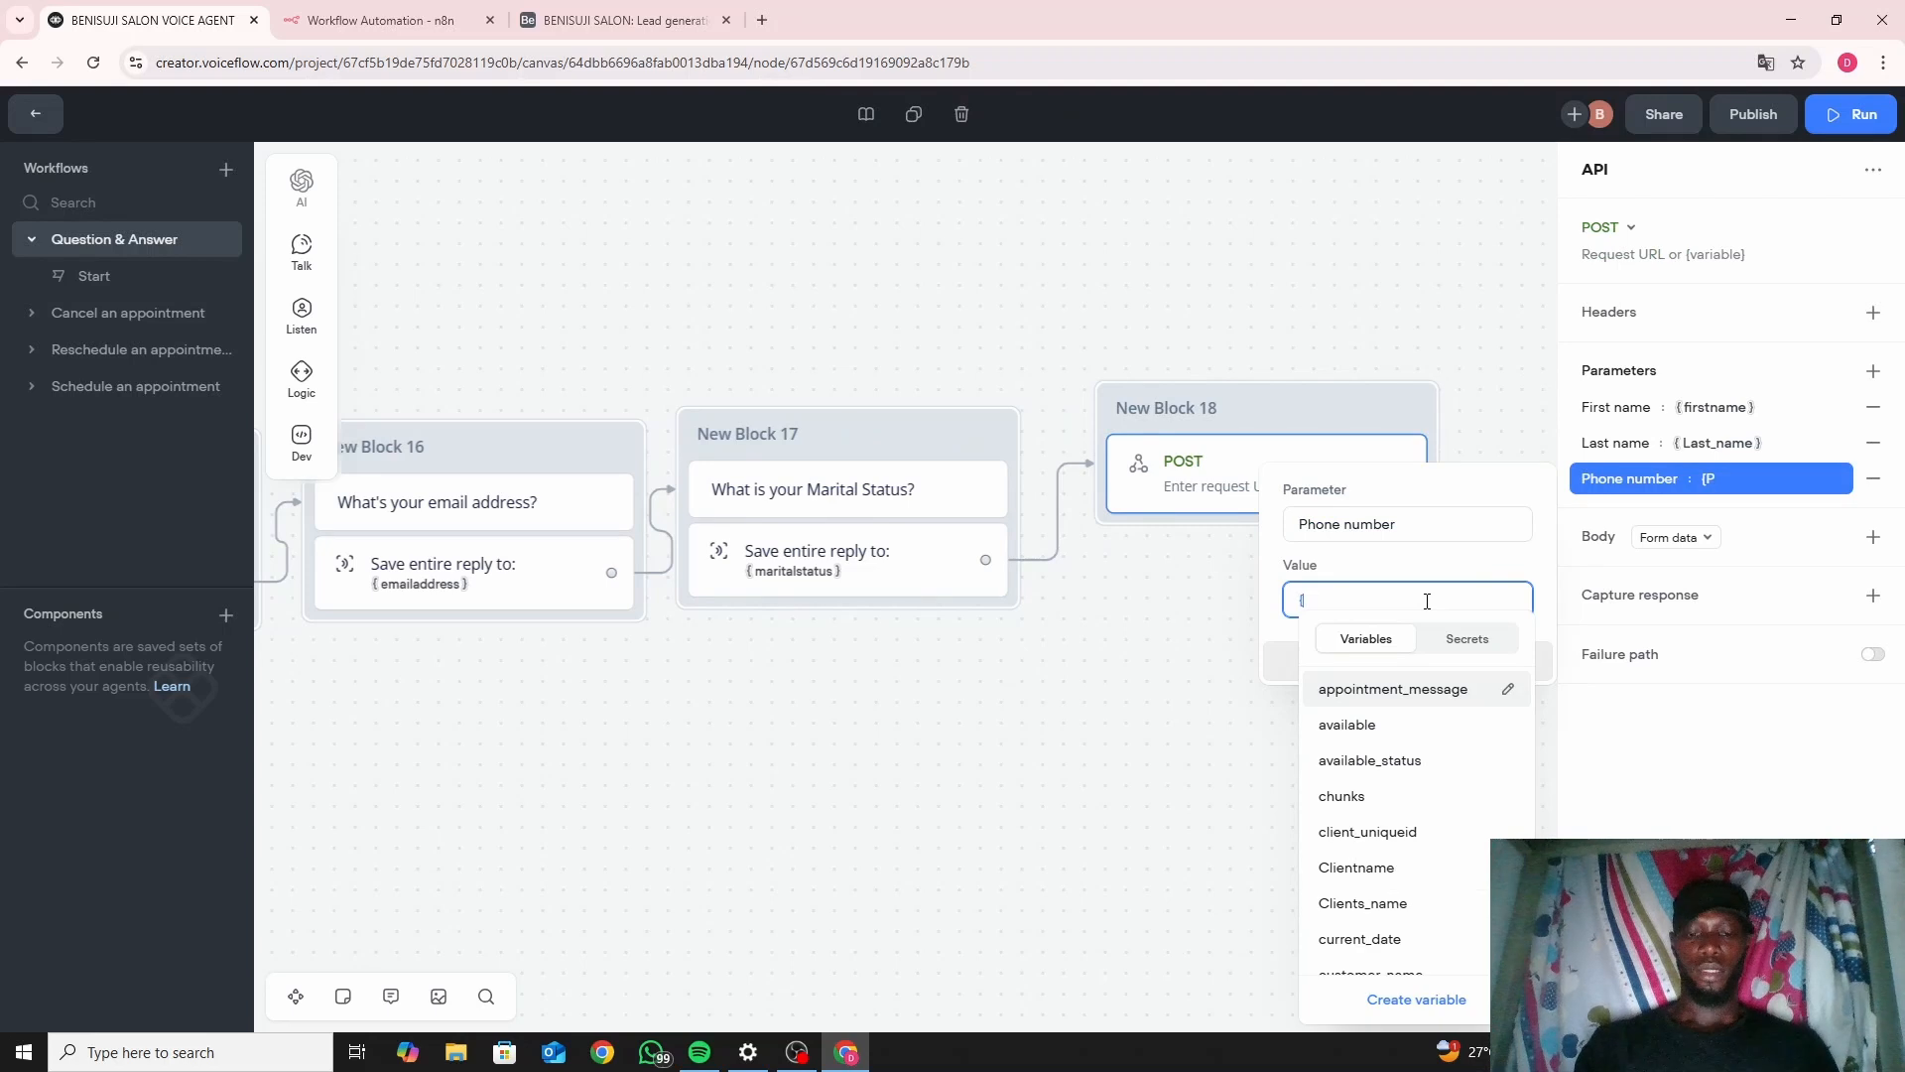
{"action": "type", "text": "nu"}
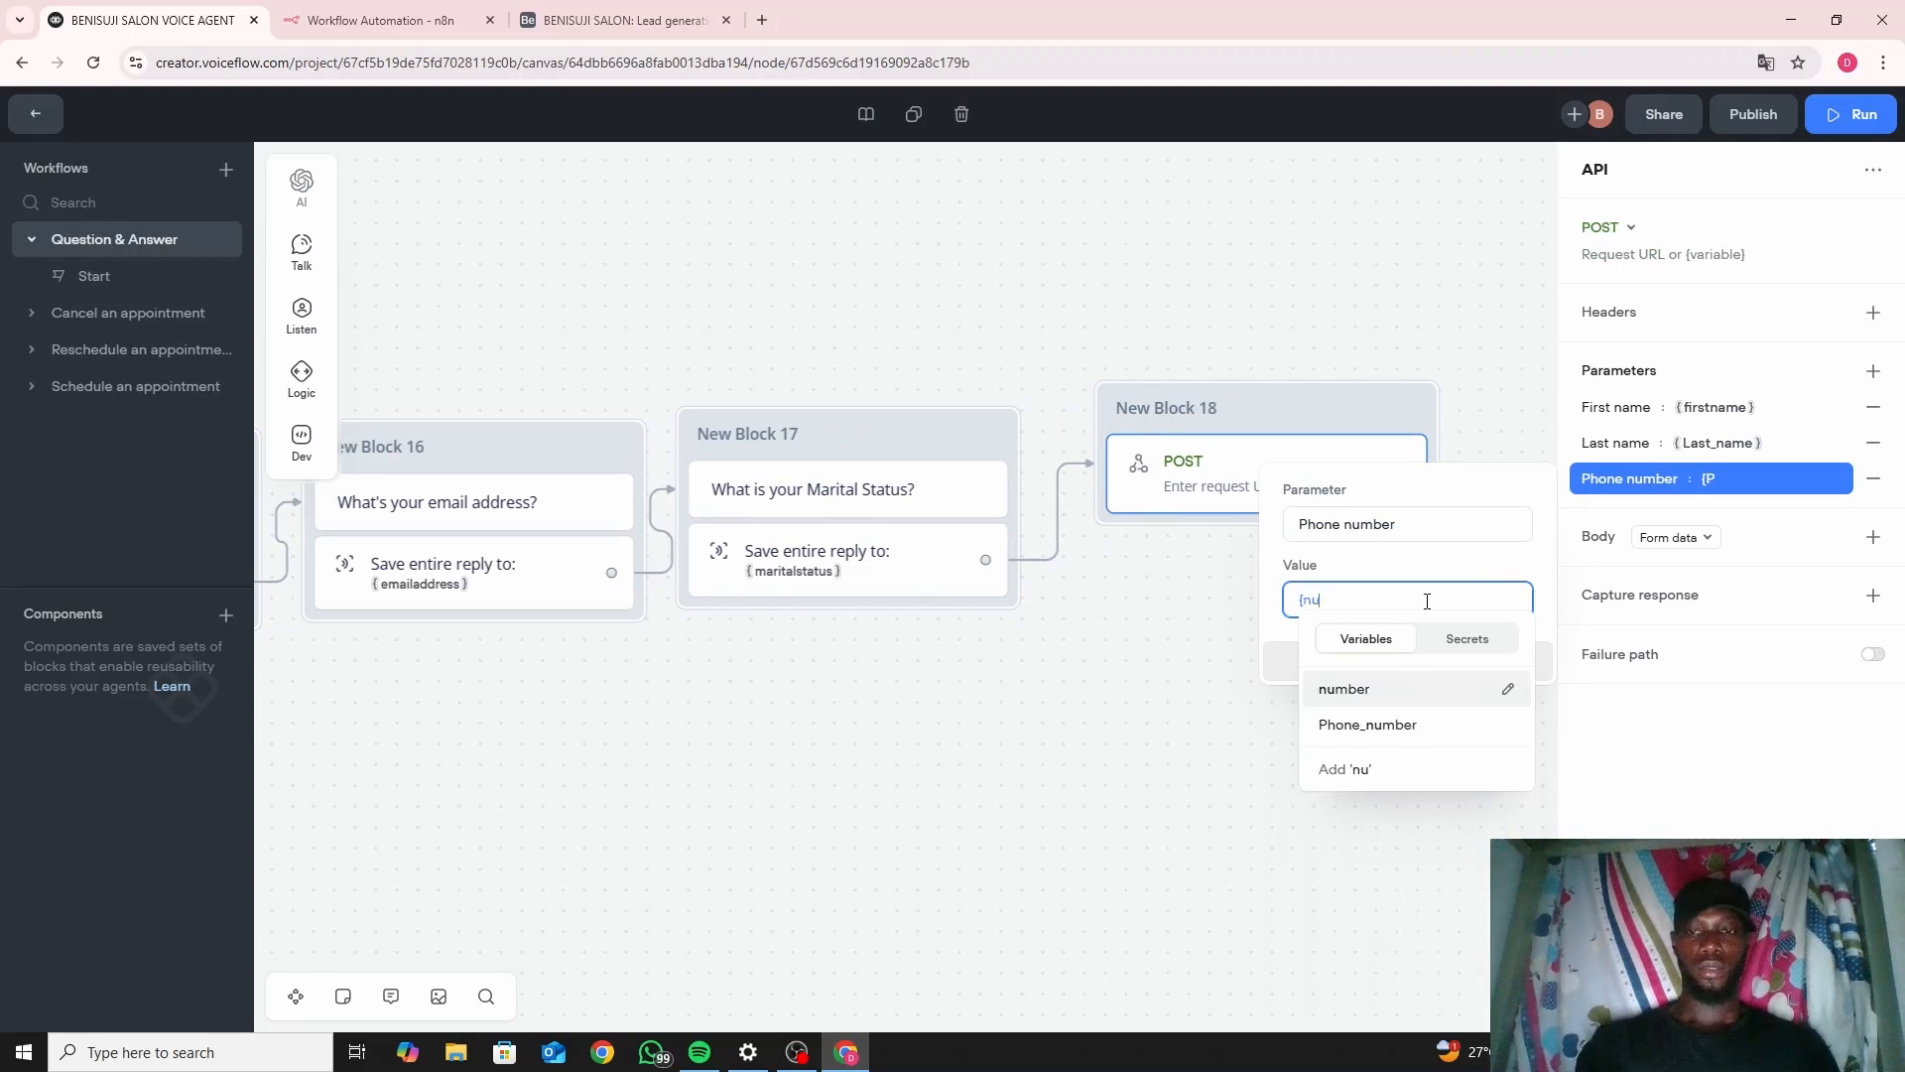
{"action": "left_click", "coordinate": [1392, 705]}
{"action": "left_click", "coordinate": [1220, 718]}
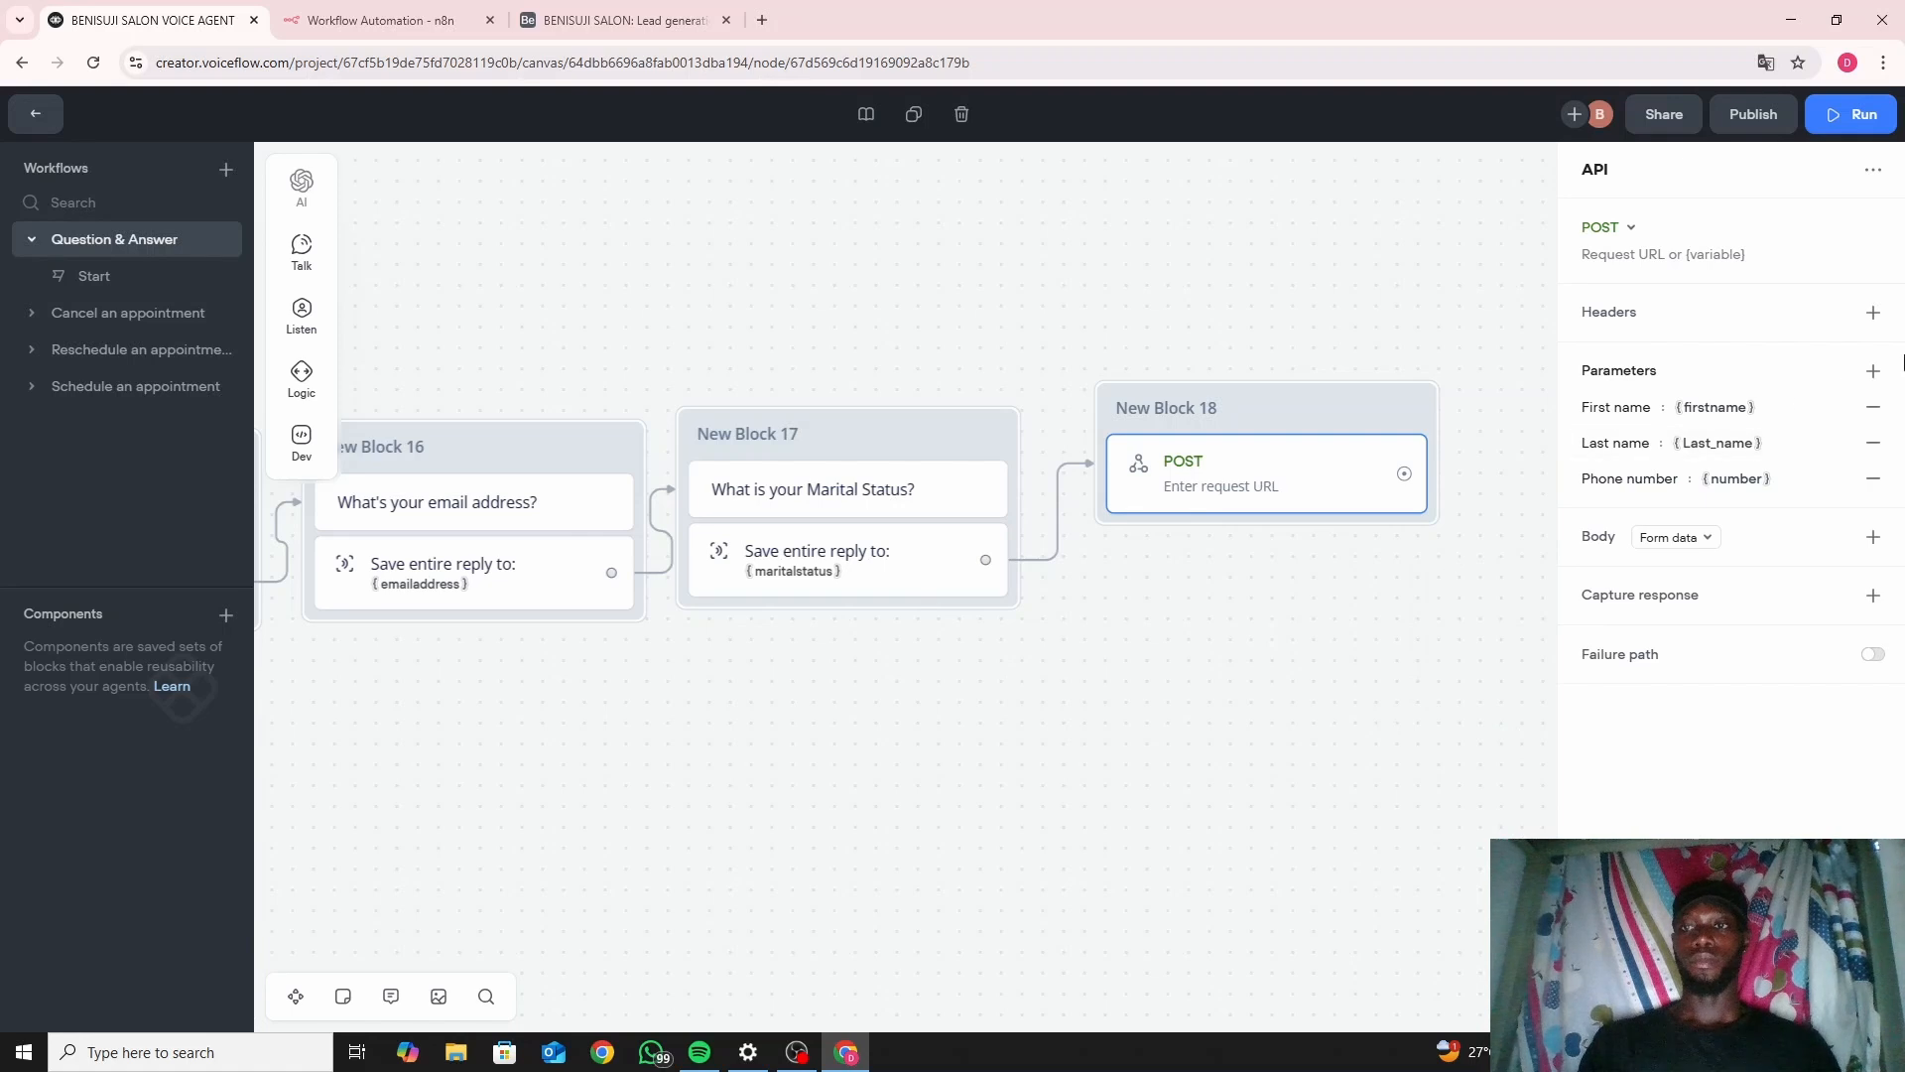
Add an 'Email' parameter valued {emailaddress}, then reopen the POST step's API settings.
{"action": "left_click", "coordinate": [1873, 370]}
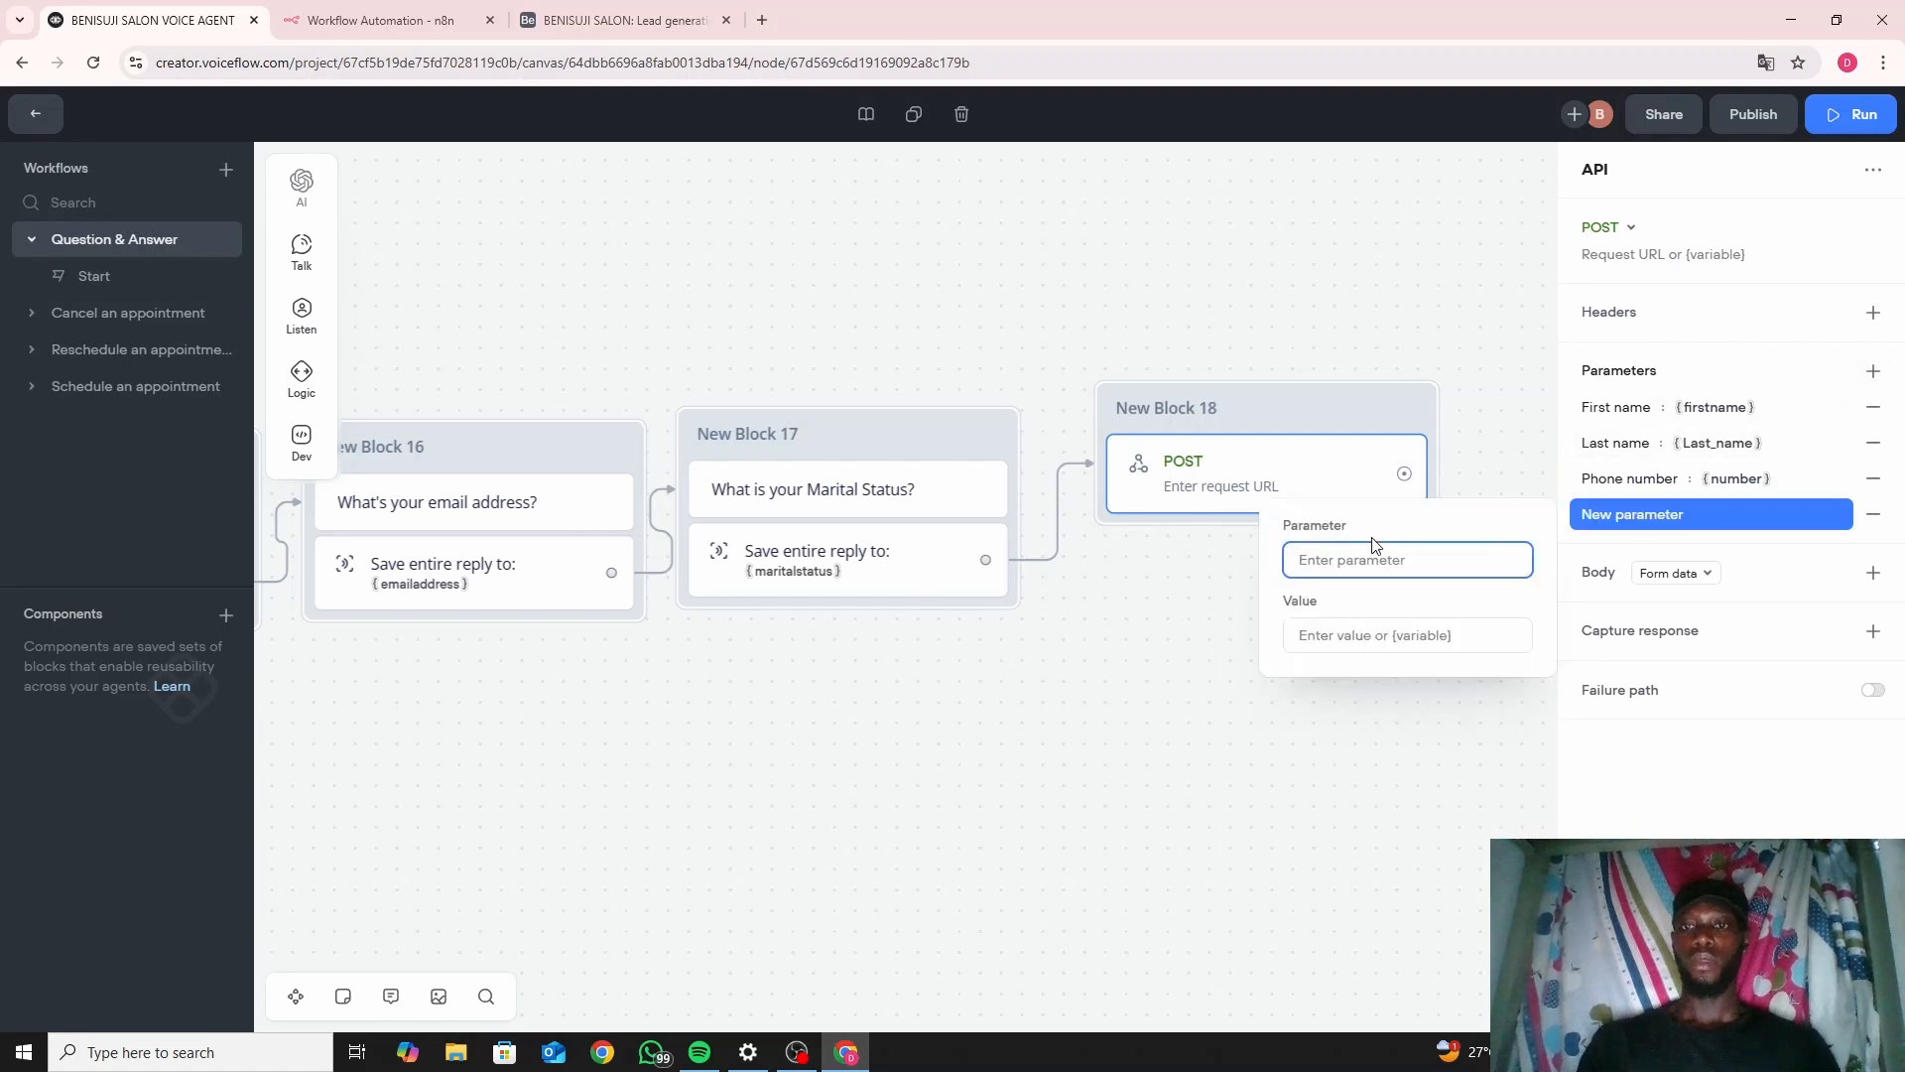
{"action": "type", "text": "E"}
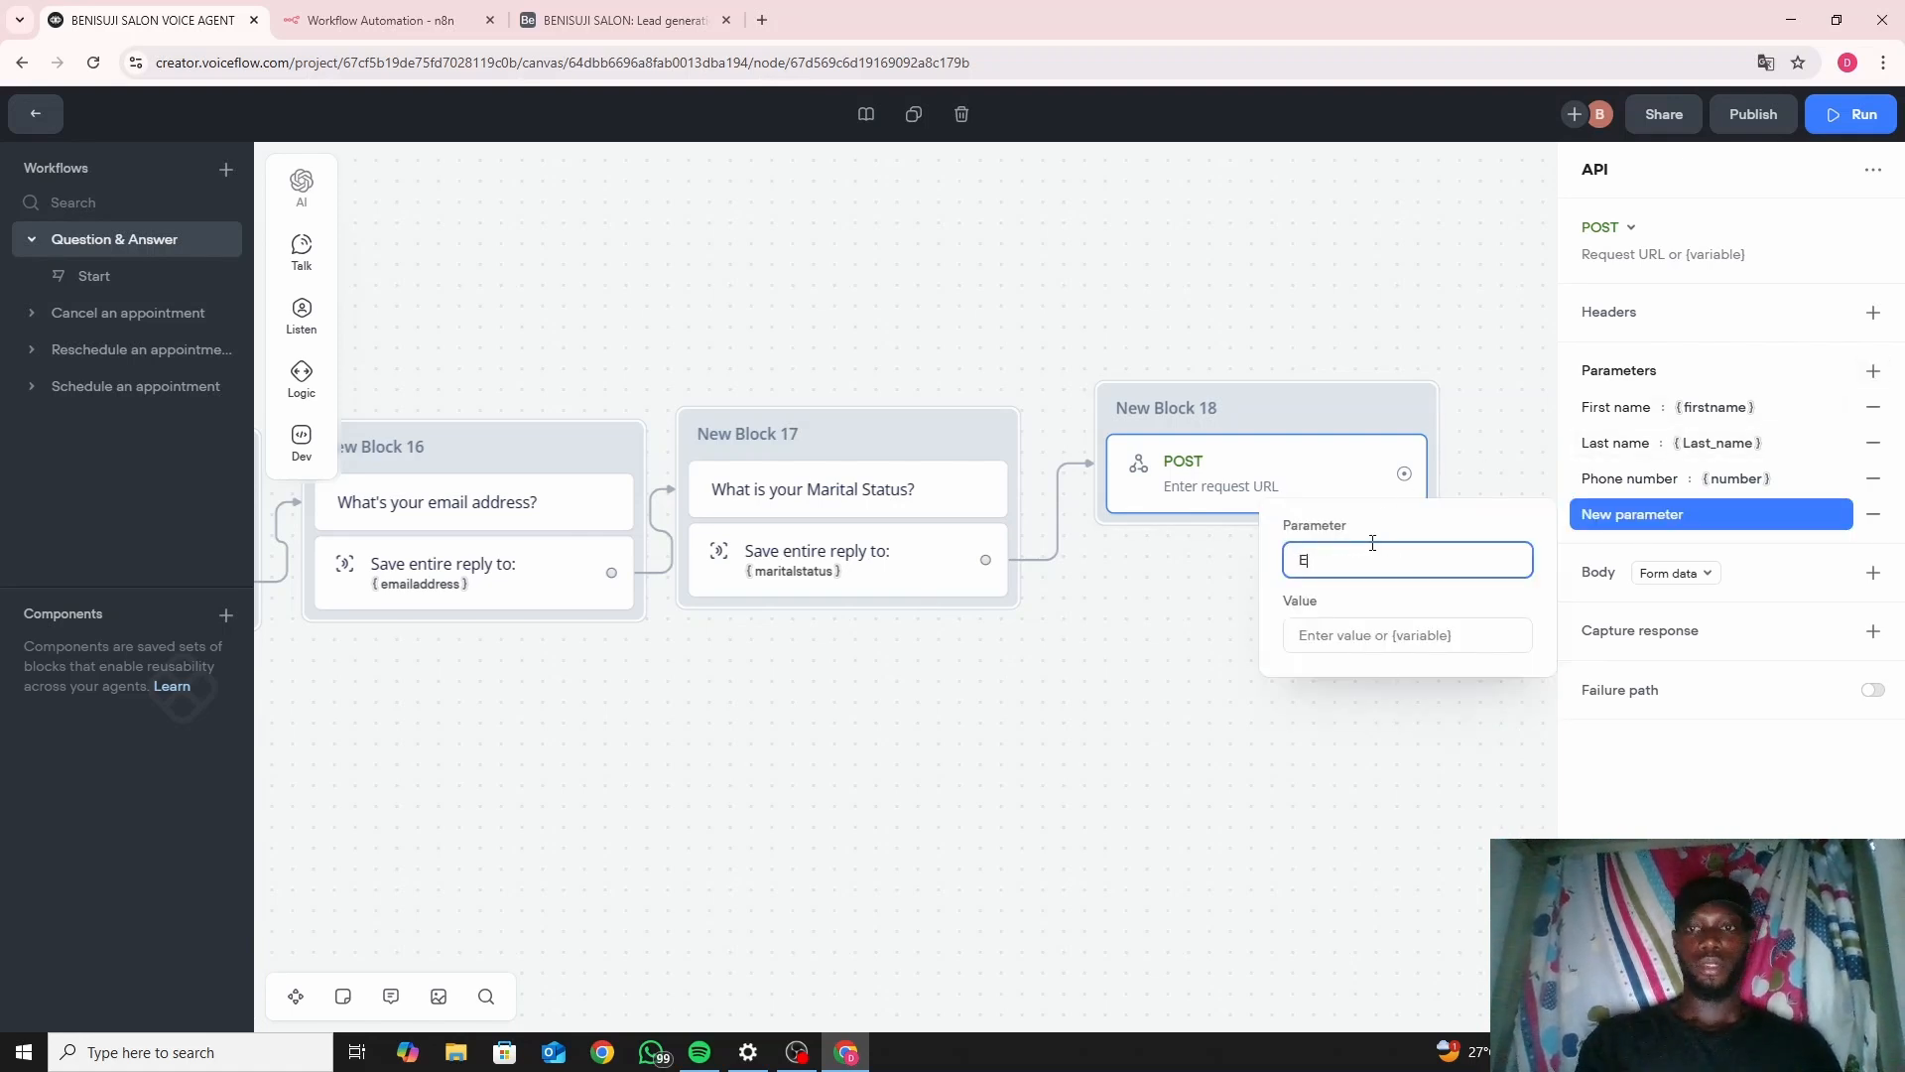
{"action": "type", "text": "mail"}
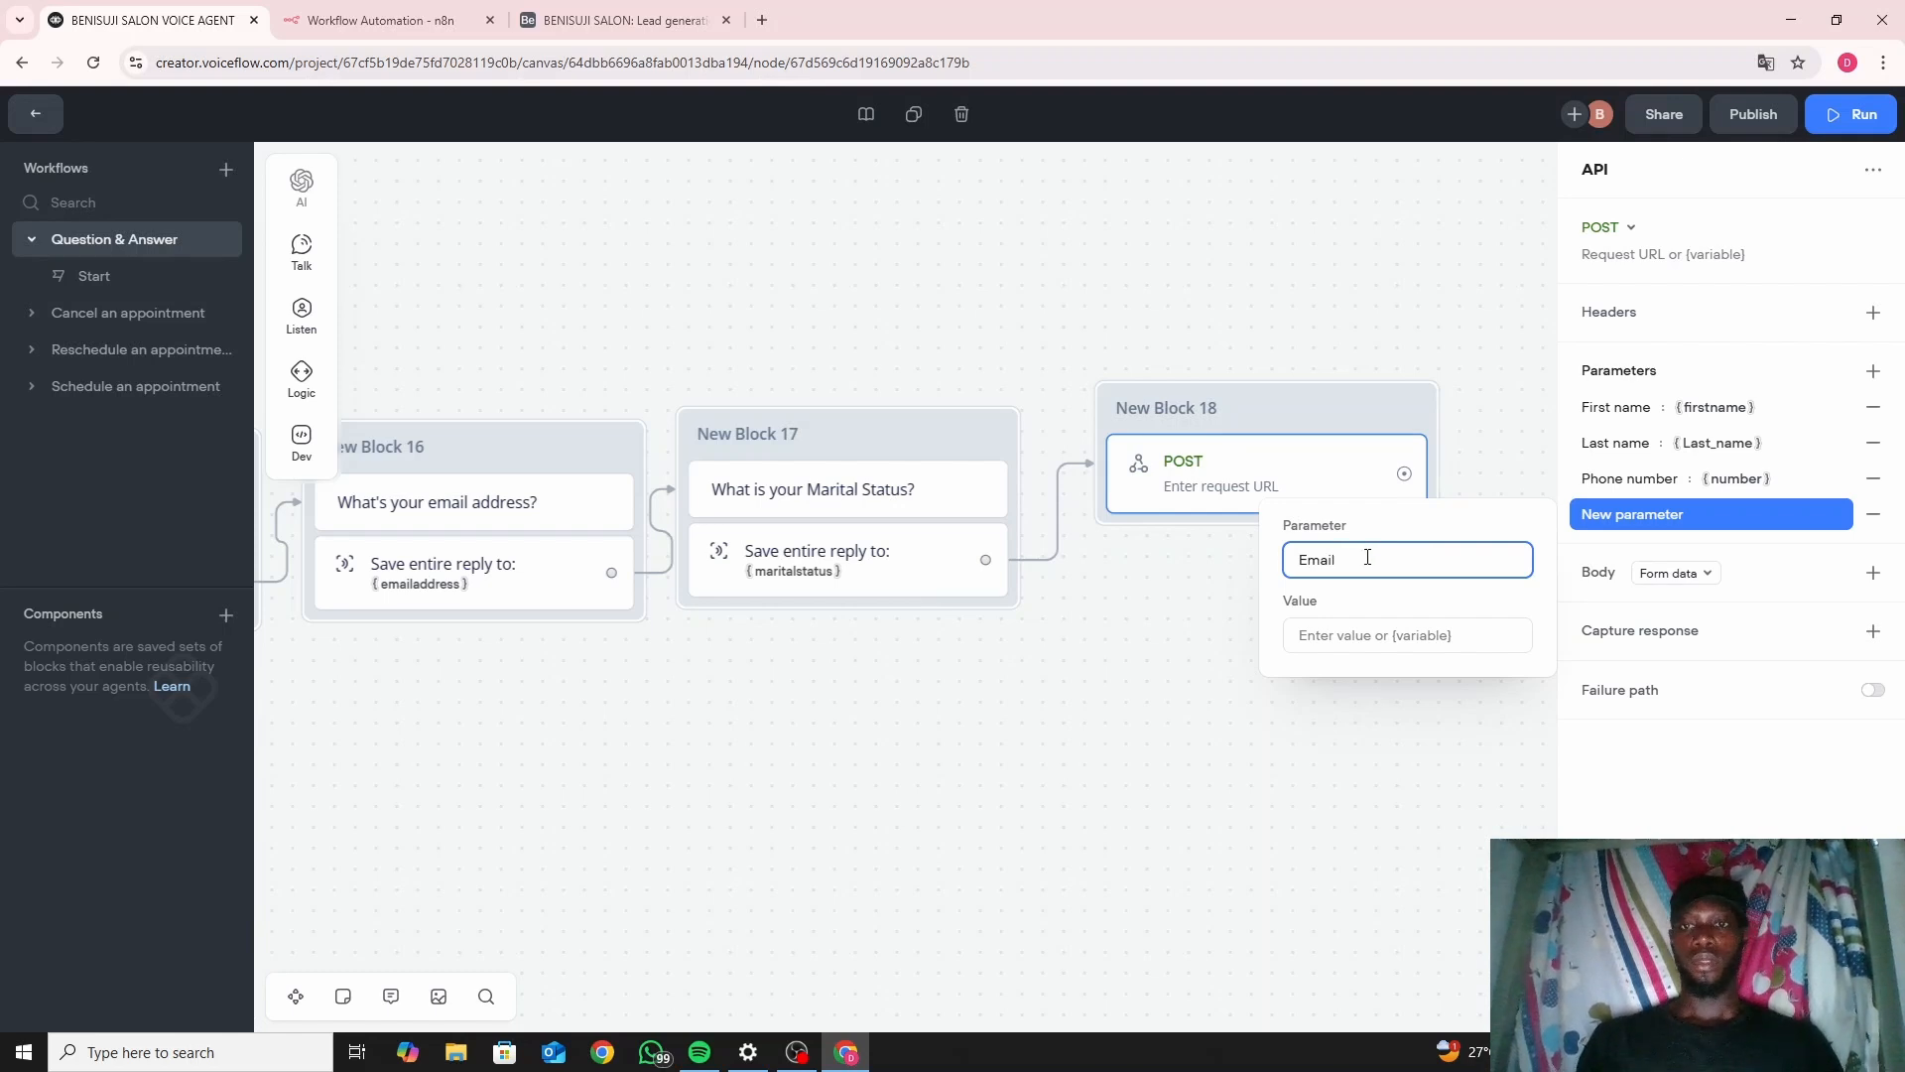
{"action": "left_click", "coordinate": [1364, 631]}
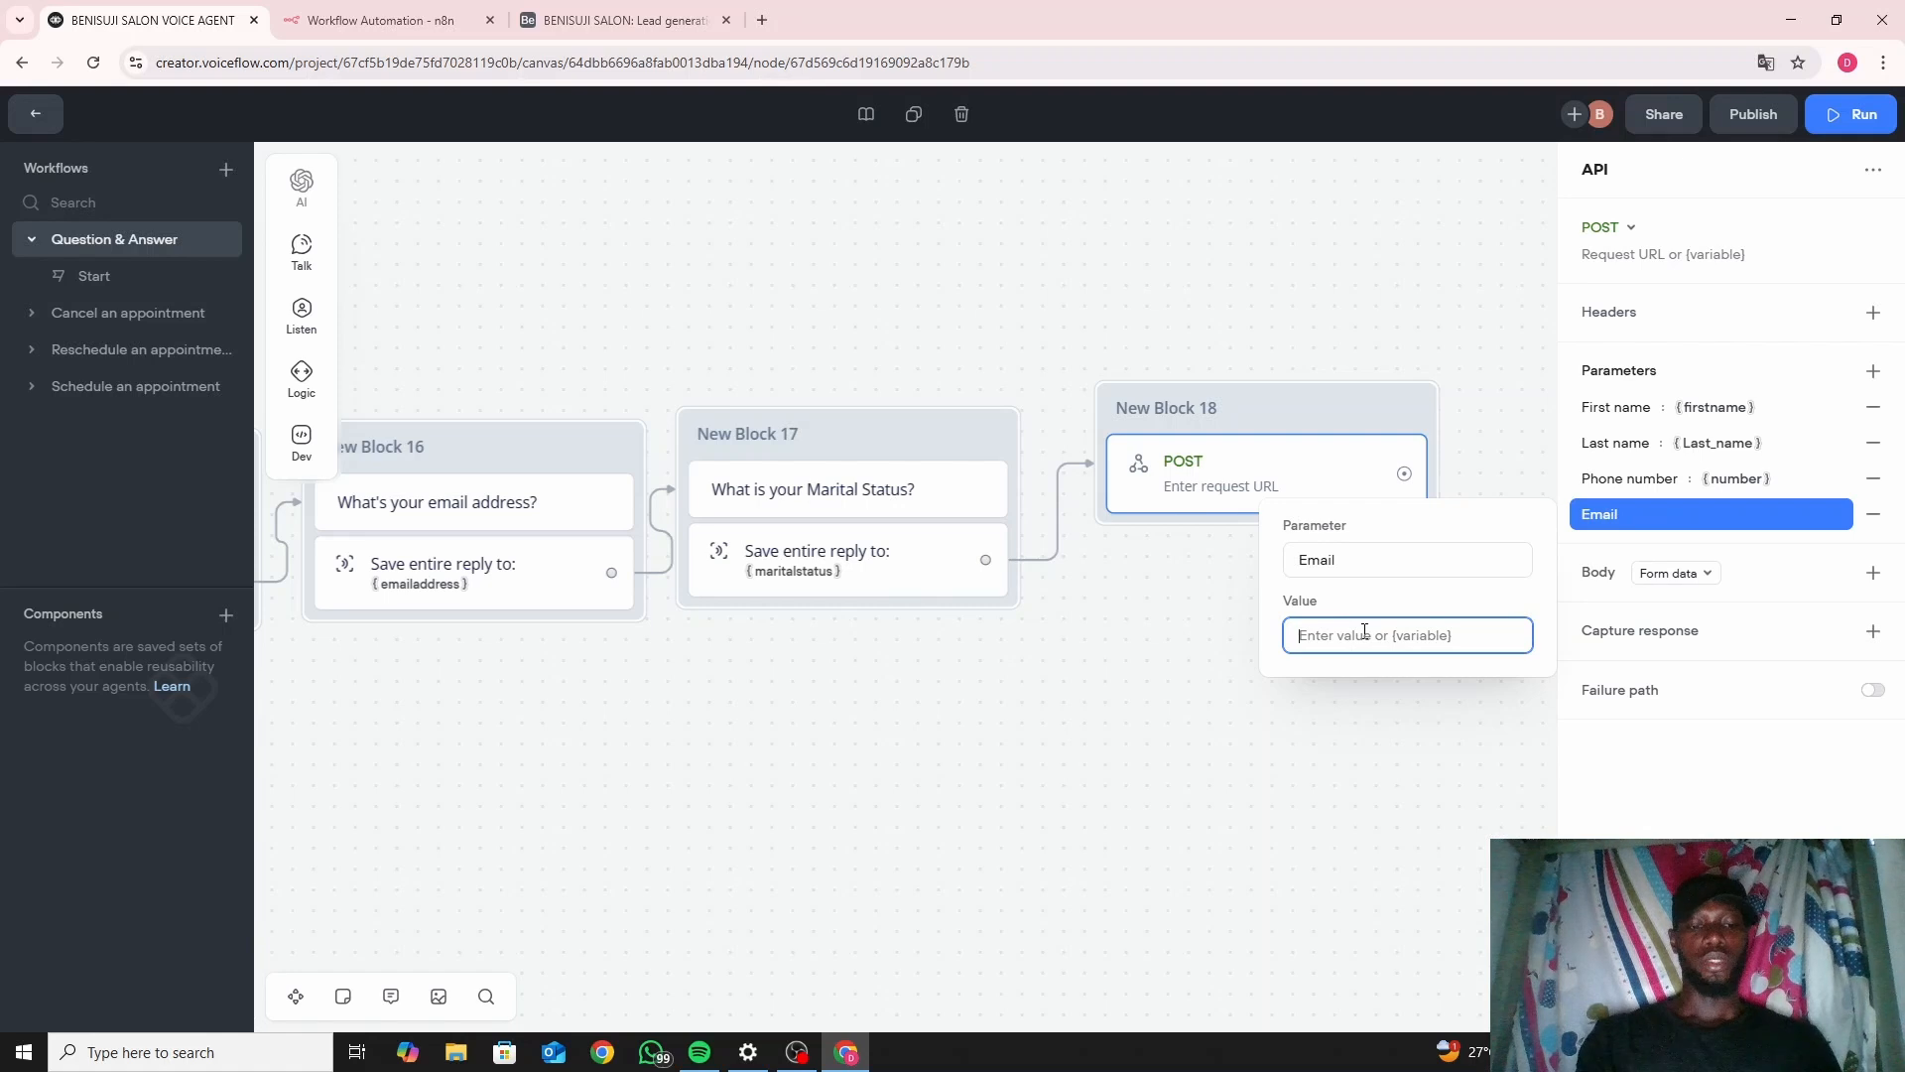
{"action": "type", "text": "{"}
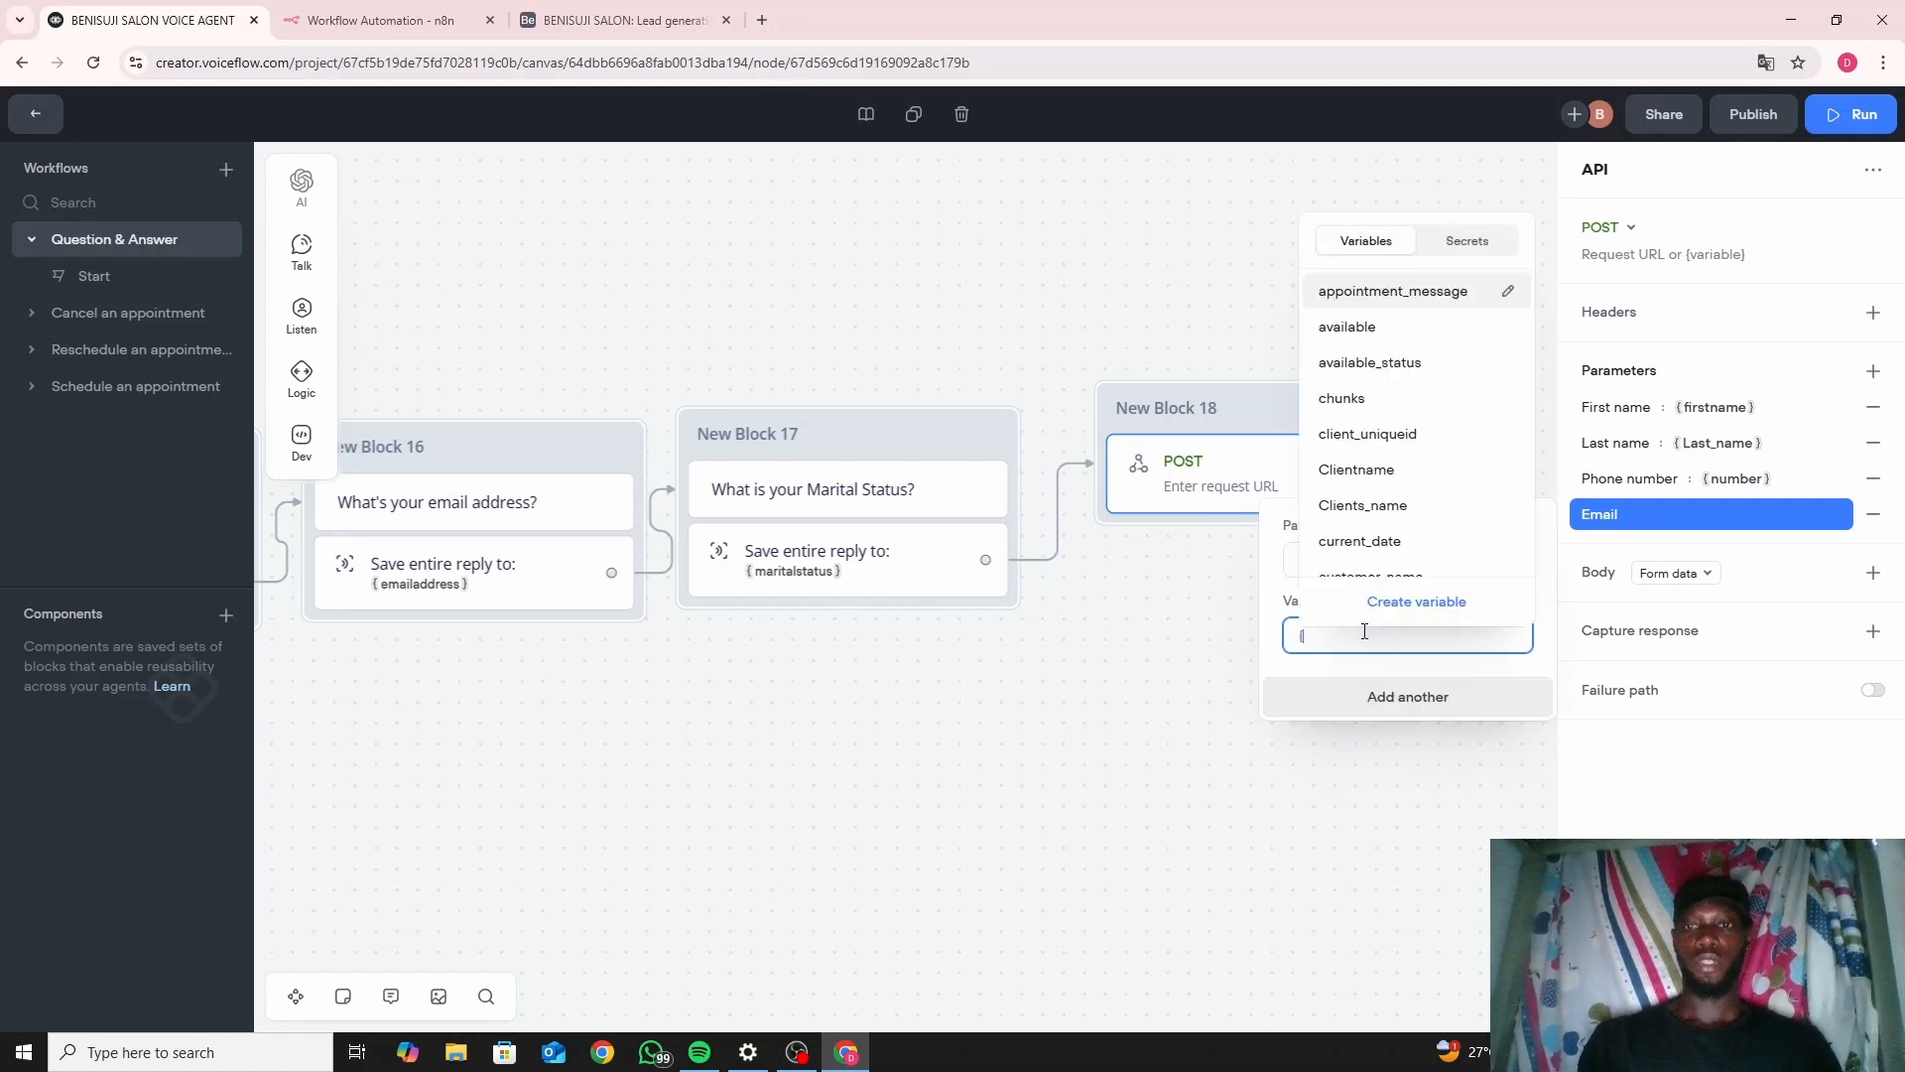
{"action": "type", "text": "em"}
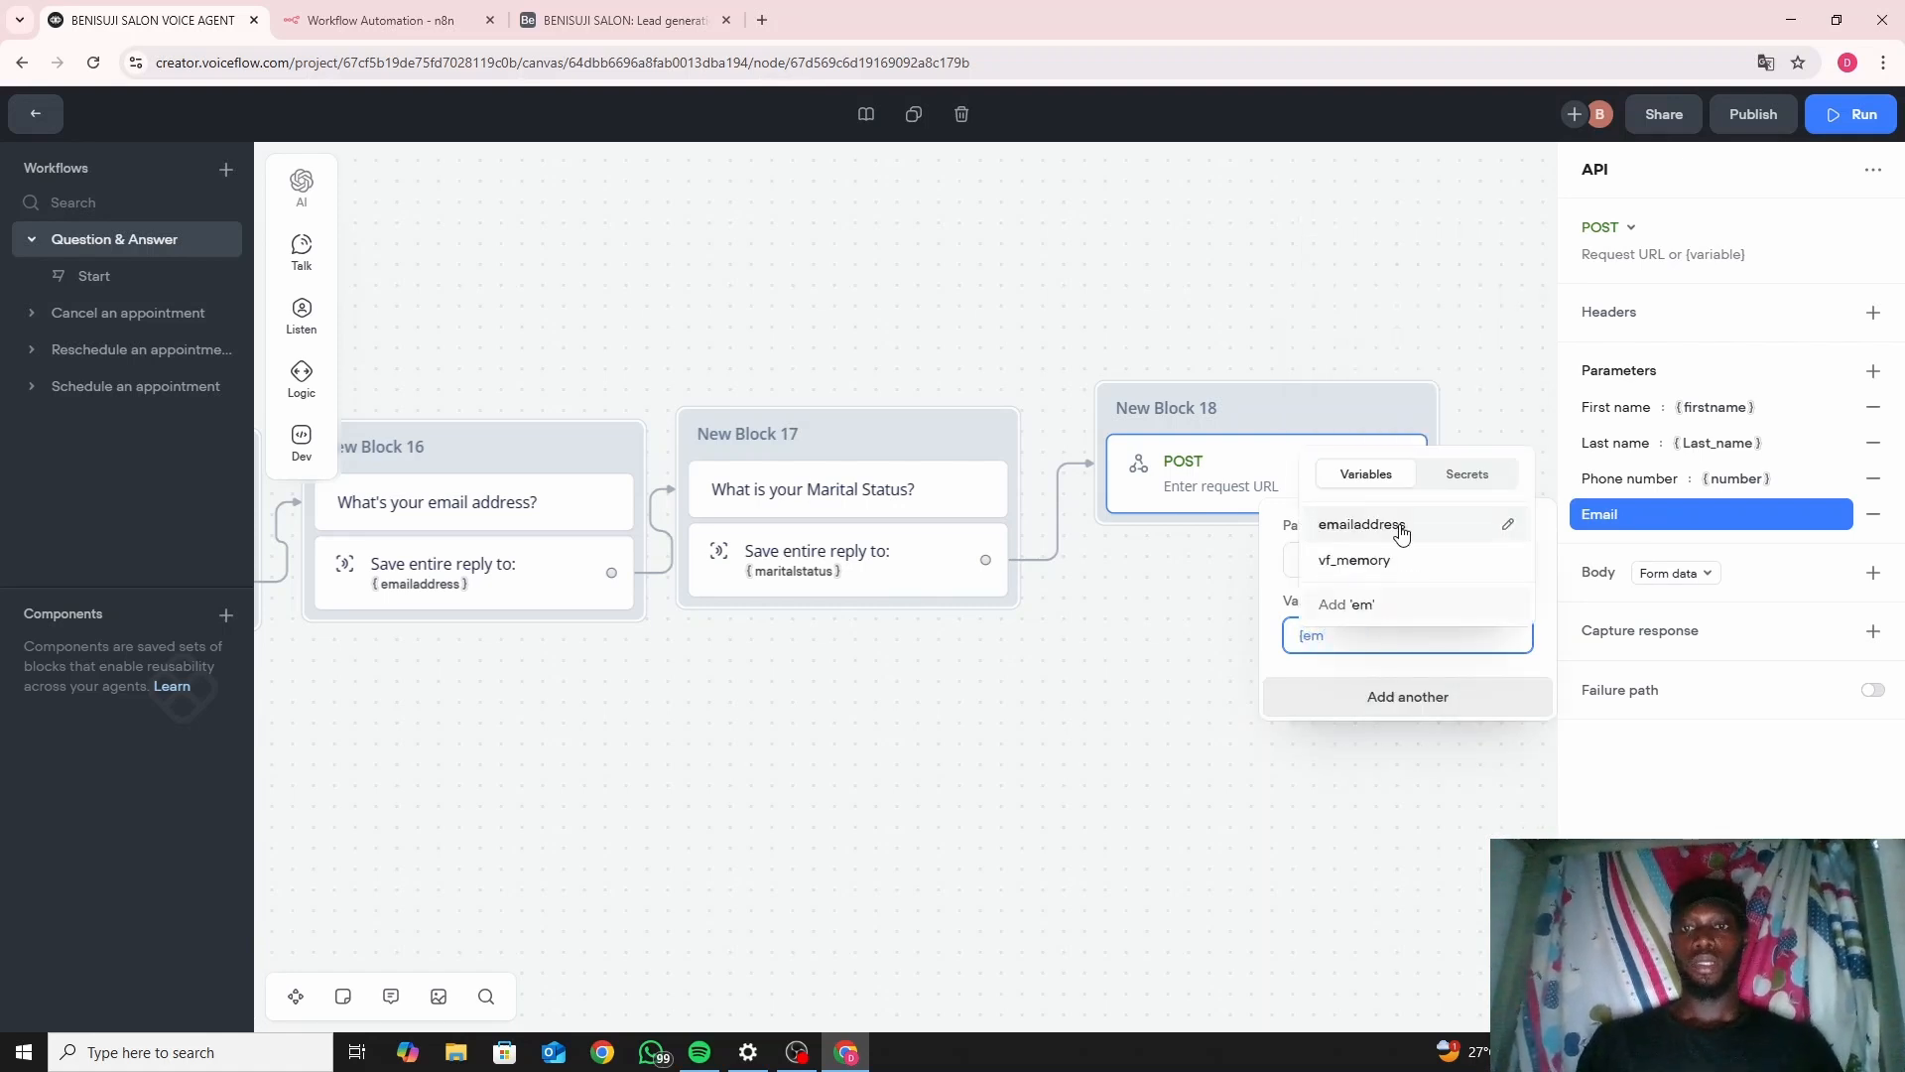
{"action": "left_click", "coordinate": [1403, 533]}
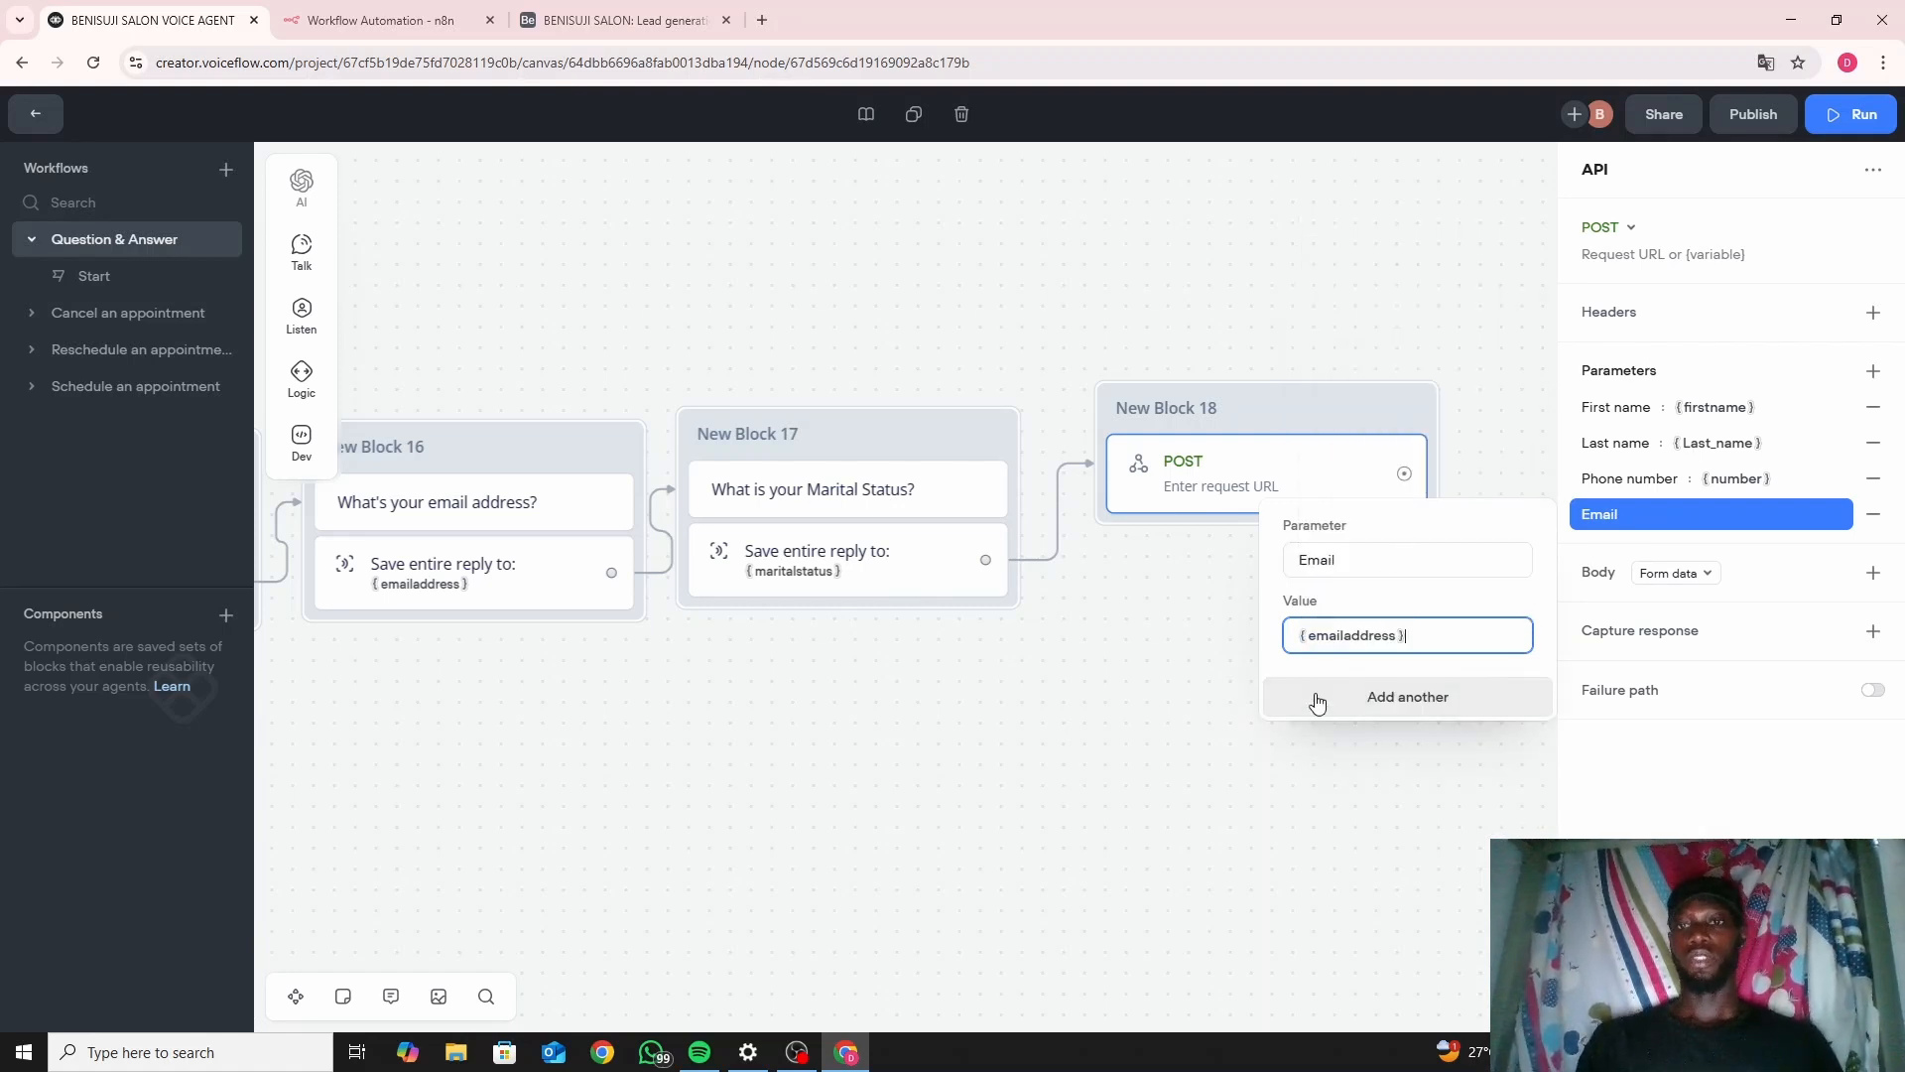
{"action": "left_click", "coordinate": [1149, 650]}
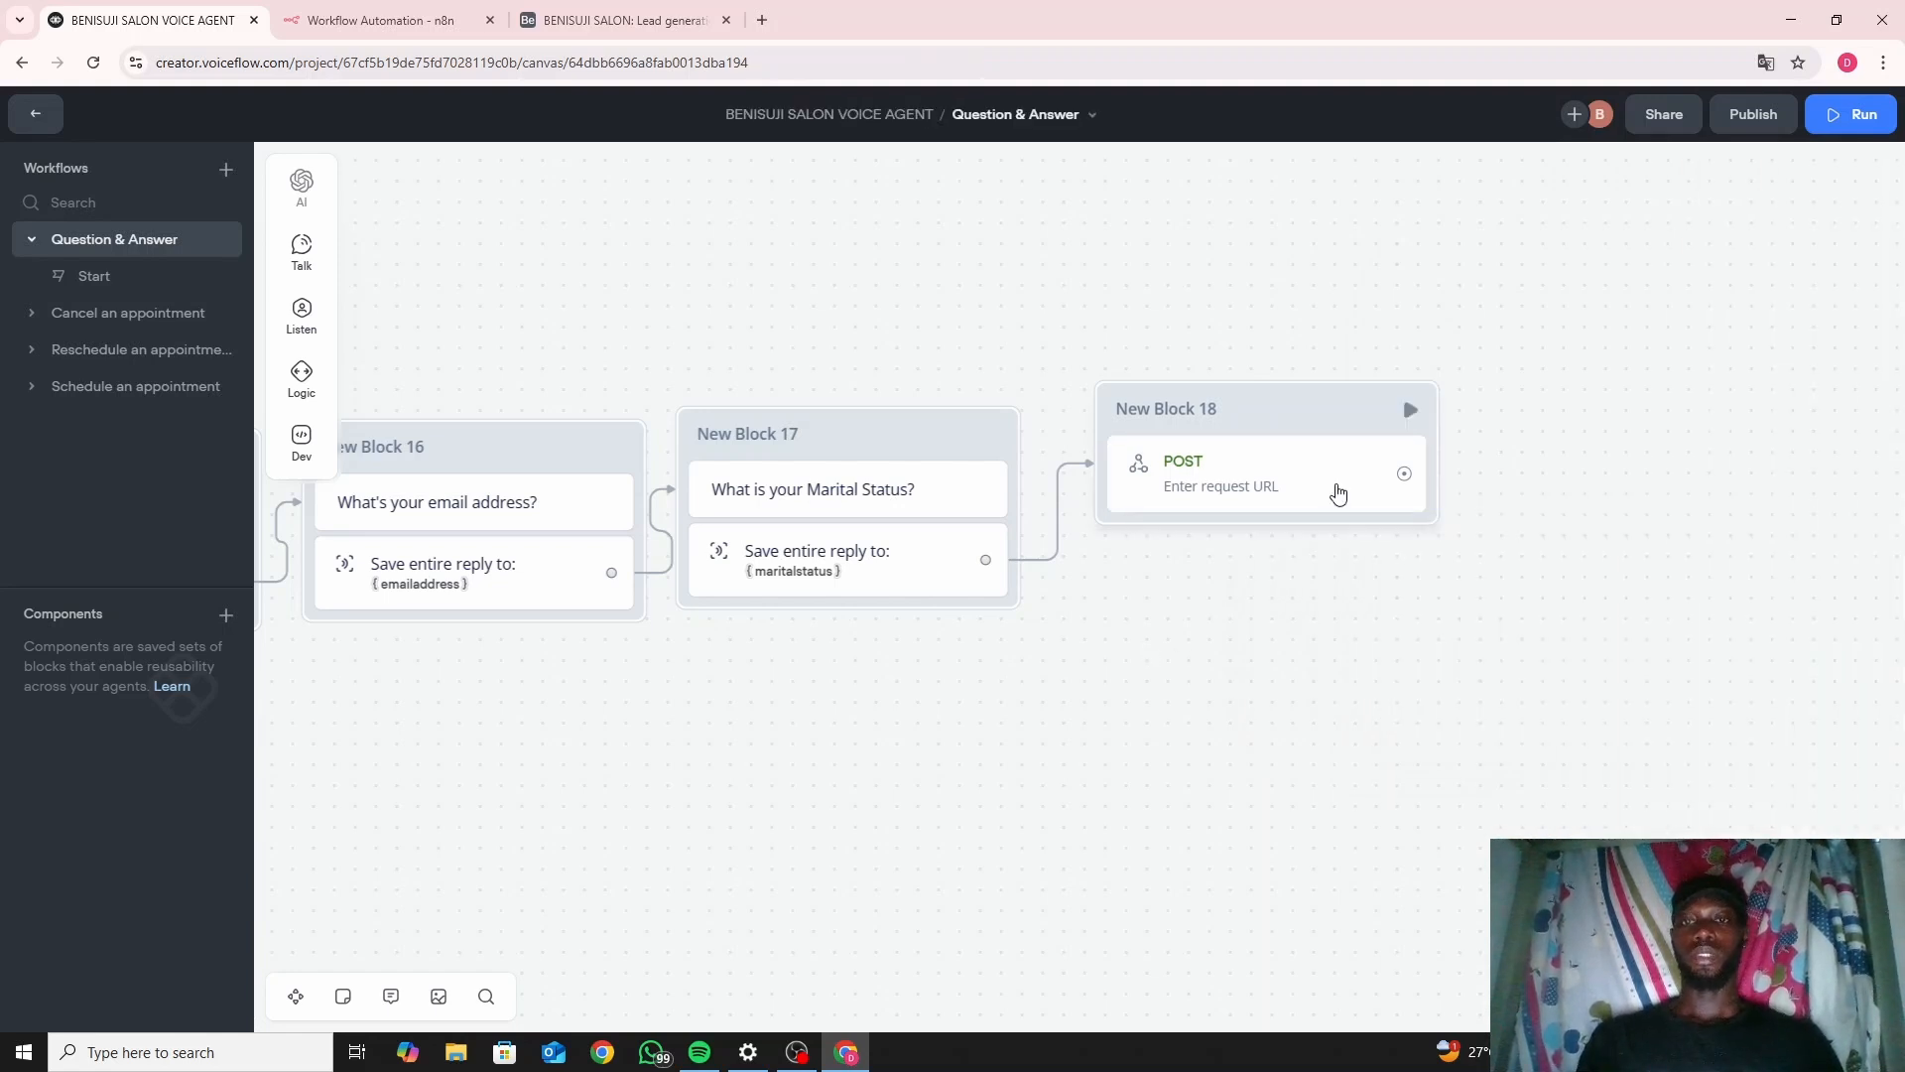
{"action": "left_click", "coordinate": [1349, 440]}
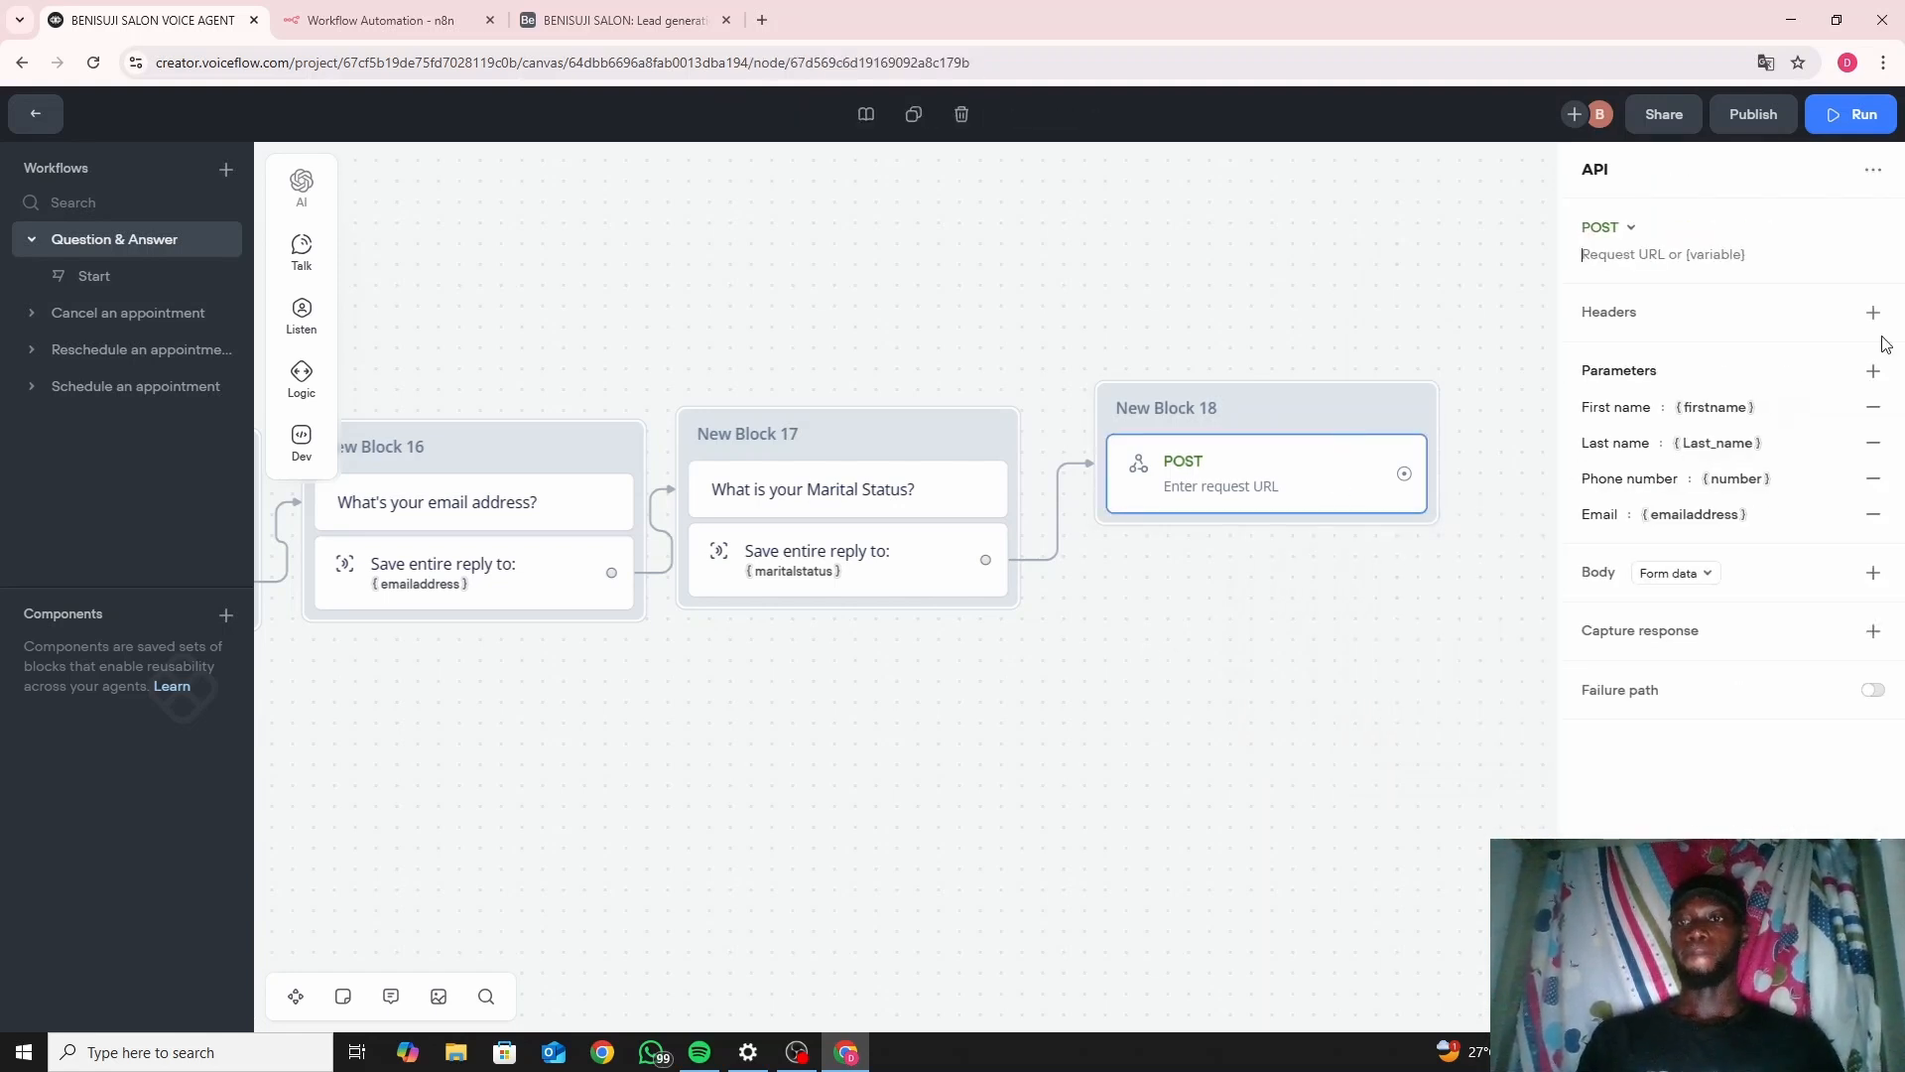
Add a 'Marital' parameter set to {maritalstatus} and reopen the POST step's settings.
{"action": "left_click", "coordinate": [1874, 371]}
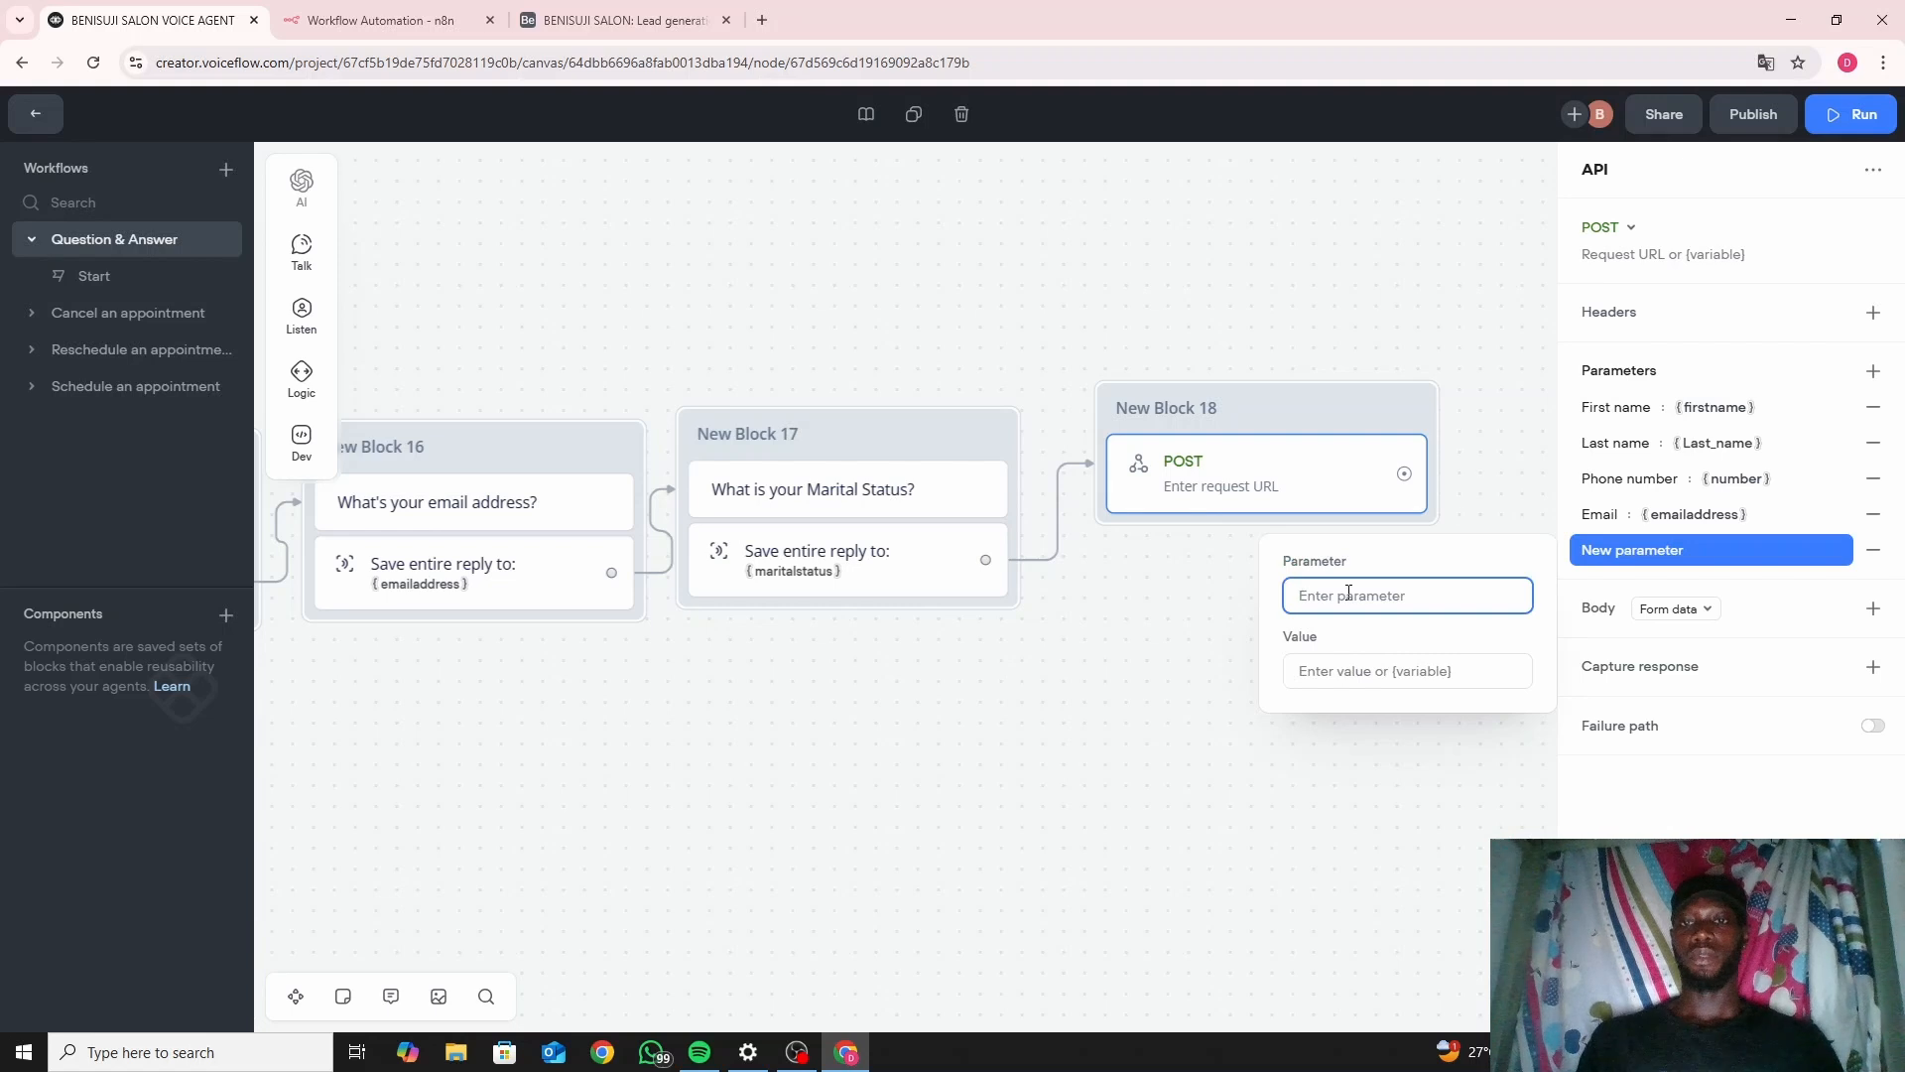
{"action": "type", "text": "Ma"}
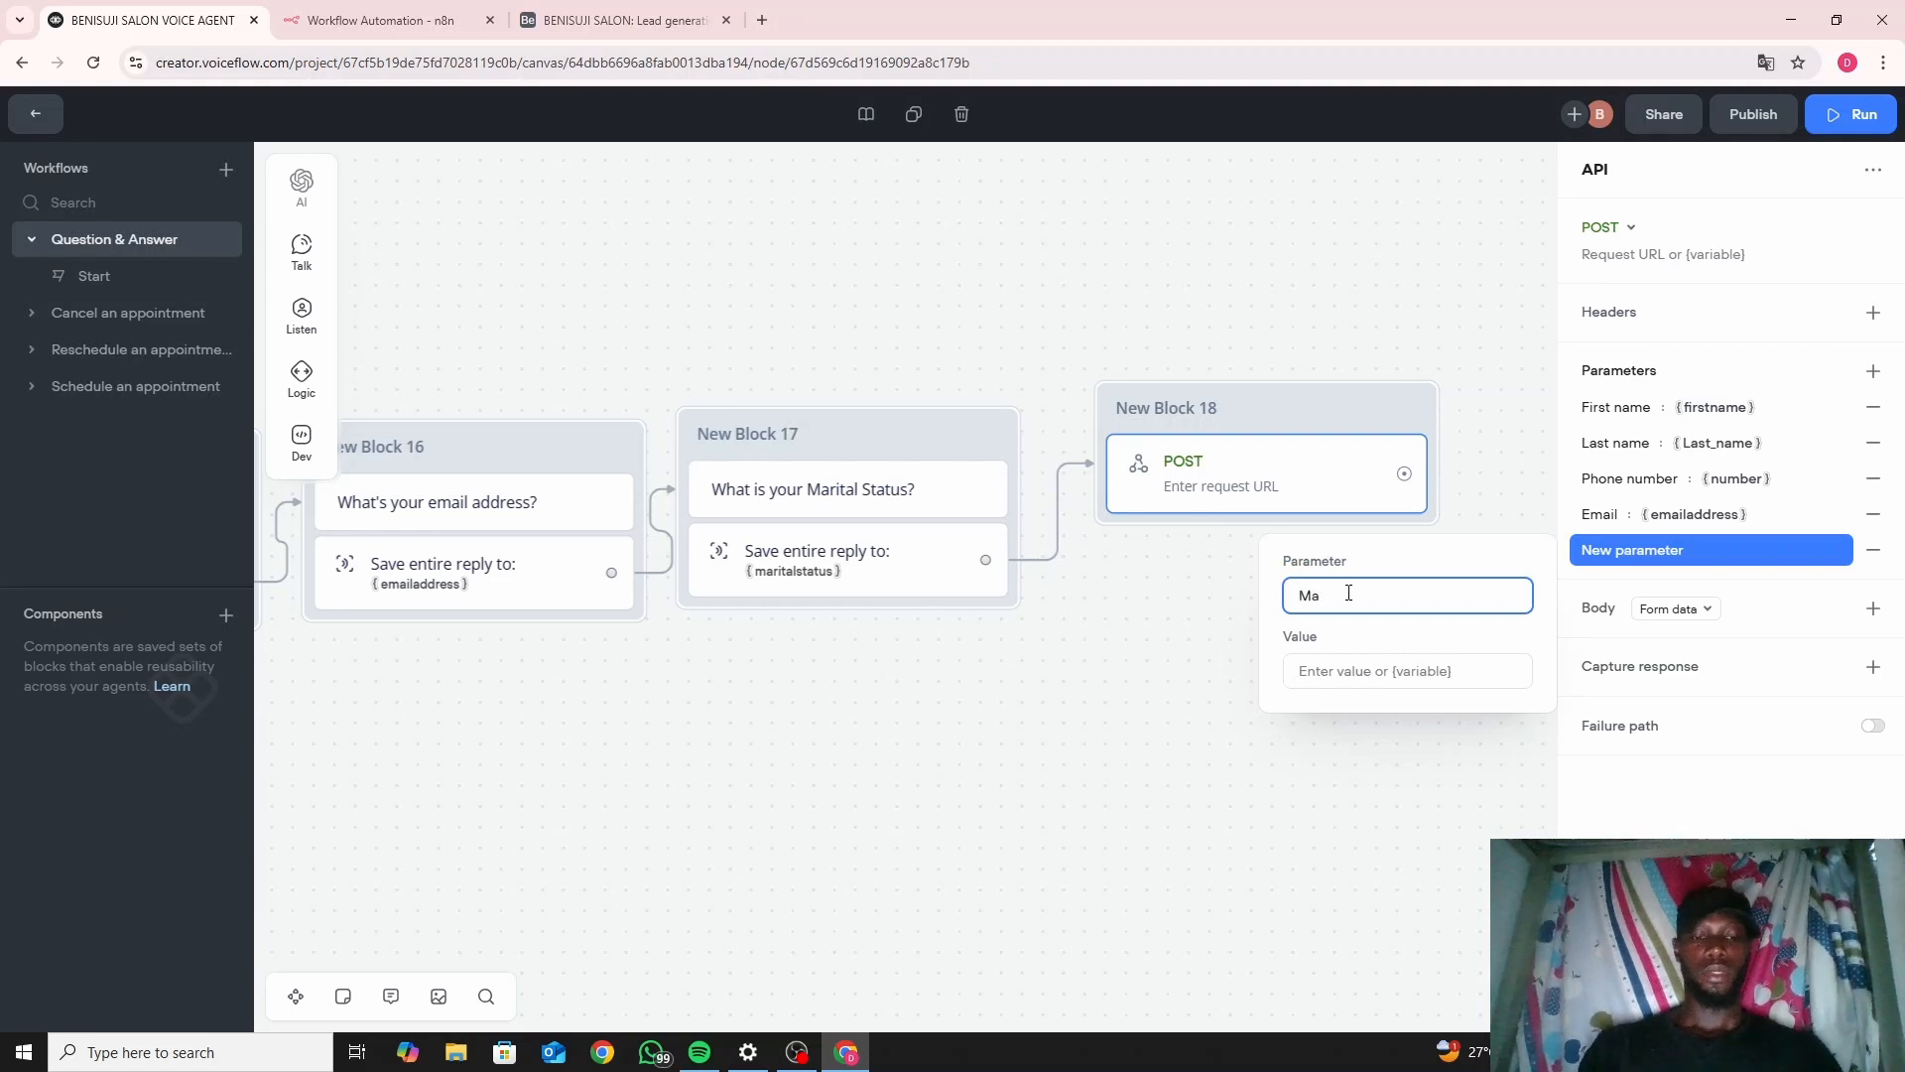
{"action": "type", "text": "rital"}
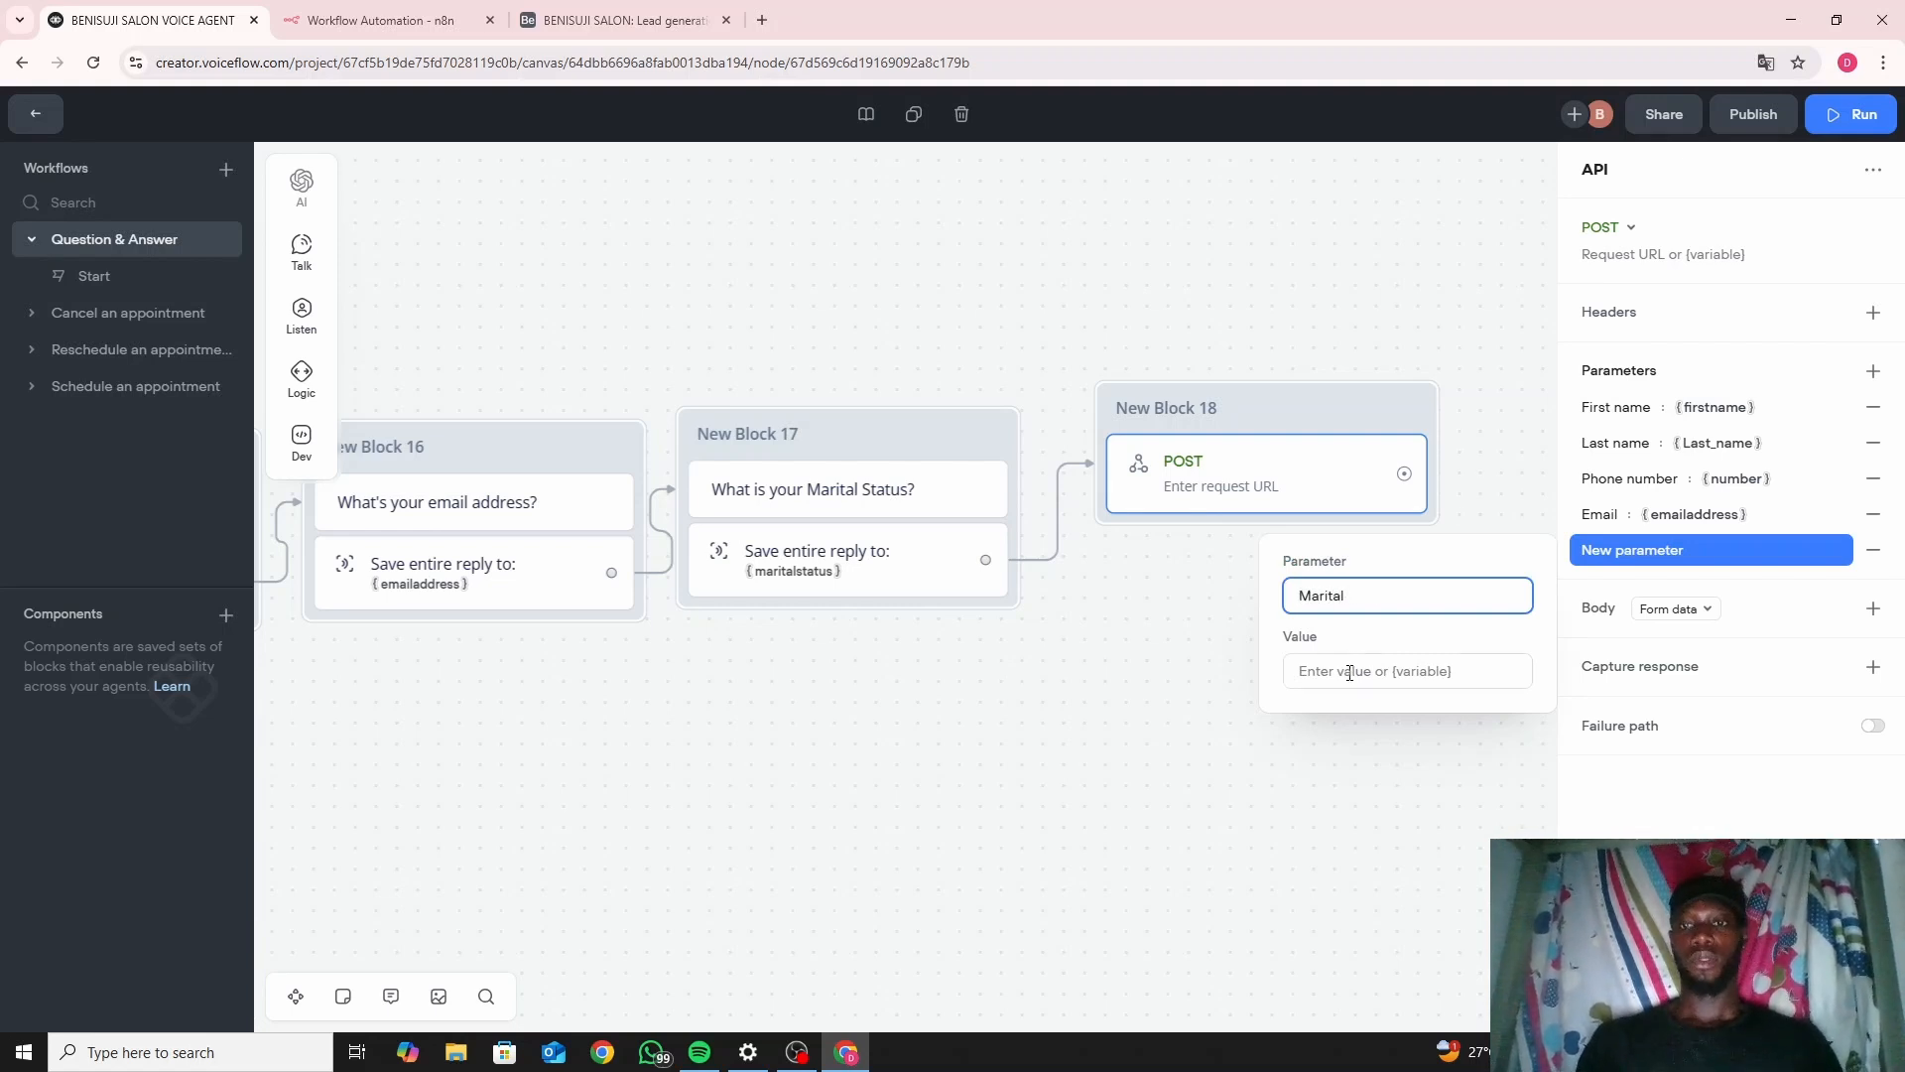
{"action": "left_click", "coordinate": [1350, 674]}
{"action": "type", "text": "{"}
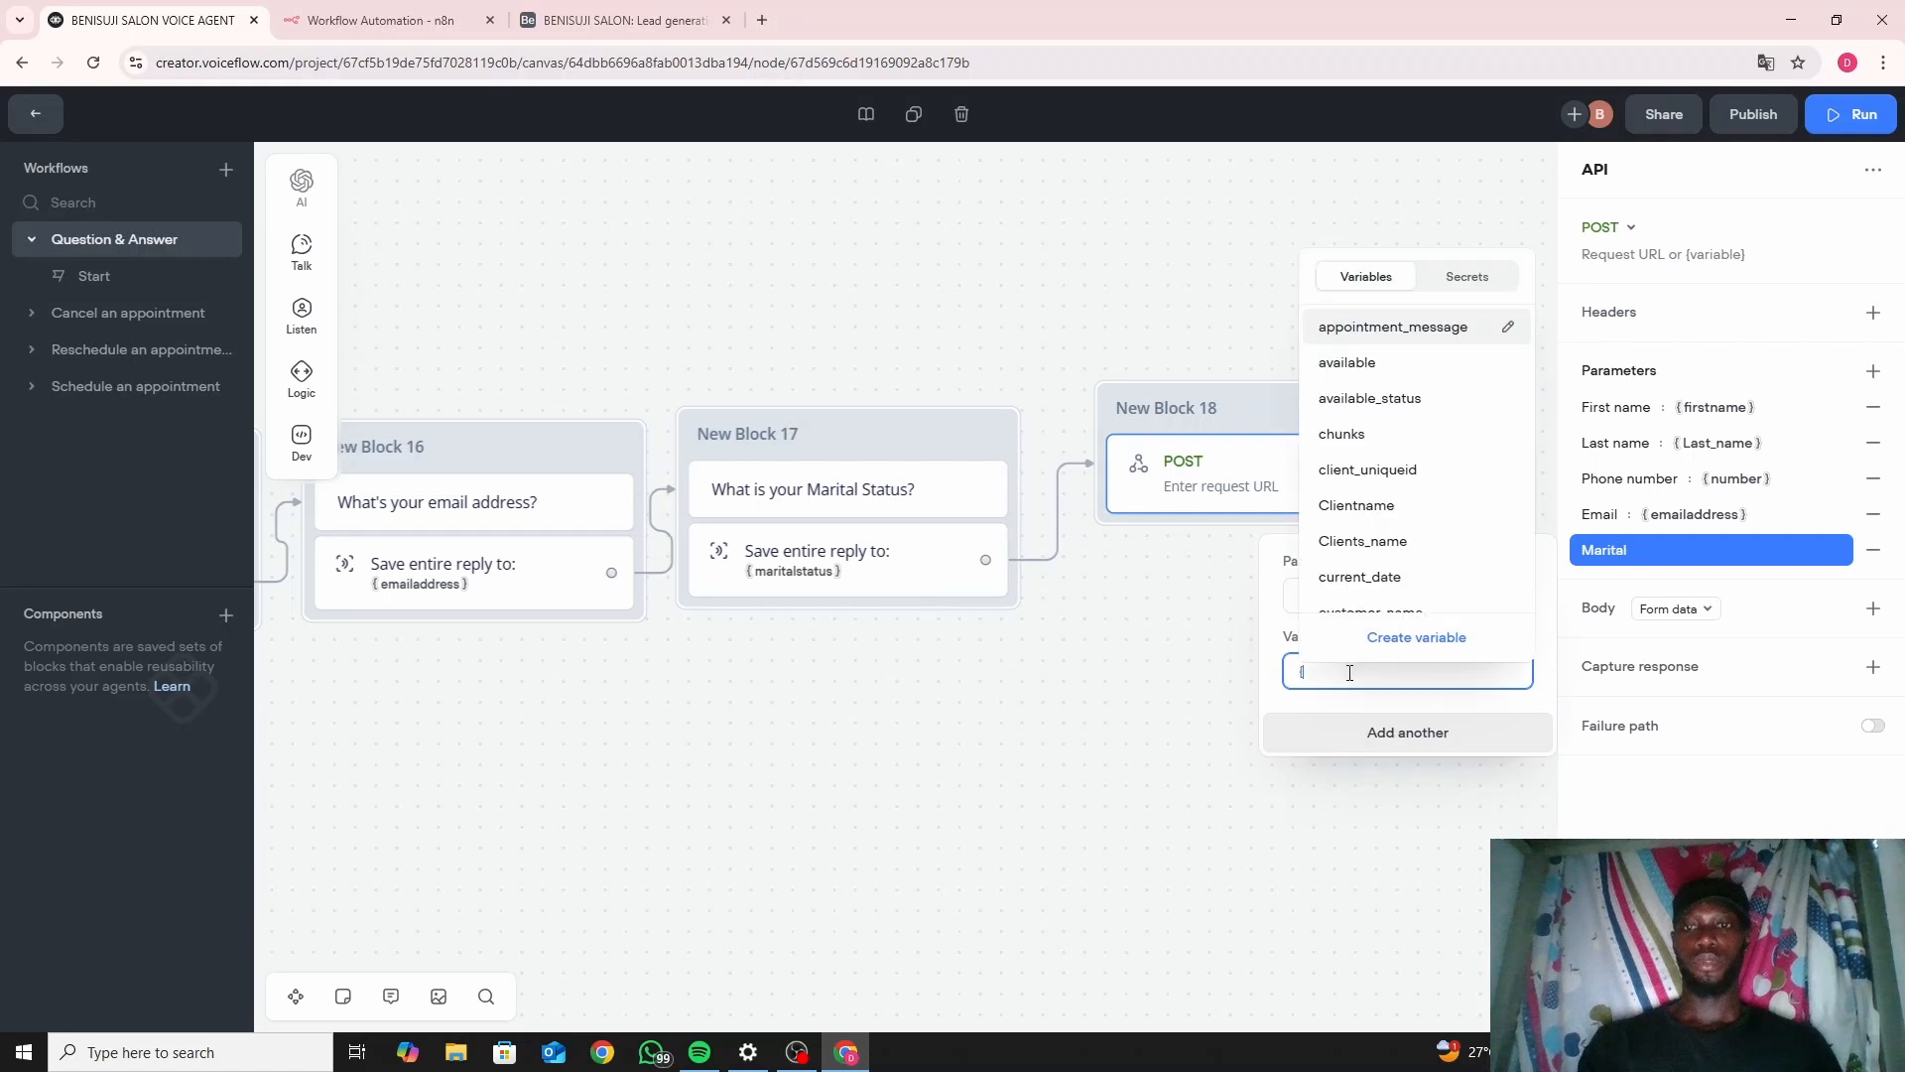
{"action": "type", "text": "maritalstatus"}
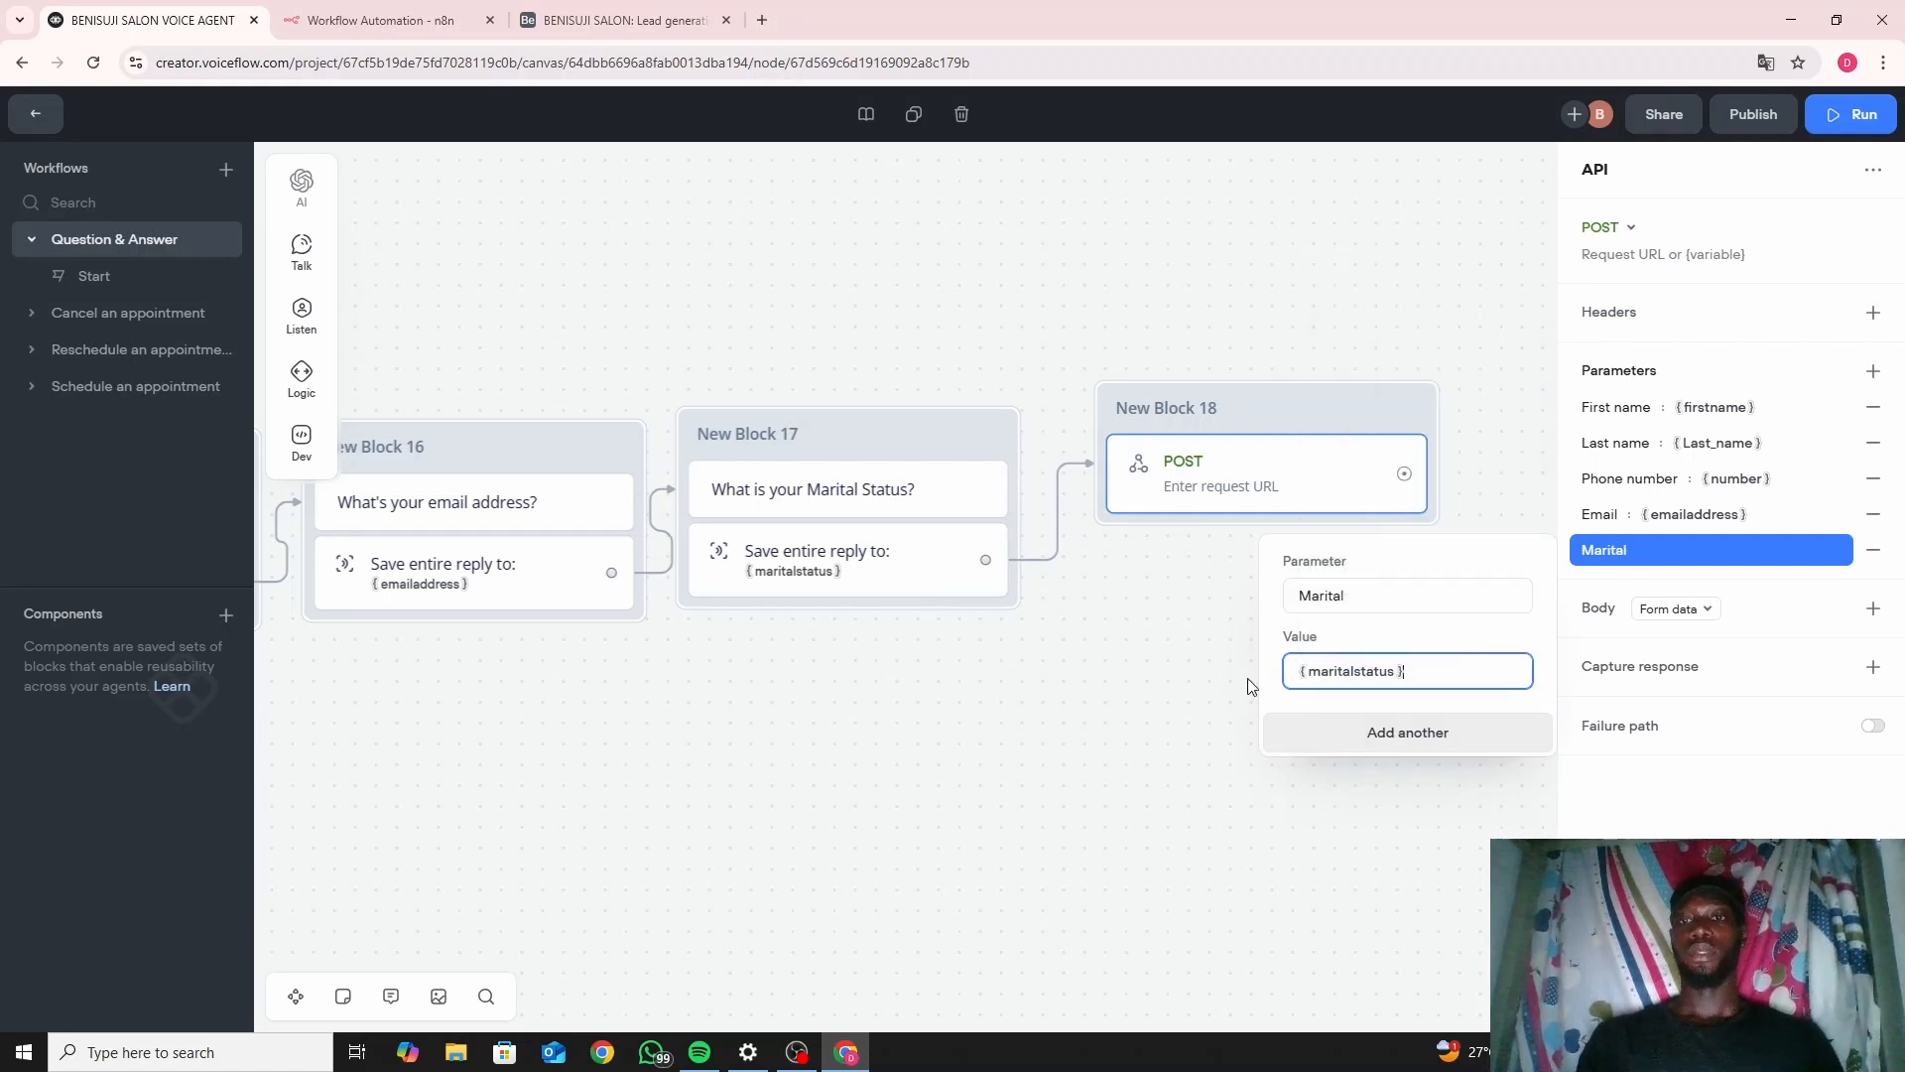
{"action": "left_click", "coordinate": [1181, 711]}
{"action": "scroll", "coordinate": [1285, 417], "scroll_direction": "down", "scroll_amount": 2}
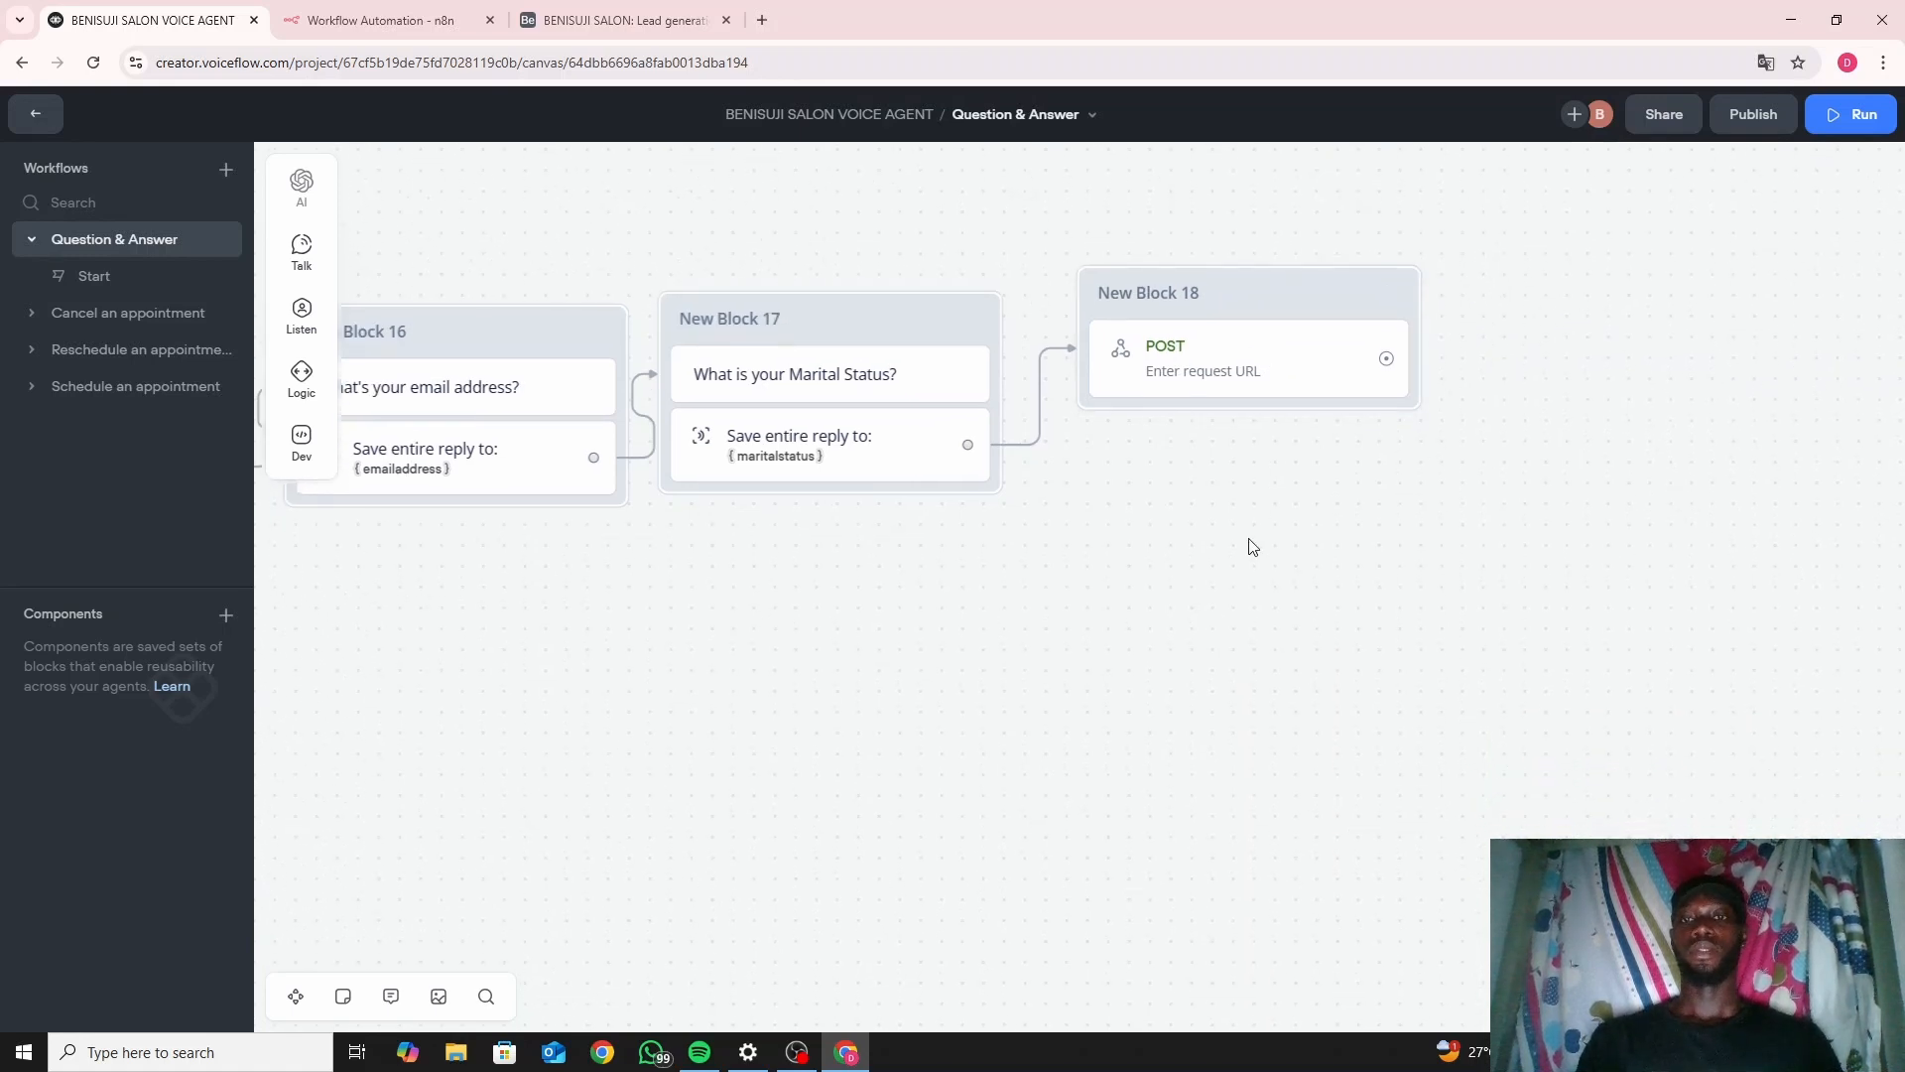
{"action": "scroll", "coordinate": [1248, 581], "scroll_direction": "up", "scroll_amount": 2}
{"action": "left_click_drag", "start_coordinate": [1206, 675], "coordinate": [1077, 698]}
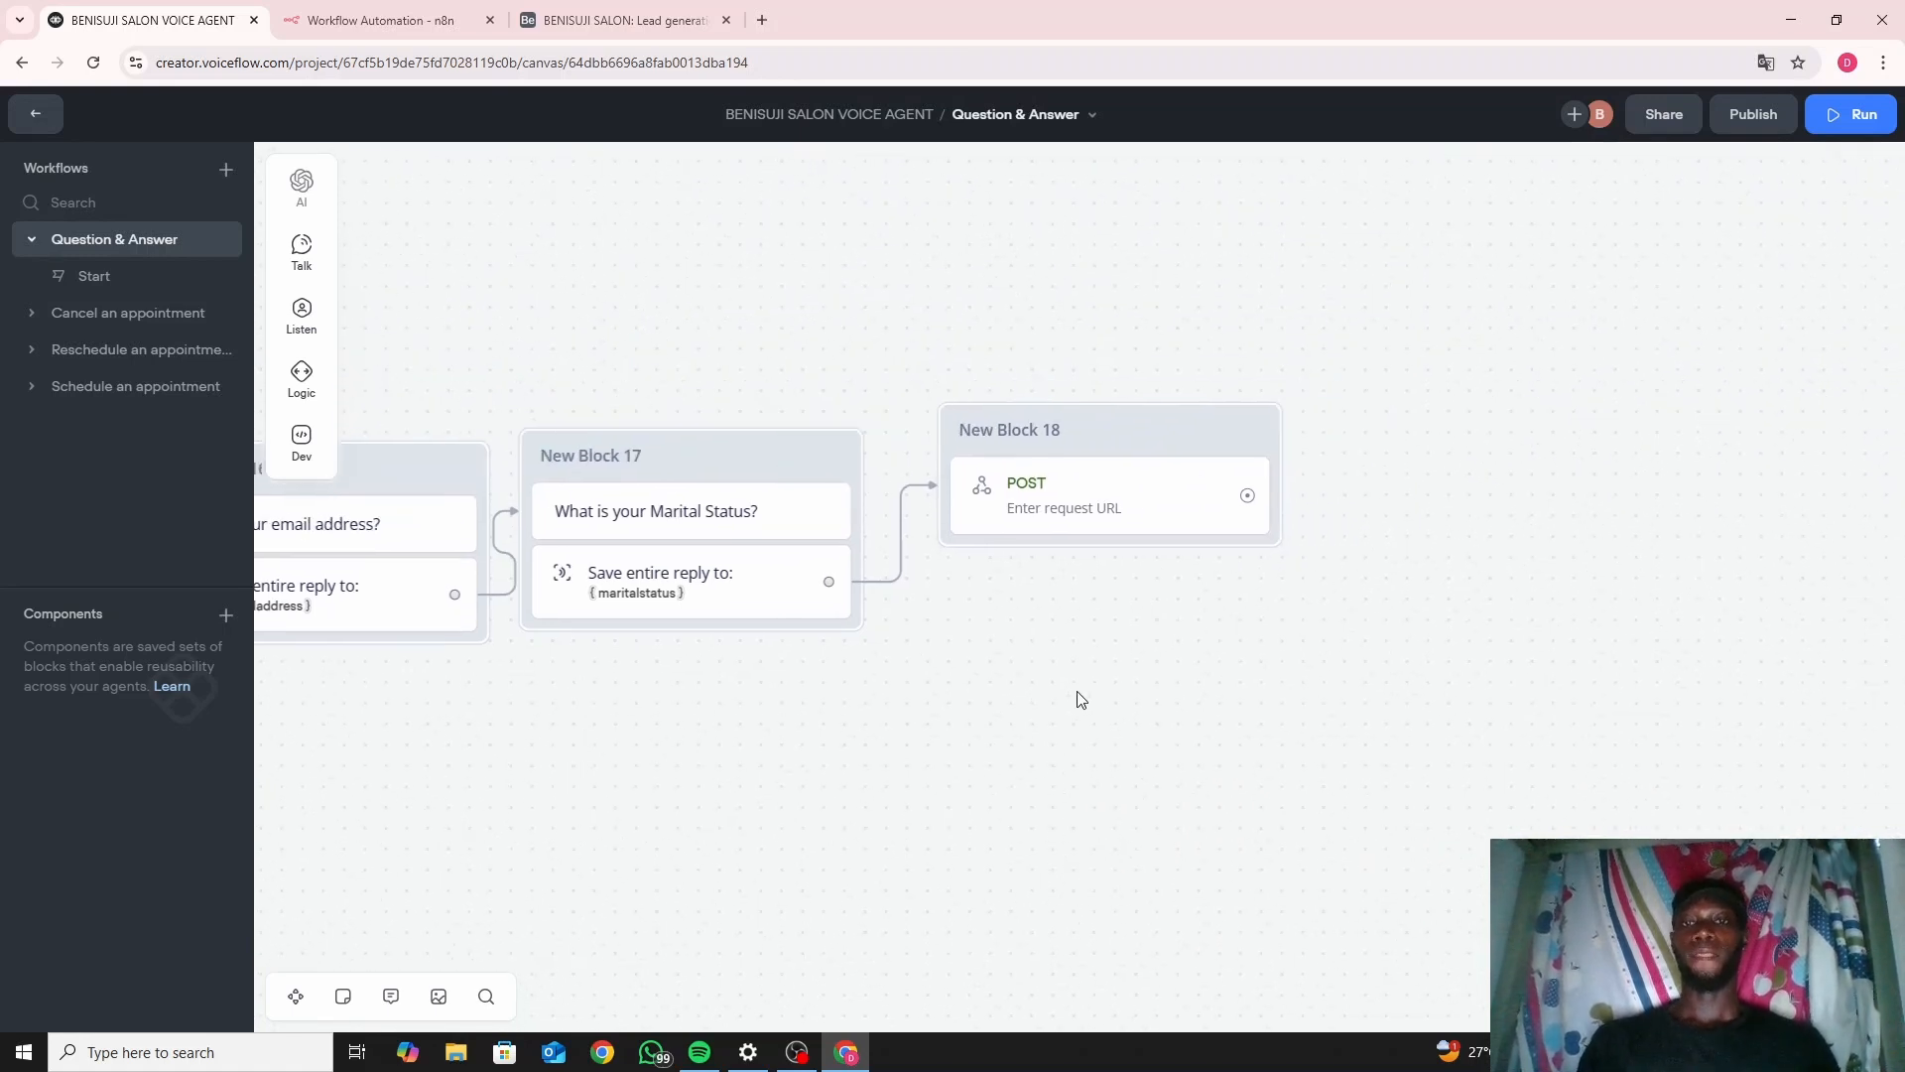
{"action": "left_click", "coordinate": [1127, 435]}
{"action": "left_click", "coordinate": [1128, 458]}
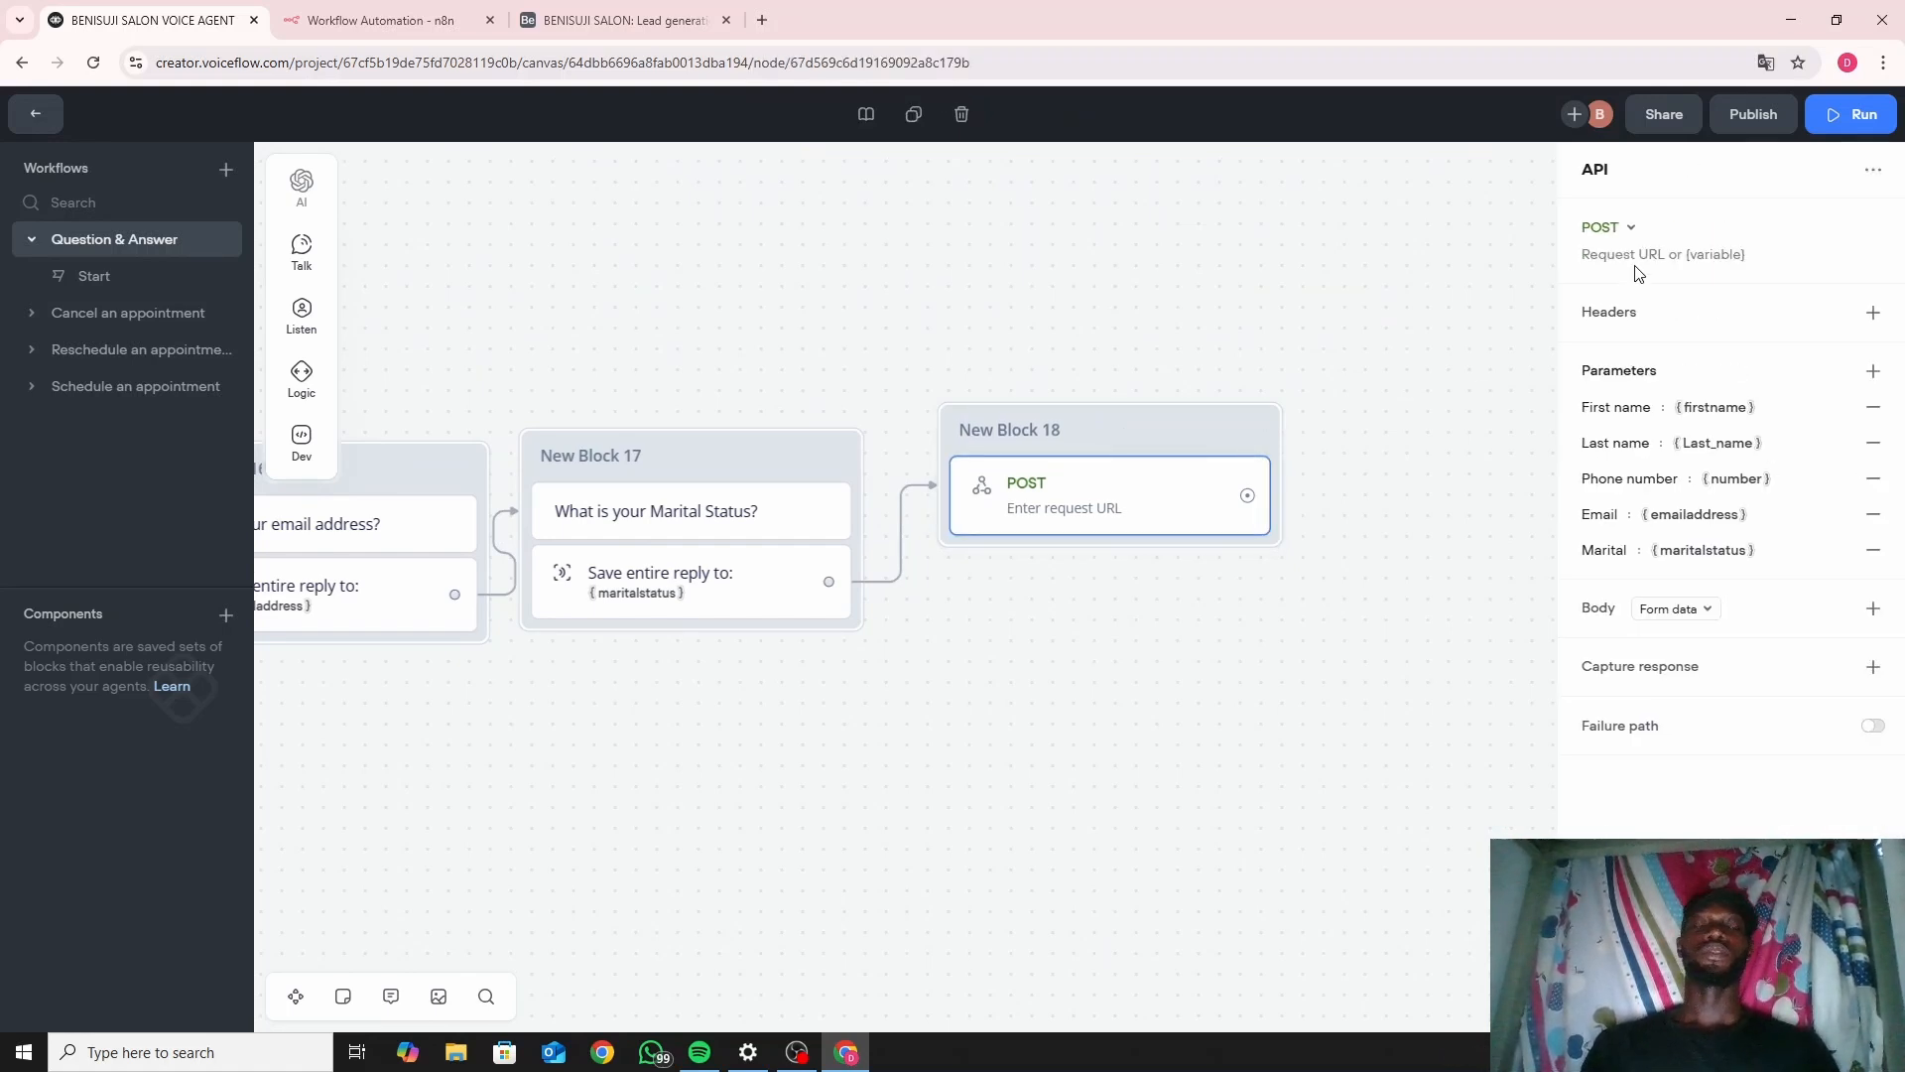
In the empty n8n workflow, search the first-trigger list for 'webo'.
{"action": "left_click", "coordinate": [416, 8]}
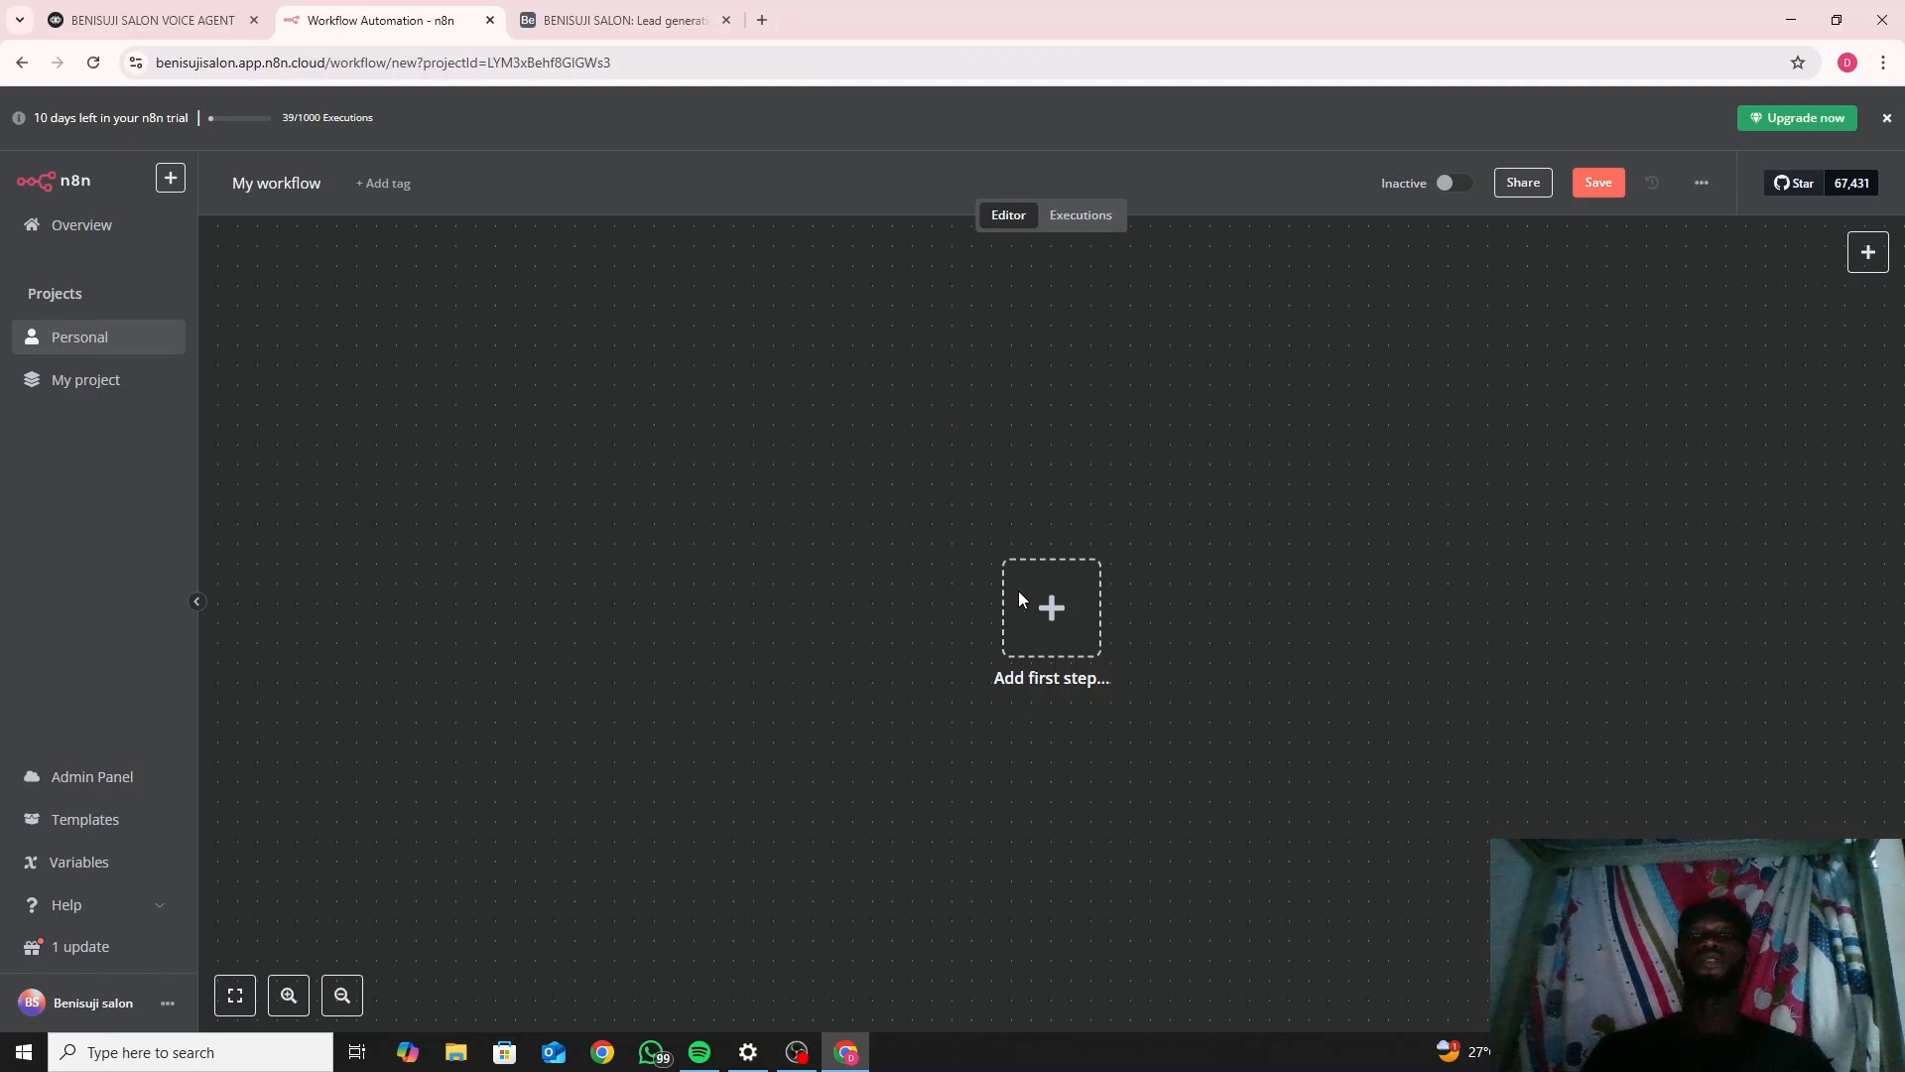
{"action": "left_click", "coordinate": [1057, 614]}
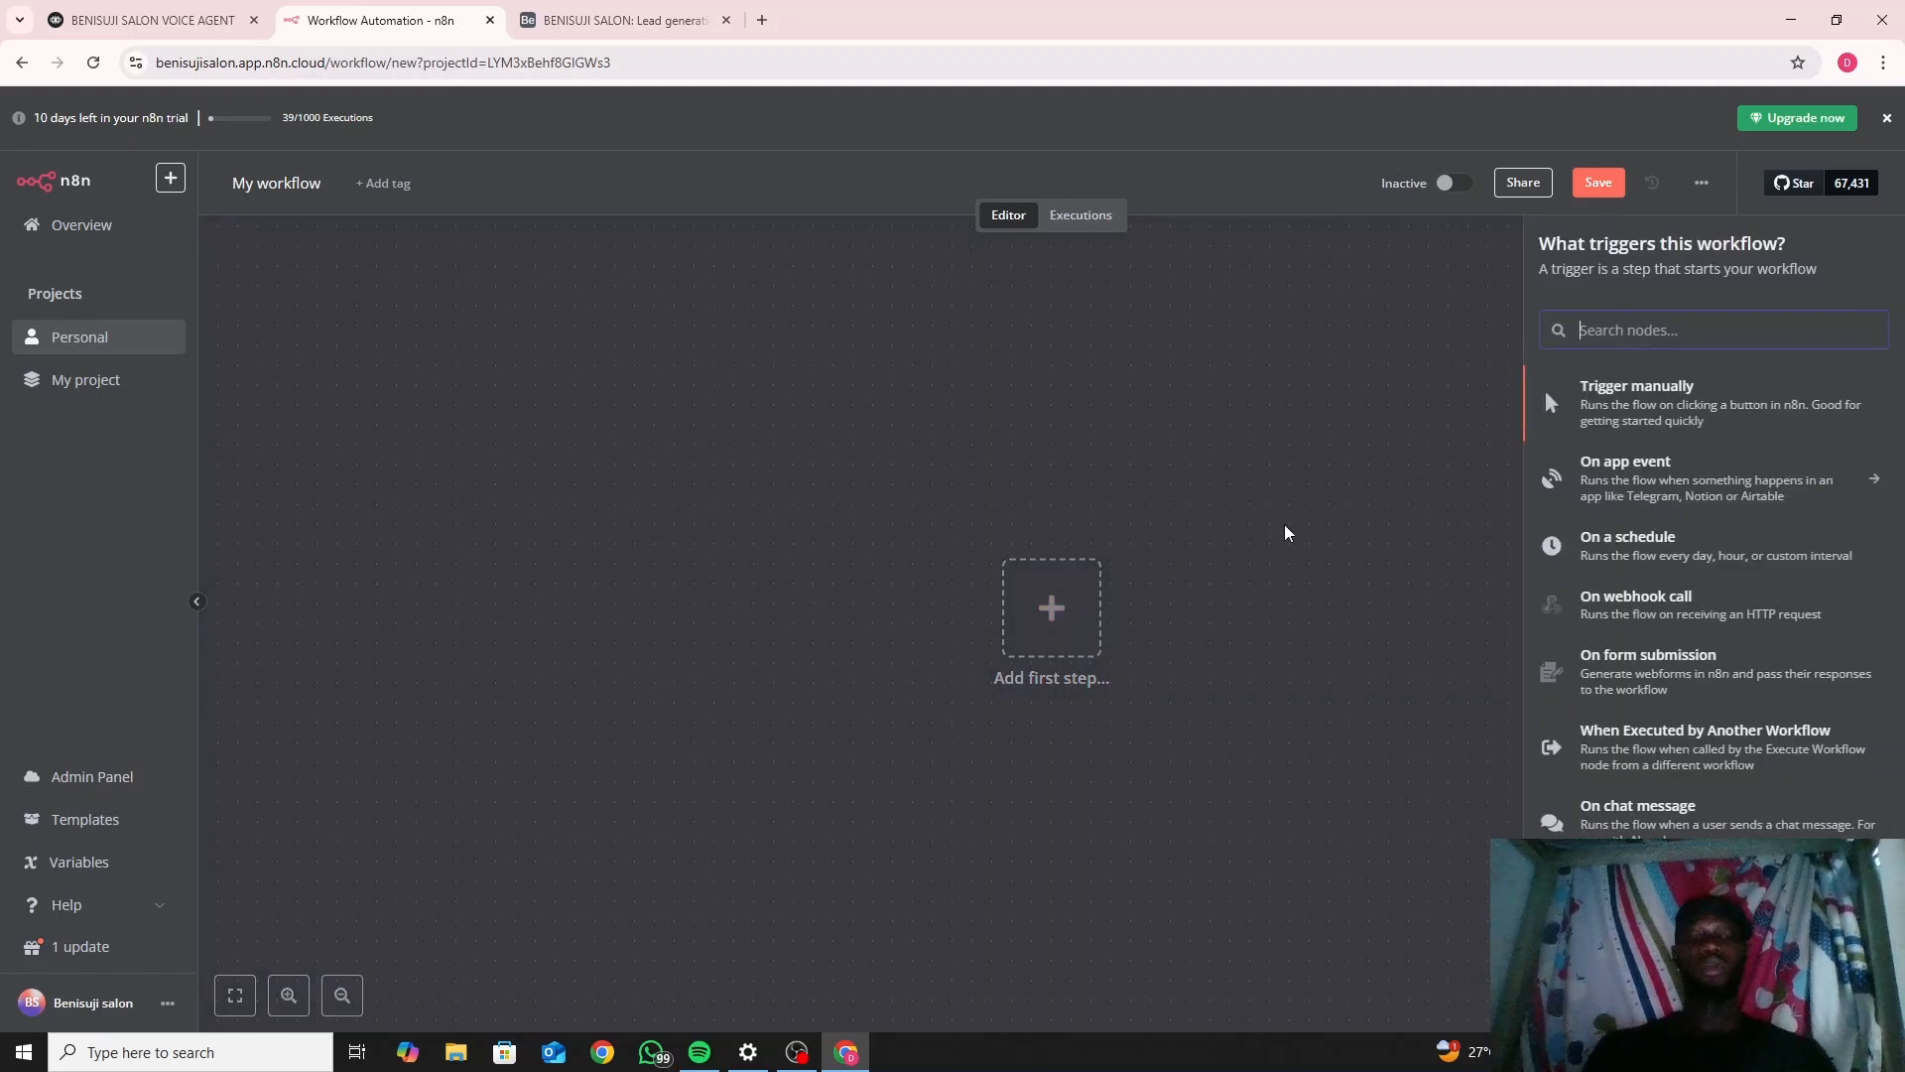
{"action": "type", "text": "webo"}
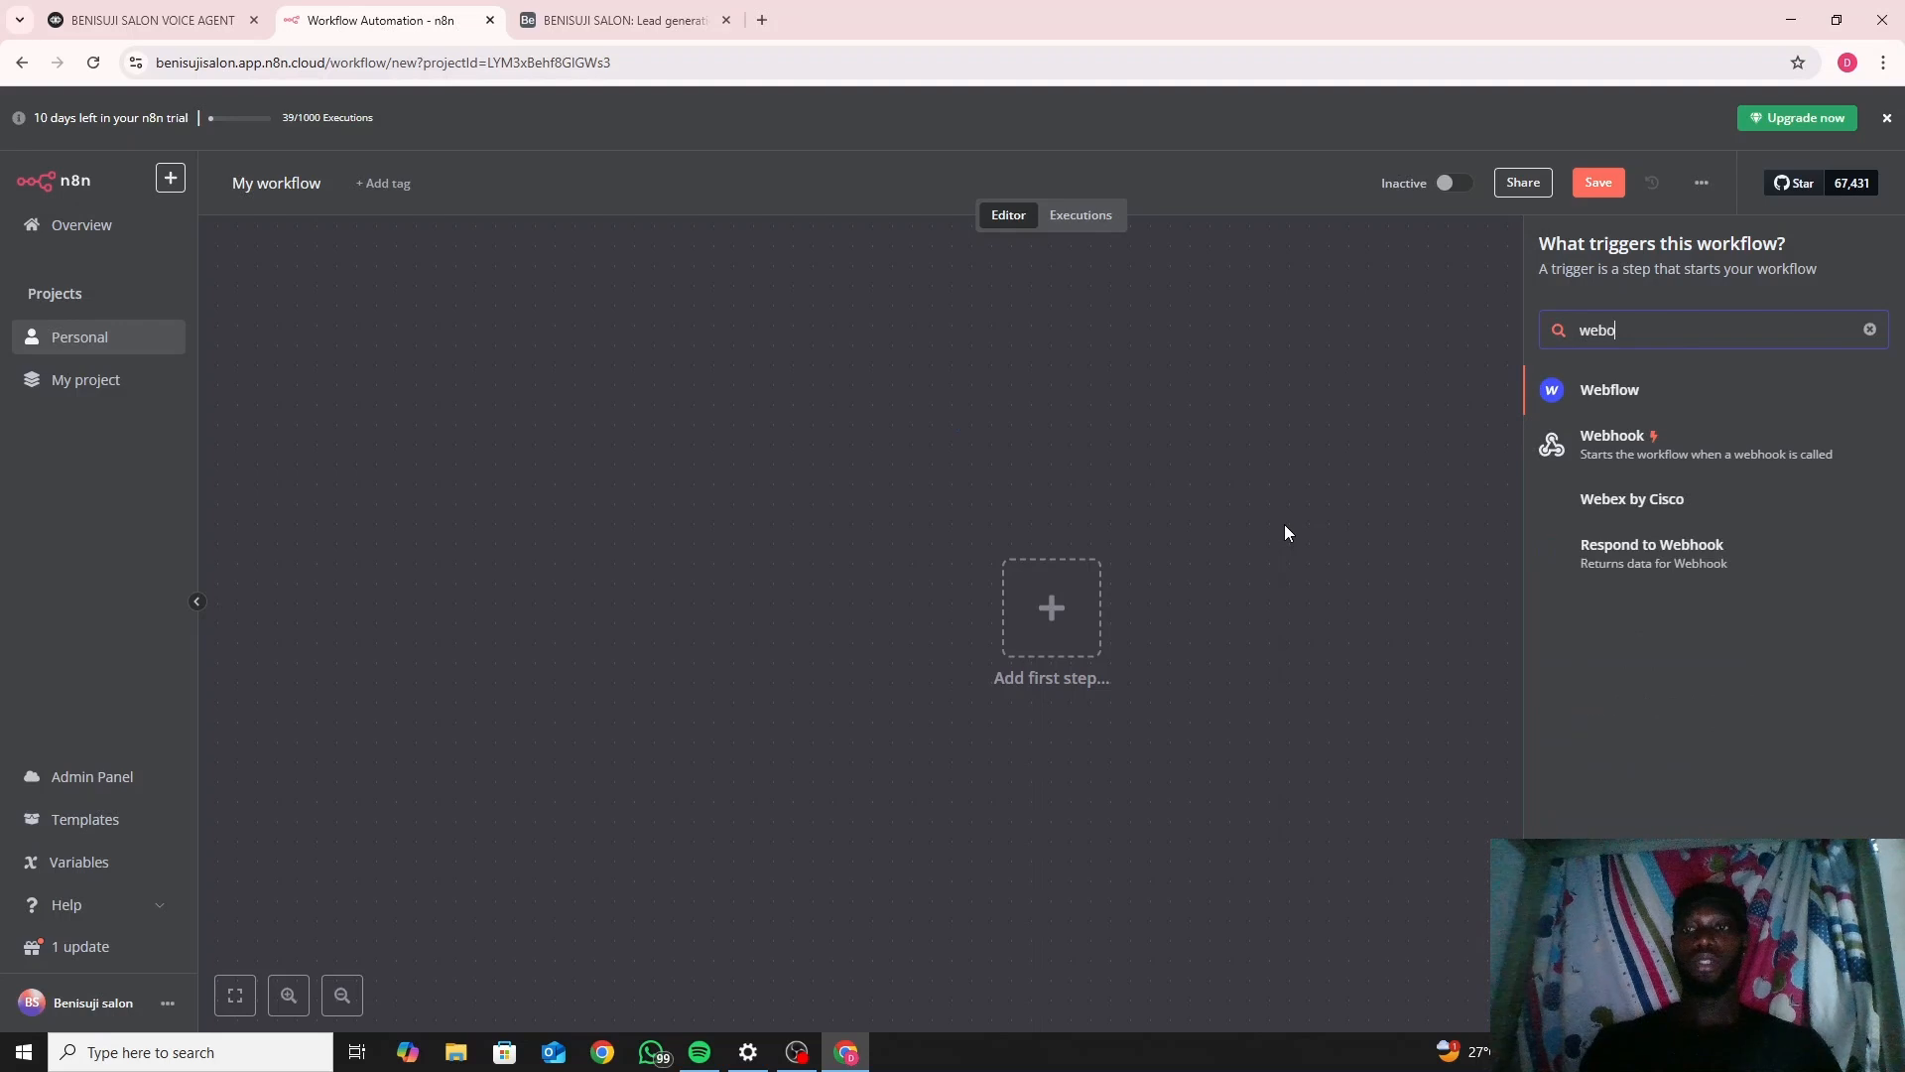
Add a Webhook trigger using the POST HTTP method, then return to Voiceflow.
{"action": "left_click", "coordinate": [1584, 462]}
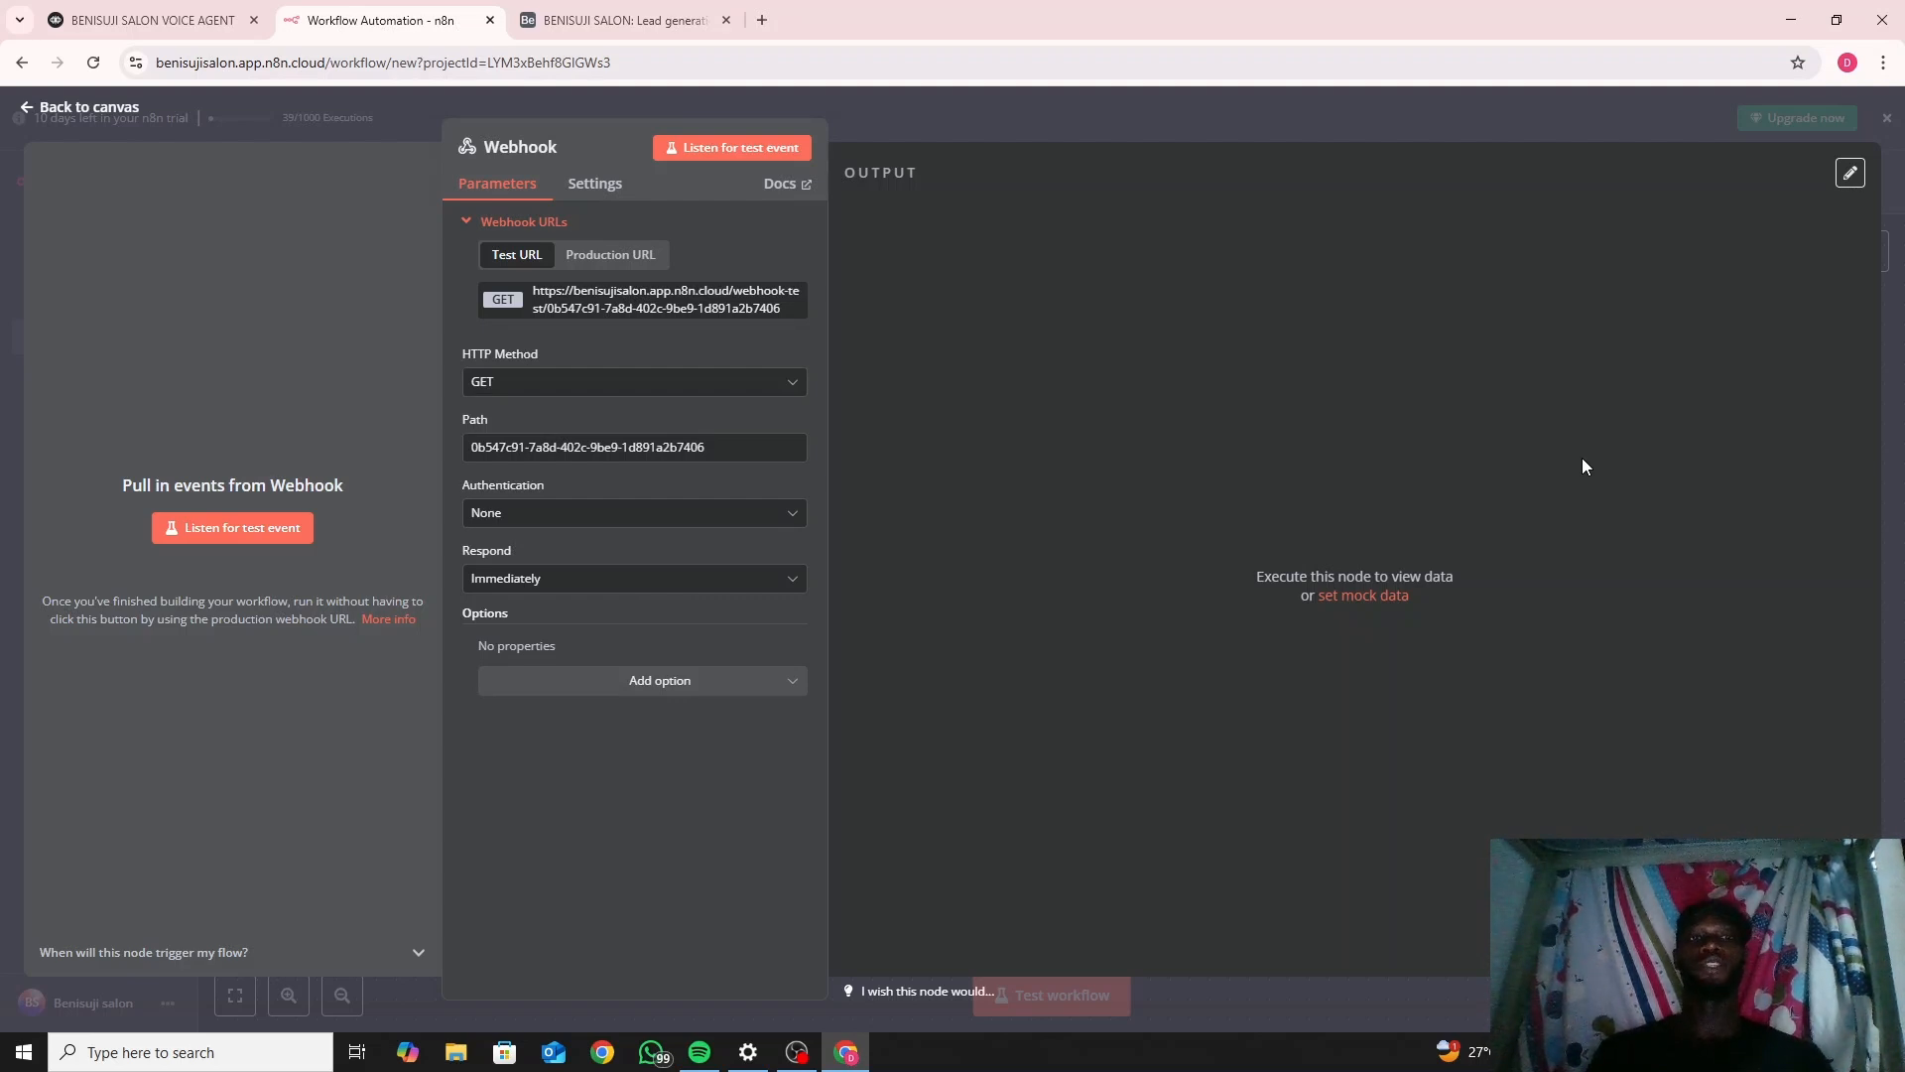
{"action": "left_click", "coordinate": [647, 383]}
{"action": "left_click", "coordinate": [567, 576]}
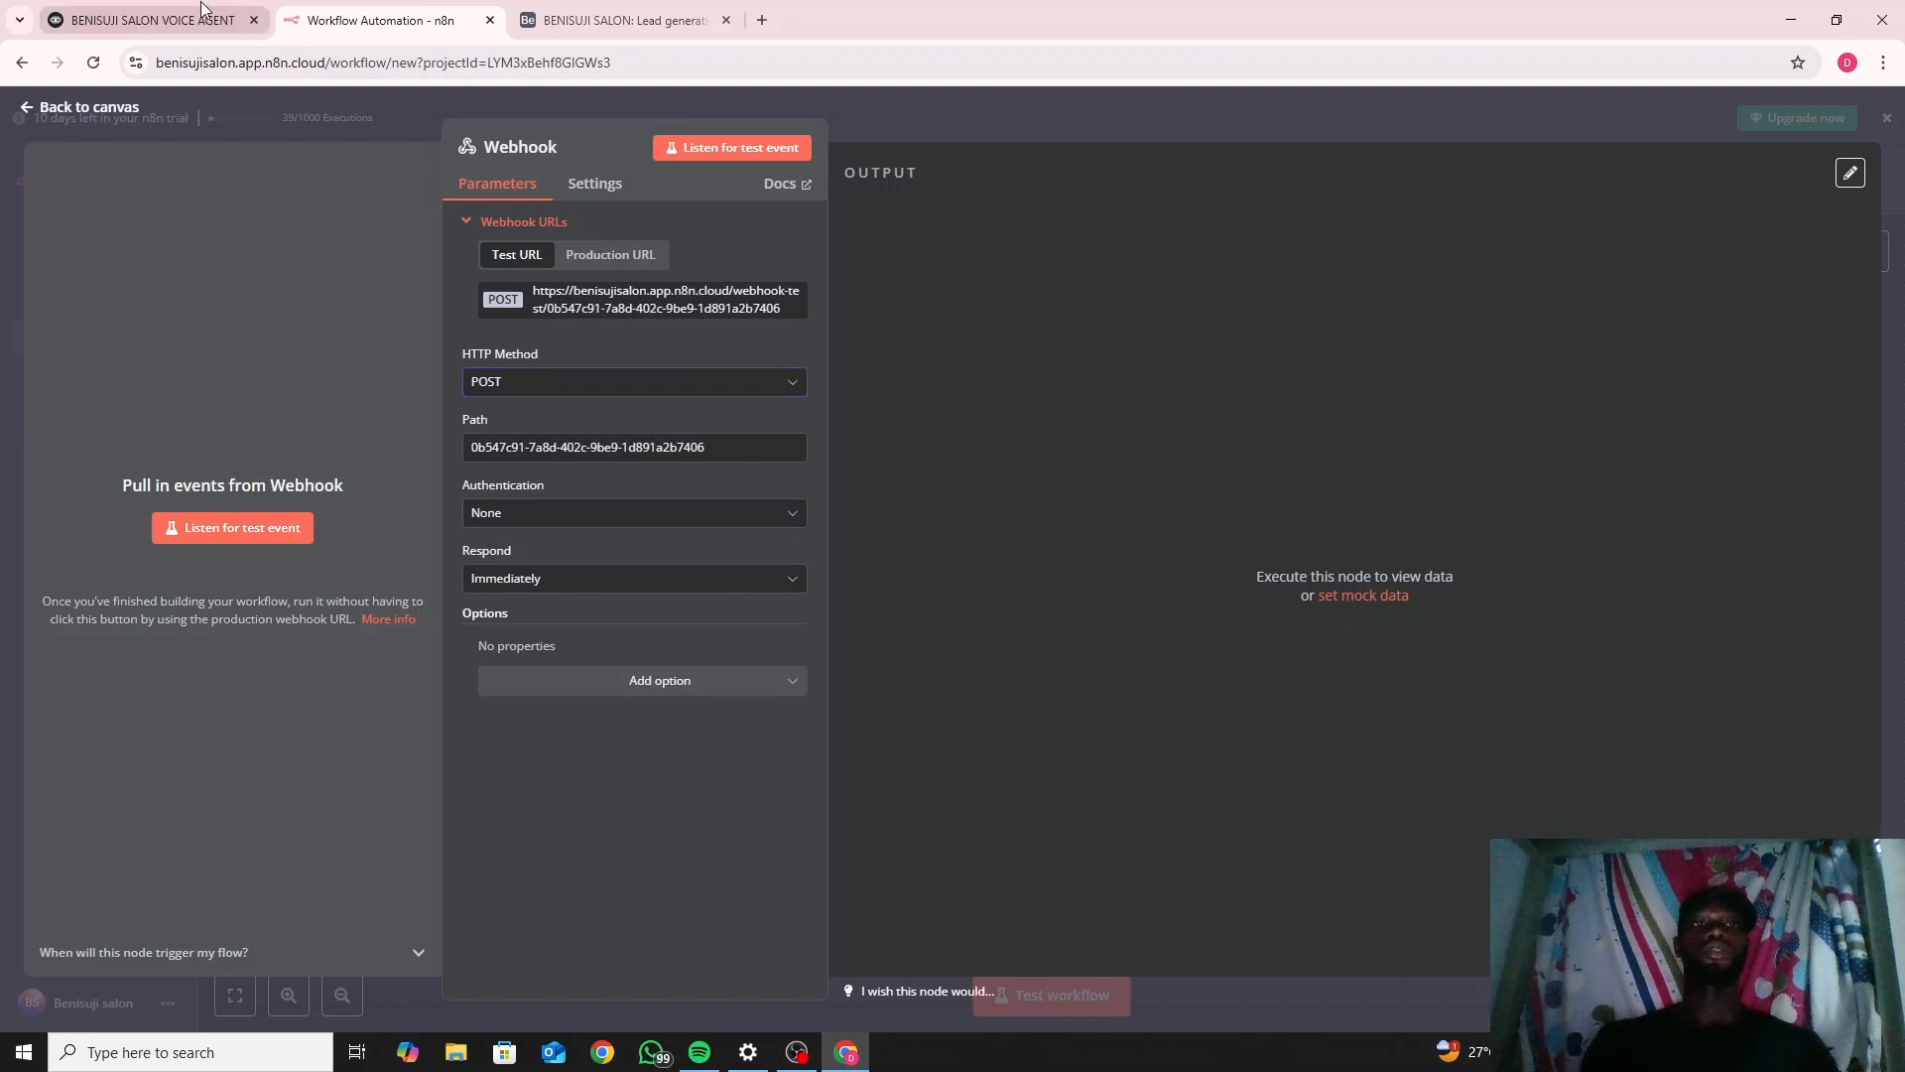
{"action": "left_click", "coordinate": [149, 20]}
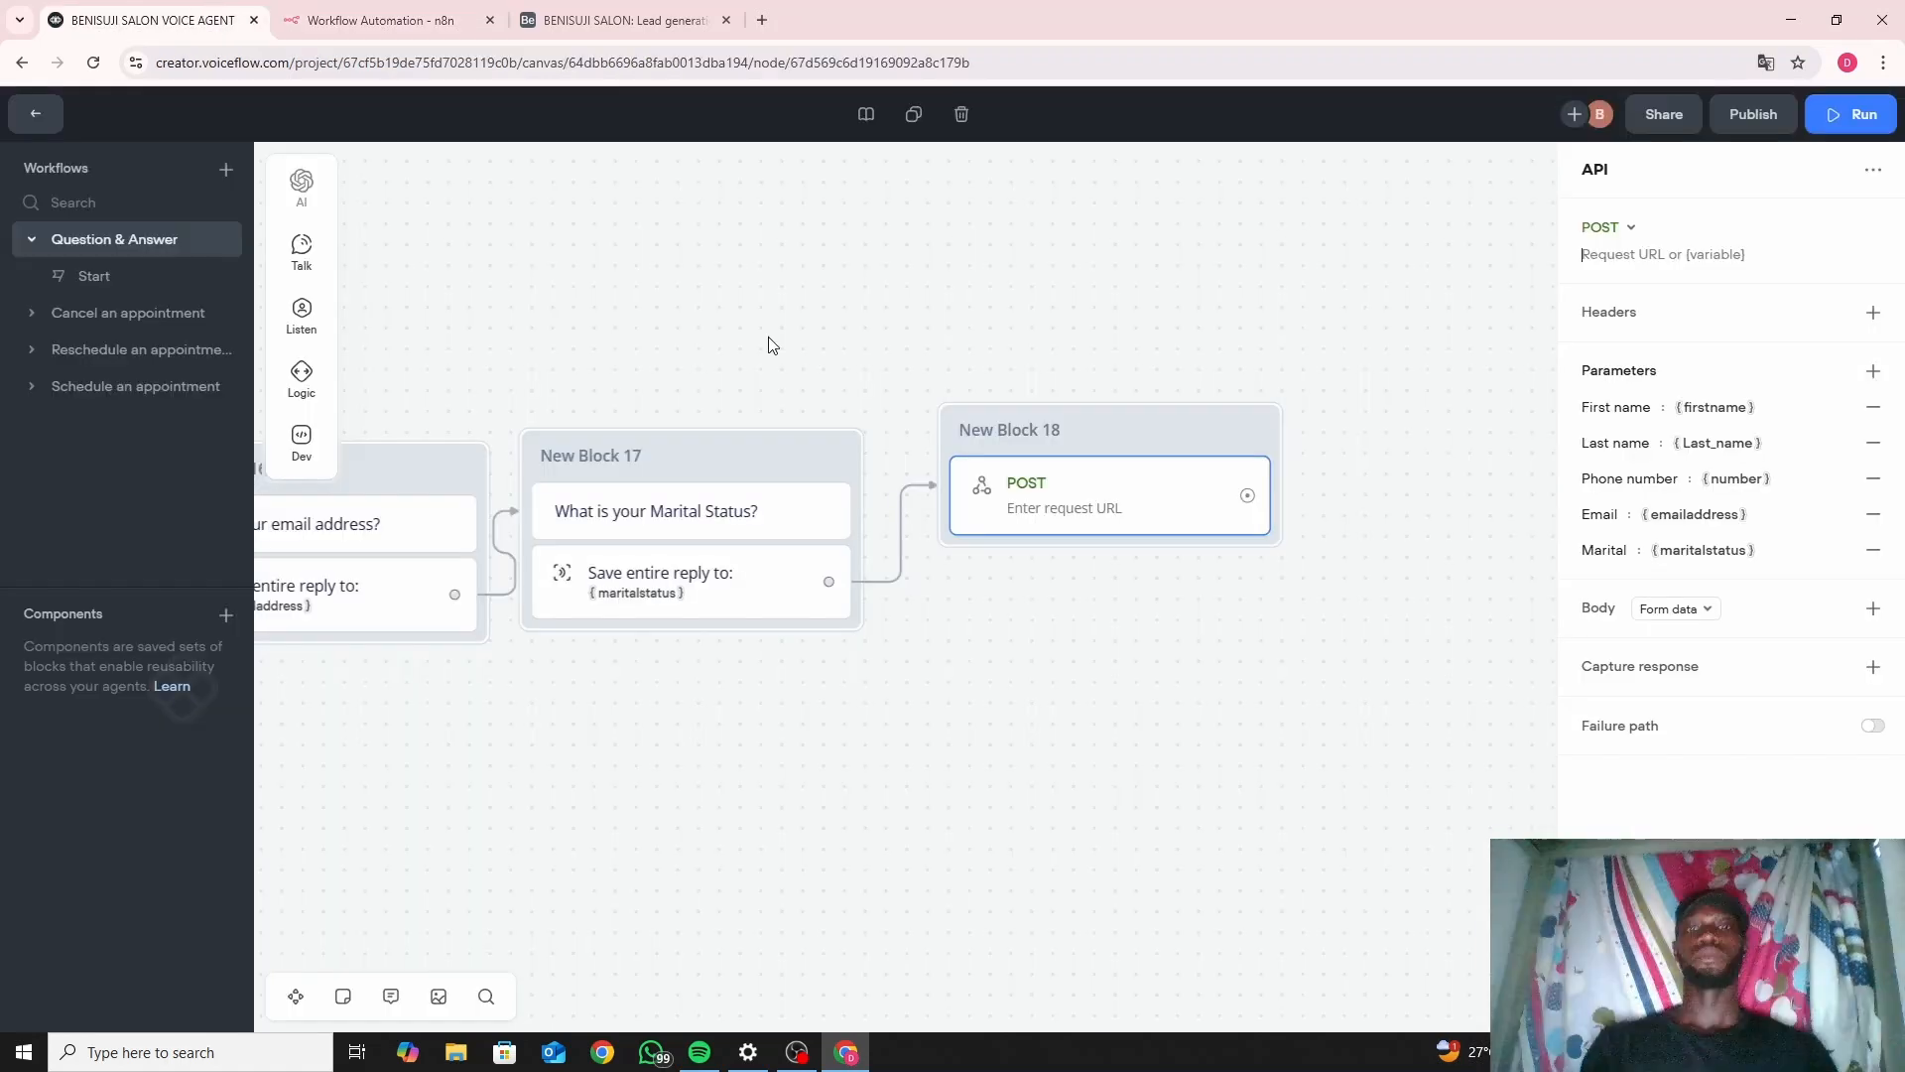
Paste the n8n webhook test URL into the POST step's Request URL field.
{"action": "left_click", "coordinate": [1629, 273]}
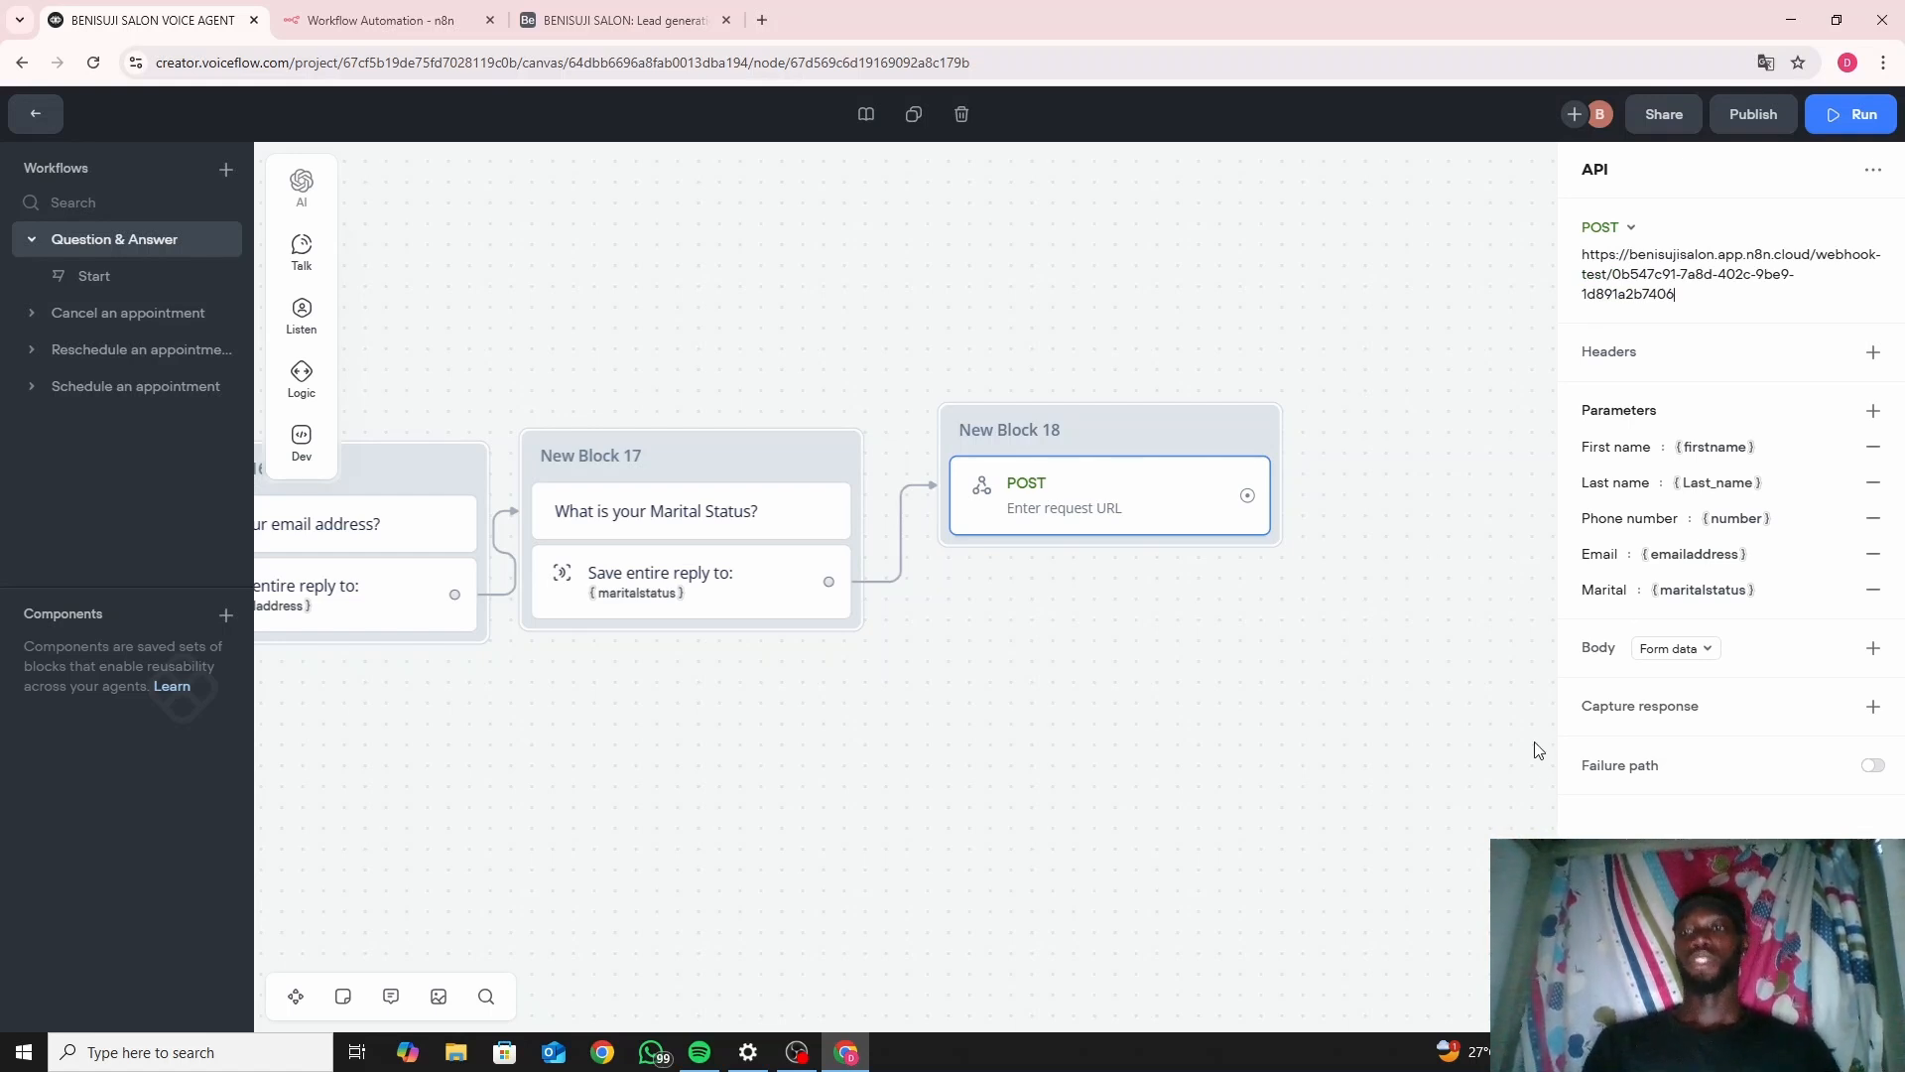
{"action": "left_click", "coordinate": [382, 20]}
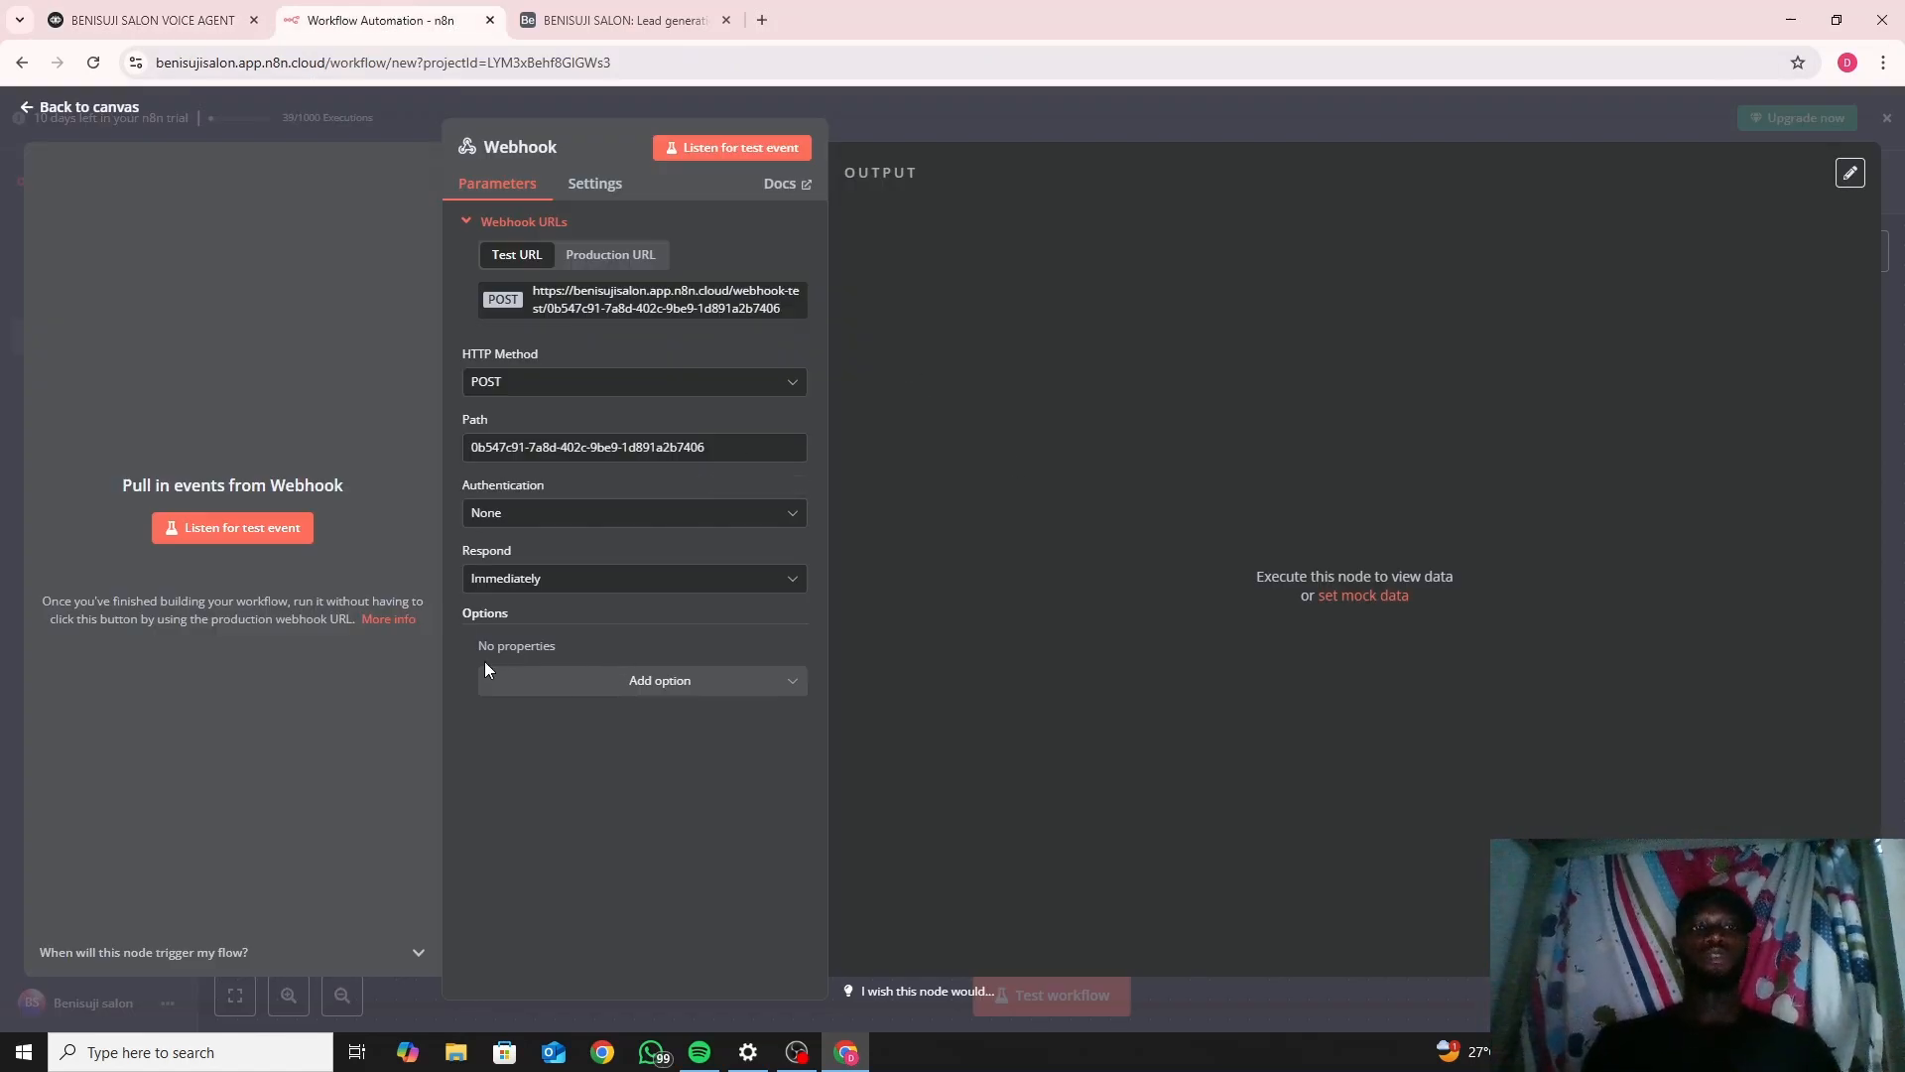
Go back to the n8n canvas and check the Webhook node's settings.
{"action": "left_click", "coordinate": [120, 117]}
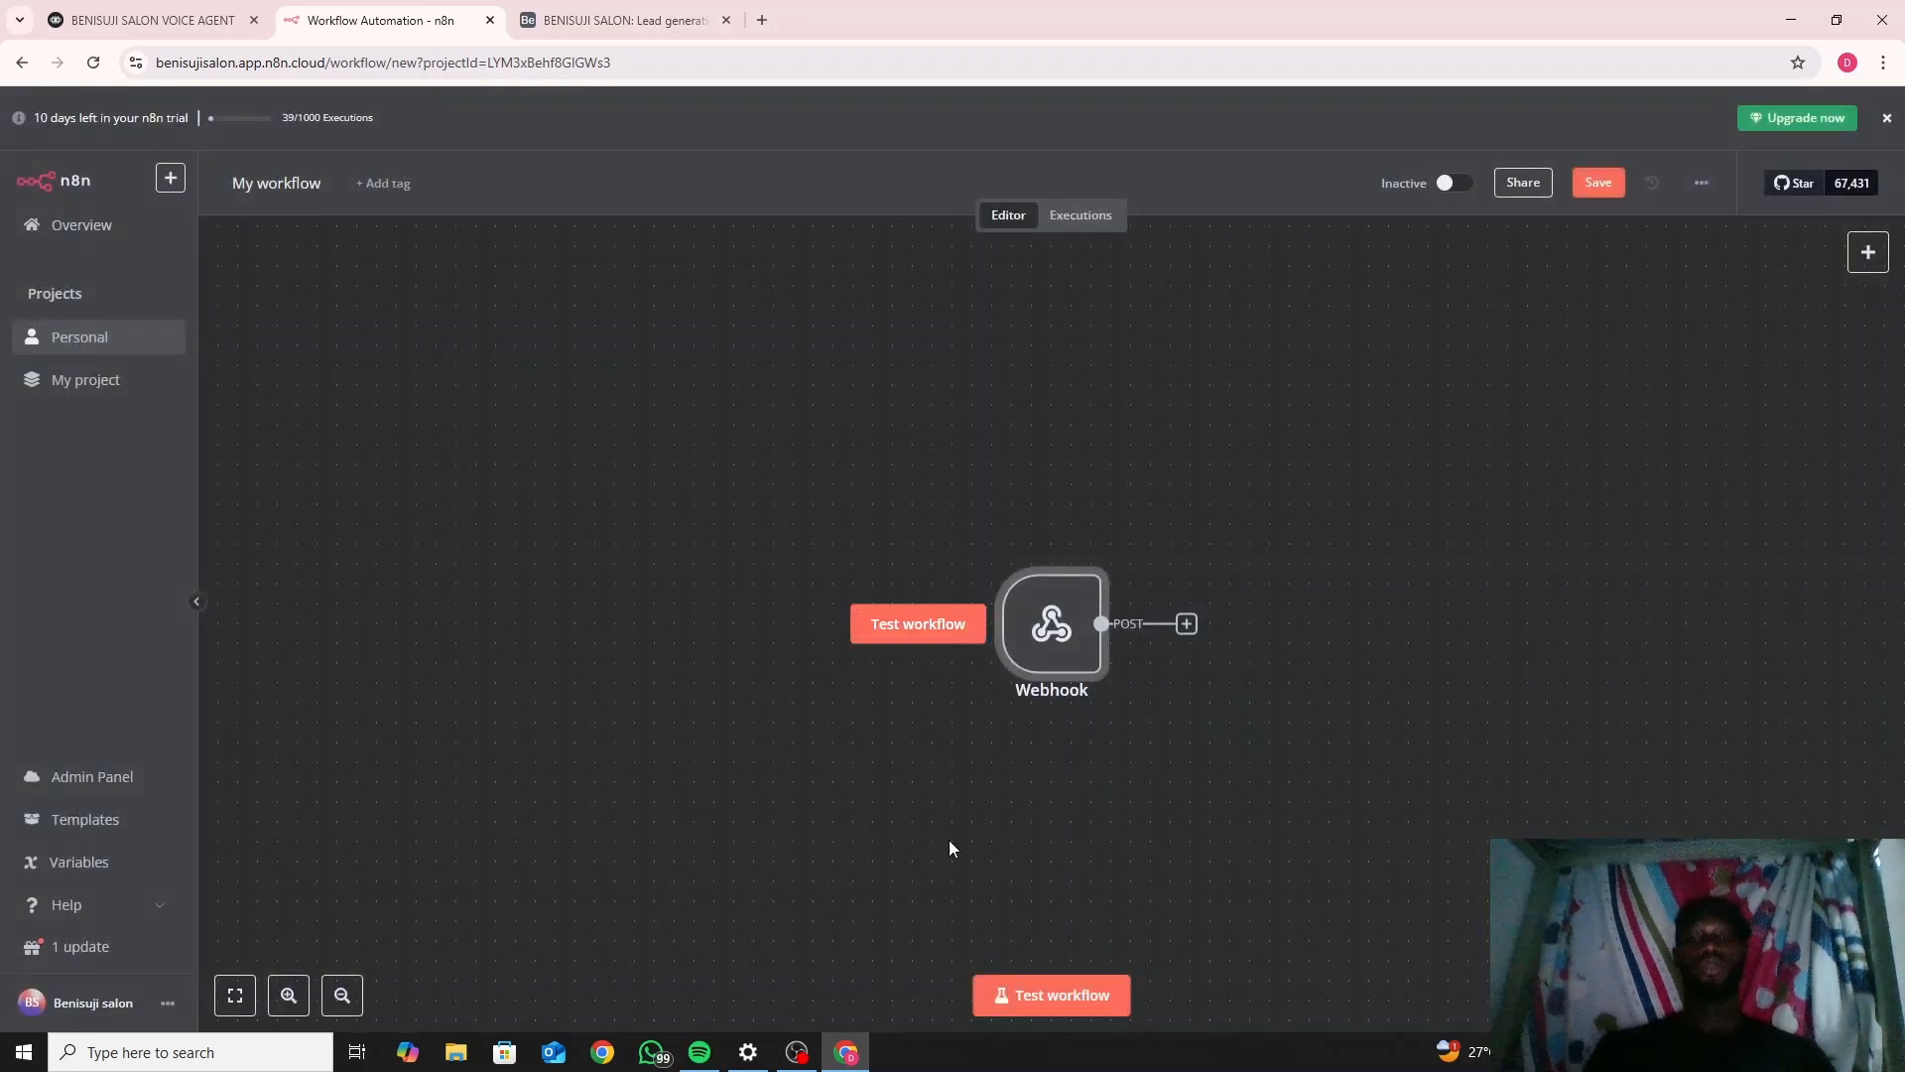
{"action": "mouse_move", "coordinate": [1025, 659]}
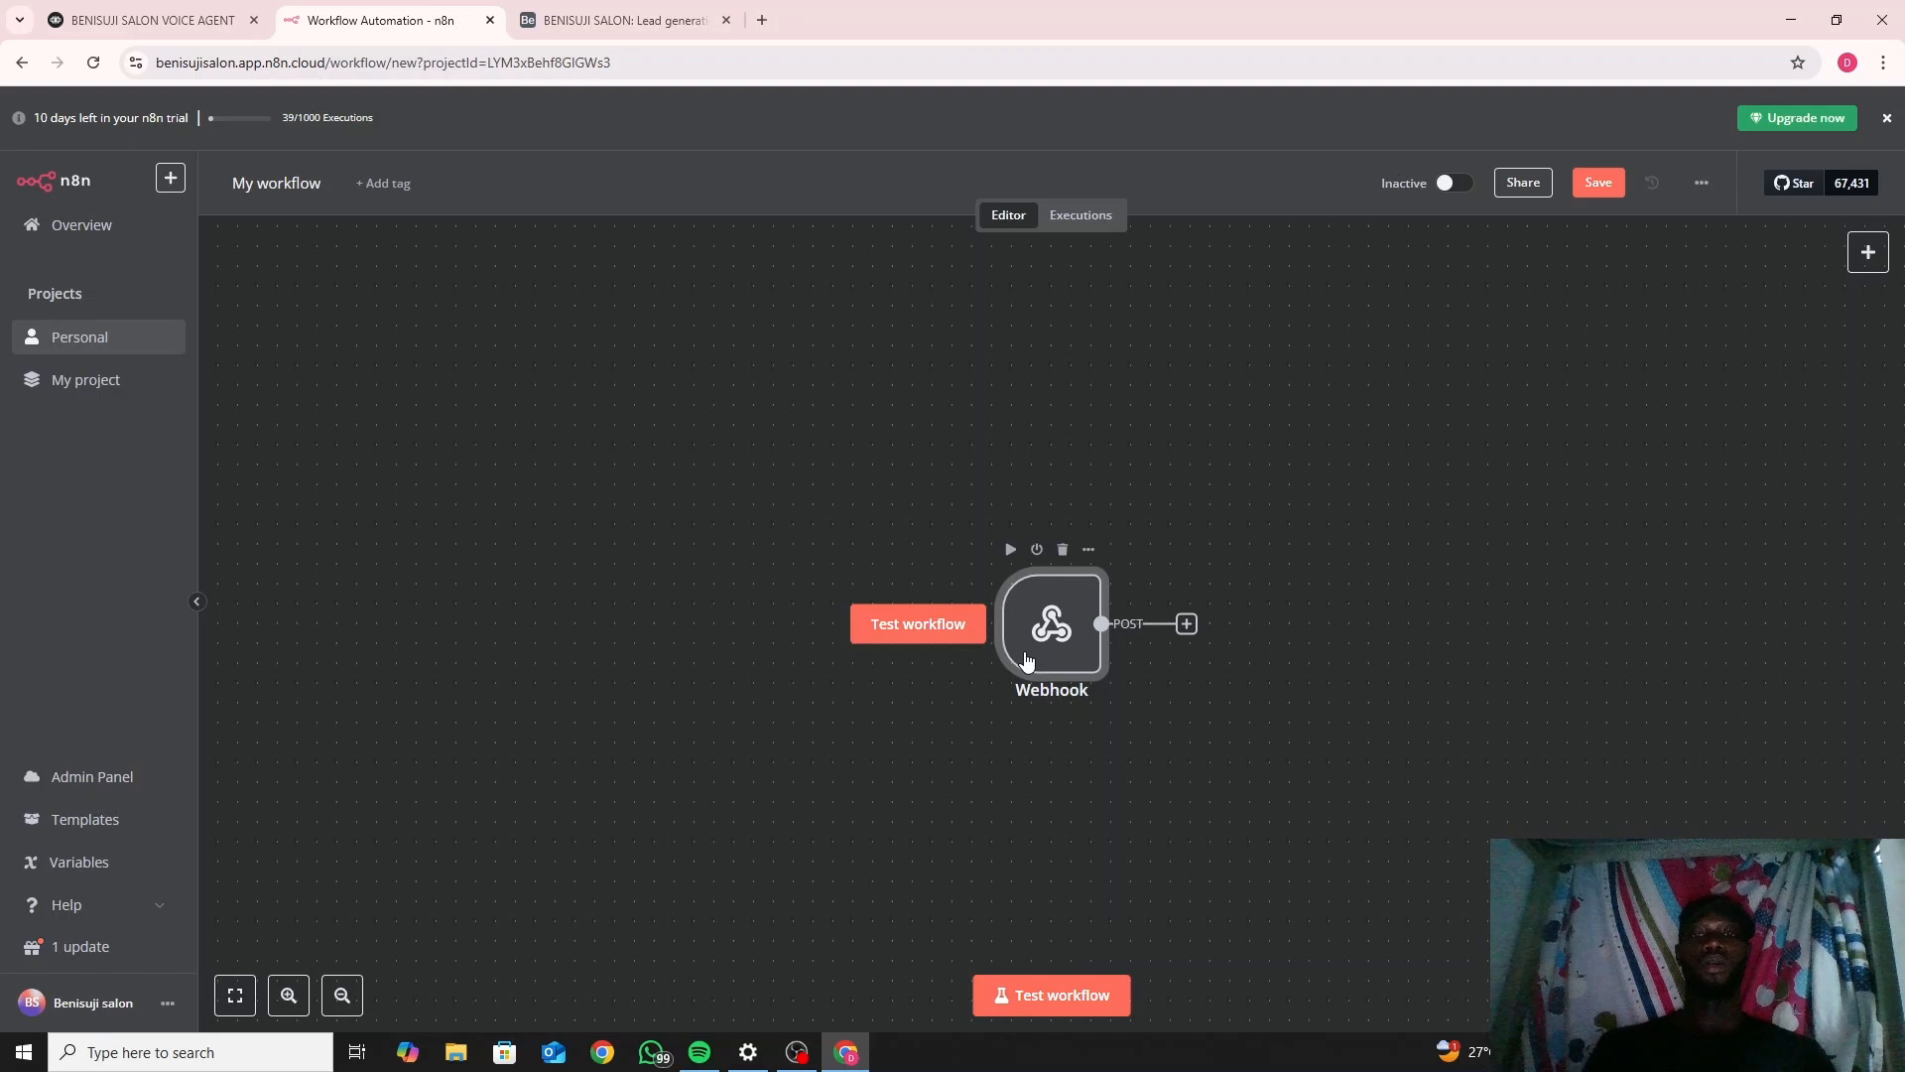
{"action": "double_click", "coordinate": [1025, 659]}
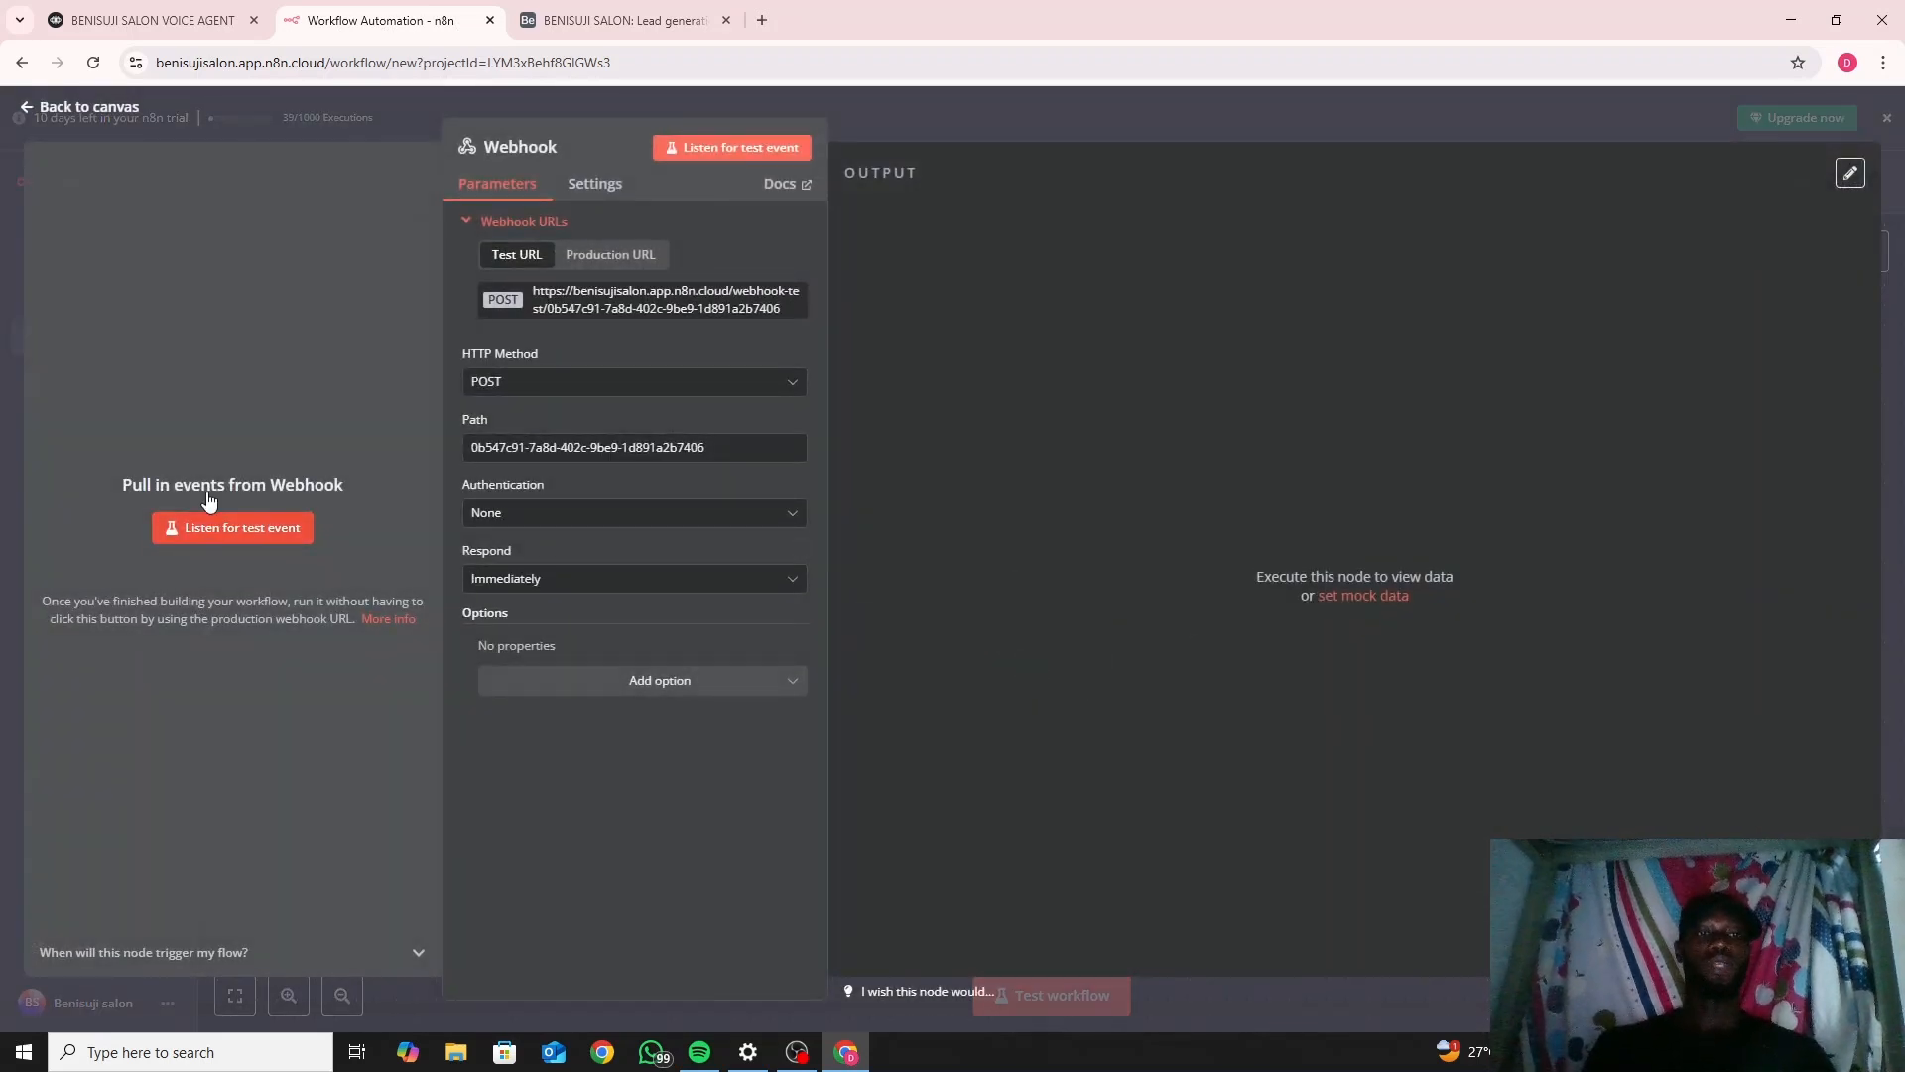
{"action": "left_click", "coordinate": [45, 107]}
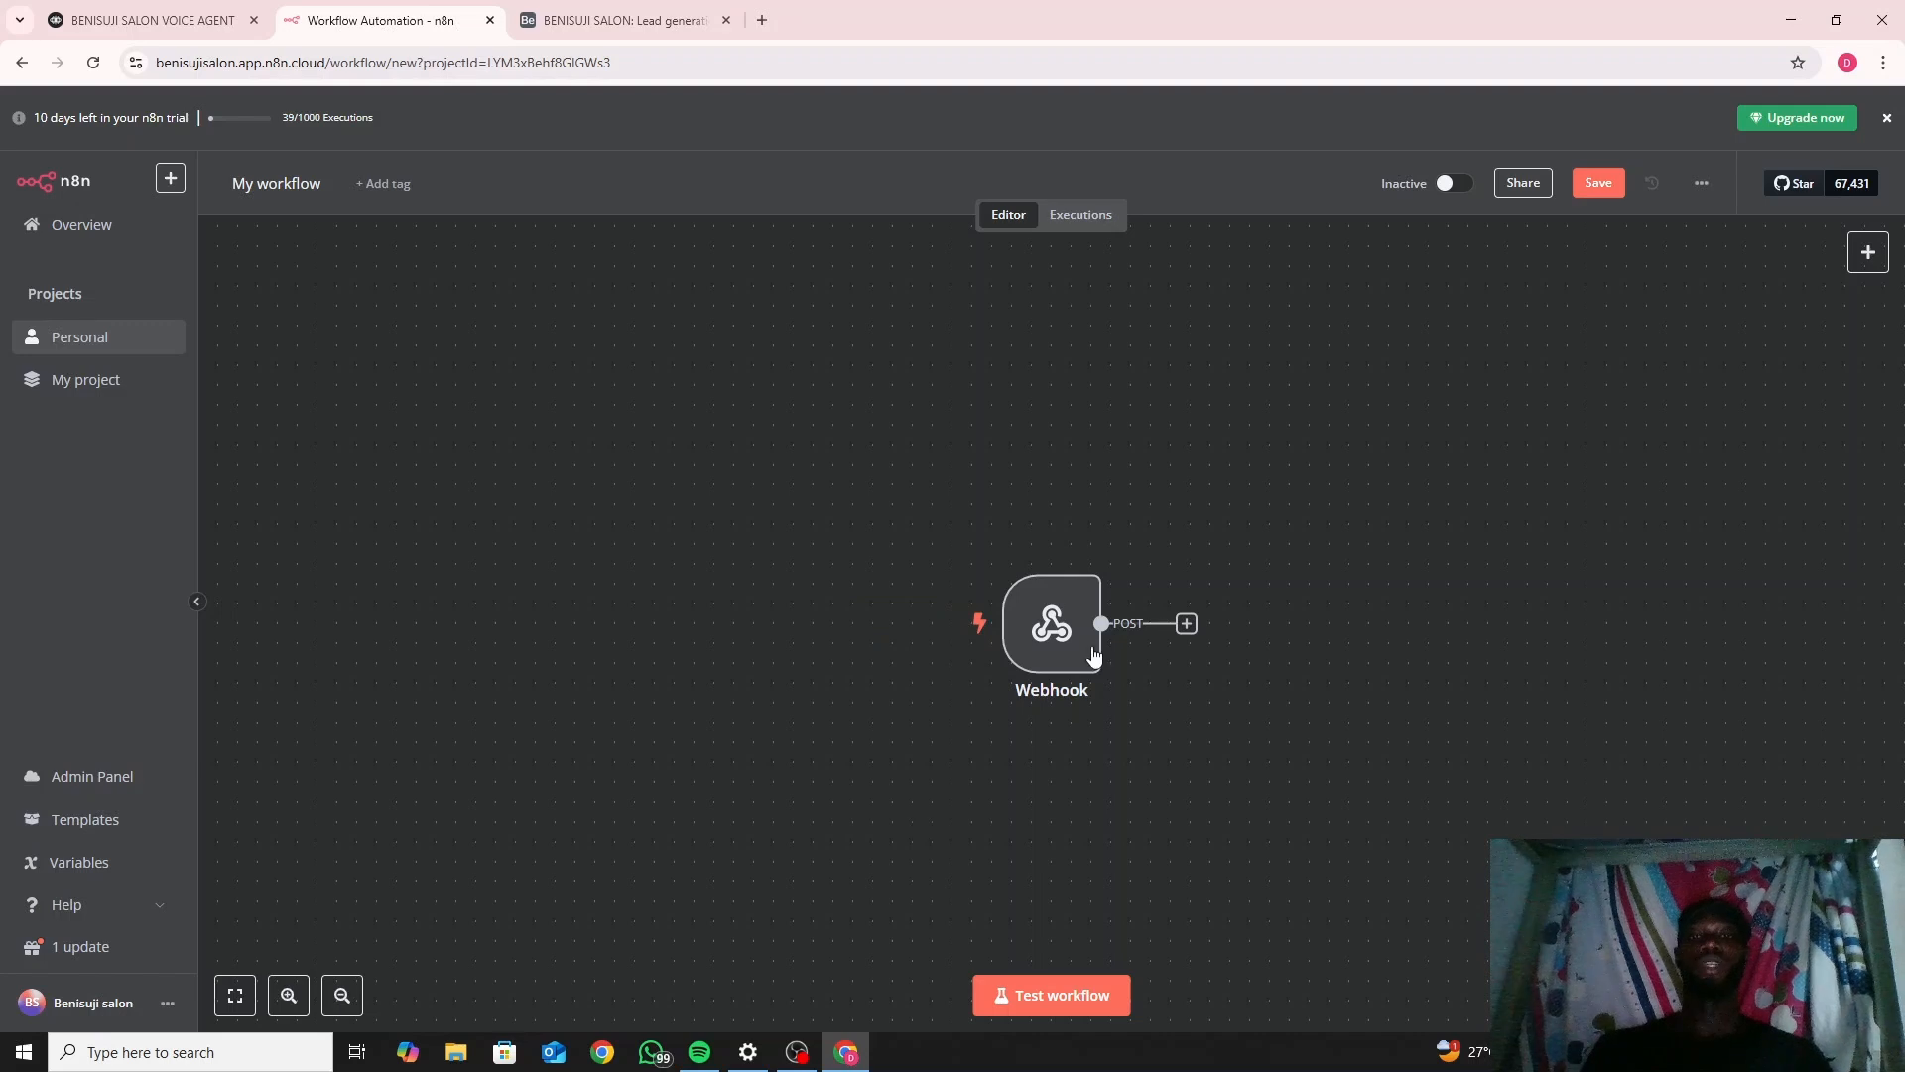
{"action": "left_click", "coordinate": [1054, 668]}
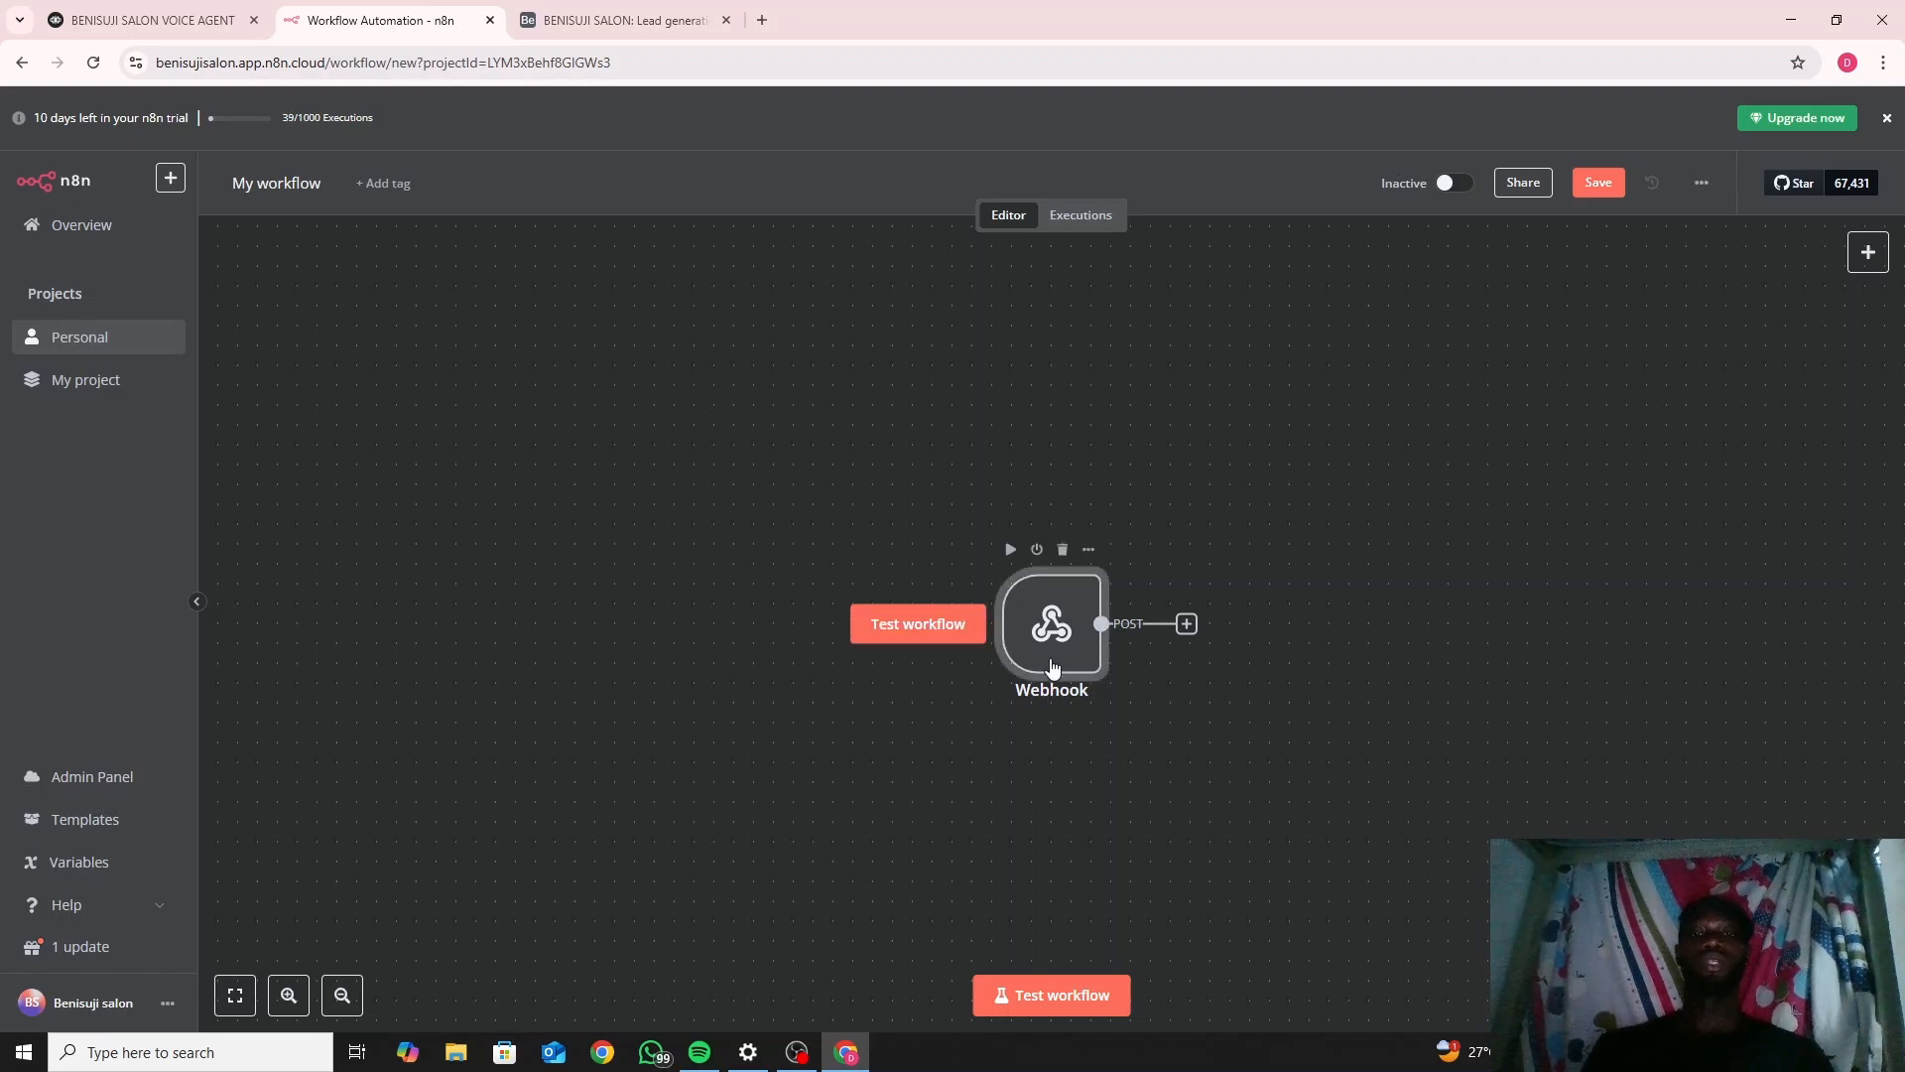
{"action": "double_click", "coordinate": [1053, 666]}
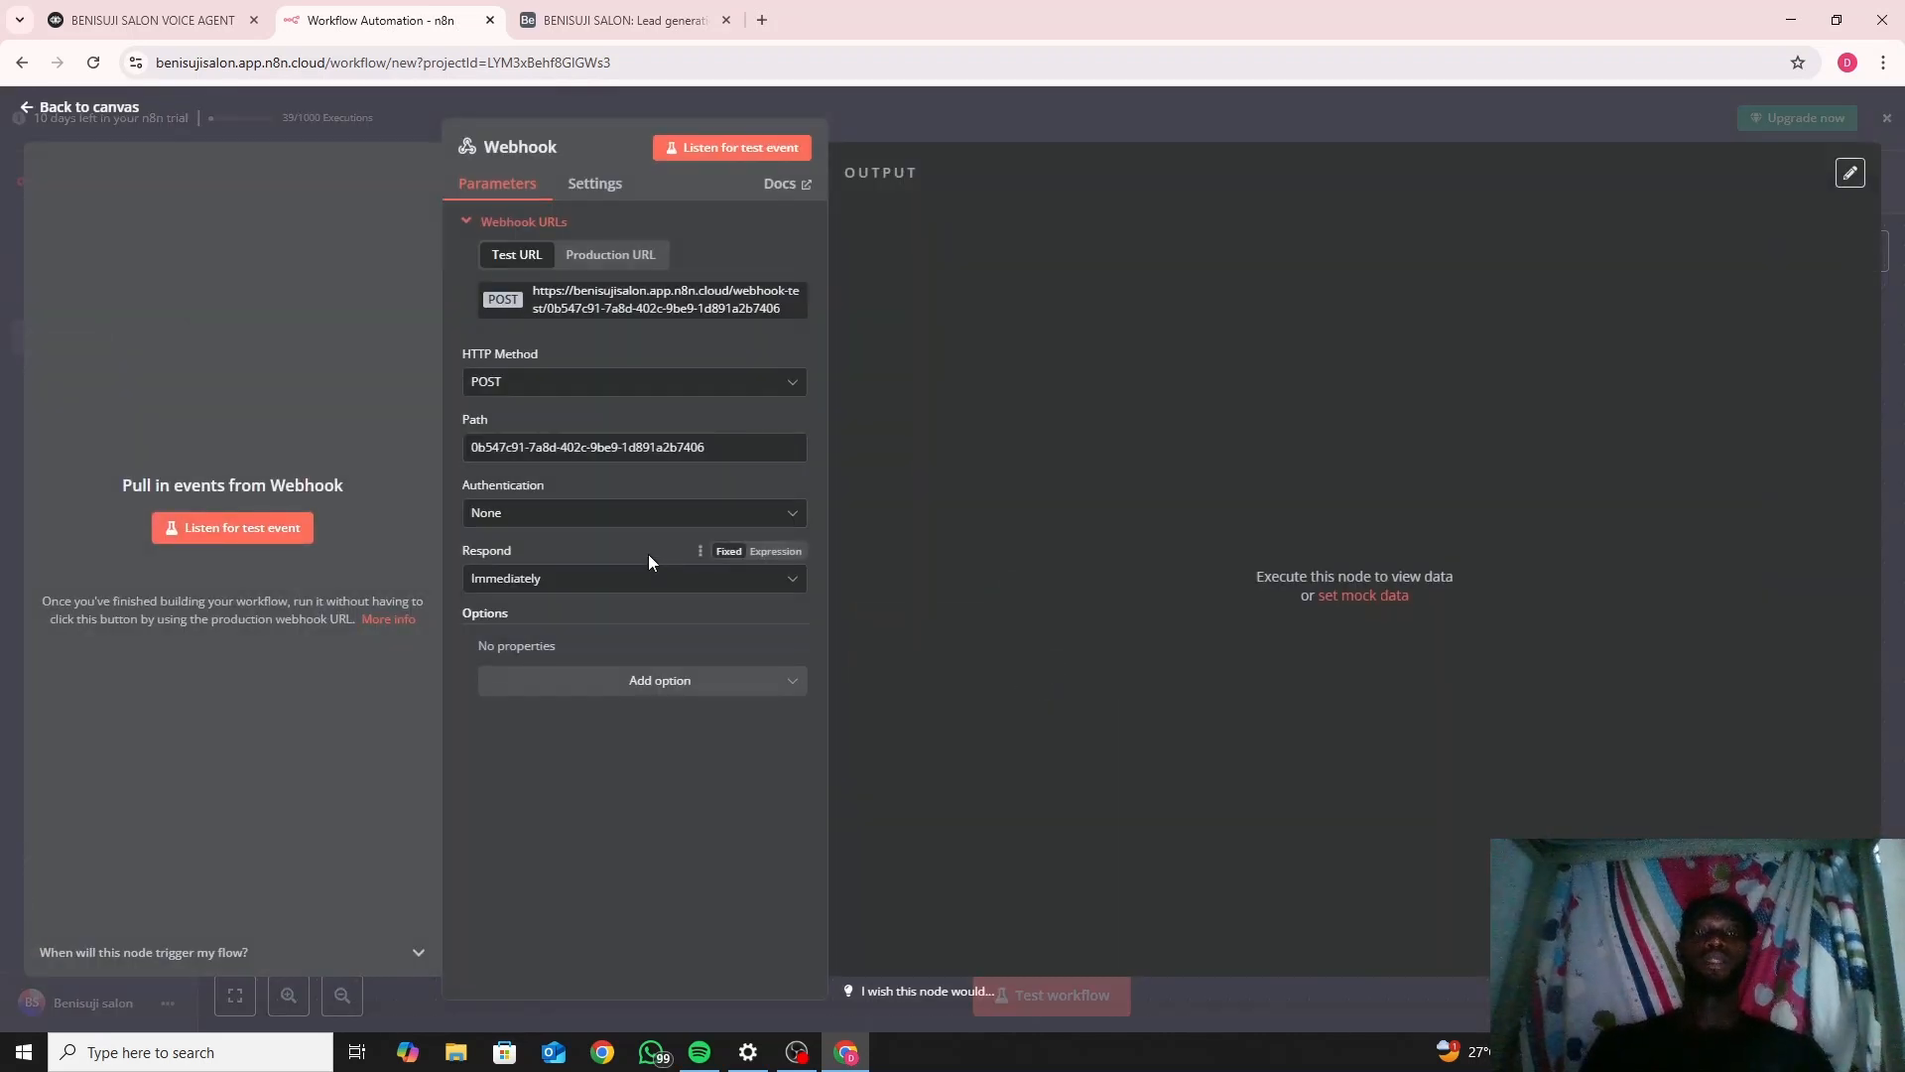
{"action": "left_click", "coordinate": [42, 114]}
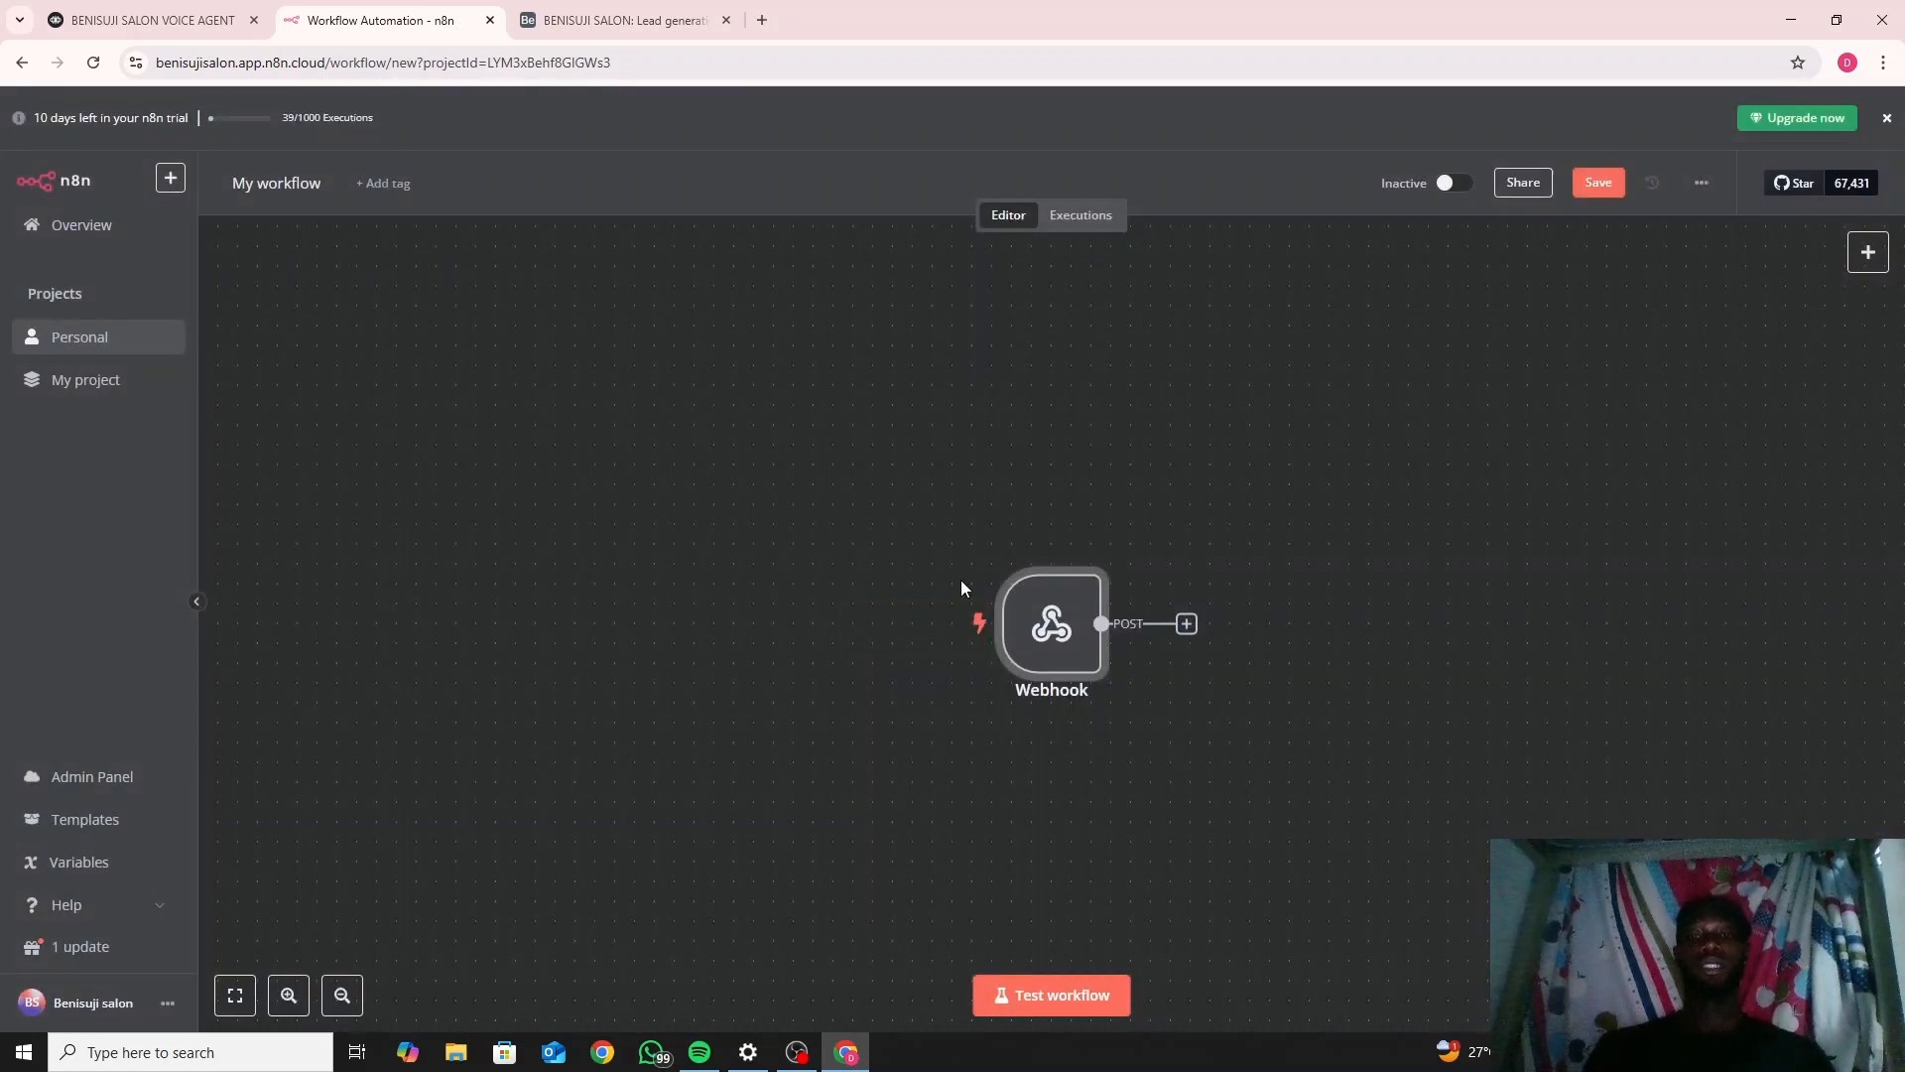
Run Test workflow so the Webhook listens for a call to its test URL.
{"action": "left_click", "coordinate": [1028, 996]}
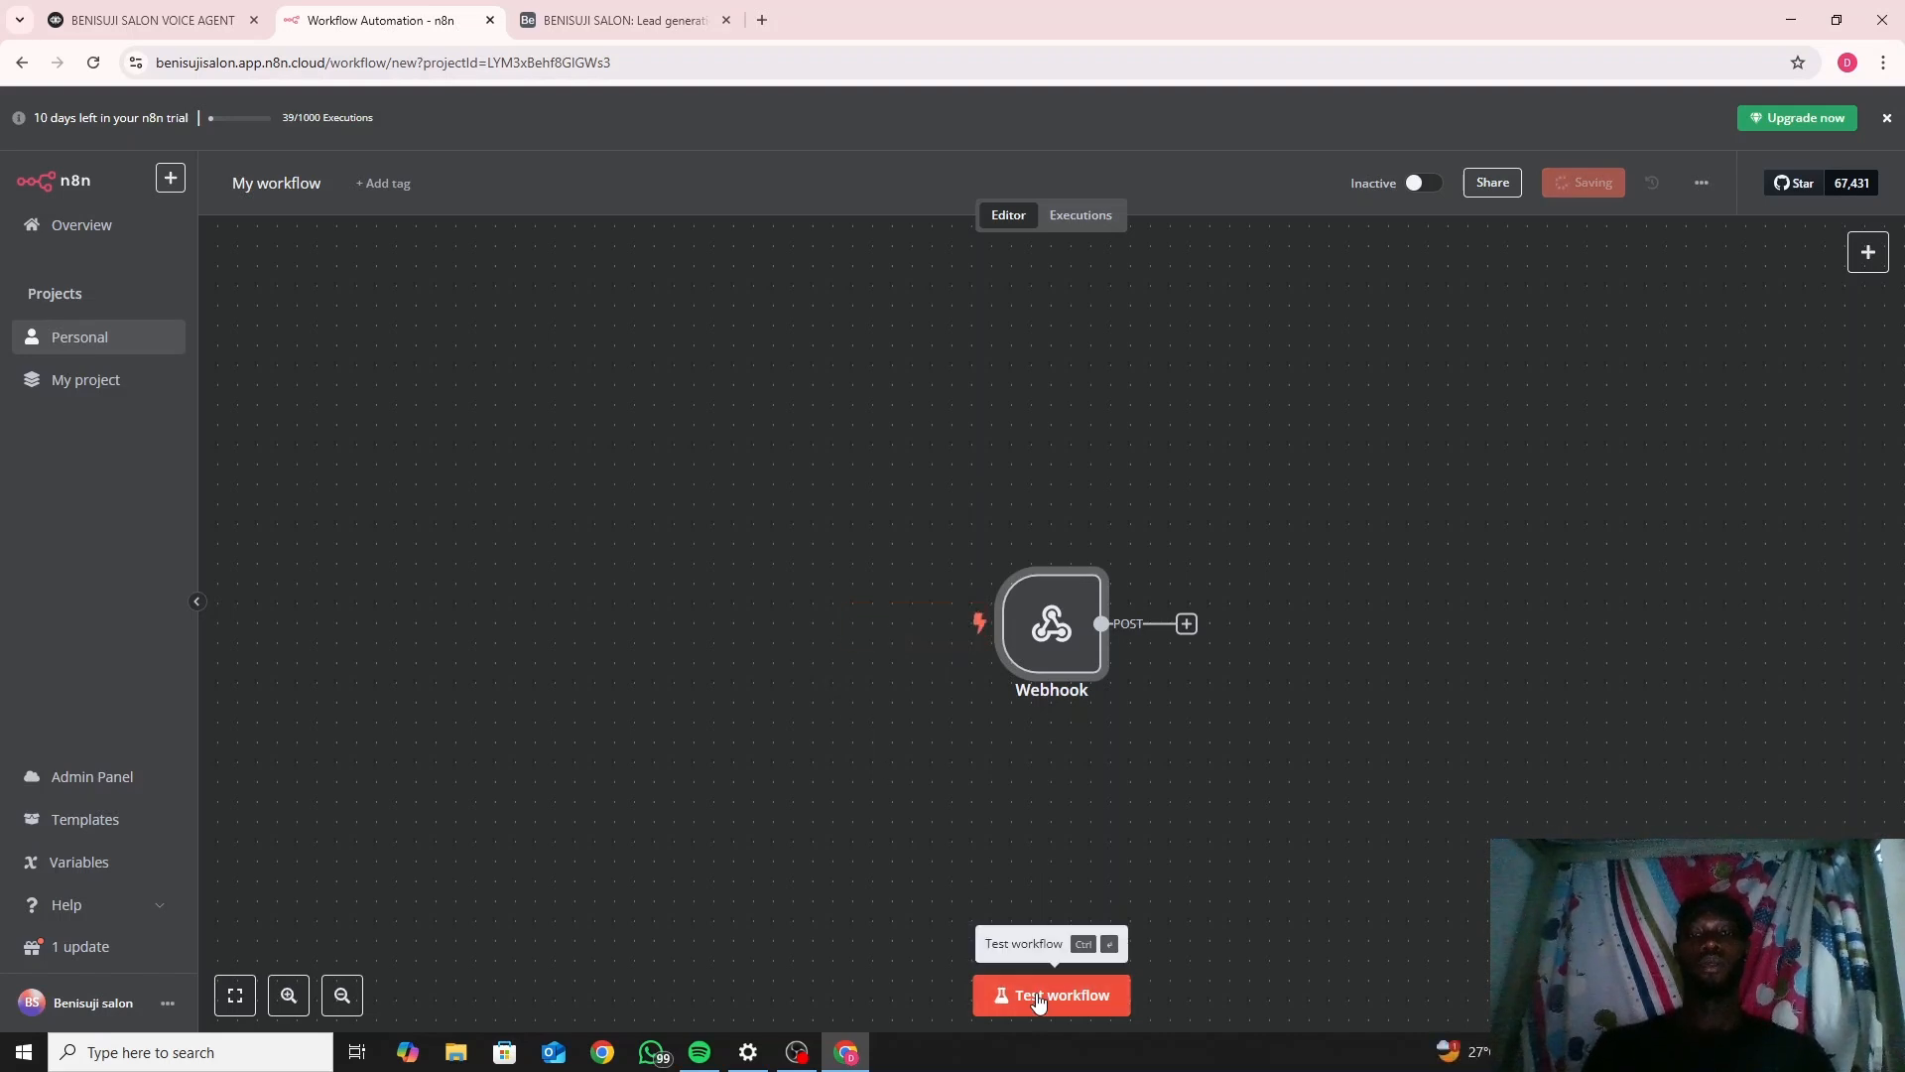
{"action": "double_click", "coordinate": [1044, 647]}
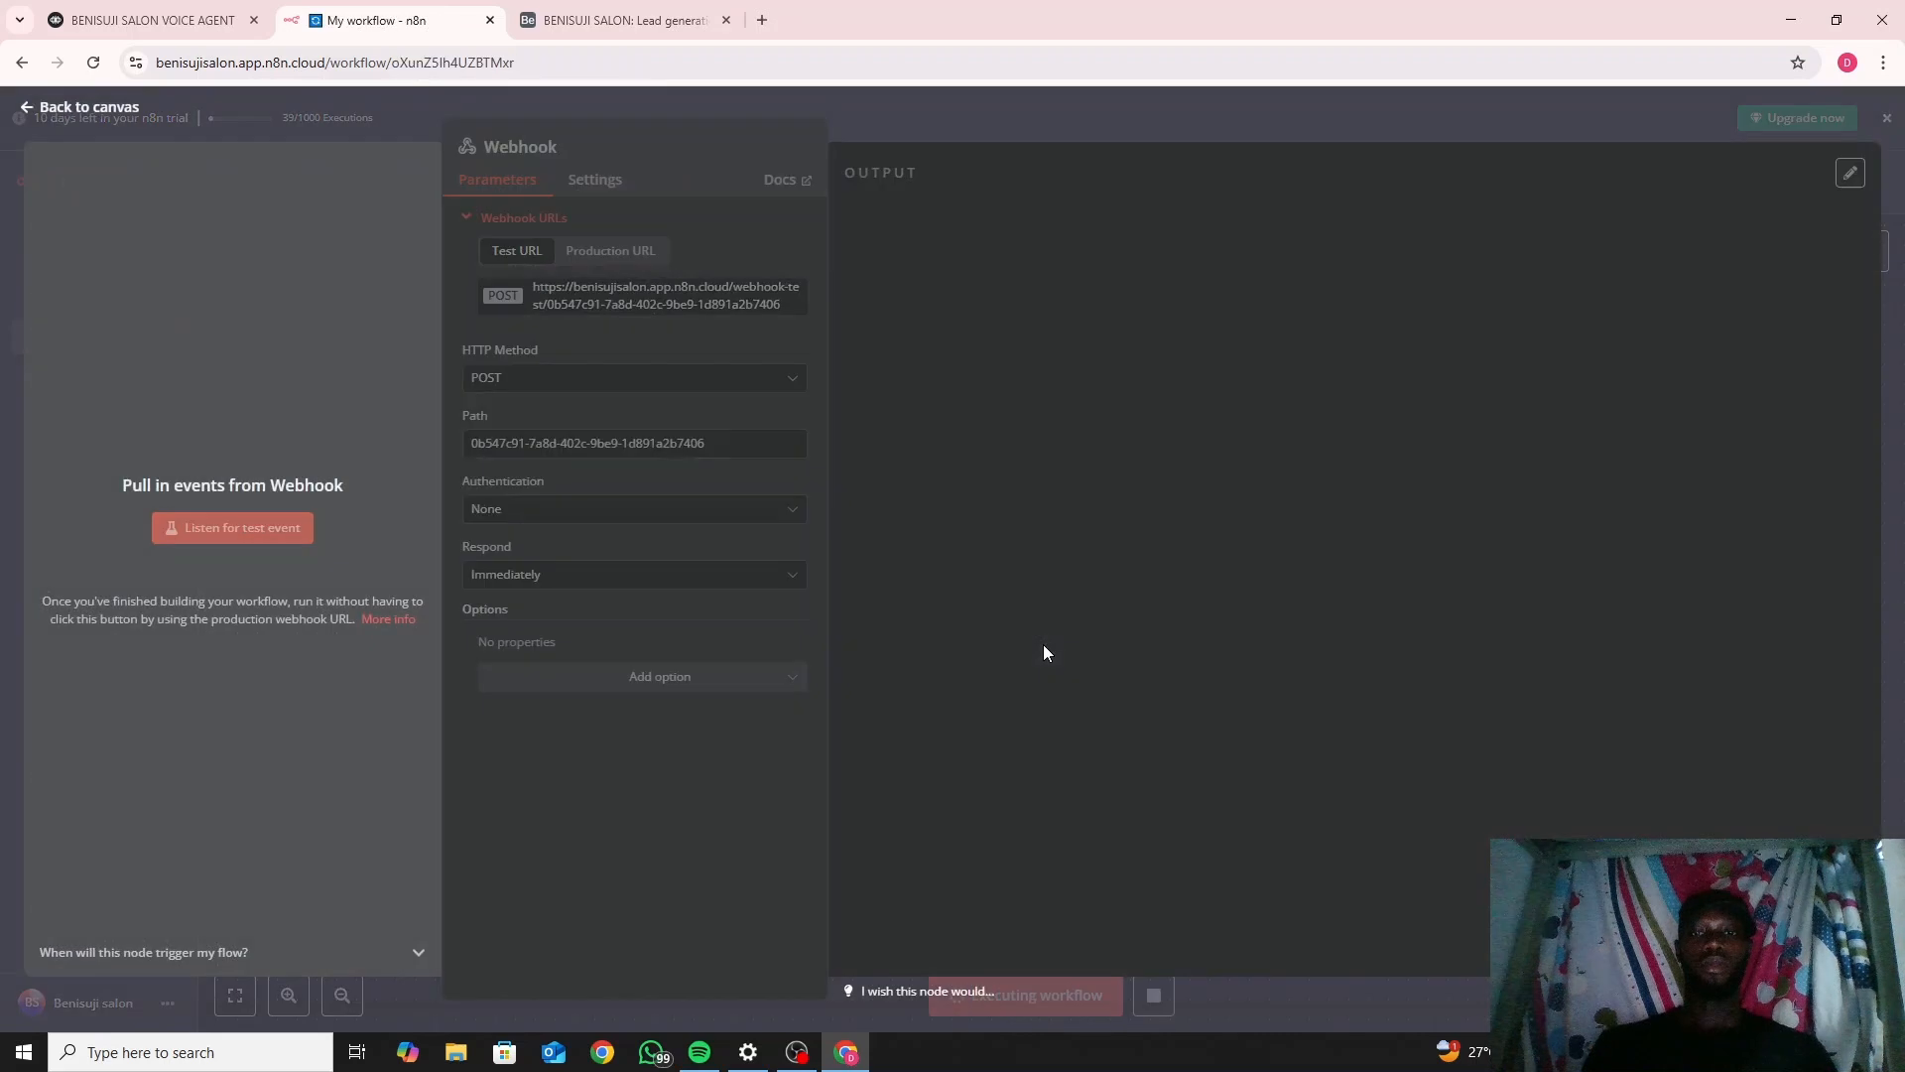
{"action": "left_click", "coordinate": [66, 105]}
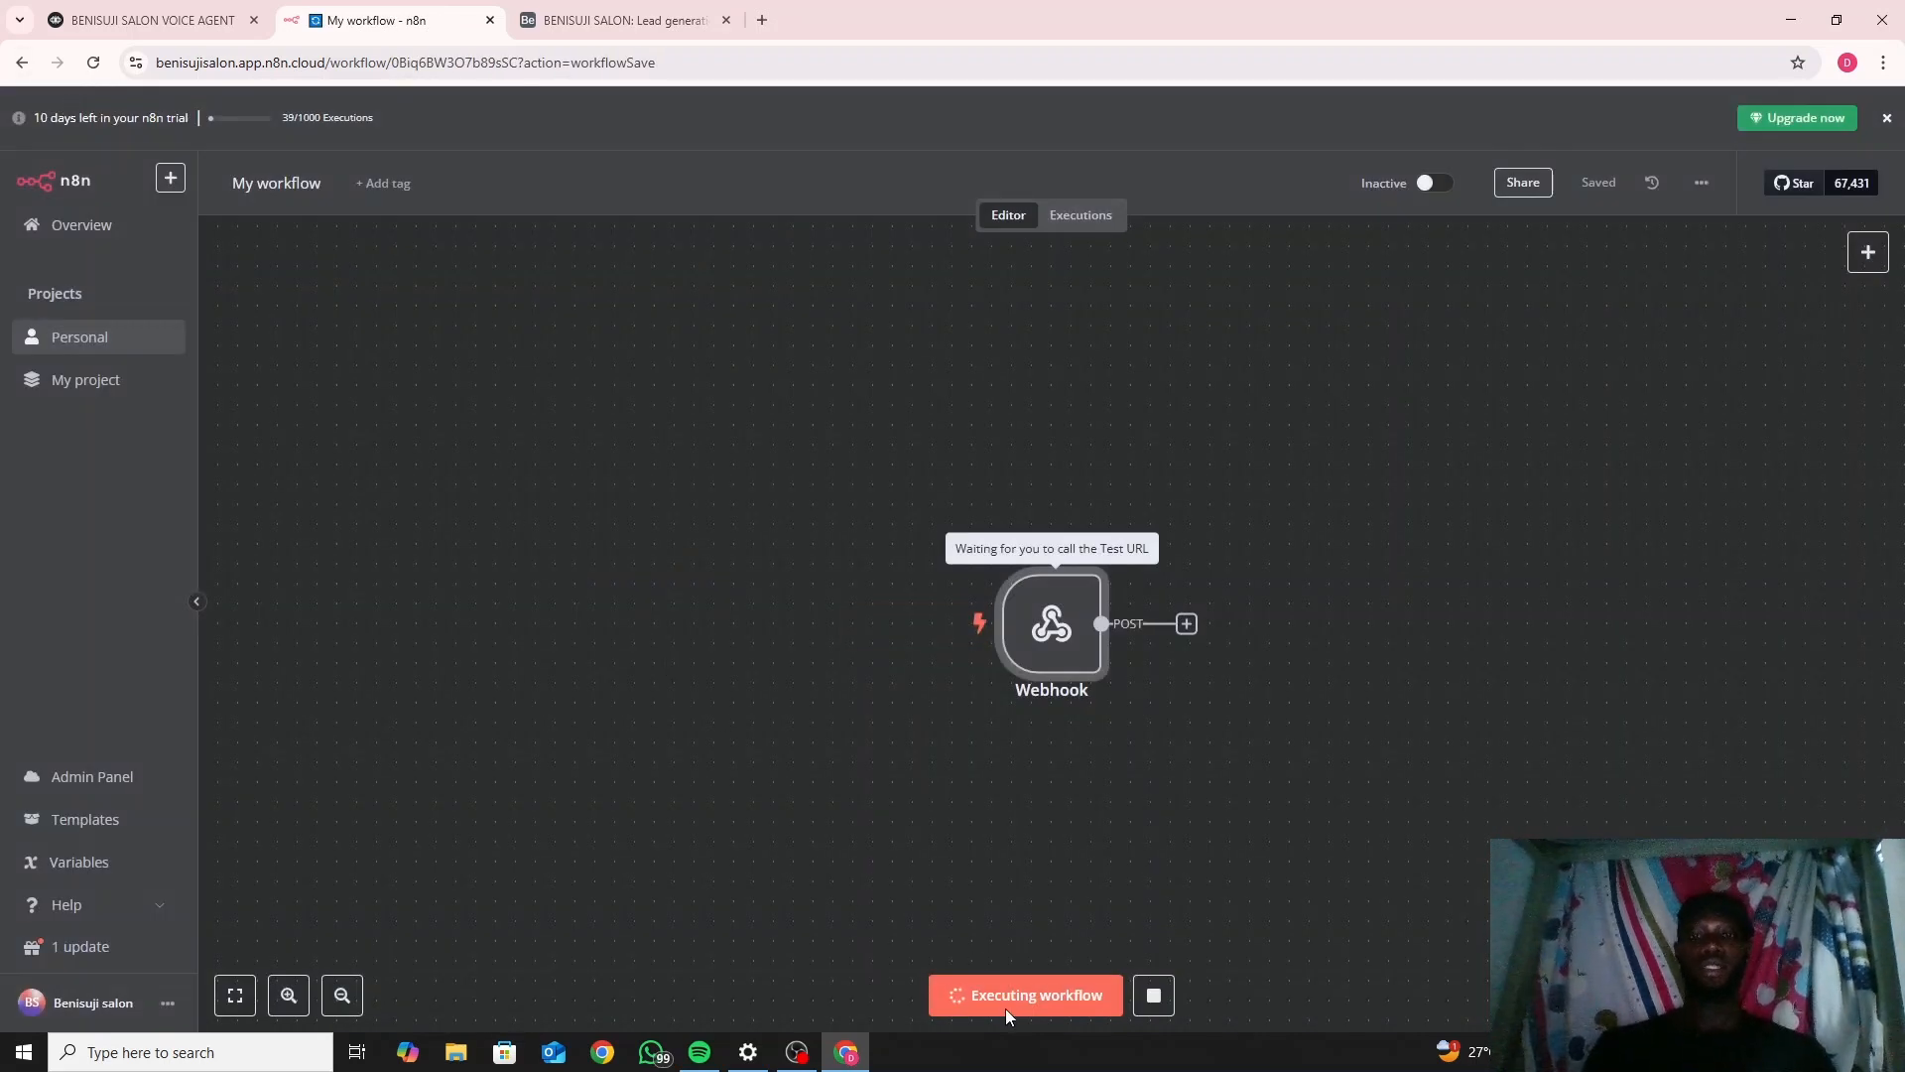
Enter a sample lead's first name, last name and phone number as test values.
{"action": "left_click", "coordinate": [149, 20]}
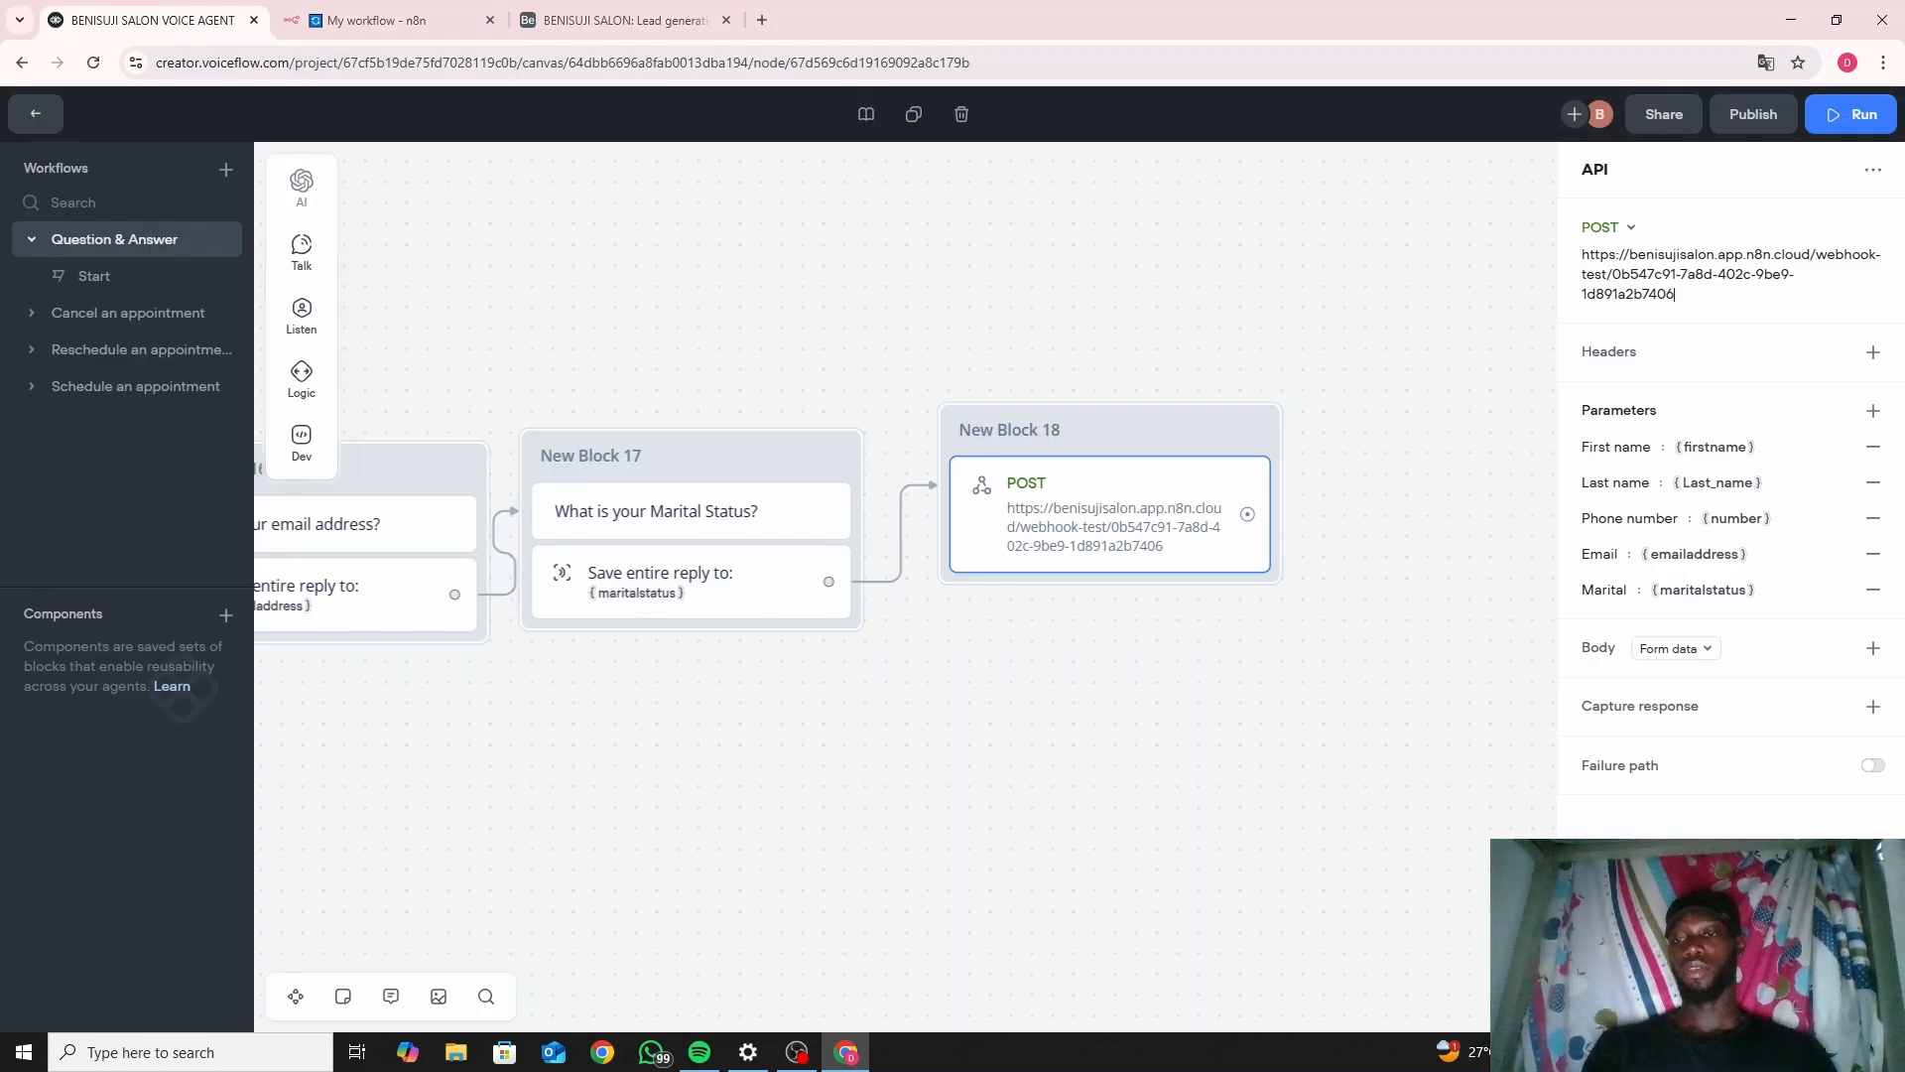
{"action": "left_click", "coordinate": [1732, 998]}
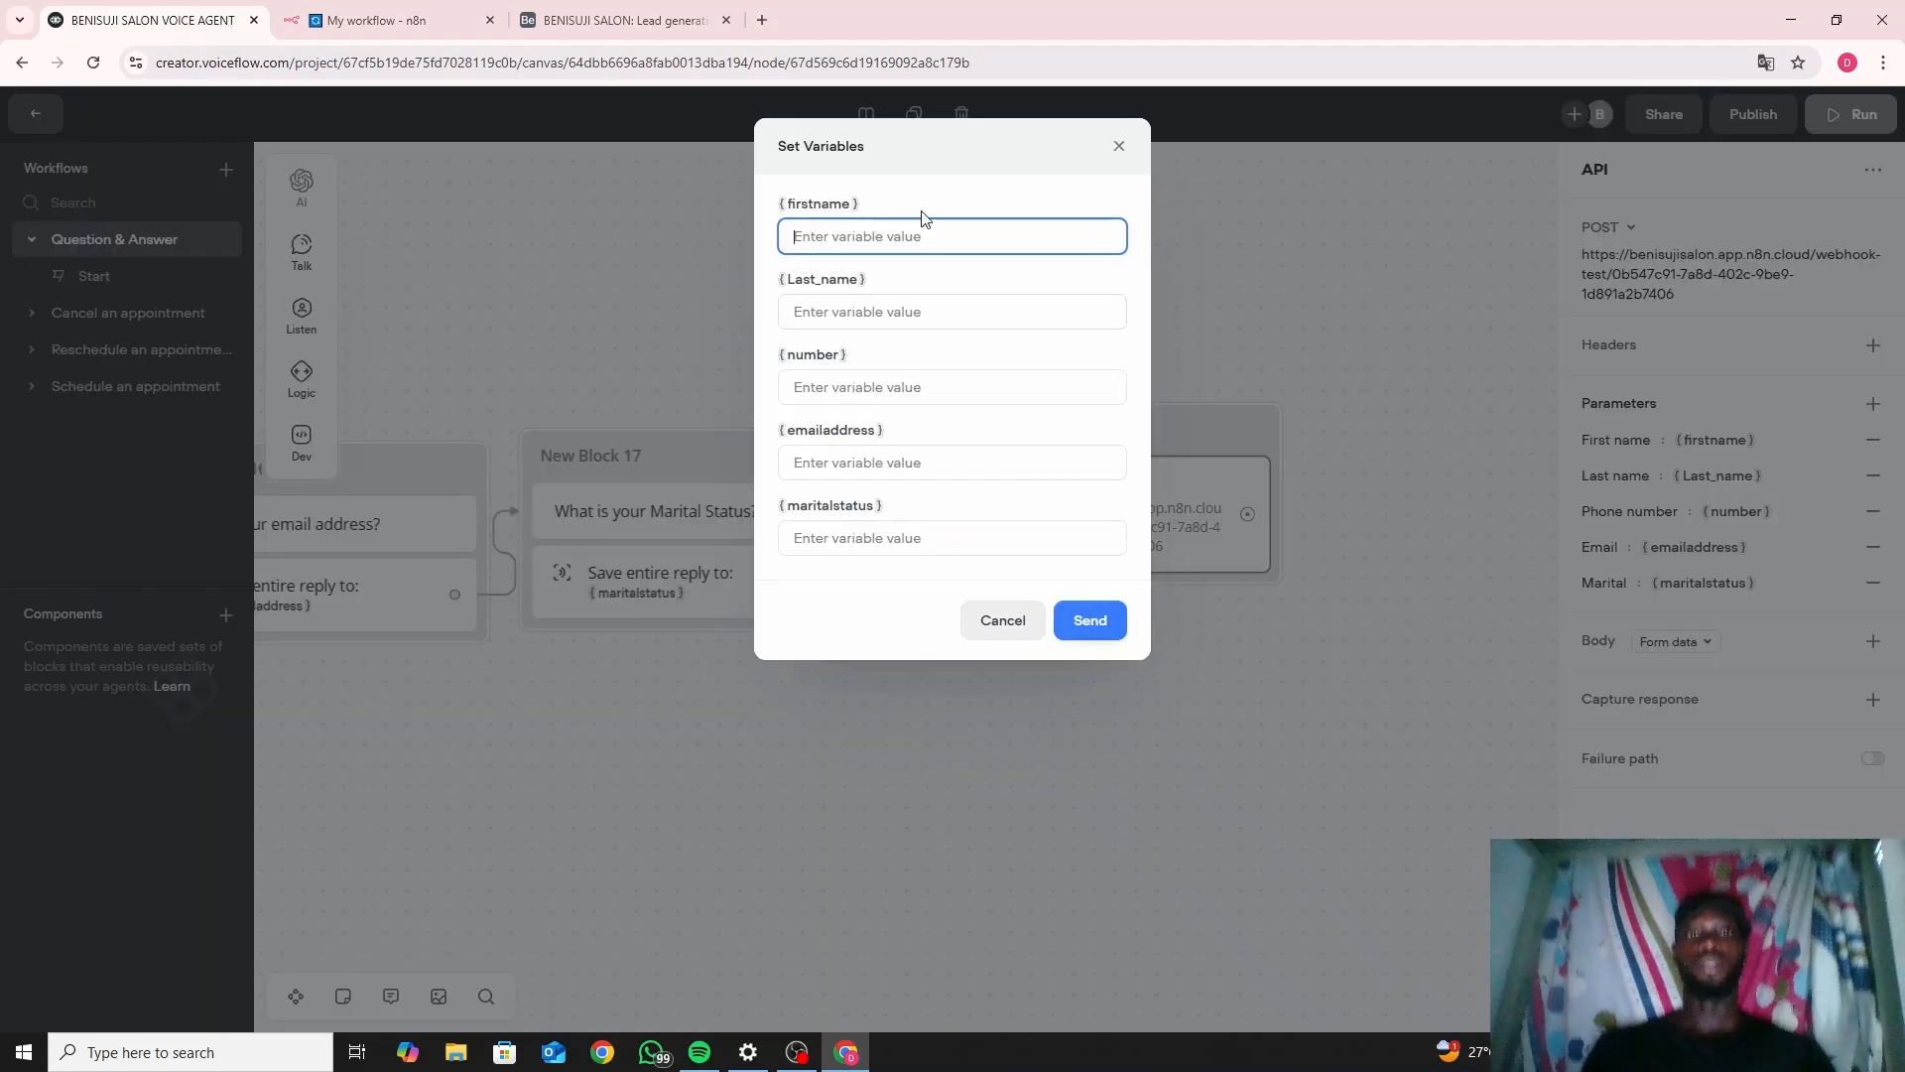
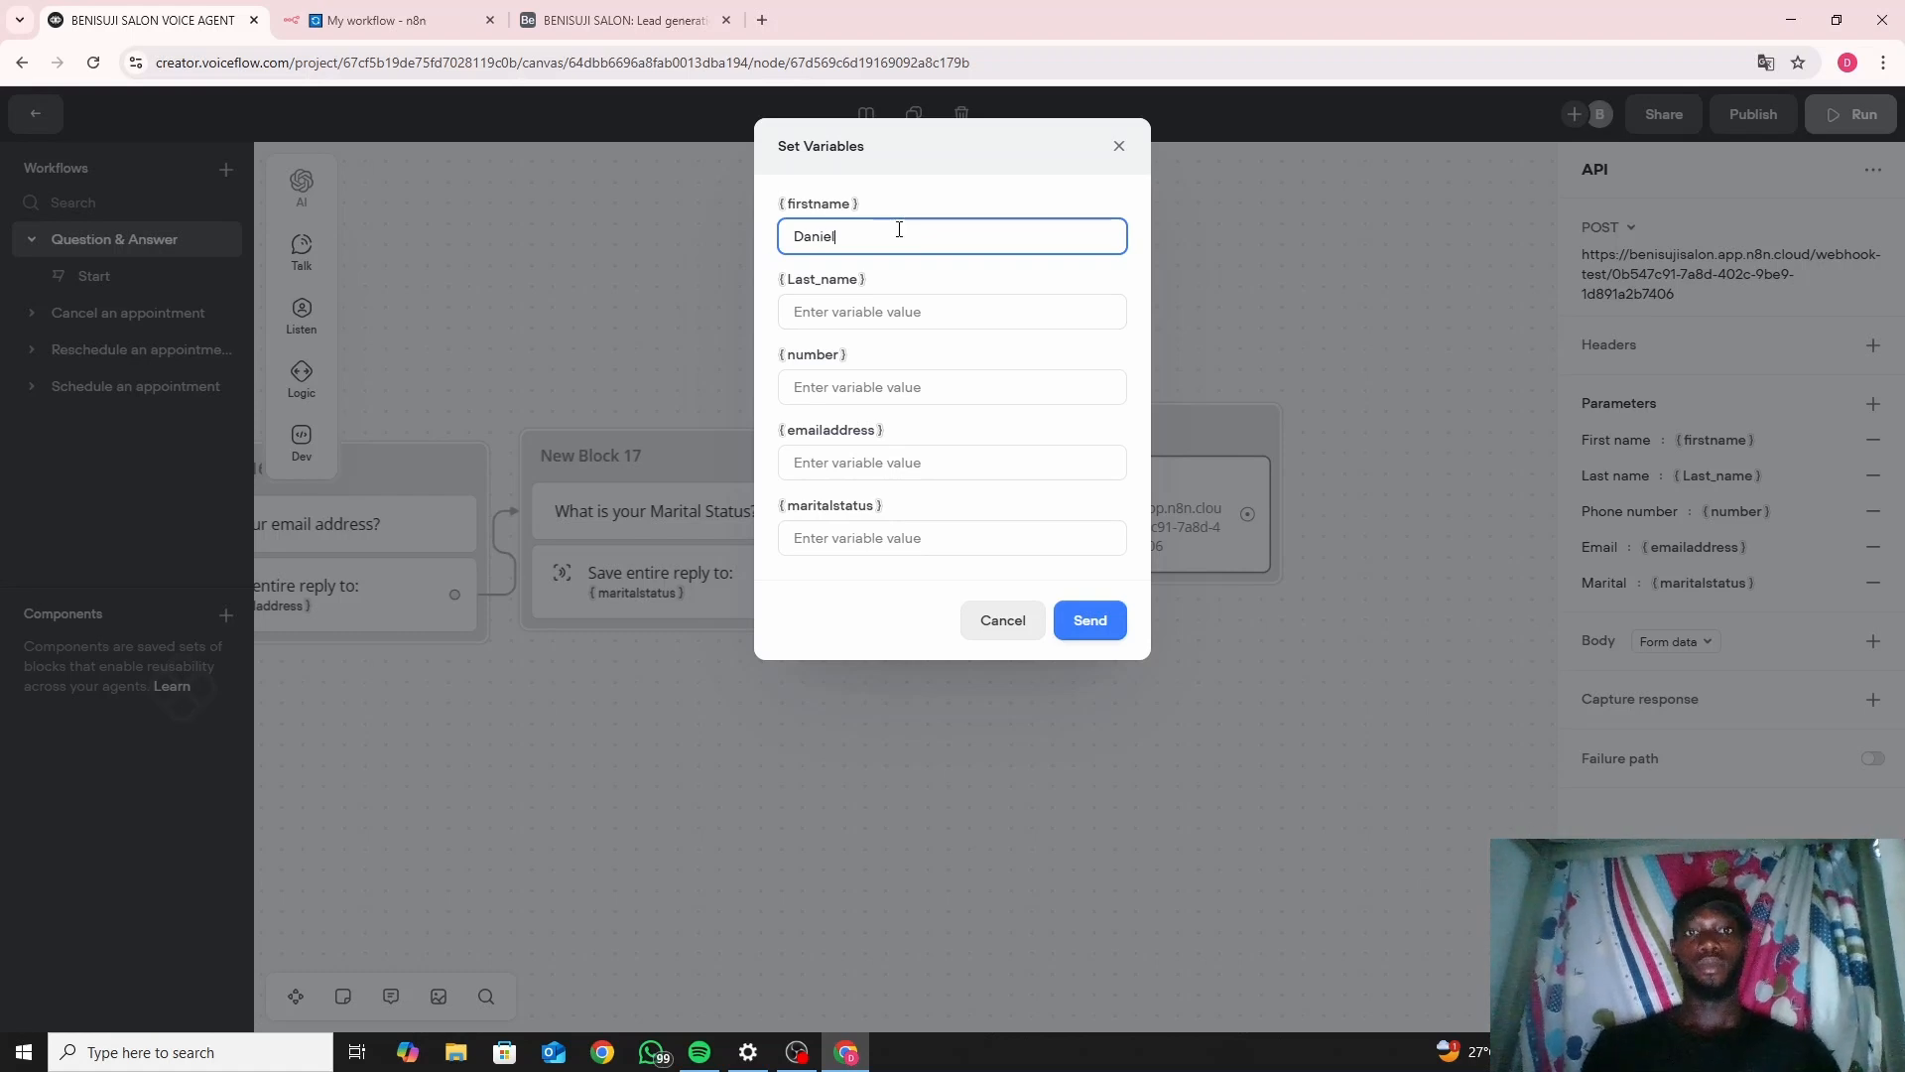
{"action": "left_click", "coordinate": [887, 309]}
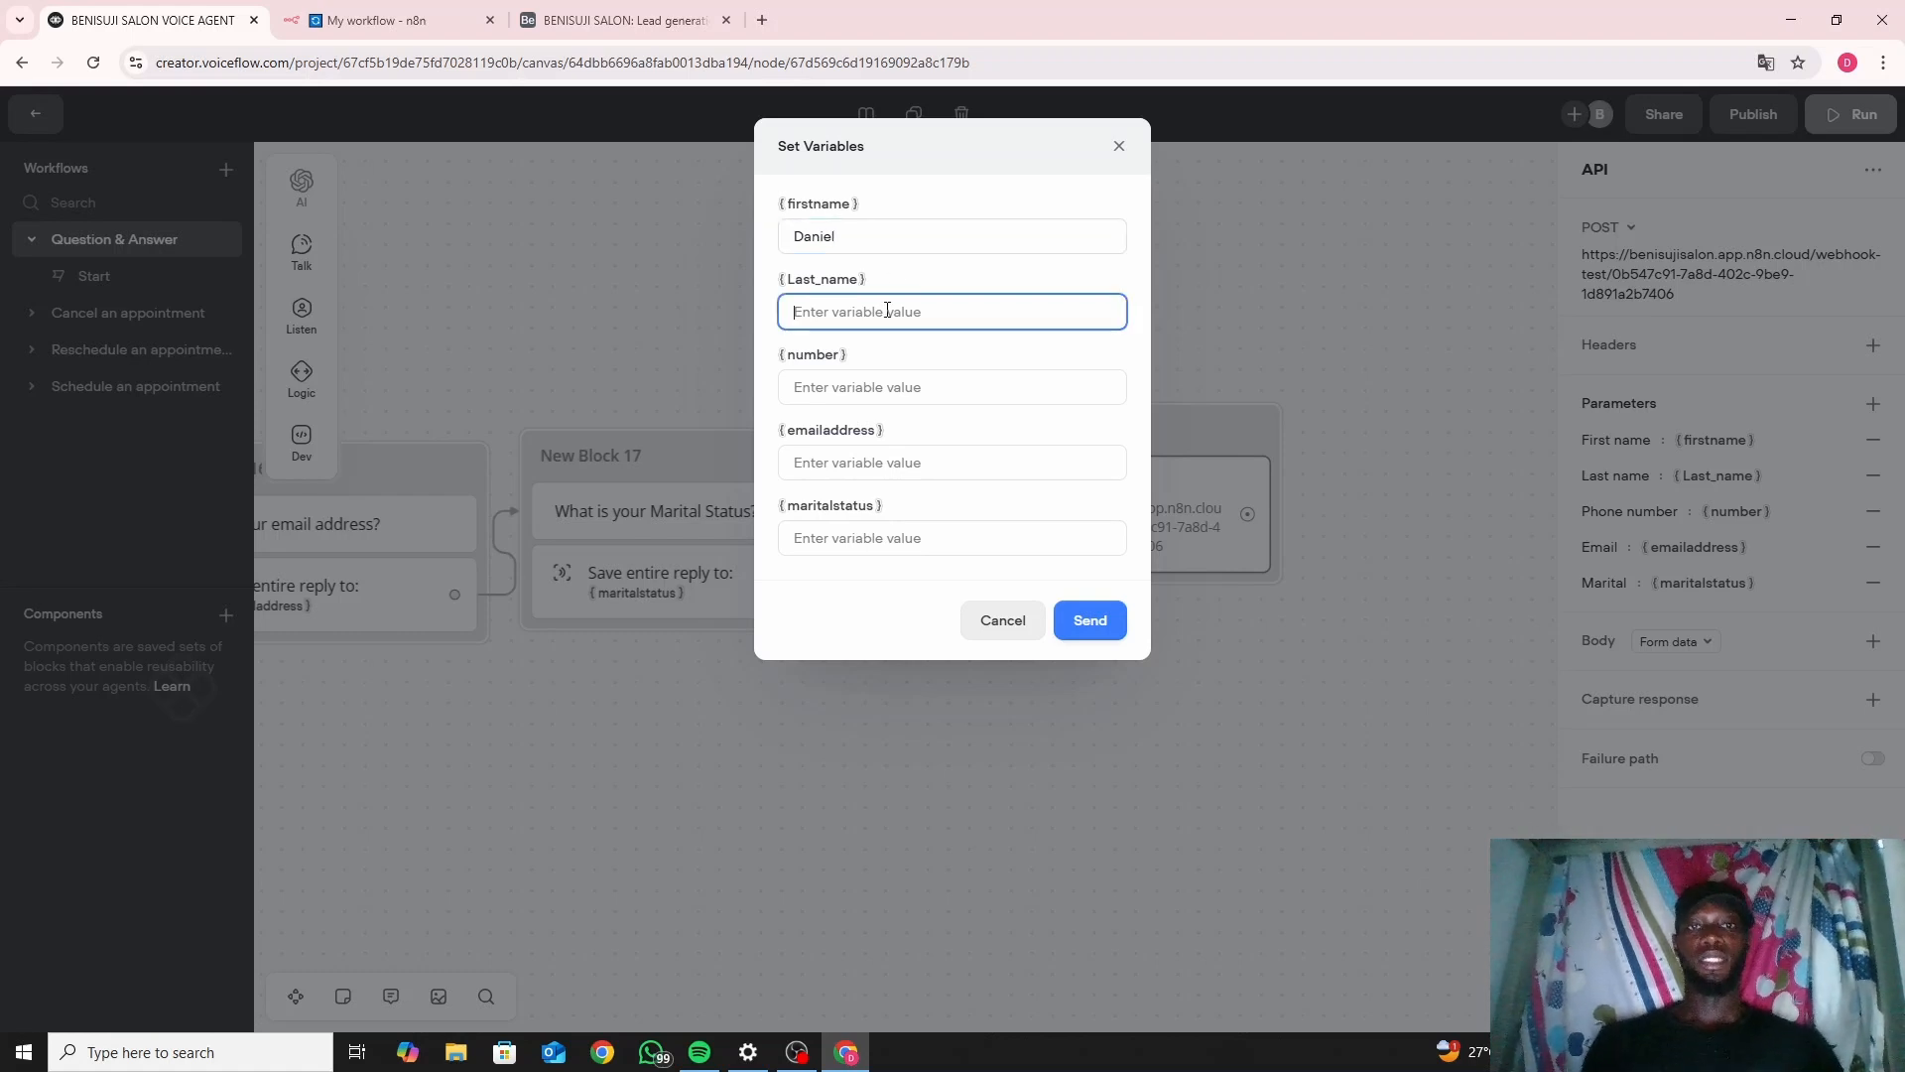
{"action": "type", "text": "H"}
{"action": "key", "text": "BackSpace"}
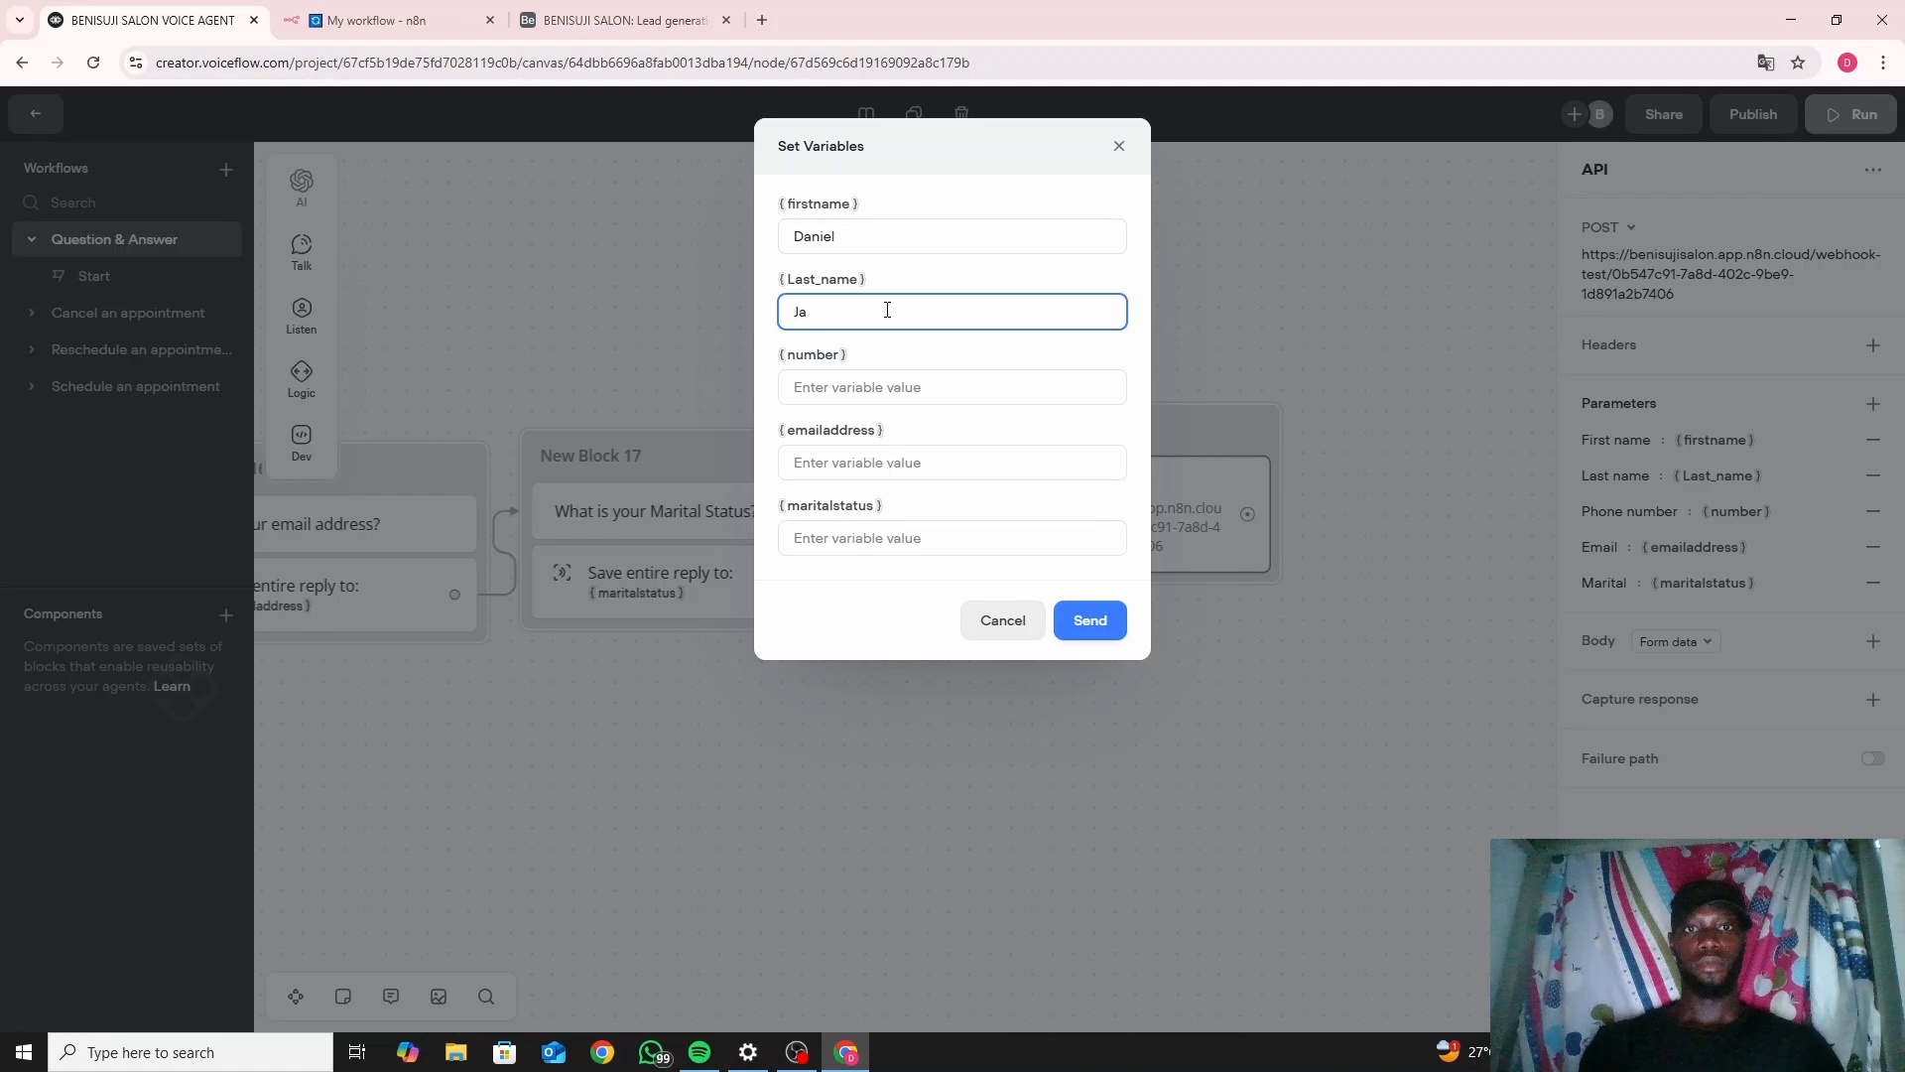
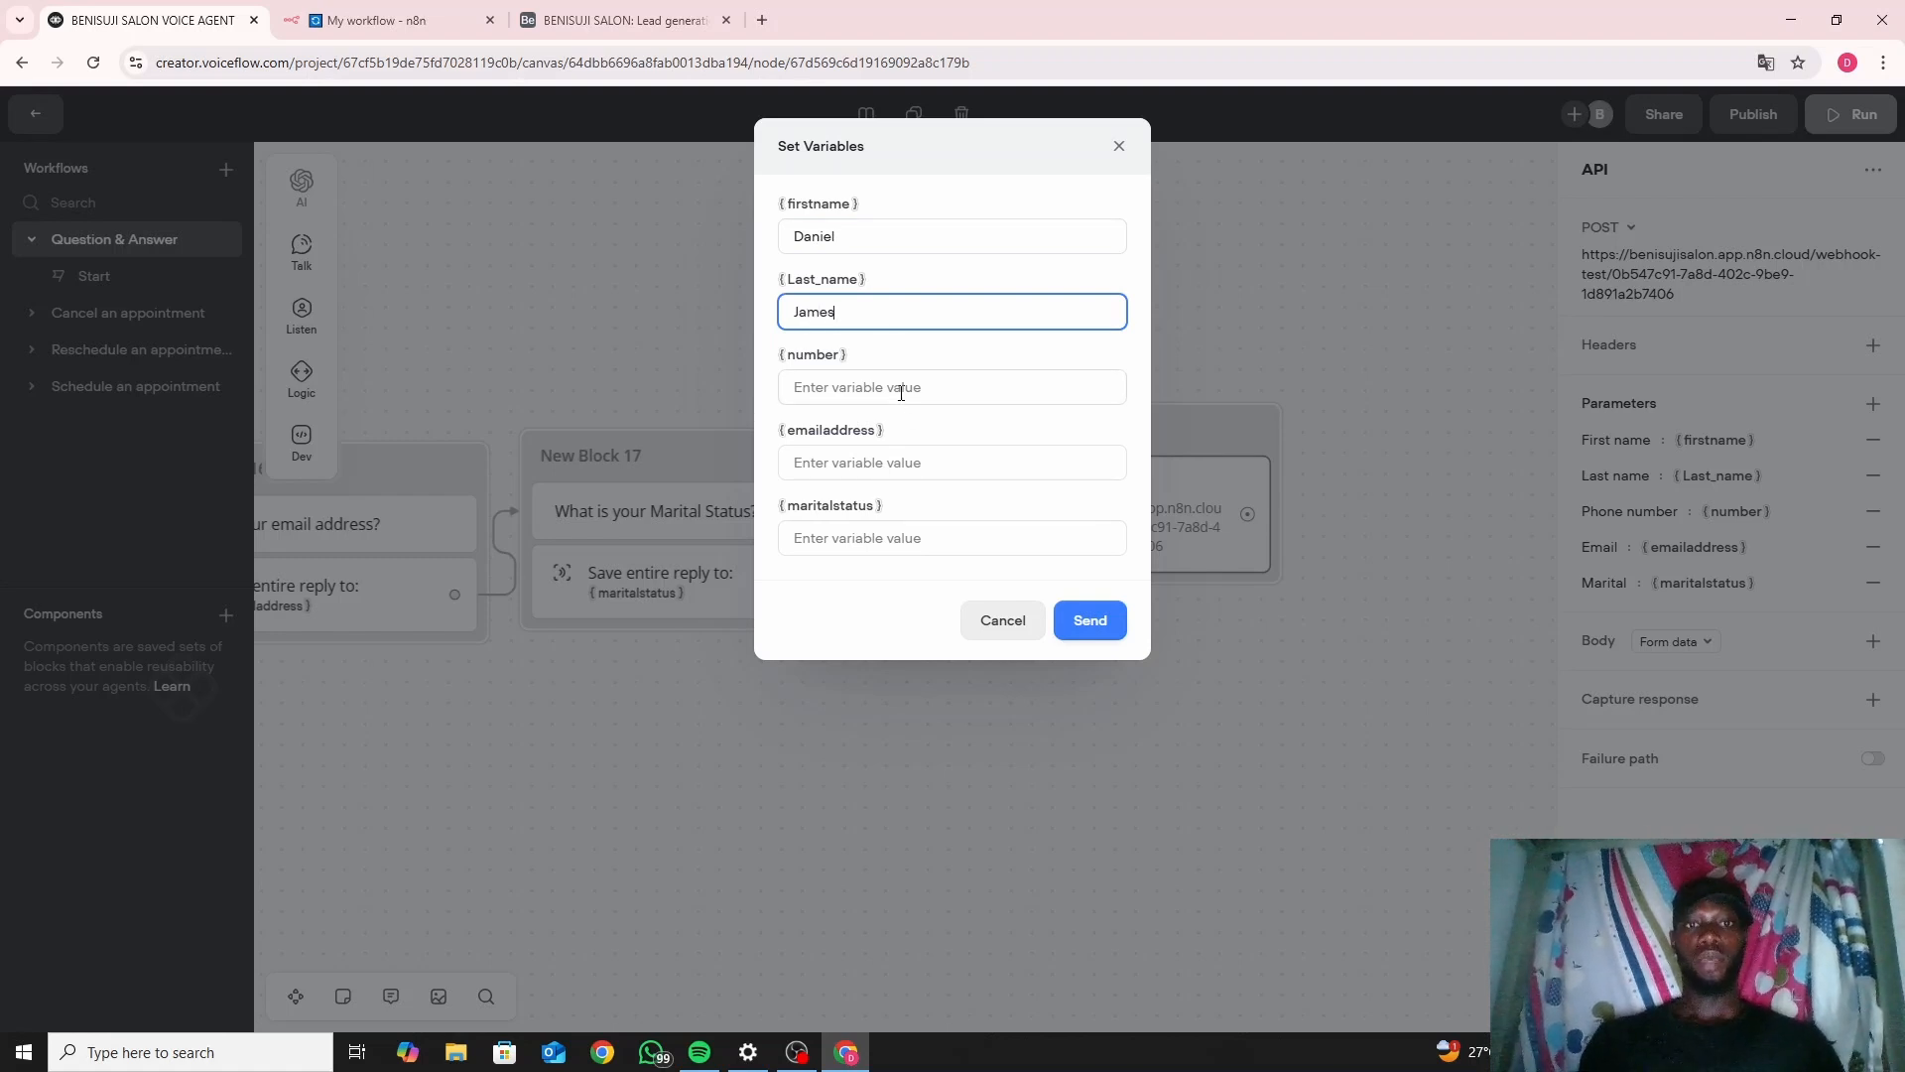
{"action": "left_click", "coordinate": [900, 390]}
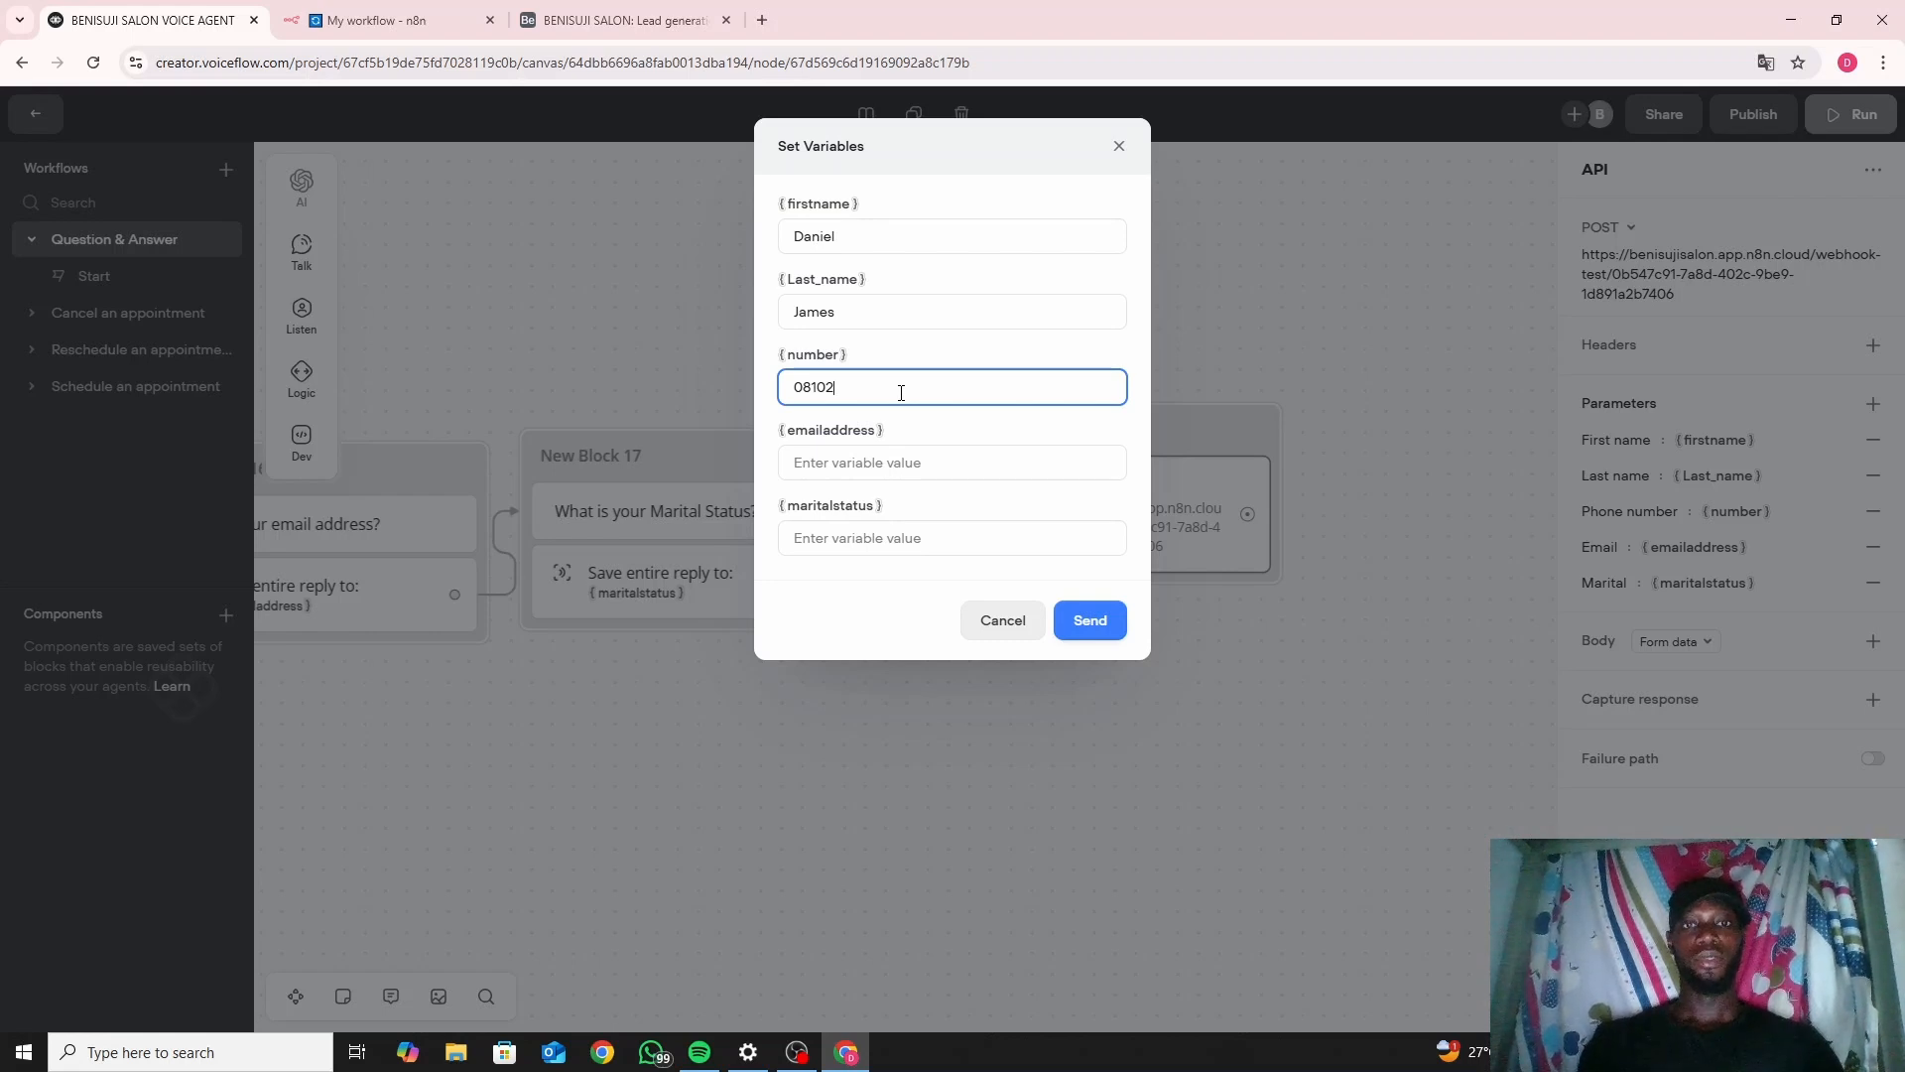
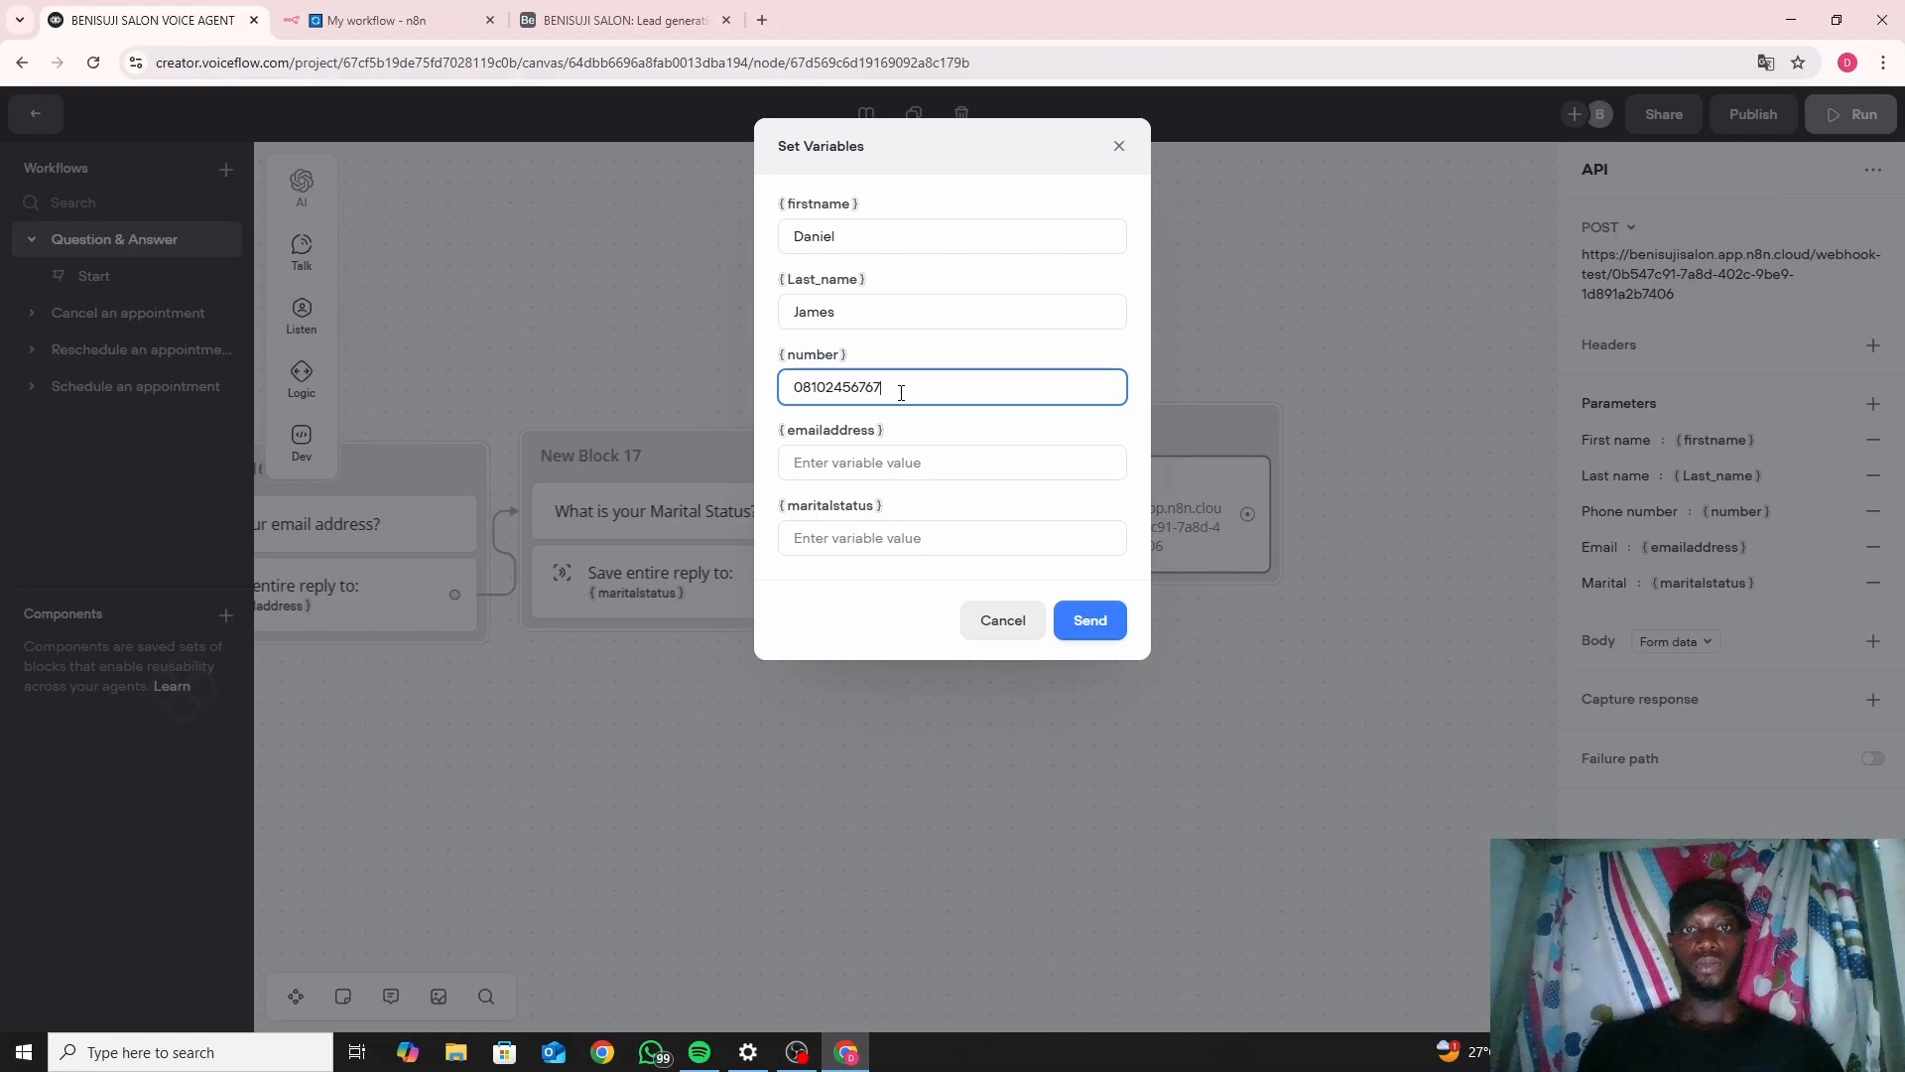
Enter the lead's e-mail address and 'Married' status, then send the test request.
{"action": "left_click", "coordinate": [902, 459]}
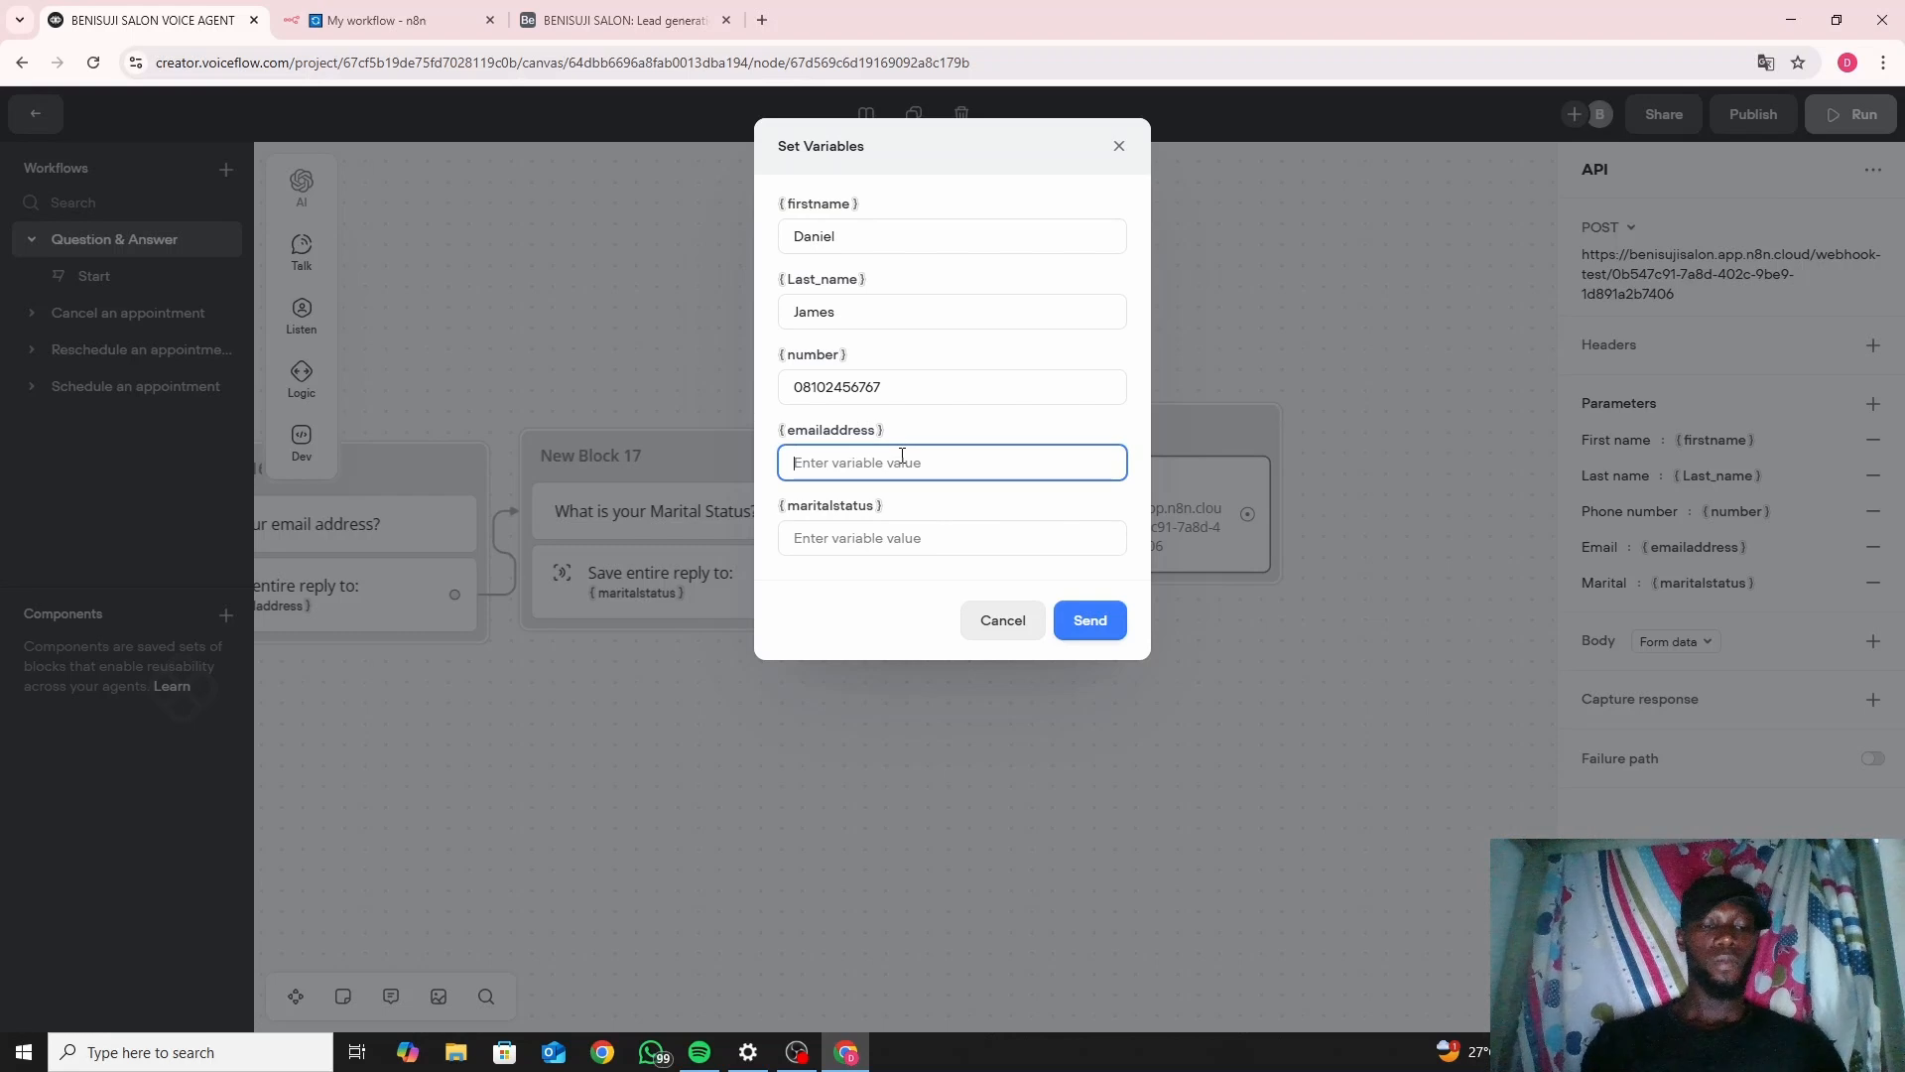
{"action": "type", "text": "pe"}
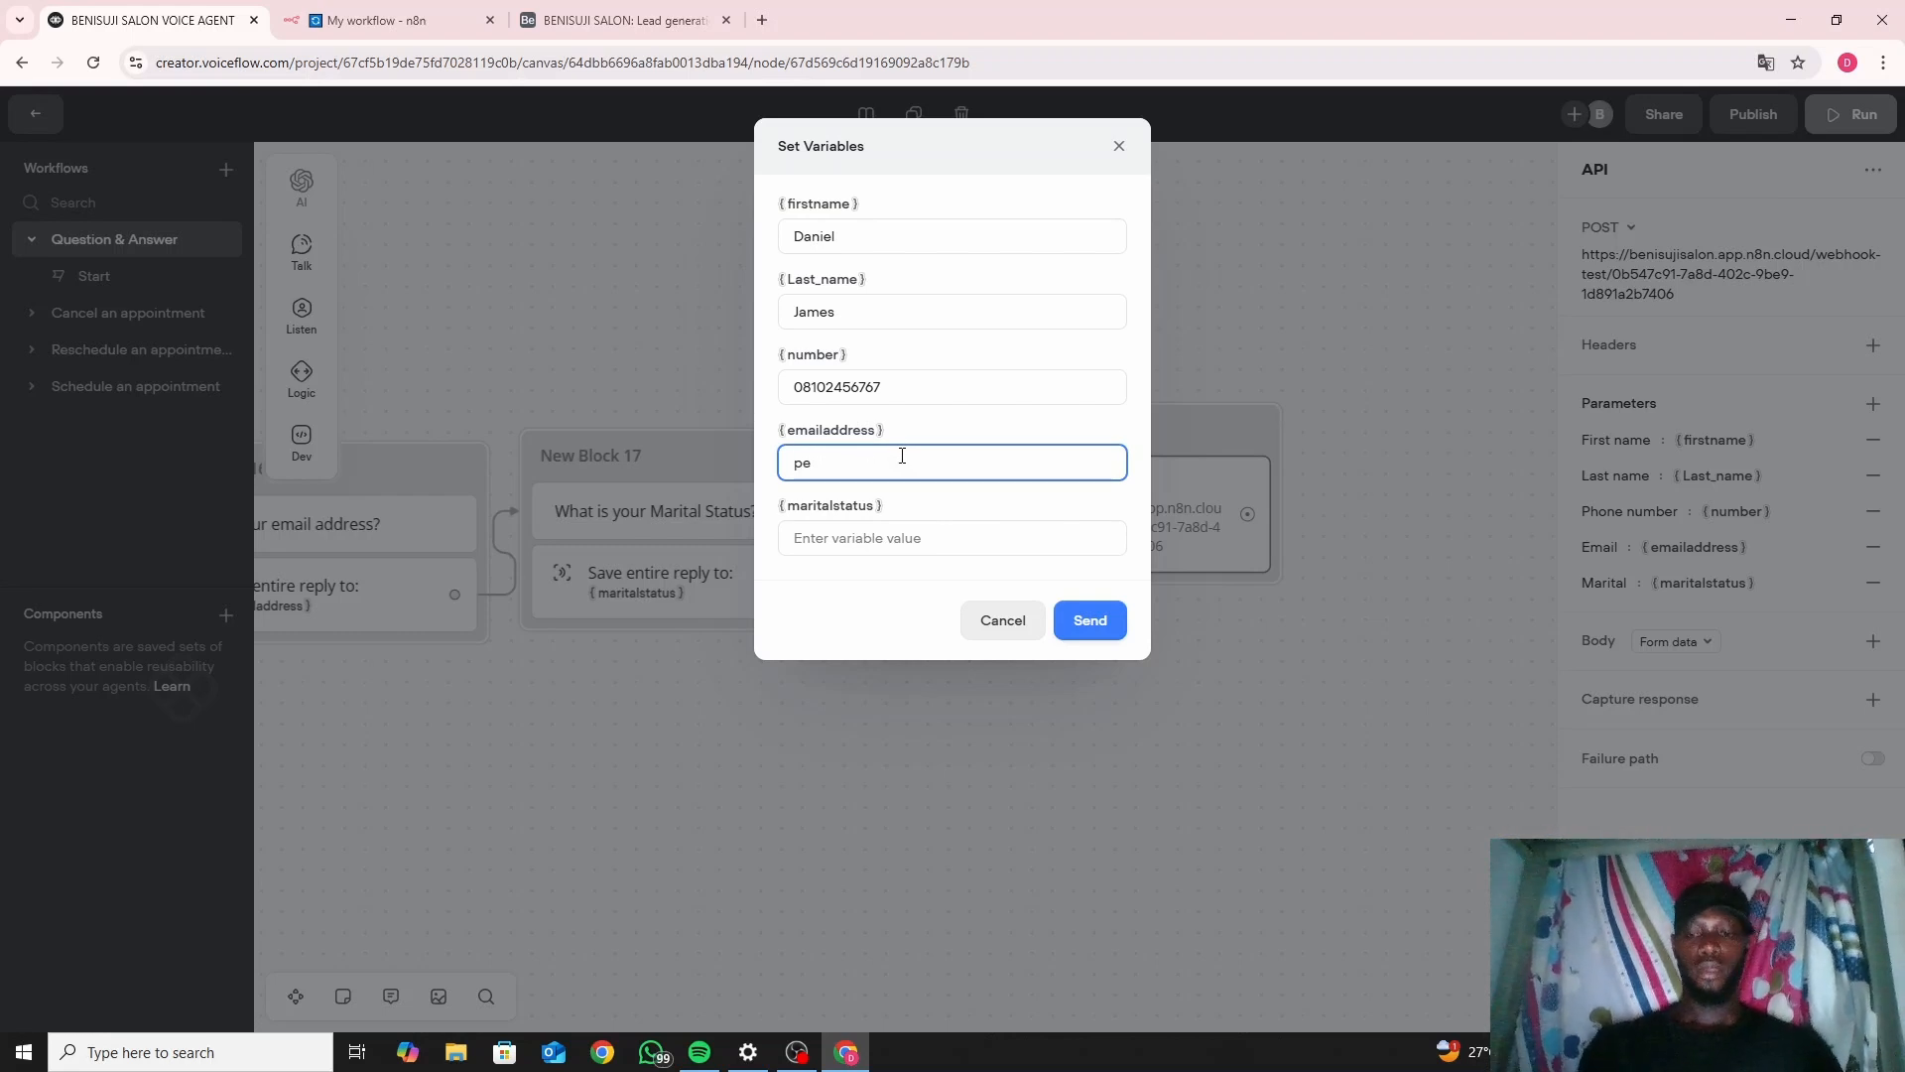
{"action": "key", "text": "BackSpace"}
{"action": "key", "text": "BackSpace"}
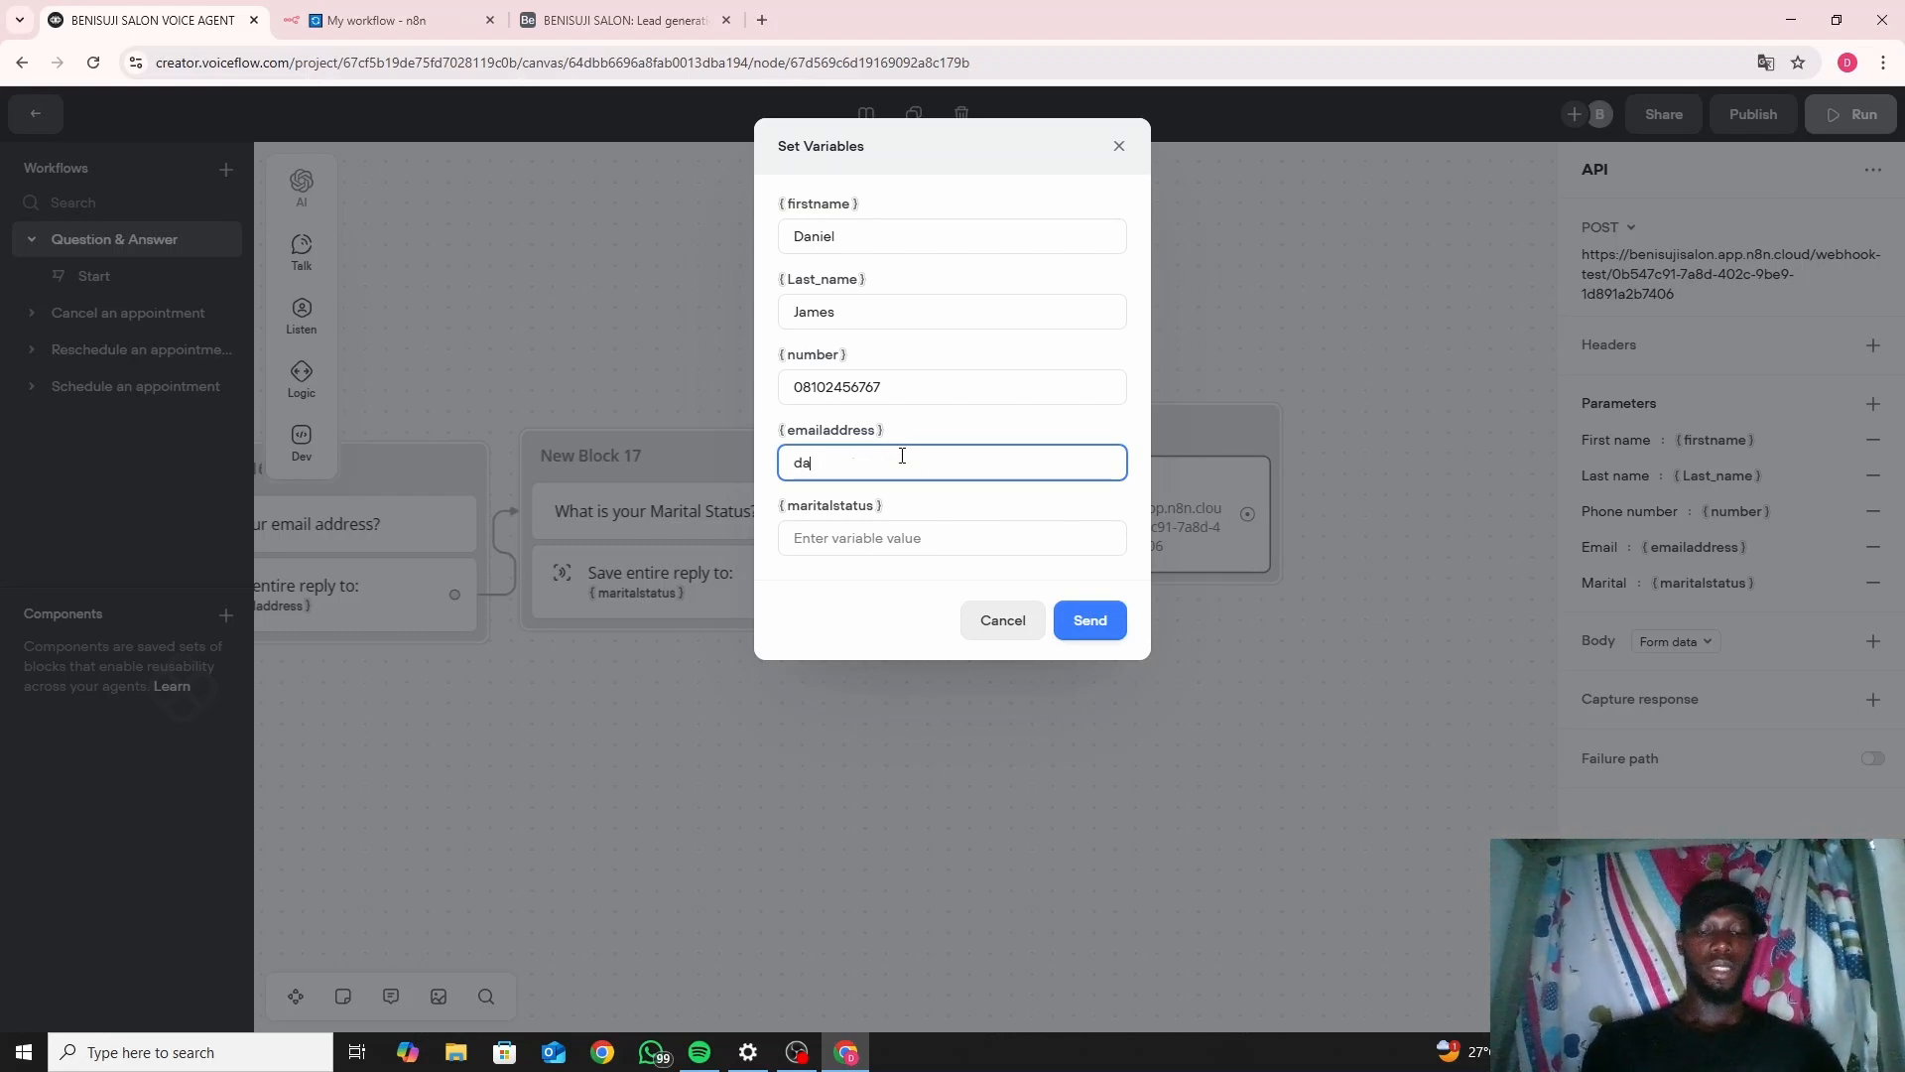
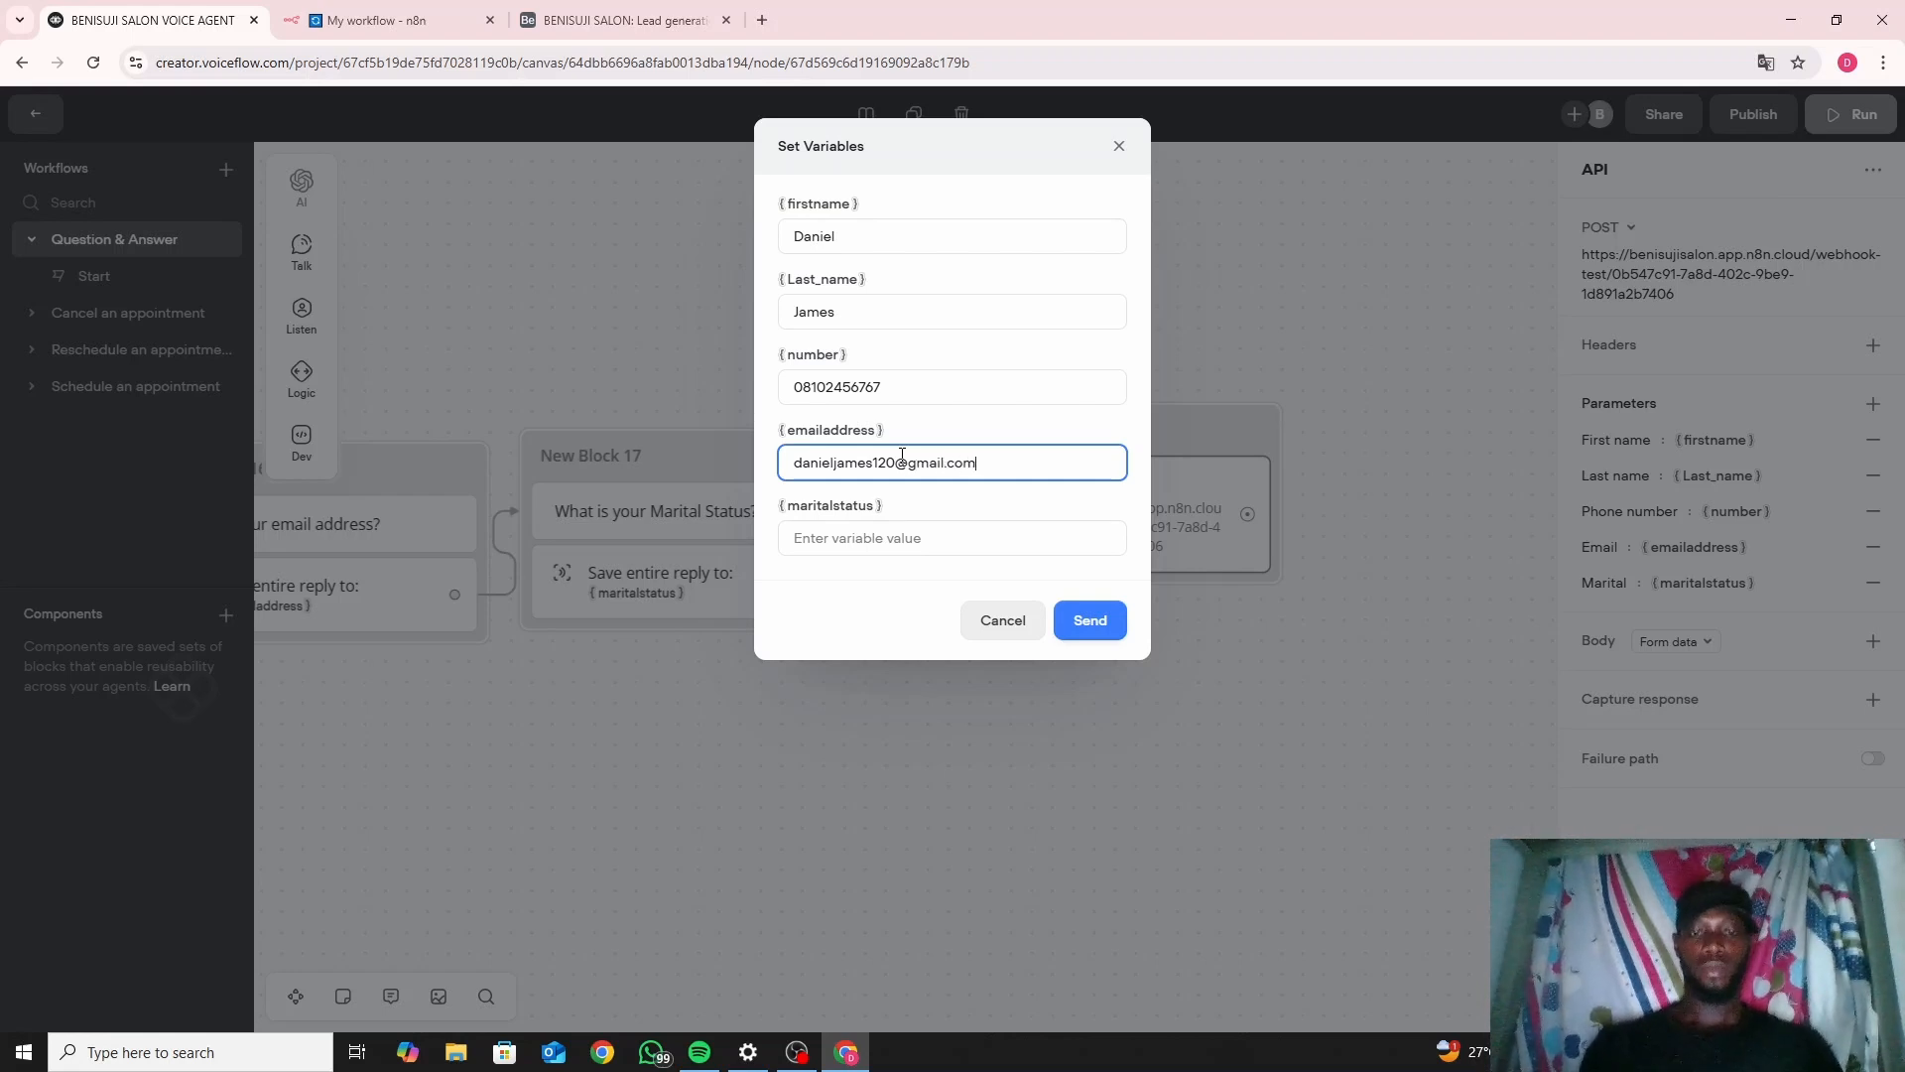
{"action": "left_click", "coordinate": [900, 549]}
{"action": "type", "text": "Married"}
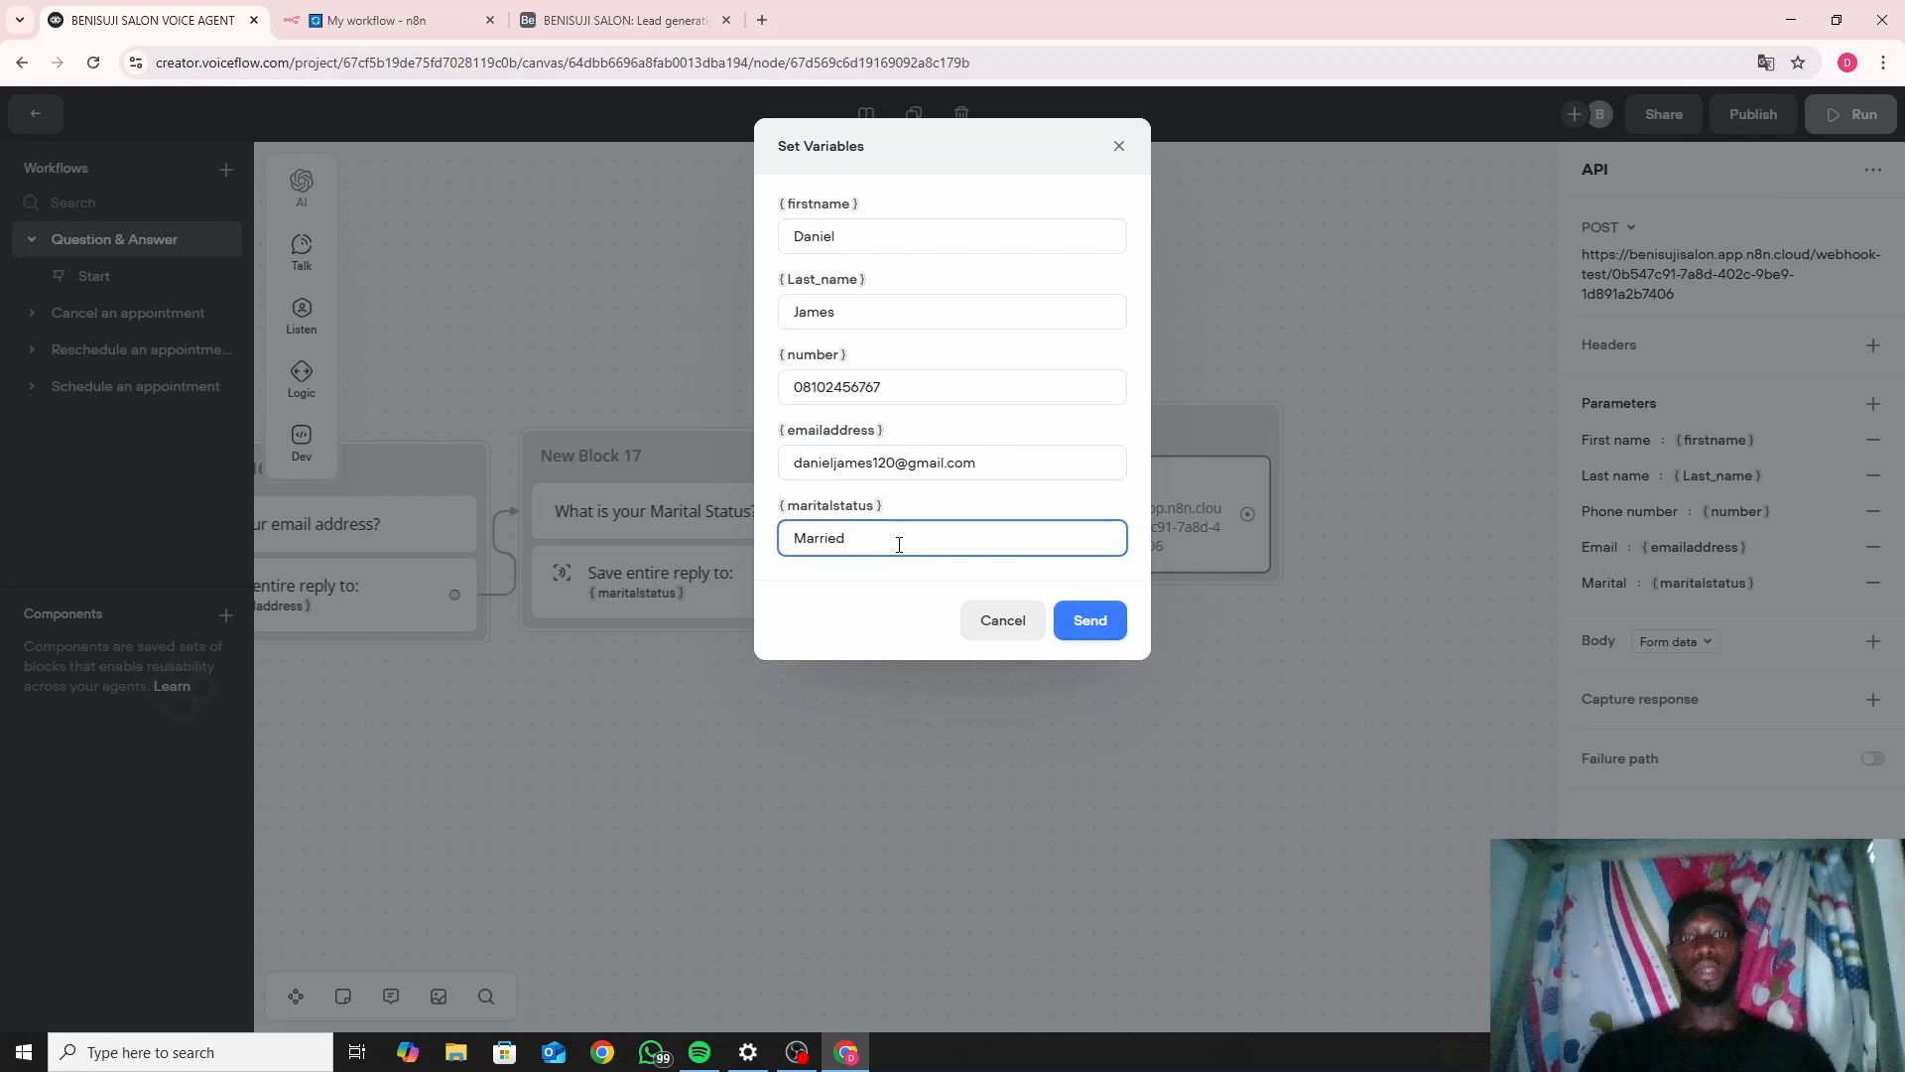
{"action": "left_click", "coordinate": [407, 18]}
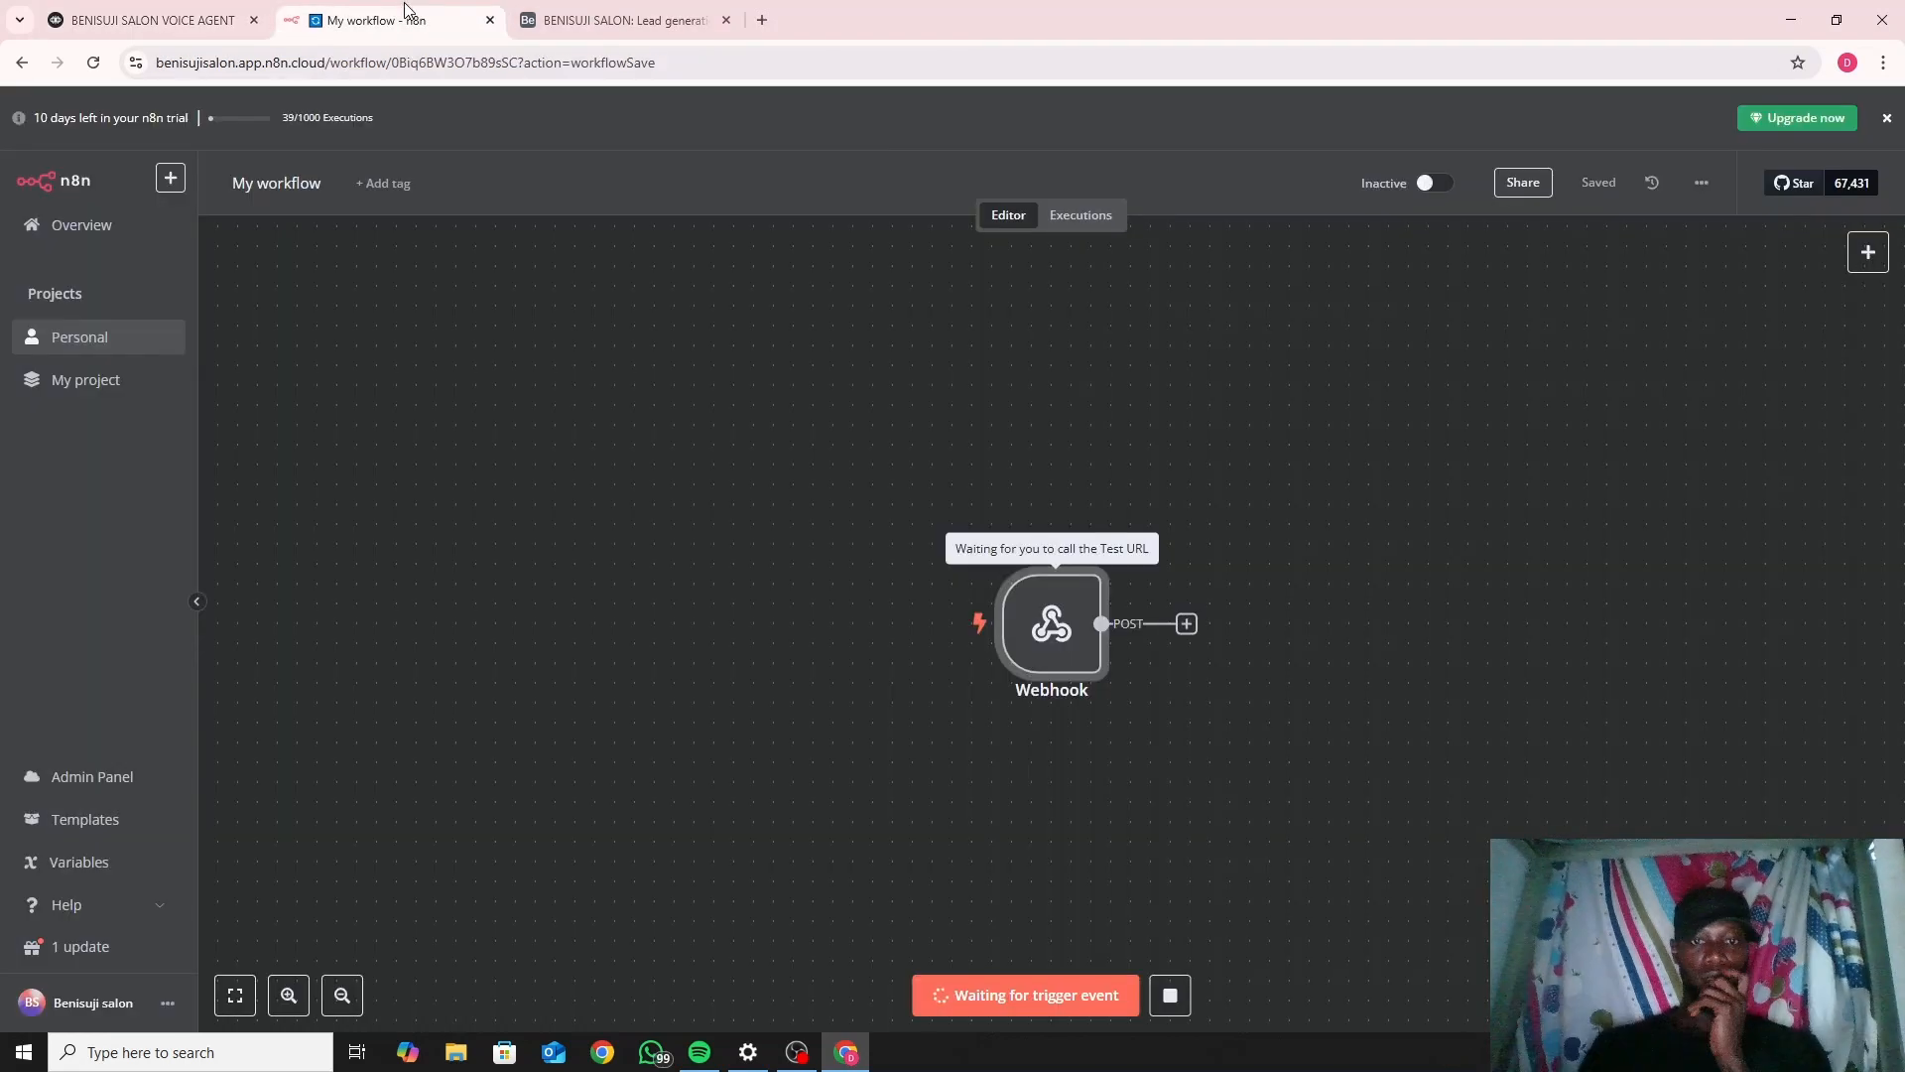
{"action": "left_click", "coordinate": [226, 18]}
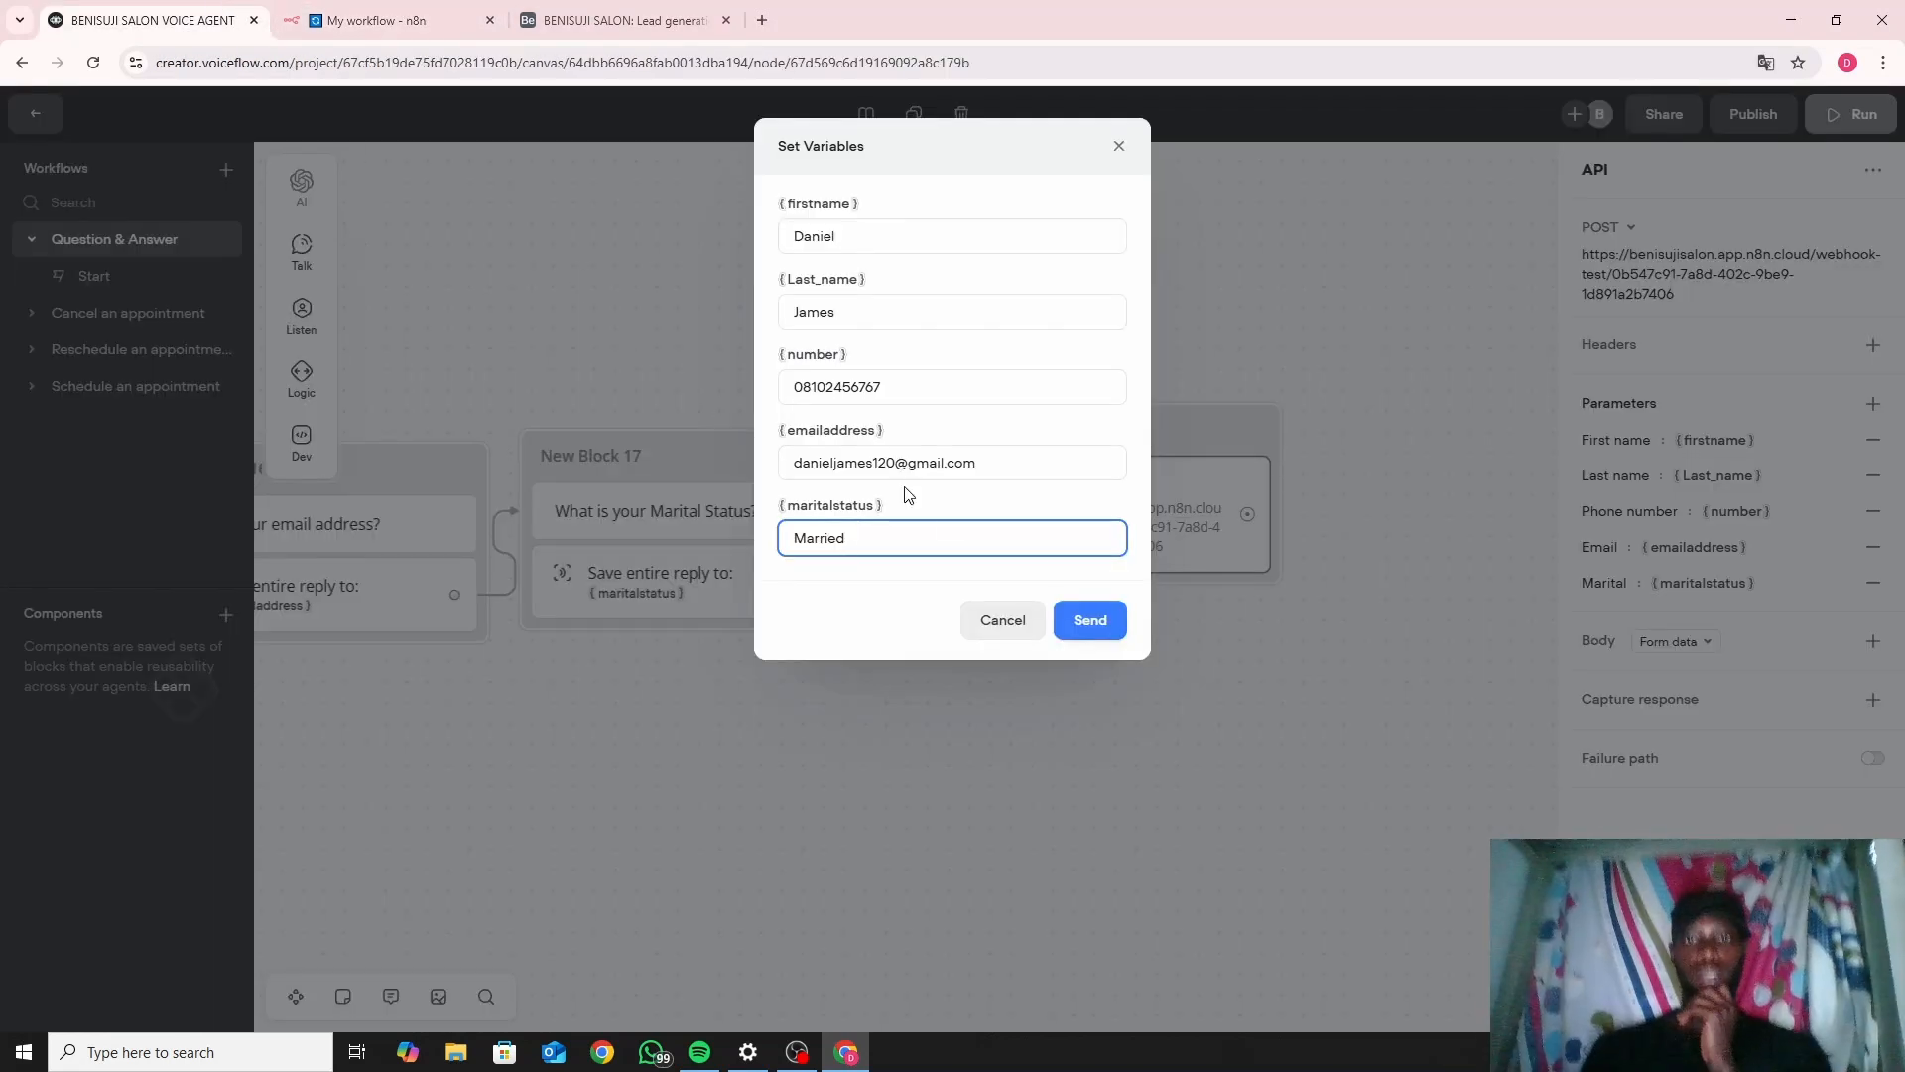
{"action": "left_click", "coordinate": [1091, 635]}
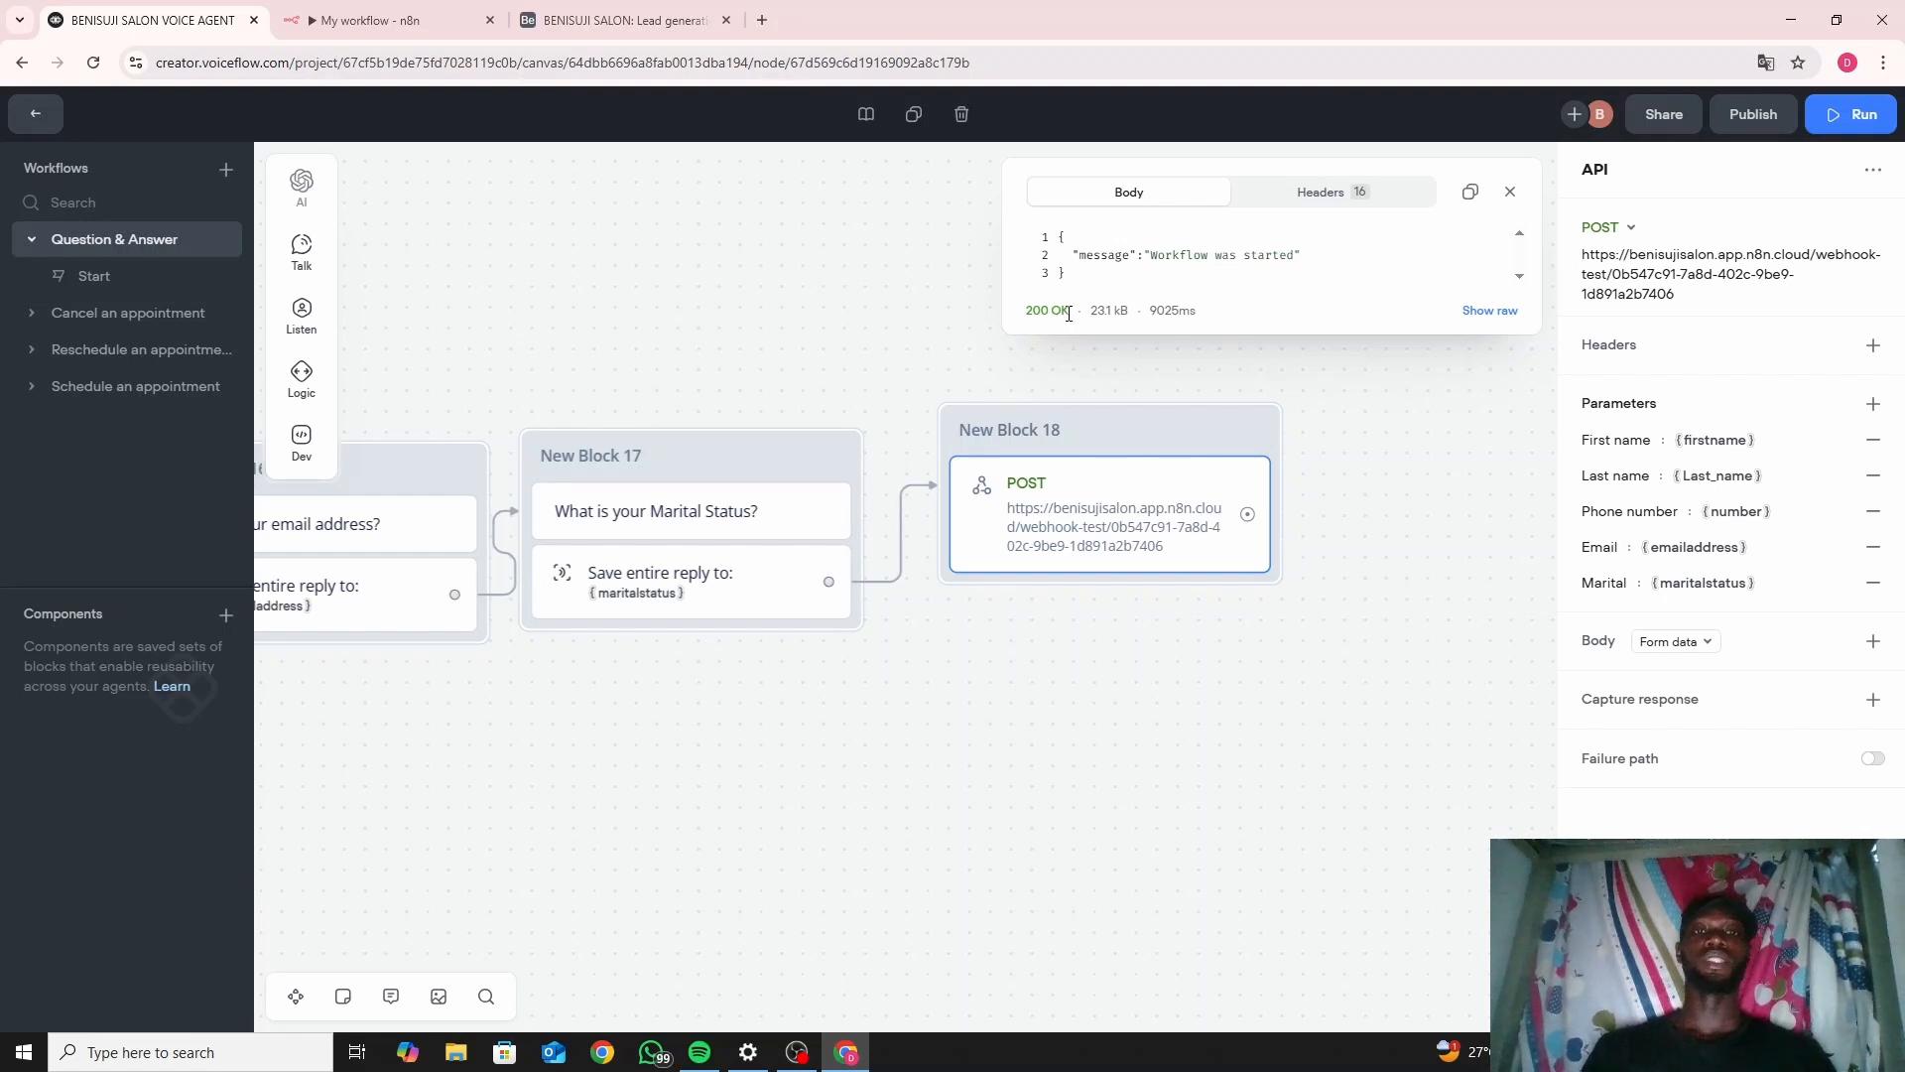
Inspect the Webhook node's output: one item with the lead's five fields.
{"action": "left_click", "coordinate": [359, 14]}
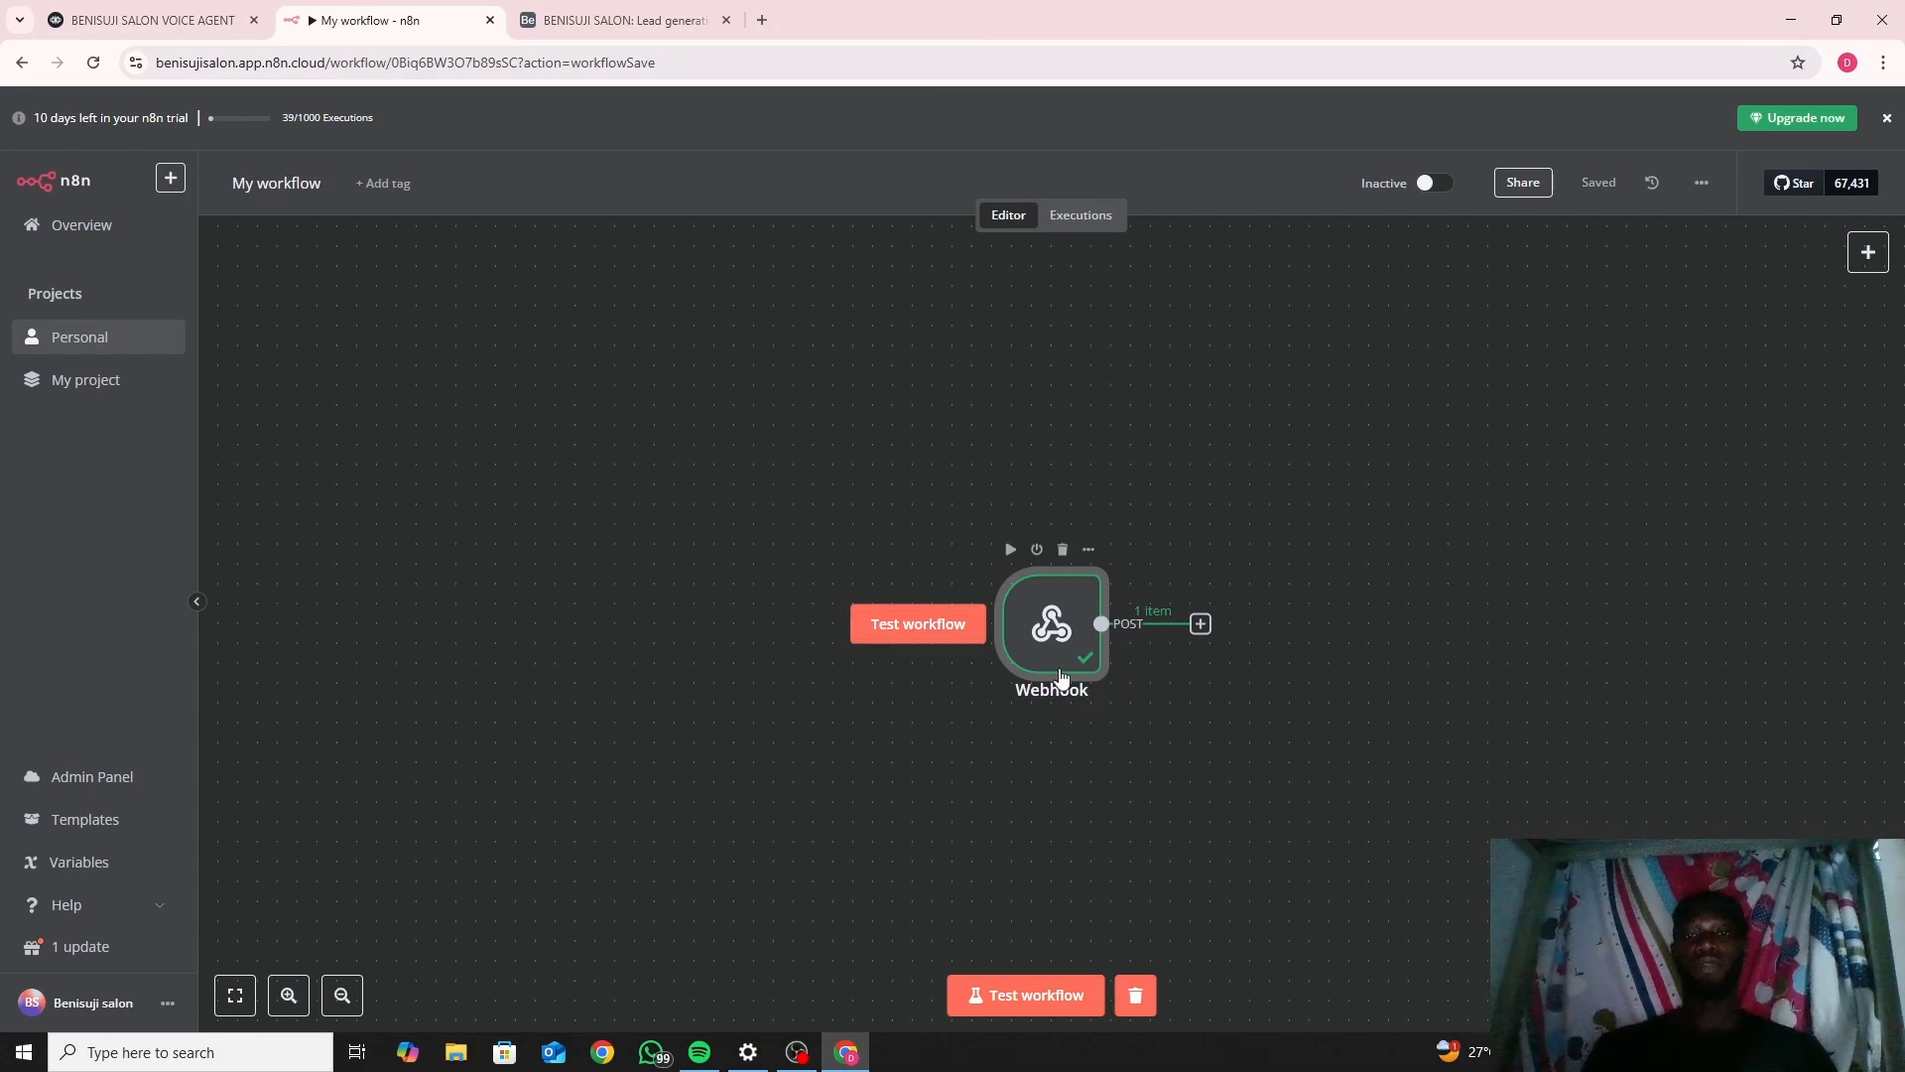
{"action": "scroll", "coordinate": [928, 744], "scroll_direction": "up", "scroll_amount": 3}
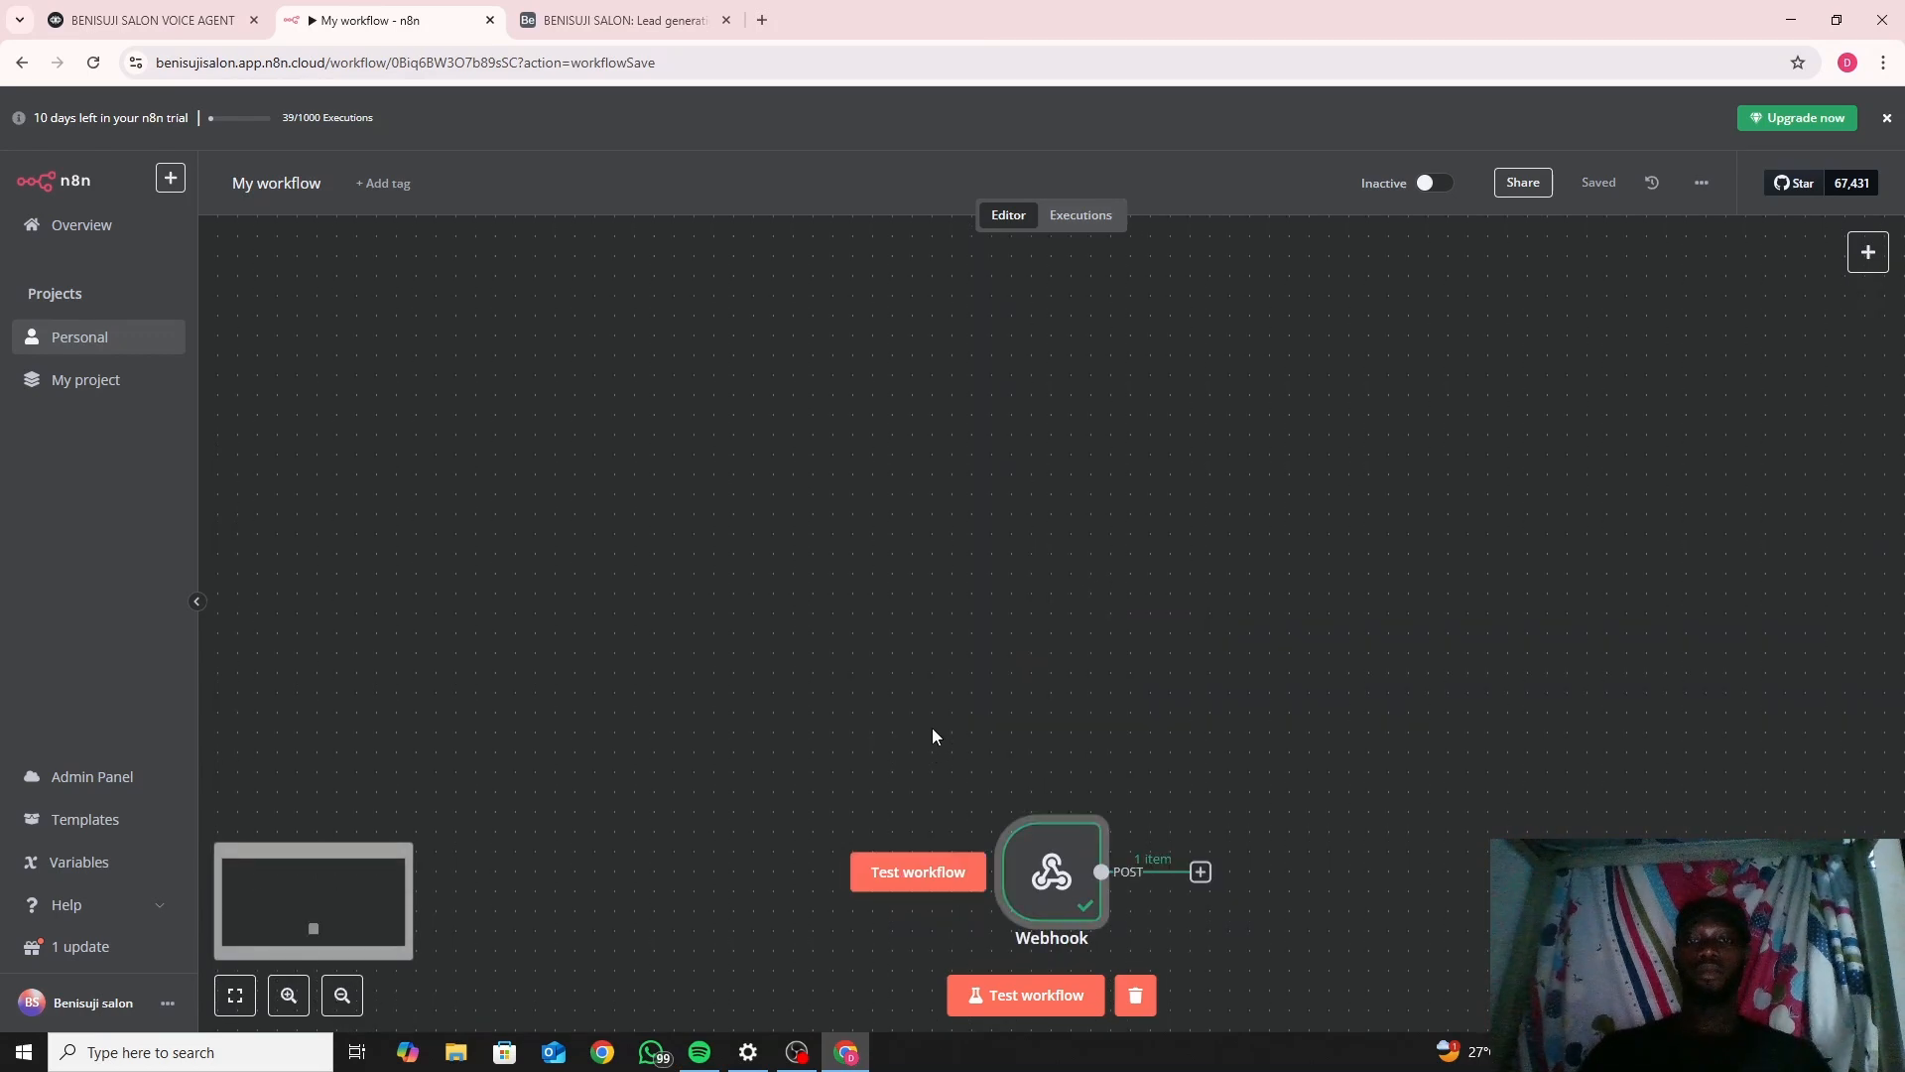
{"action": "scroll", "coordinate": [931, 729], "scroll_direction": "down", "scroll_amount": 3}
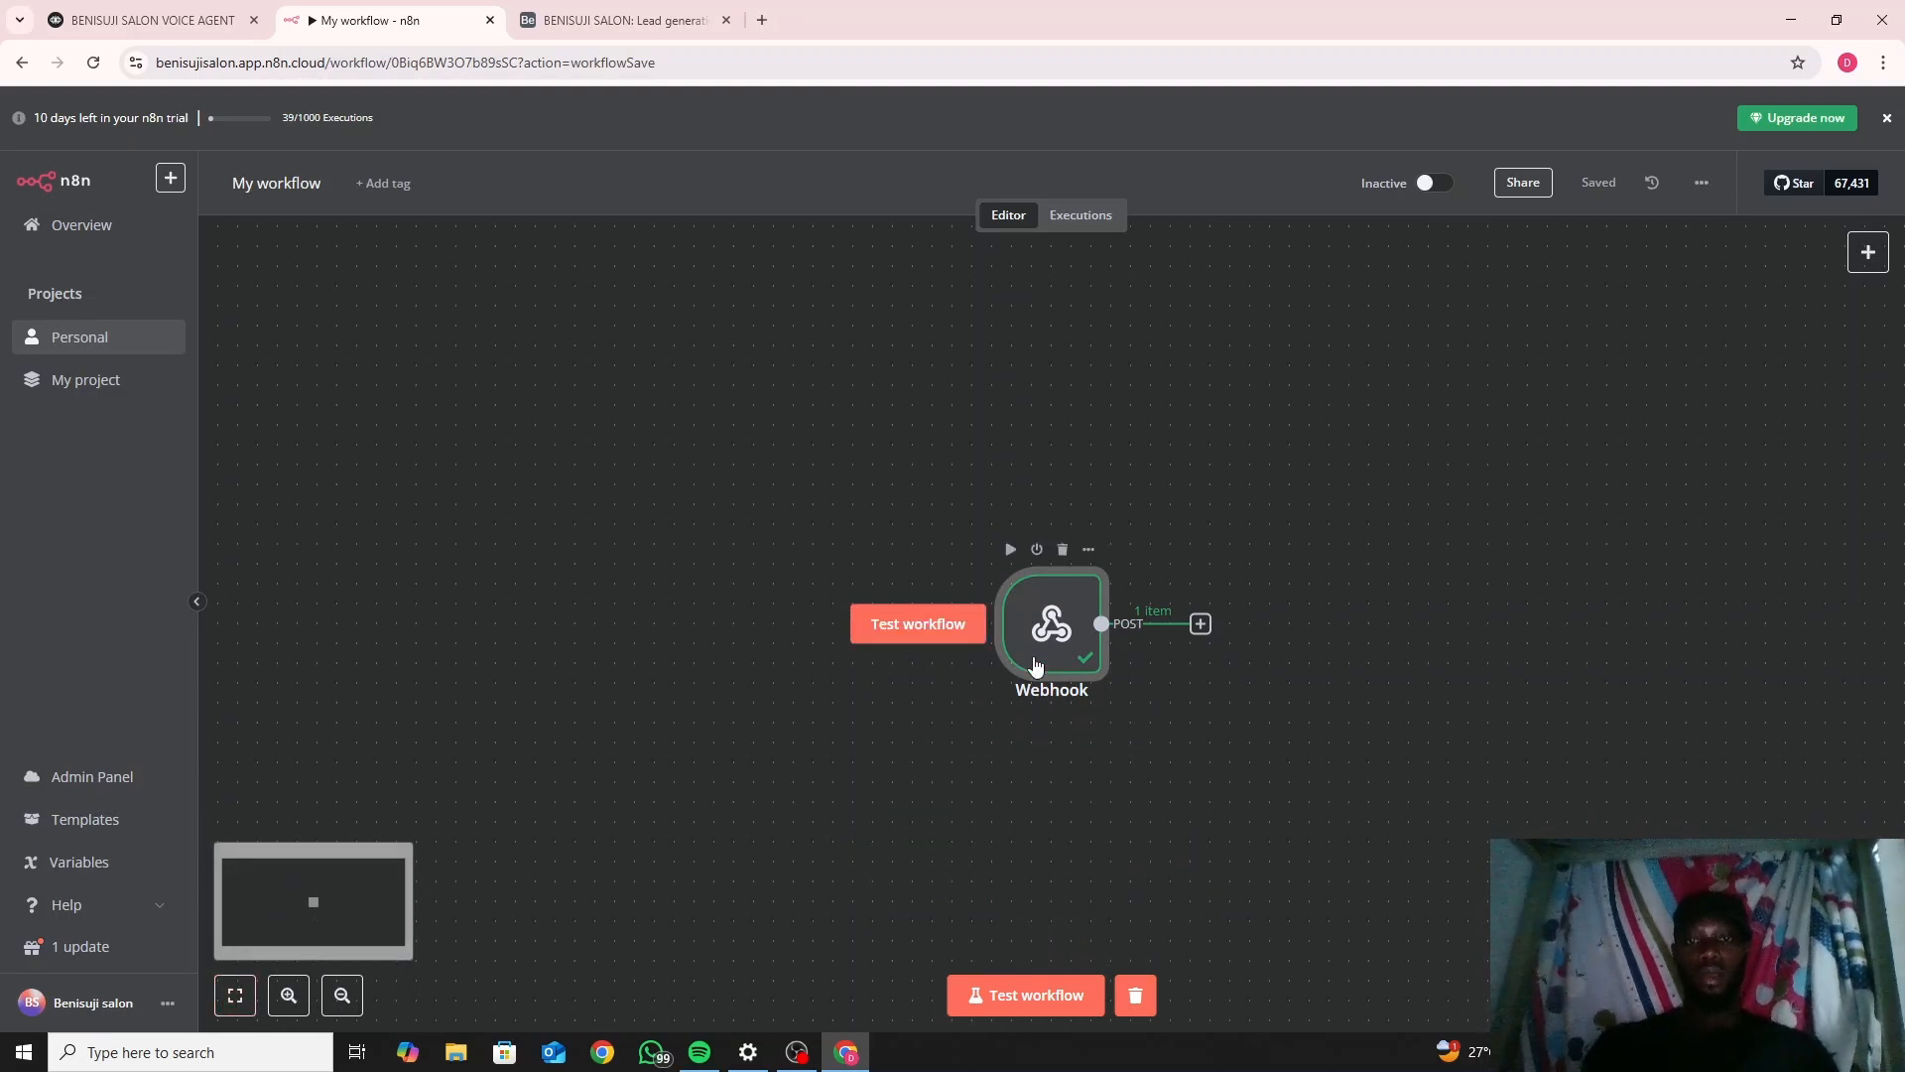
{"action": "left_click", "coordinate": [1036, 667]}
{"action": "double_click", "coordinate": [1036, 667]}
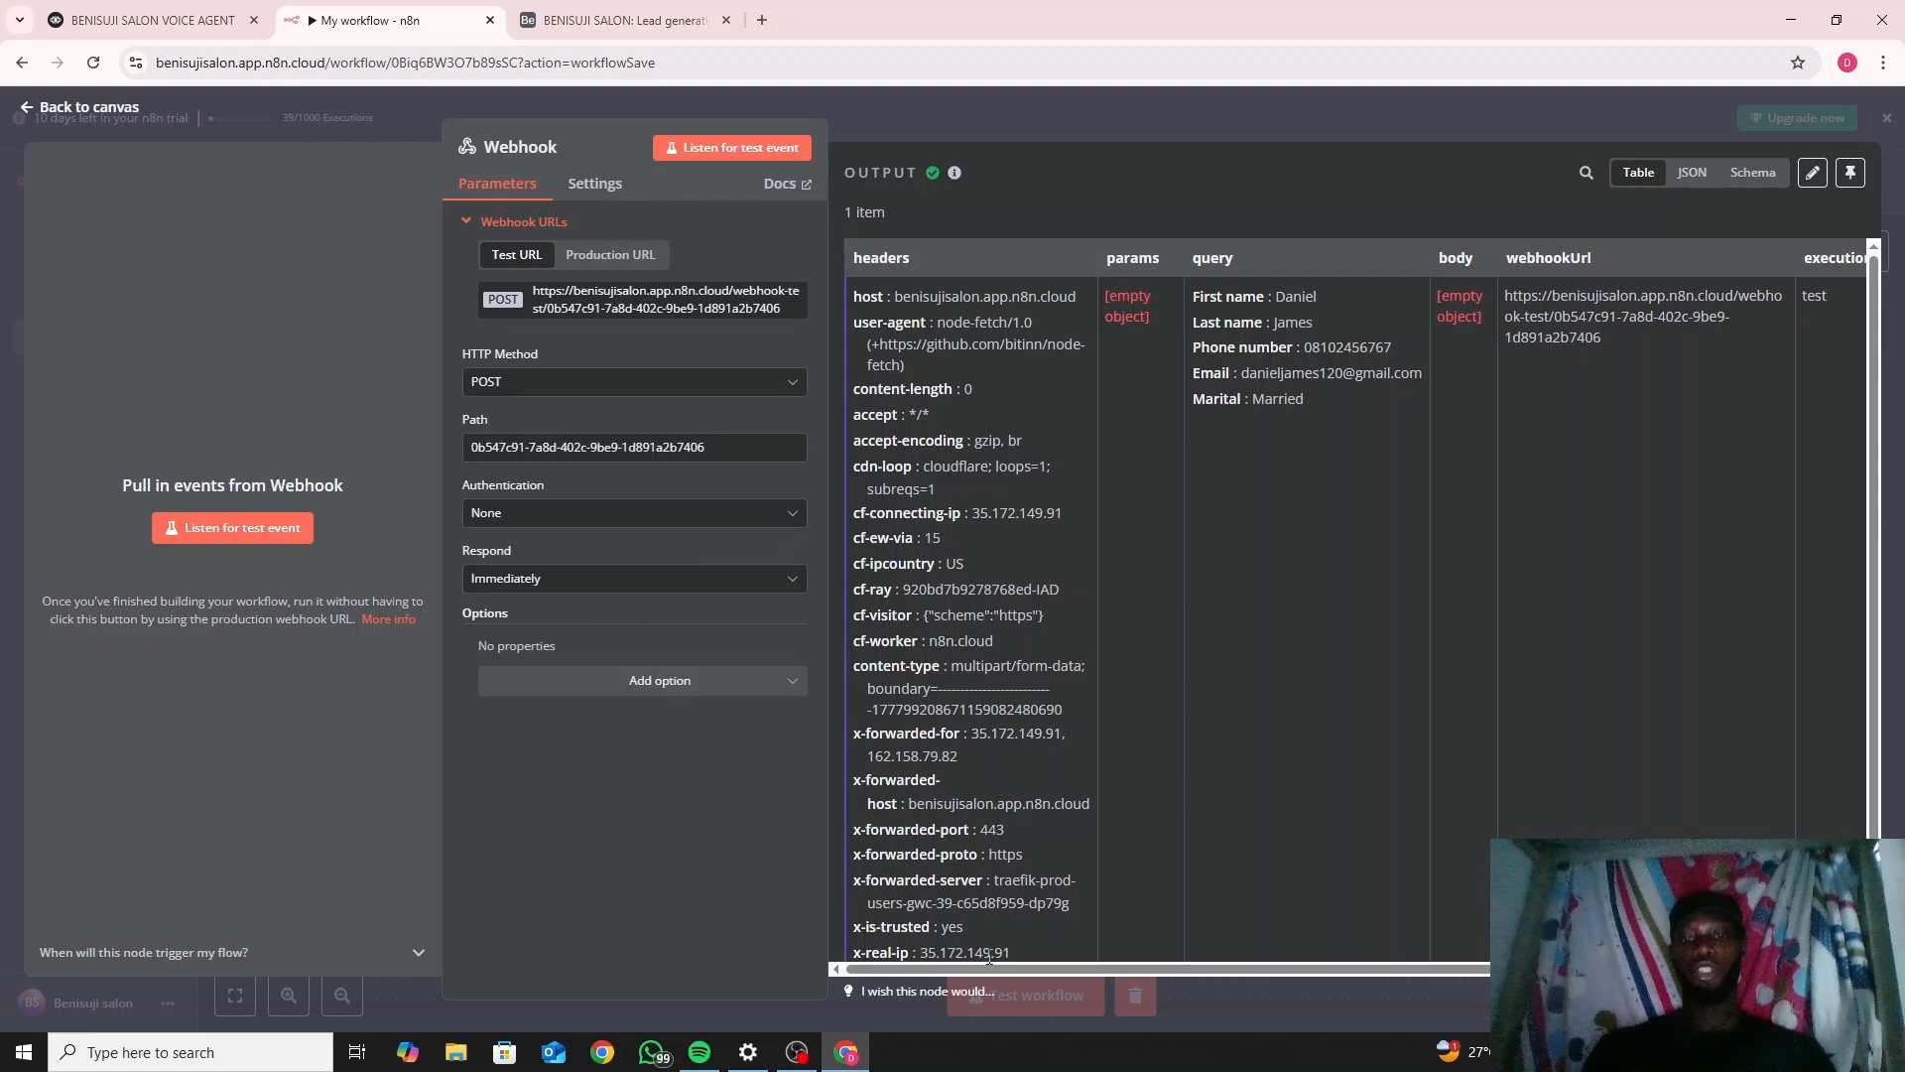
{"action": "left_click_drag", "start_coordinate": [988, 969], "coordinate": [1092, 960]}
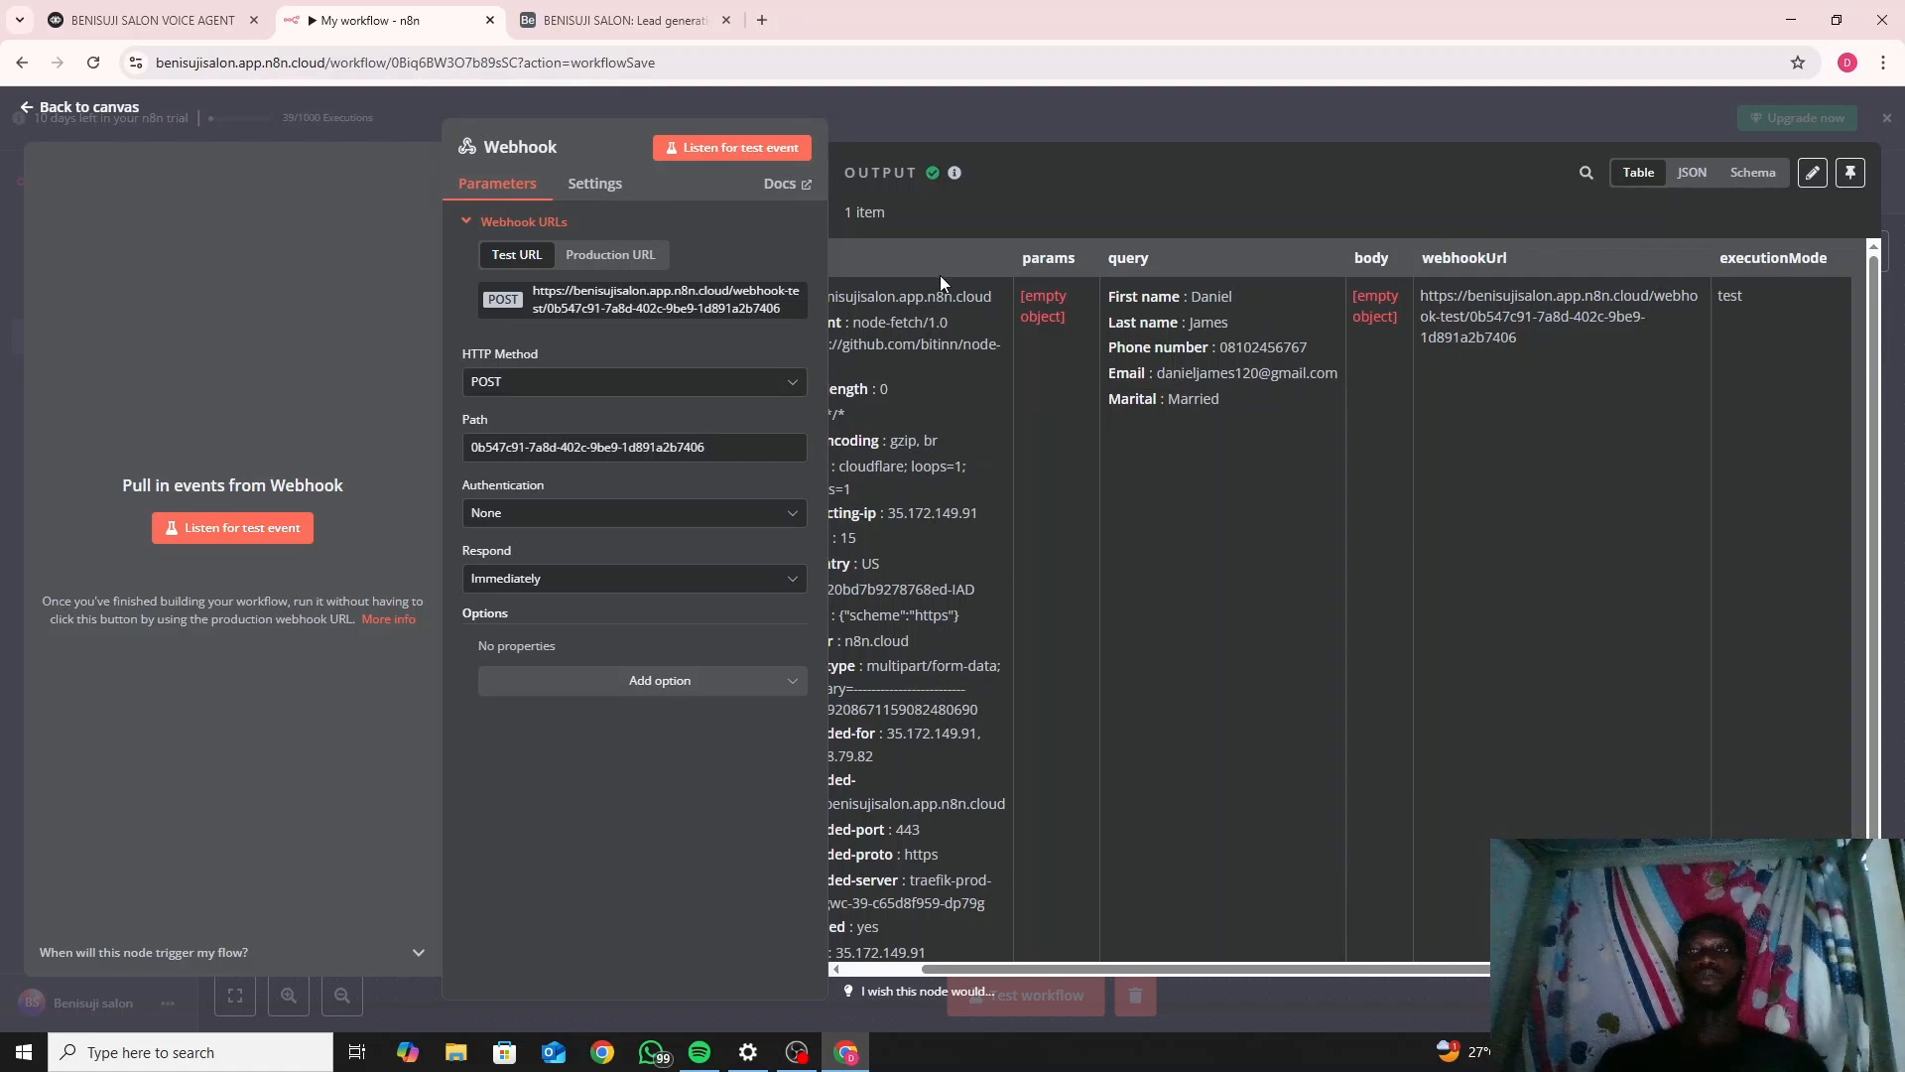
{"action": "left_click", "coordinate": [73, 108]}
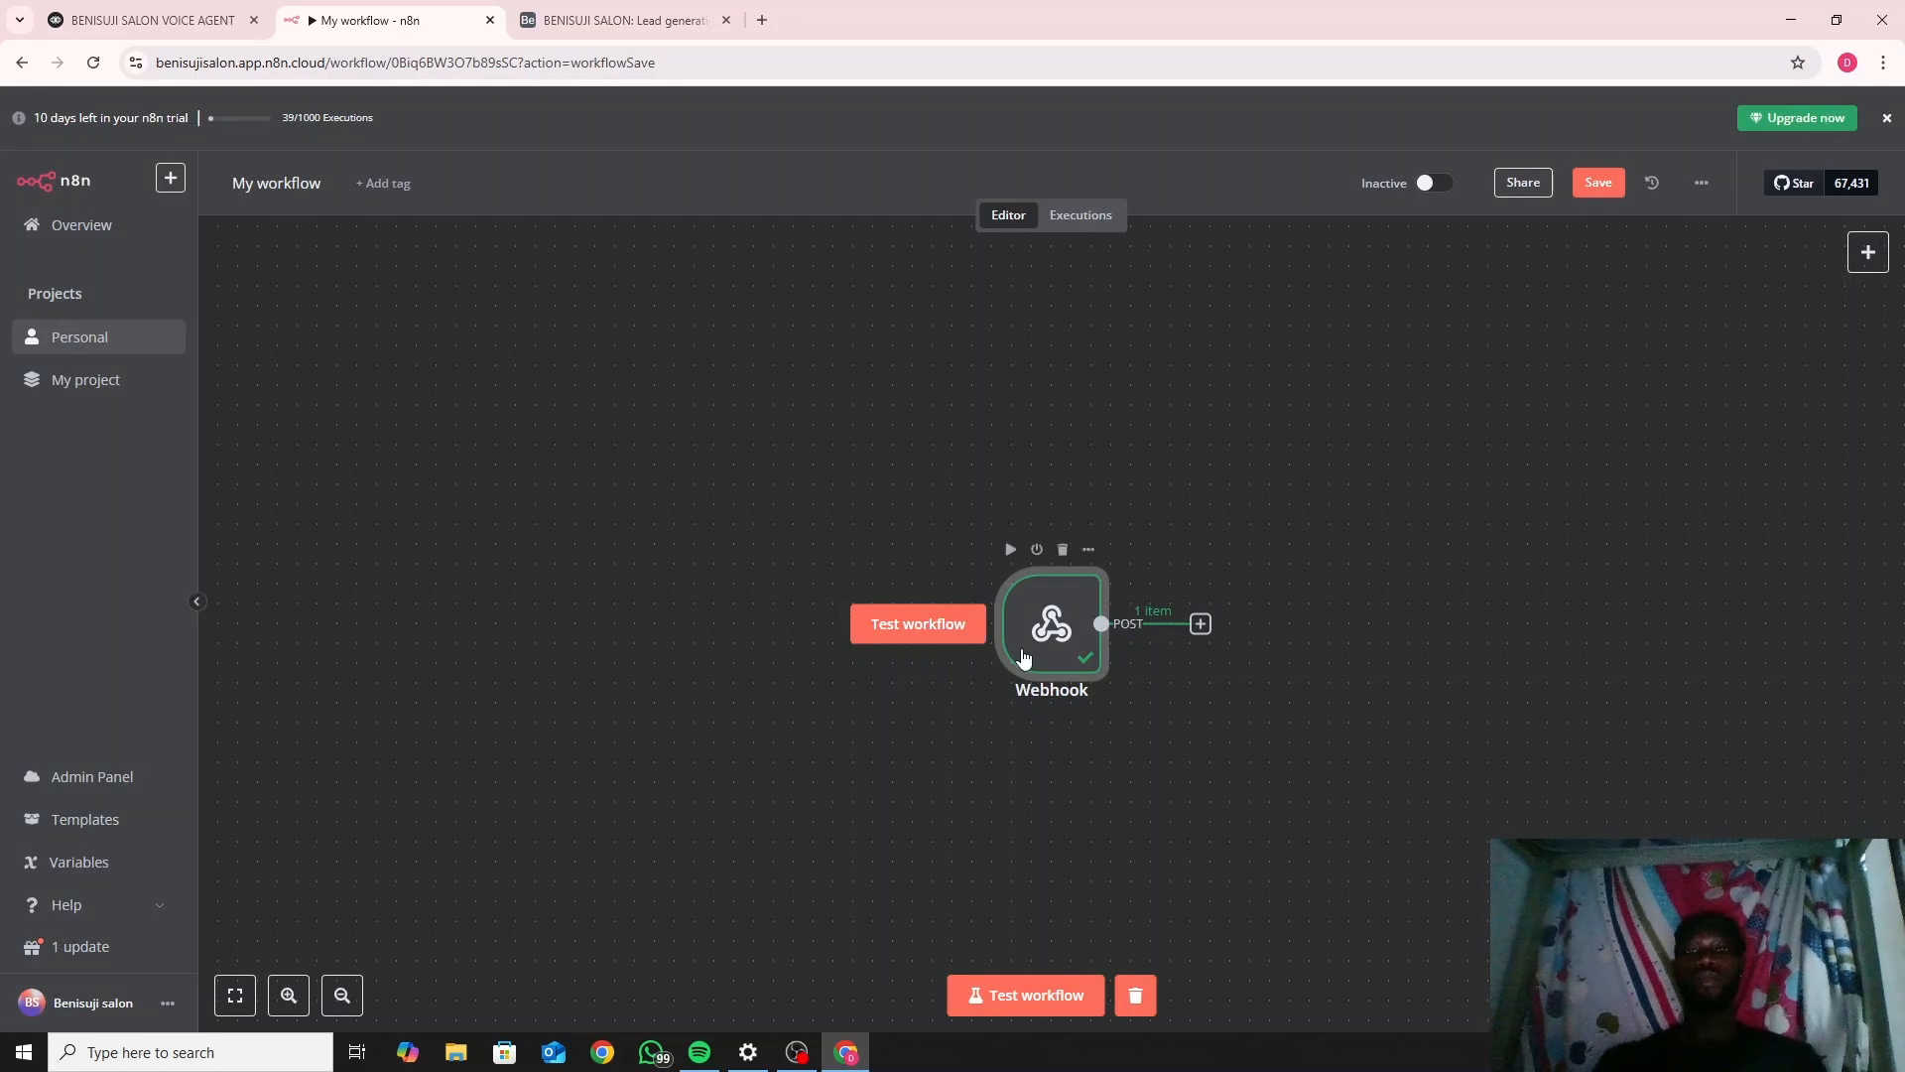
Search 'airtable' for the node after the Webhook and choose Airtable.
{"action": "left_click", "coordinate": [1200, 626]}
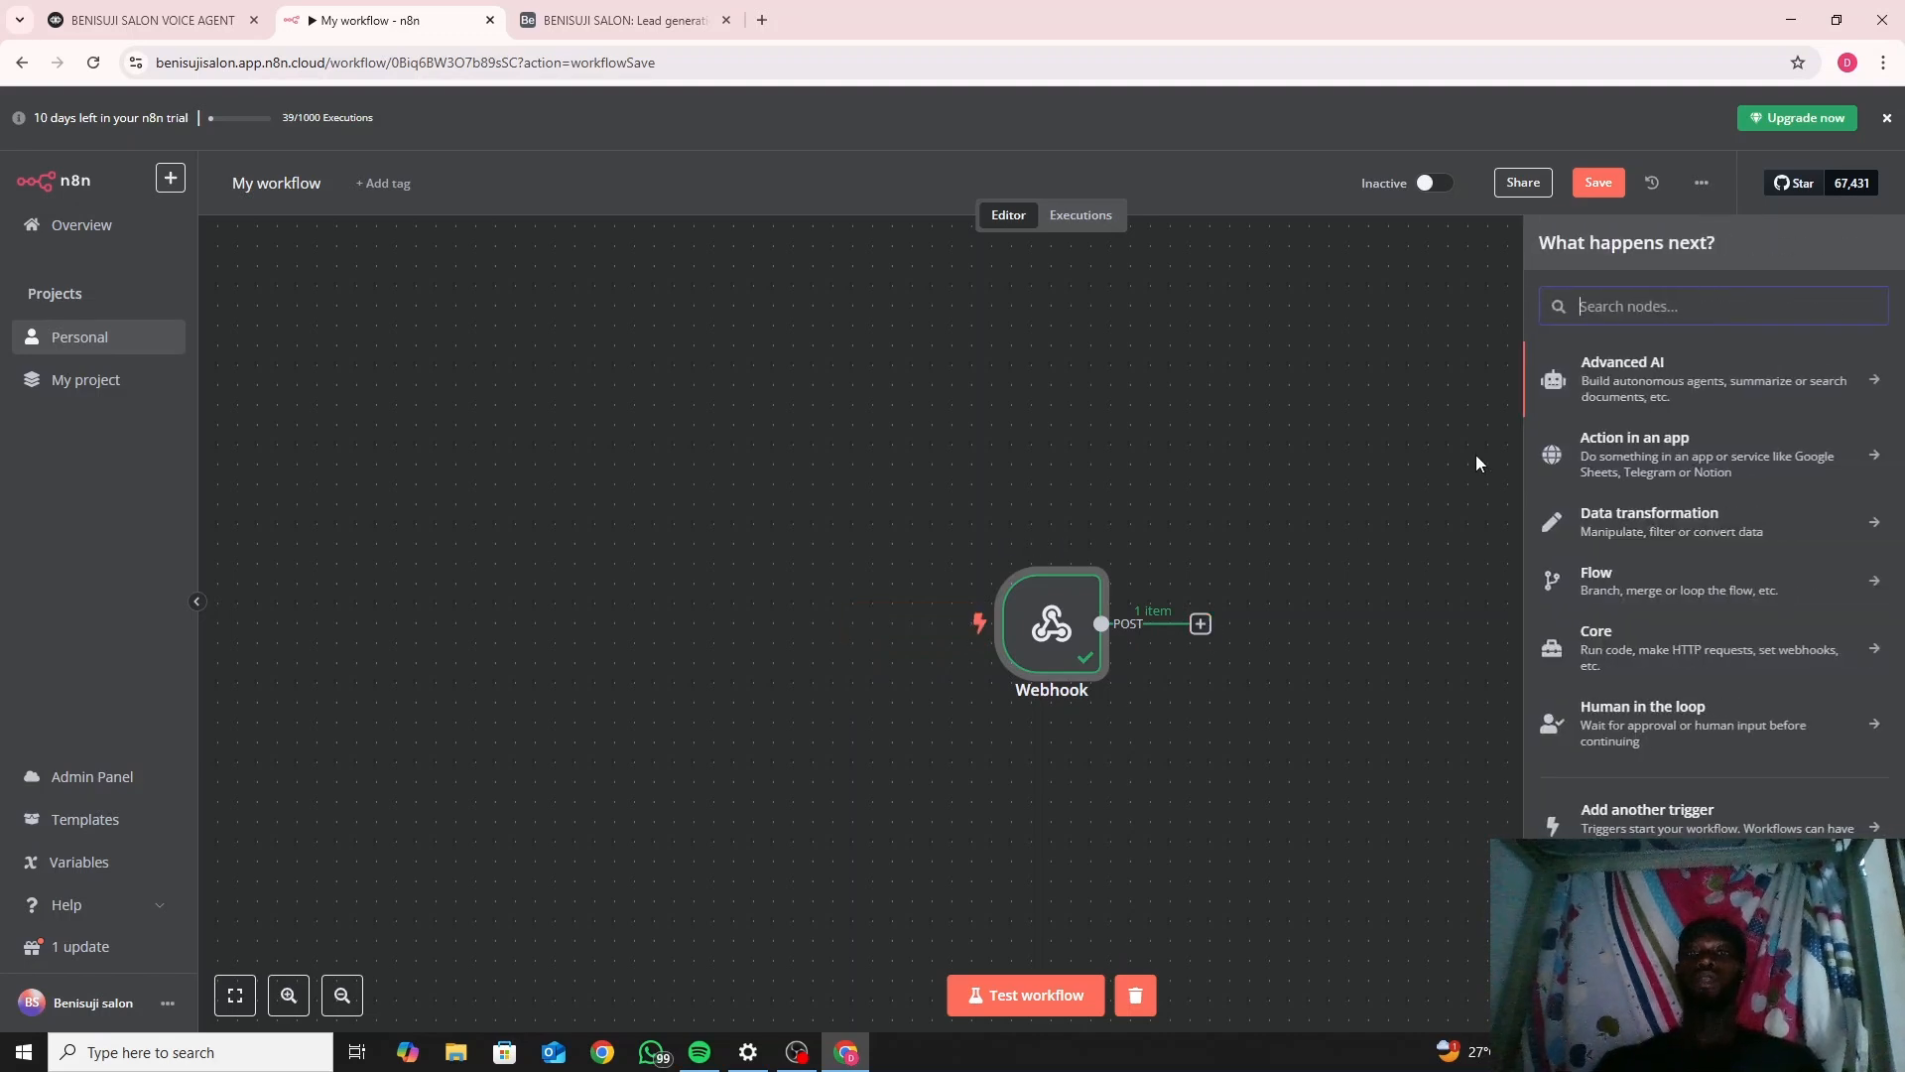
{"action": "left_click", "coordinate": [1358, 486]}
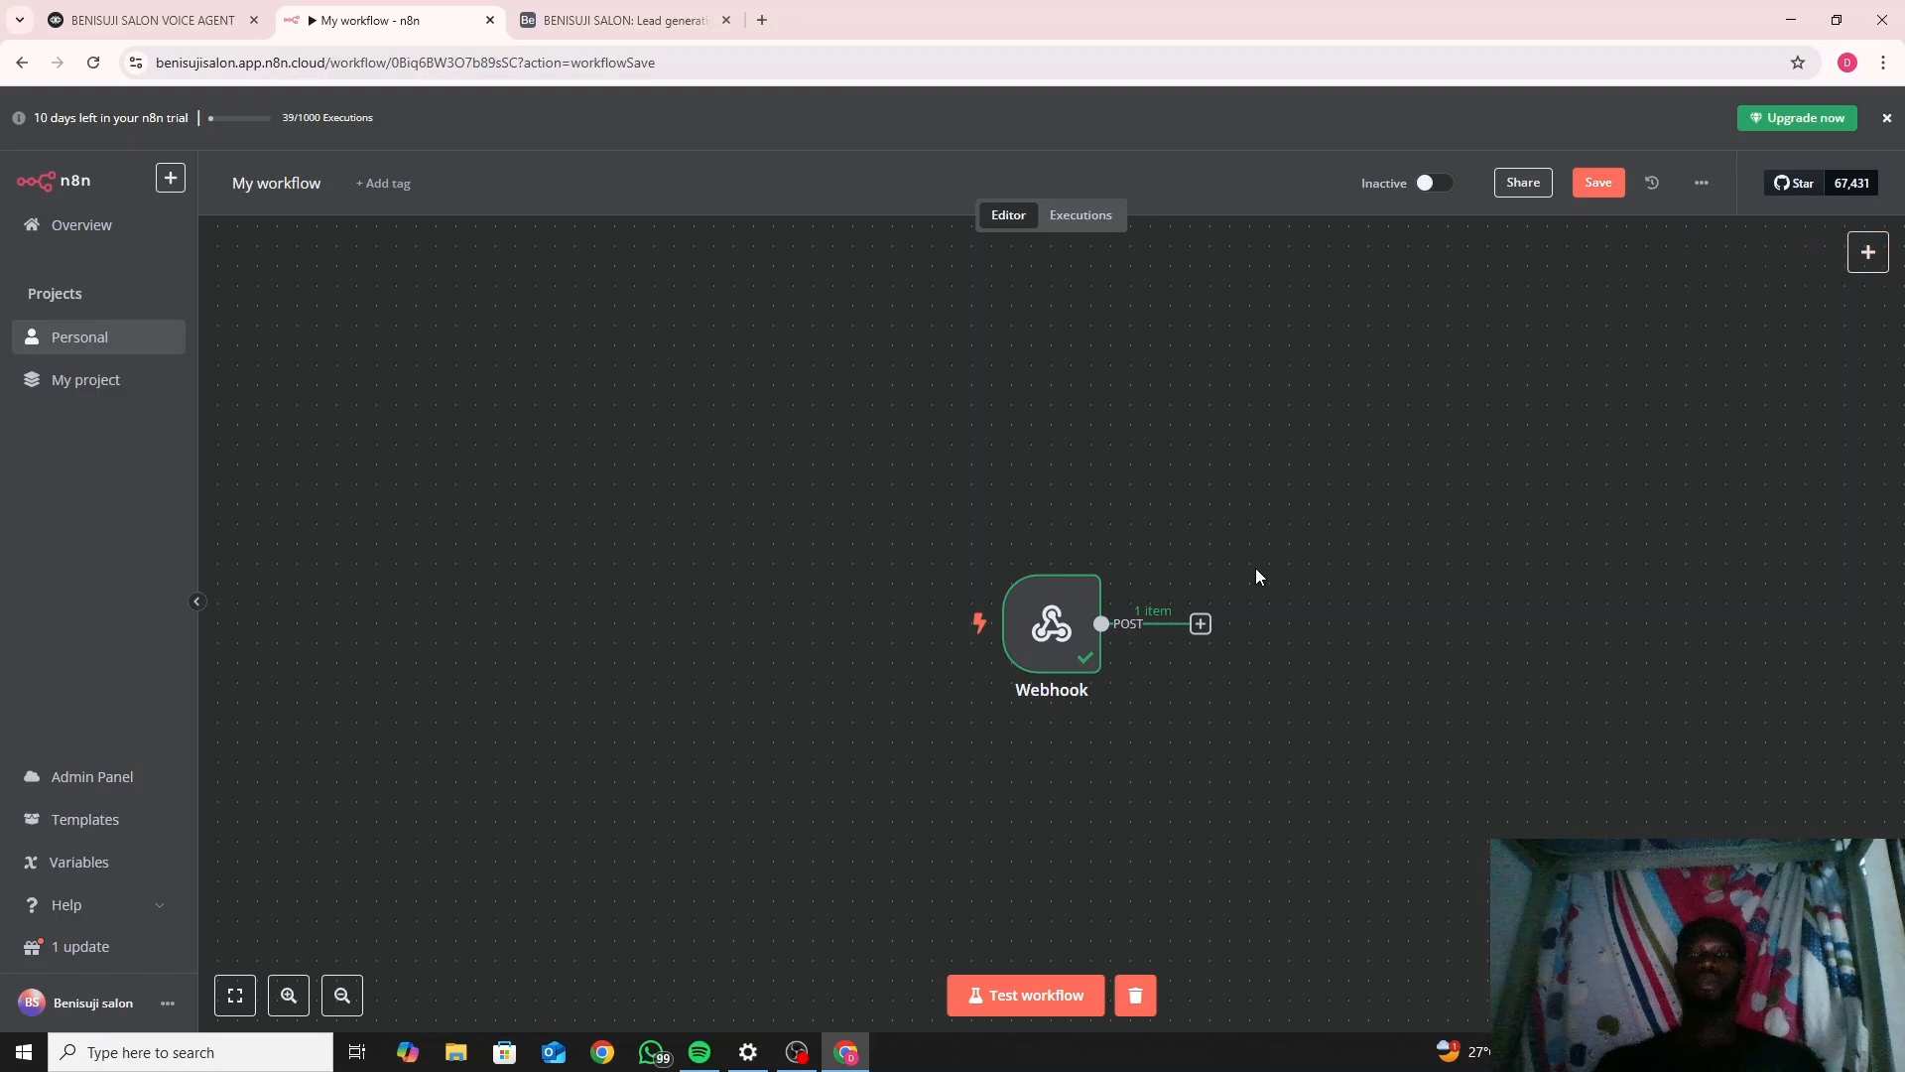
{"action": "left_click", "coordinate": [1200, 625]}
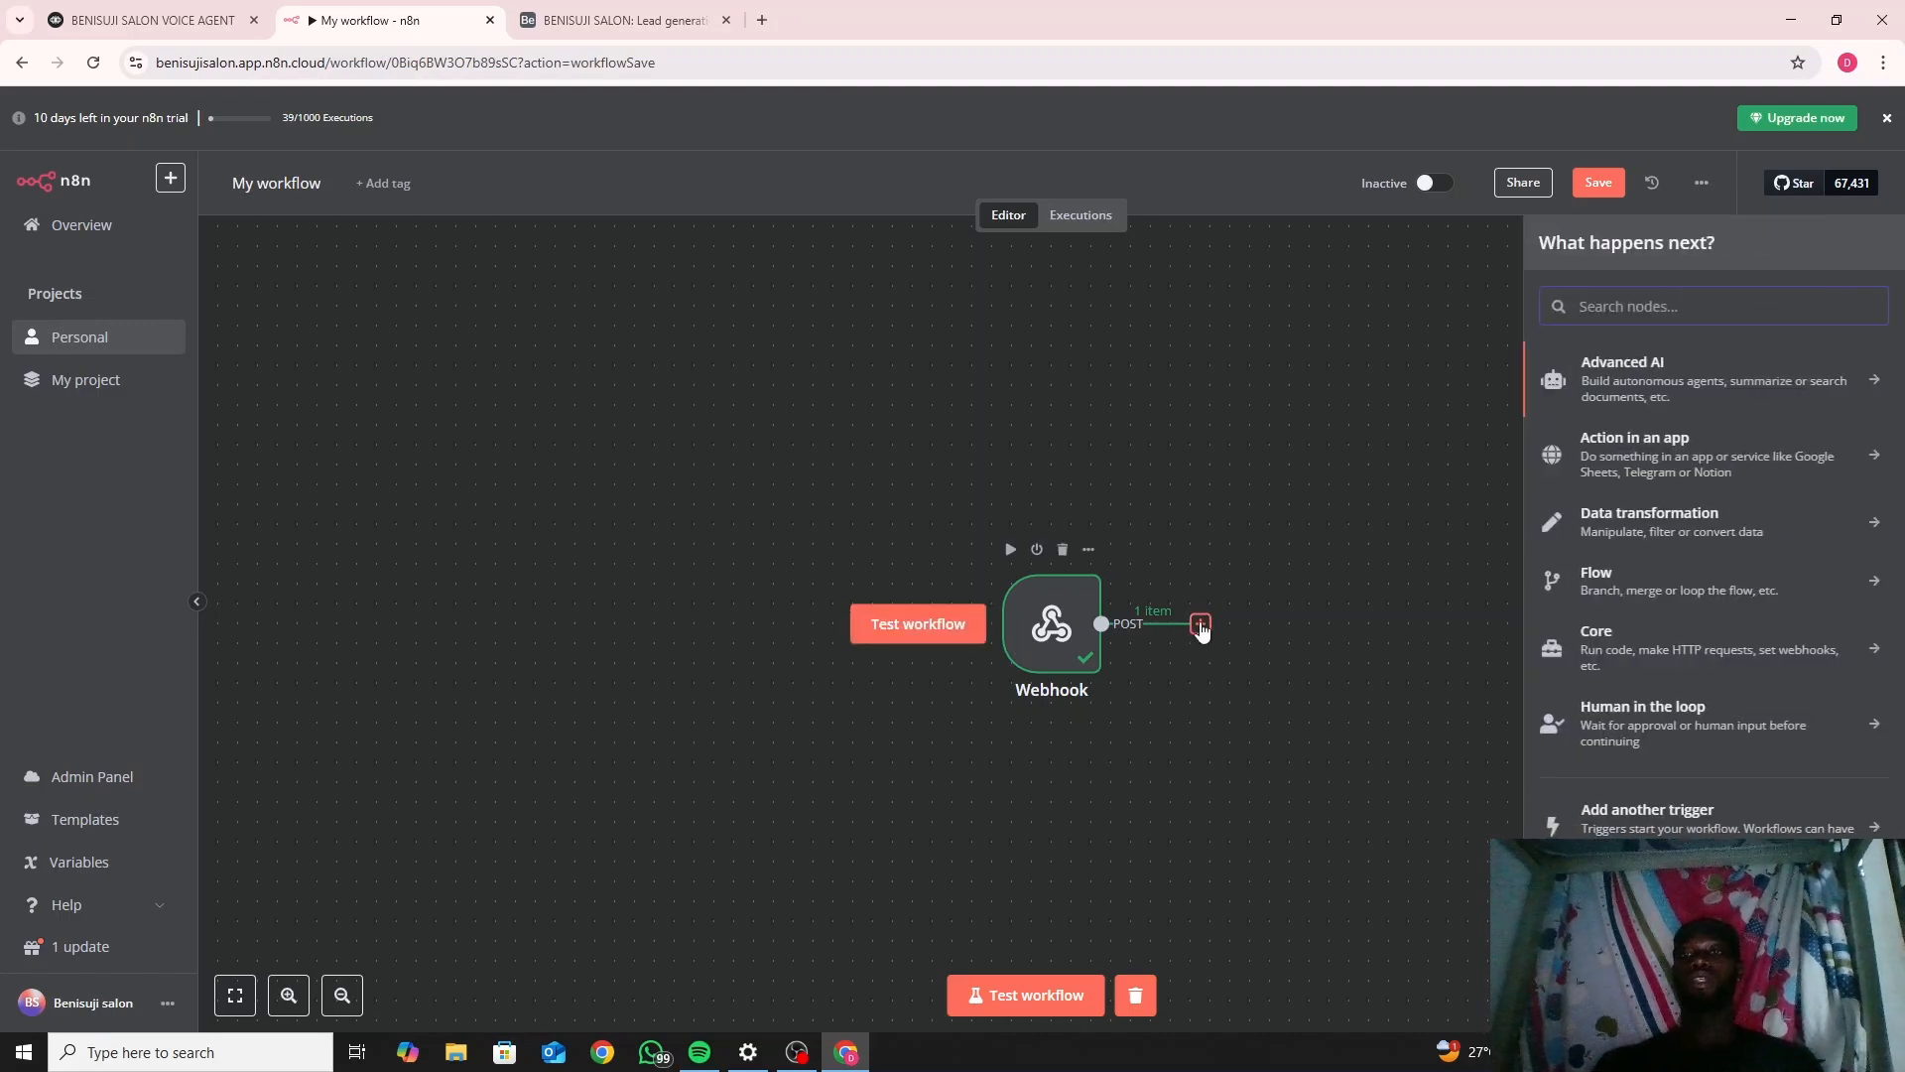
{"action": "type", "text": "airta"}
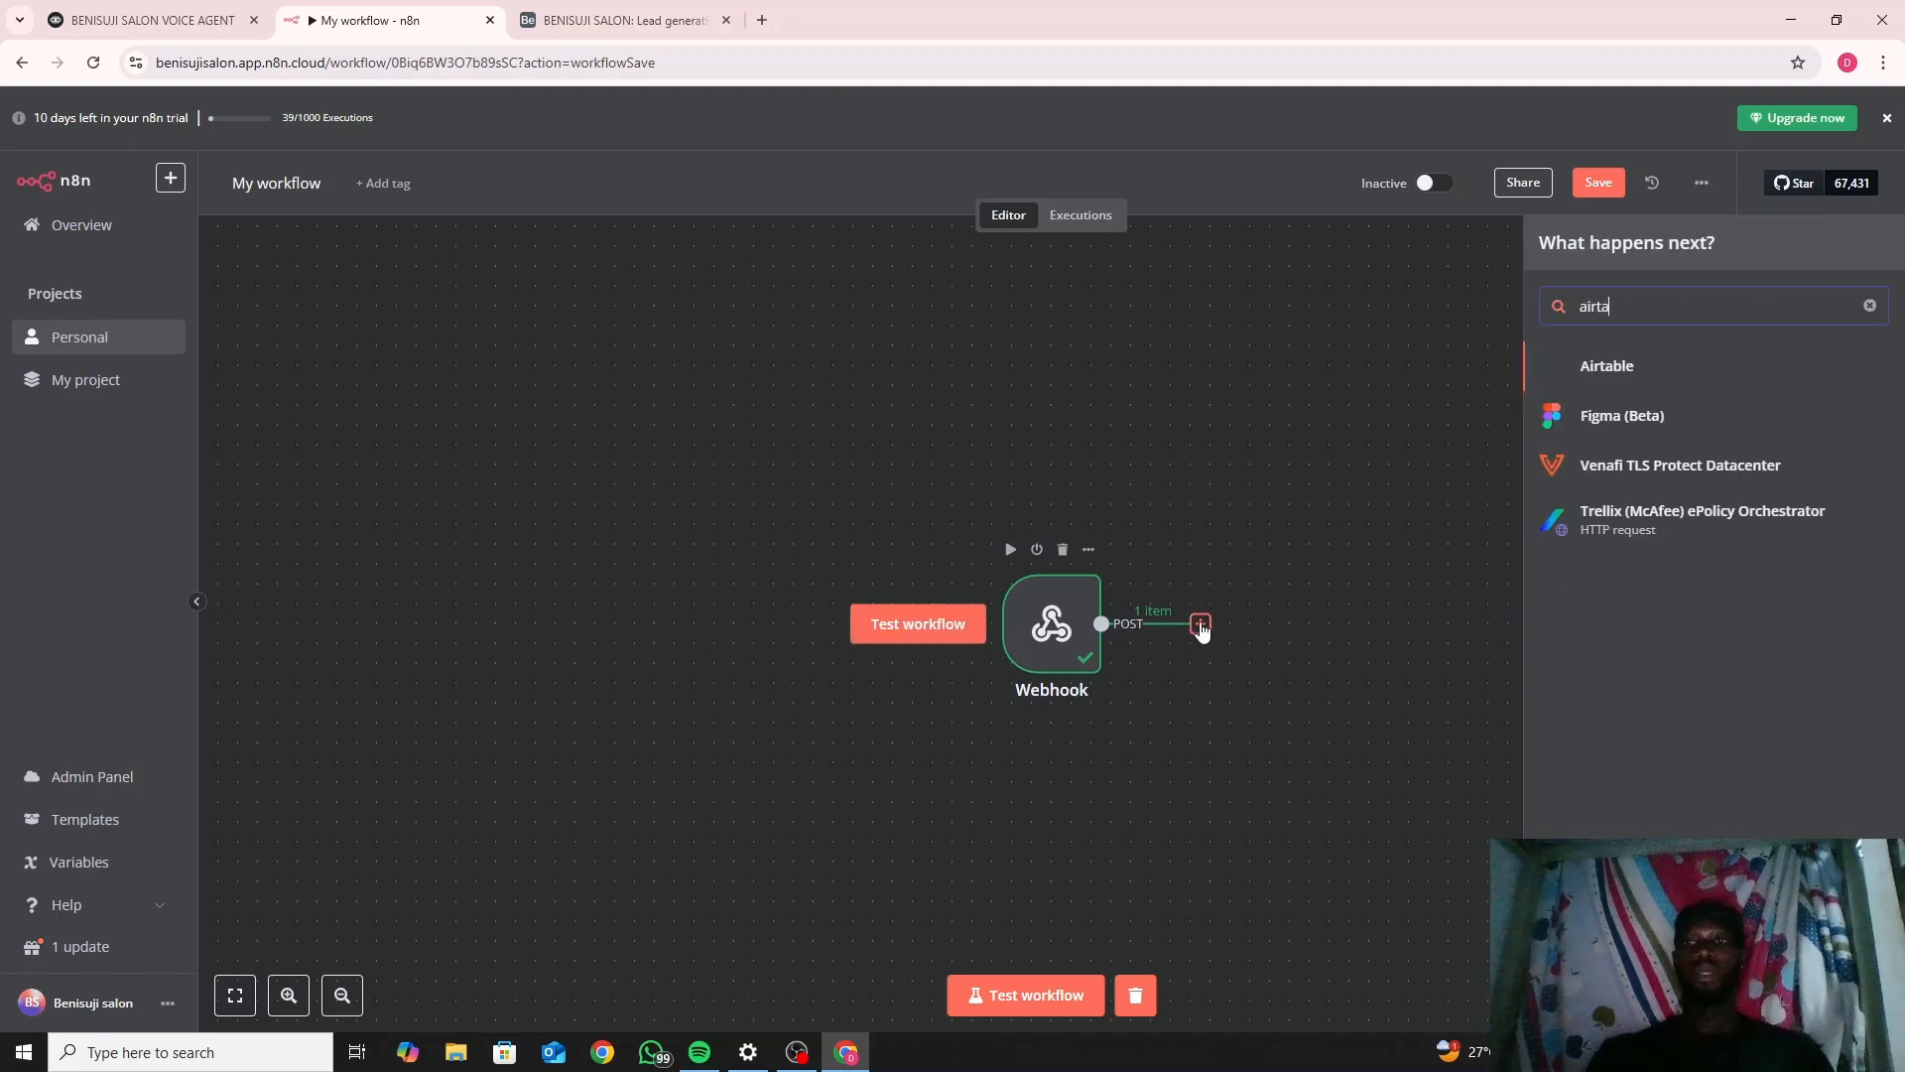
{"action": "left_click", "coordinate": [1616, 372]}
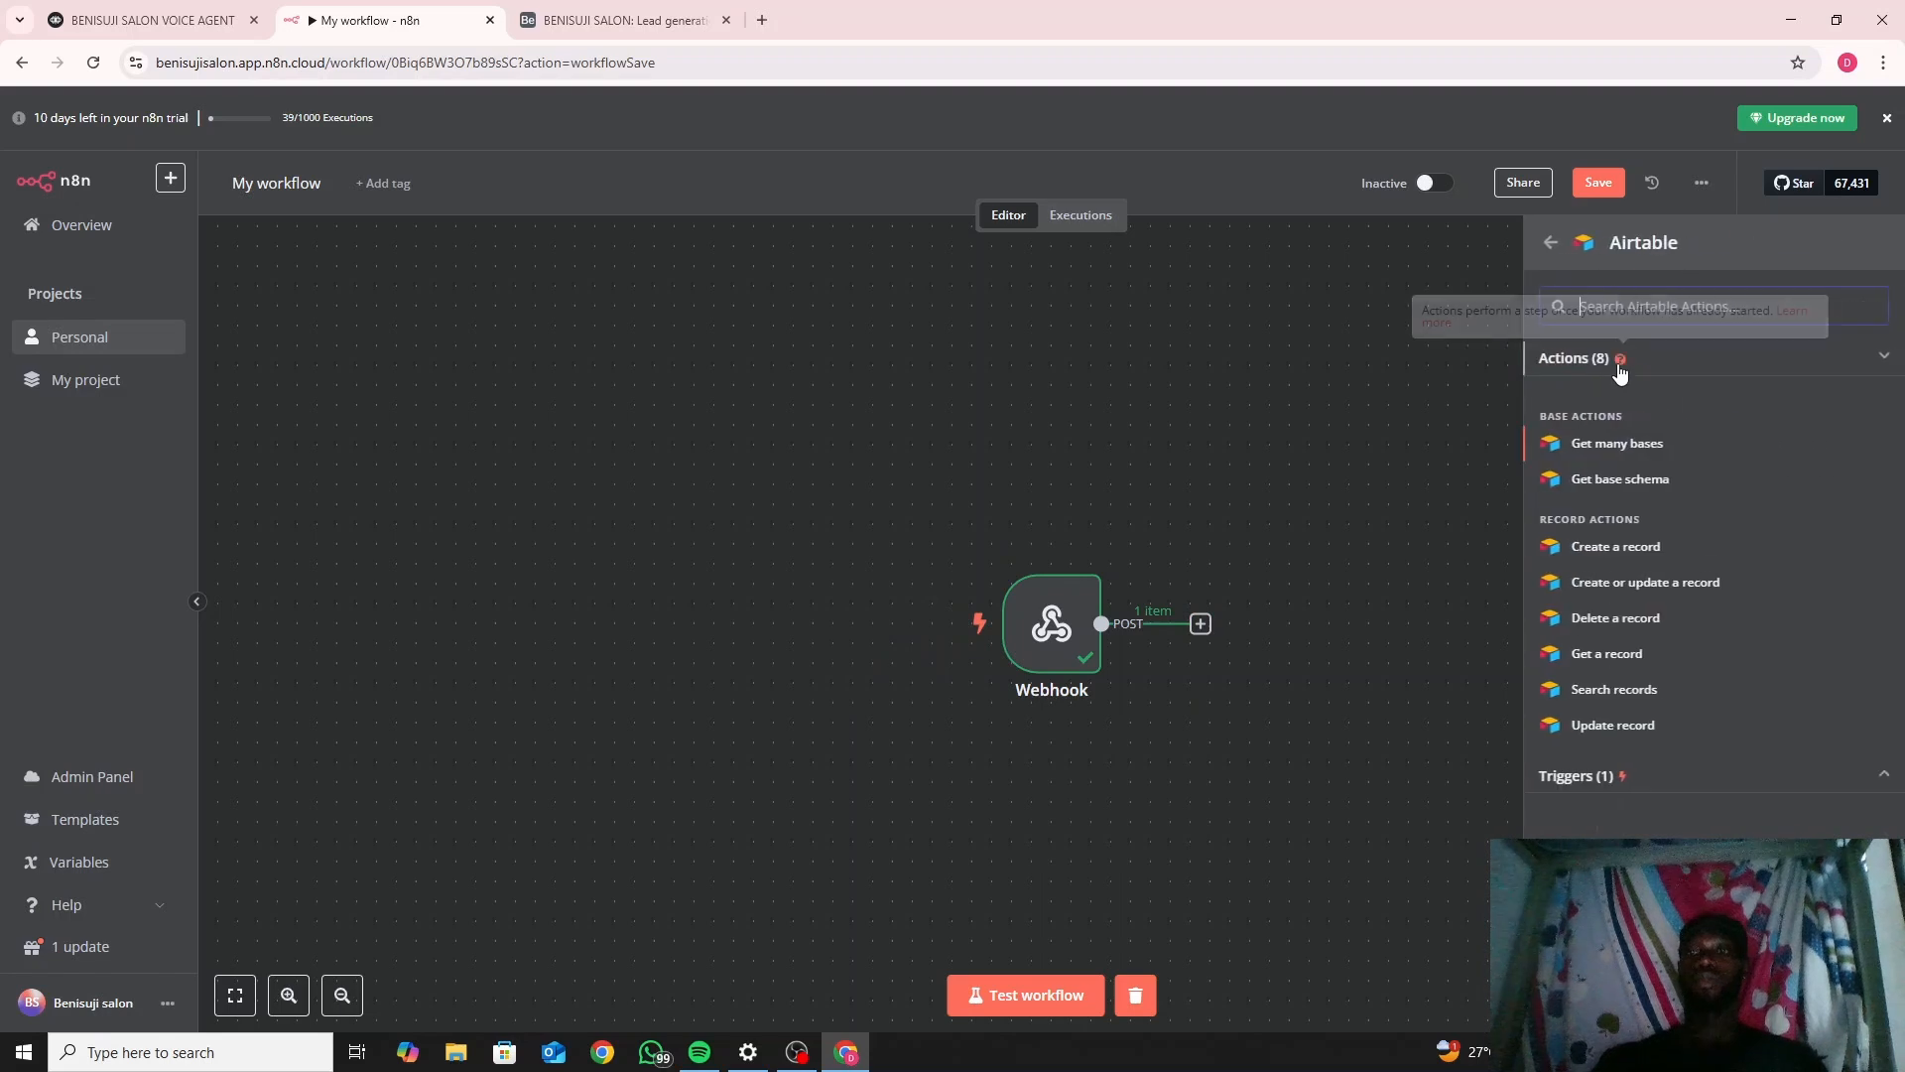
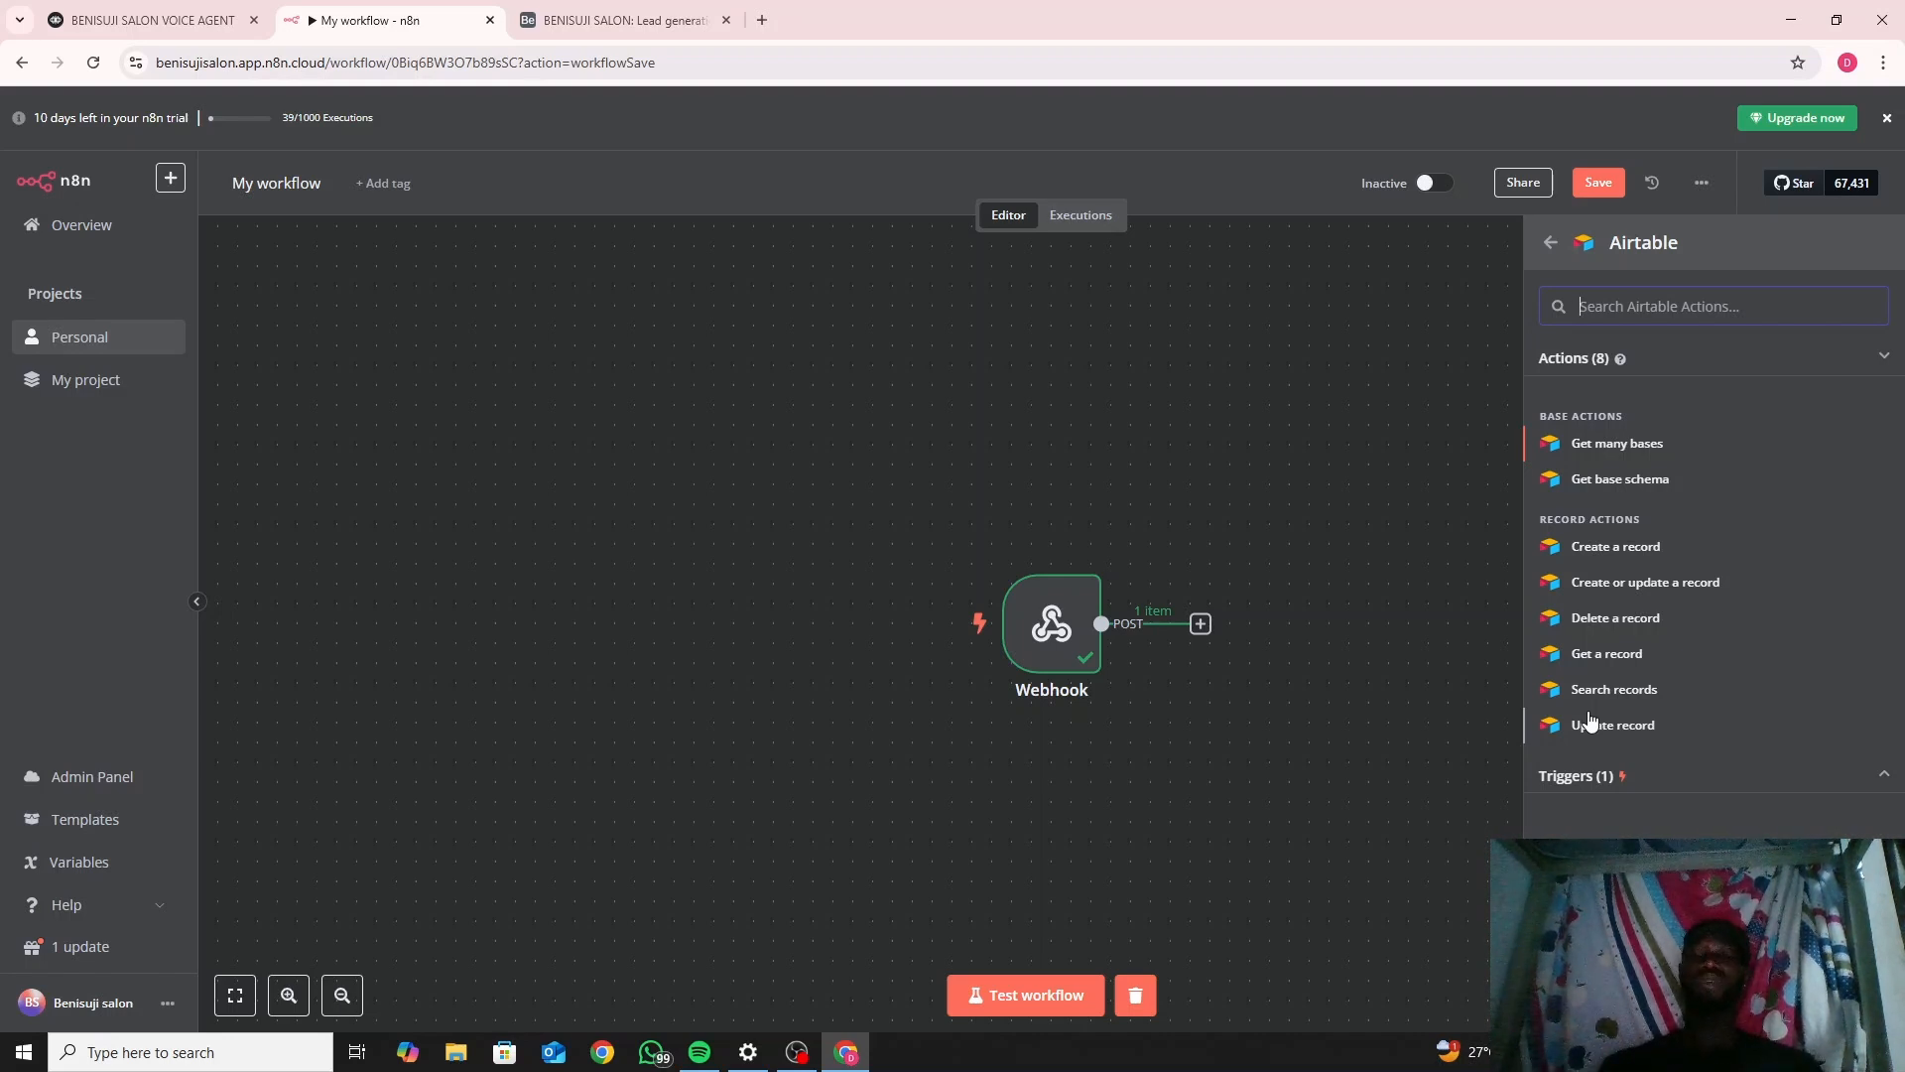
Add Airtable's 'Create a record' action and check its Personal Access Token credential.
{"action": "left_click", "coordinate": [1621, 546]}
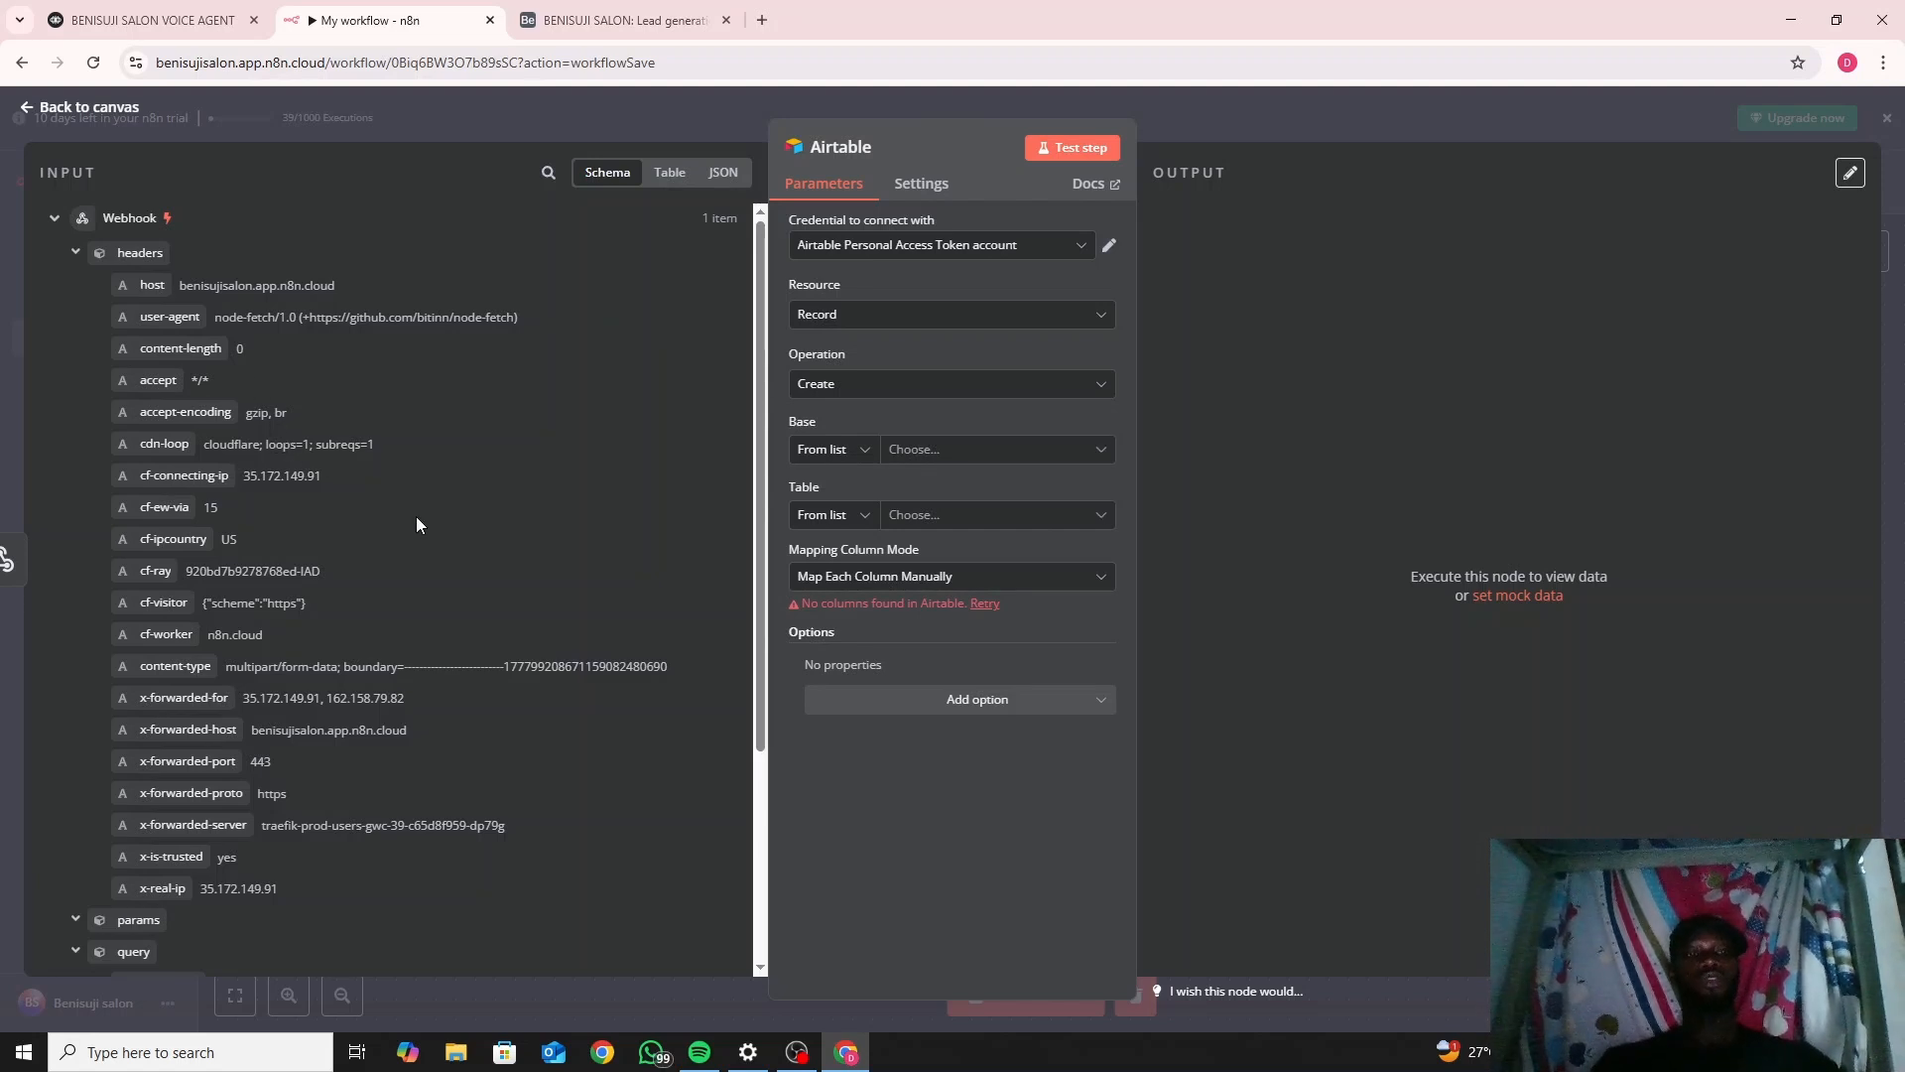
{"action": "left_click_drag", "start_coordinate": [758, 389], "coordinate": [762, 615]}
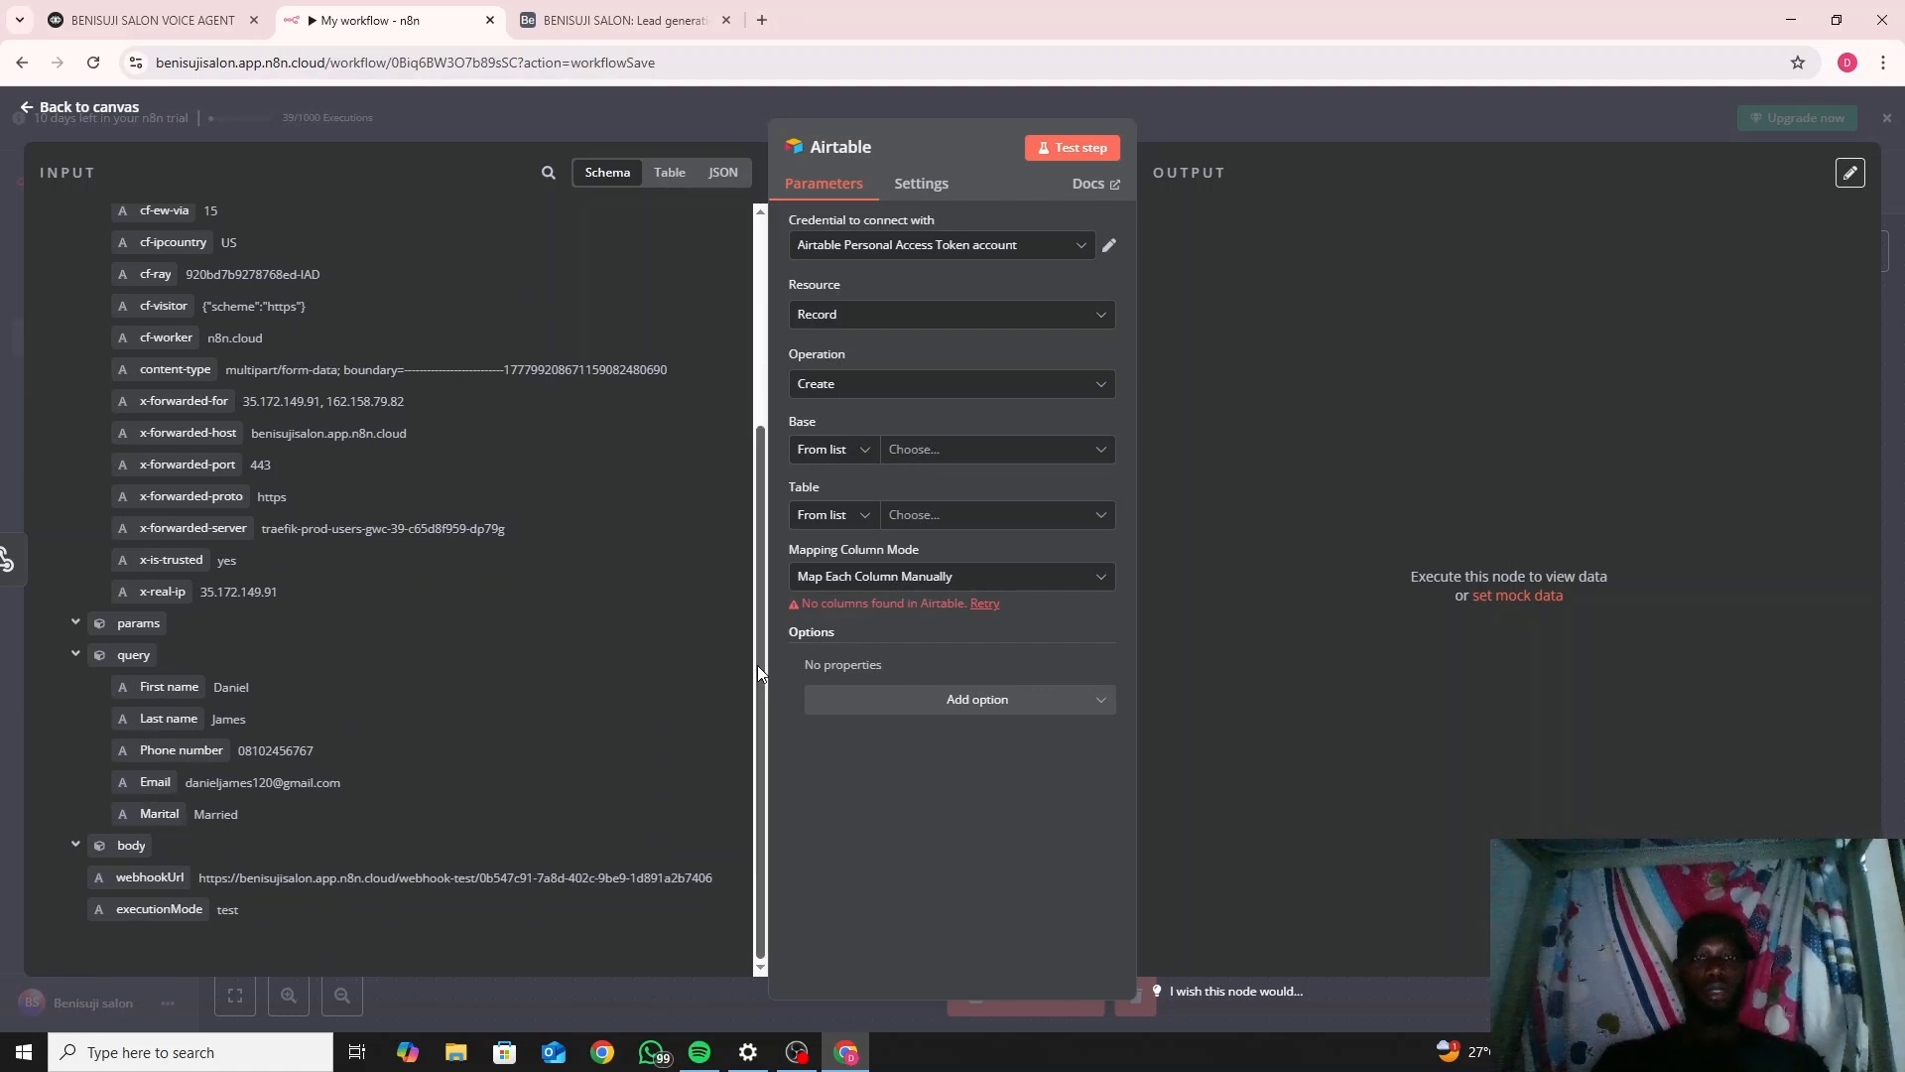
{"action": "left_click_drag", "start_coordinate": [758, 665], "coordinate": [752, 384]}
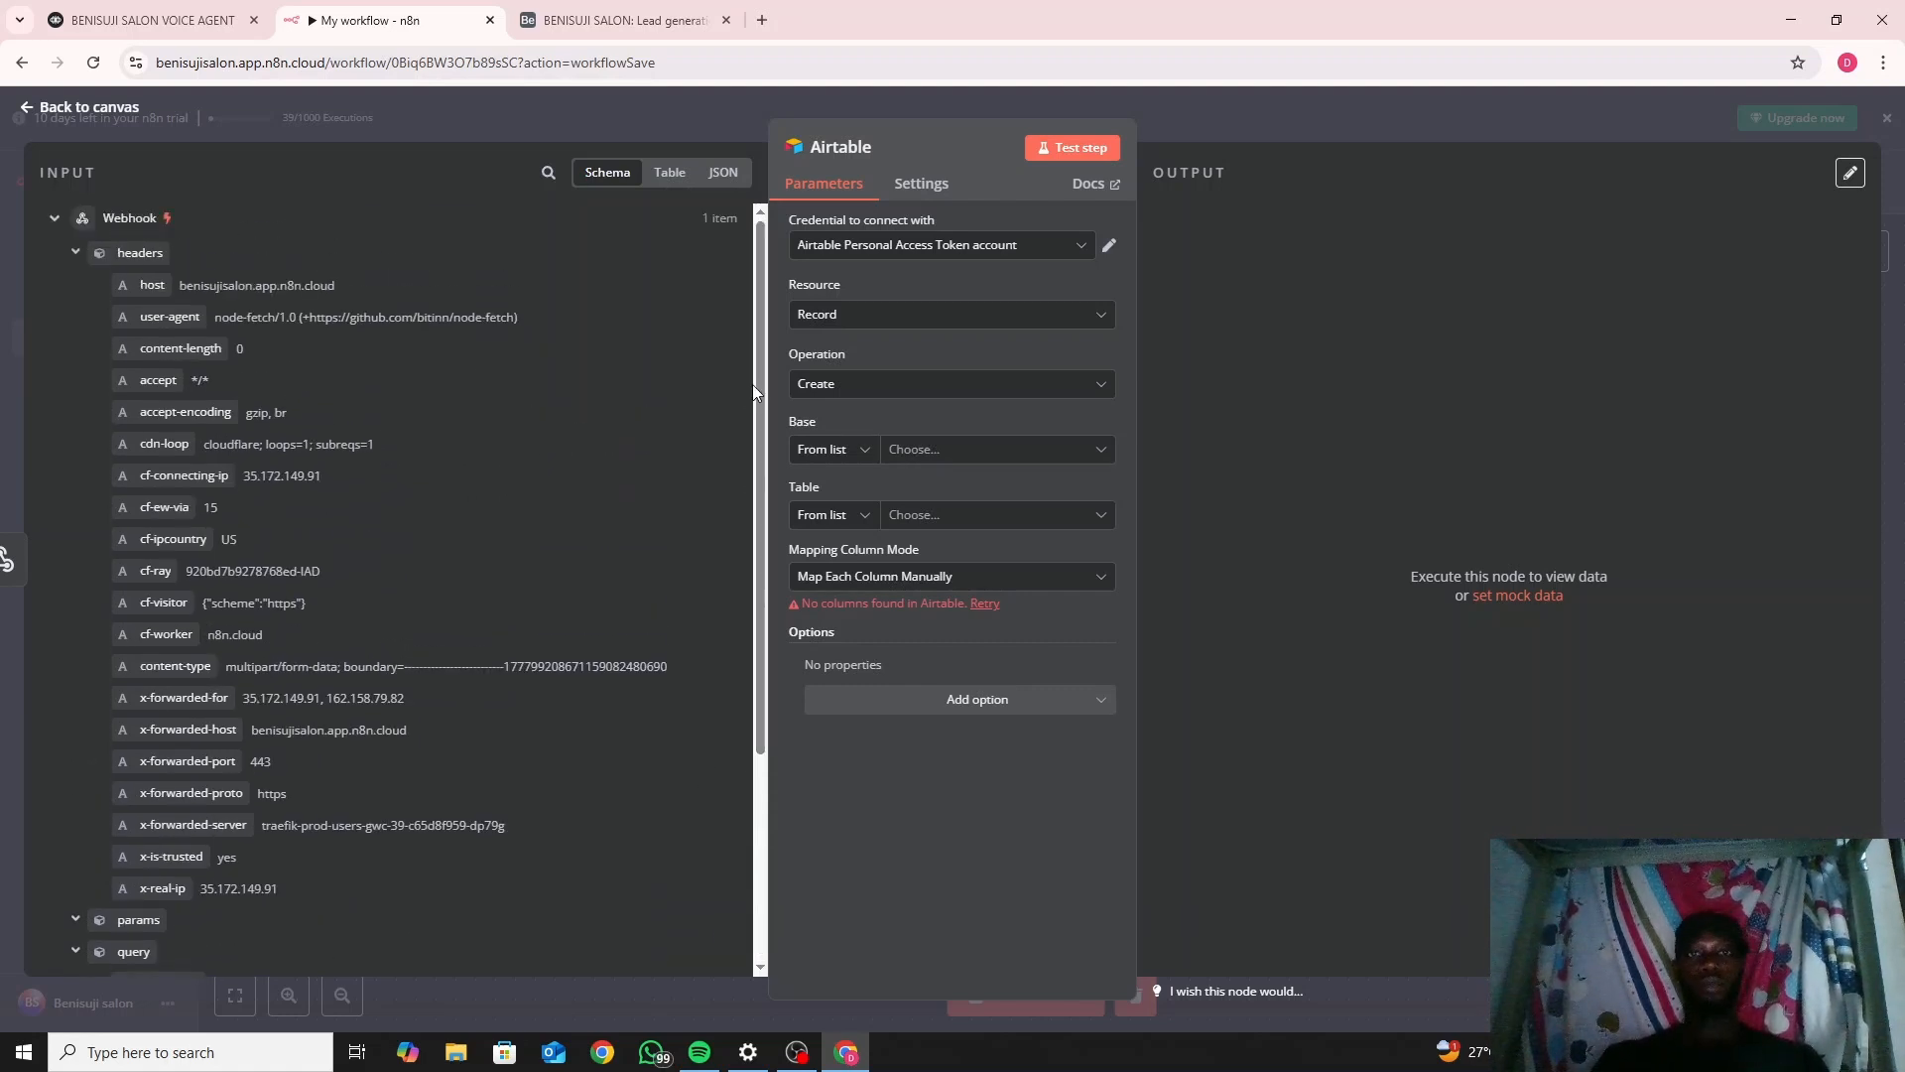
{"action": "left_click", "coordinate": [960, 250]}
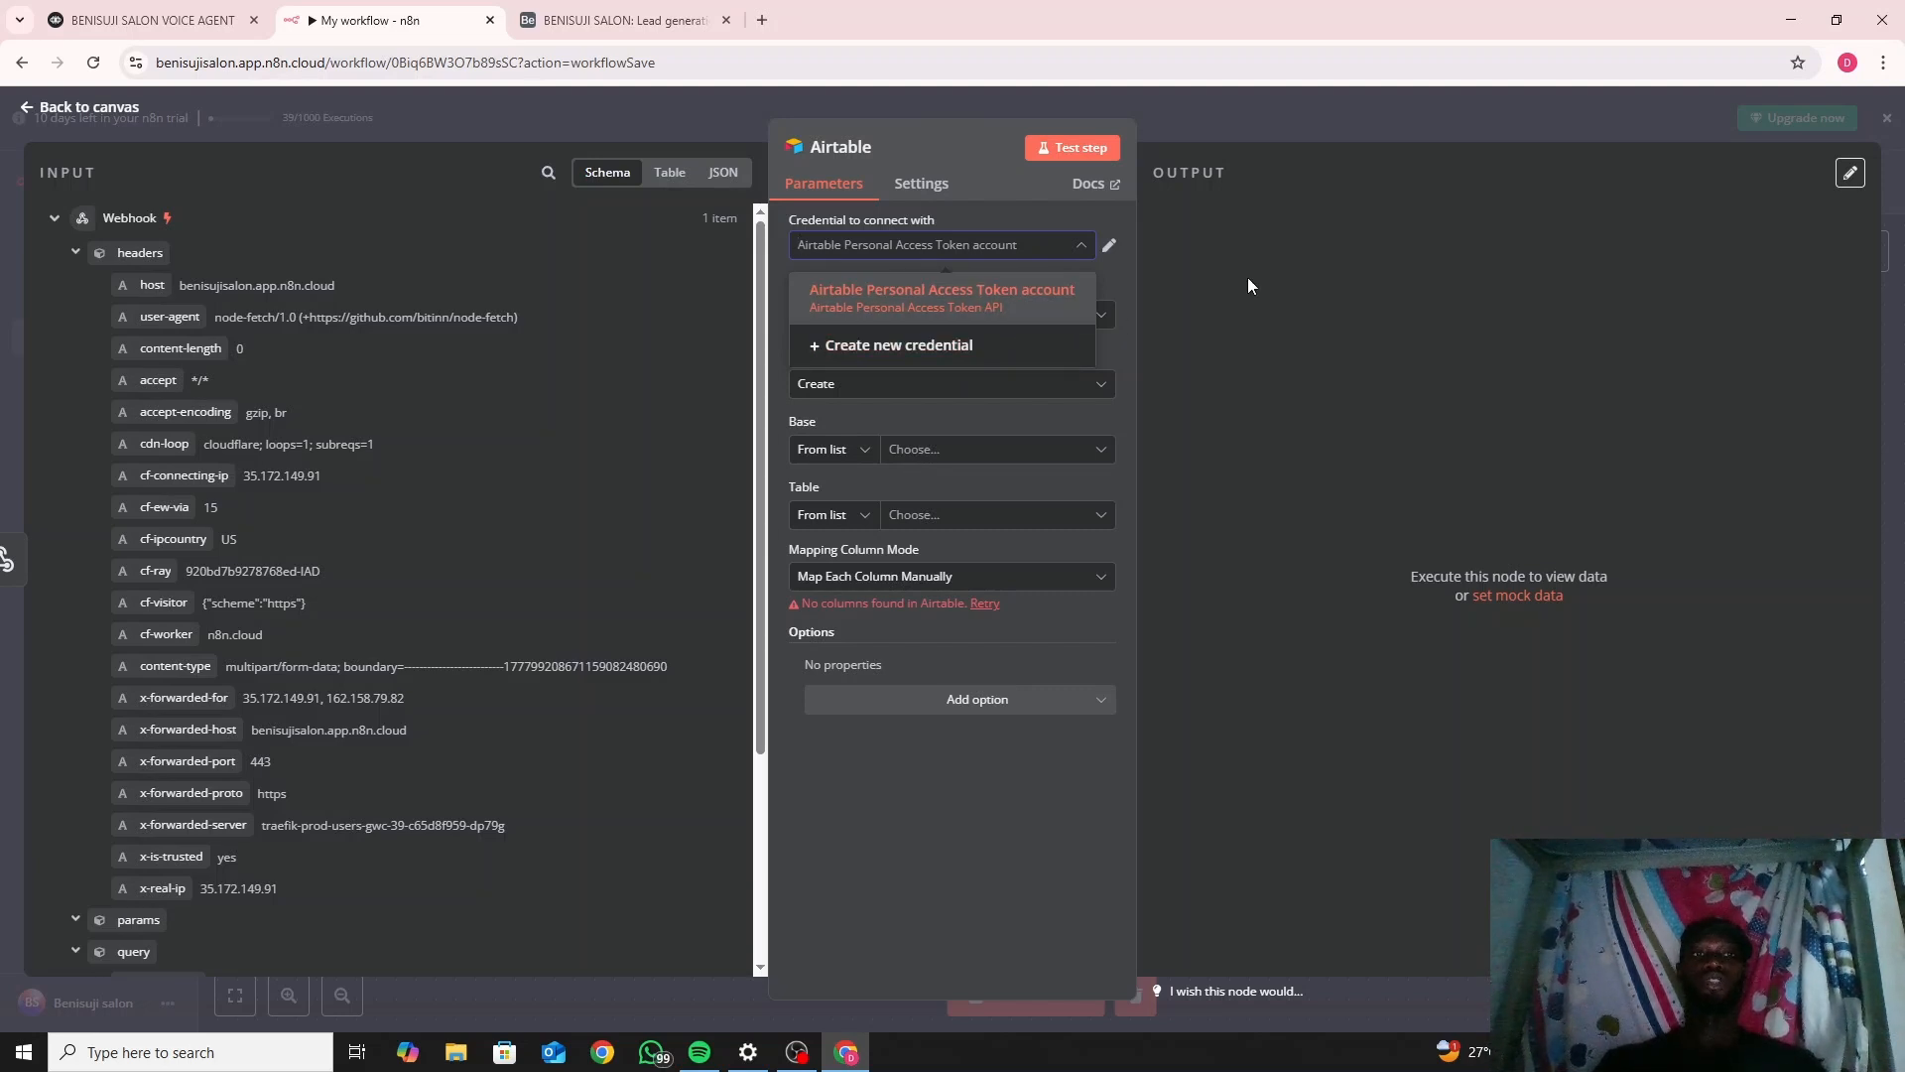
In Airtable, go to Builder hub from the profile account menu.
{"action": "left_click", "coordinate": [572, 18]}
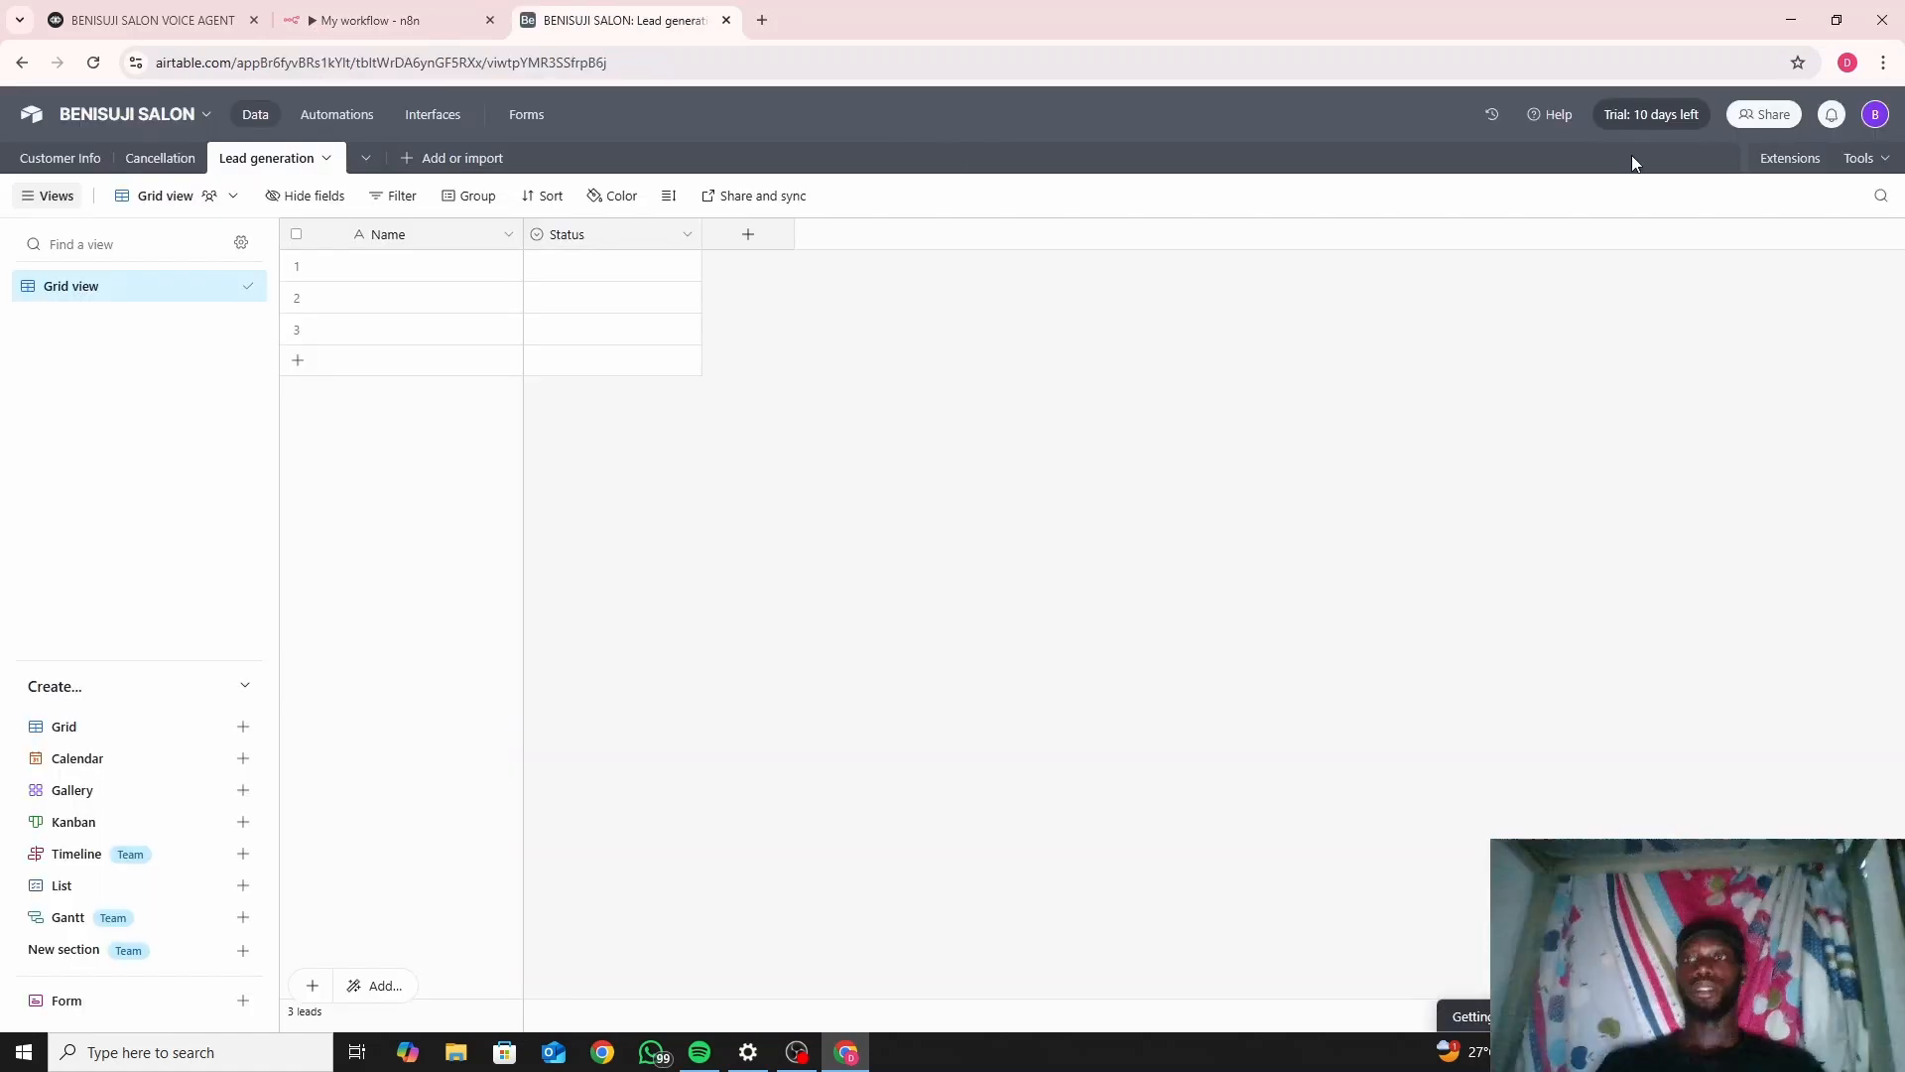
{"action": "left_click", "coordinate": [1872, 116]}
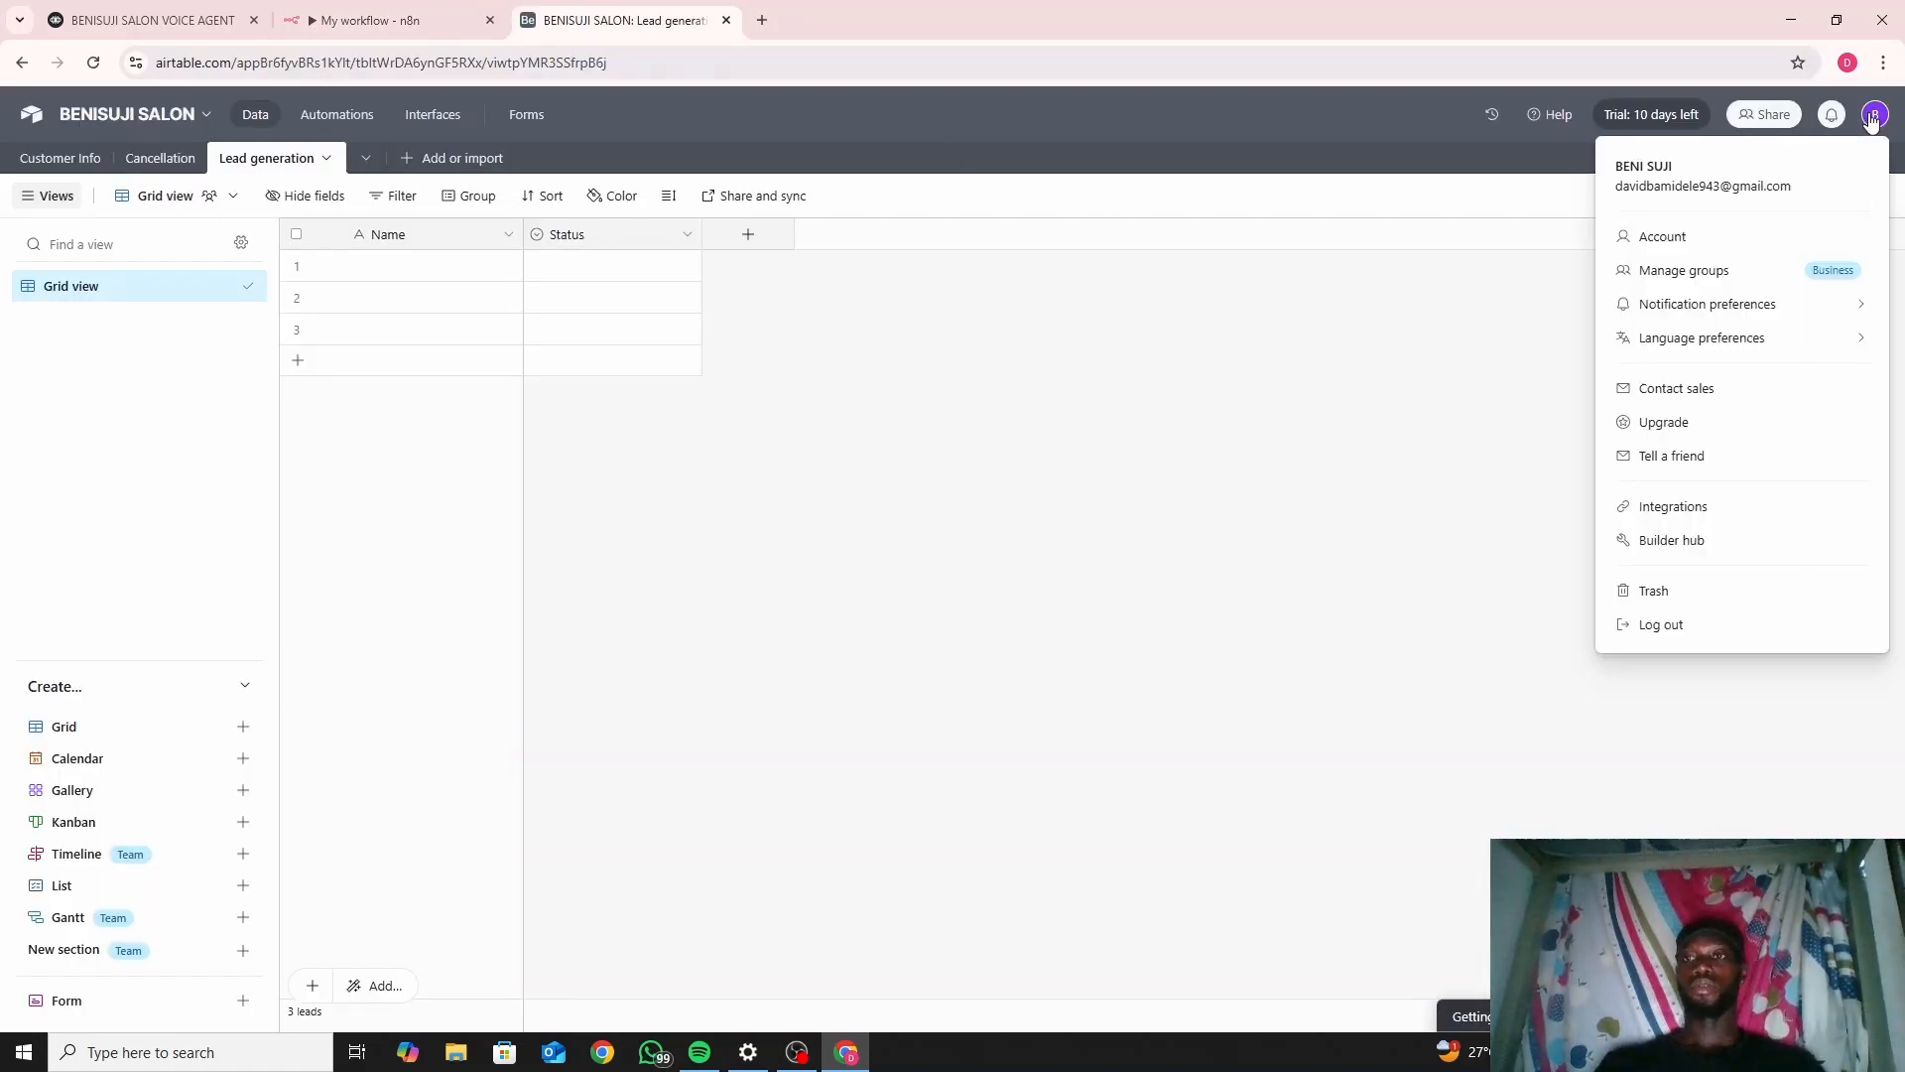
{"action": "left_click", "coordinate": [1675, 543]}
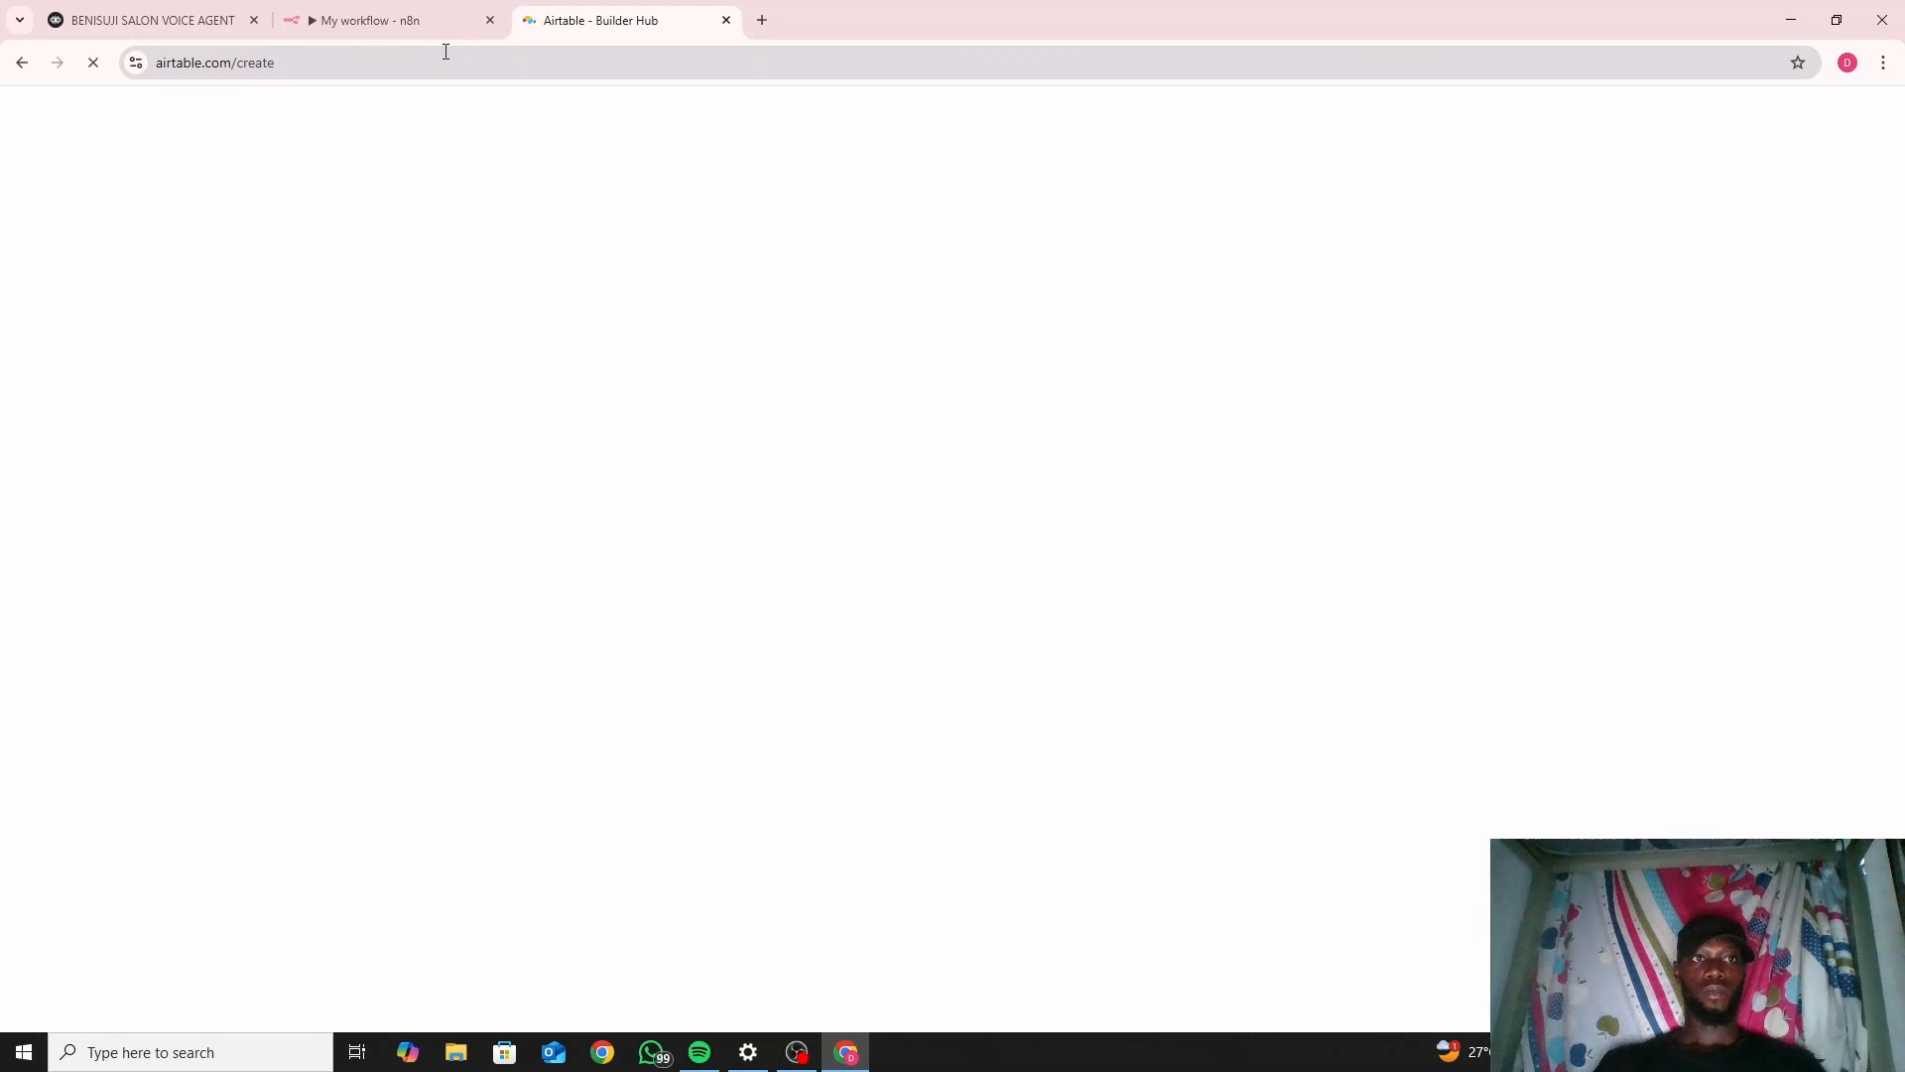
In the Airtable node, keep Create as the operation and set the base to BENISUJI SALON.
{"action": "left_click", "coordinate": [373, 14]}
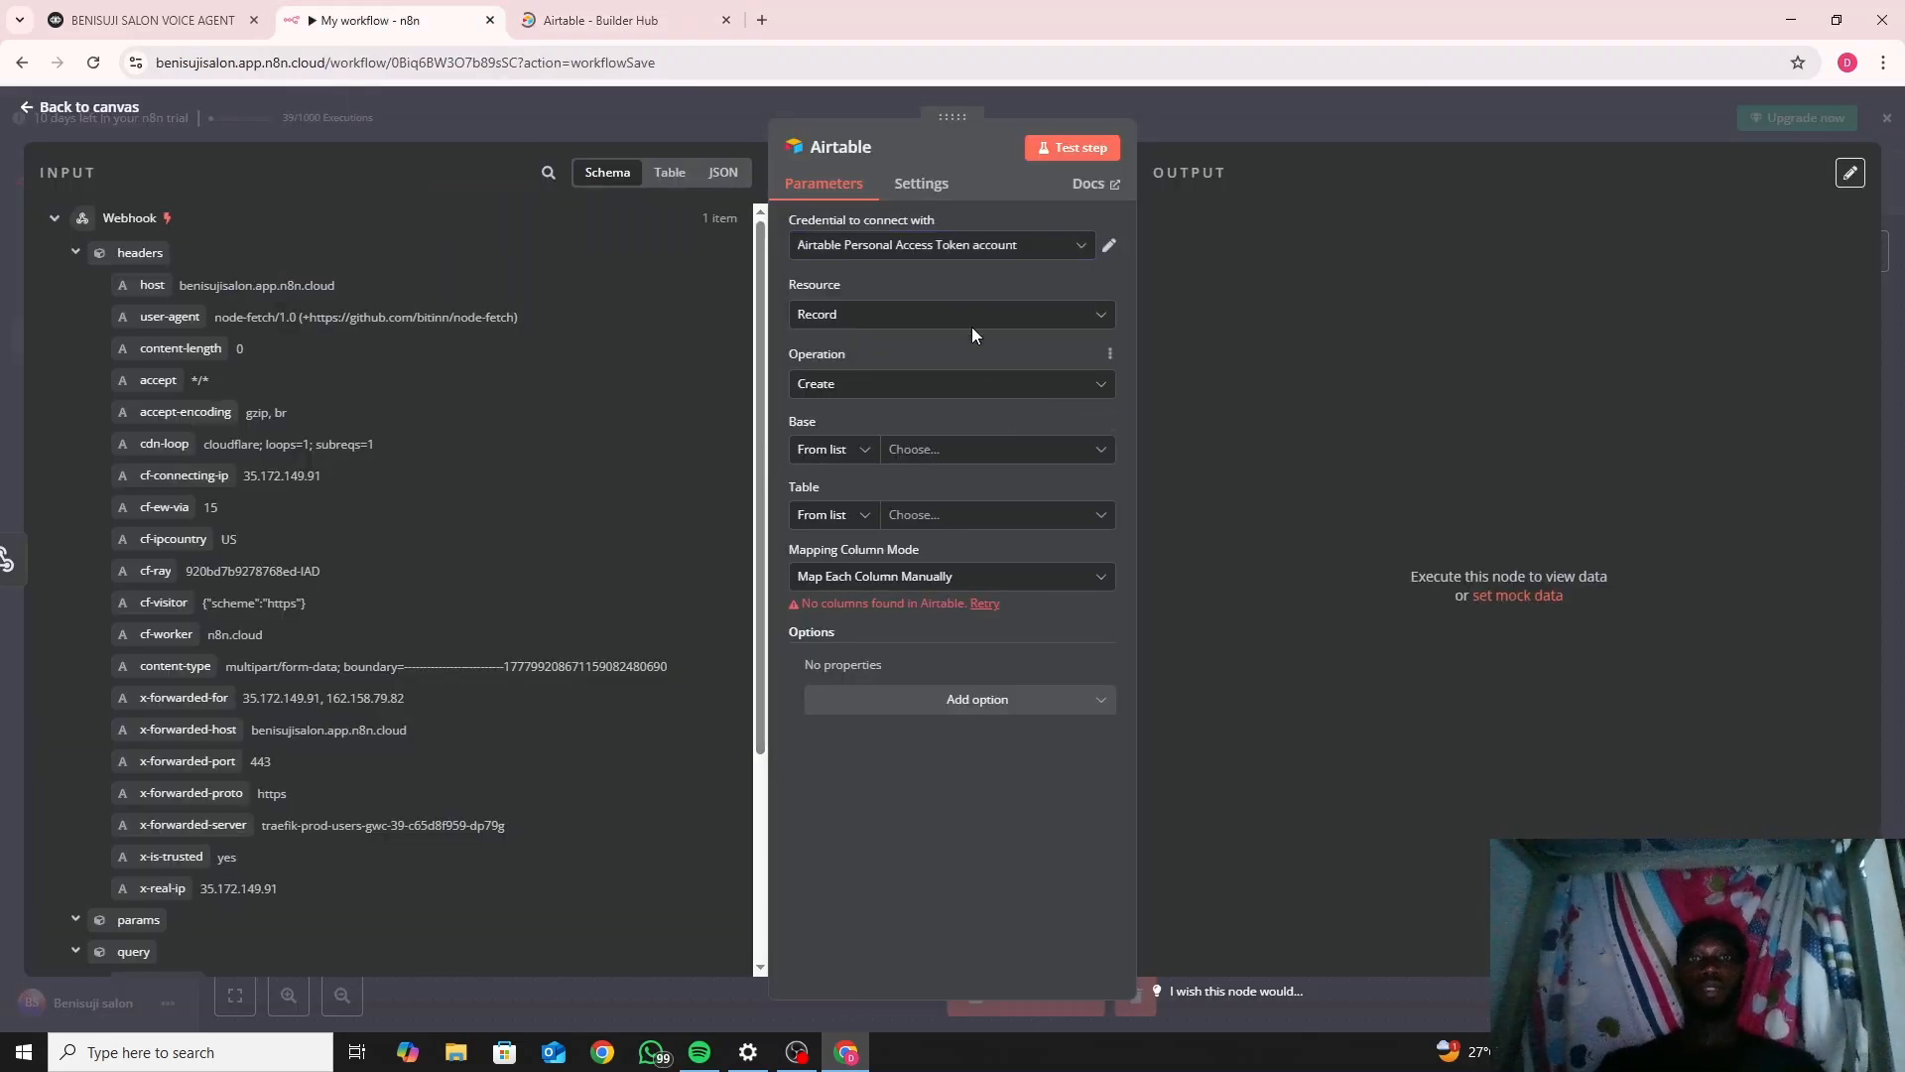
{"action": "left_click", "coordinate": [1008, 395]}
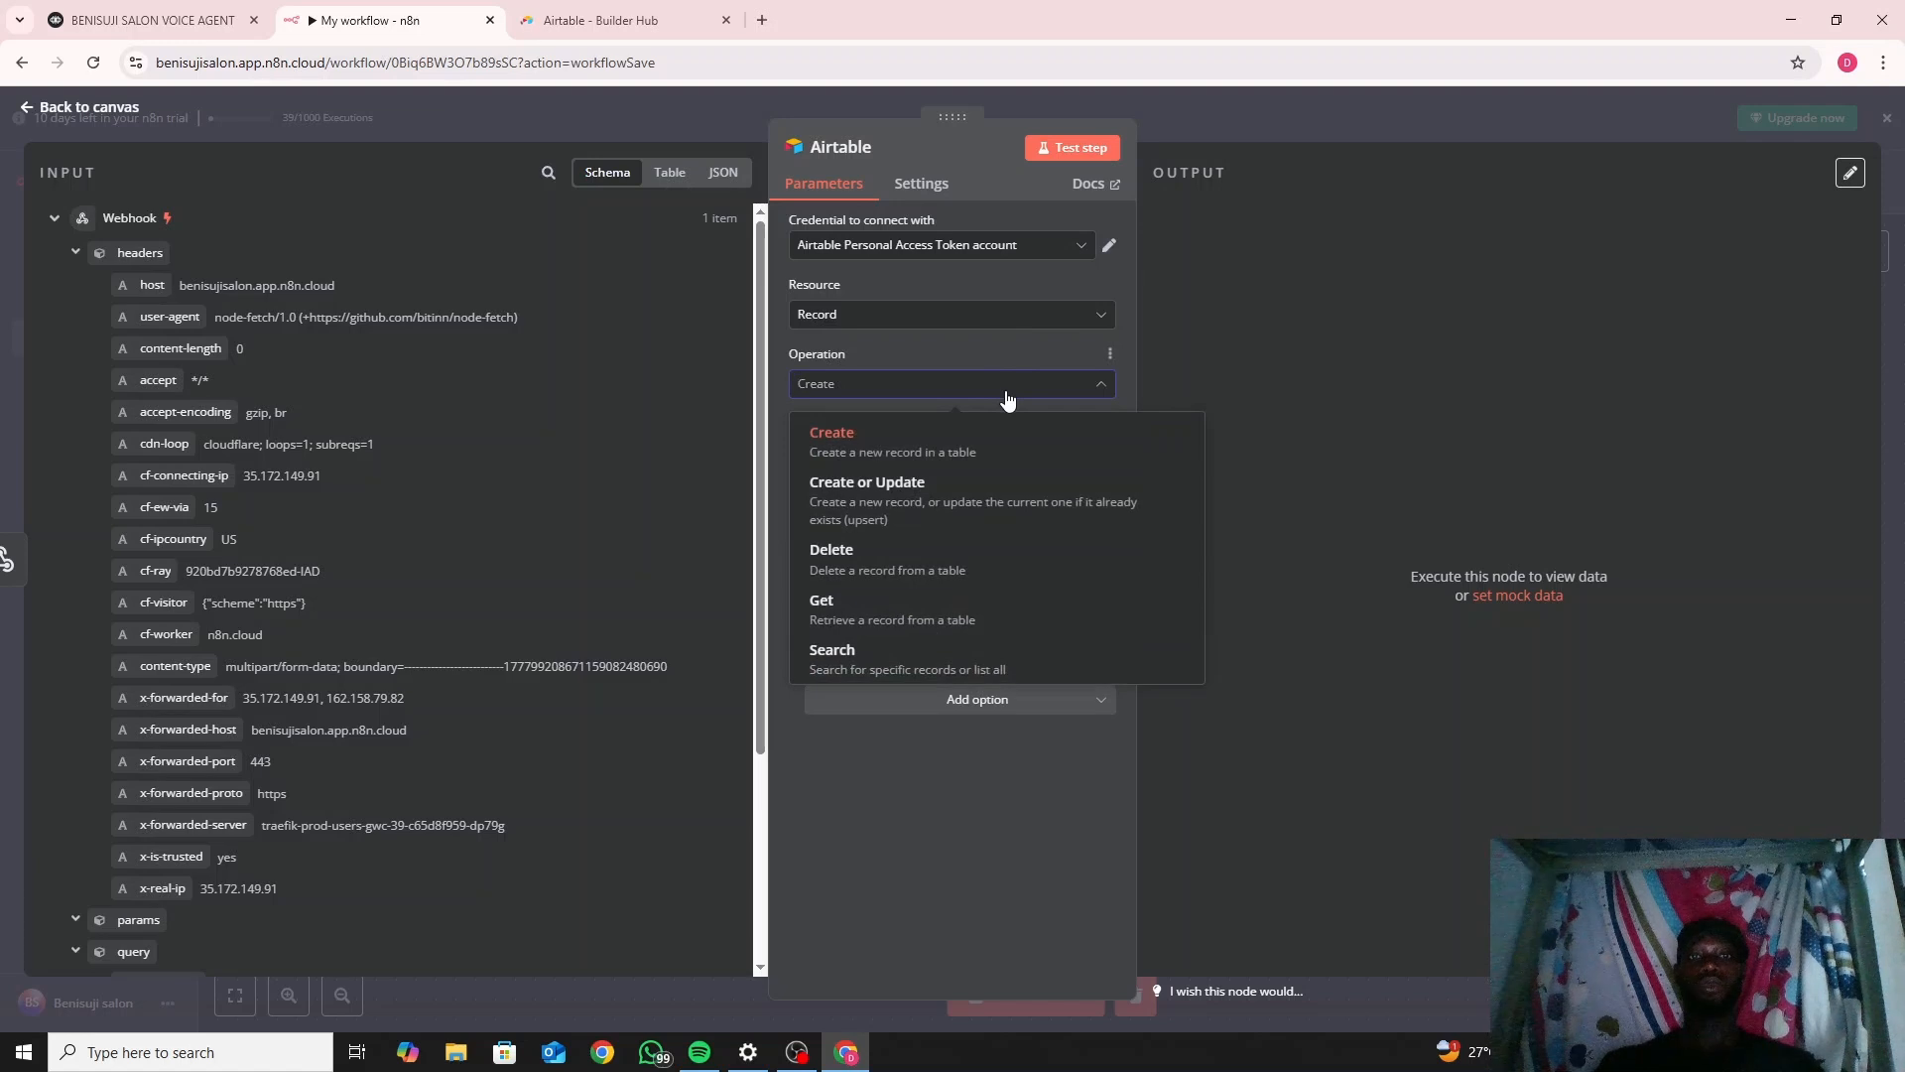
{"action": "left_click", "coordinate": [1007, 397]}
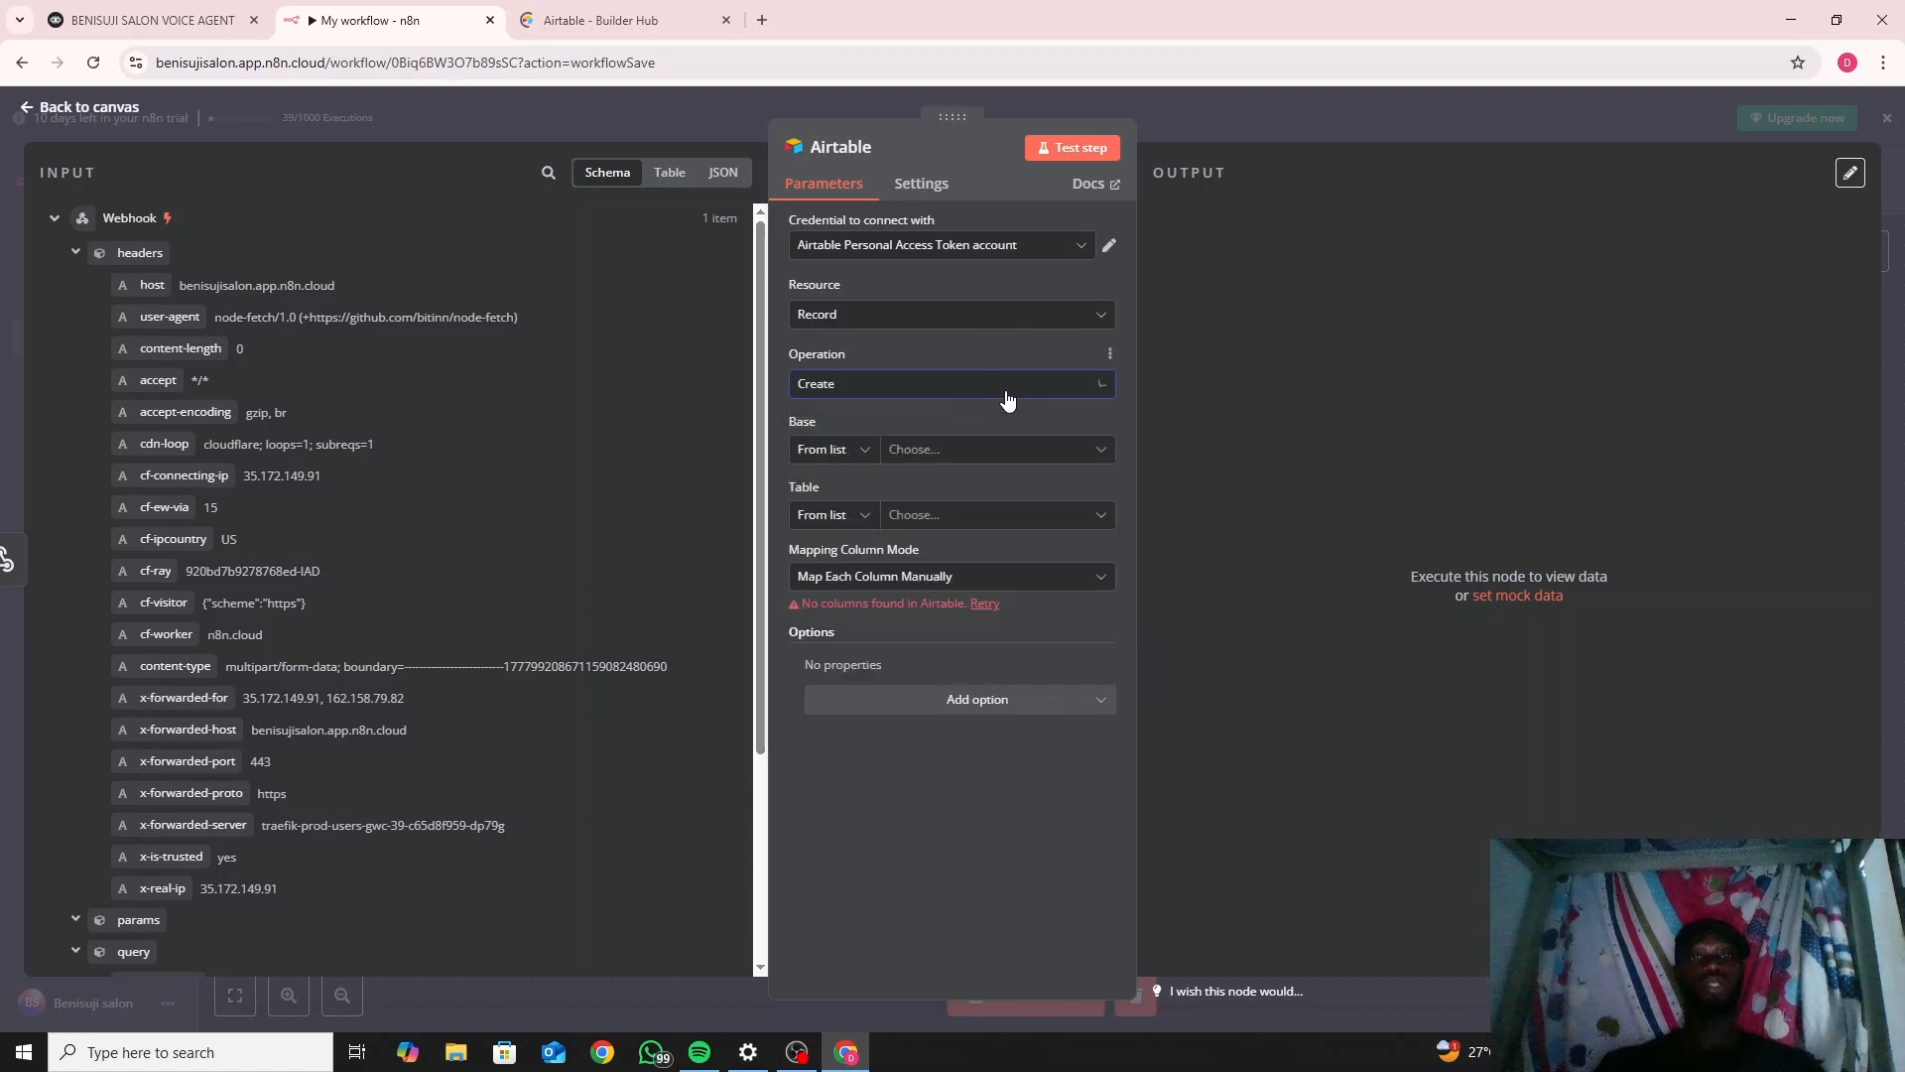
{"action": "left_click", "coordinate": [1021, 460]}
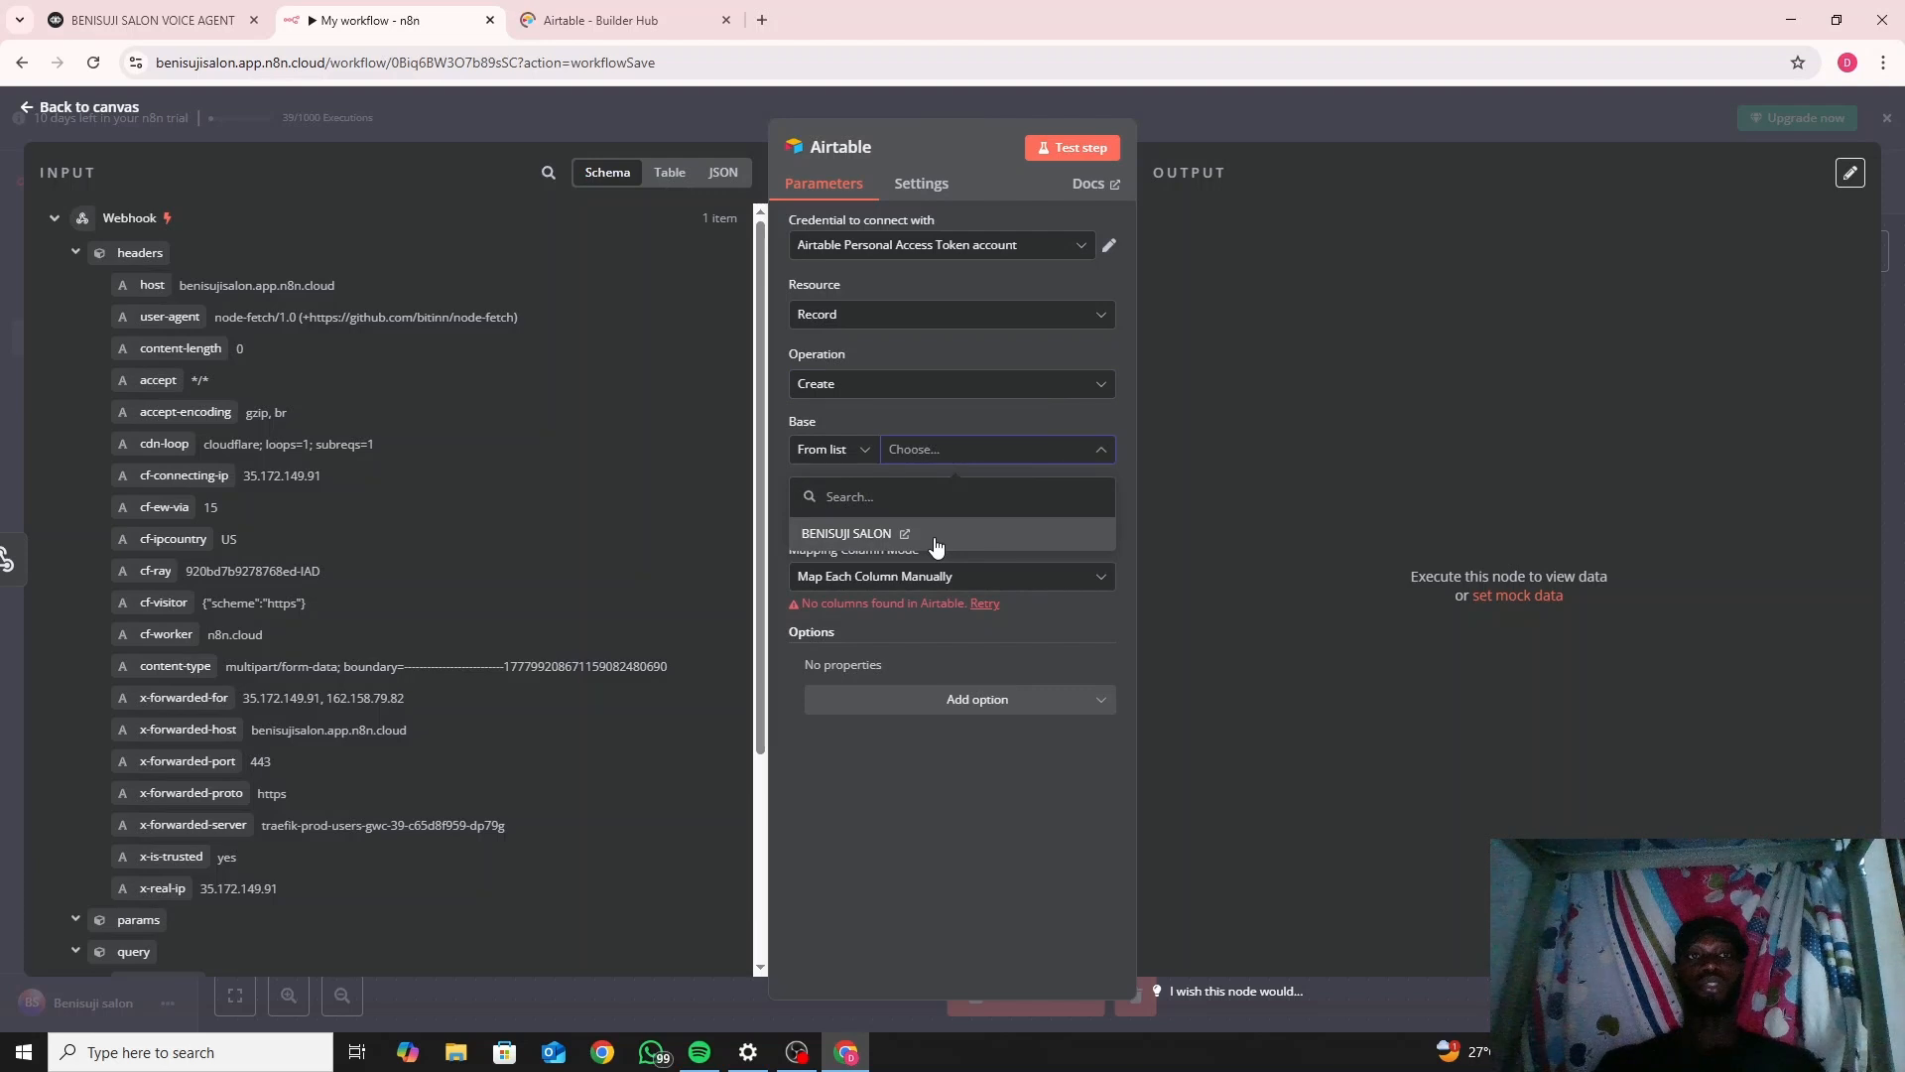
{"action": "left_click", "coordinate": [934, 538]}
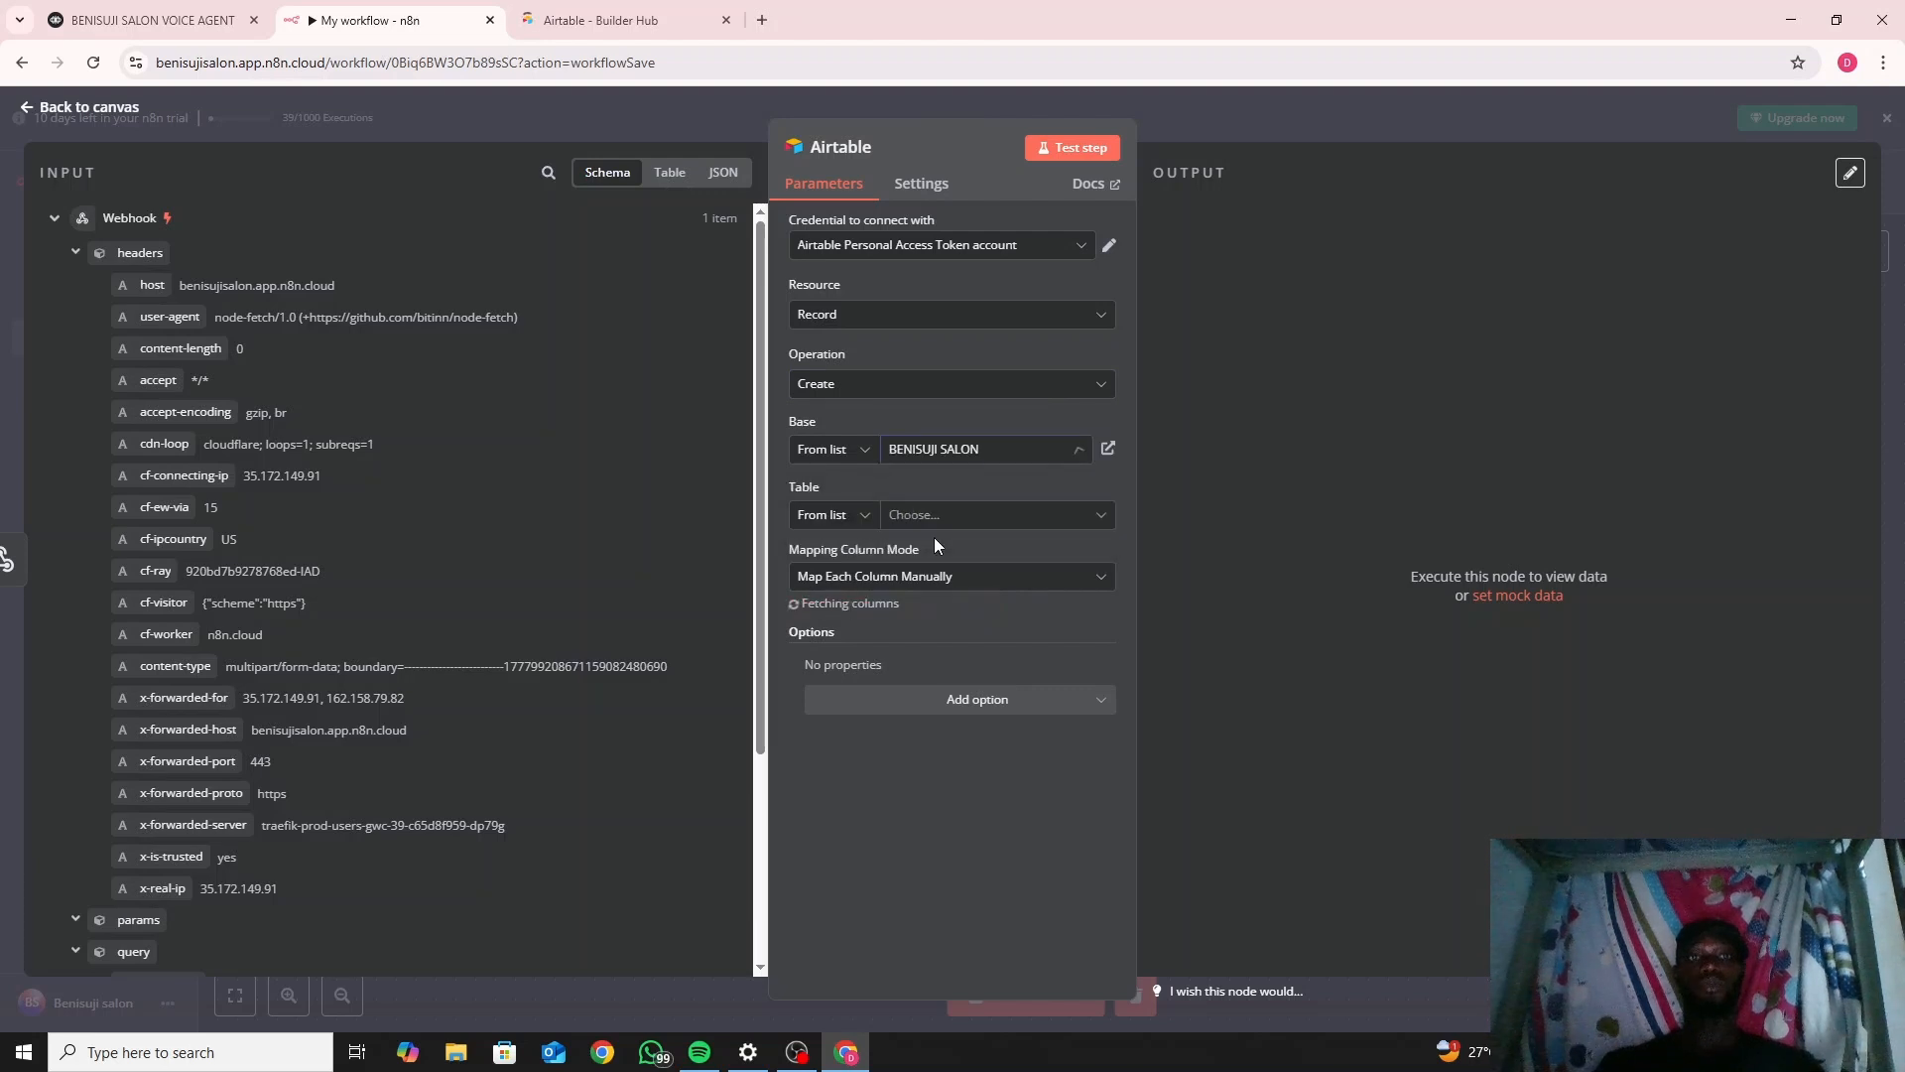
Choose Lead generation as the table from the list, then view the personal access tokens page.
{"action": "left_click", "coordinate": [997, 518]}
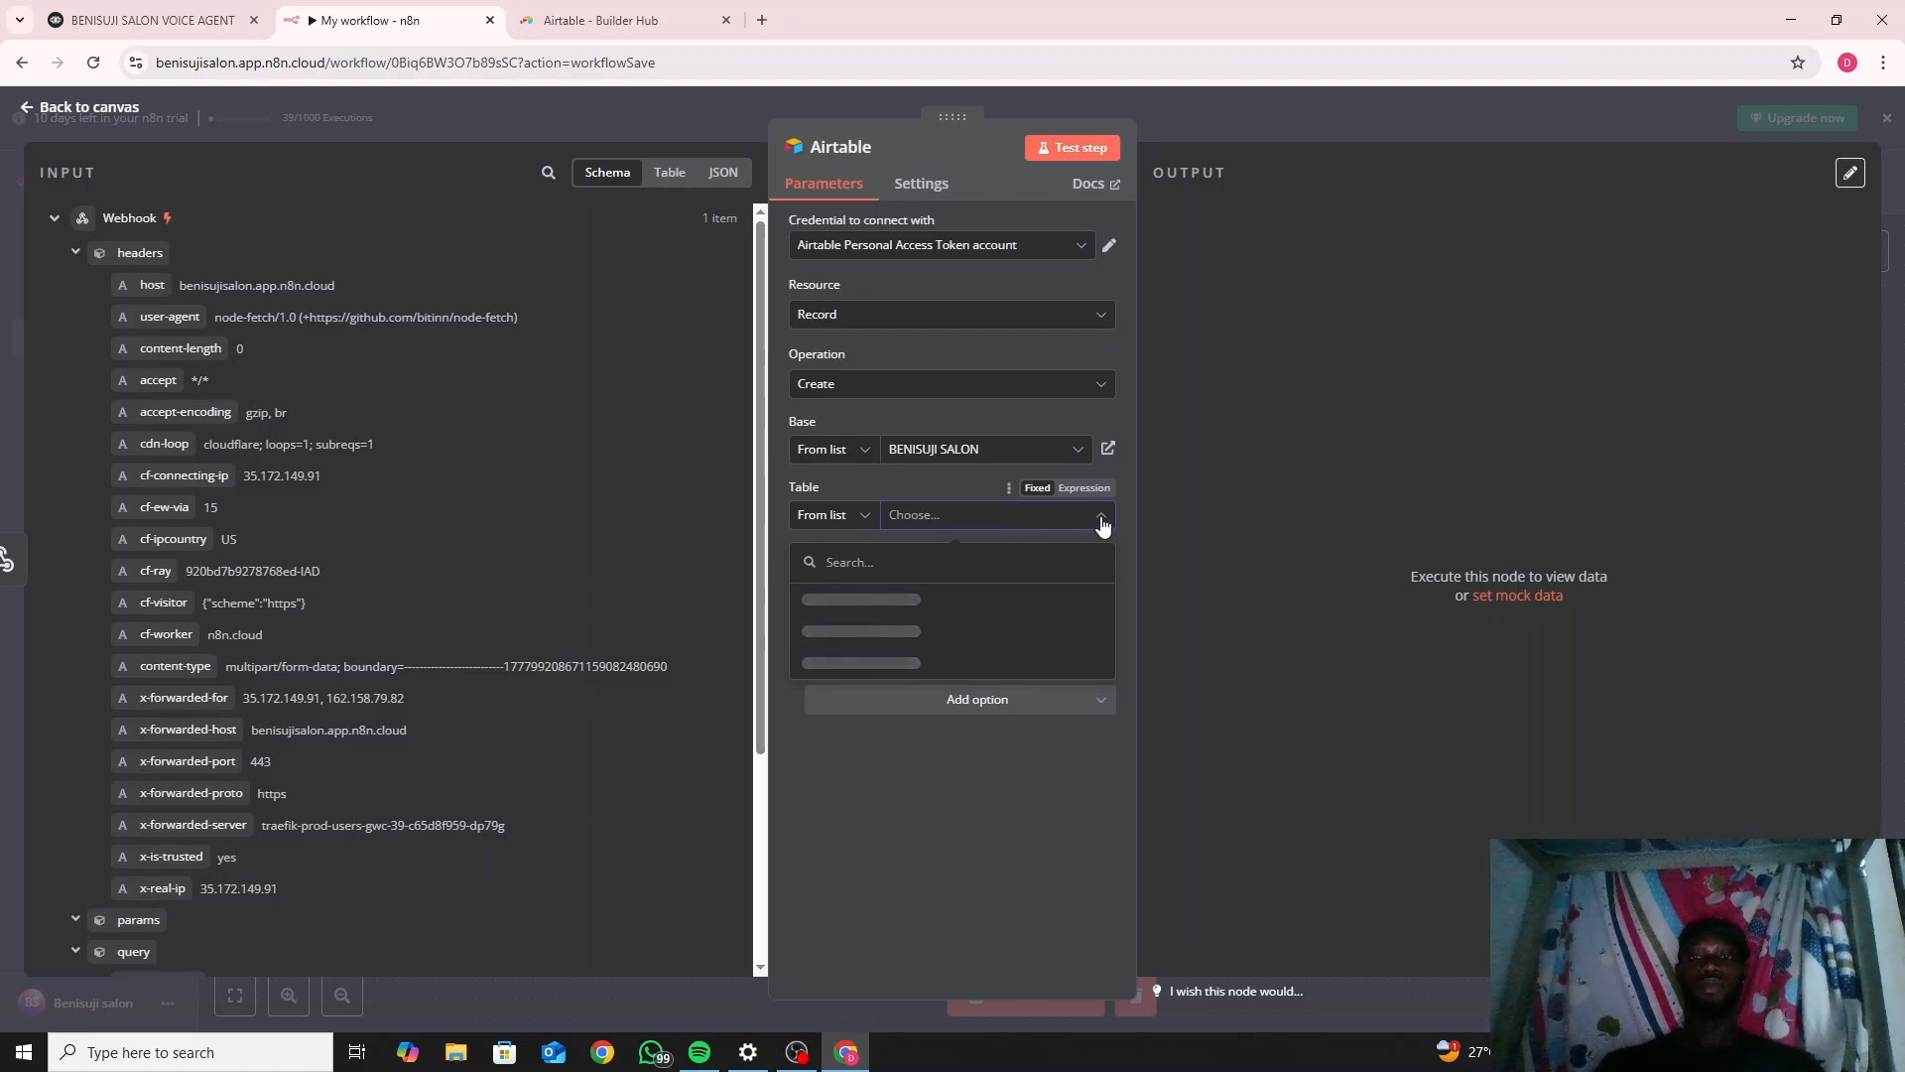
{"action": "left_click", "coordinate": [831, 514]}
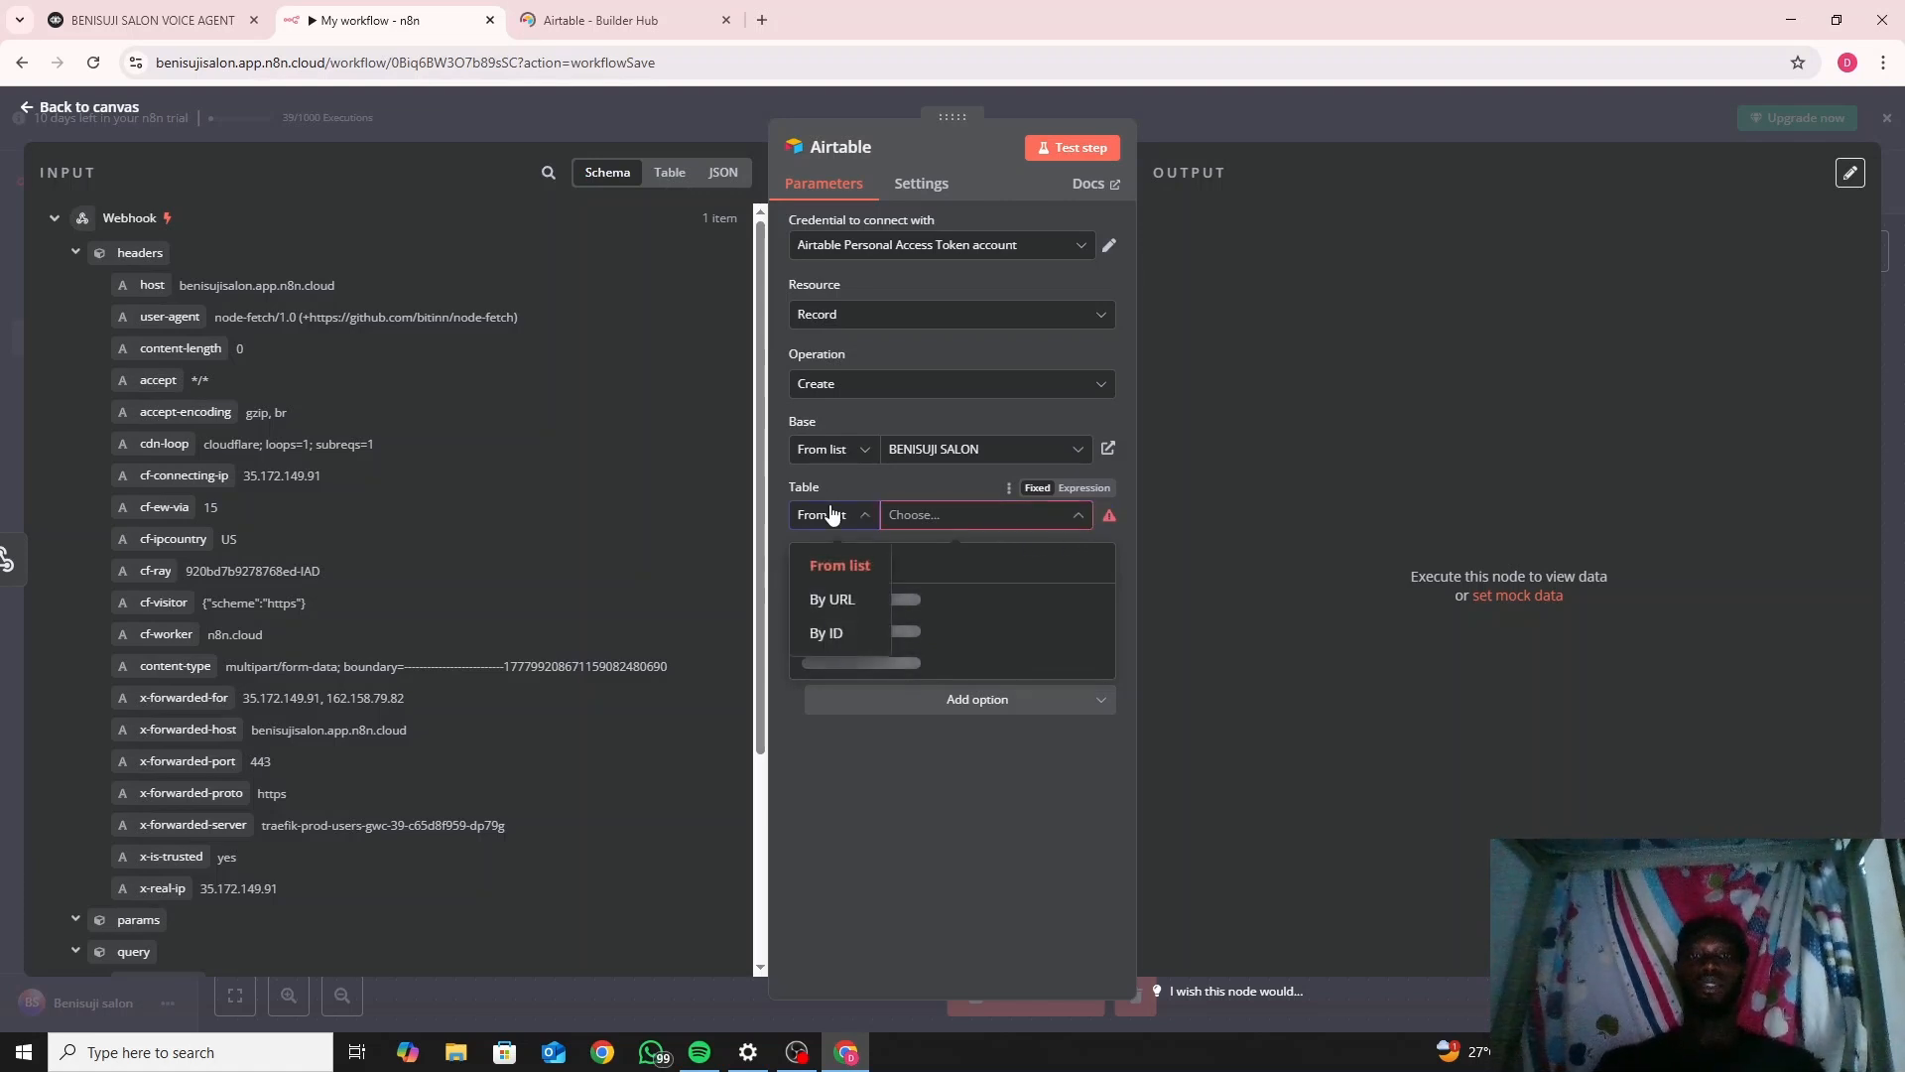
{"action": "left_click", "coordinate": [842, 635]}
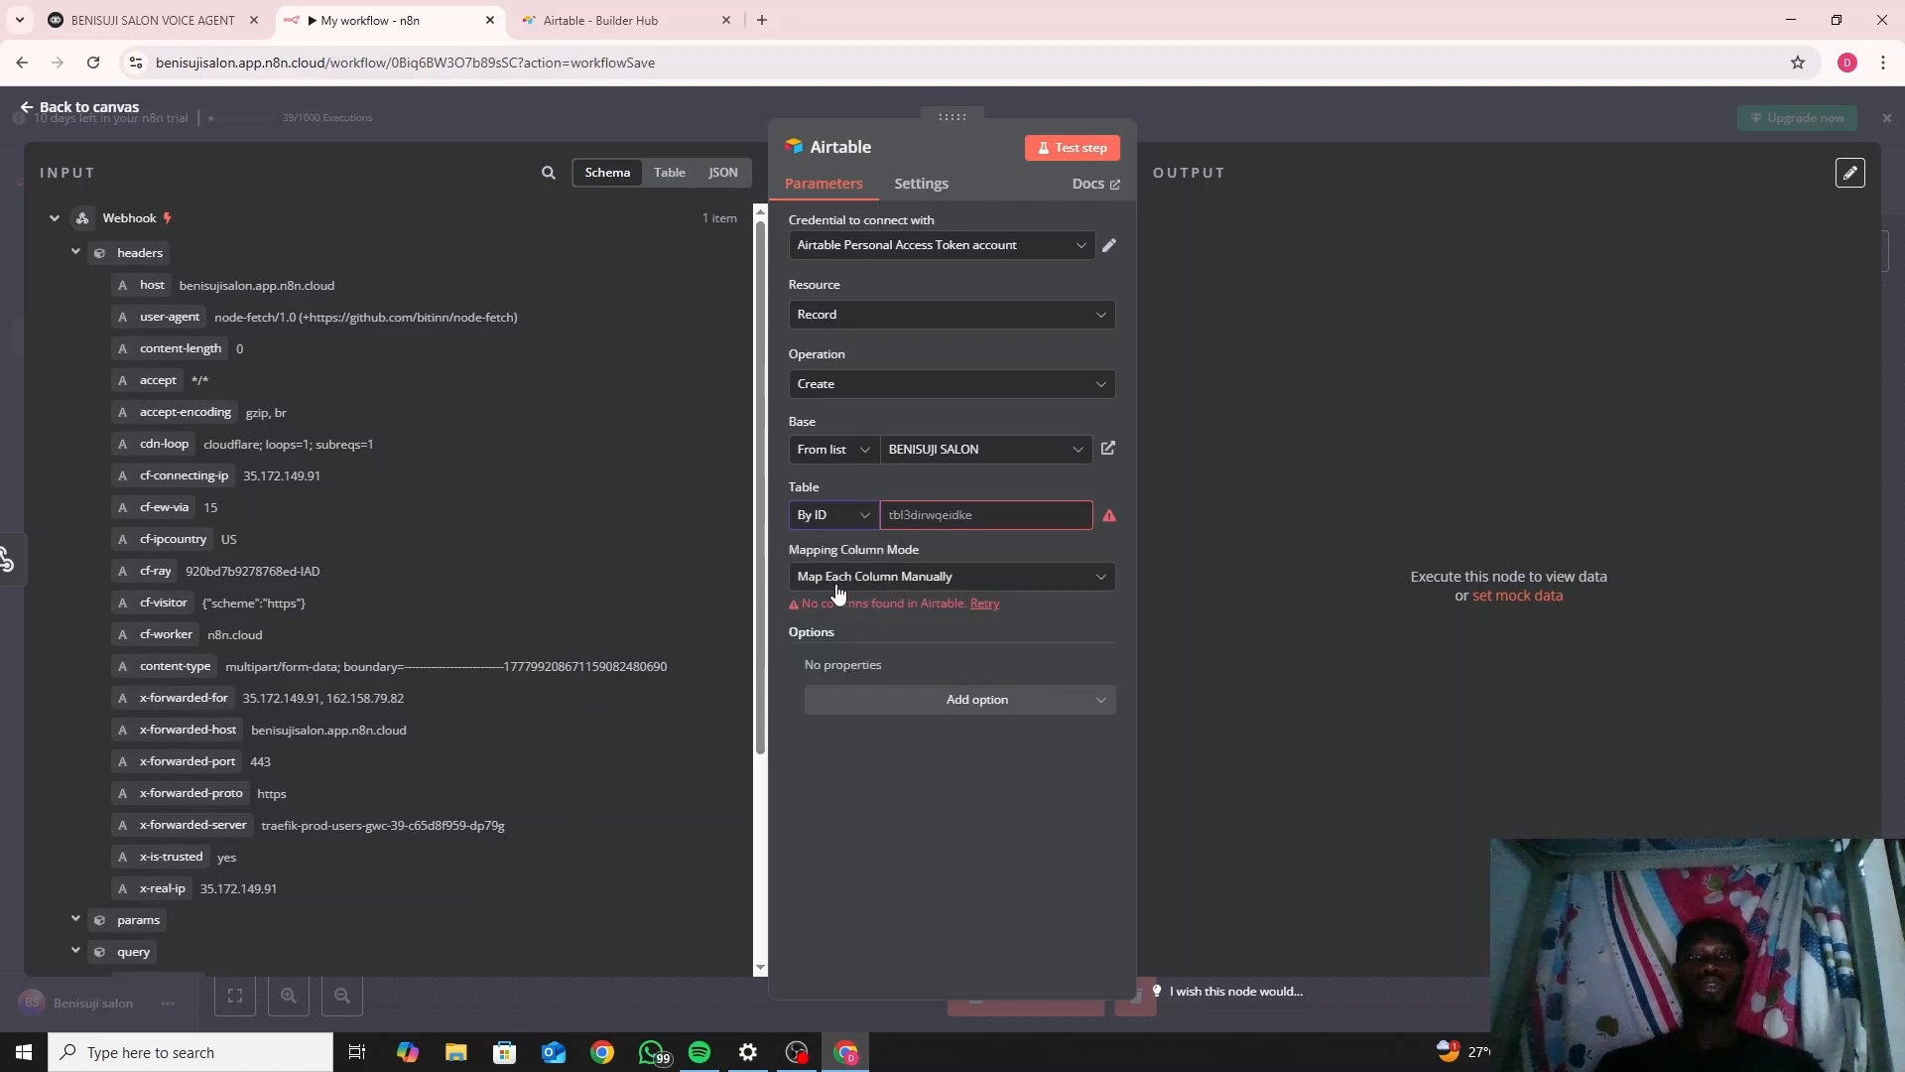
{"action": "left_click", "coordinate": [852, 524]}
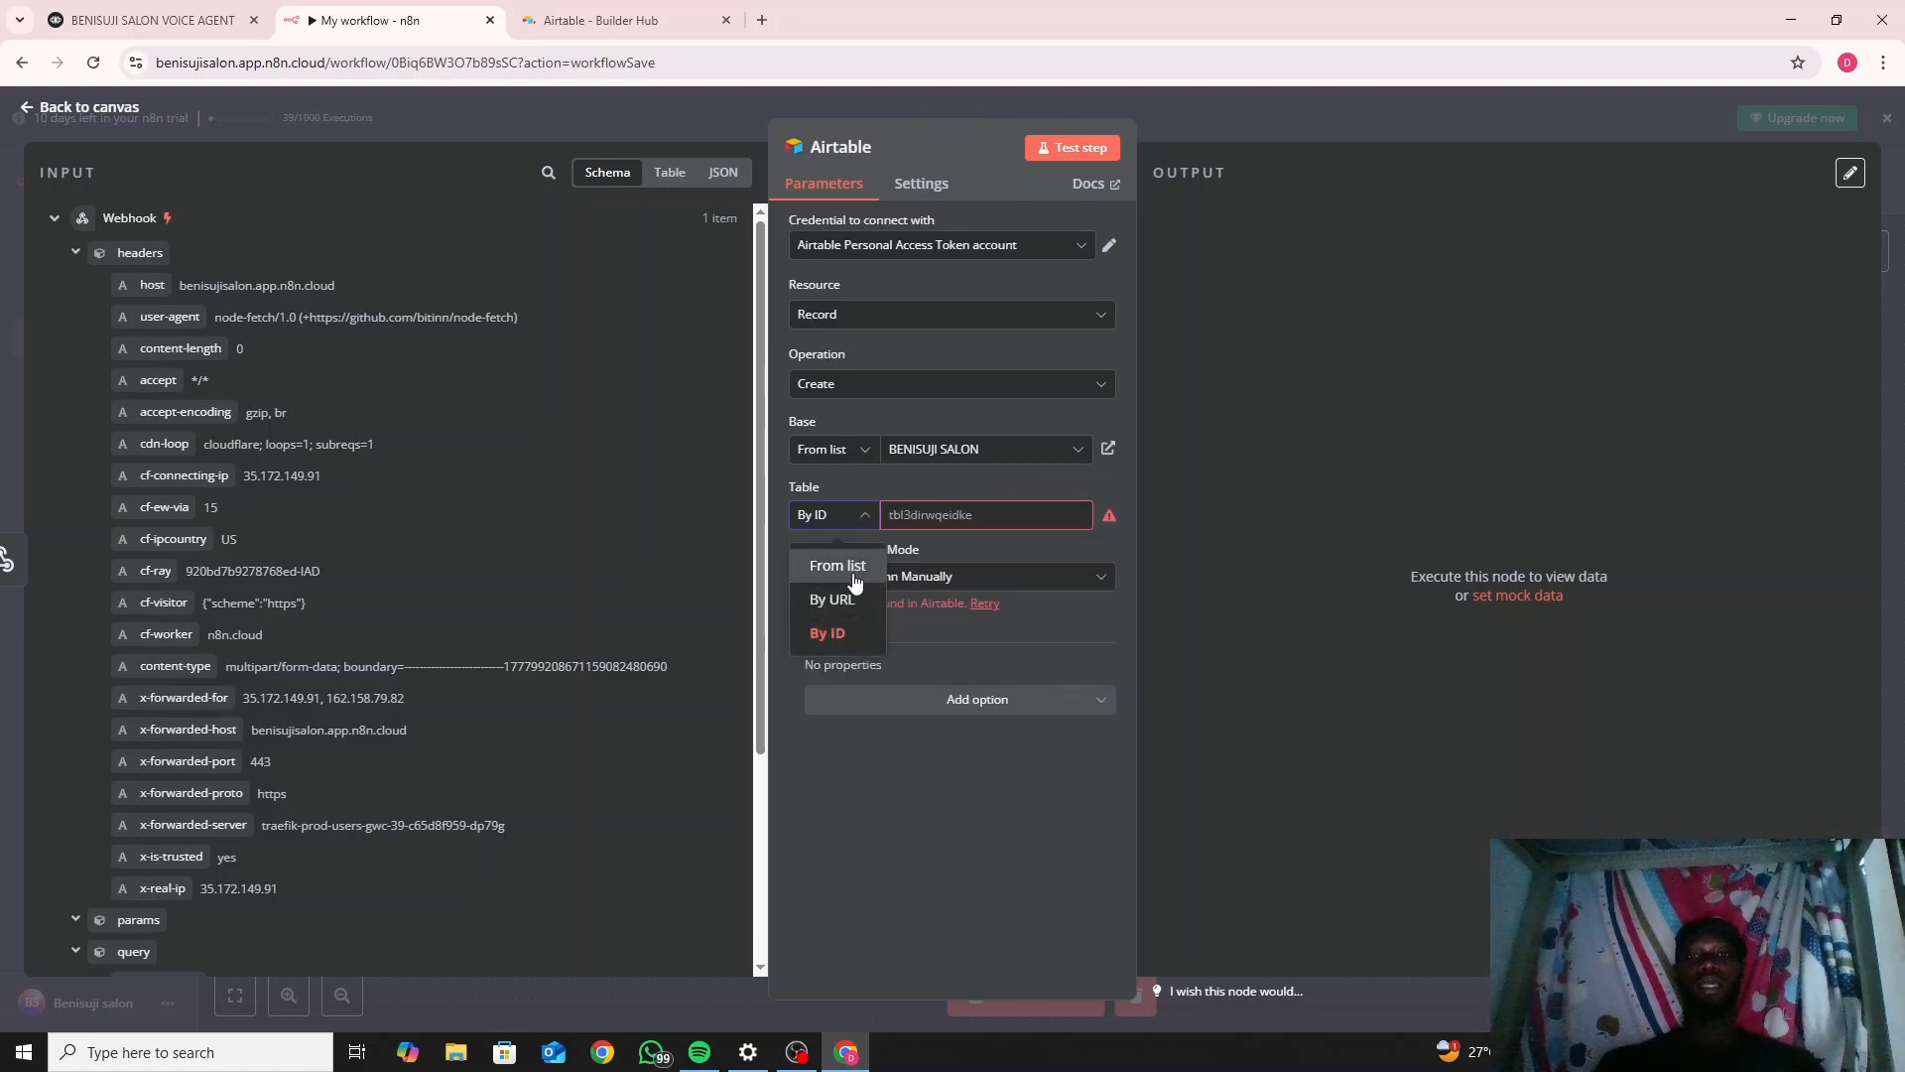
{"action": "left_click", "coordinate": [854, 568]}
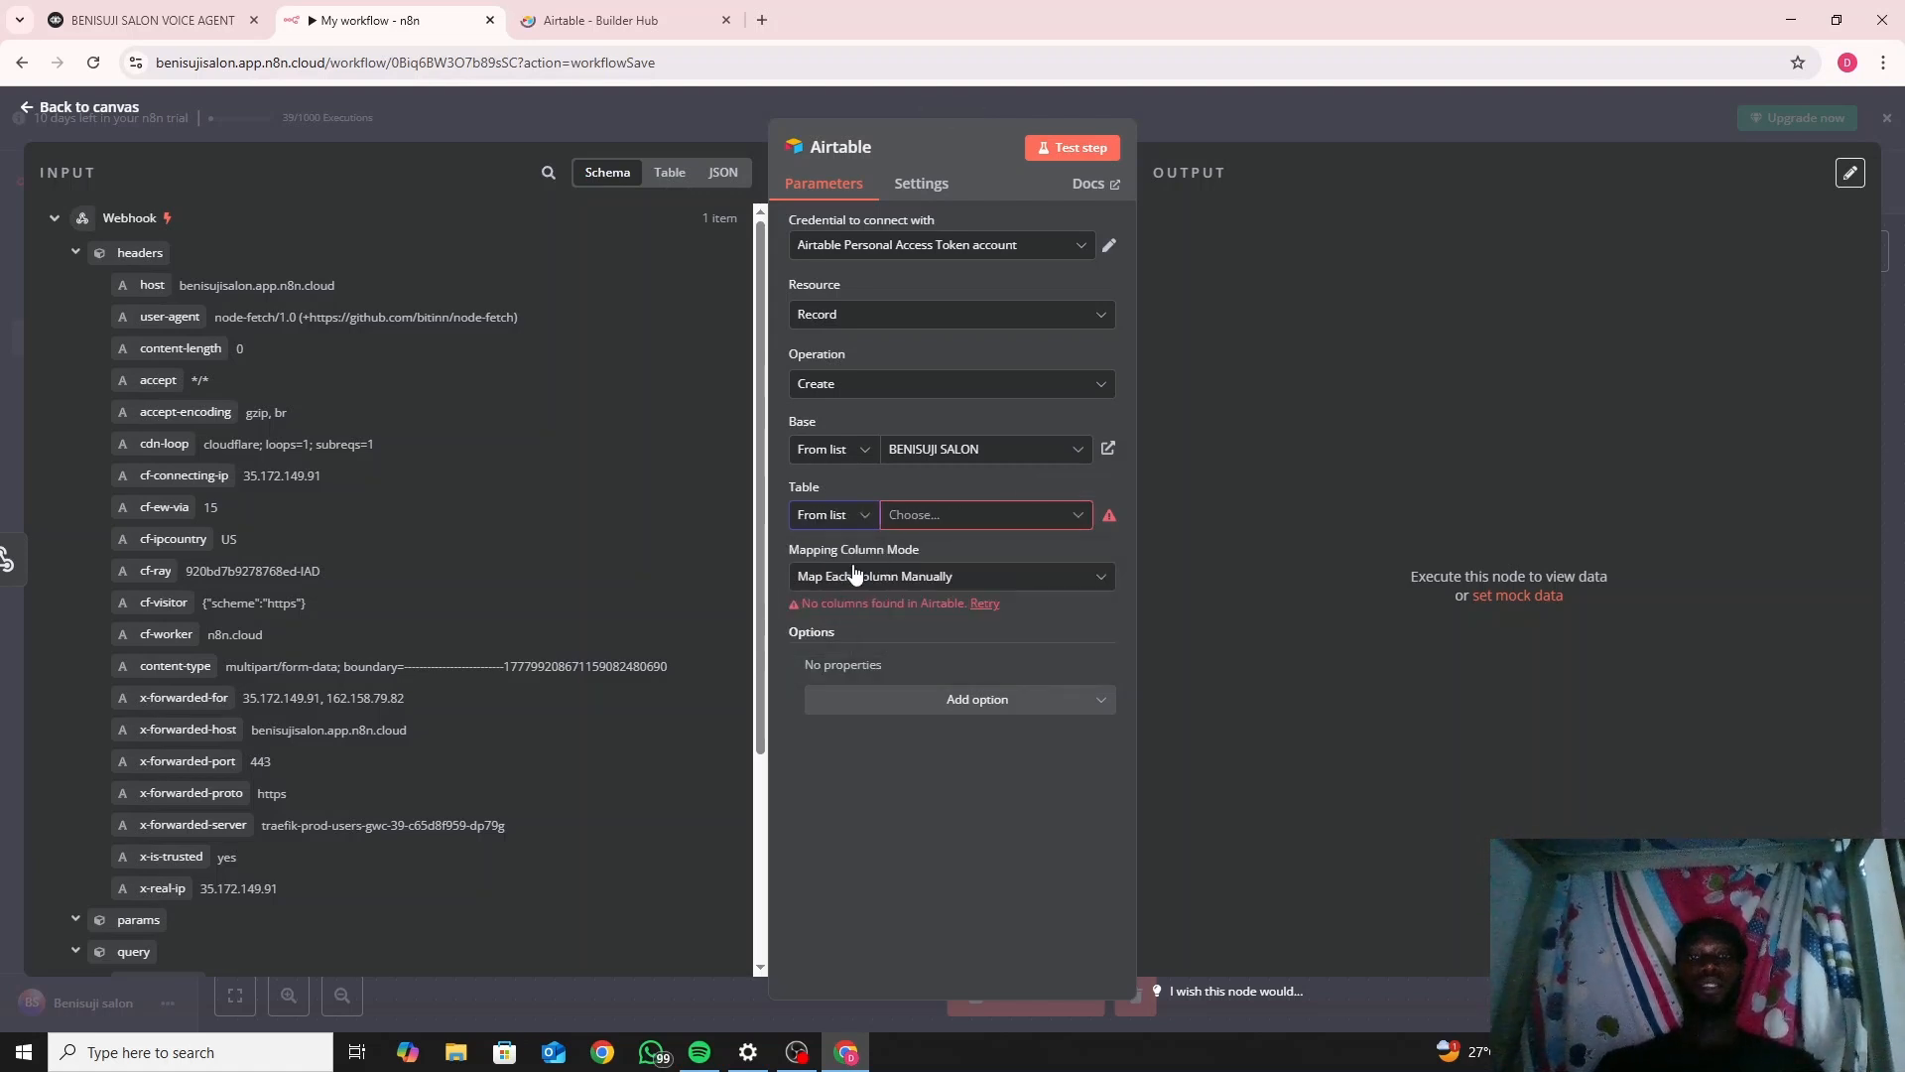
{"action": "left_click", "coordinate": [977, 516]}
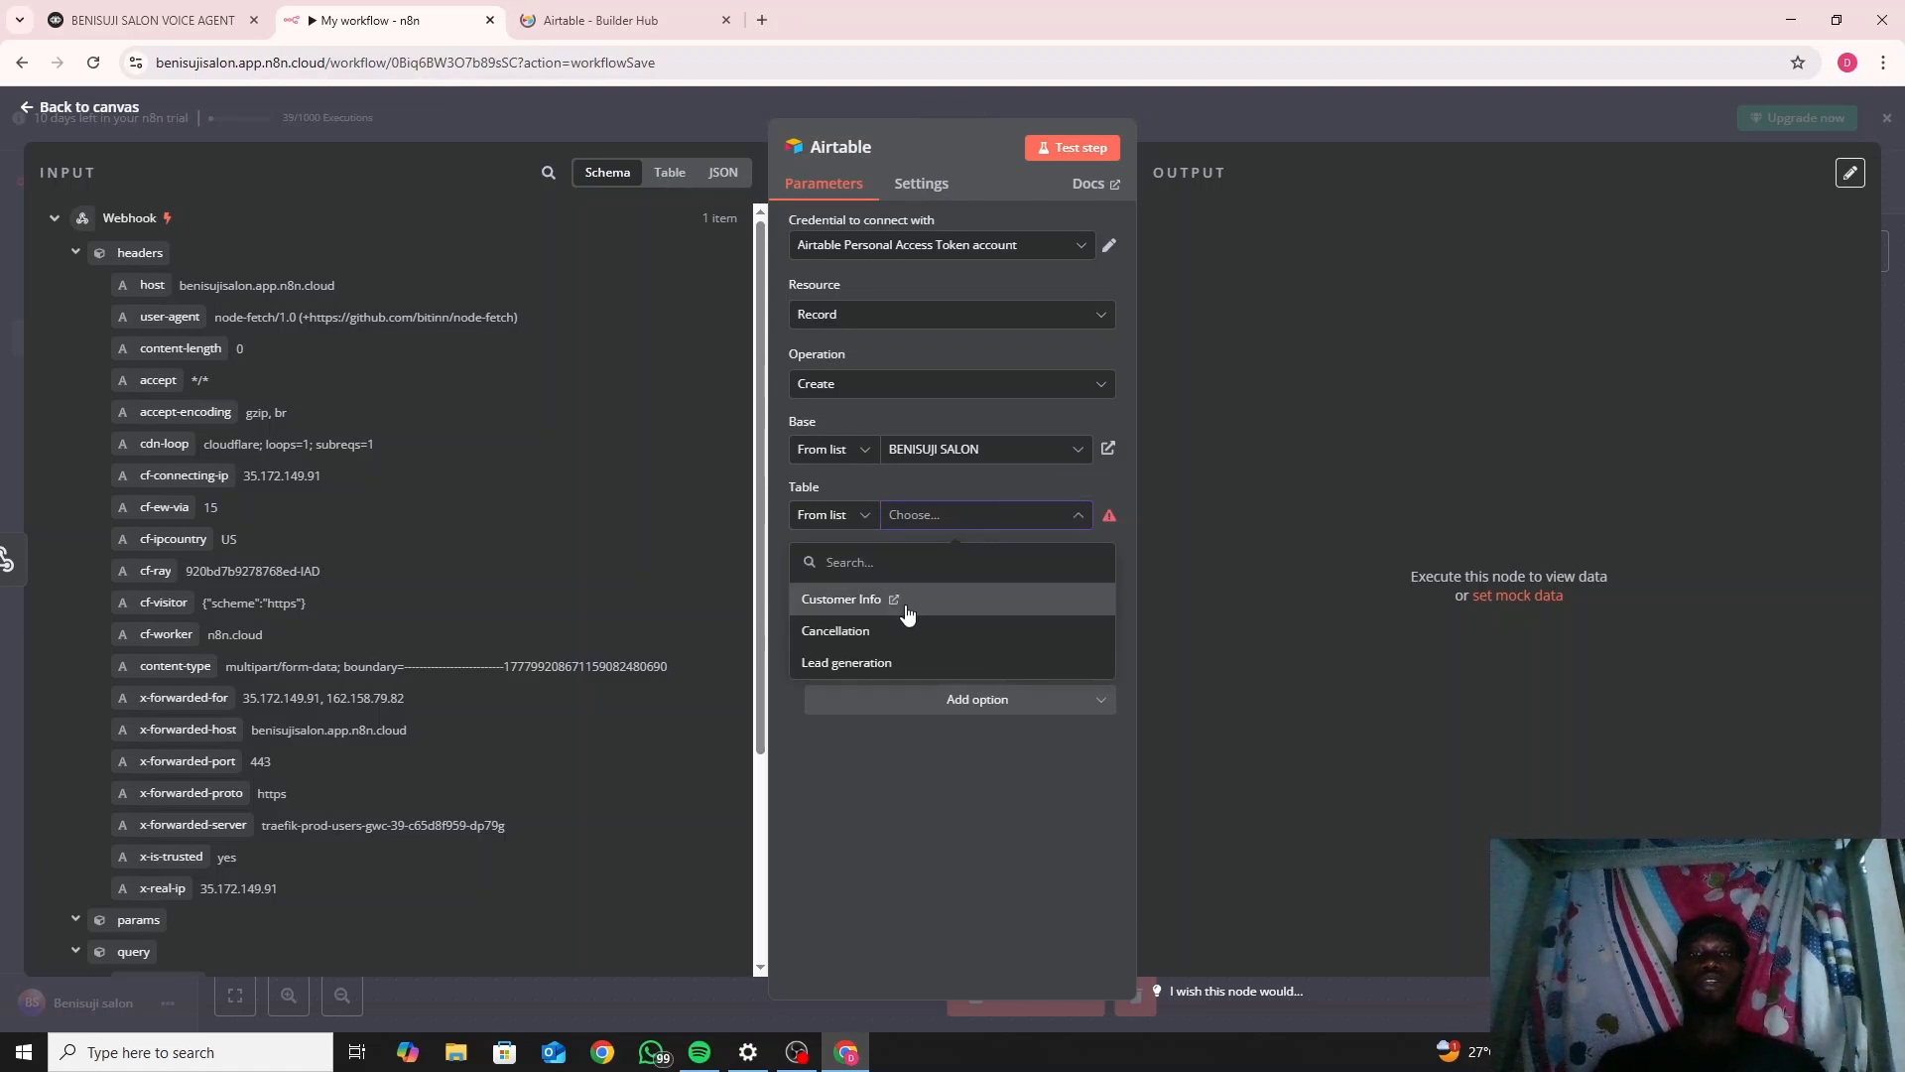
{"action": "left_click", "coordinate": [890, 667]}
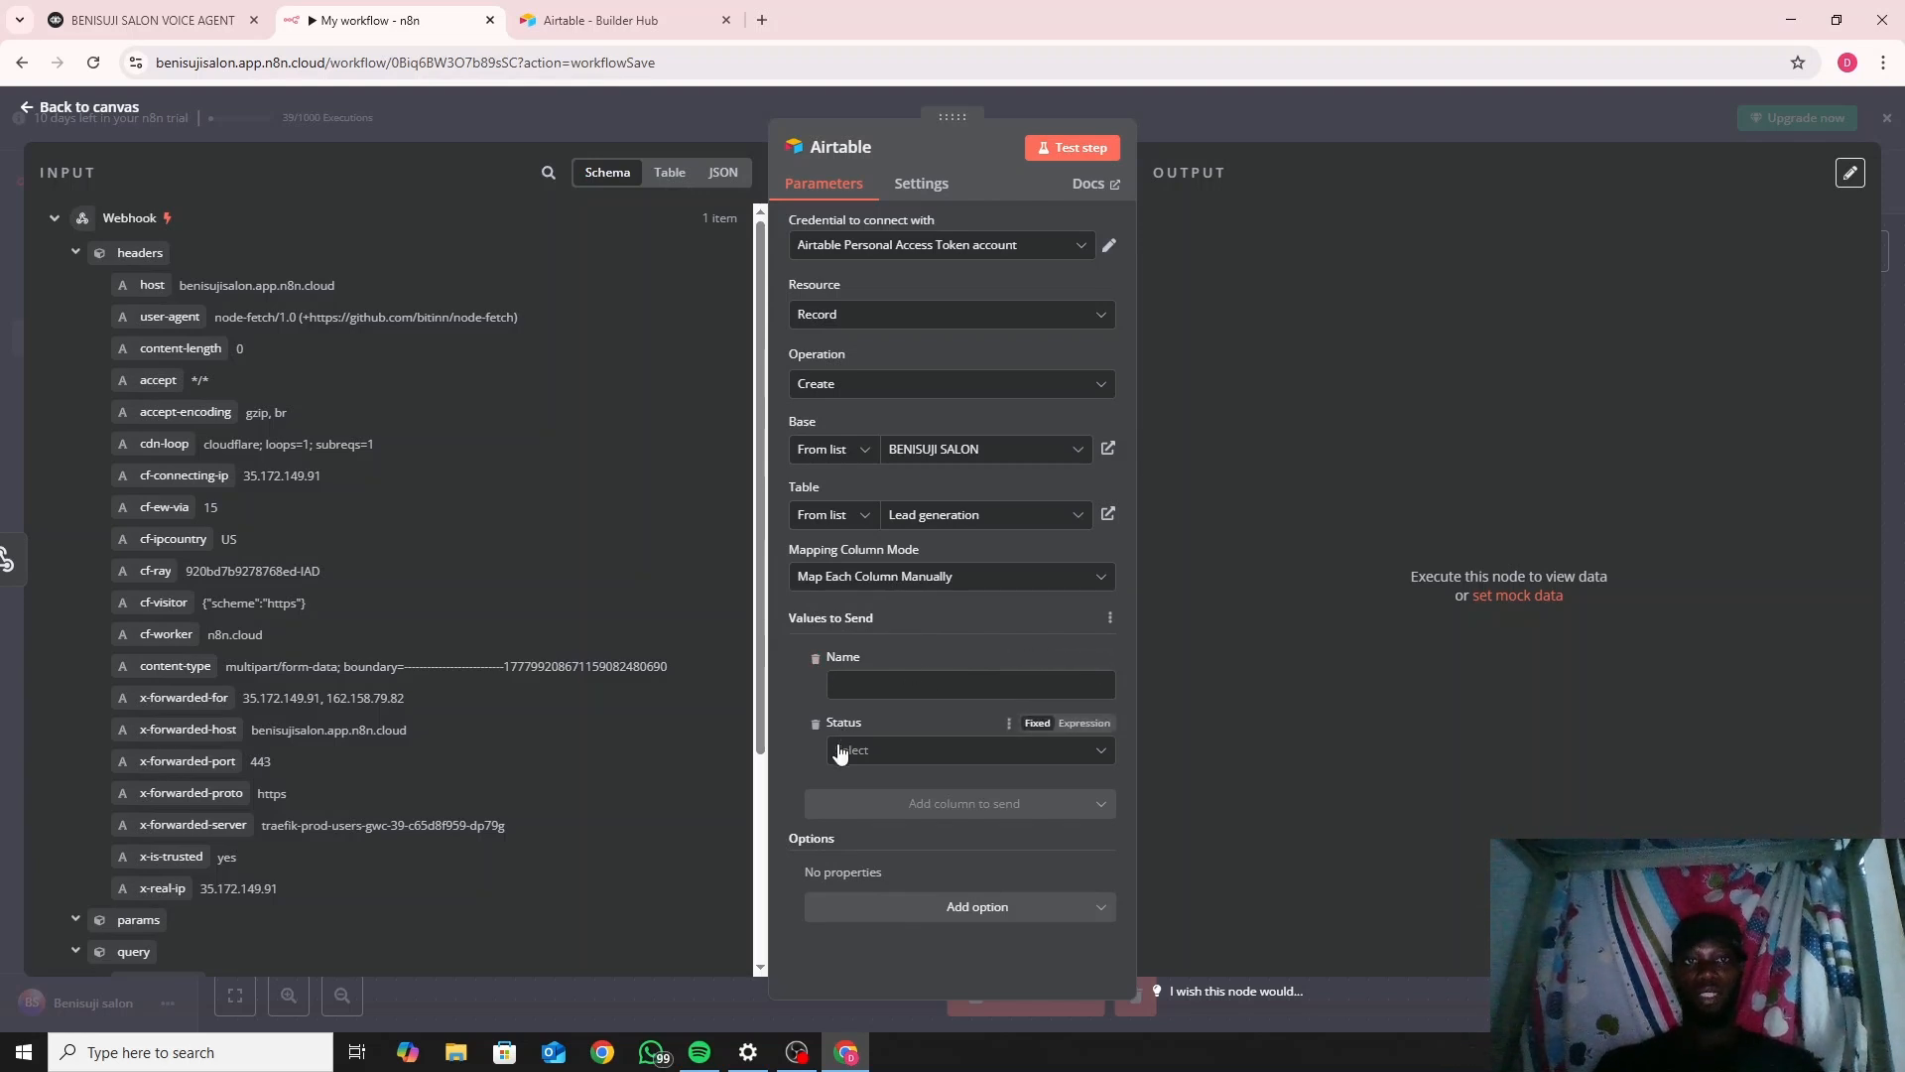
{"action": "left_click", "coordinate": [558, 18]}
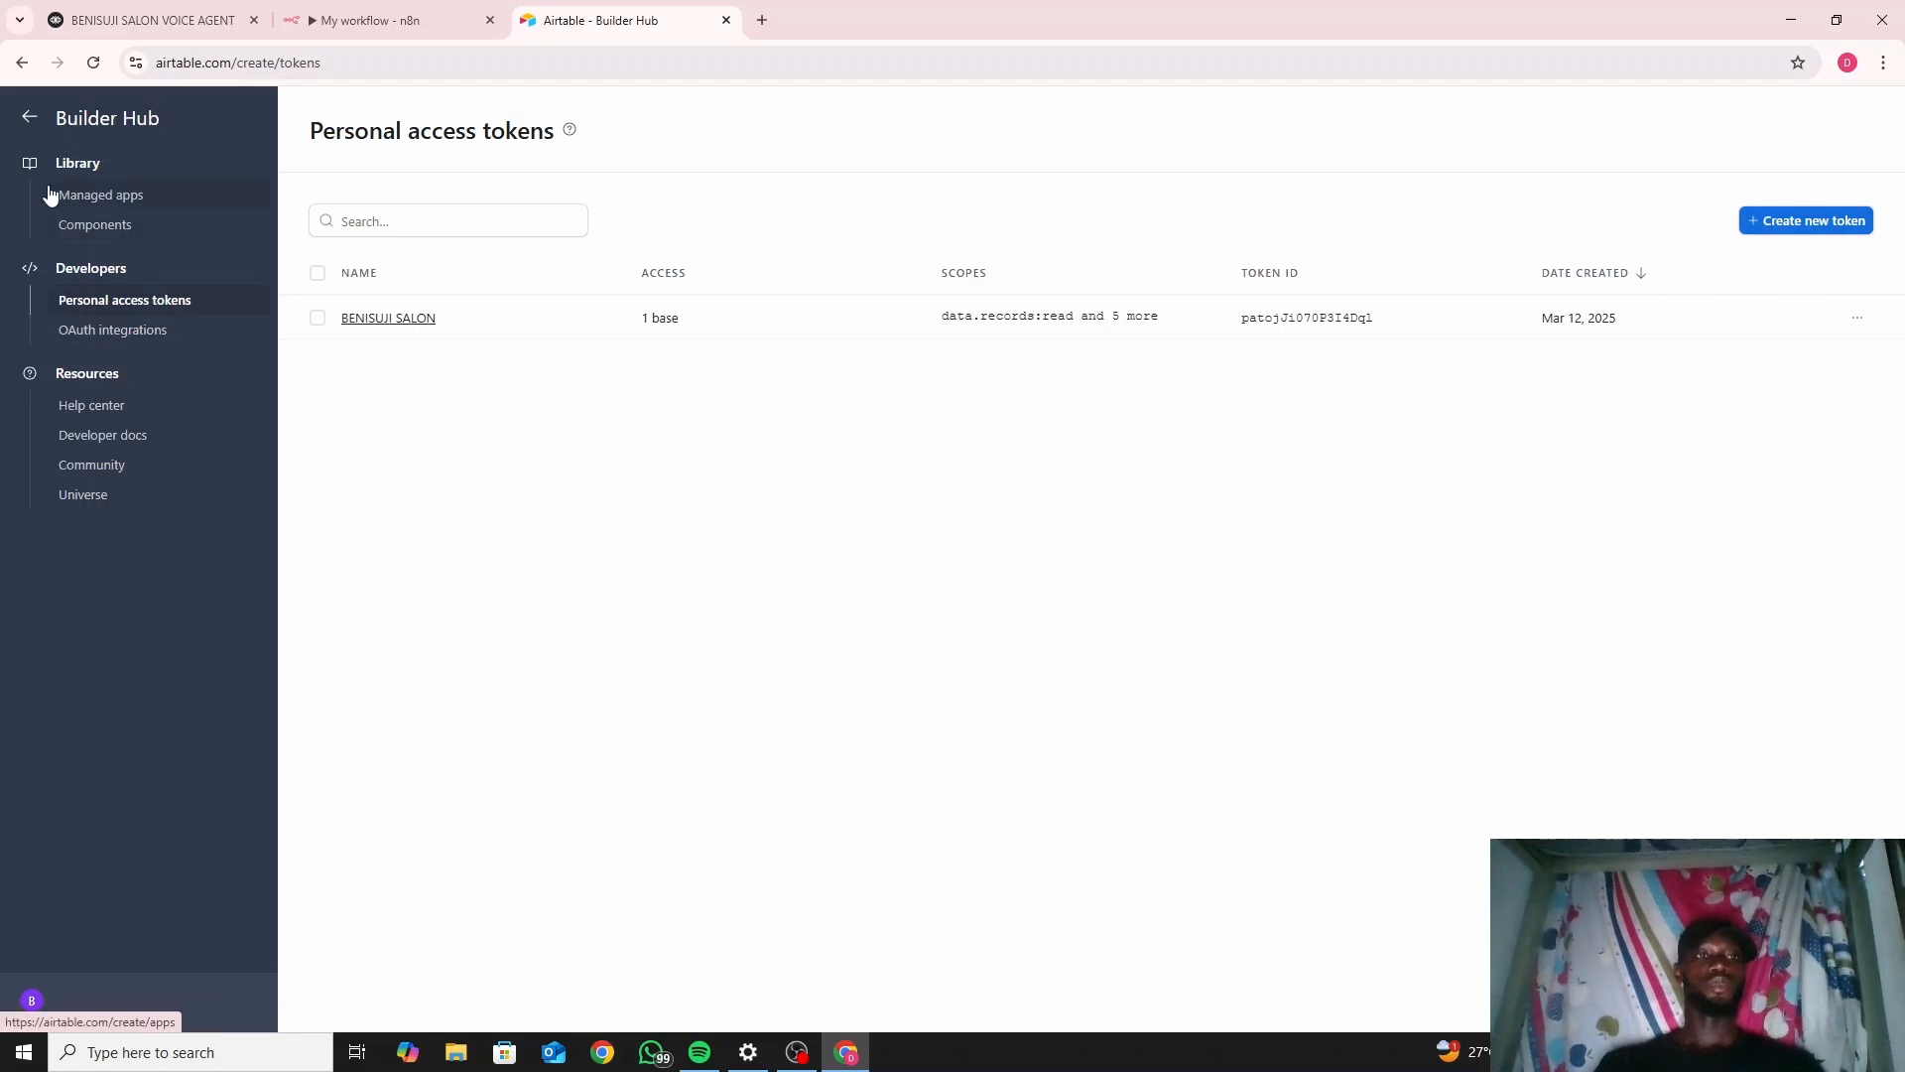
Leave Builder Hub for Airtable home and return to the n8n Airtable node.
{"action": "left_click", "coordinate": [30, 119]}
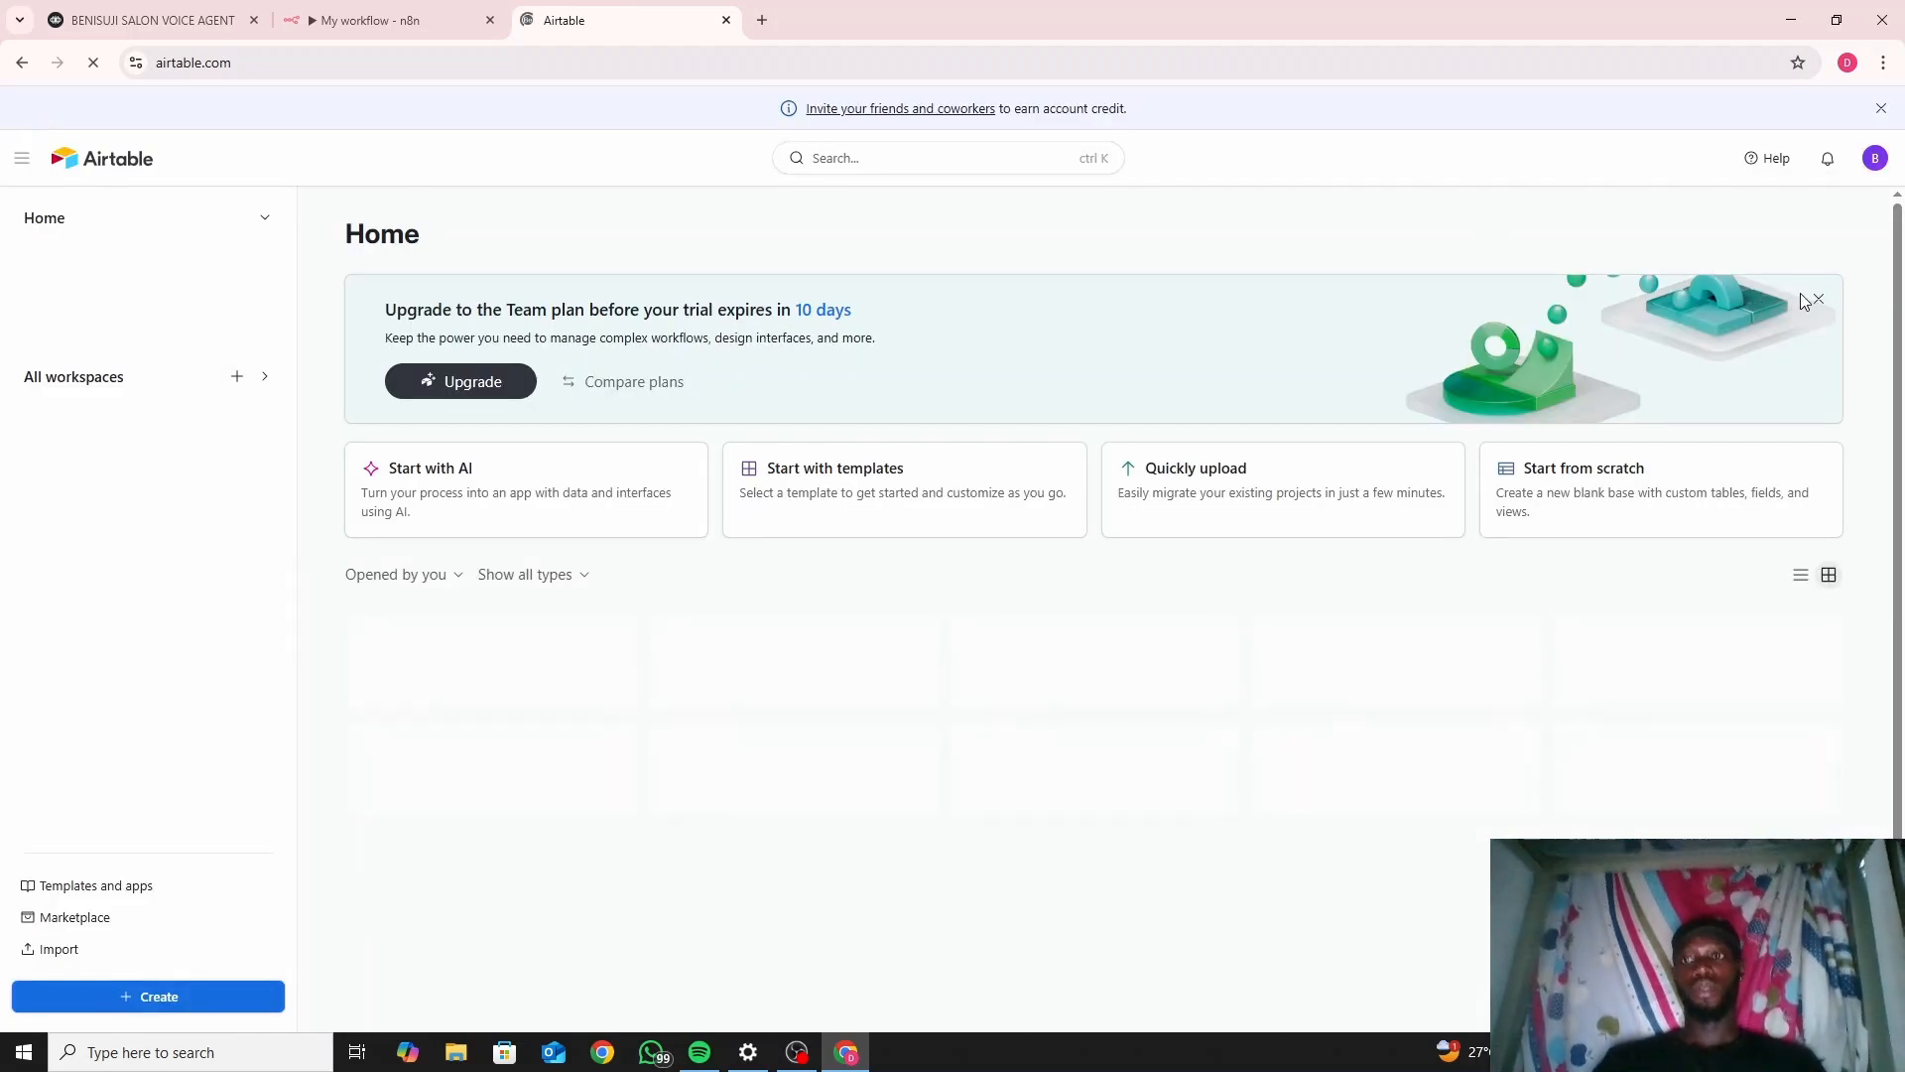
{"action": "scroll", "coordinate": [1902, 305], "scroll_direction": "down", "scroll_amount": 1}
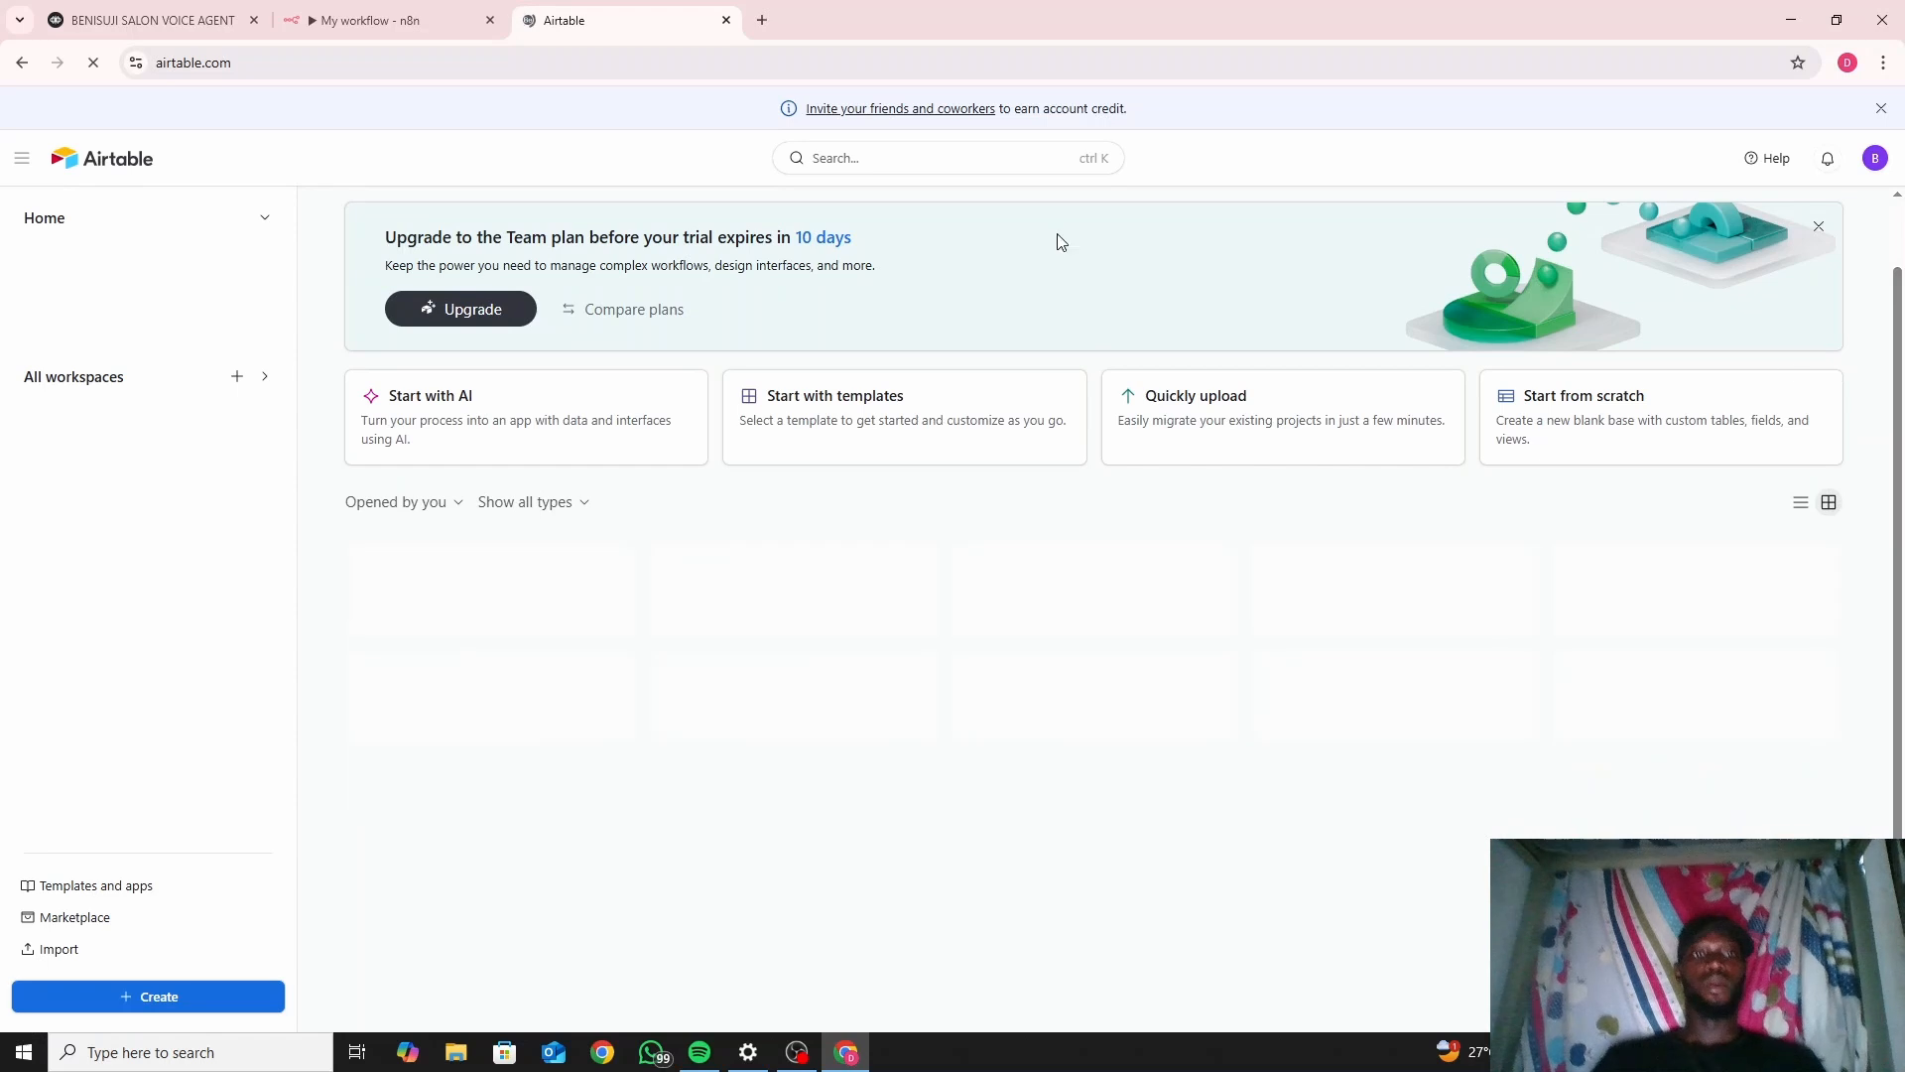
{"action": "left_click", "coordinate": [378, 17]}
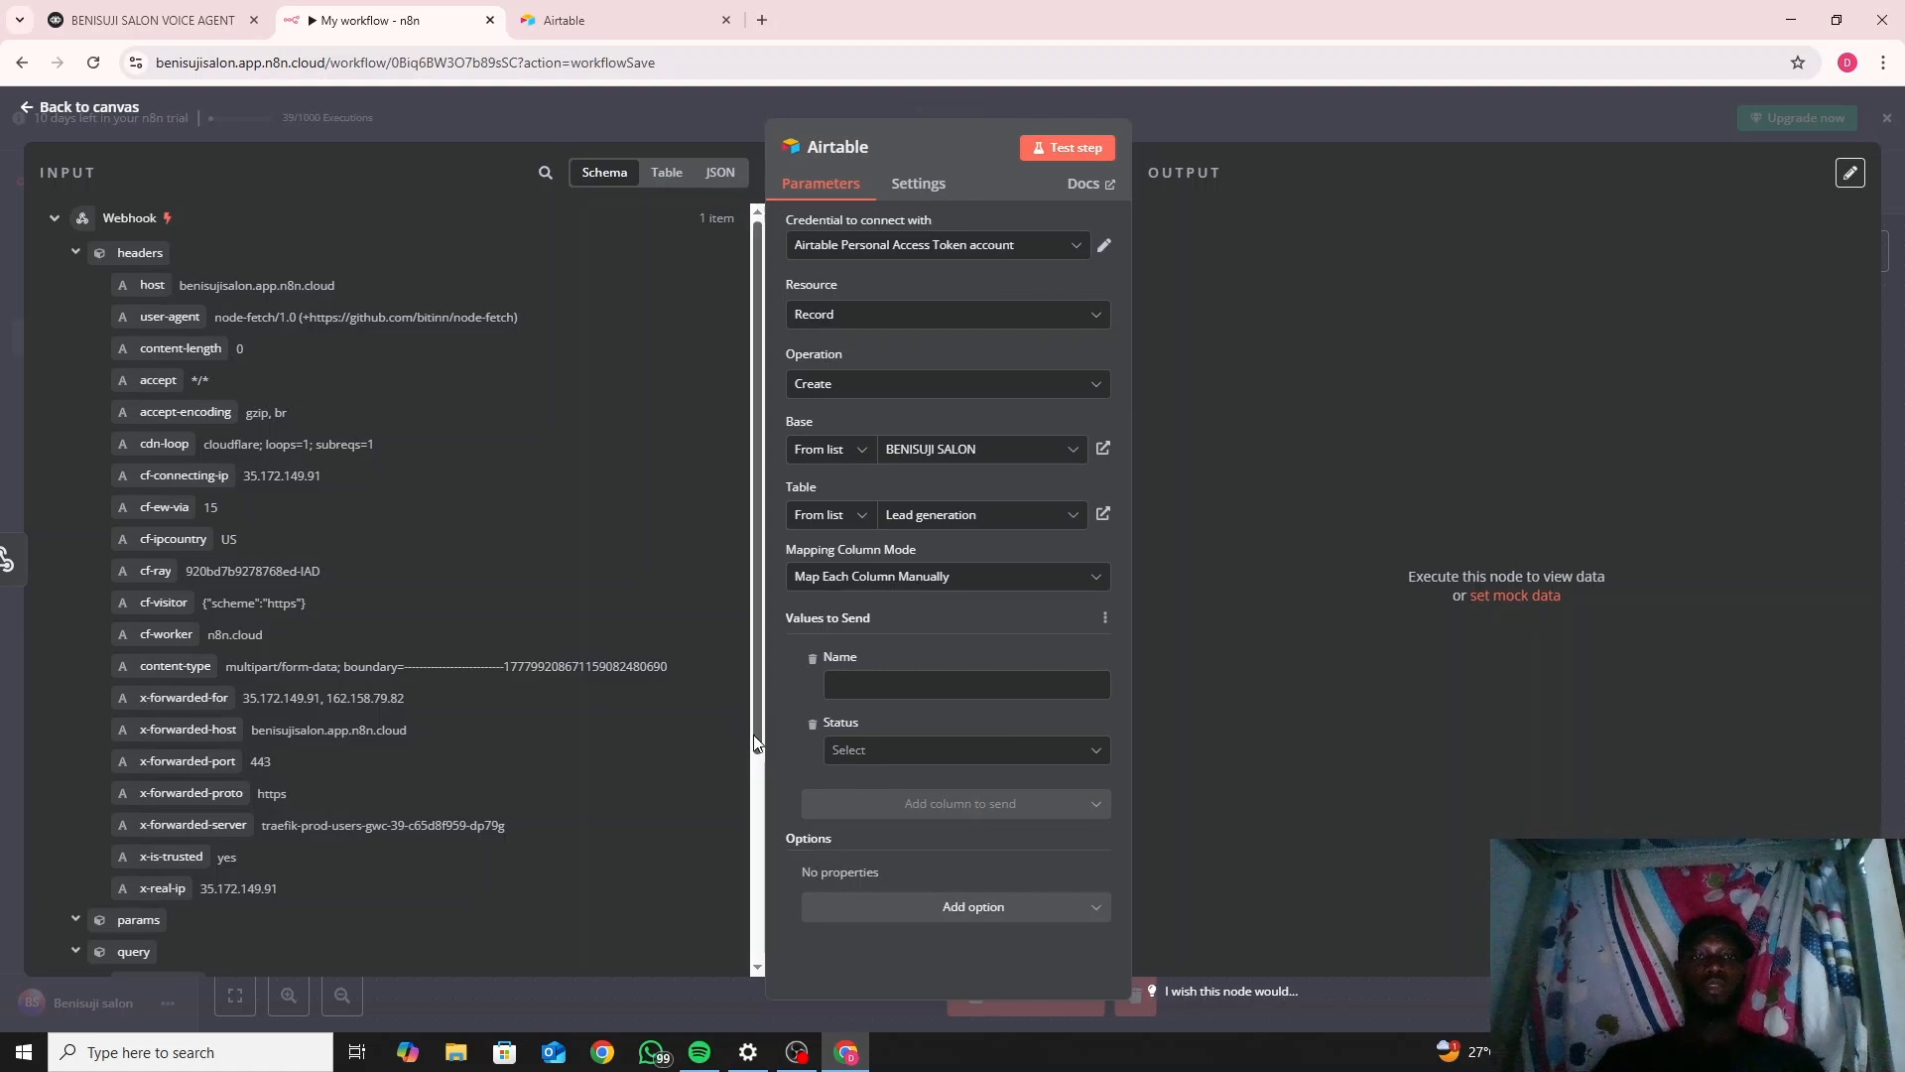
{"action": "left_click_drag", "start_coordinate": [756, 734], "coordinate": [759, 938]}
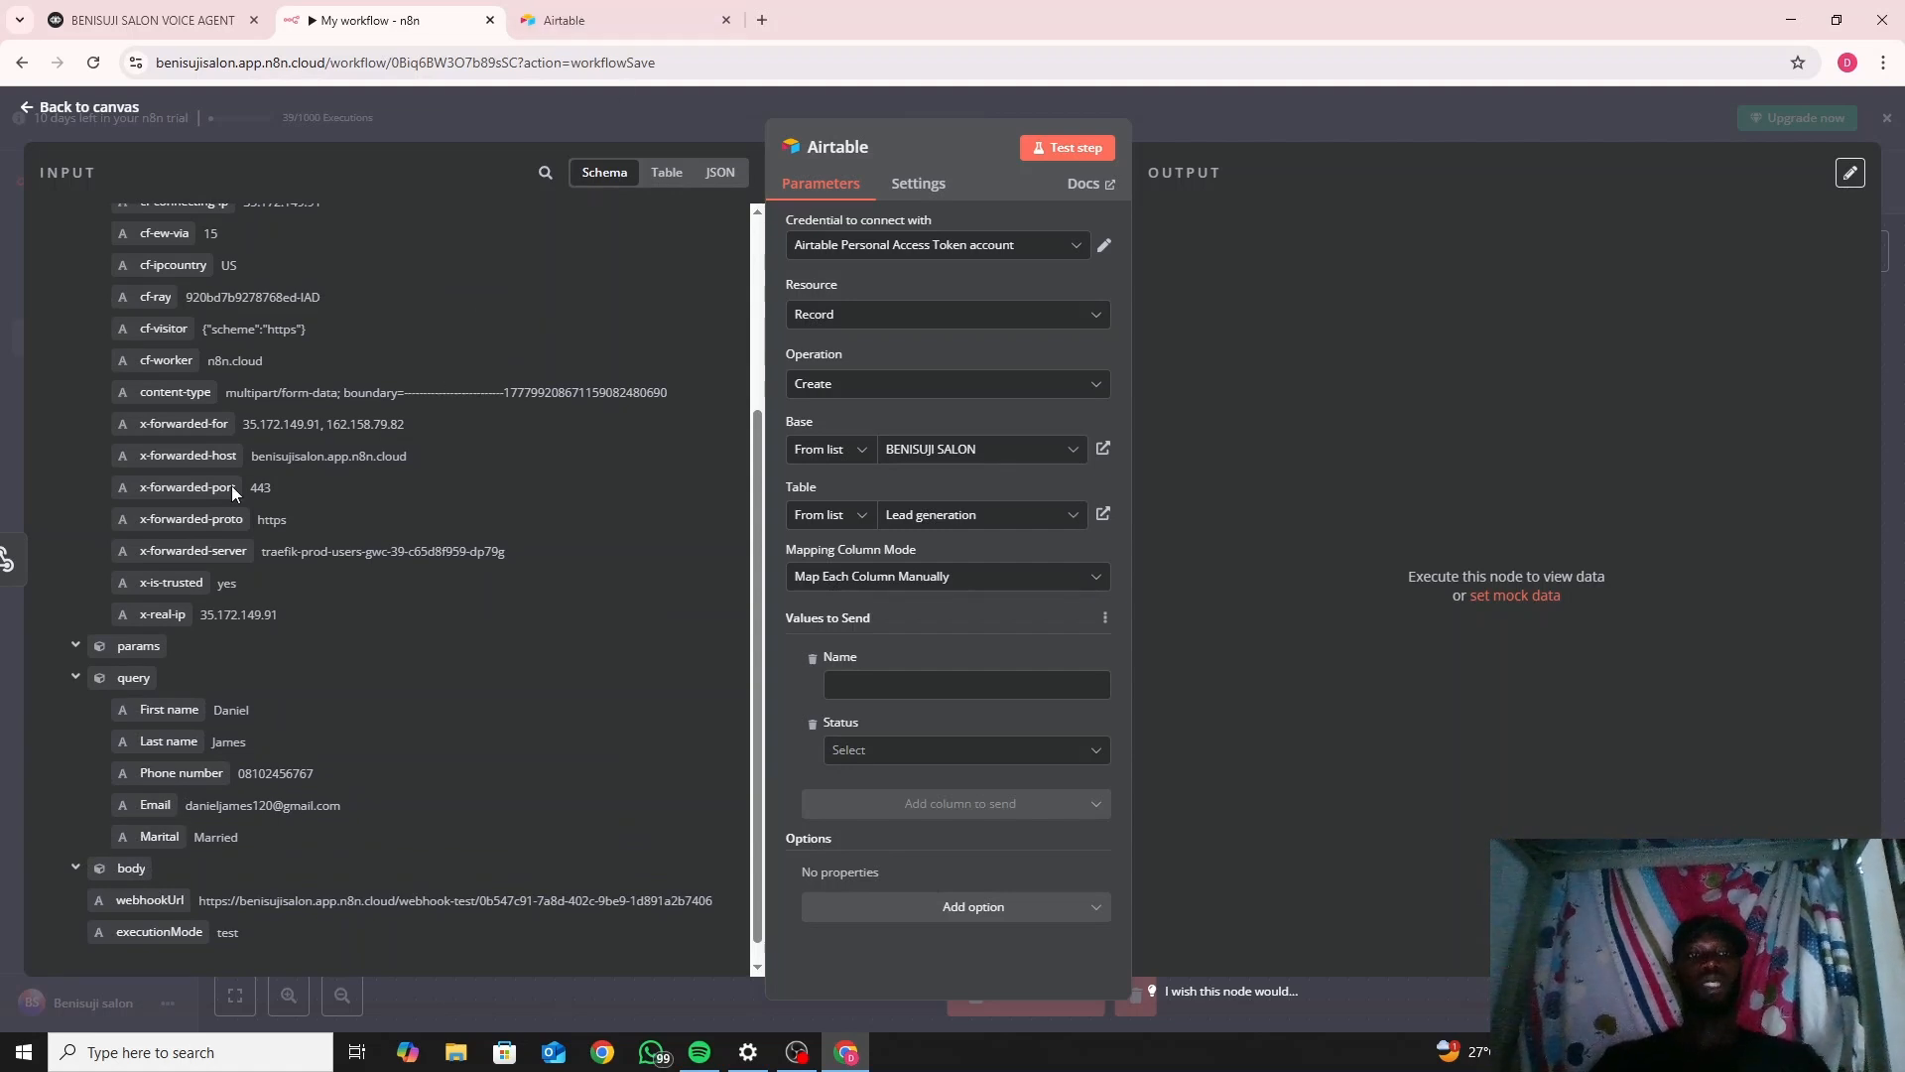
Open the BENISUJI SALON base and delete all three test lead rows.
{"action": "left_click", "coordinate": [599, 2]}
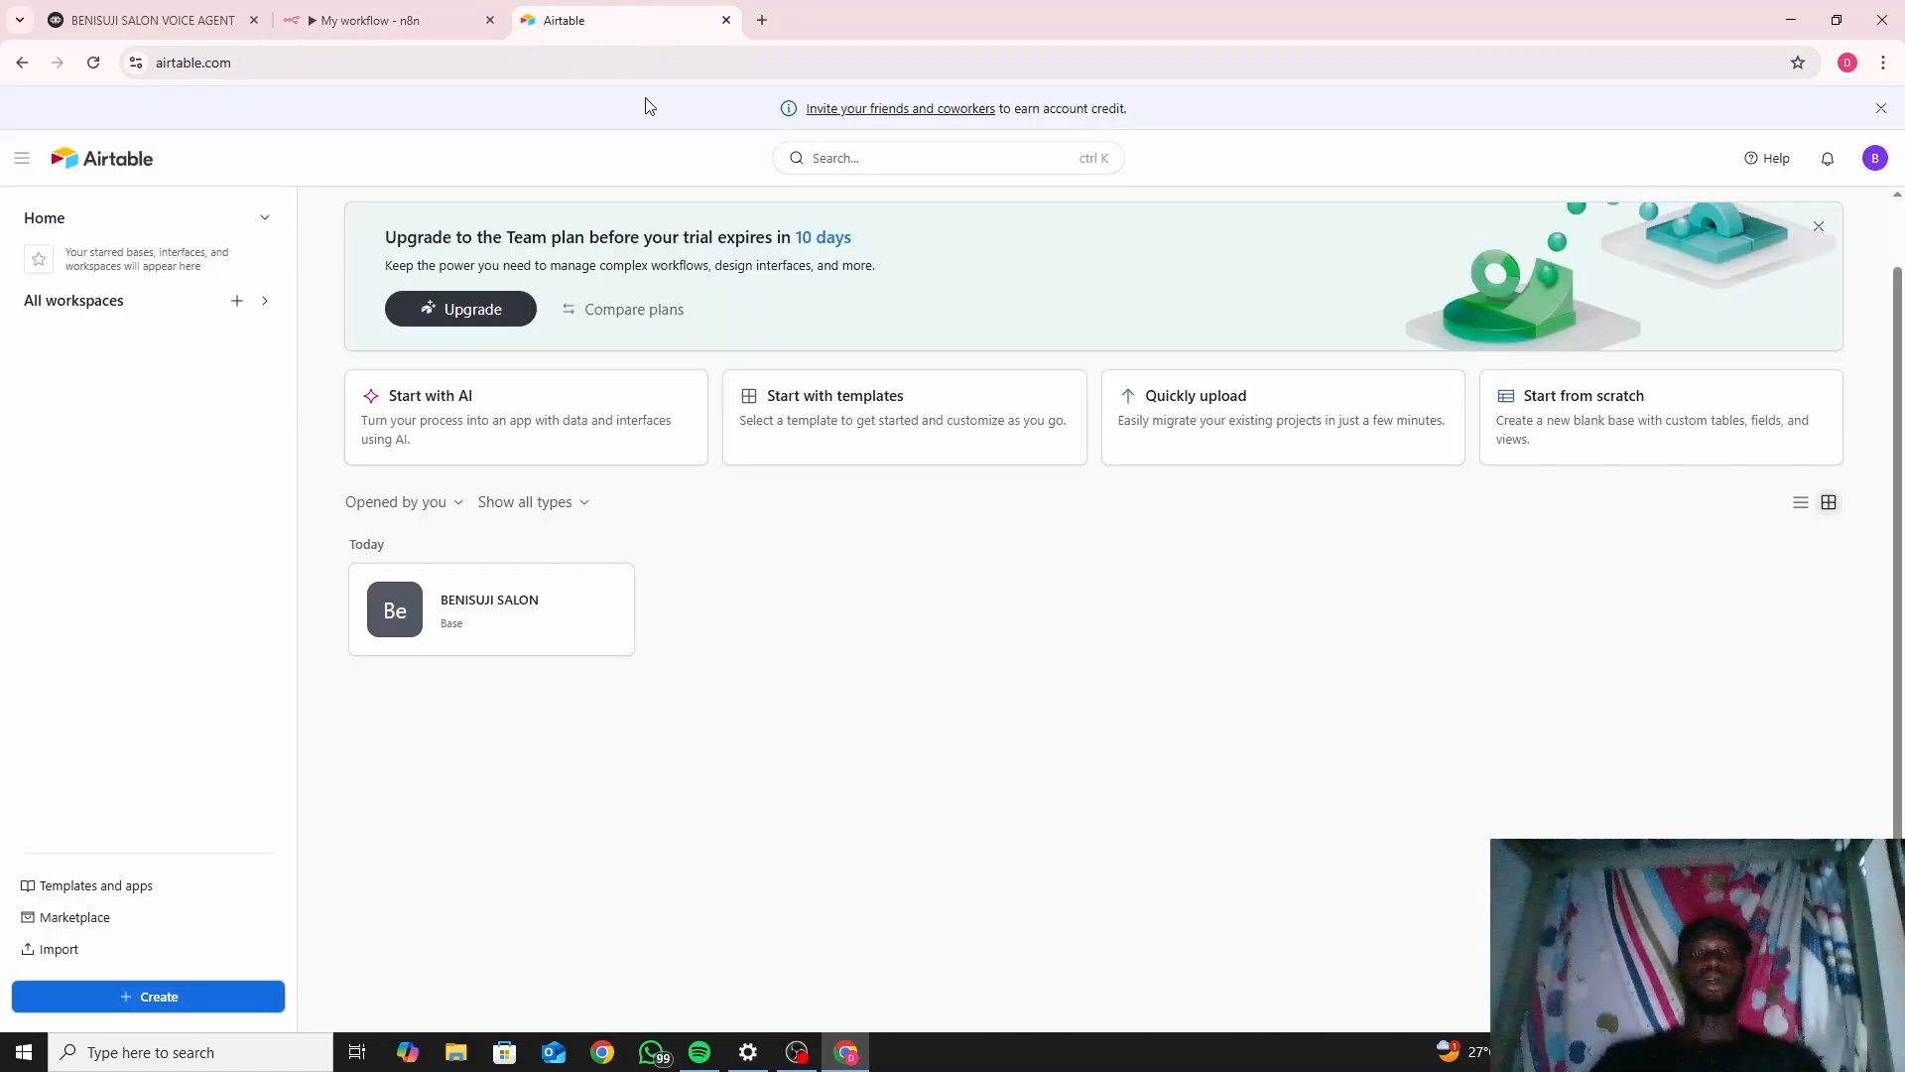
{"action": "left_click", "coordinate": [504, 623]}
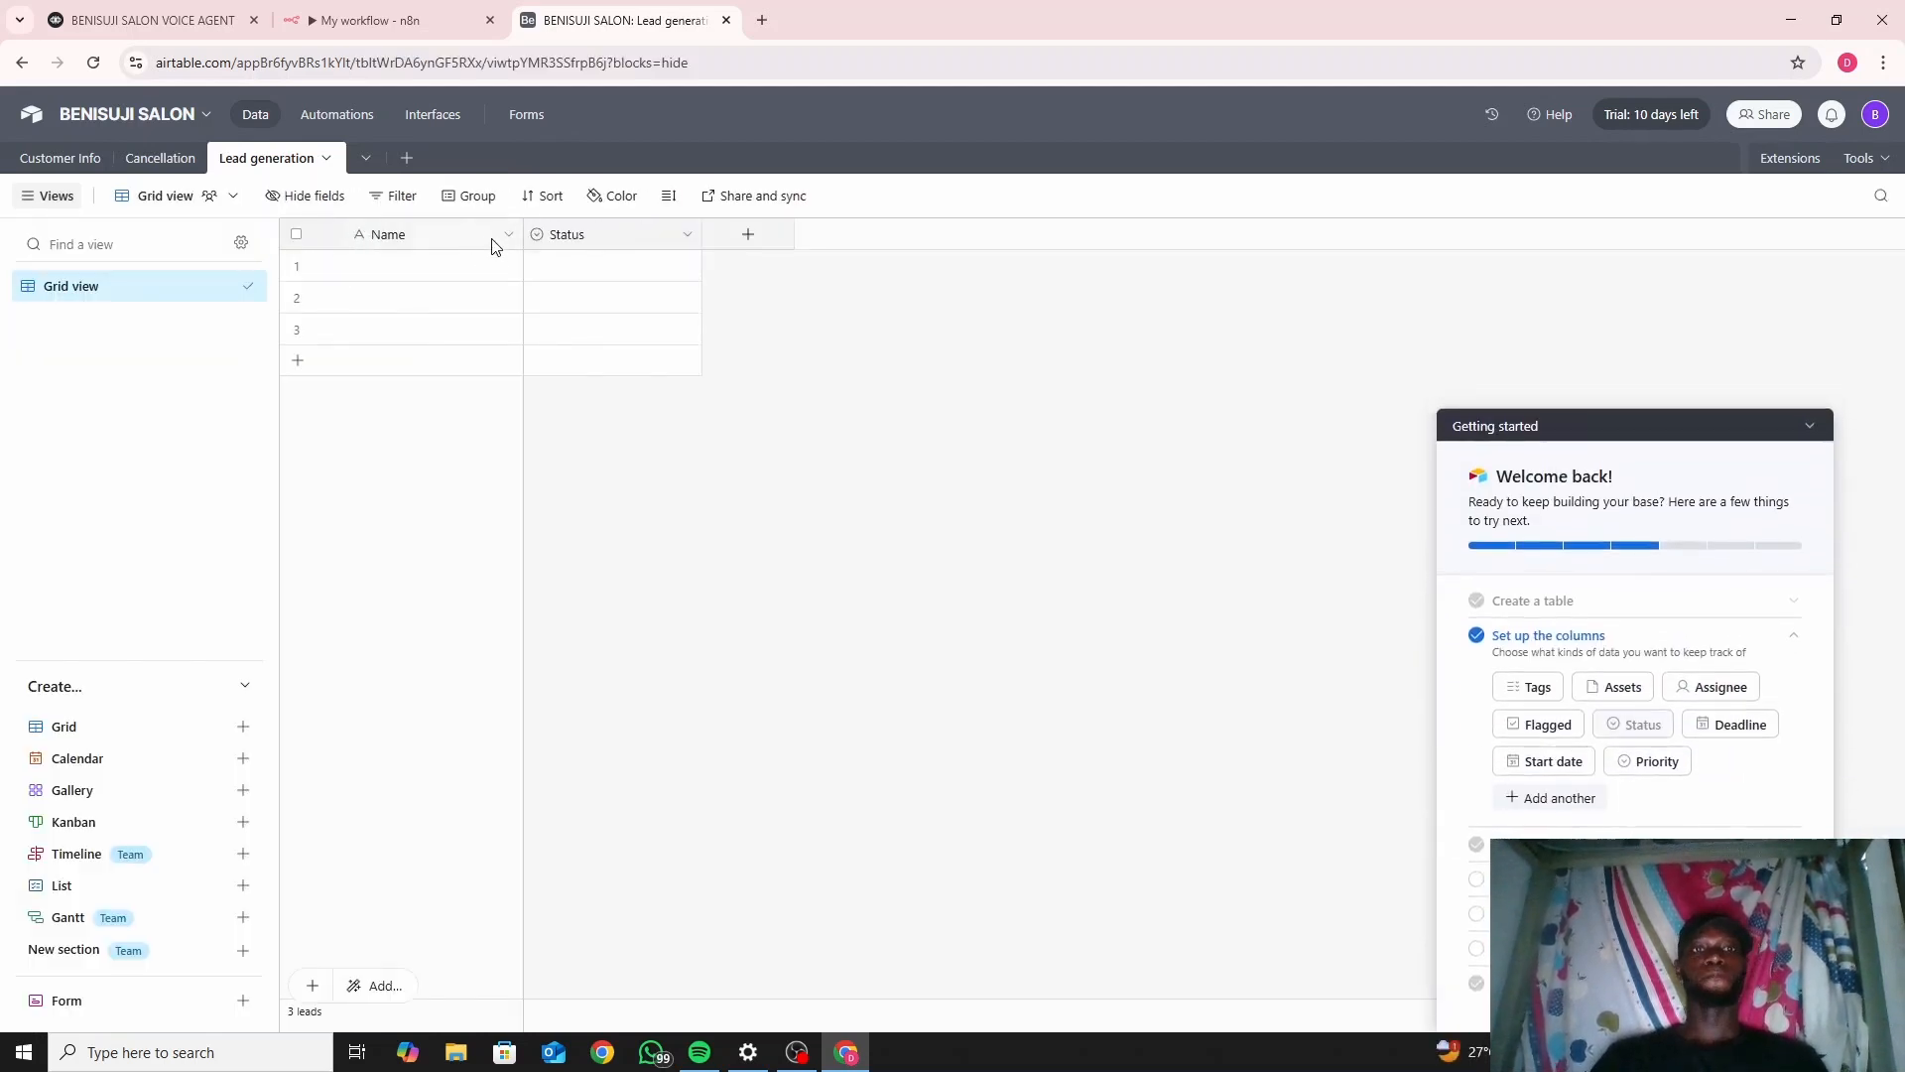
{"action": "left_click", "coordinate": [296, 328]}
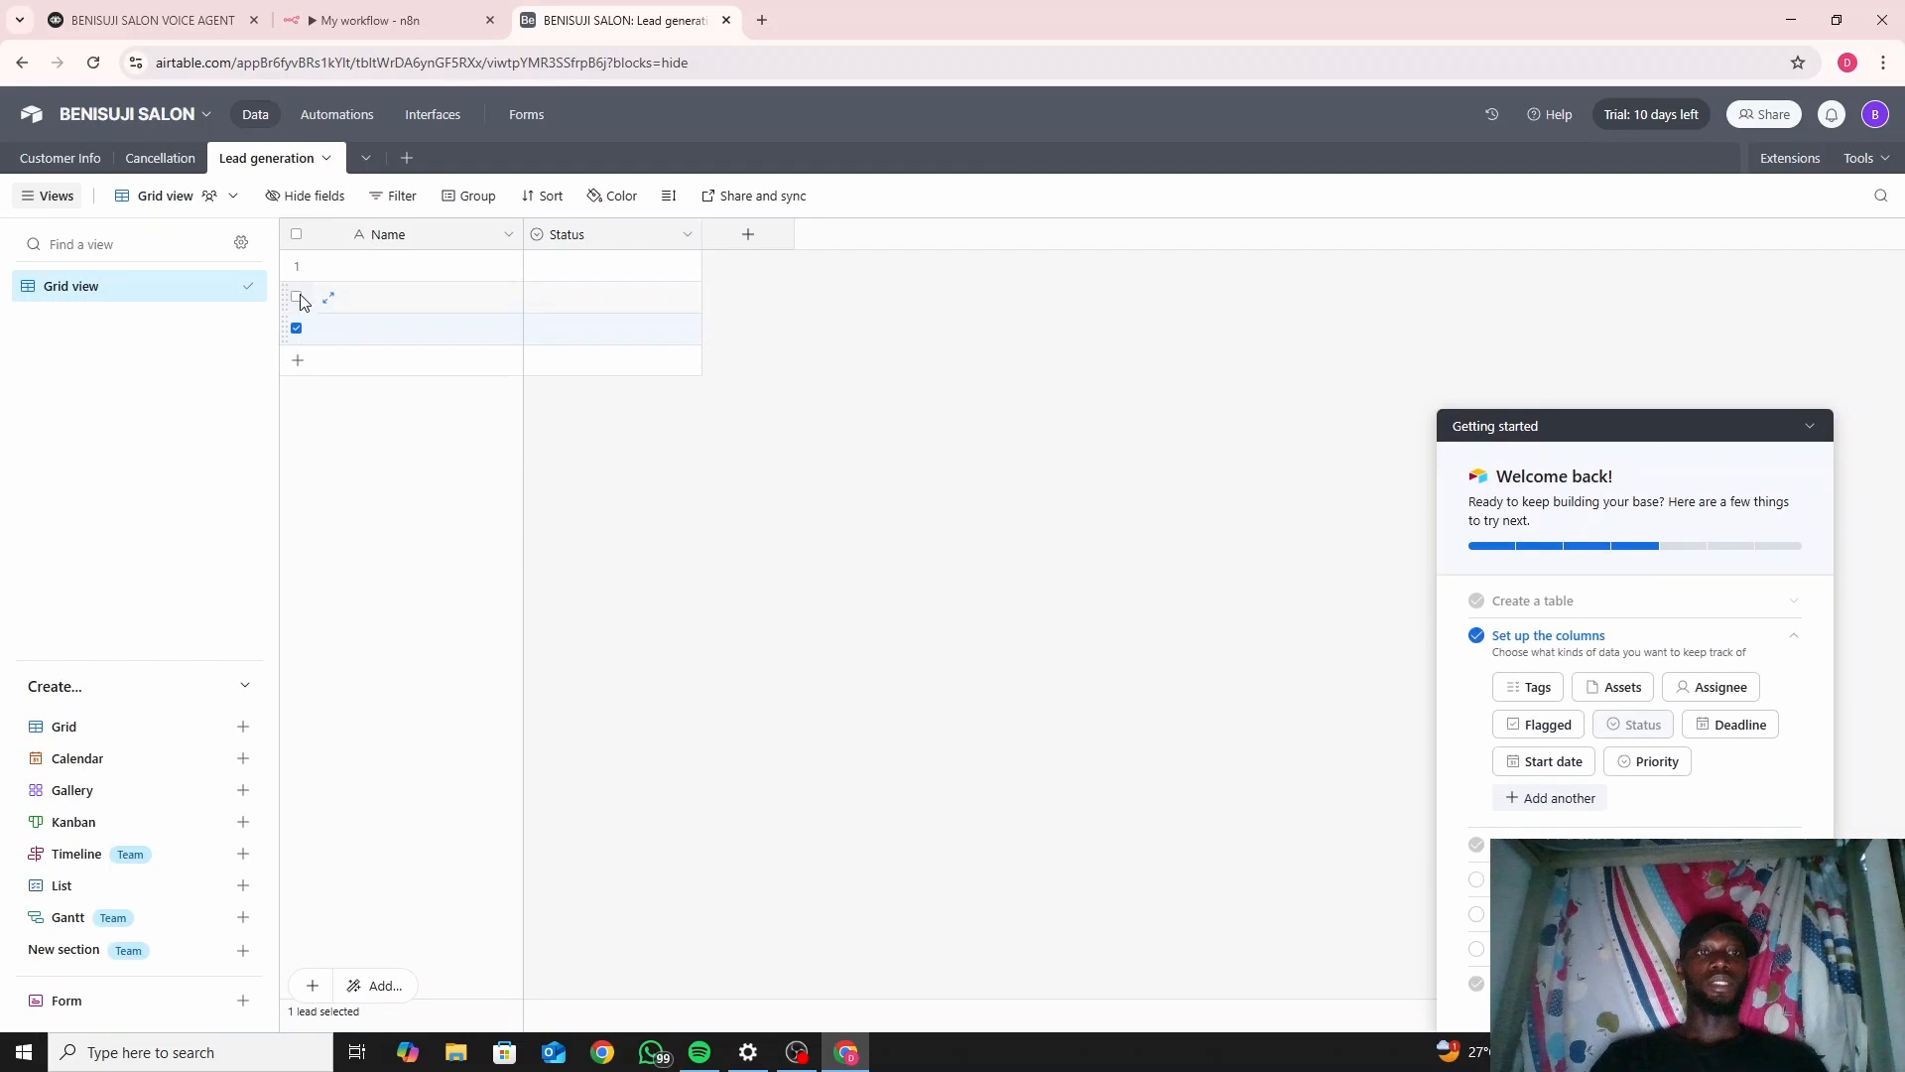
{"action": "left_click", "coordinate": [296, 296]}
{"action": "right_click", "coordinate": [303, 283]}
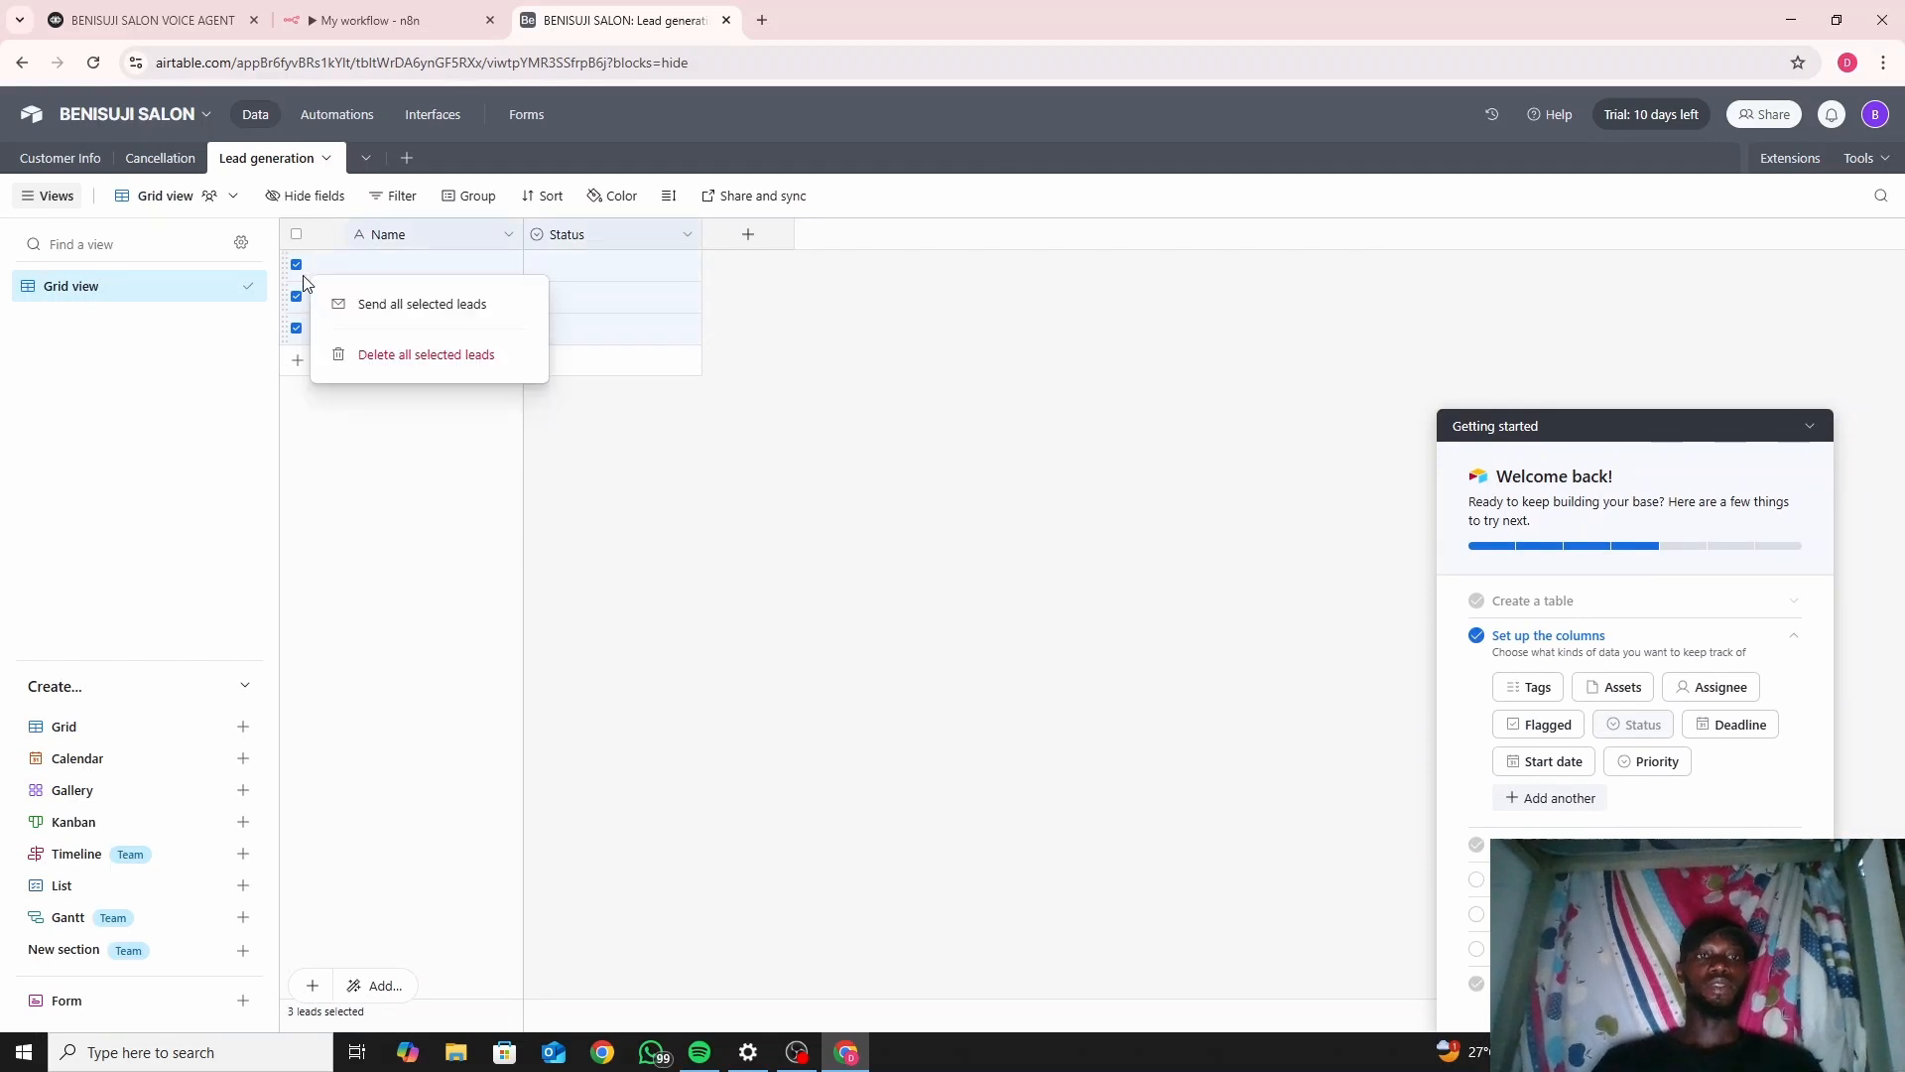
{"action": "left_click", "coordinate": [411, 370]}
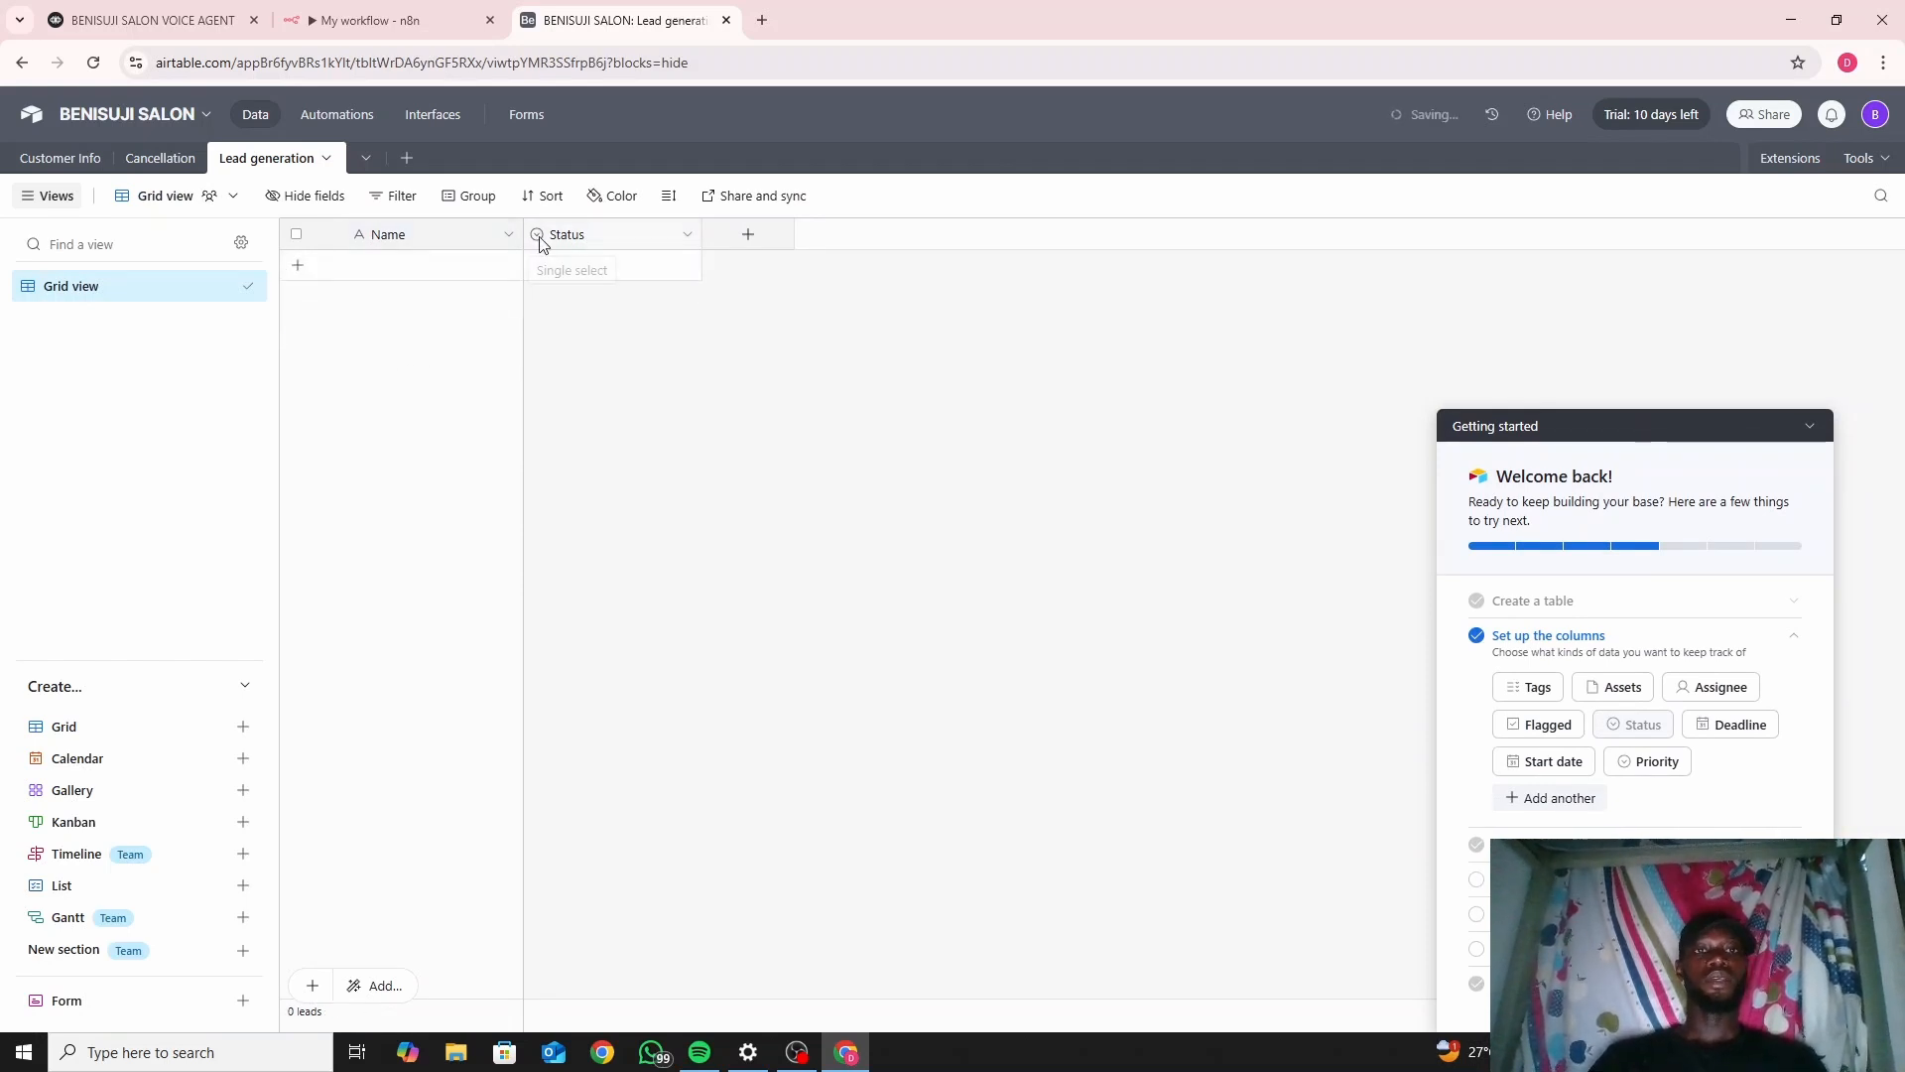
{"action": "left_click", "coordinate": [689, 238]}
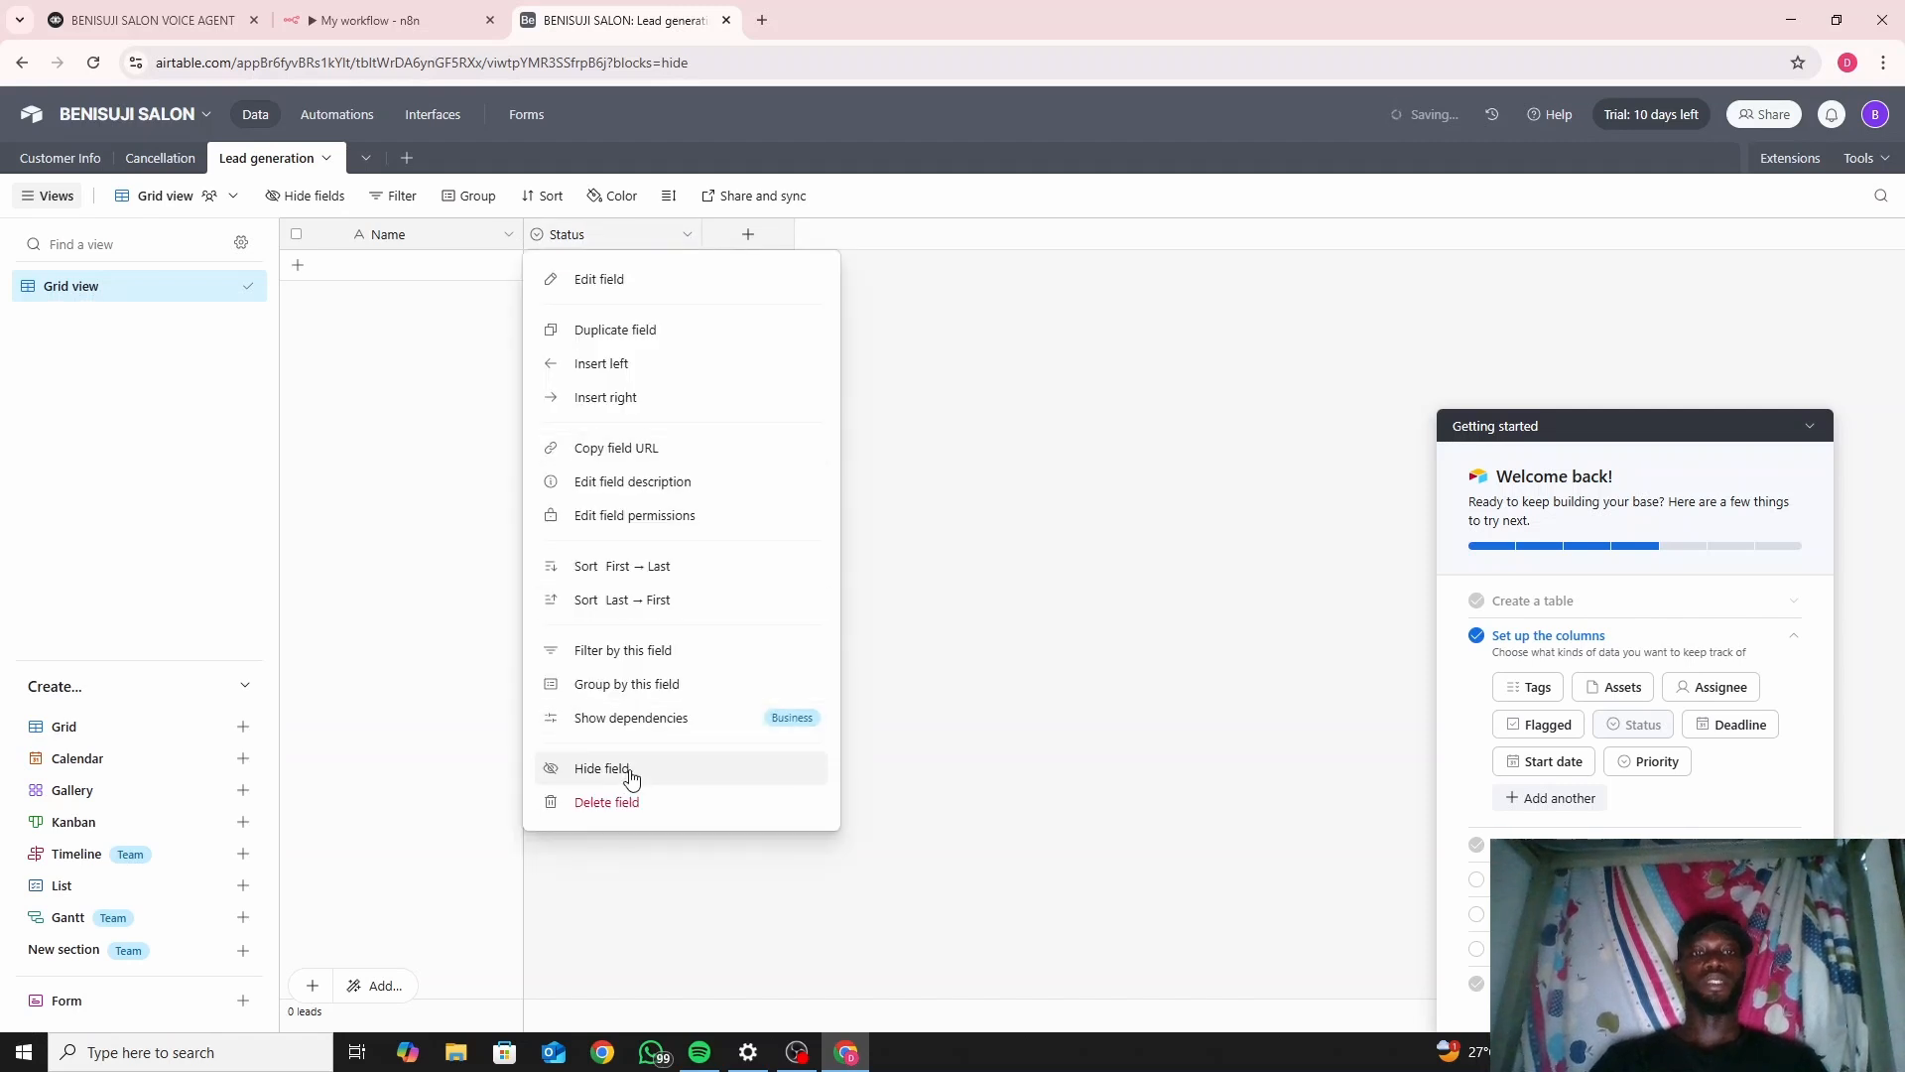
{"action": "left_click", "coordinate": [628, 809]}
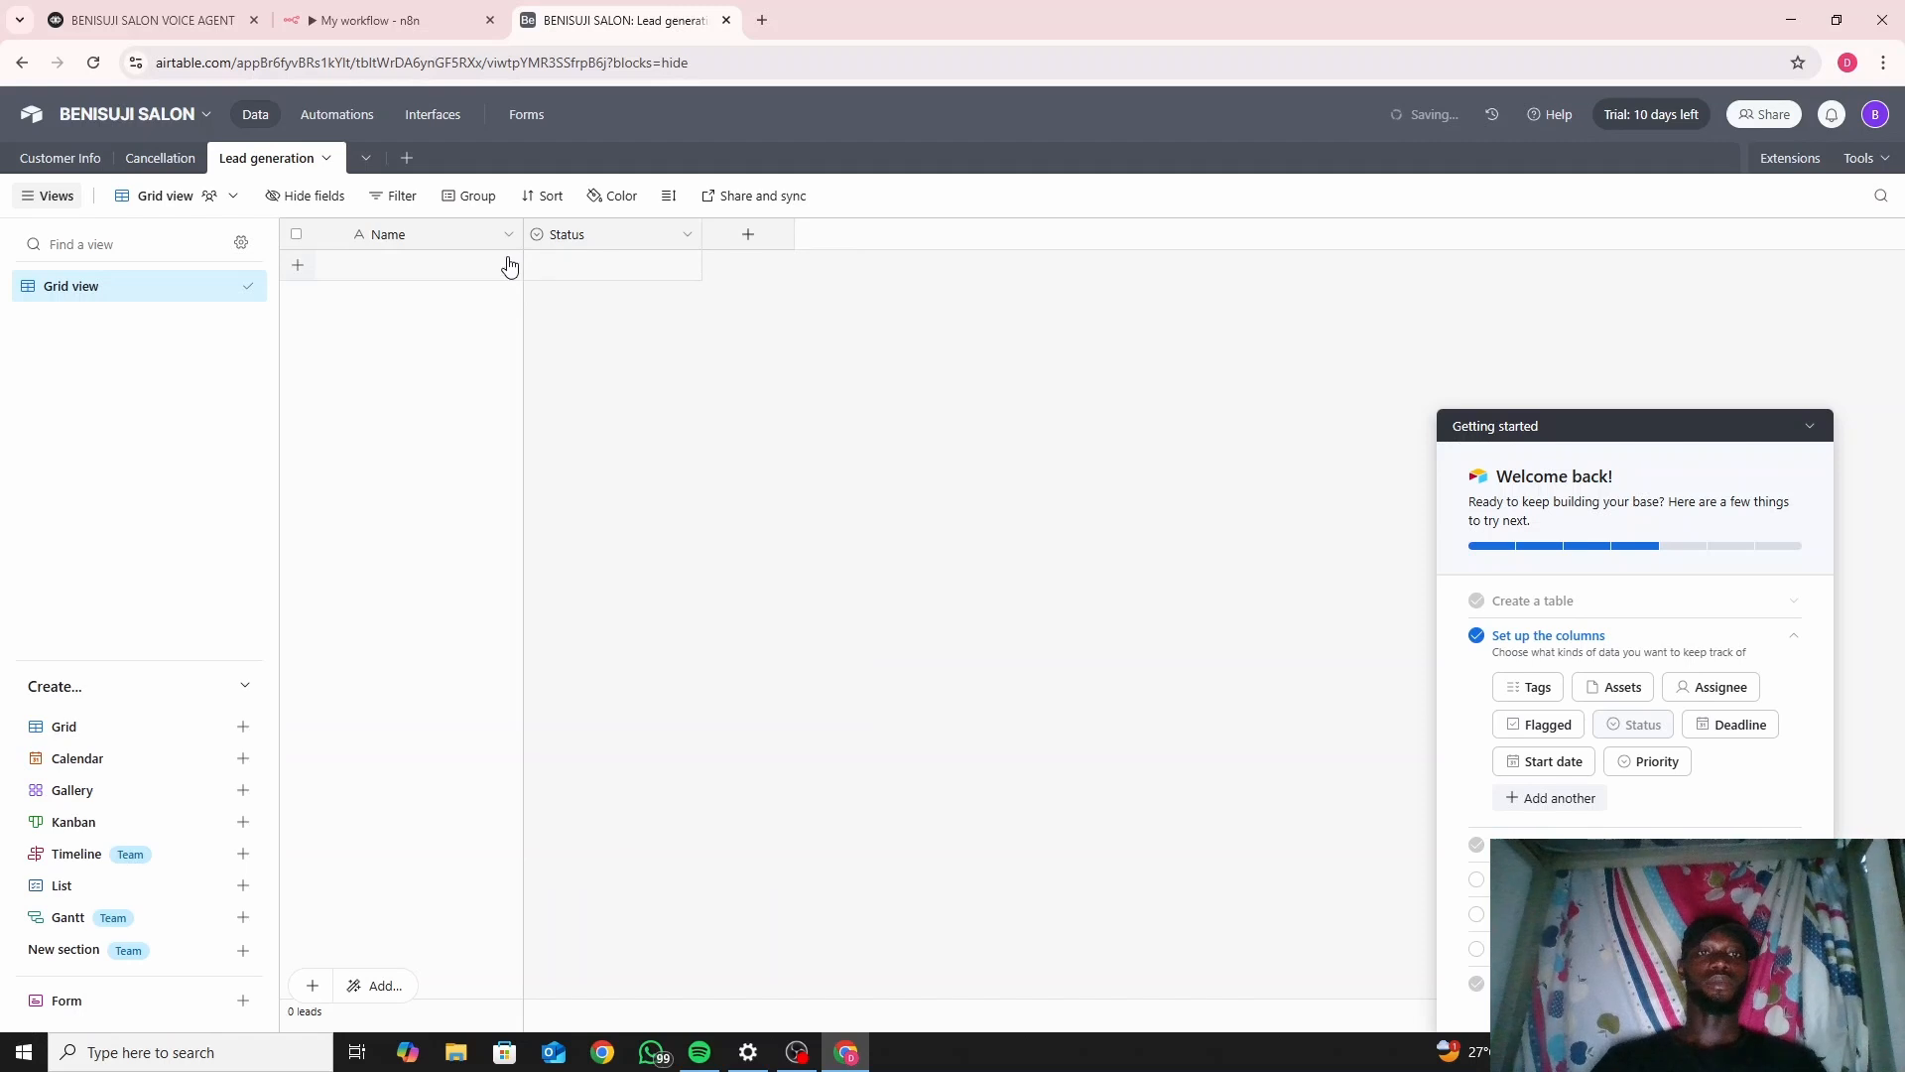
Add a single line text field named 'Last name'.
{"action": "left_click", "coordinate": [749, 238]}
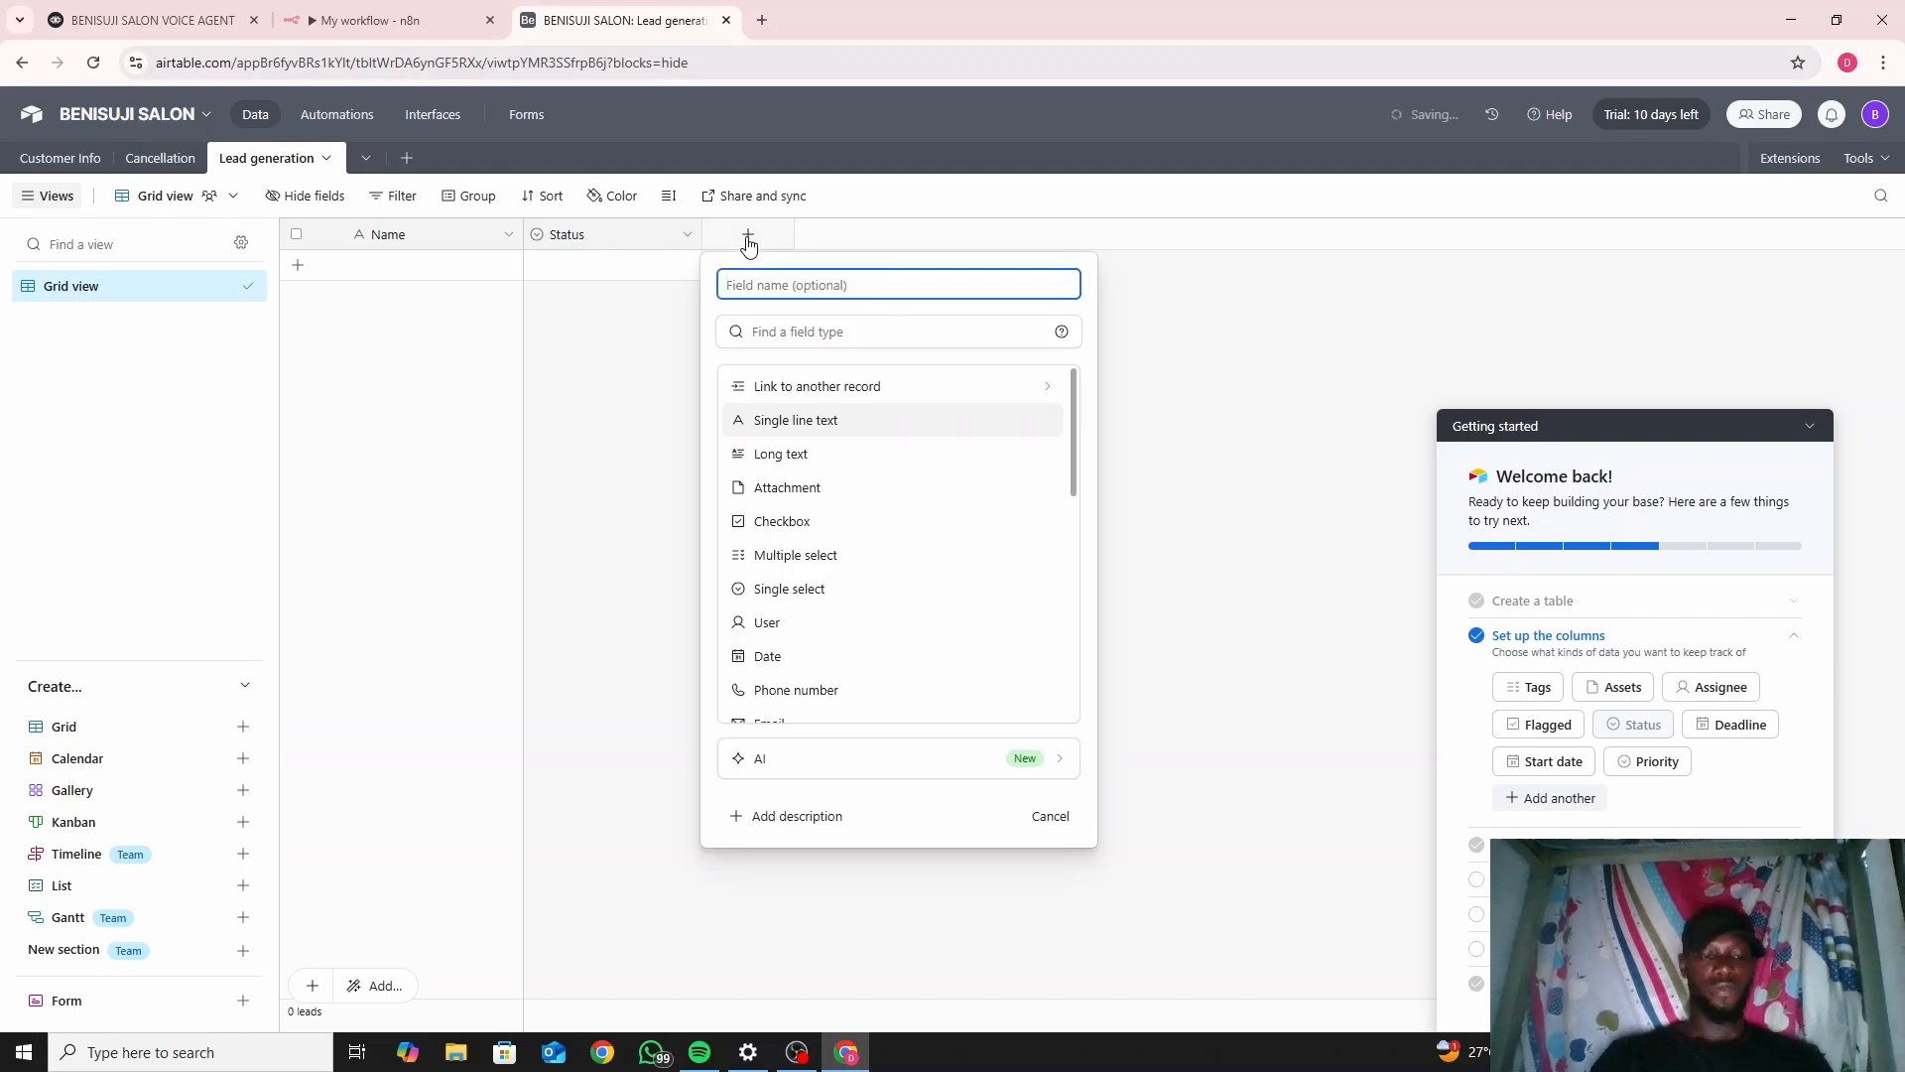
{"action": "type", "text": "L"}
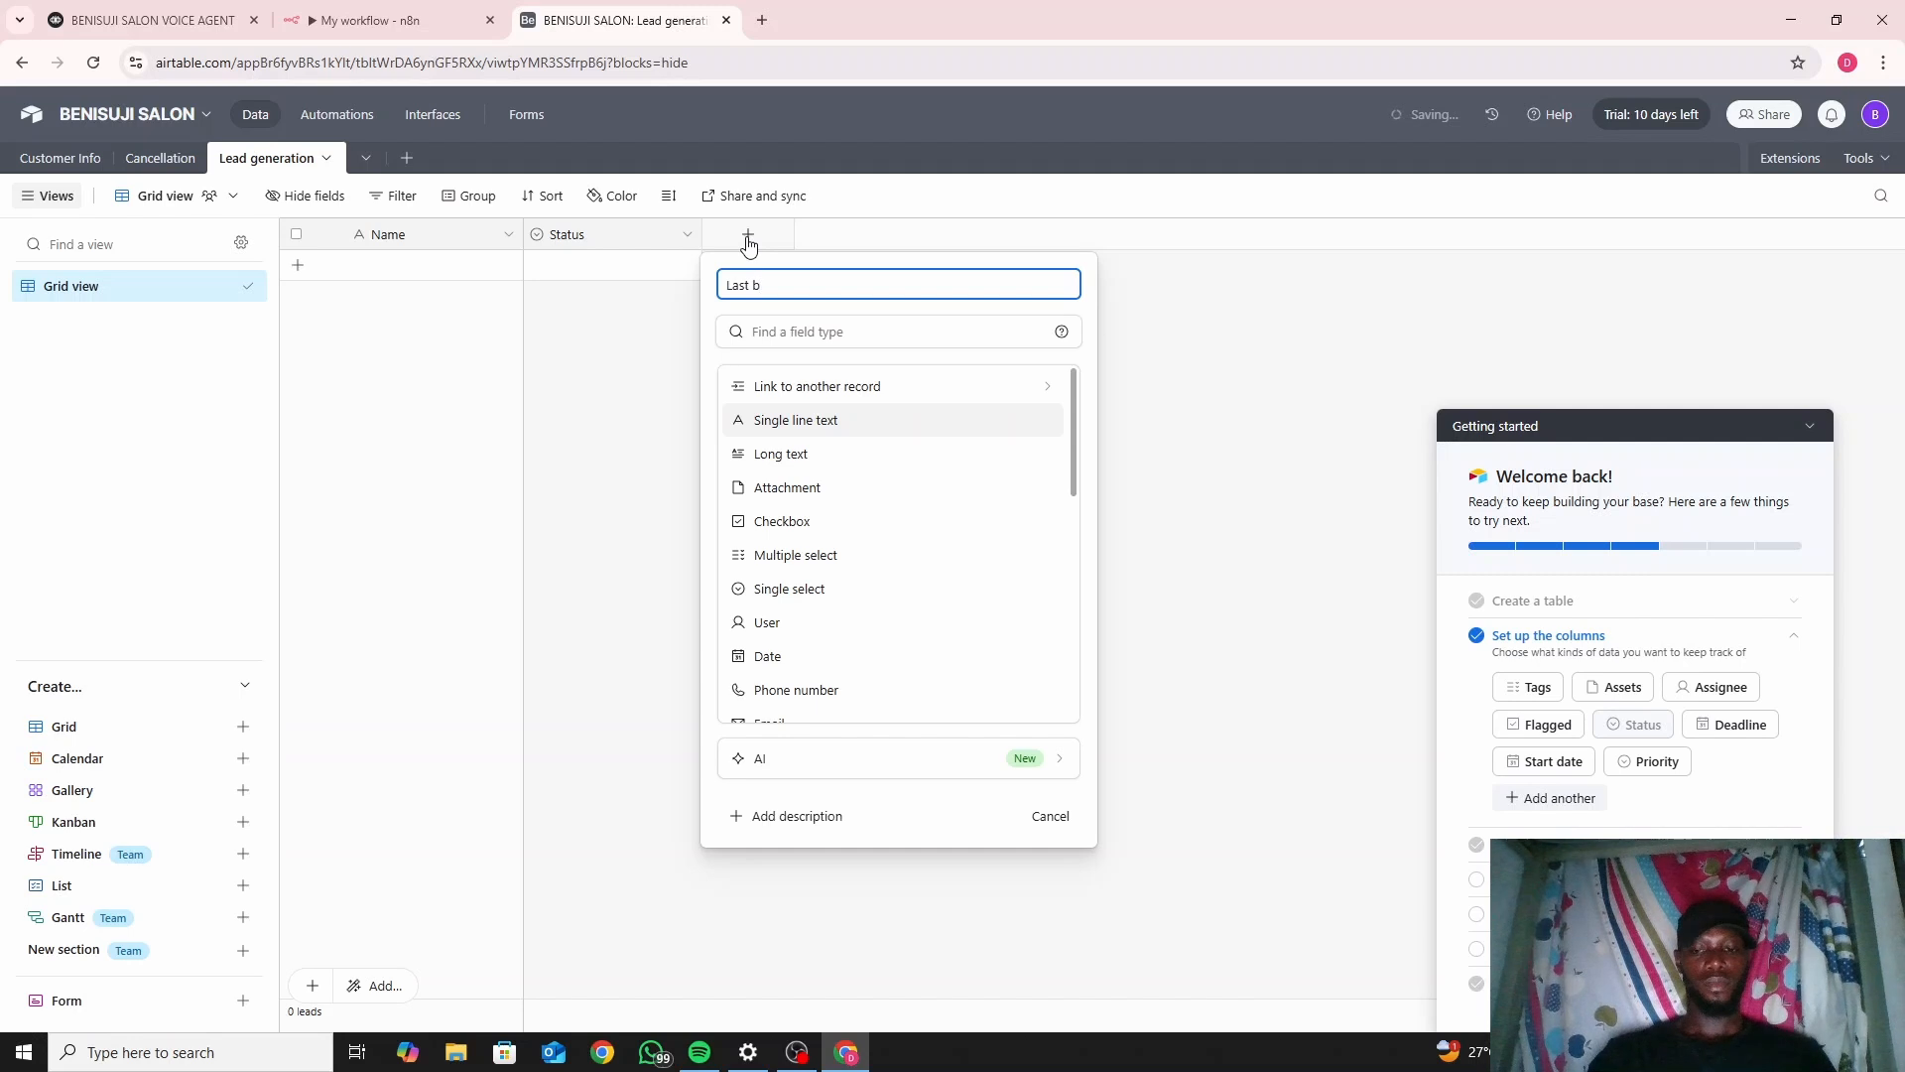
{"action": "type", "text": "ast name"}
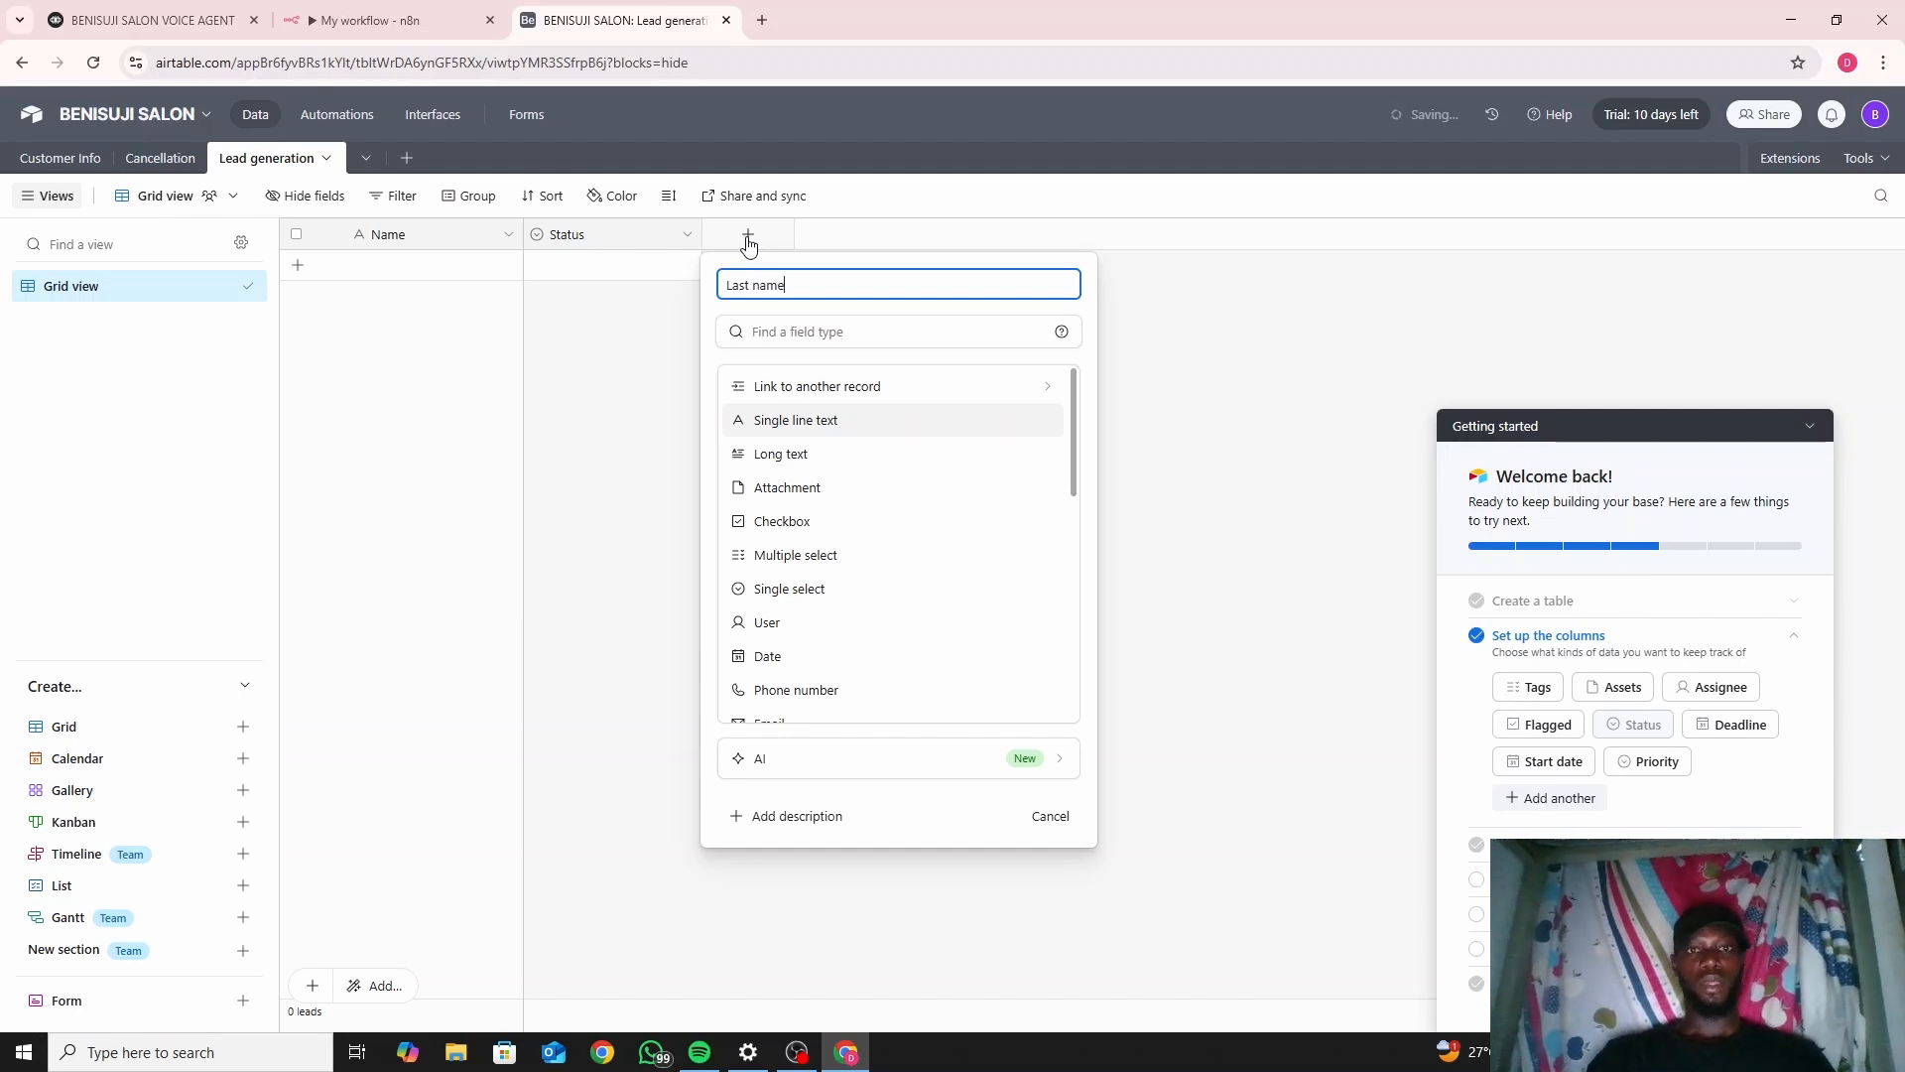
{"action": "left_click", "coordinate": [817, 421]}
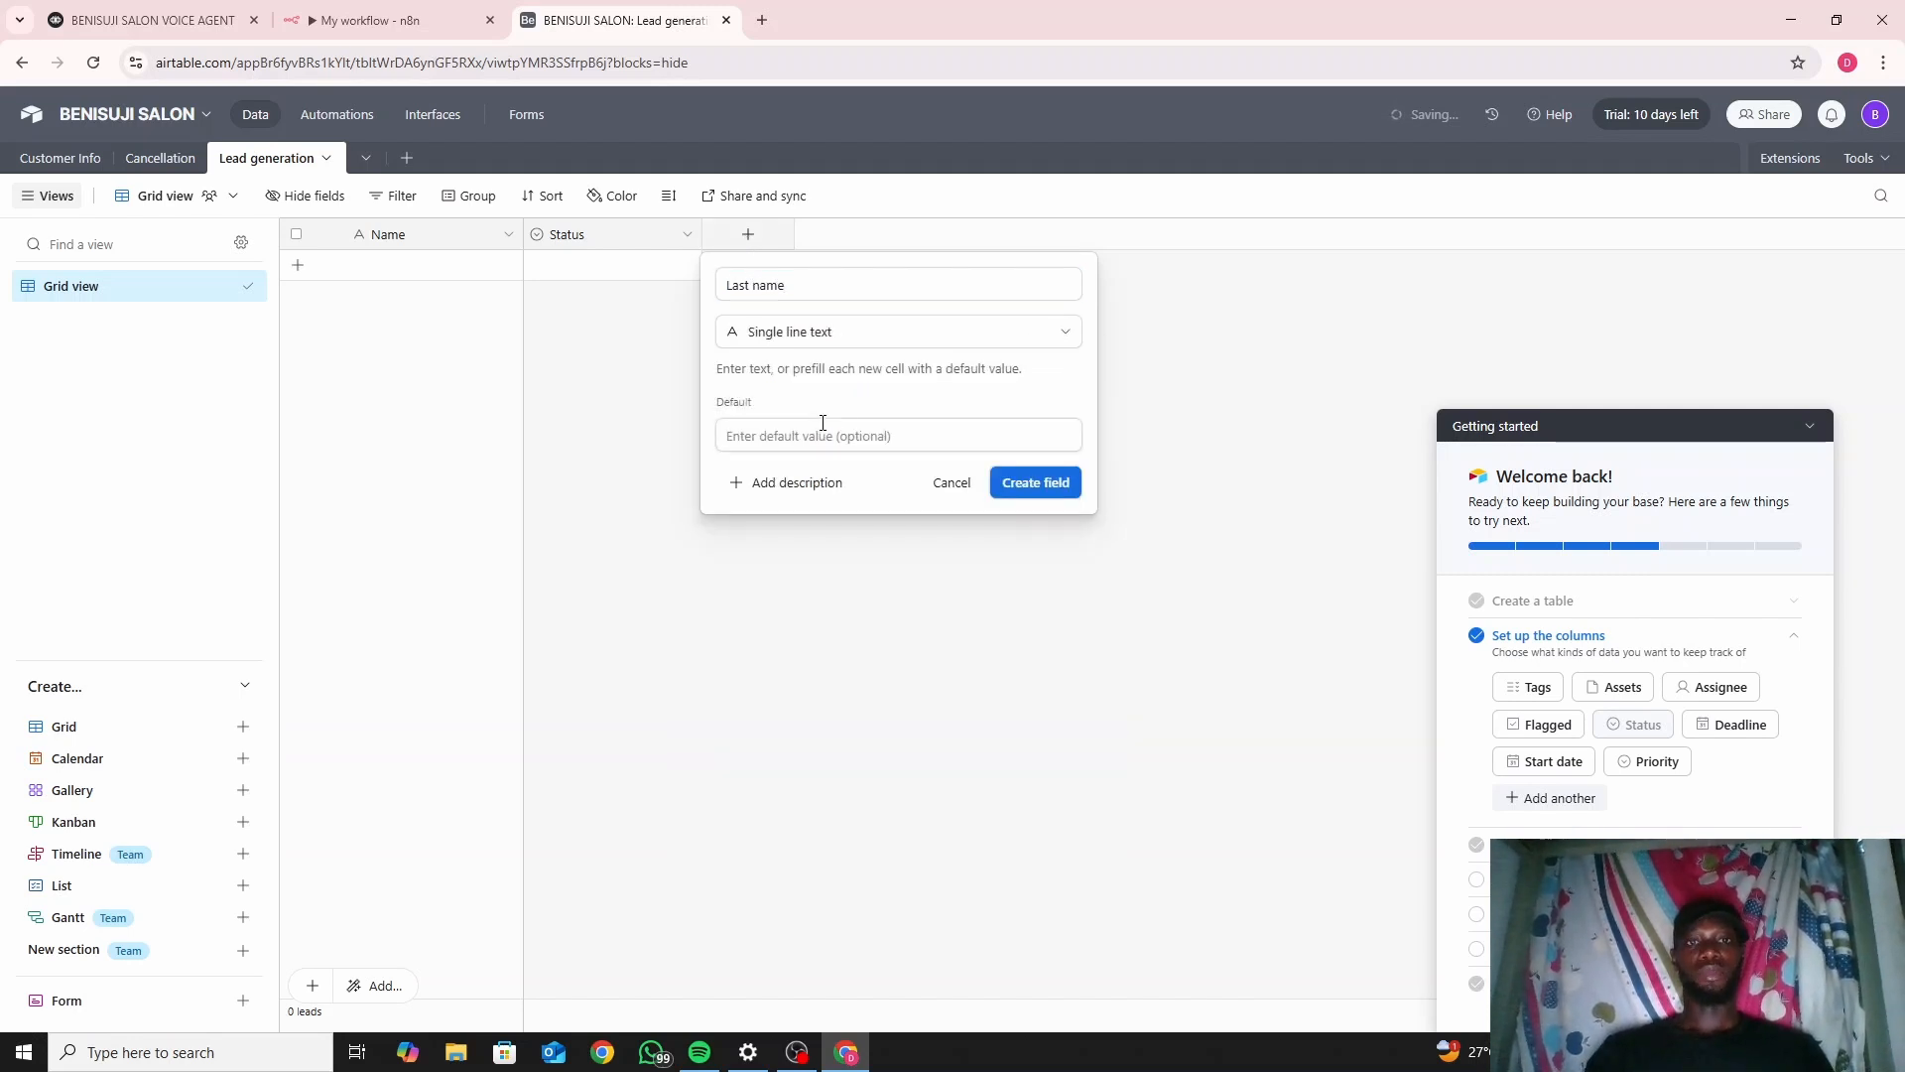
{"action": "left_click", "coordinate": [1026, 487]}
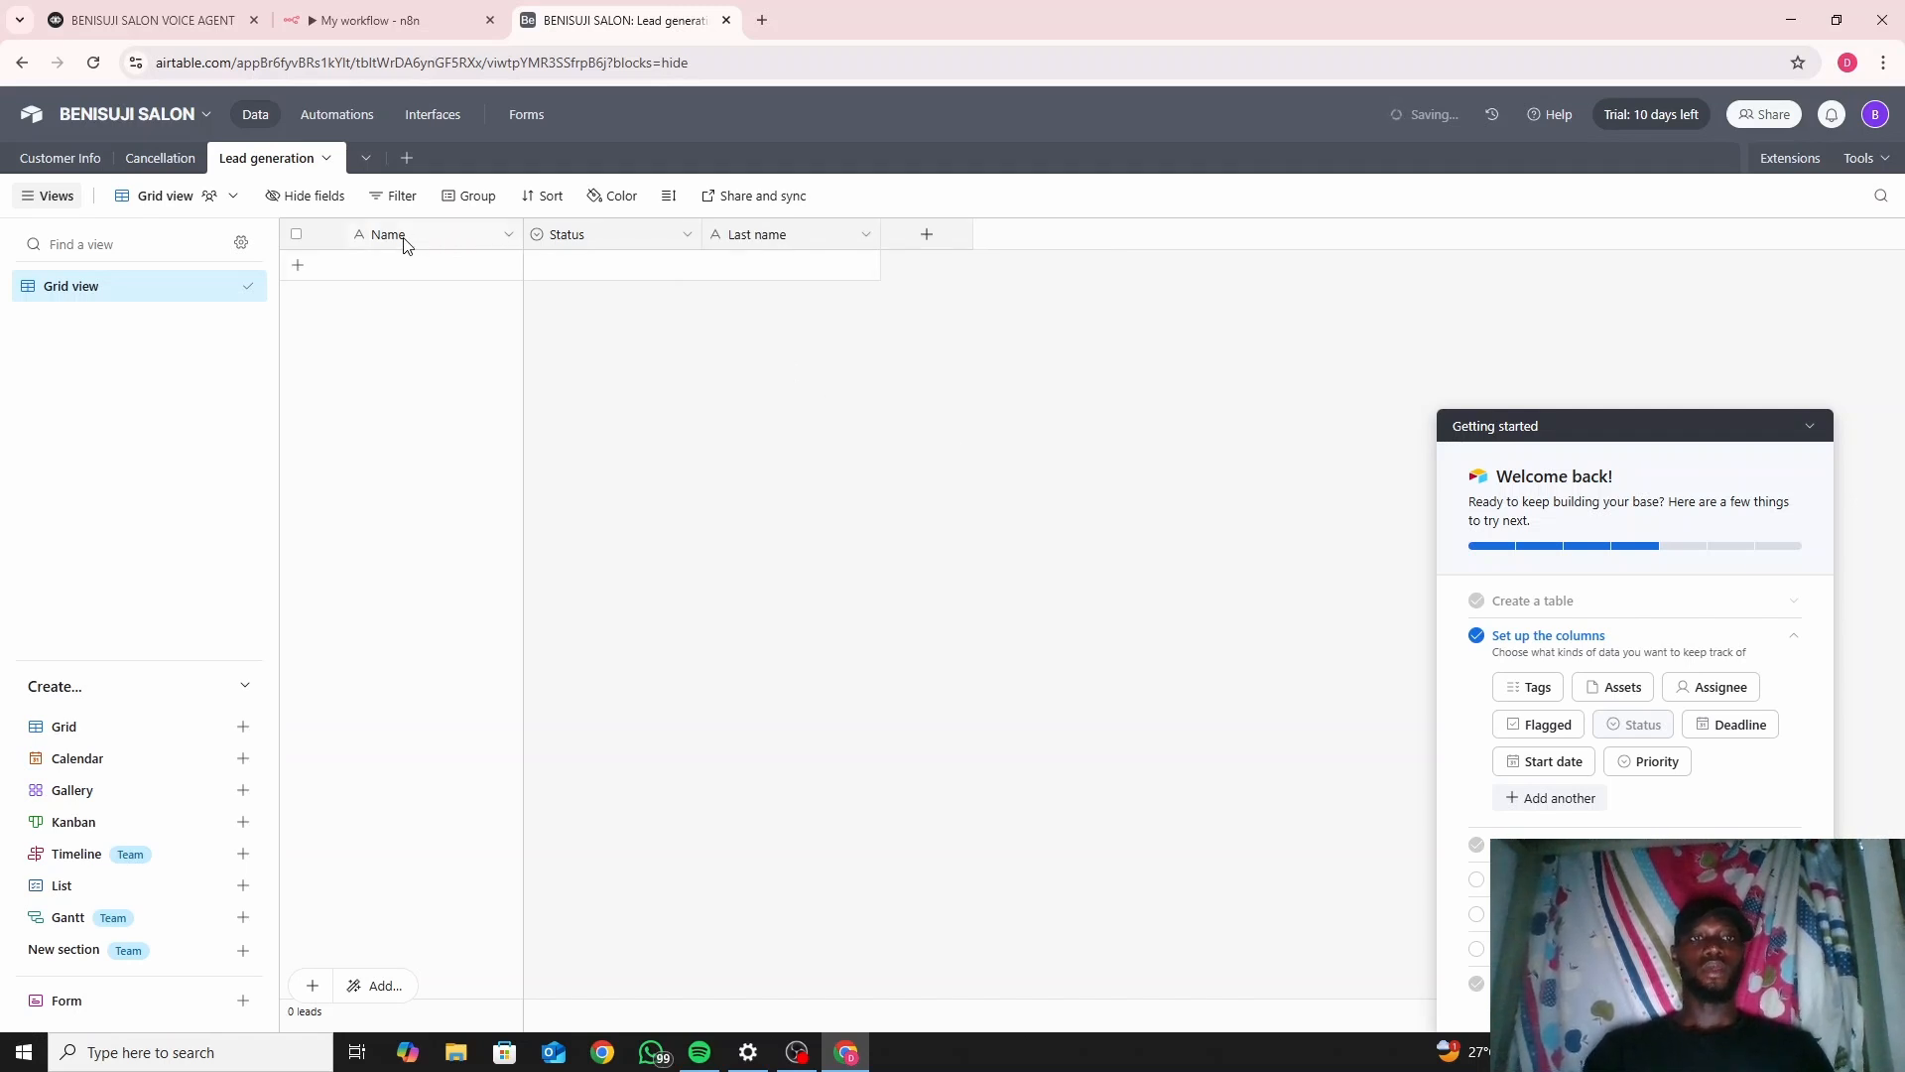
Rename the Name field to 'First Name'.
{"action": "left_click", "coordinate": [509, 236]}
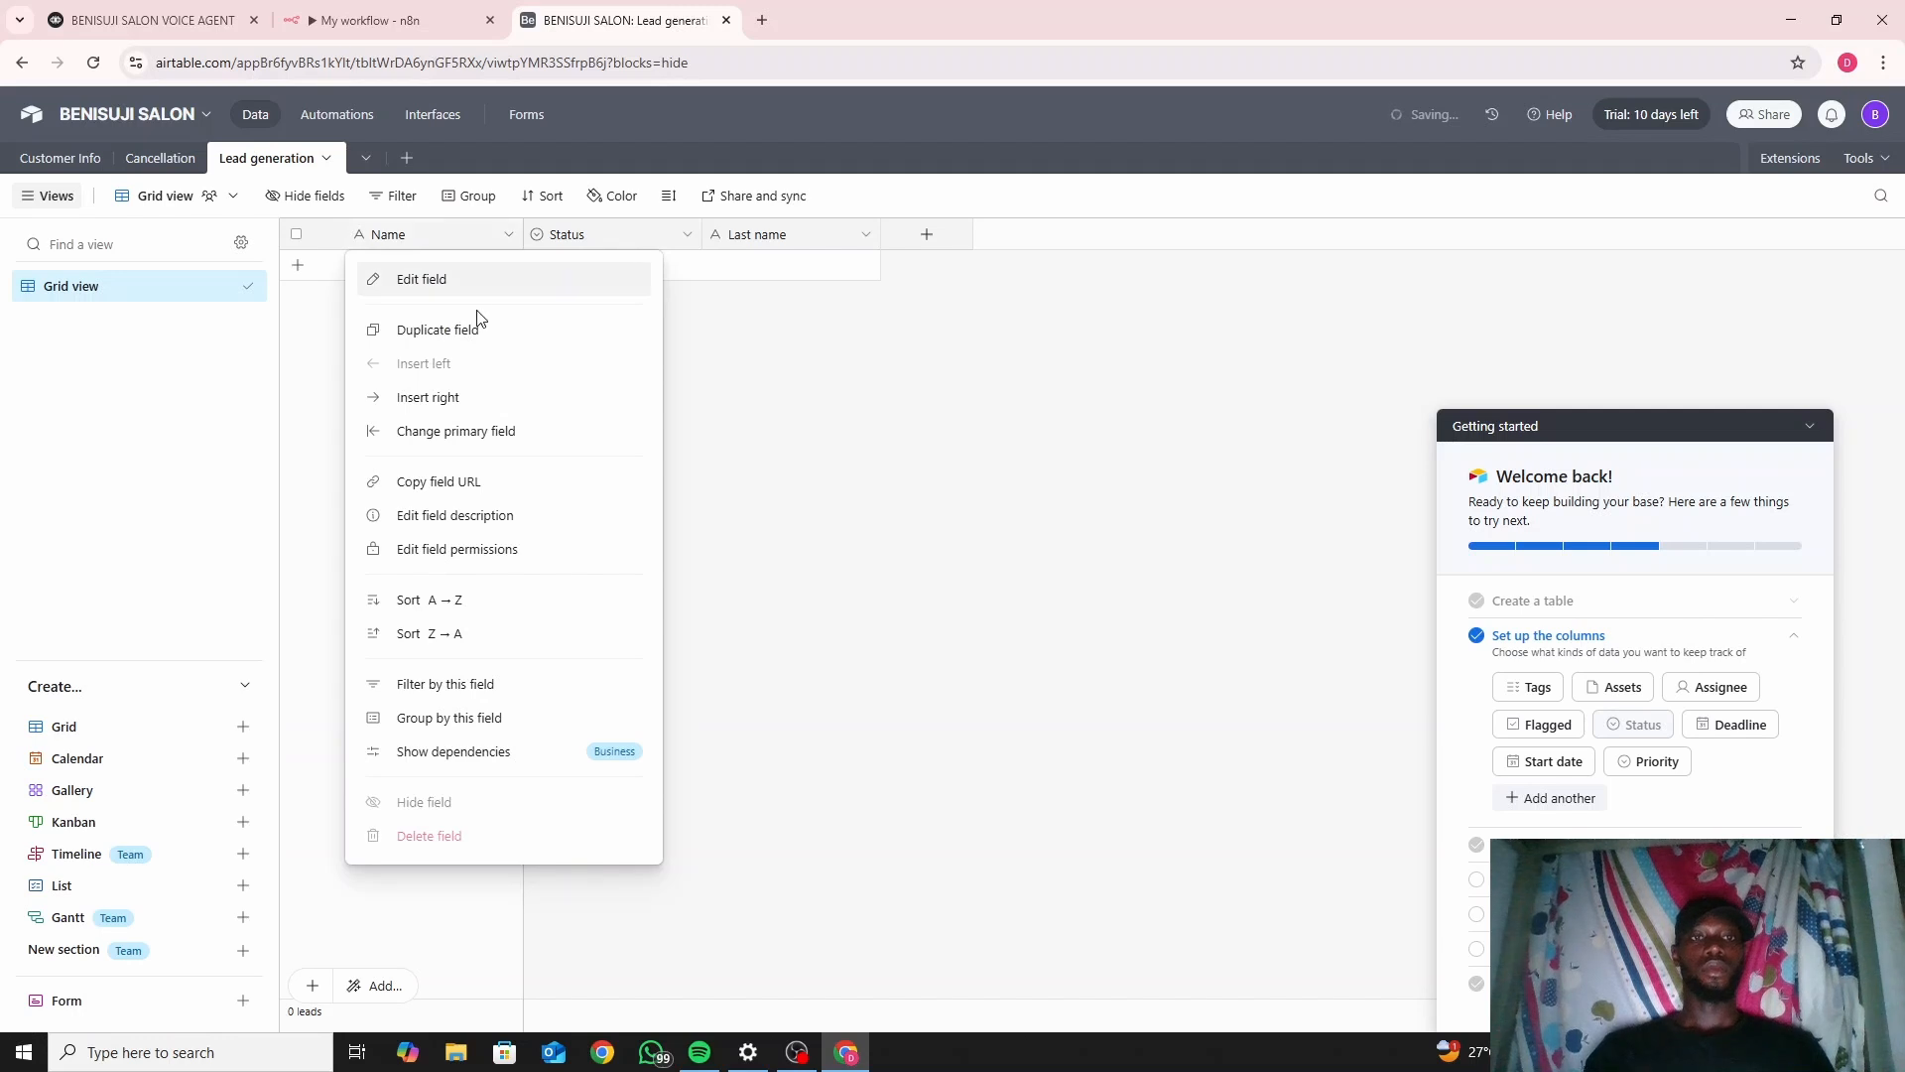
{"action": "left_click", "coordinate": [474, 277]}
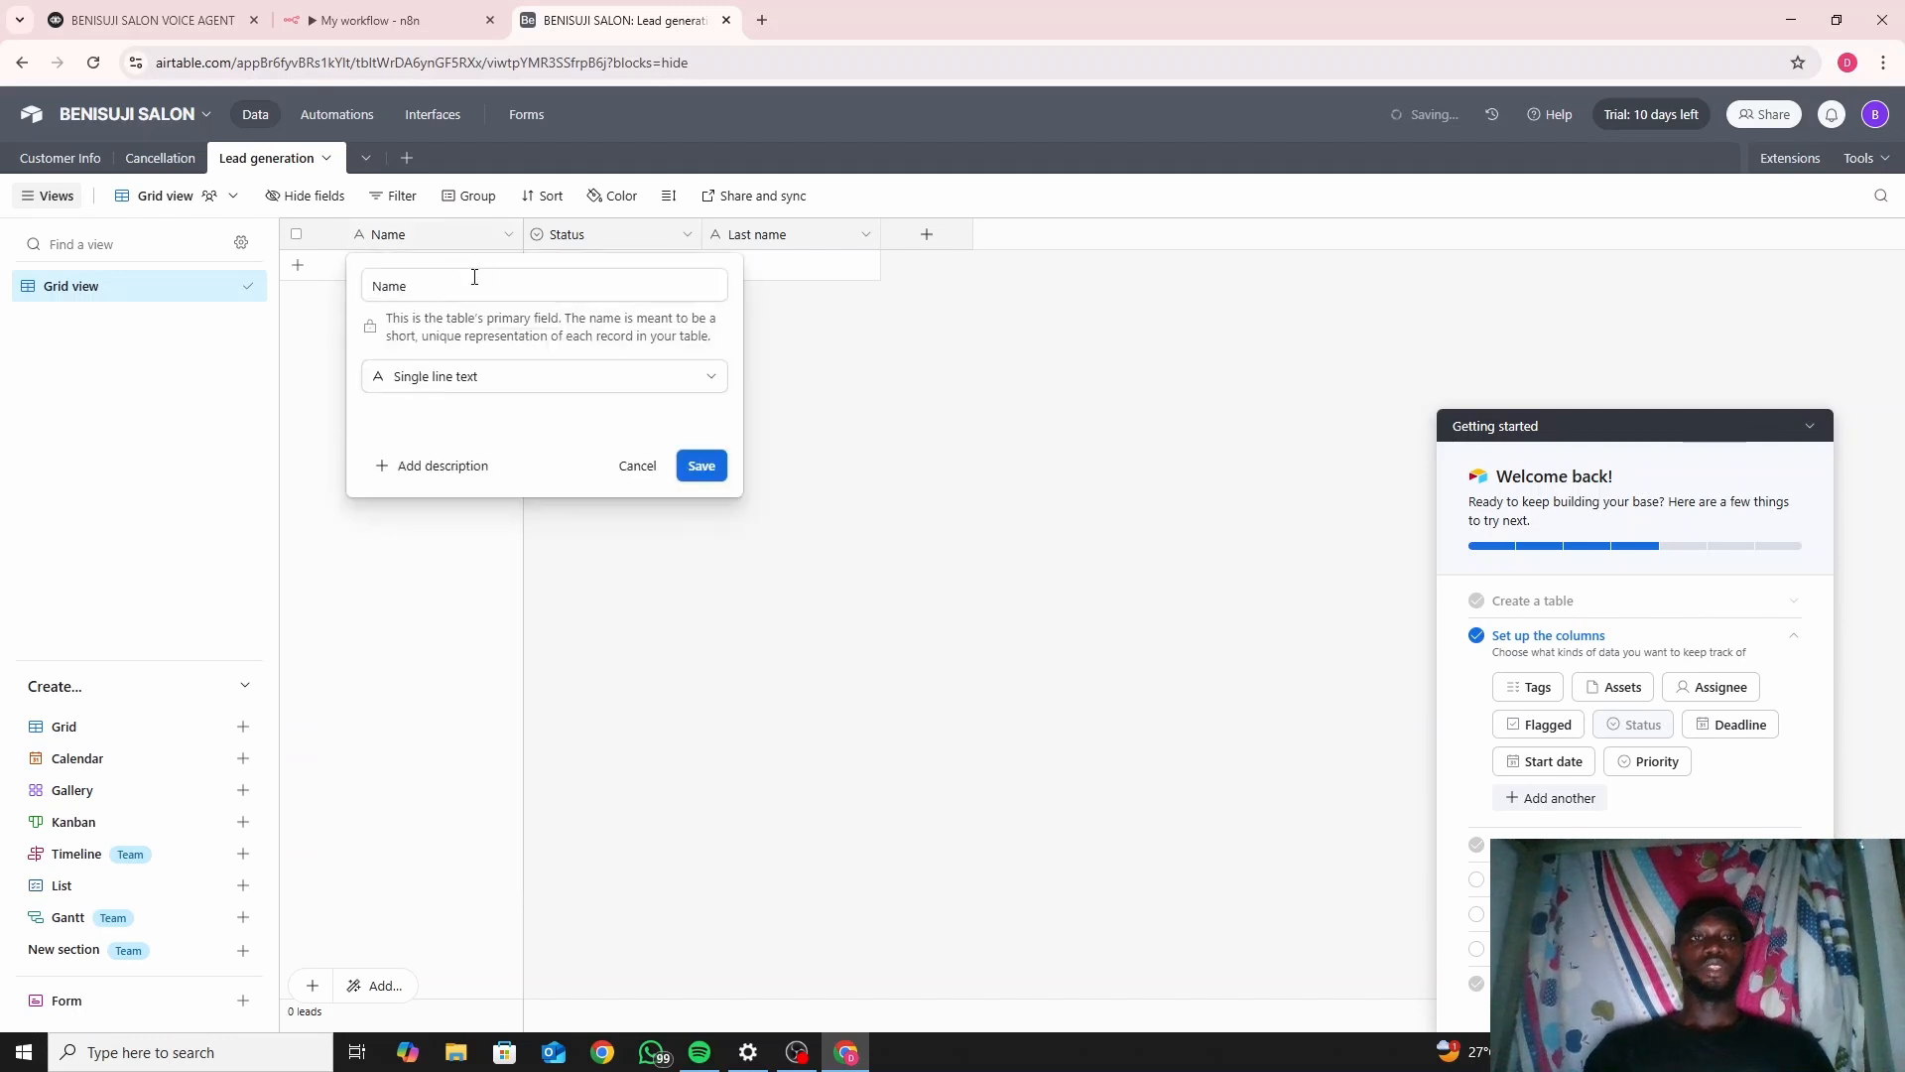
{"action": "left_click", "coordinate": [380, 288]}
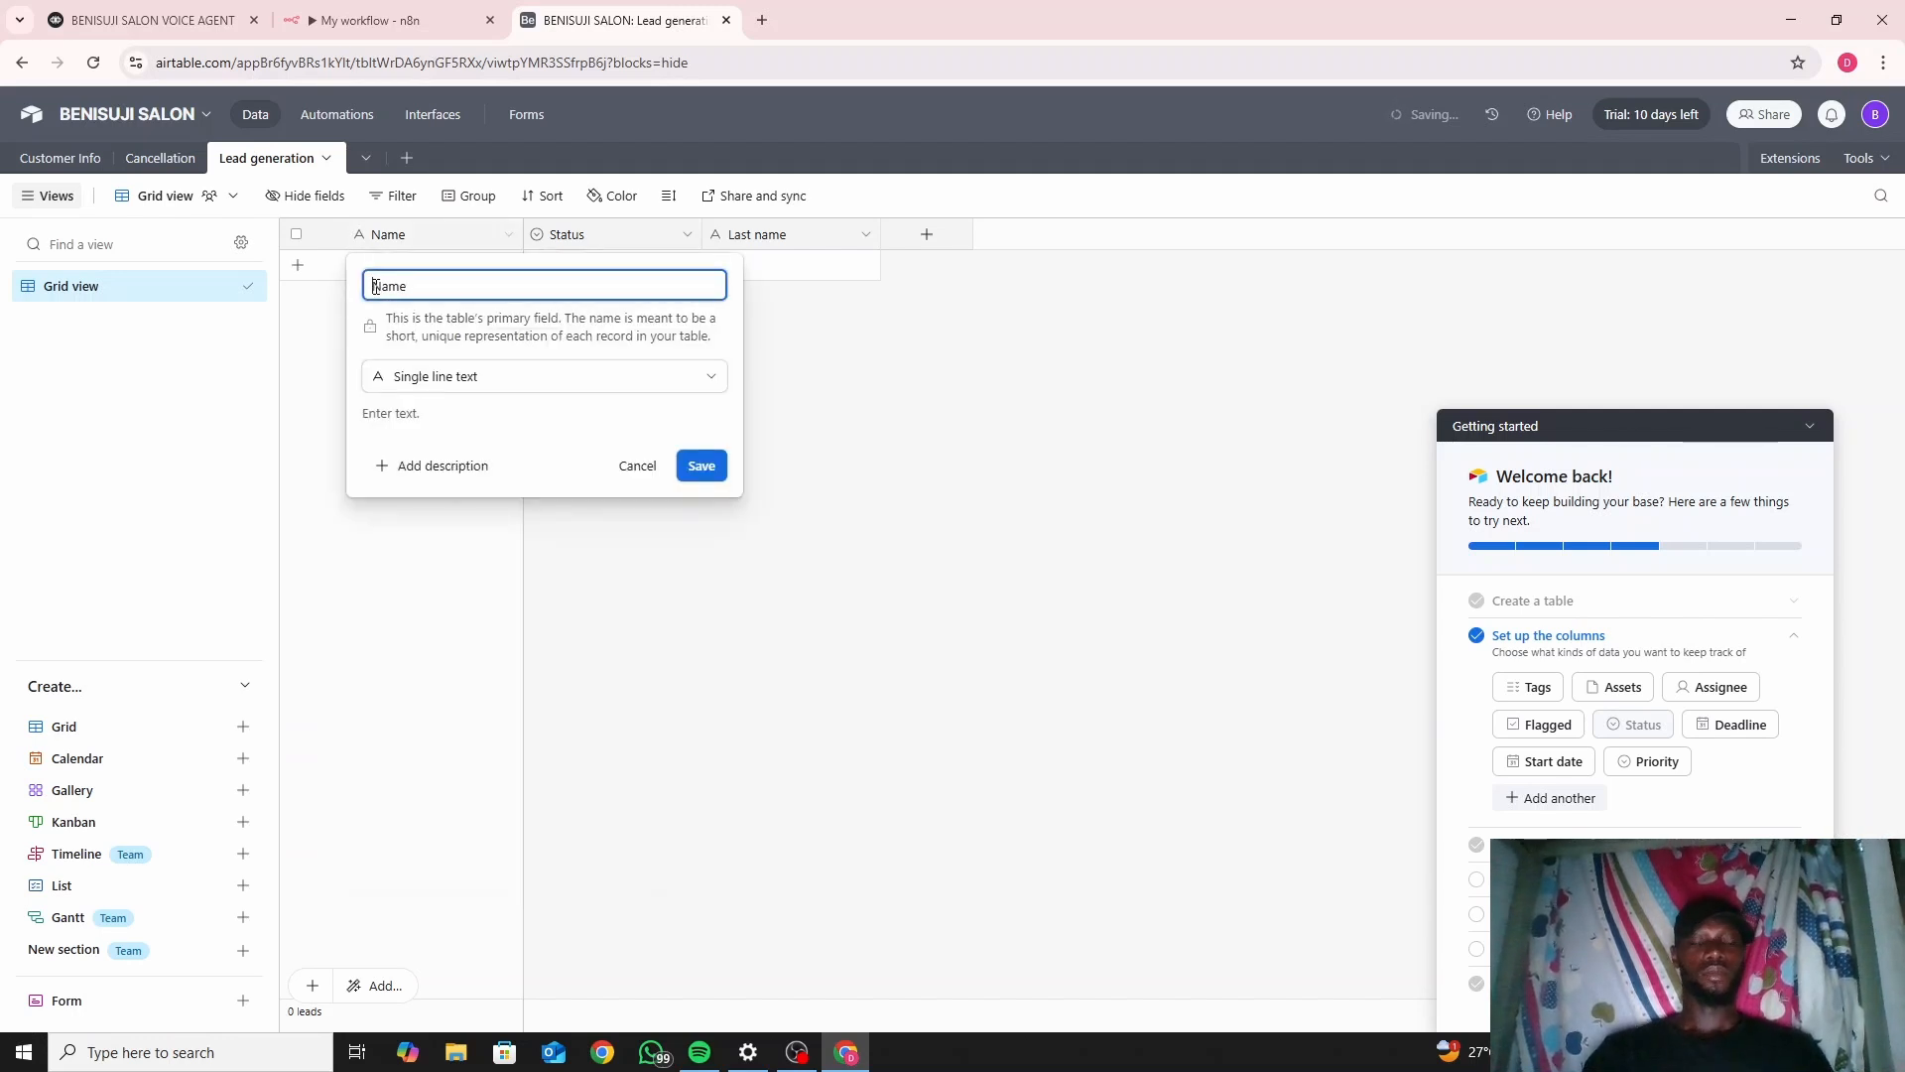
{"action": "type", "text": "First"}
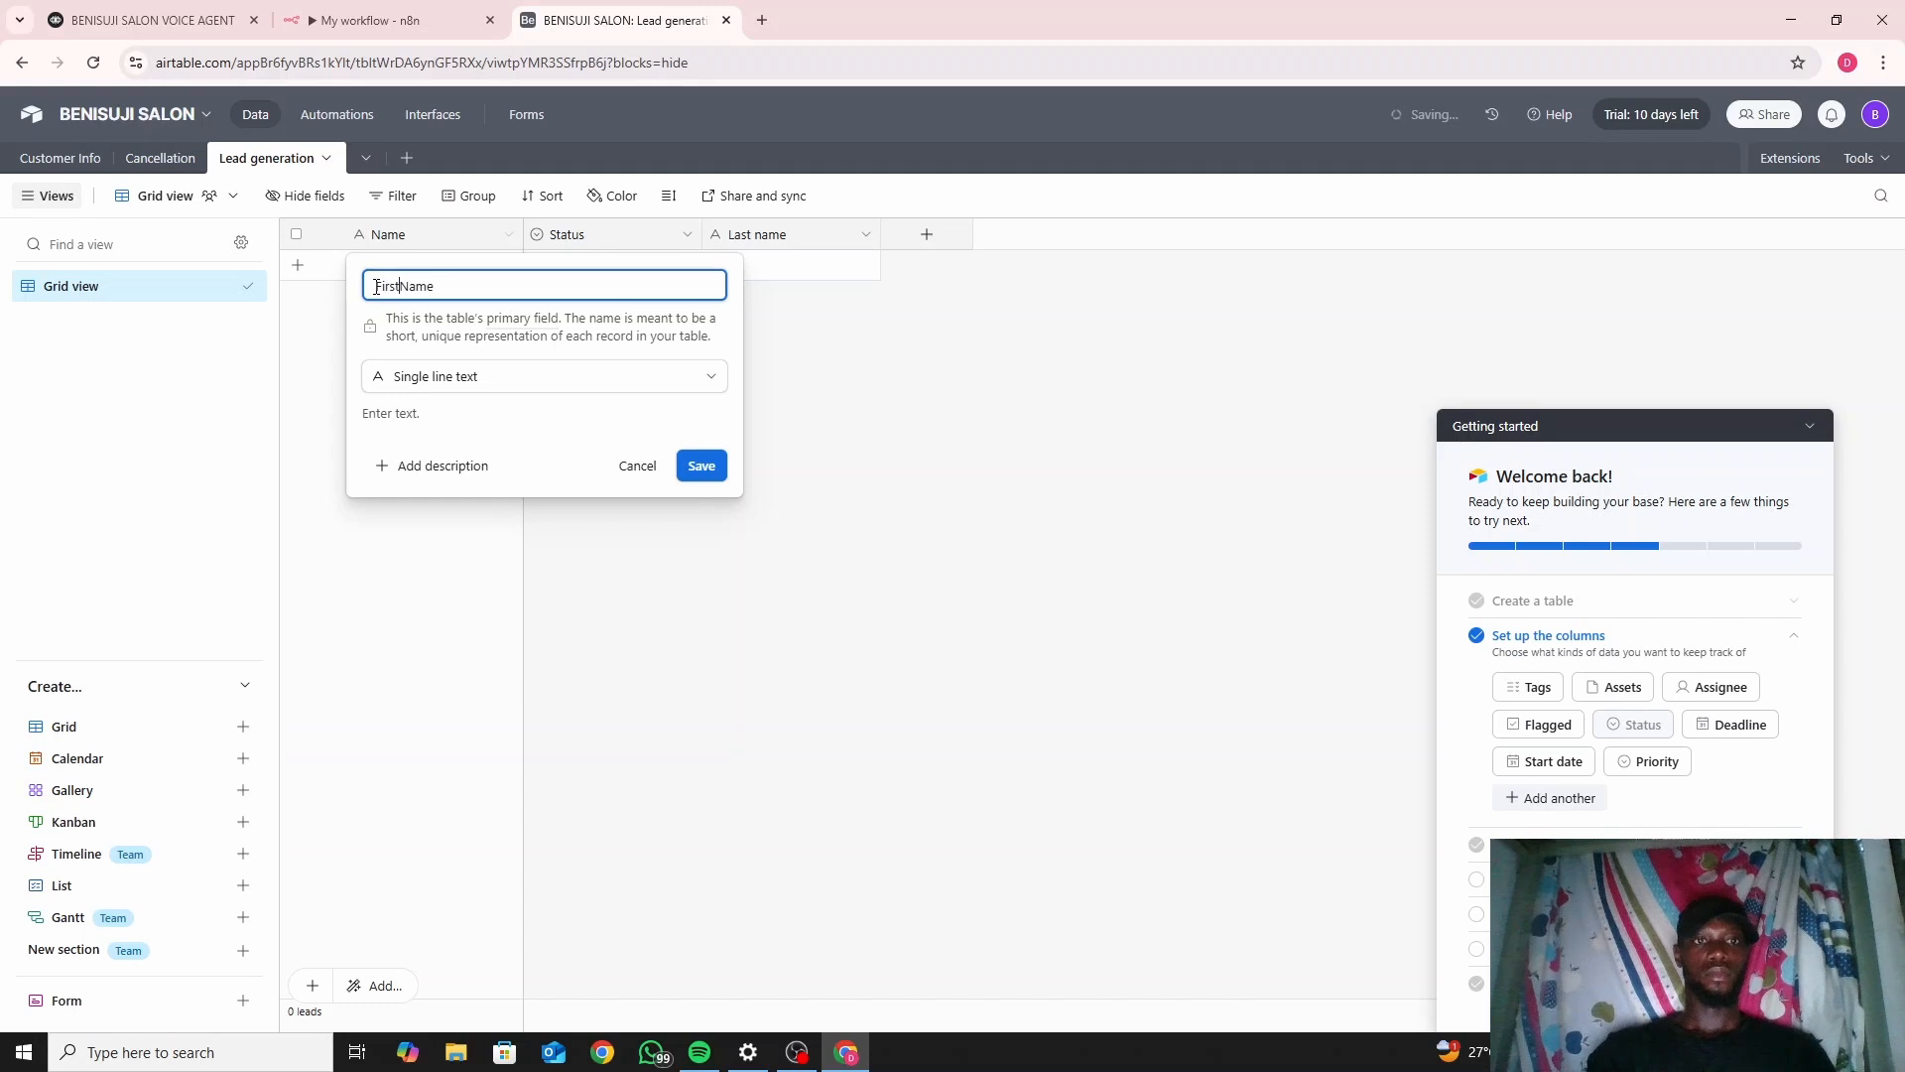
{"action": "left_click", "coordinate": [702, 463]}
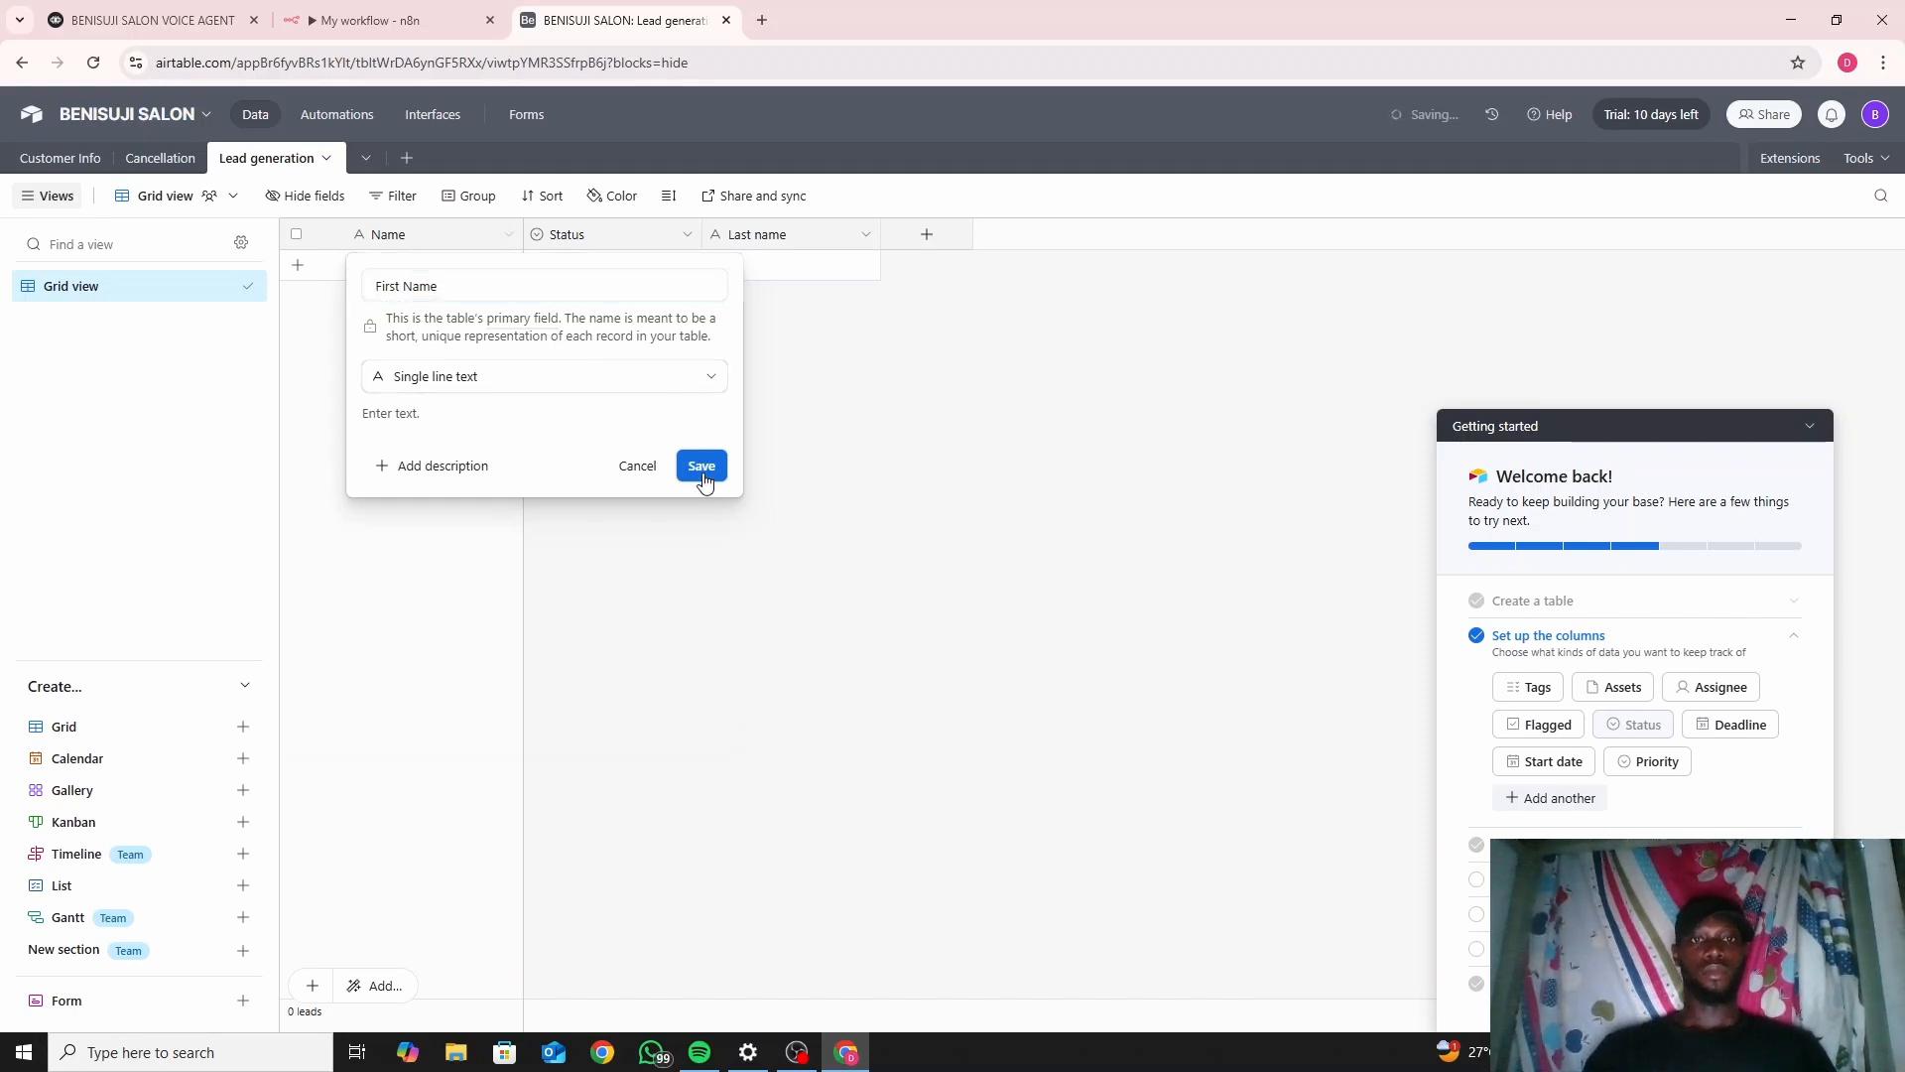
{"action": "left_click", "coordinate": [686, 234]}
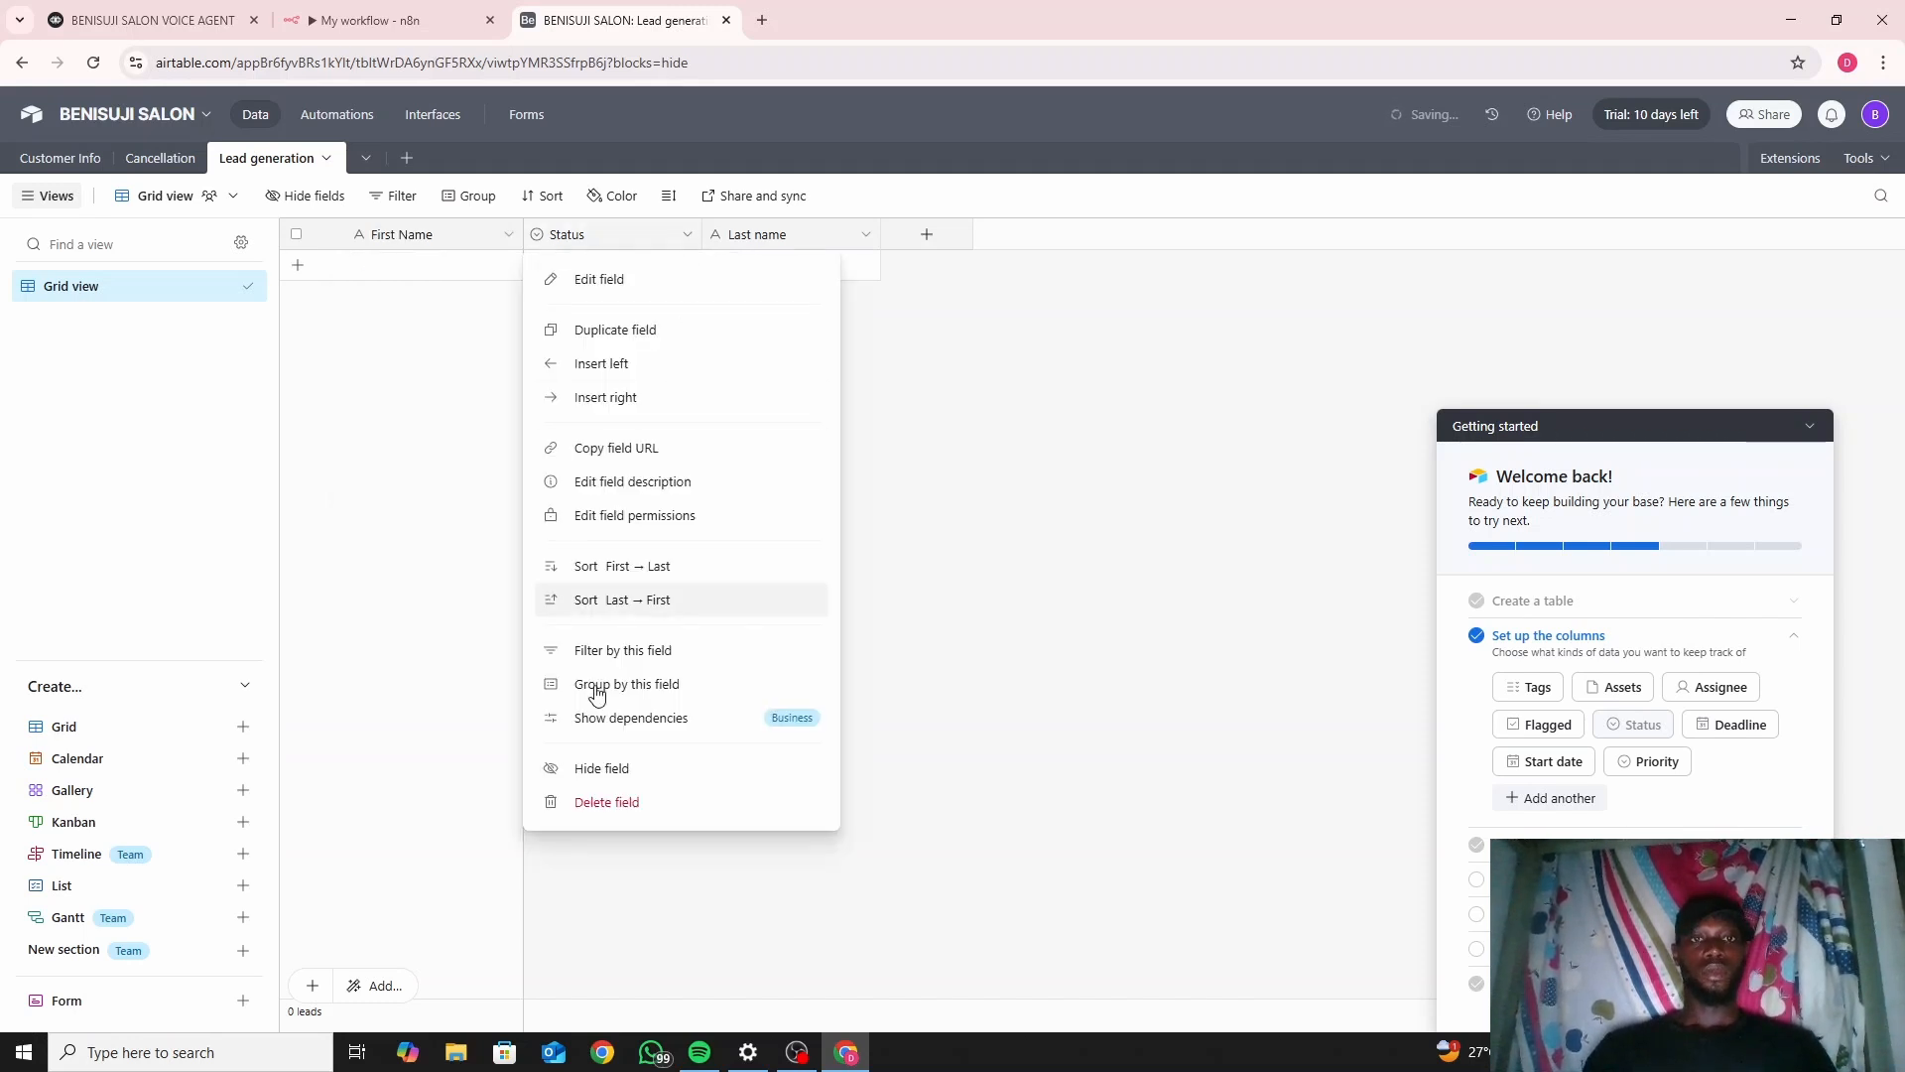
{"action": "key", "text": "Escape"}
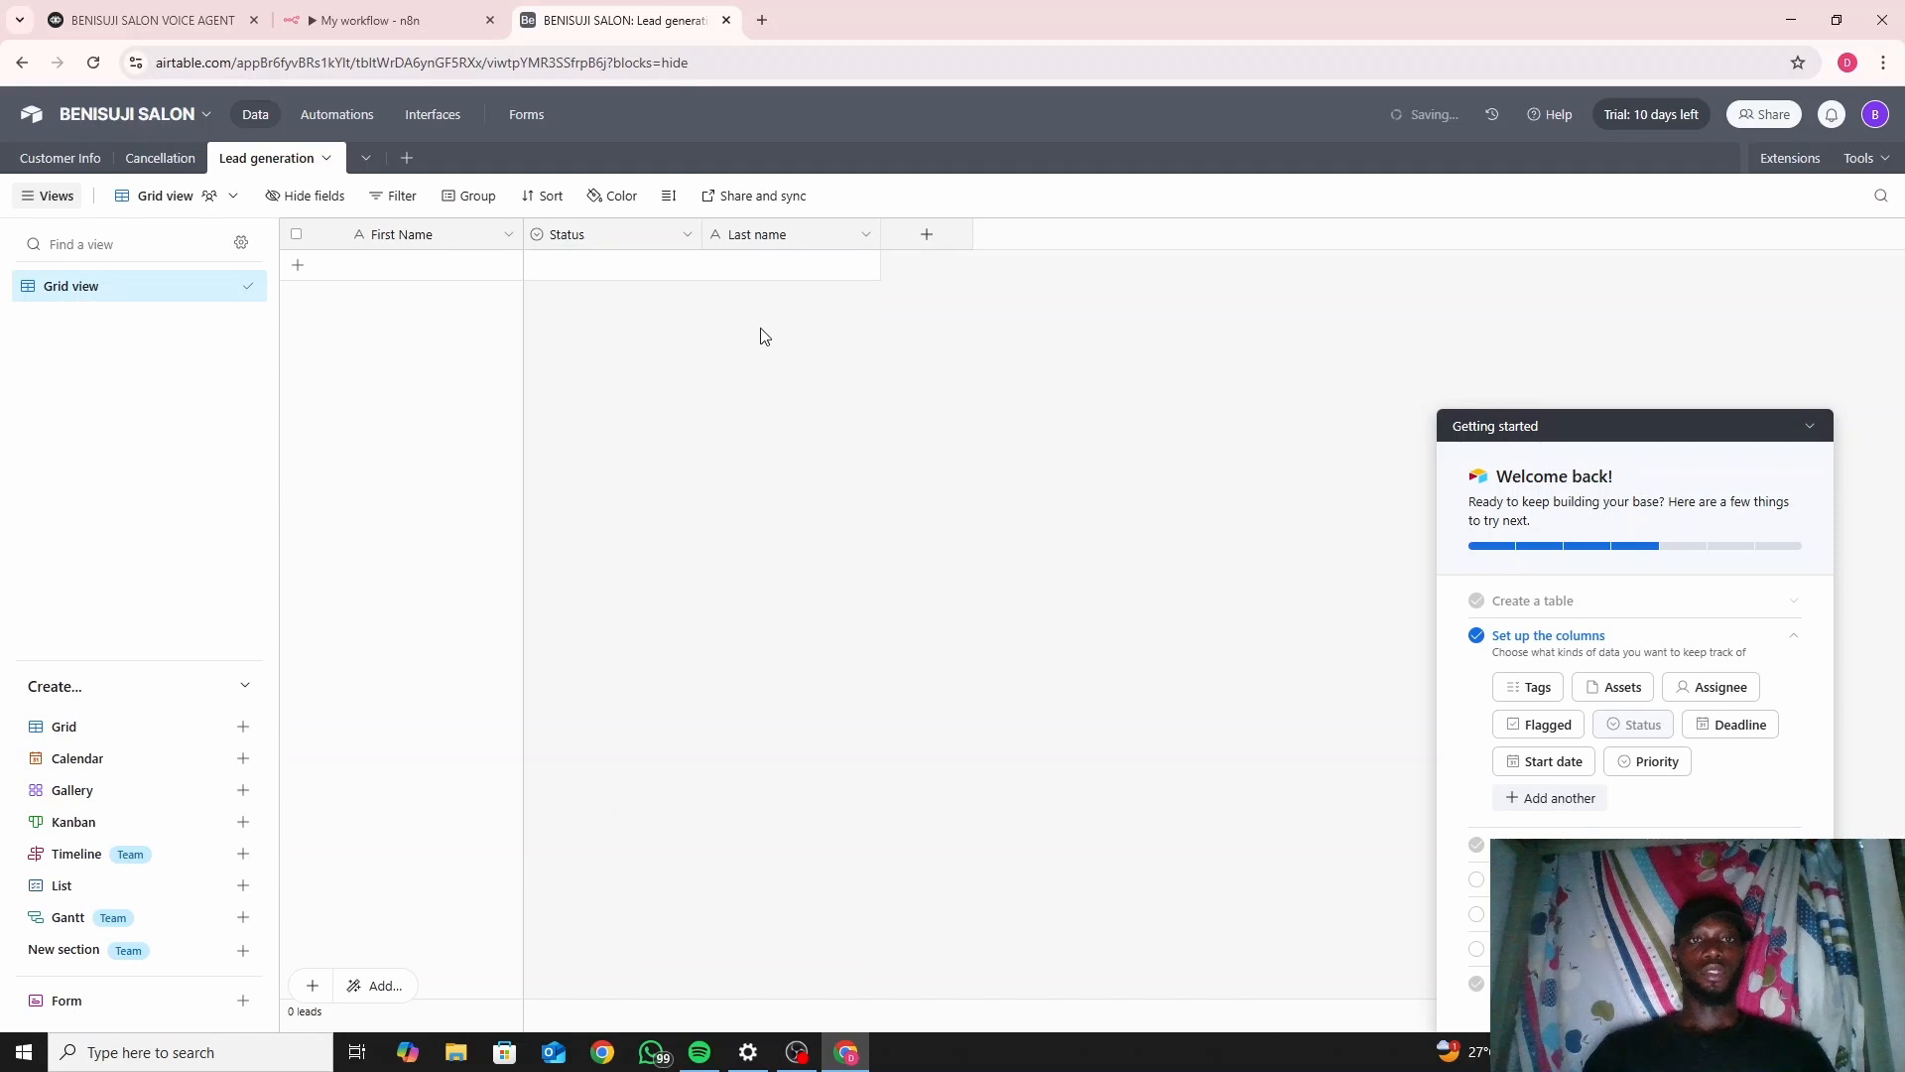
Add a phone number field 'Phone Number', reload after the error, and return to n8n.
{"action": "left_click", "coordinate": [923, 238]}
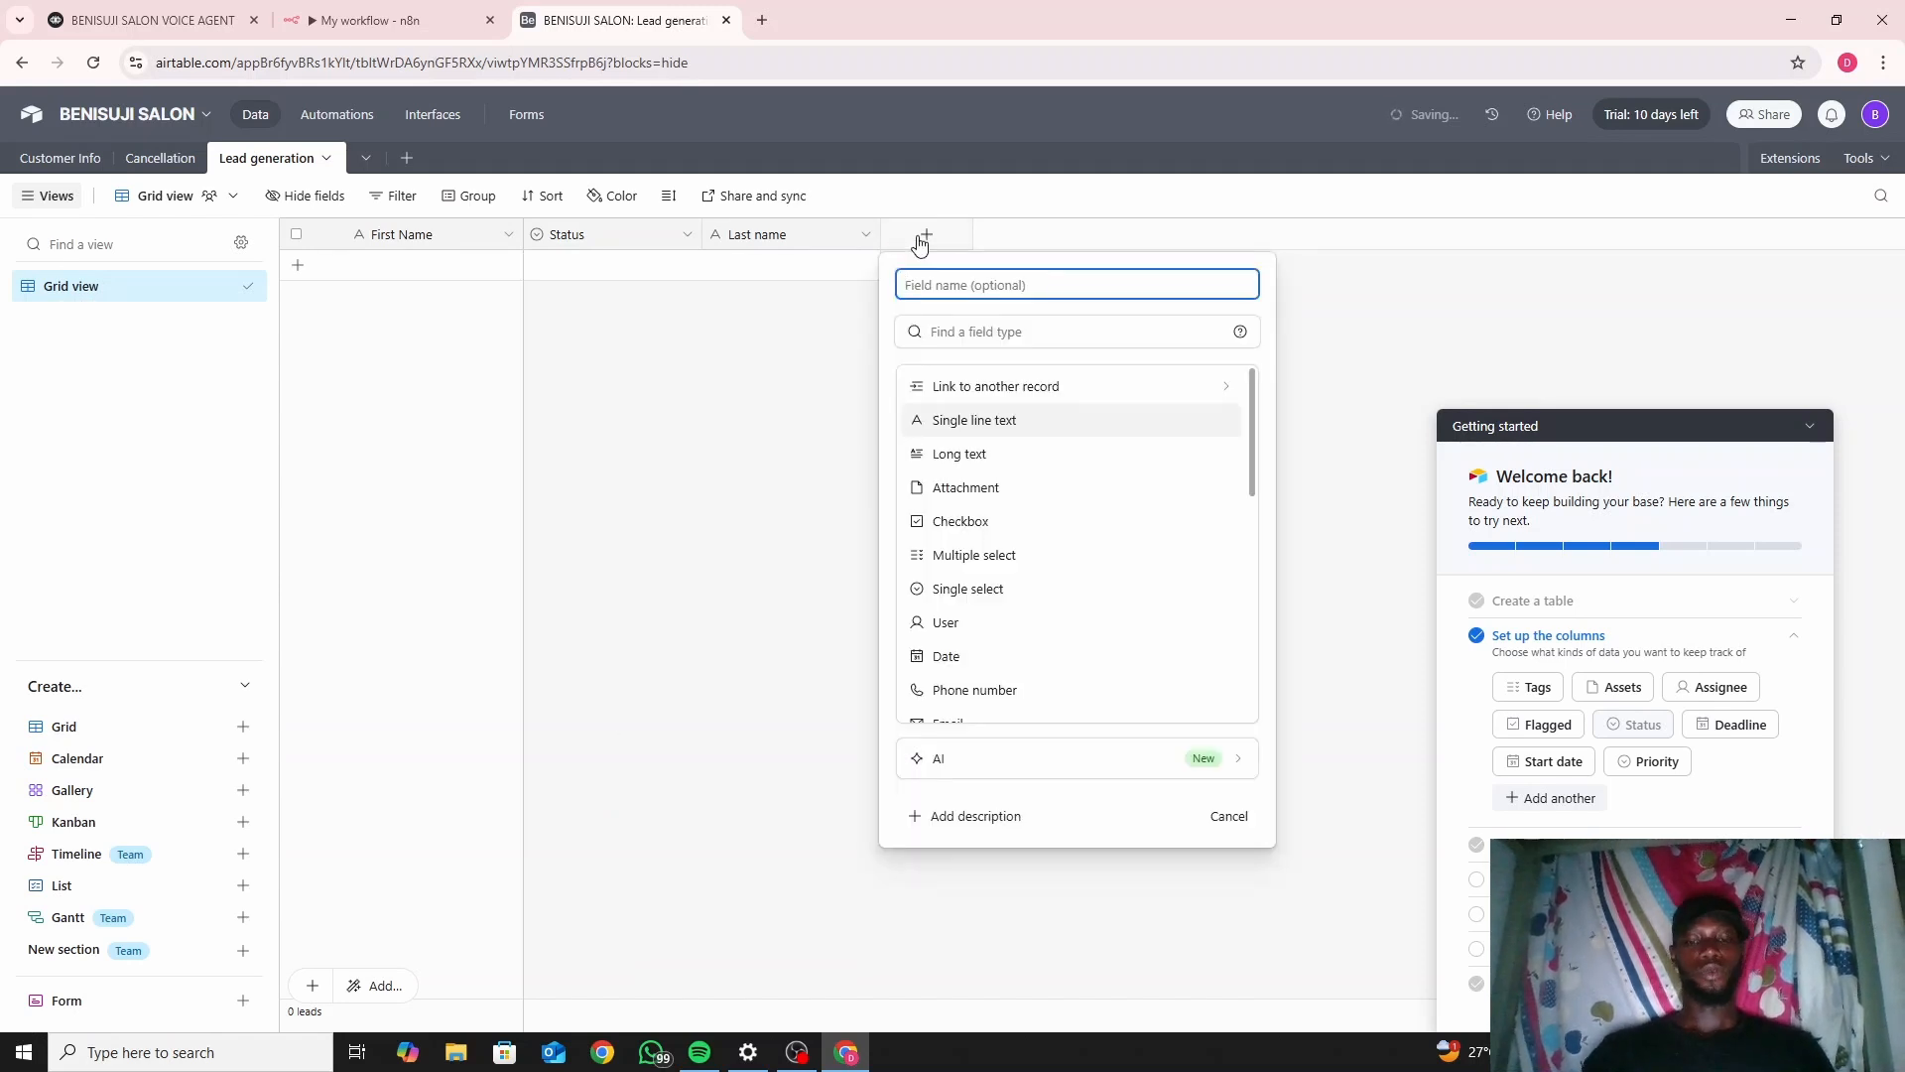
{"action": "type", "text": "Ph"}
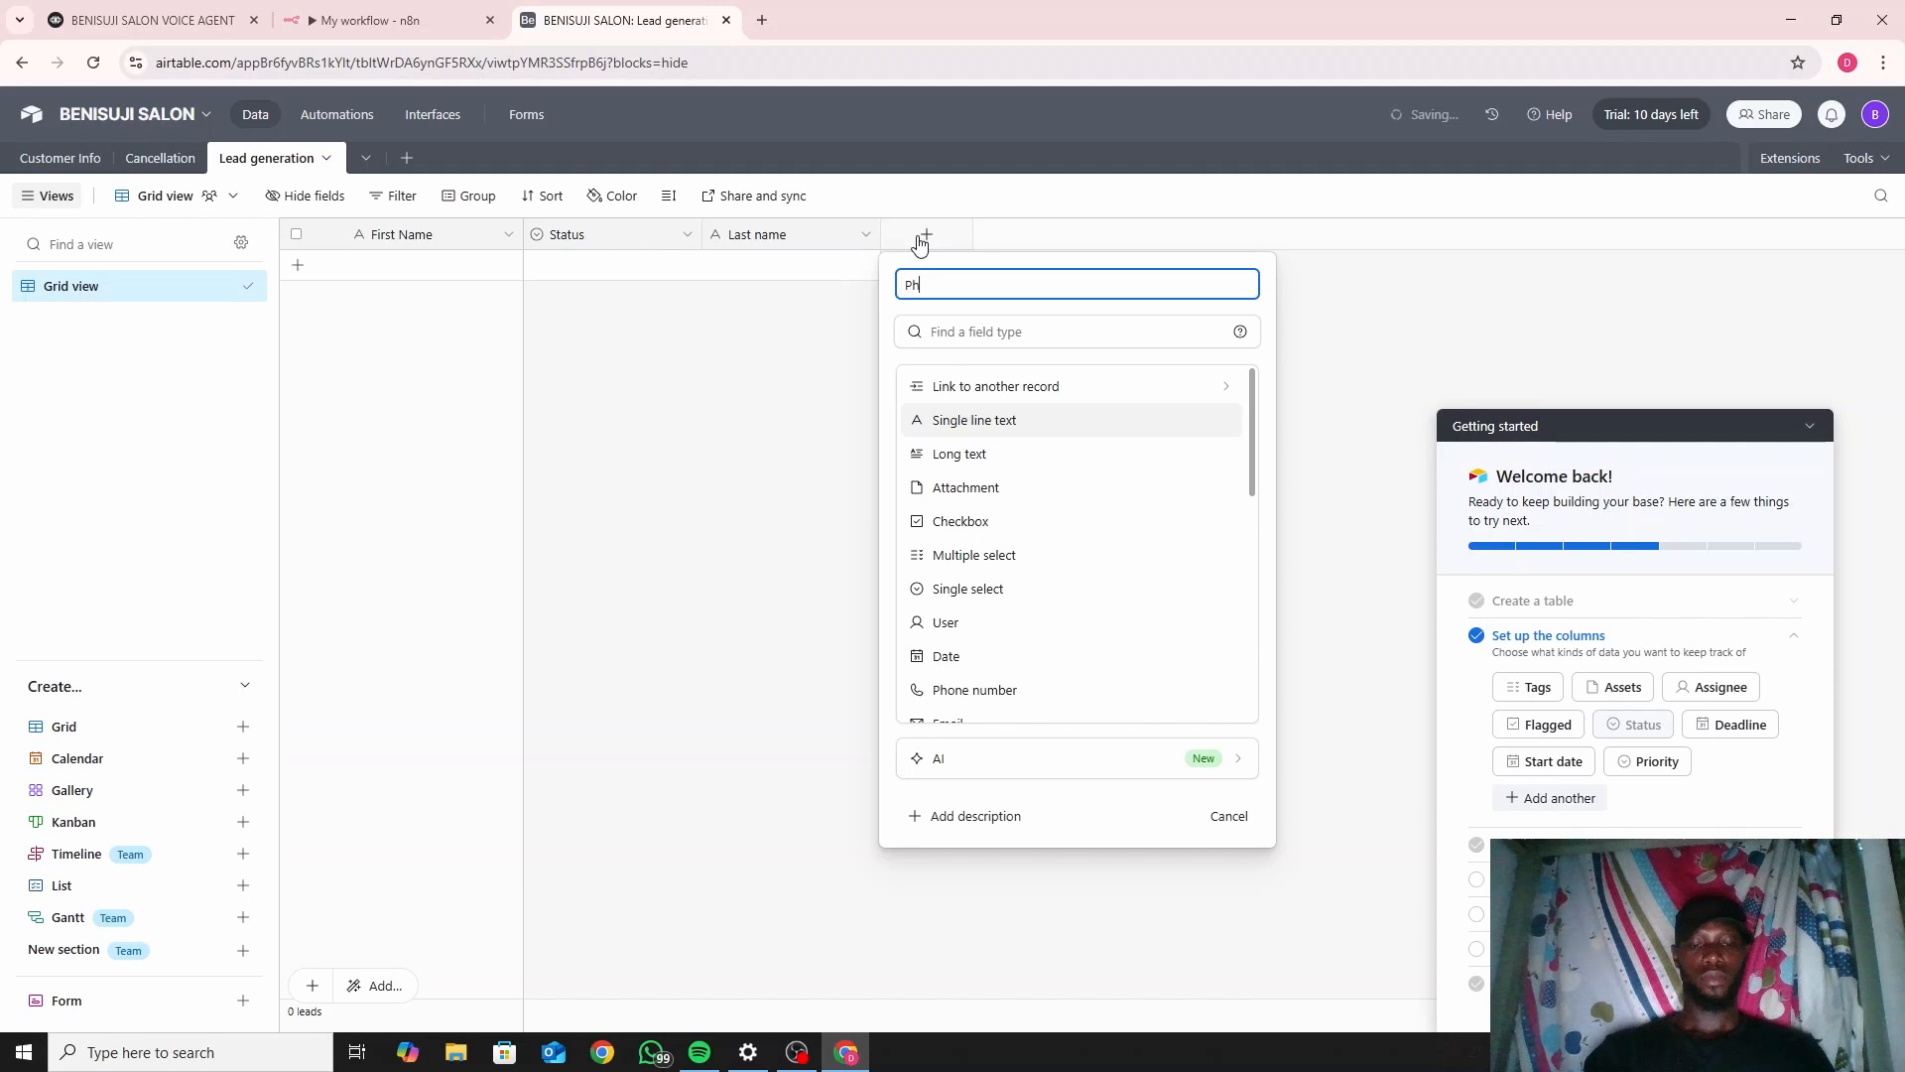
{"action": "type", "text": "one N"}
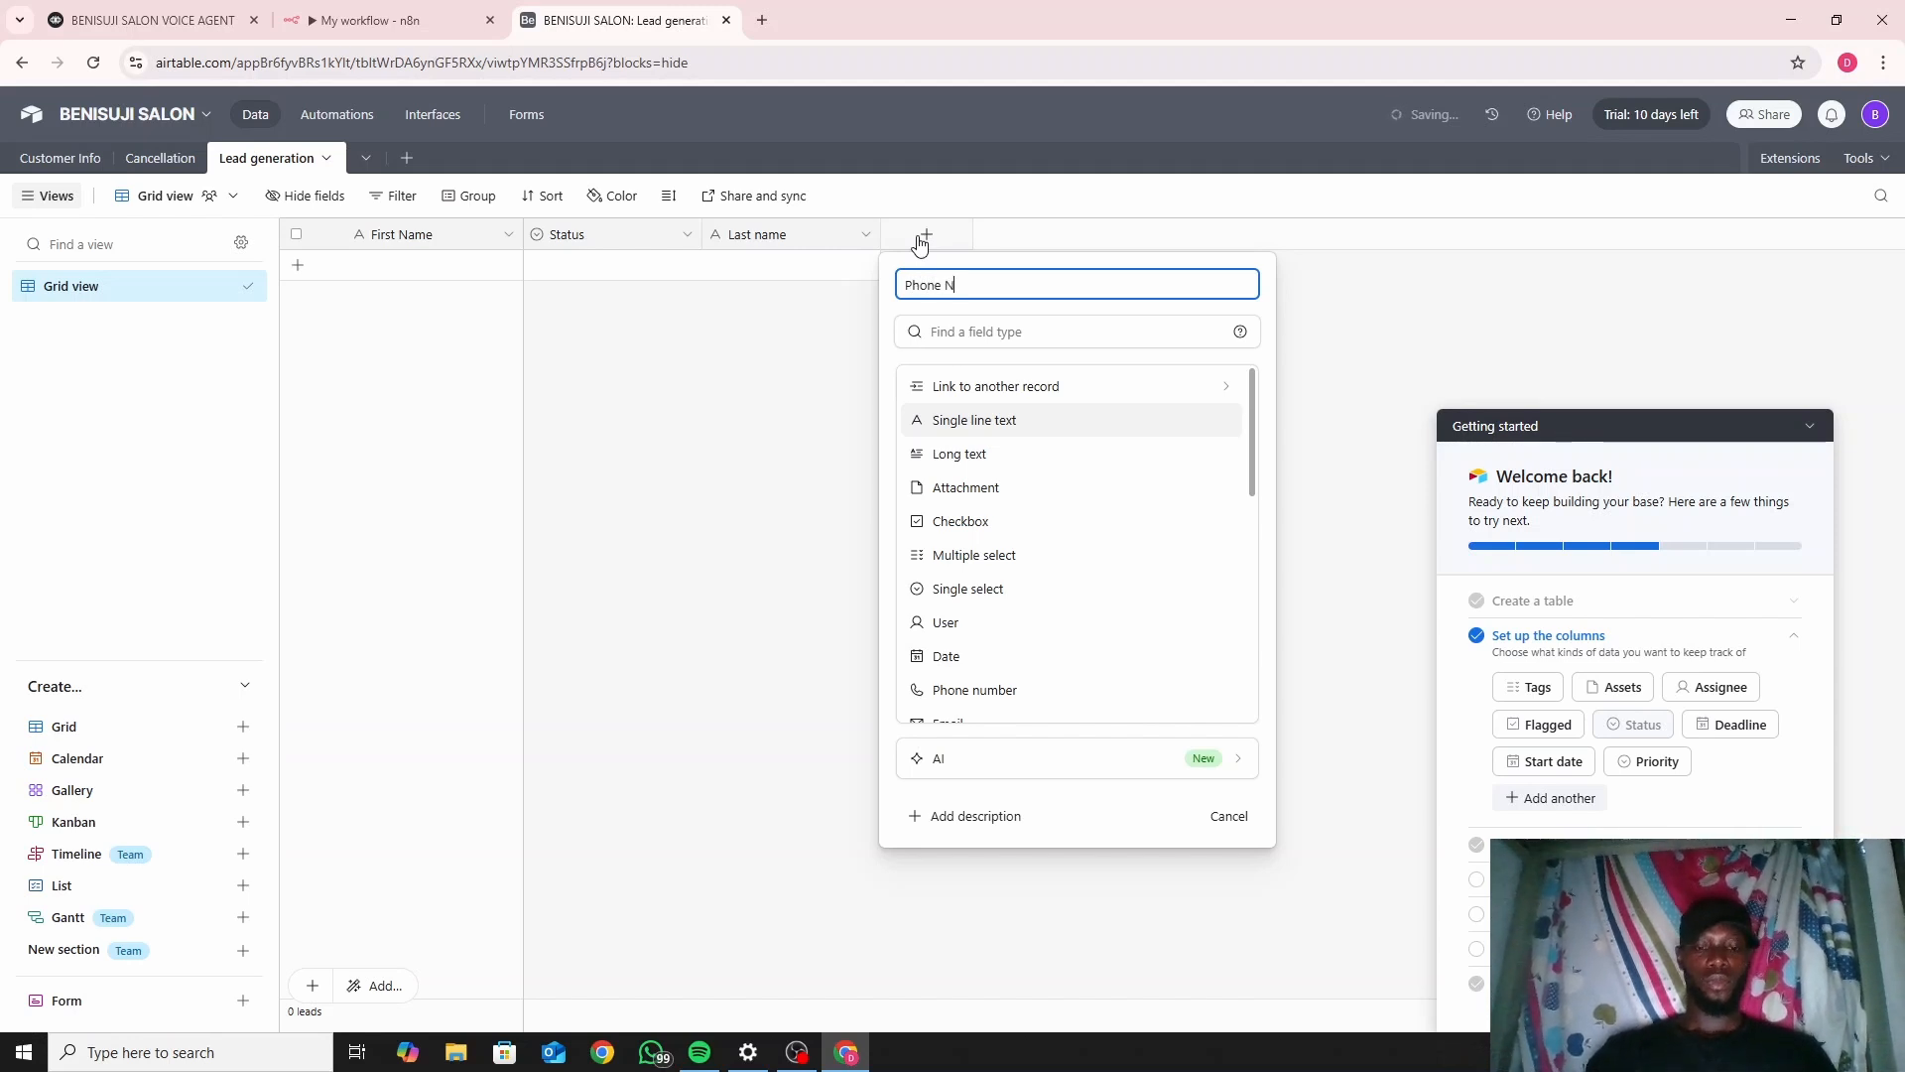
{"action": "type", "text": "umber"}
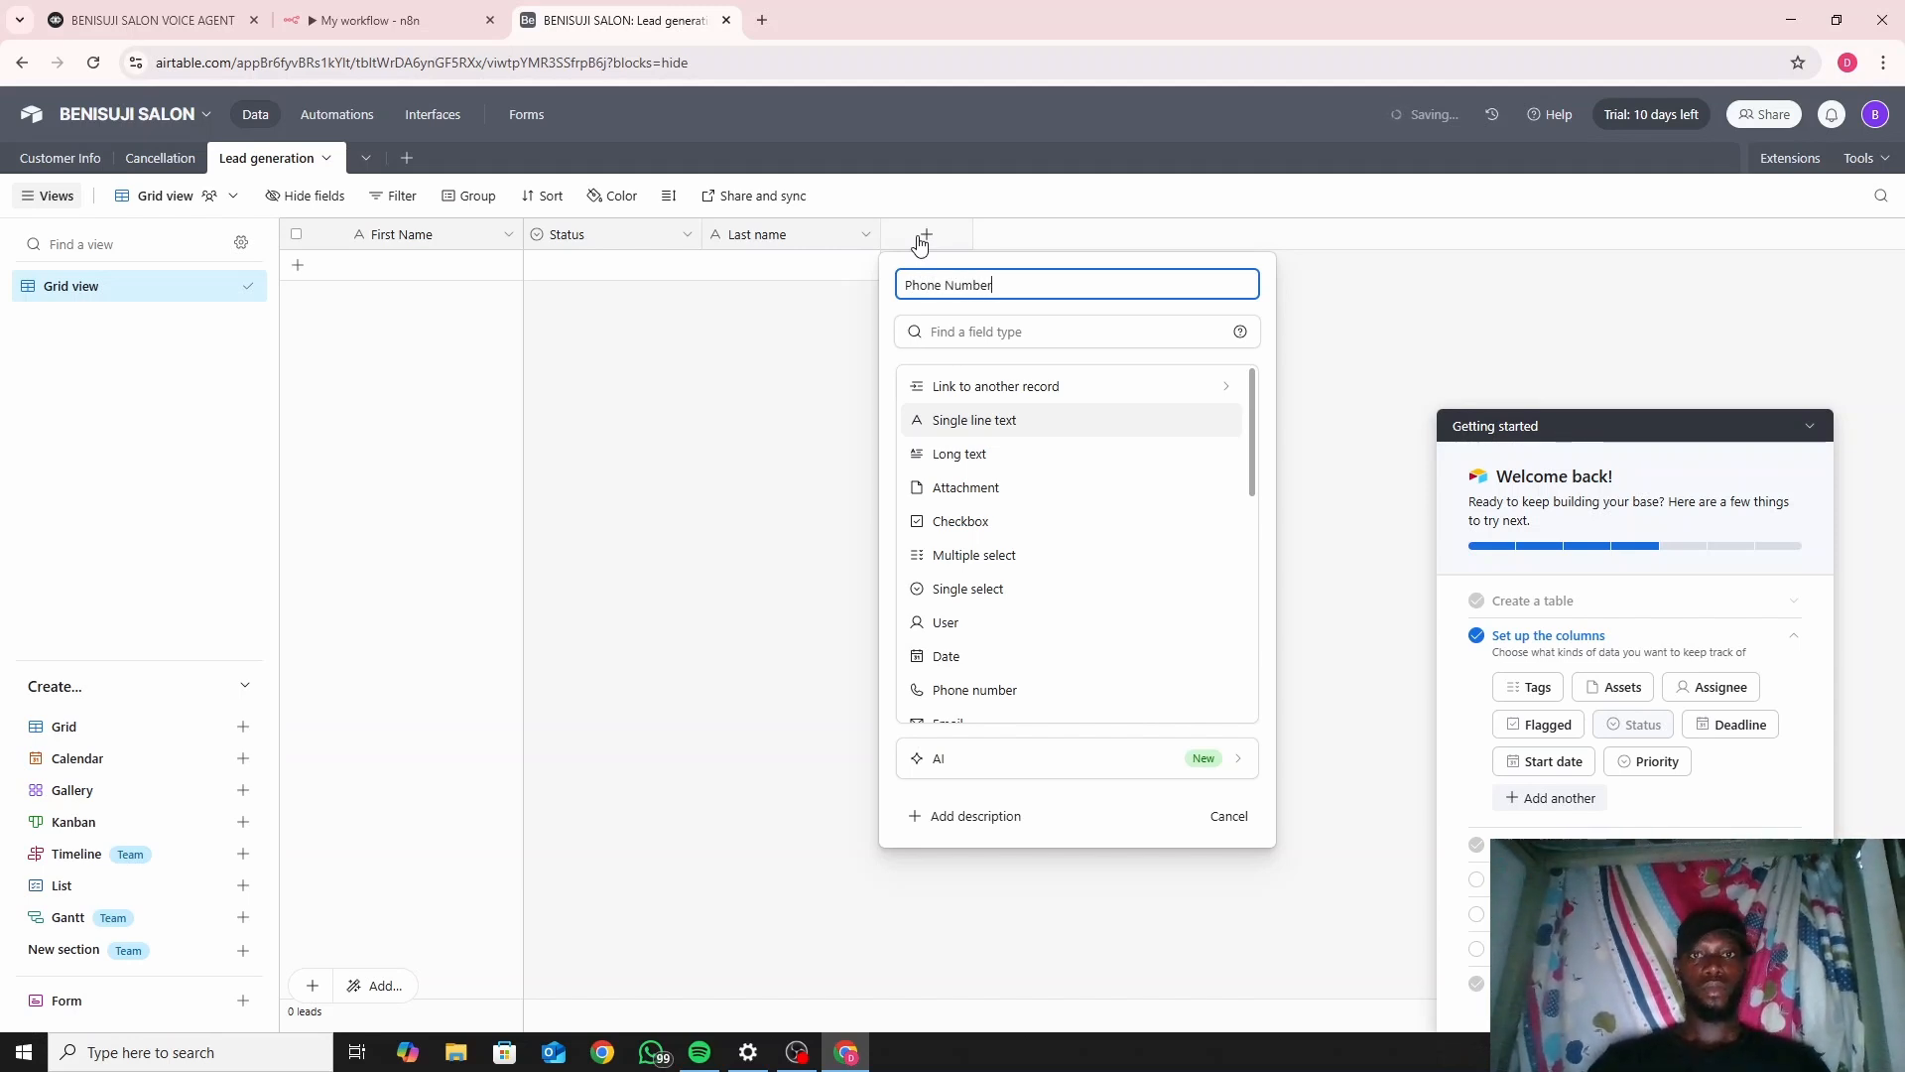
{"action": "left_click", "coordinate": [1047, 341]}
{"action": "type", "text": "nu"}
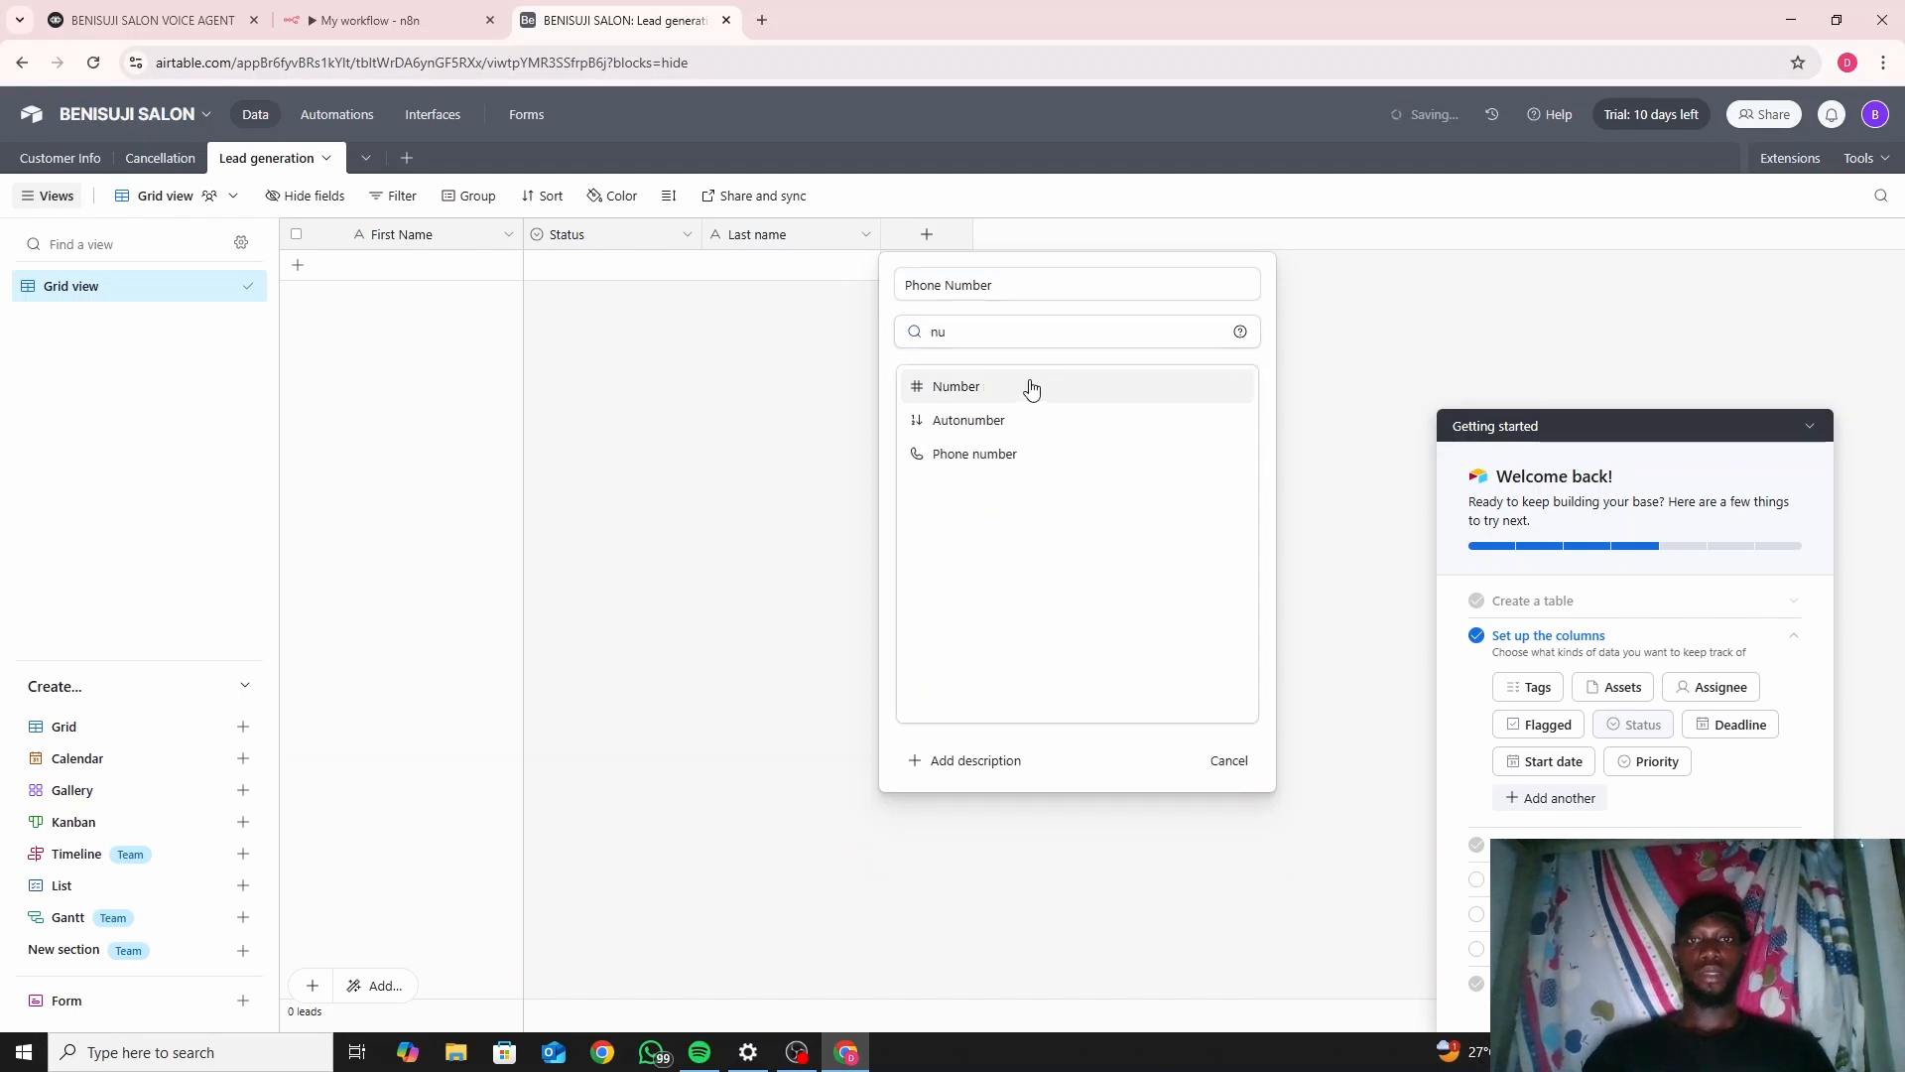
{"action": "left_click", "coordinate": [1019, 456]}
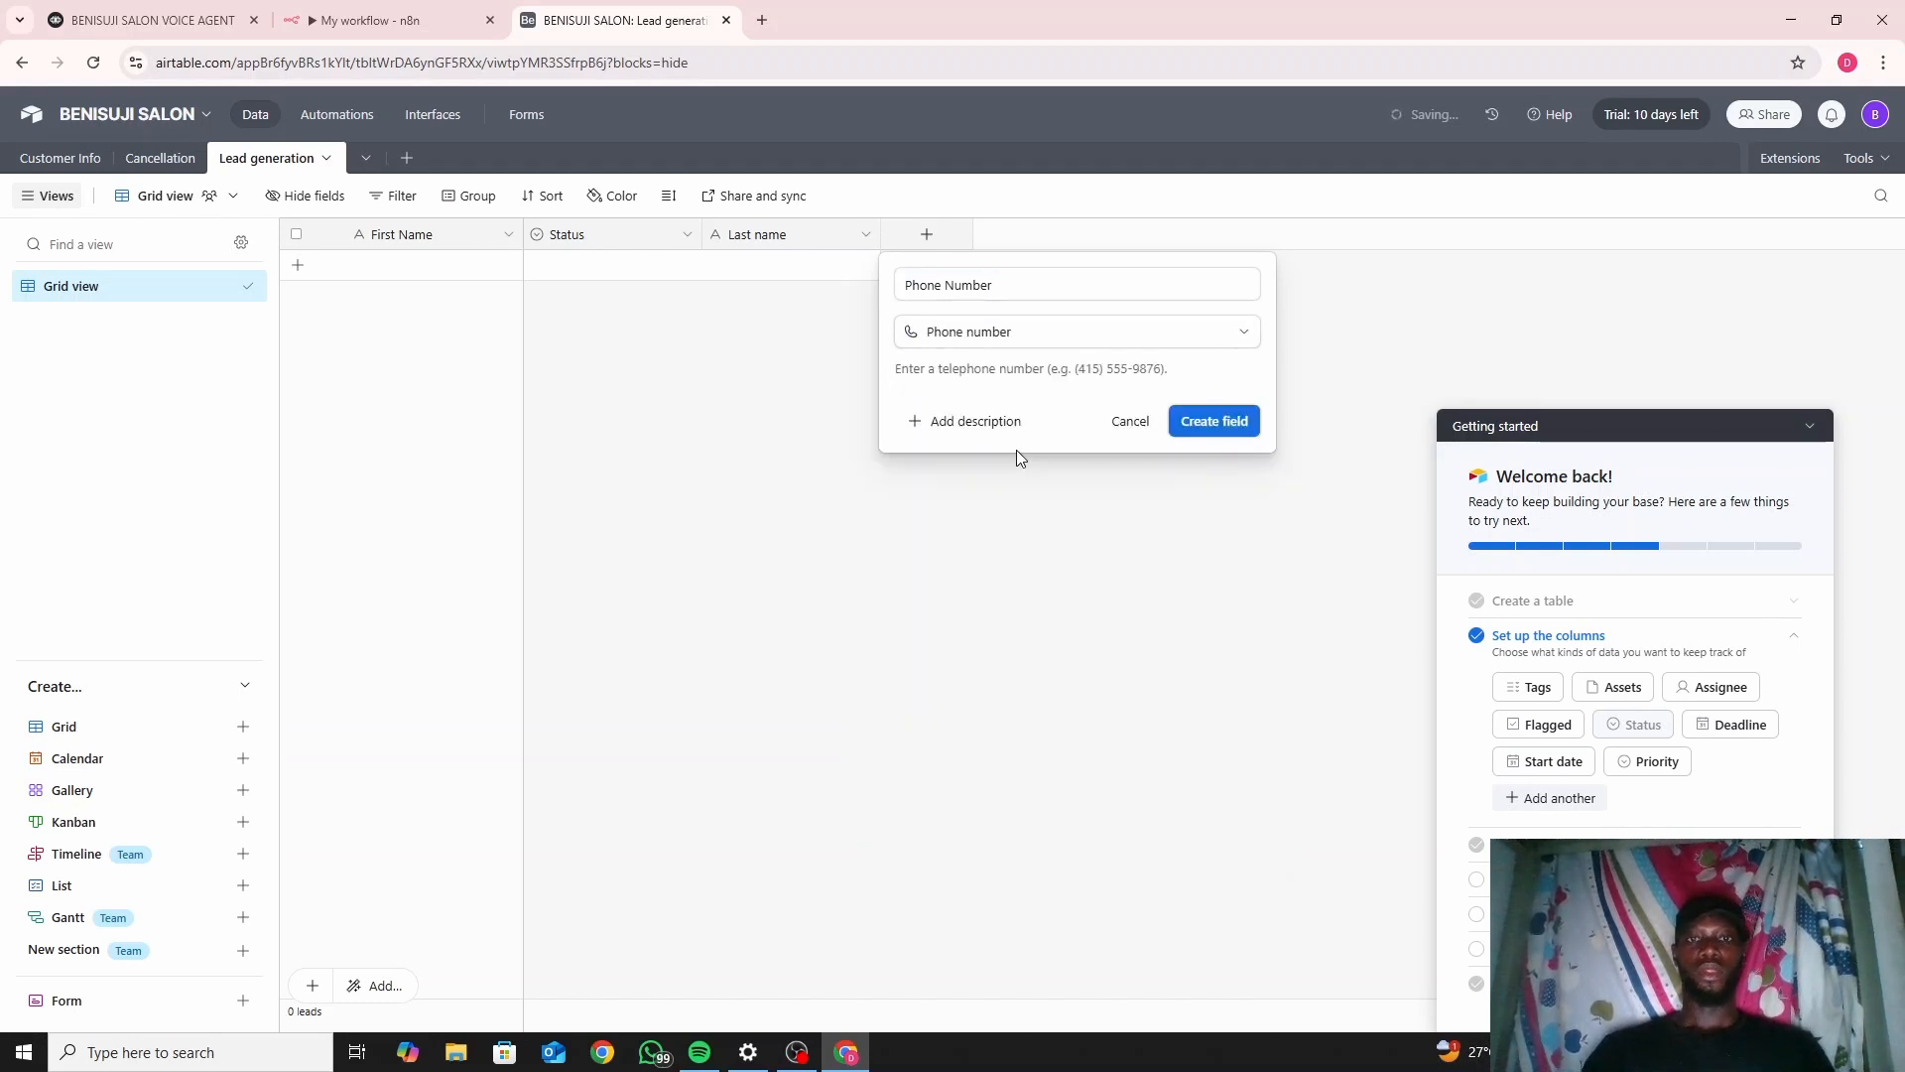
{"action": "left_click", "coordinate": [1213, 422]}
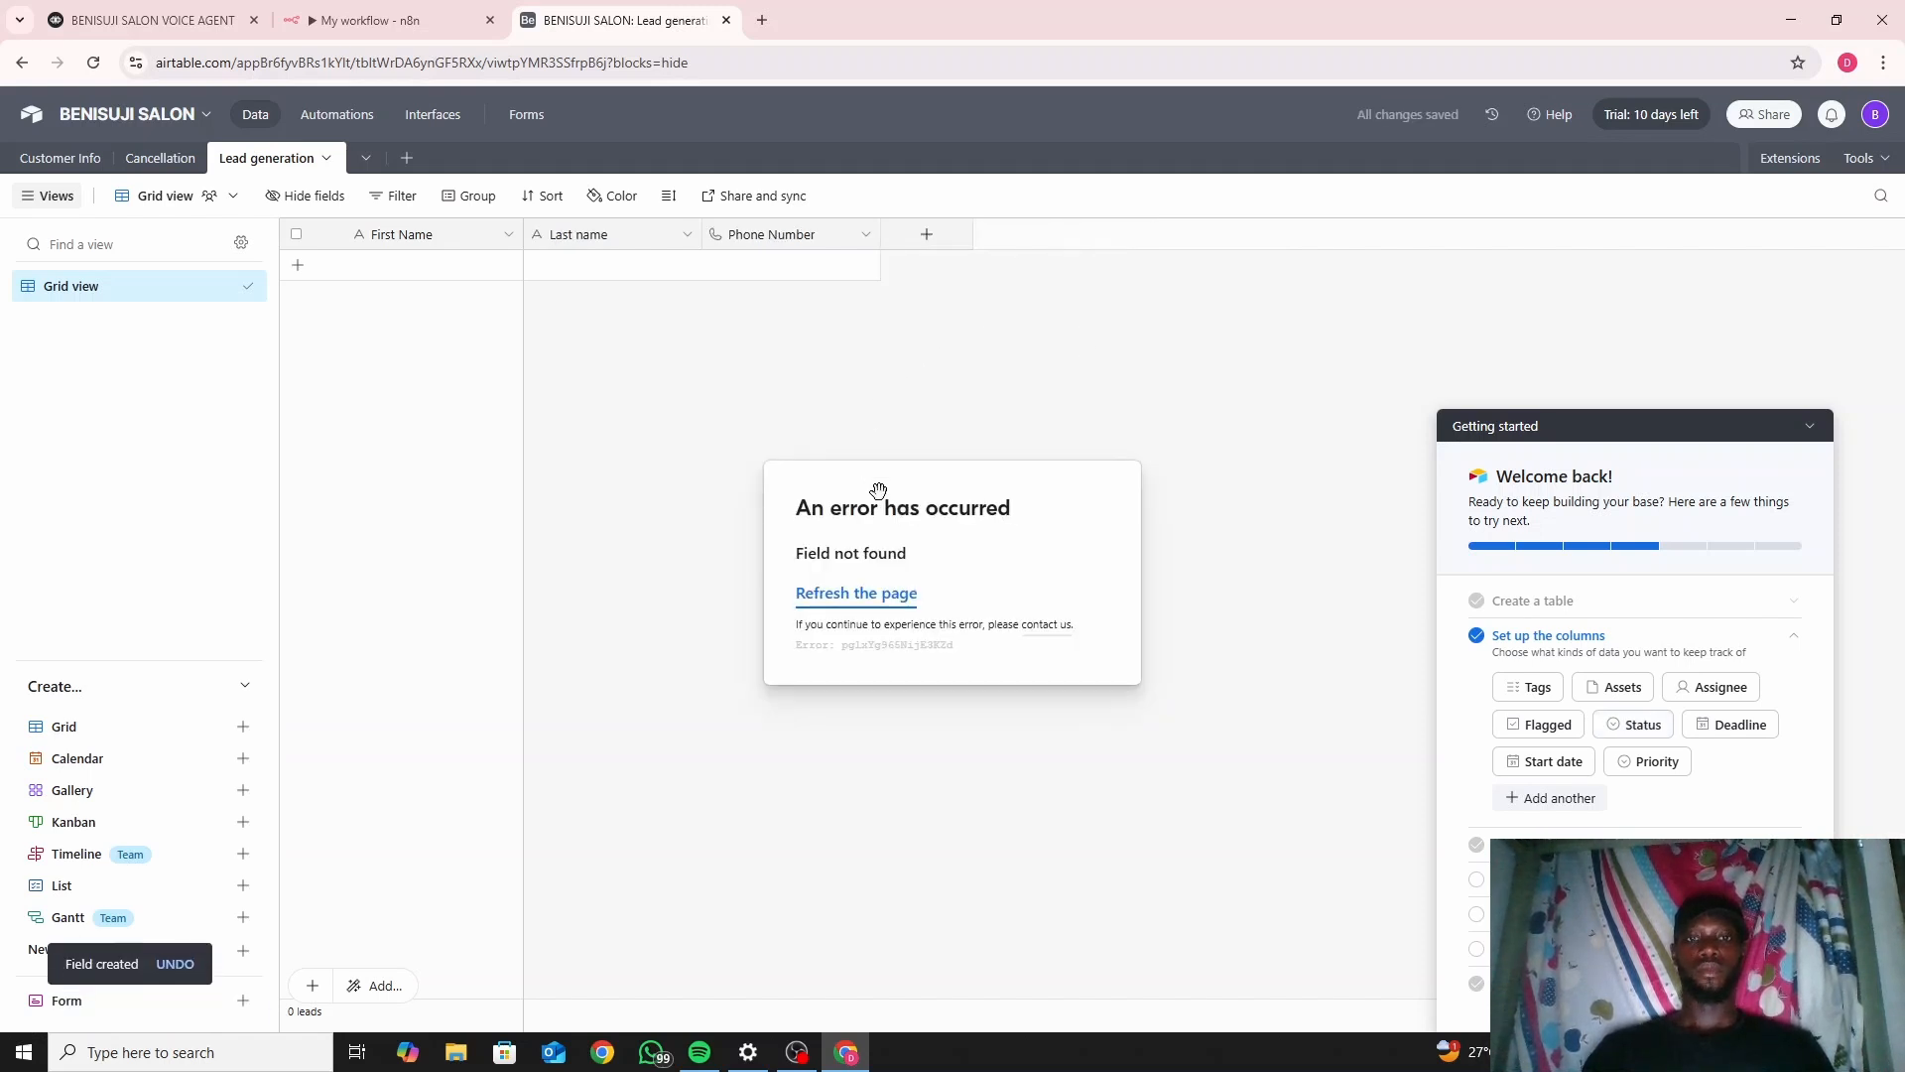
{"action": "left_click", "coordinate": [858, 595]}
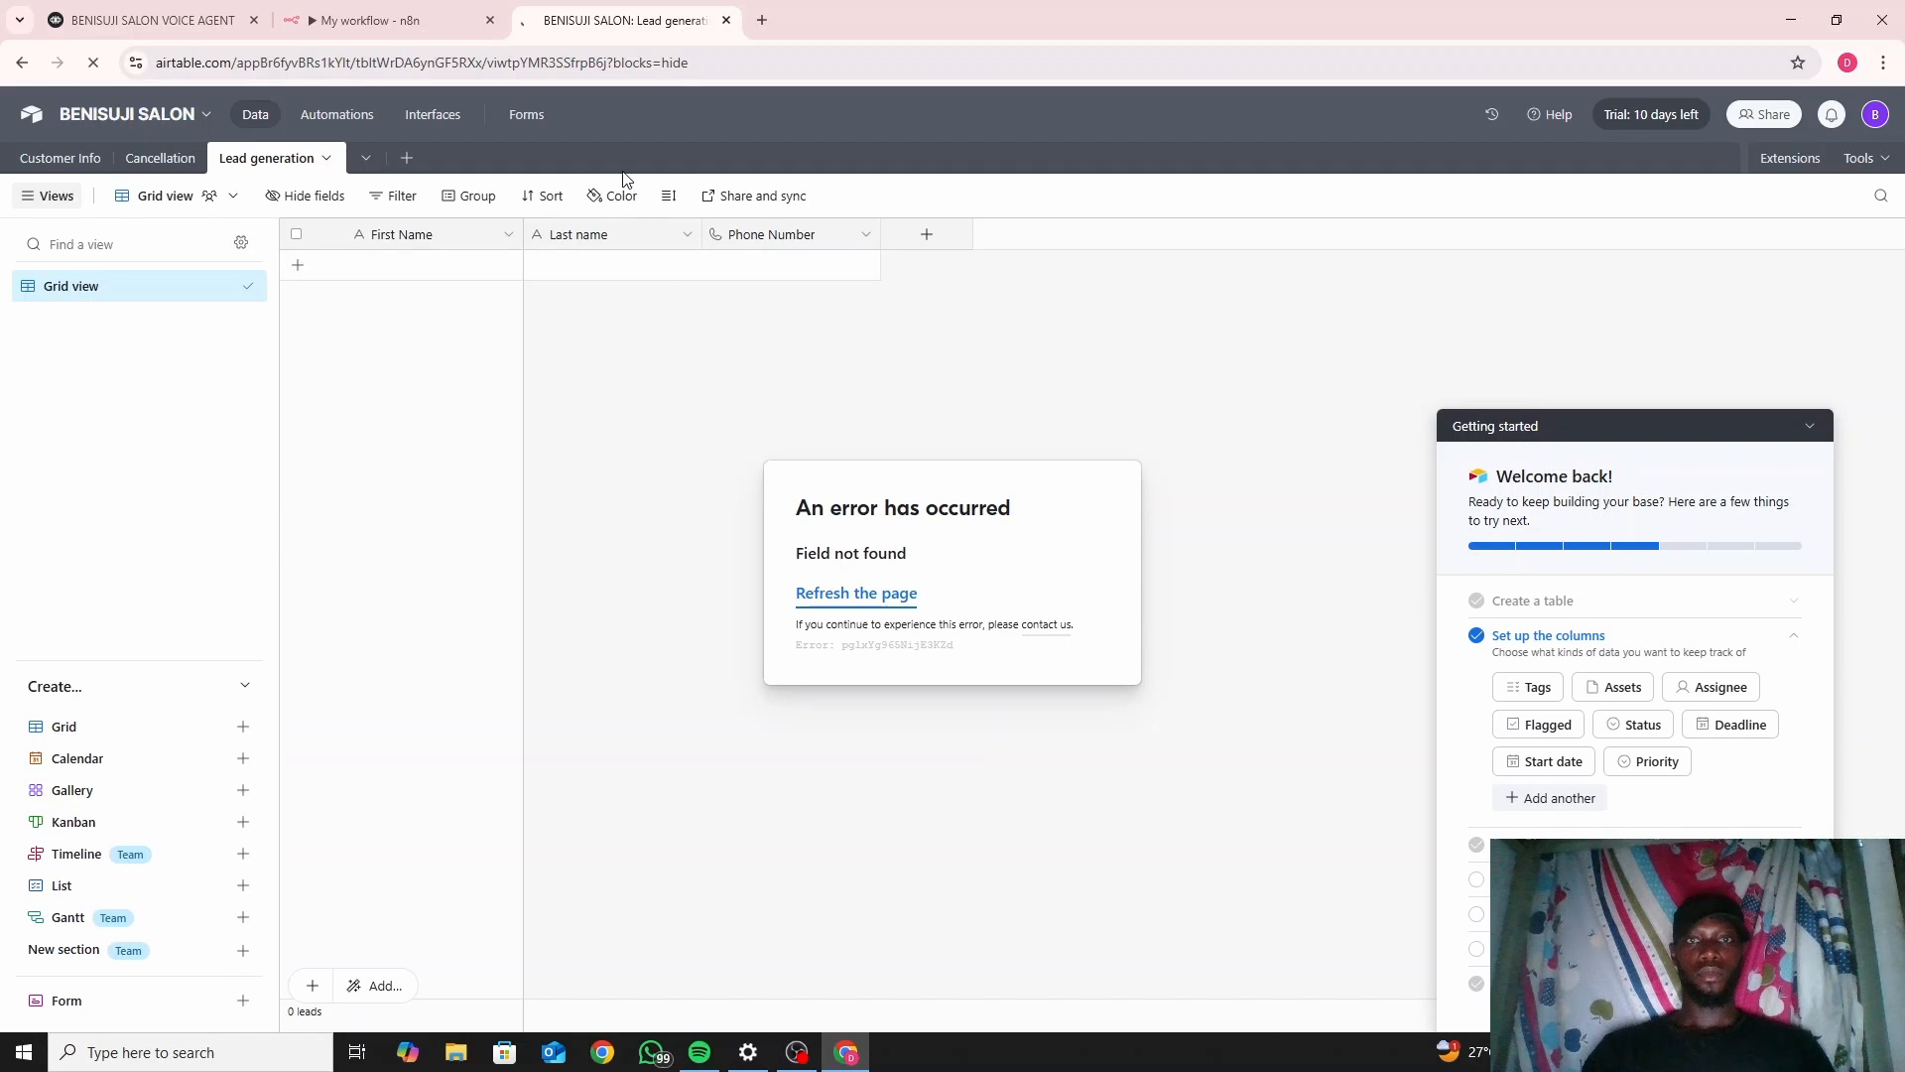
{"action": "left_click", "coordinate": [361, 12]}
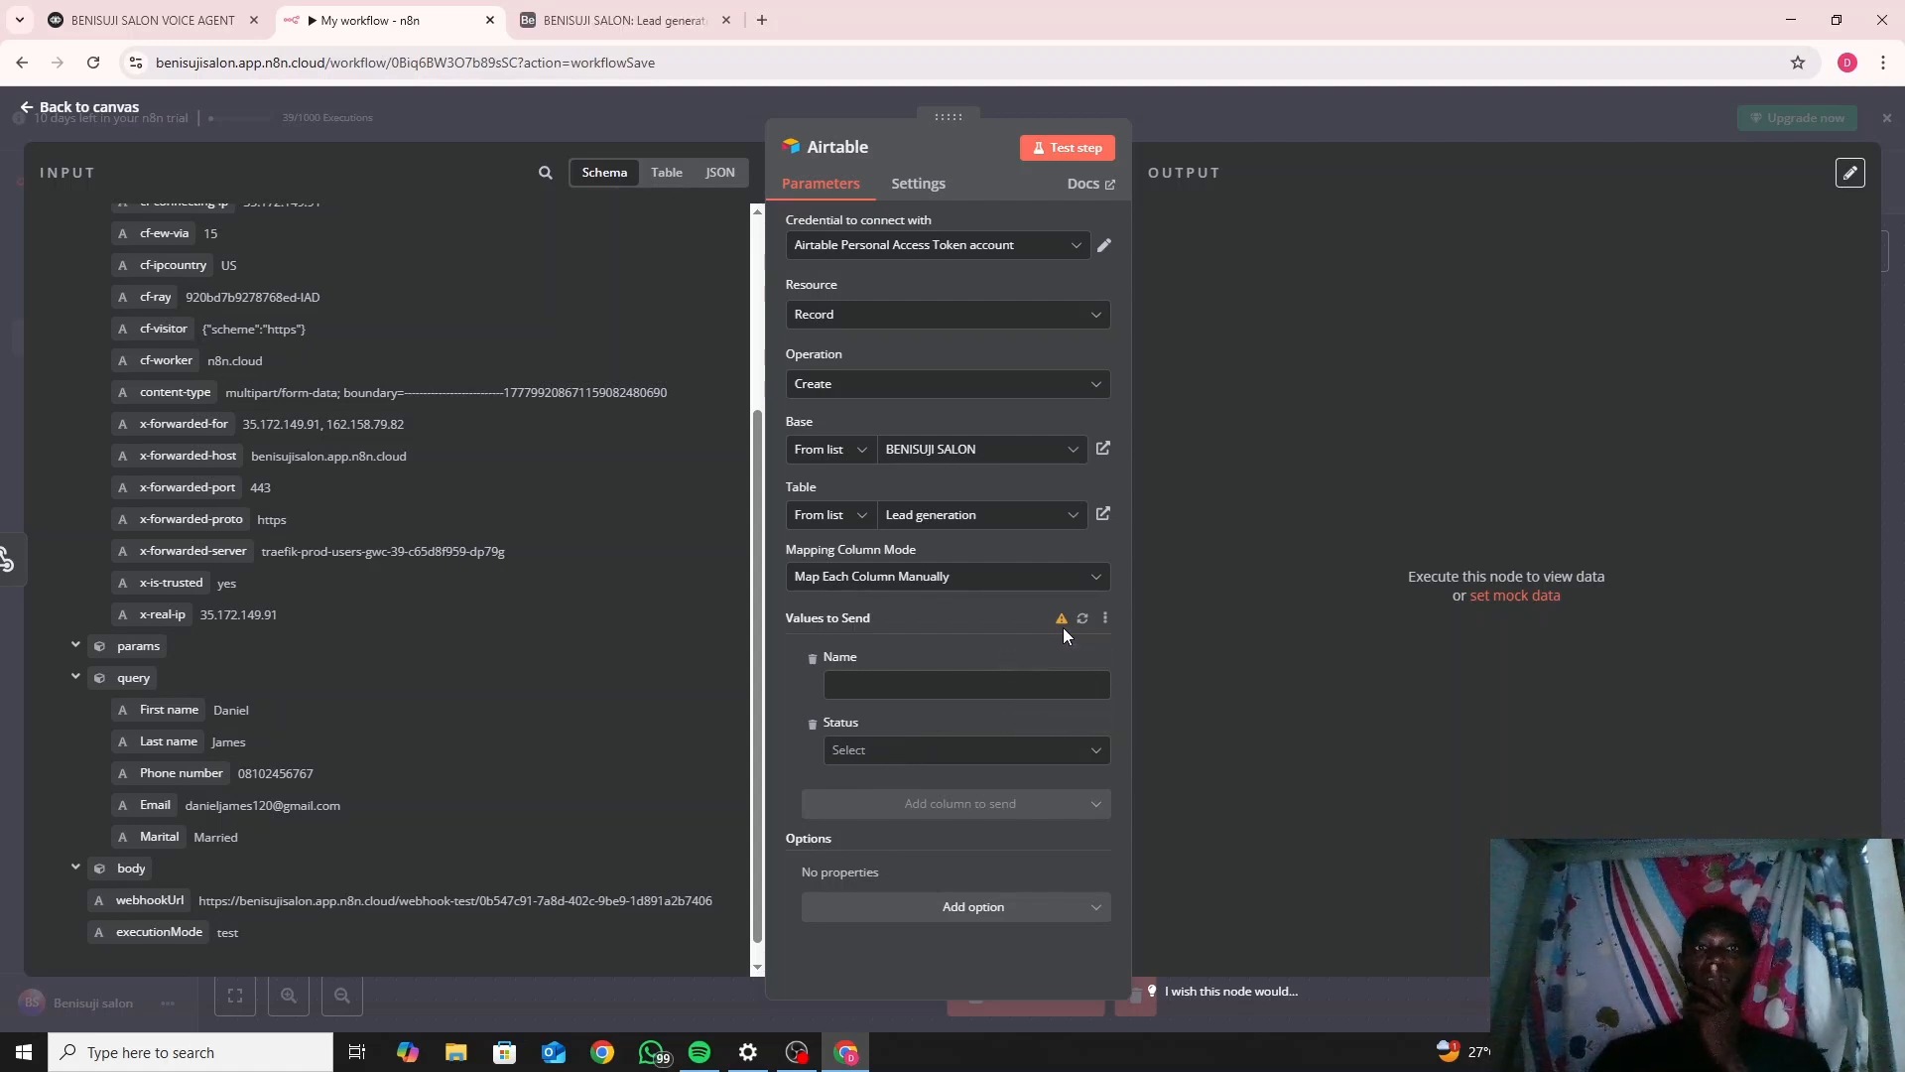
{"action": "mouse_move", "coordinate": [1062, 624]}
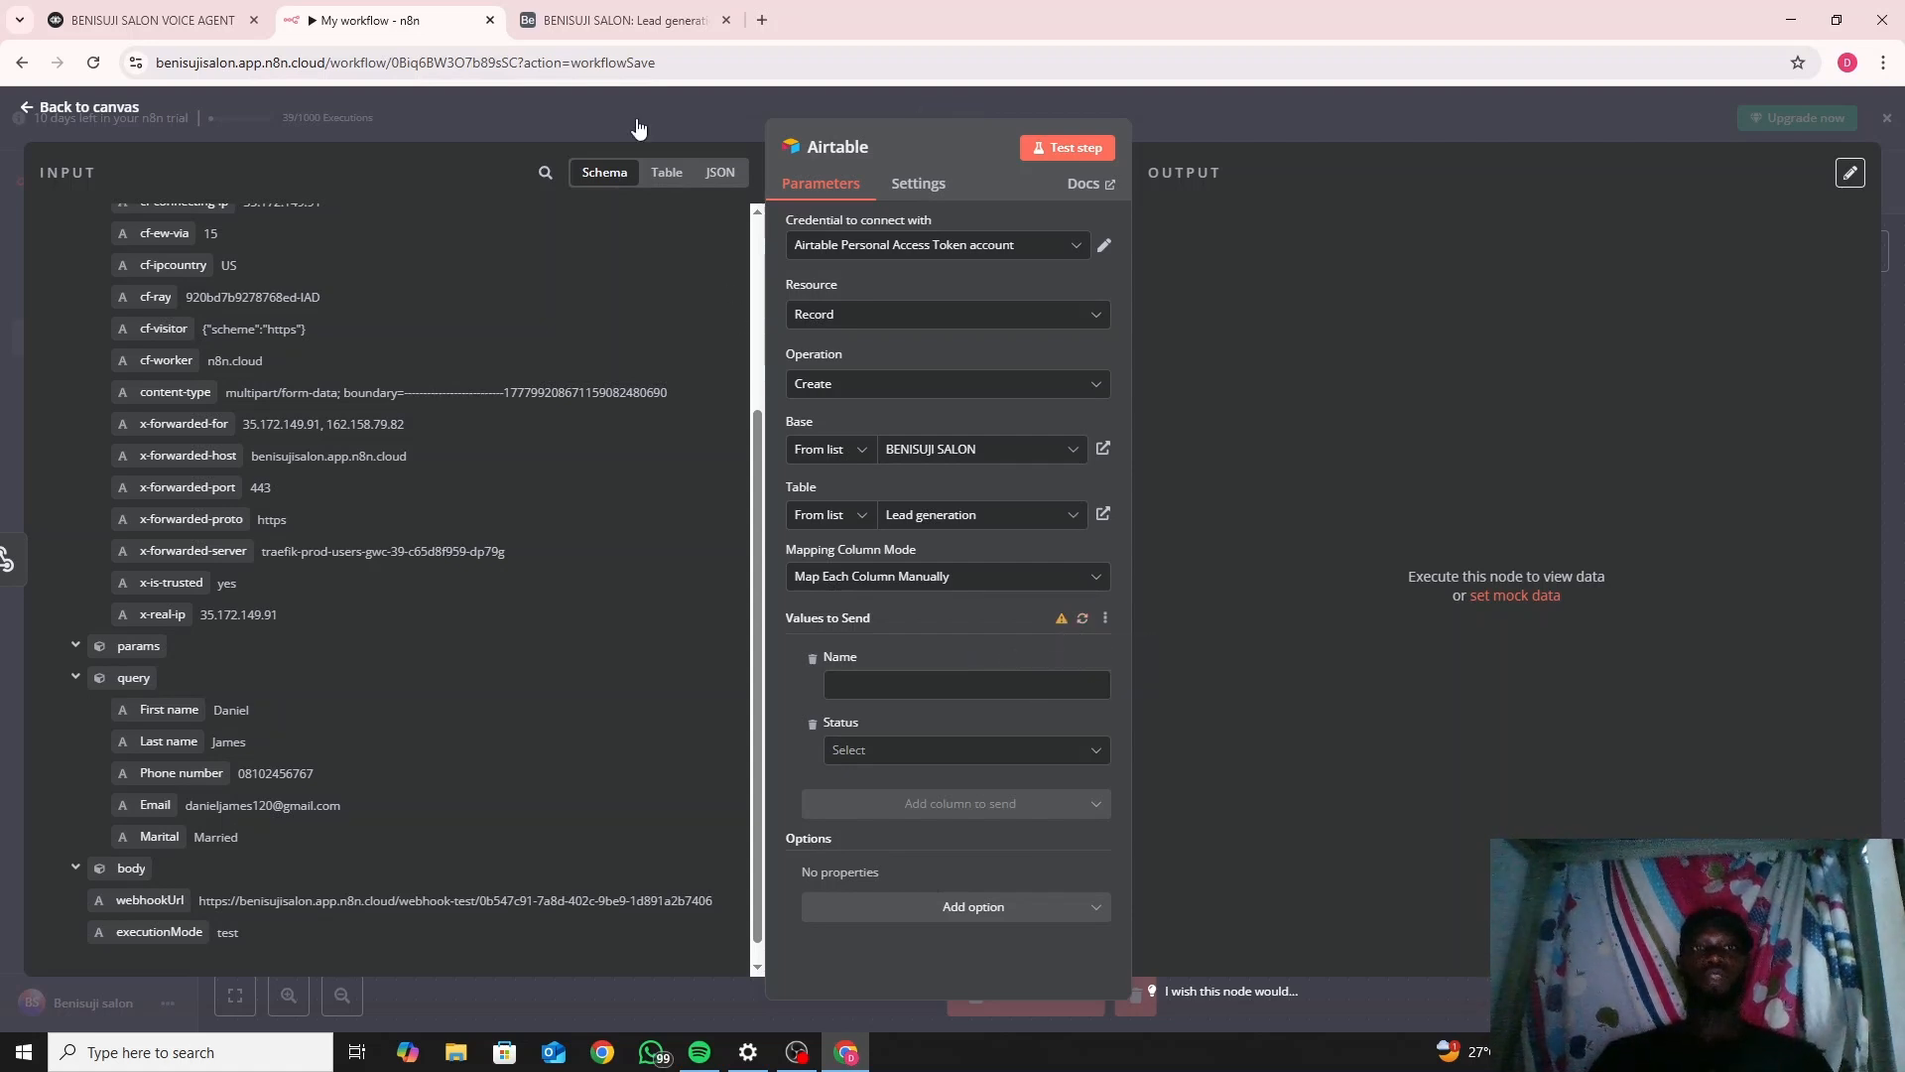
Add an Email-type field named 'Email address' to the Lead generation table.
{"action": "left_click", "coordinate": [620, 22]}
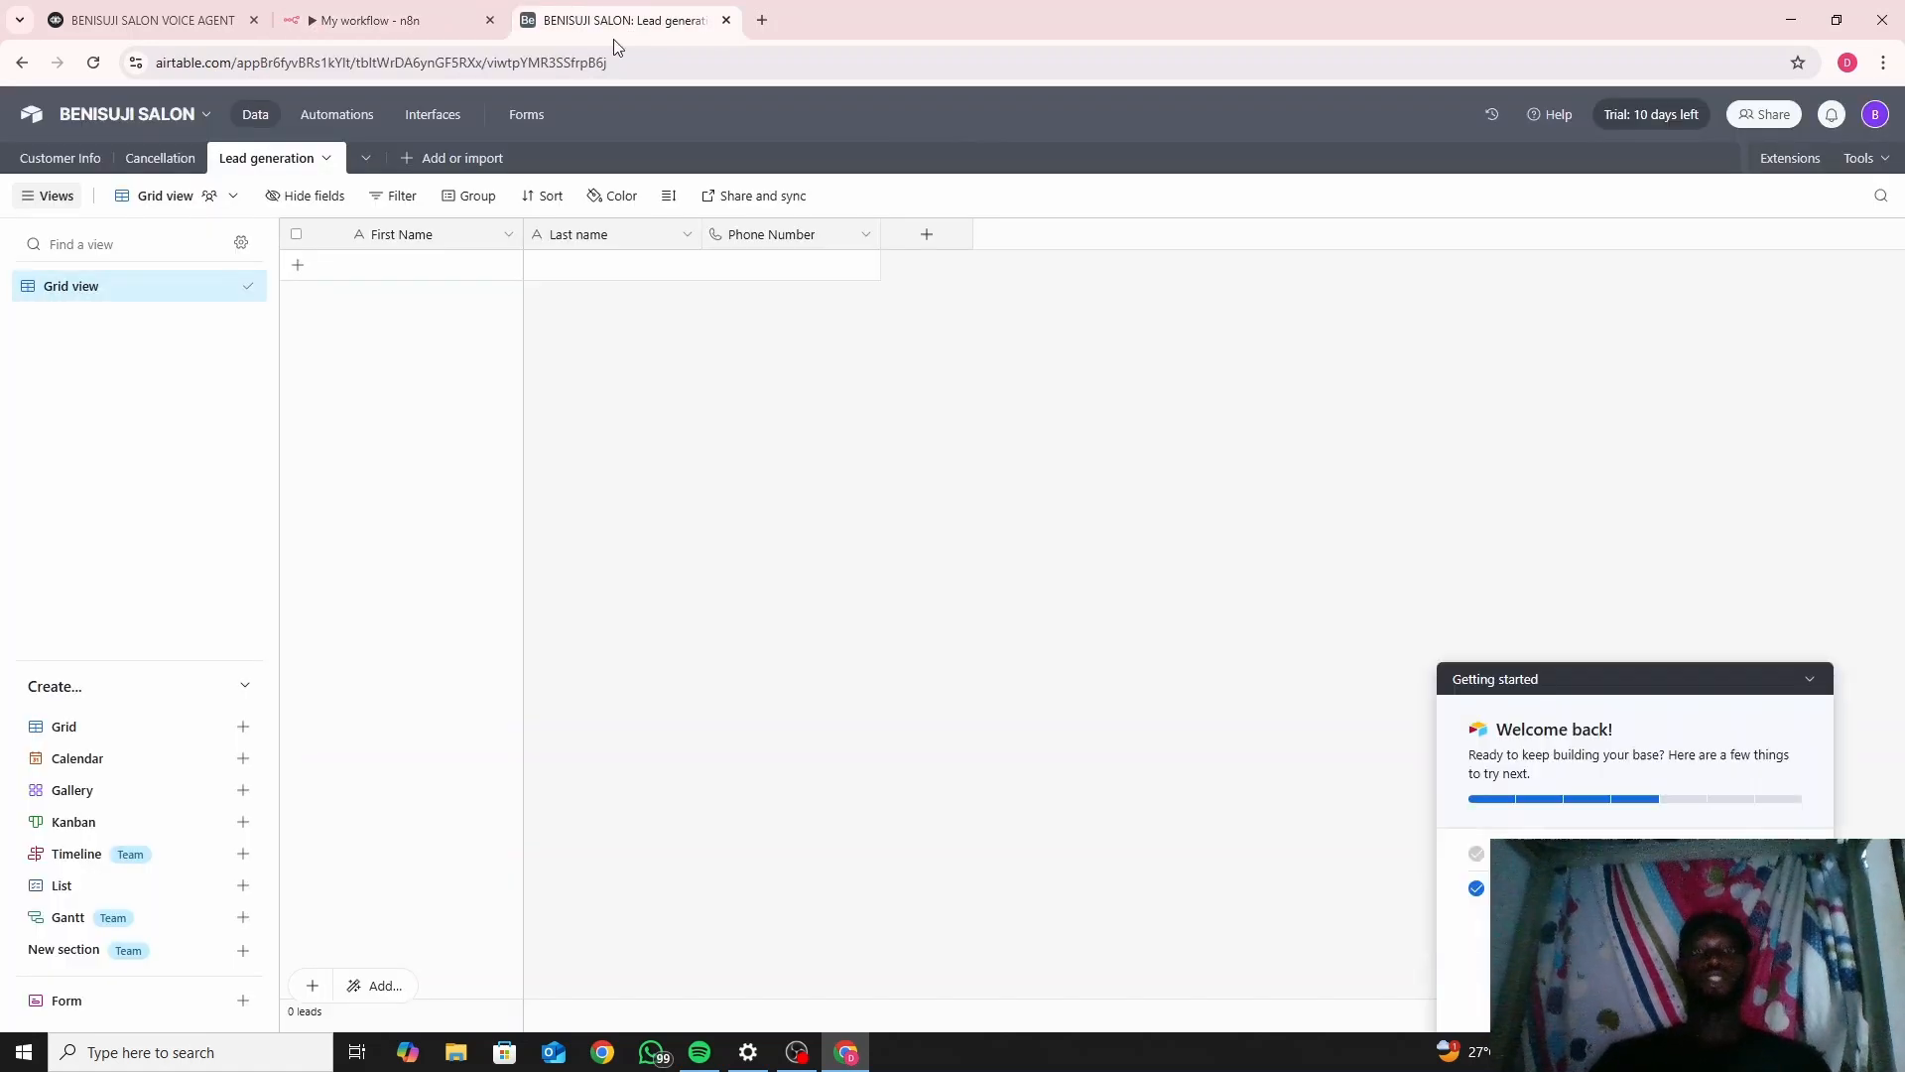
{"action": "left_click", "coordinate": [937, 240]}
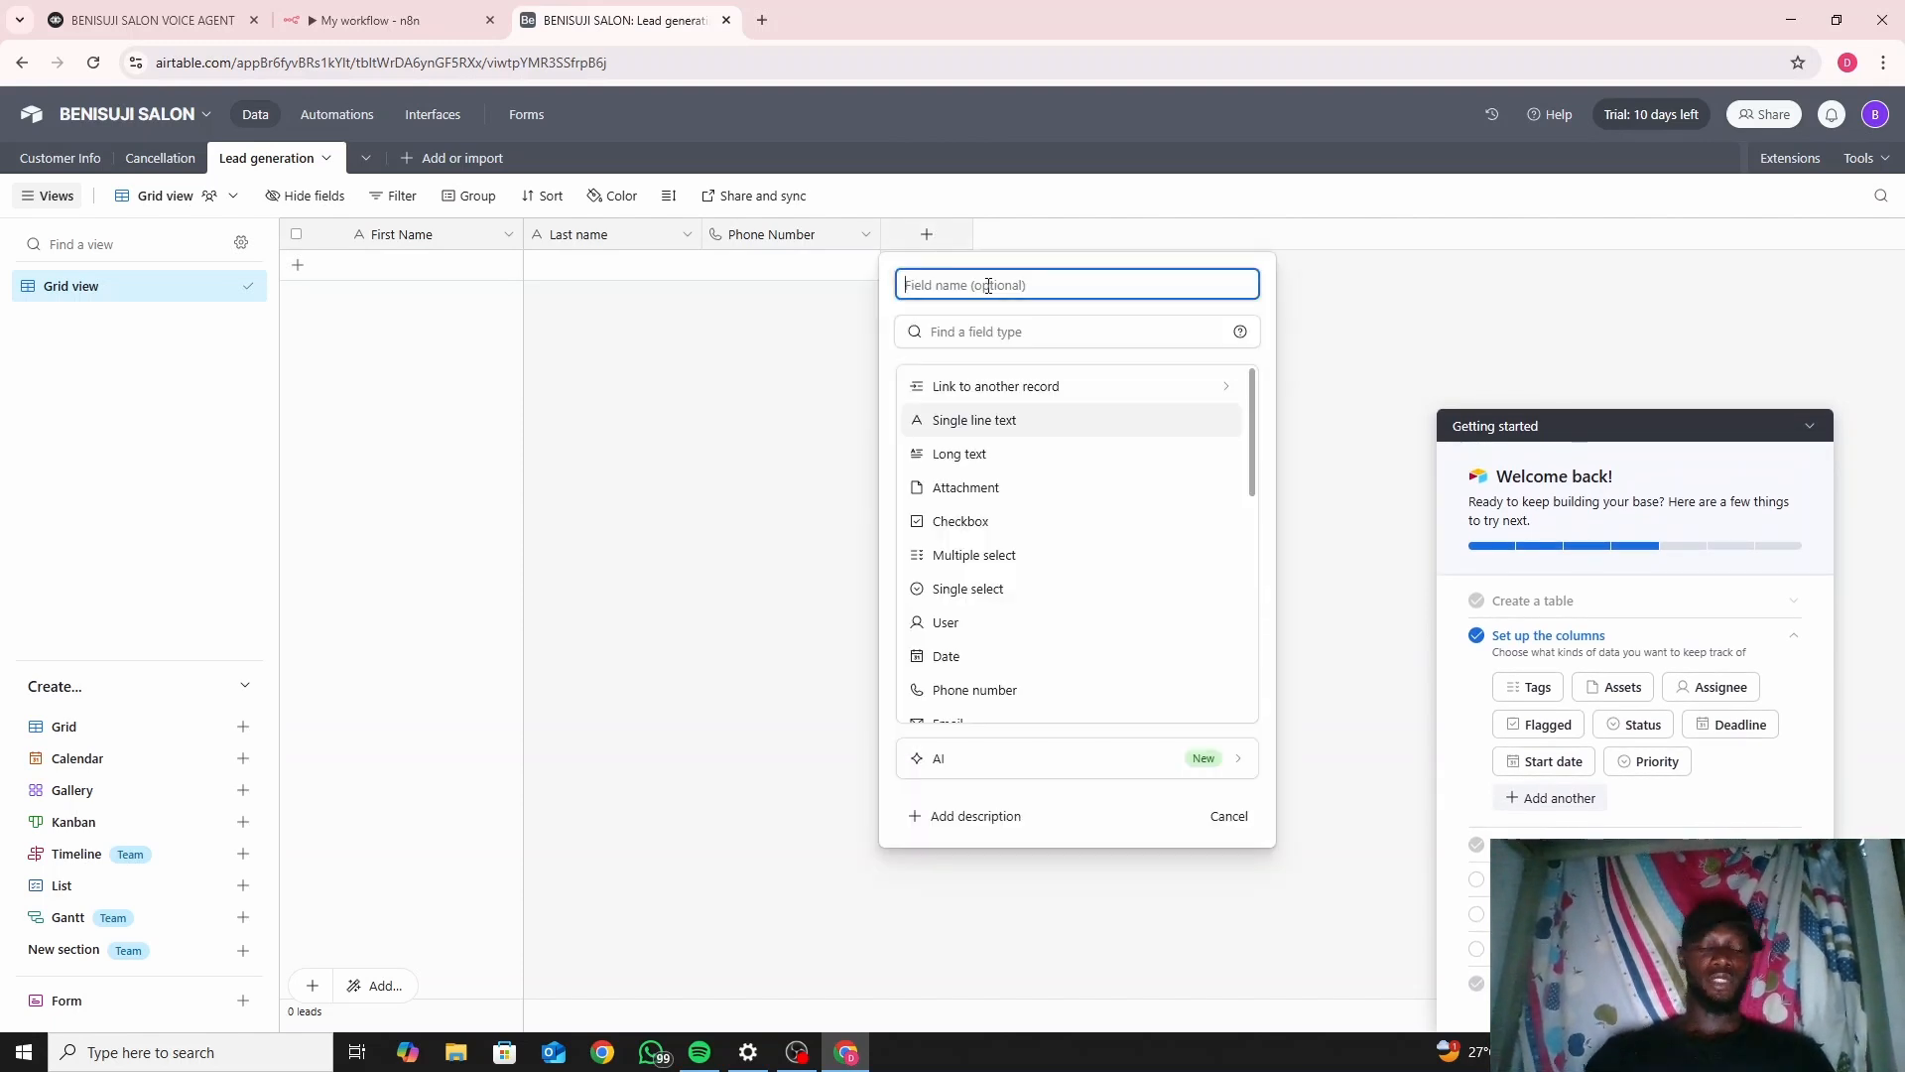
{"action": "type", "text": "e"}
{"action": "key", "text": "BackSpace"}
{"action": "type", "text": "E"}
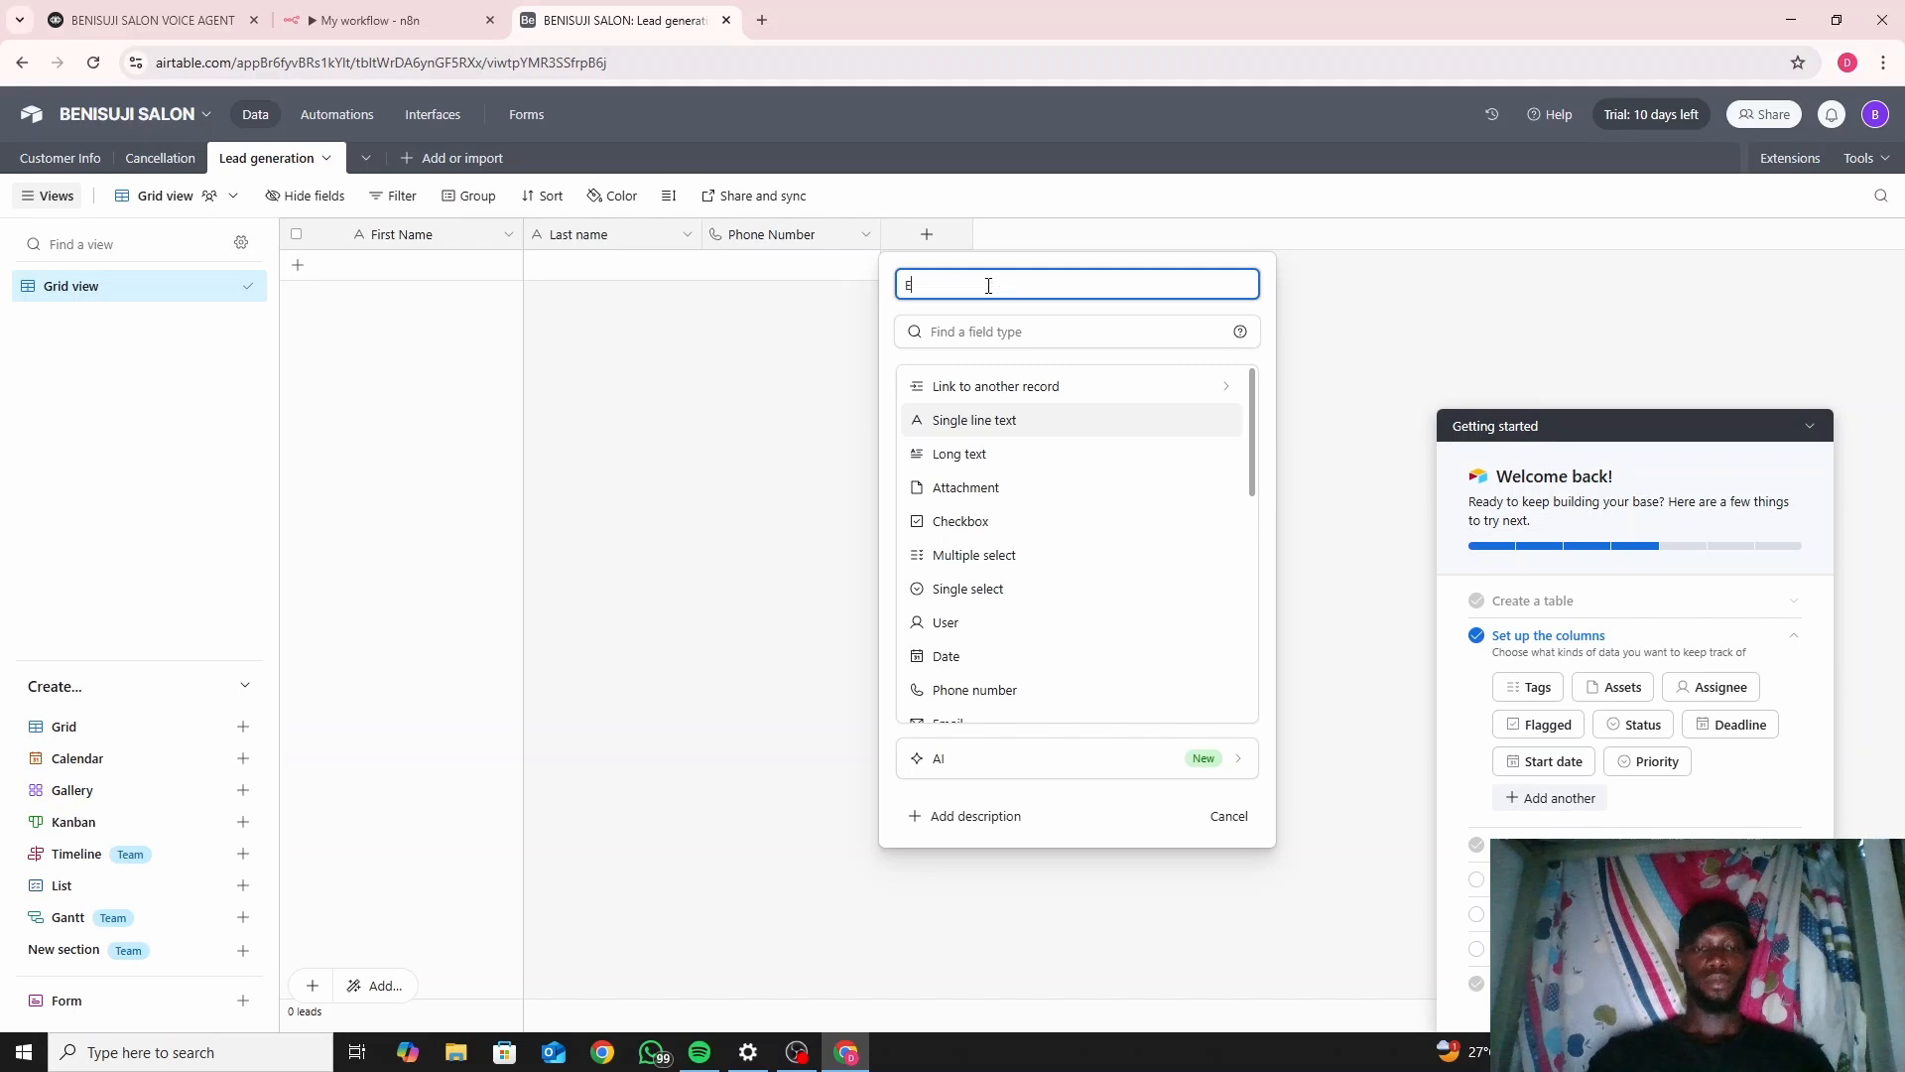
{"action": "type", "text": "mail a"}
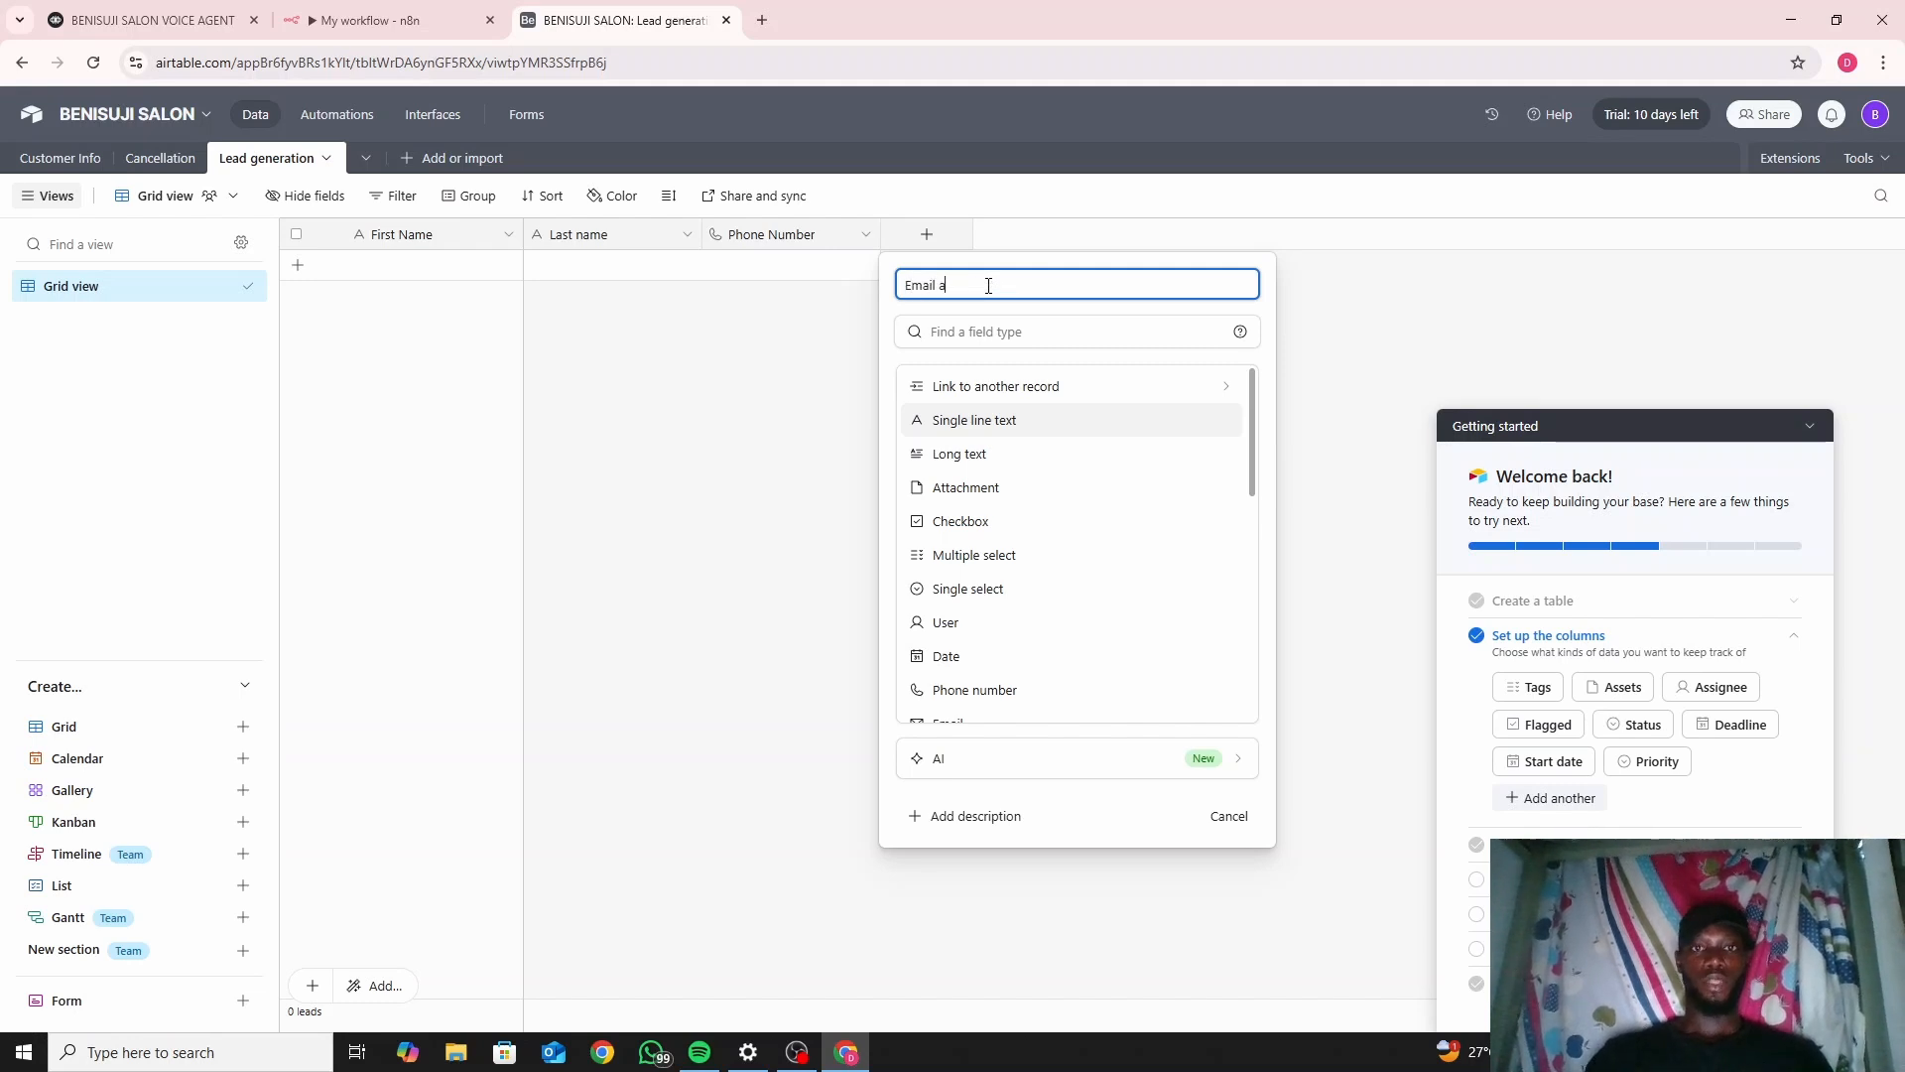
{"action": "type", "text": "ddress"}
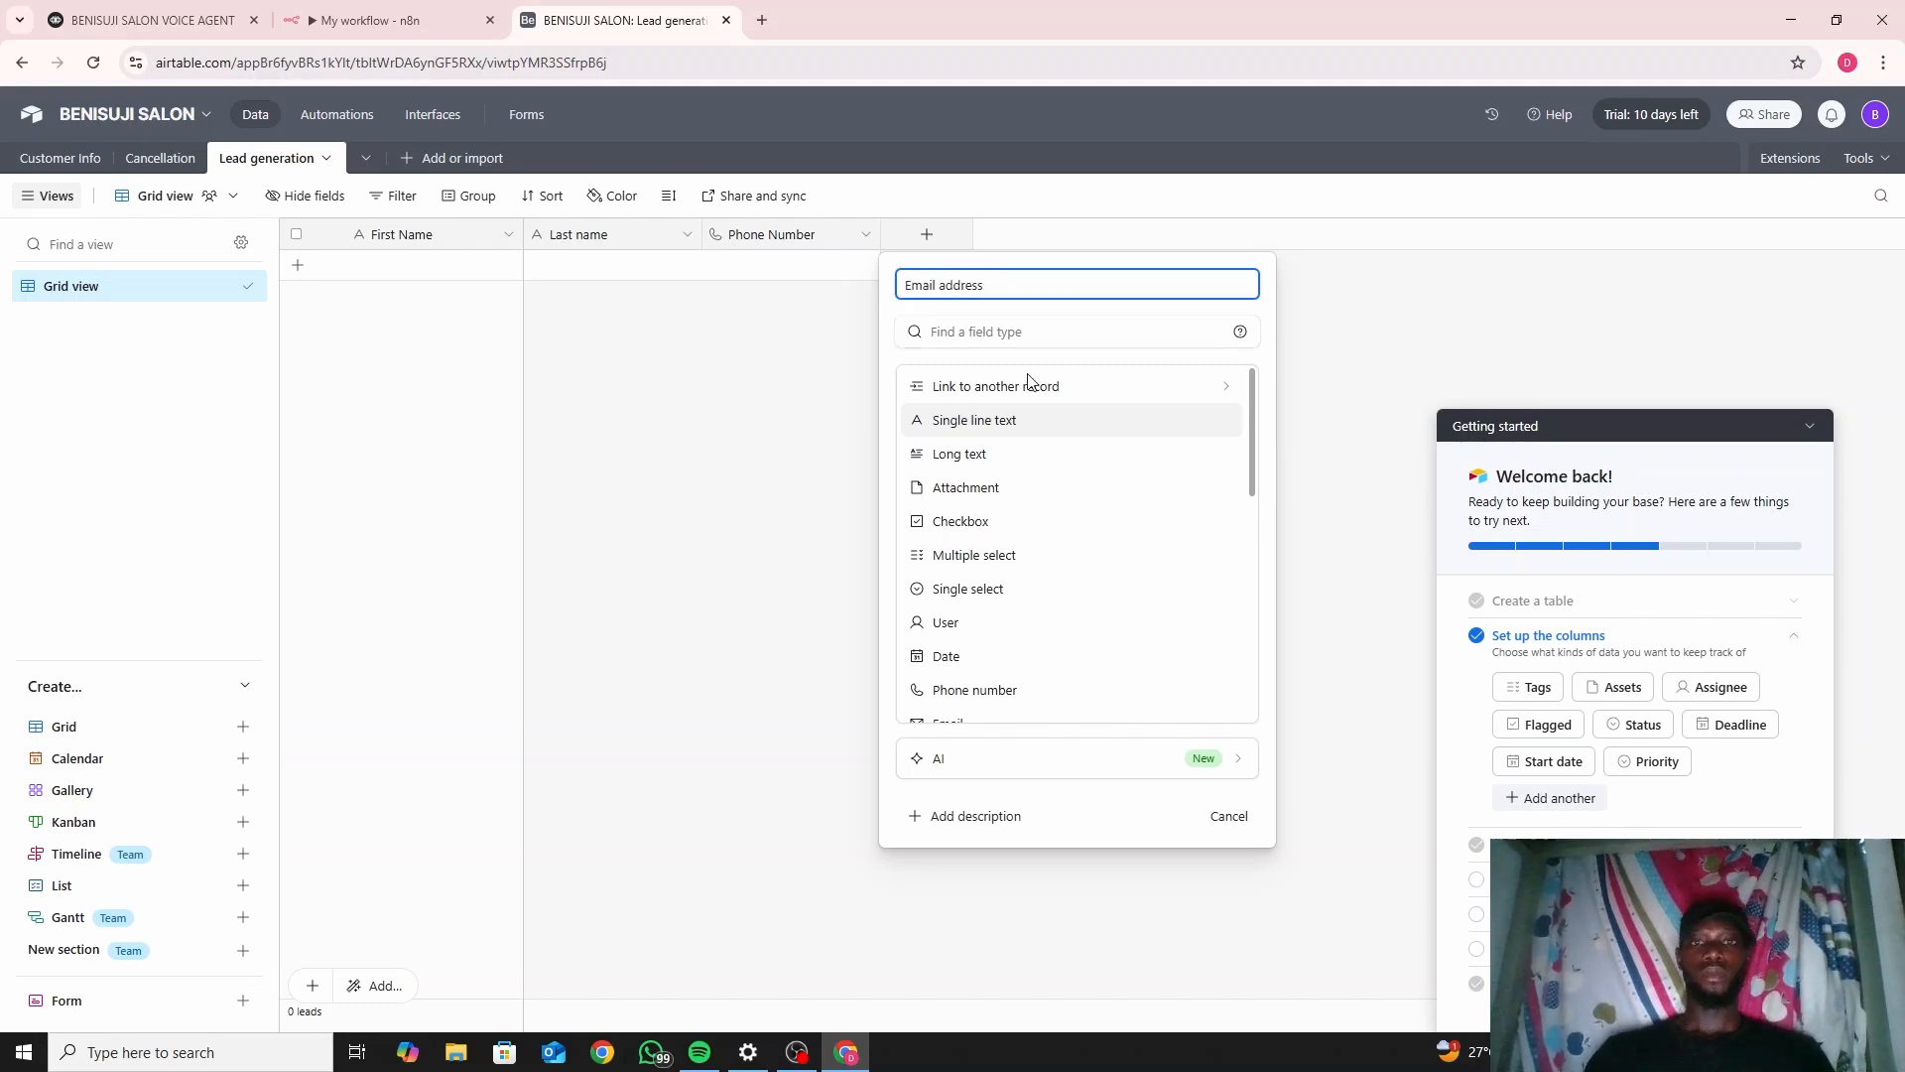
{"action": "left_click", "coordinate": [1039, 331]}
{"action": "type", "text": "e"}
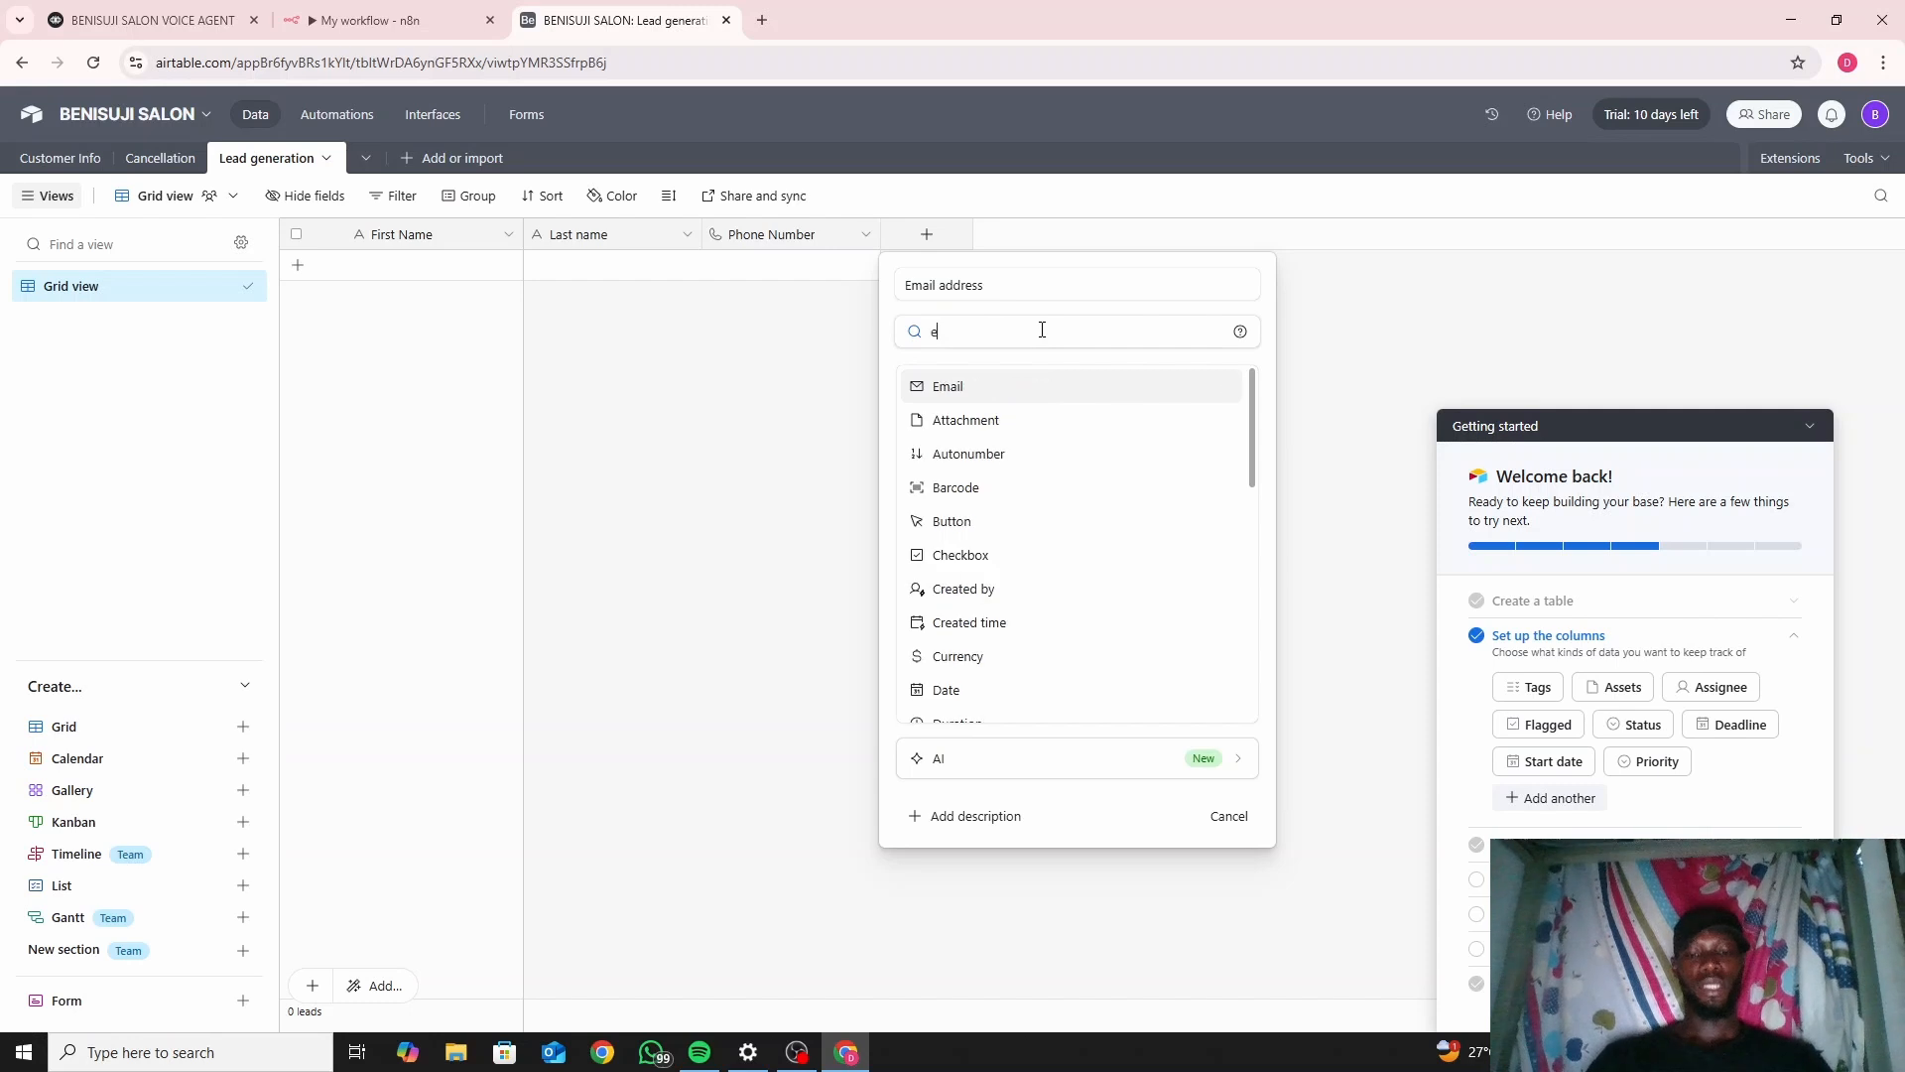
{"action": "type", "text": "m"}
{"action": "left_click", "coordinate": [1046, 387]}
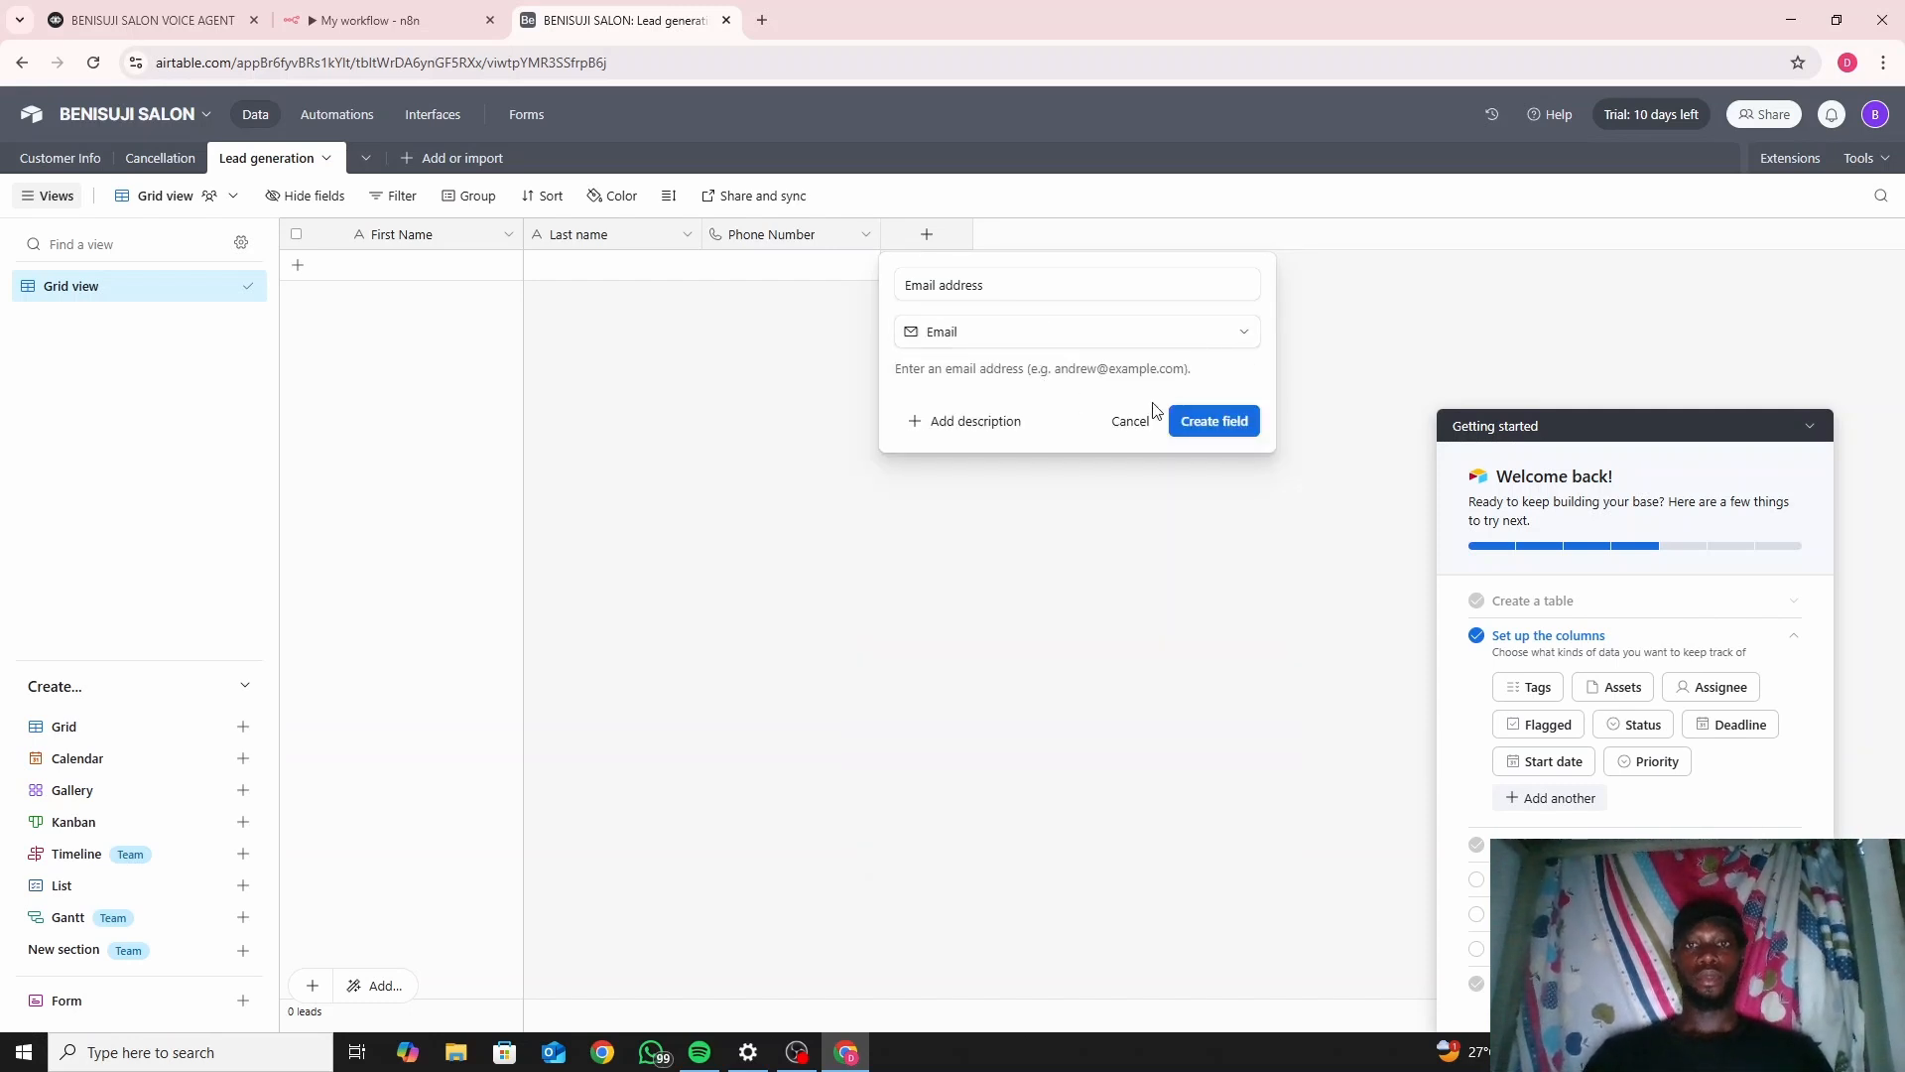
{"action": "left_click", "coordinate": [1210, 422]}
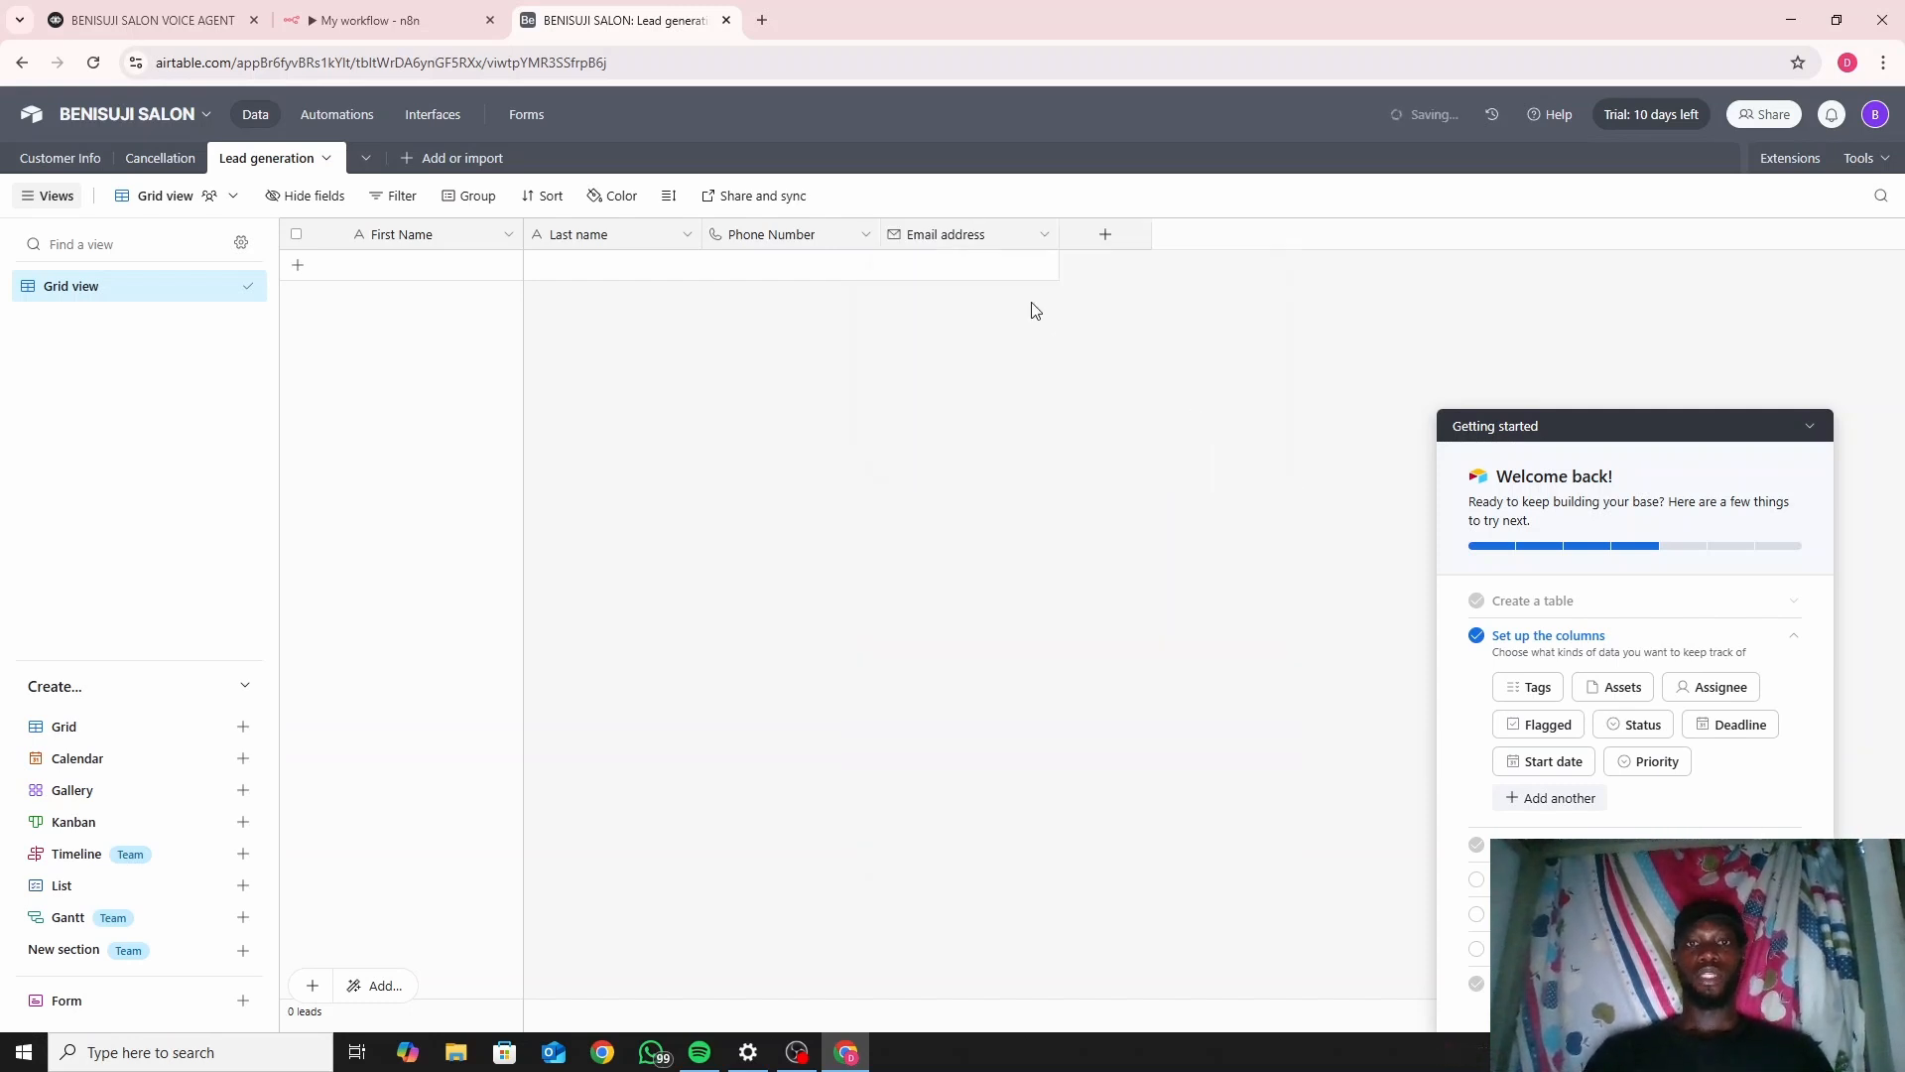
Add a single line text field 'Marital Status', then go back to n8n.
{"action": "left_click", "coordinate": [1108, 236]}
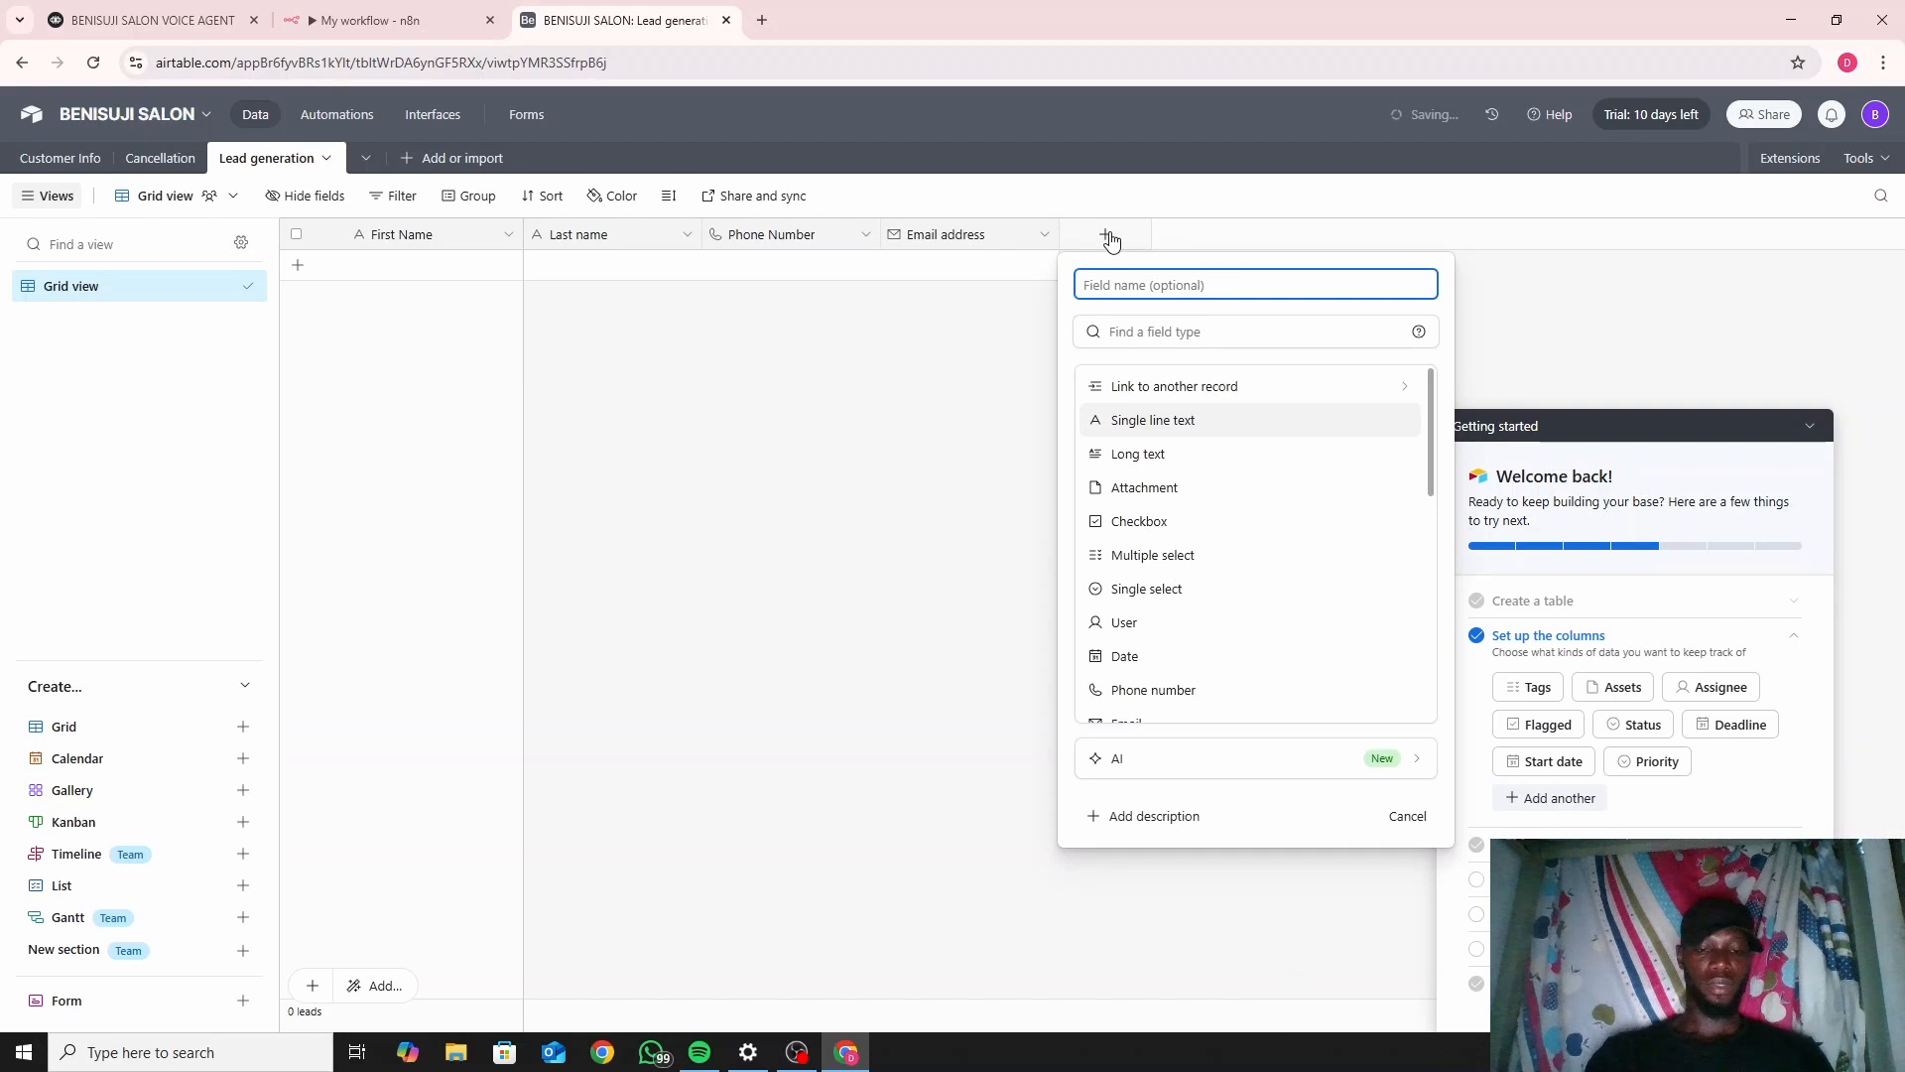
{"action": "type", "text": "Marita"}
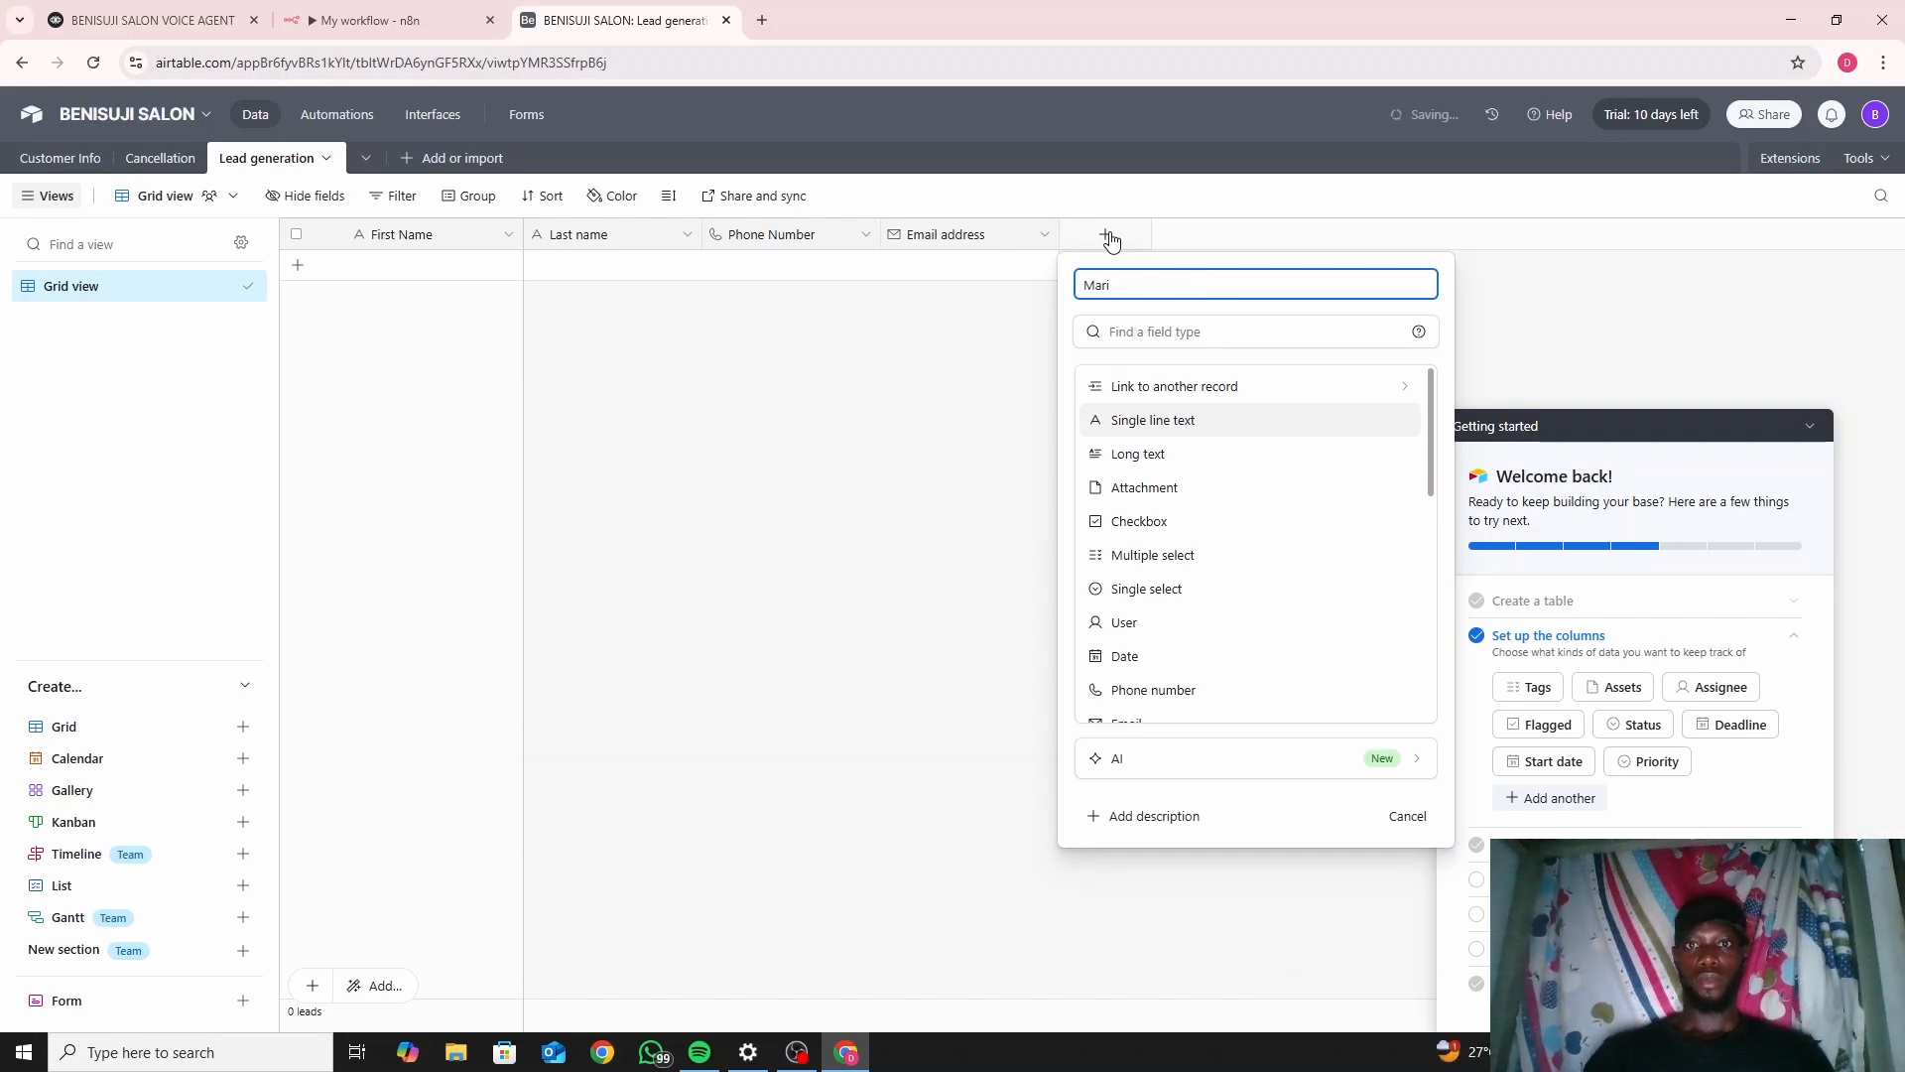
{"action": "type", "text": "l S"}
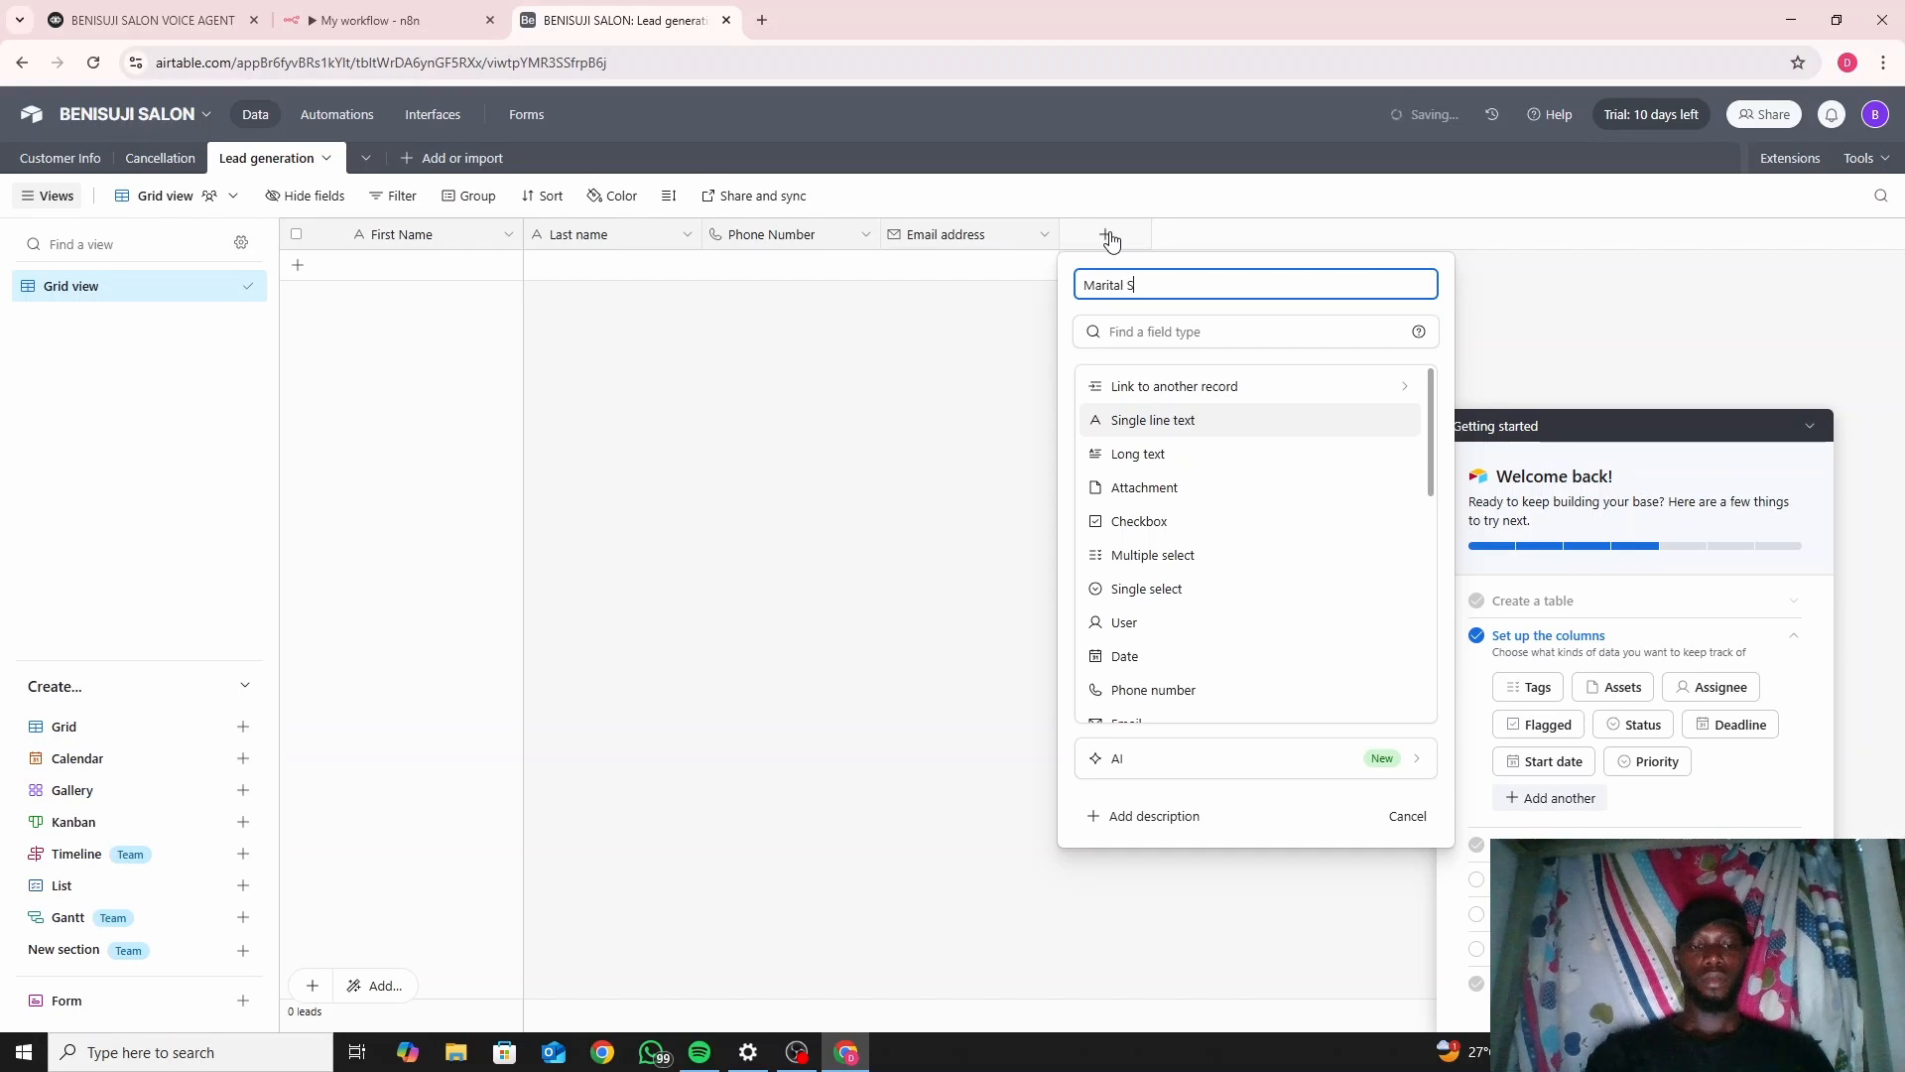
{"action": "type", "text": "tatus"}
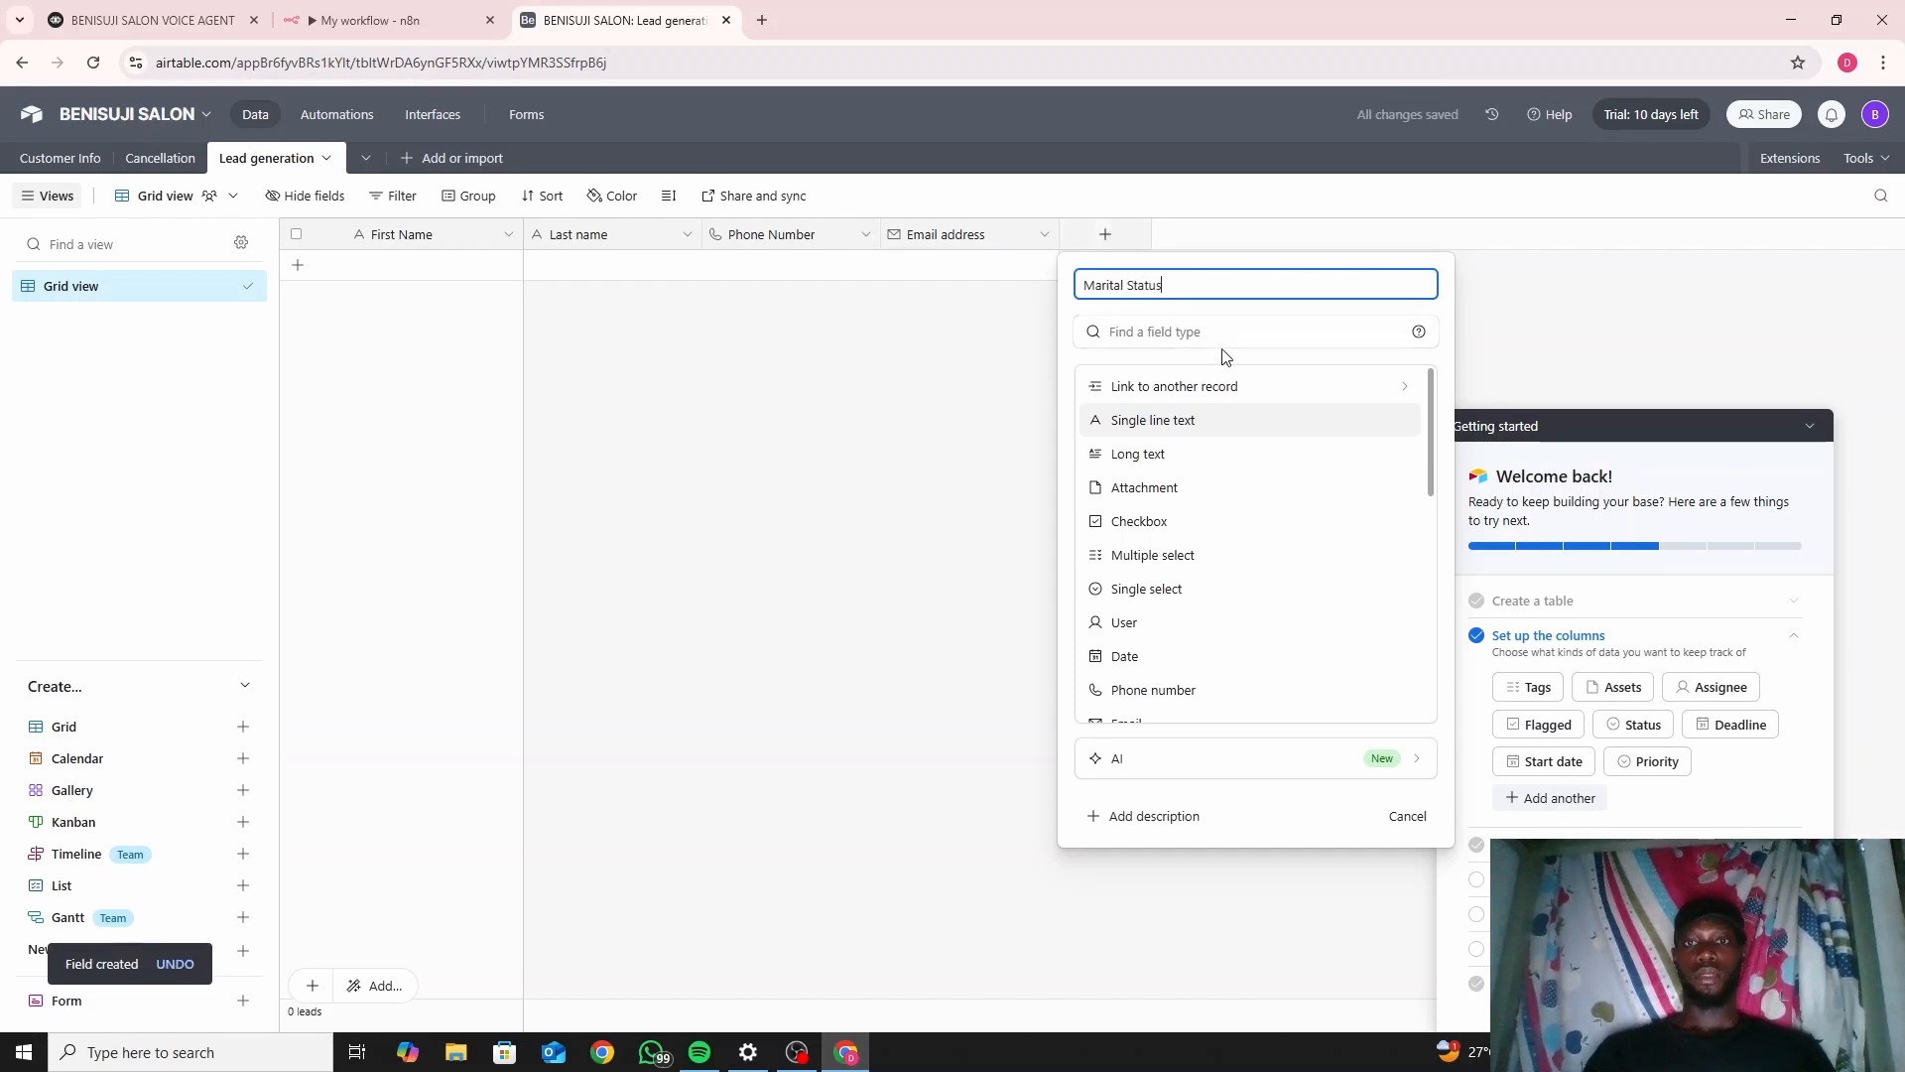
{"action": "left_click", "coordinate": [1226, 419]}
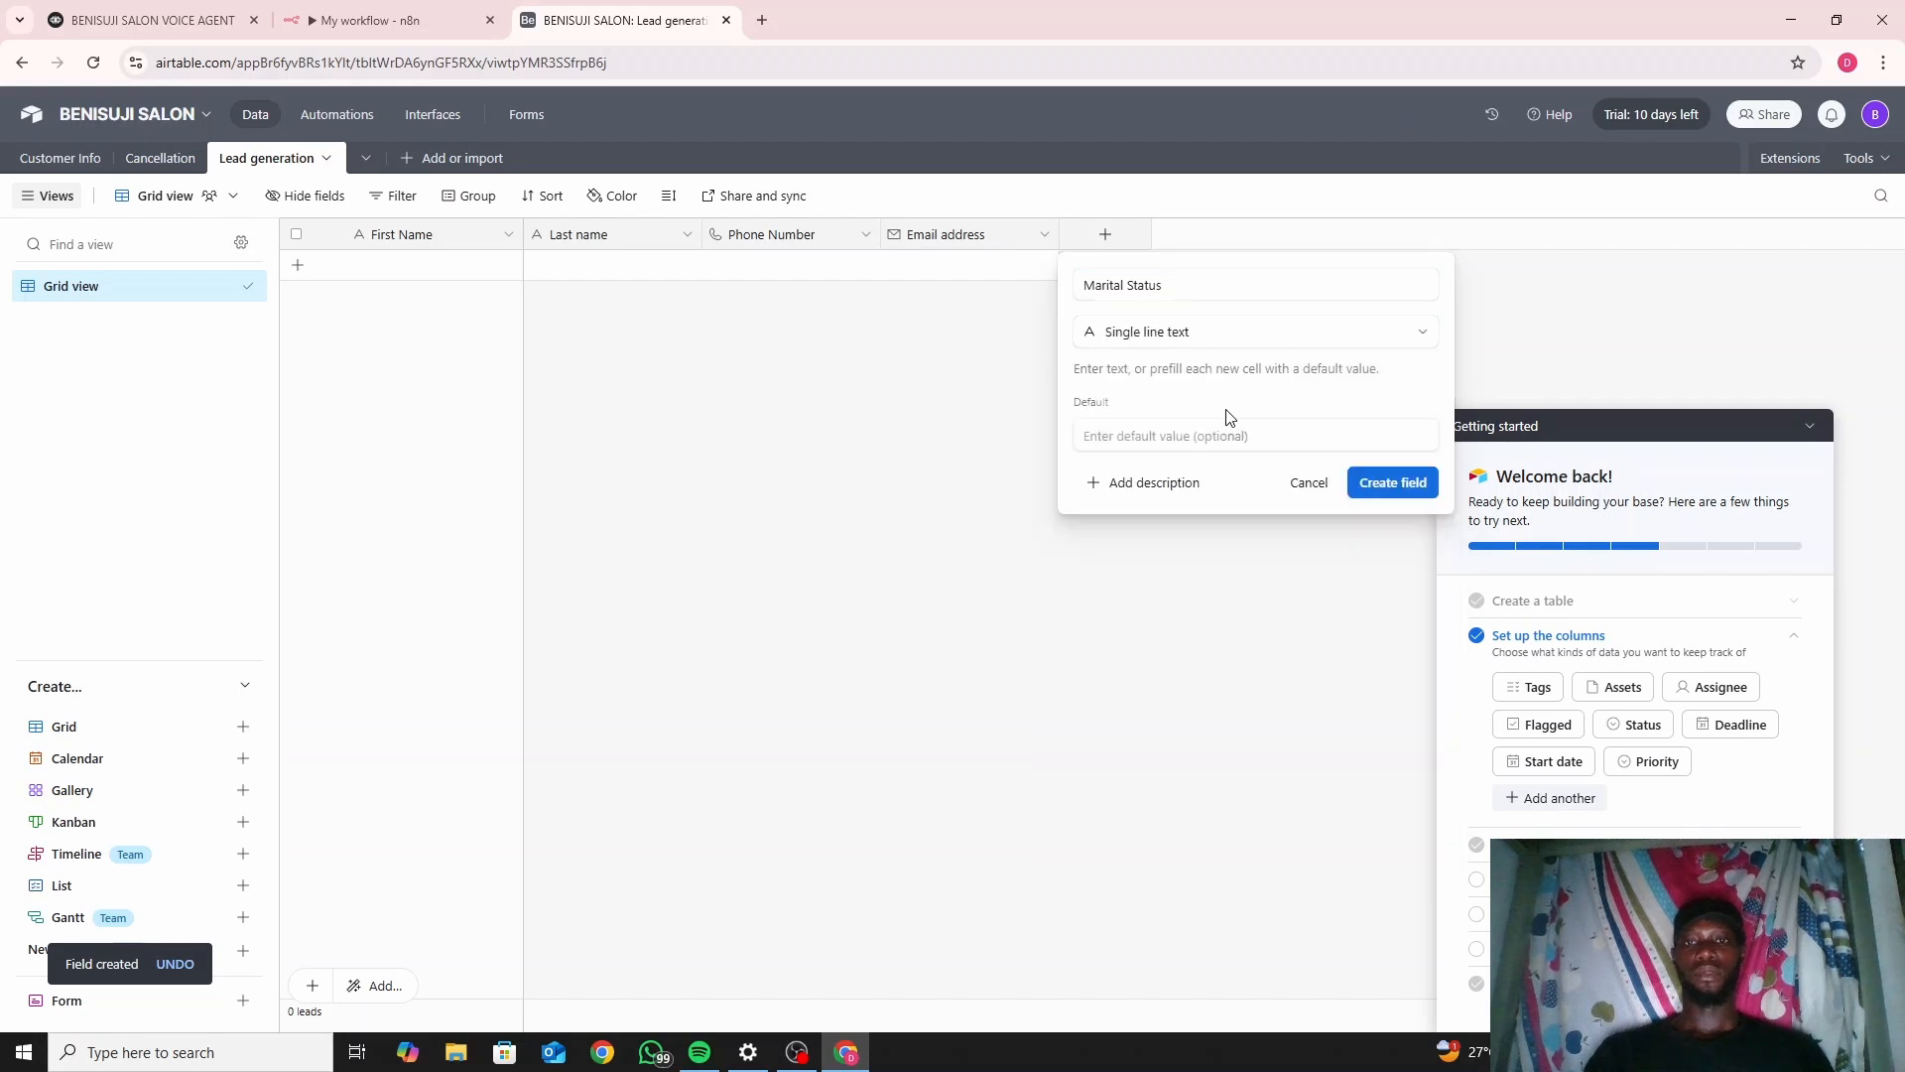
{"action": "left_click", "coordinate": [1415, 492]}
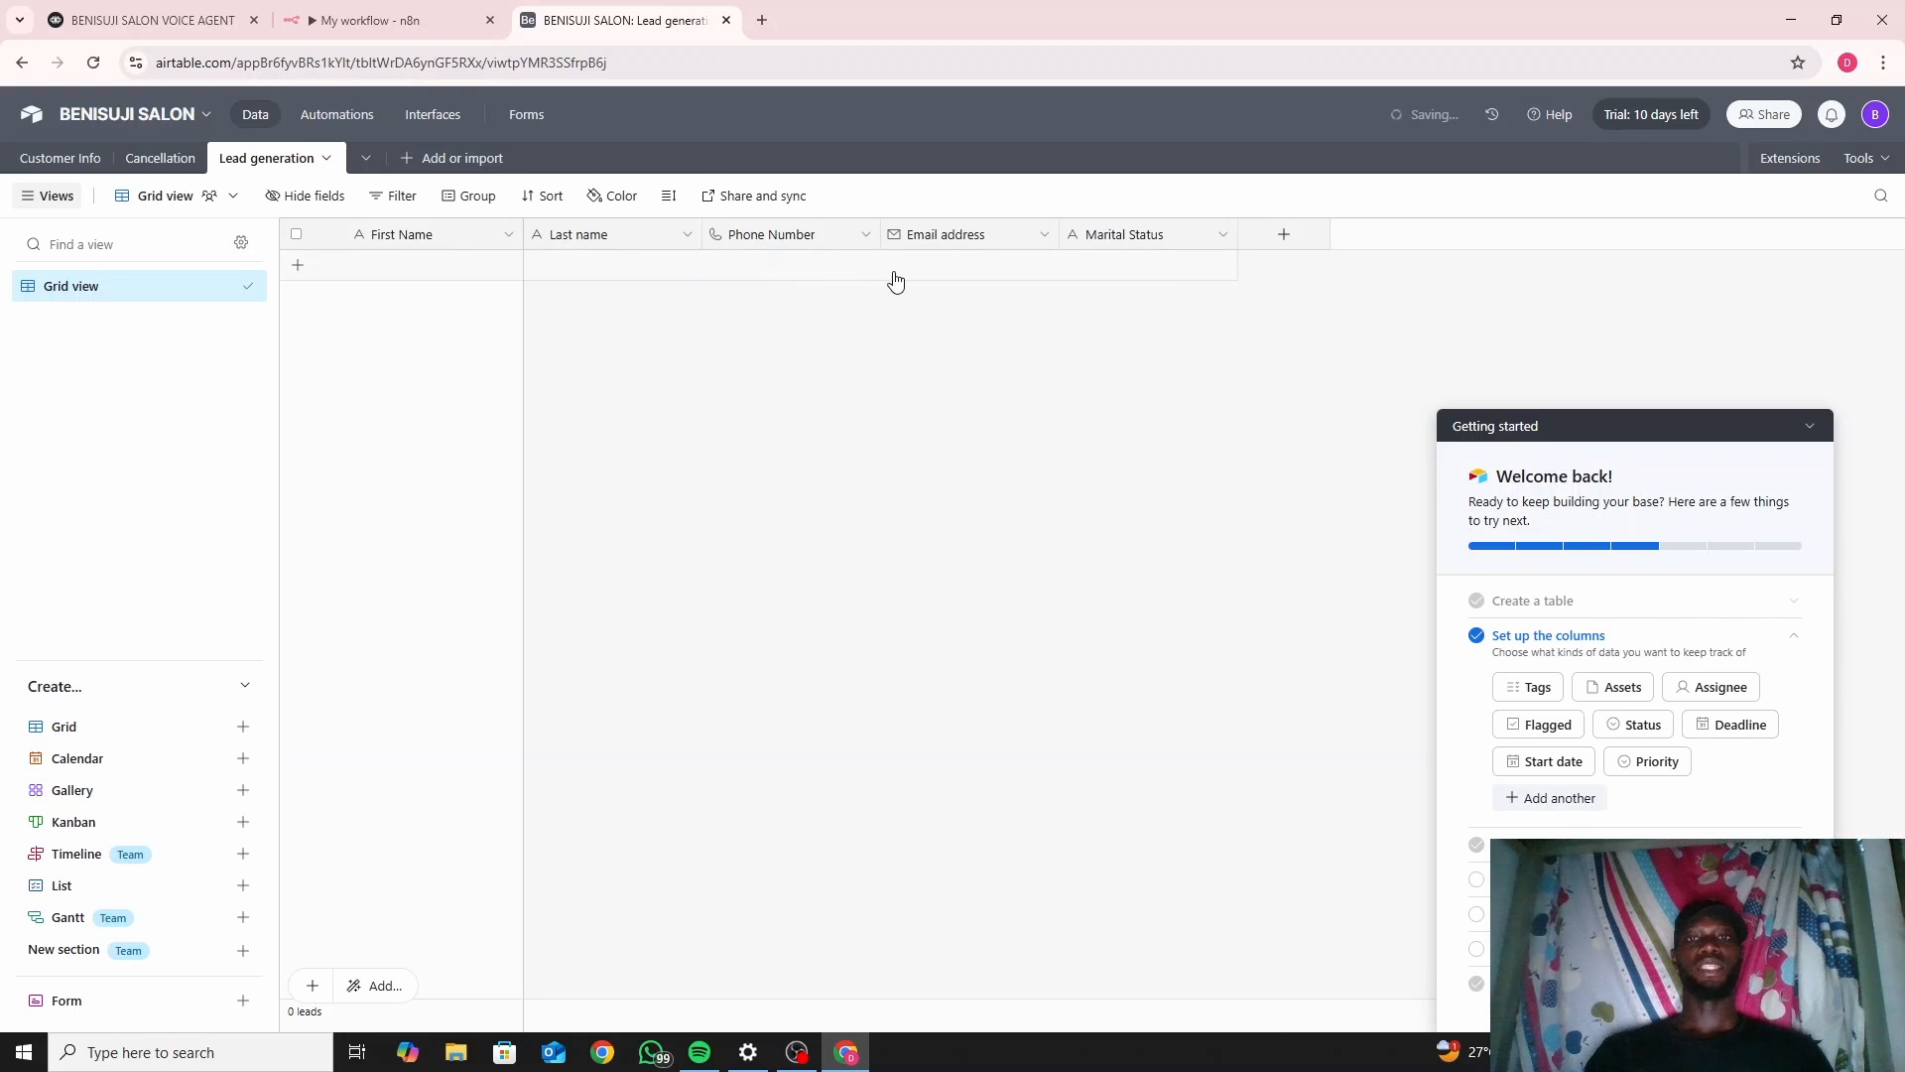
{"action": "left_click", "coordinate": [335, 18]}
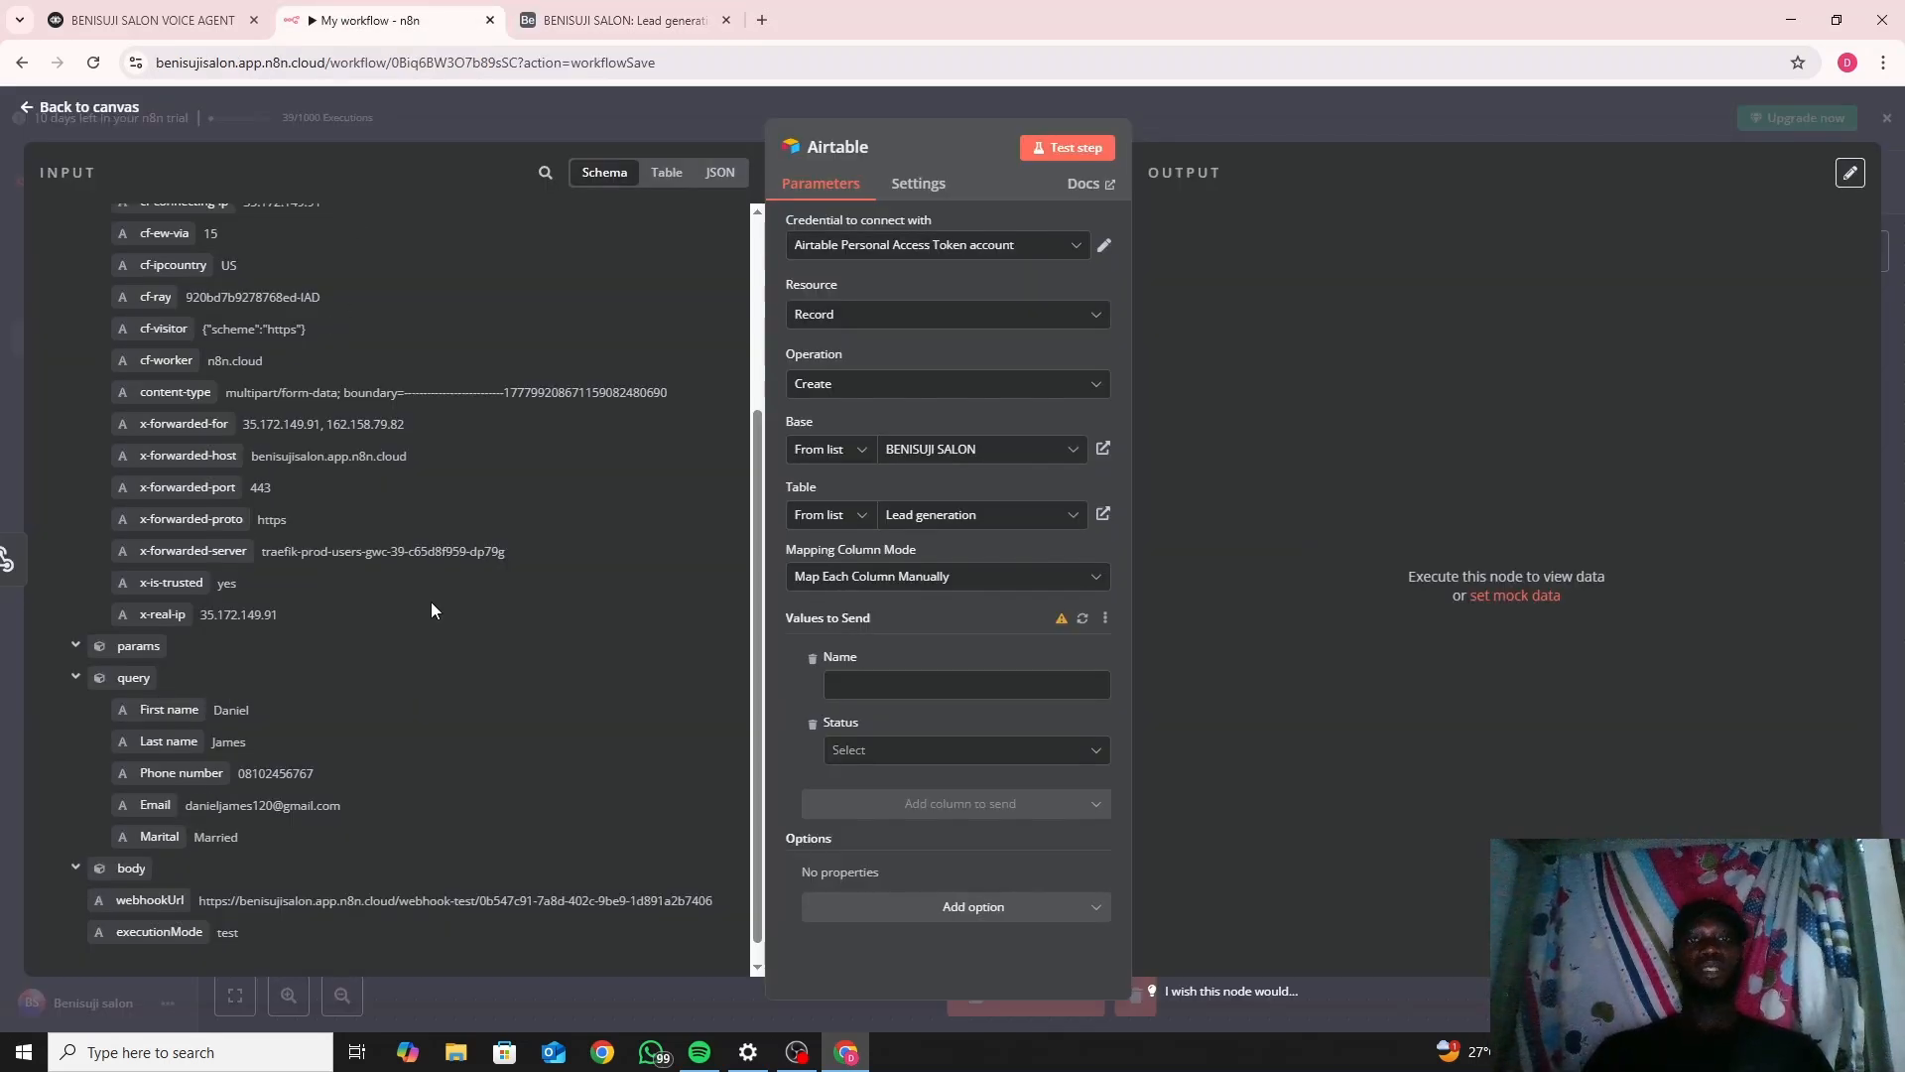
Refresh Values to Send until First Name, Last name, Phone Number, Email address and Marital Status appear.
{"action": "left_click", "coordinate": [1084, 618]}
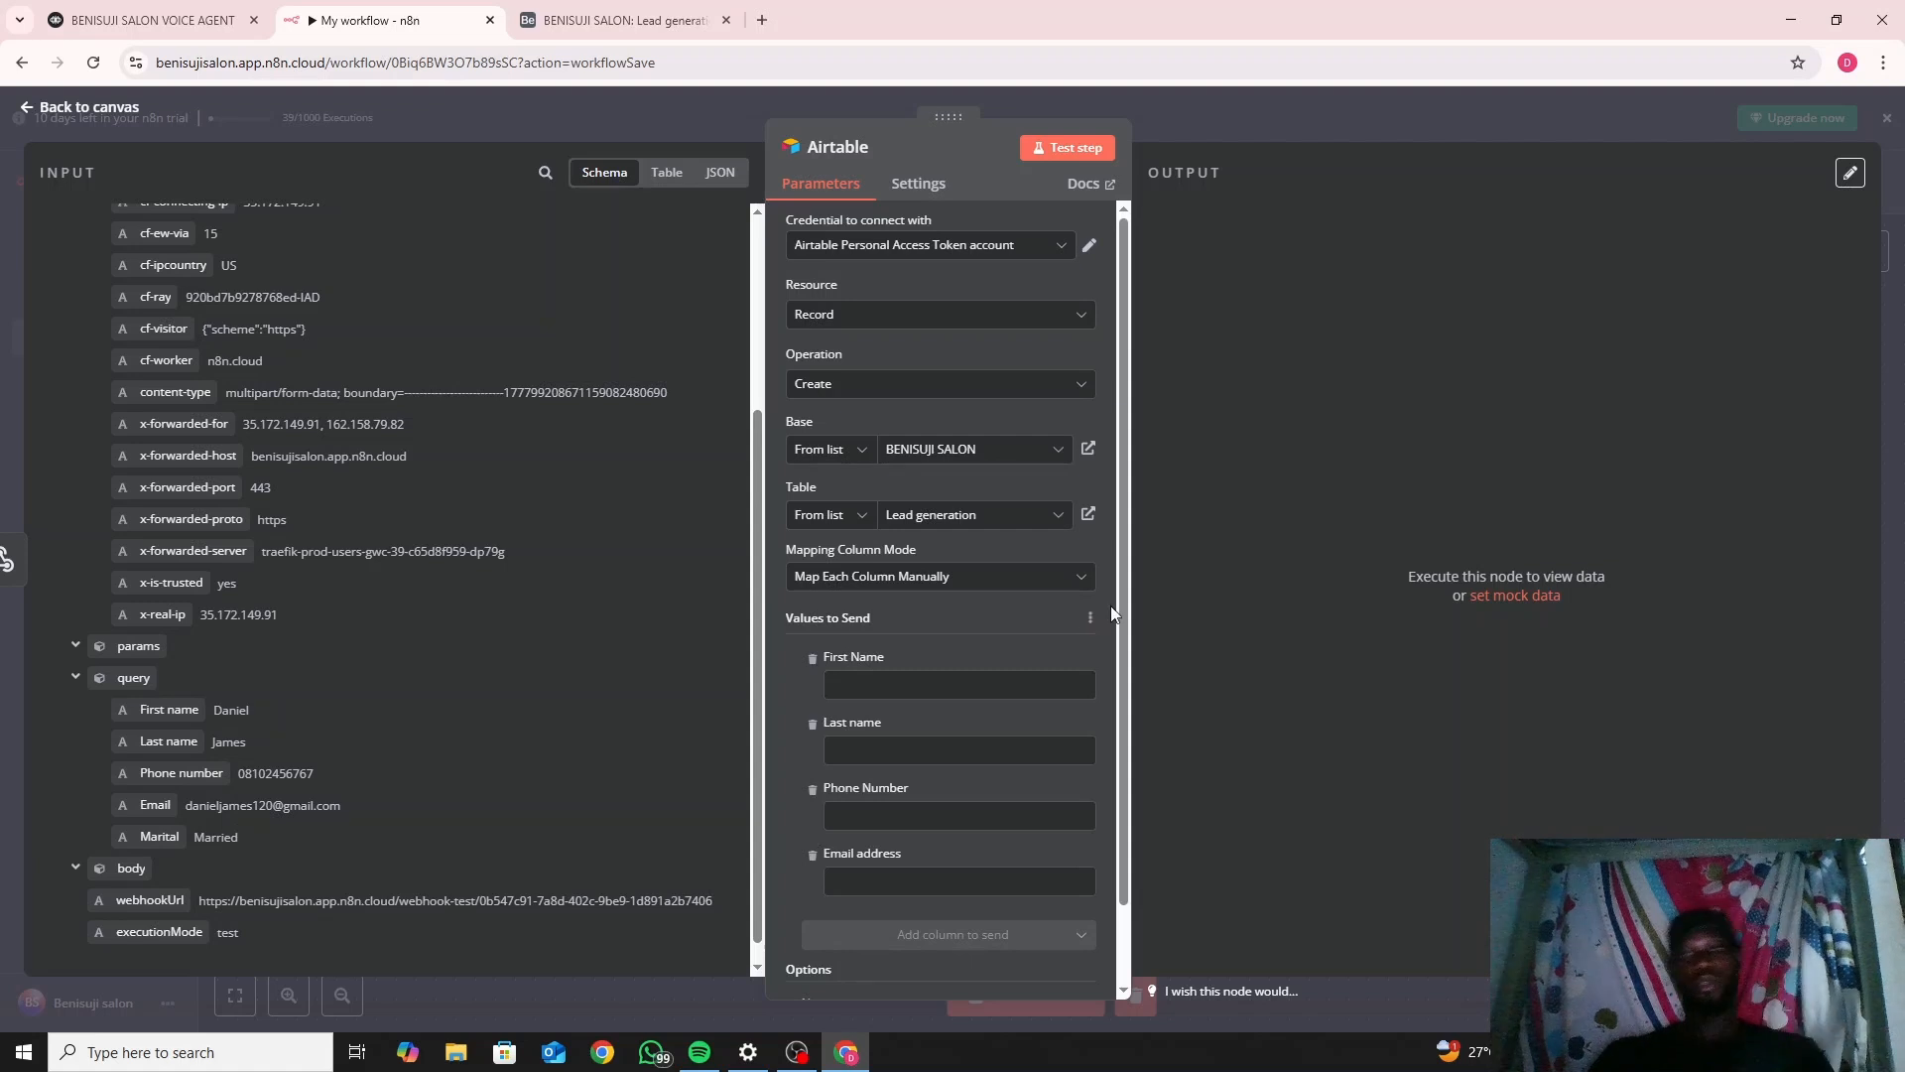
{"action": "left_click_drag", "start_coordinate": [1123, 608], "coordinate": [1139, 705]}
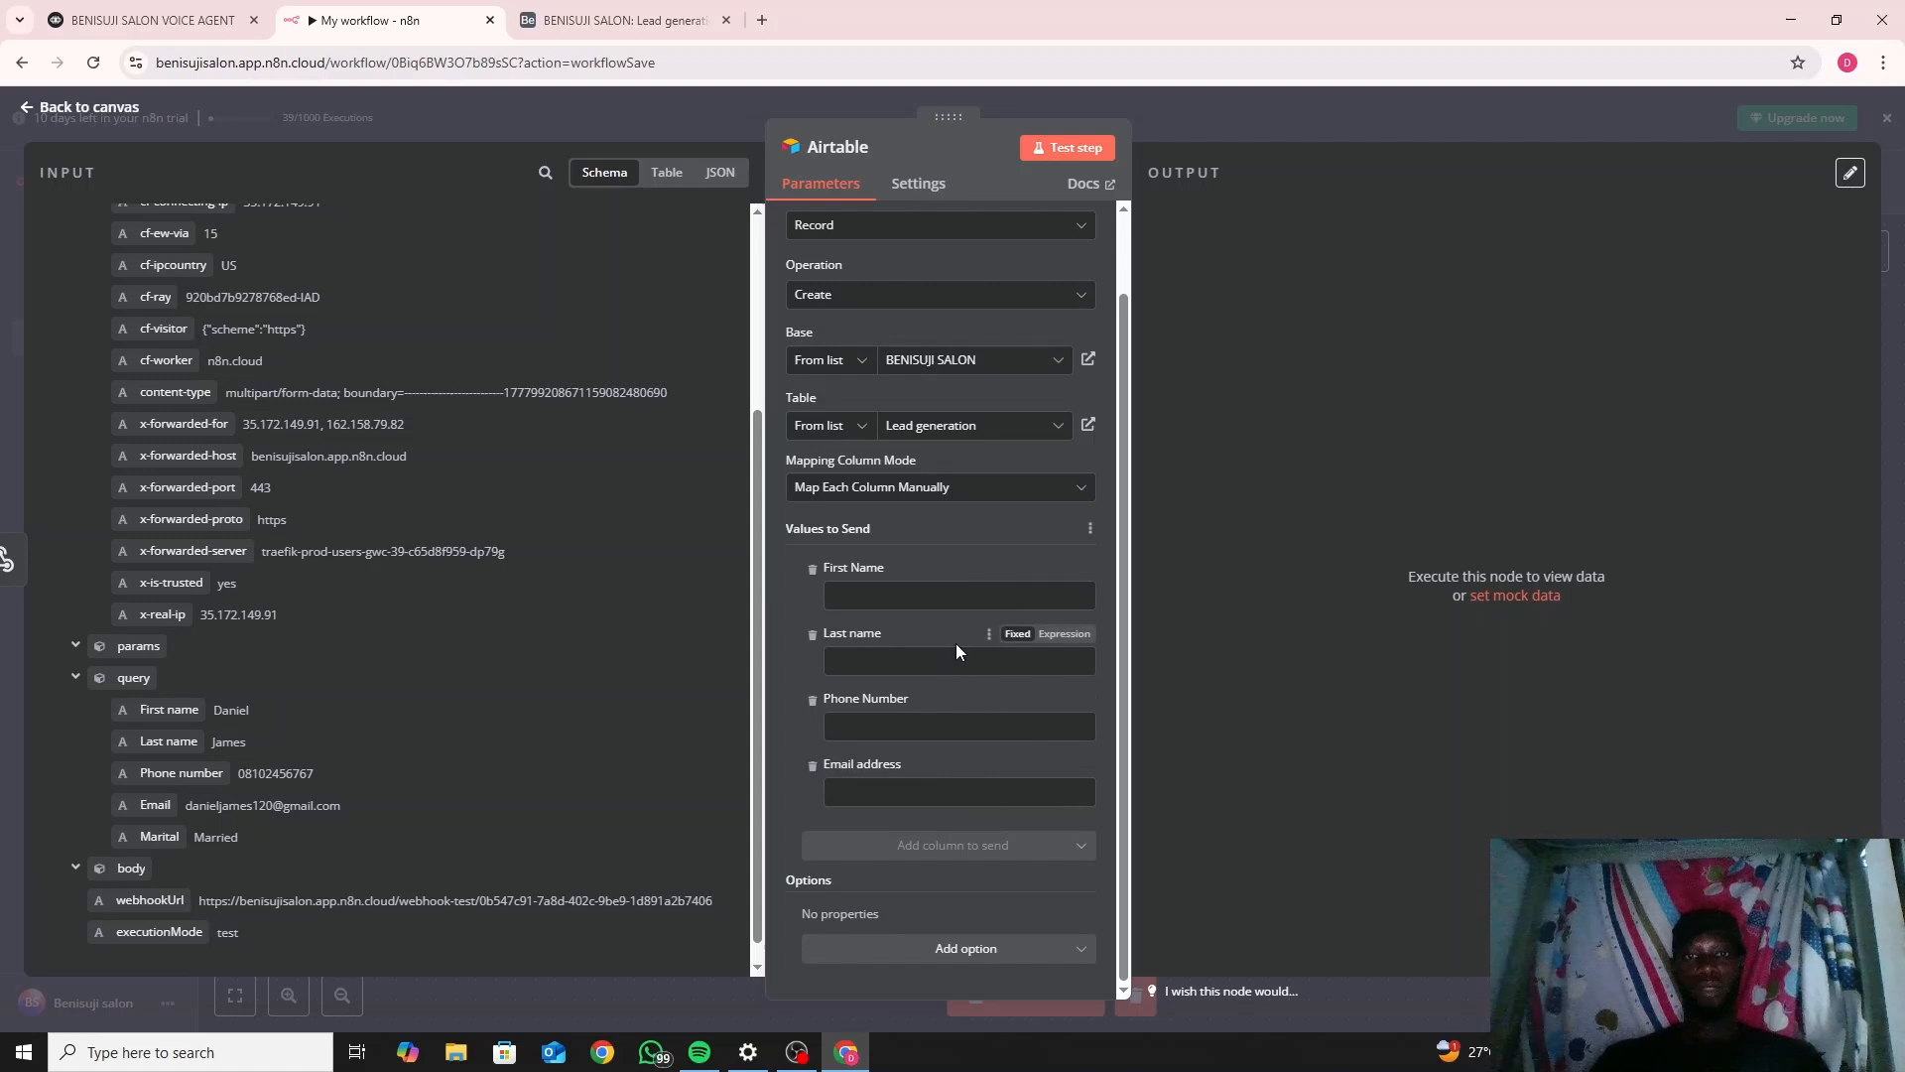
{"action": "left_click", "coordinate": [629, 20]}
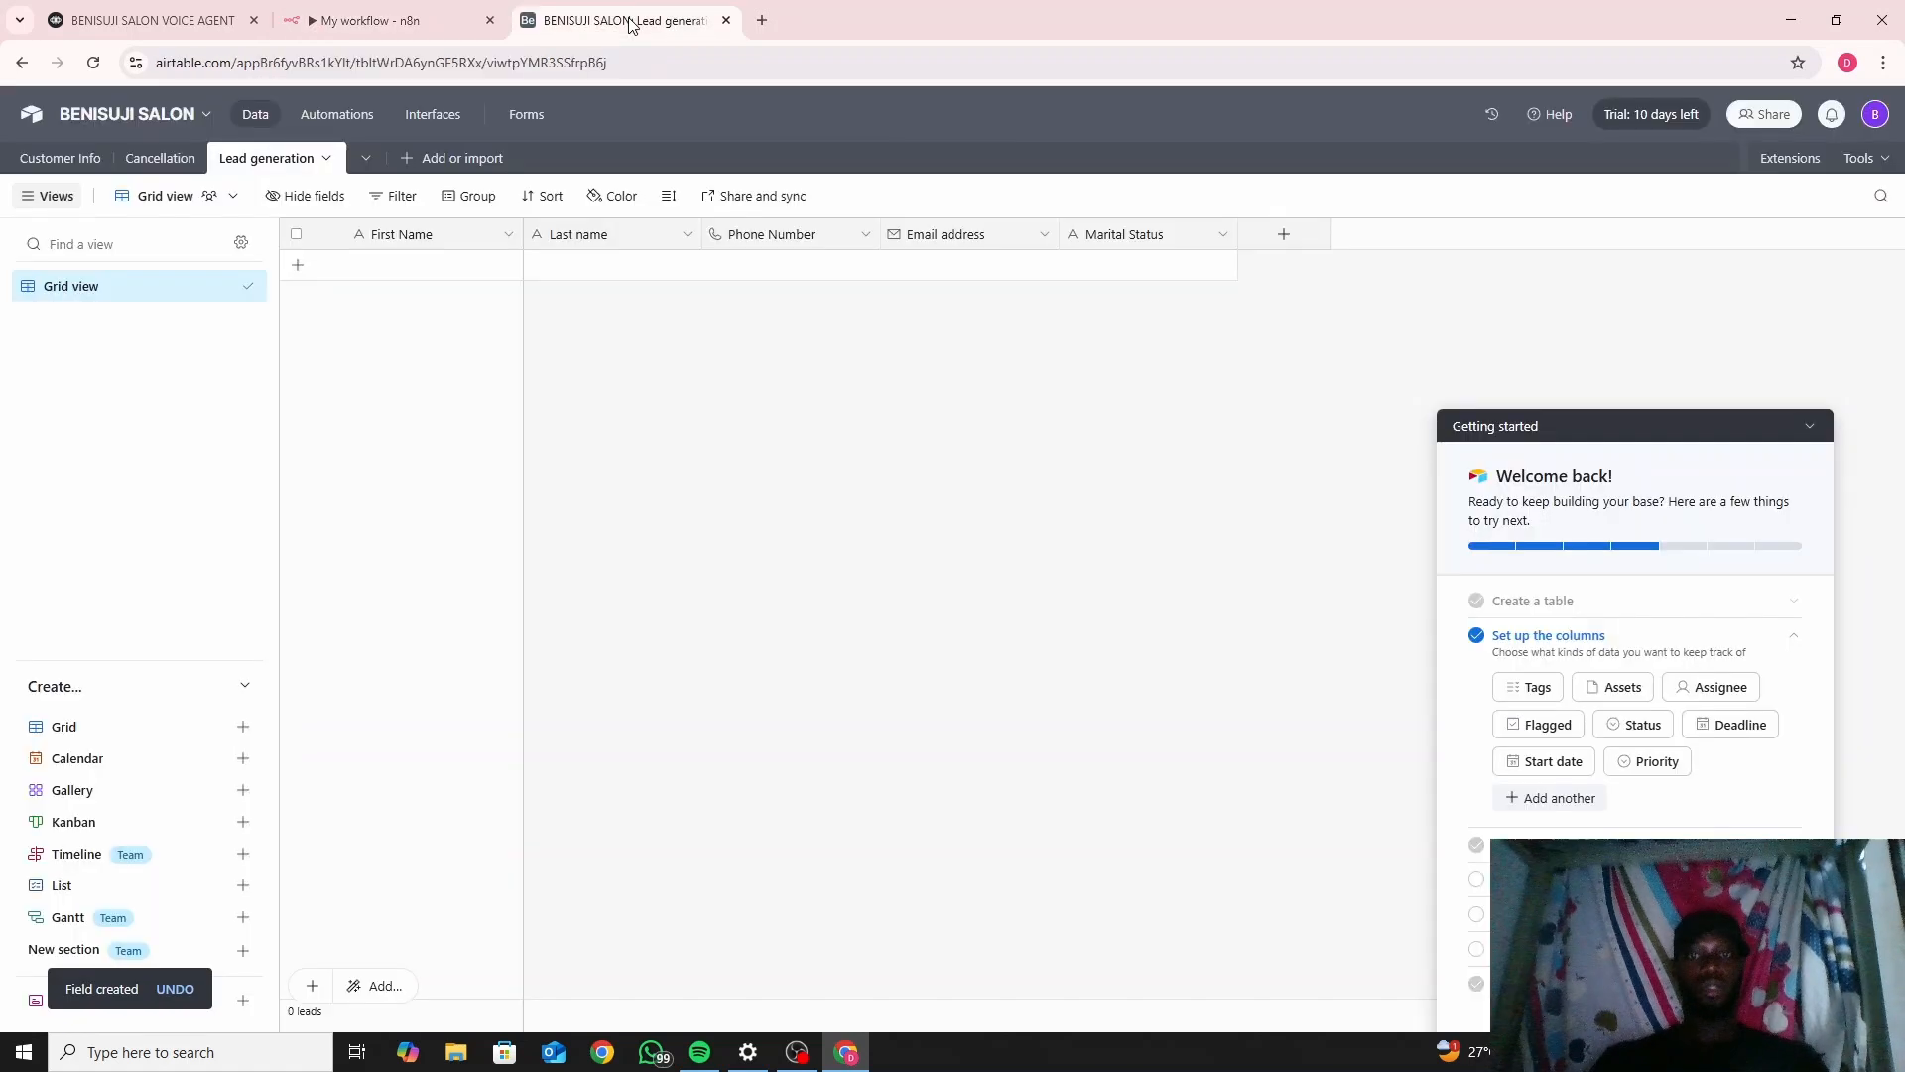
{"action": "left_click", "coordinate": [377, 19]}
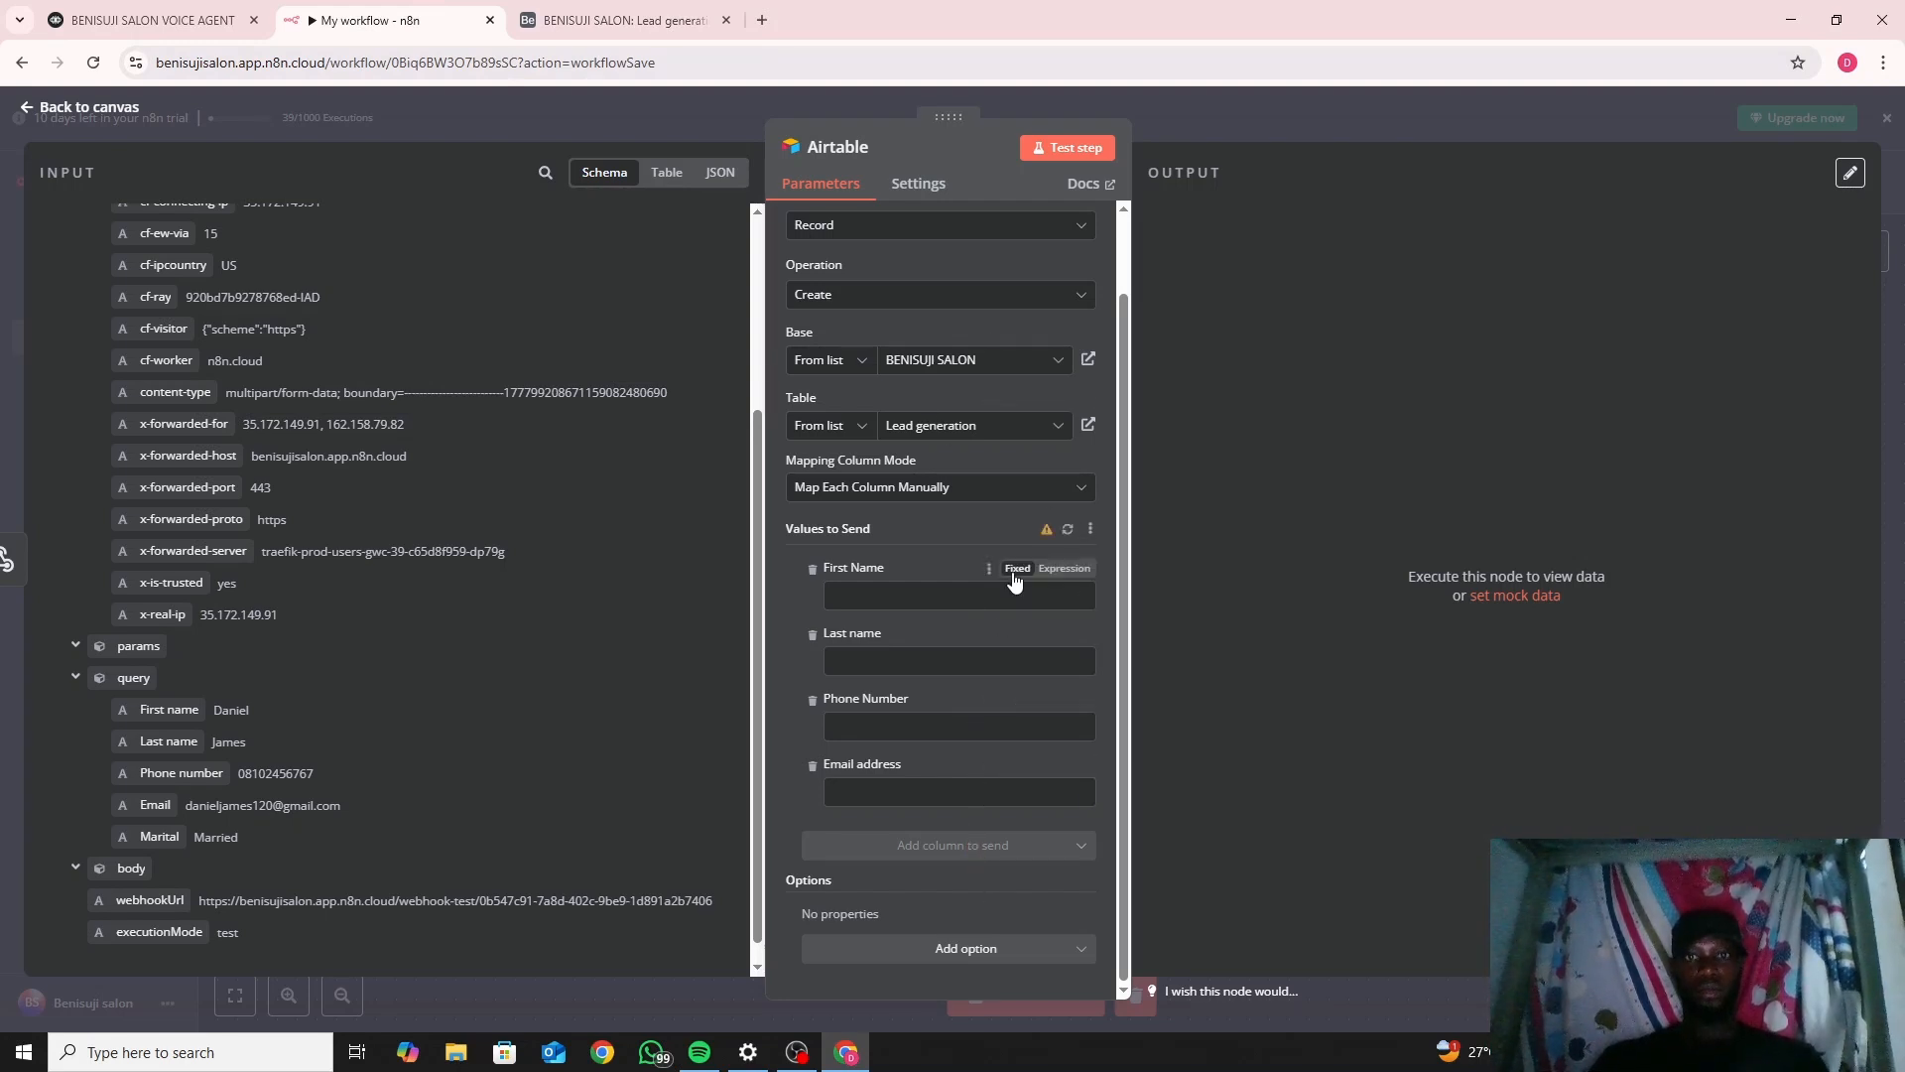
{"action": "left_click", "coordinate": [1068, 531]}
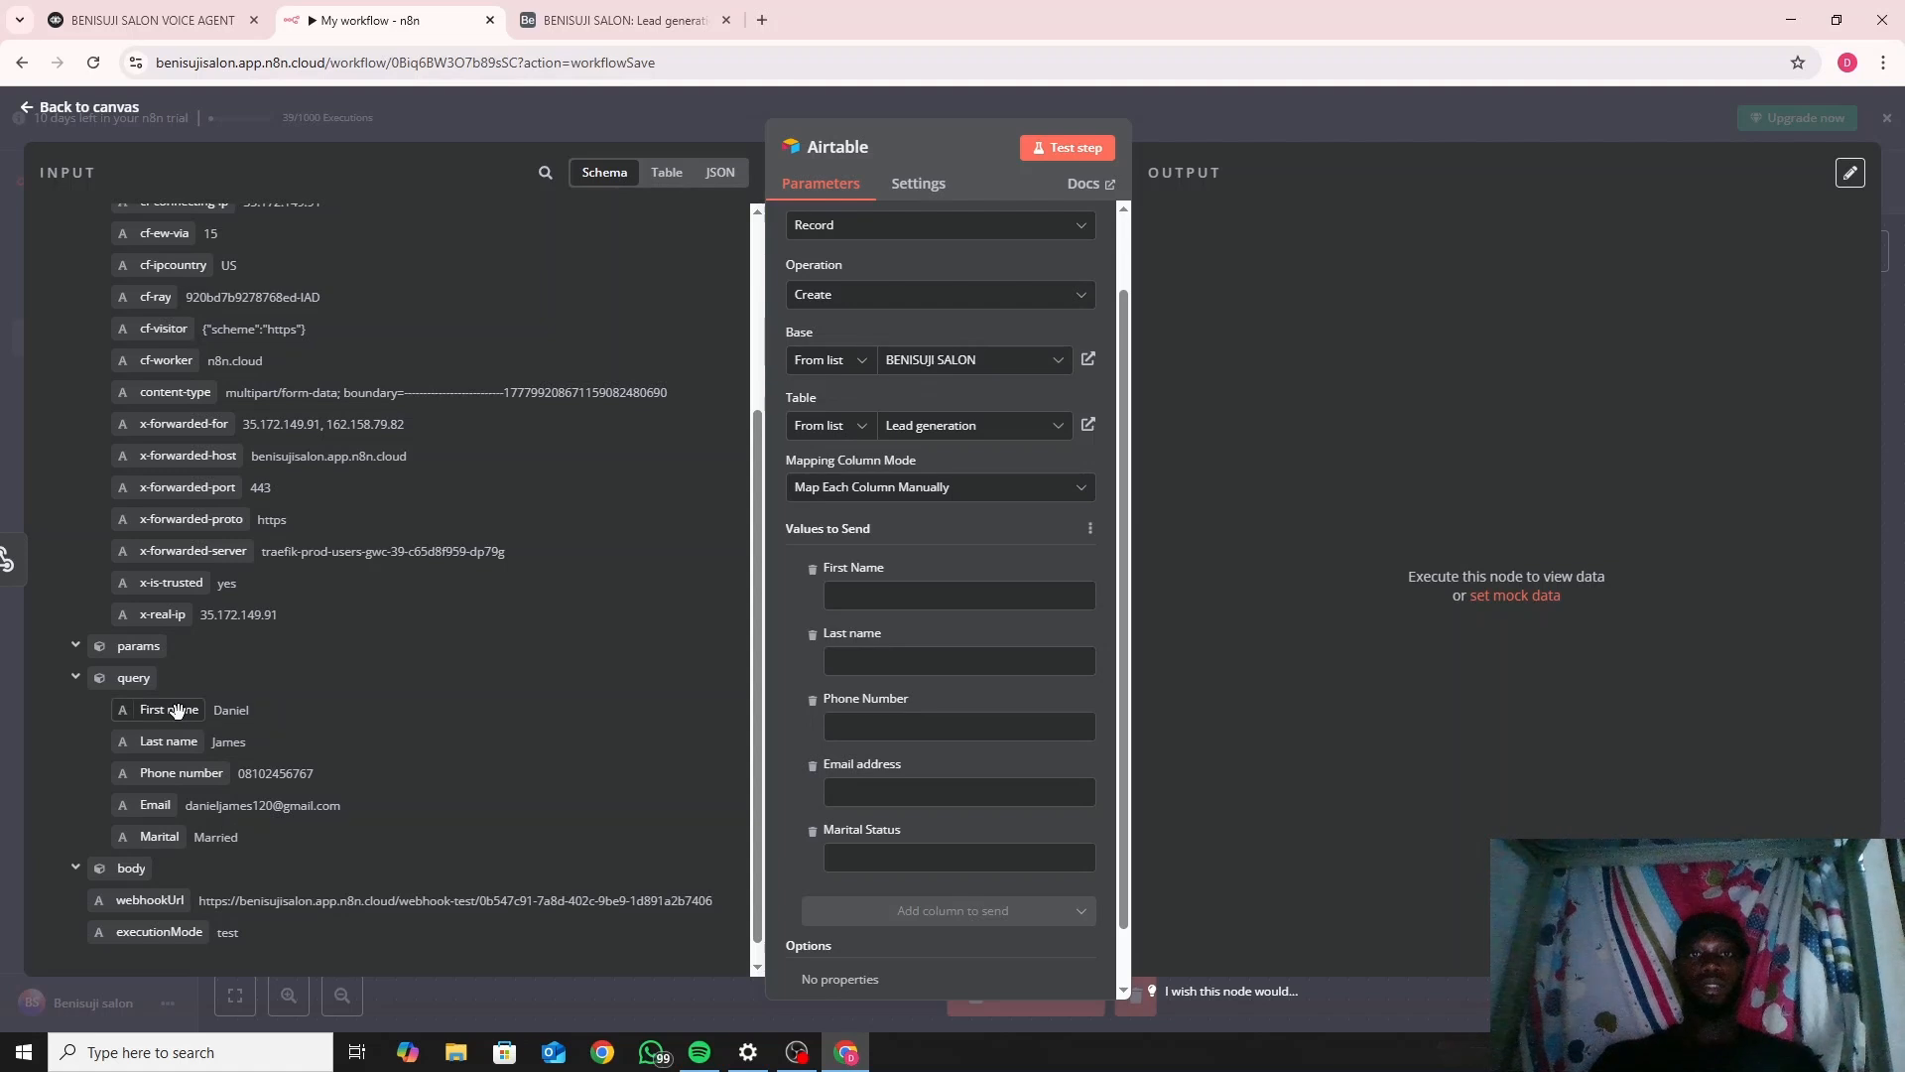
Map the query's First name, Last name, Phone number, Email and Marital onto matching Airtable columns.
{"action": "left_click_drag", "start_coordinate": [177, 710], "coordinate": [970, 607]}
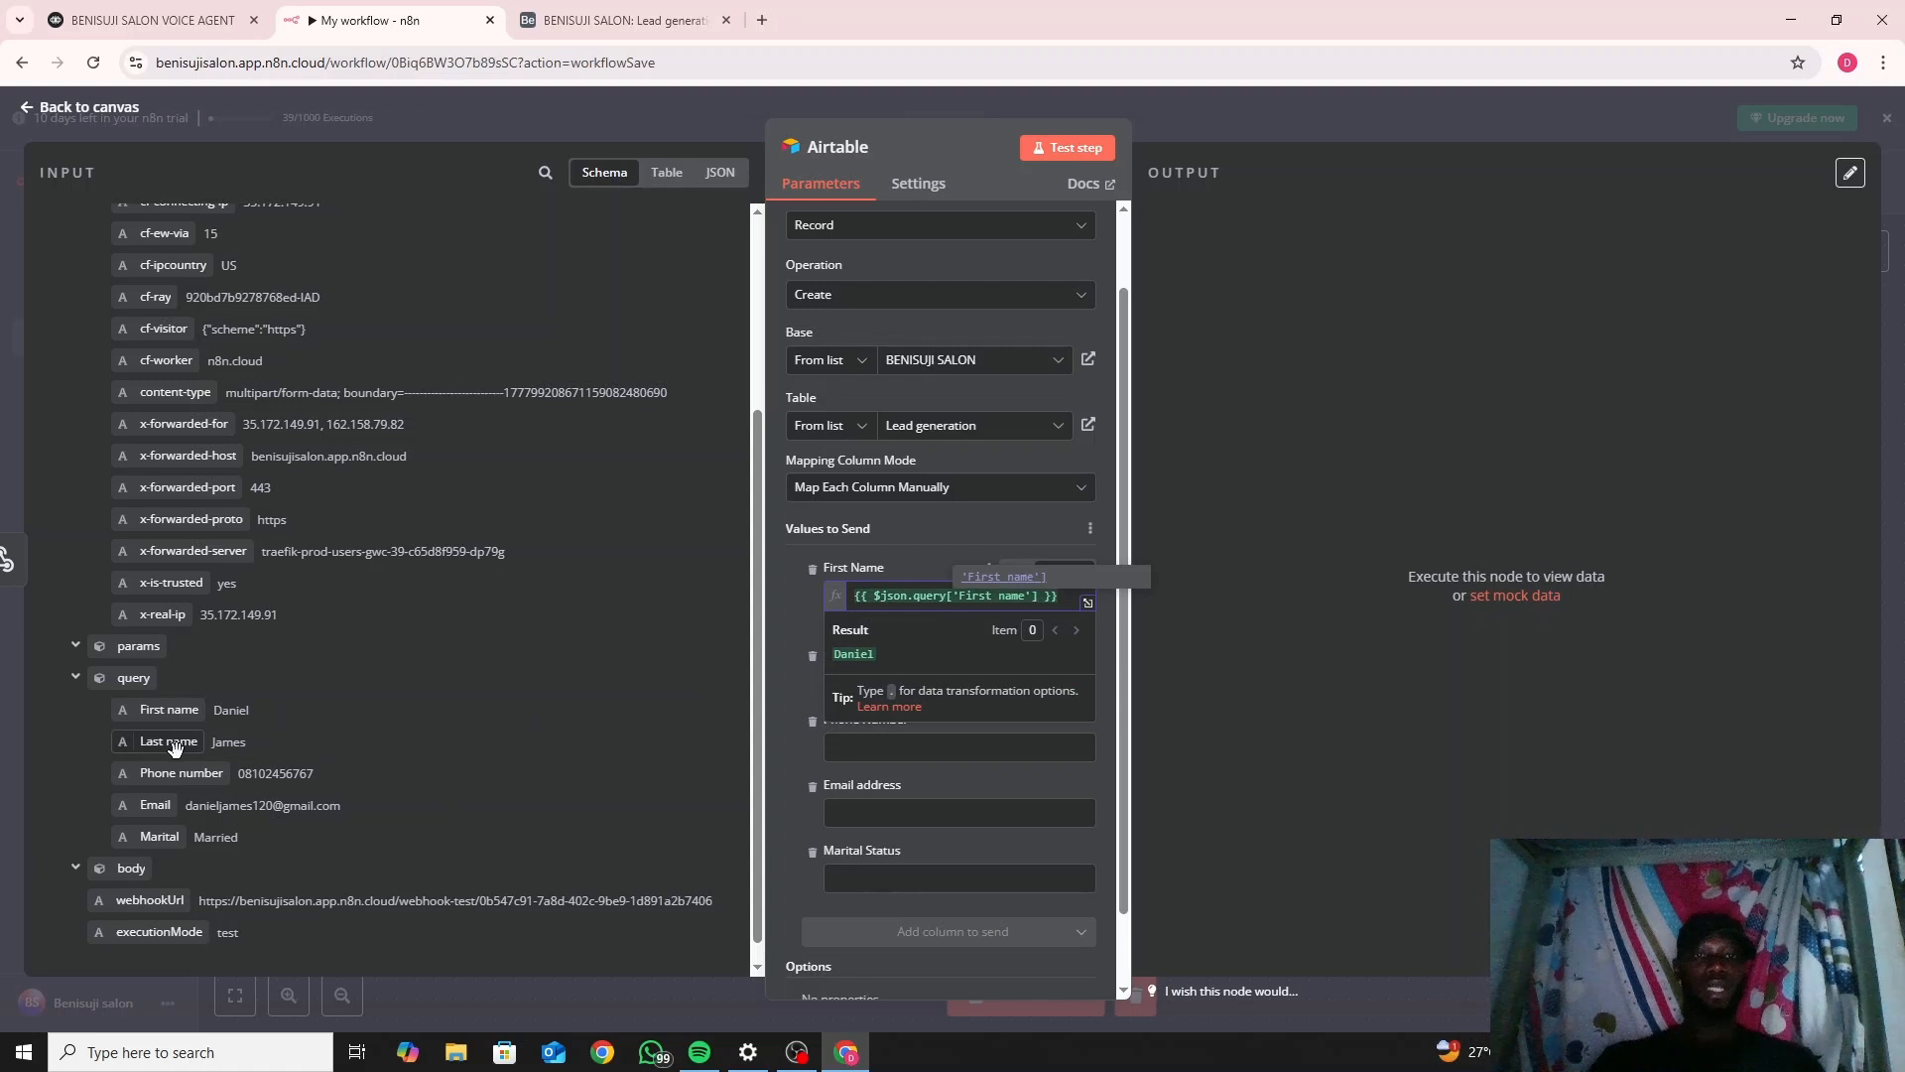
{"action": "left_click_drag", "start_coordinate": [174, 741], "coordinate": [864, 682]}
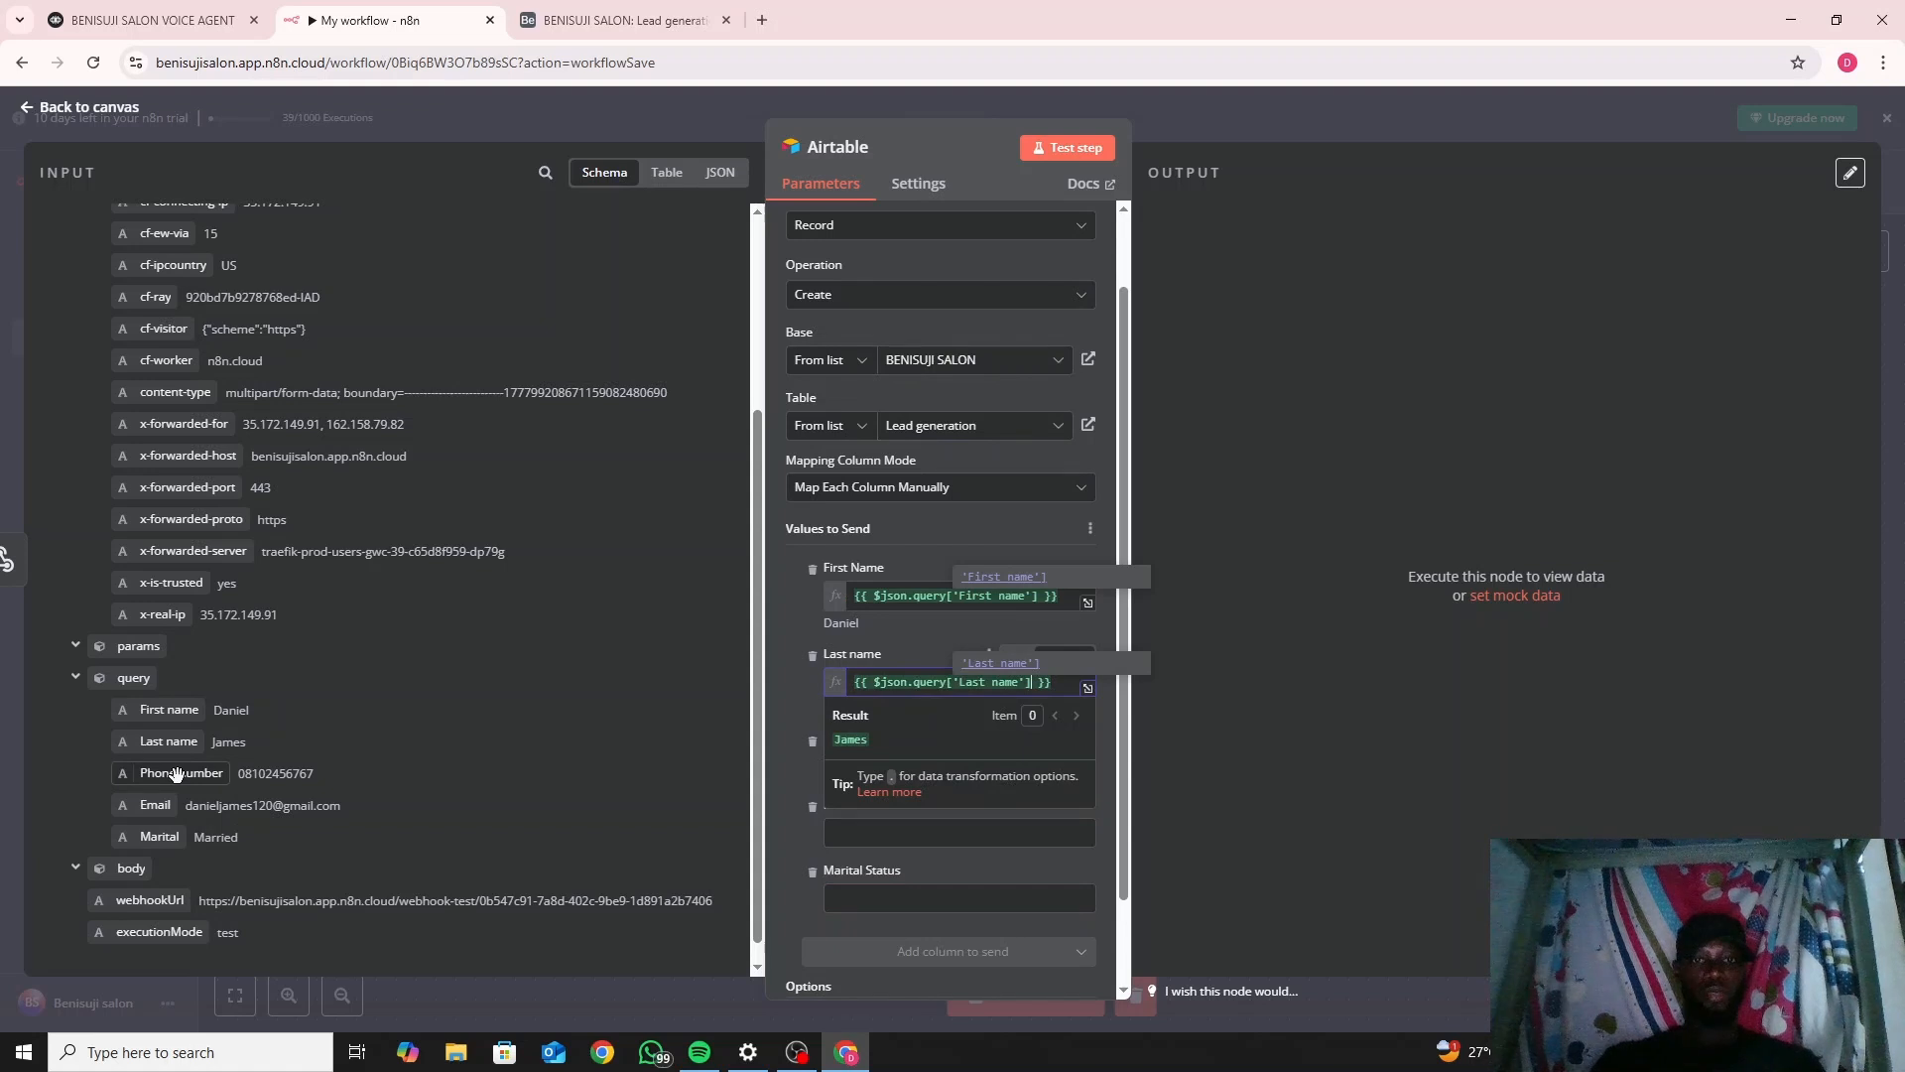
{"action": "left_click_drag", "start_coordinate": [175, 773], "coordinate": [853, 762]}
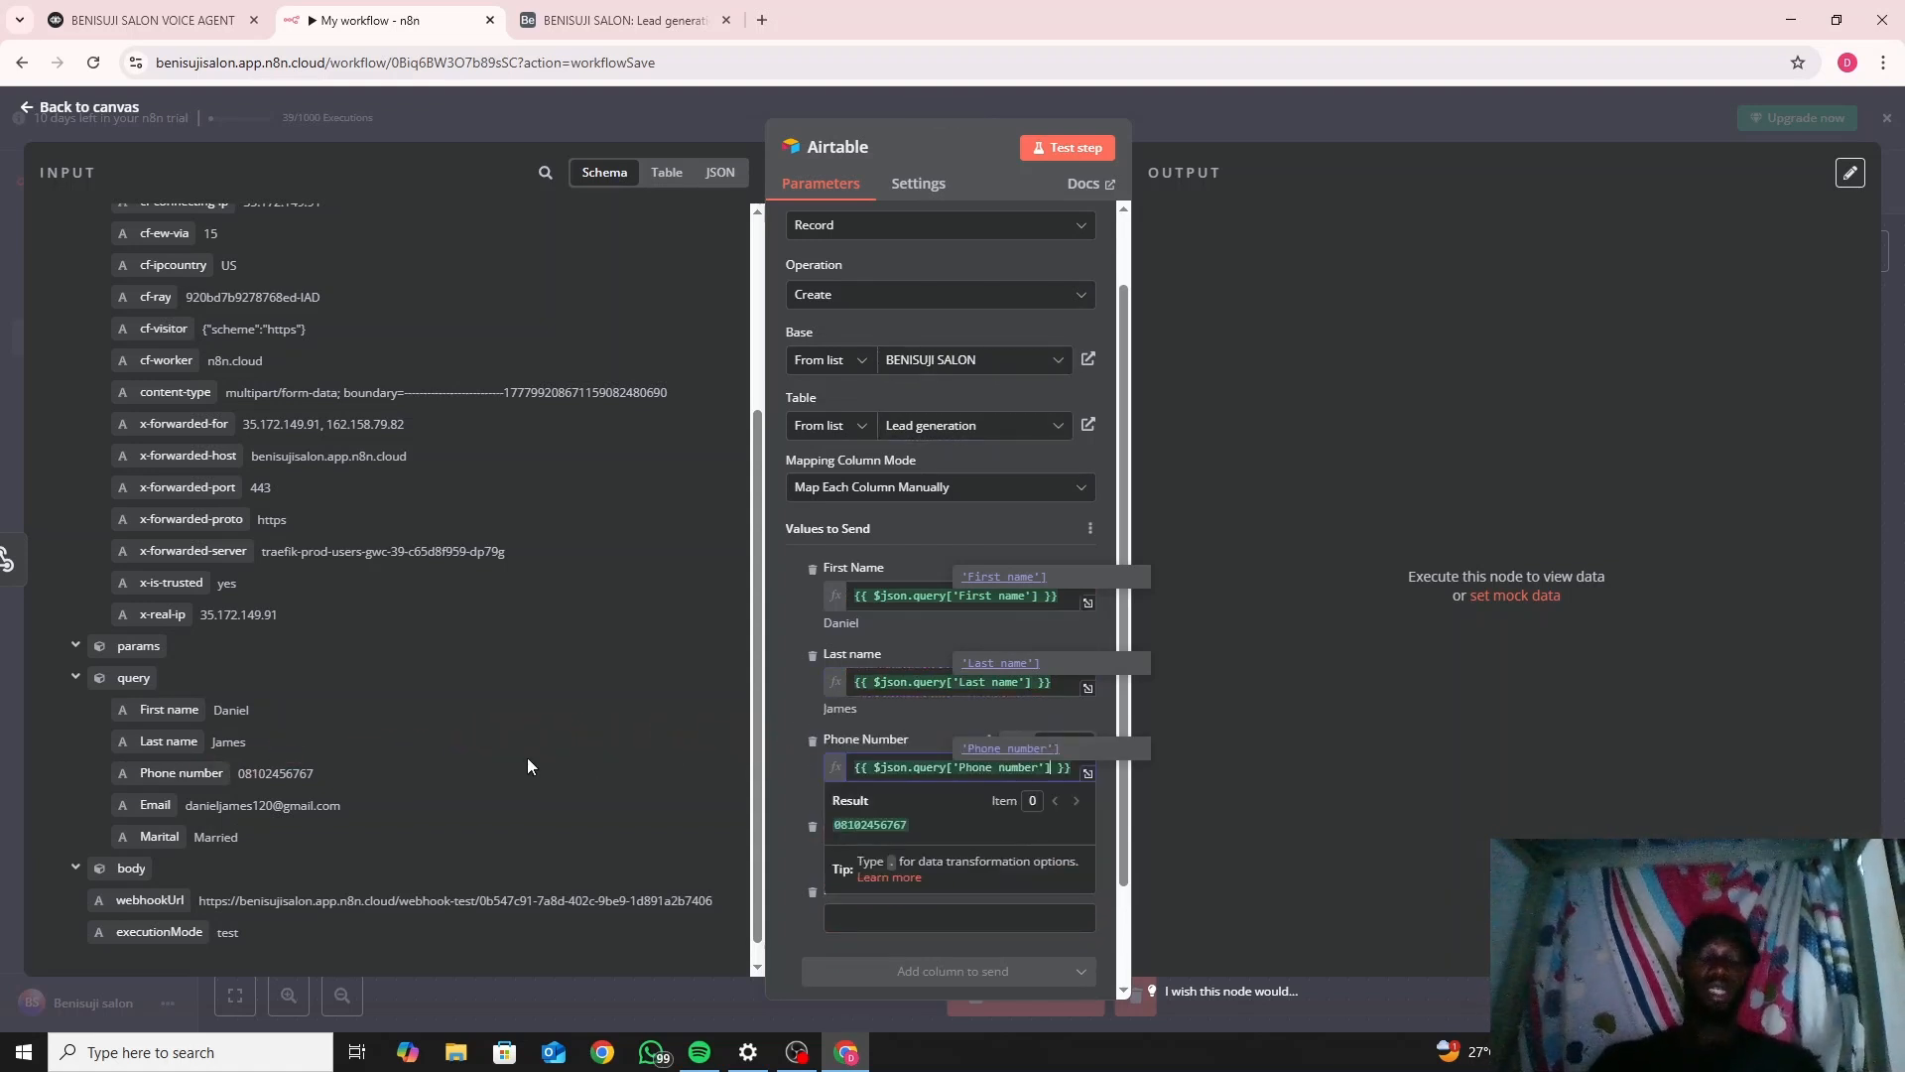
{"action": "left_click_drag", "start_coordinate": [156, 805], "coordinate": [948, 846]}
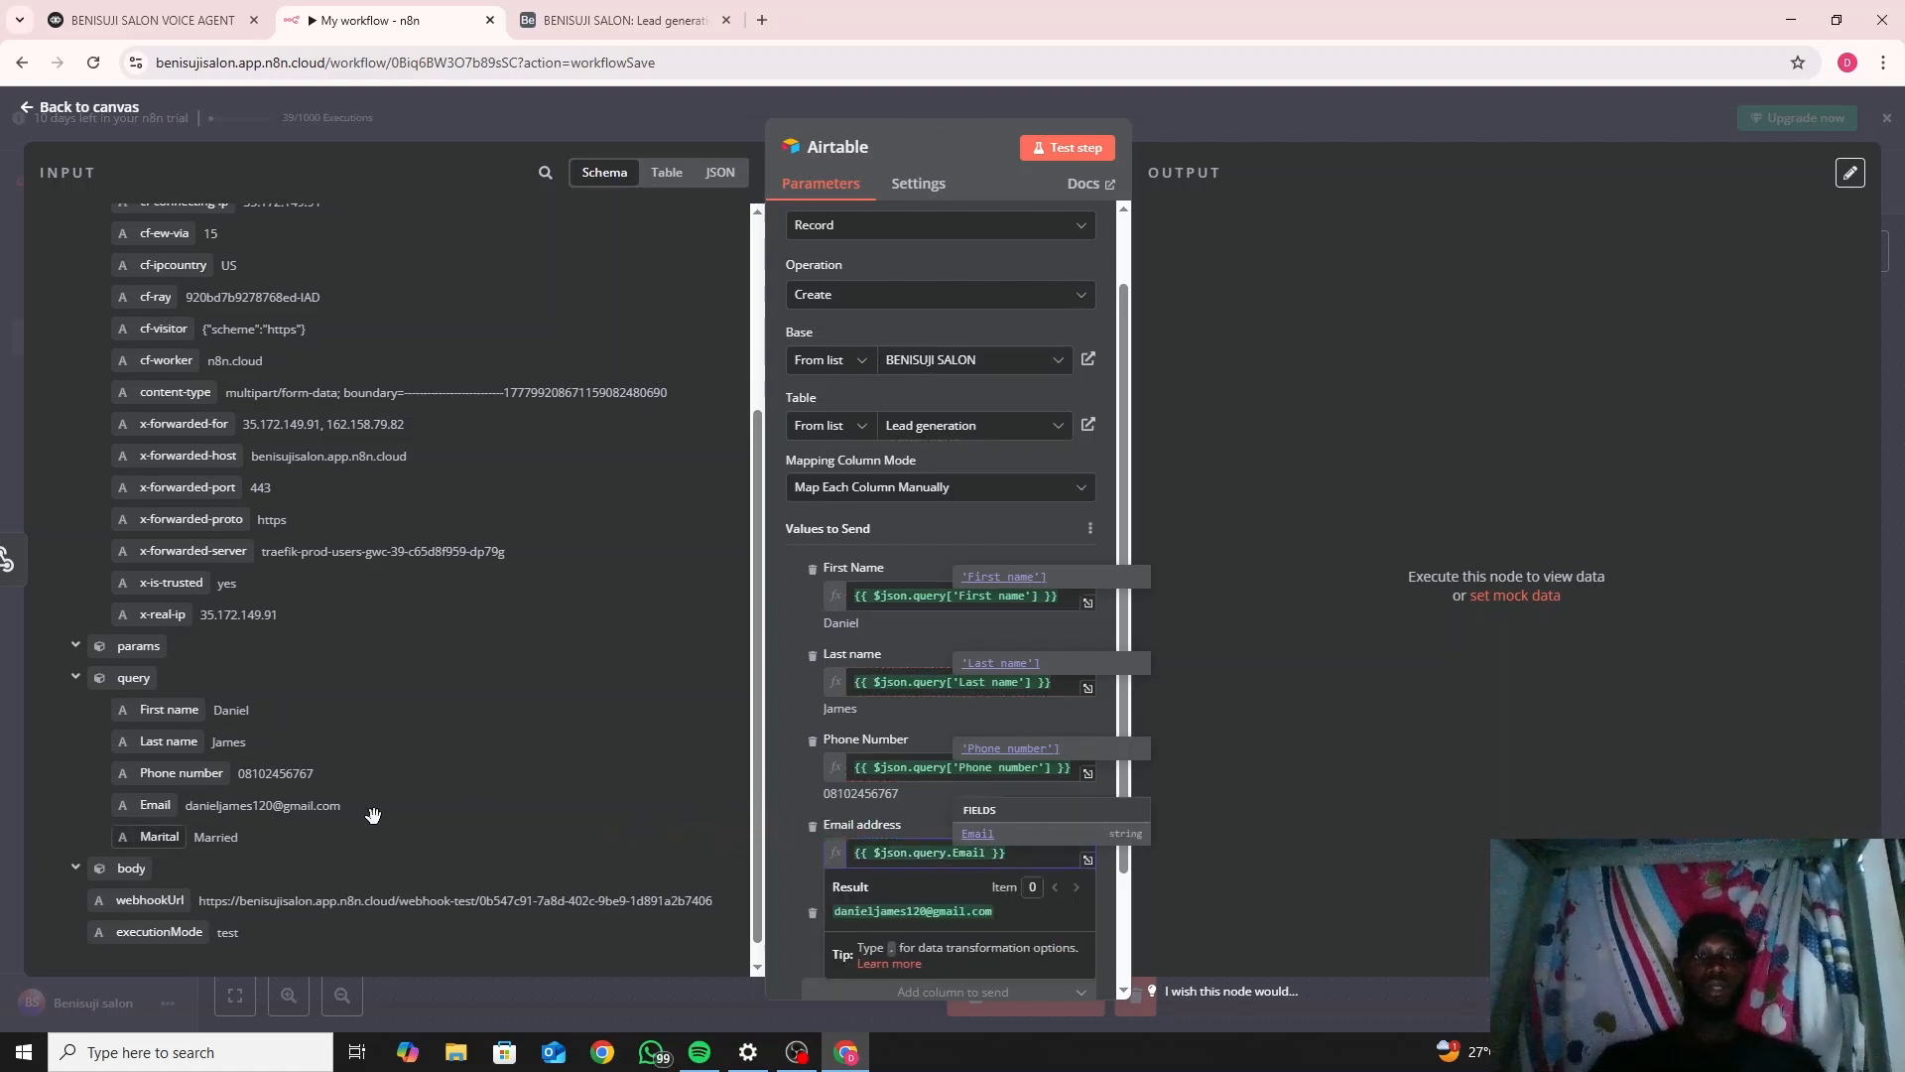
{"action": "left_click_drag", "start_coordinate": [160, 836], "coordinate": [931, 933]}
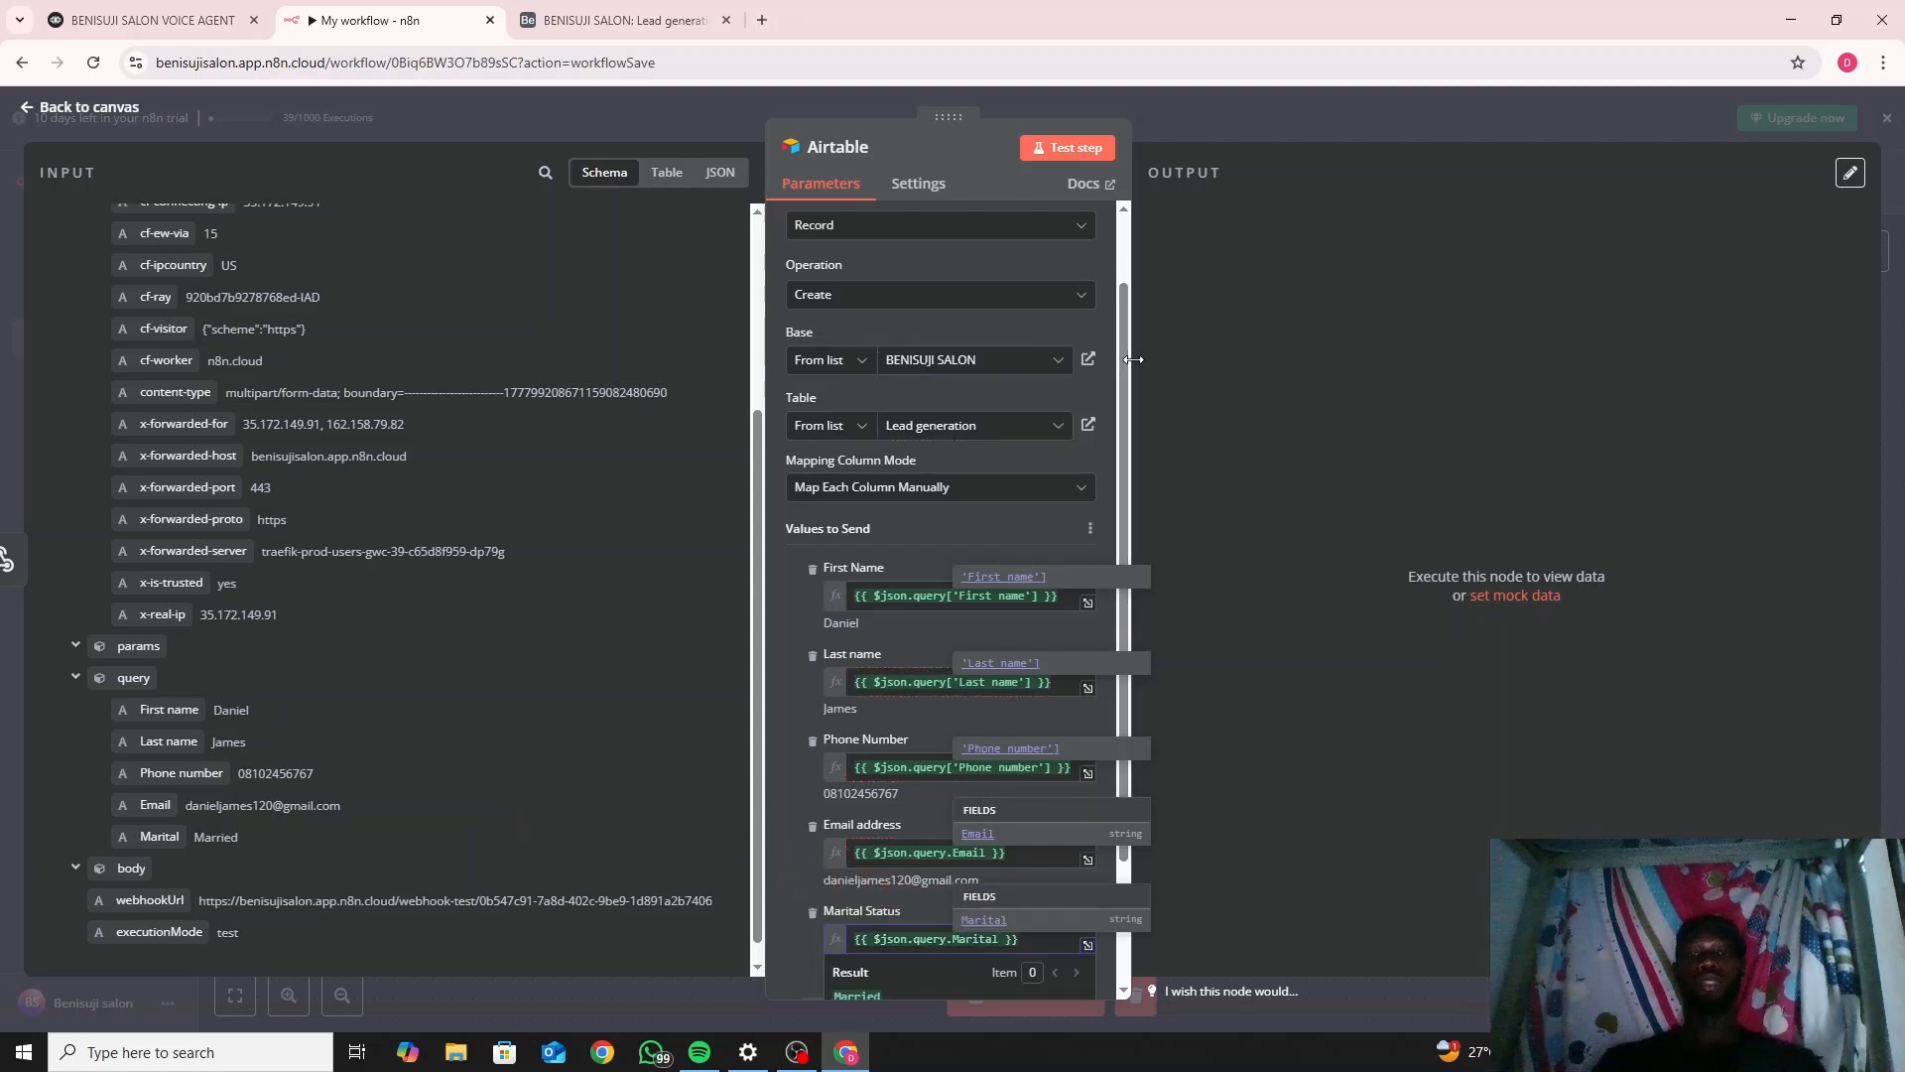
{"action": "left_click", "coordinate": [1176, 359]}
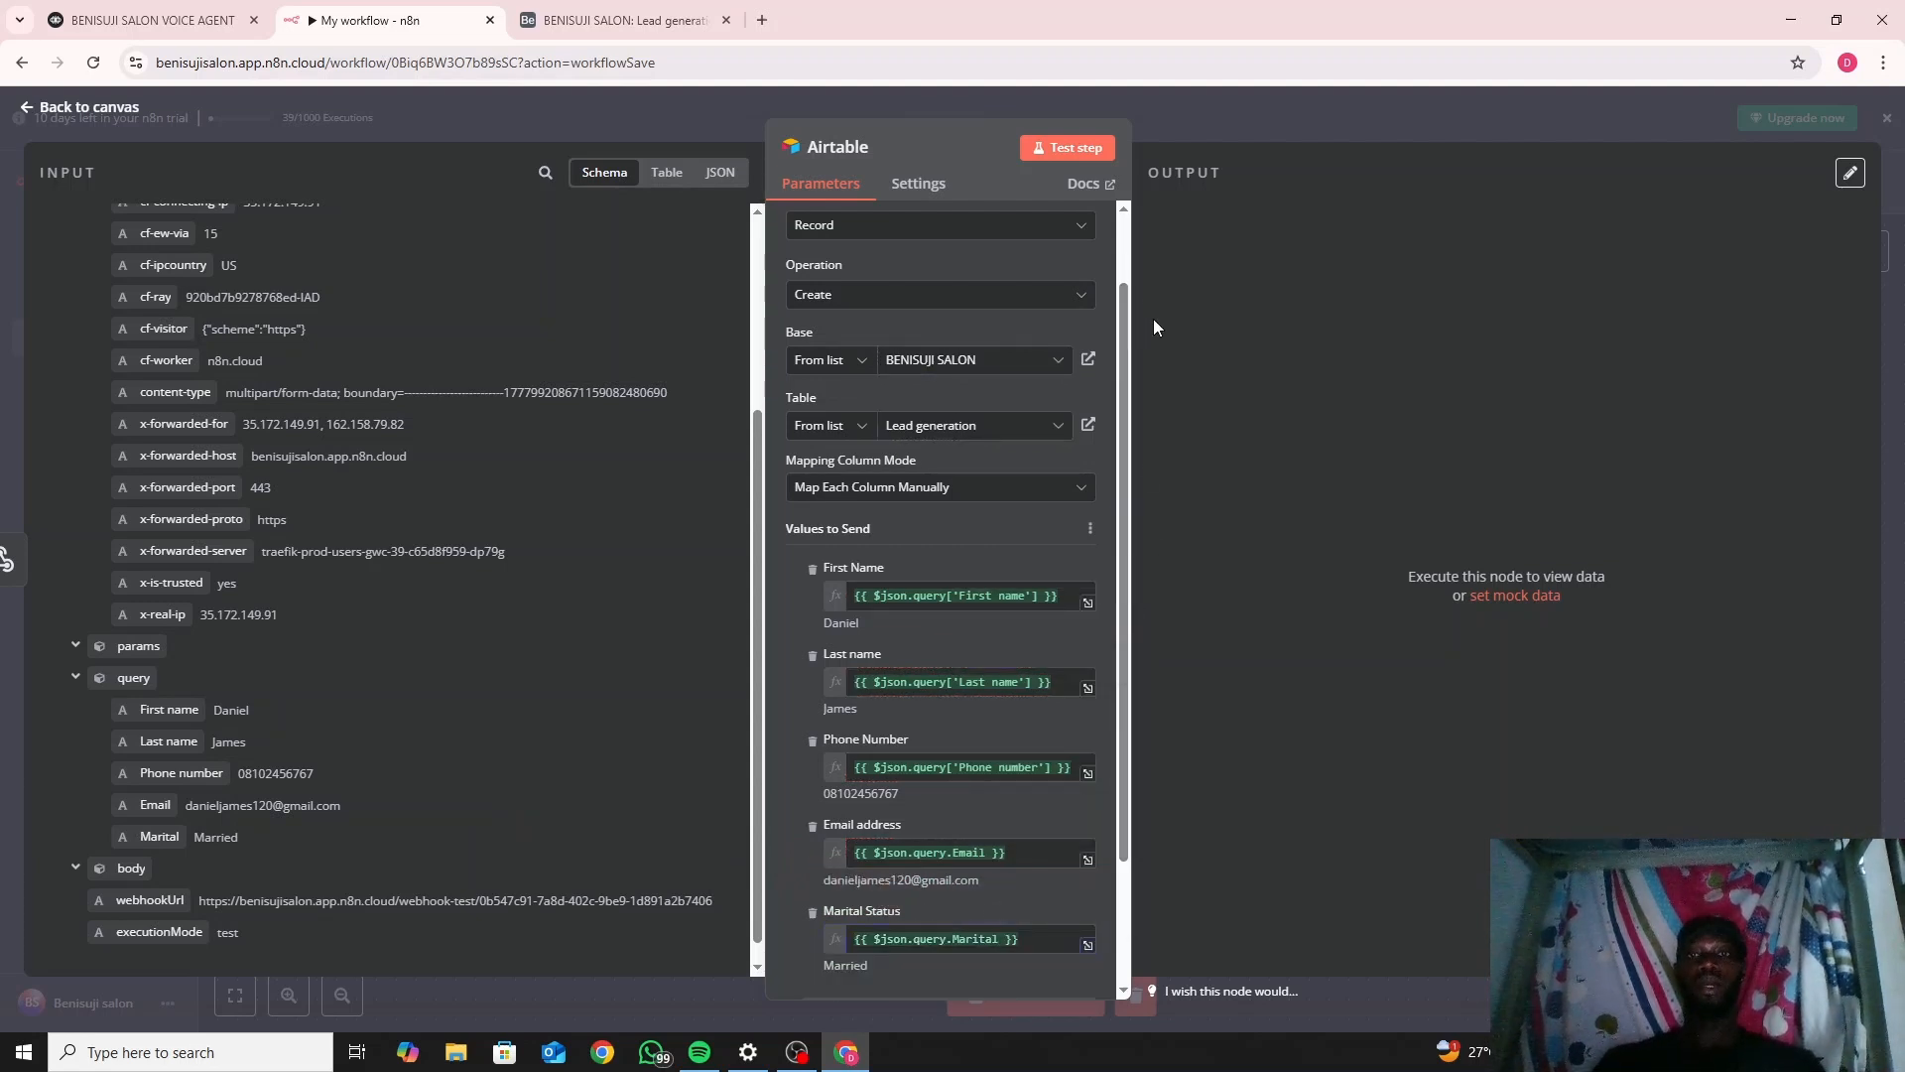
Test the Airtable step, creating one Lead generation record with all five fields filled.
{"action": "left_click", "coordinate": [1084, 147]}
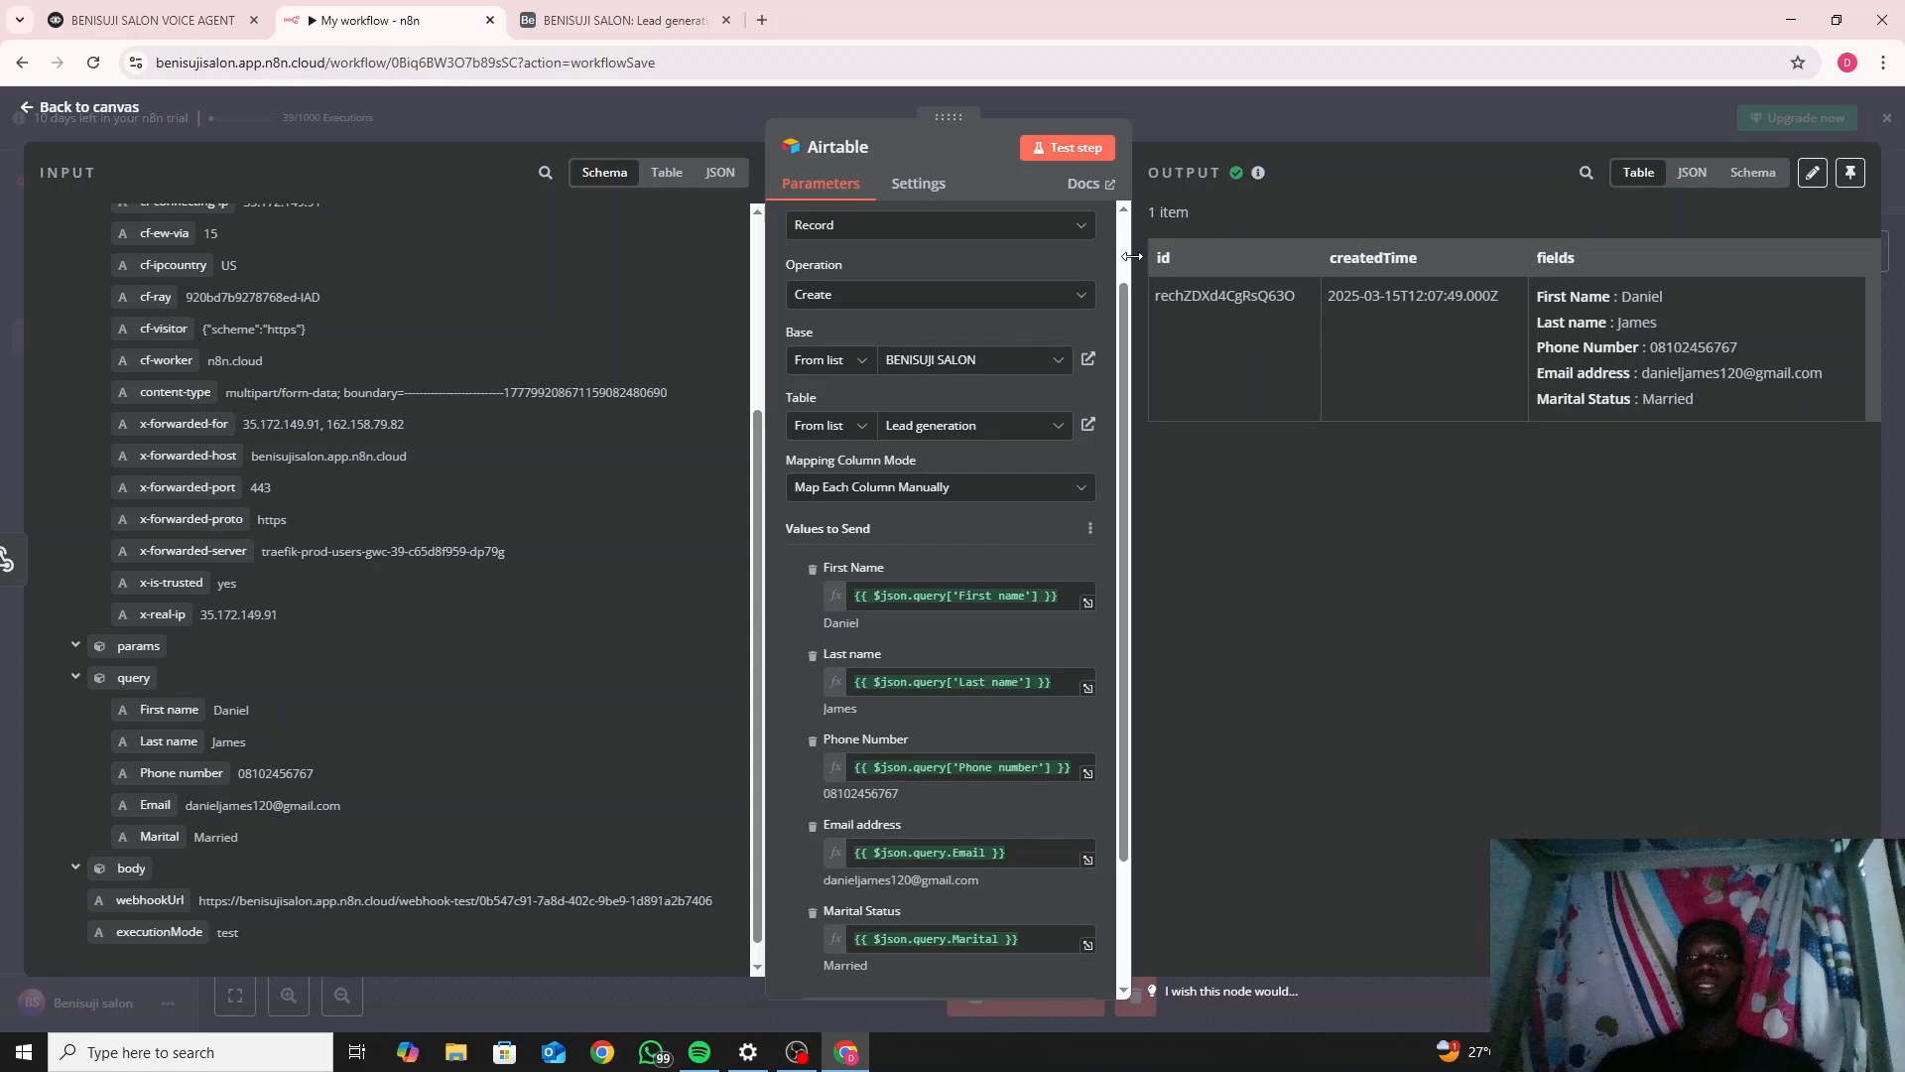
Collapse Airtable's Getting started guide to reveal the new lead in the Lead generation table.
{"action": "left_click", "coordinate": [643, 22]}
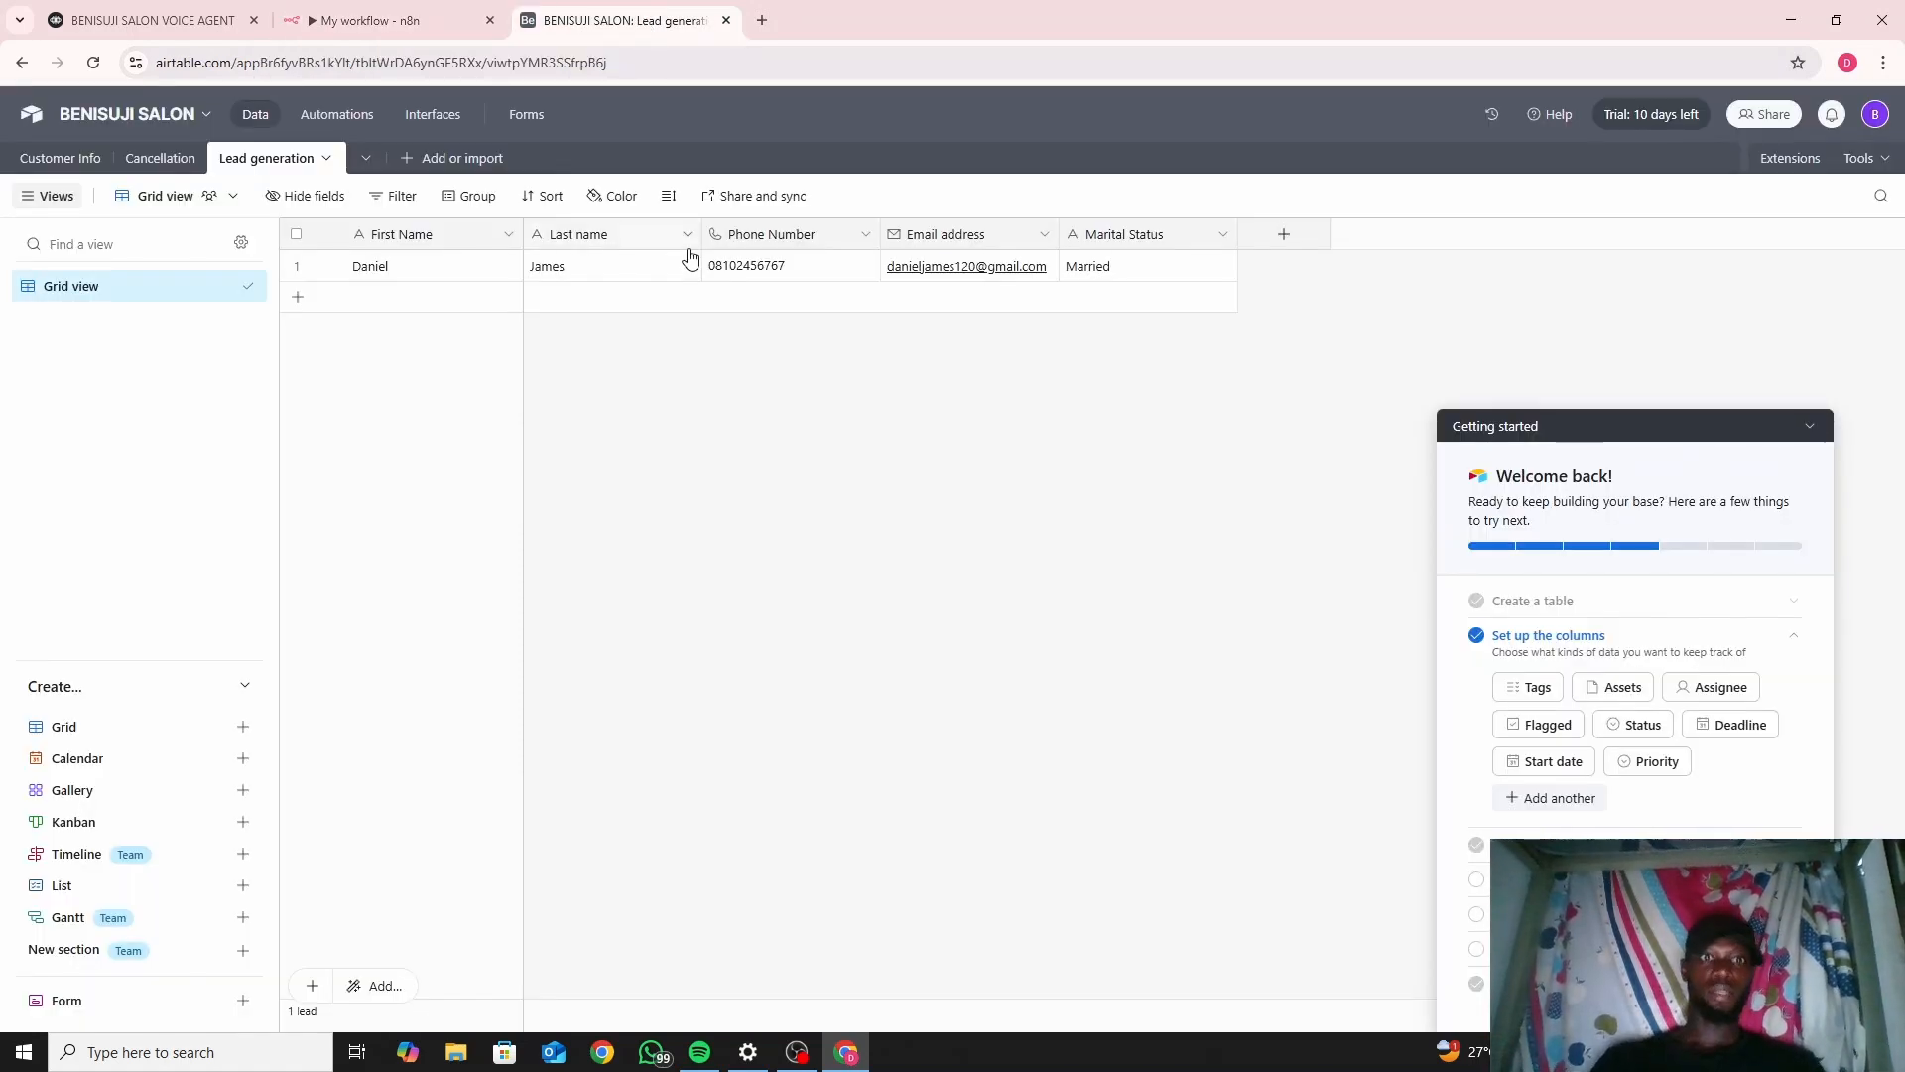
{"action": "left_click", "coordinate": [1812, 426]}
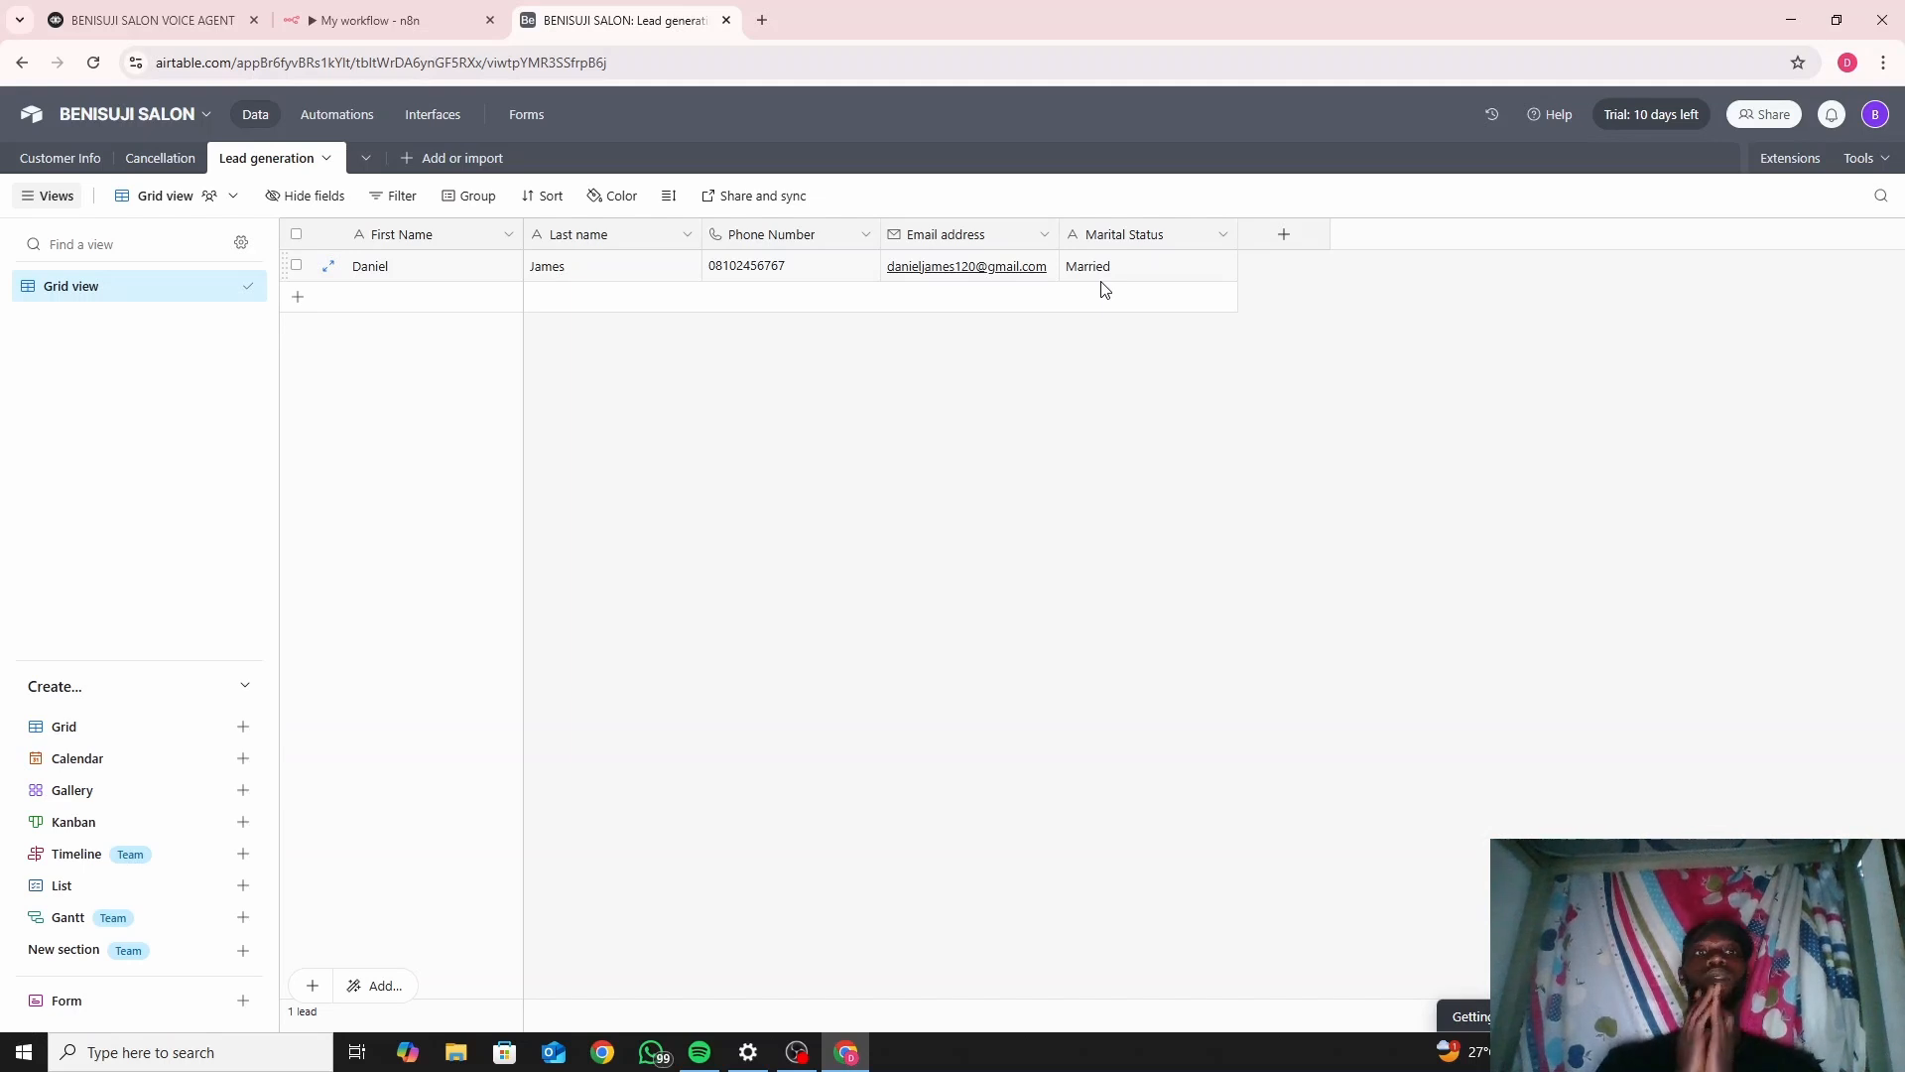
{"action": "left_click", "coordinate": [72, 17]}
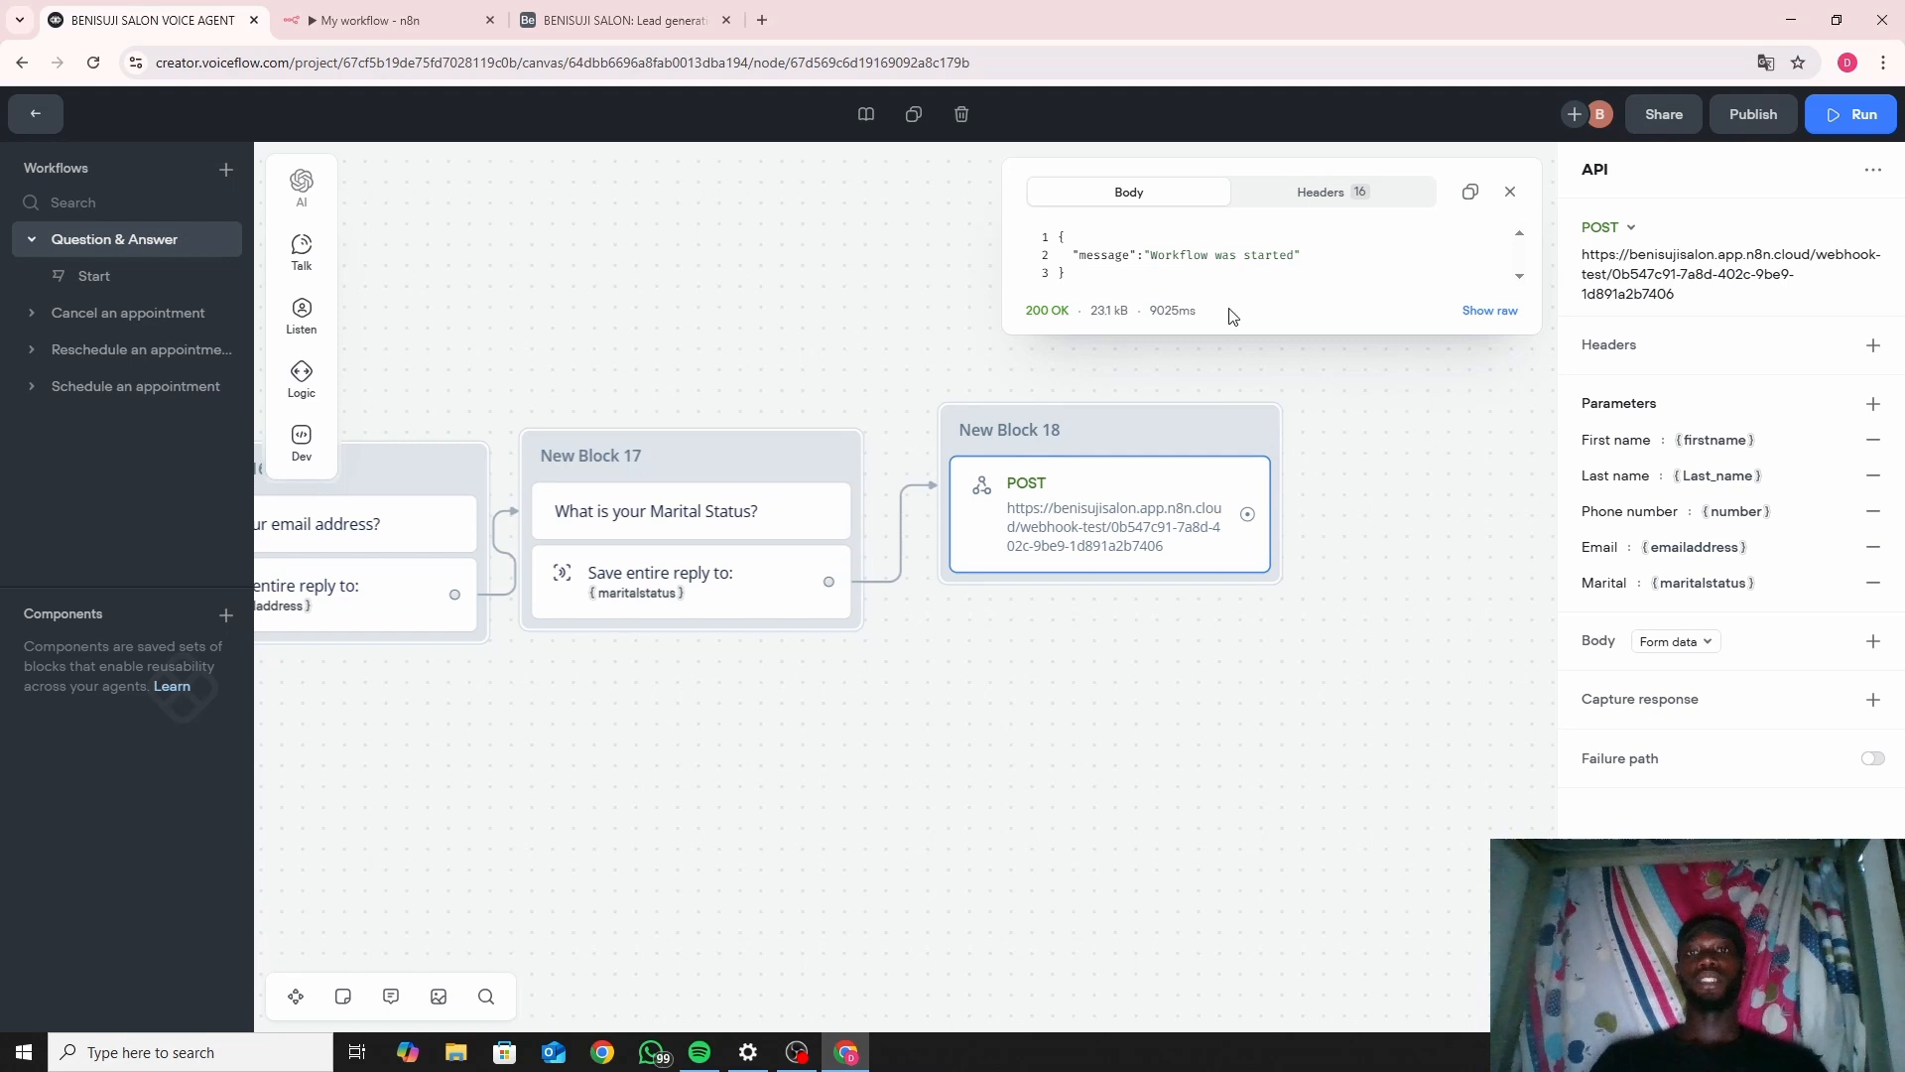
Dismiss the API response preview and start a new Run Test session of the agent.
{"action": "left_click", "coordinate": [1510, 191]}
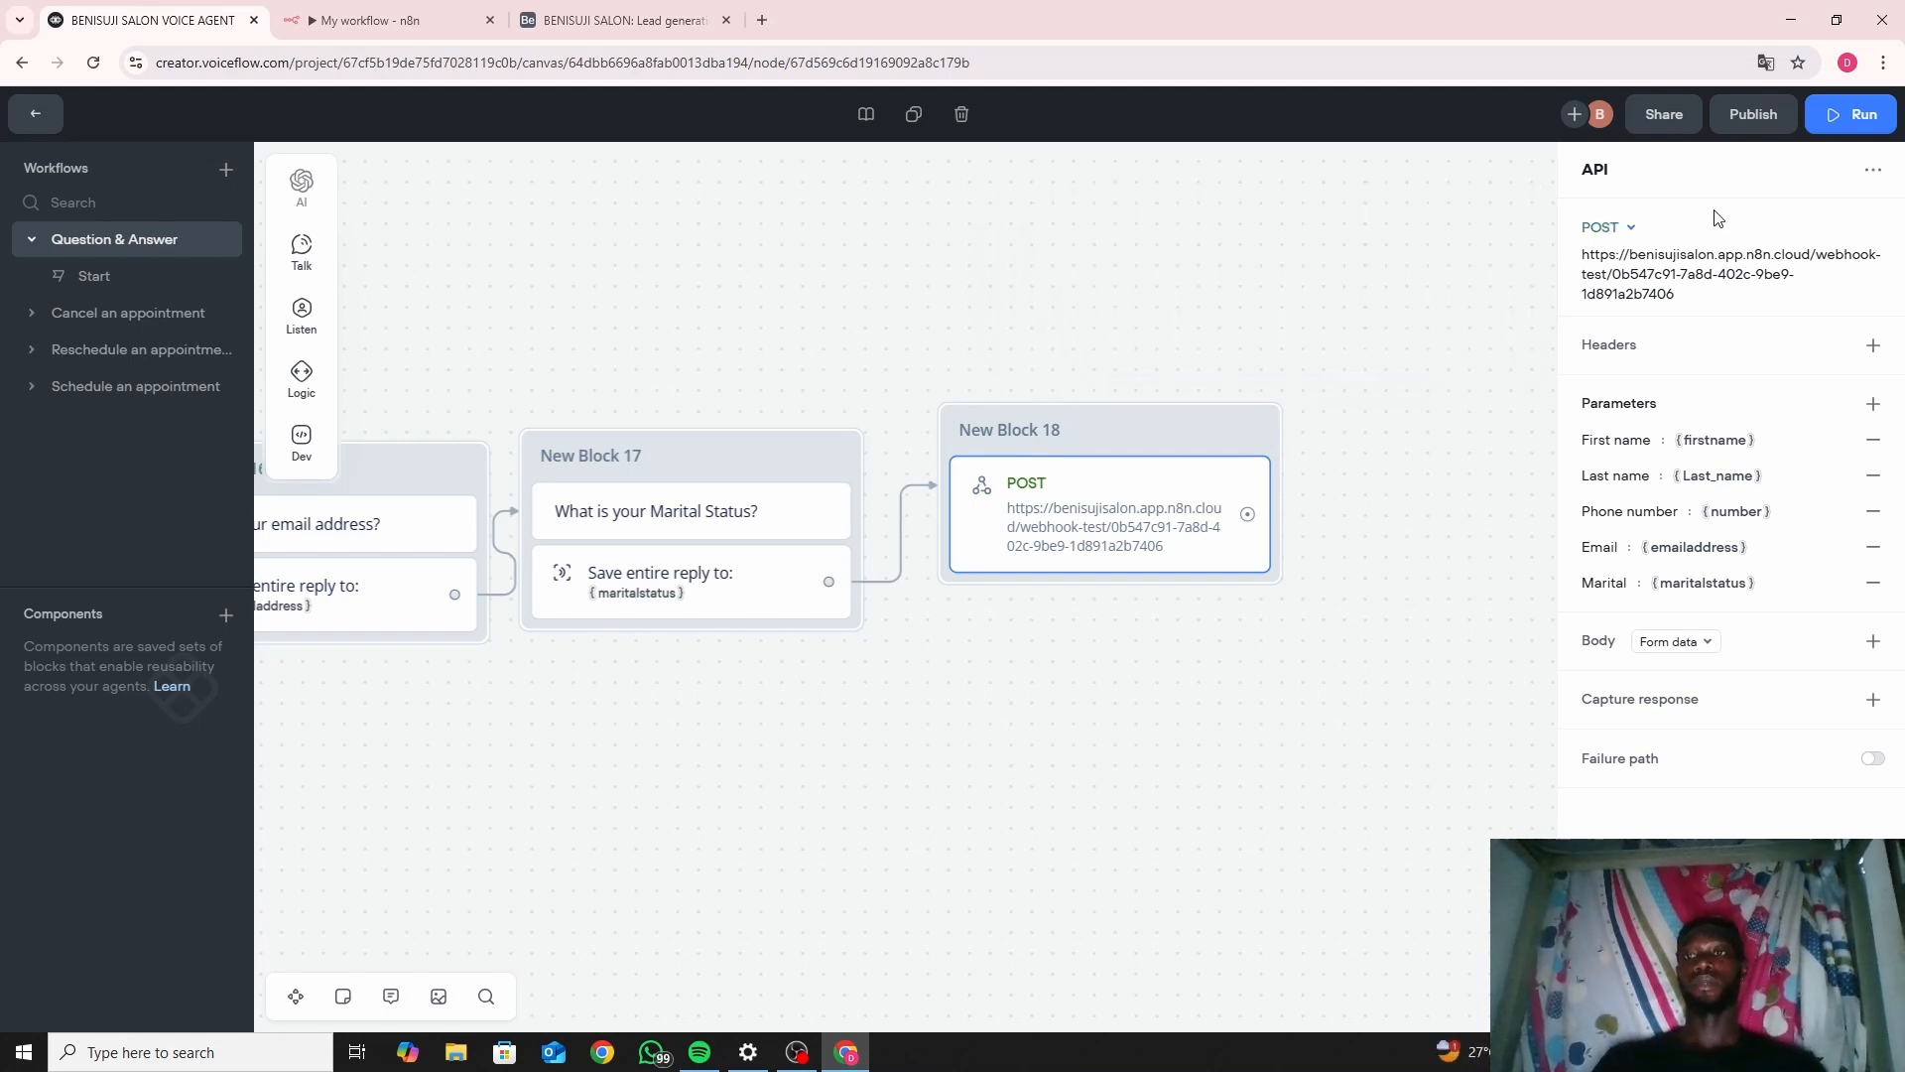
{"action": "left_click", "coordinate": [1858, 121]}
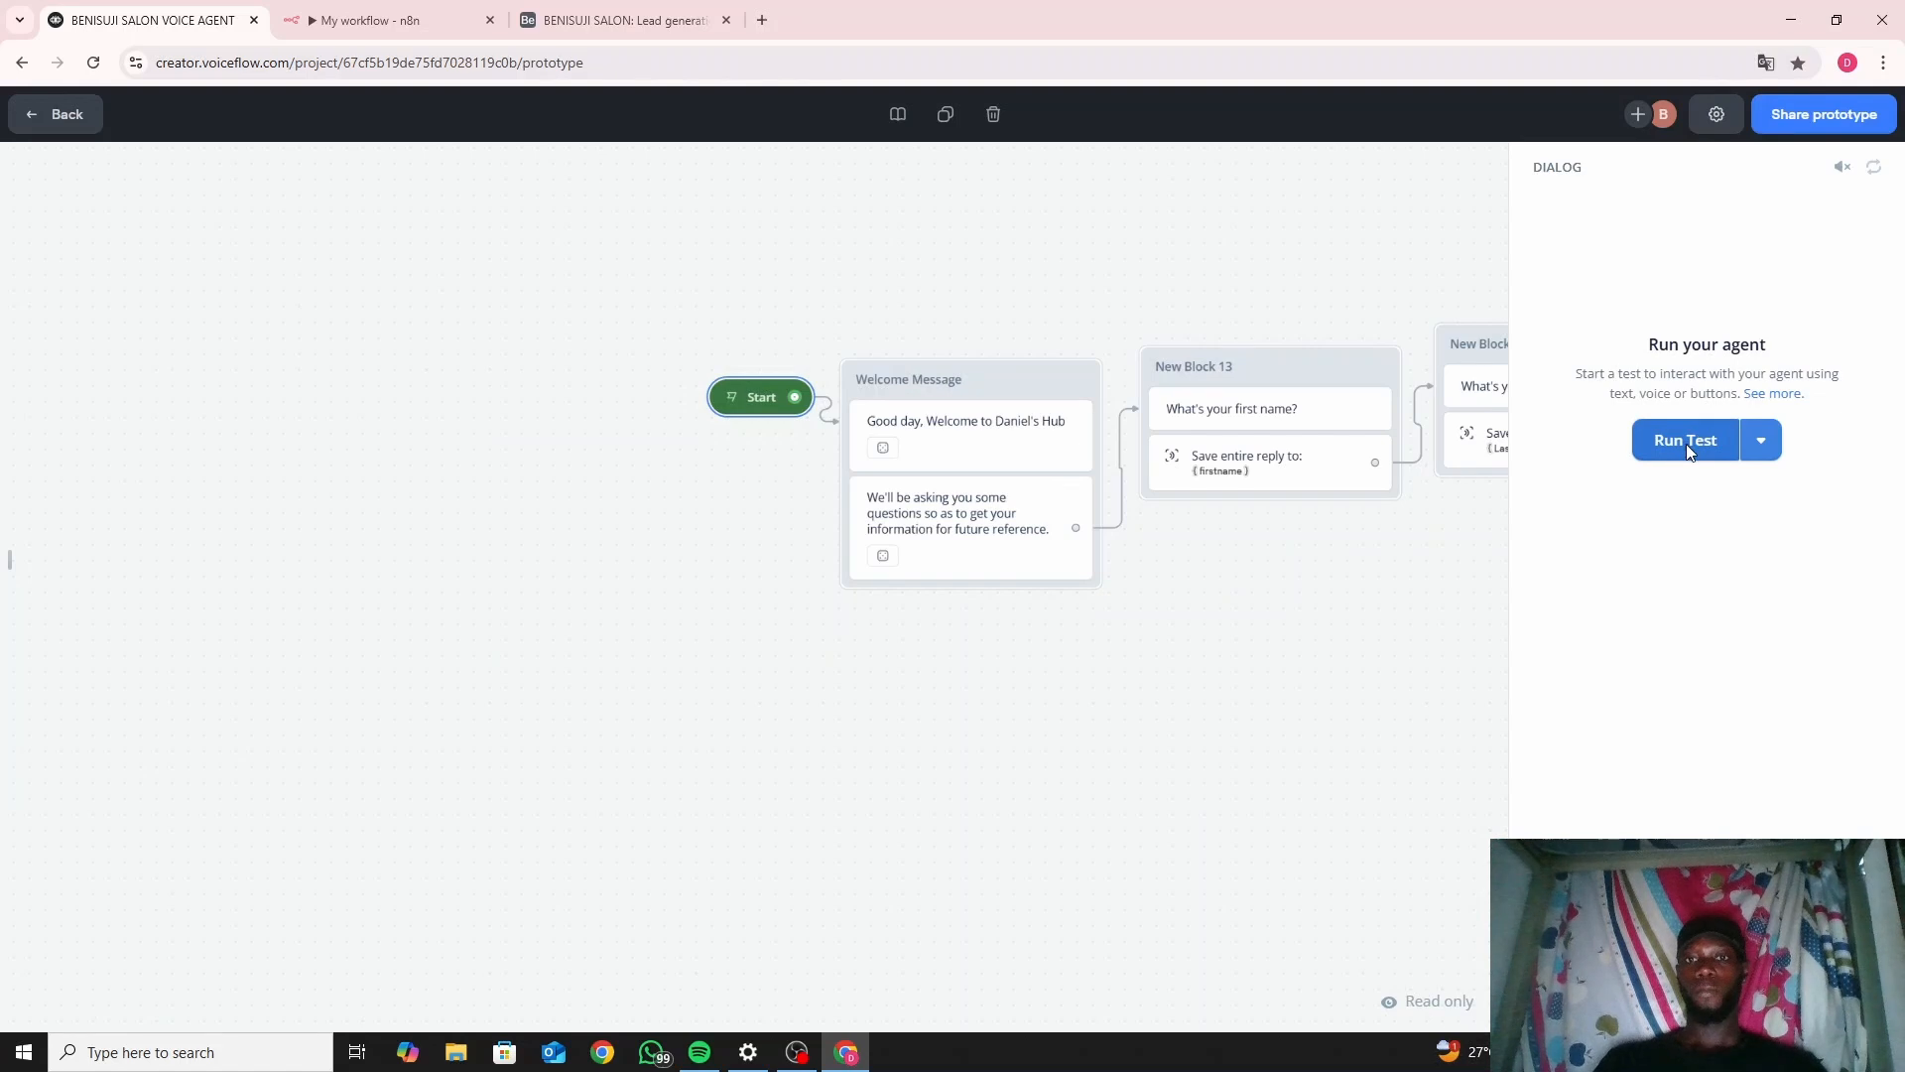
{"action": "left_click", "coordinate": [1687, 442]}
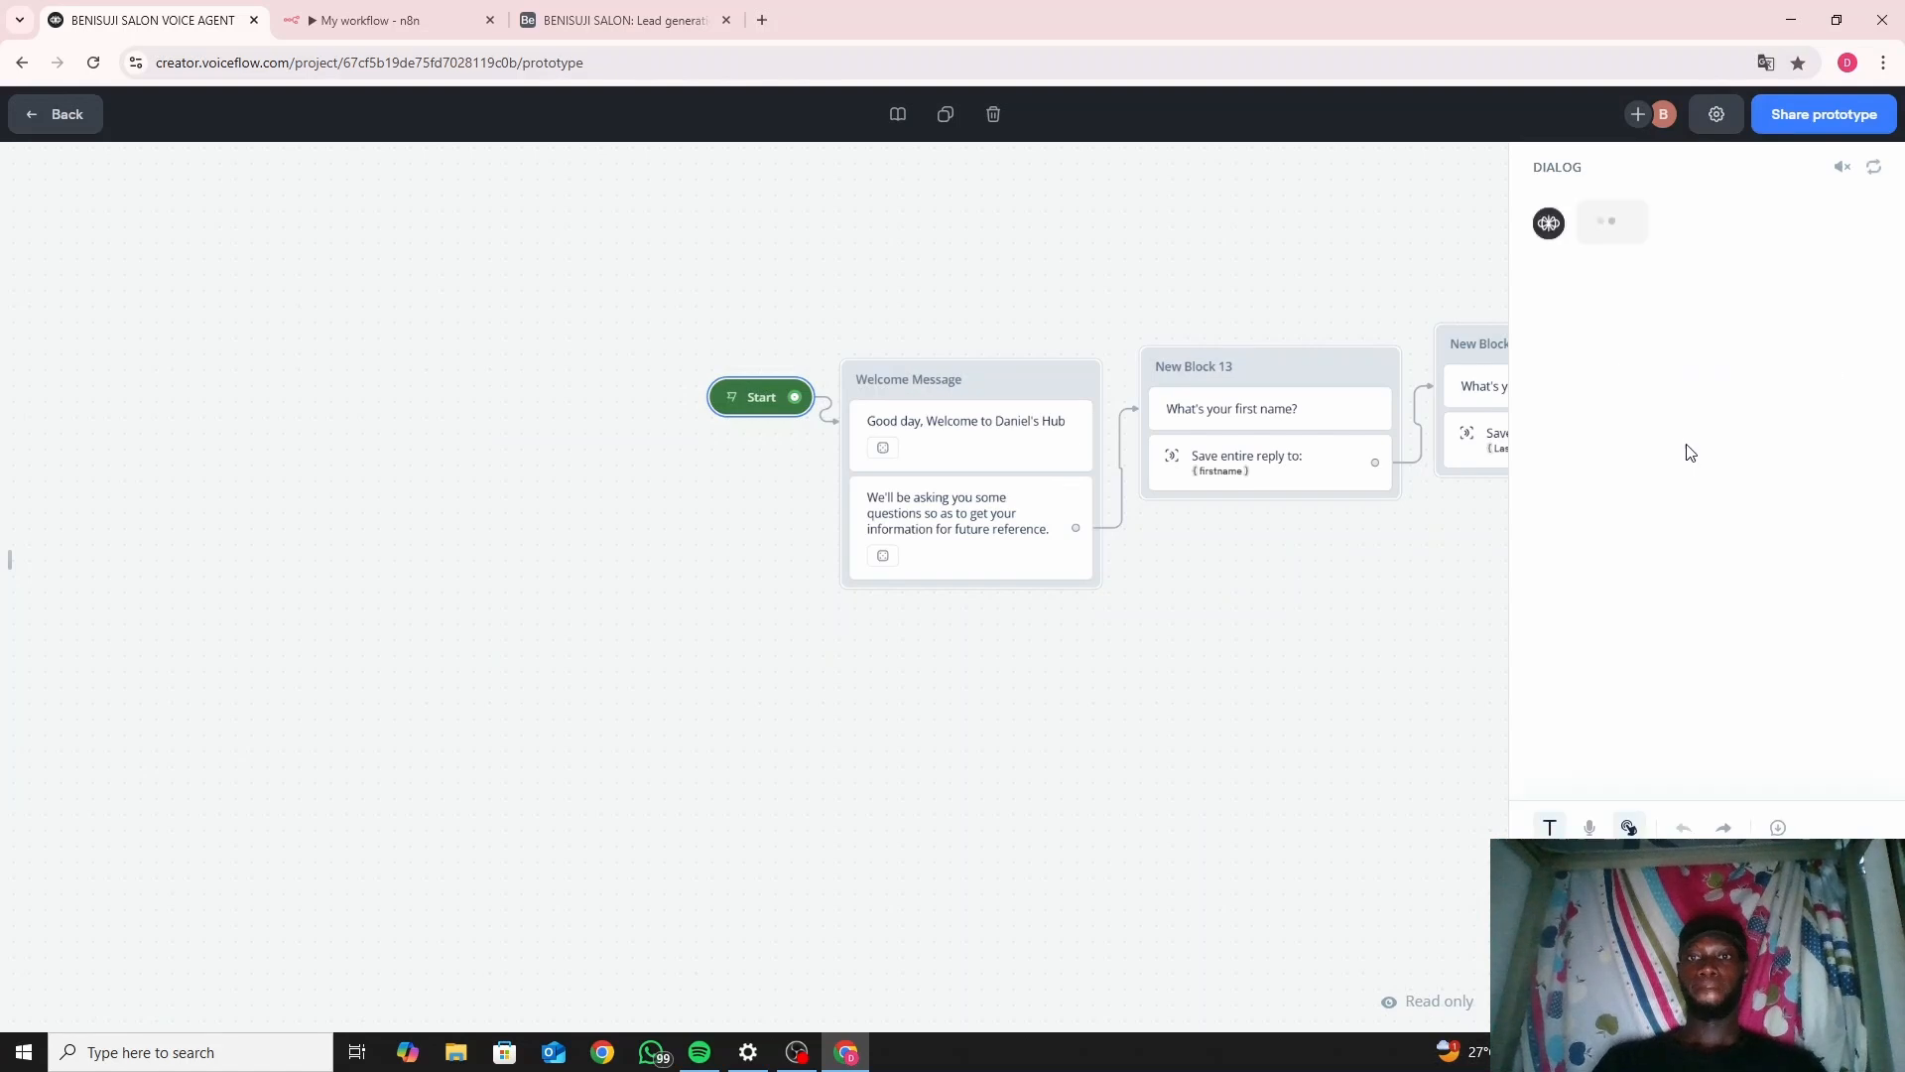
{"action": "left_click", "coordinate": [413, 21]}
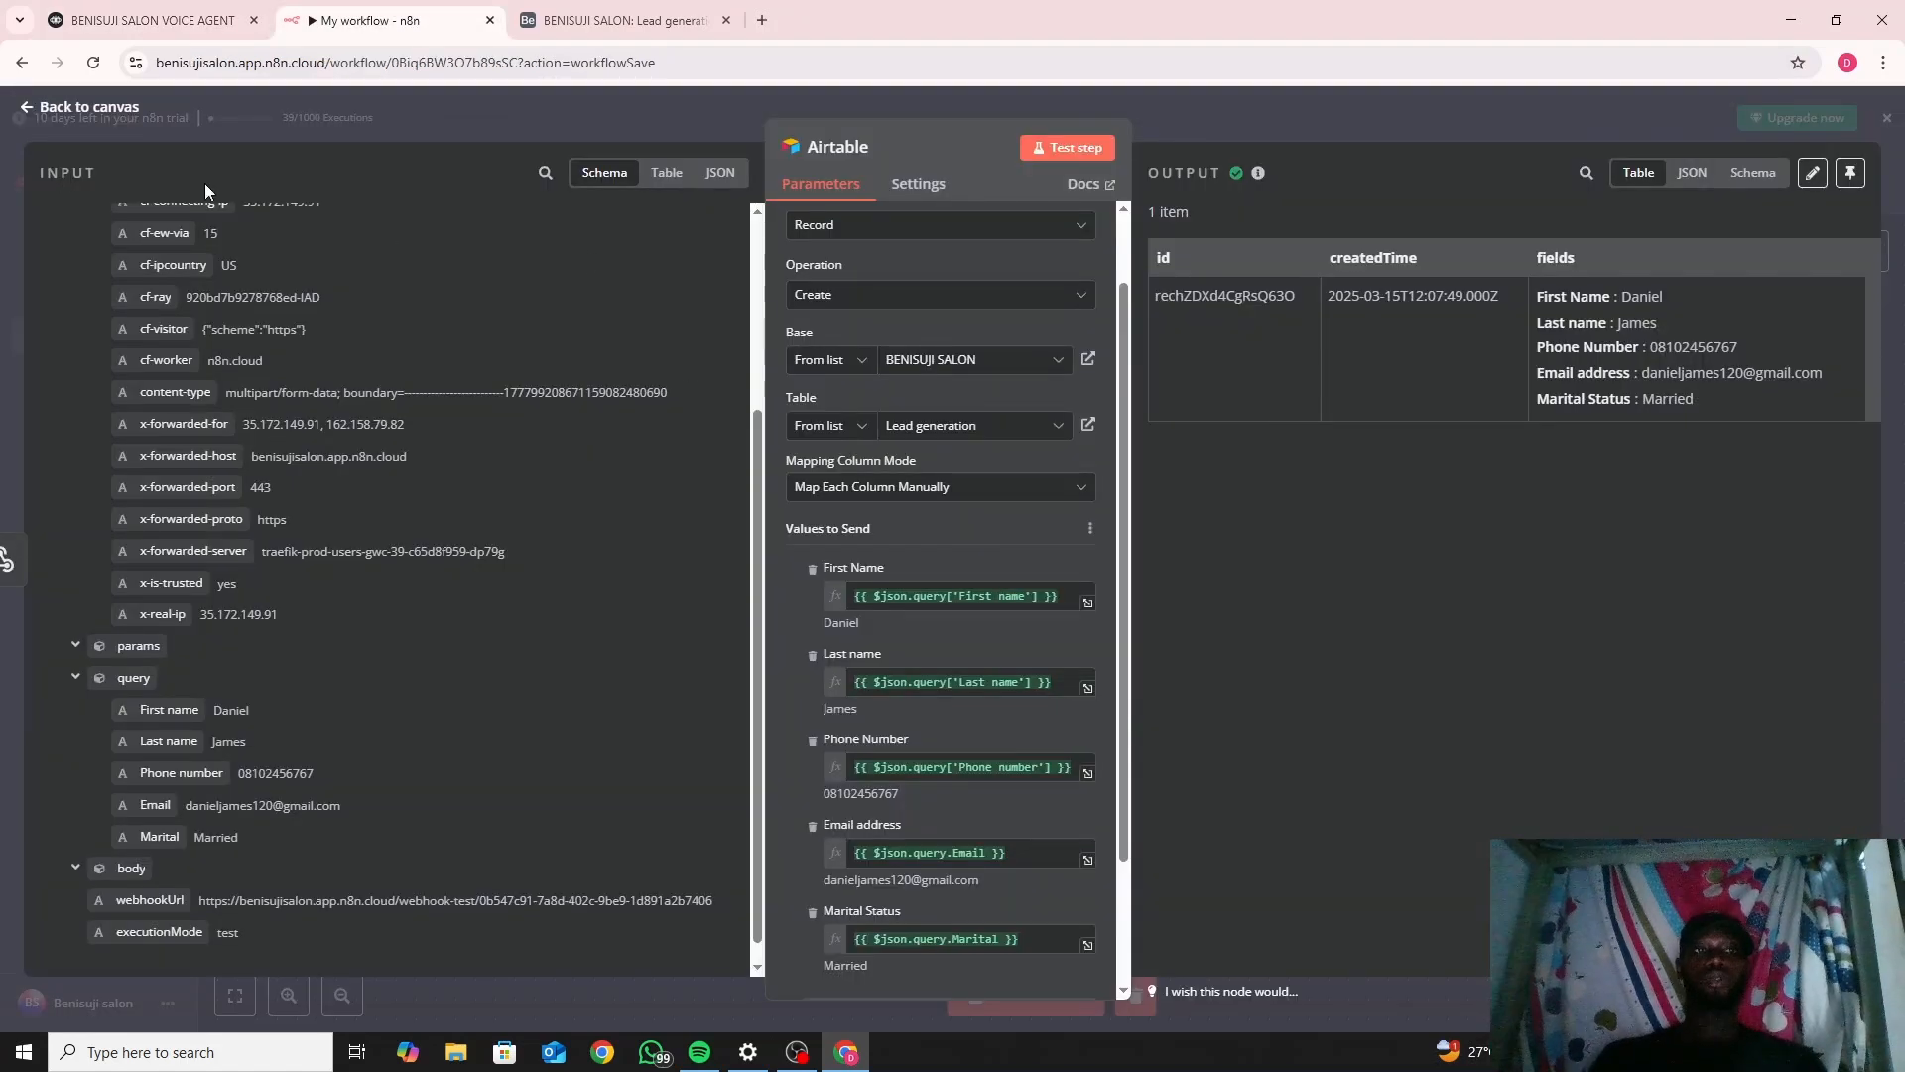
Check the n8n Webhook node's production URL, then close its settings.
{"action": "left_click", "coordinate": [104, 111]}
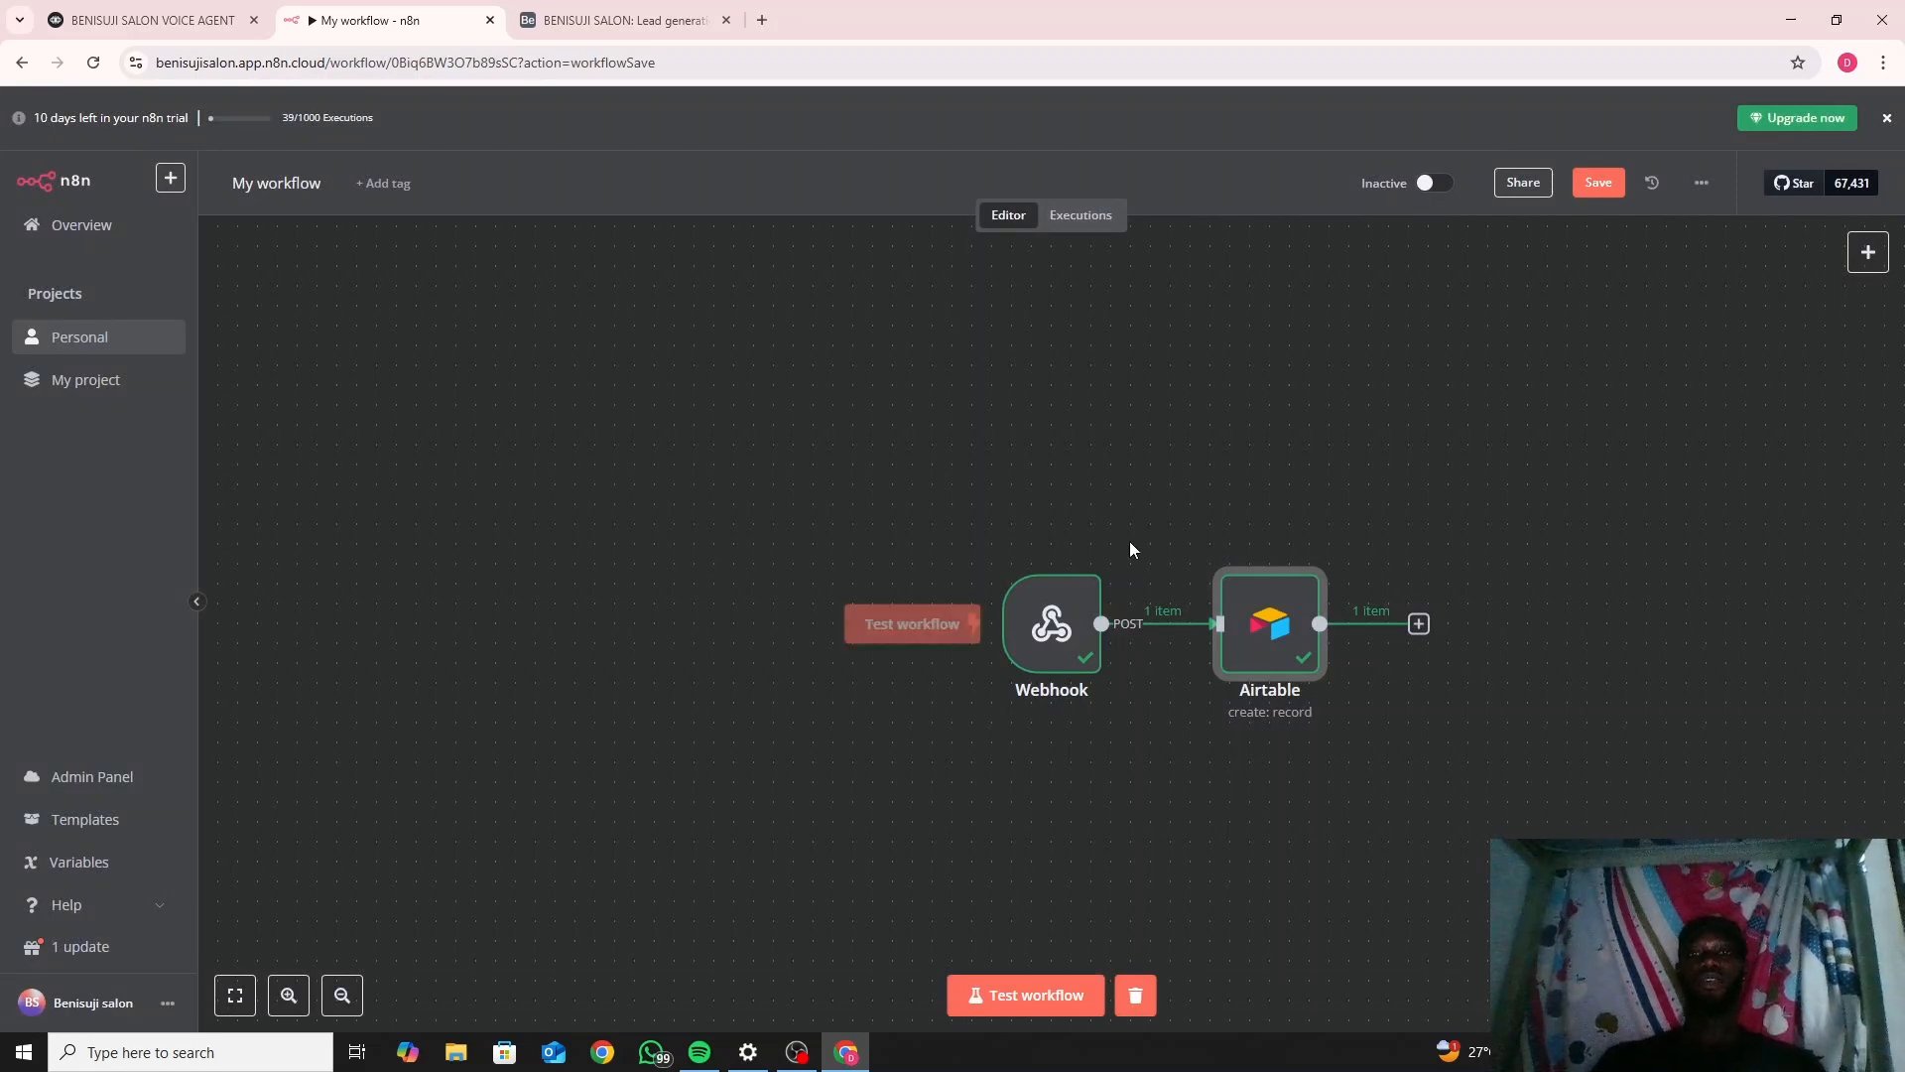
{"action": "double_click", "coordinate": [1060, 635]}
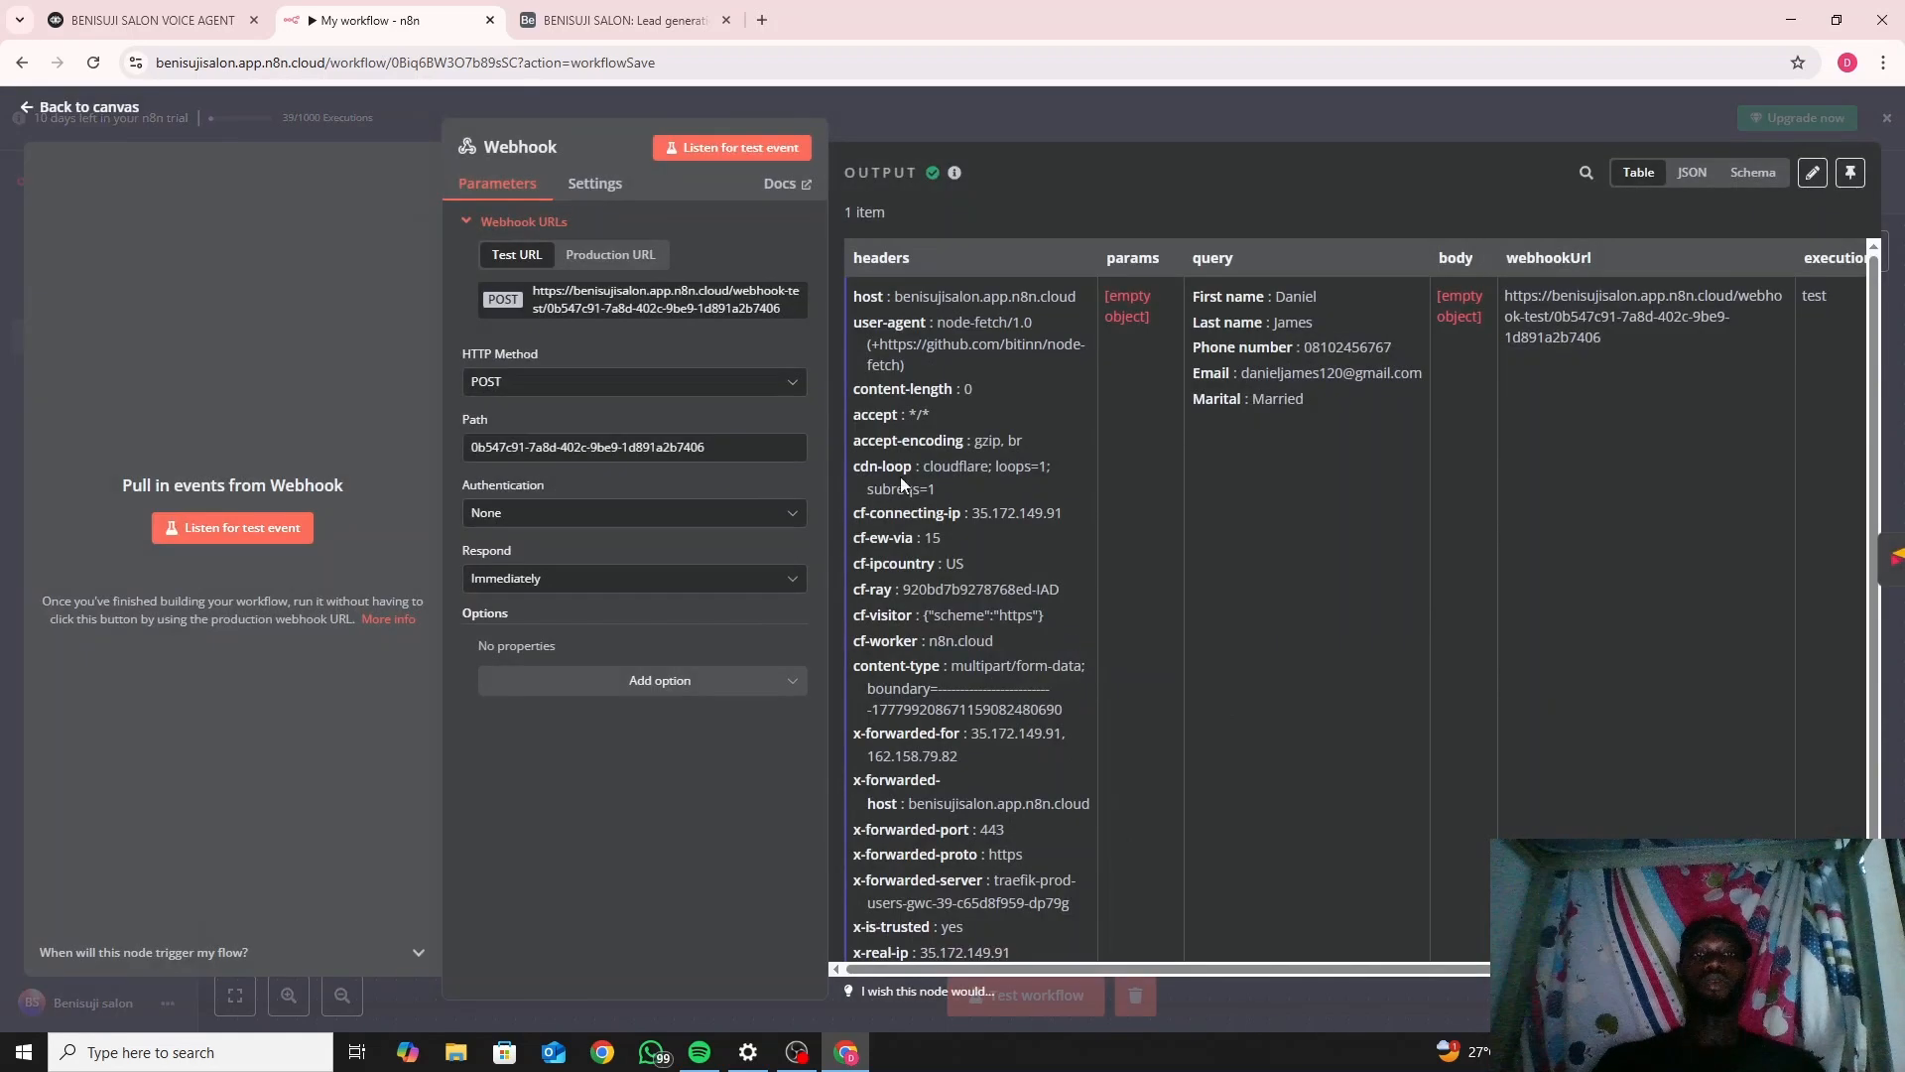
{"action": "left_click", "coordinate": [626, 256]}
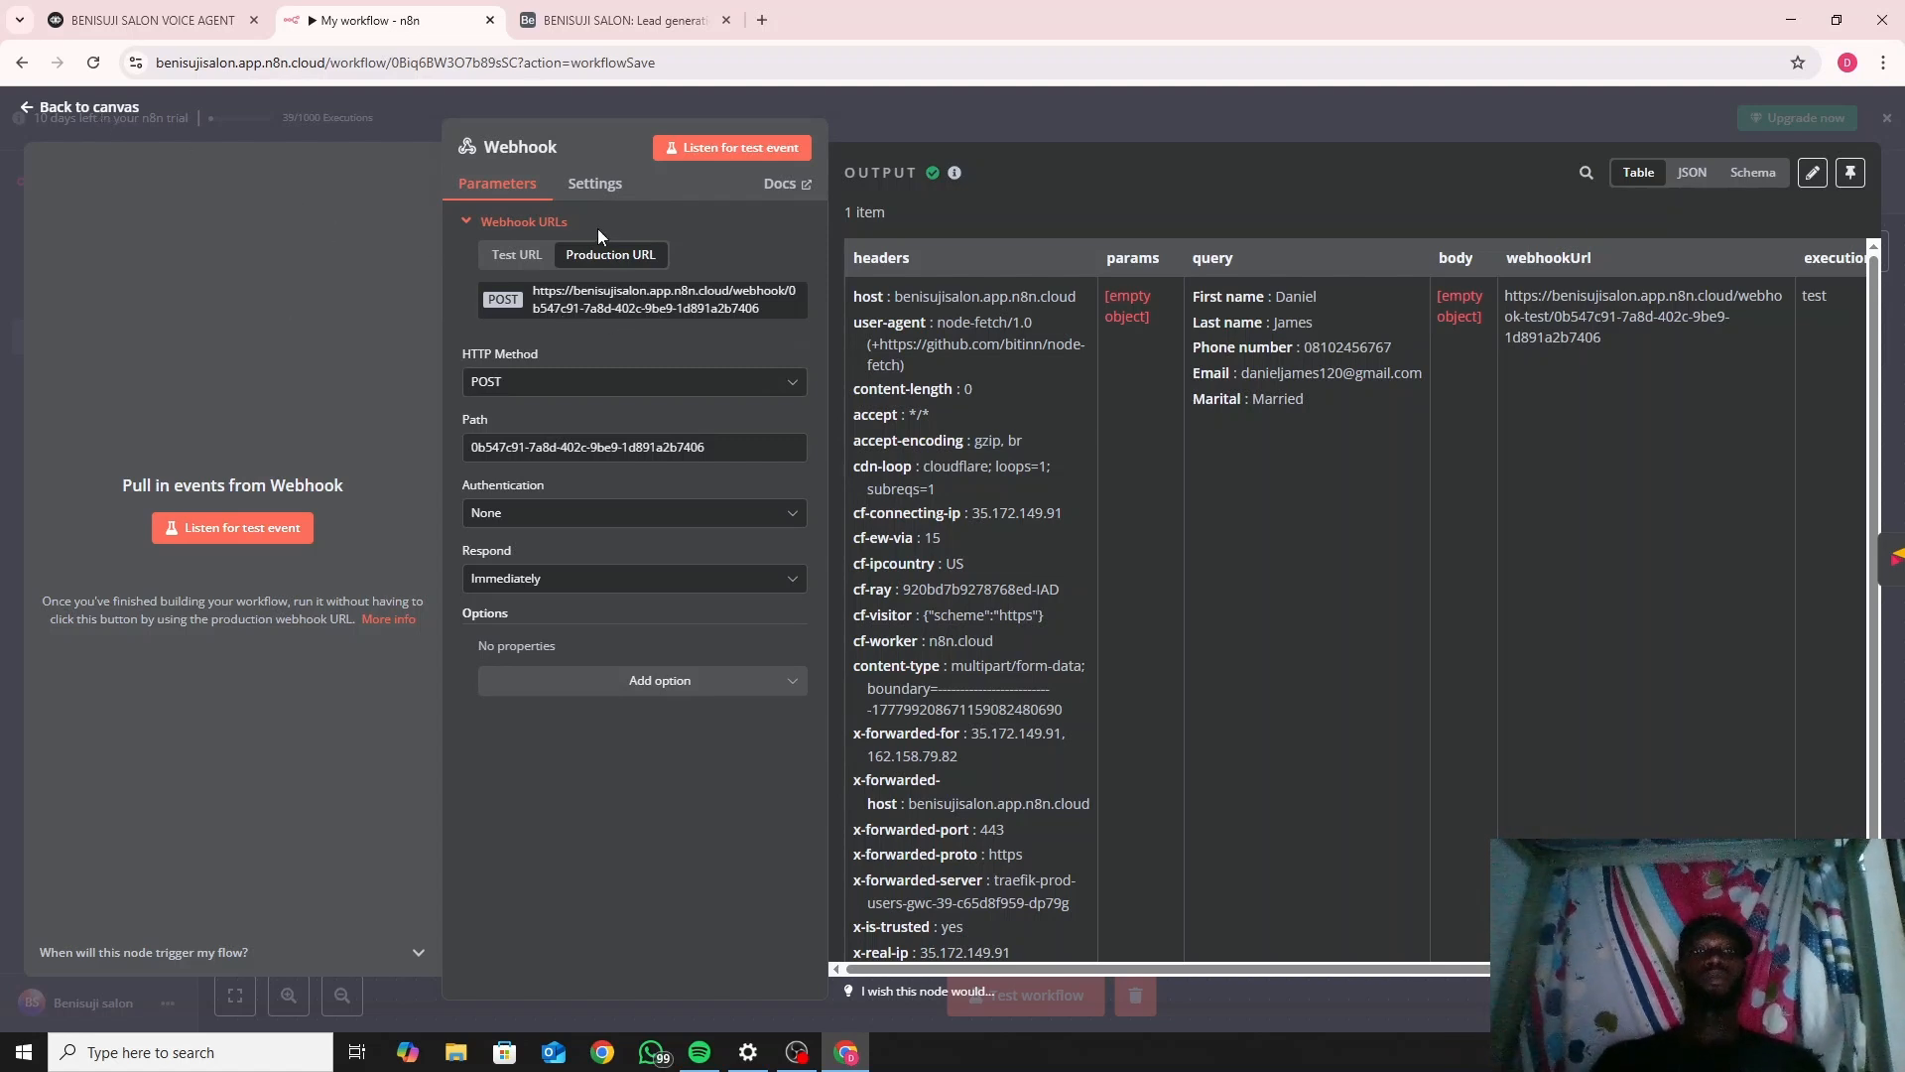
{"action": "left_click", "coordinate": [79, 107]}
On the Voiceflow canvas, inspect New Block 18's POST request step, then pan back to Start.
{"action": "left_click", "coordinate": [152, 12]}
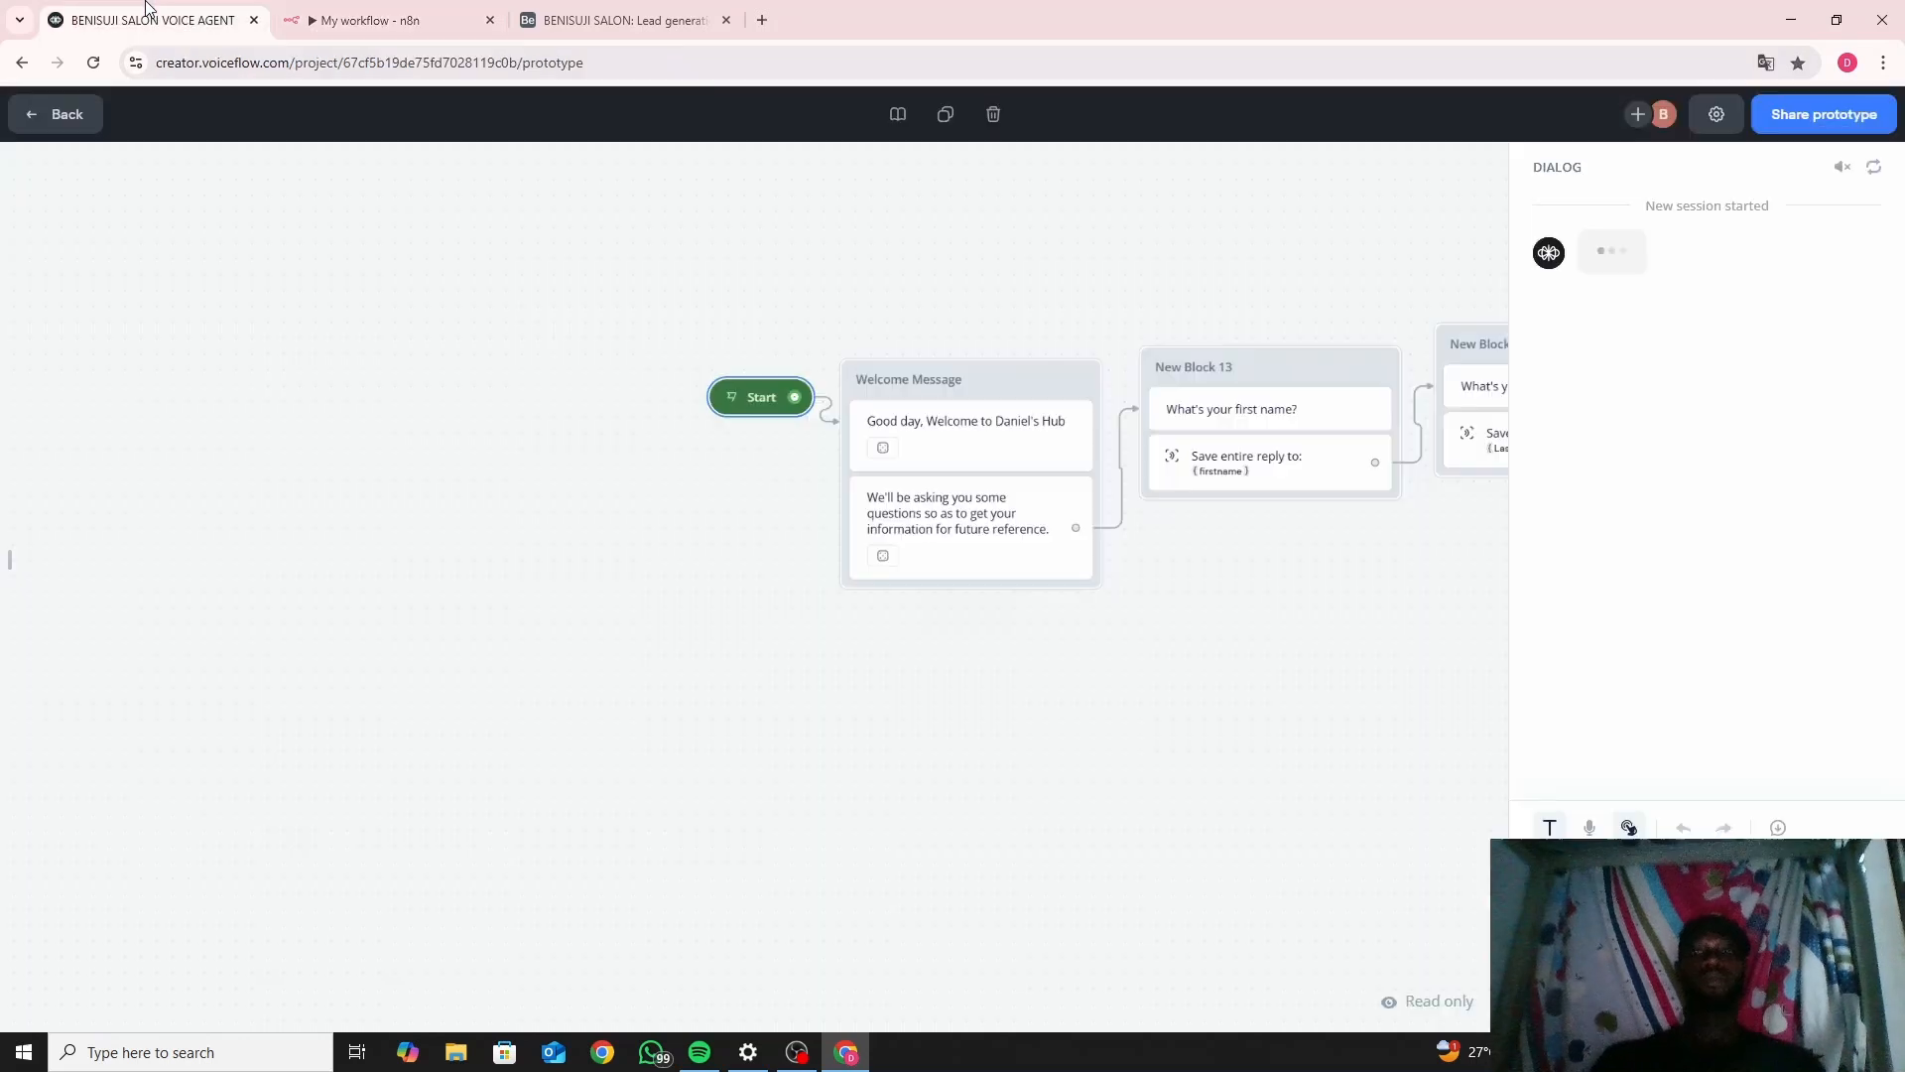
{"action": "left_click", "coordinate": [1300, 395]}
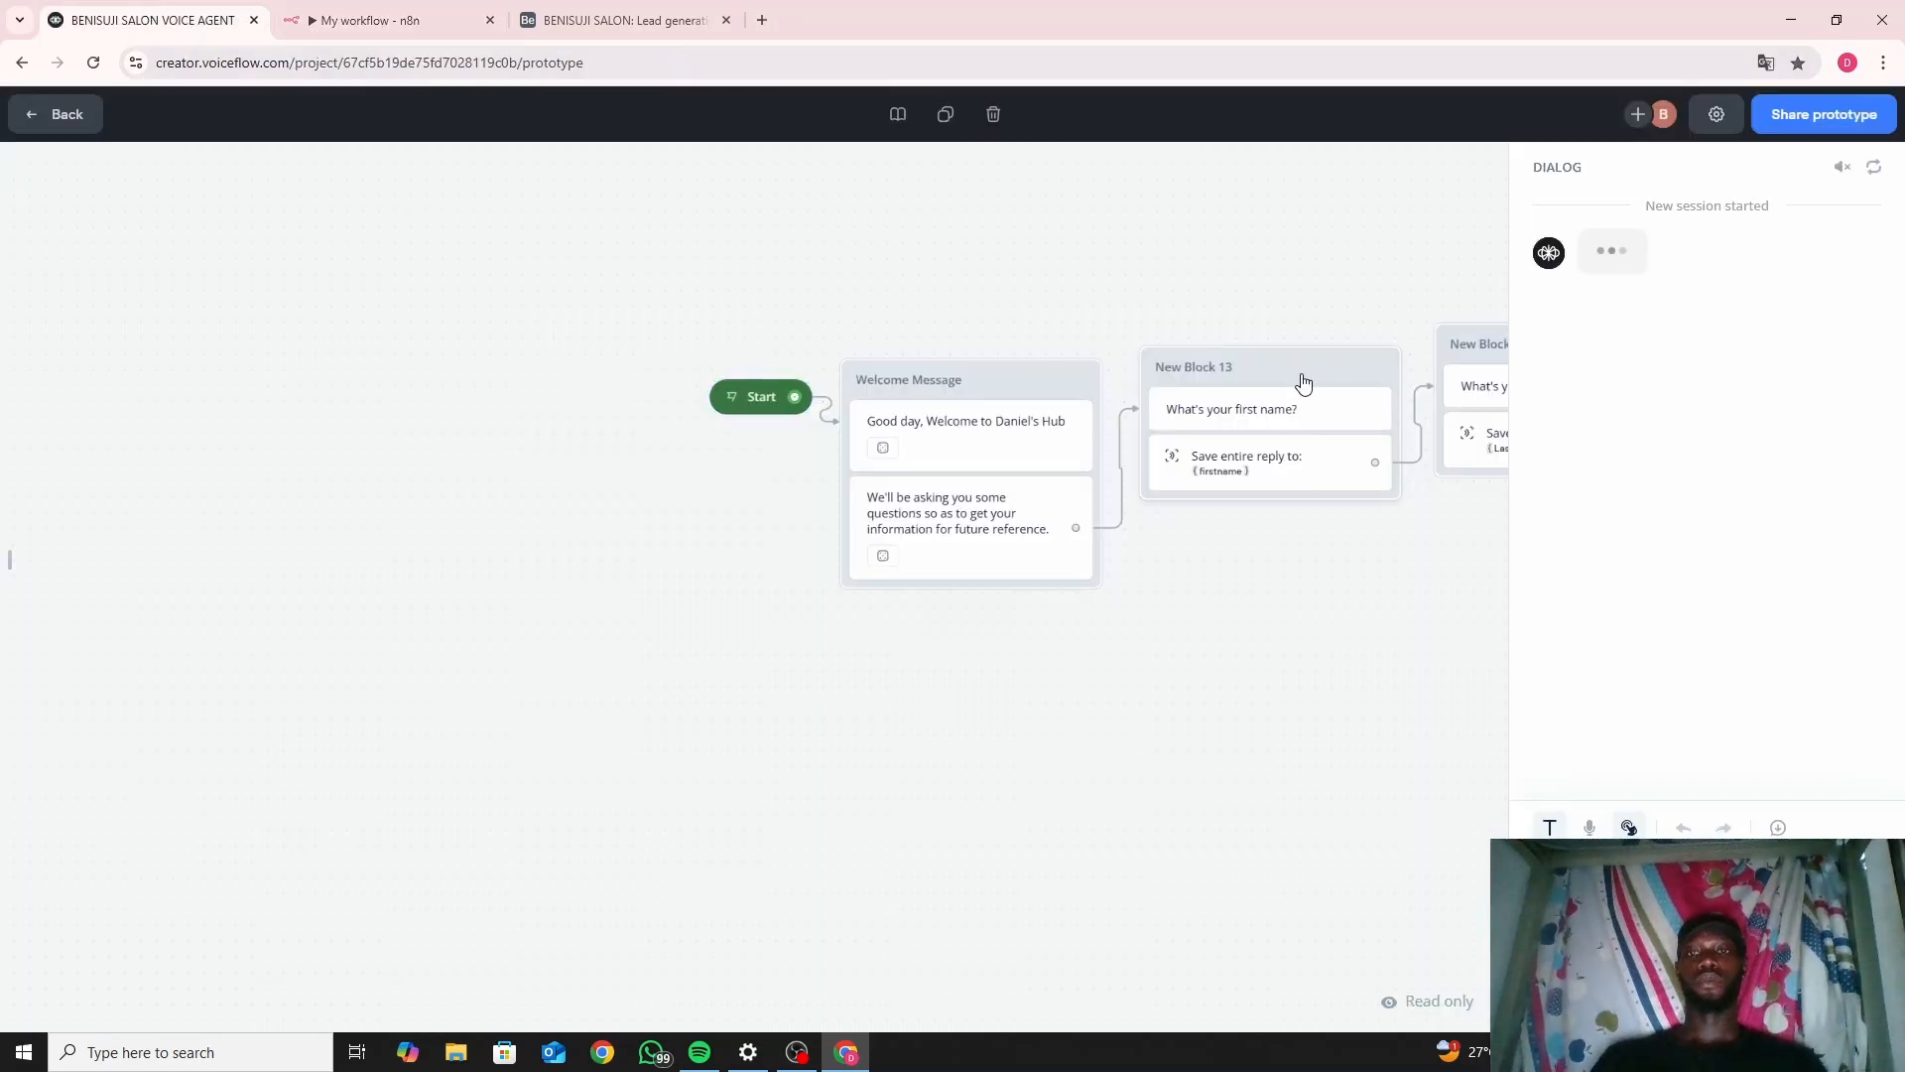
{"action": "left_click", "coordinate": [1022, 552]}
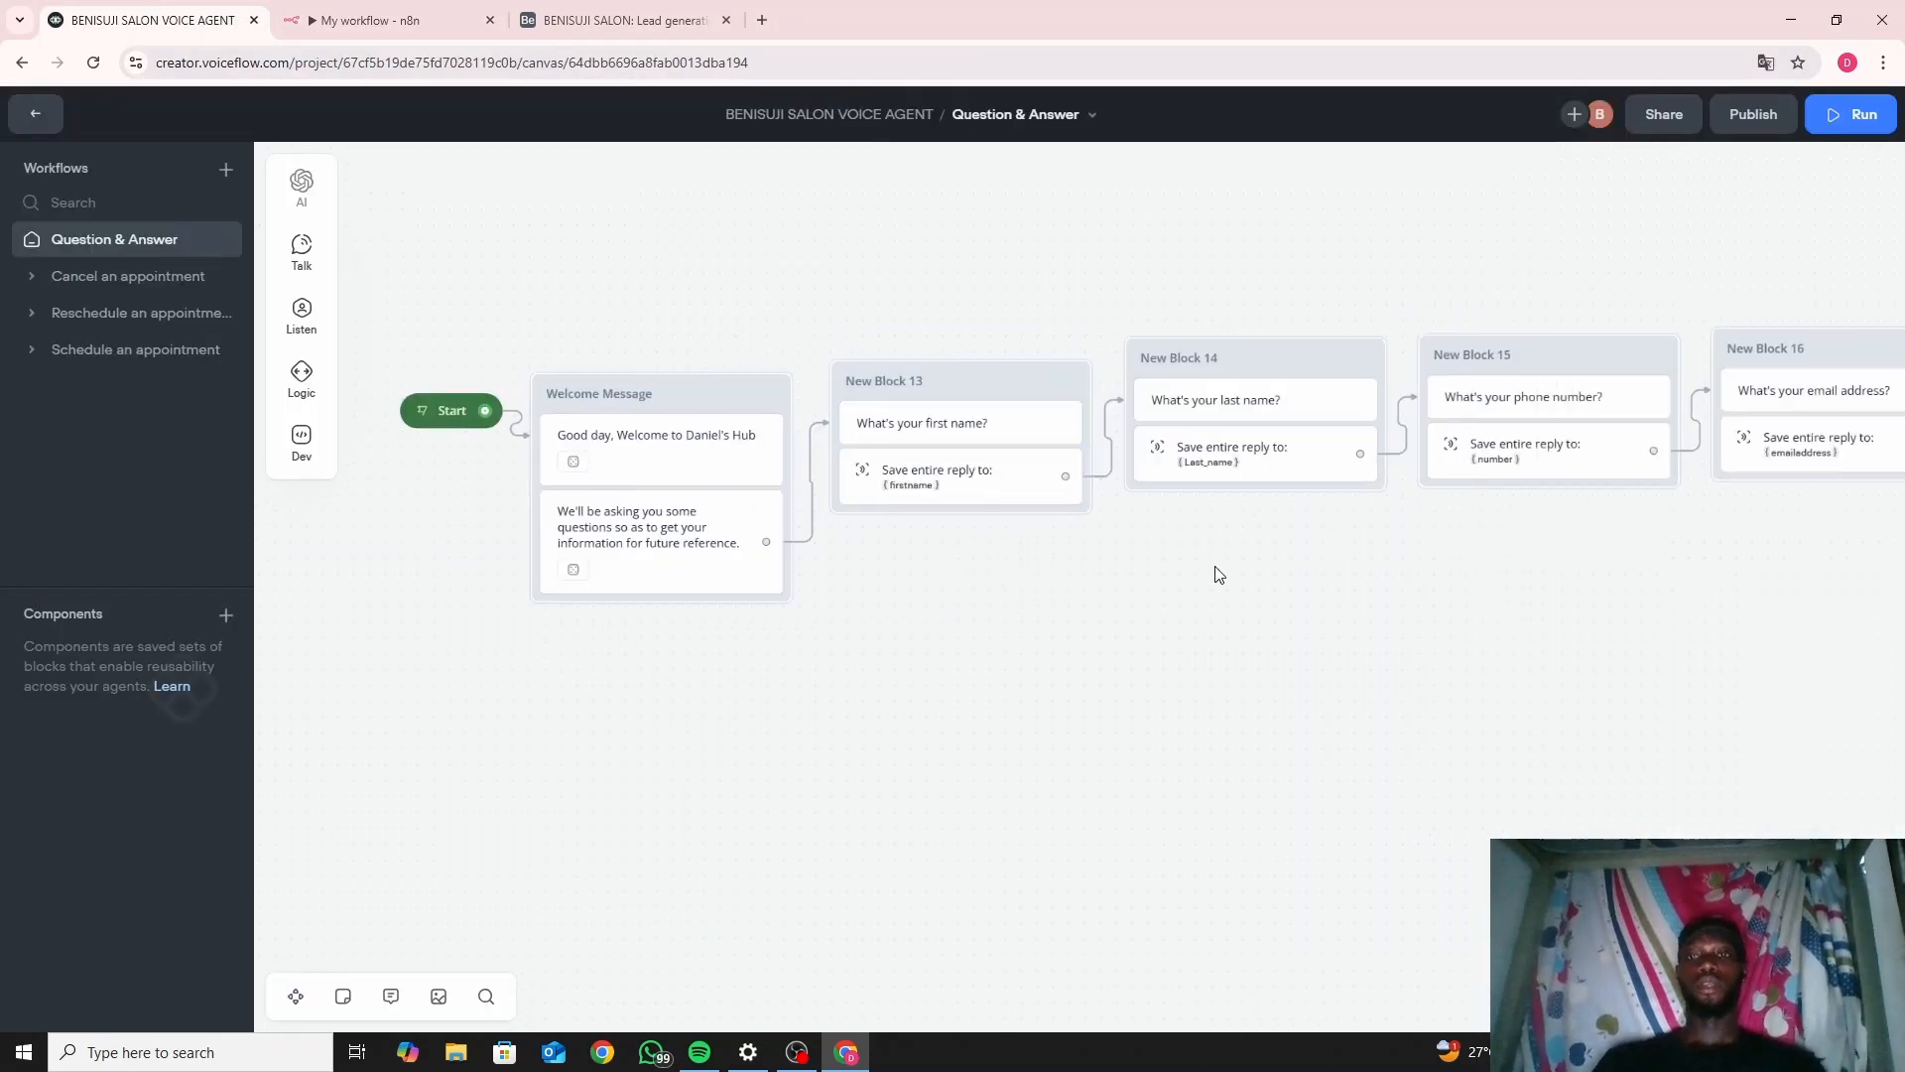
{"action": "left_click_drag", "start_coordinate": [1213, 570], "coordinate": [668, 630]}
{"action": "left_click_drag", "start_coordinate": [1182, 630], "coordinate": [625, 694]}
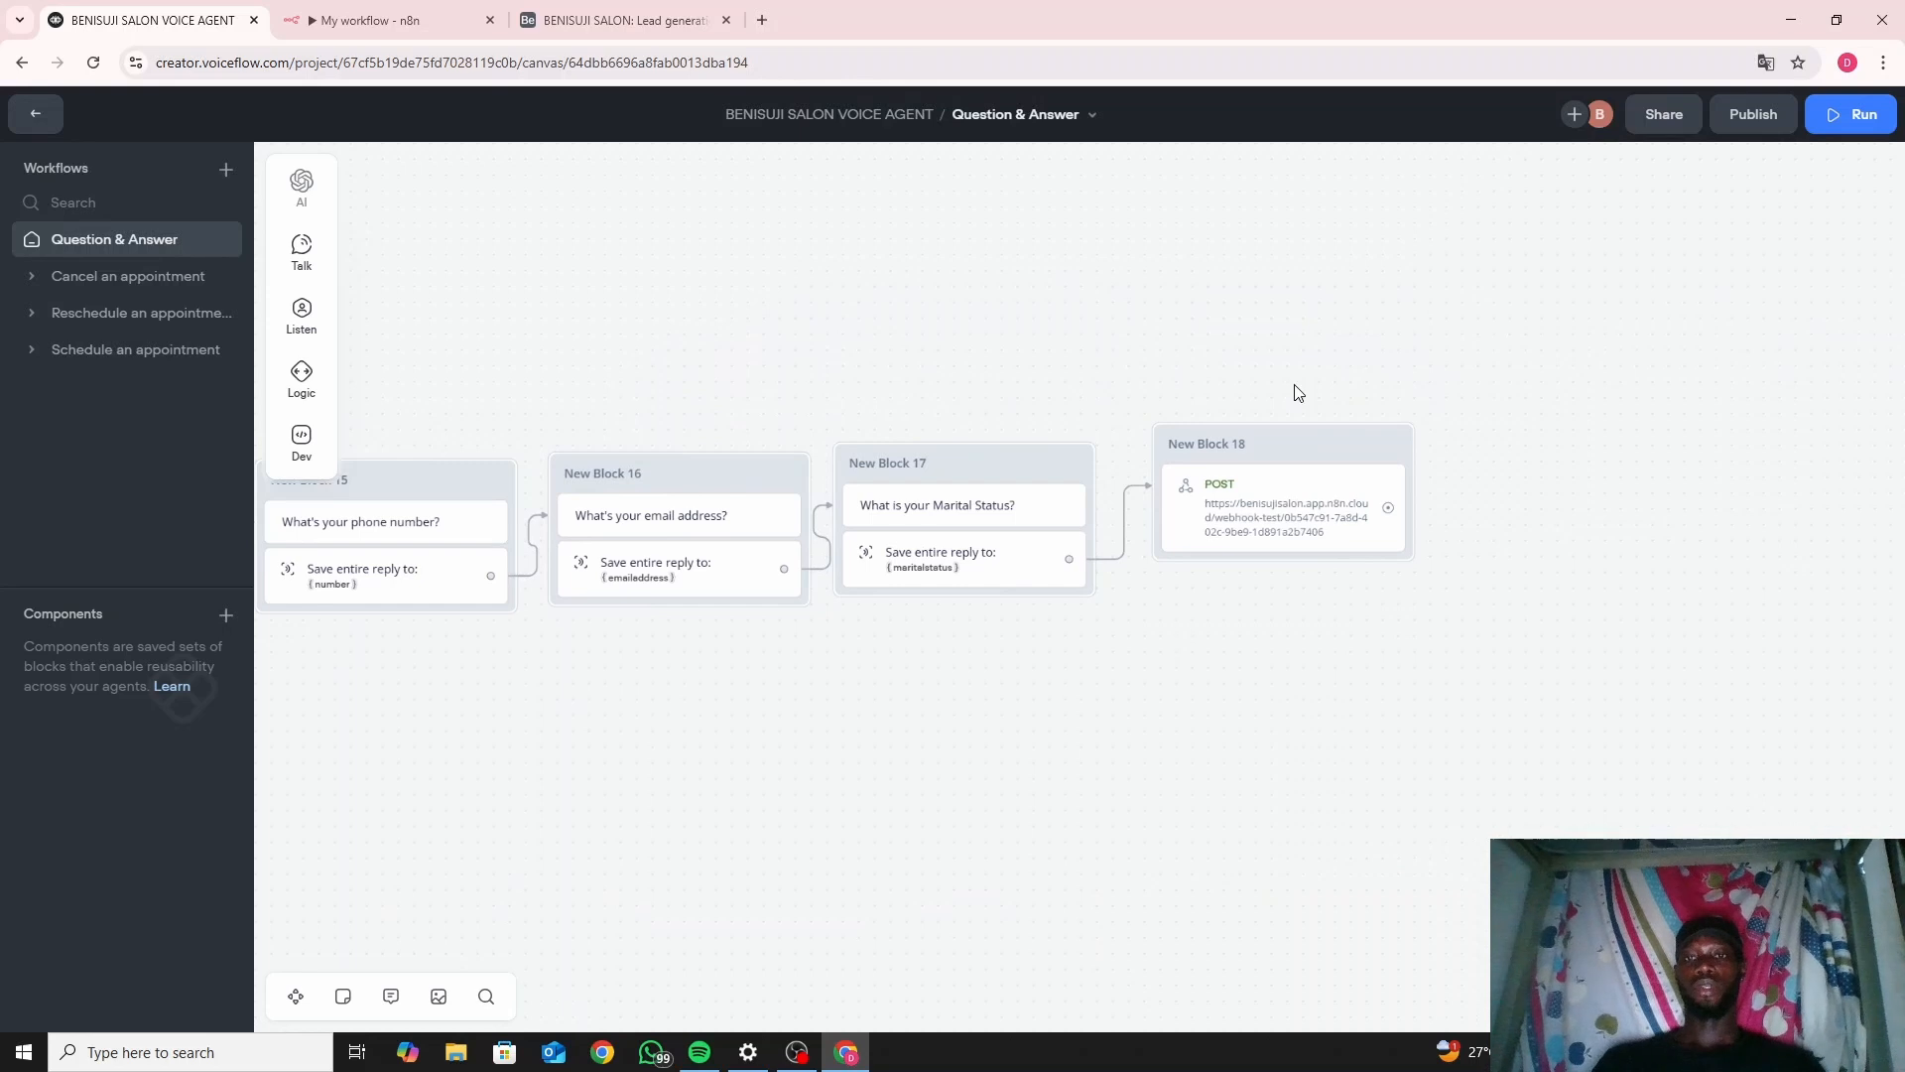
{"action": "left_click", "coordinate": [1280, 458]}
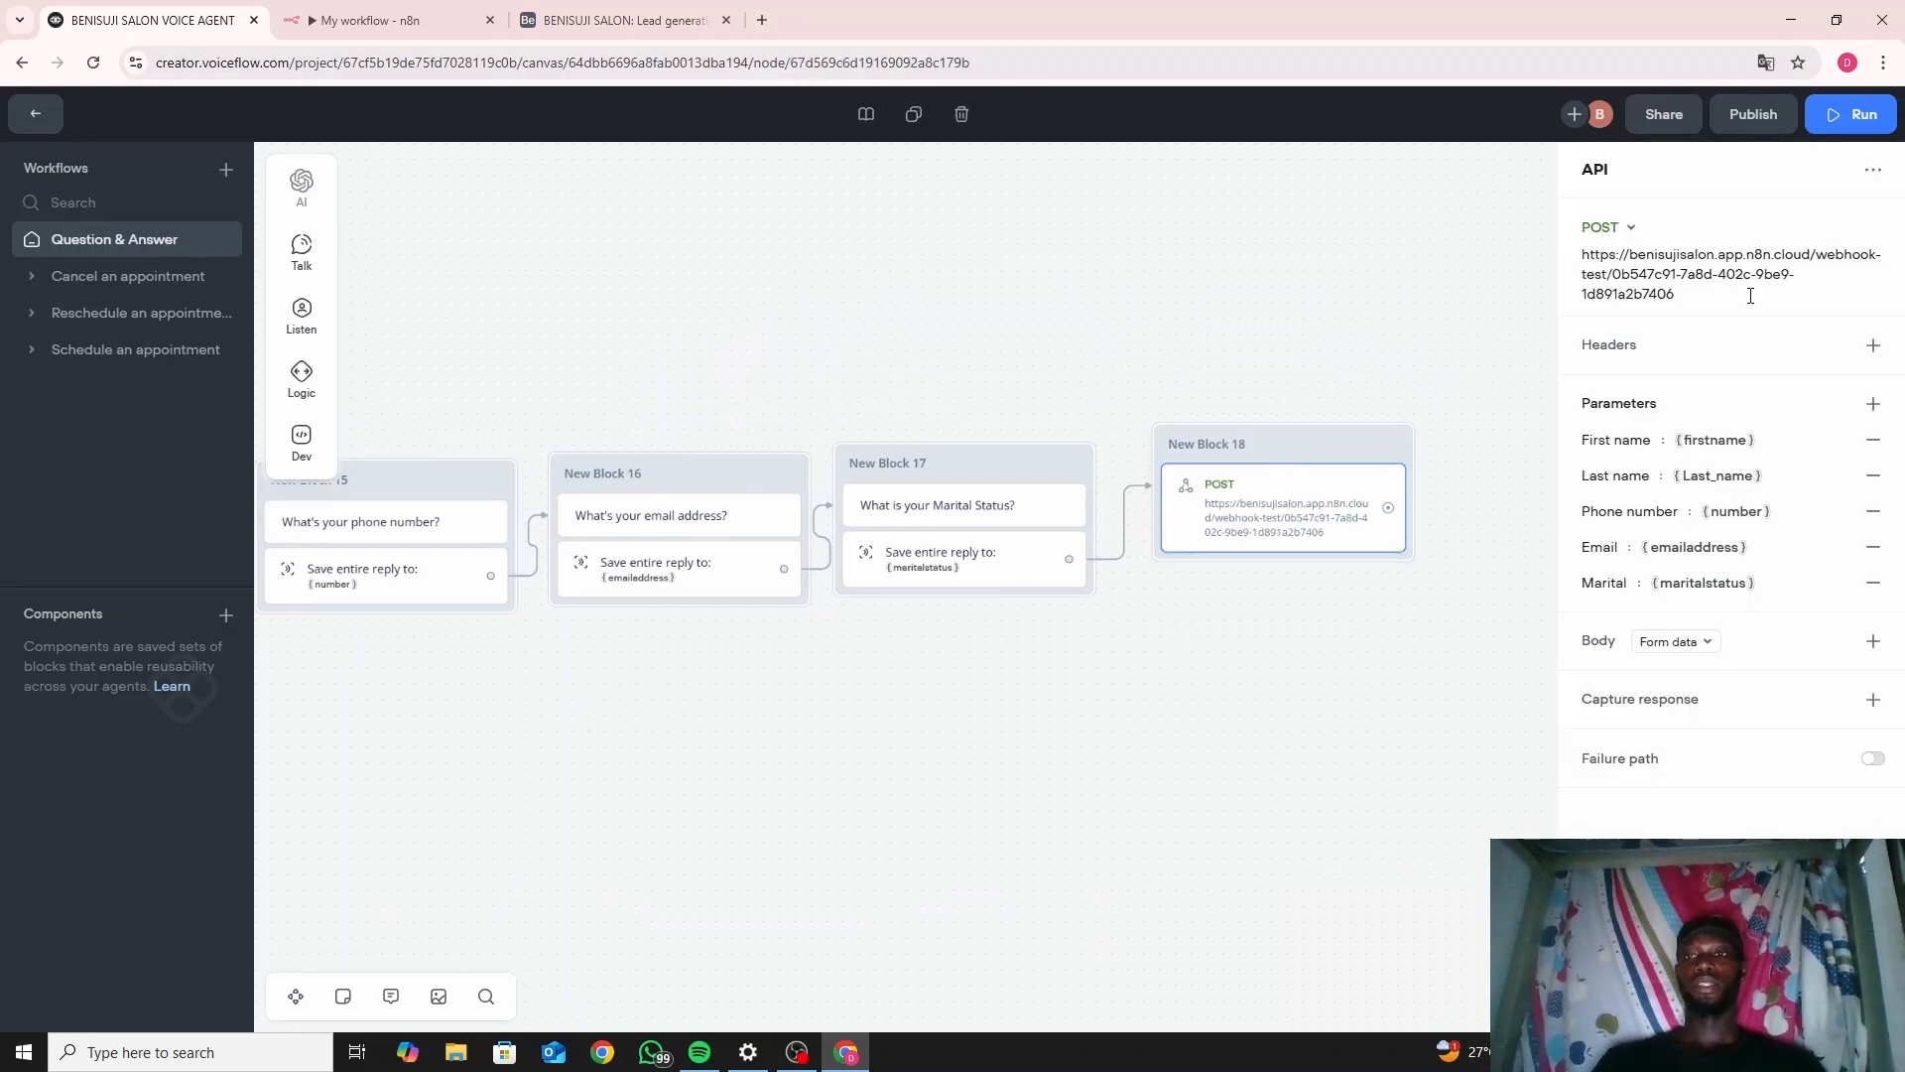
{"action": "left_click", "coordinate": [723, 732]}
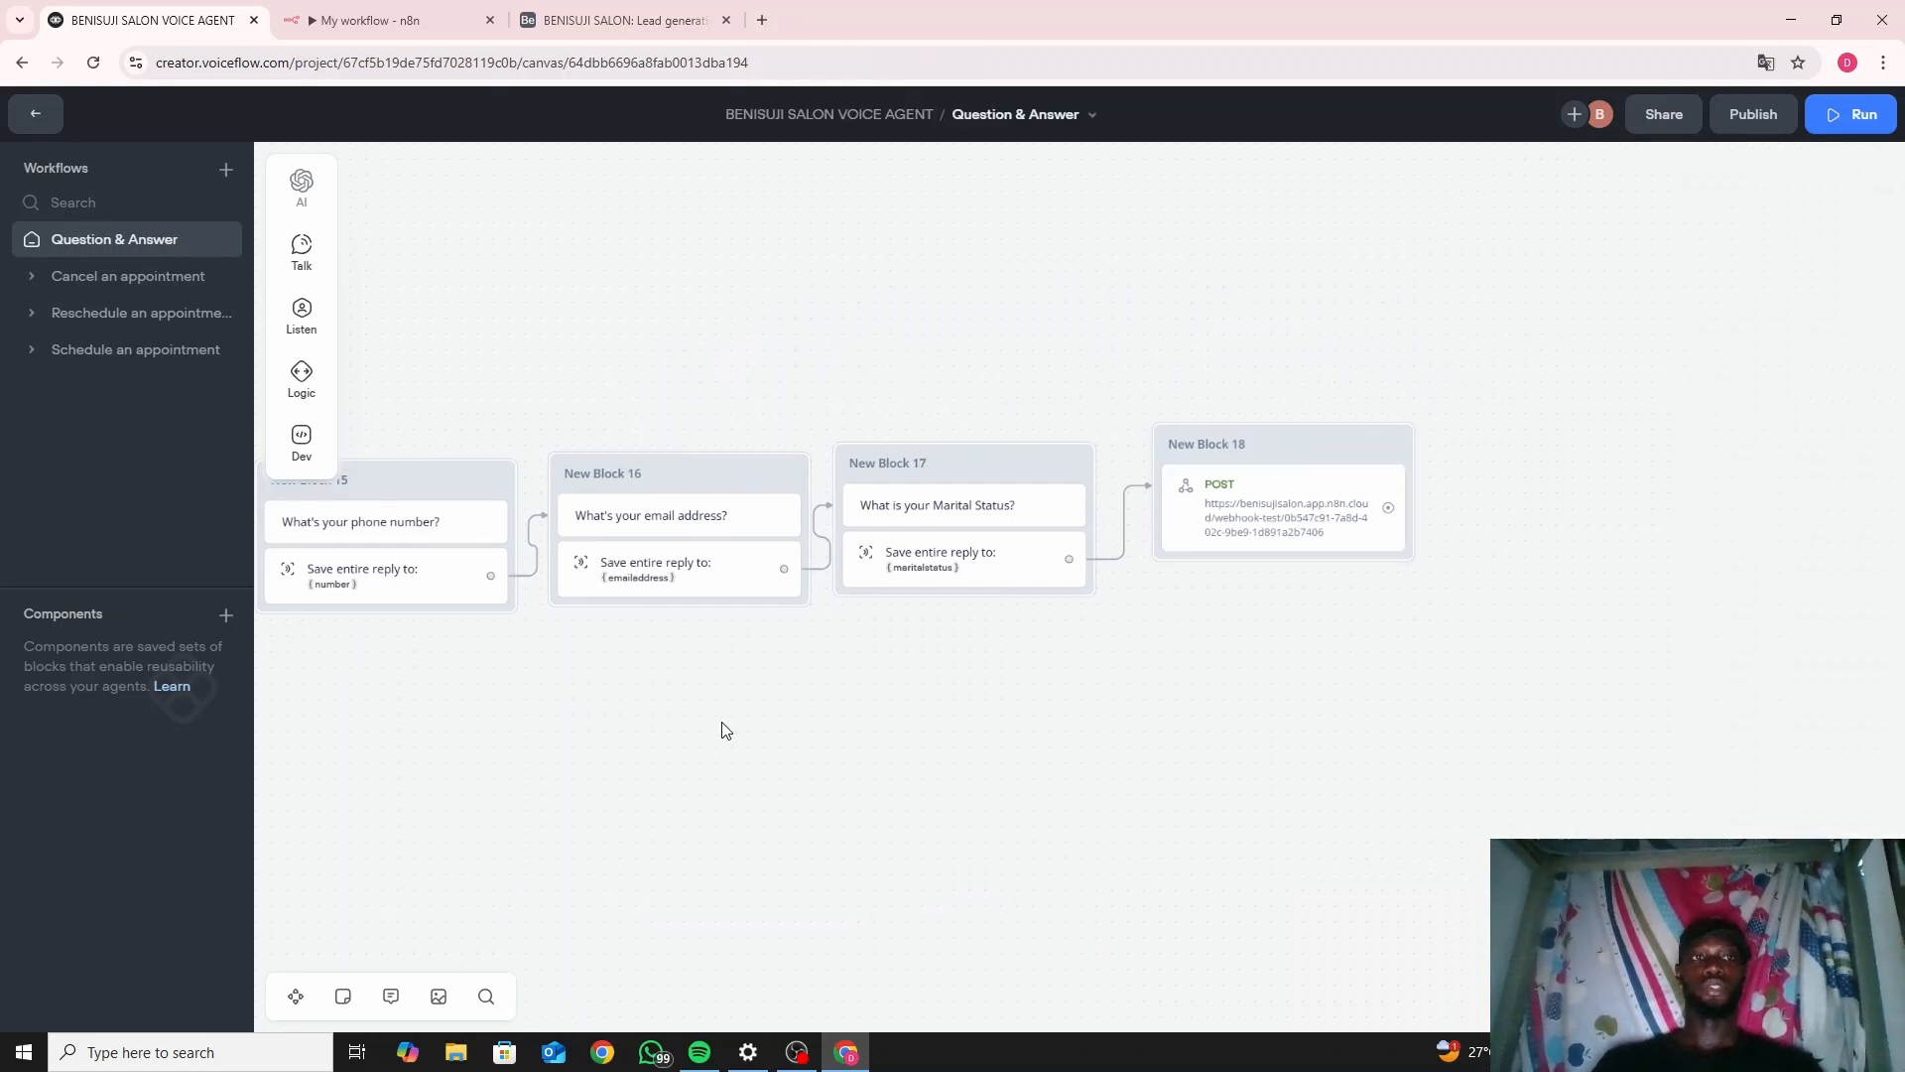
{"action": "left_click_drag", "start_coordinate": [722, 732], "coordinate": [1559, 696]}
{"action": "left_click_drag", "start_coordinate": [1254, 707], "coordinate": [1573, 670]}
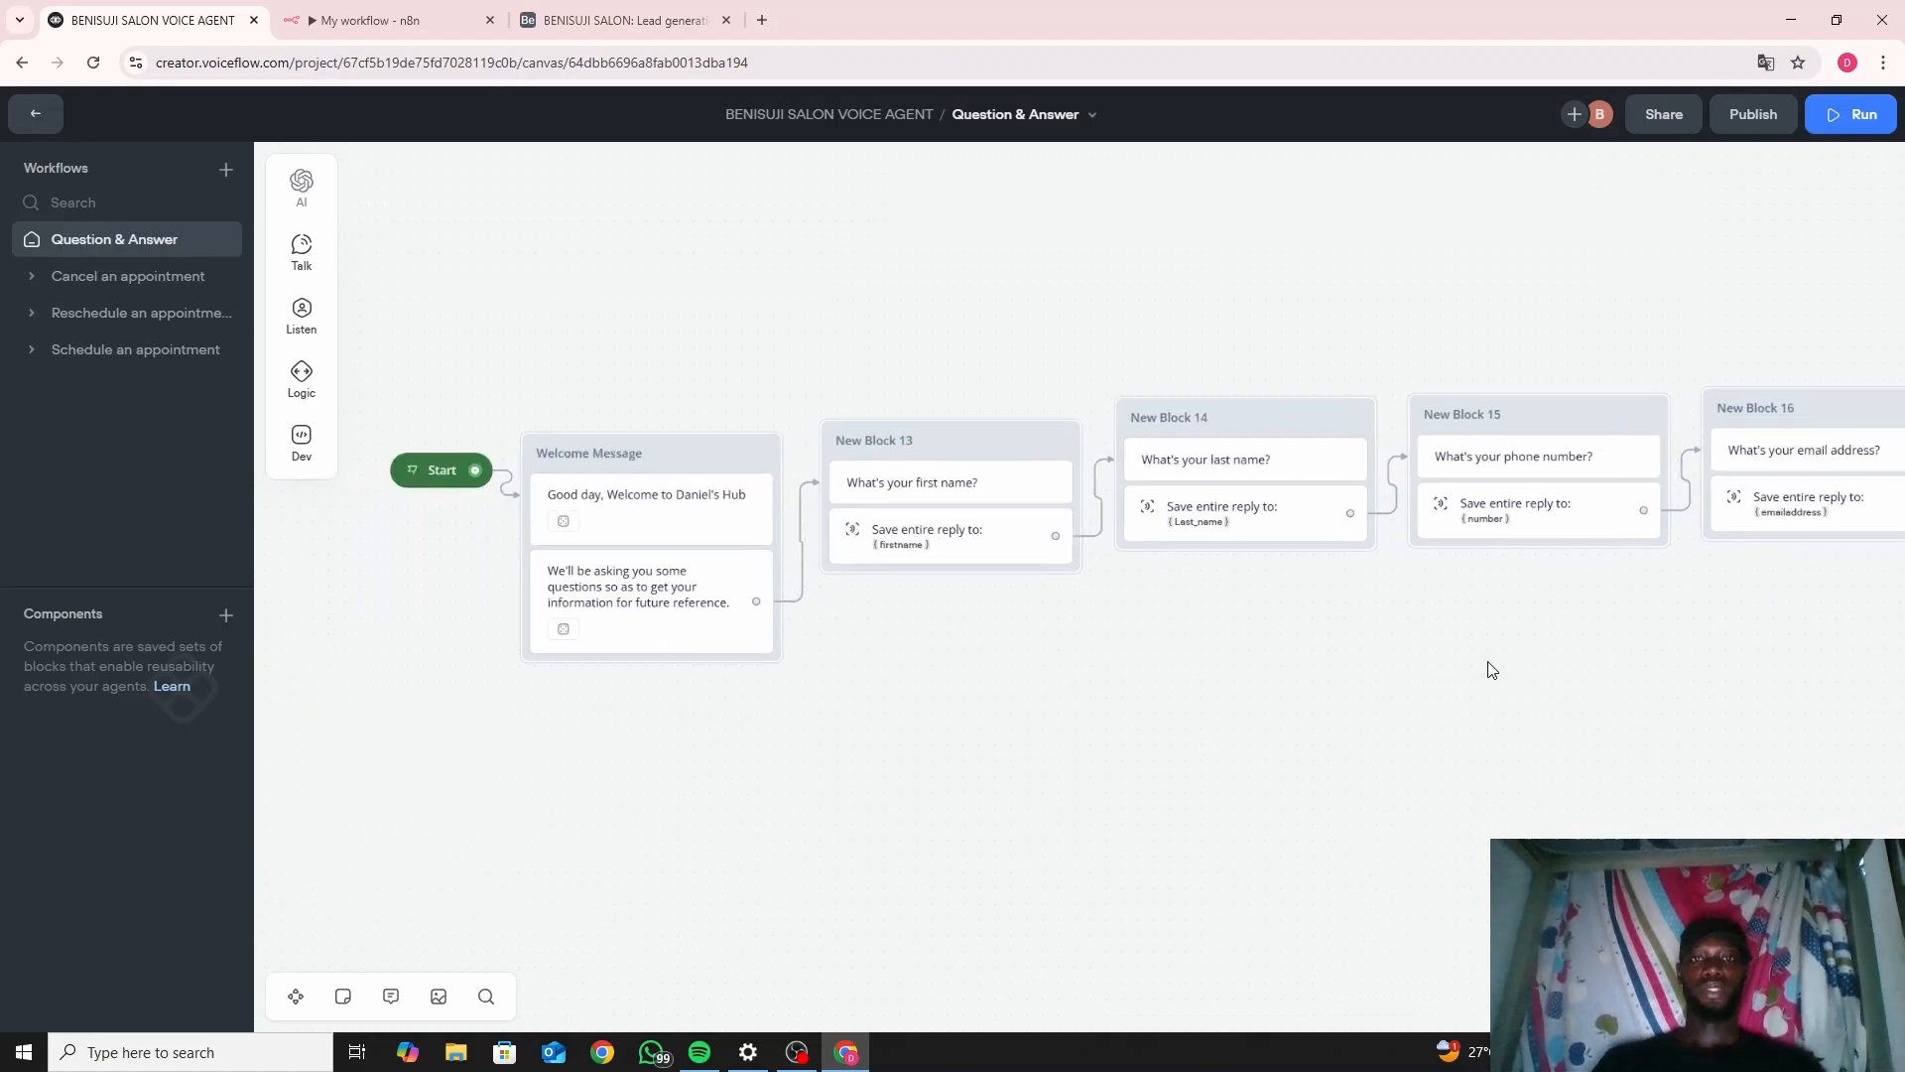
Set the n8n workflow listening for a test webhook call, then return to Voiceflow.
{"action": "left_click", "coordinate": [426, 13]}
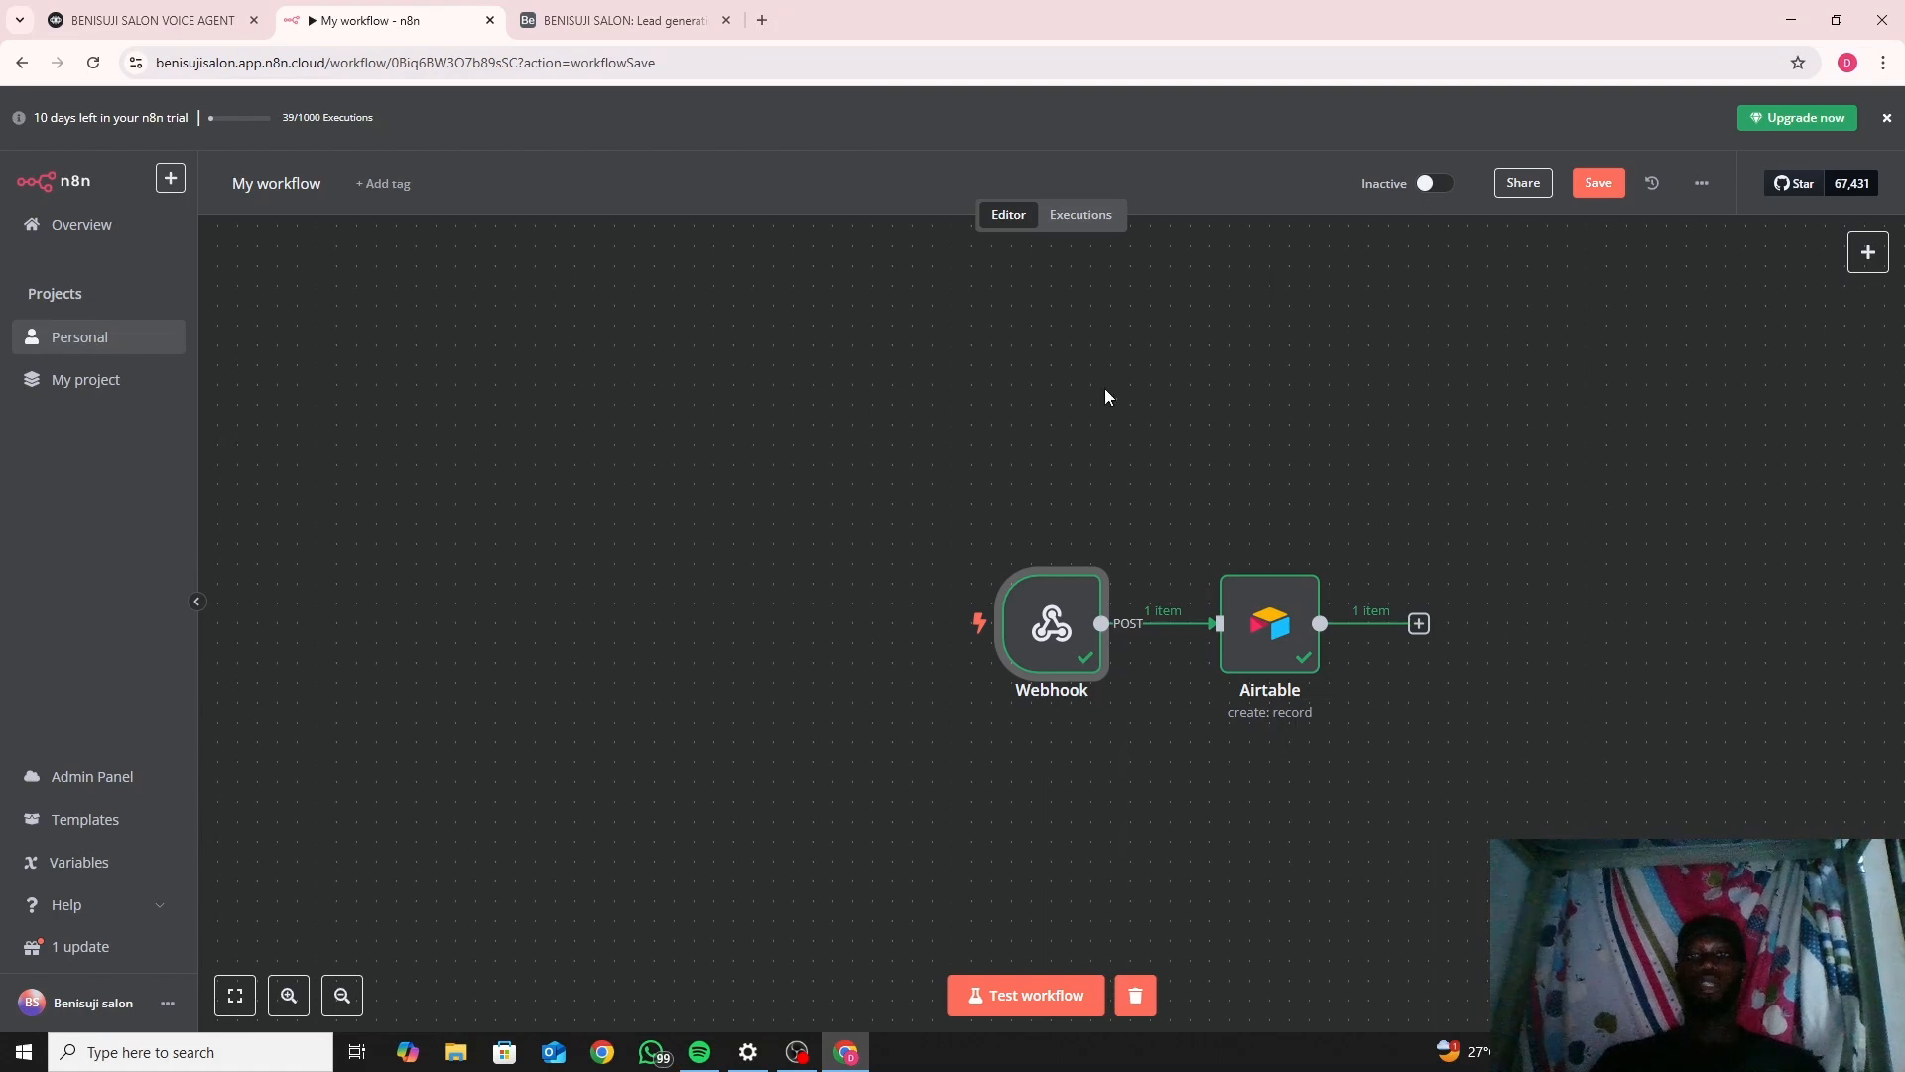
{"action": "mouse_move", "coordinate": [905, 616]}
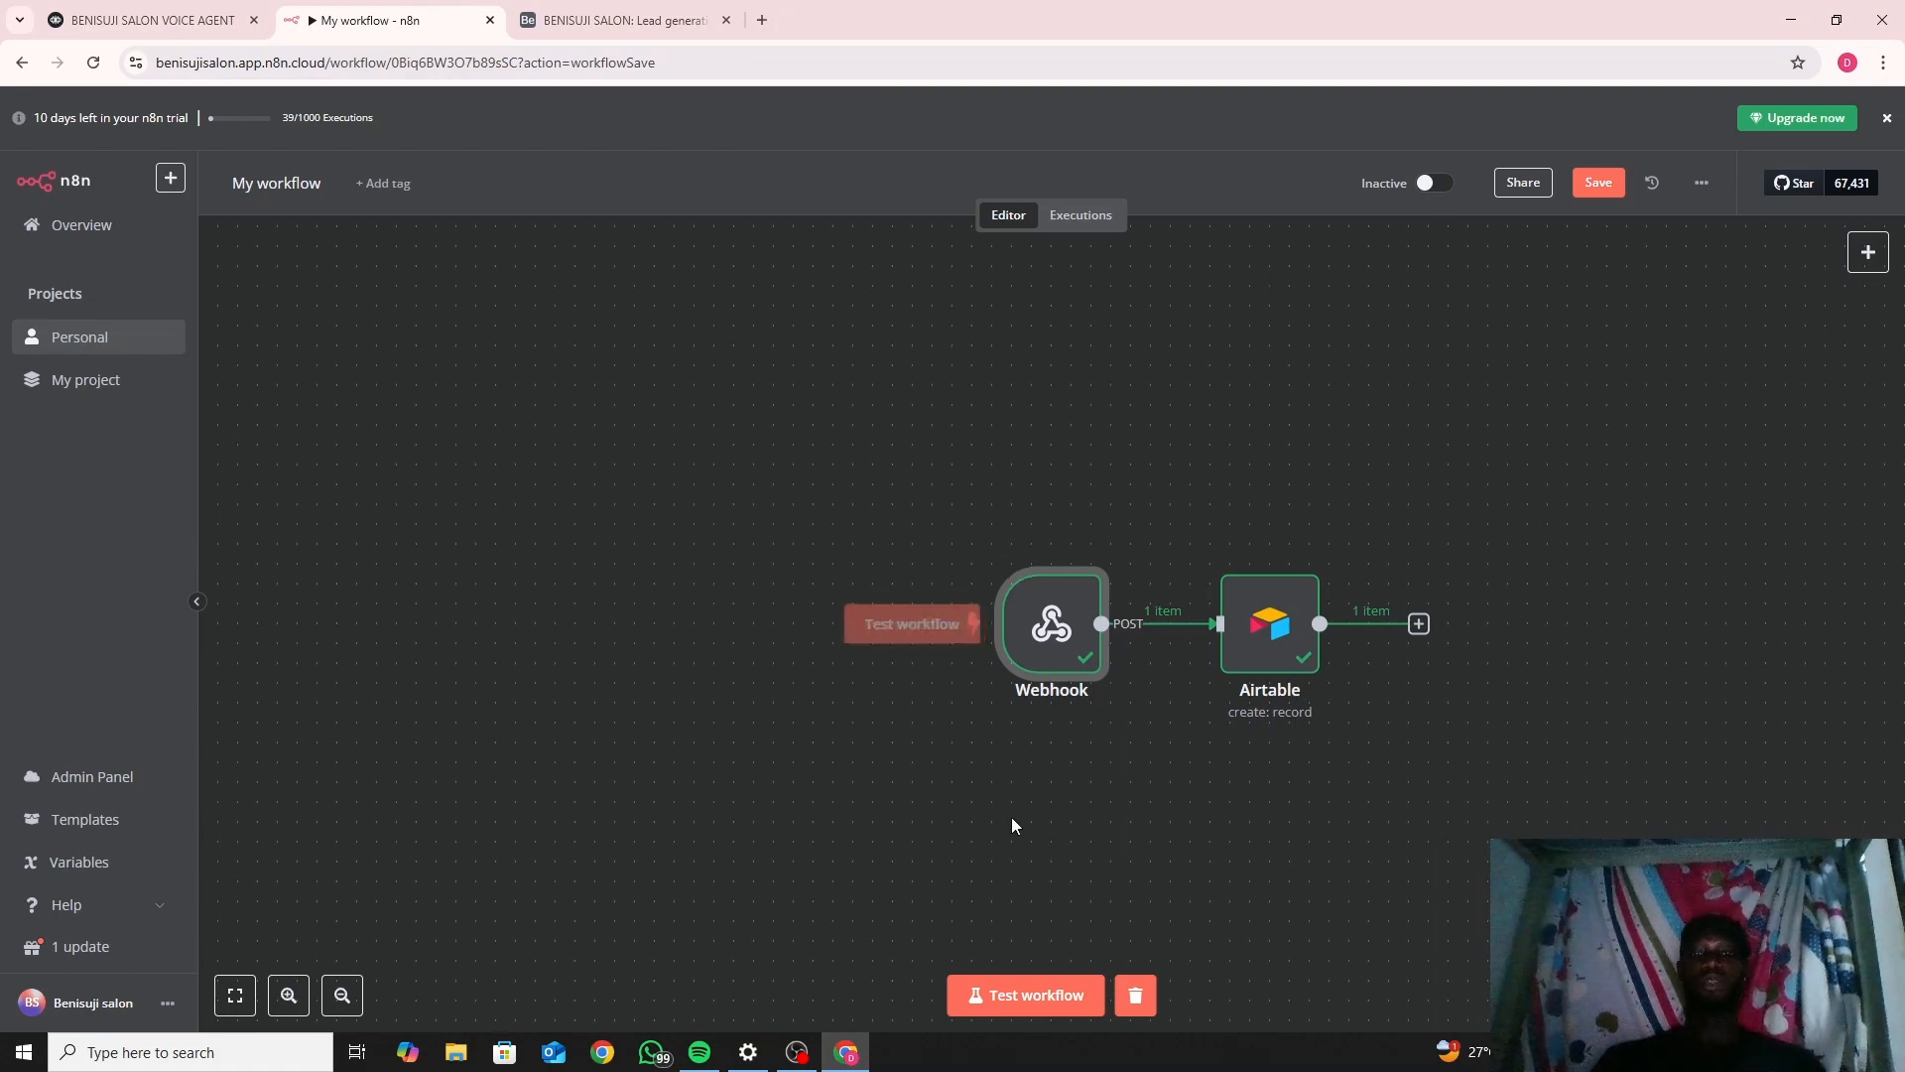
{"action": "left_click", "coordinate": [1002, 987]}
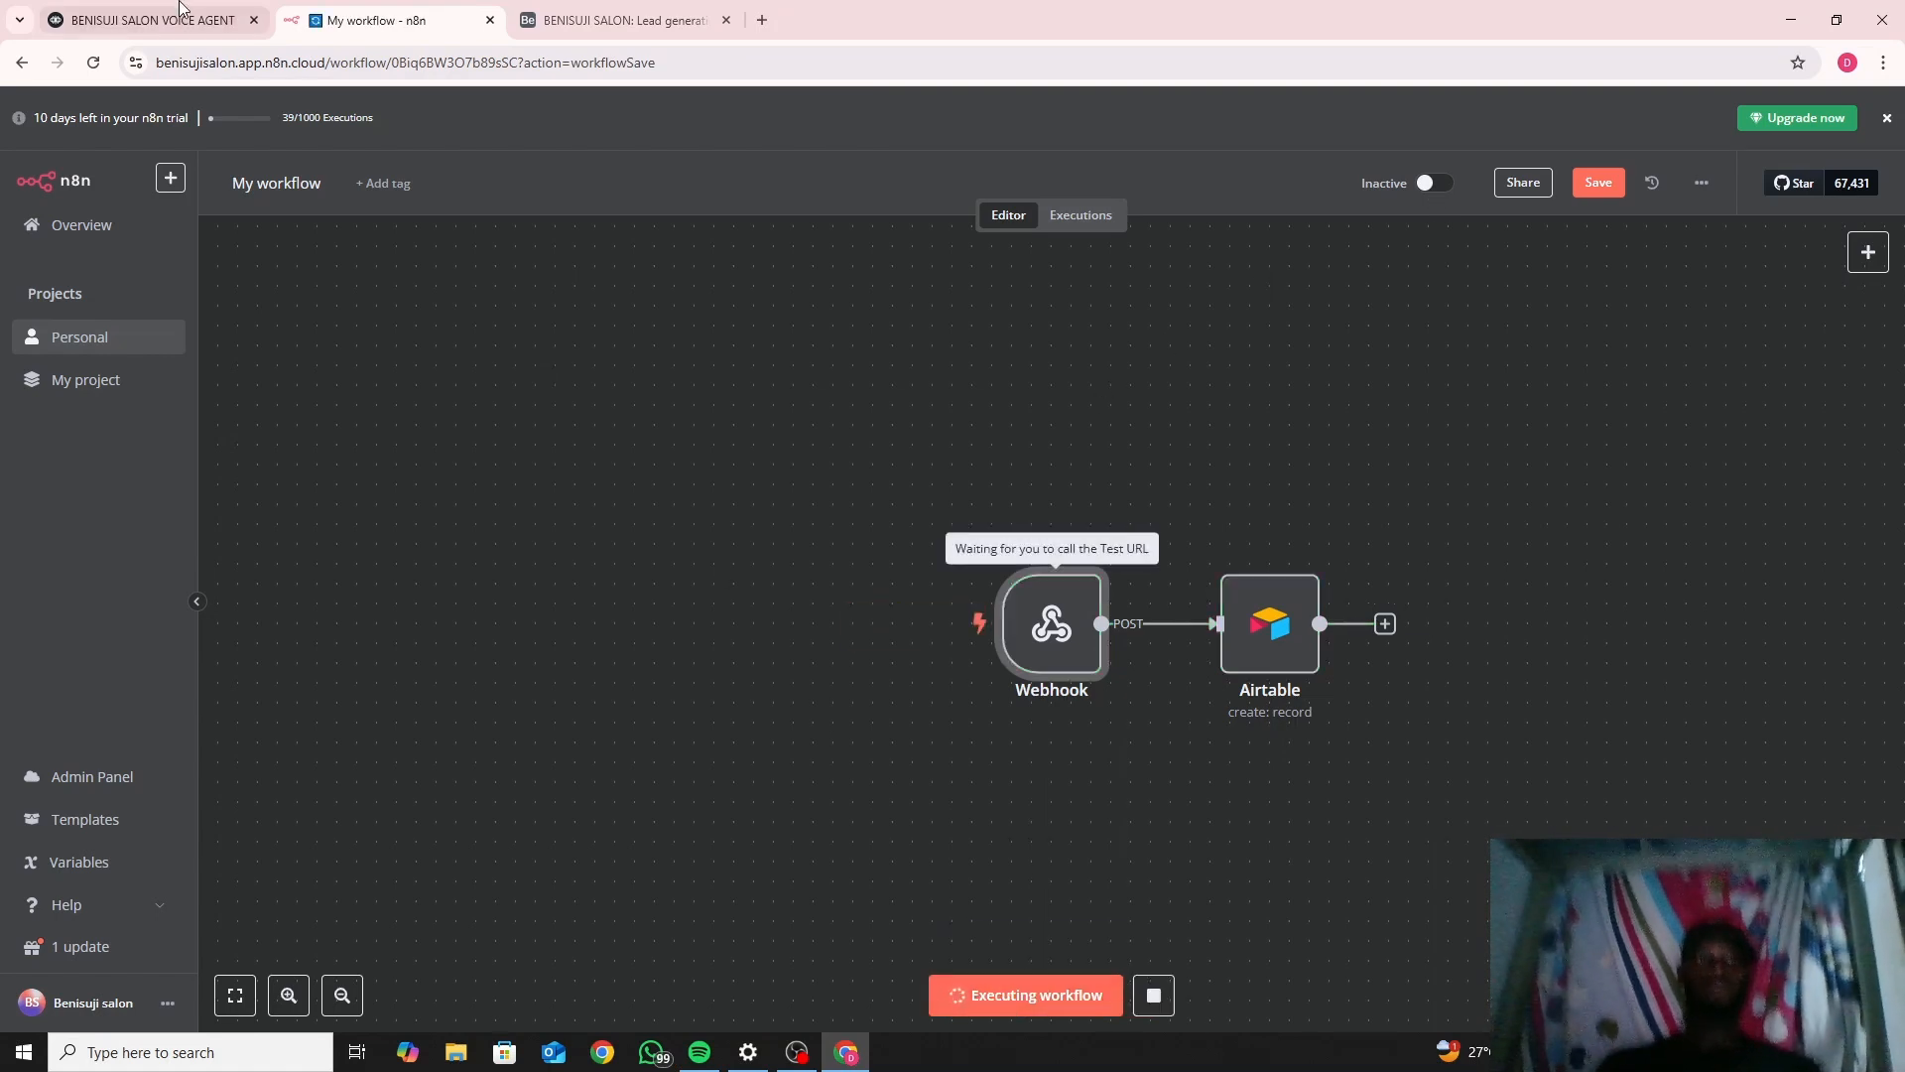
{"action": "left_click", "coordinate": [149, 20]}
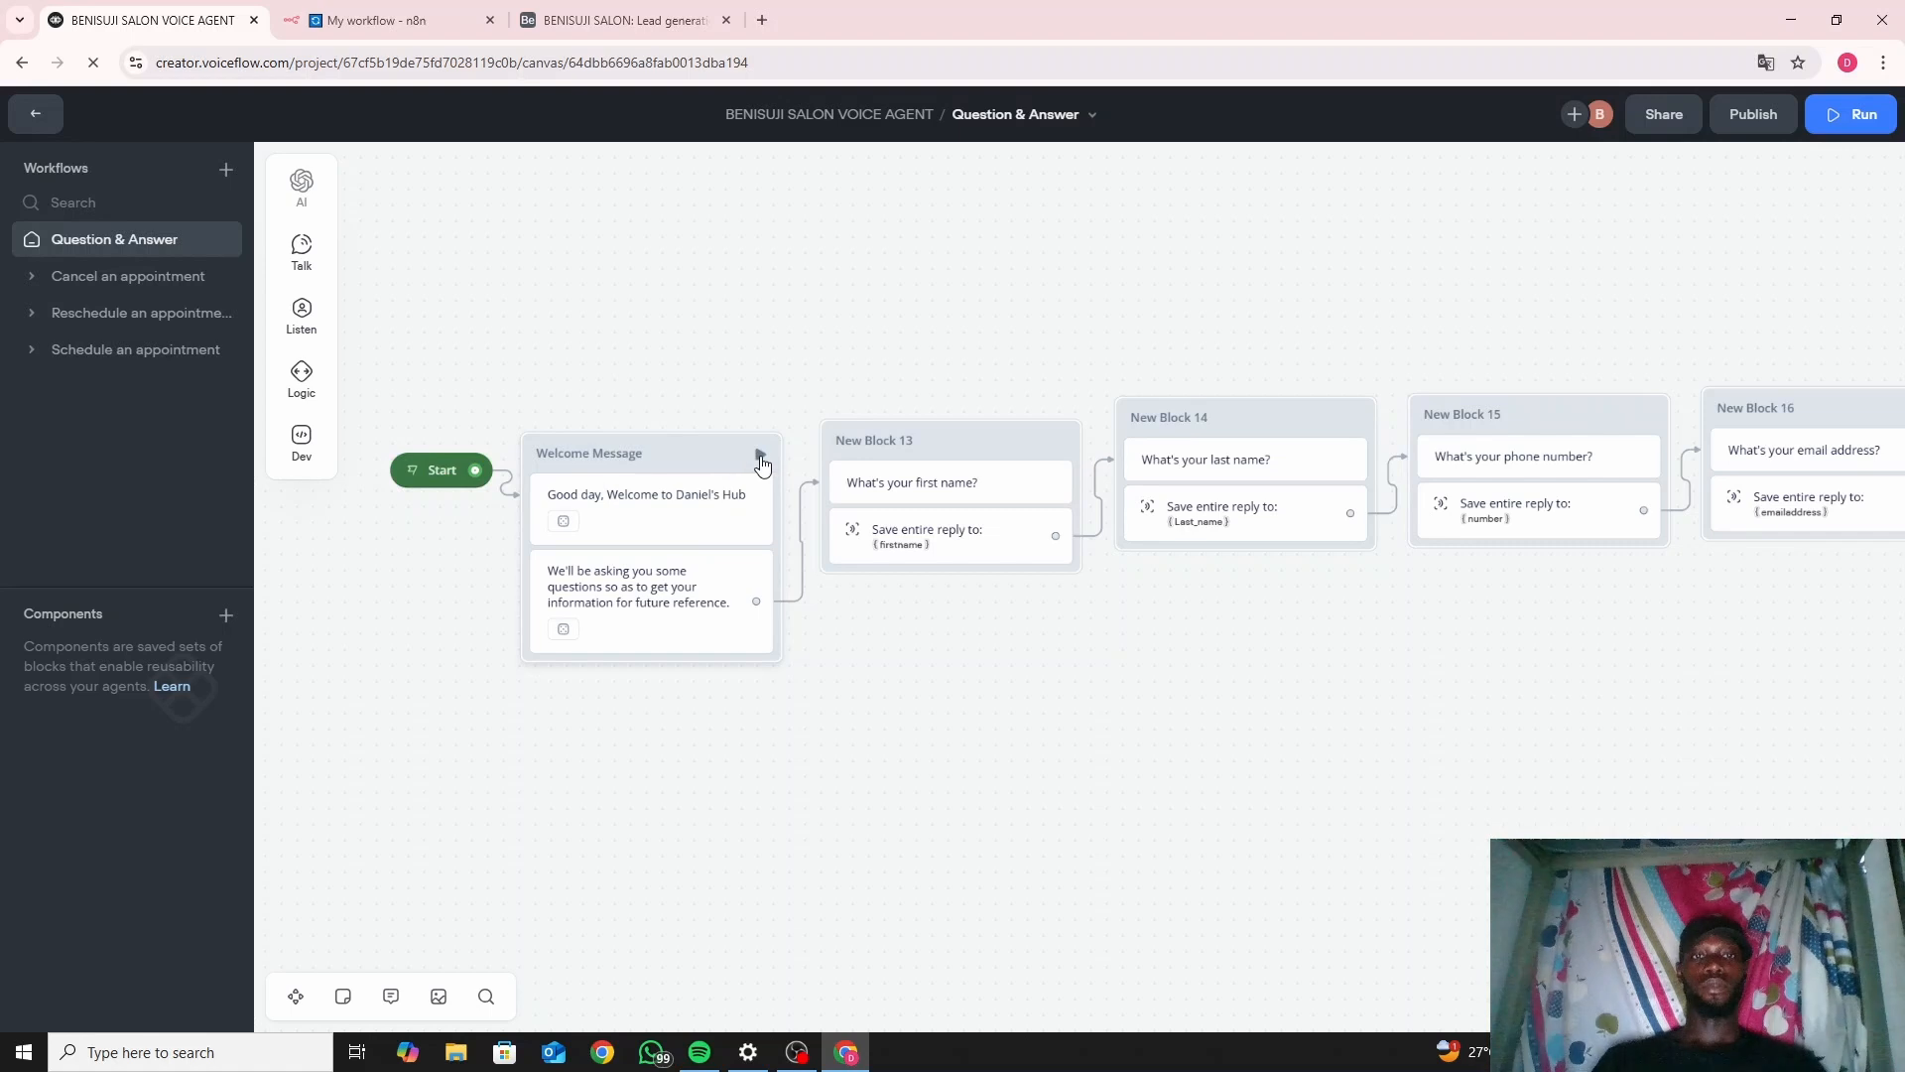
Run the agent from the Welcome Message and answer the first name, last name, phone, email and marital status prompts.
{"action": "left_click", "coordinate": [761, 458]}
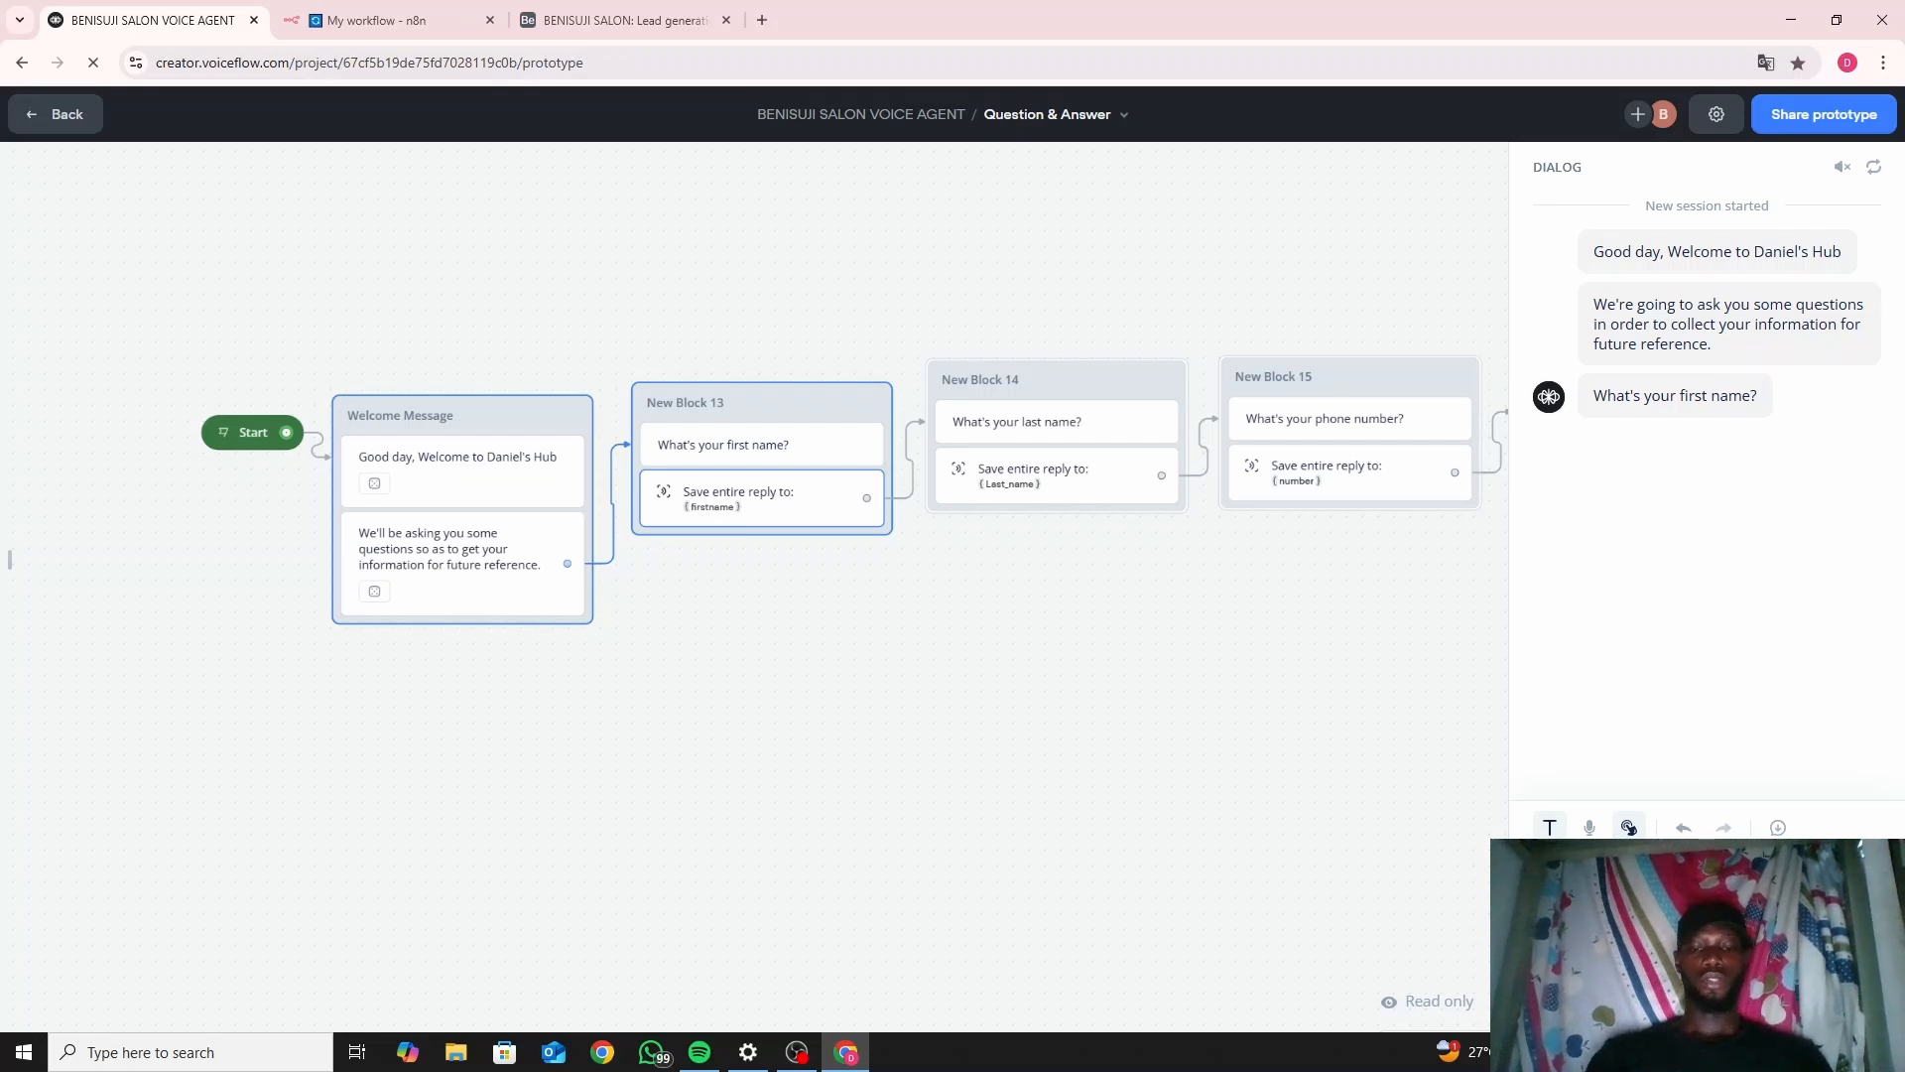
{"action": "type", "text": "John"}
{"action": "key", "text": "Return"}
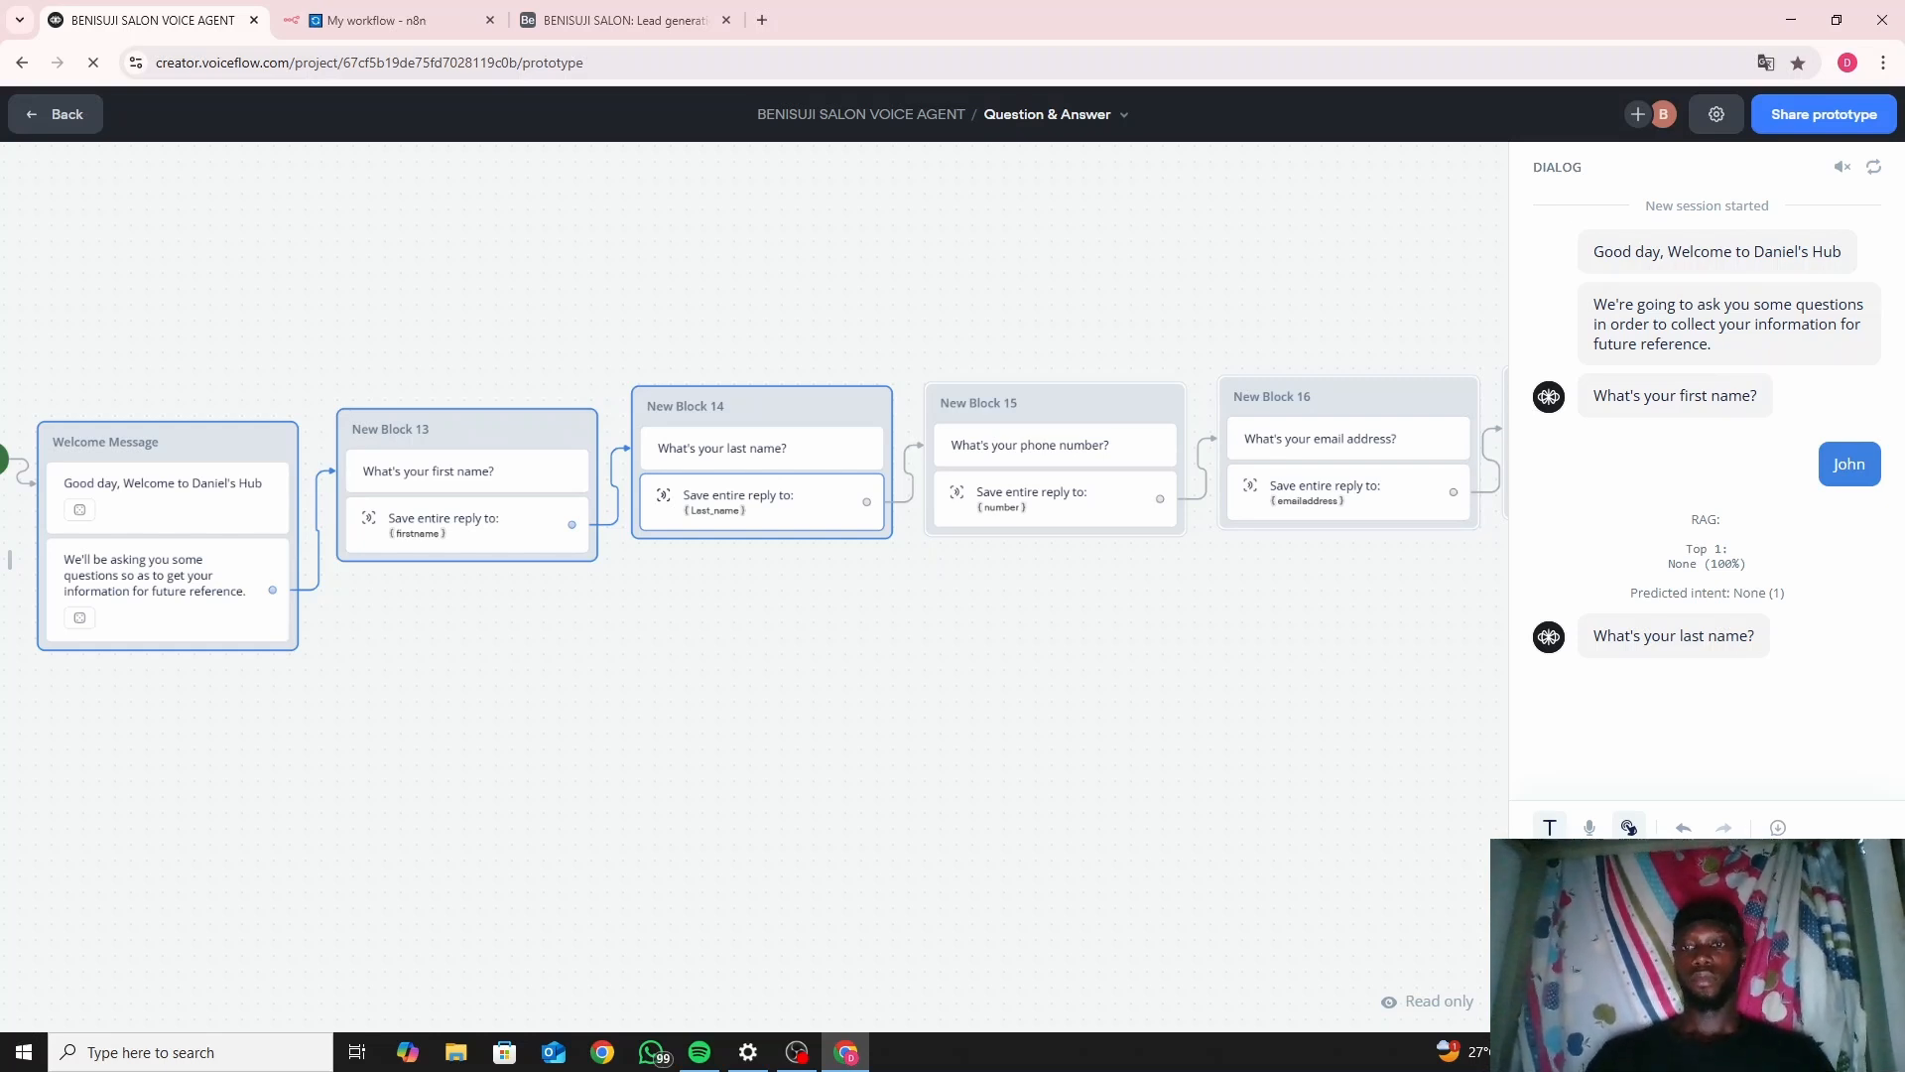
{"action": "key", "text": "Return"}
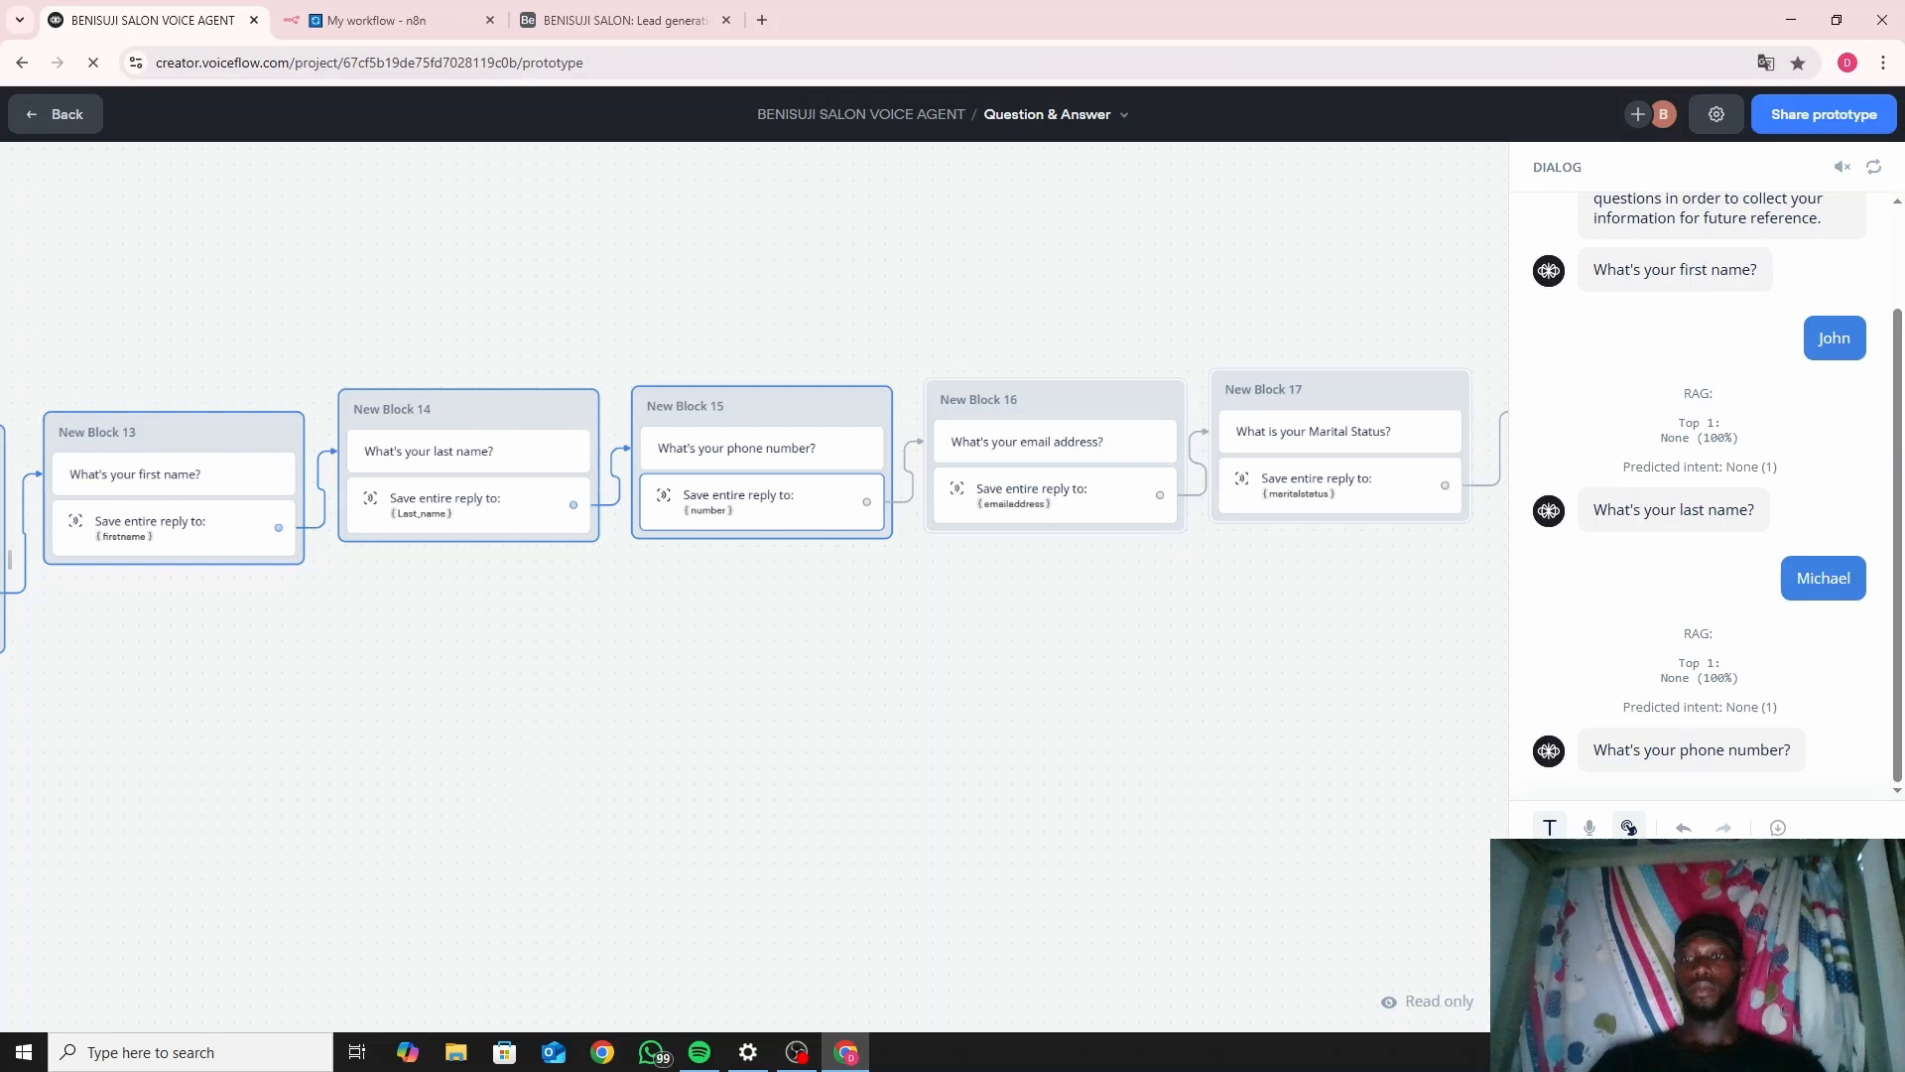
{"action": "key", "text": "Return"}
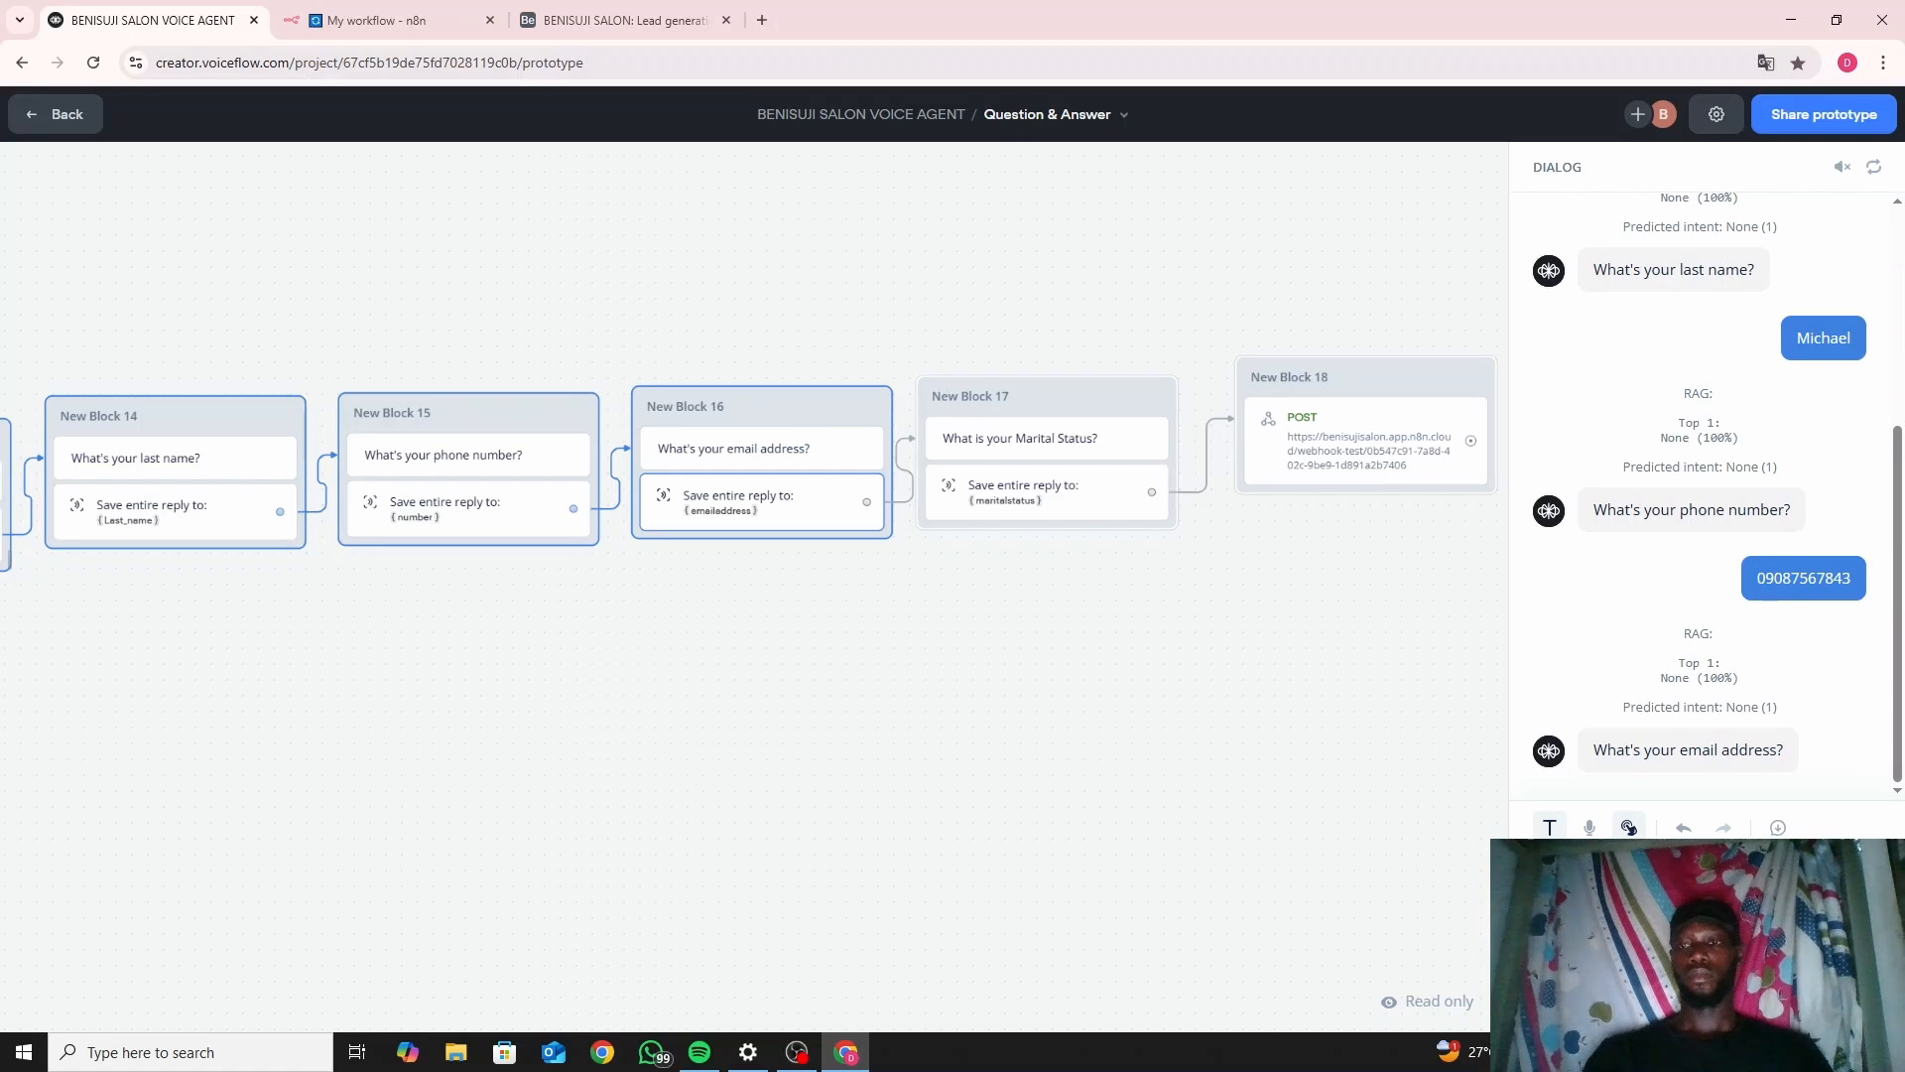
{"action": "key", "text": "Return"}
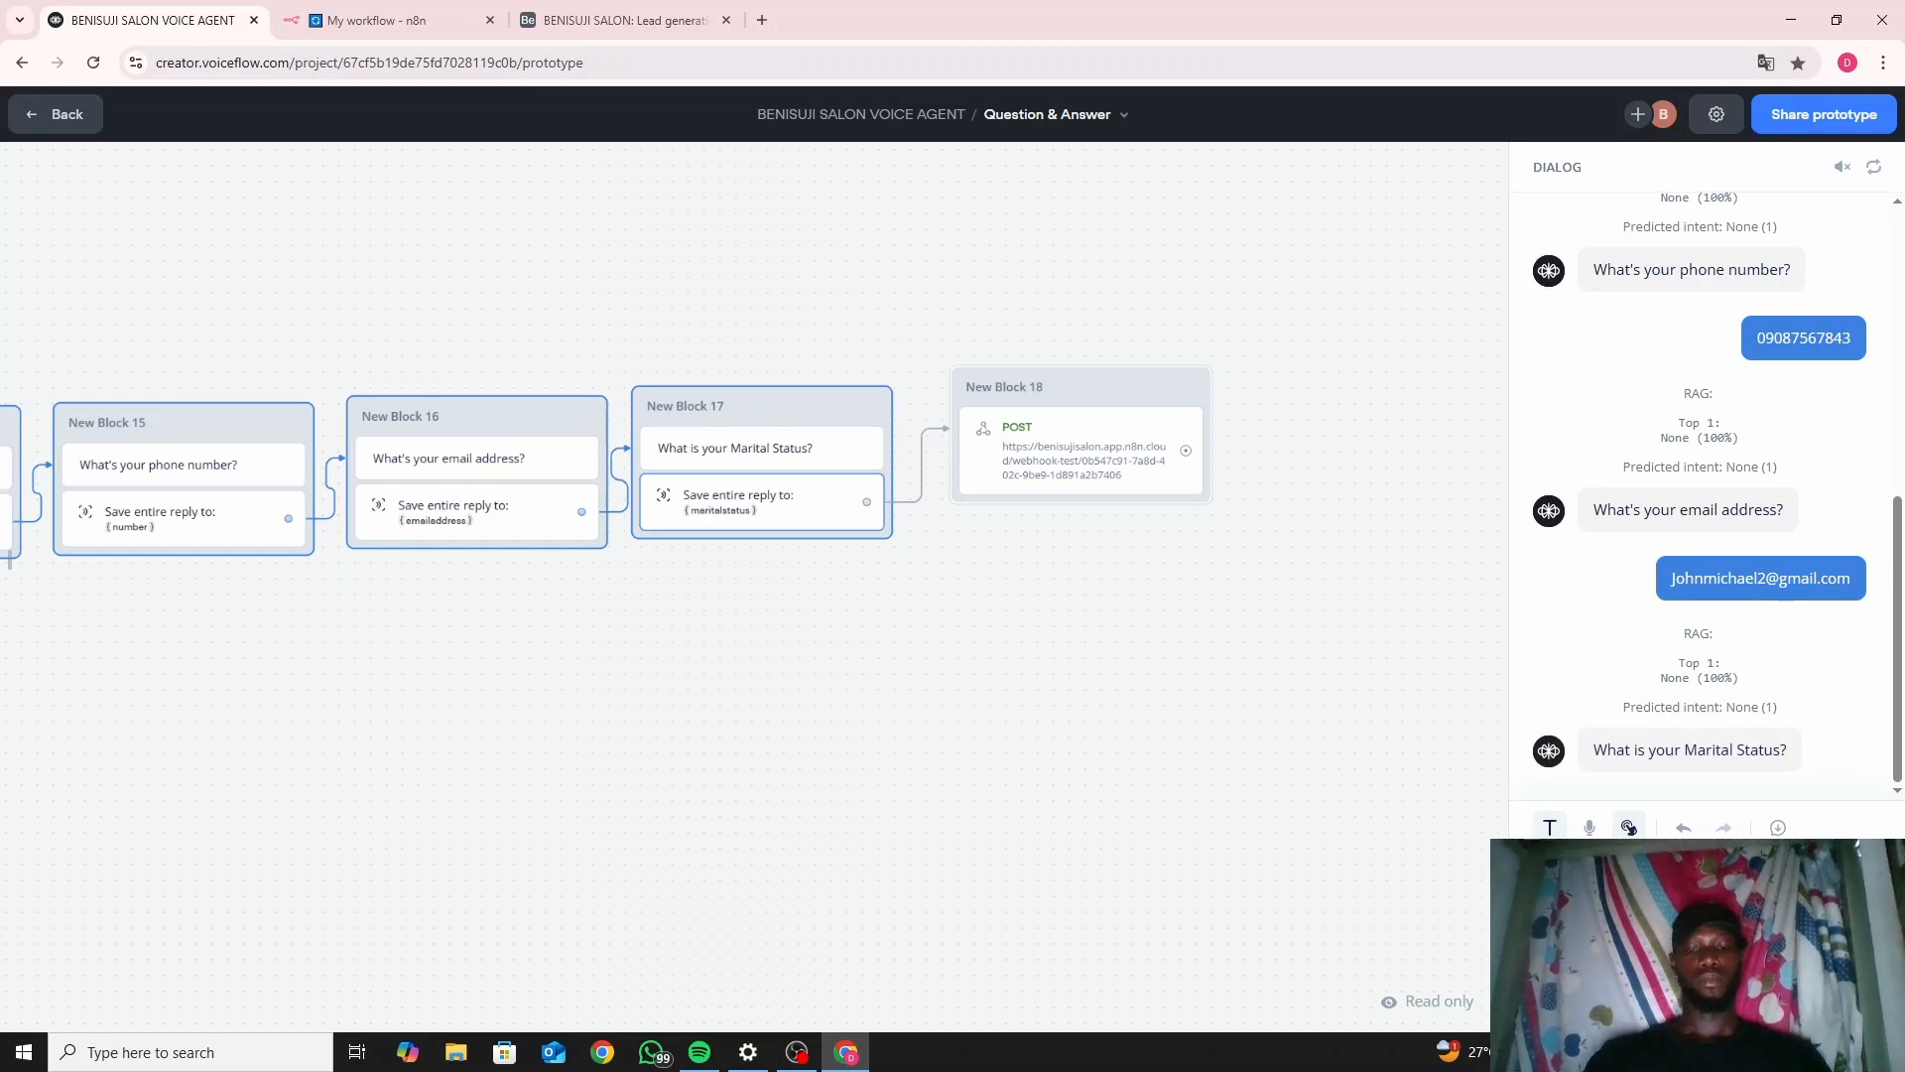
{"action": "key", "text": "Return"}
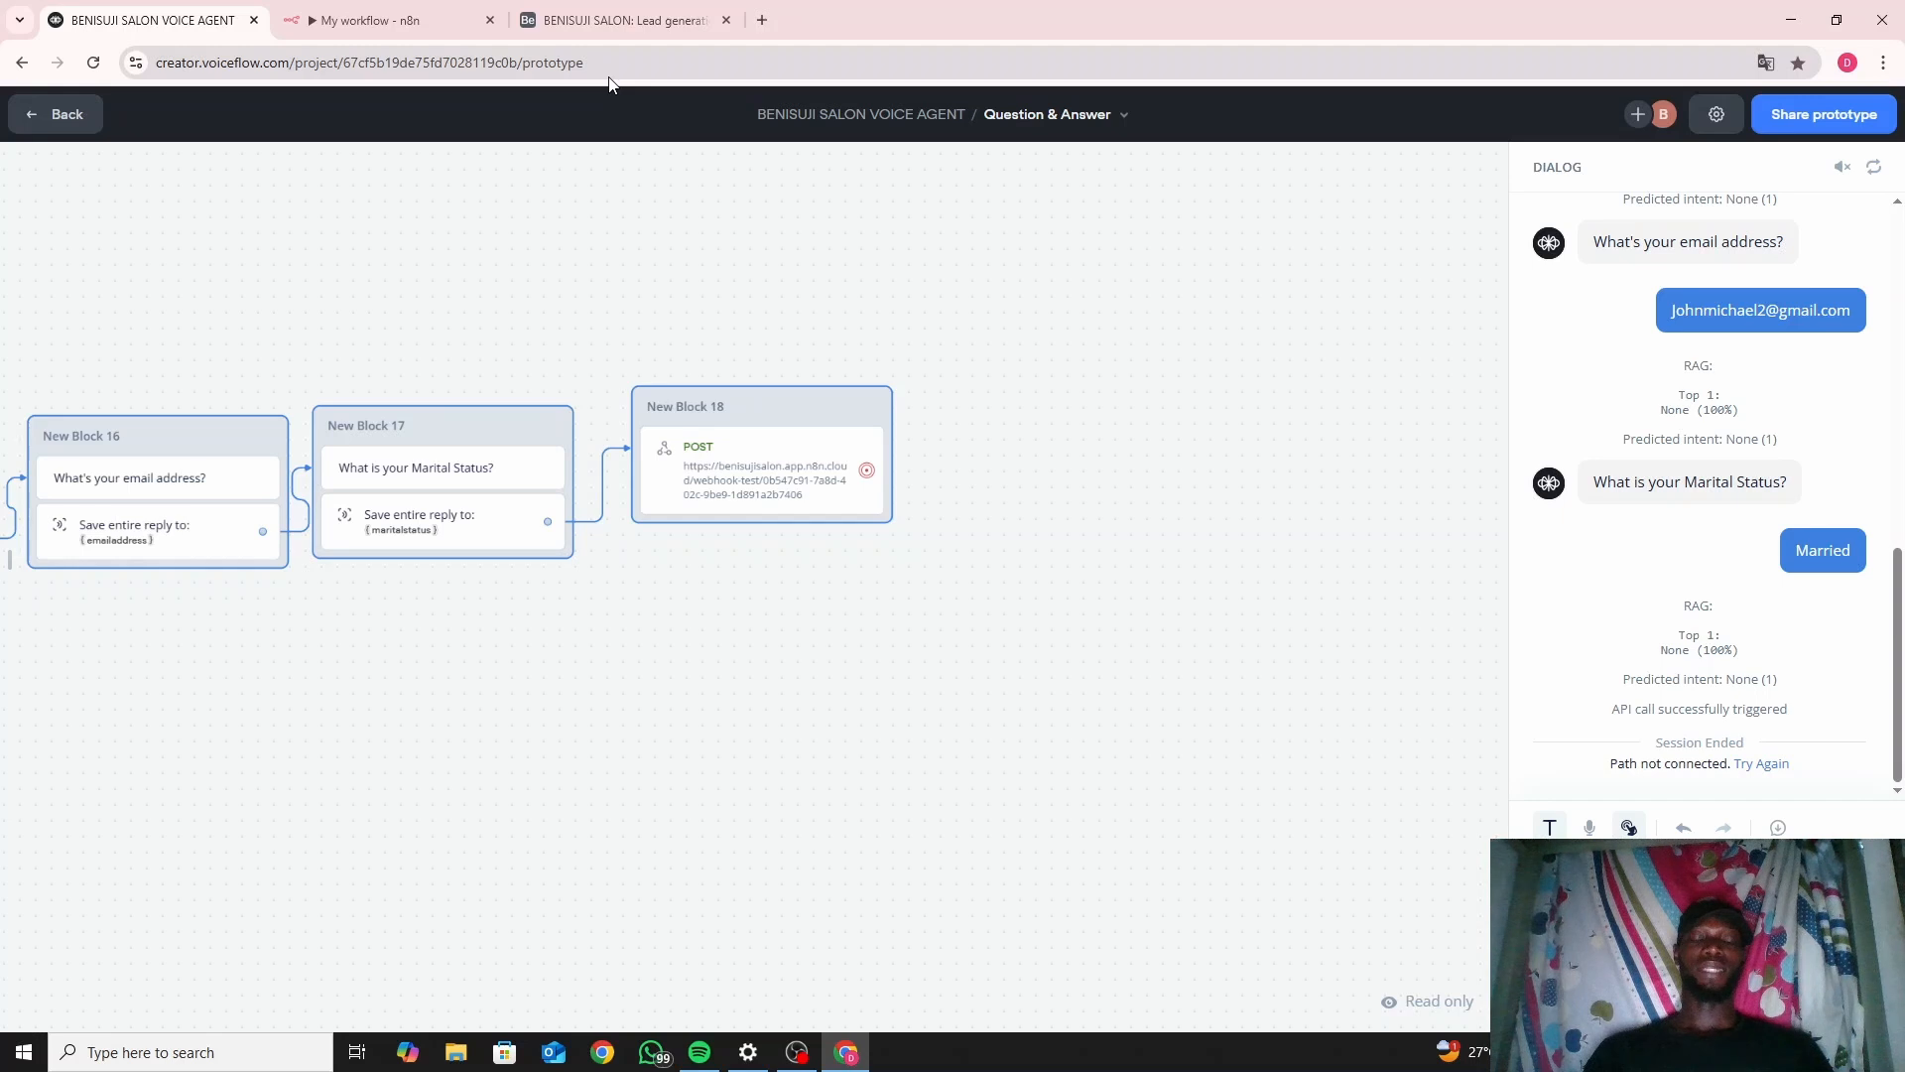
Confirm Airtable's Lead generation table now holds two leads, then return to Voiceflow.
{"action": "left_click", "coordinate": [625, 10]}
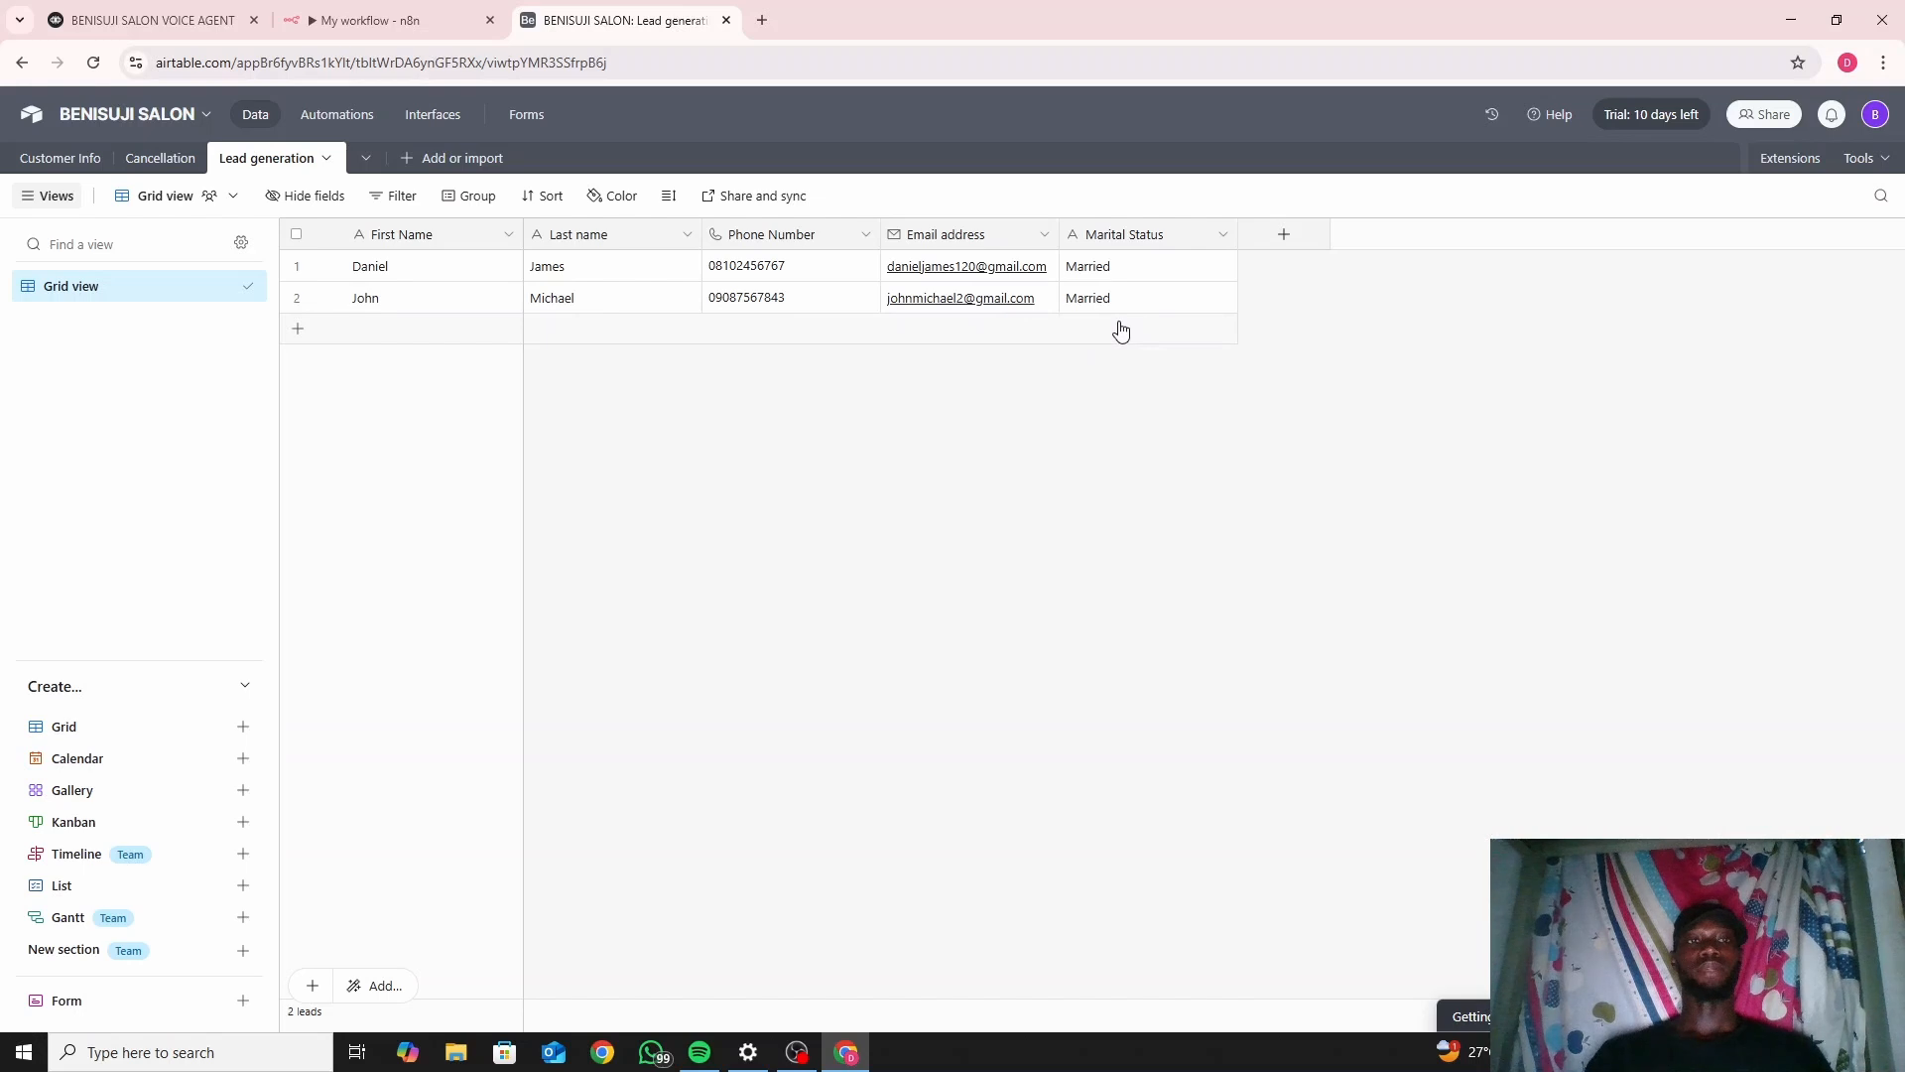
{"action": "left_click", "coordinate": [203, 12]}
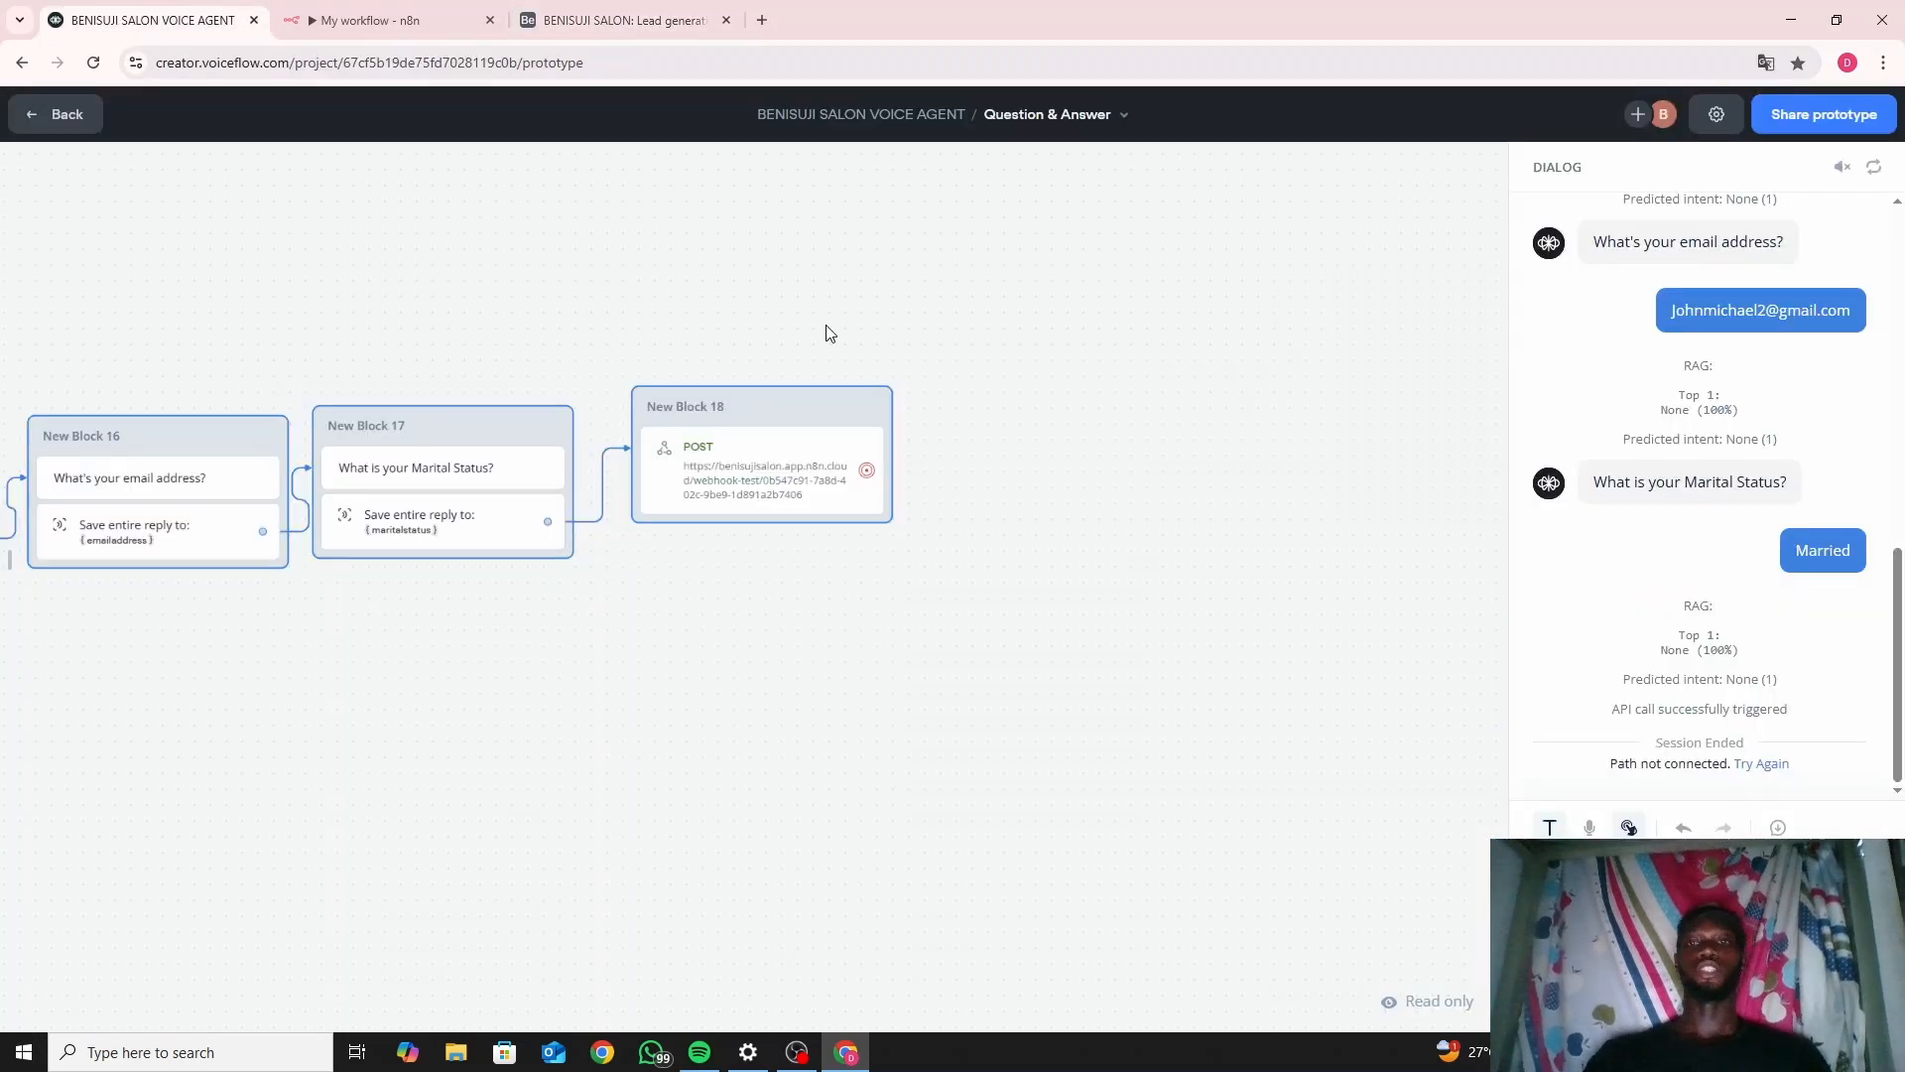
Add a Message step after POST saying 'Thanks for your response, we really appreciate it. Do have a lovely day.'.
{"action": "left_click", "coordinate": [896, 485]}
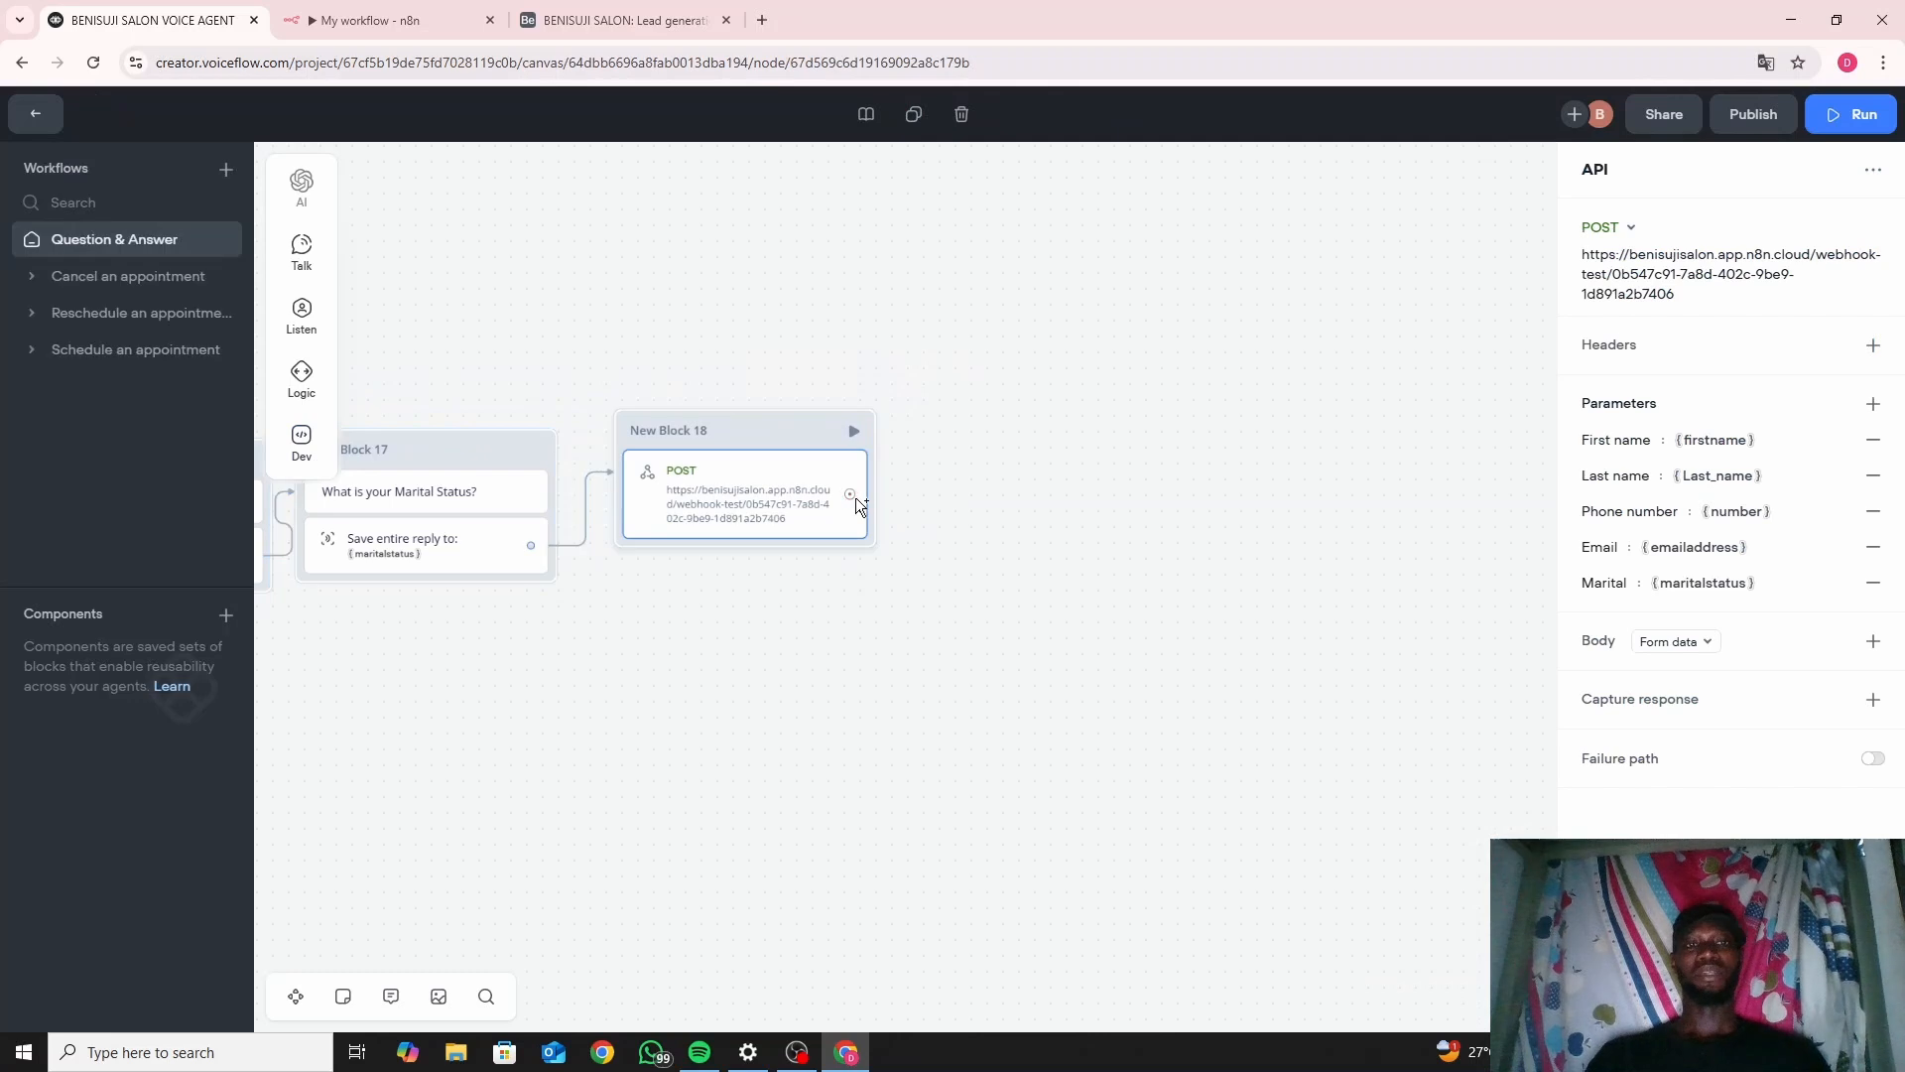
{"action": "left_click", "coordinate": [850, 557]}
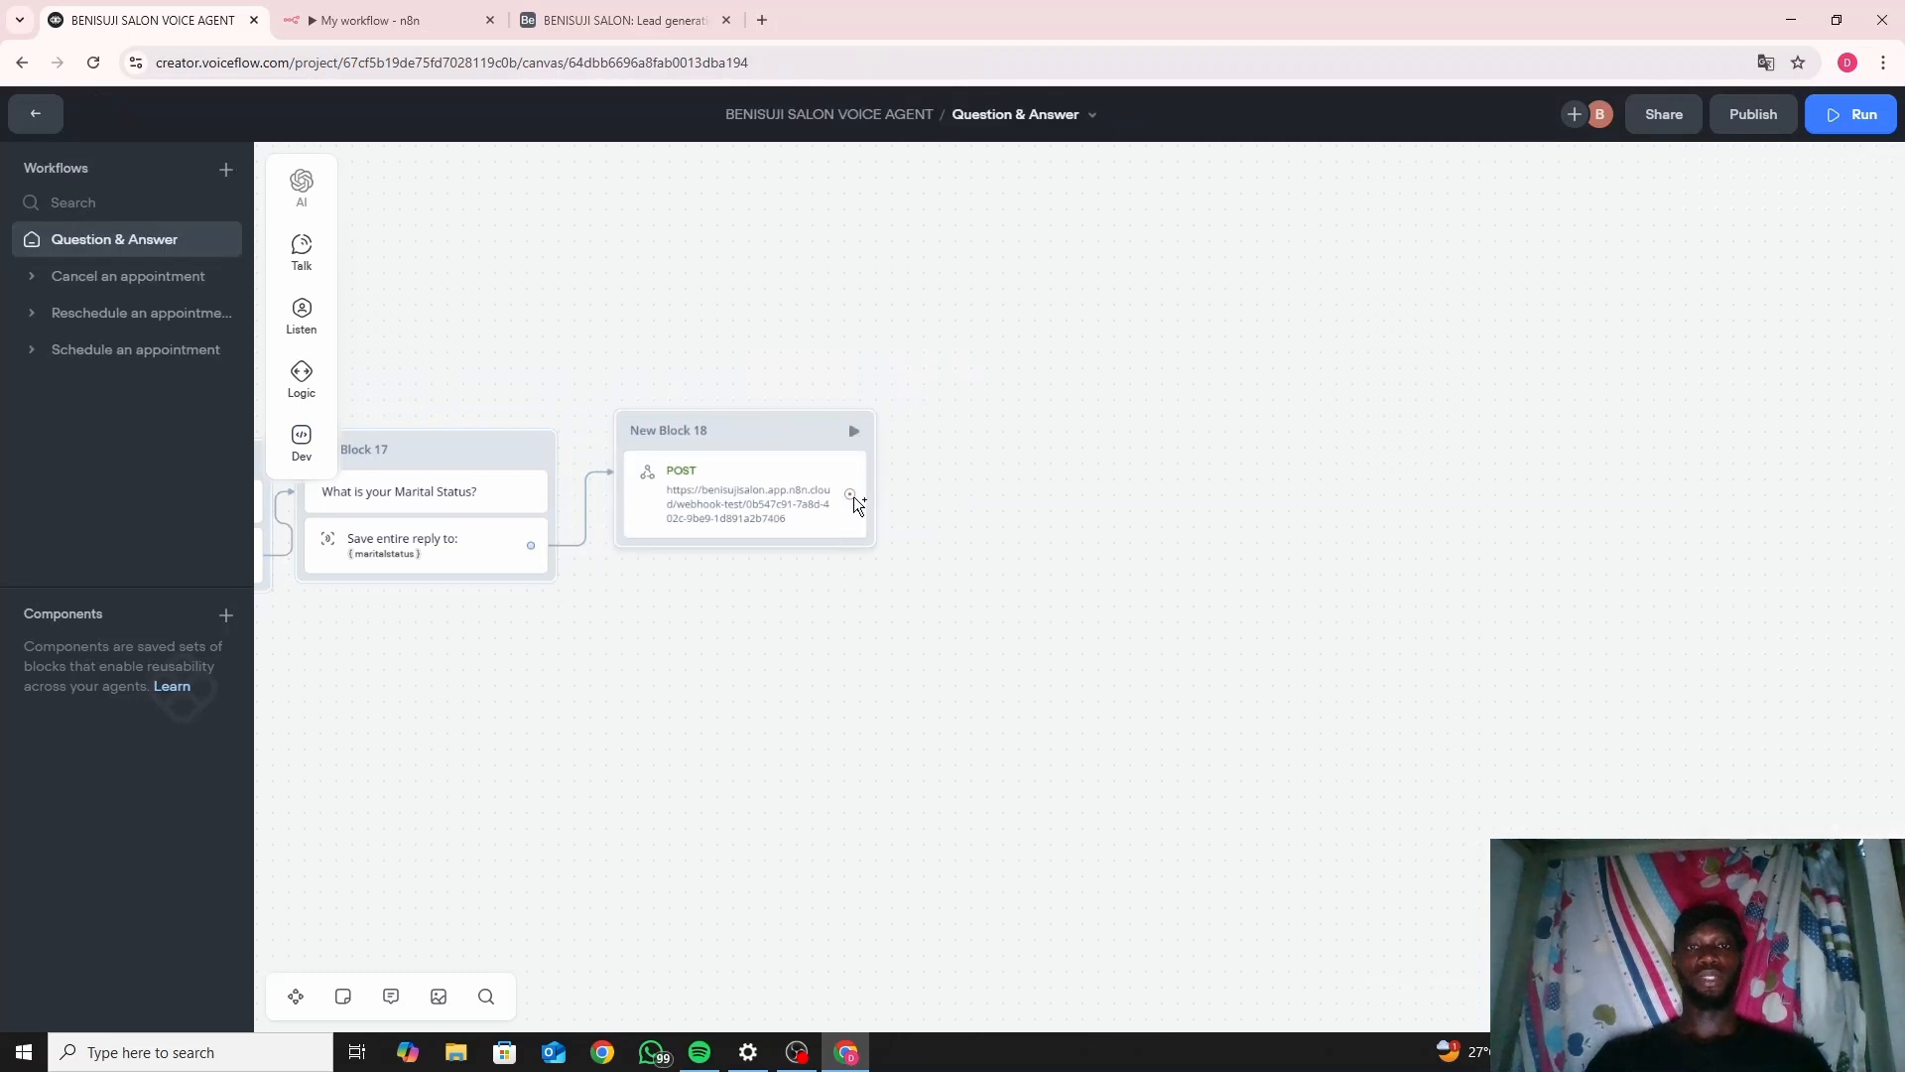
{"action": "left_click_drag", "start_coordinate": [850, 494], "coordinate": [923, 496]}
{"action": "mouse_move", "coordinate": [1016, 531]}
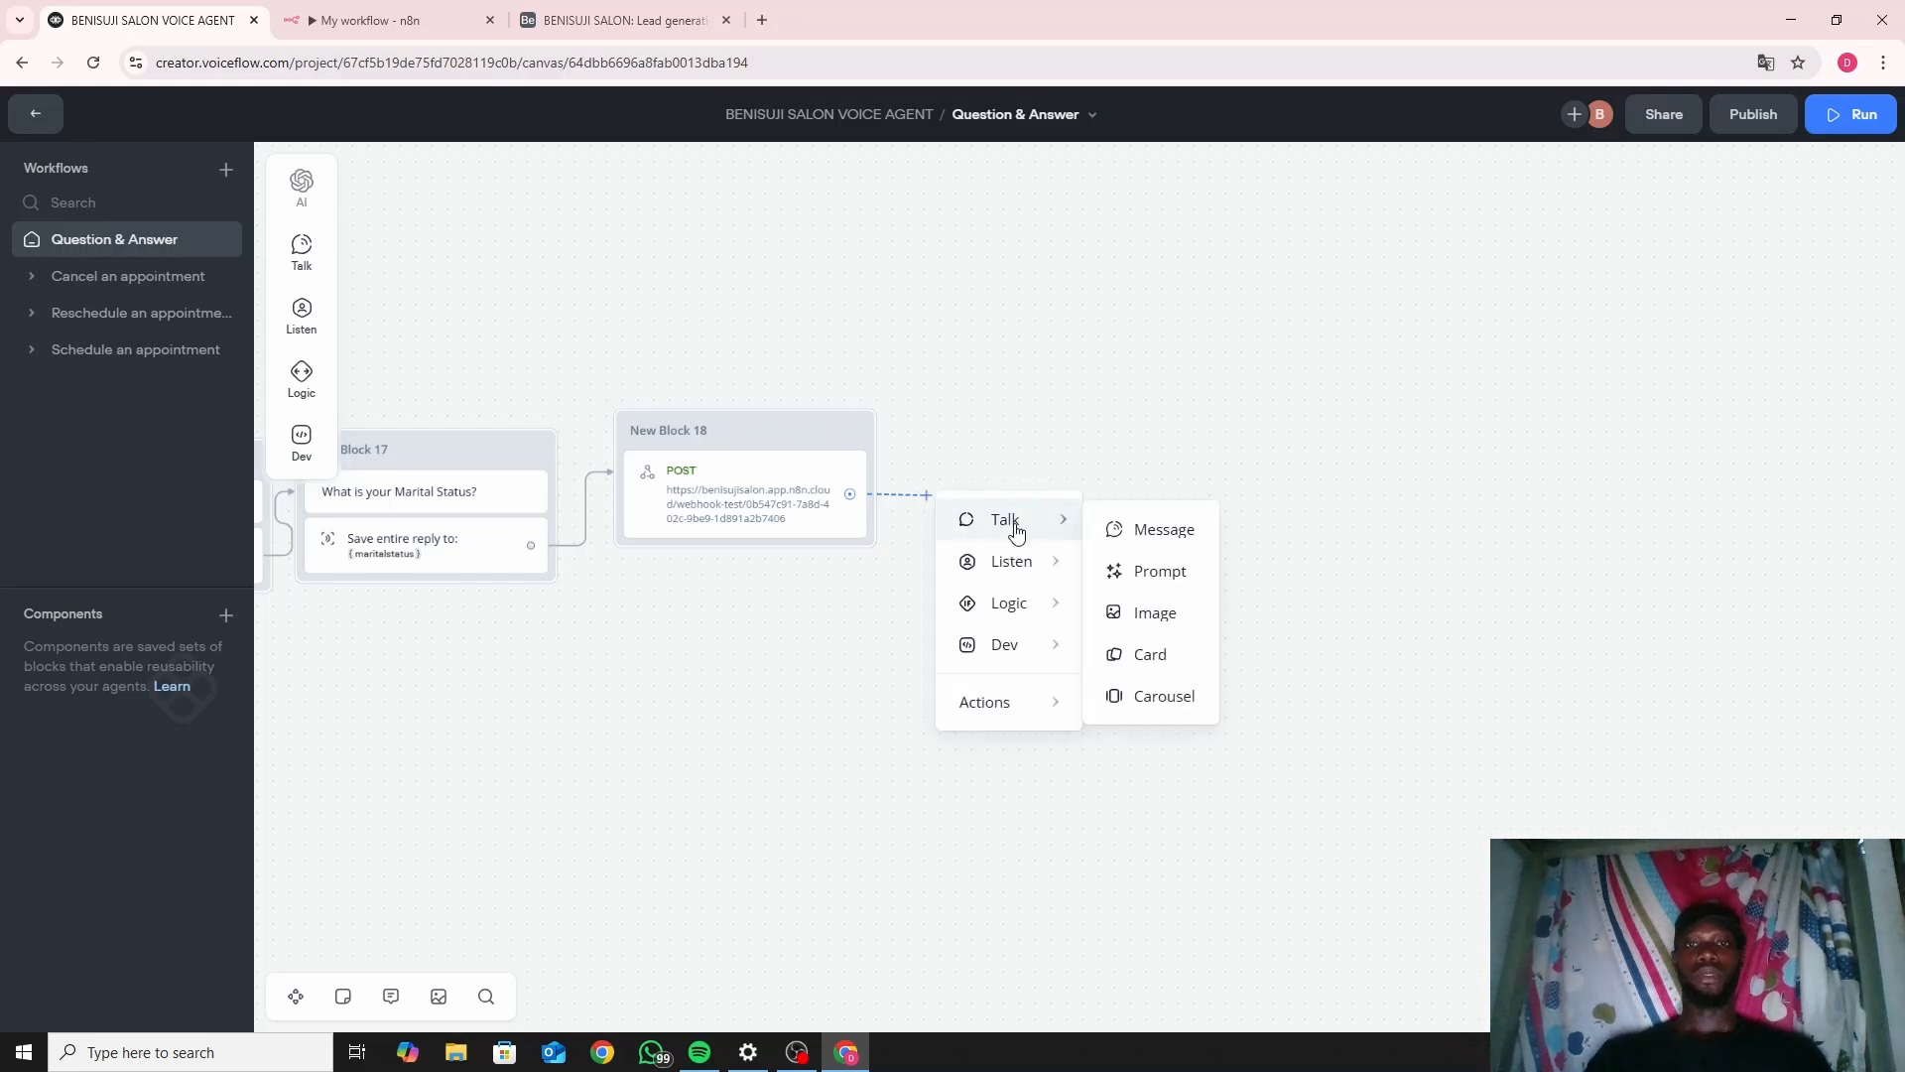
{"action": "left_click", "coordinate": [1137, 539]}
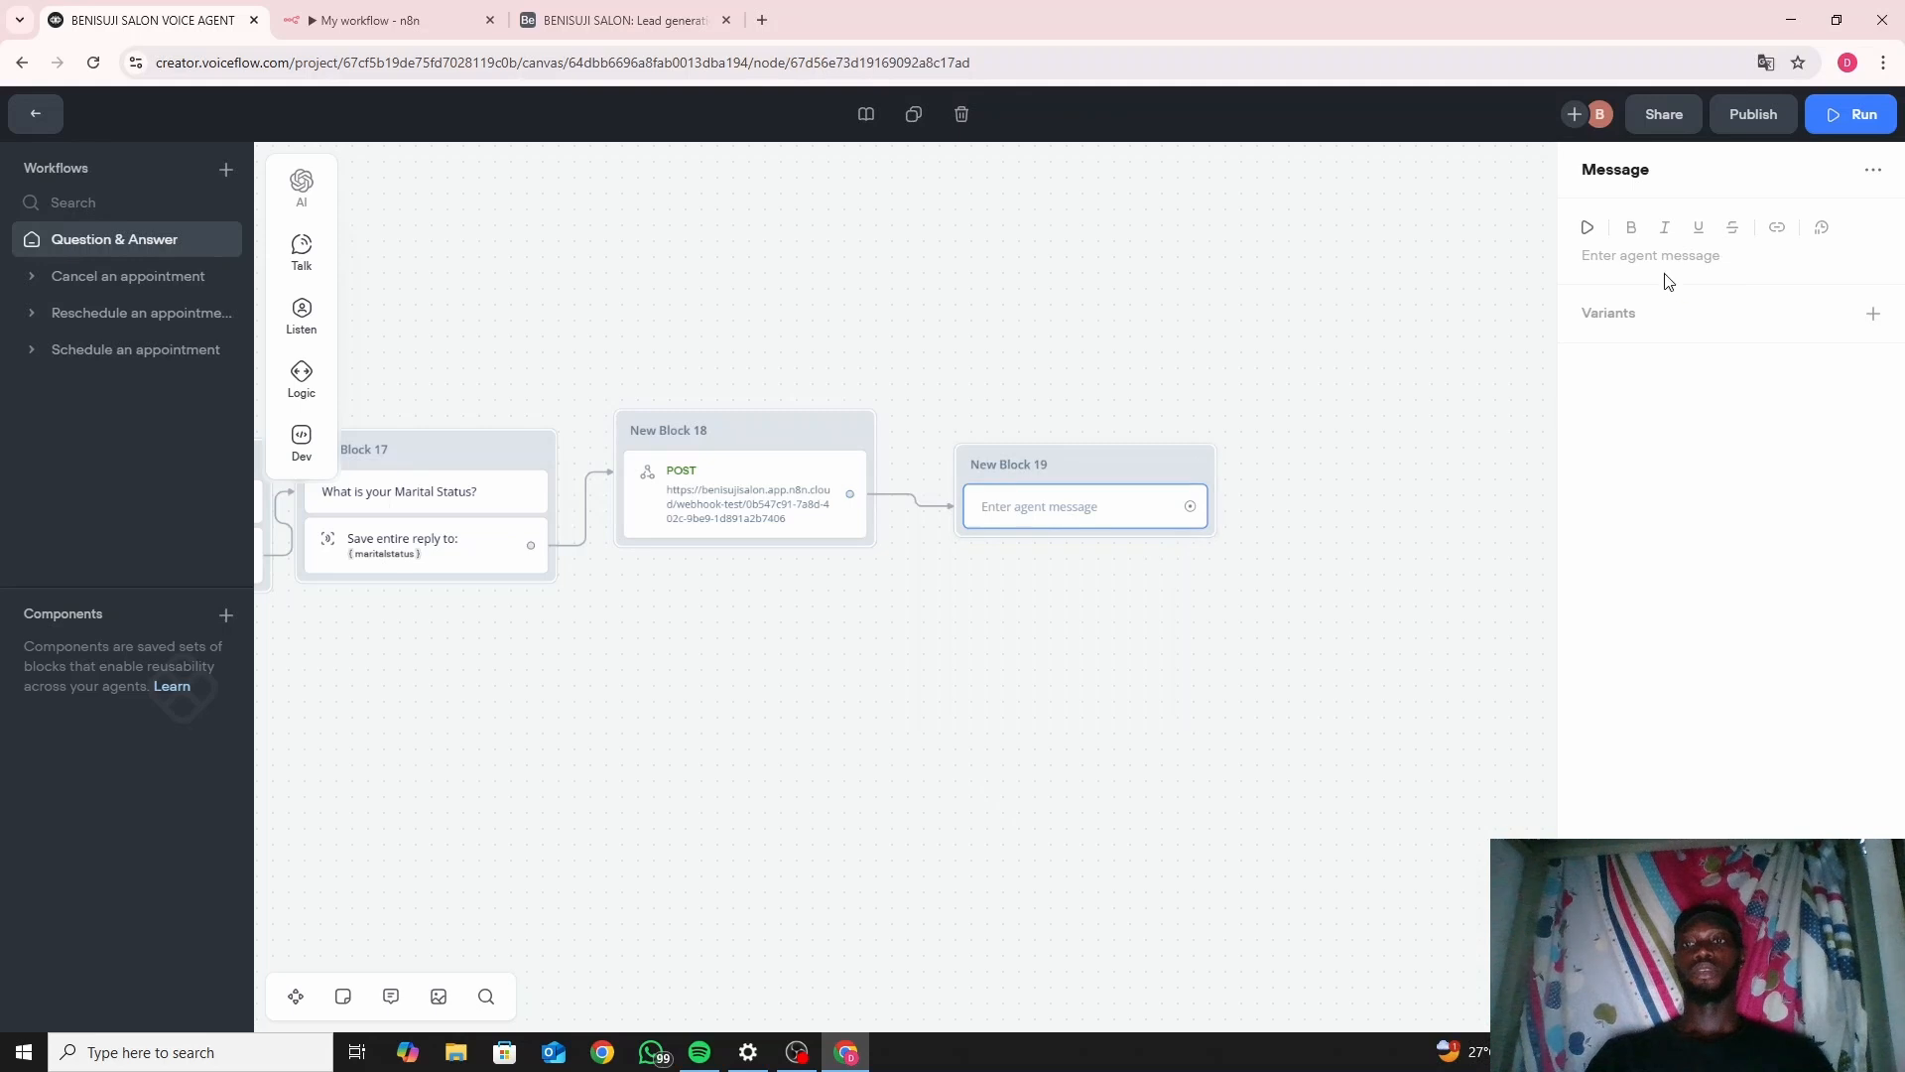
{"action": "left_click", "coordinate": [1614, 255]}
{"action": "type", "text": "Thanks"}
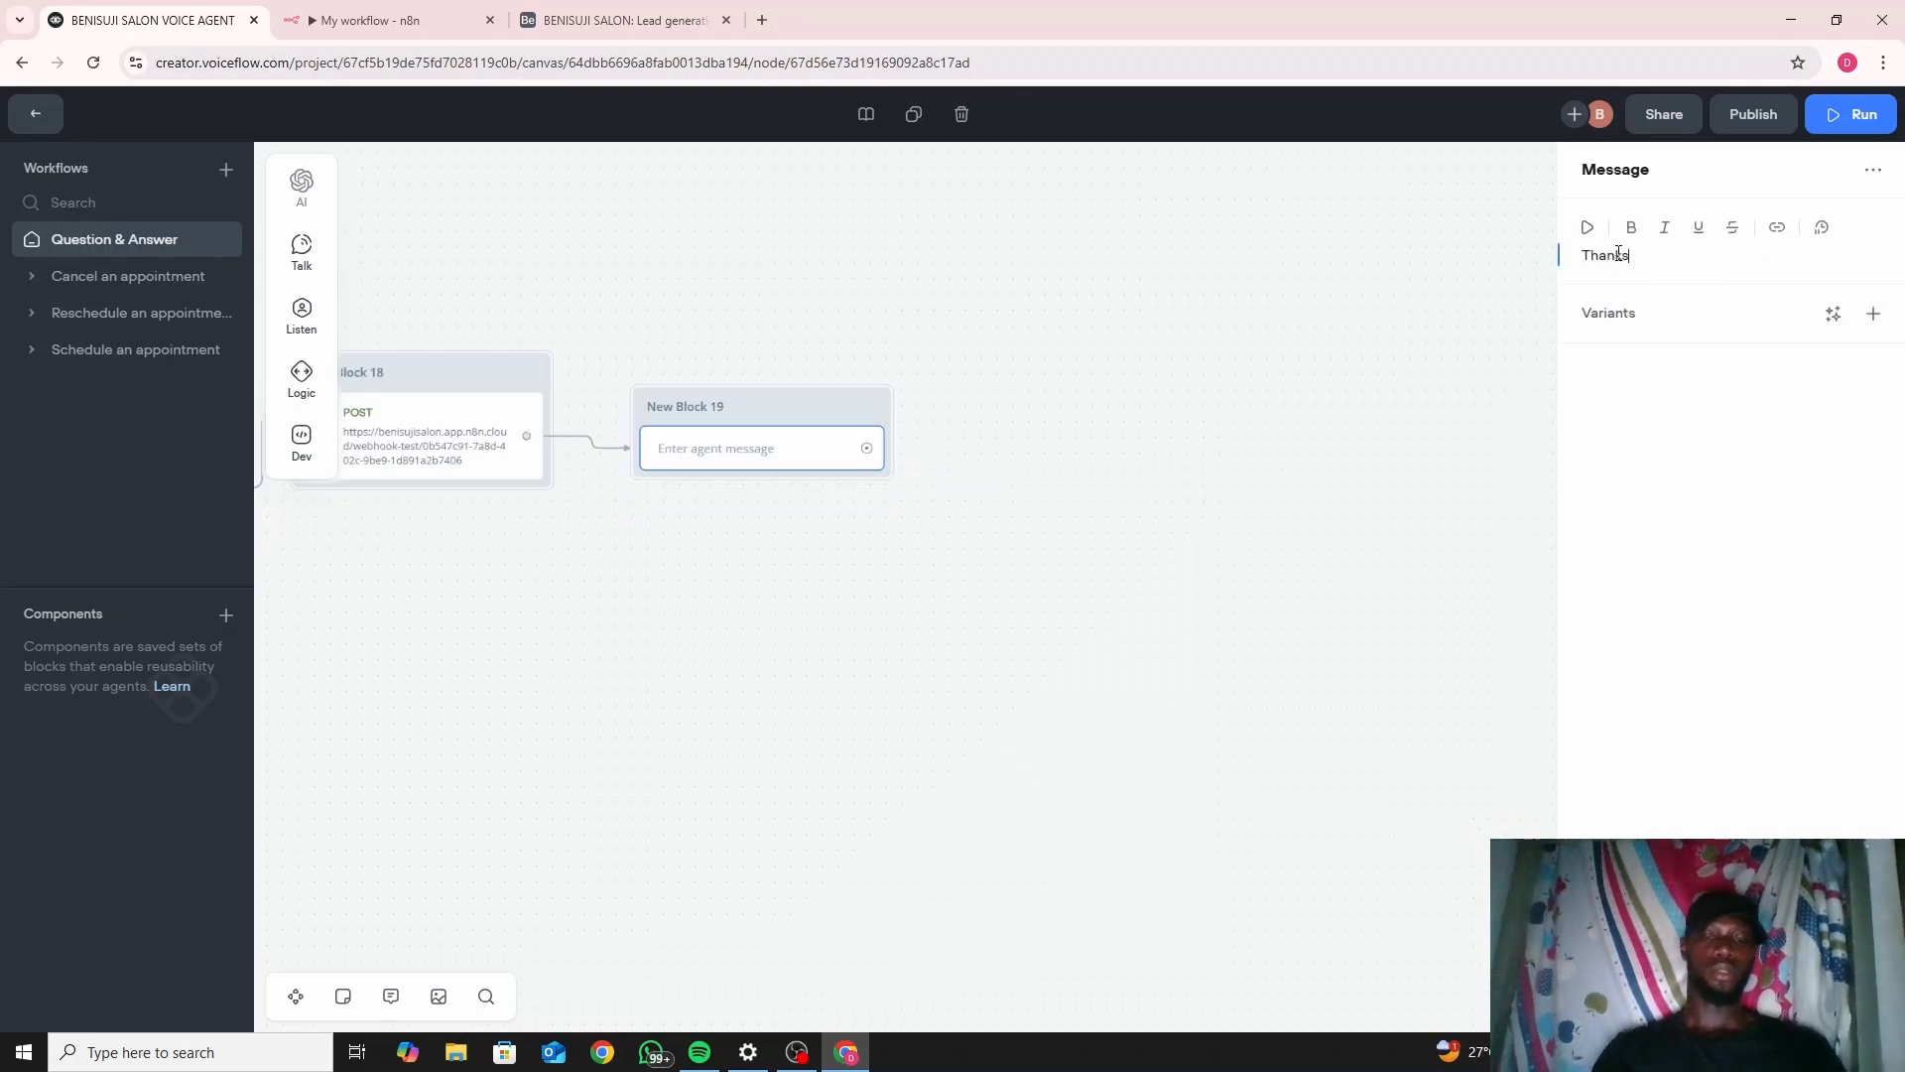
{"action": "type", "text": " for y"}
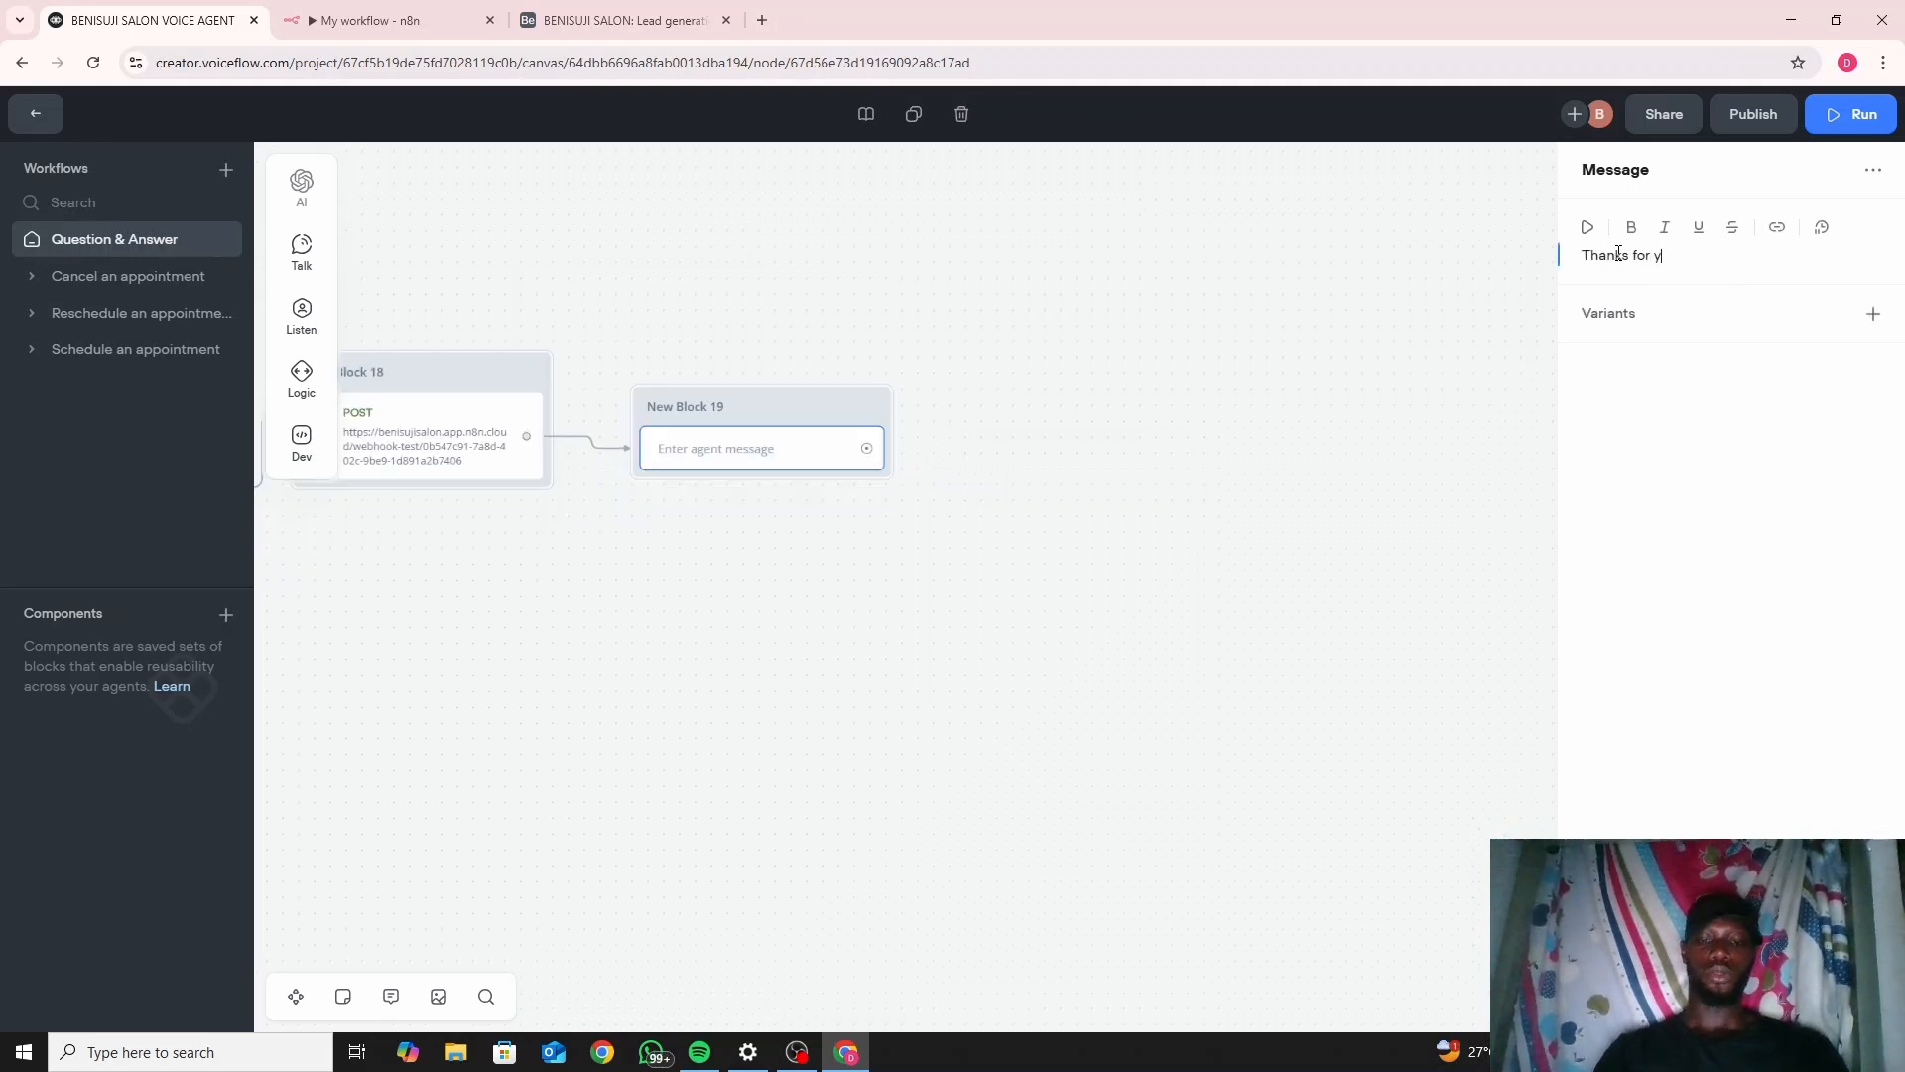
{"action": "type", "text": "our response"}
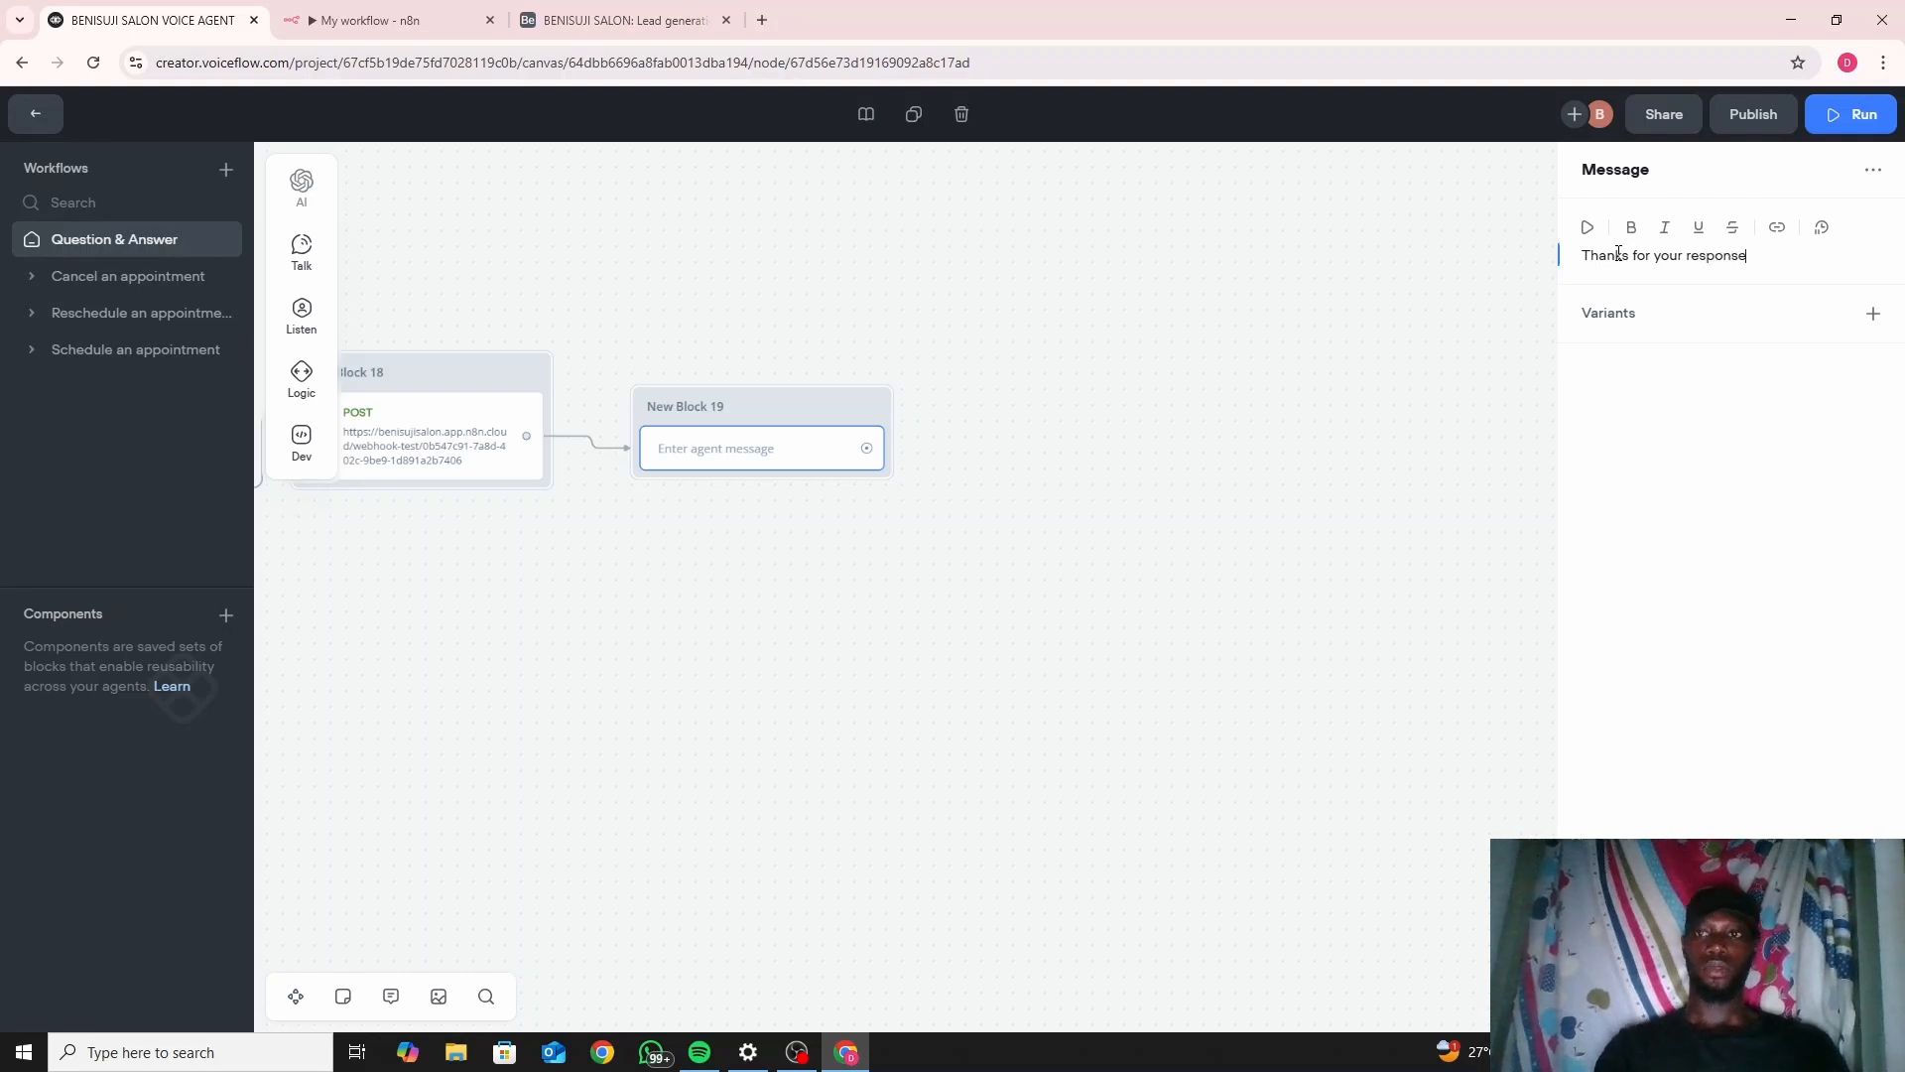
{"action": "type", "text": ". I"}
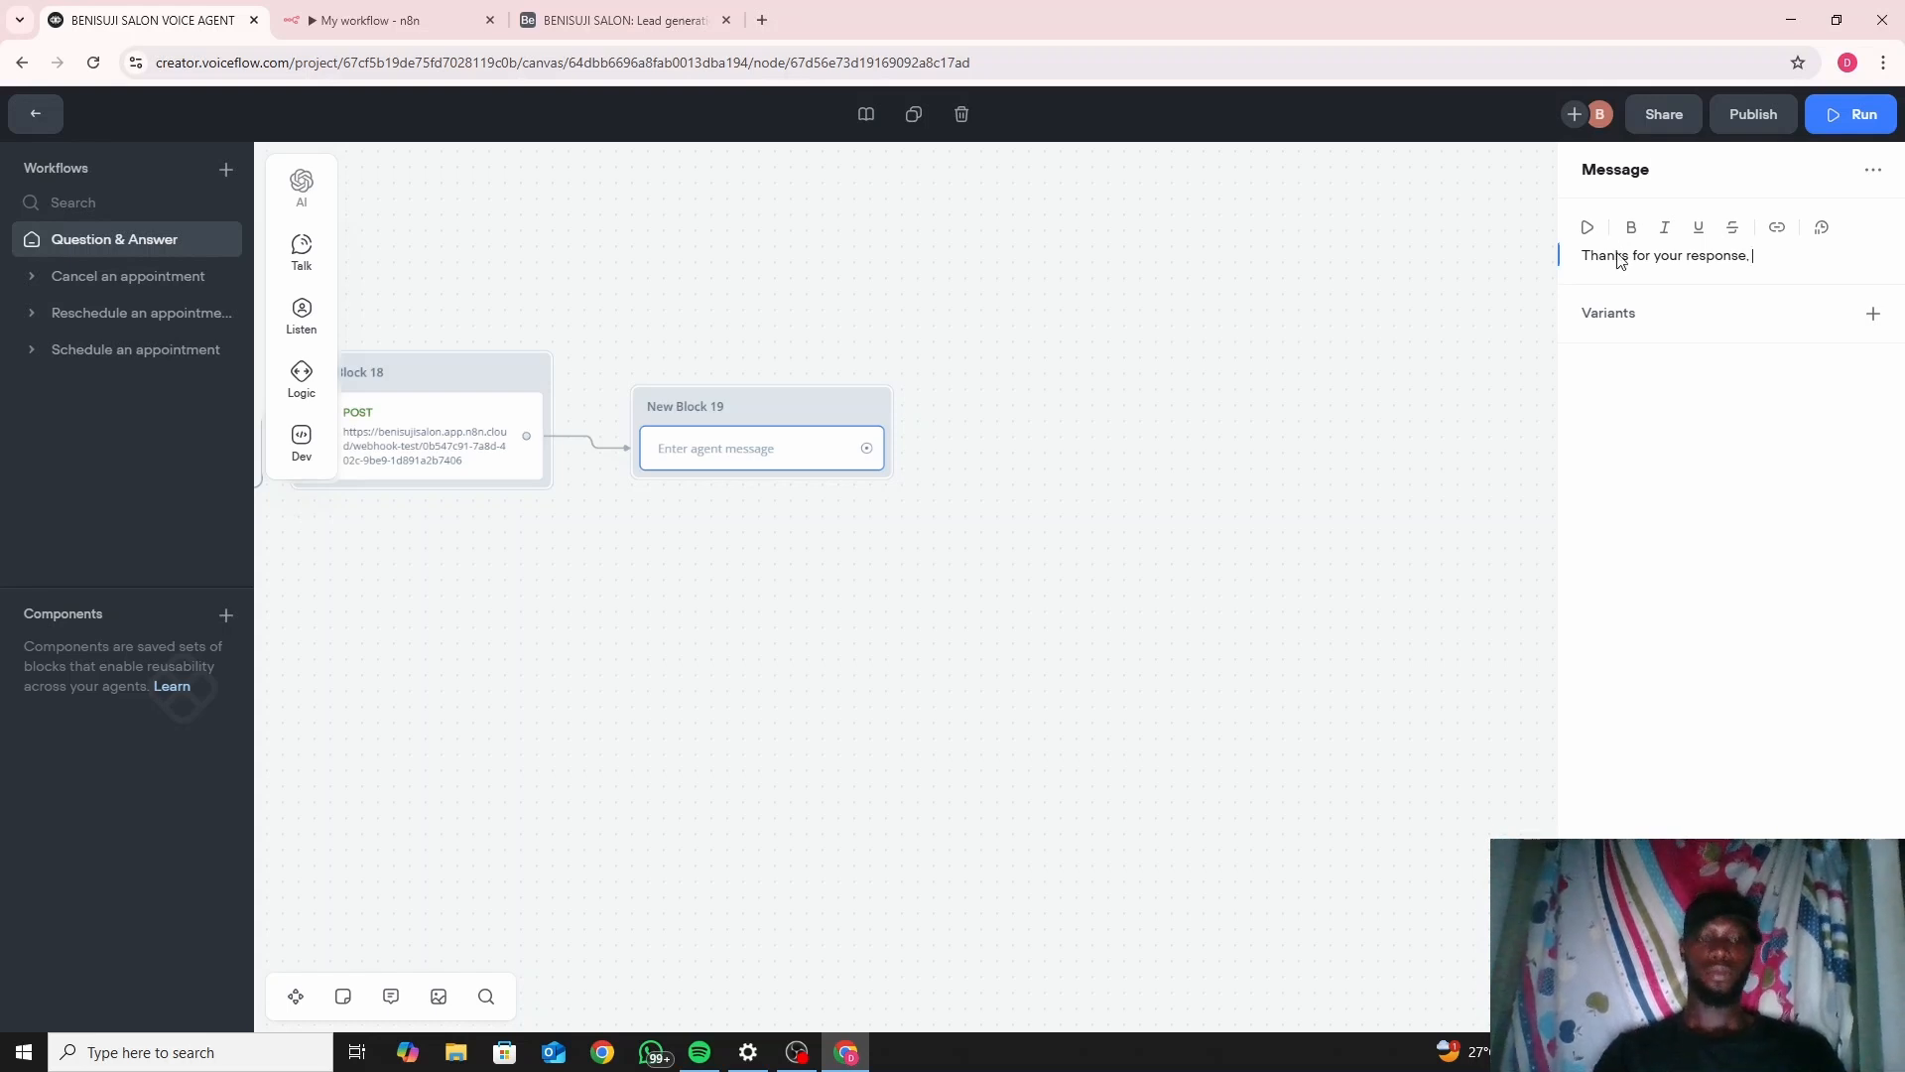
{"action": "type", "text": "we r"}
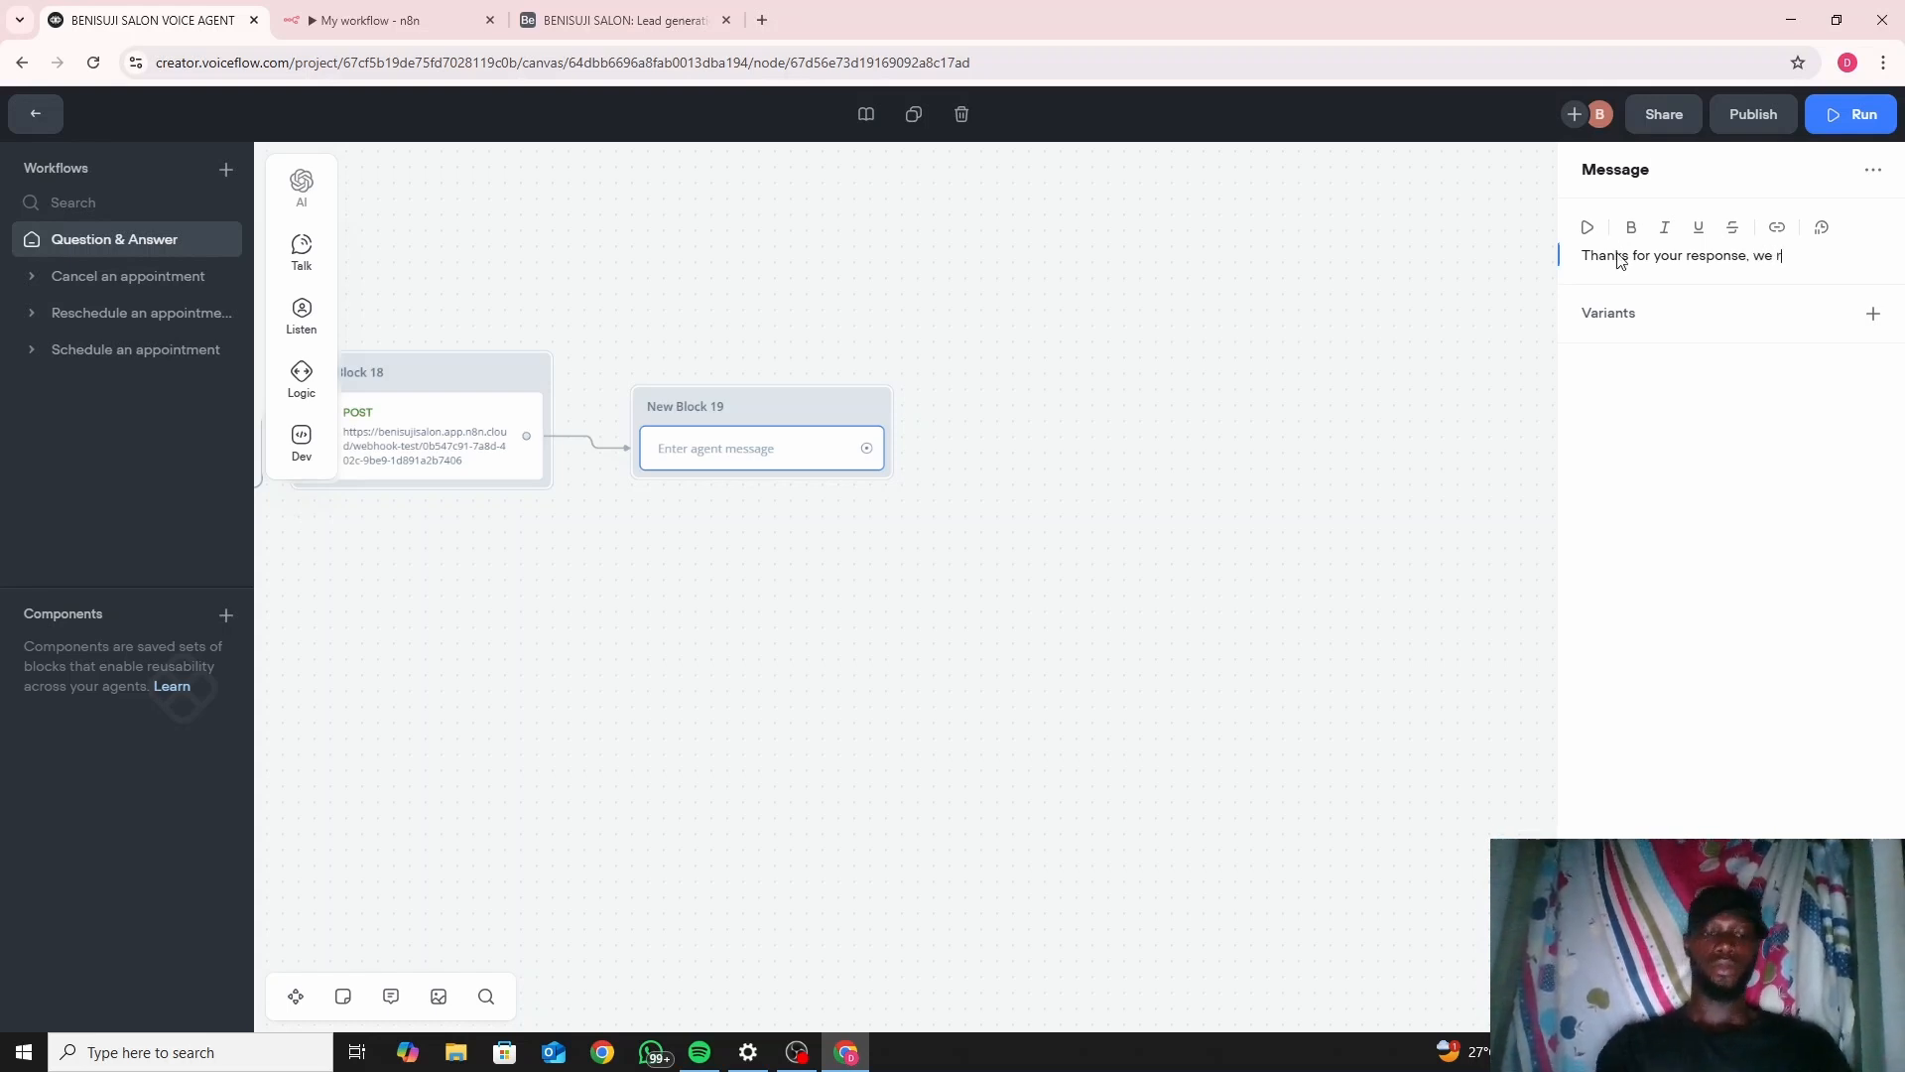
{"action": "type", "text": "eally ap"}
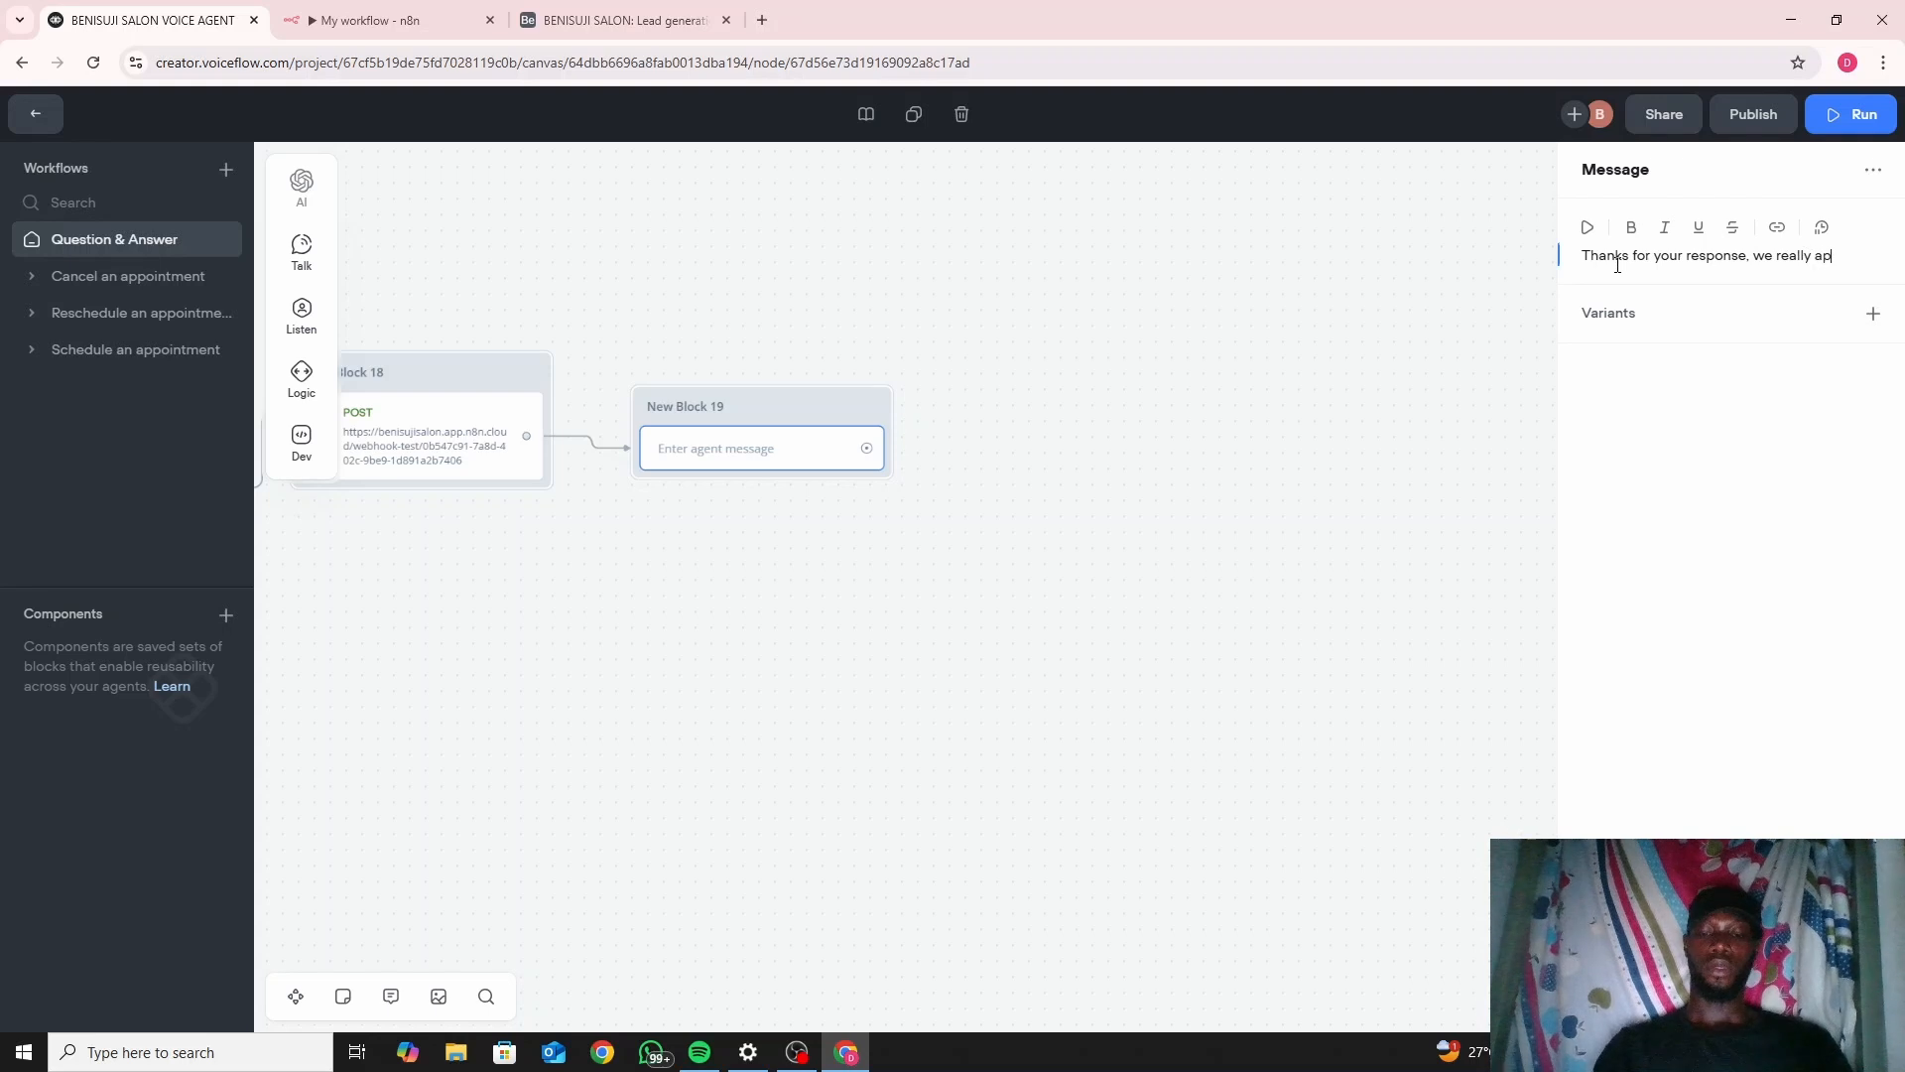
{"action": "type", "text": "preciate "}
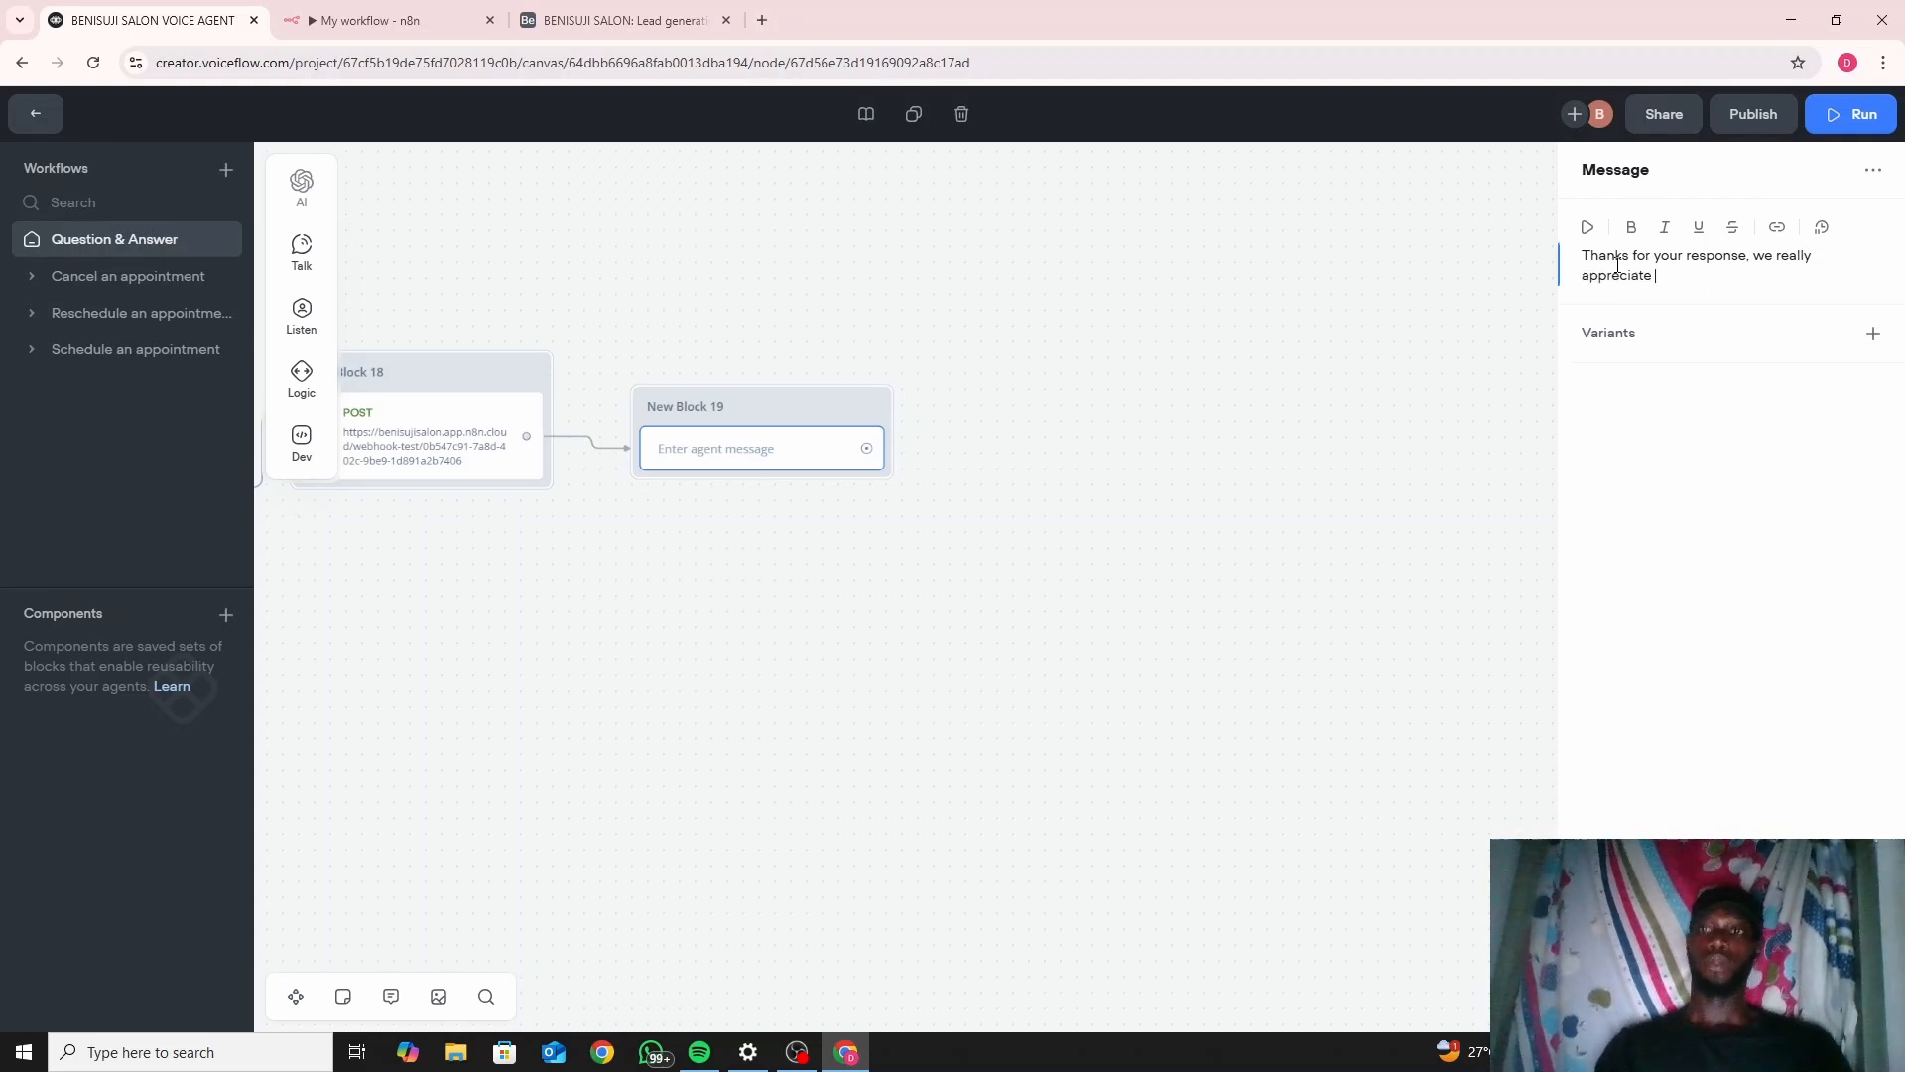
{"action": "type", "text": "it. "}
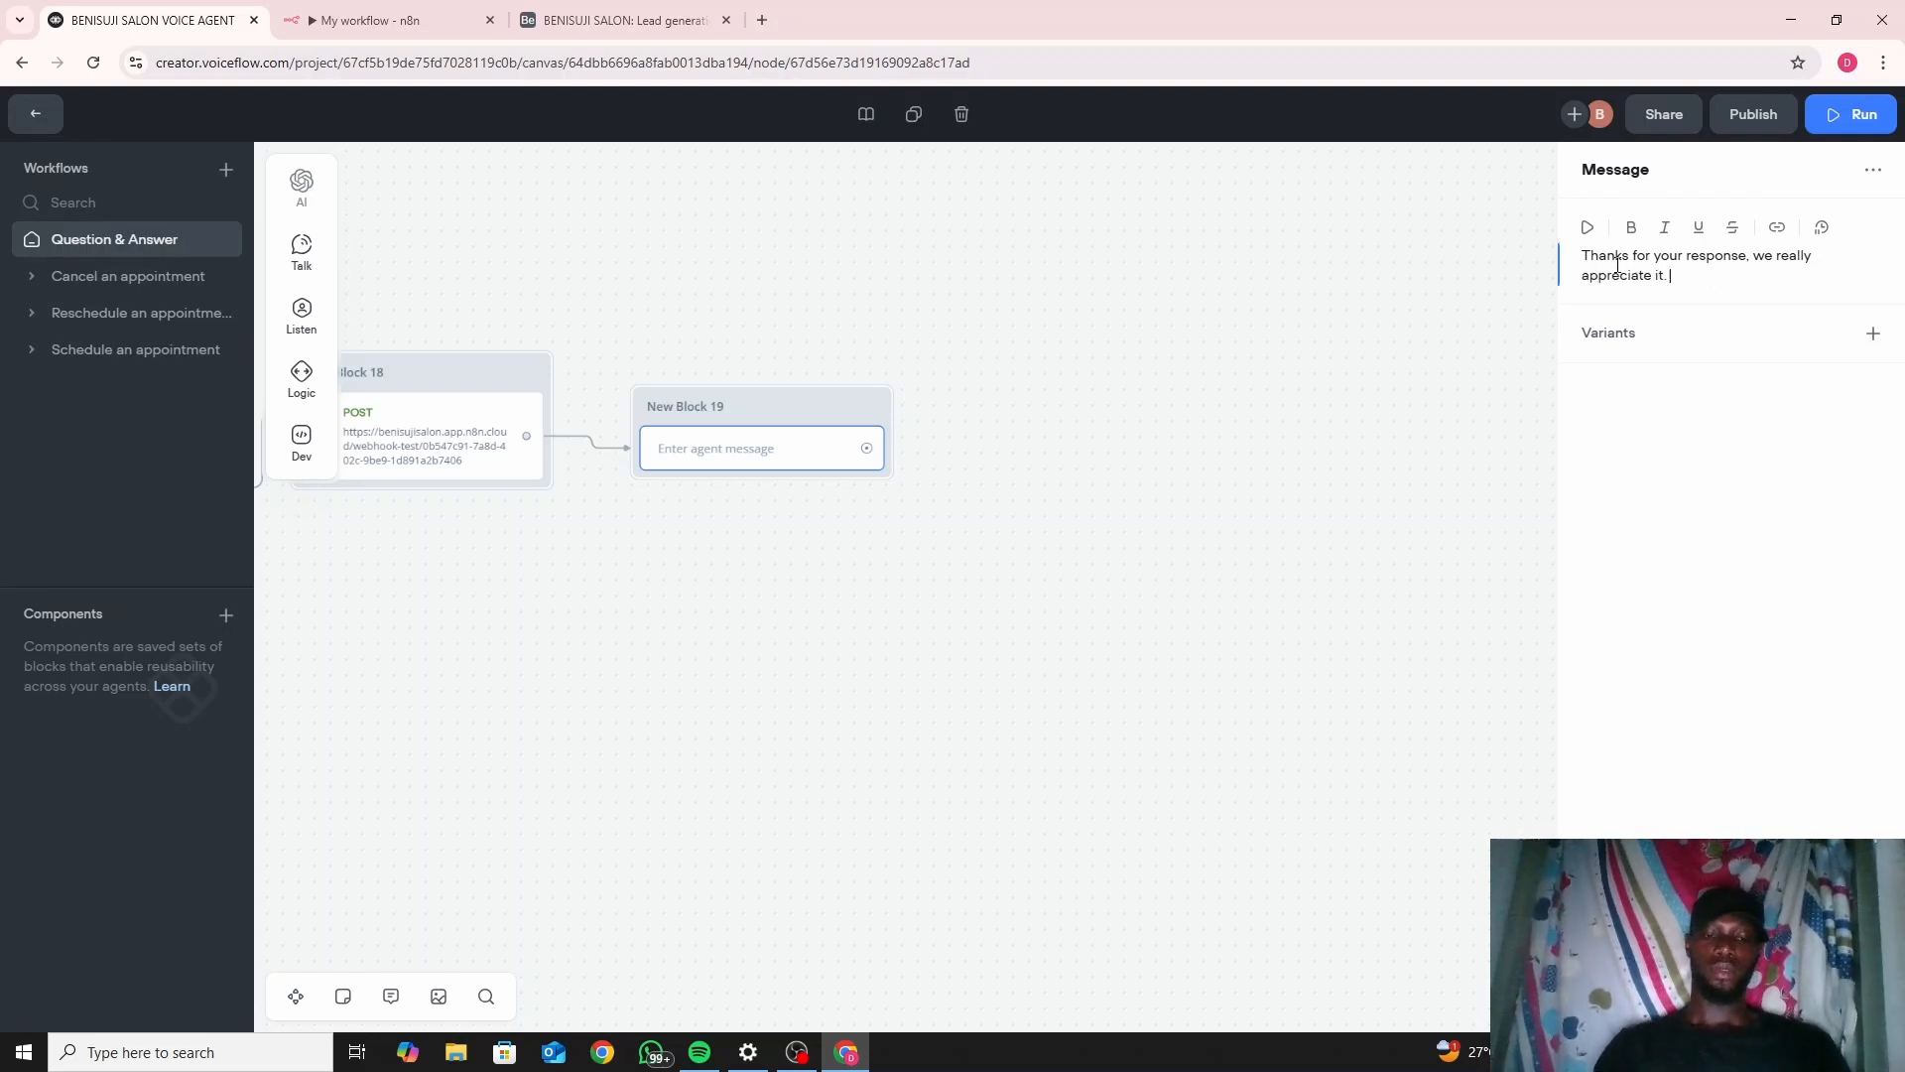
{"action": "type", "text": "Do hav"}
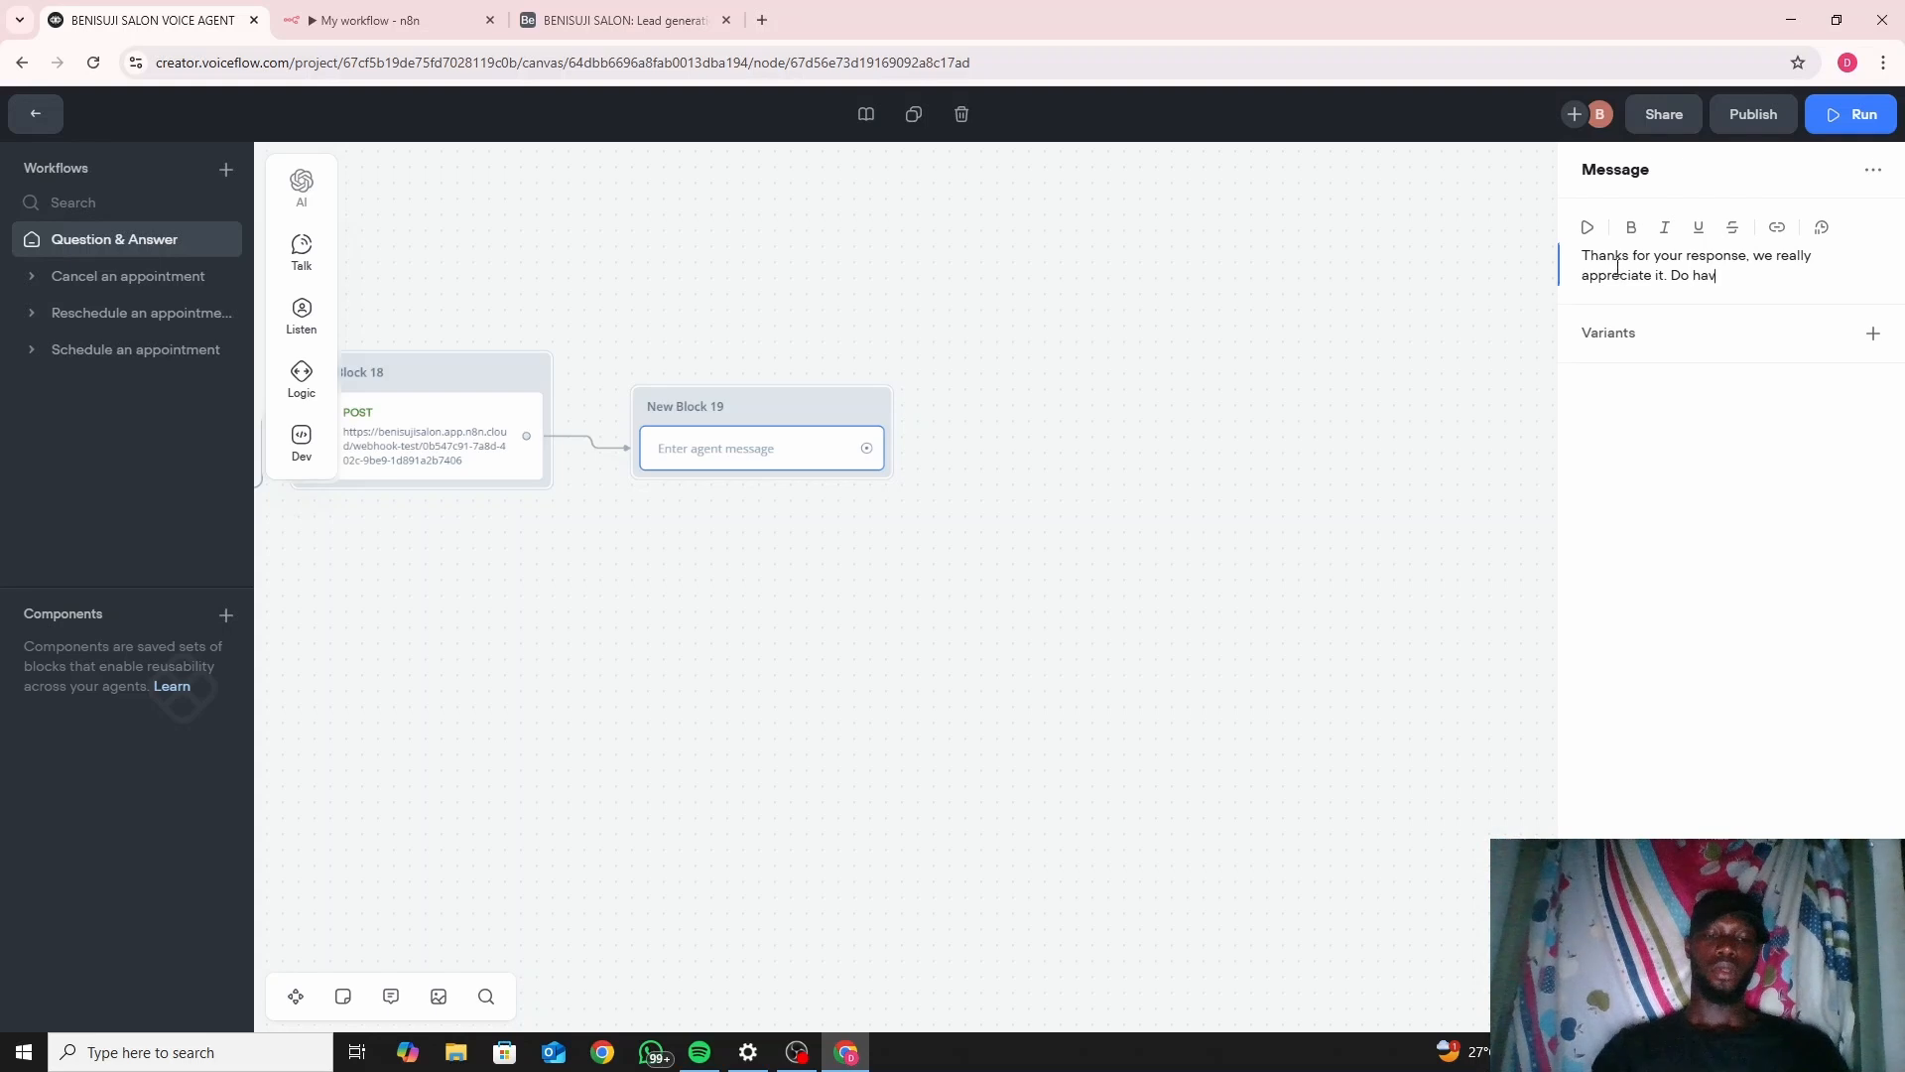
{"action": "type", "text": "e a l"}
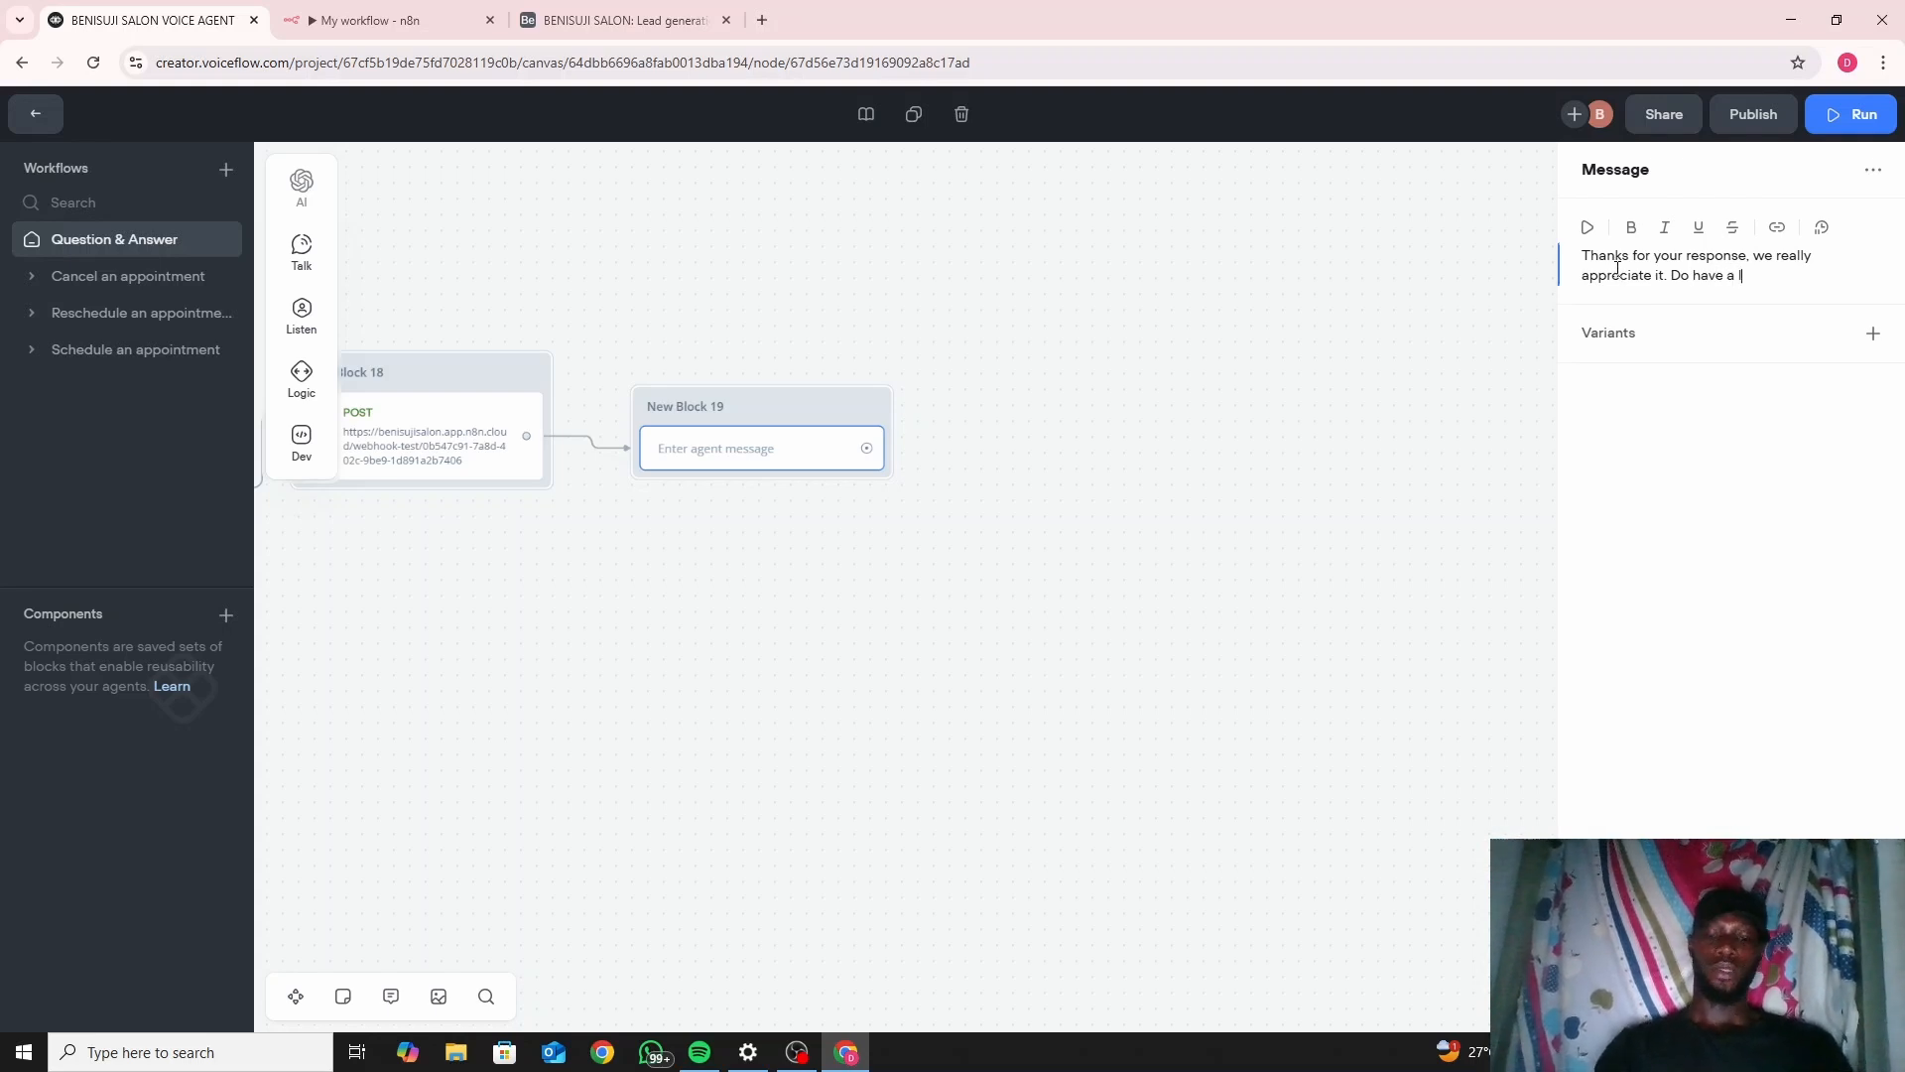
{"action": "type", "text": "ovey"}
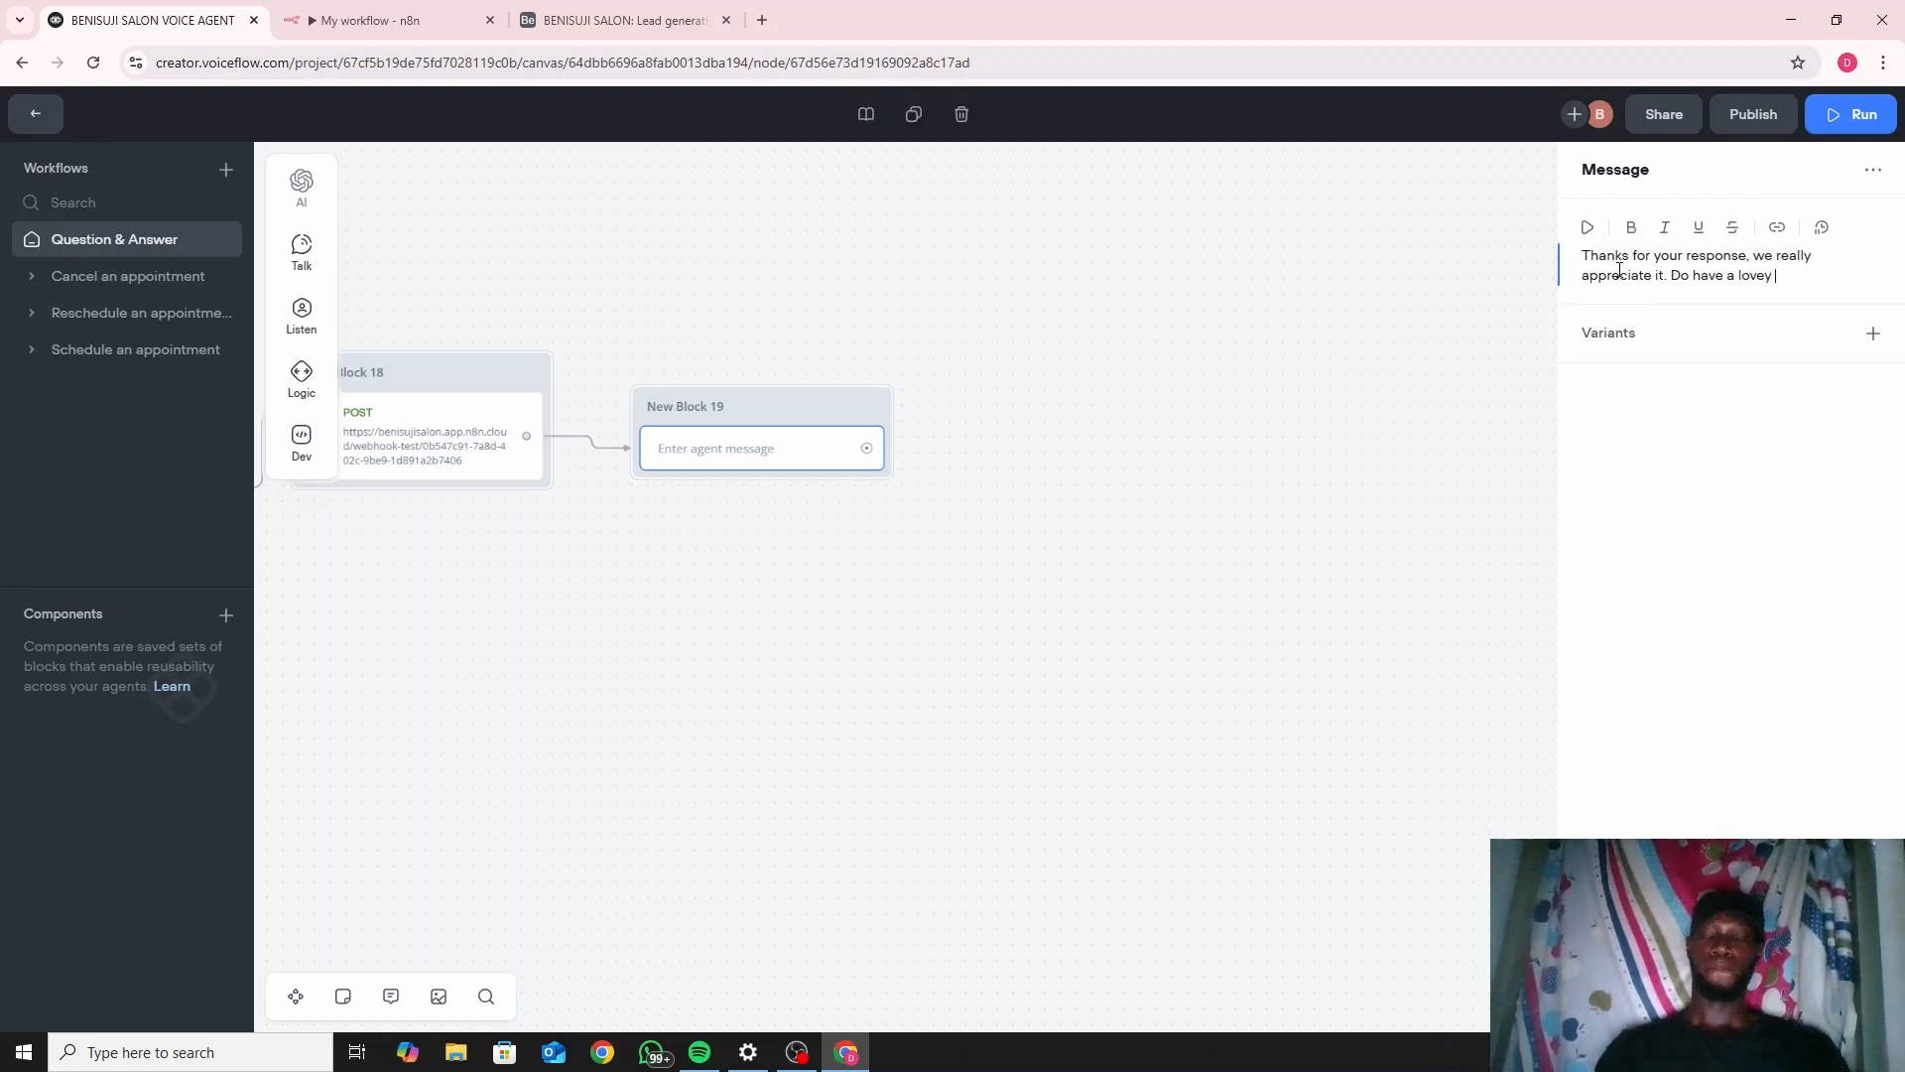
{"action": "key", "text": "BackSpace"}
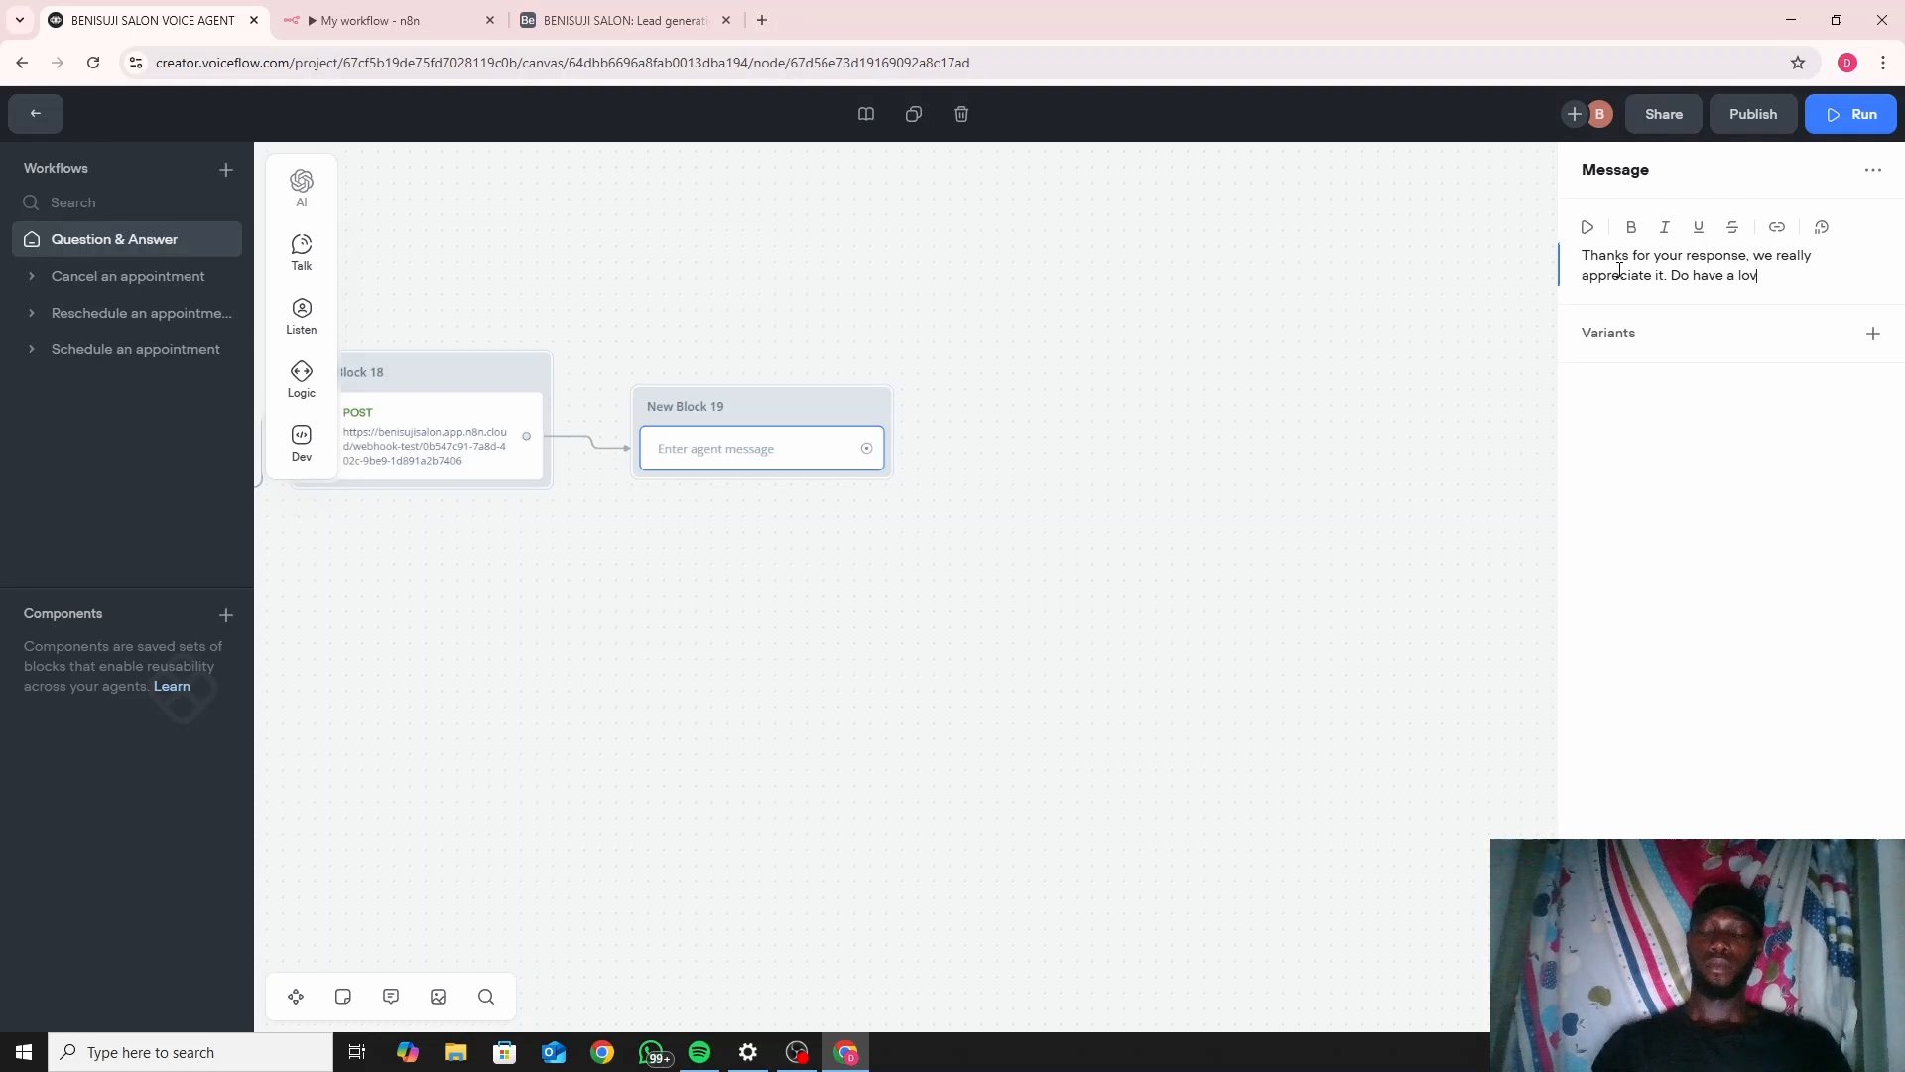
{"action": "type", "text": "ly day."}
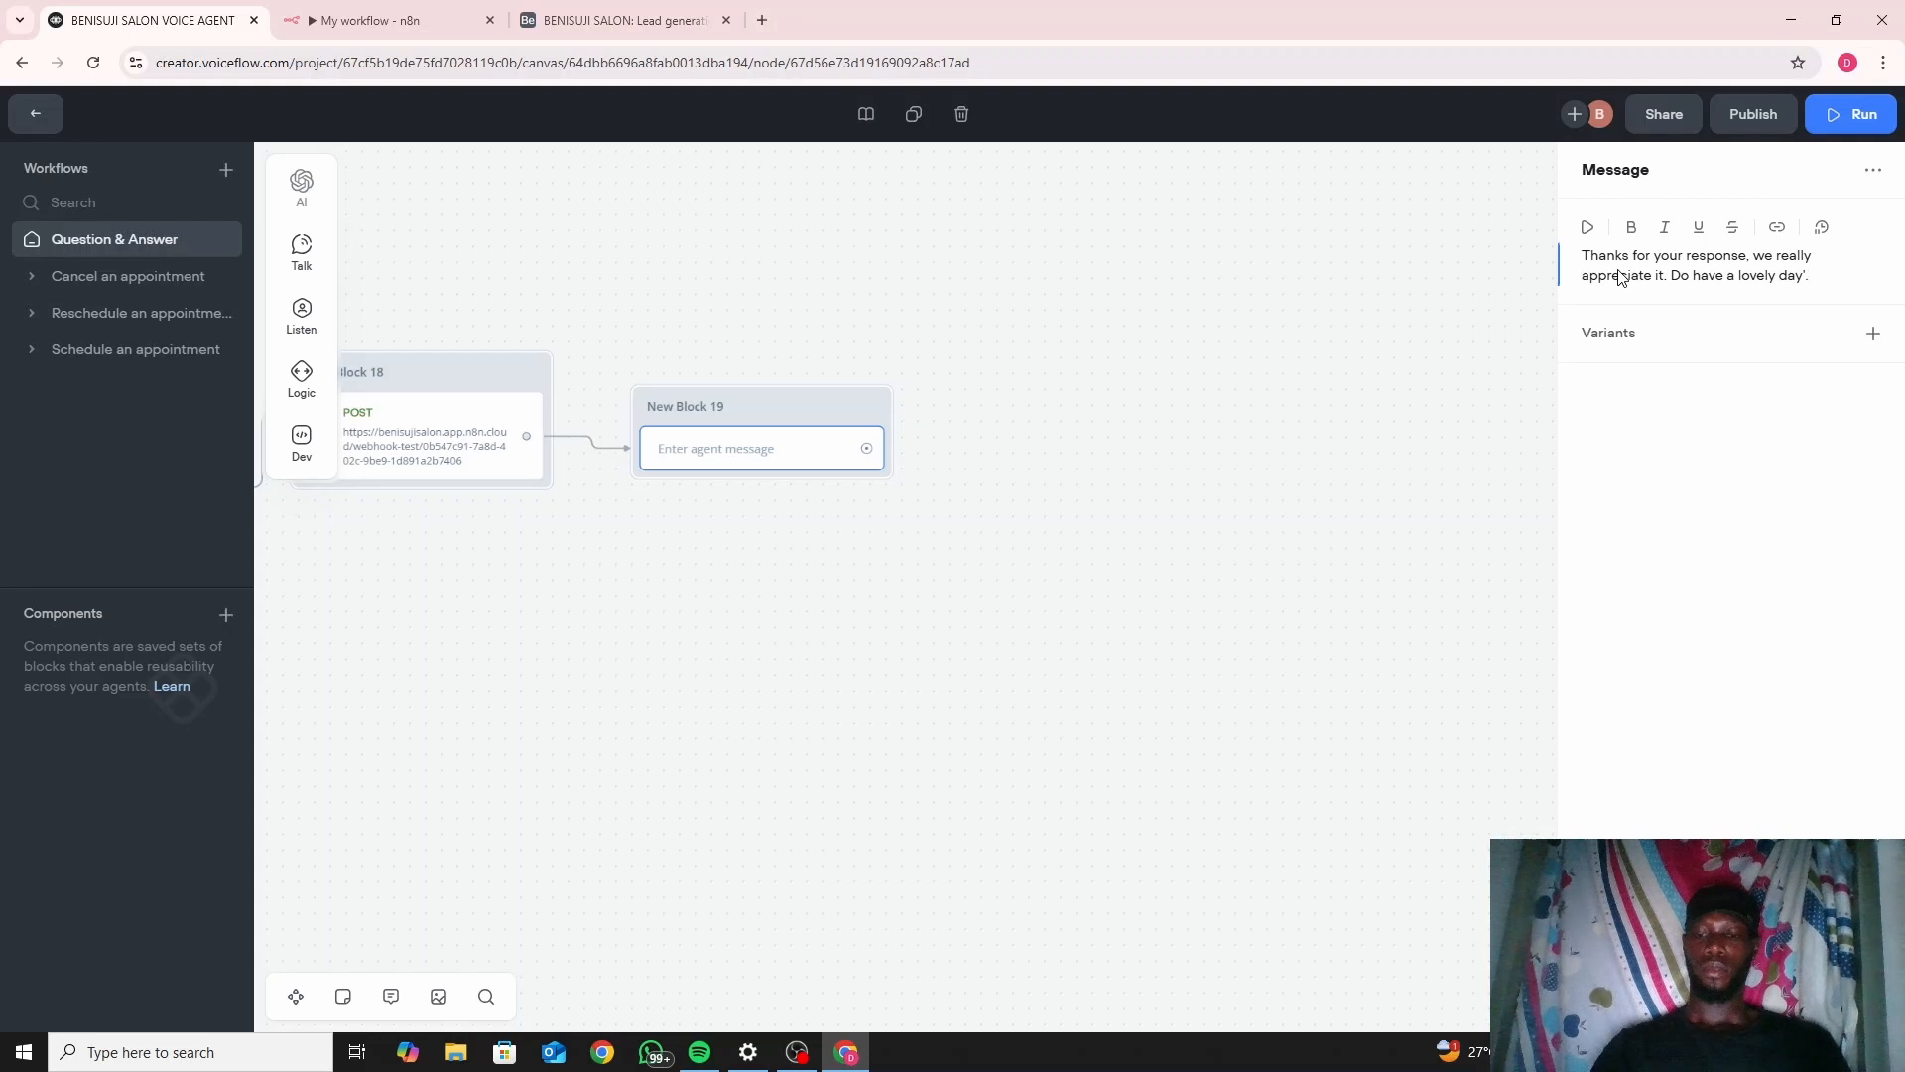
{"action": "left_click", "coordinate": [1390, 385]}
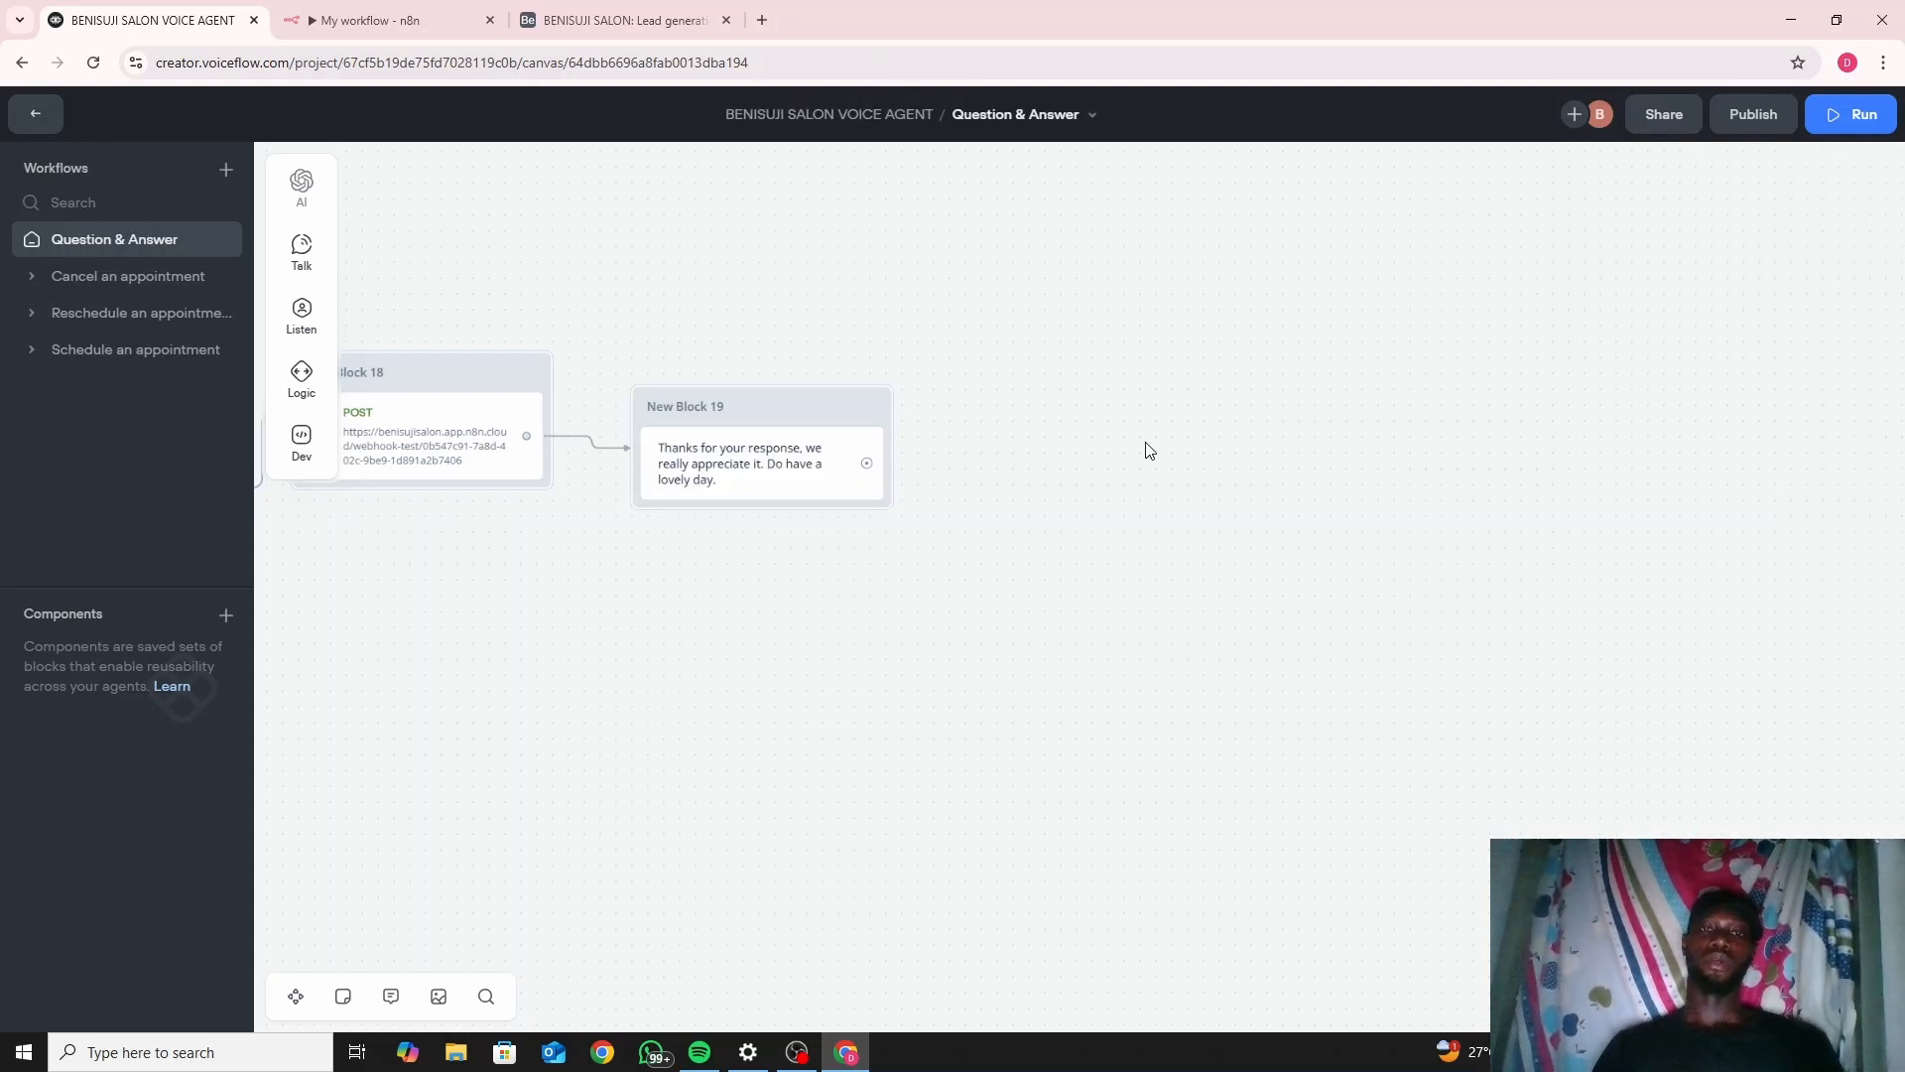
Attach an End step after New Block 19 to finish the conversation.
{"action": "left_click_drag", "start_coordinate": [970, 477], "coordinate": [987, 486]}
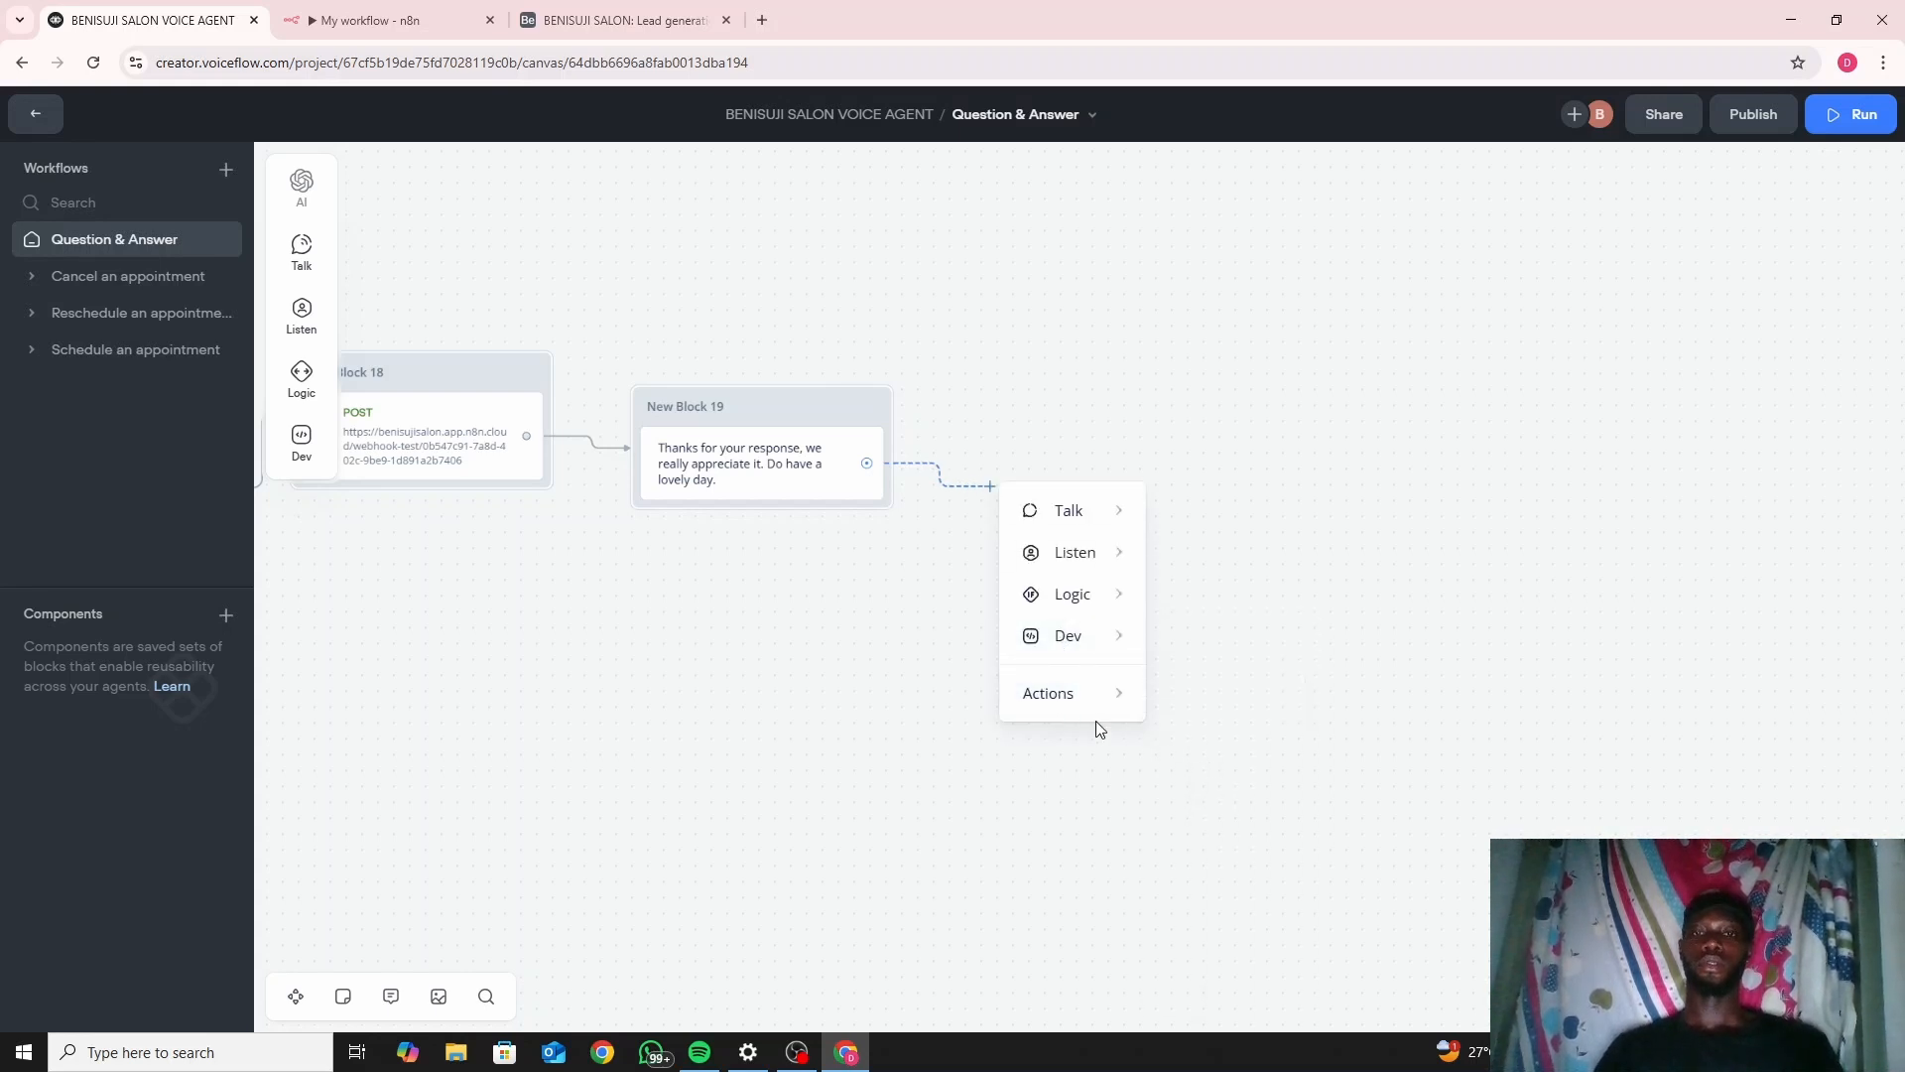
{"action": "mouse_move", "coordinate": [1109, 698]}
{"action": "left_click", "coordinate": [1249, 791]}
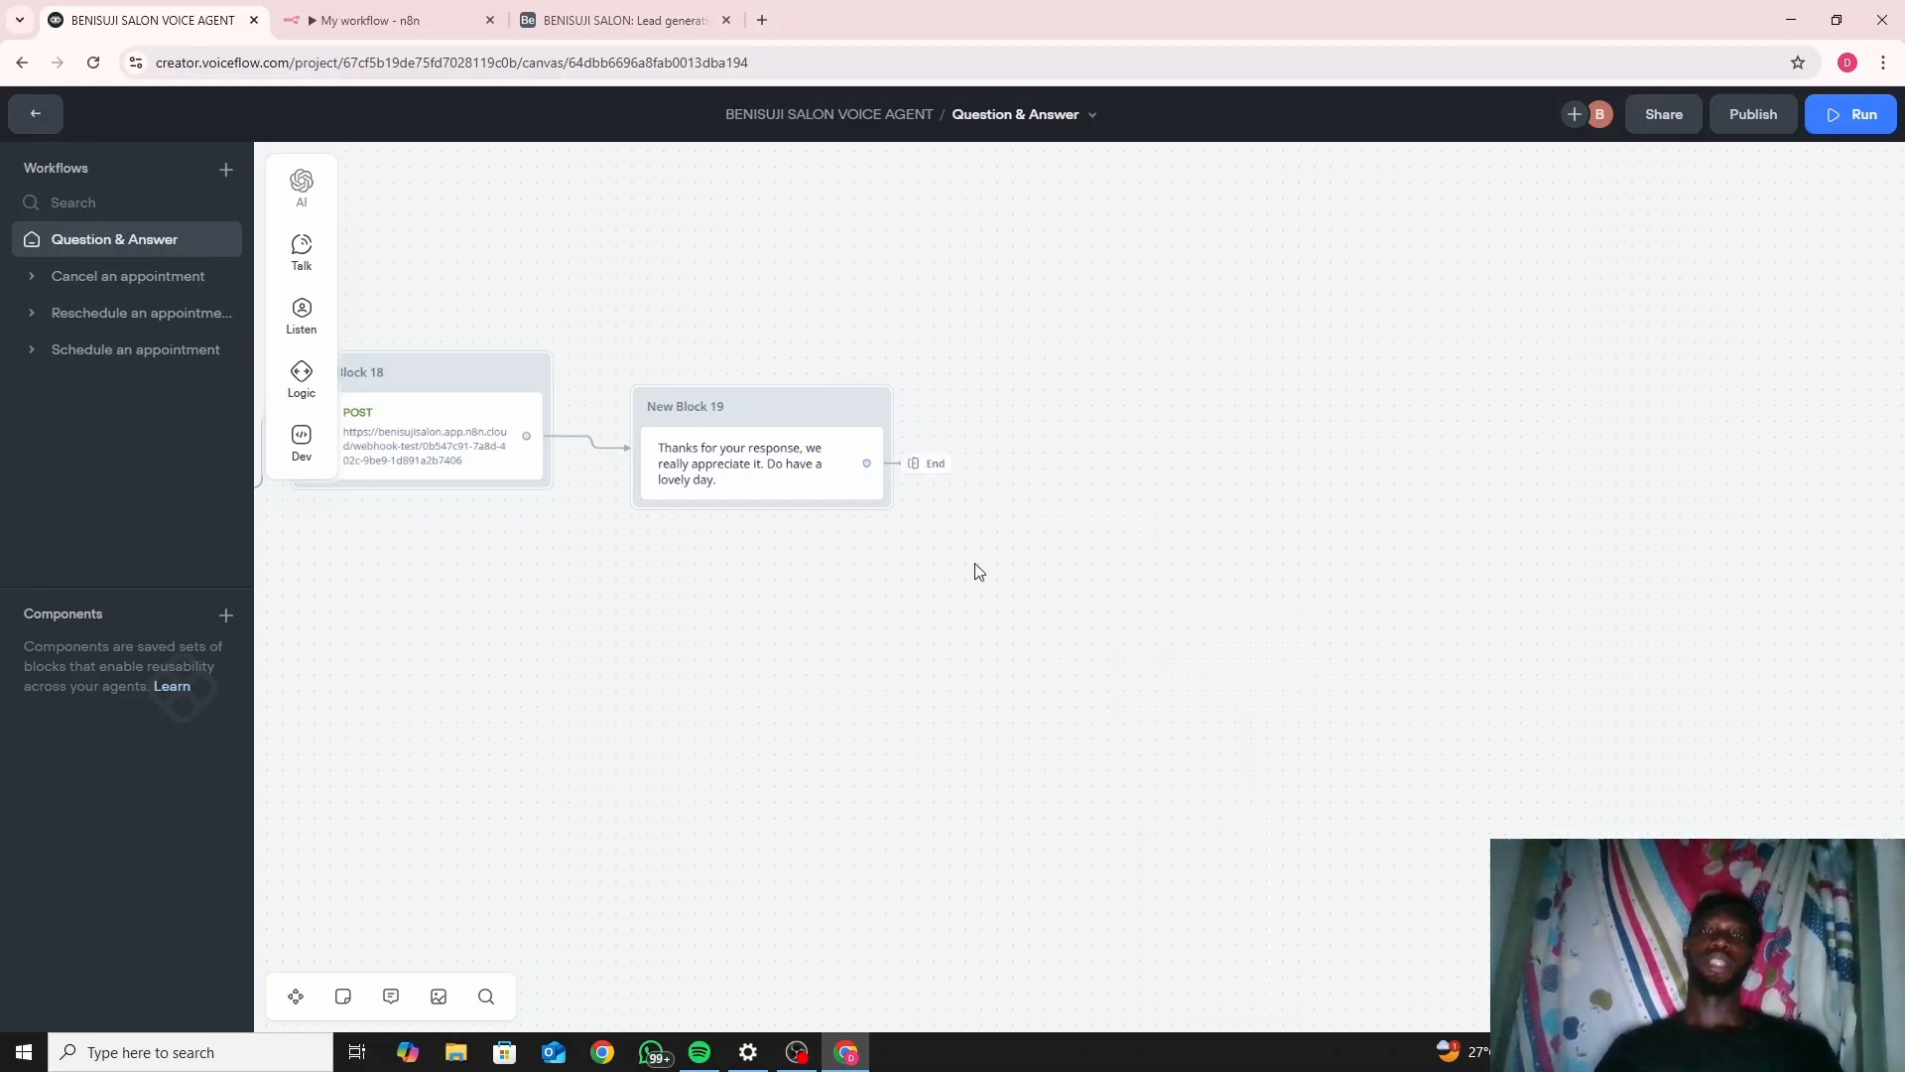
Pan across the flow to review it, then open the publish form with version V1.
{"action": "scroll", "coordinate": [983, 566], "scroll_direction": "left", "scroll_amount": 2}
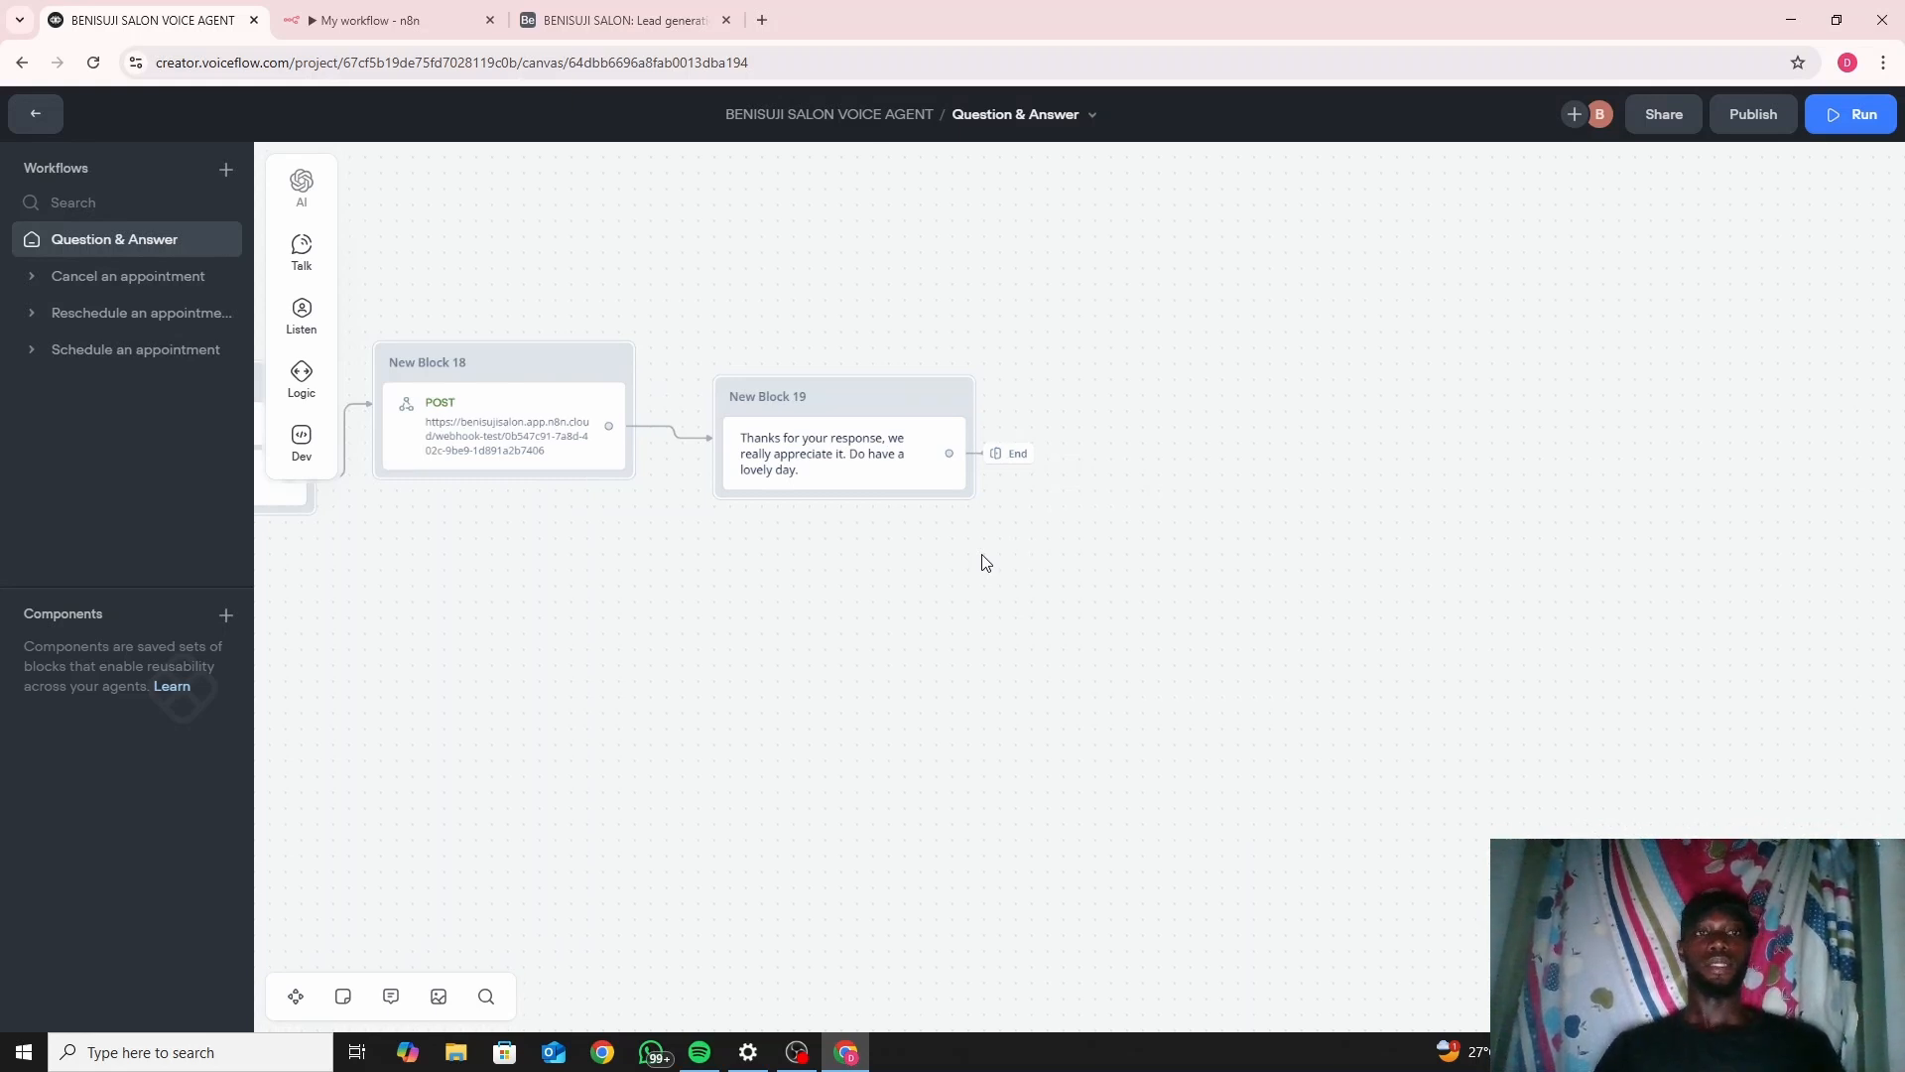
{"action": "scroll", "coordinate": [957, 557], "scroll_direction": "left", "scroll_amount": 10}
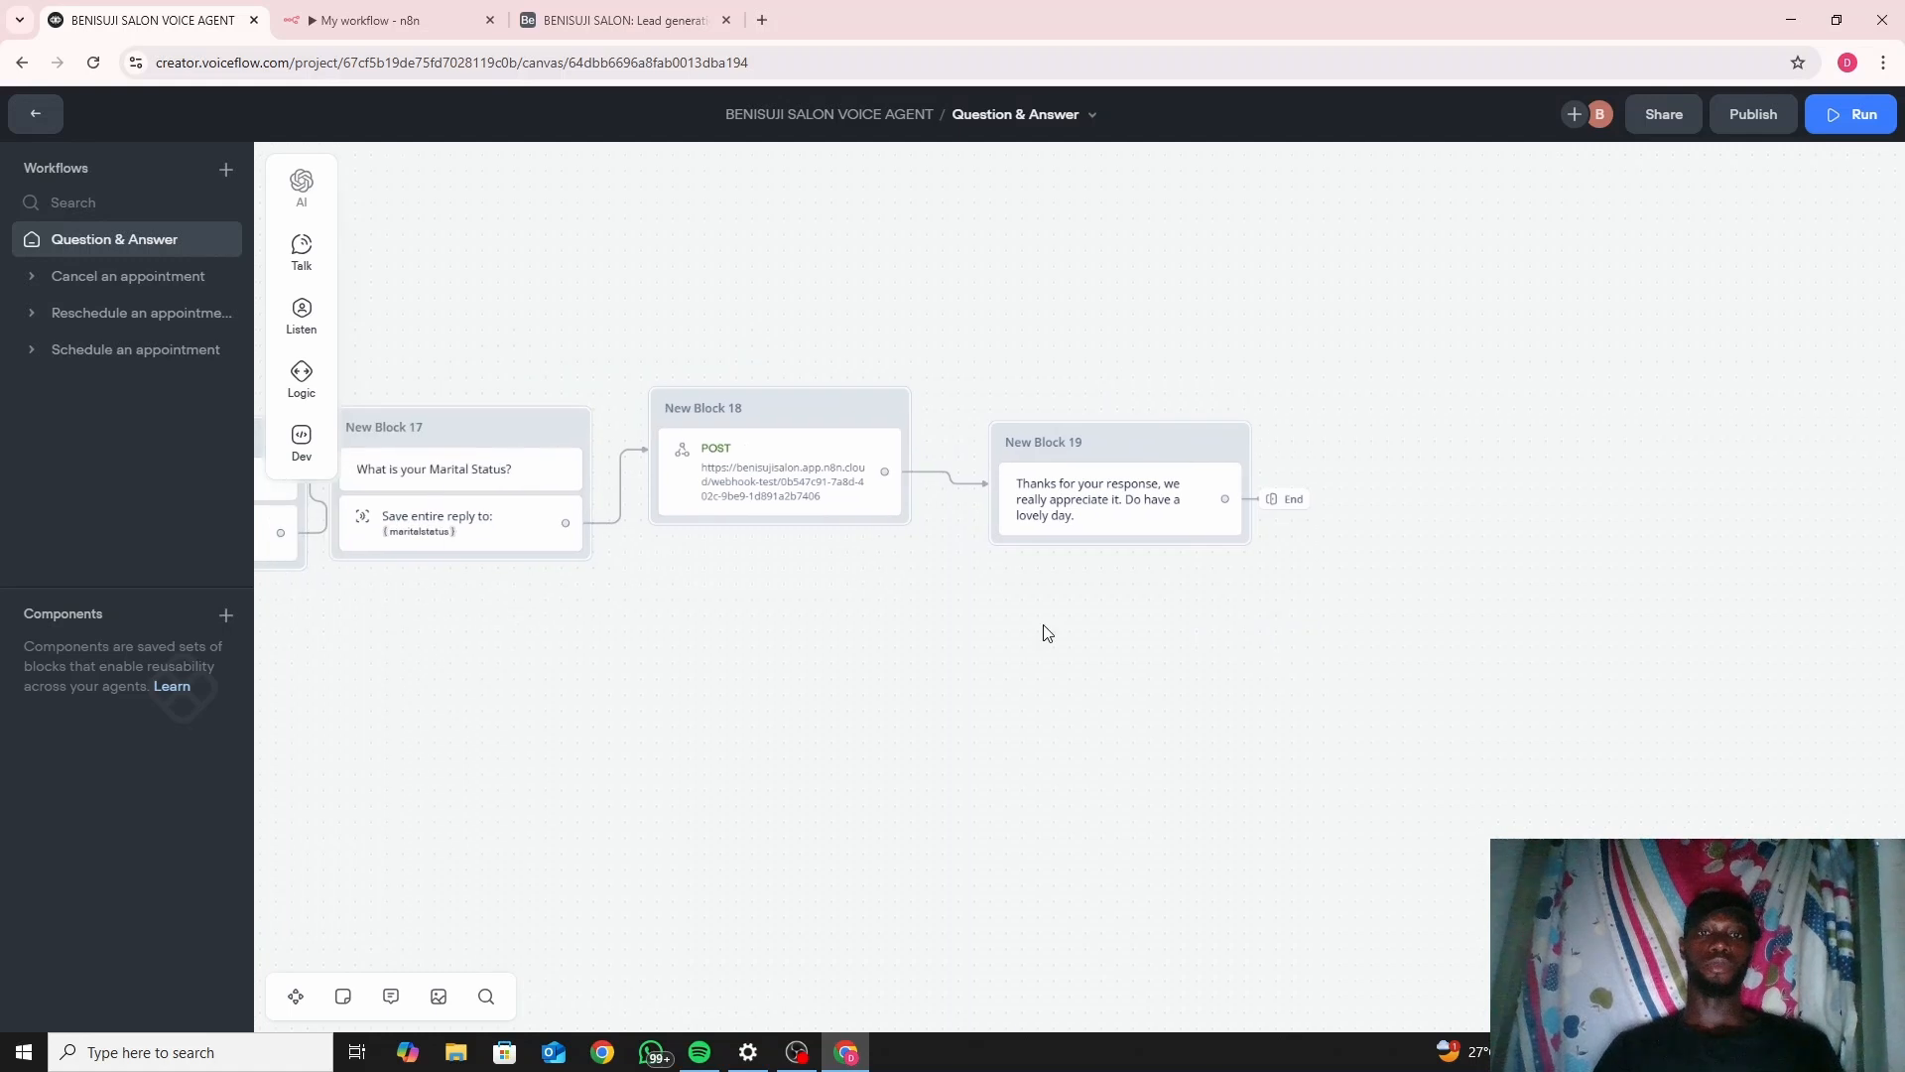
{"action": "scroll", "coordinate": [1161, 620], "scroll_direction": "left", "scroll_amount": 4}
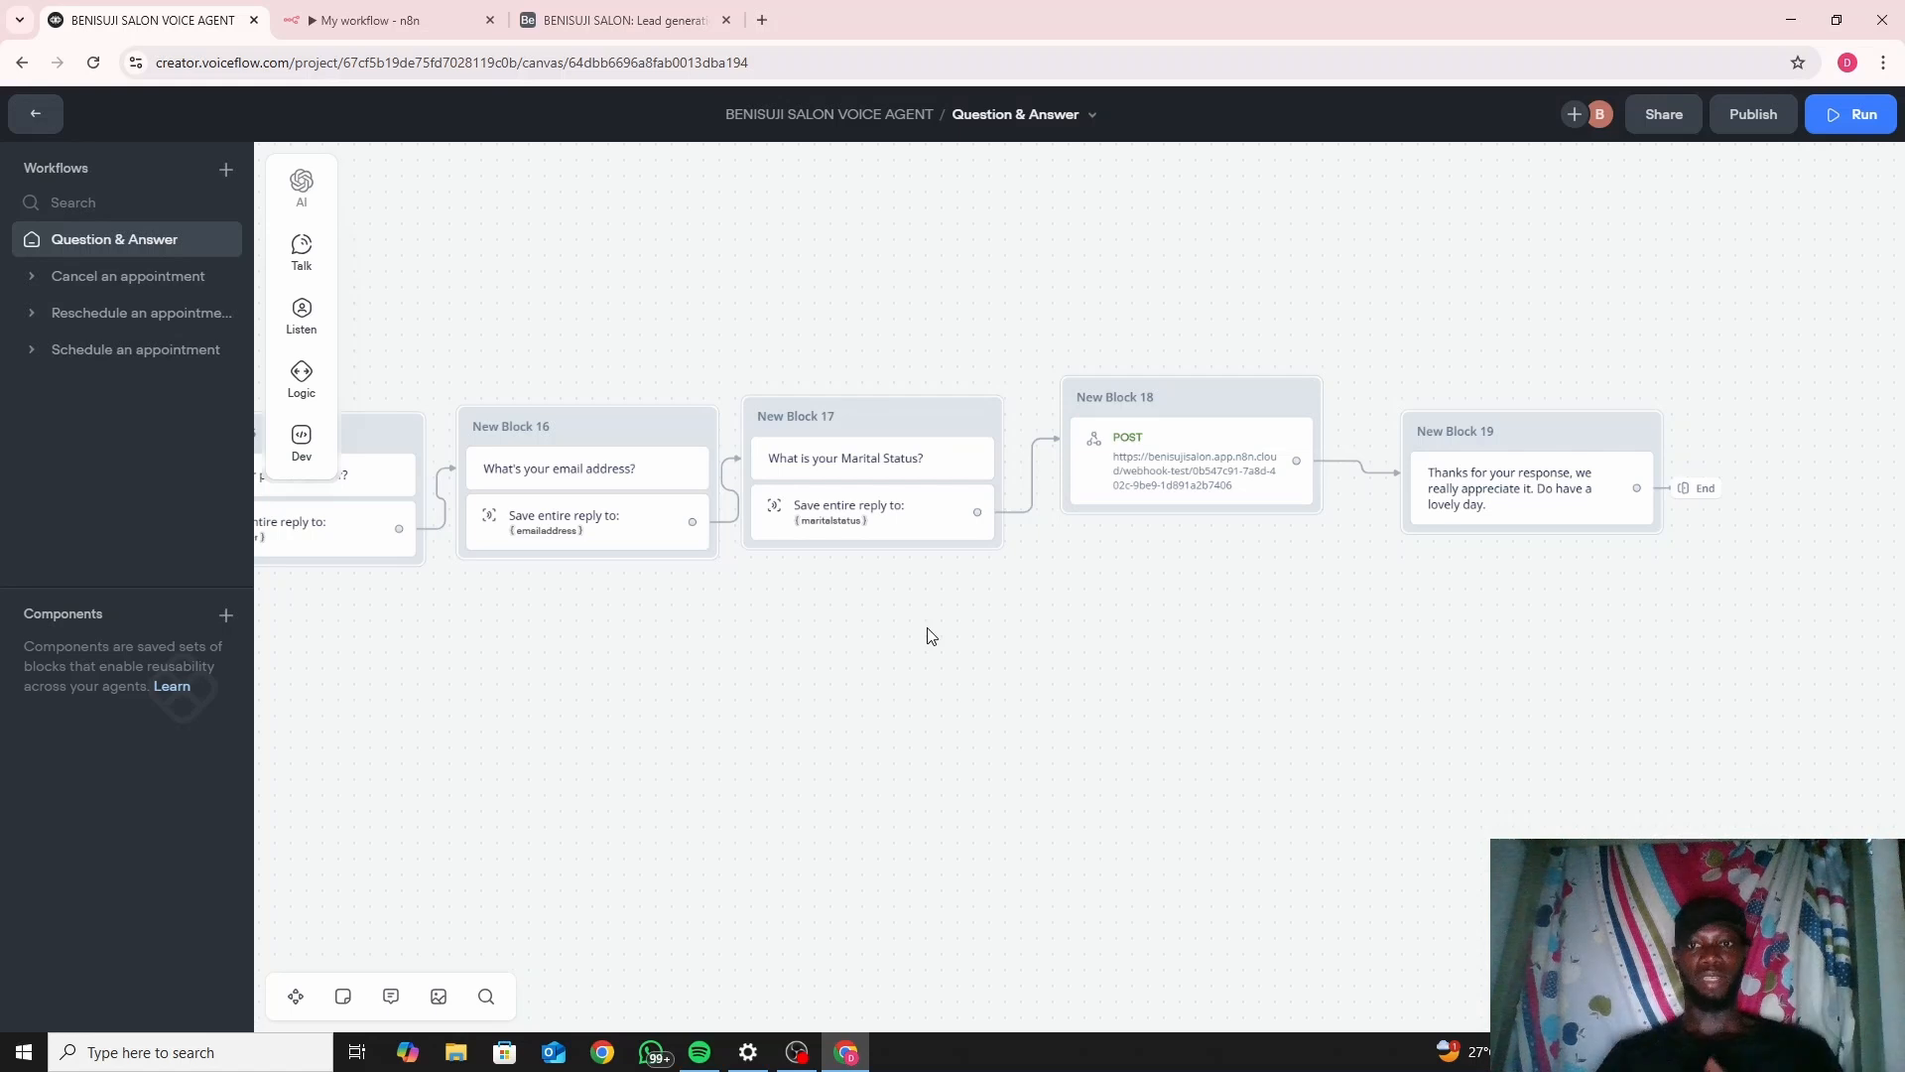
{"action": "left_click", "coordinate": [1750, 118]}
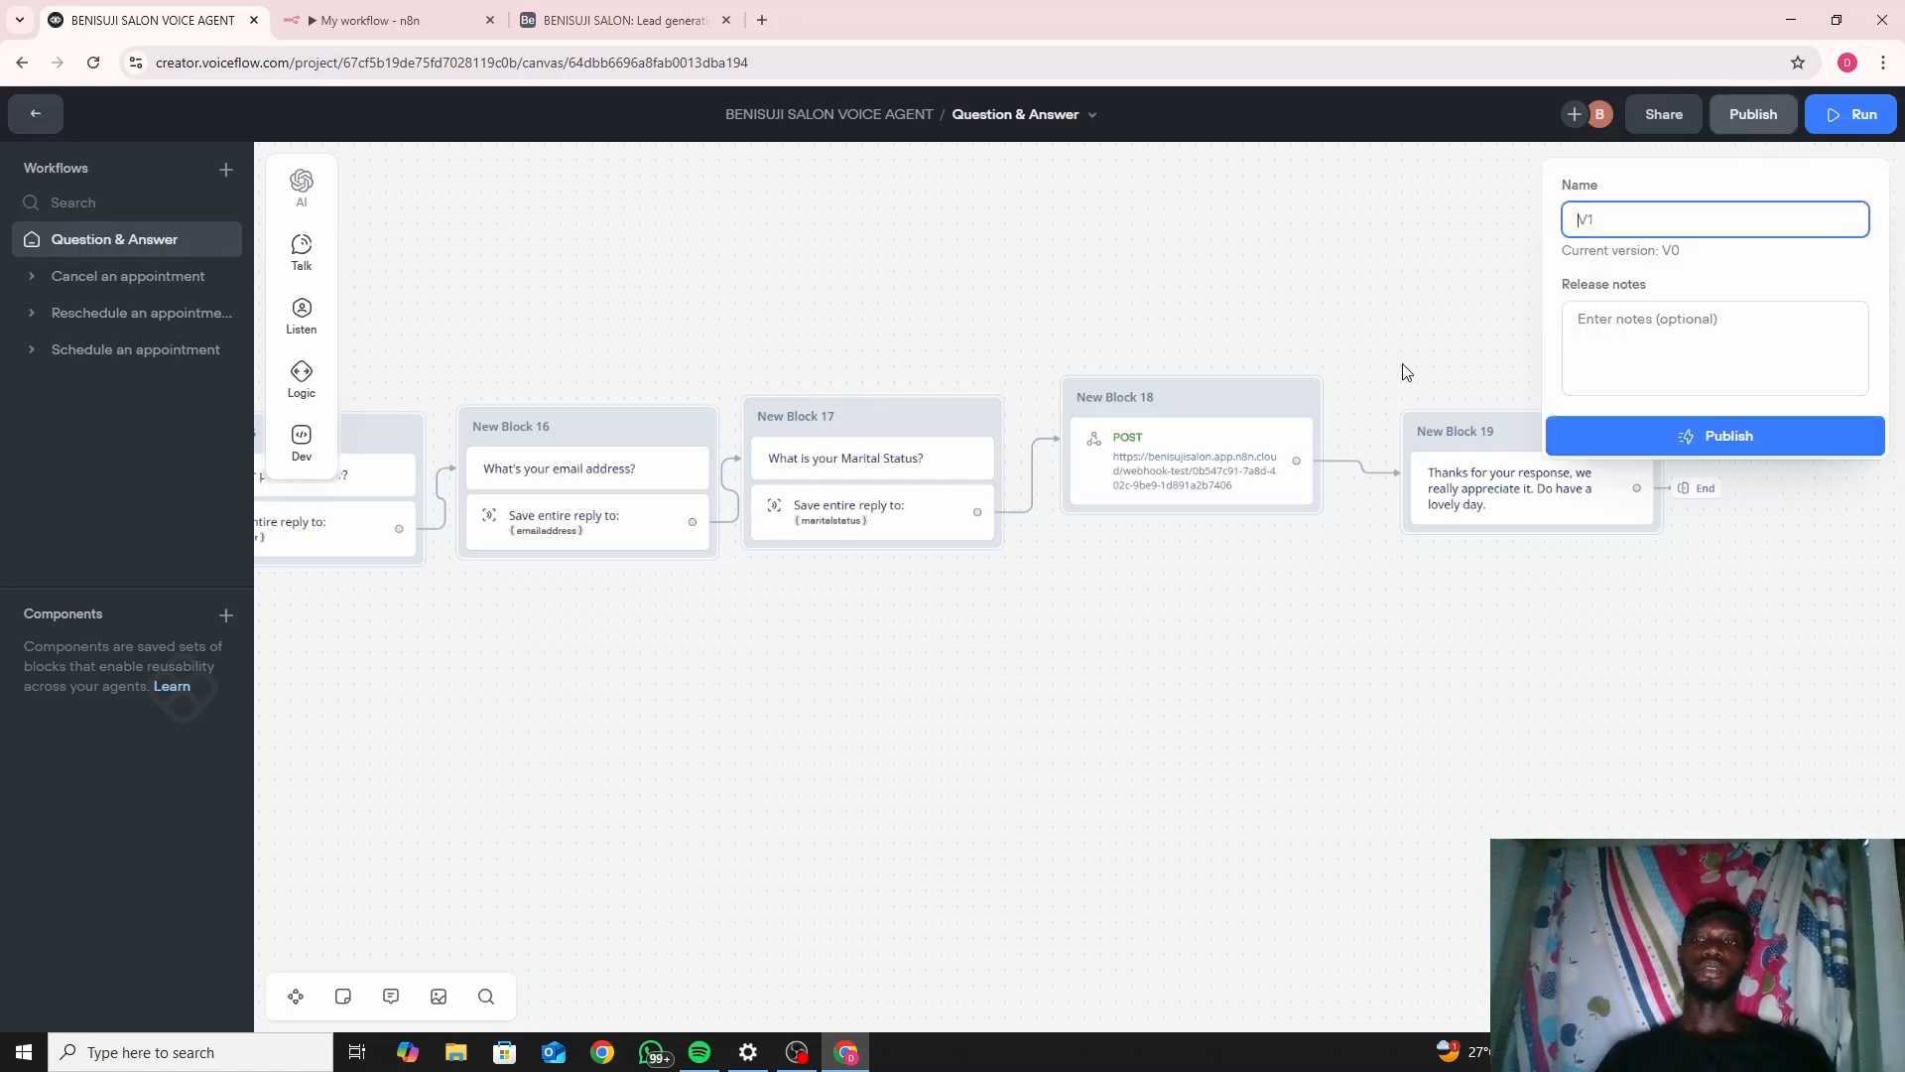